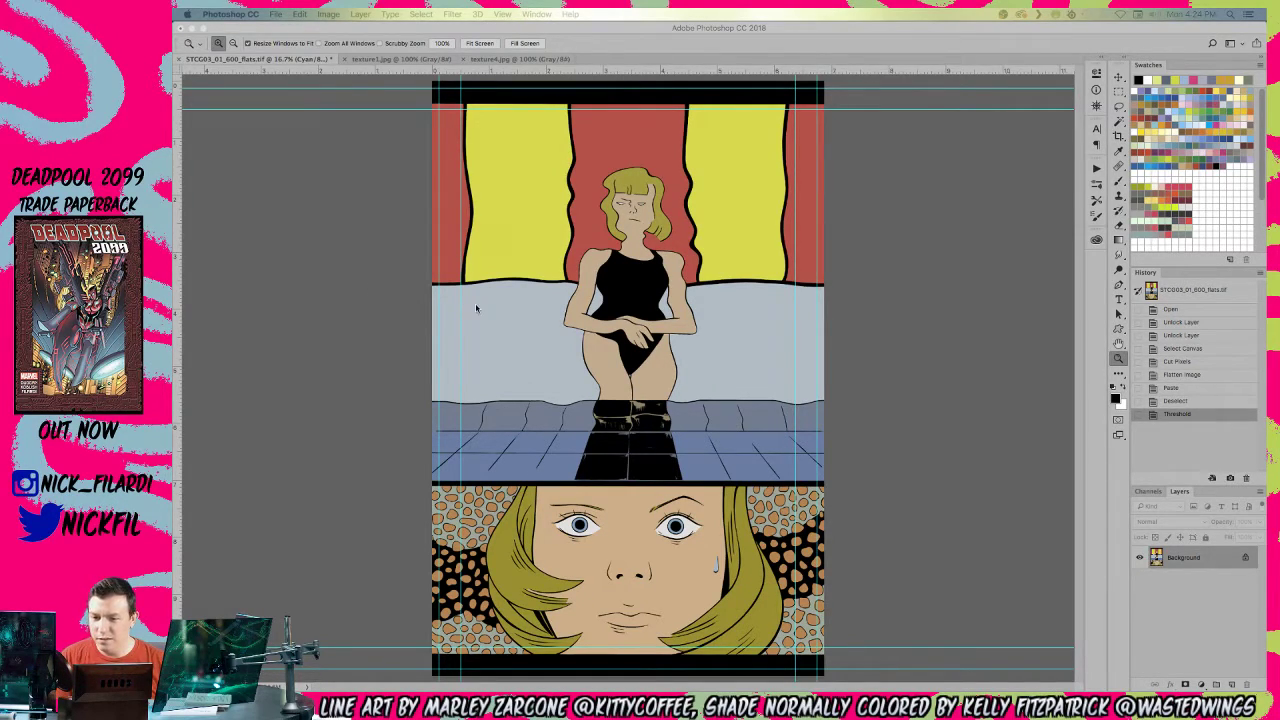
left_click(625, 312)
left_click(619, 303)
left_click(621, 316)
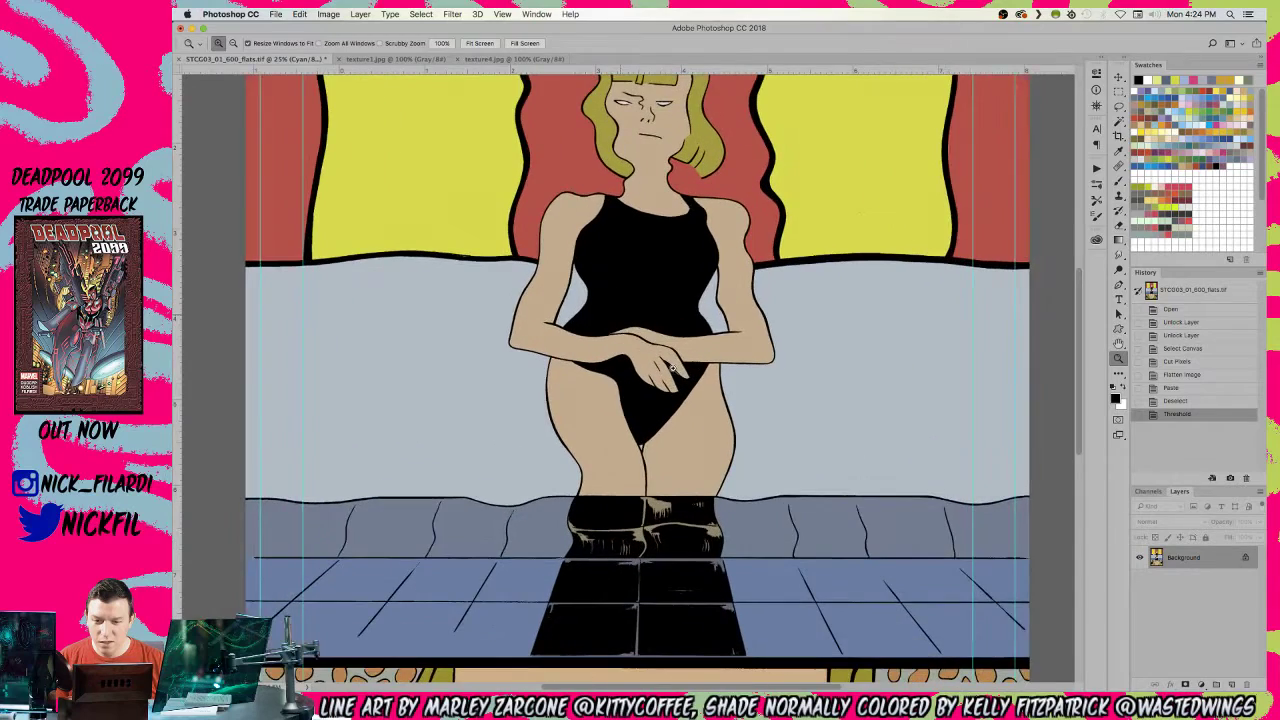
left_click_drag(632, 208, 643, 420)
left_click(628, 394, "alt")
left_click(628, 394, "alt")
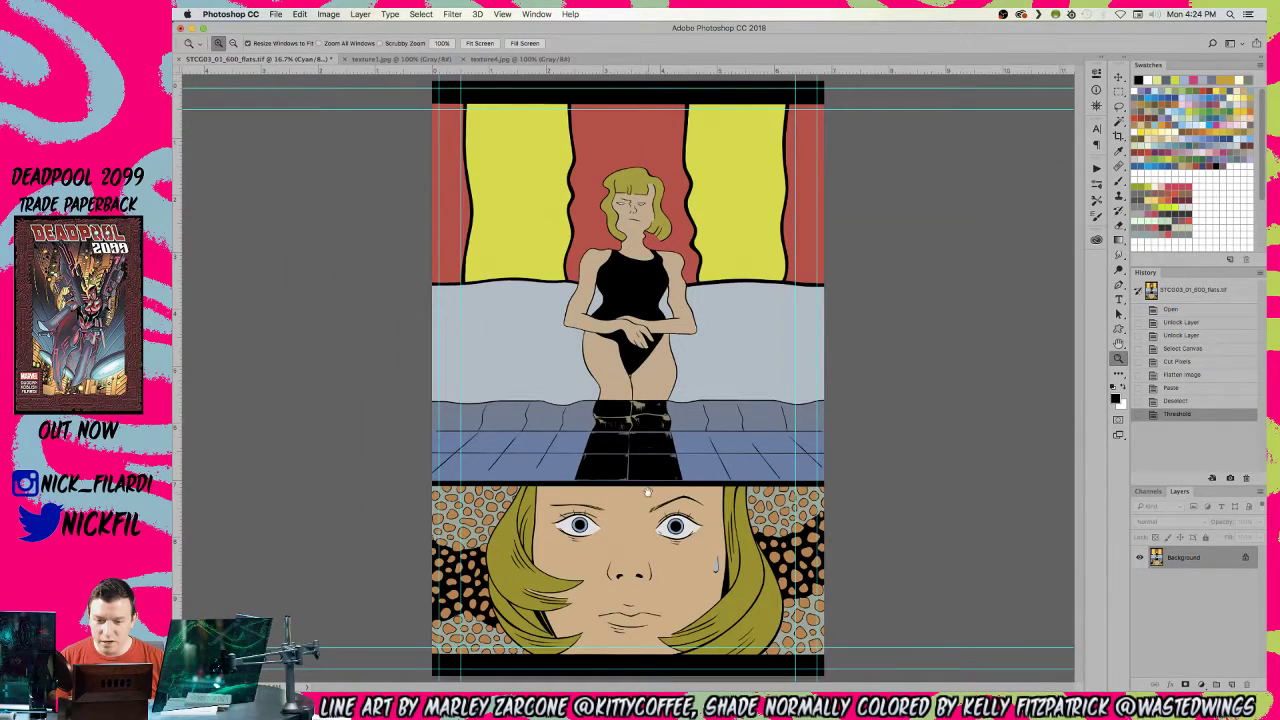
- Select the yellow curtain stripes with the Magic Wand and fill them with dark blue
key("w")
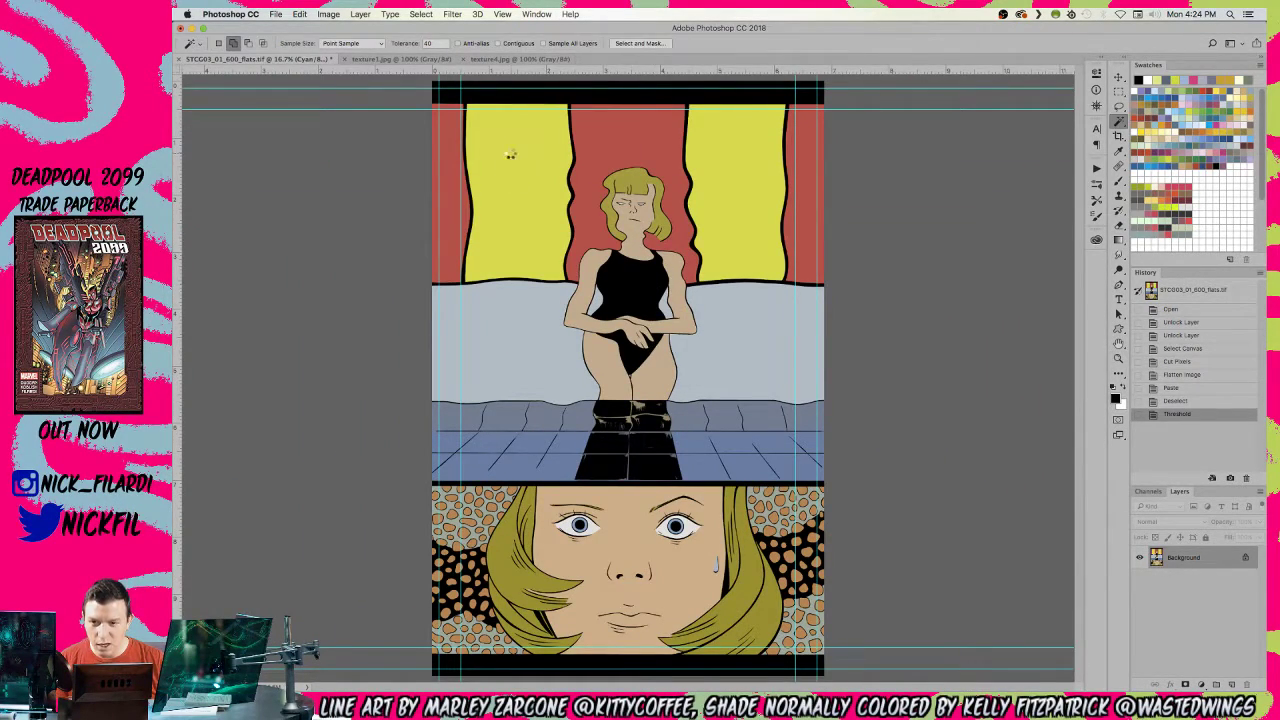
left_click(523, 200)
key("ctrl+d")
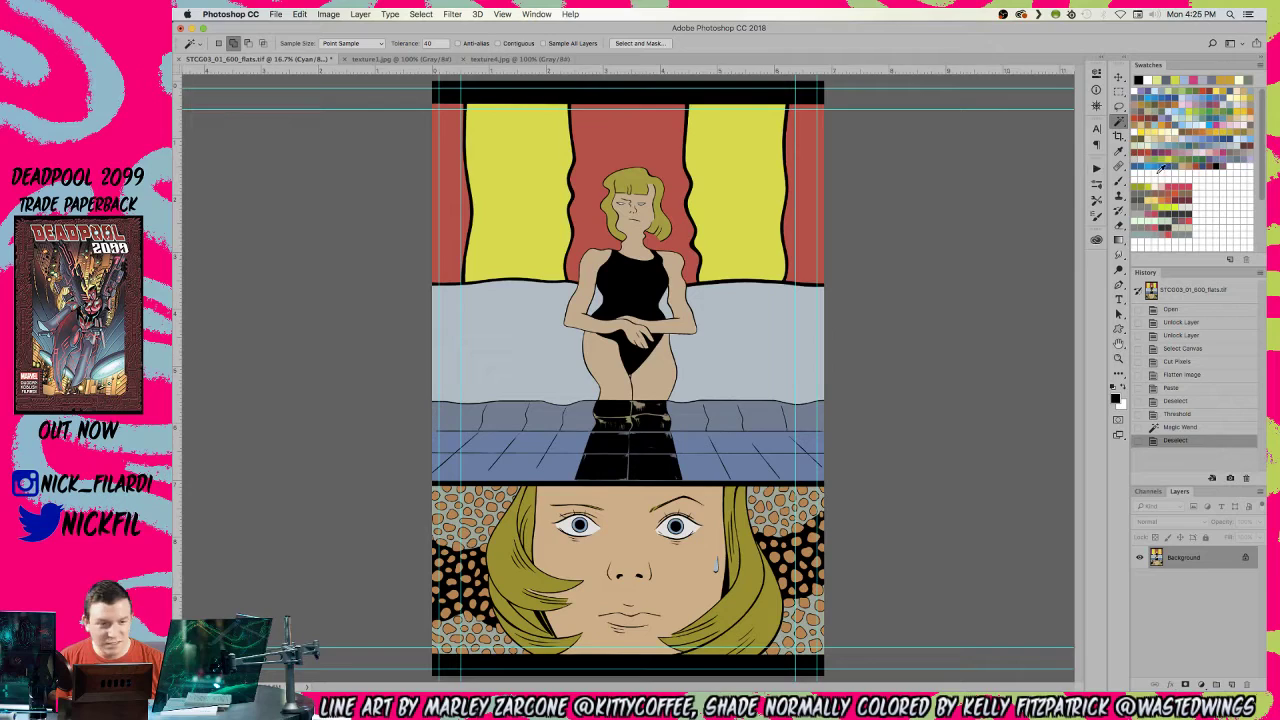
left_click(1172, 90)
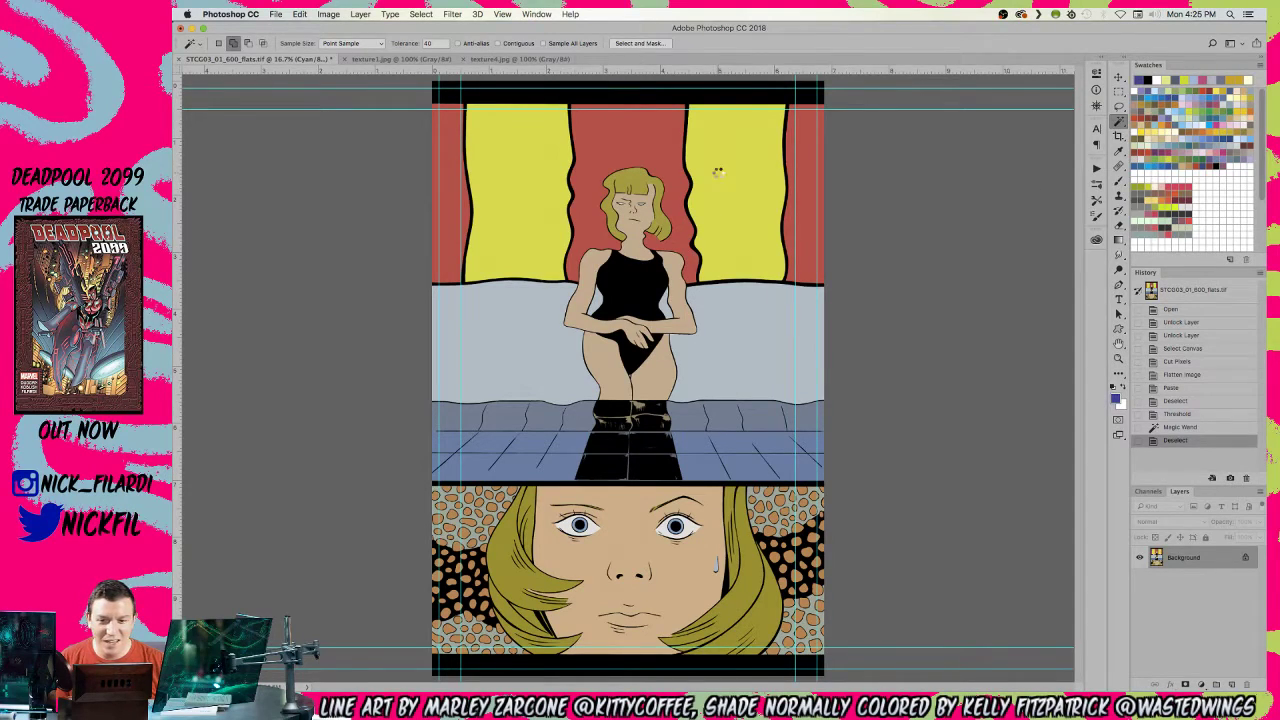
left_click(718, 172)
key("alt+BackSpace")
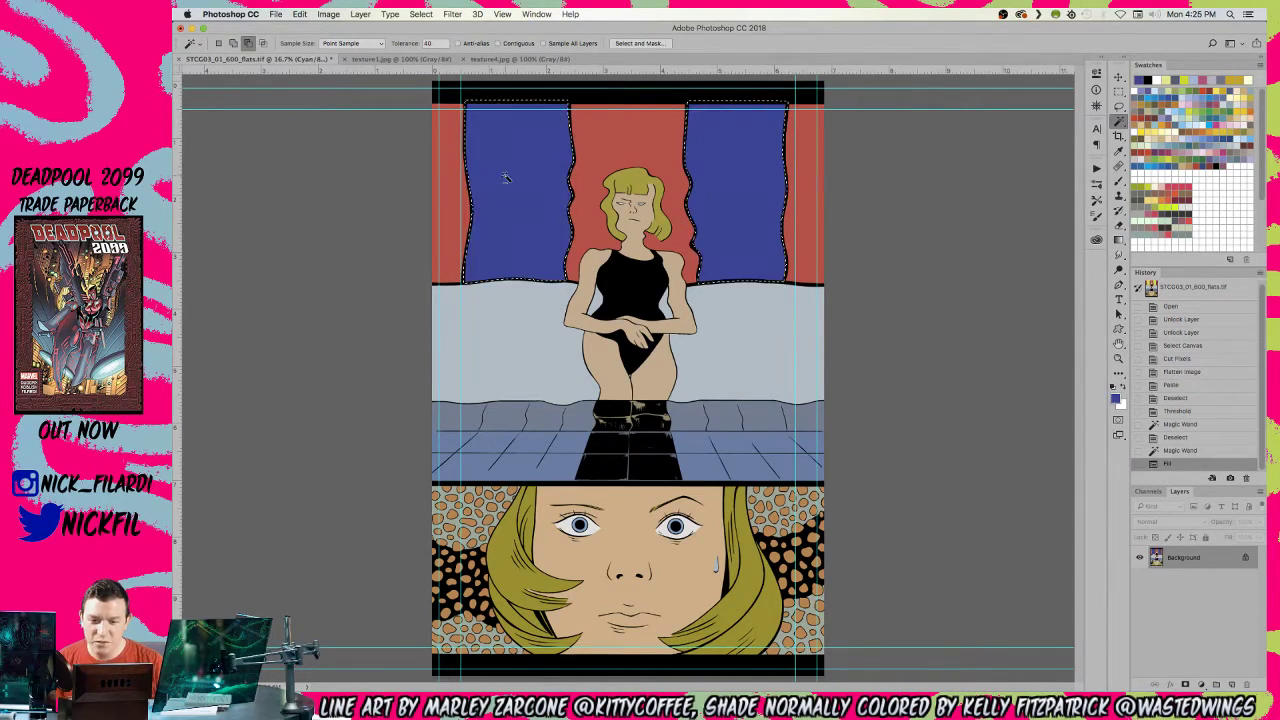
key("super+d")
- Select the red curtain stripes together with the grey-blue wall and fill both with very pale blue
left_click(608, 130)
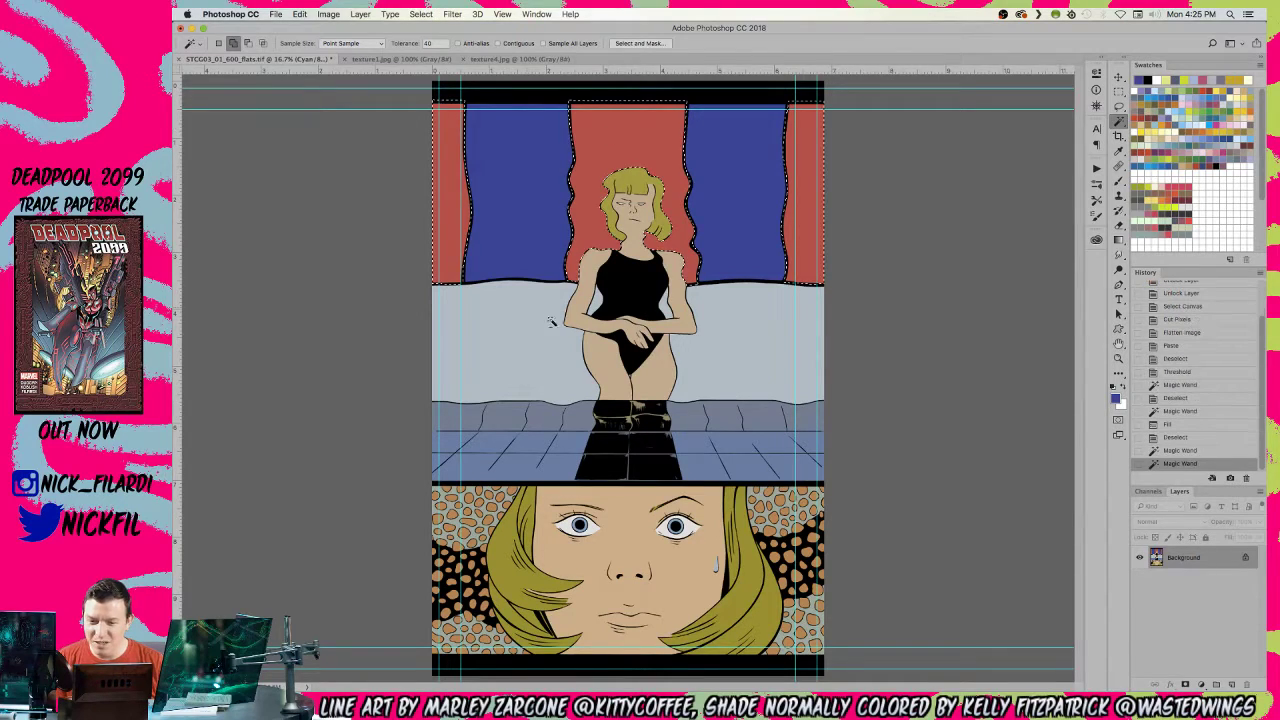
left_click(551, 318, "shift")
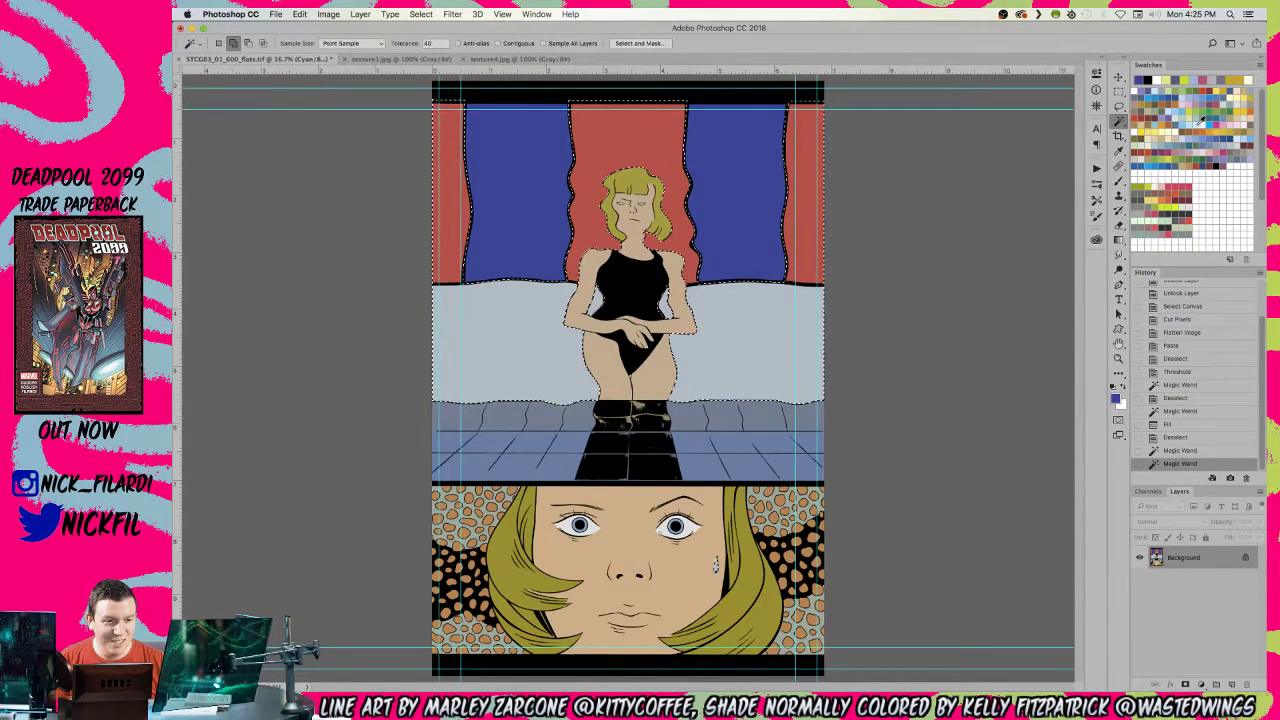
left_click(1203, 120)
key("alt+BackSpace")
key("super+d")
- Select the whole floor area in the upper panel and lighten it with a faded fill of the pale blue
left_click(524, 453)
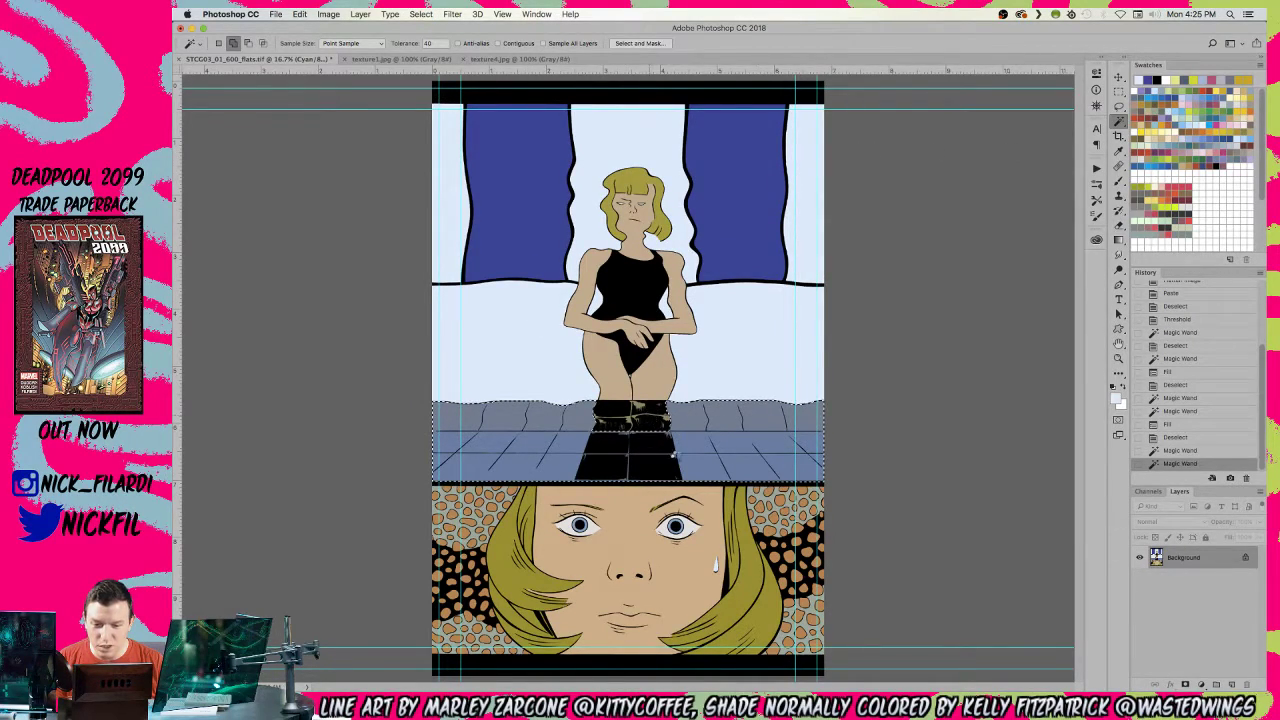
left_click(731, 443)
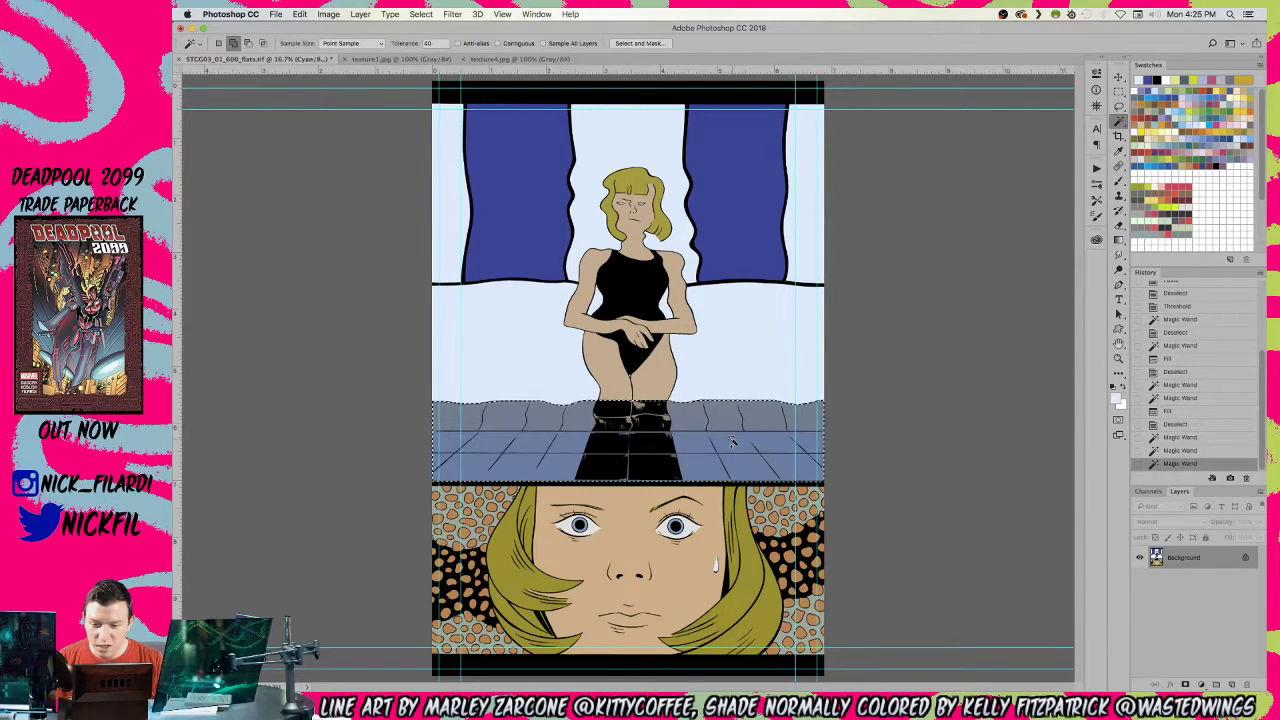
key("alt+BackSpace")
key("super+d")
- Select only the tiled front part of the floor, excluding the strip behind it, and tint it light blue with faded fills
left_click(620, 452)
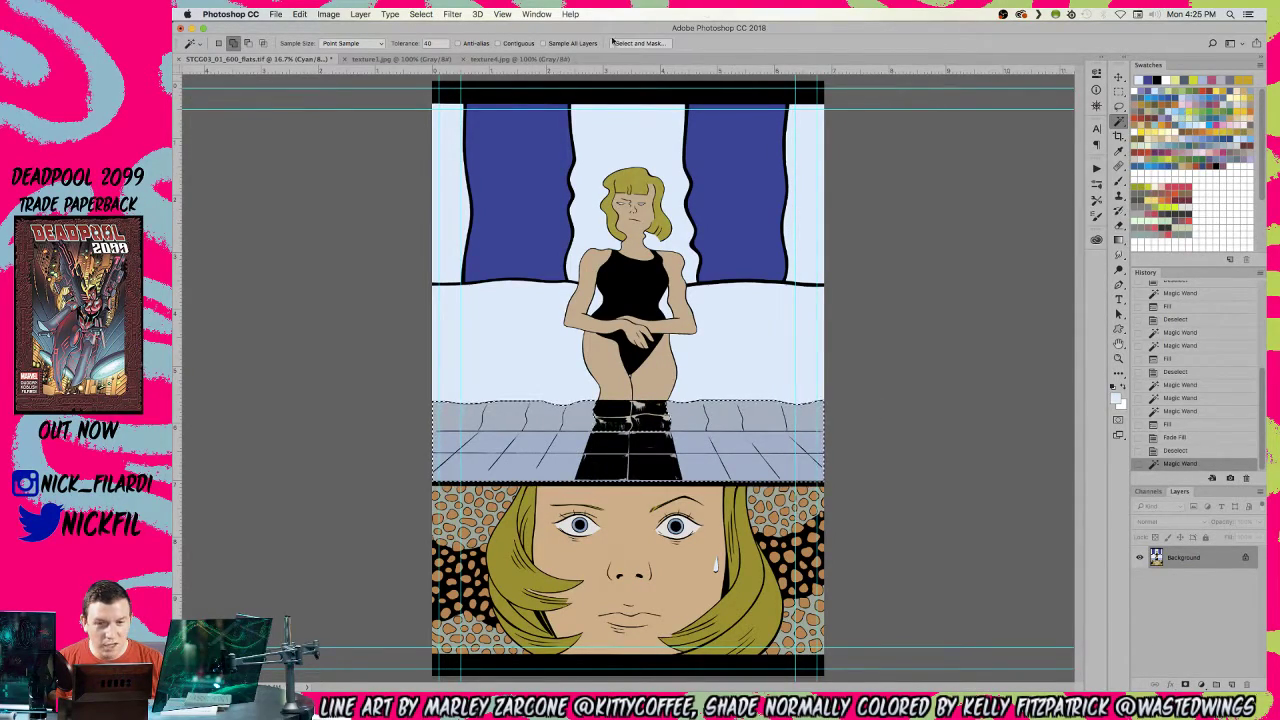
key("m")
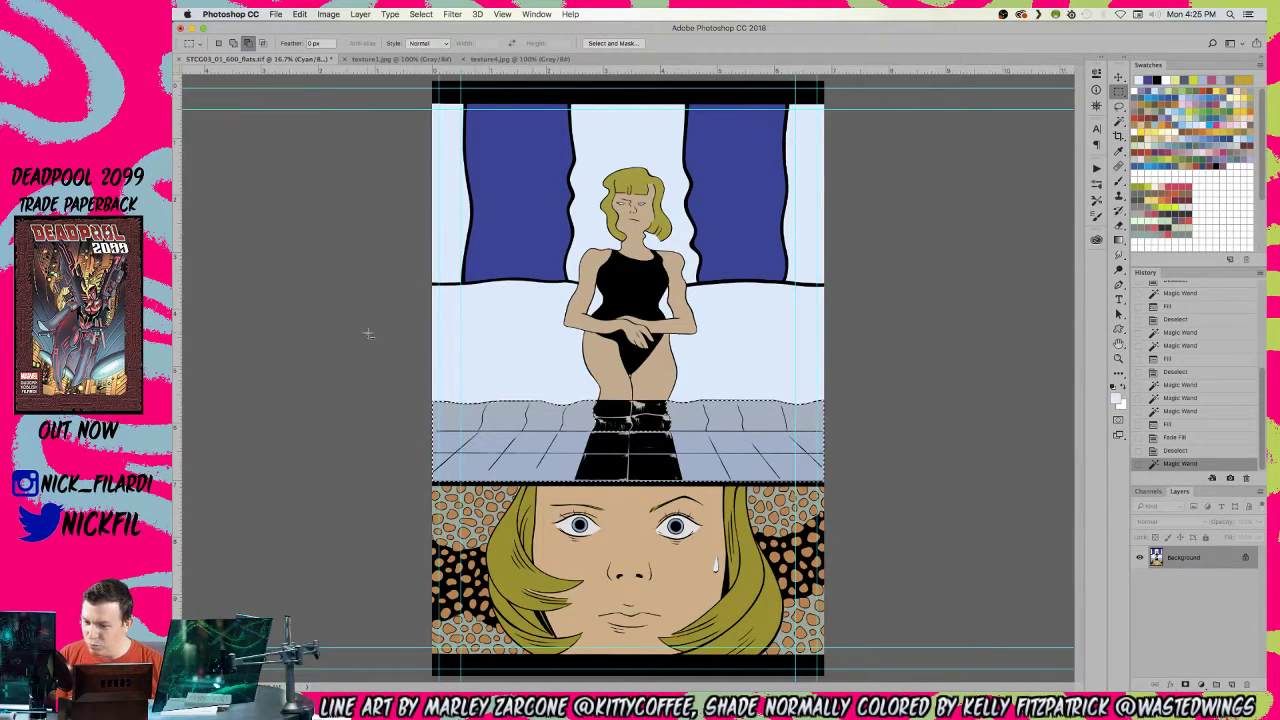
left_click_drag(380, 351, 1032, 431)
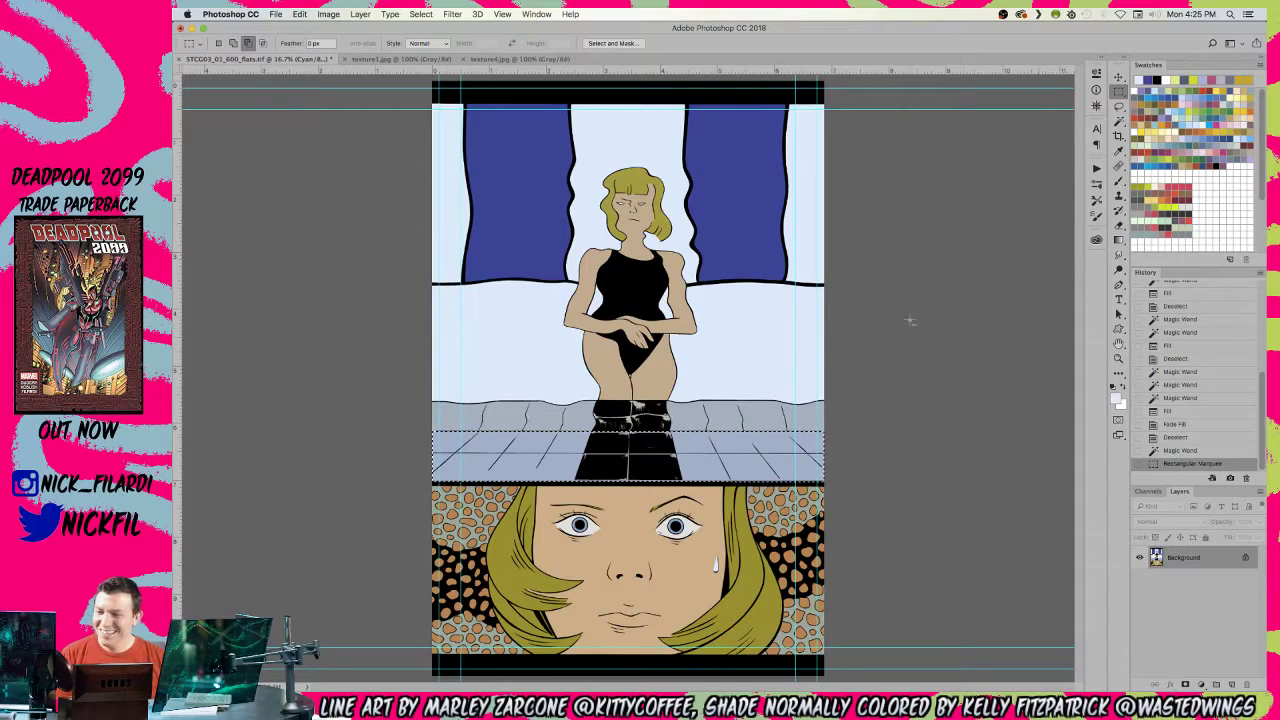
left_click(1175, 109)
key("alt+BackSpace")
key("alt+BackSpace")
key("super+shift+f")
key("super+d")
- Recolor the grey strip behind the tiled floor with faded fills of the dark blue sampled from the curtains
key("w")
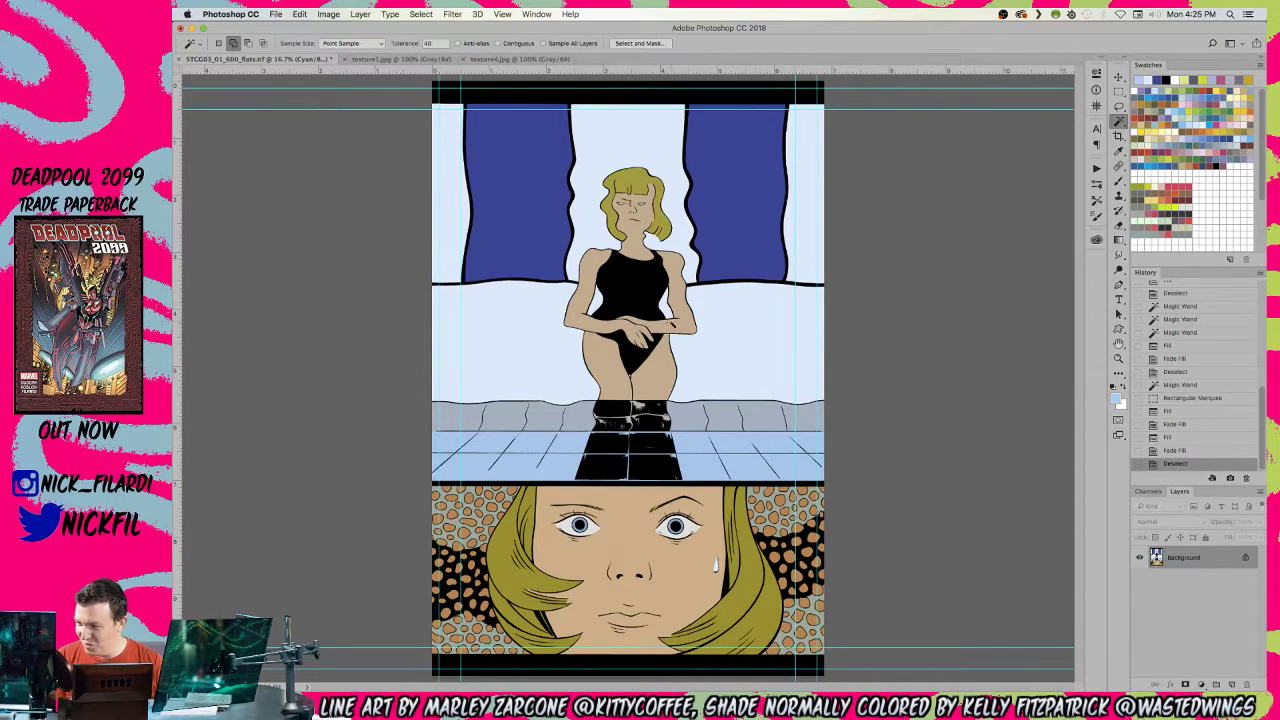
left_click(535, 412)
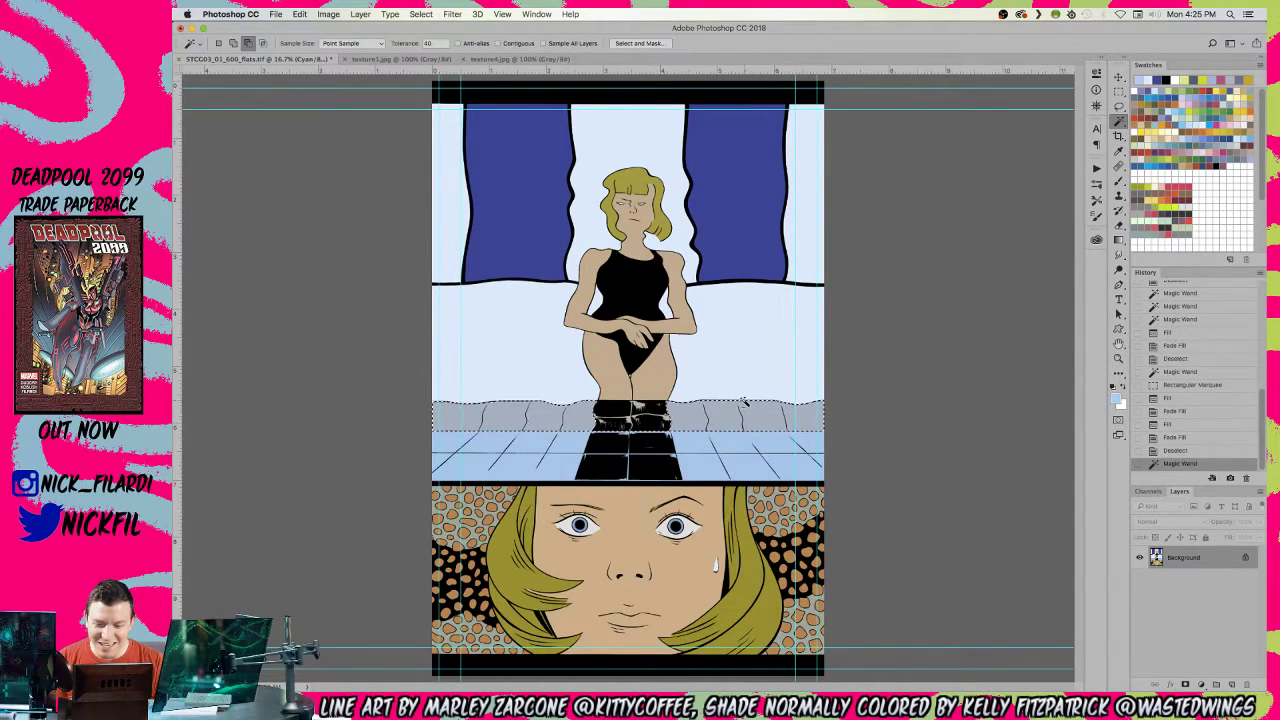
key("alt+BackSpace")
key("b")
left_click(740, 252, "alt")
key("alt+BackSpace")
key("super+shift+f")
key("alt+BackSpace")
key("super+shift+f")
key("super+d")
- Select the olive hair in both panels and fill it with pale yellow
key("w")
left_click(512, 562)
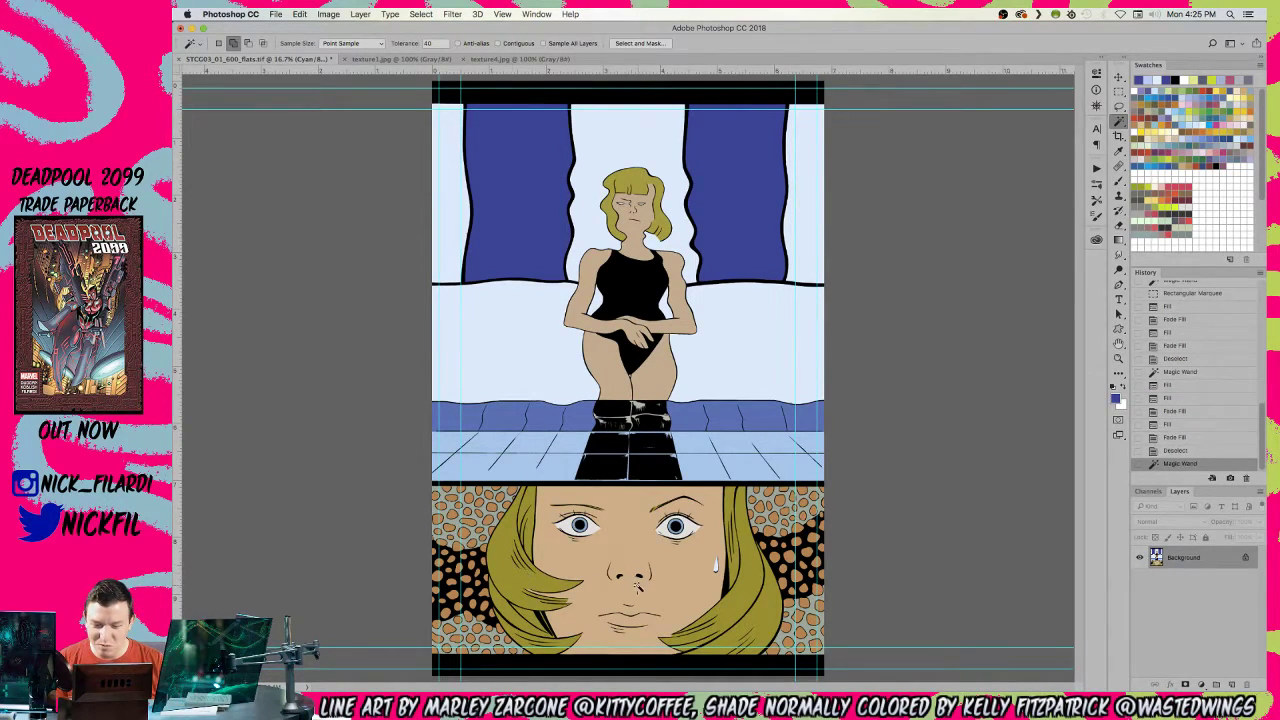
left_click(1165, 128)
key("alt+BackSpace")
key("super+d")
- Lighten the skin in both panels with two rounds of faded white fill
left_click(698, 304)
key("F2")
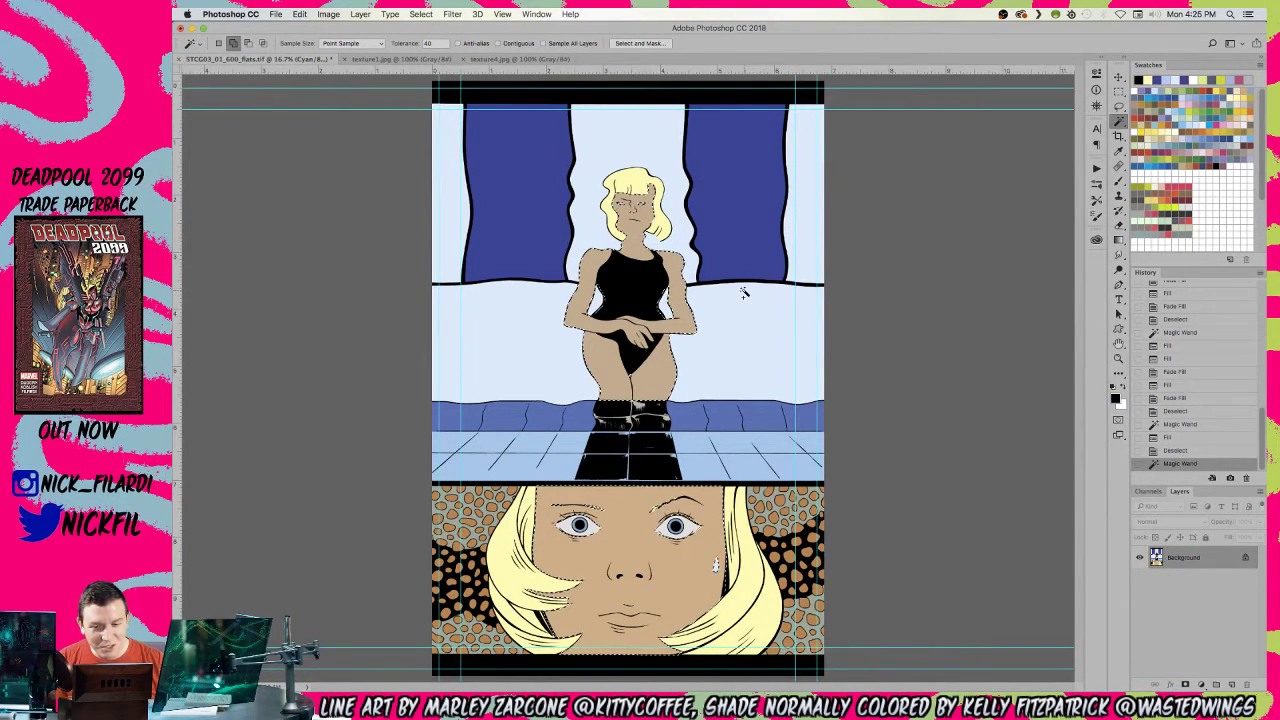
key("super+d")
left_click(682, 300)
key("F2")
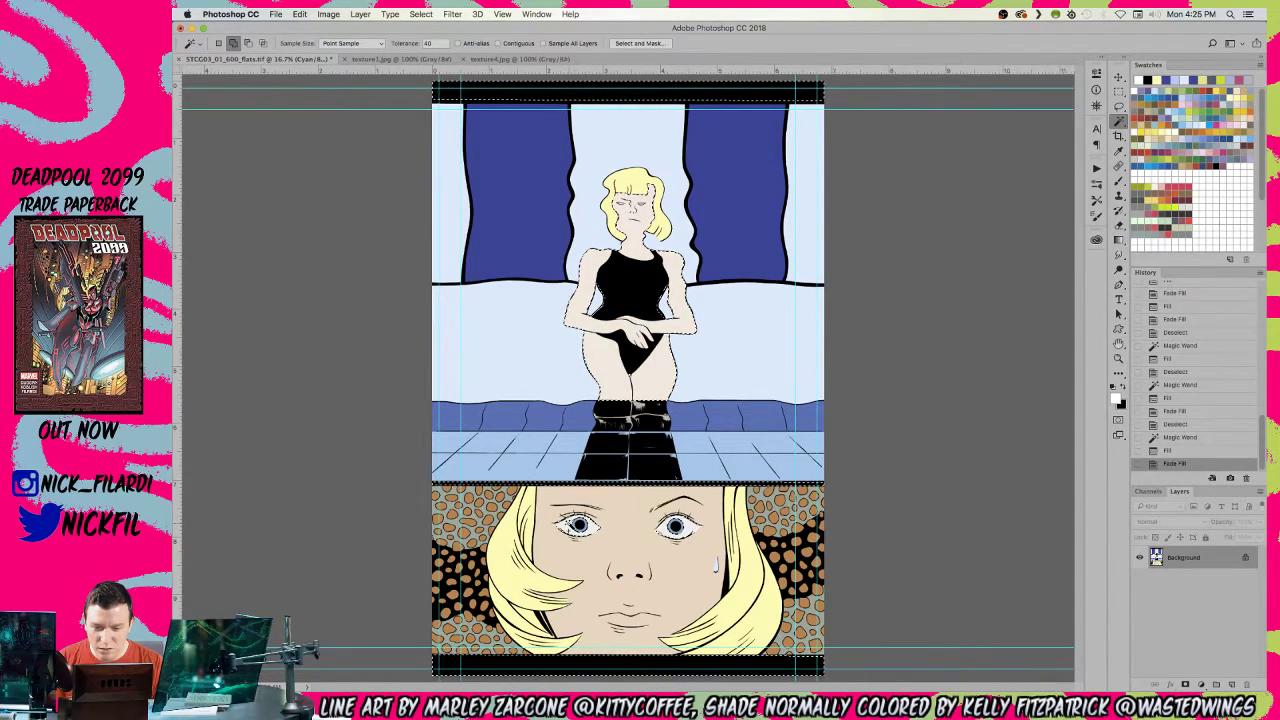
- Step back to the skin selection, limit it to the close-up panel, and lighten the face with a faded white fill
left_click(1180, 437)
key("m")
left_click_drag(487, 138, 758, 426)
left_click_drag(941, 318, 326, 30)
key("alt+BackSpace")
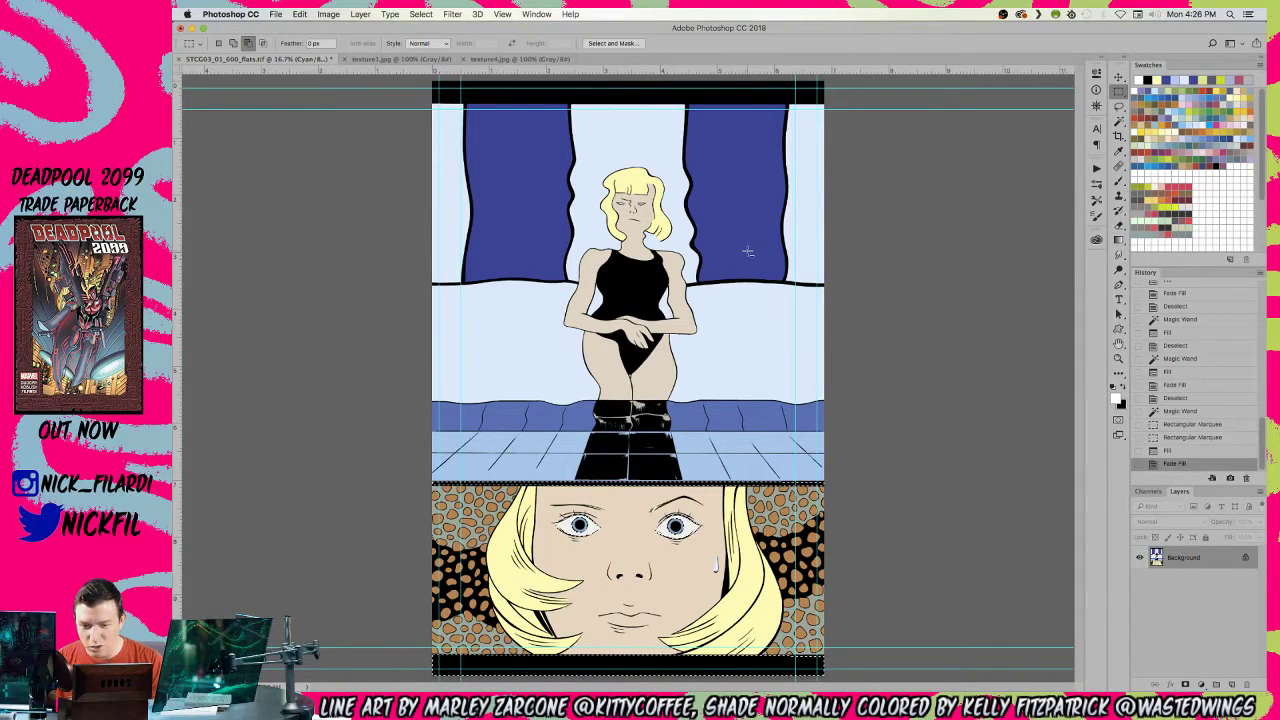
key("F2")
key("super+d")
- Select the grey-blue background between the spots beside the close-up face and fill it with medium blue
key("z")
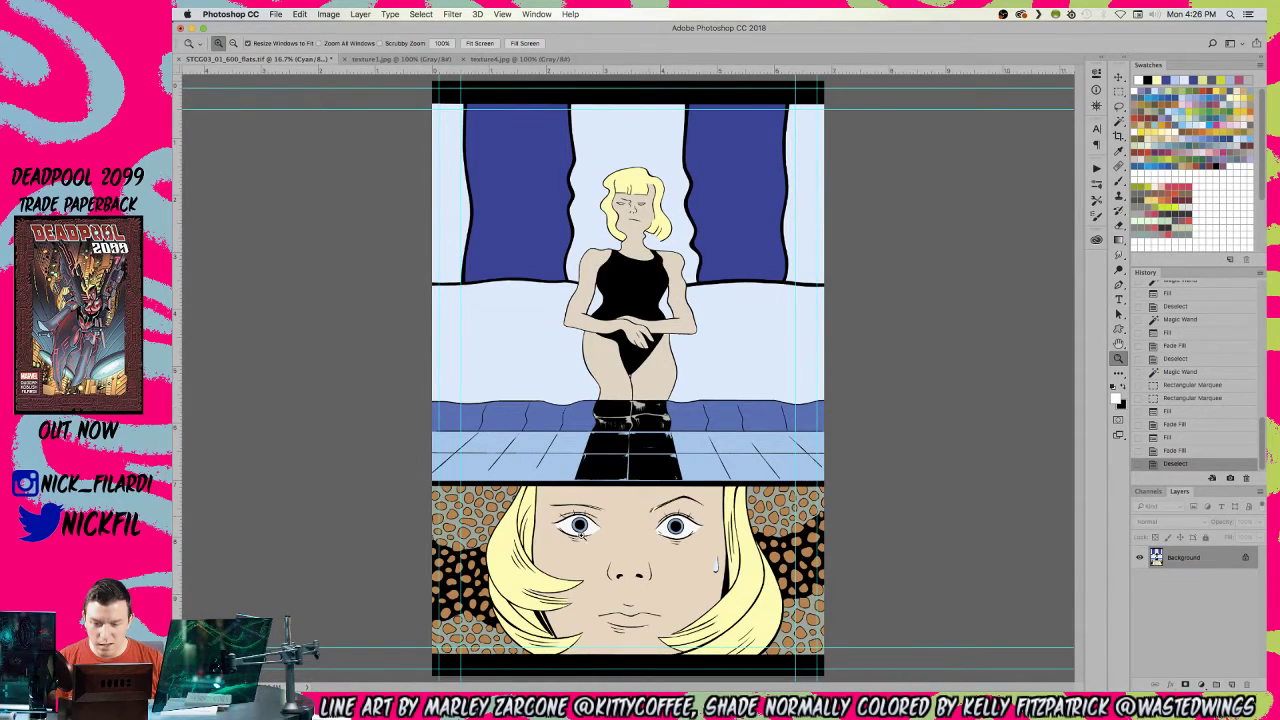
left_click(546, 521)
scroll(546, 561, "down", 5)
key("w")
left_click(420, 294)
key("z")
left_click(778, 457, "alt")
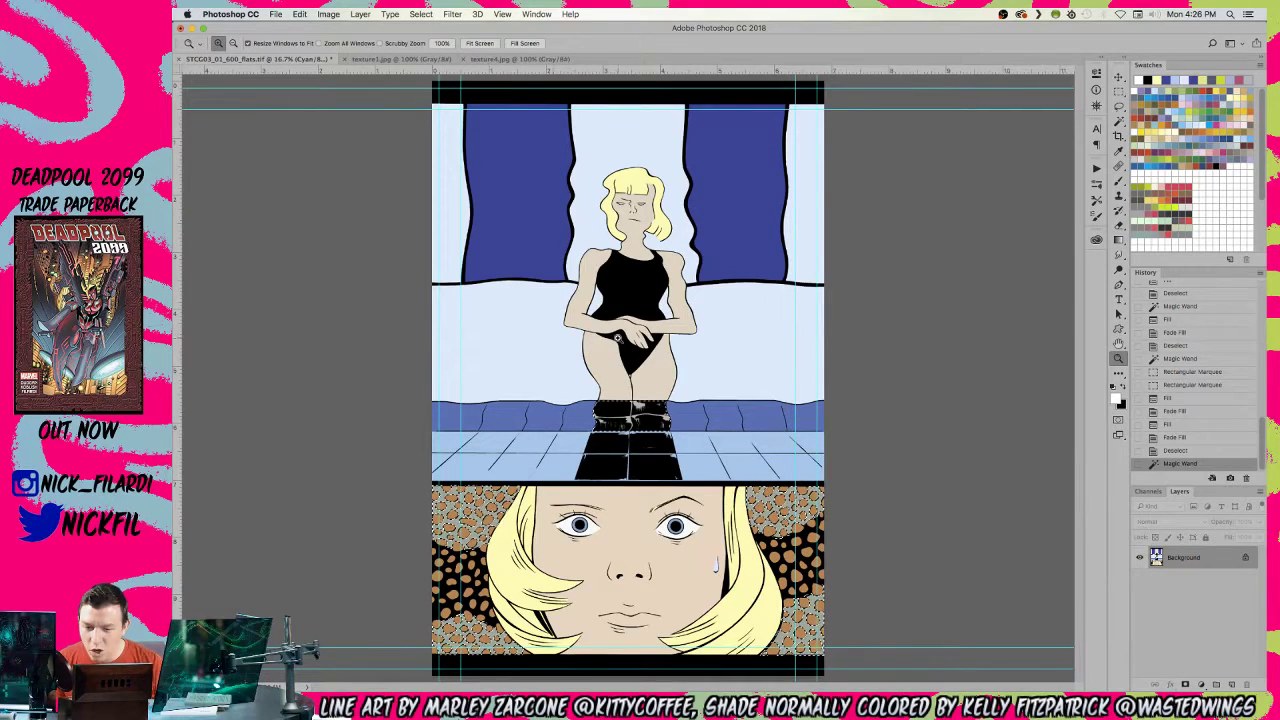
left_click(675, 407, "alt")
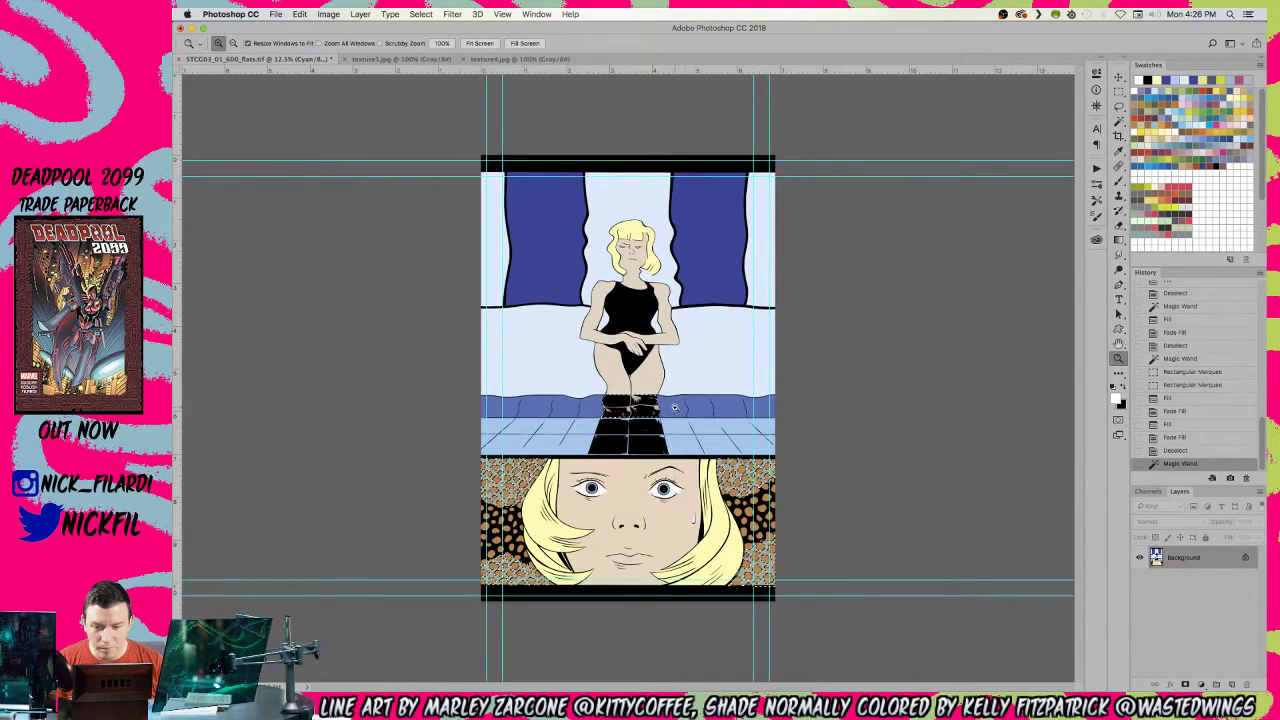
key("b")
key("alt+BackSpace")
key("F2")
key("F2")
key("ctrl+d")
- Select the orange spots beside the close-up face, fill them with pale cream, and keep them selected
key("w")
left_click(738, 478)
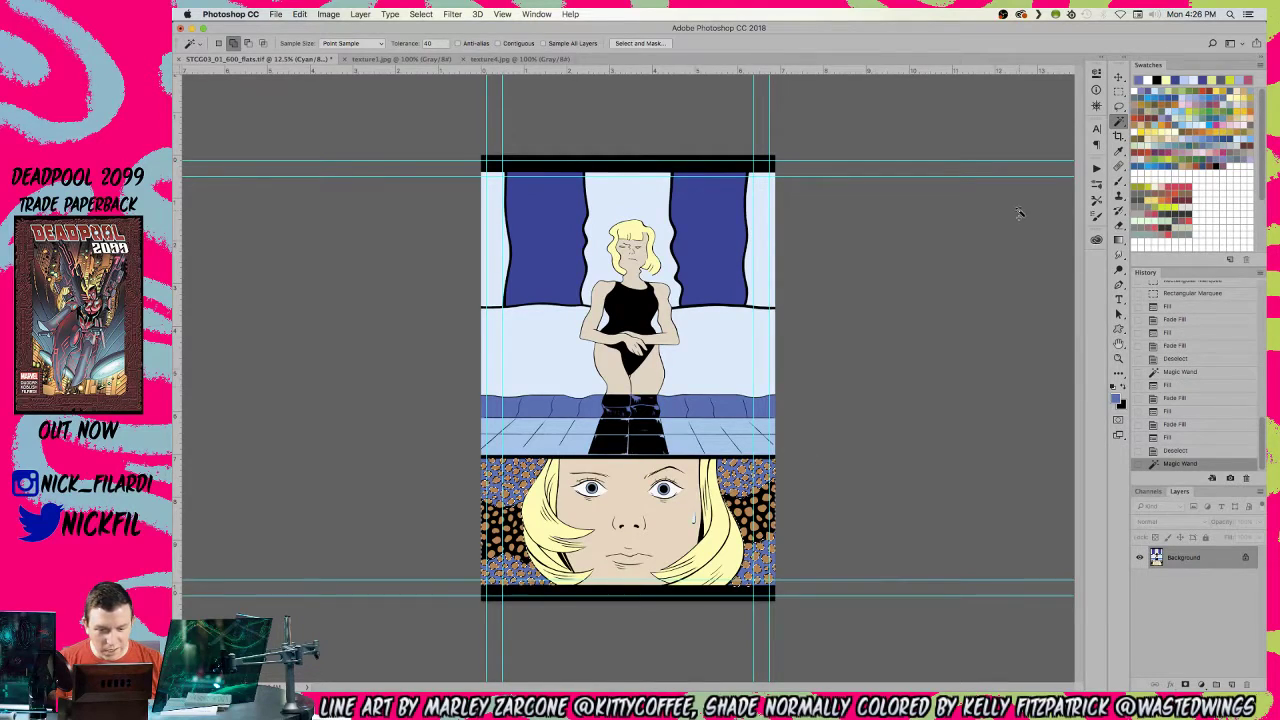
left_click(1172, 128)
key("F2")
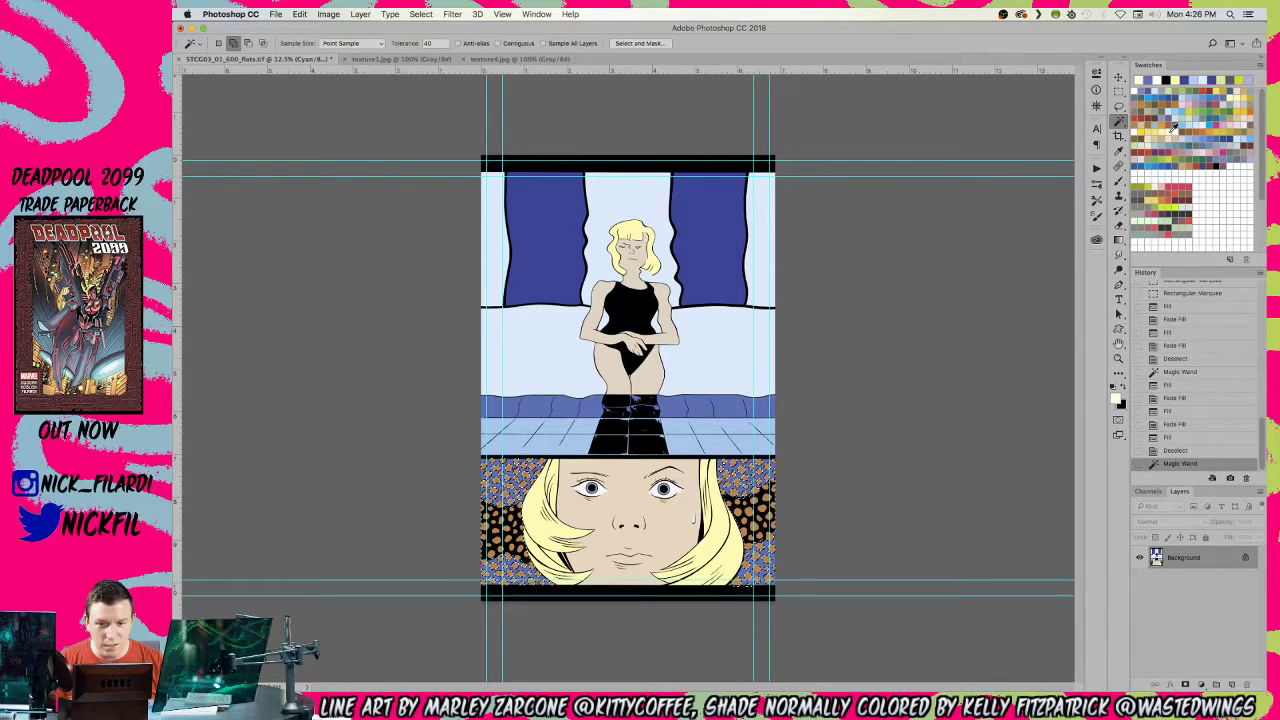
key("ctrl+d")
key("z")
left_click(718, 334)
key("ctrl+z")
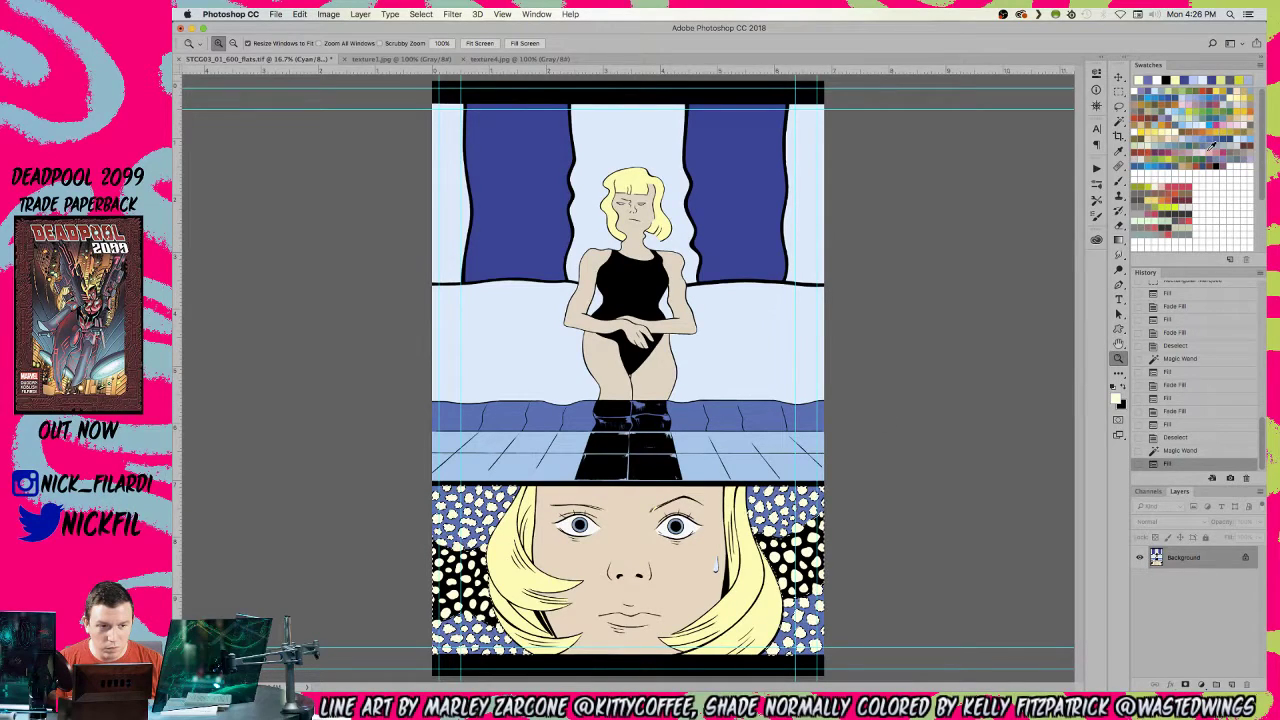
- Try a light pink fill on the selected spots, and replace it with red
left_click(1213, 147)
key("alt+BackSpace")
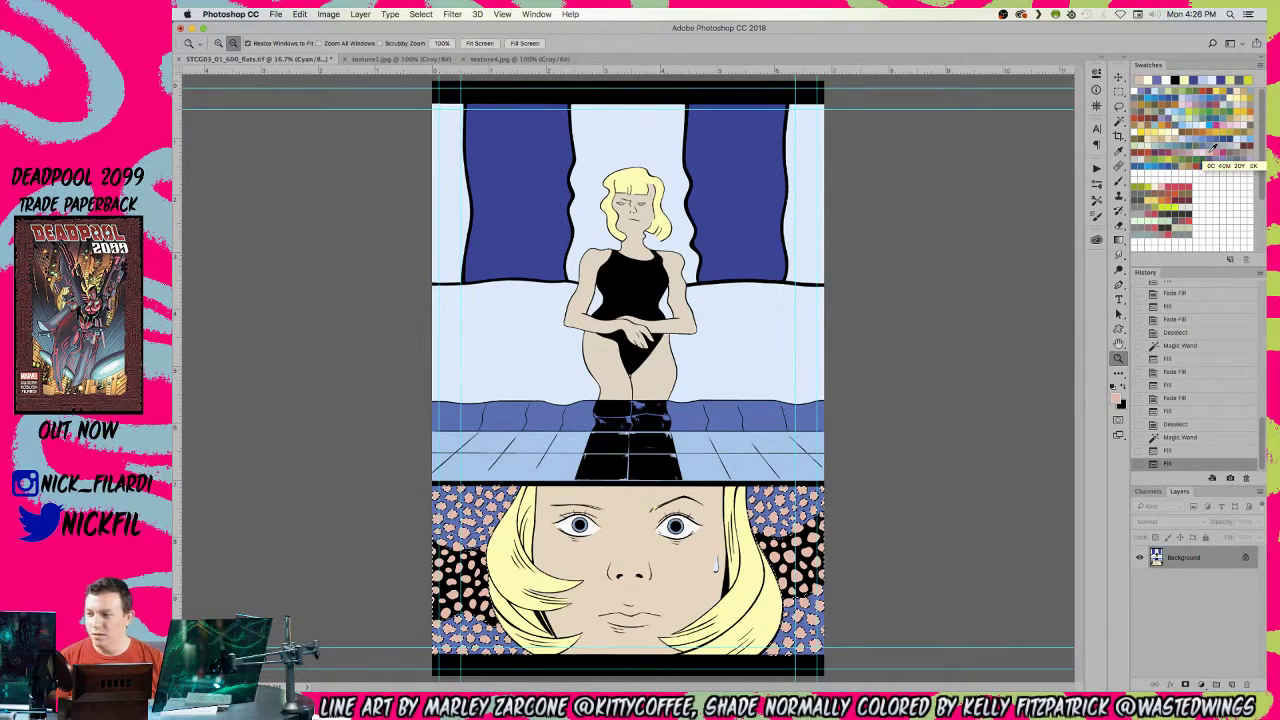
key("w")
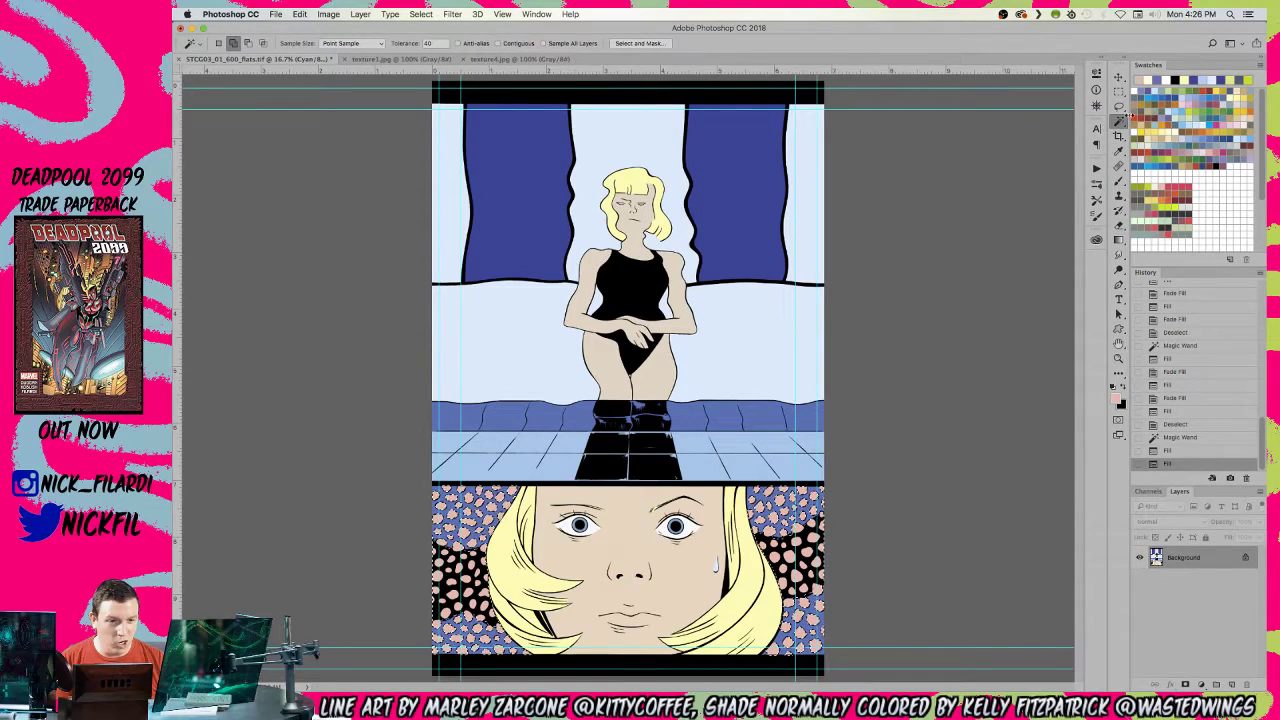
left_click(1138, 92)
key("alt+BackSpace")
key("super+d")
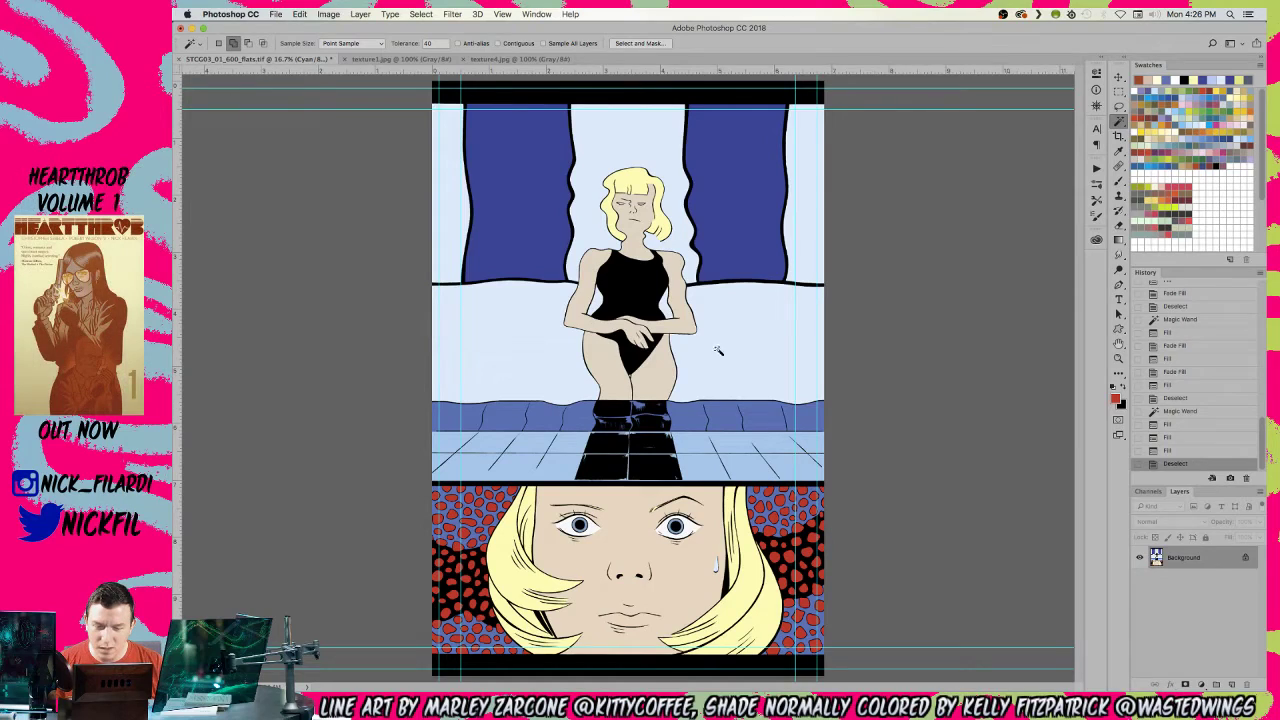
- Select the skin and hair in the close-up panel only and tint them with a faded golden yellow fill
left_click(660, 220)
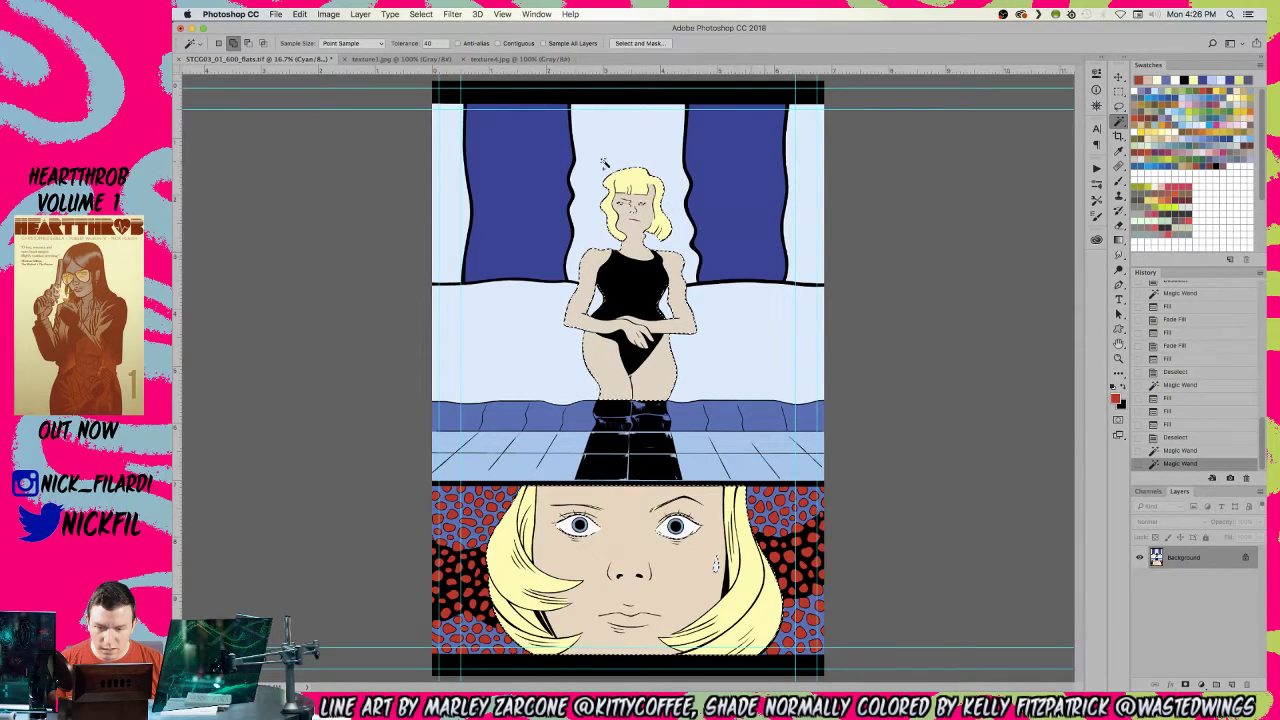
key("m")
left_click_drag(490, 142, 890, 442)
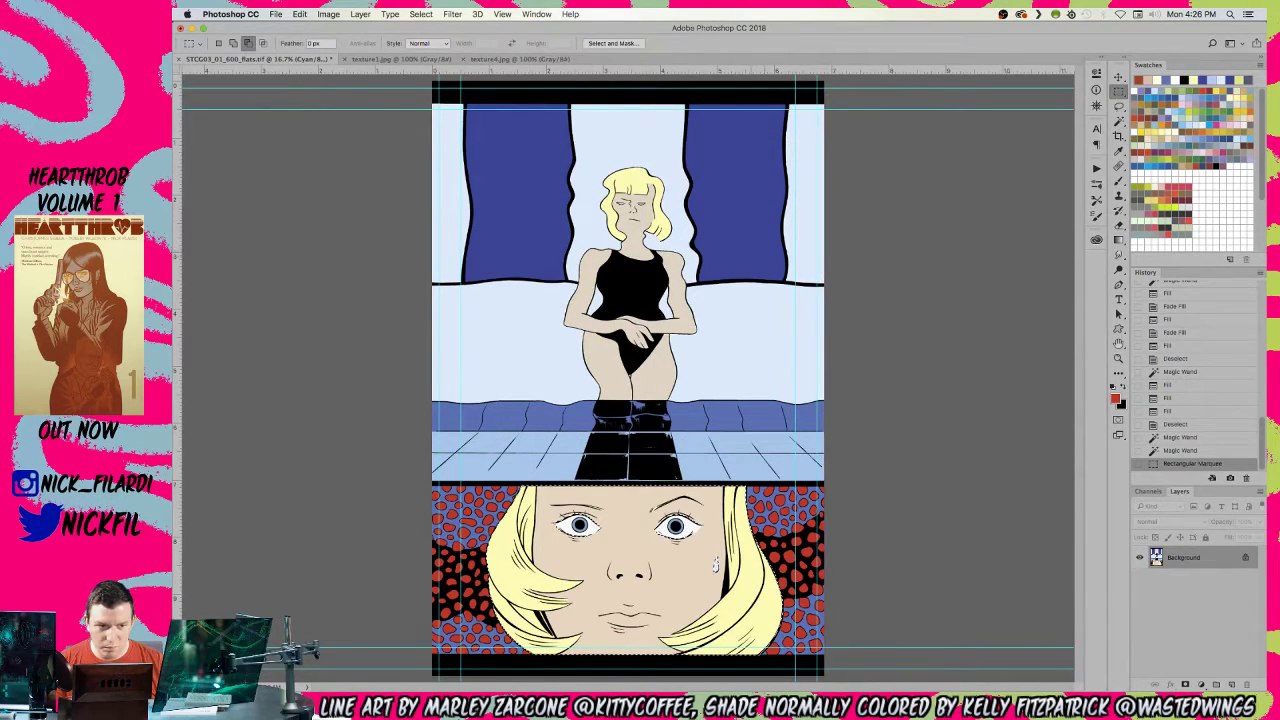
left_click(1163, 124)
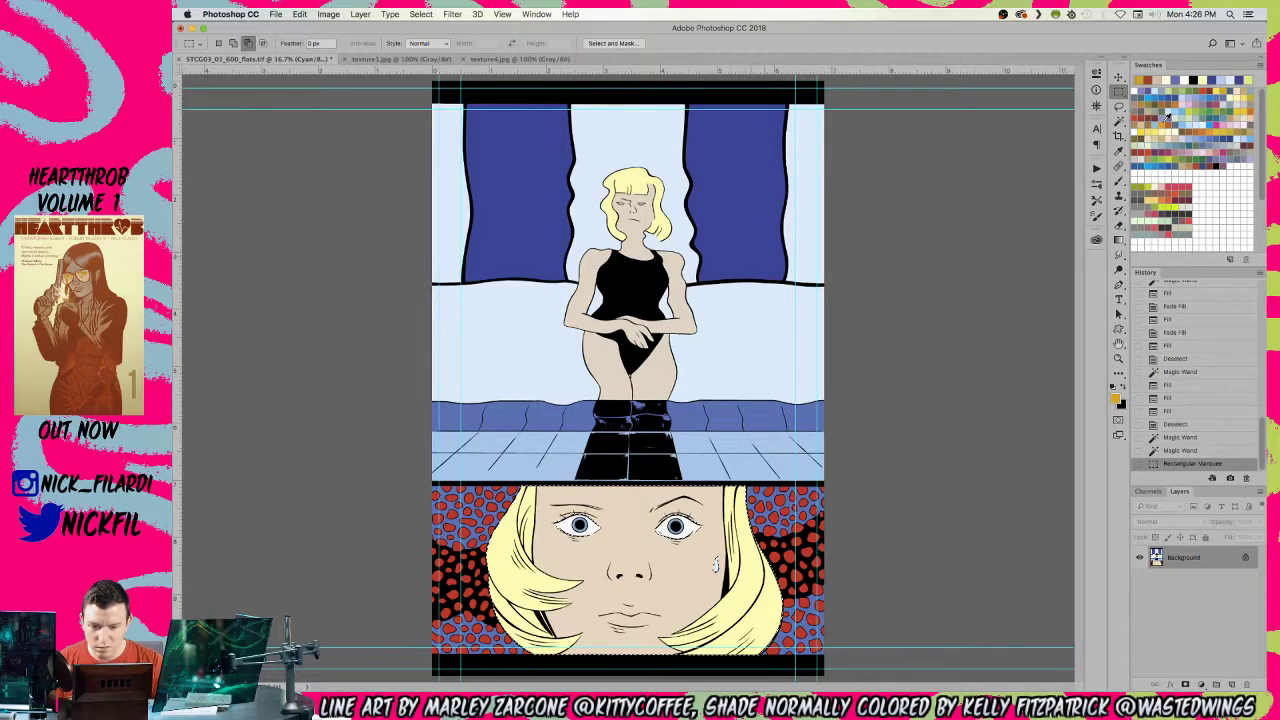
key("alt+BackSpace")
key("super+d")
- Select the hair in the close-up panel and fill it with pale yellow
key("w")
left_click(520, 565)
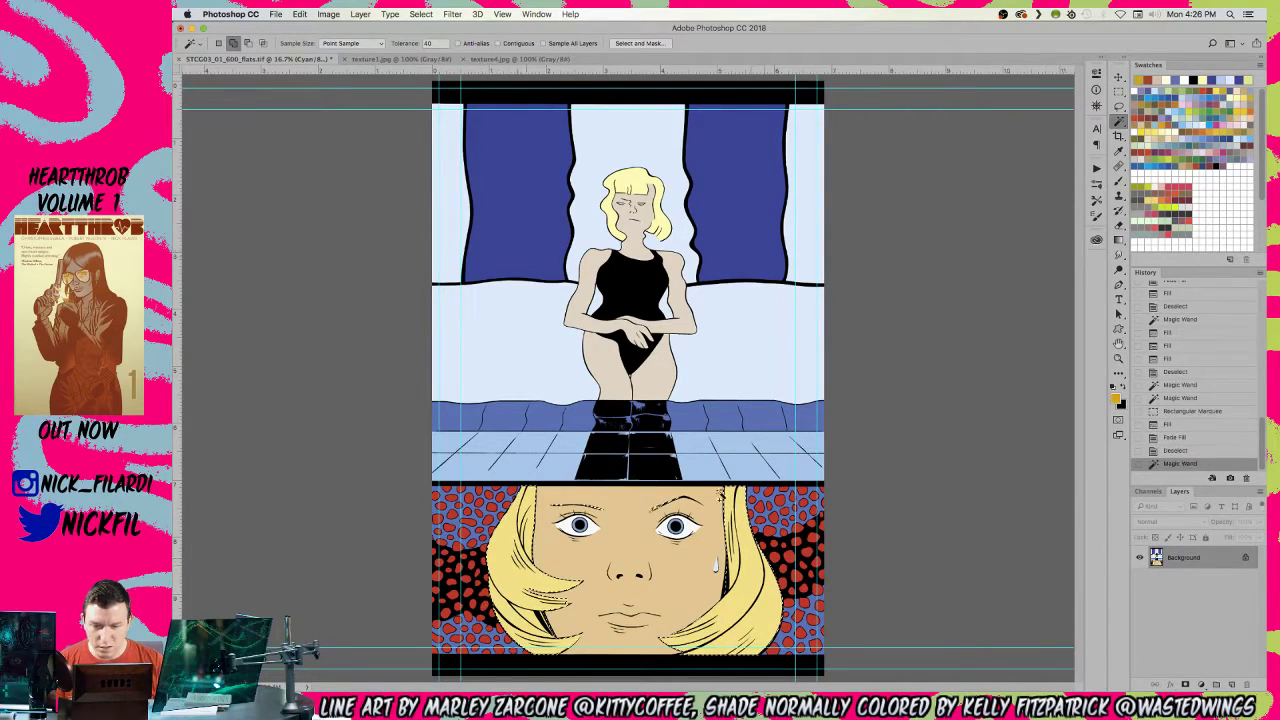
left_click(1162, 122)
key("alt+BackSpace")
key("ctrl+d")
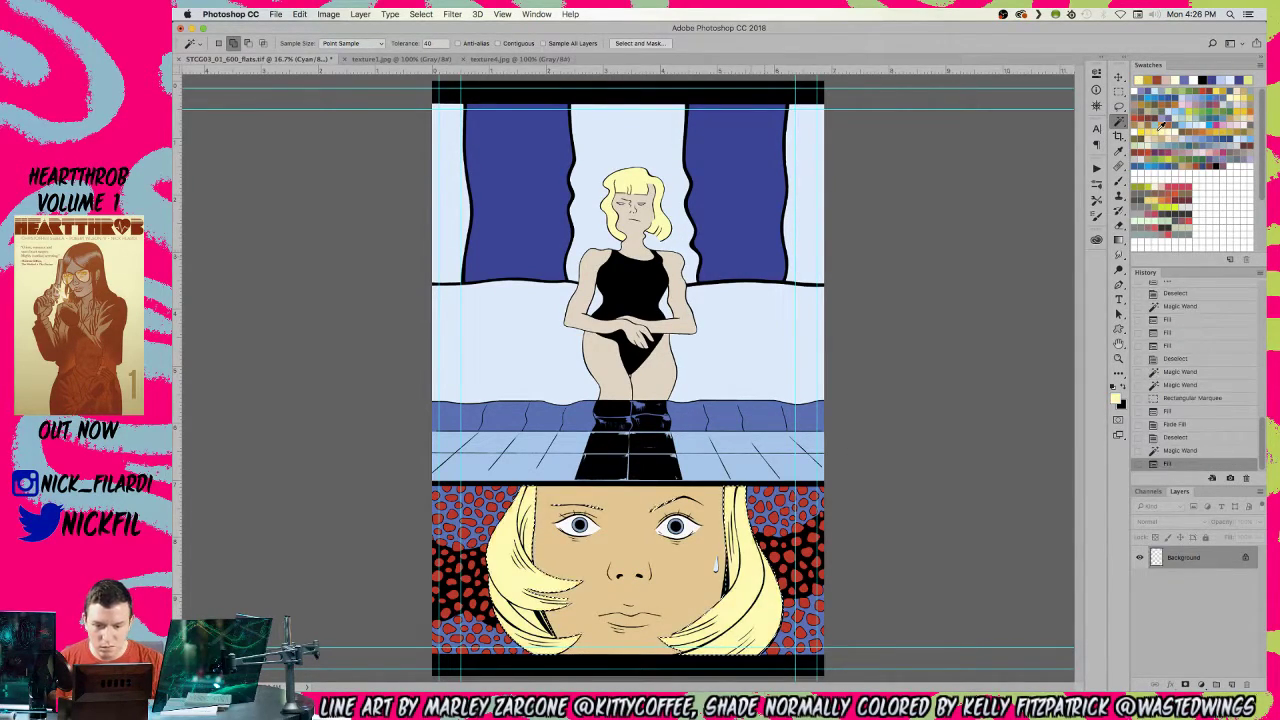
- Select the standing woman's skin and tint it with a faded fill of the dark blue sampled from the curtains
left_click(665, 375)
key("b")
left_click(726, 220, "alt")
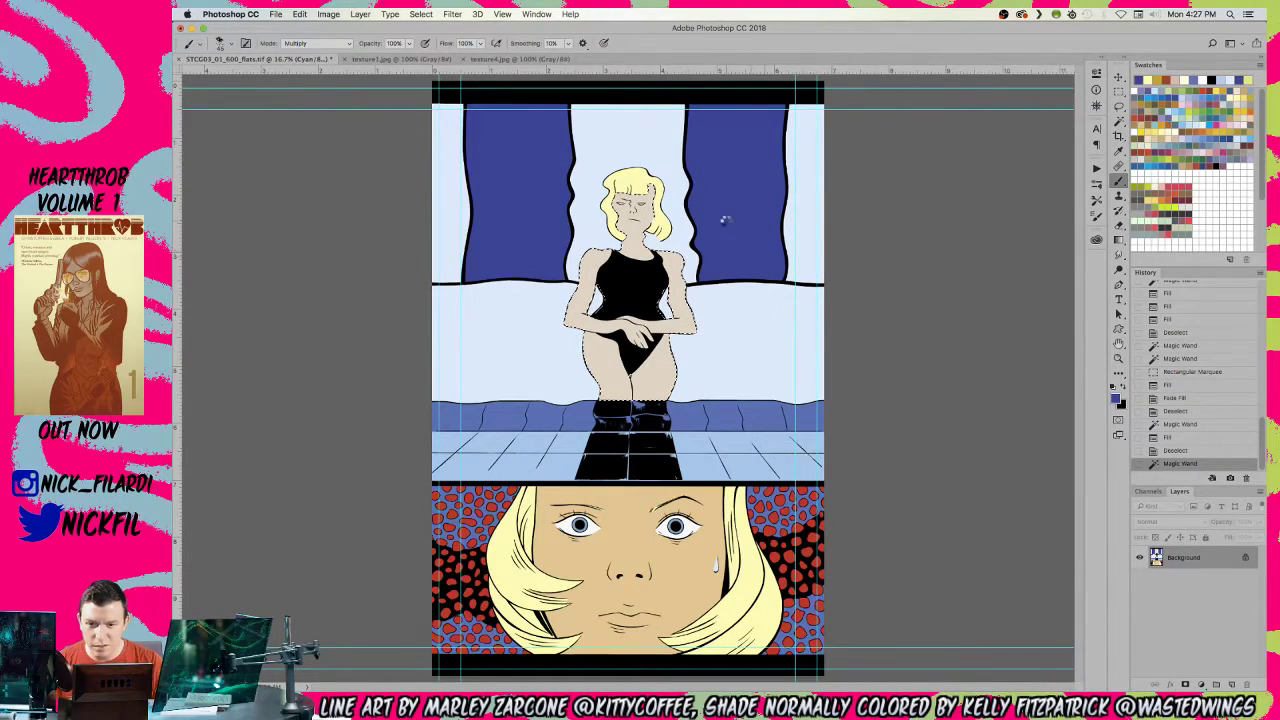
key("alt+BackSpace")
key("super+d")
- Select the pale yellow hair in both panels, try a faded dark blue fill on it, and step back to the selection
key("w")
left_click(633, 186)
key("alt+BackSpace")
key("ctrl+shift+f")
key("Return")
left_click(1189, 441)
- Remove the close-up panel from the selection and tint the standing woman's hair with a faded dark blue fill
key("m")
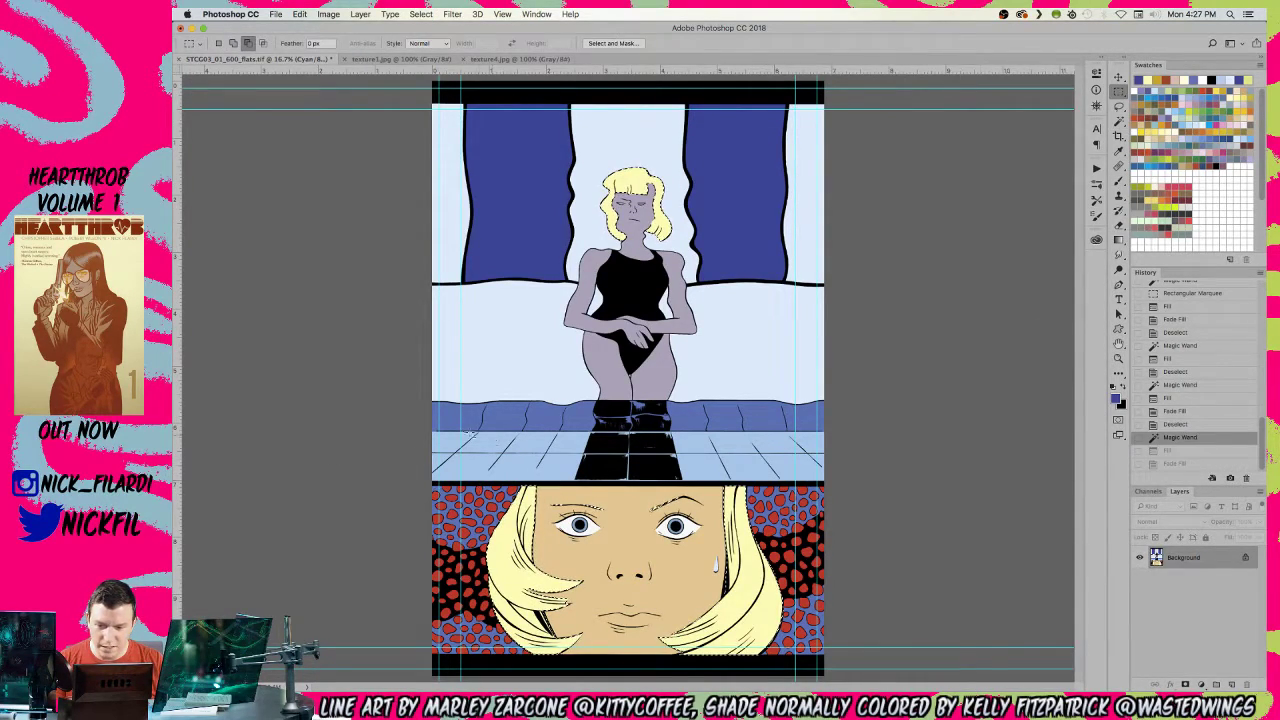
left_click_drag(405, 467, 943, 688)
key("alt+BackSpace")
key("ctrl+shift+f")
key("Return")
- Try faded pale lavender and white fills on the standing woman's hair
left_click(1187, 120)
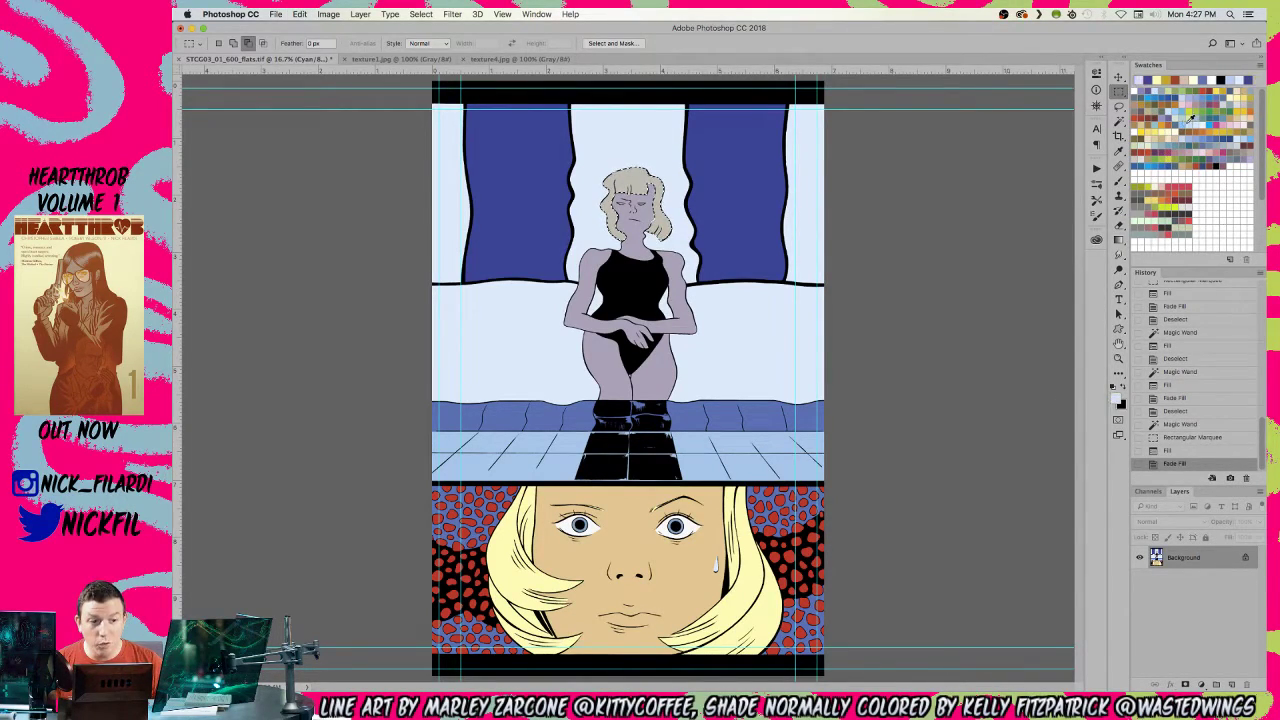
key("alt+BackSpace")
key("ctrl+shift+f")
key("Return")
key("alt+BackSpace")
key("super+shift+f")
key("Return")
key("d")
key("ctrl+d")
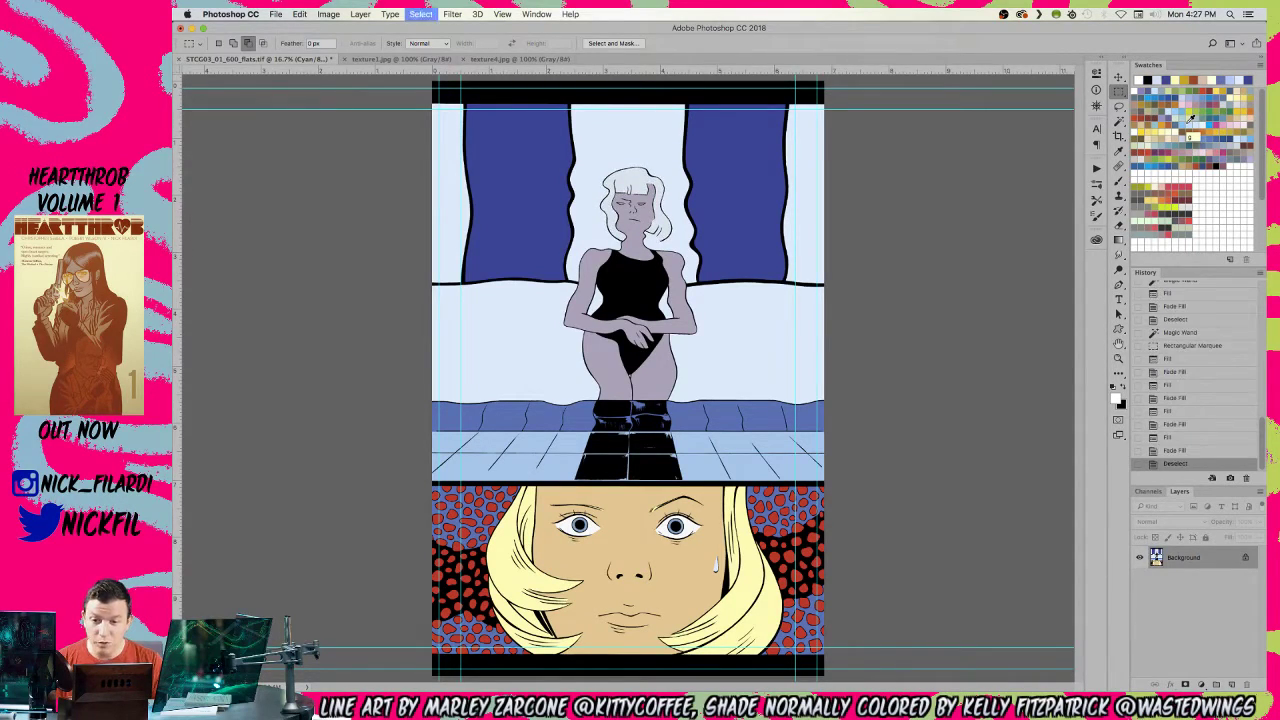
- Restore the hair selection and fill the standing woman's hair with light blue
key("ctrl+z")
left_click(1191, 119)
key("alt+BackSpace")
key("ctrl+d")
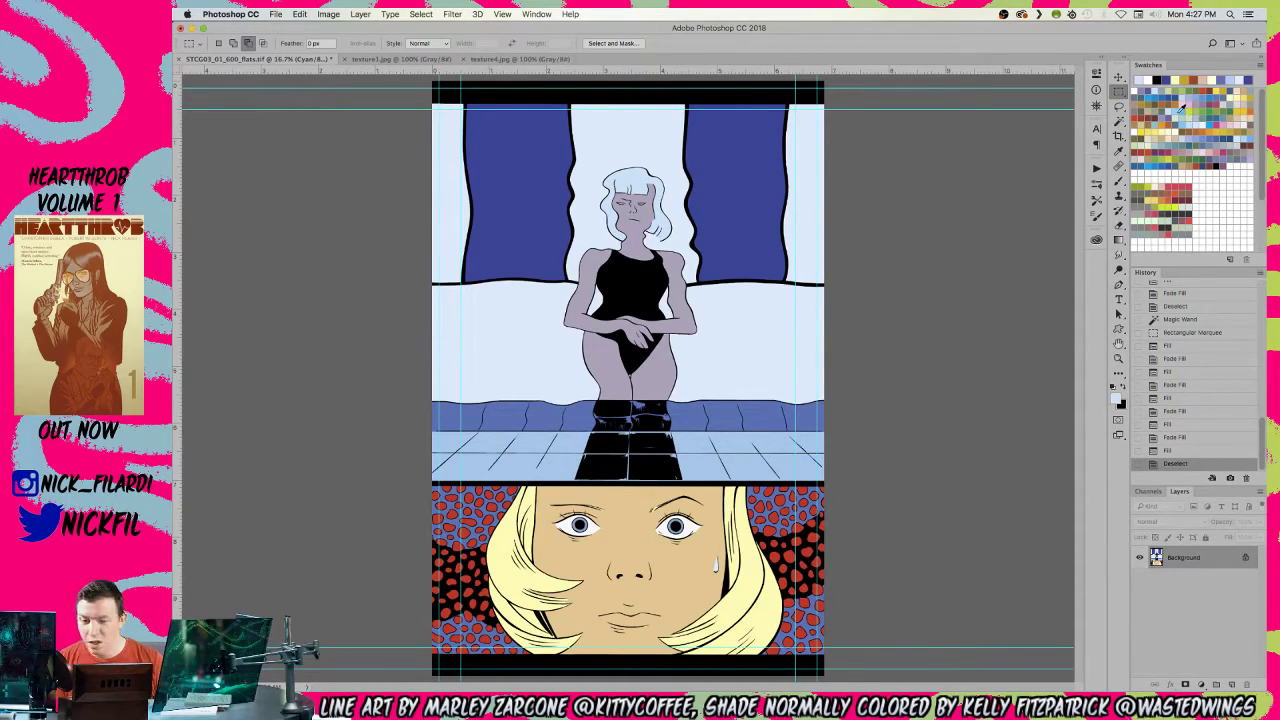
key("w")
left_click(516, 268)
left_click(537, 420)
left_click(623, 366)
left_click(688, 448)
key("super+d")
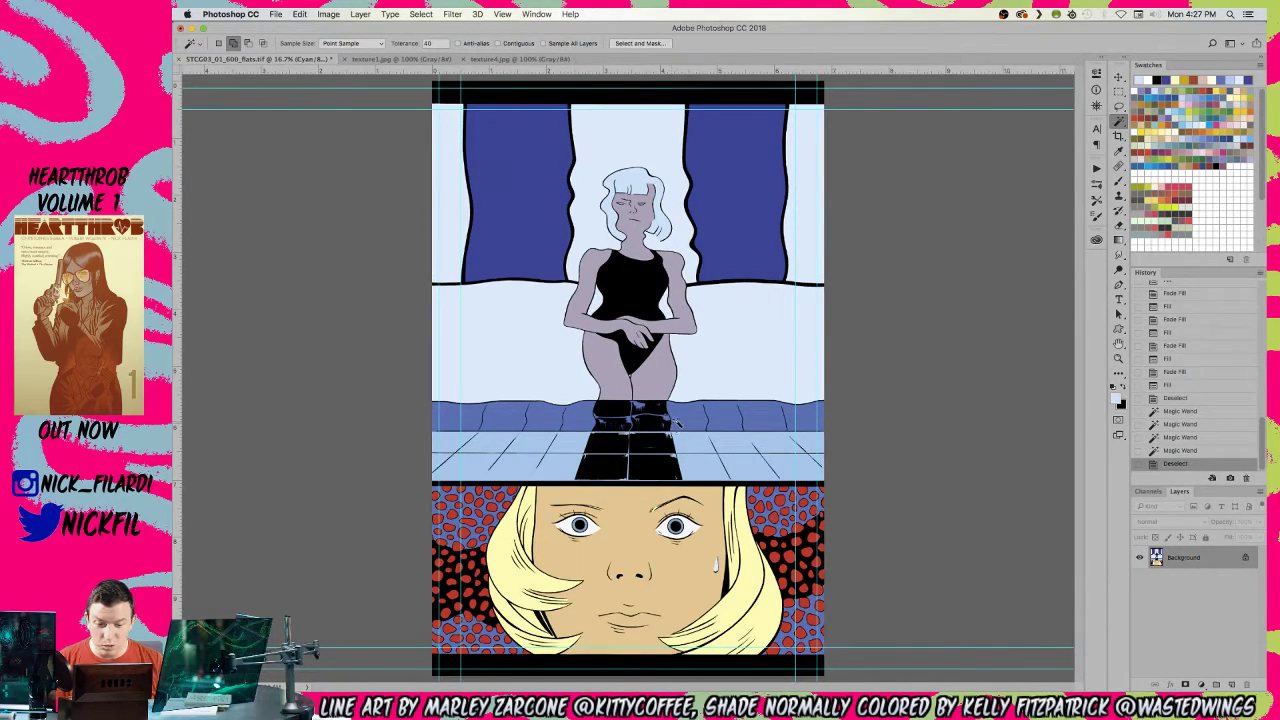
key("m")
left_click_drag(407, 97, 990, 457)
key("w")
left_click(728, 423, "alt")
key("super+d")
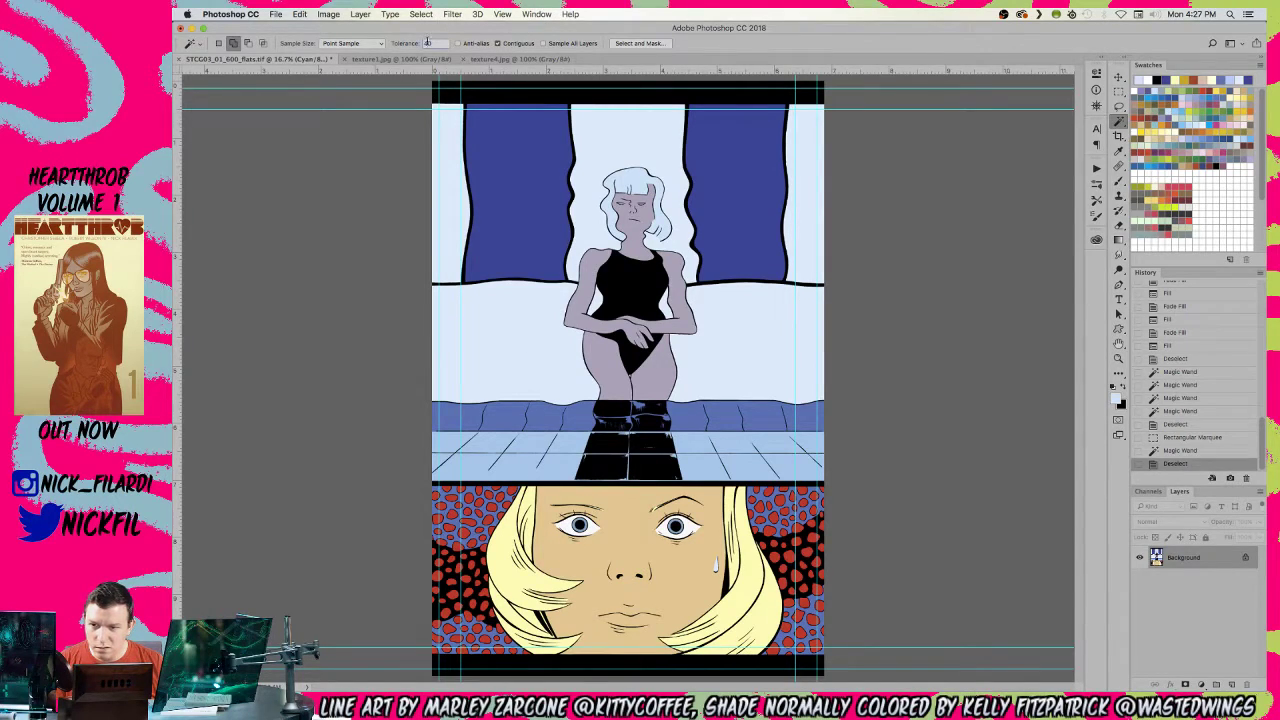
- Select the floor tiles and baseboard strip in the top panel and tint them twice with a faded yellow-green fill
left_click(556, 419)
left_click(560, 454)
left_click(731, 452)
left_click(690, 449)
left_click(1190, 112)
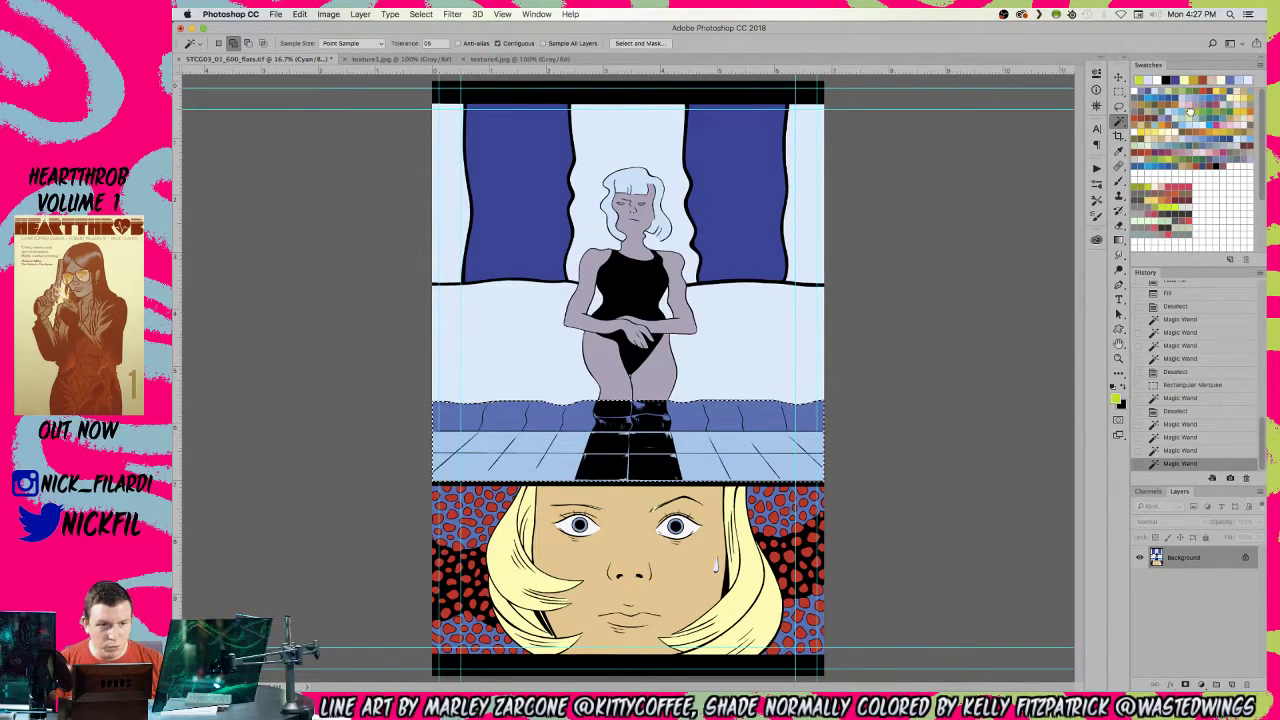
key("alt+BackSpace")
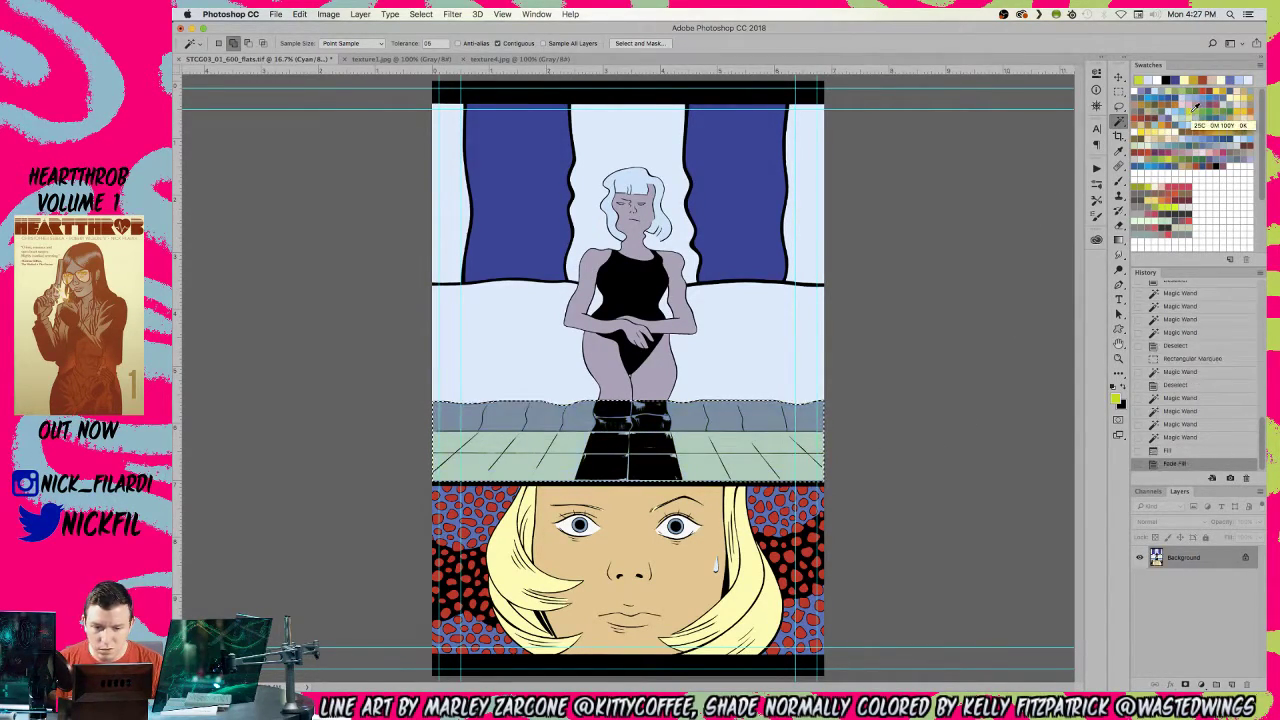
key("alt+BackSpace")
key("ctrl+d")
- Select the top panel's area above the floor tiles, try a faded yellow-green fill on it, and step back to the selection
key("m")
left_click_drag(424, 92, 893, 437)
key("w")
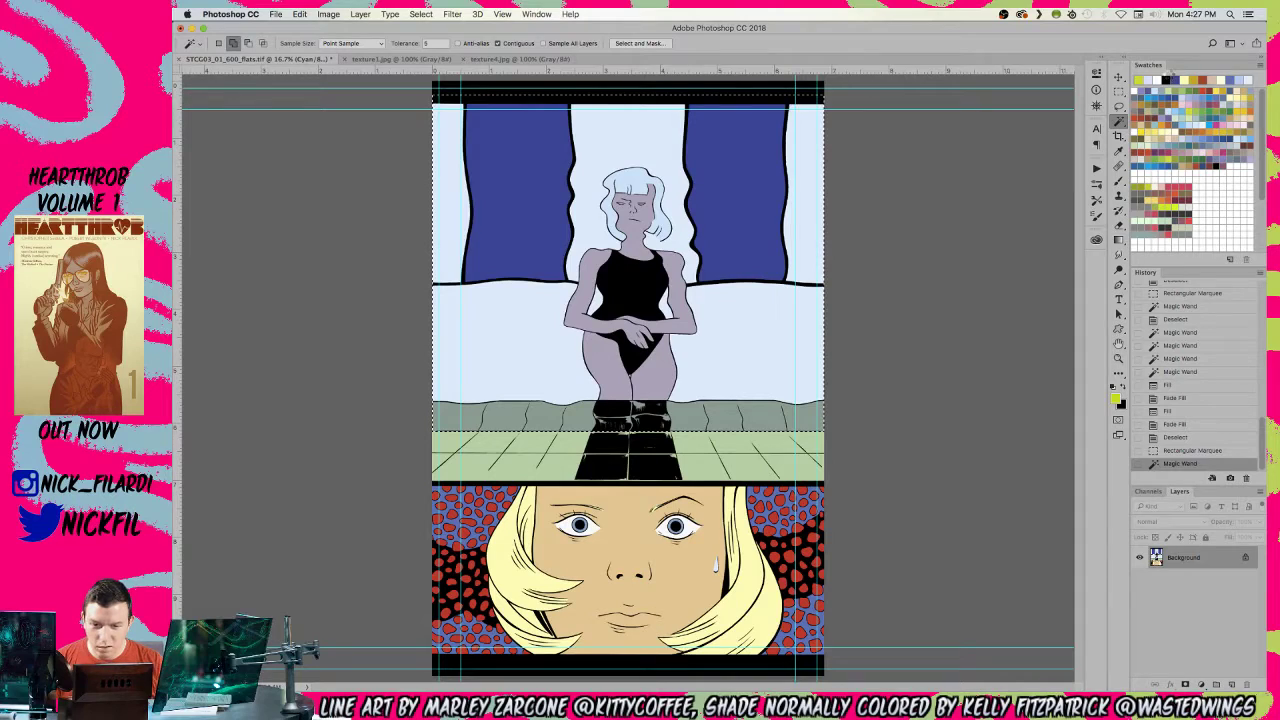
key("alt+BackSpace")
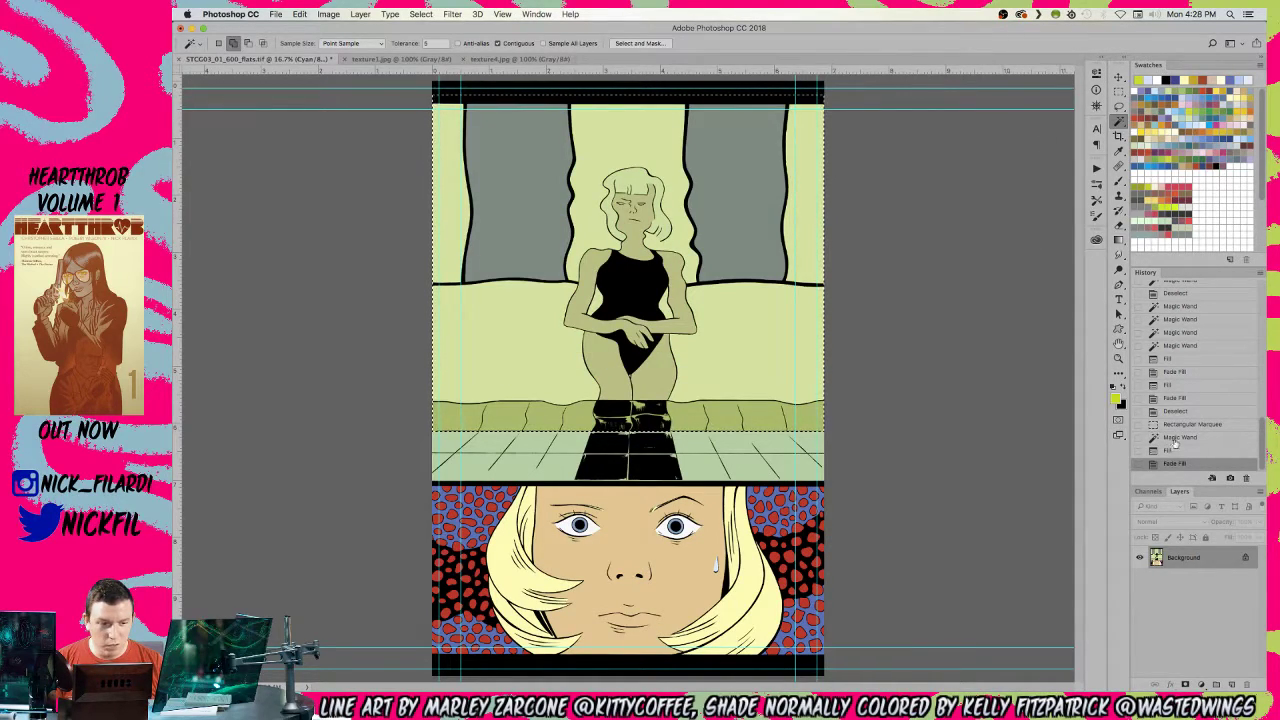
left_click(1176, 439)
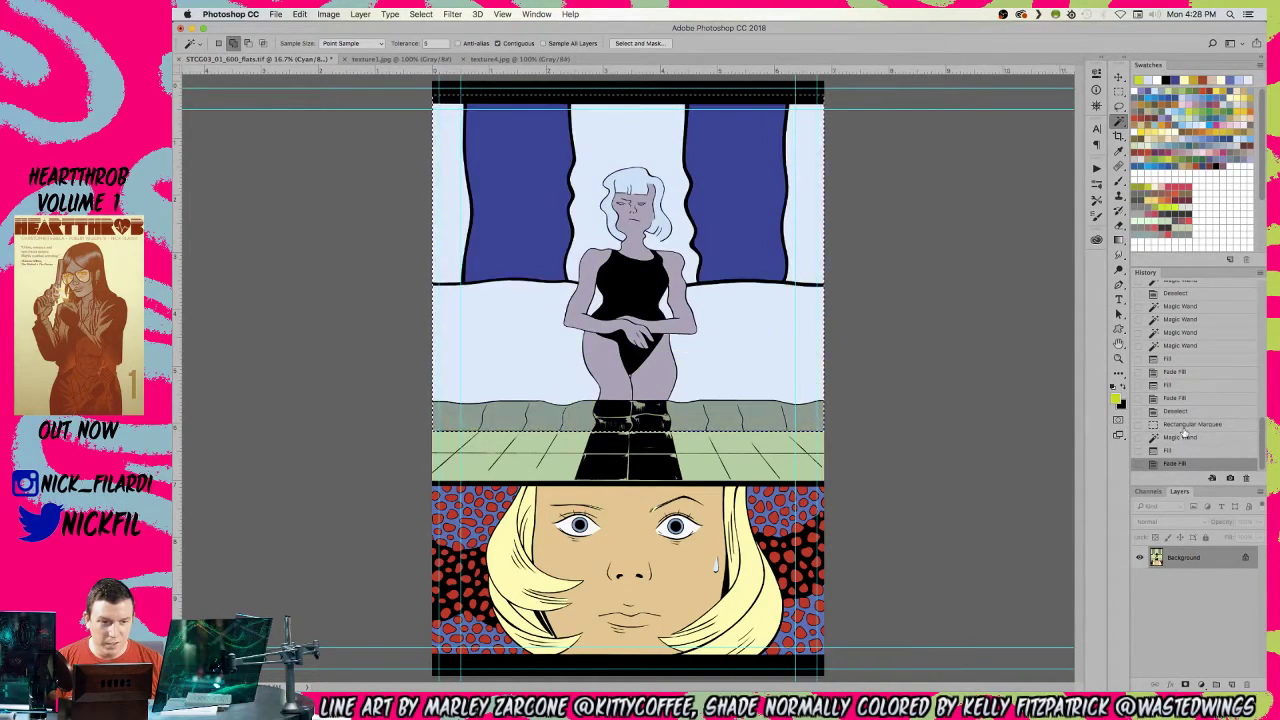
- Tint the selected upper area of the top panel with a faded light blue fill
left_click(1183, 124)
key("alt+BackSpace")
key("super+d")
key("z")
left_click(605, 201, "alt")
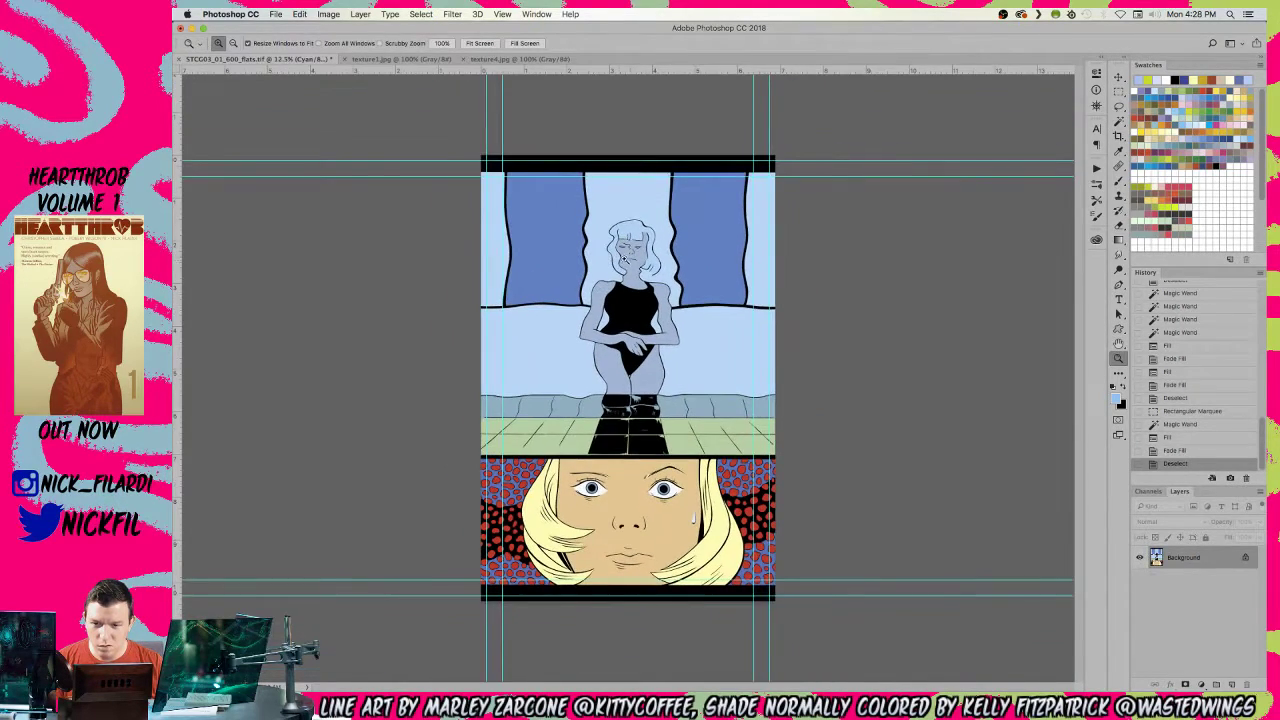
- Select the walls and curtains around the standing woman, including the gaps beside her arms, and tint them with a faded medium blue fill
key("w")
left_click(548, 272)
left_click(546, 333, "shift")
left_click(696, 273, "shift")
left_click(700, 350, "shift")
left_click(654, 325)
left_click(607, 322)
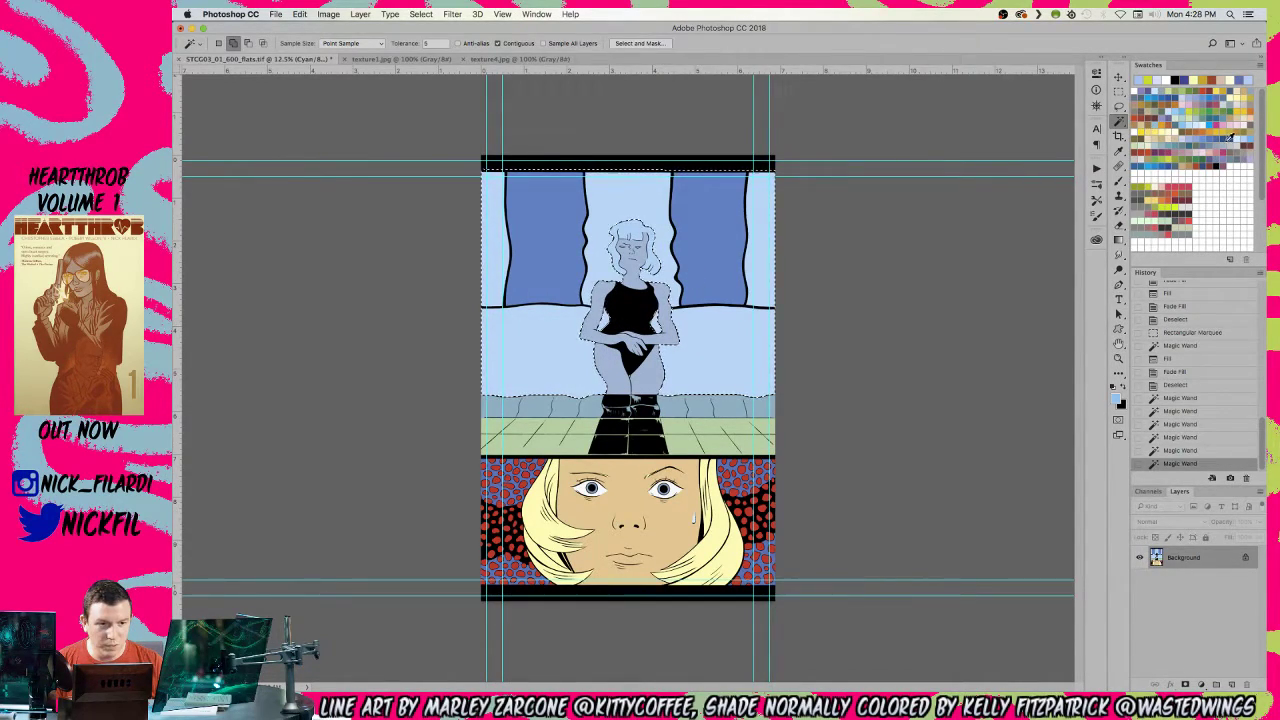
left_click(1157, 96)
key("alt+BackSpace")
key("super+d")
- Select the baseboard strip behind the boots and fill it with blue
key("b")
key("w")
left_click(683, 410)
key("alt+BackSpace")
key("super+d")
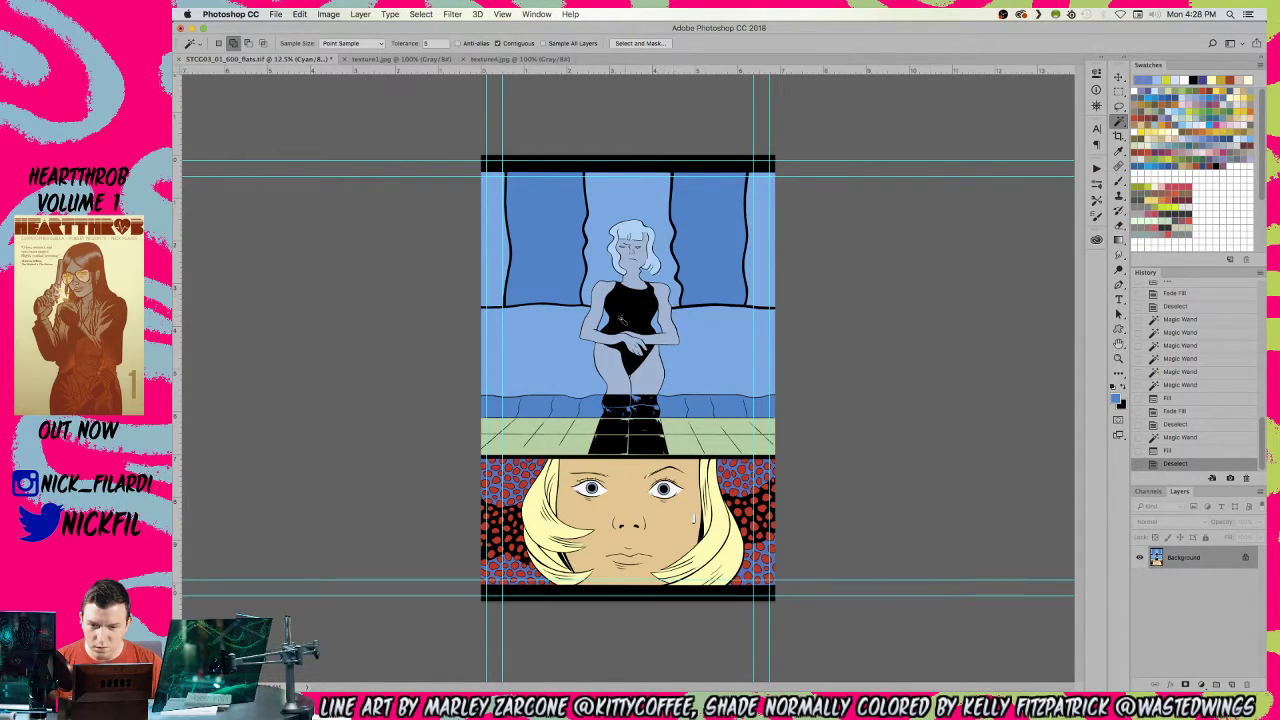
- Tint the baseboard strip with a faded fill of the light green sampled from the floor tiles
left_click(570, 410)
key("b")
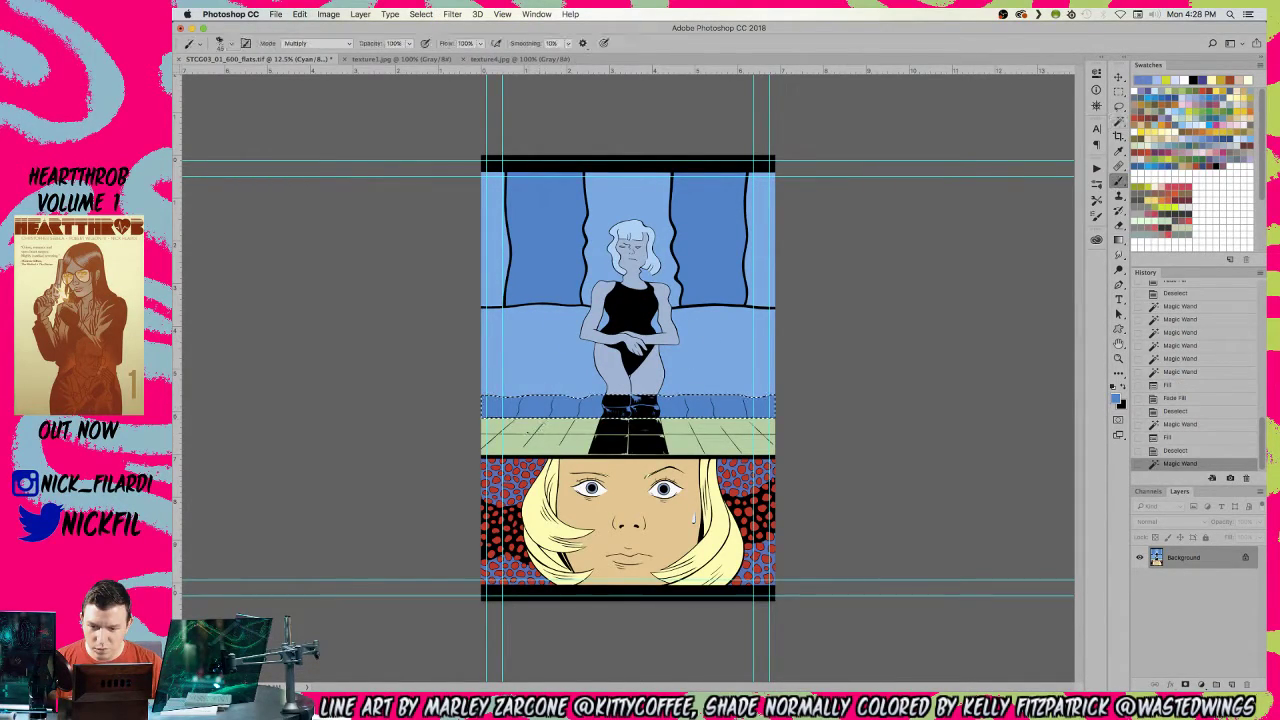
key("alt+BackSpace")
key("shift+super+f")
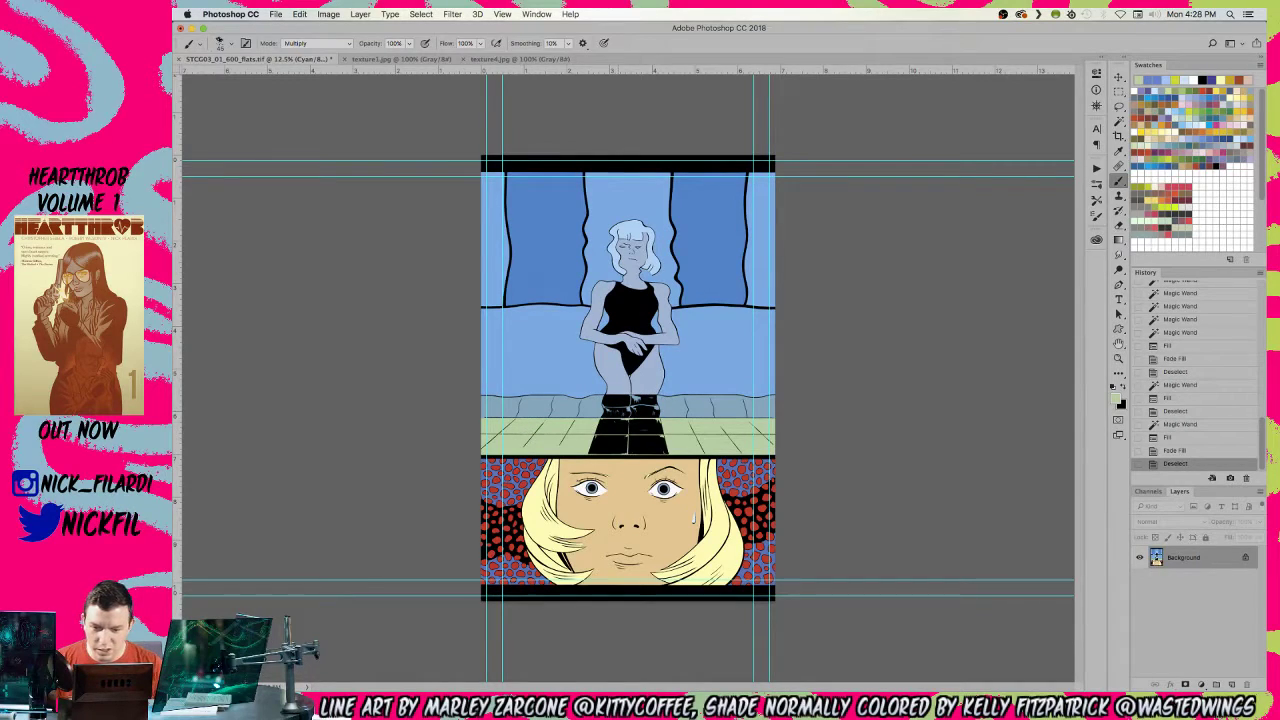
key("super+d")
key("w")
left_click(708, 240)
left_click(700, 353)
key("super+d")
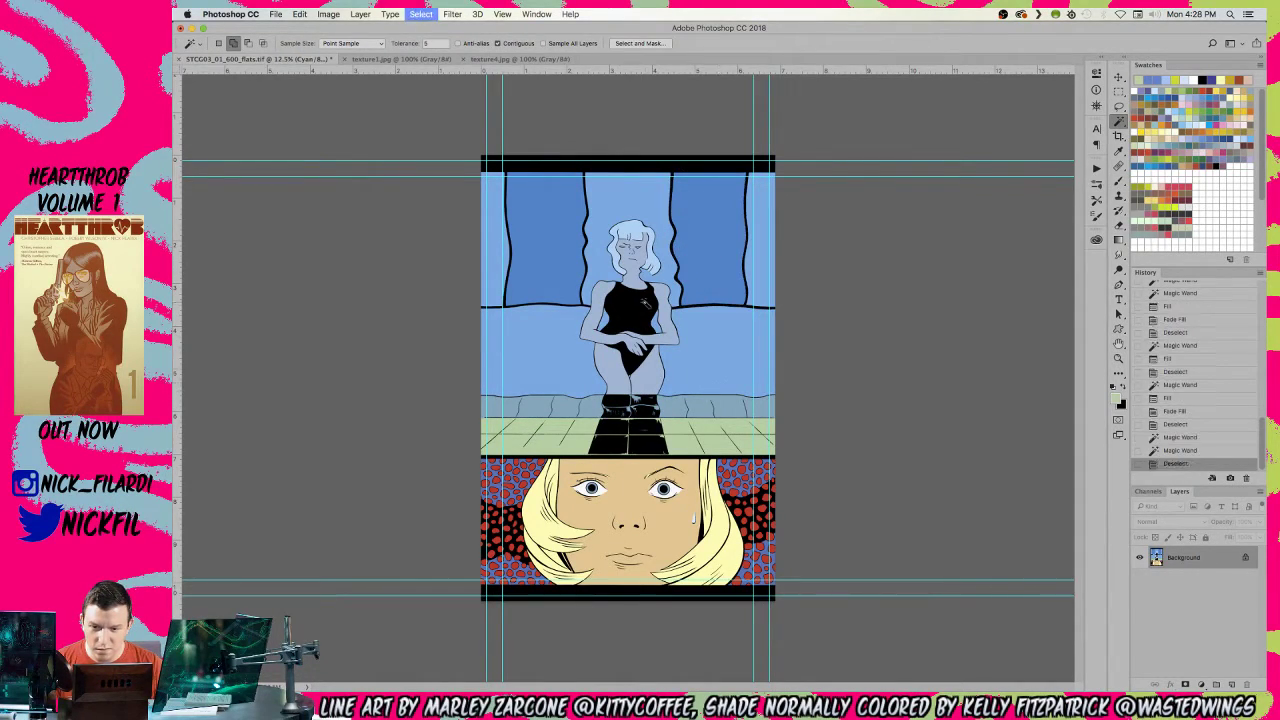
- Select the standing woman's skin and tint it with a faded fill of the blue sampled from the curtains
left_click(700, 345)
key("b")
left_click(700, 345, "alt")
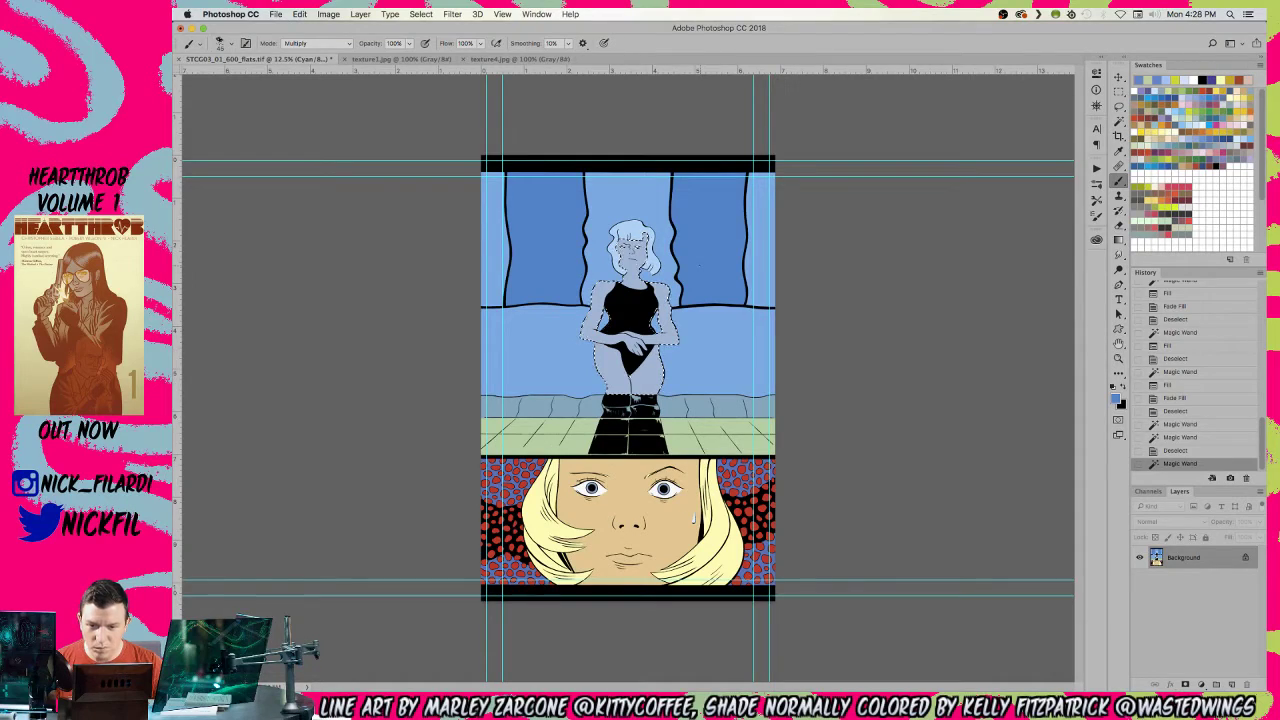
key("alt+BackSpace")
key("shift+super+f")
key("super+d")
key("w")
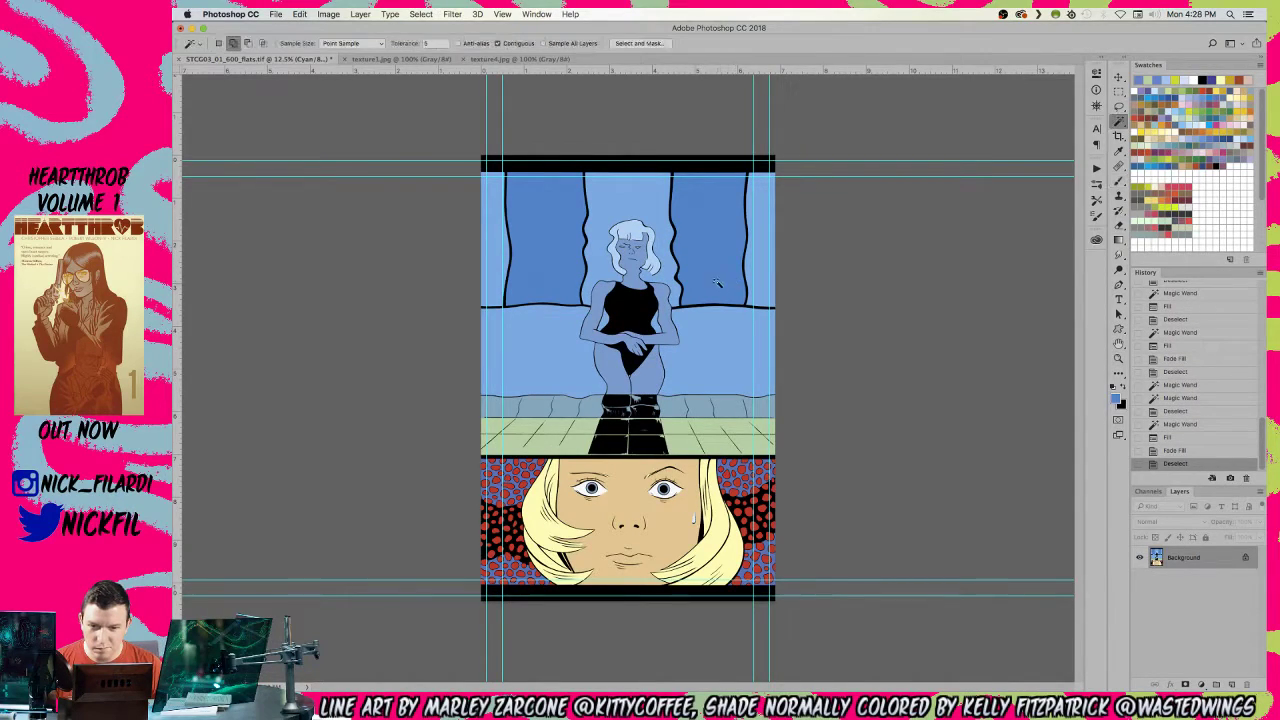
- Try a white fill on one of the standing woman's eyes
left_click(622, 232)
key("super+d")
left_click(620, 246)
key("d")
key("x")
key("alt+BackSpace")
key("super+d")
key("super+equal")
key("super+equal")
key("super+equal")
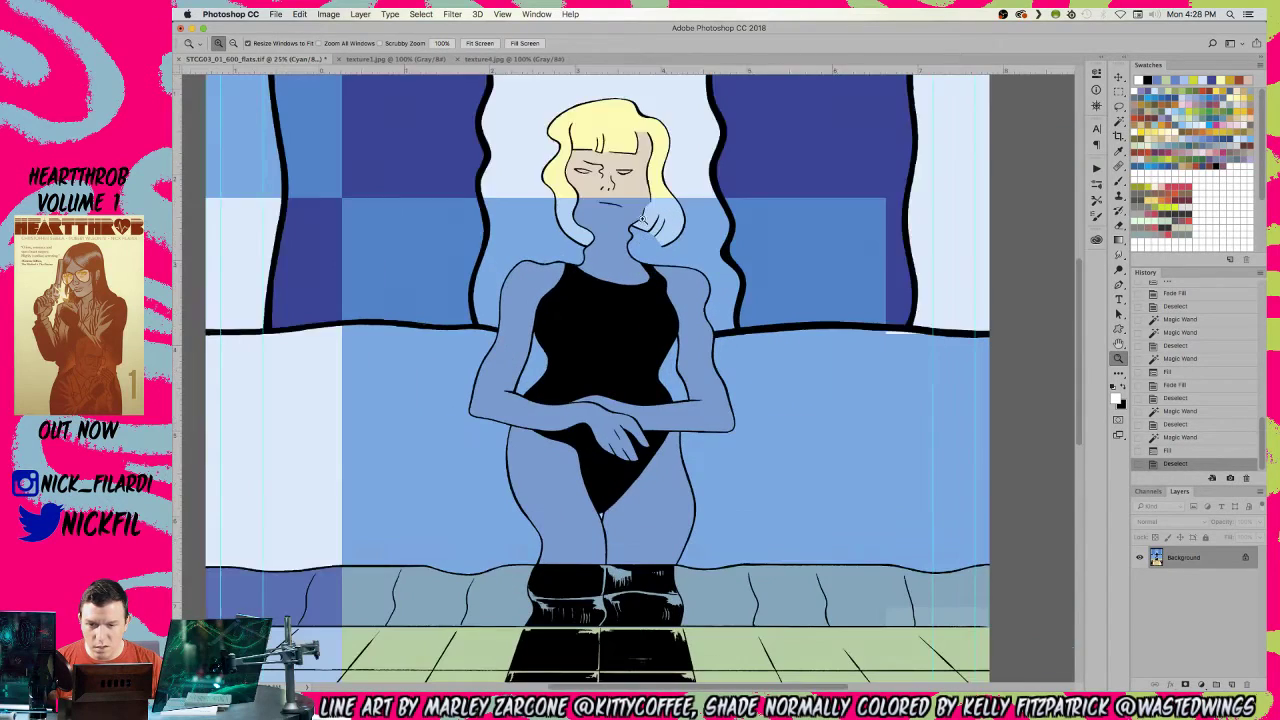
- Fill both of the standing woman's eyes with the light blue sampled from her hair
left_click(622, 172)
key("super+d")
left_click(622, 174)
key("b")
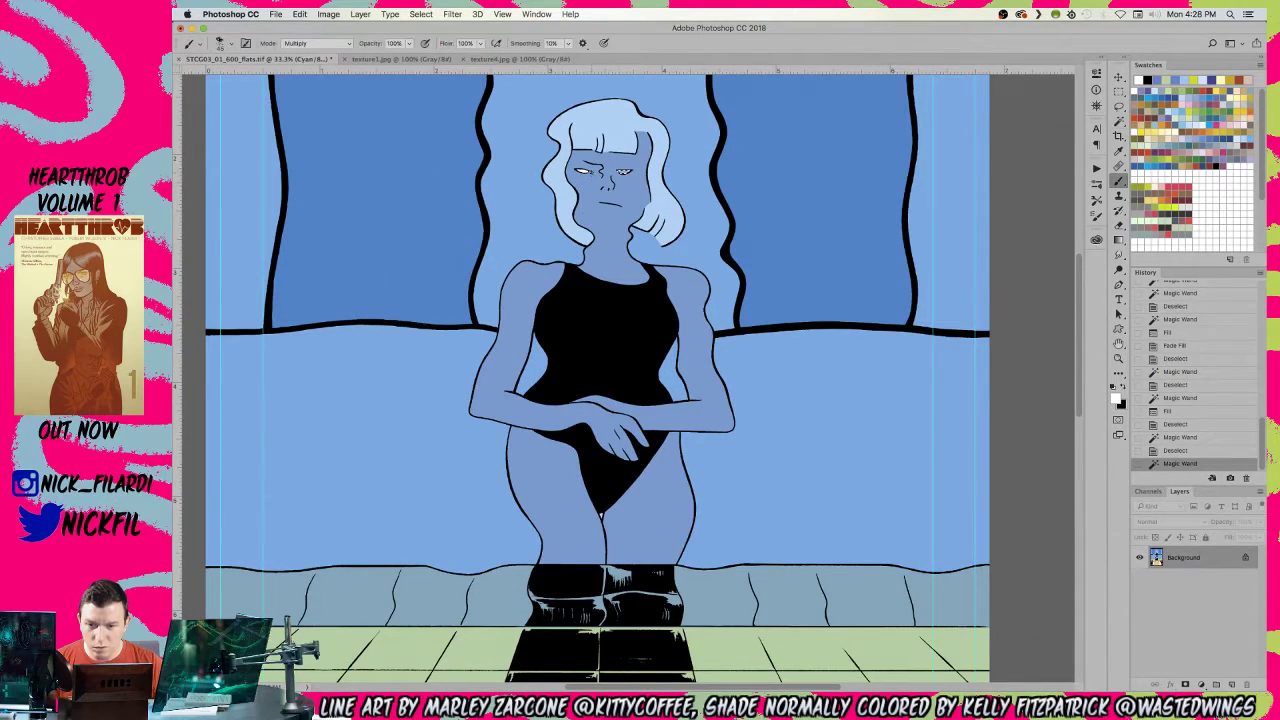
key("alt+BackSpace")
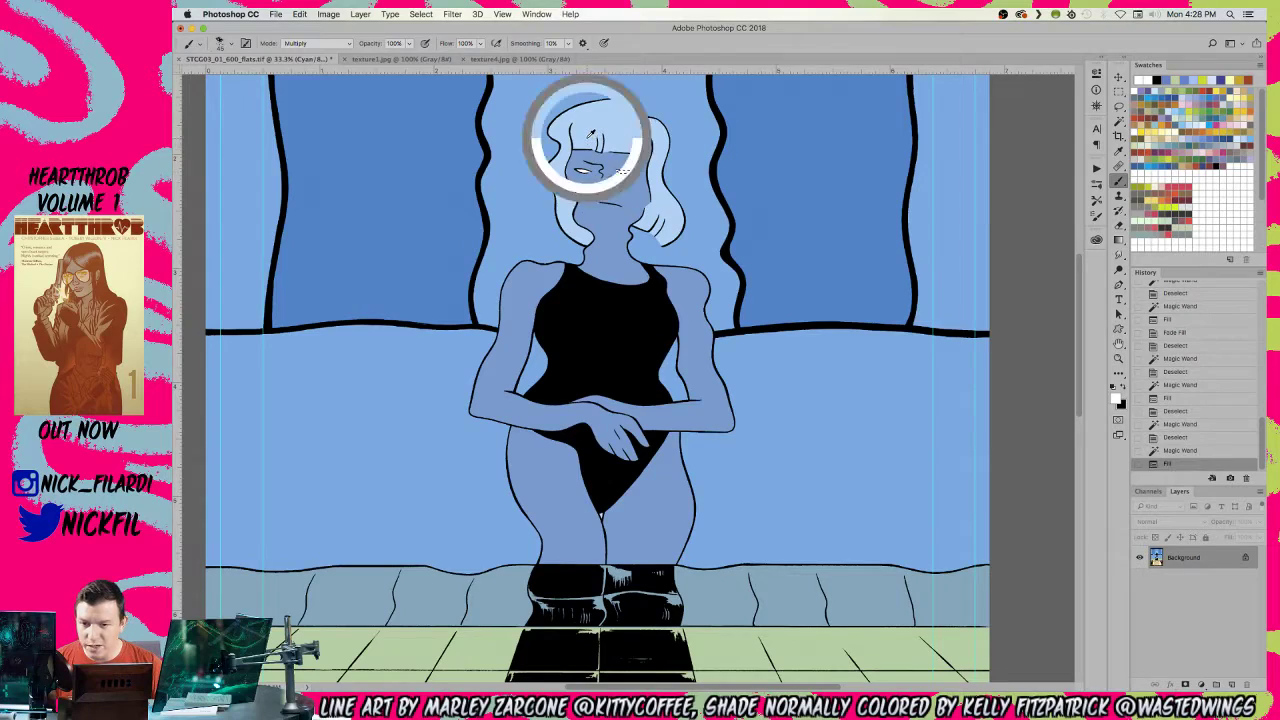
key("alt+BackSpace")
key("super+d")
key("w")
left_click(580, 172)
key("alt+BackSpace")
key("super+d")
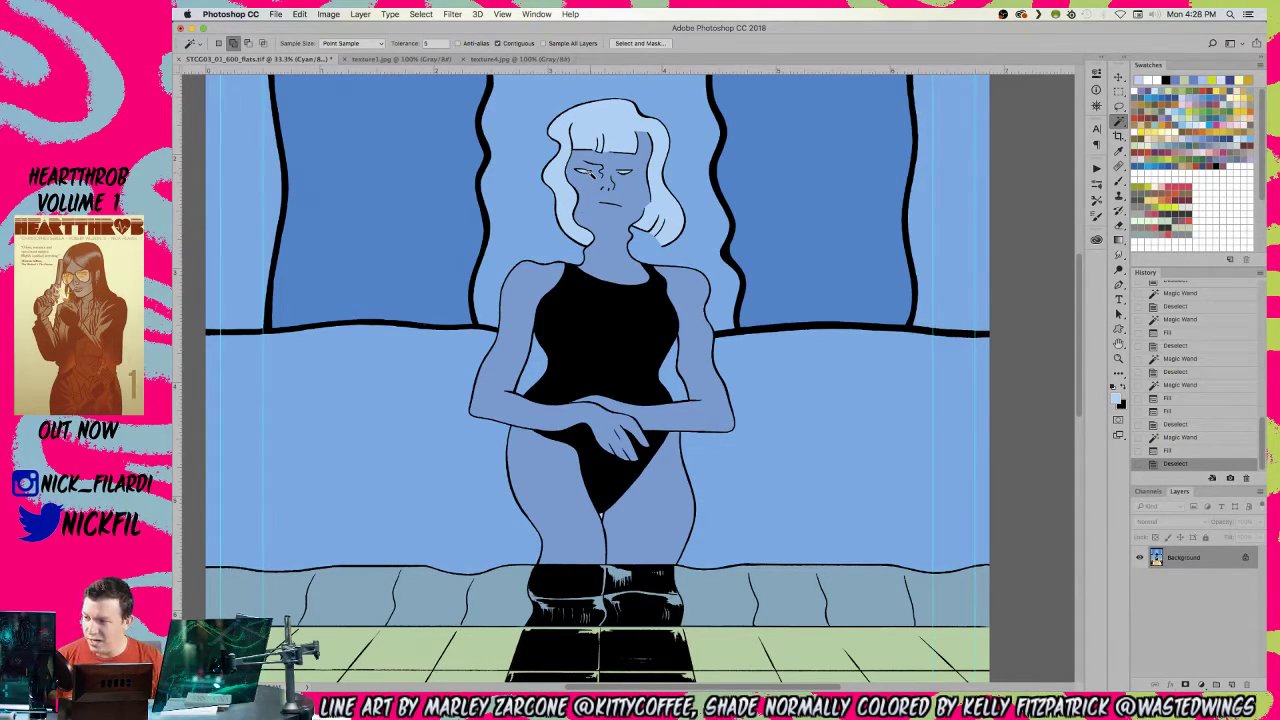
- Select the floor tiles in the top panel and lighten them with a faded white fill
key("z")
left_click(697, 289, "alt")
left_click(697, 289, "alt")
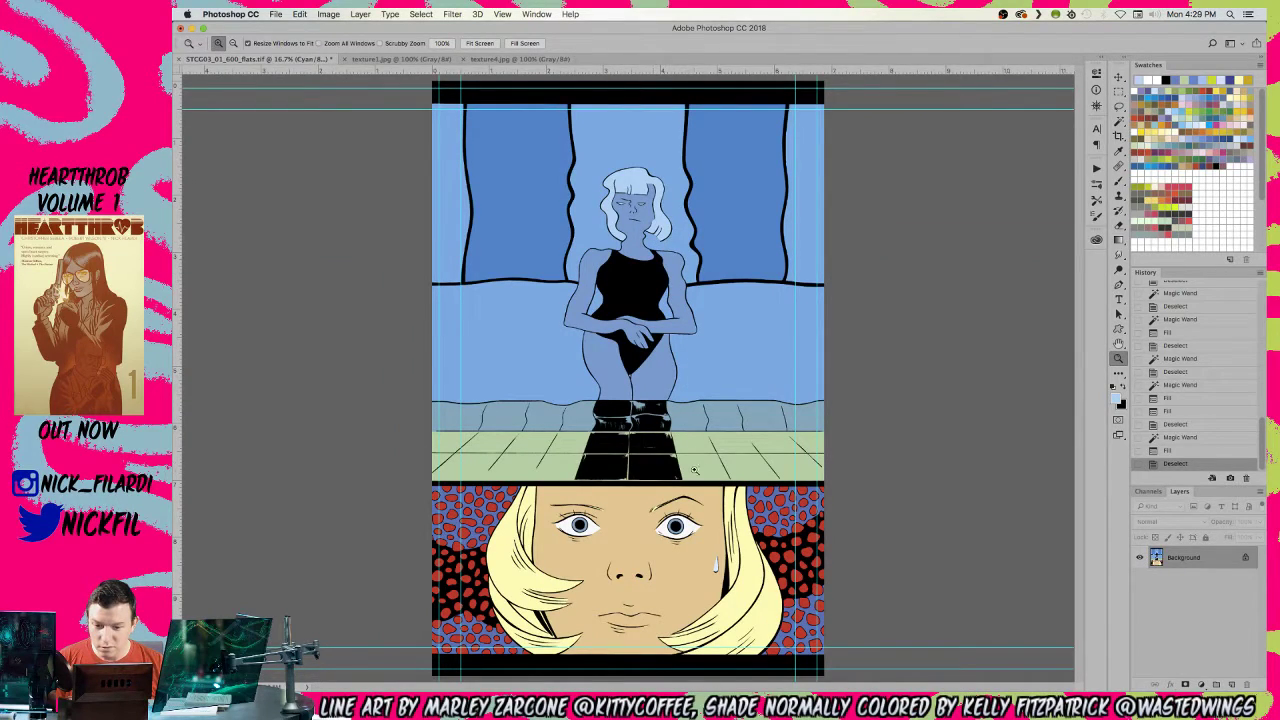
key("w")
left_click(715, 459)
key("F2")
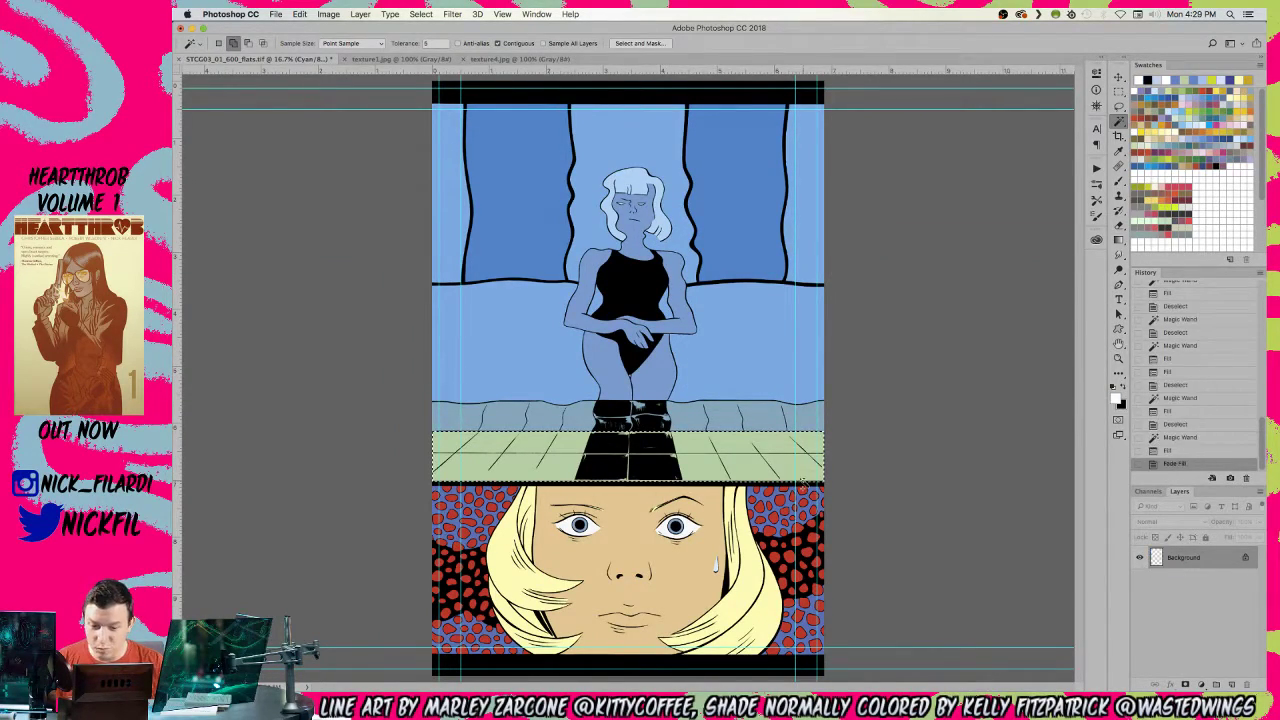
key("super+d")
- Select the baseboard strip and tint it with faded fills of the wall's light blue and of white
left_click(707, 420)
key("b")
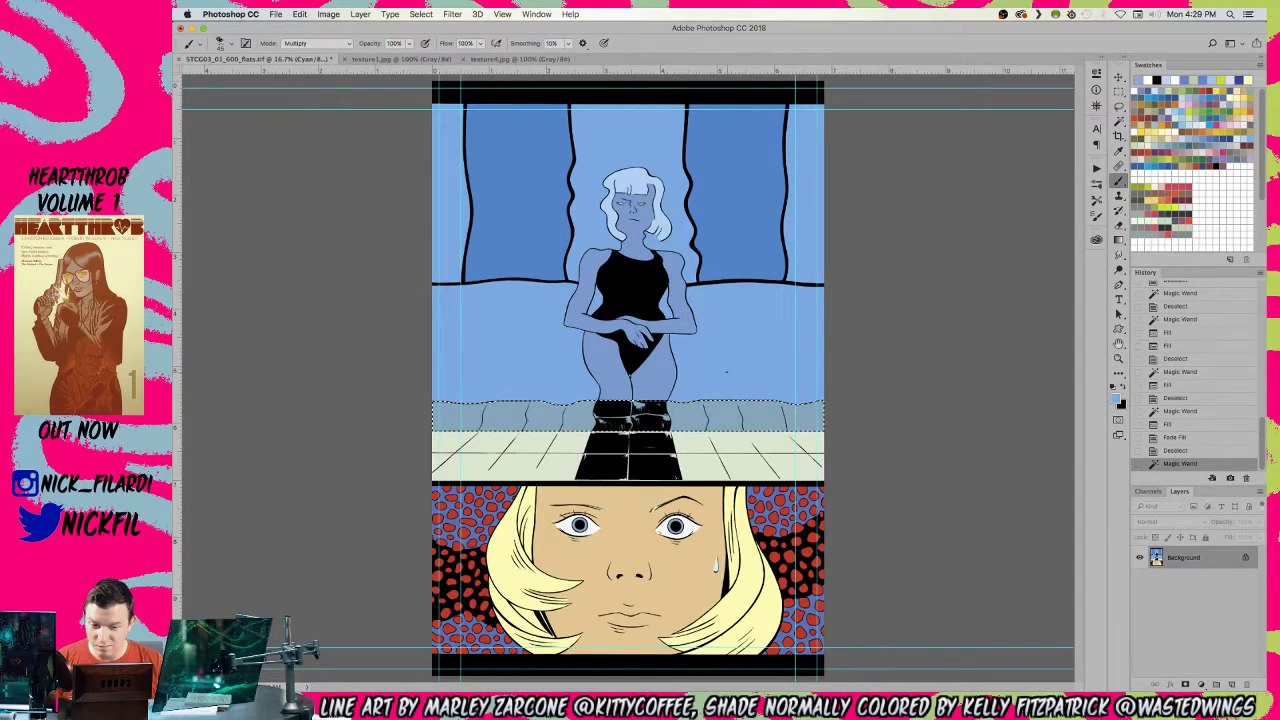
key("F2")
key("super+d")
key("w")
key("super+z")
key("d")
key("x")
key("F2")
key("super+d")
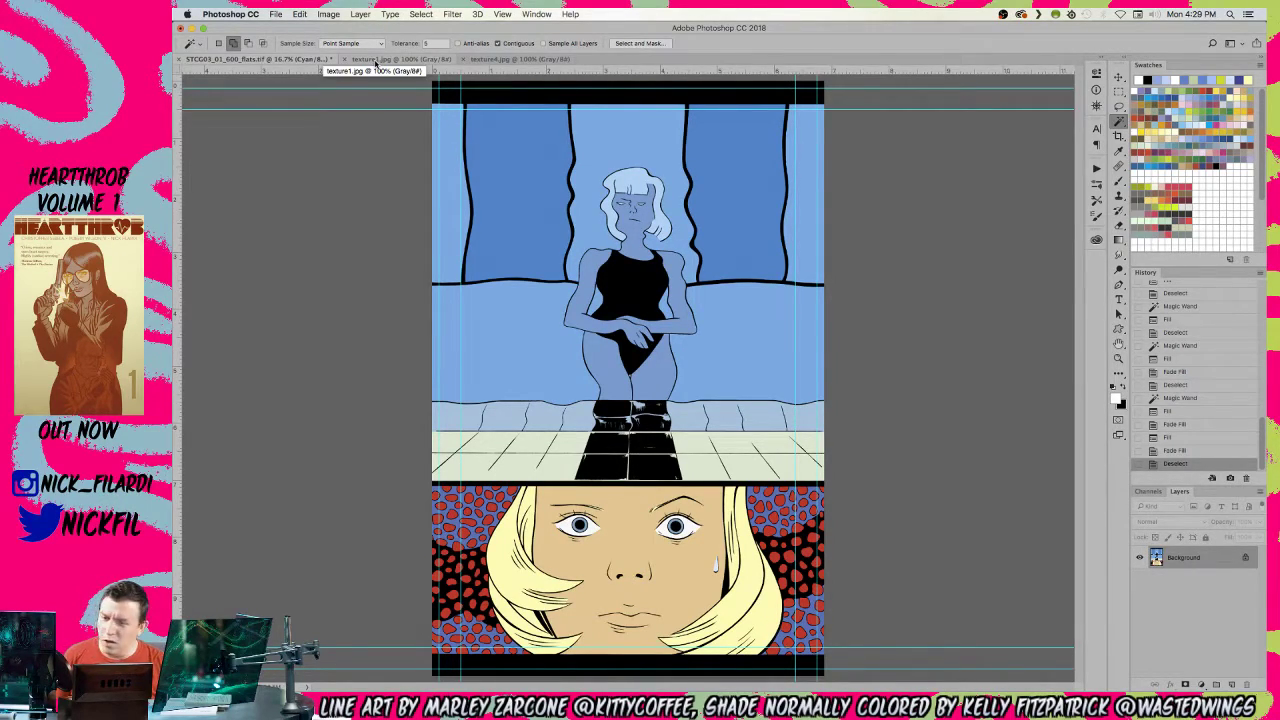
- Move texture1.jpg and texture4.jpg into a second pane beside the comic page, and select the whole texture4.jpg canvas
left_click_drag(375, 62, 1084, 166)
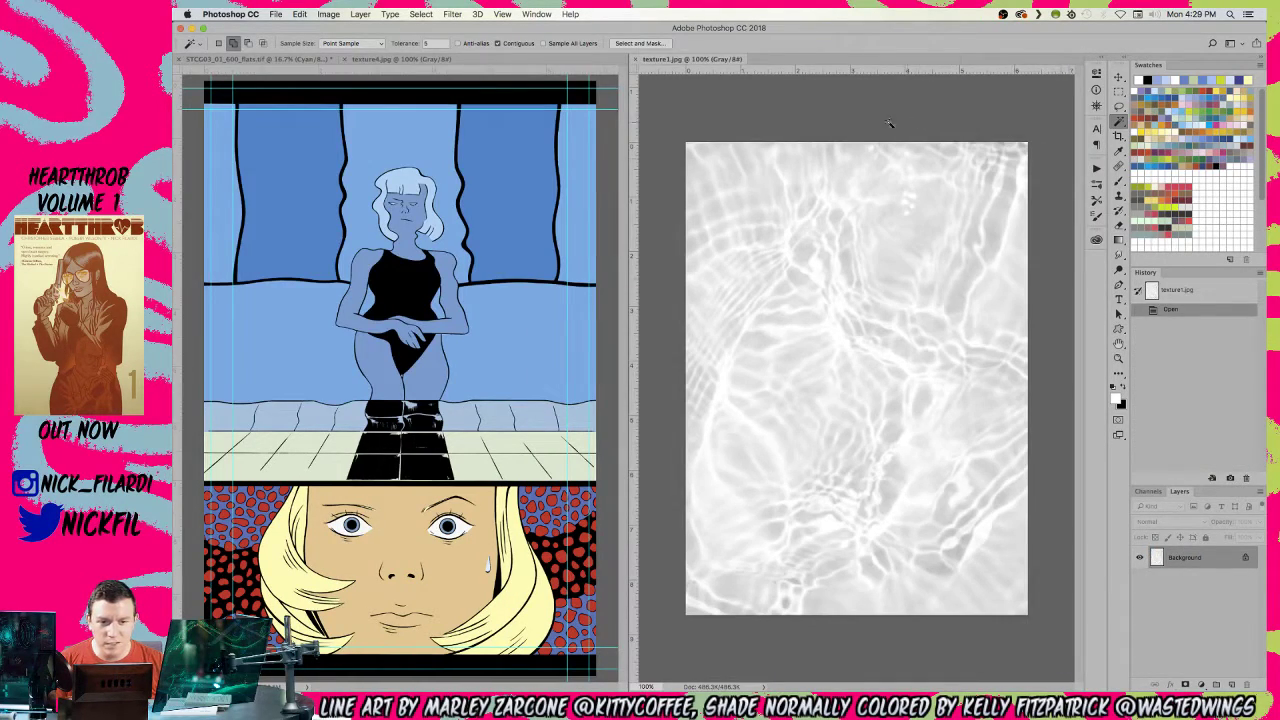
left_click_drag(373, 60, 762, 64)
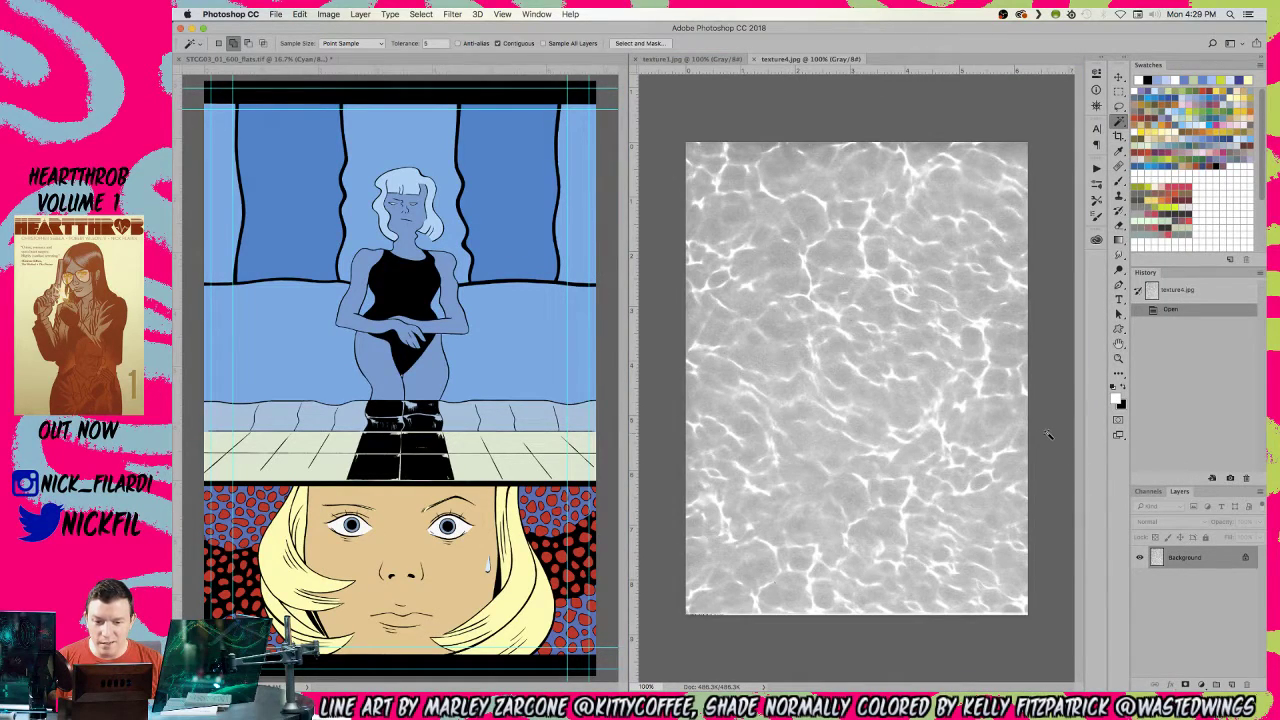
key("z")
left_click(858, 418)
left_click(843, 431)
left_click(841, 423, "alt")
left_click(841, 421, "alt")
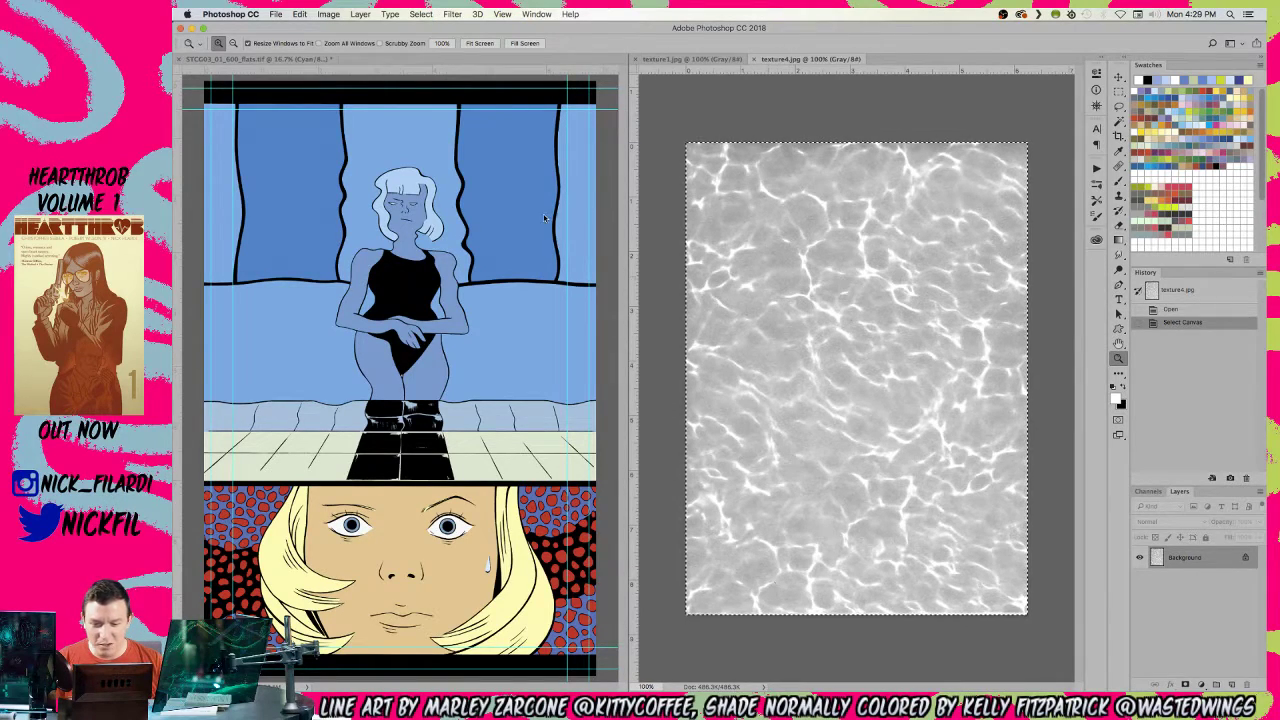
- Widen the comic page's pane next to the texture documents and return to the page
left_click(610, 265)
left_click_drag(628, 265, 786, 276)
left_click(564, 268)
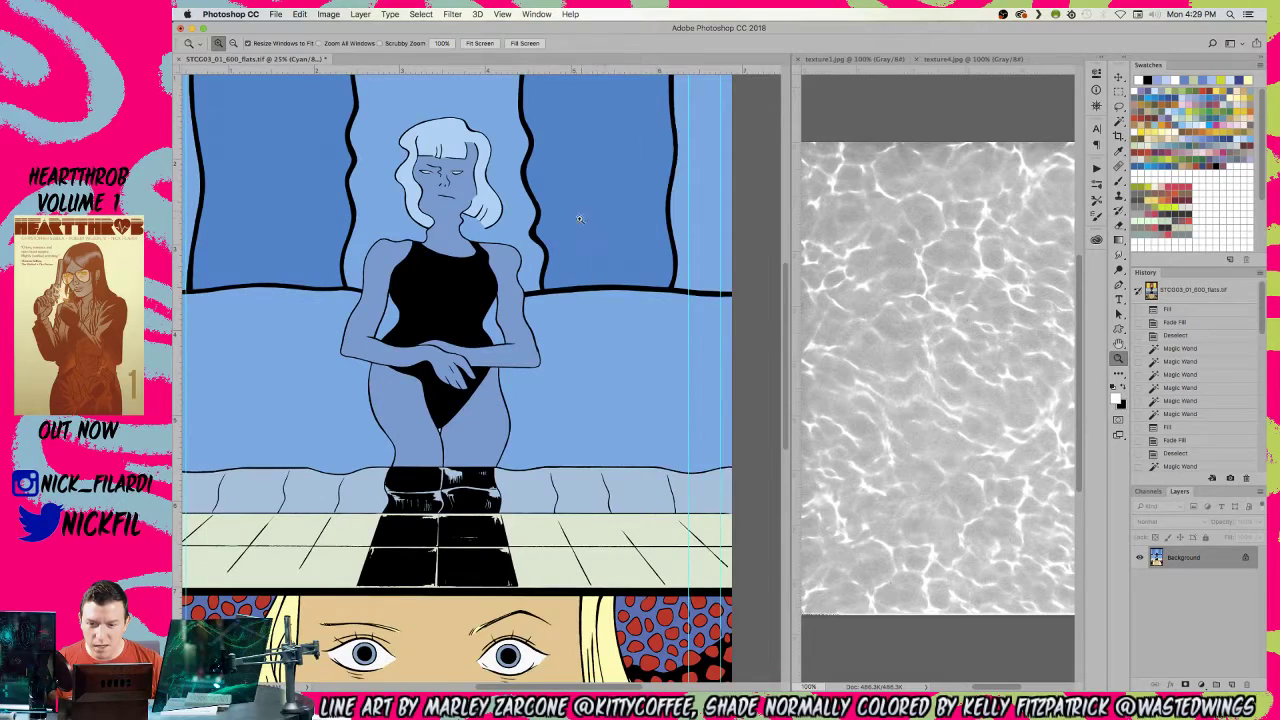
- Select the walls and curtains behind the standing woman
key("w")
left_click(586, 366)
key("z")
left_click(516, 277, "alt")
left_click(516, 277, "alt")
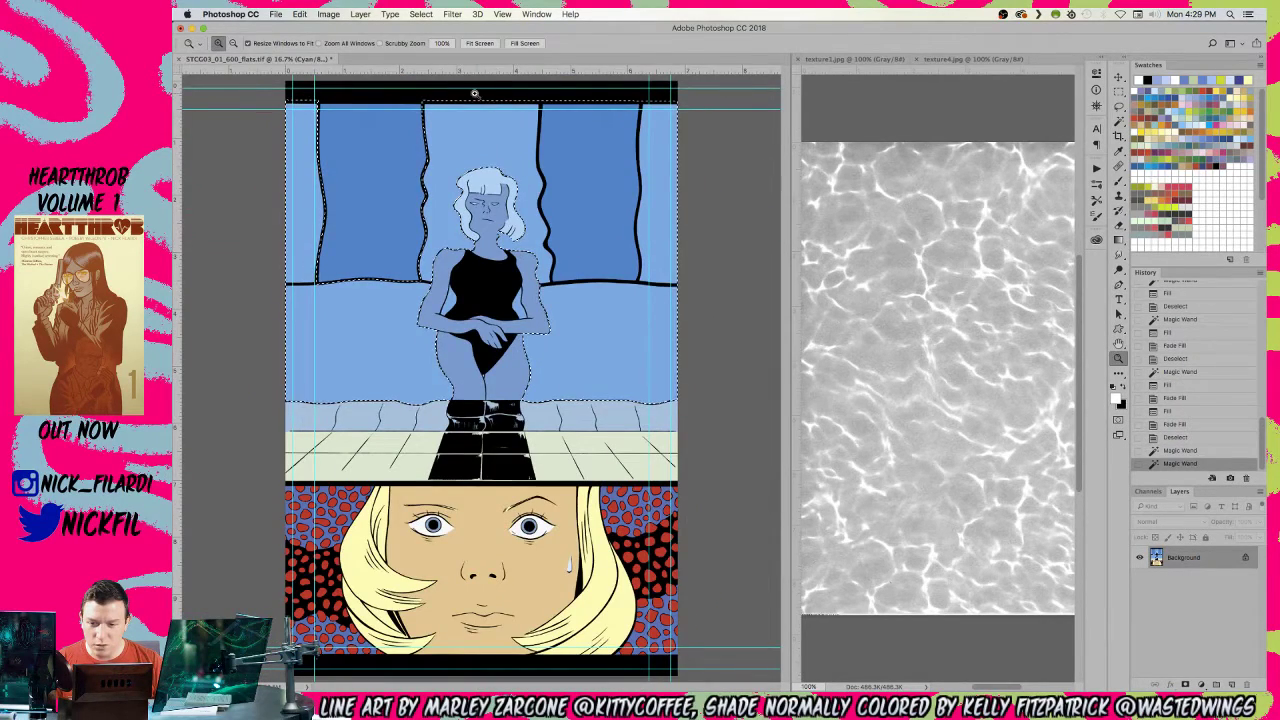
key("w")
left_click(386, 137, "shift")
- Set up the Gradient tool with Multiply mode, 50% opacity and a dark blue foreground colour
key("g")
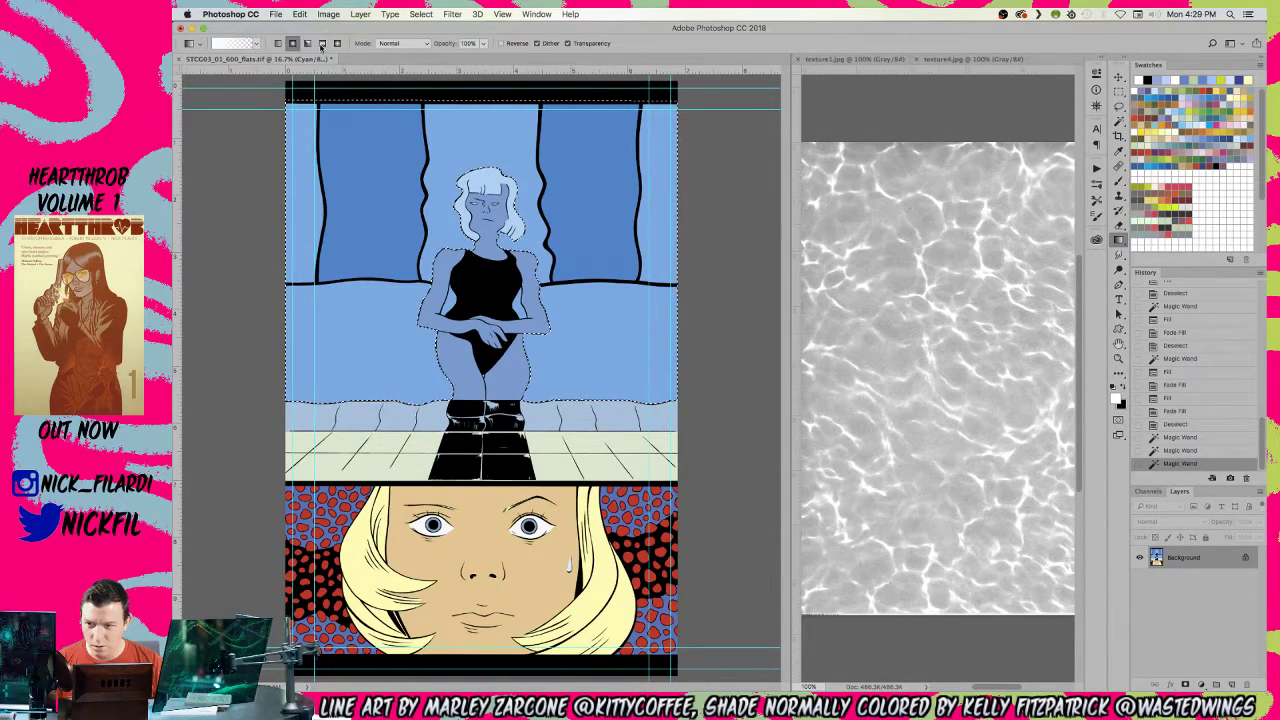
left_click(400, 43)
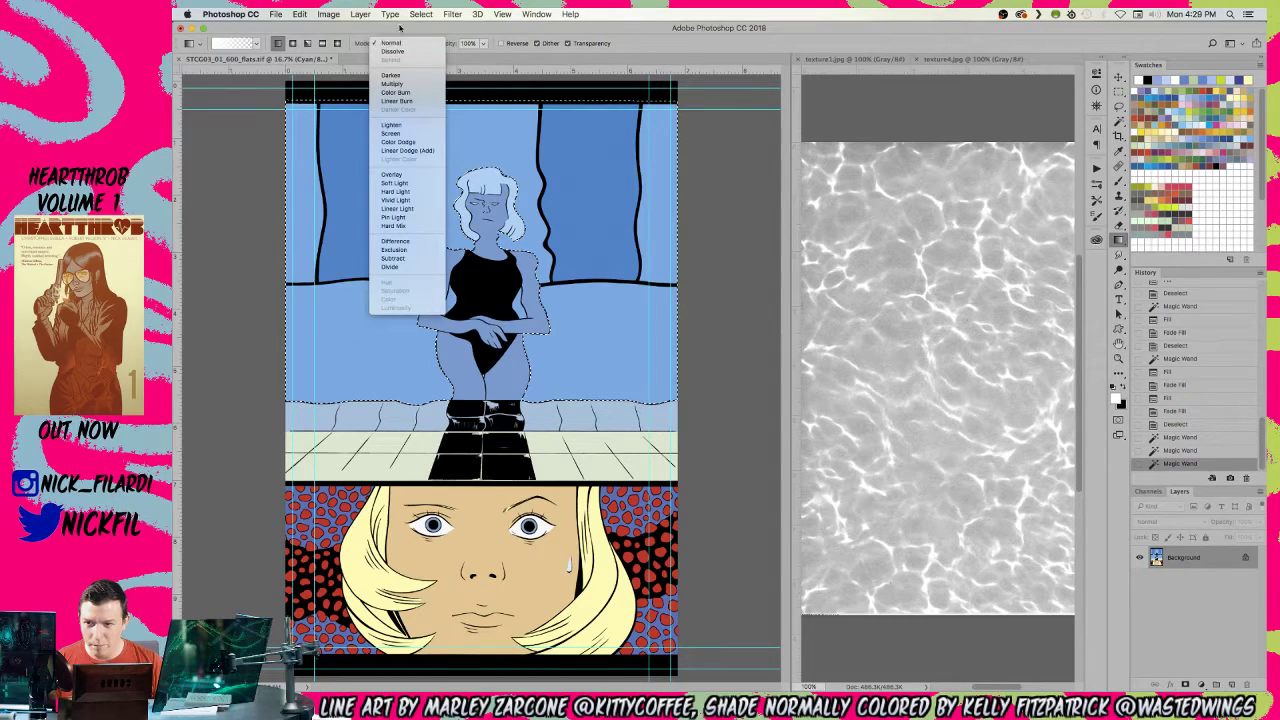
left_click(391, 83)
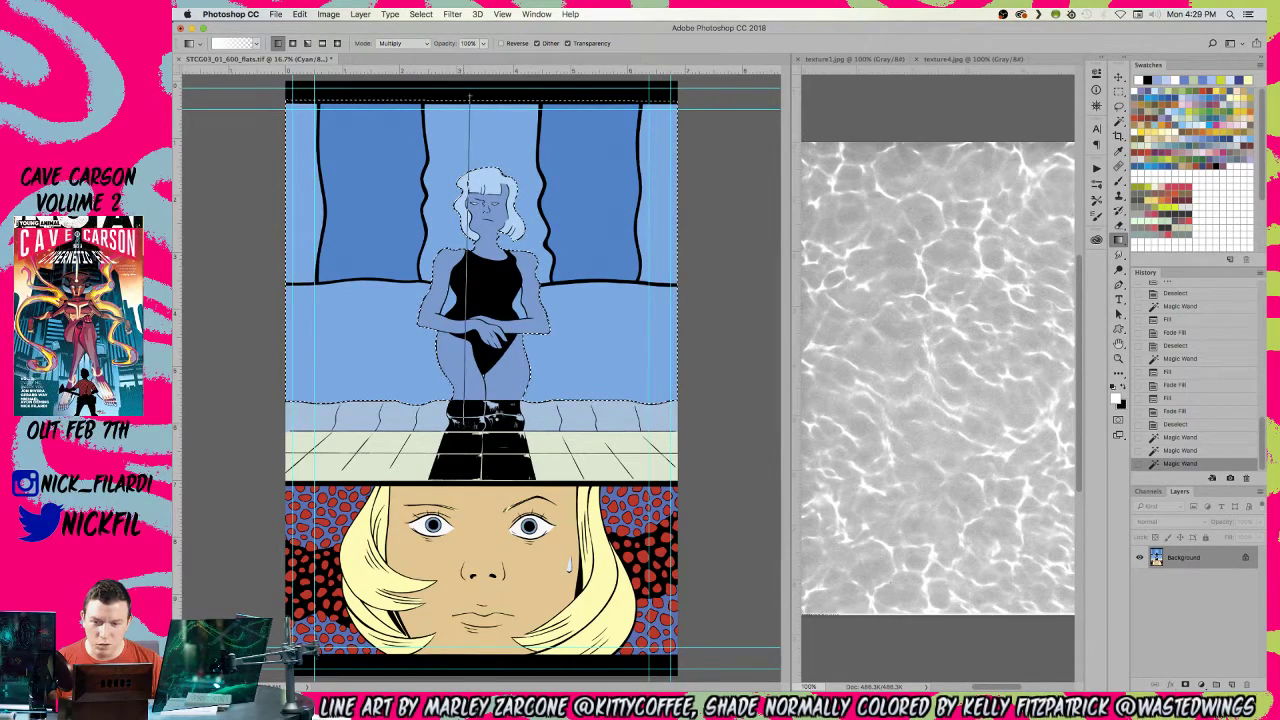
left_click_drag(469, 97, 469, 96)
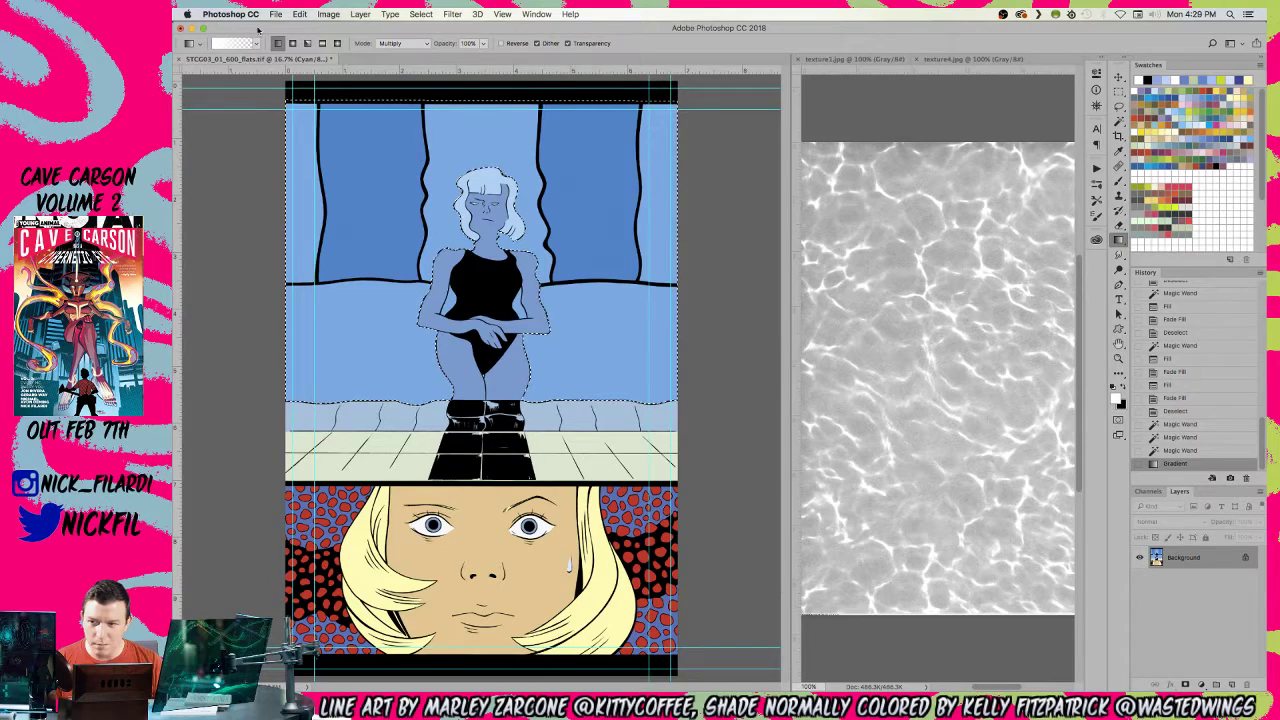
left_click(382, 44)
left_click(401, 61)
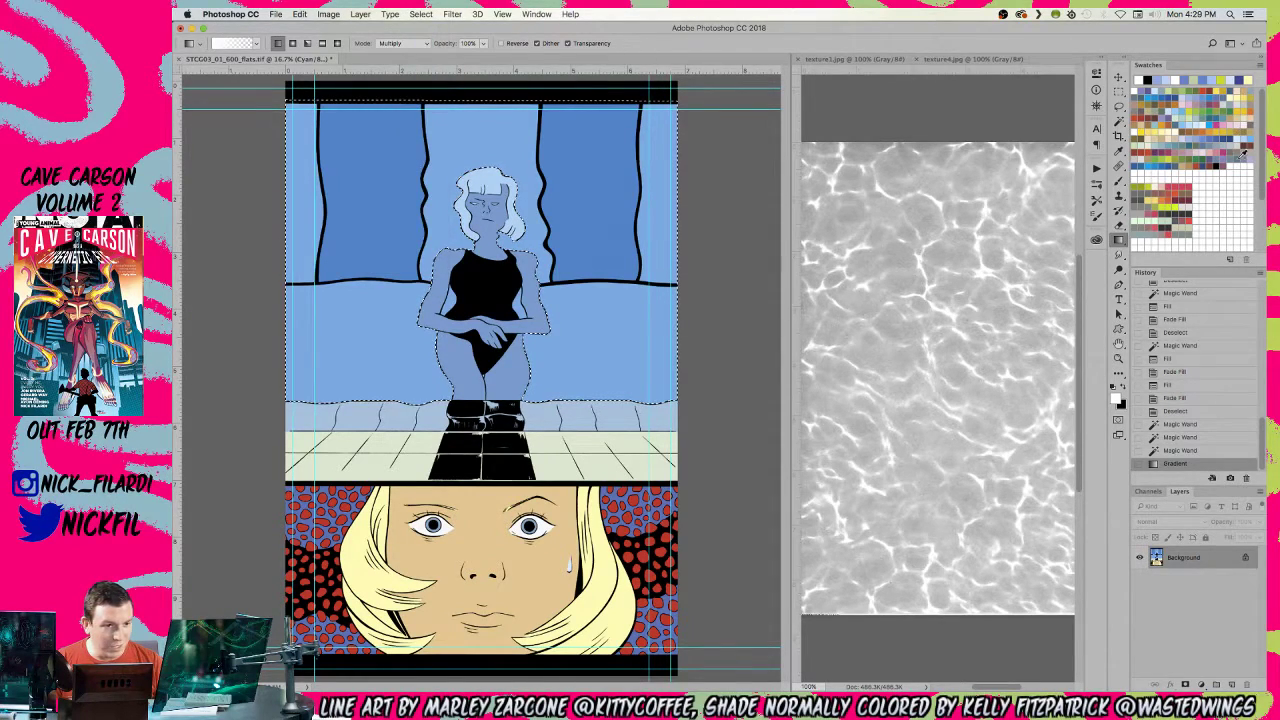
left_click(1241, 131)
key("5")
- Try a vertical dark blue gradient over the selected walls and curtains, and revert to the selection made before any gradient
left_click_drag(480, 100, 481, 505)
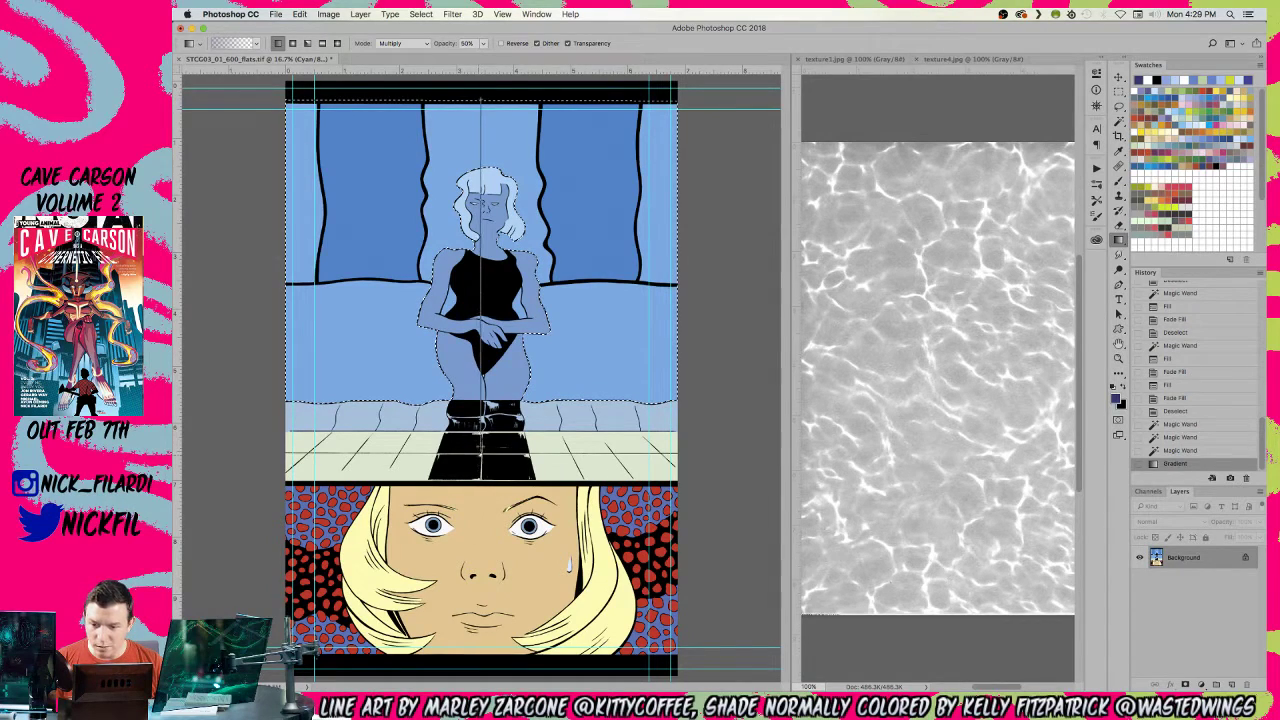
left_click_drag(481, 425, 481, 425)
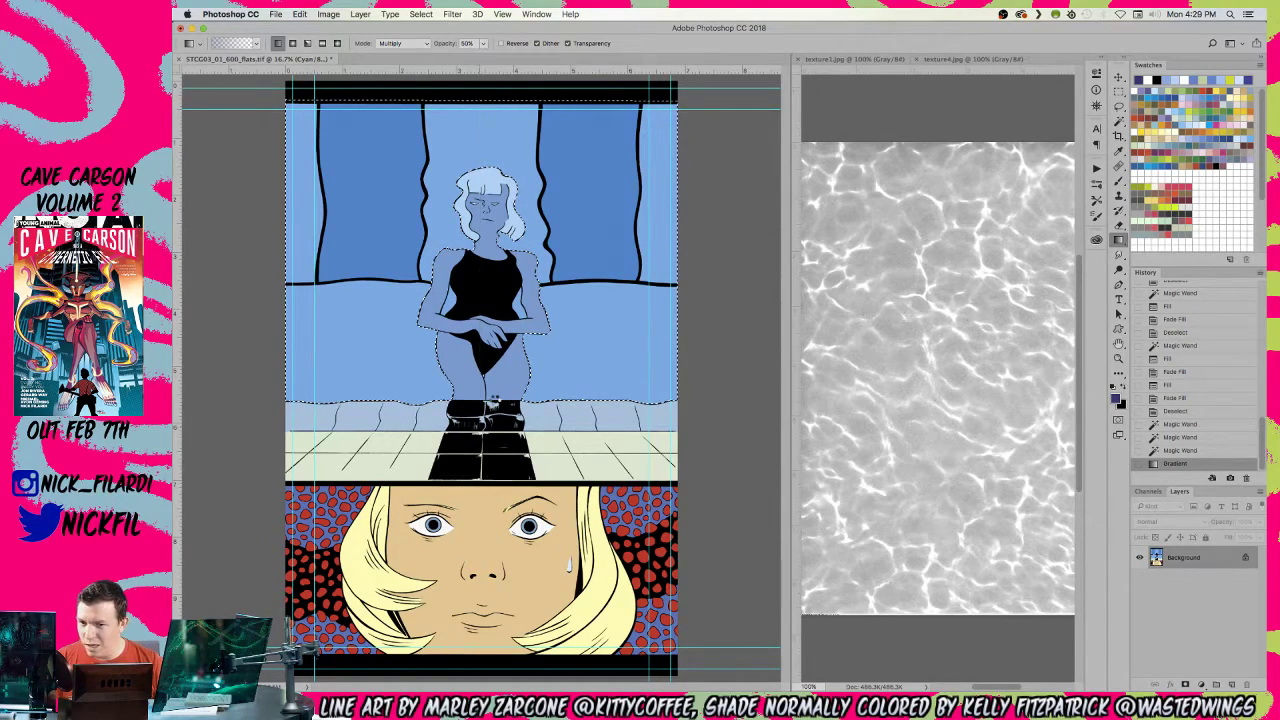
key("z")
left_click(512, 338, "alt")
key("super+d")
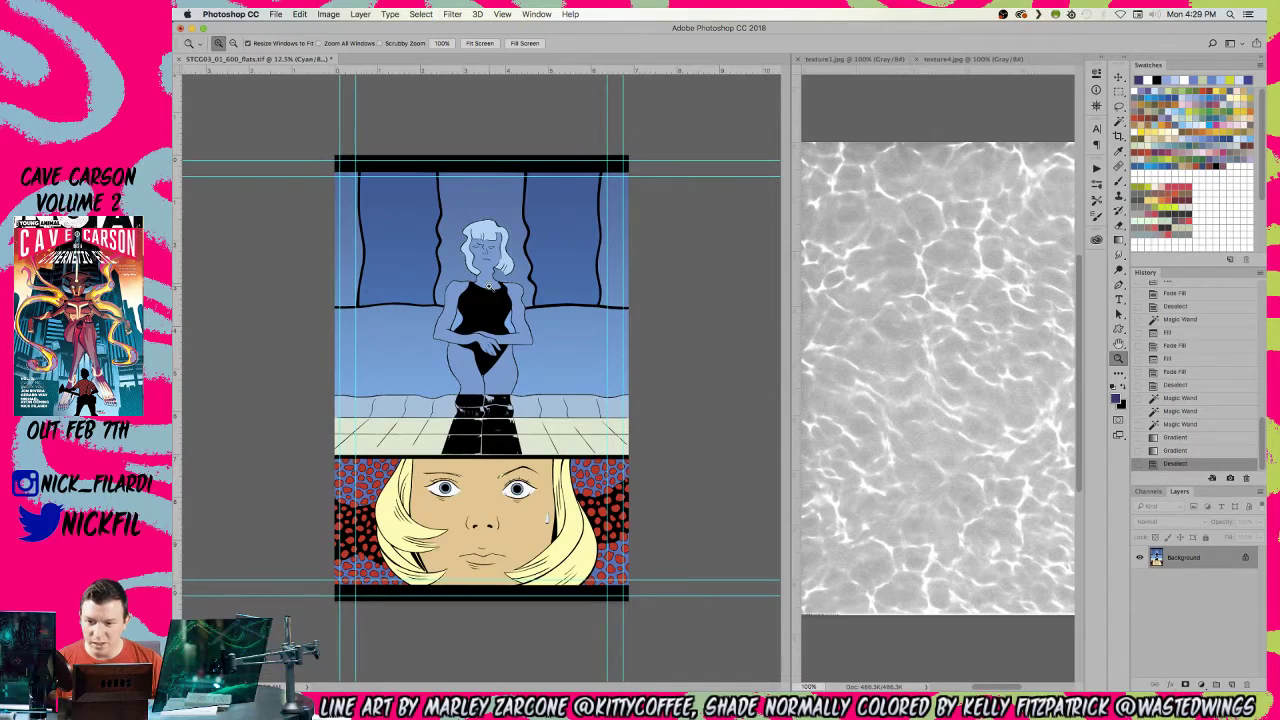
key("super+z")
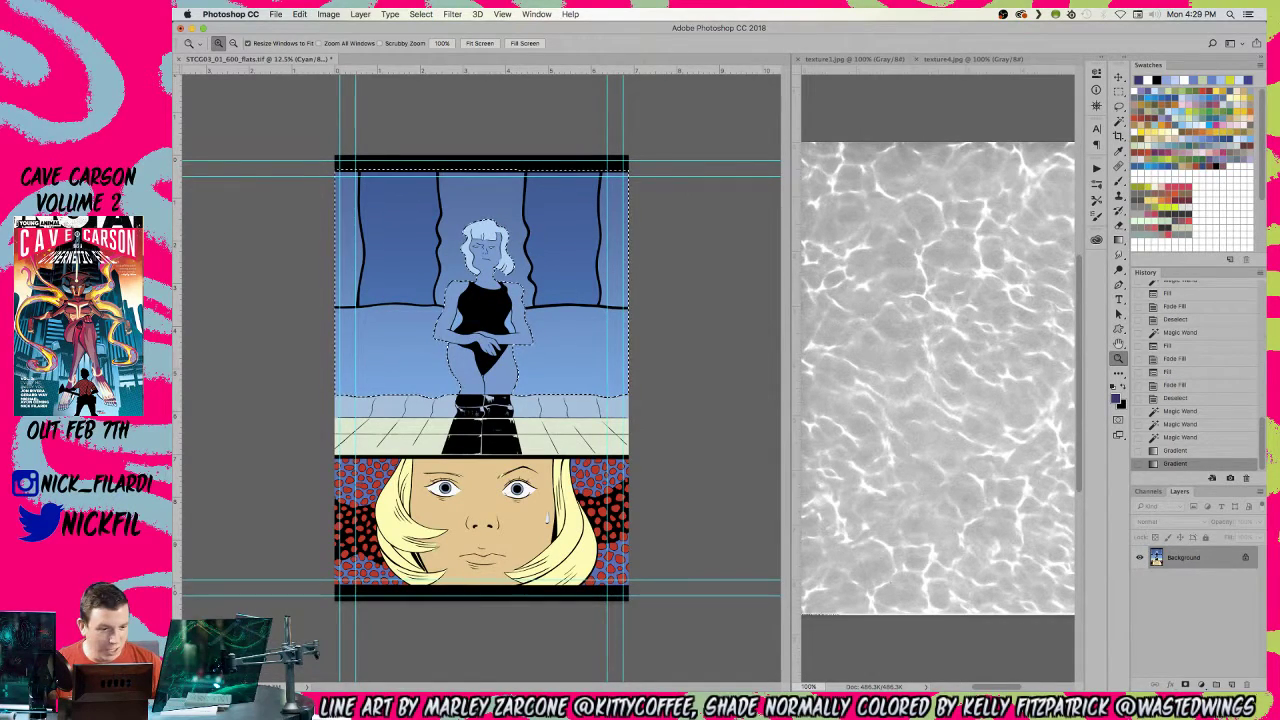
left_click(1174, 438)
- Add the background gaps beside the woman's waist to the selection, darken it with two vertical dark blue Multiply gradients, and deselect
key("w")
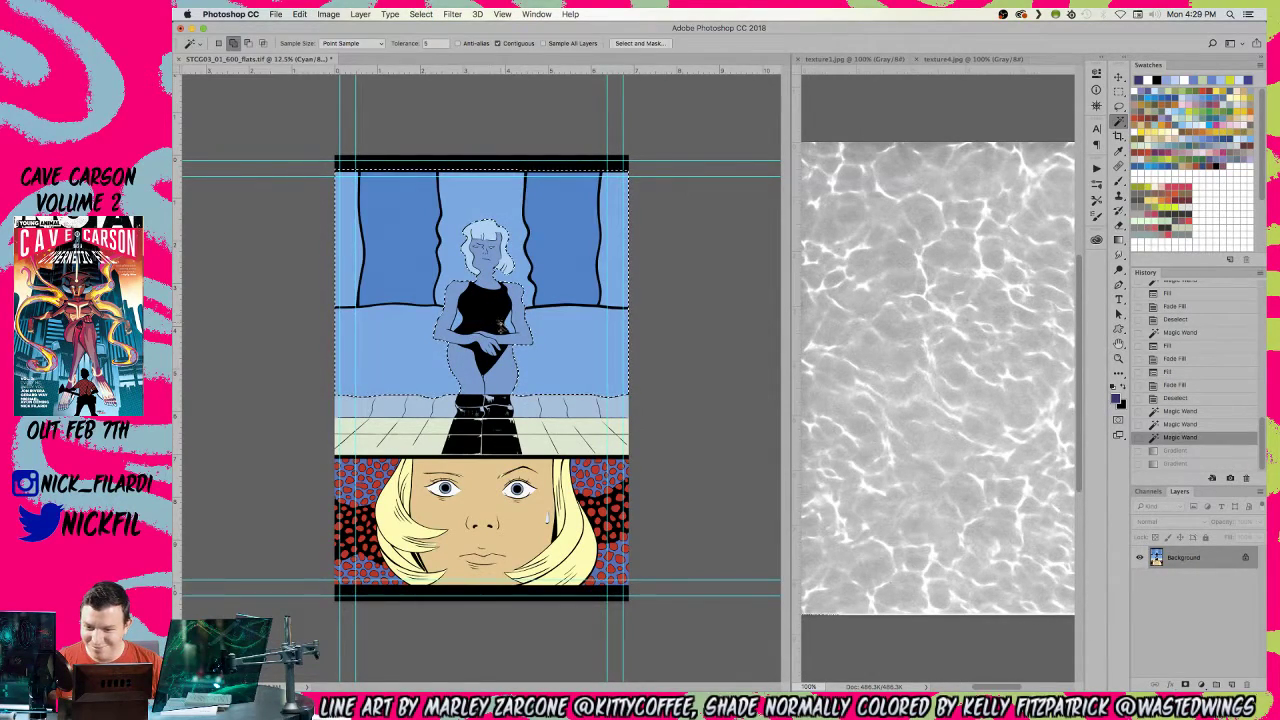
left_click(462, 326)
left_click(462, 326)
key("g")
left_click_drag(474, 133, 477, 430)
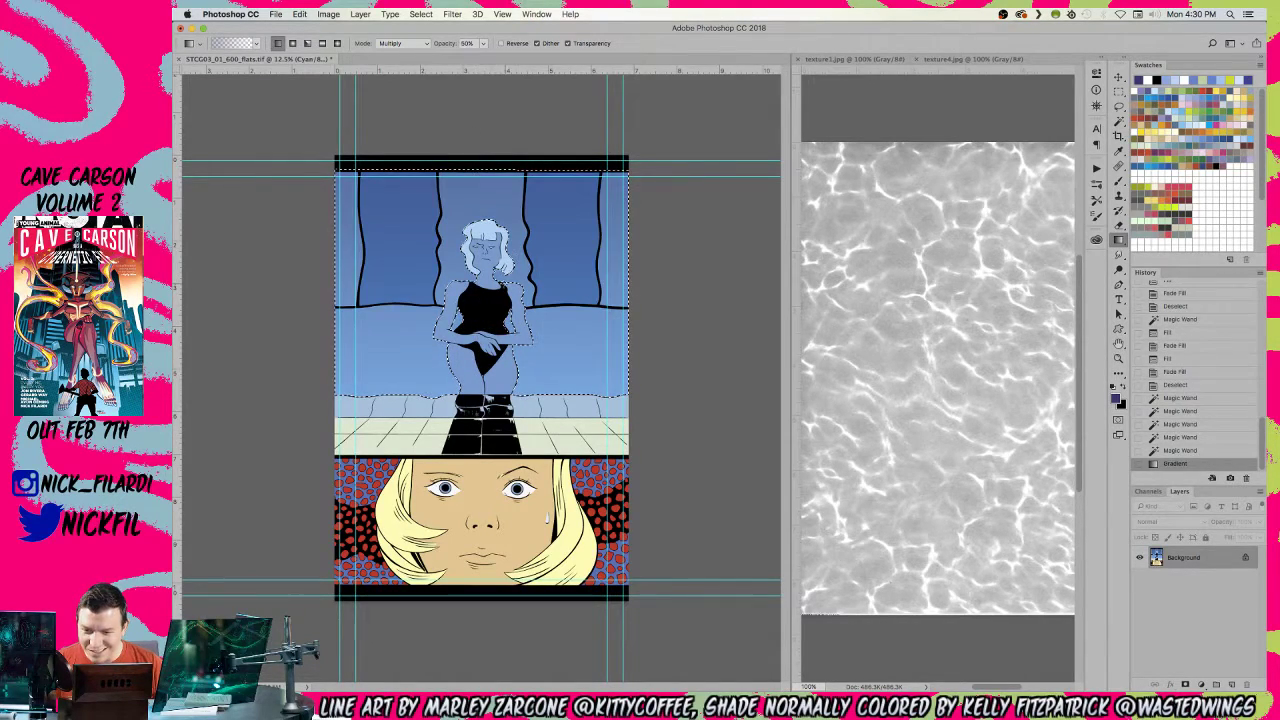
left_click_drag(485, 98, 485, 365)
left_click_drag(485, 595, 485, 595)
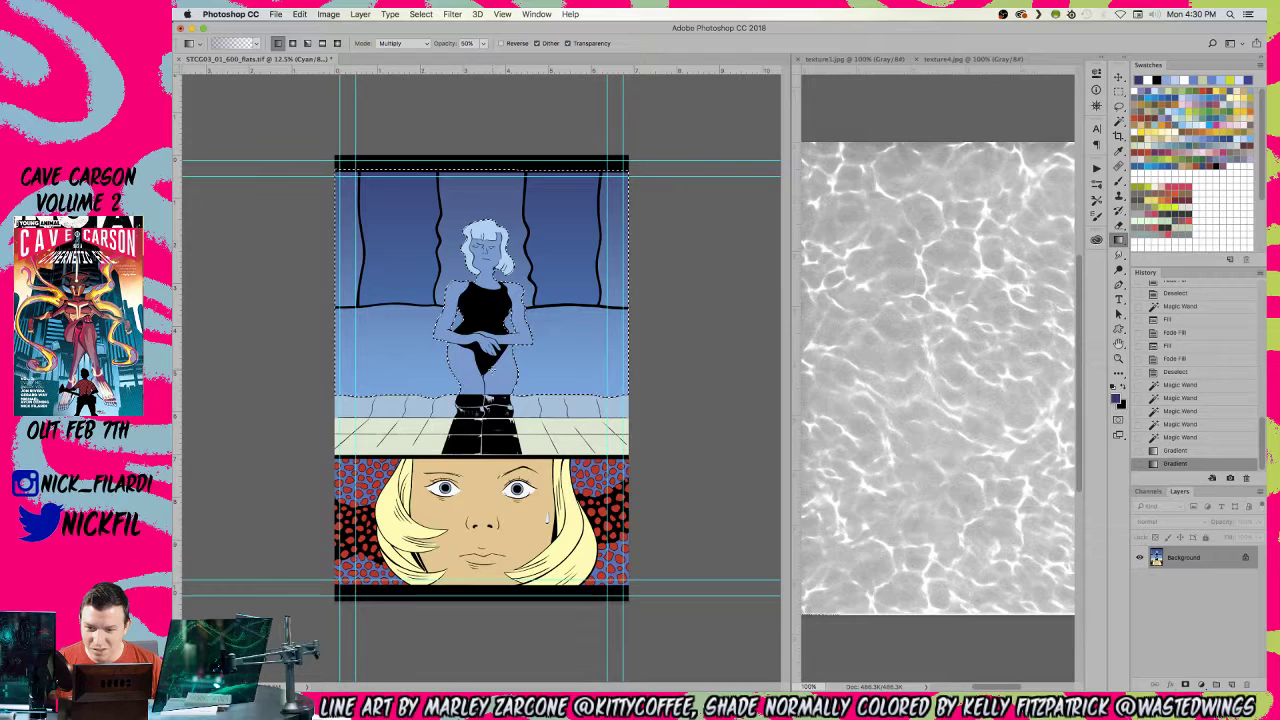
key("ctrl+d")
- Select the standing woman's blue skin area
key("w")
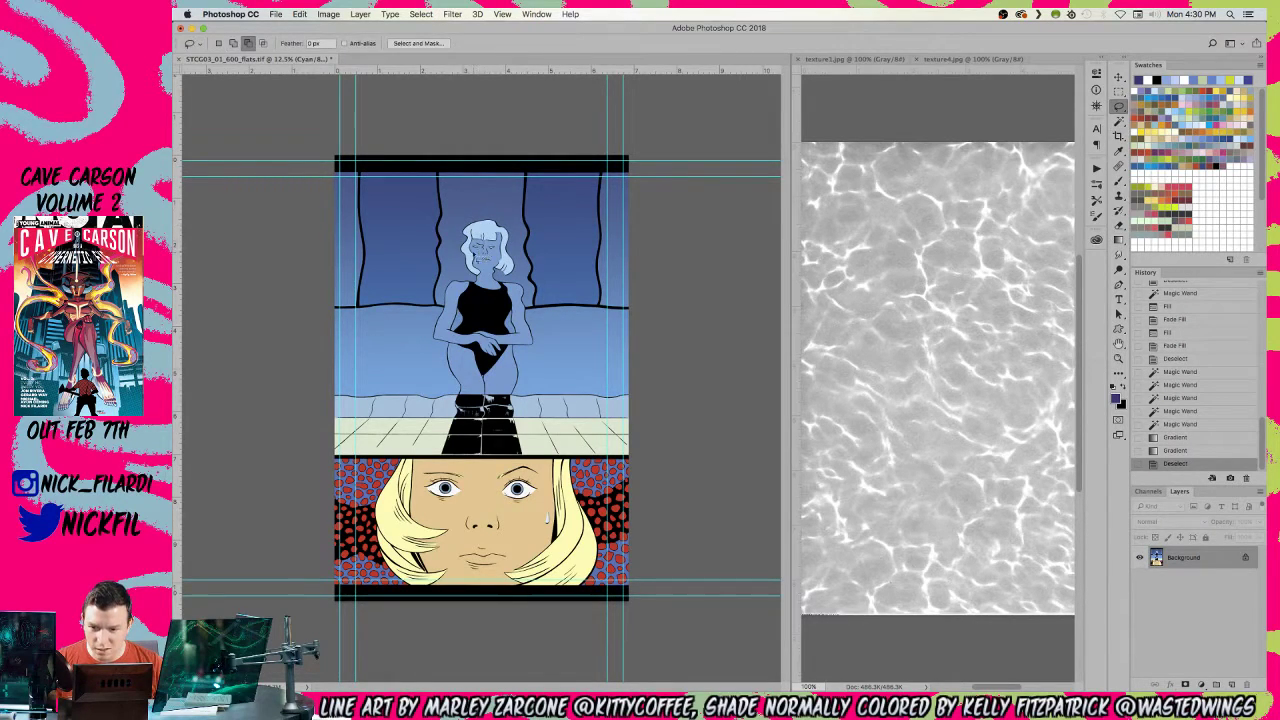
left_click(490, 443)
key("z")
left_click(485, 429)
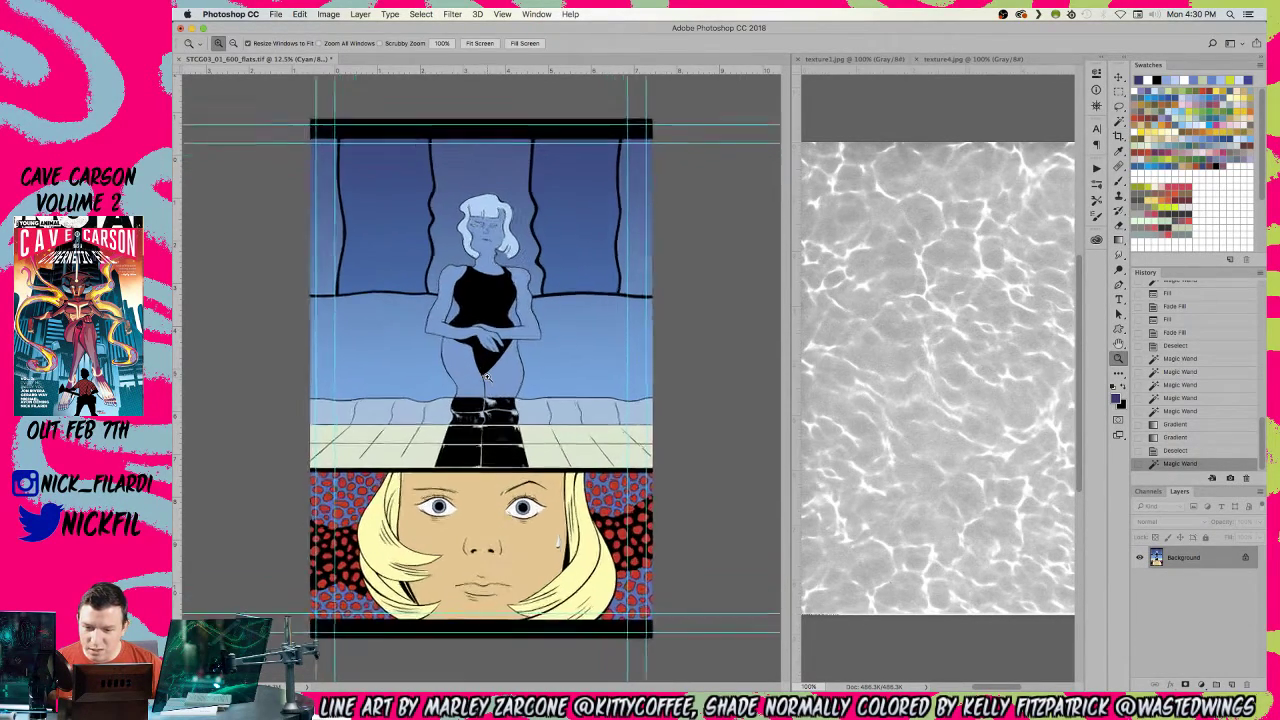
left_click_drag(436, 353, 443, 420)
left_click_drag(462, 270, 497, 332)
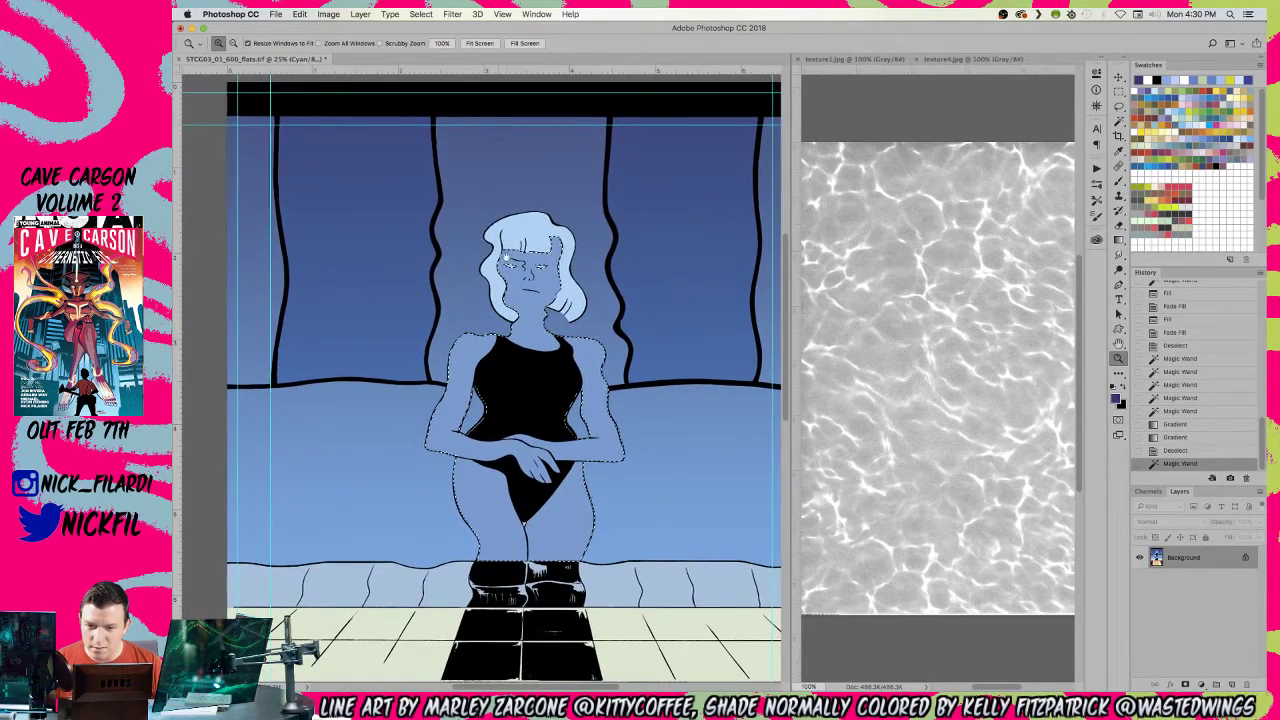
key("w")
key("super+minus")
key("b")
key("z")
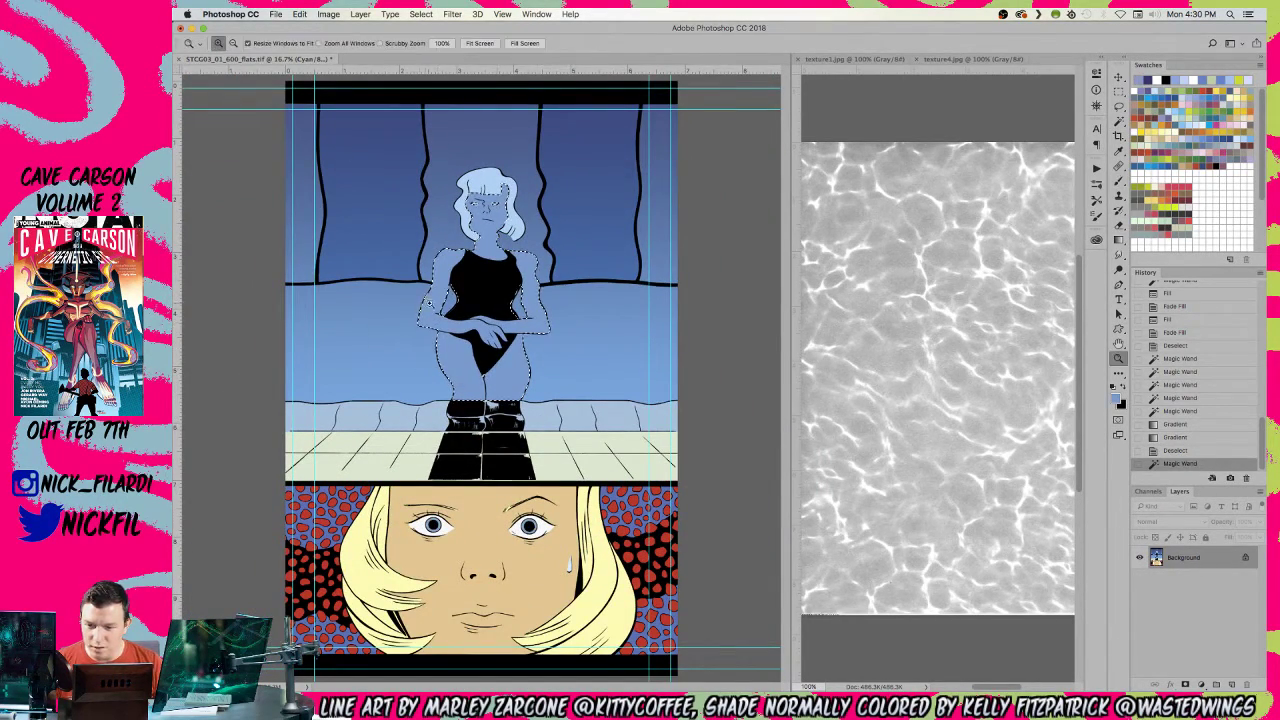
left_click(442, 292)
left_click_drag(410, 331, 438, 465)
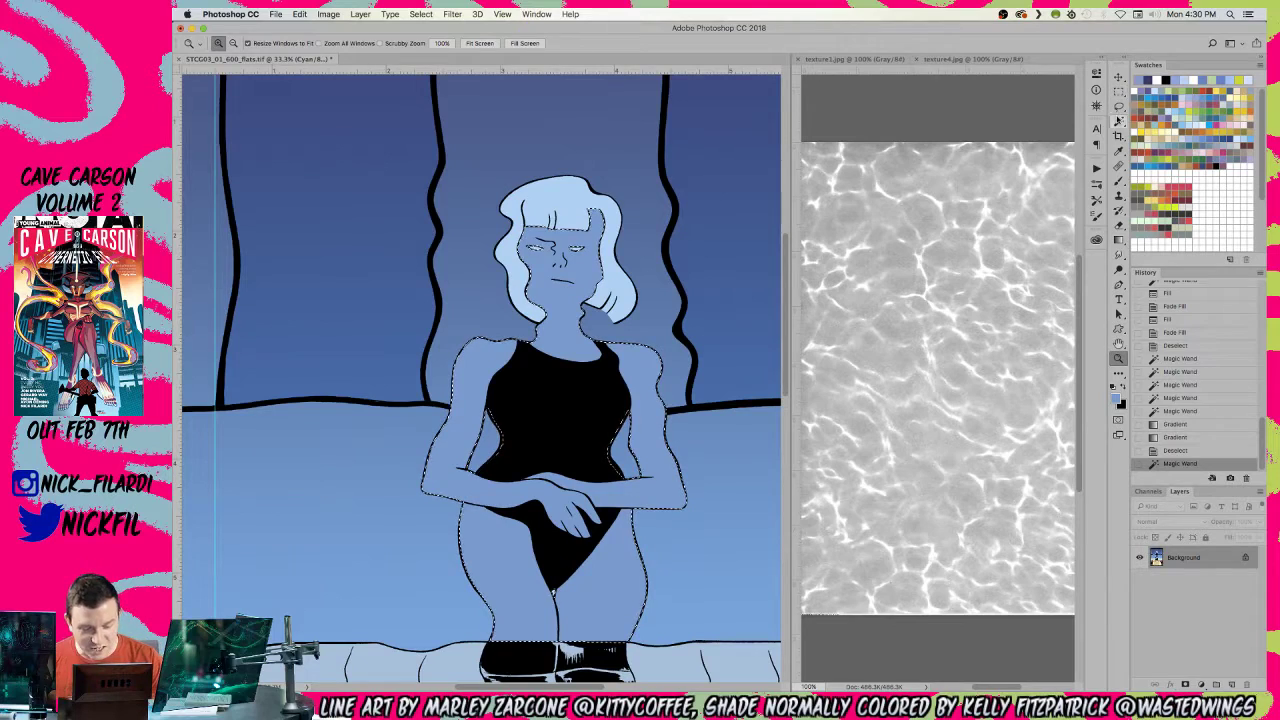
- Sample the woman's light blue hair colour and paint over the skin-coloured patch in her hair with a hard pencil in Normal mode
left_click(1119, 180)
left_click(584, 196, "alt")
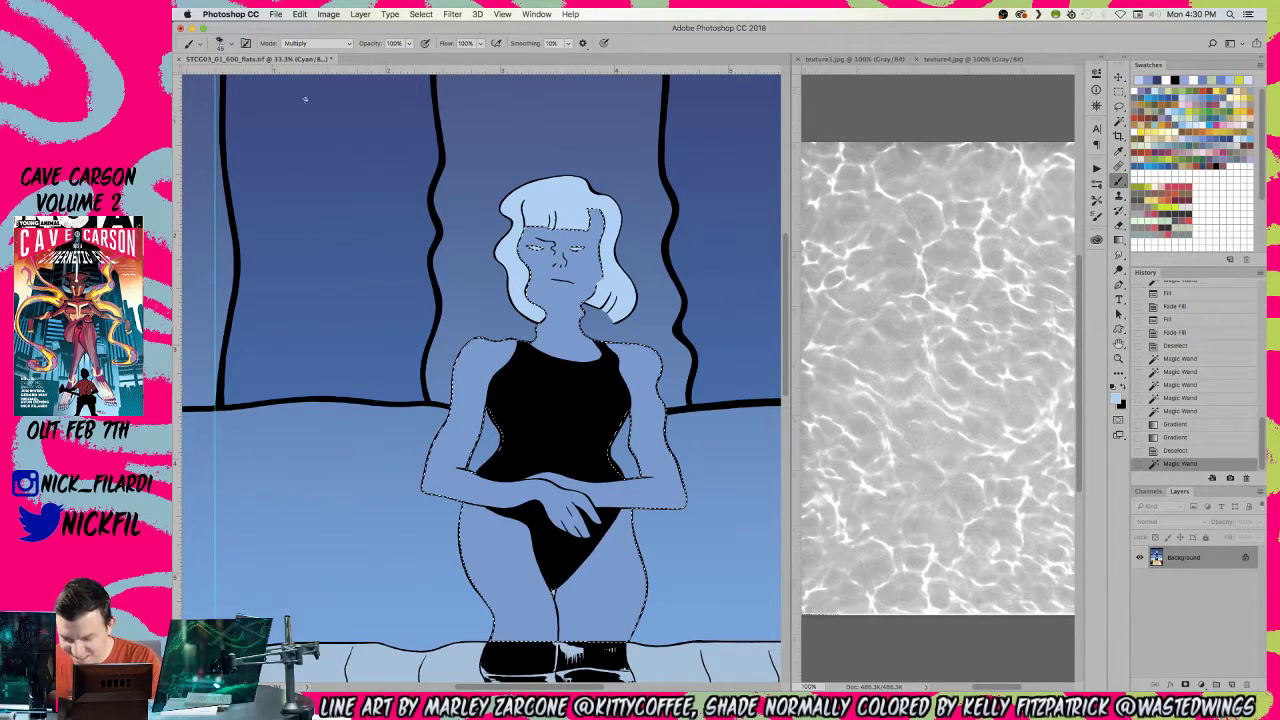
left_click(221, 44)
scroll(277, 225, "up", 10)
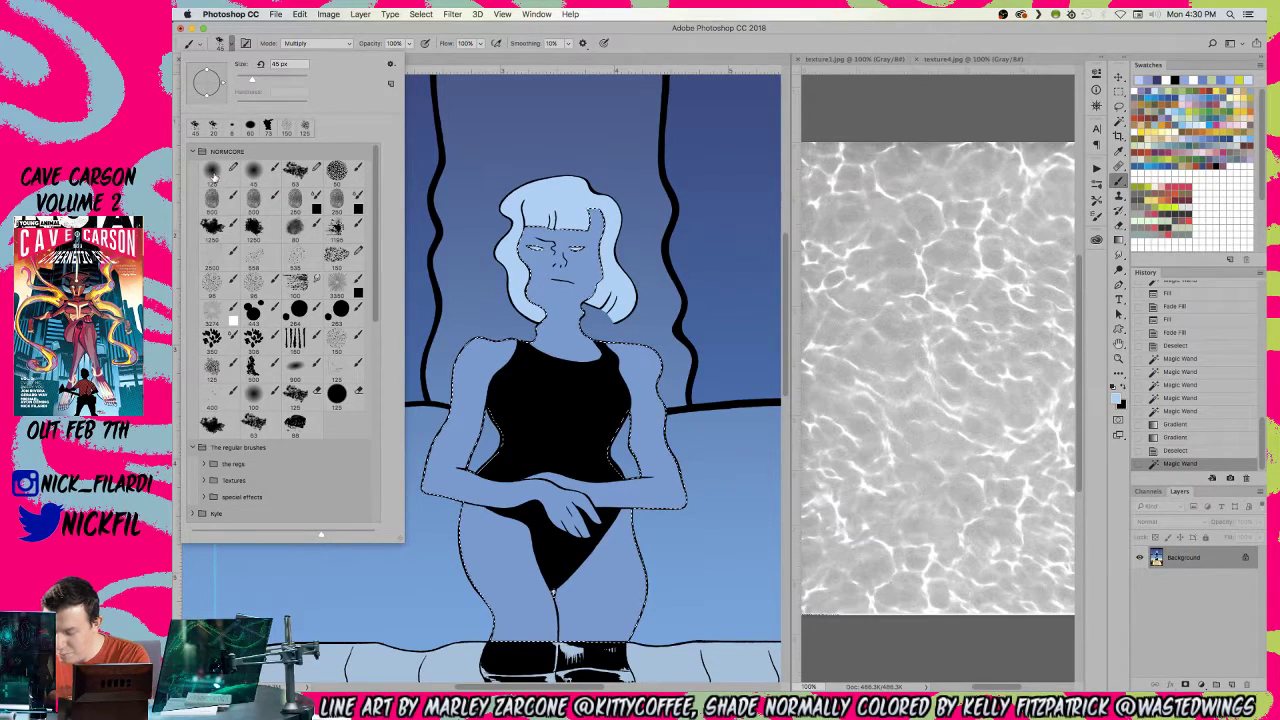
left_click(213, 173)
left_click(220, 45)
left_click(220, 45)
left_click(590, 149)
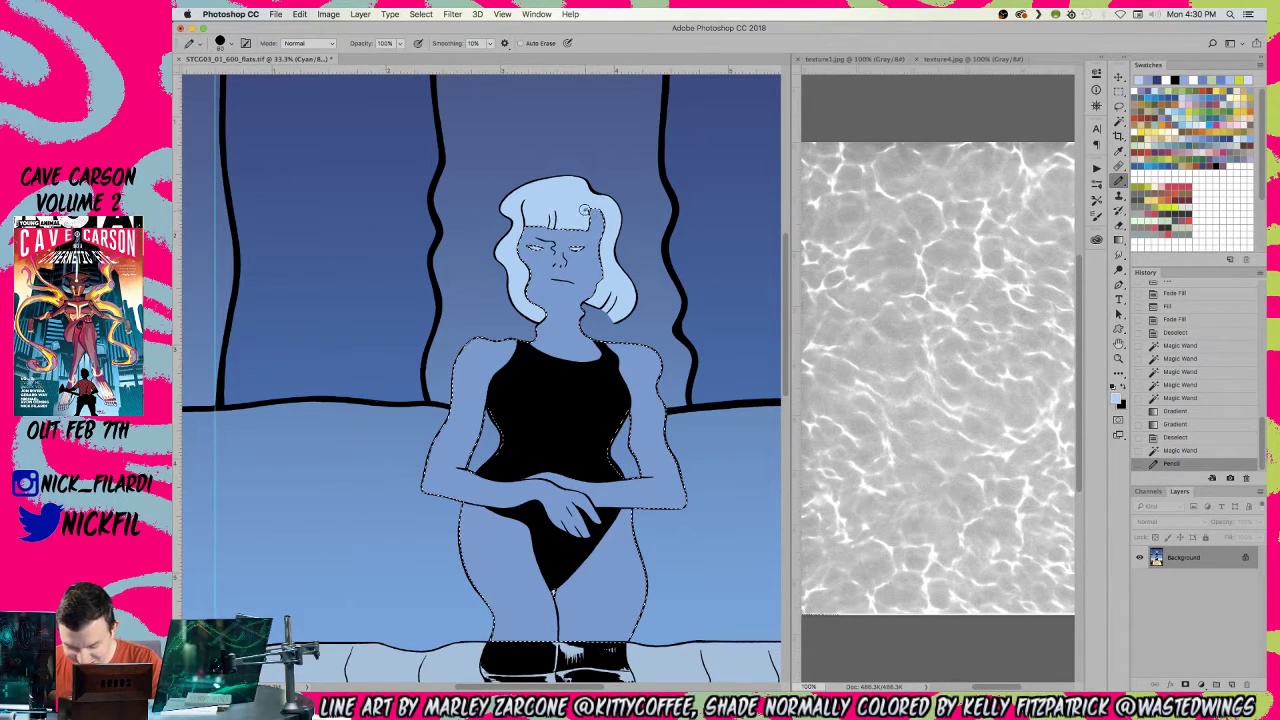
left_click(592, 200)
left_click_drag(594, 212, 604, 231)
- Subtract the repainted hair patch and the lit parts of the woman's face from the skin selection
key("h")
mouse_move(535, 476)
left_mouse_down()
mouse_move(580, 460)
mouse_move(563, 578)
left_mouse_up()
left_click(1119, 118)
left_click(619, 313, "alt")
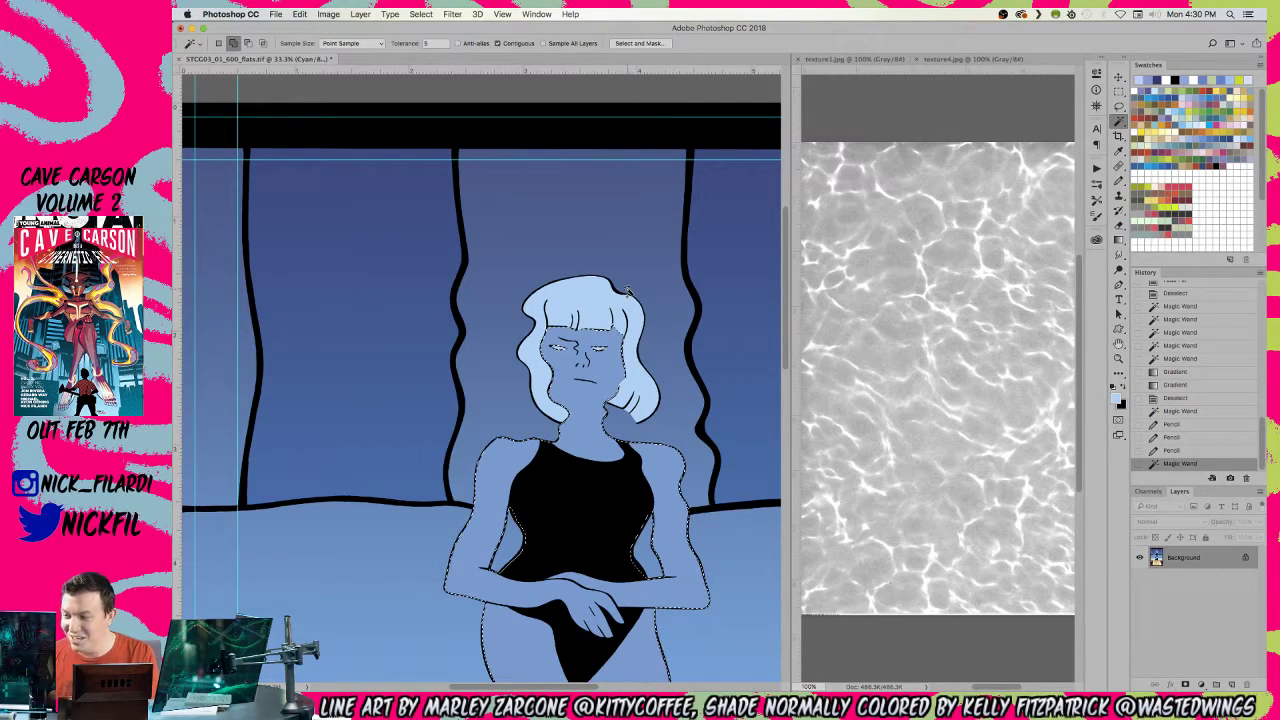
left_click(1119, 105)
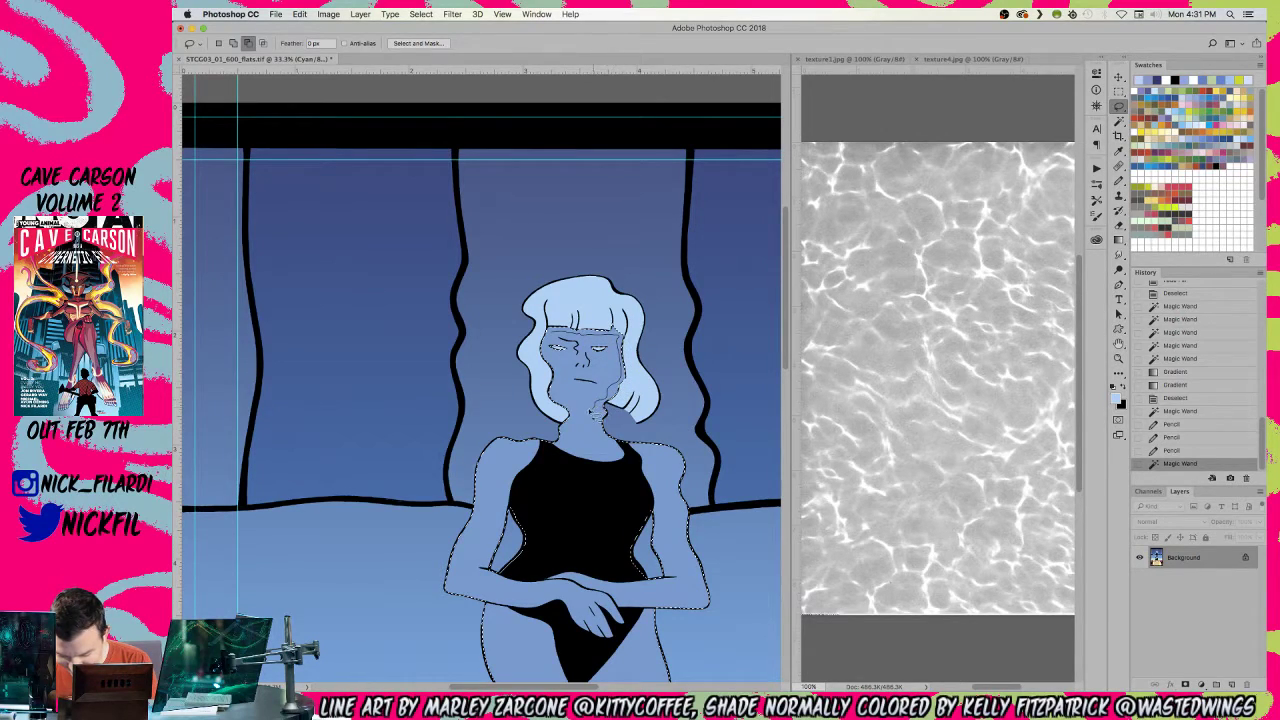
left_click_drag(565, 315, 590, 364)
mouse_move(580, 368)
left_mouse_down()
mouse_move(622, 342)
mouse_move(604, 368)
left_mouse_up()
key("alt")
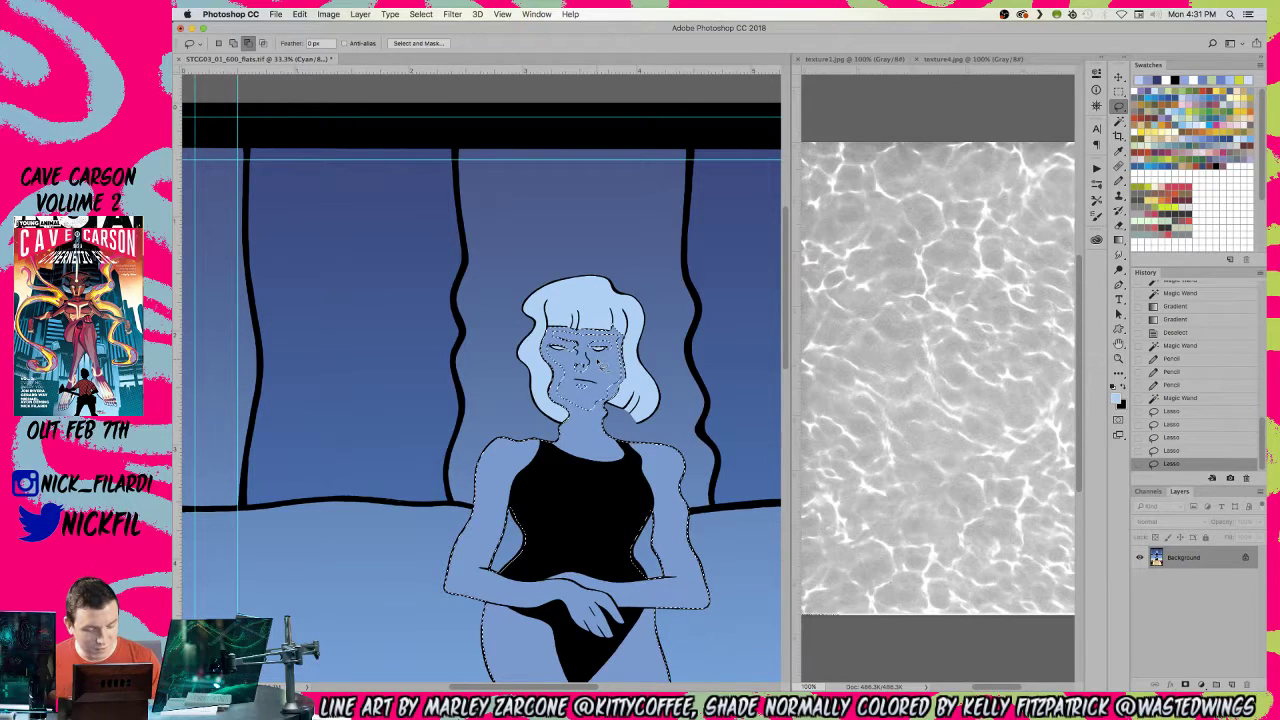
- Subtract the lit areas of the woman's neck, shoulders and upper arms from the selection with the Lasso, leaving shadow edges
key("space")
left_click_drag(579, 531, 569, 381)
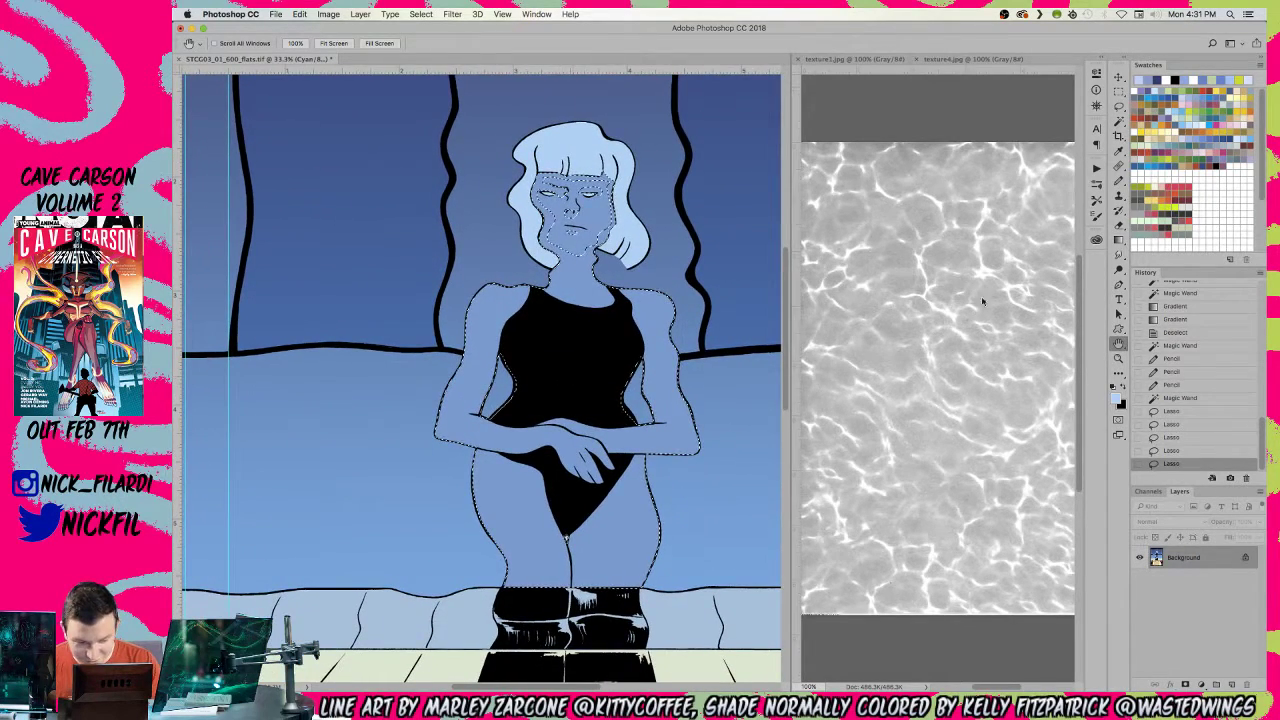
mouse_move(566, 270)
left_mouse_down()
mouse_move(558, 302)
mouse_move(584, 320)
mouse_move(609, 318)
mouse_move(595, 258)
mouse_move(578, 258)
mouse_move(608, 232)
mouse_move(511, 424)
mouse_move(500, 297)
mouse_move(523, 316)
mouse_move(504, 296)
mouse_move(478, 314)
left_mouse_up()
mouse_move(462, 386)
left_mouse_down()
mouse_move(453, 434)
mouse_move(476, 438)
mouse_move(496, 350)
mouse_move(527, 308)
left_mouse_up()
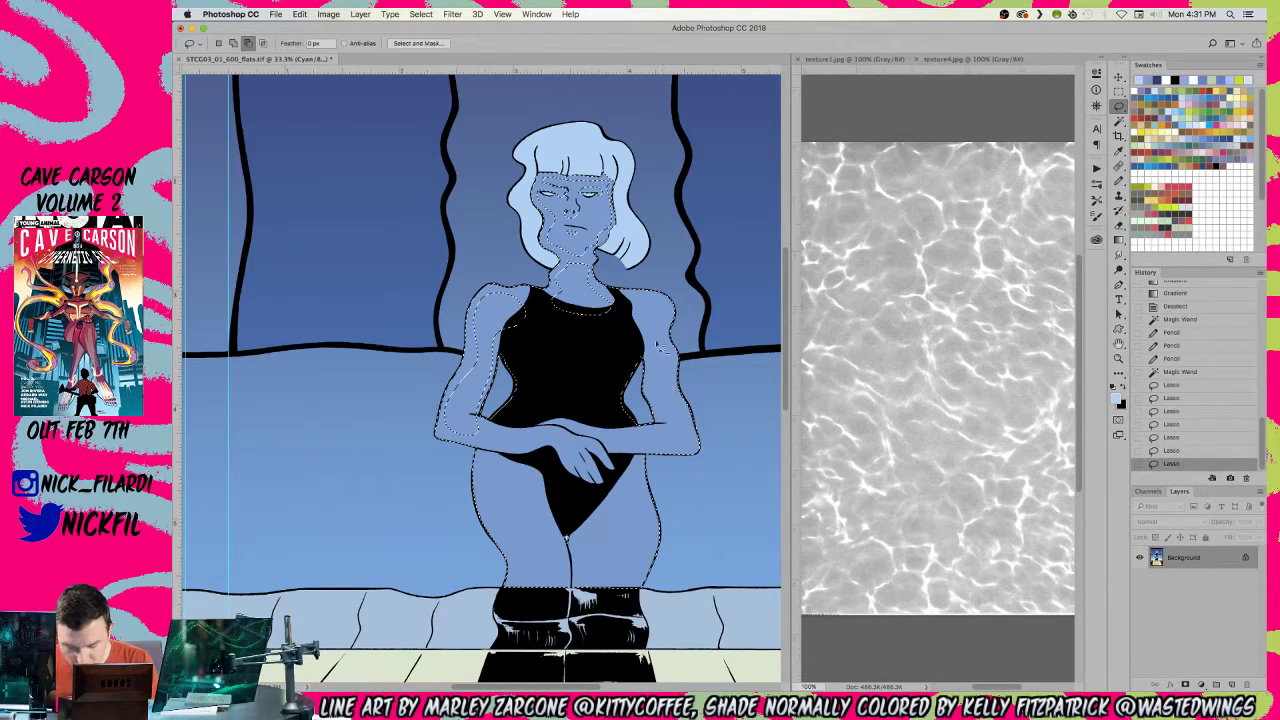
mouse_move(622, 304)
left_mouse_down()
mouse_move(664, 308)
mouse_move(662, 350)
left_mouse_up()
mouse_move(675, 400)
left_mouse_down()
mouse_move(686, 452)
mouse_move(621, 330)
mouse_move(627, 308)
left_mouse_up()
- Subtract the lit areas of the woman's forearms, hands and thighs from the selection with the Lasso
mouse_move(457, 437)
left_mouse_down()
mouse_move(550, 455)
mouse_move(558, 432)
mouse_move(468, 424)
left_mouse_up()
mouse_move(562, 470)
left_mouse_down()
mouse_move(591, 453)
mouse_move(604, 453)
mouse_move(559, 431)
mouse_move(651, 431)
mouse_move(566, 421)
mouse_move(631, 456)
mouse_move(679, 447)
mouse_move(647, 438)
left_mouse_up()
mouse_move(500, 462)
left_mouse_down()
mouse_move(531, 569)
mouse_move(533, 610)
mouse_move(558, 610)
mouse_move(578, 580)
mouse_move(548, 462)
left_mouse_up()
mouse_move(584, 596)
left_mouse_down()
mouse_move(650, 566)
mouse_move(640, 470)
mouse_move(575, 520)
left_mouse_up()
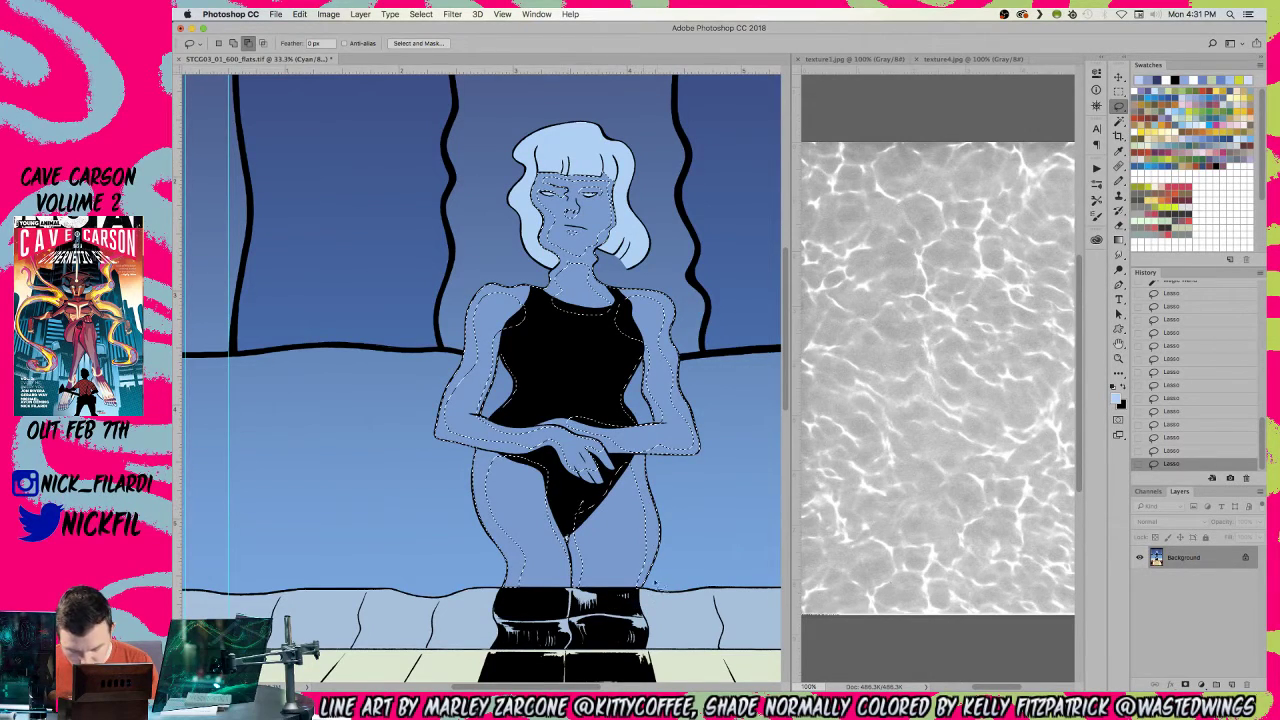
- Fill the selected skin shadows with dark slate blue, fade the fill to 24% in Normal mode, and deselect
left_click(1118, 358)
left_click(550, 509, "alt")
left_click(550, 510, "alt")
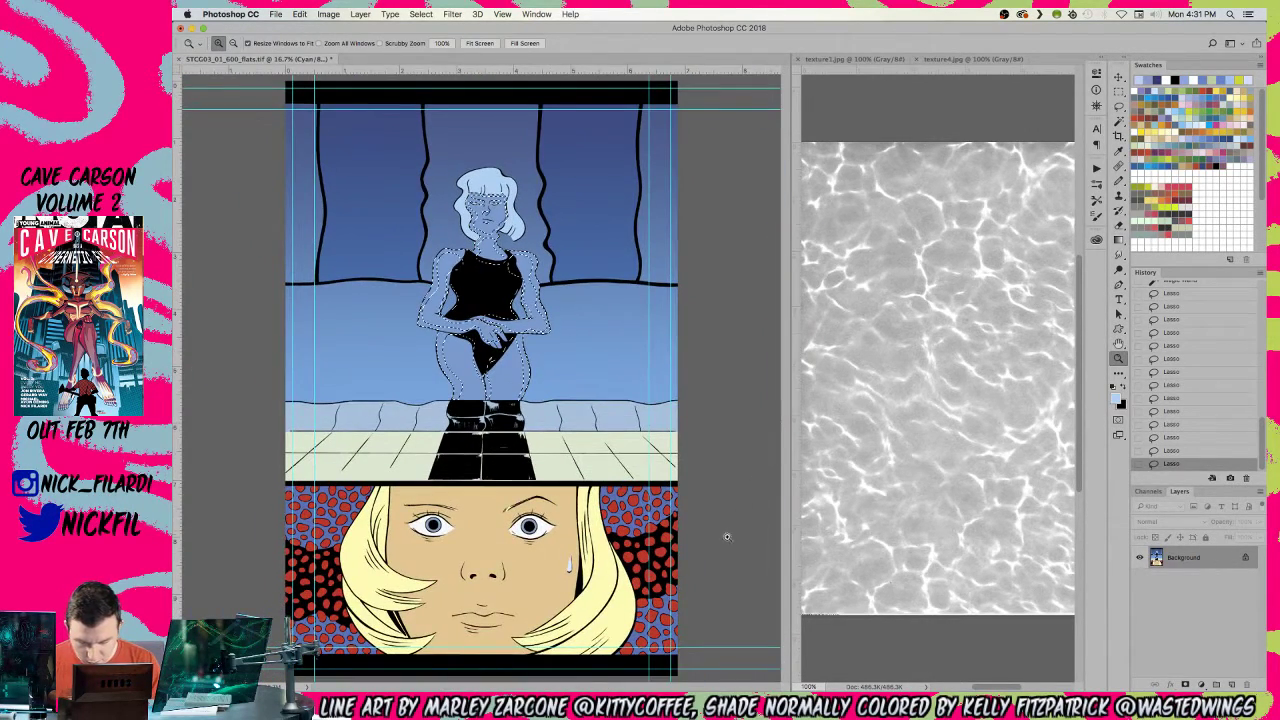
left_click(1141, 91)
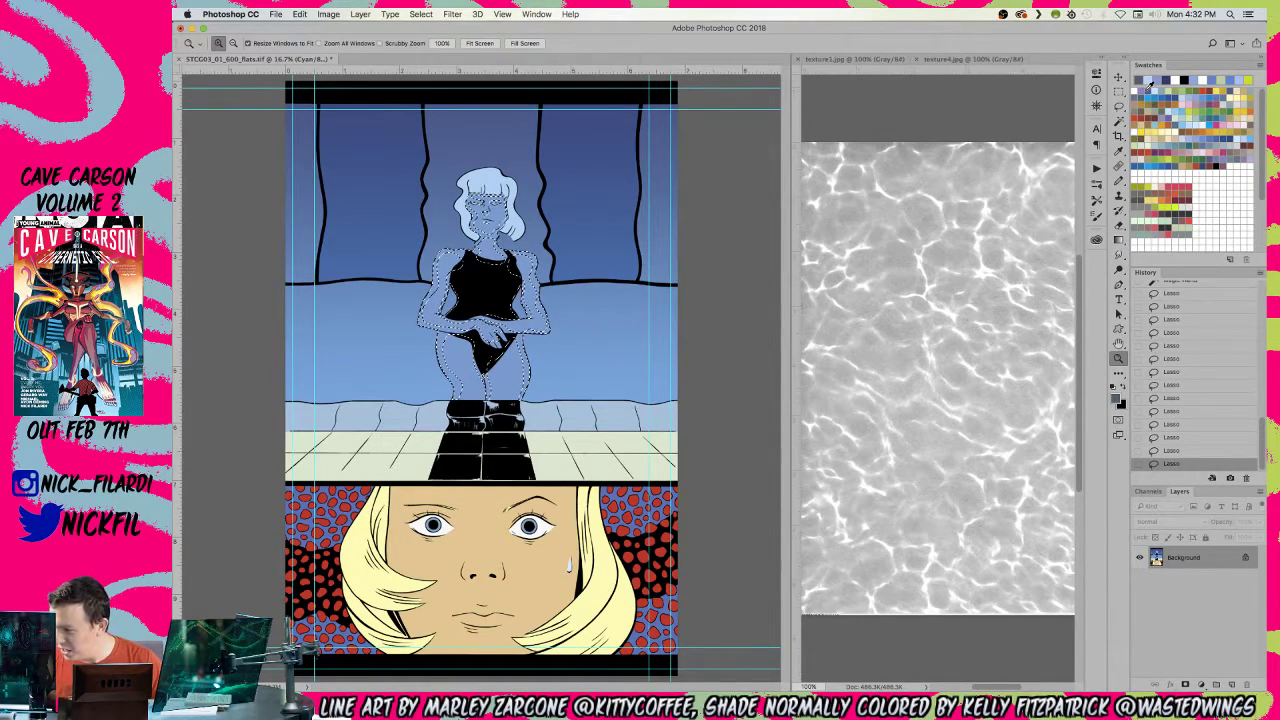
key("alt+BackSpace")
key("super+shift+f")
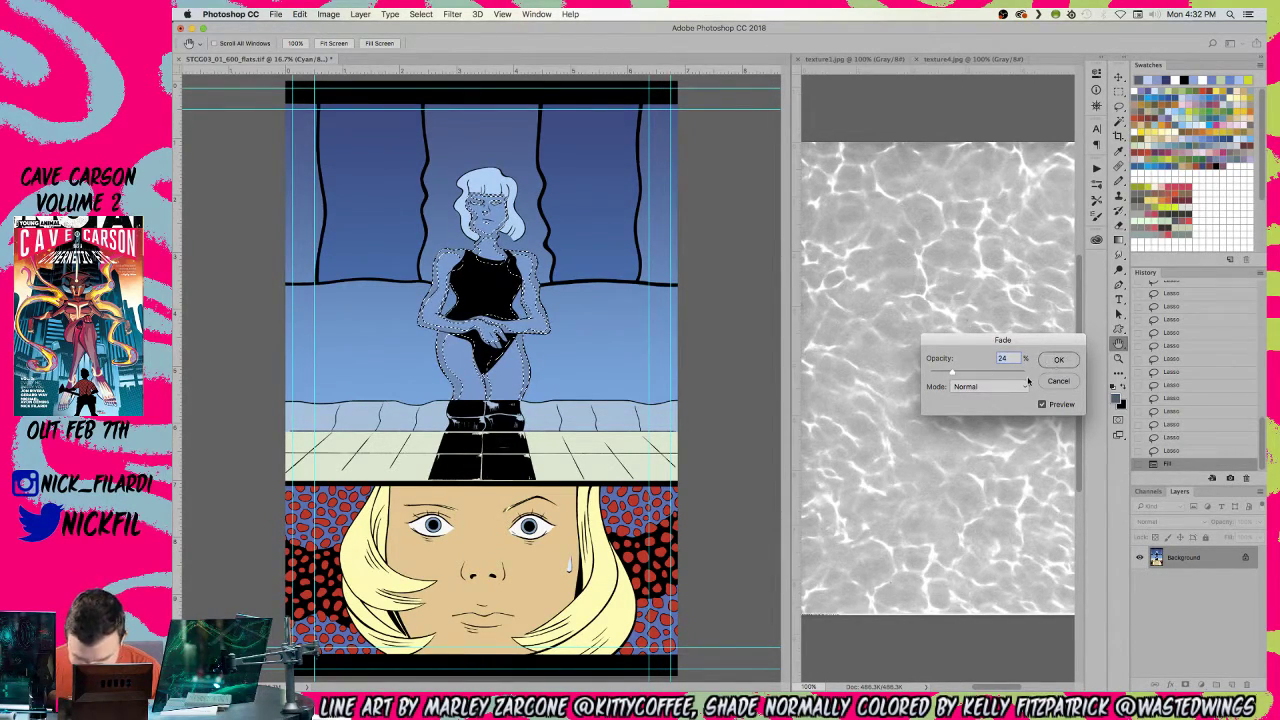
key("Return")
key("super+d")
- Select the lit skin areas of the woman's face, neck, arms and thighs
key("z")
left_click(1121, 119)
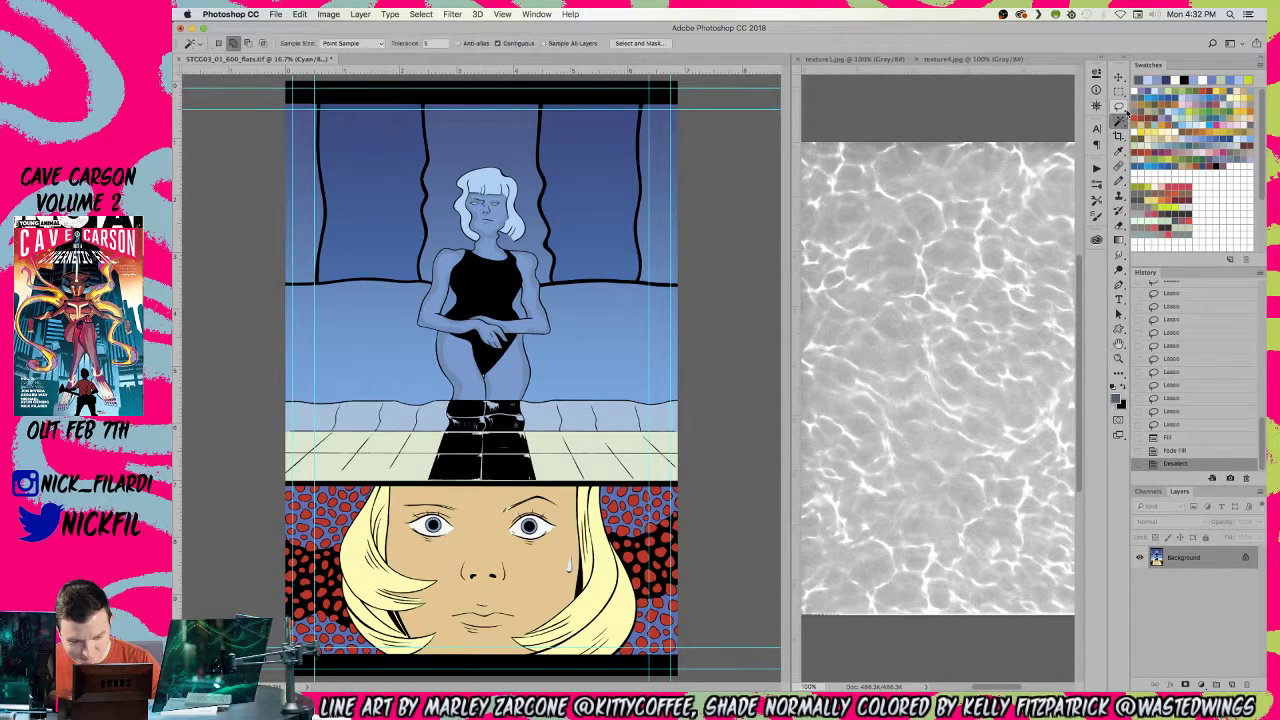
left_click(518, 268)
left_click(519, 239, "shift")
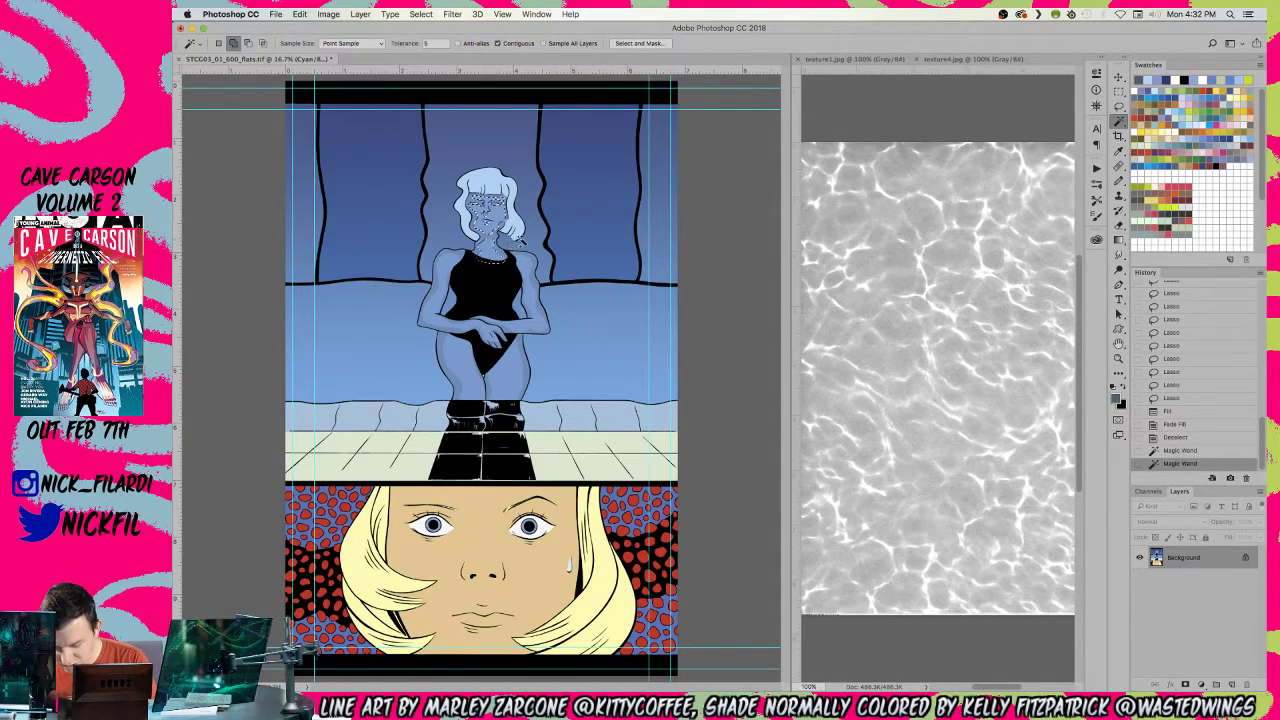
left_click(533, 268, "shift")
left_click(456, 323, "shift")
left_click(464, 368, "shift")
left_click(512, 364, "shift")
- Lighten the selected skin with two vertical light blue gradients in Screen mode at 50% opacity
key("g")
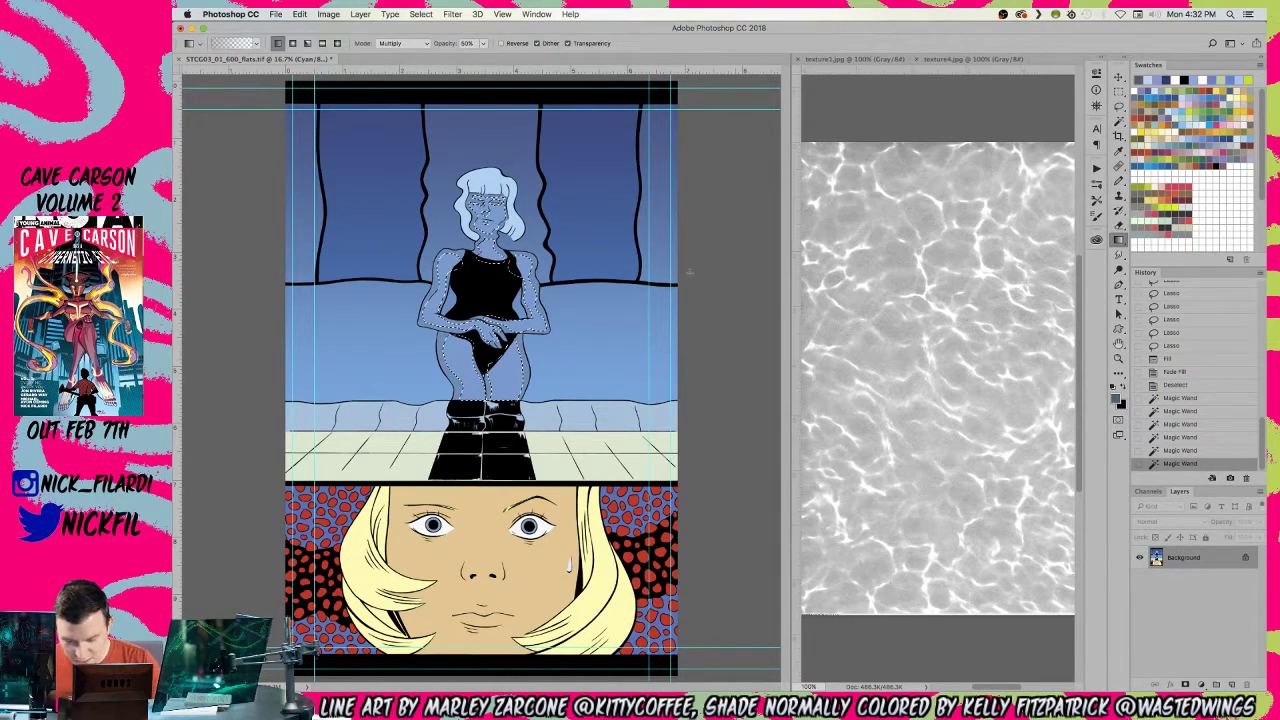
left_click(400, 43)
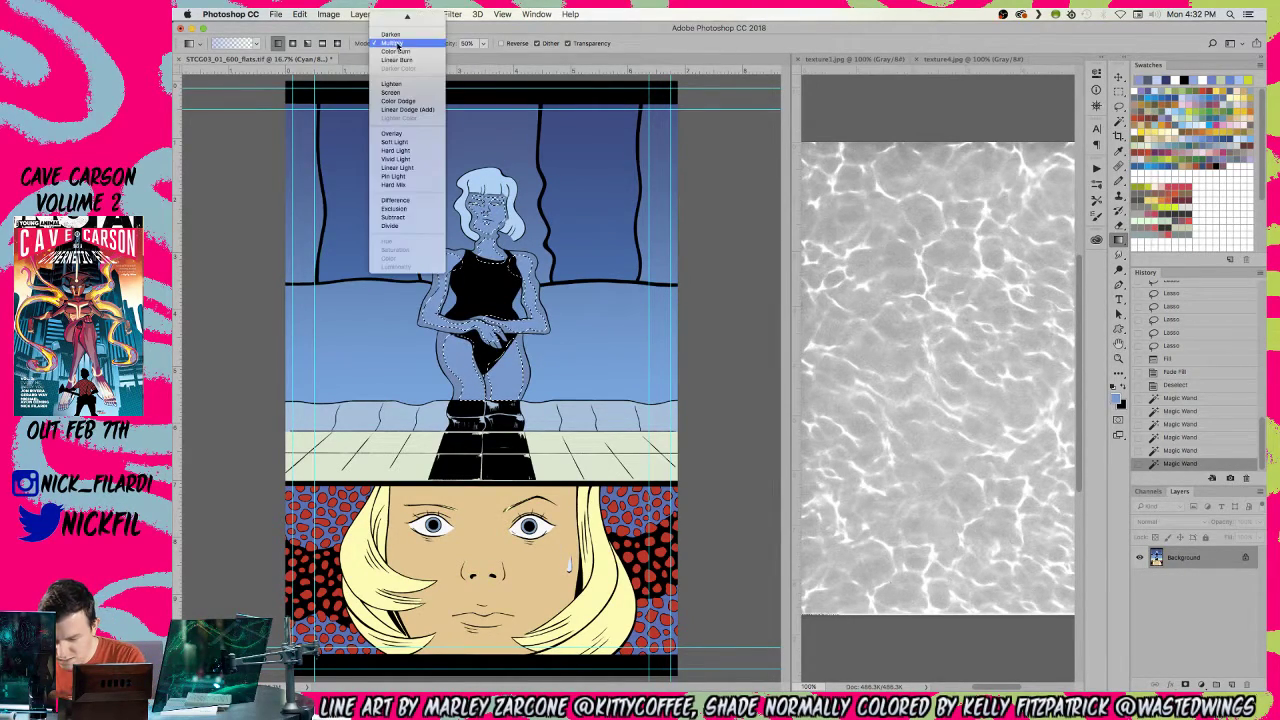
left_click(405, 92)
left_click_drag(484, 212, 485, 400)
left_click_drag(487, 182, 484, 362)
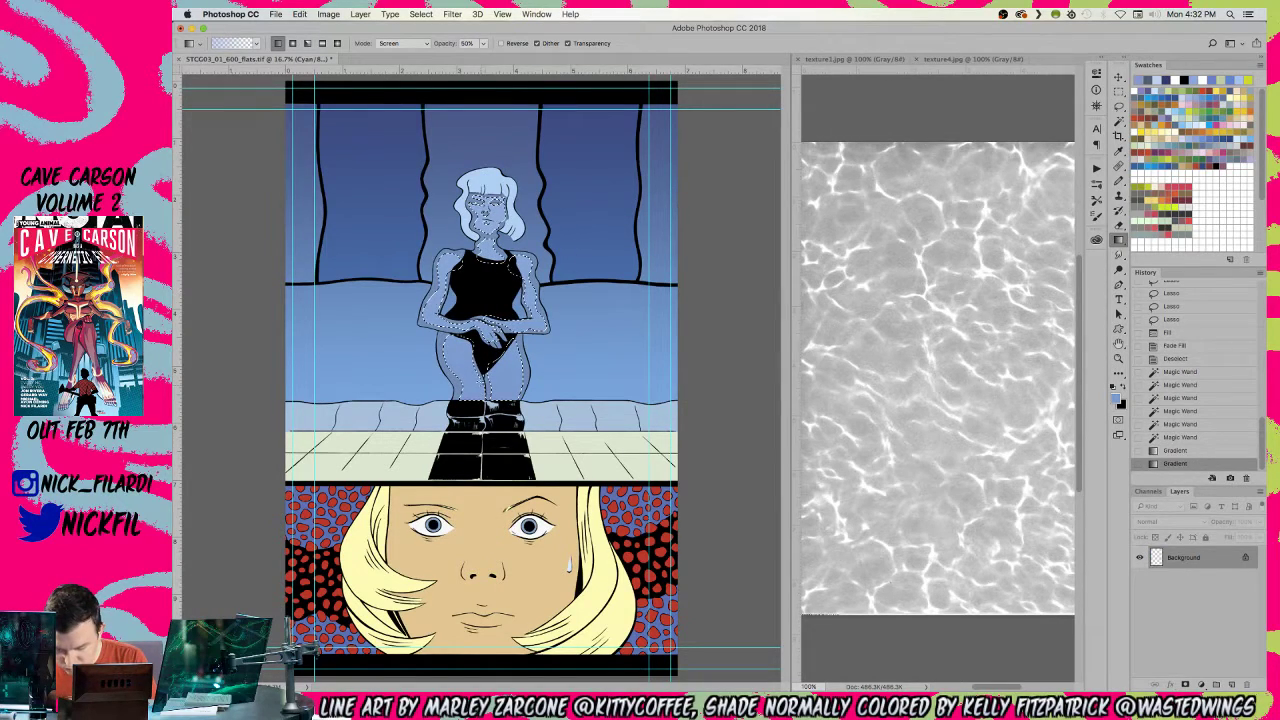
- Select the woman's body skin and brighten it with bright blue radial gradients in Screen mode, raising the gradient opacity to 100%
left_click(1119, 121)
left_click(490, 240)
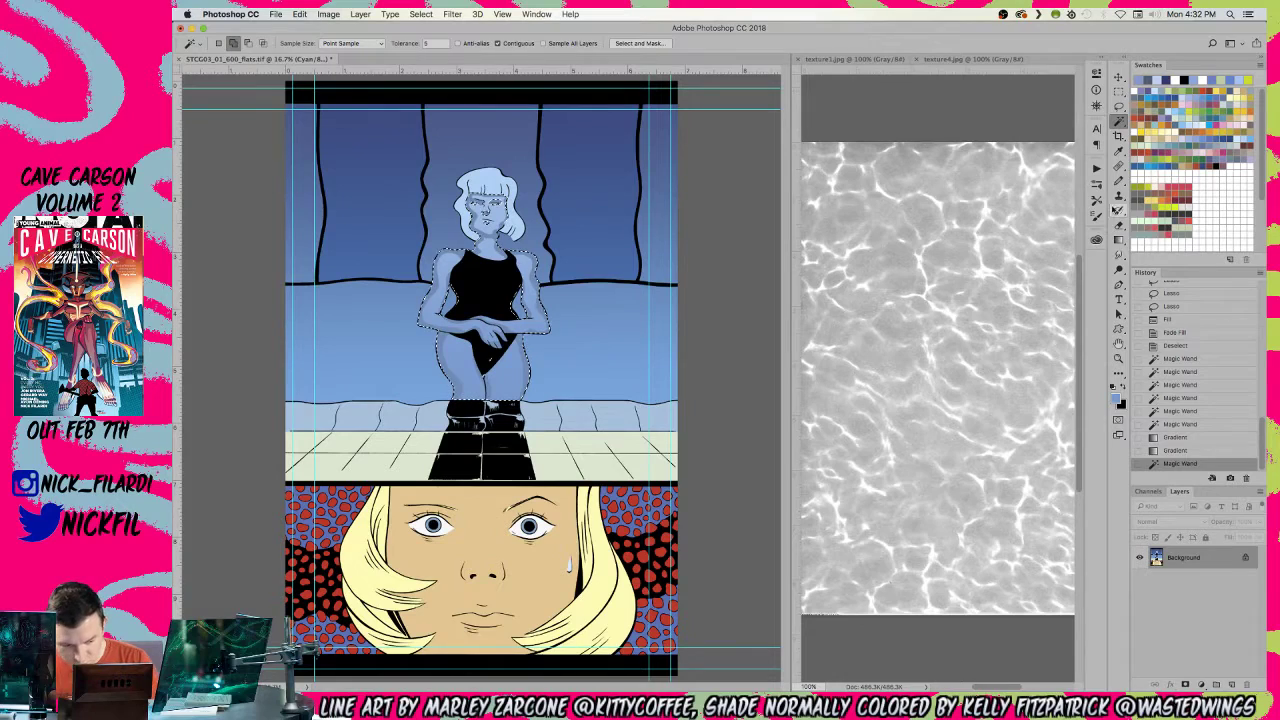
left_click(1120, 242)
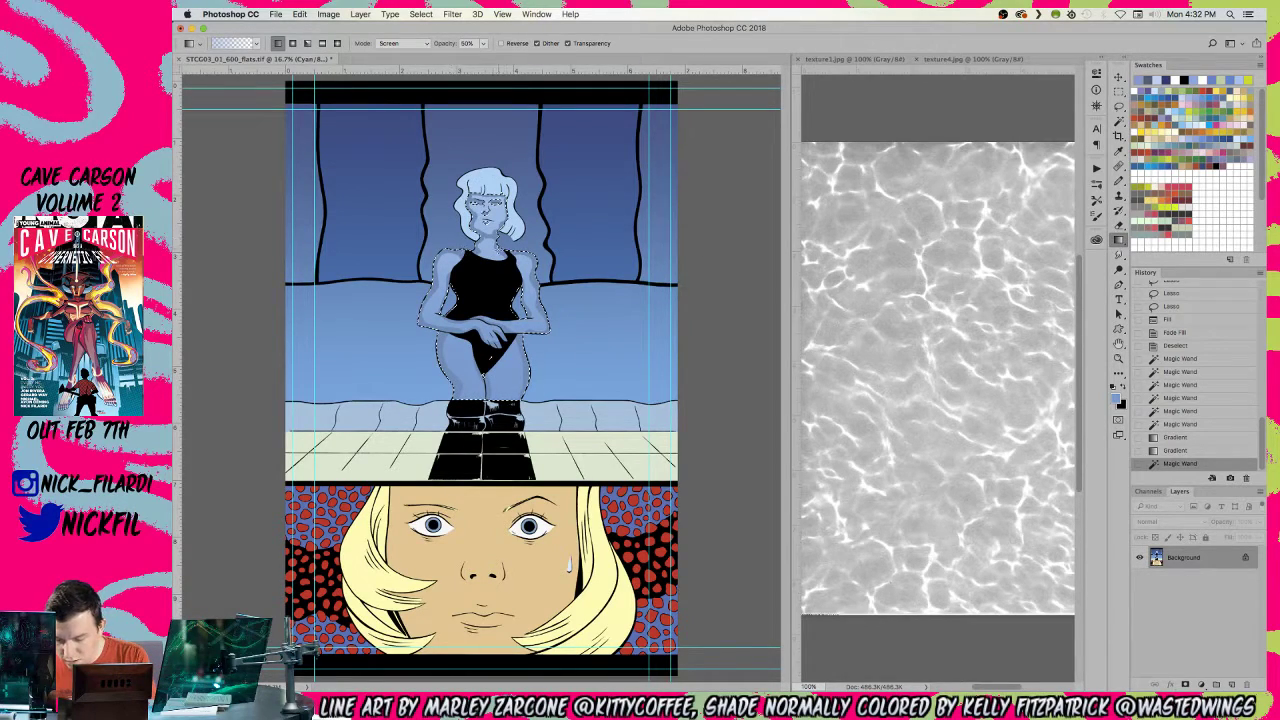
left_click(292, 43)
left_click(1153, 101)
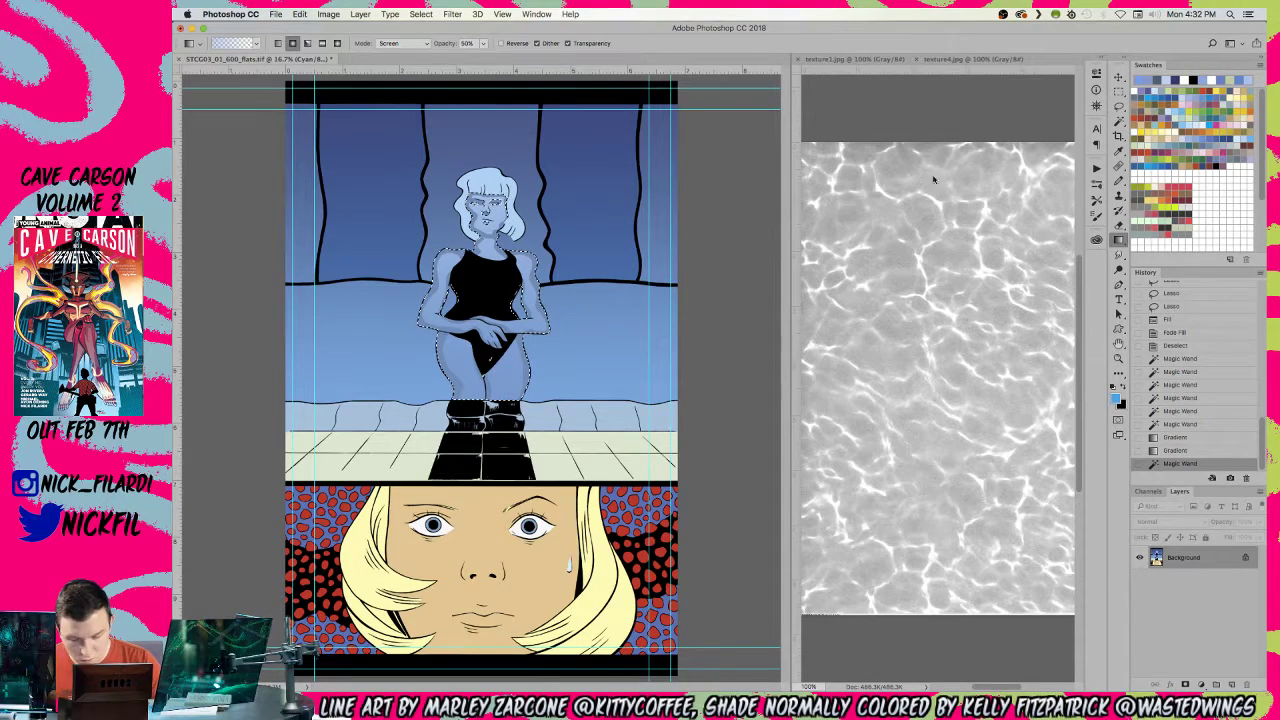
left_click_drag(503, 478, 484, 464)
left_click_drag(494, 523, 489, 517)
key("0")
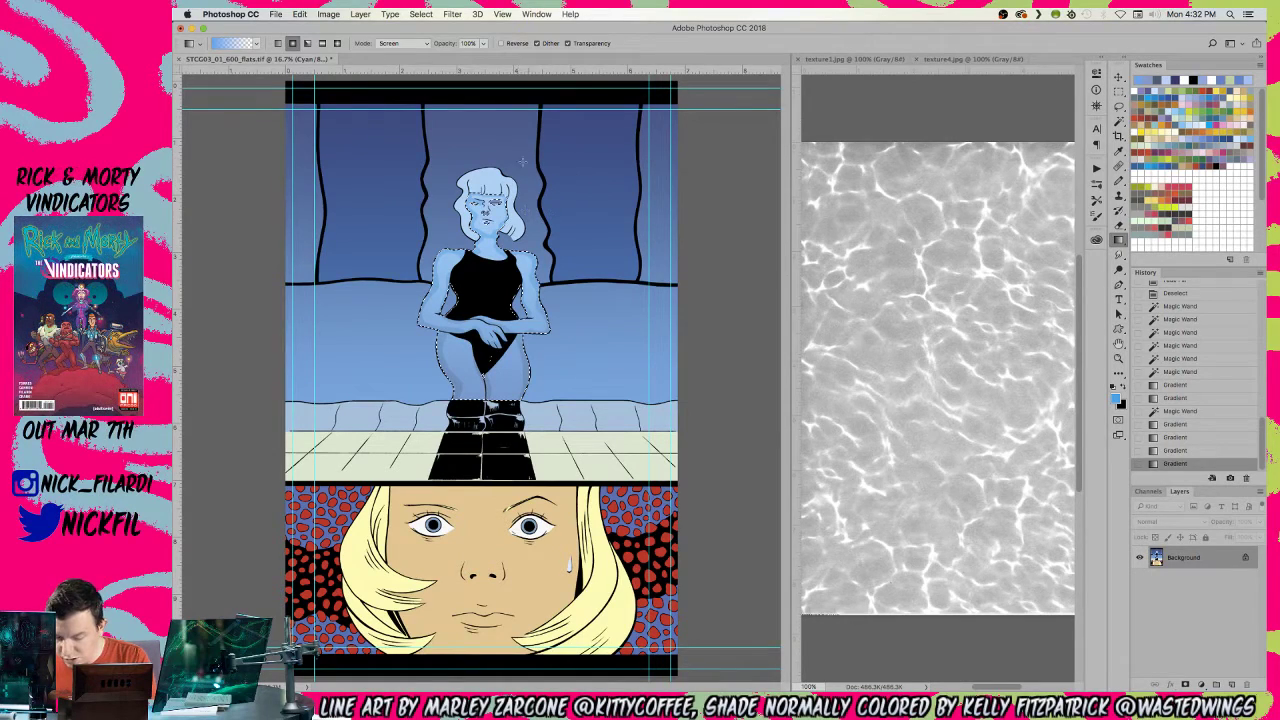
- Darken the woman's lower body with vertical linear gradients in dark blue sampled from the backdrop, in Normal mode at 100%, and deselect
left_click(562, 119, "alt")
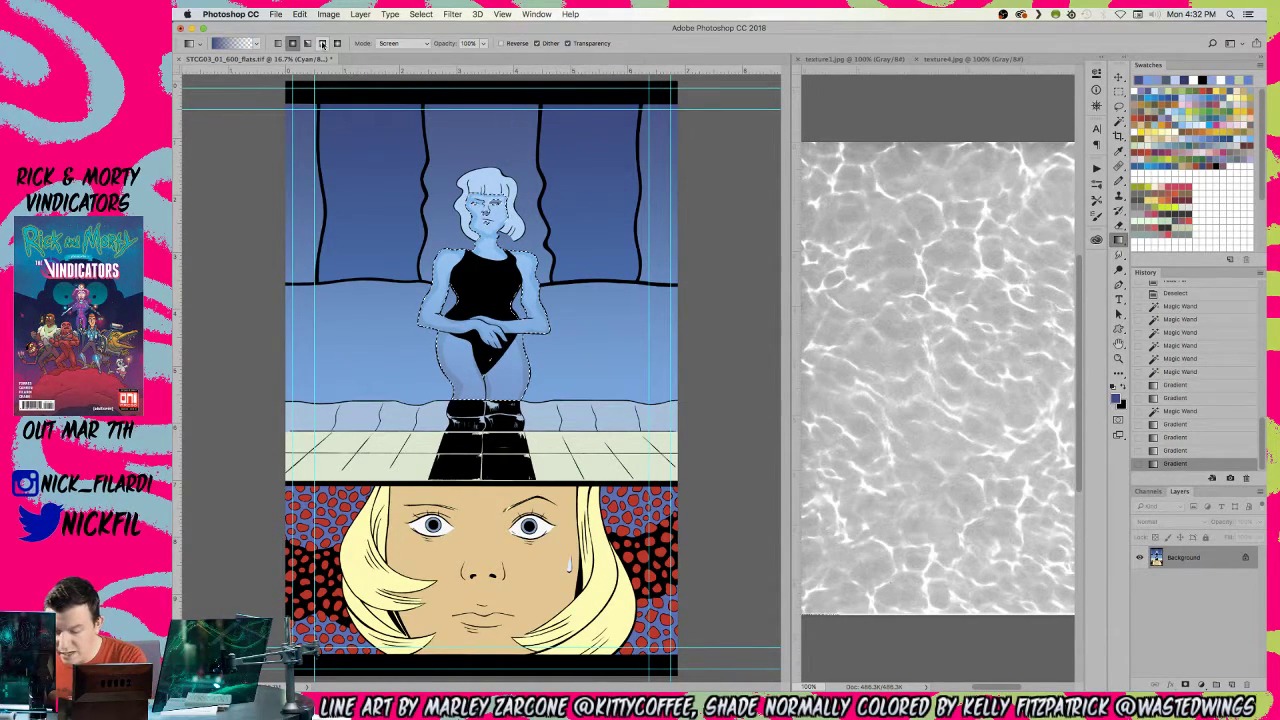
left_click(278, 43)
left_click(403, 44)
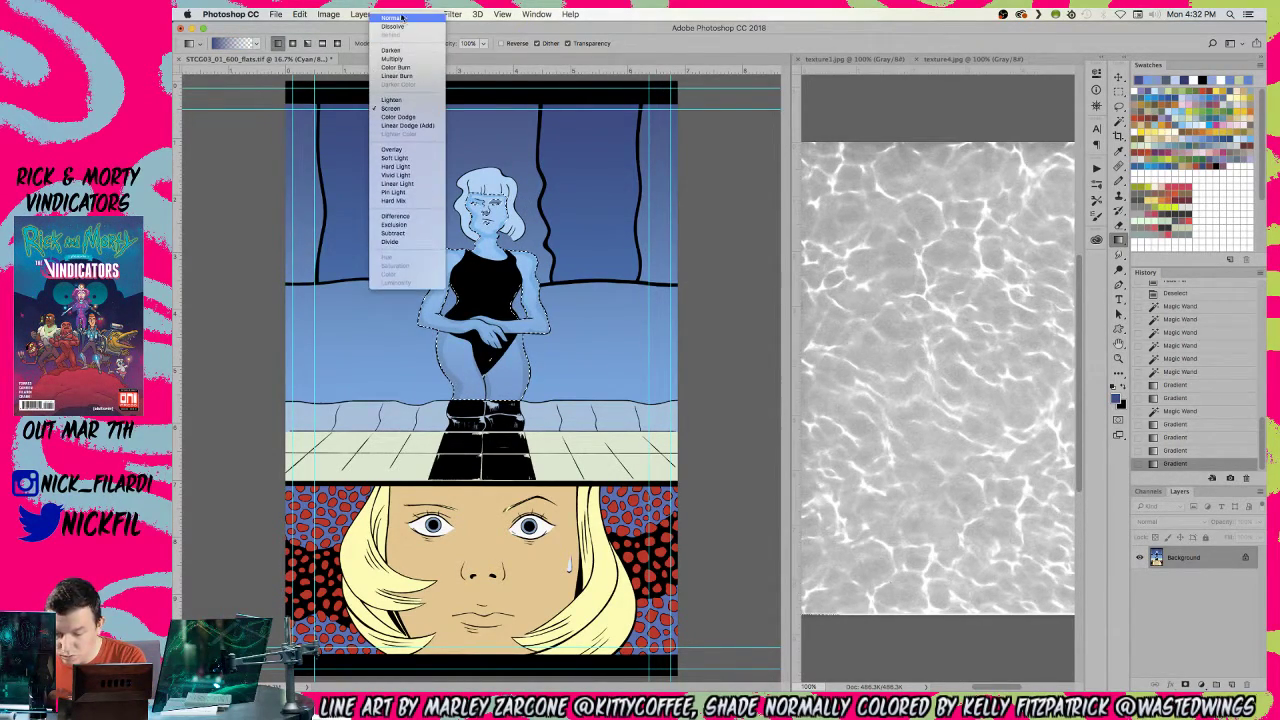
left_click(395, 19)
left_click(400, 43)
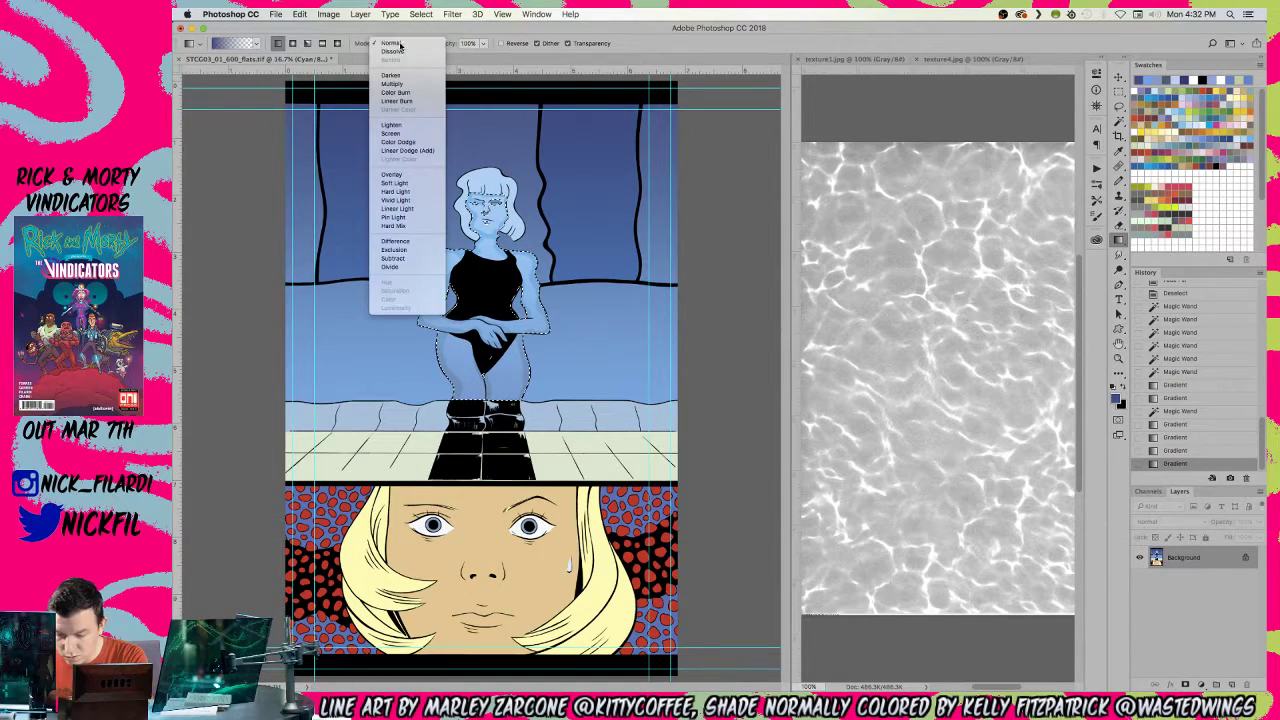
left_click(392, 48)
left_click_drag(473, 248, 471, 329)
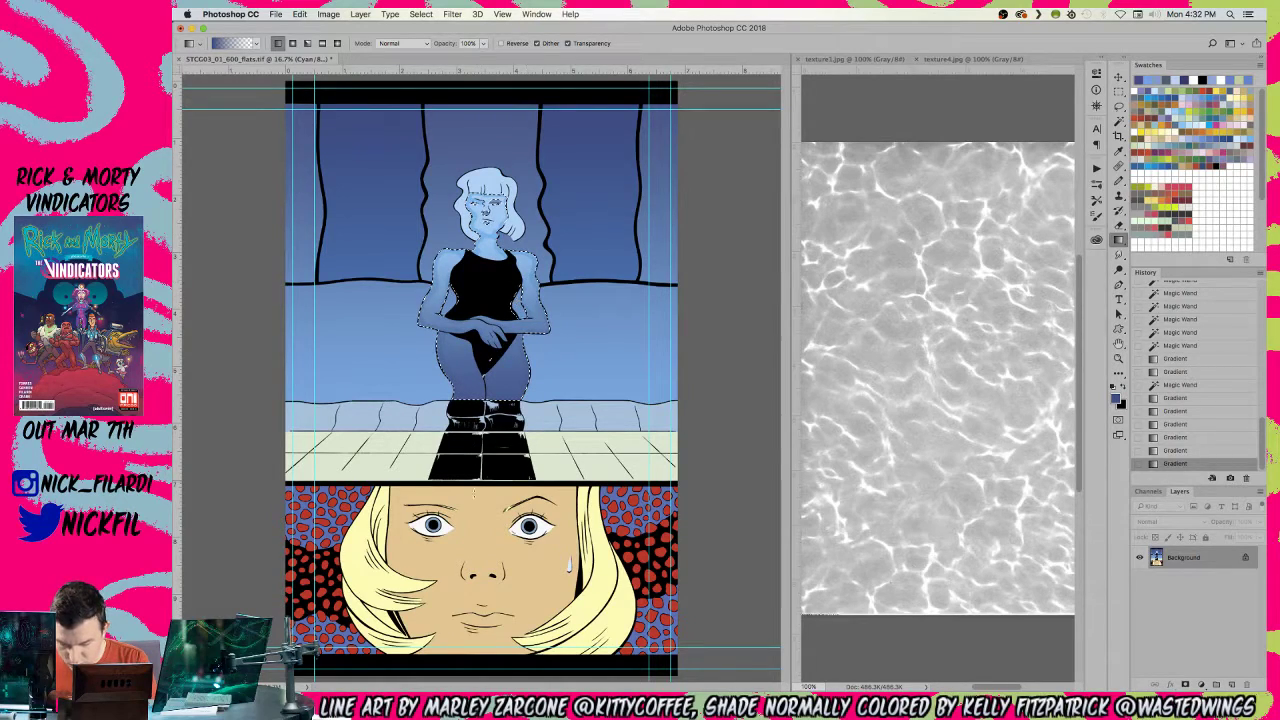
left_click_drag(480, 256, 480, 480)
key("super+d")
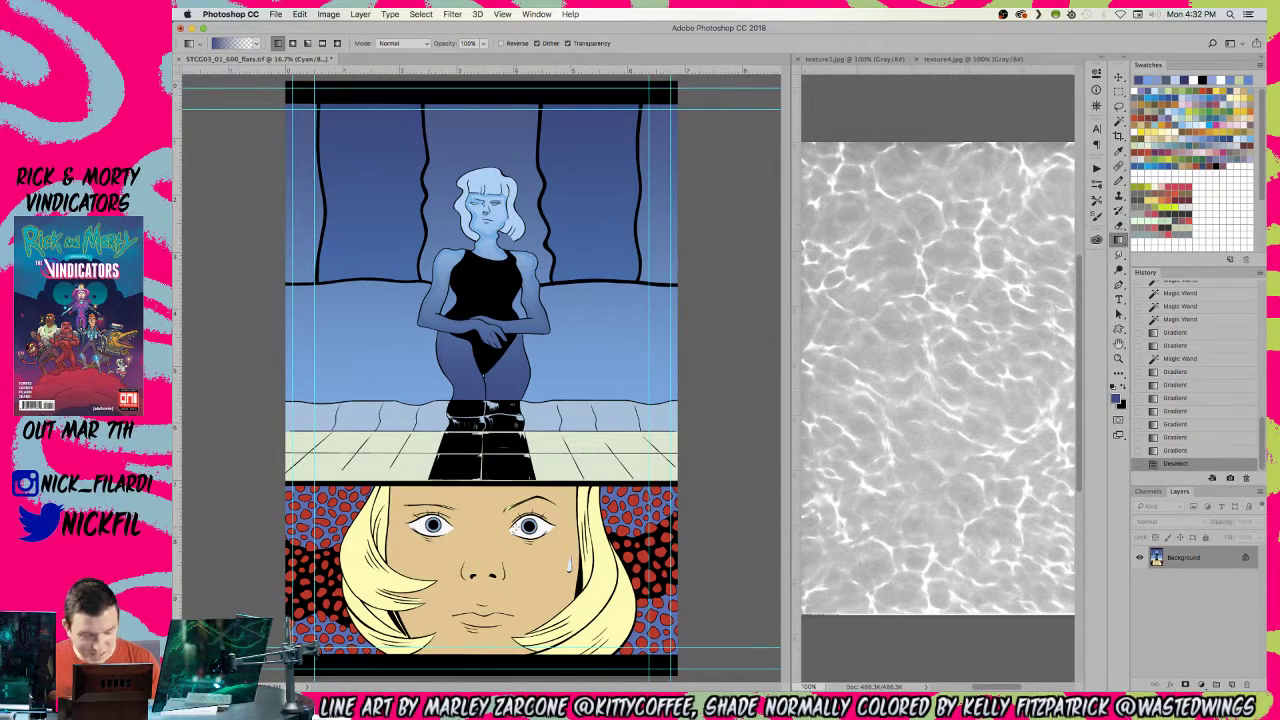
- Paint over the white highlights on the upper part of the woman's boots in dark blue with the Pencil
left_click(1119, 343)
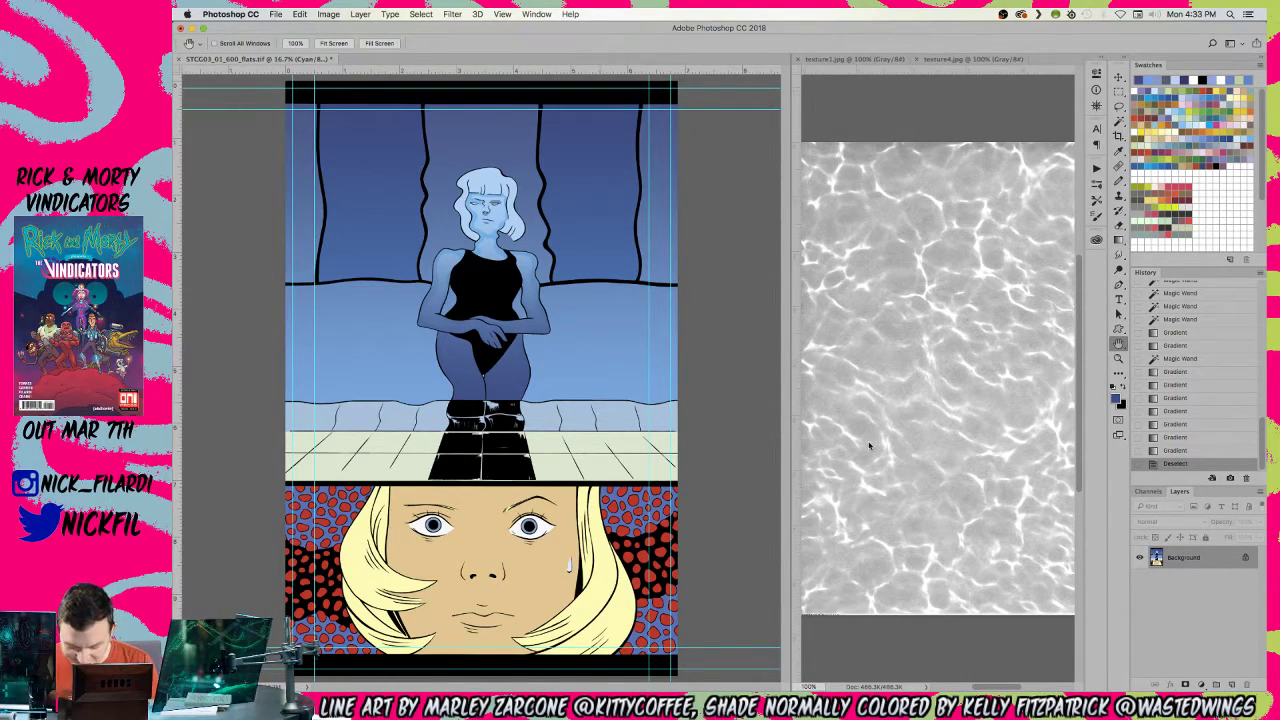
left_click(1119, 182)
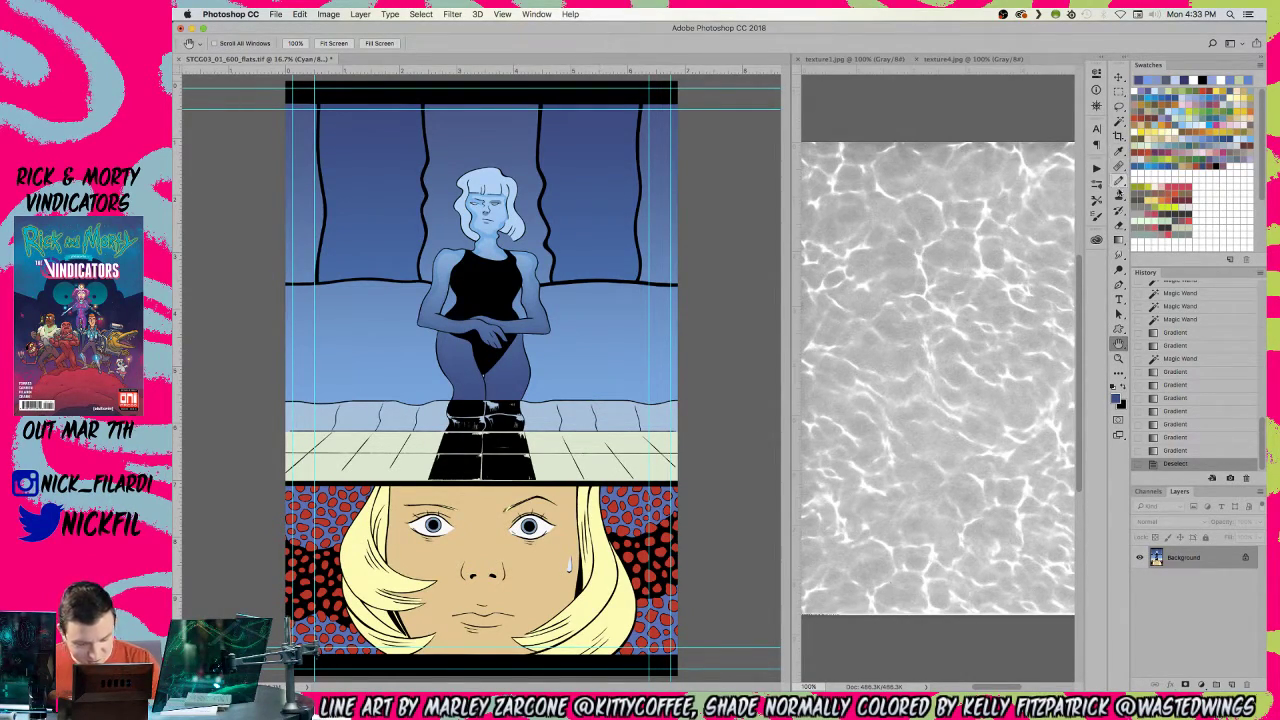
left_click(468, 386)
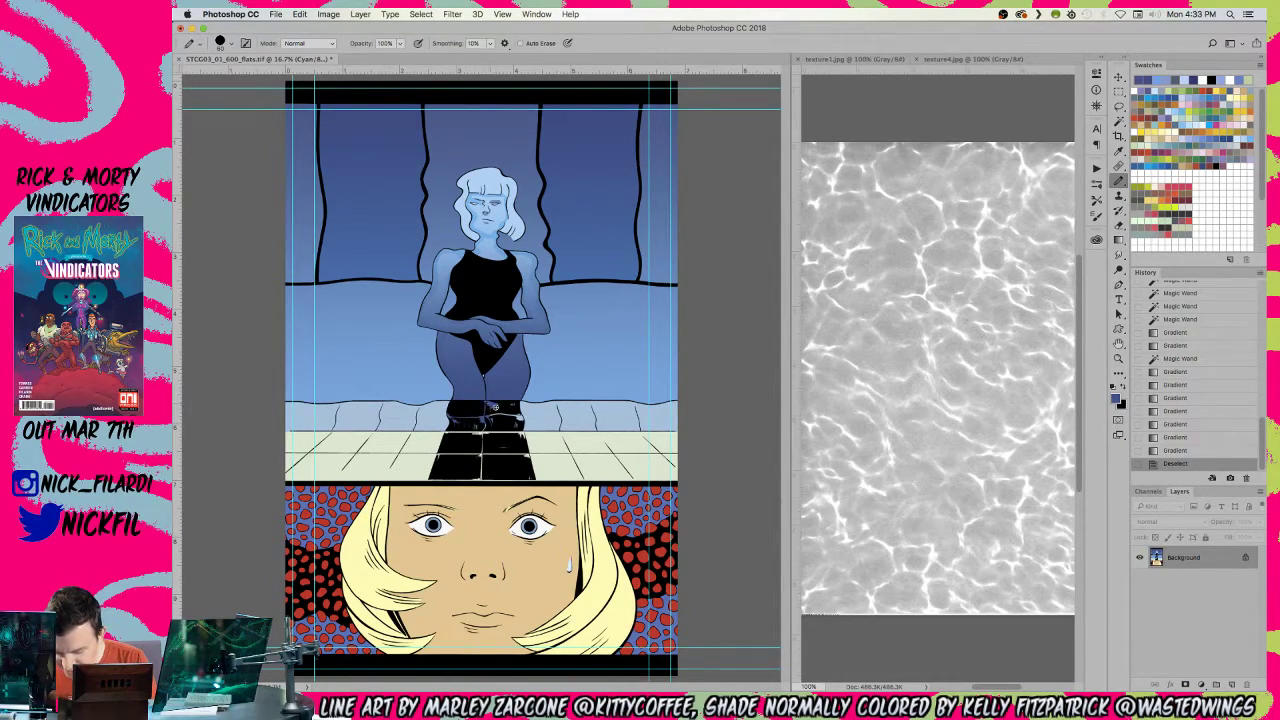
left_click_drag(517, 424, 510, 404)
left_click(480, 421)
left_click_drag(455, 420, 478, 398)
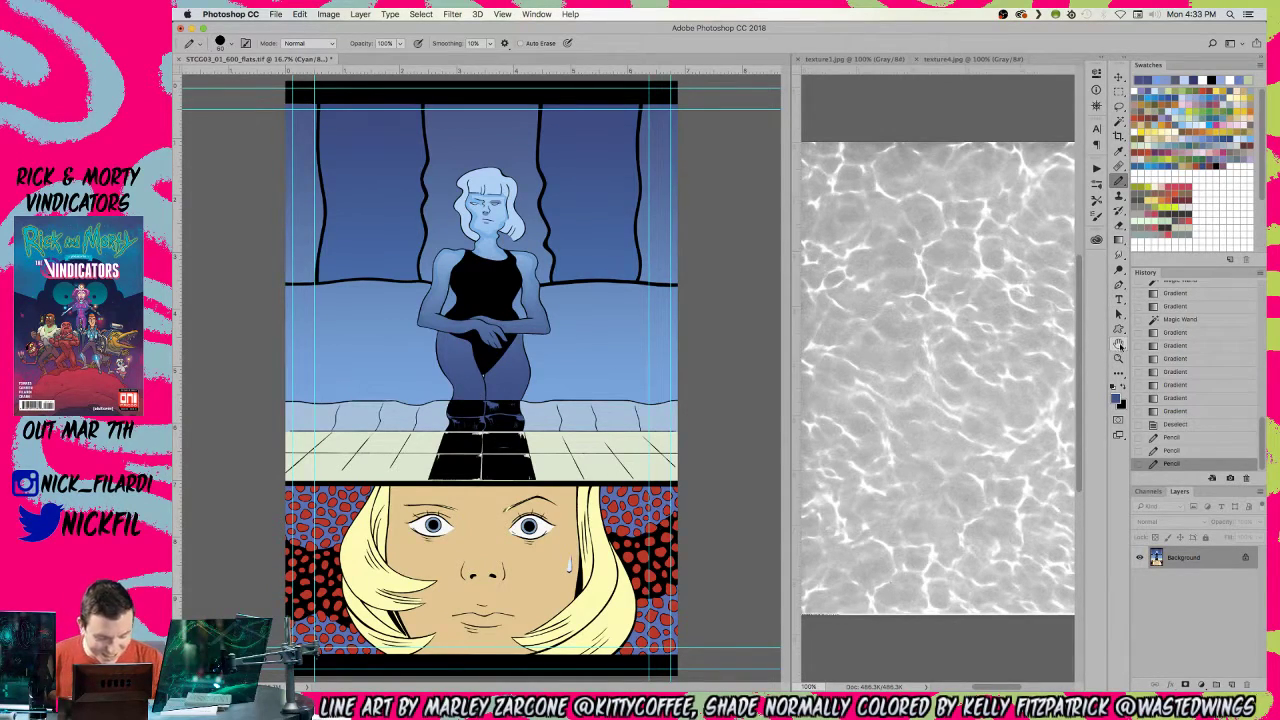
key("space")
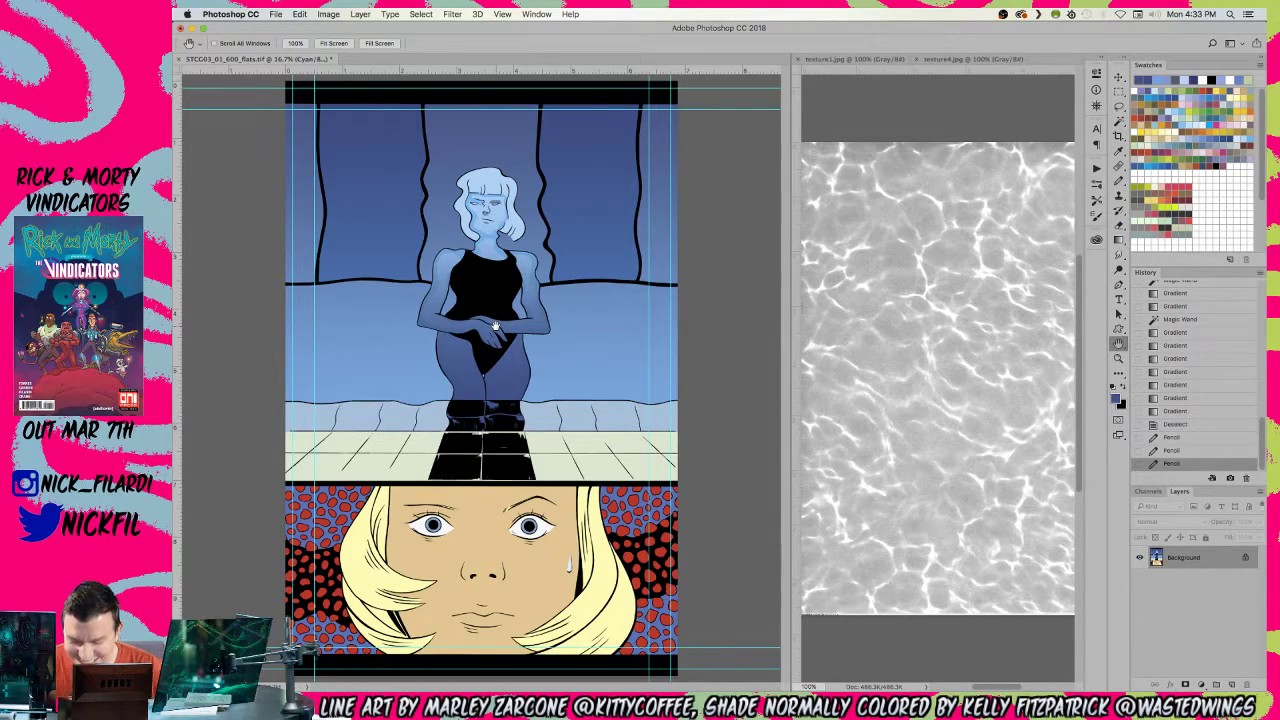
key("z")
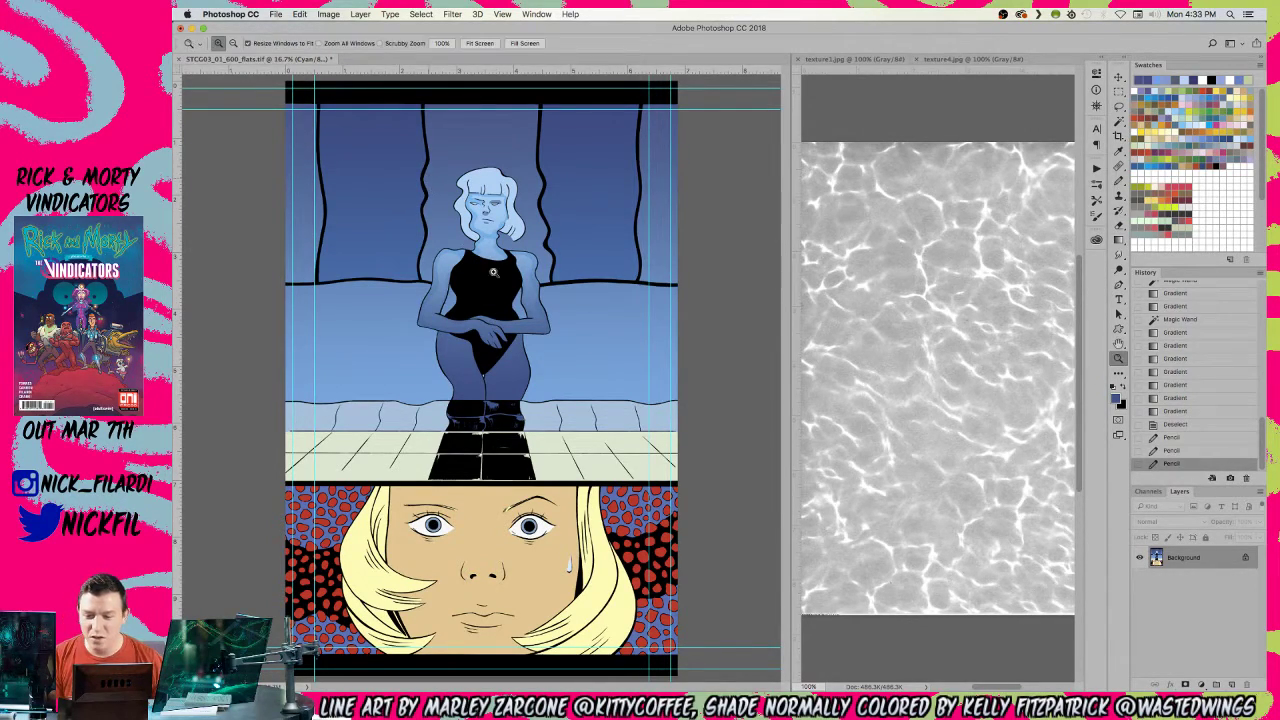
left_click(504, 276)
left_click_drag(504, 273, 554, 306)
left_click(591, 291, "alt")
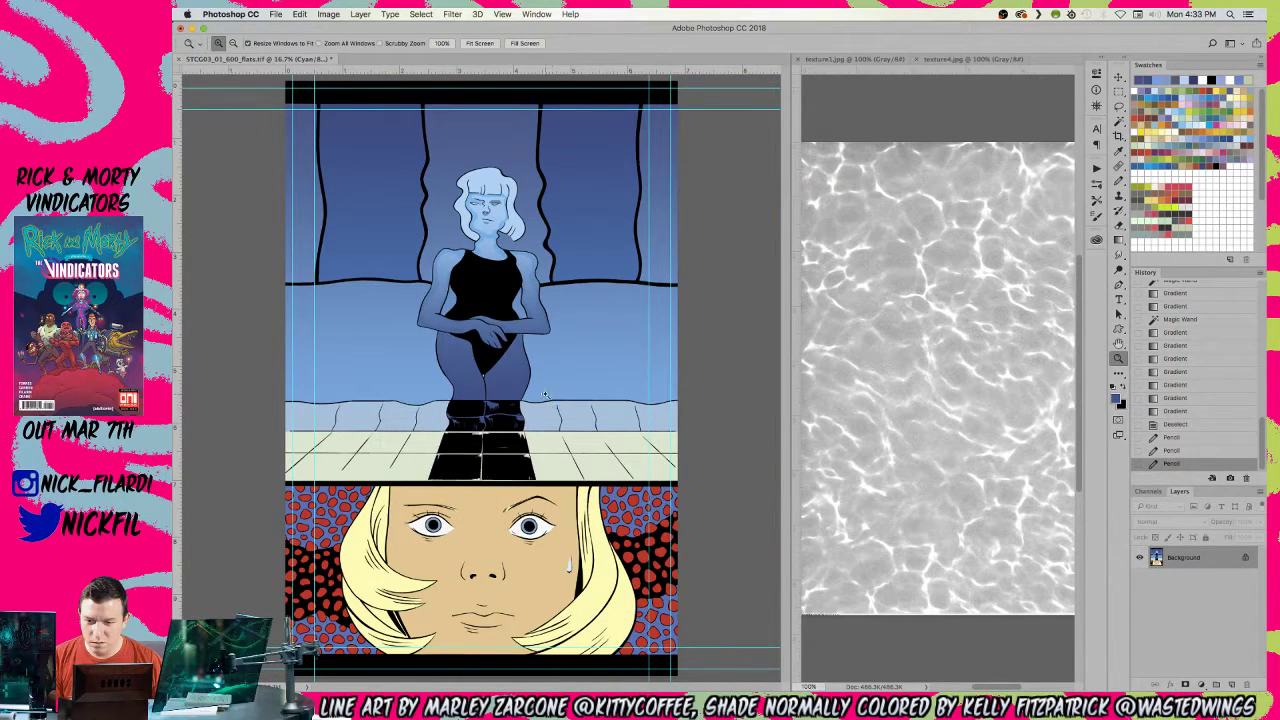
- Select the upper panel down to the top edge of the tiled floor with the Rectangular Marquee
key("m")
left_click_drag(245, 101, 800, 430)
left_click_drag(723, 178, 266, 105)
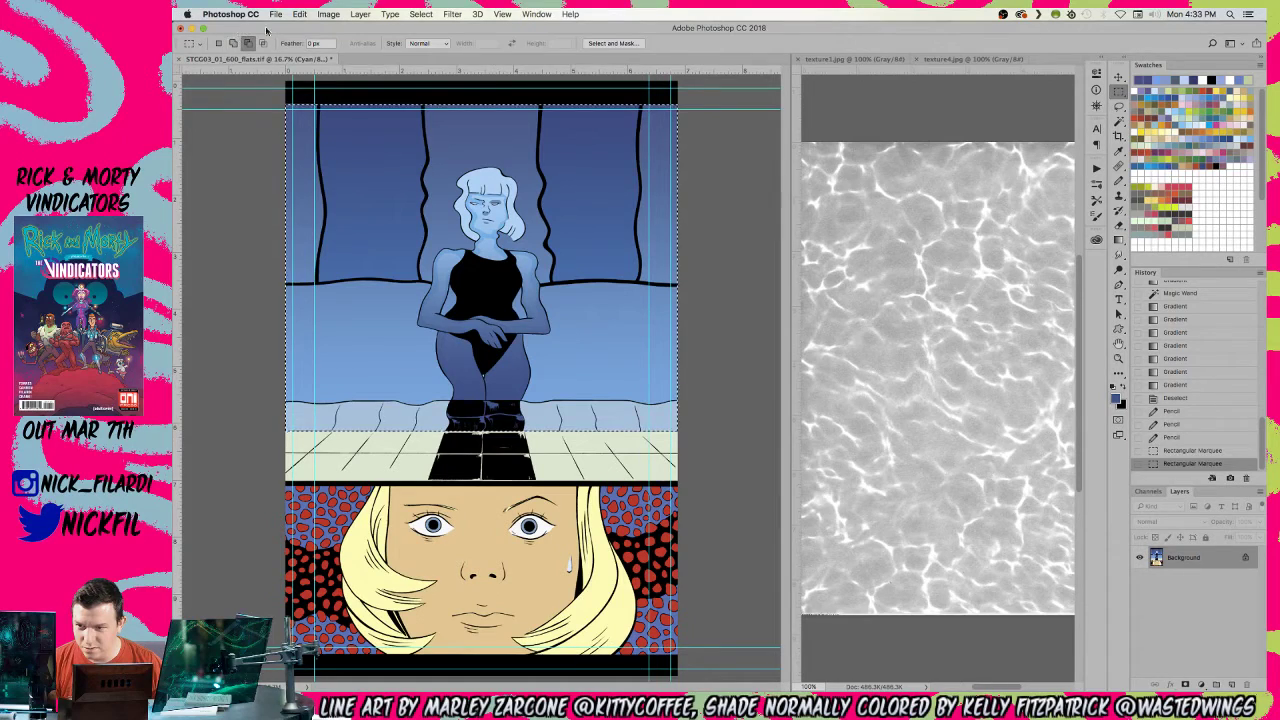
left_click(328, 15)
left_click(330, 17)
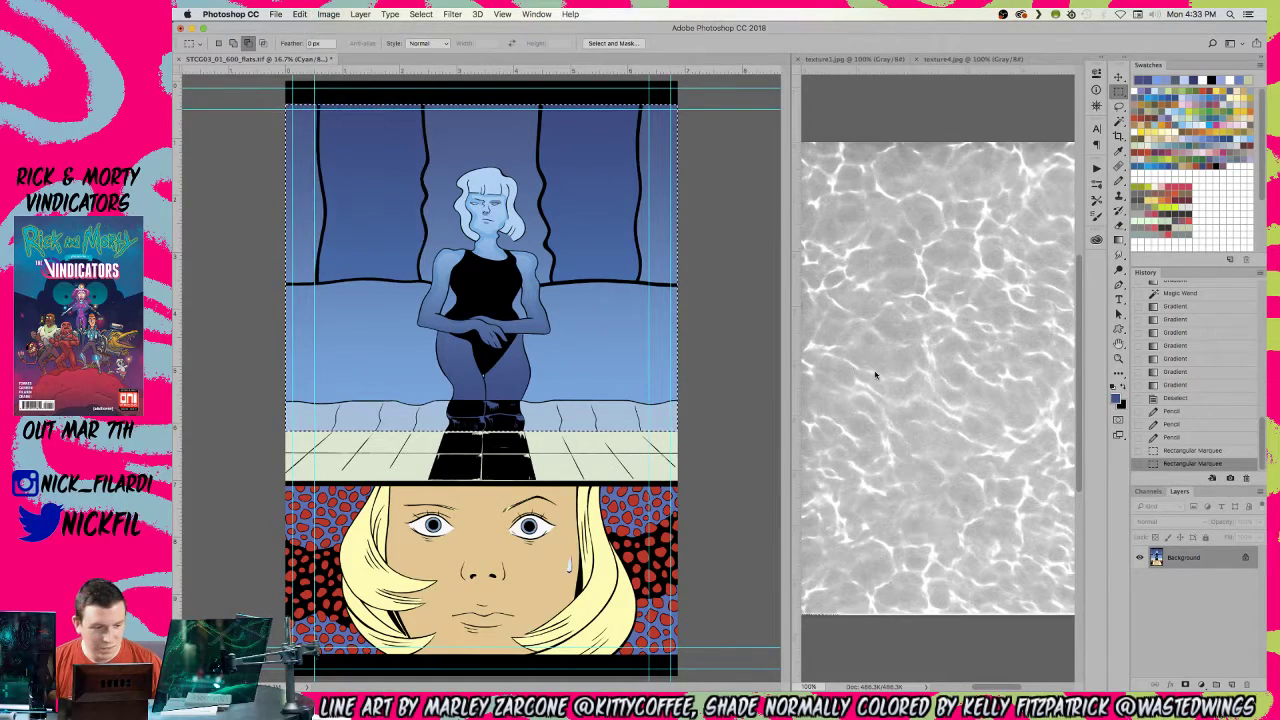
- Reduce the selection to the panel's black line art with the non-contiguous Magic Wand on the Black channel
left_click(1148, 491)
left_click(1168, 593)
key("w")
left_click(568, 162)
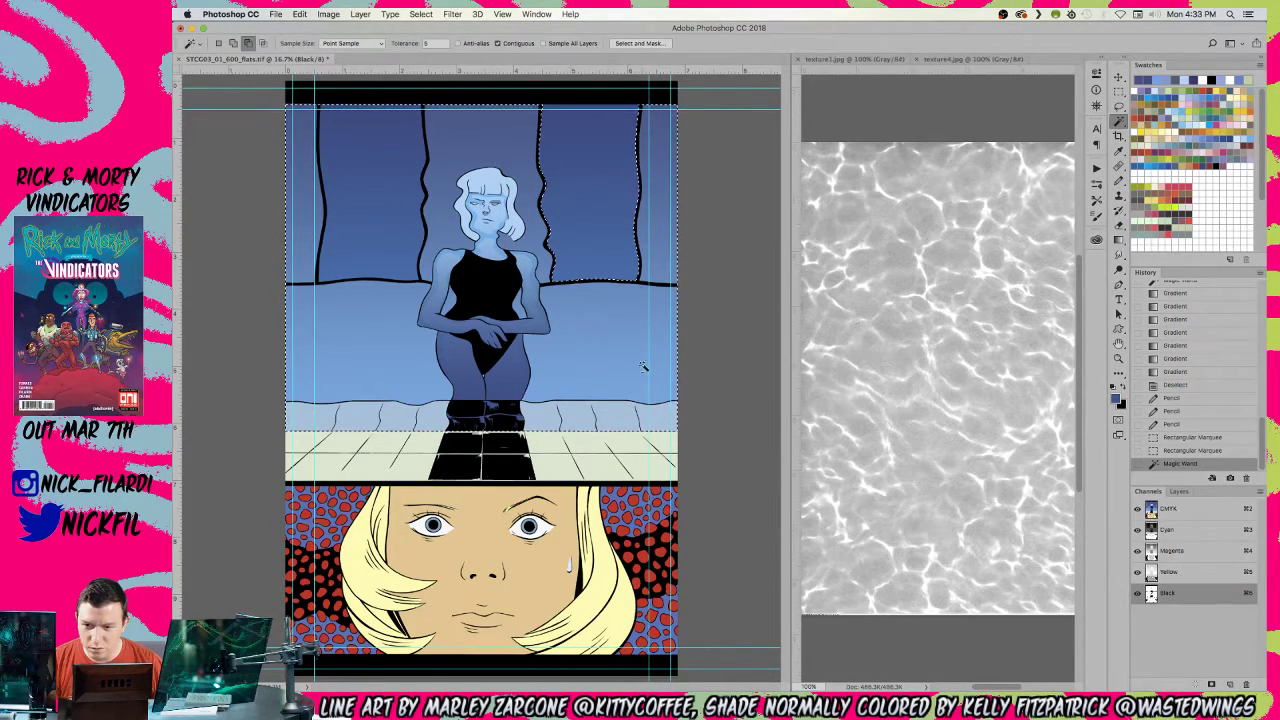
left_click(437, 134, "shift")
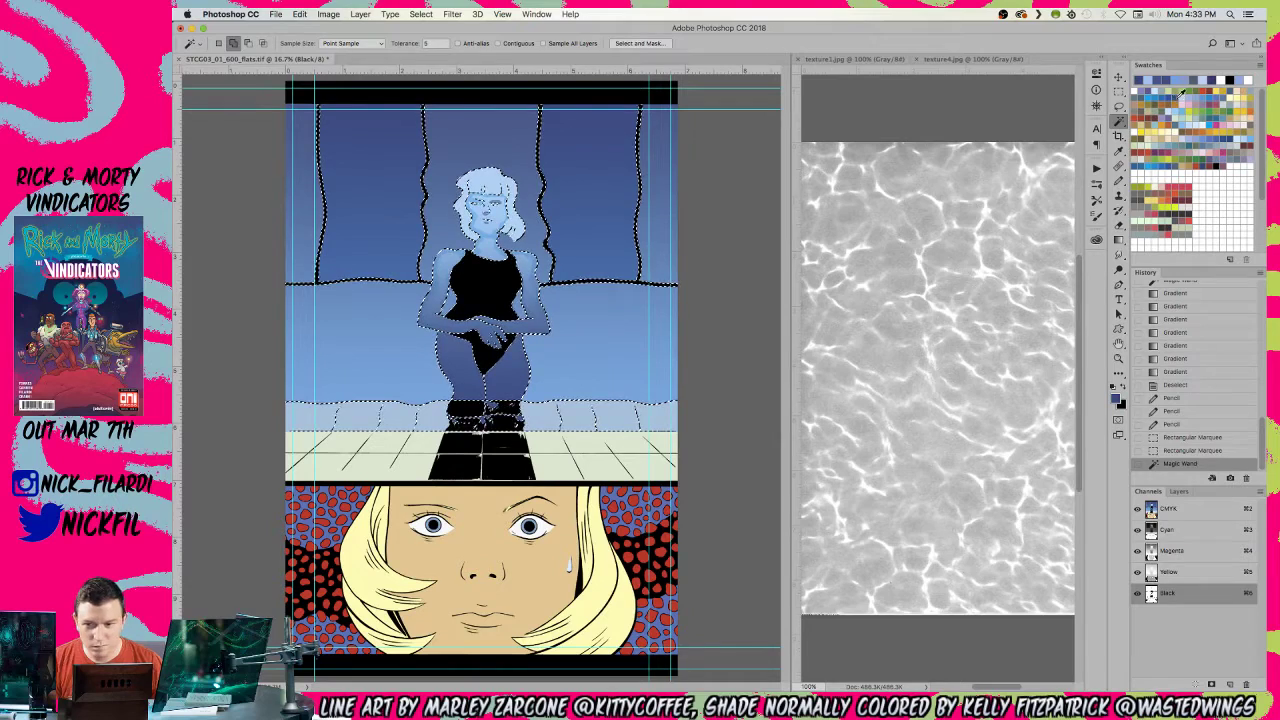
- Fill the selected line art with the dark blue foreground colour on the Black channel and again on the CMYK composite
key("alt+BackSpace")
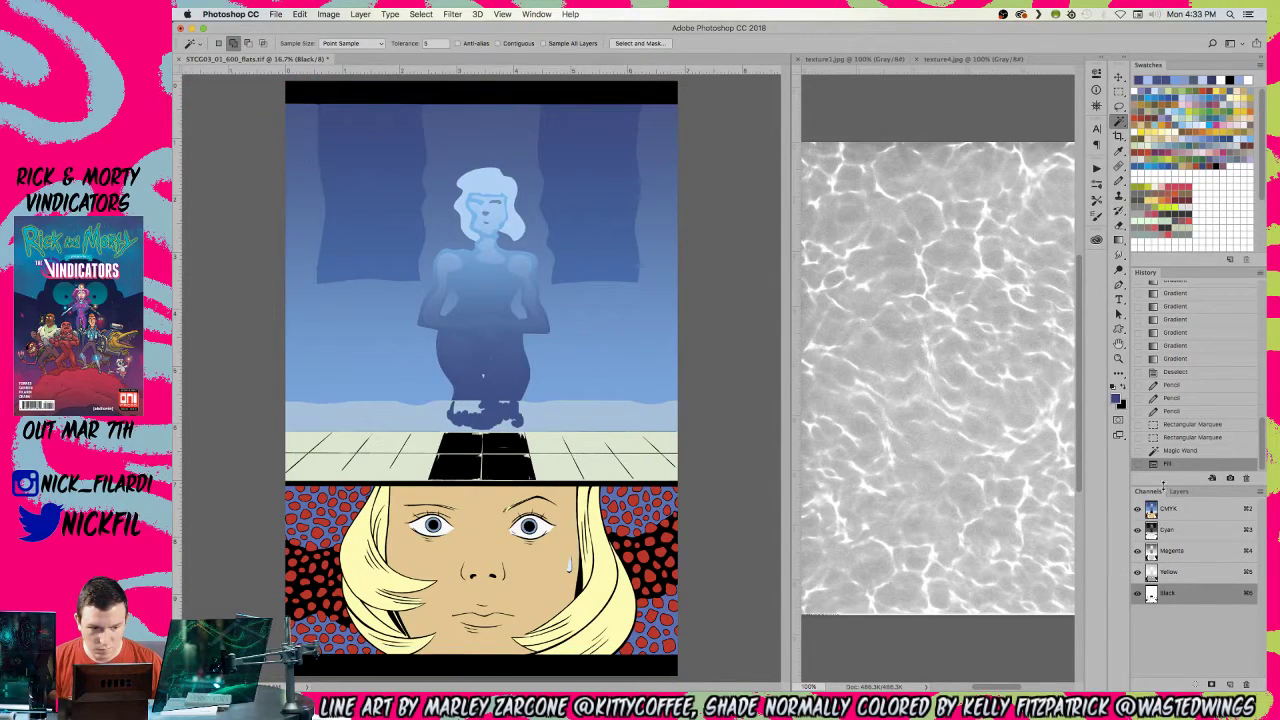
left_click(1177, 512)
key("alt+BackSpace")
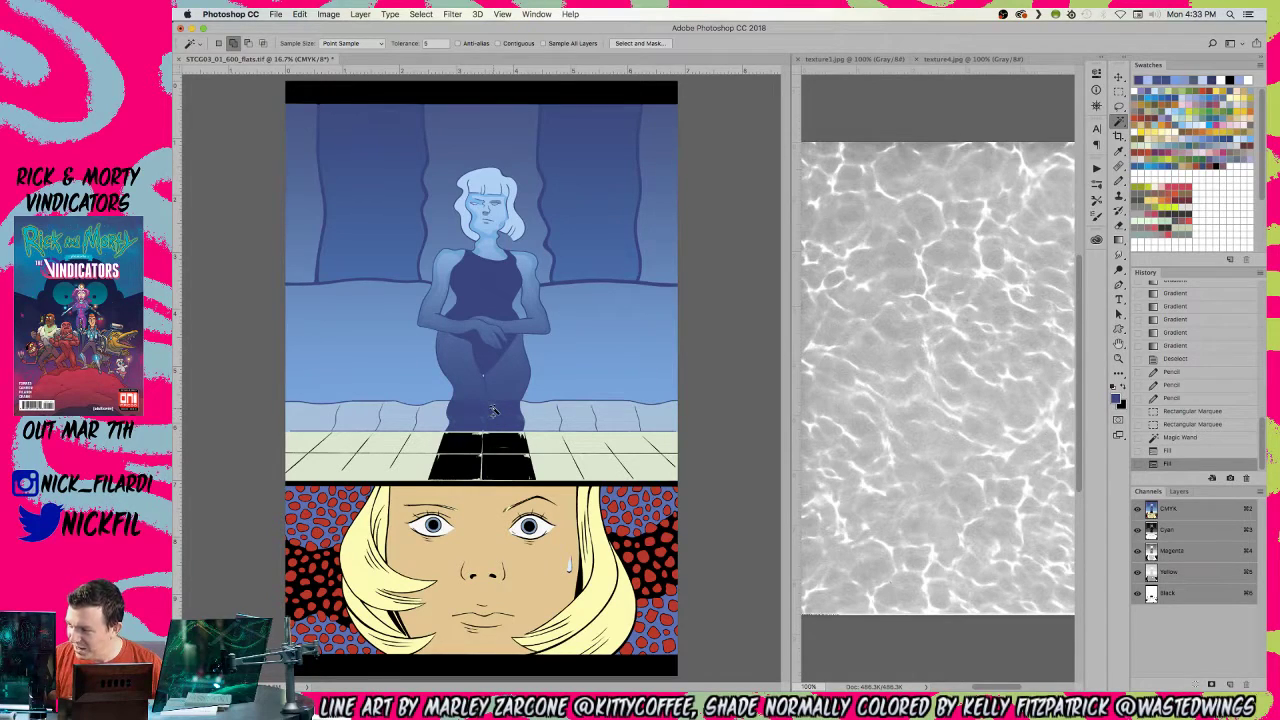
- Deselect the line art and lasso a wavy strip along the full width where the pale blue wall meets the tiled floor
key("z")
left_click(446, 340)
left_click_drag(366, 486, 368, 284)
scroll(441, 315, "right", 5)
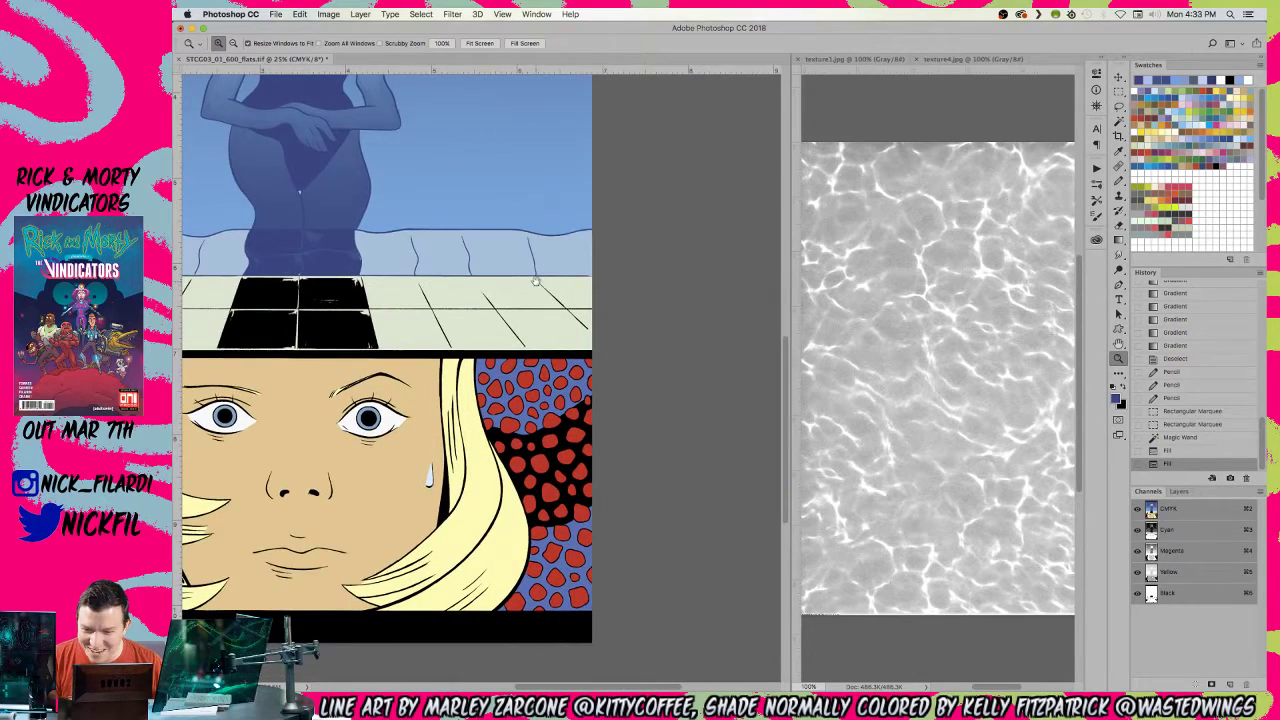
left_click(480, 247)
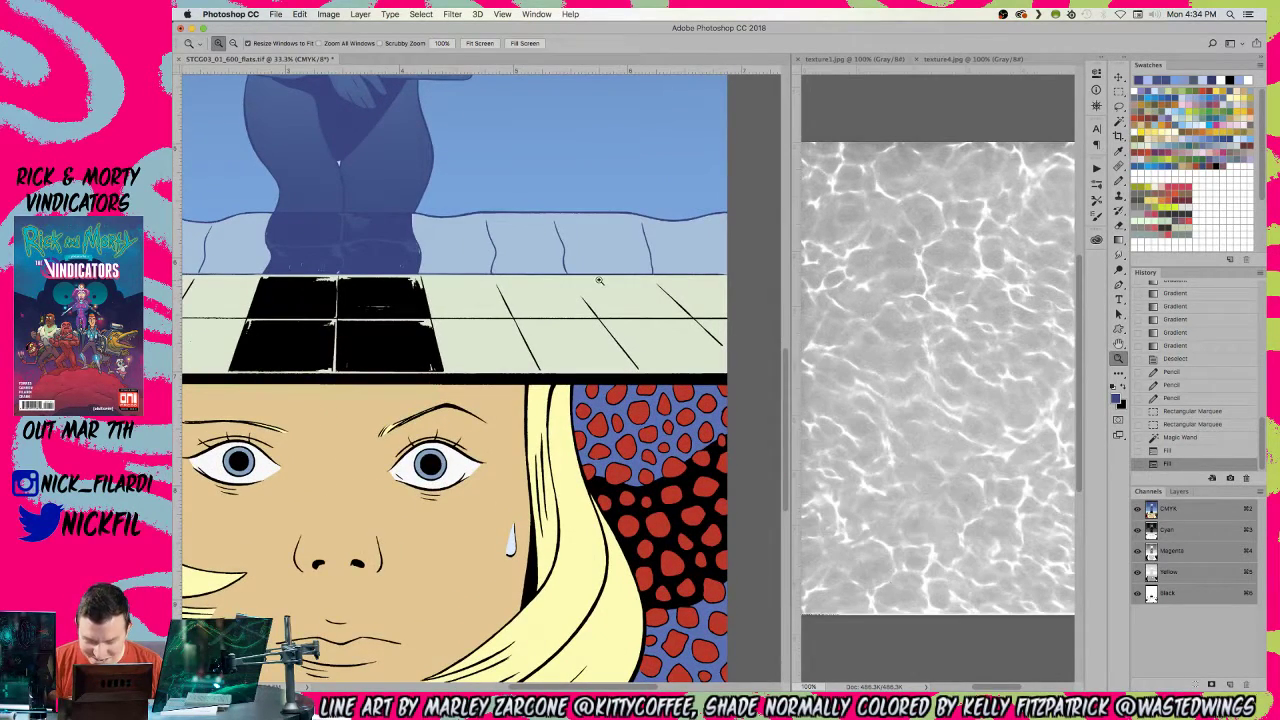
key("l")
key("ctrl+d")
mouse_move(614, 265)
left_mouse_down()
mouse_move(567, 275)
mouse_move(430, 262)
mouse_move(421, 281)
mouse_move(223, 276)
mouse_move(384, 245)
mouse_move(291, 262)
mouse_move(436, 257)
mouse_move(480, 294)
mouse_move(553, 280)
left_mouse_up()
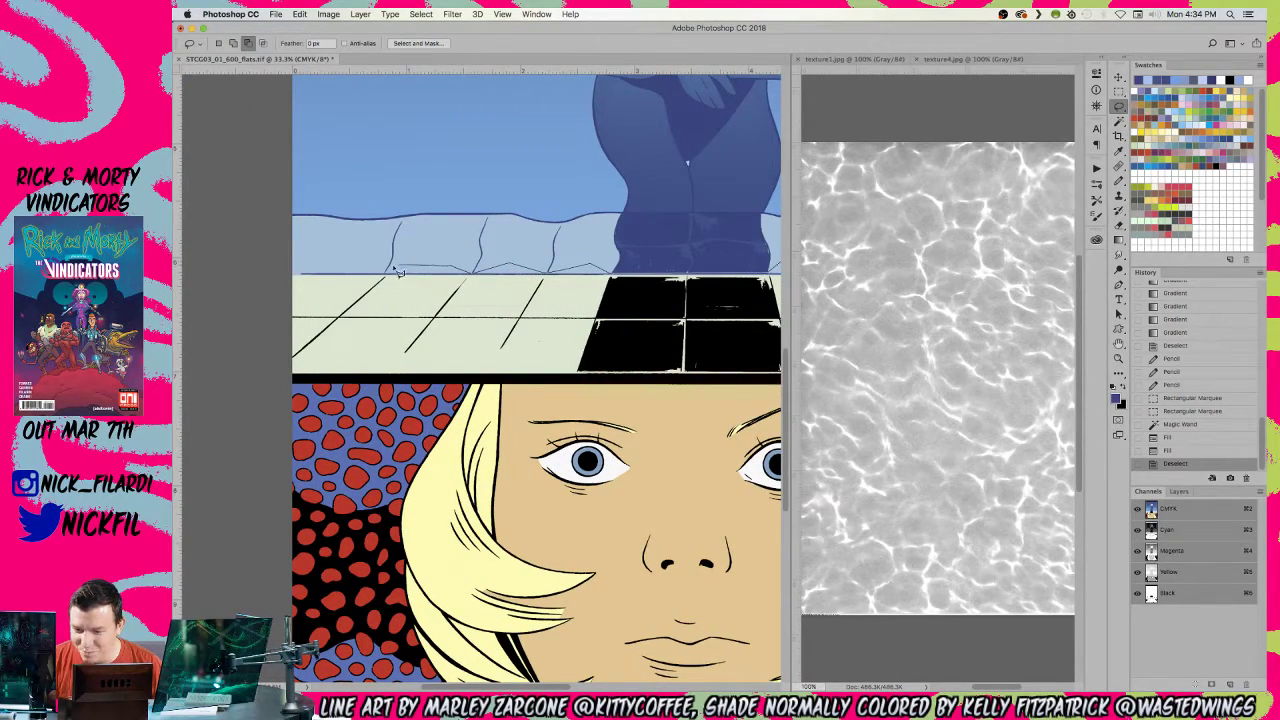
mouse_move(390, 280)
left_mouse_down()
mouse_move(243, 262)
mouse_move(250, 287)
mouse_move(398, 267)
mouse_move(390, 277)
mouse_move(830, 266)
mouse_move(660, 276)
mouse_move(705, 270)
left_mouse_up()
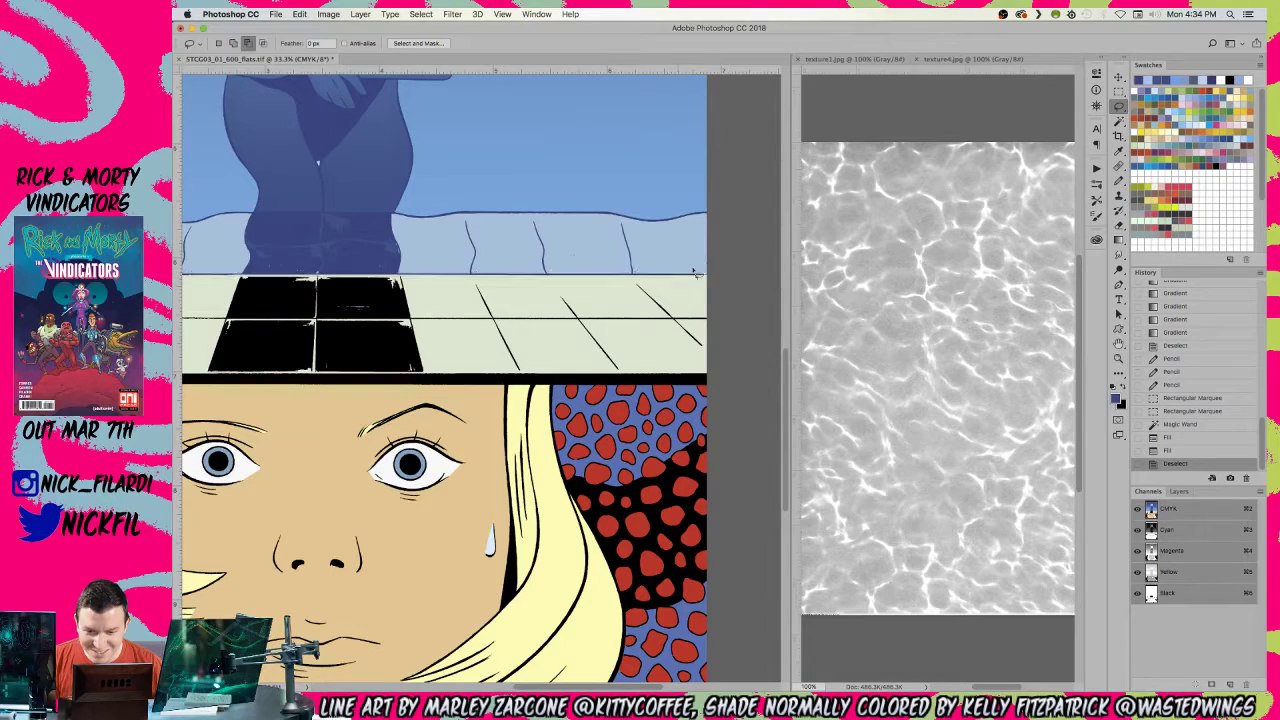
key("w")
left_click(1140, 591)
left_click(566, 255, "alt")
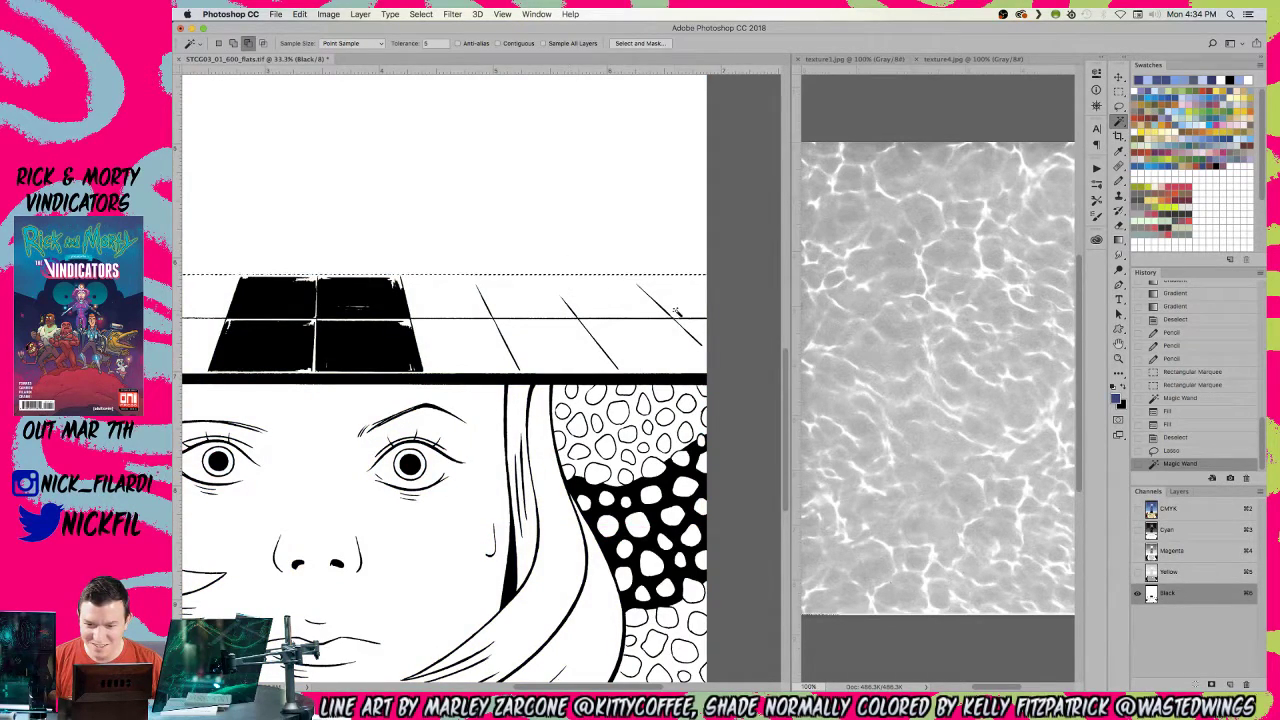
left_click(1189, 511)
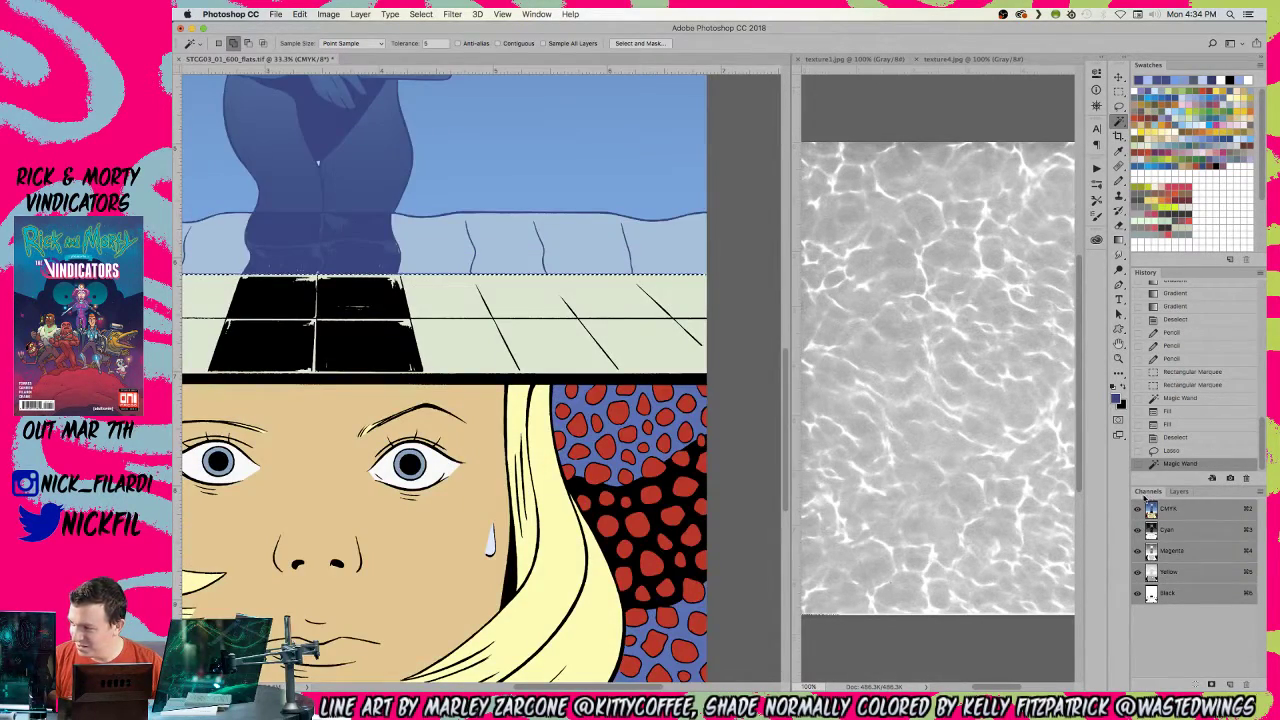
left_click(1175, 453)
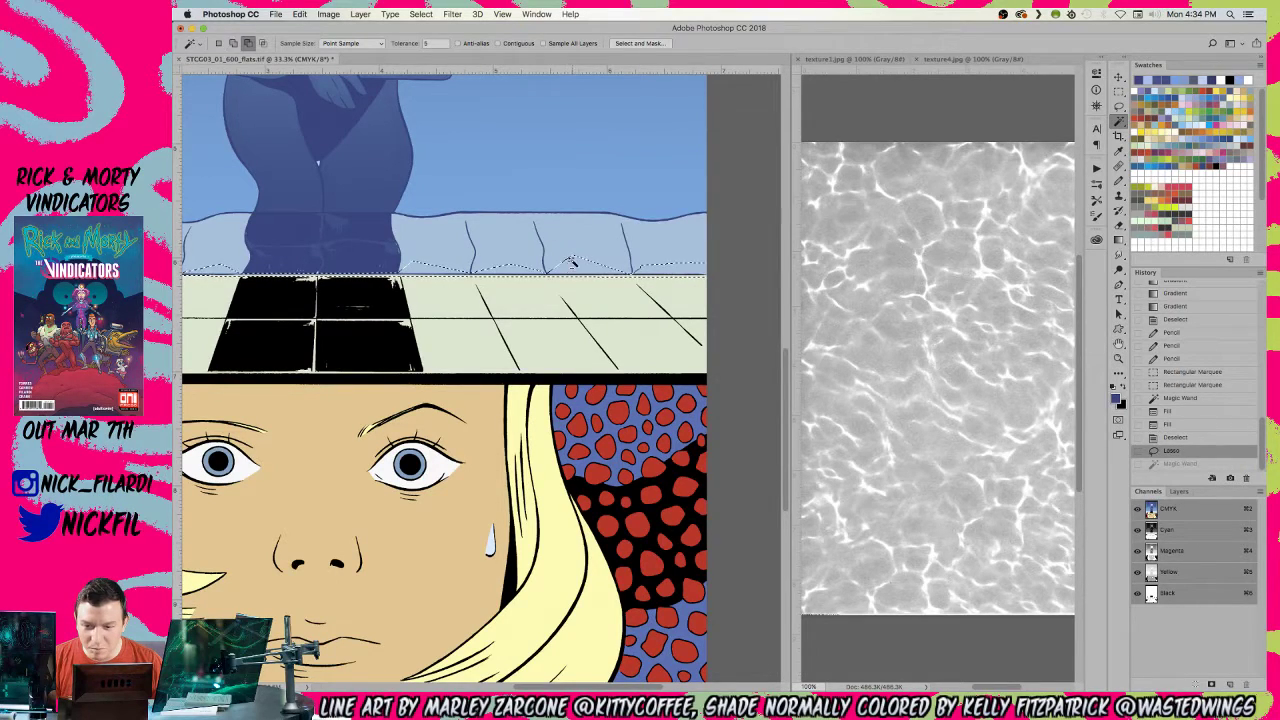
- Subtract the wall and floor tile colours from the lassoed strip with the Magic Wand to isolate the dividing line
left_click(571, 260, "alt")
left_click(580, 286, "alt")
left_click_drag(299, 265, 619, 274)
key("z")
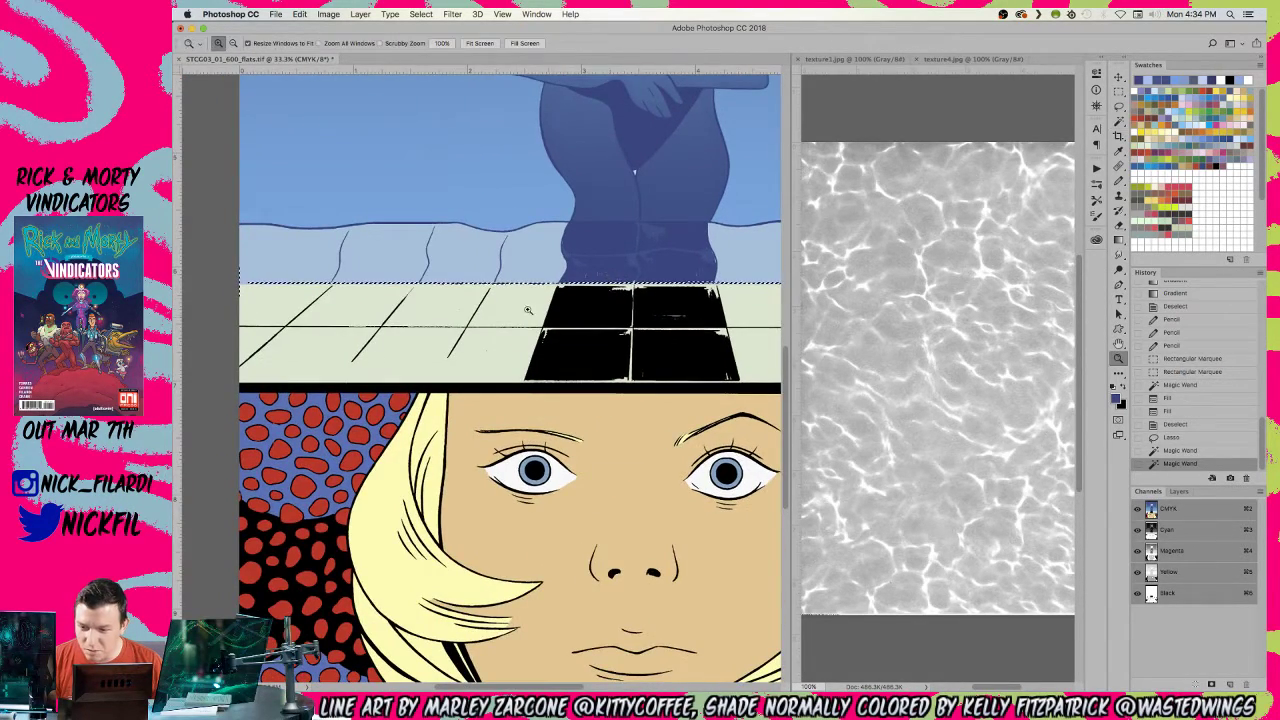
left_click(515, 255, "alt")
left_click(515, 255, "alt")
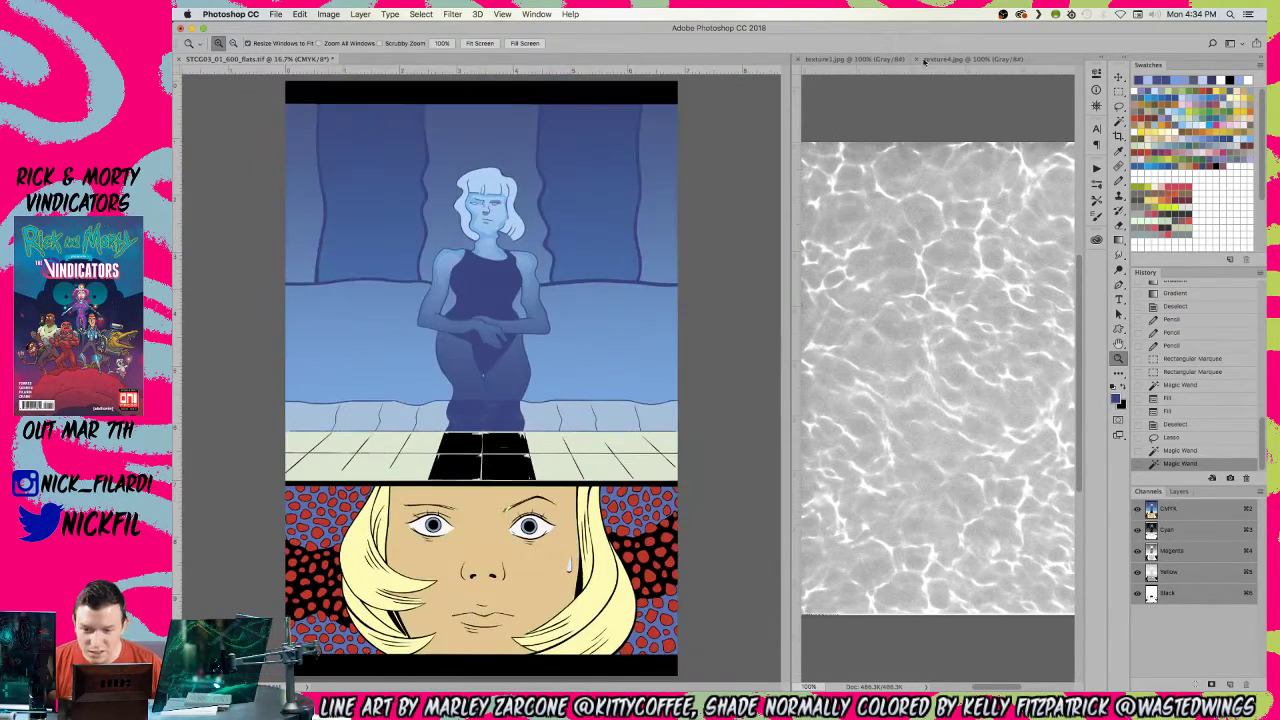
- Fill the selected line along the floor's upper edge with white and deselect
left_click(1136, 88)
key("alt+BackSpace")
left_click(500, 383)
left_click_drag(520, 383, 538, 275)
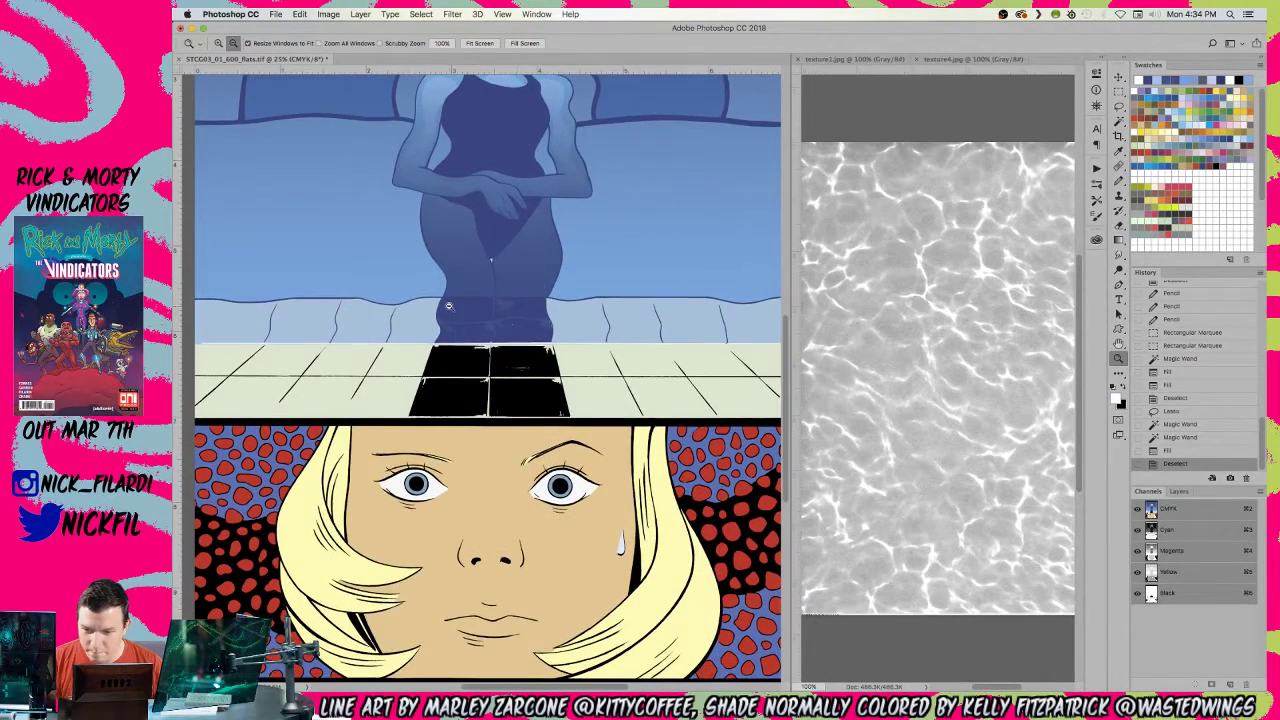
left_click(538, 290, "alt")
- Select the tiled floor with the Magic Wand on the Cyan, Magenta and Yellow channels, keeping the Black channel visible
key("w")
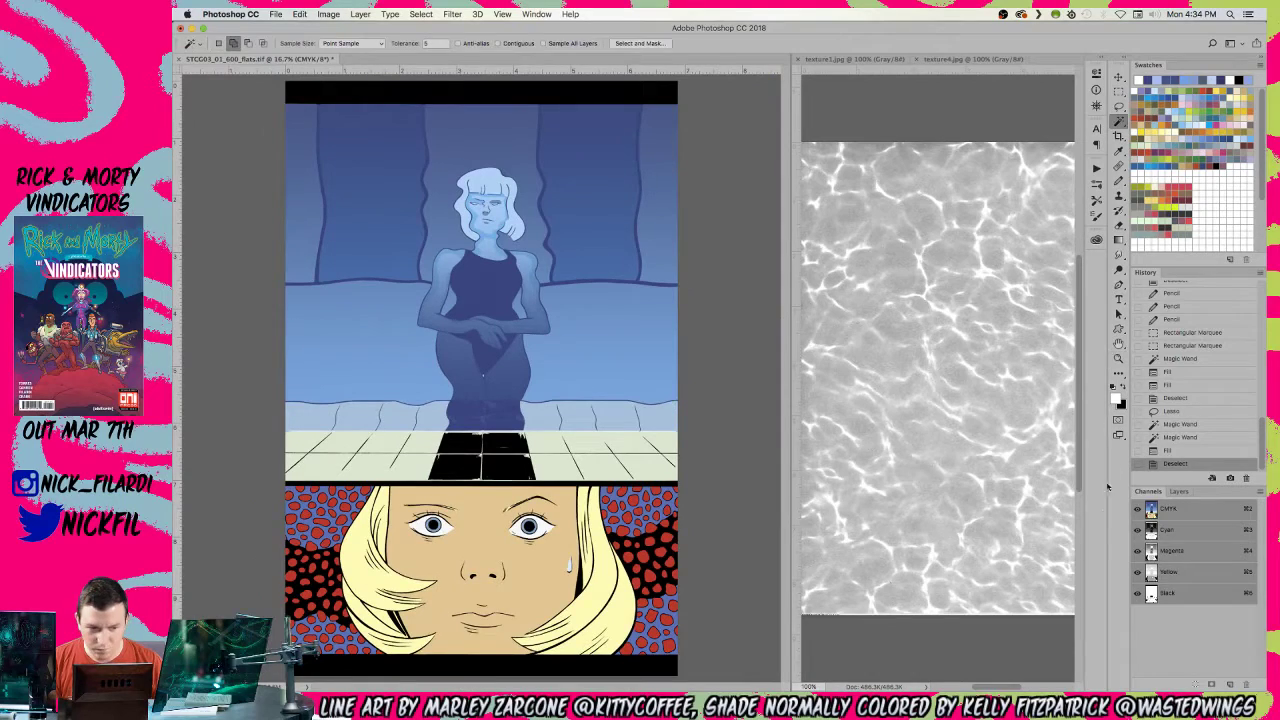
left_click(1164, 598, "shift")
left_click(1137, 593)
left_click(598, 454)
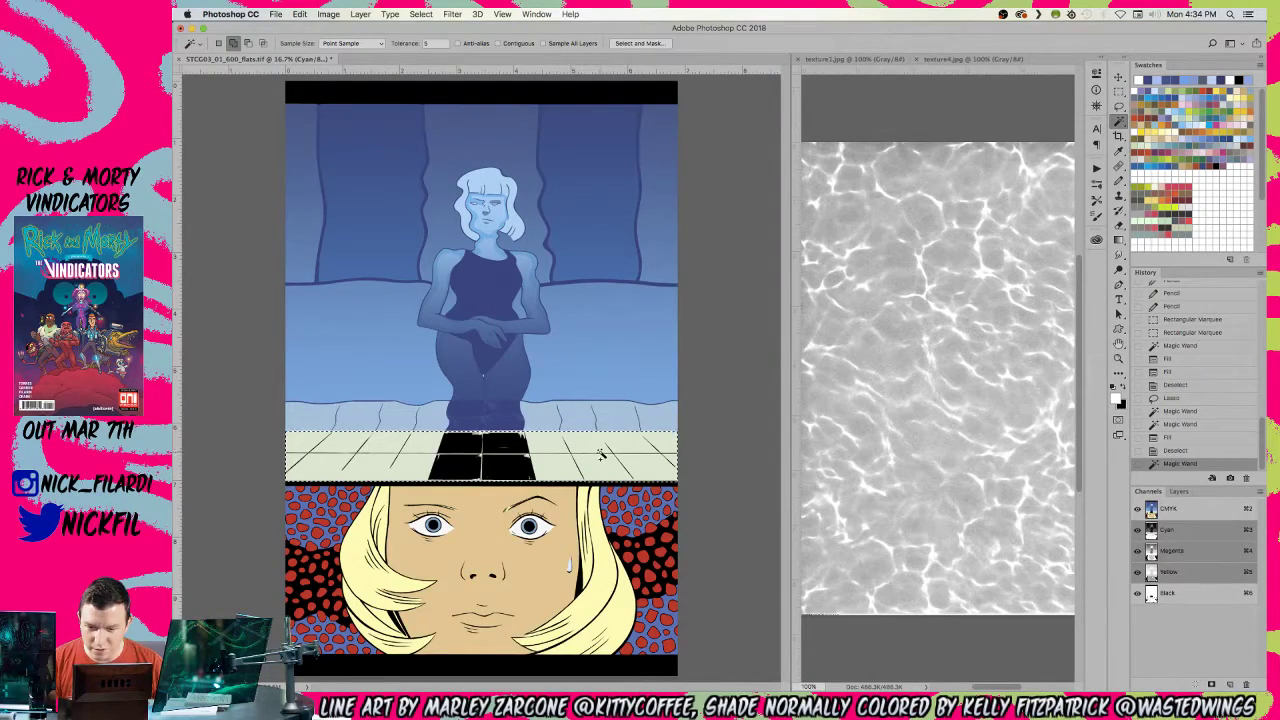
- Tint the selected floor tiles with a faded bright blue fill followed by a faded white fill
left_click(1153, 90)
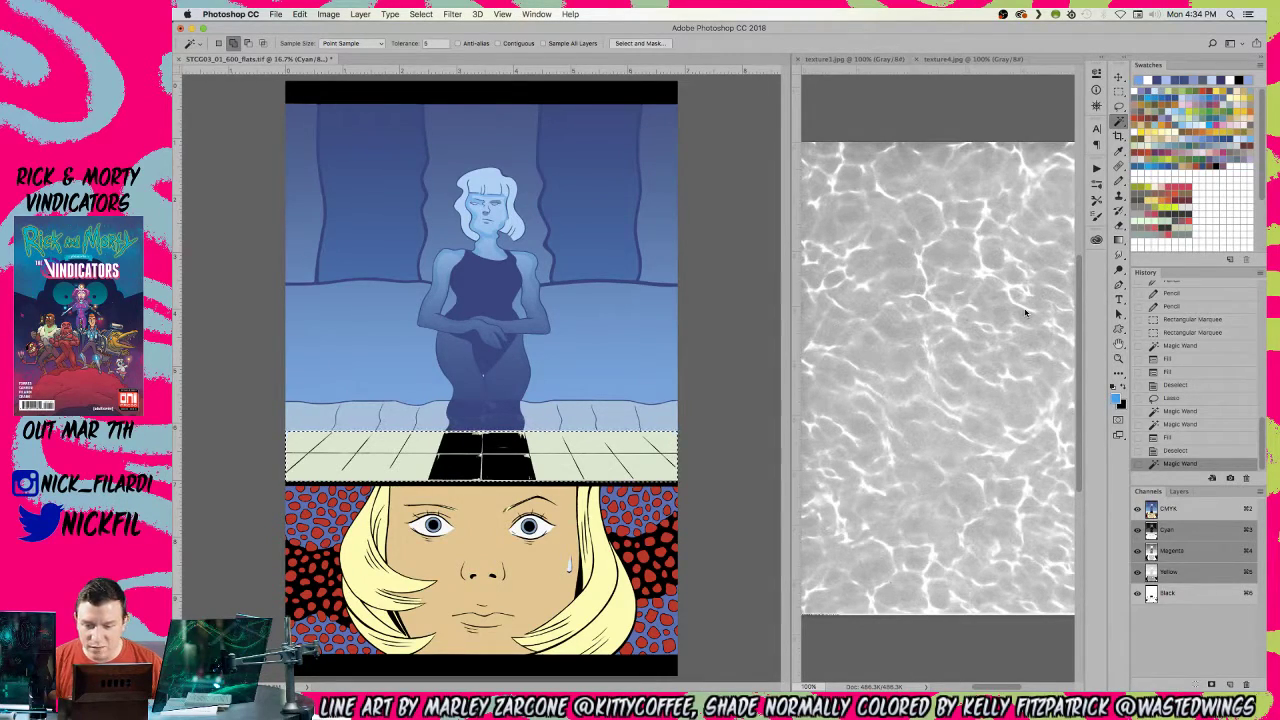
key("alt+BackSpace")
key("alt+BackSpace")
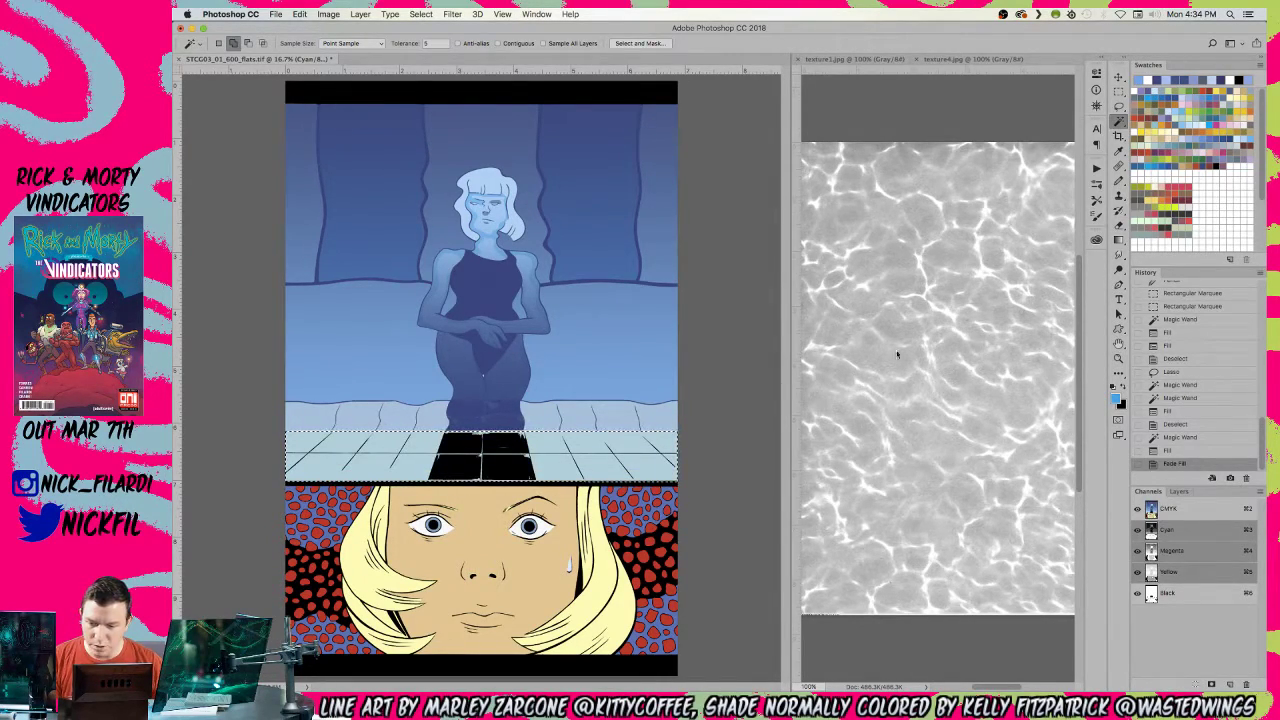
key("d")
key("x")
key("alt+BackSpace")
key("super+d")
key("z")
key("ctrl+z")
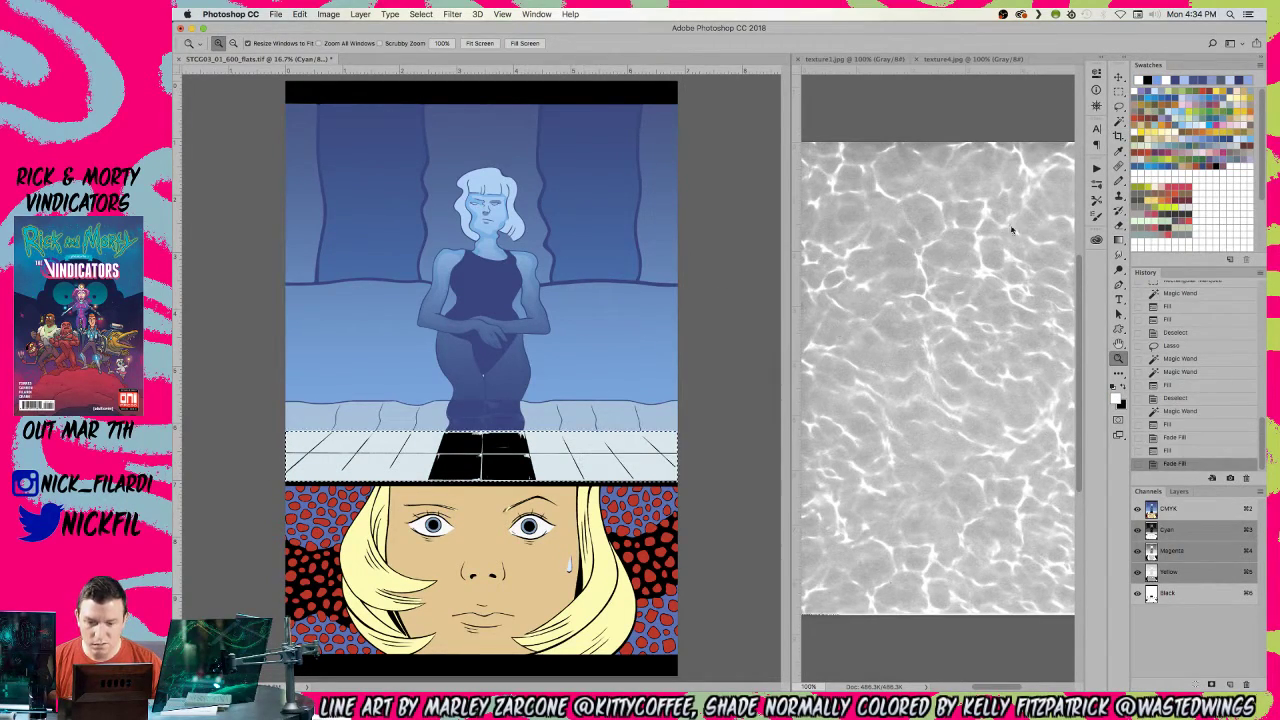
- Tint the selected floor tiles with a faded red fill, keeping the selection active
left_click(1200, 89)
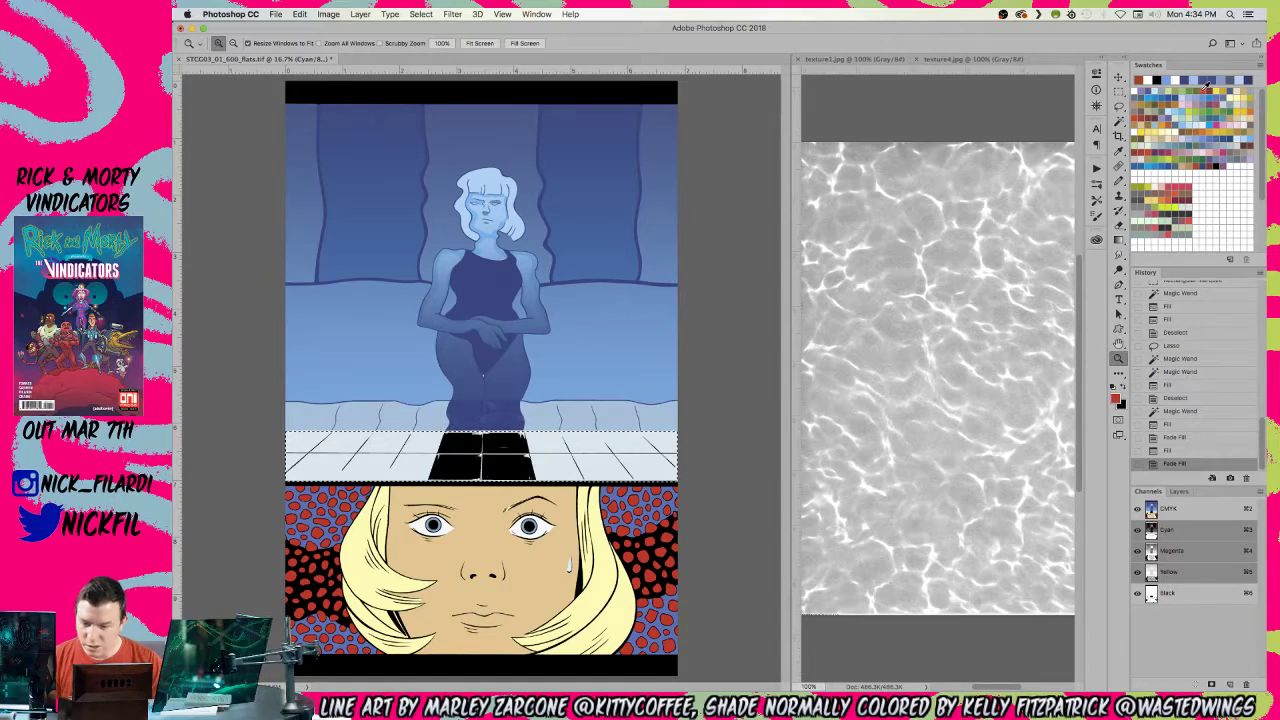
key("alt+BackSpace")
key("alt+BackSpace")
key("ctrl+d")
key("ctrl+minus")
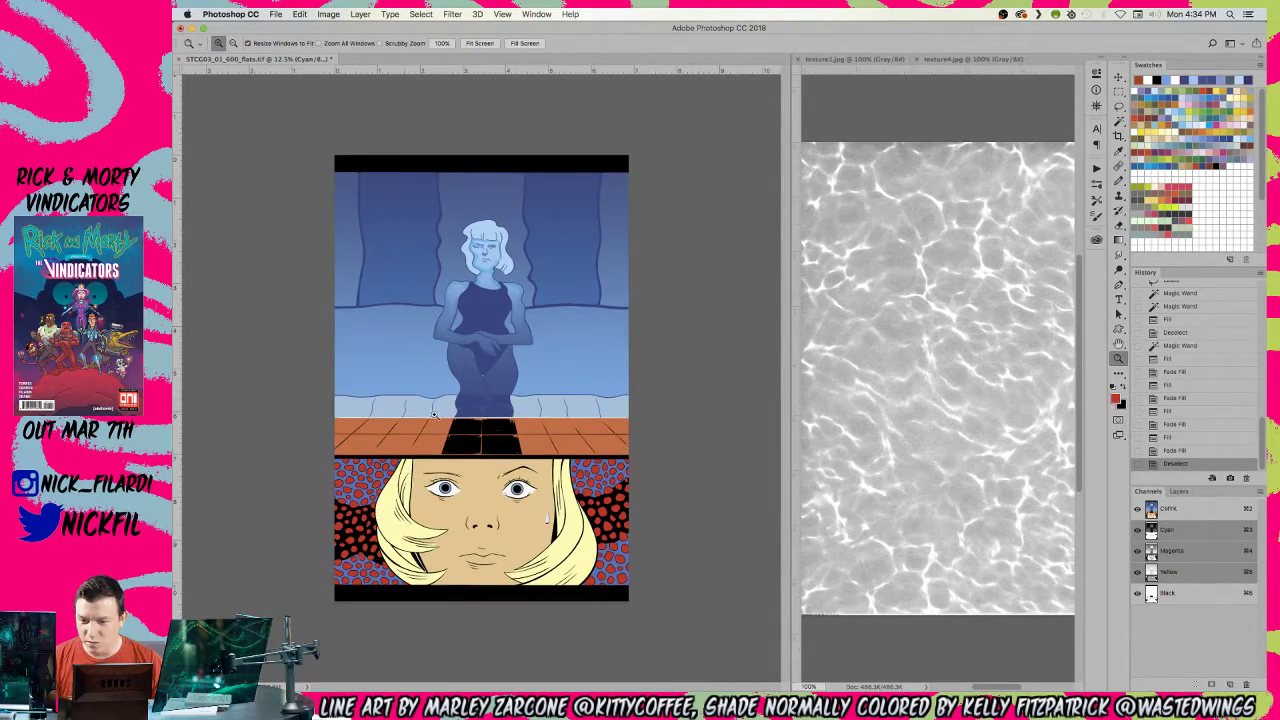
key("ctrl+z")
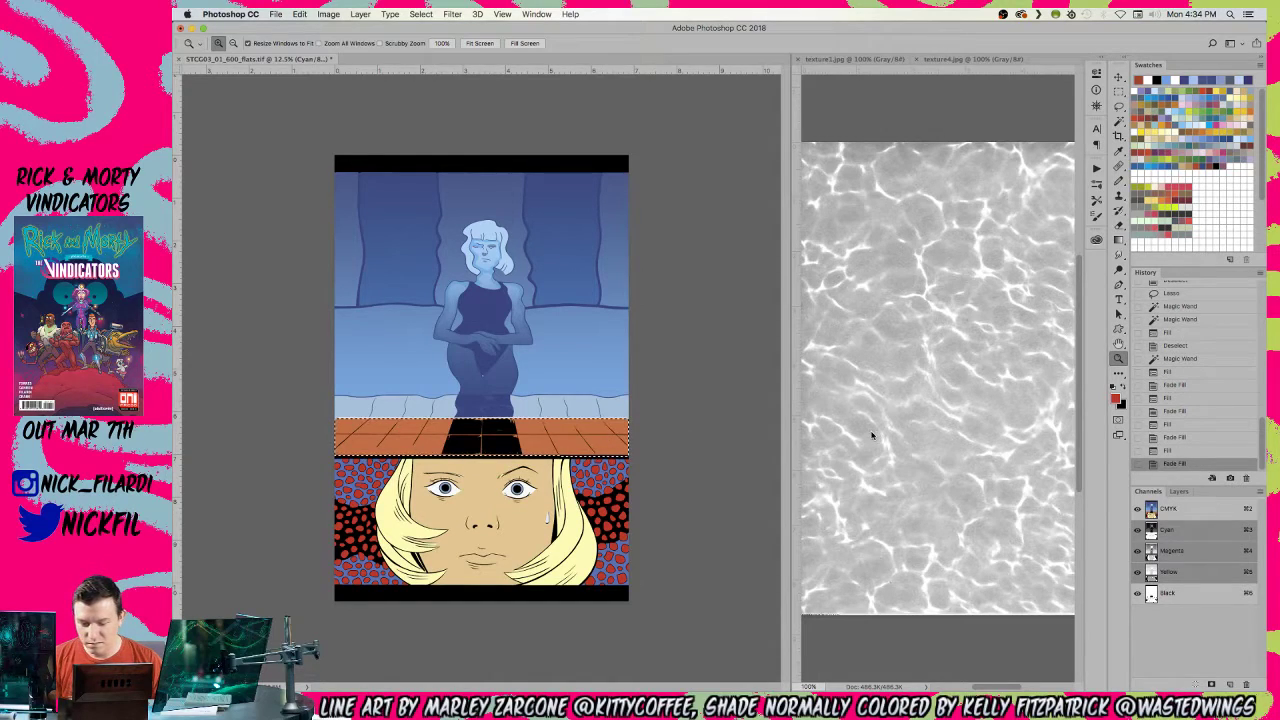
- Adjust the selected floor's Hue/Saturation on the CMYK composite to Hue +89 and Saturation -54
left_click(1183, 512)
key("ctrl+u")
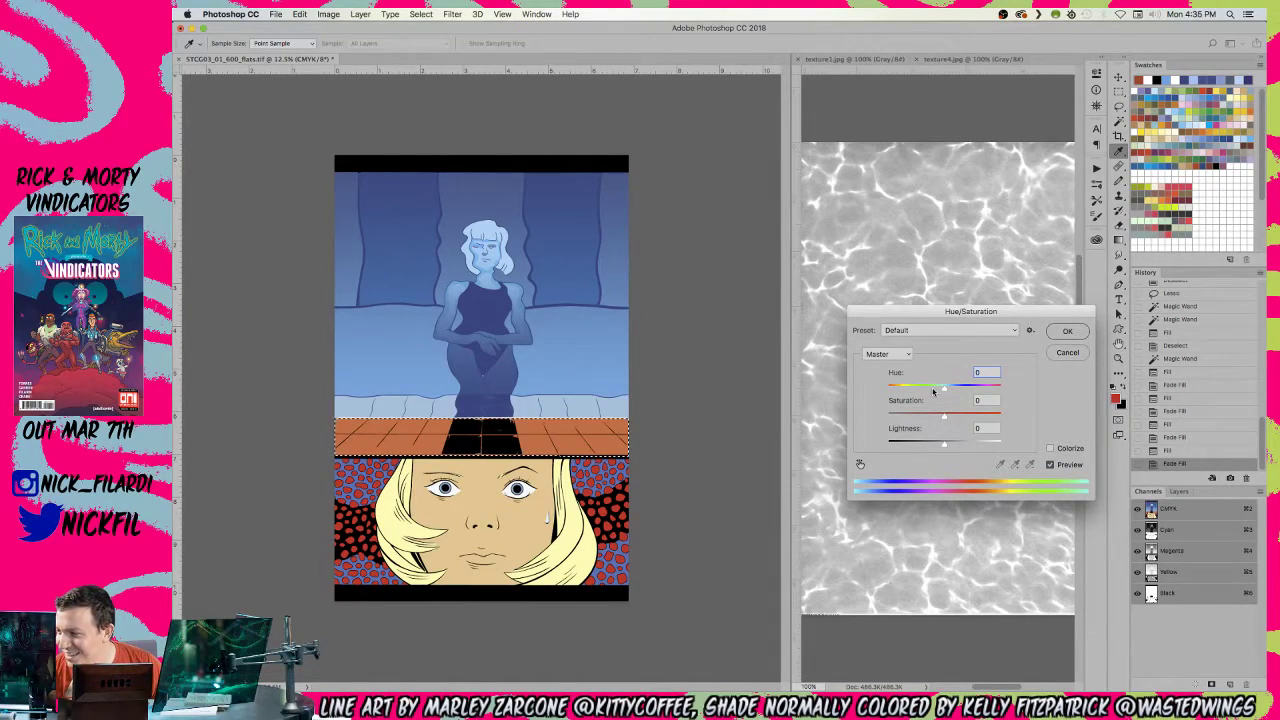
left_click_drag(935, 309, 760, 245)
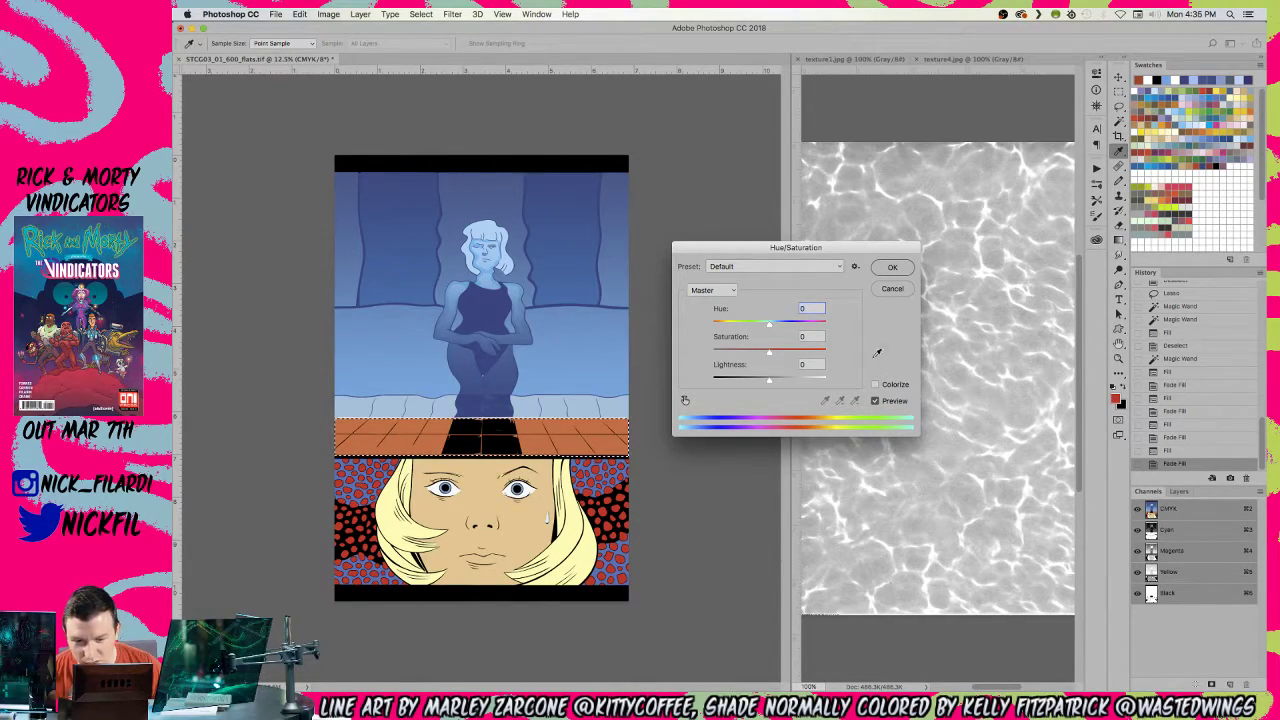
mouse_move(762, 325)
left_mouse_down()
mouse_move(735, 325)
mouse_move(845, 325)
mouse_move(743, 328)
left_mouse_up()
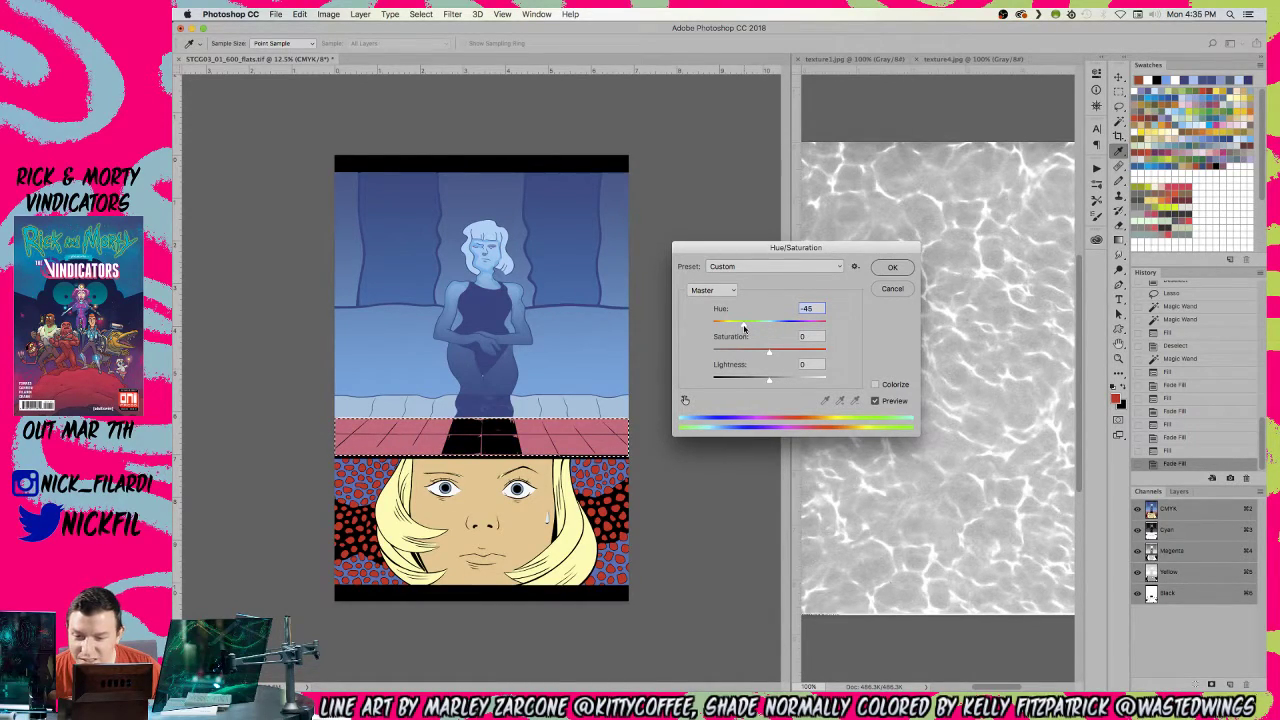
mouse_move(743, 328)
left_mouse_down()
mouse_move(810, 325)
mouse_move(755, 325)
left_mouse_up()
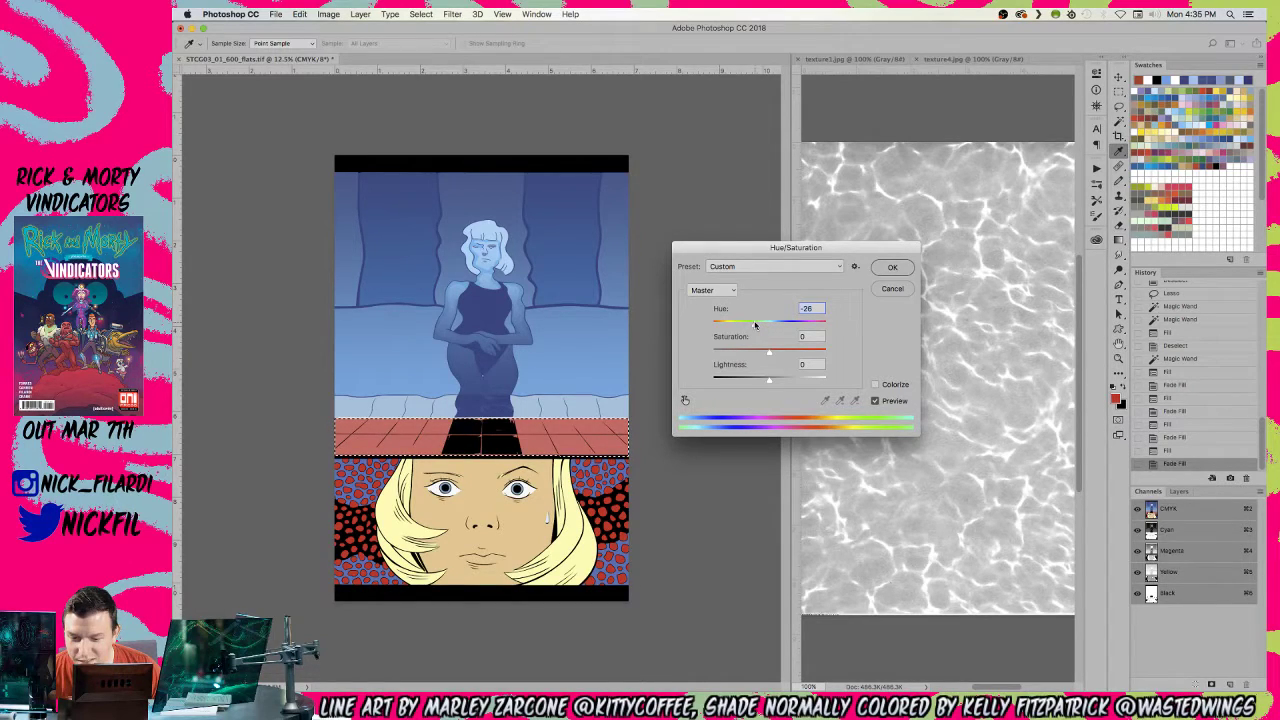
left_click_drag(755, 325, 805, 323)
left_click_drag(747, 355, 738, 354)
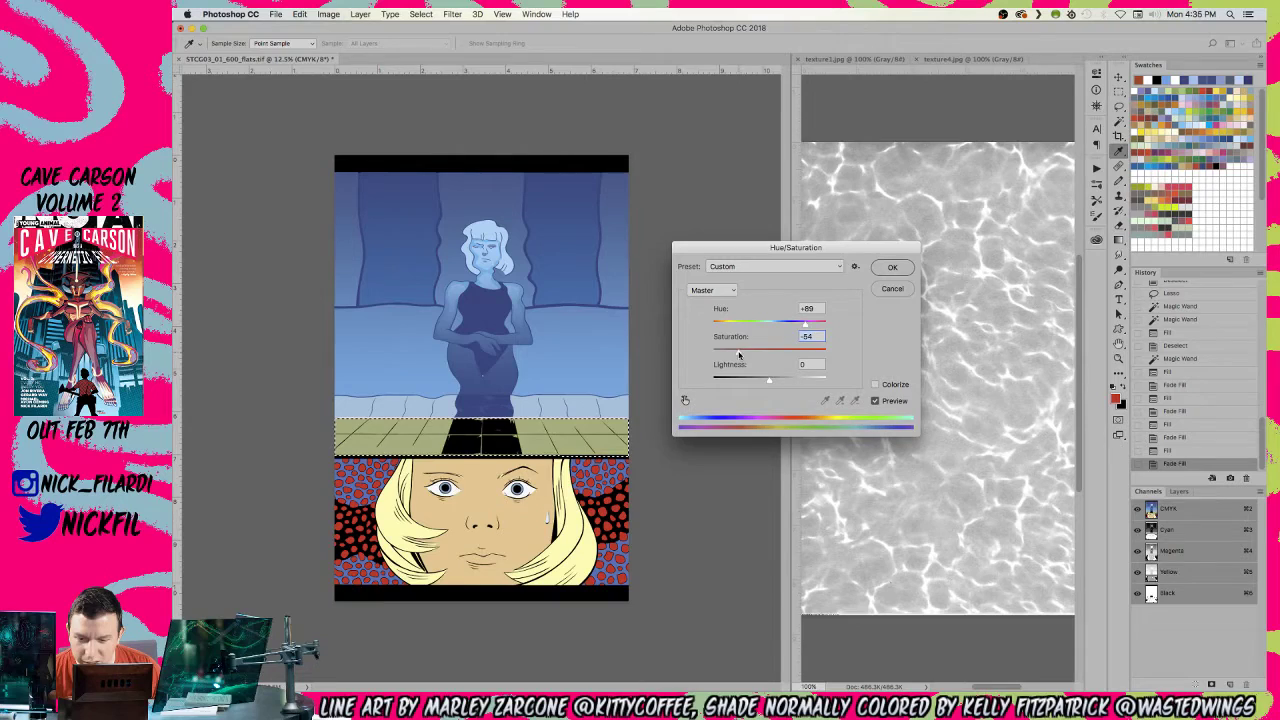
key("Return")
- Try a faded pale yellow fill over the floor on all channels and revert to the Hue/Saturation state
left_click(1192, 112)
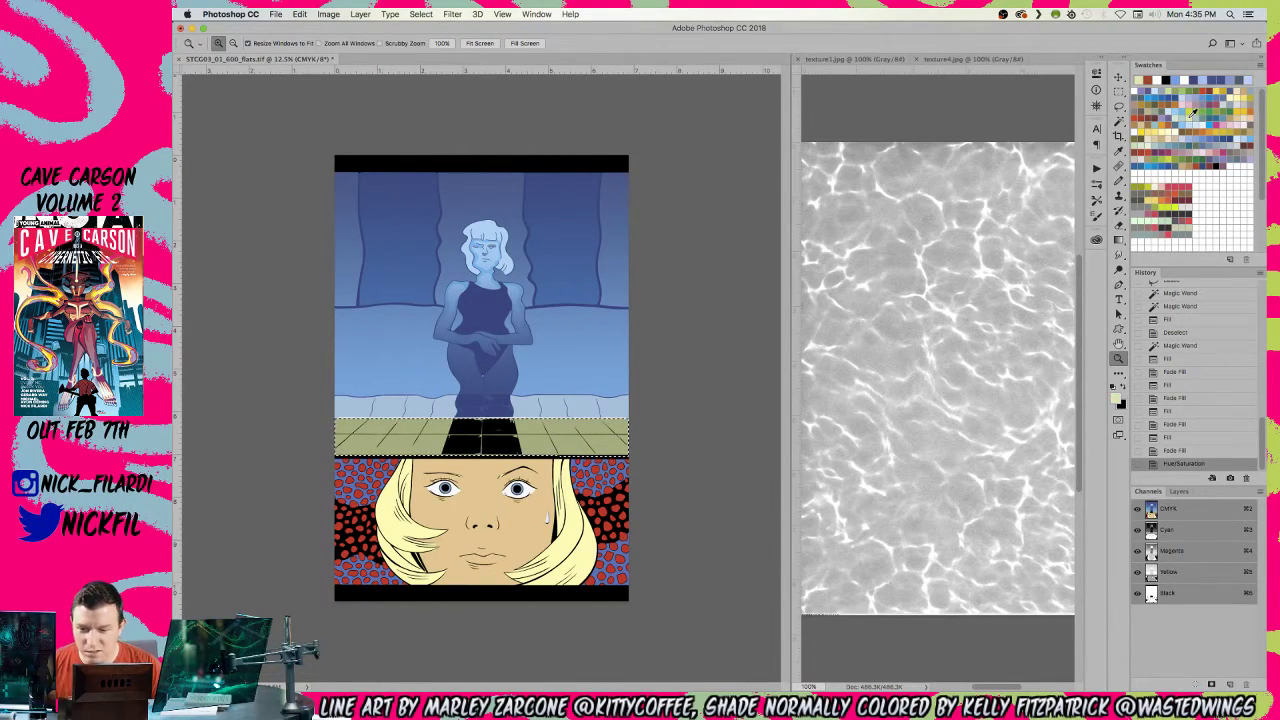
key("alt+BackSpace")
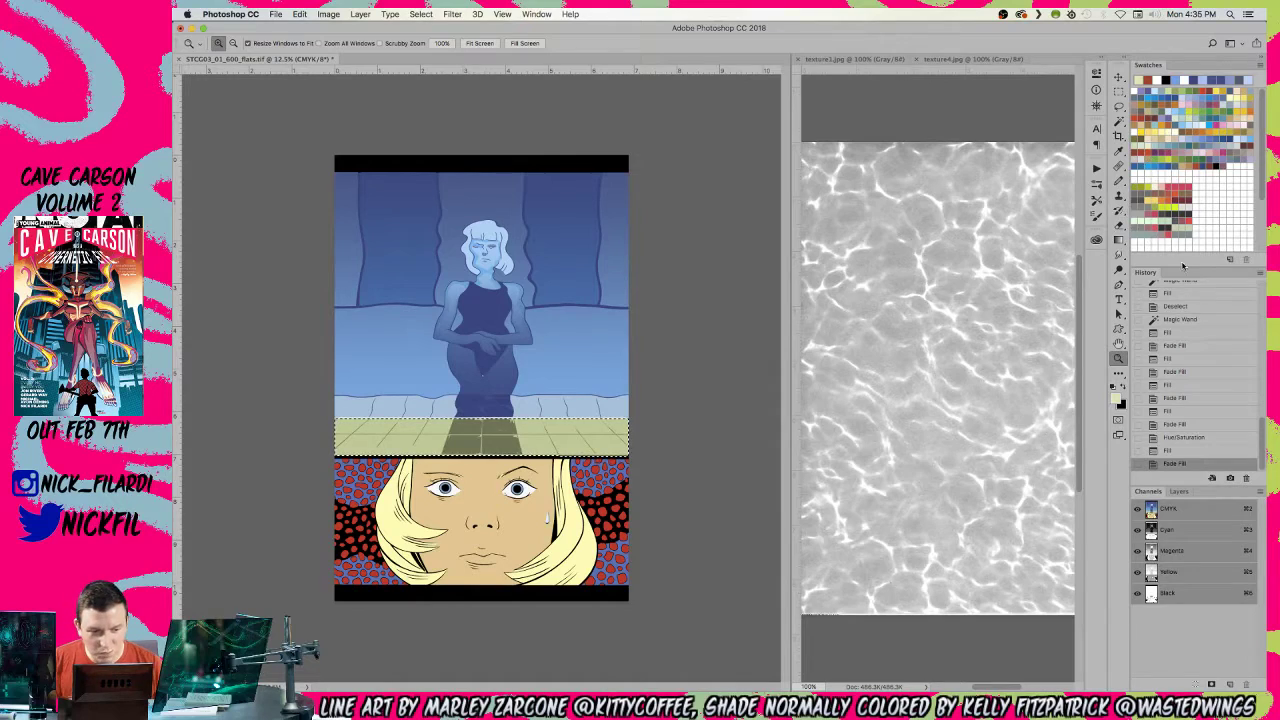
left_click(1185, 437)
- Tint the floor with faded pale yellow and white fills on only the Cyan, Magenta and Yellow channels, and deselect
left_click(1137, 593)
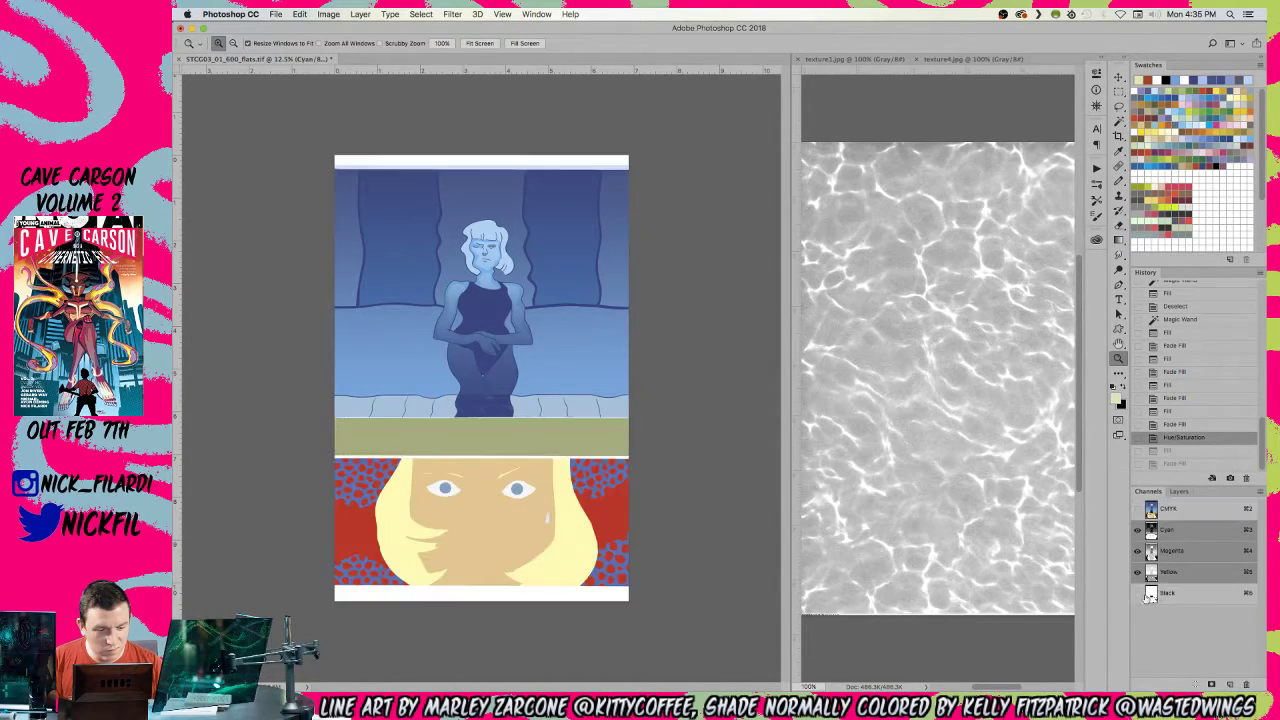
left_click(1137, 593)
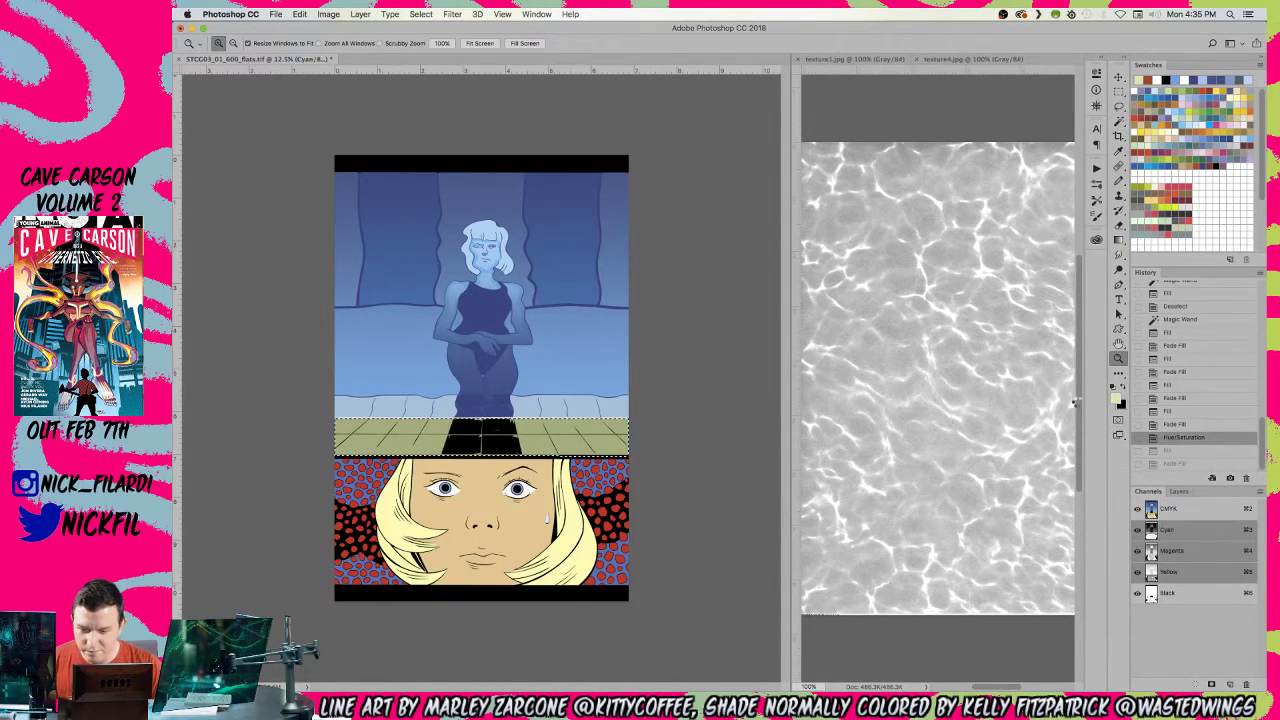
key("alt+BackSpace")
key("d")
key("x")
key("alt+BackSpace")
key("super+d")
left_click(406, 424)
left_click_drag(494, 471, 461, 340)
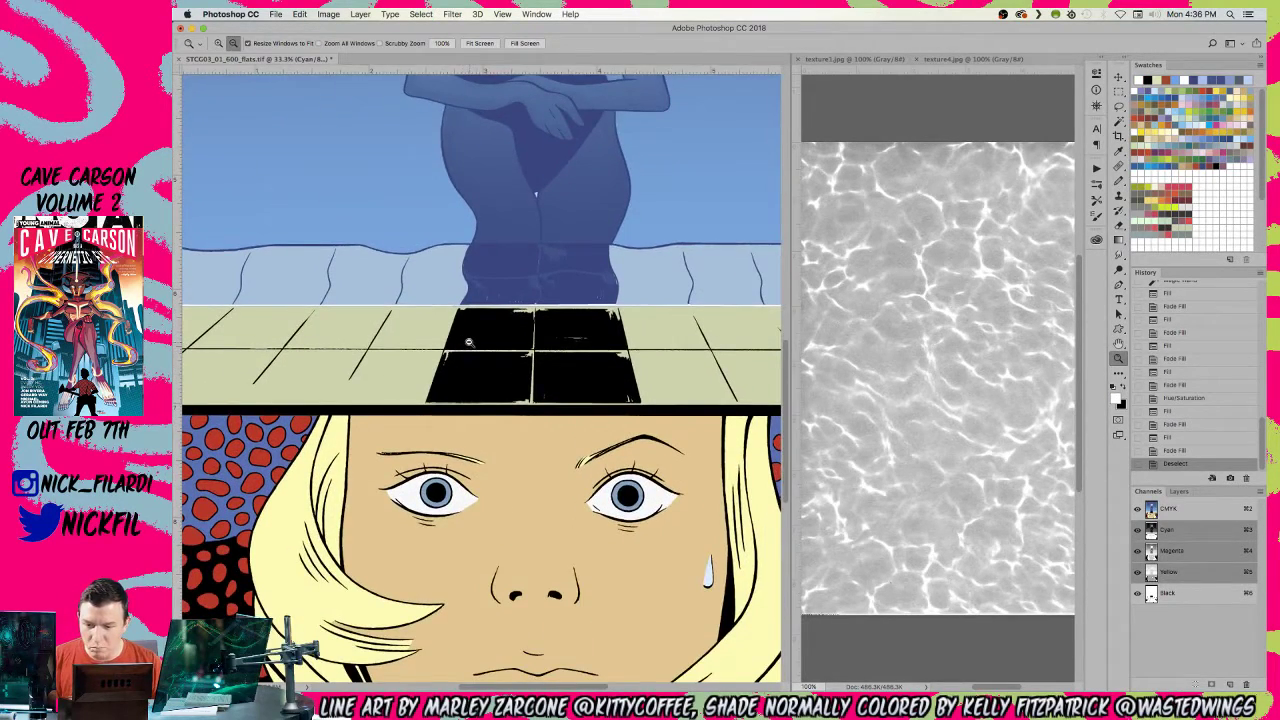
left_click(468, 342, "alt")
left_click(616, 350, "alt")
- Select both rows of pale floor tiles on the CMYK composite using the Magic Wand with Contiguous enabled
key("w")
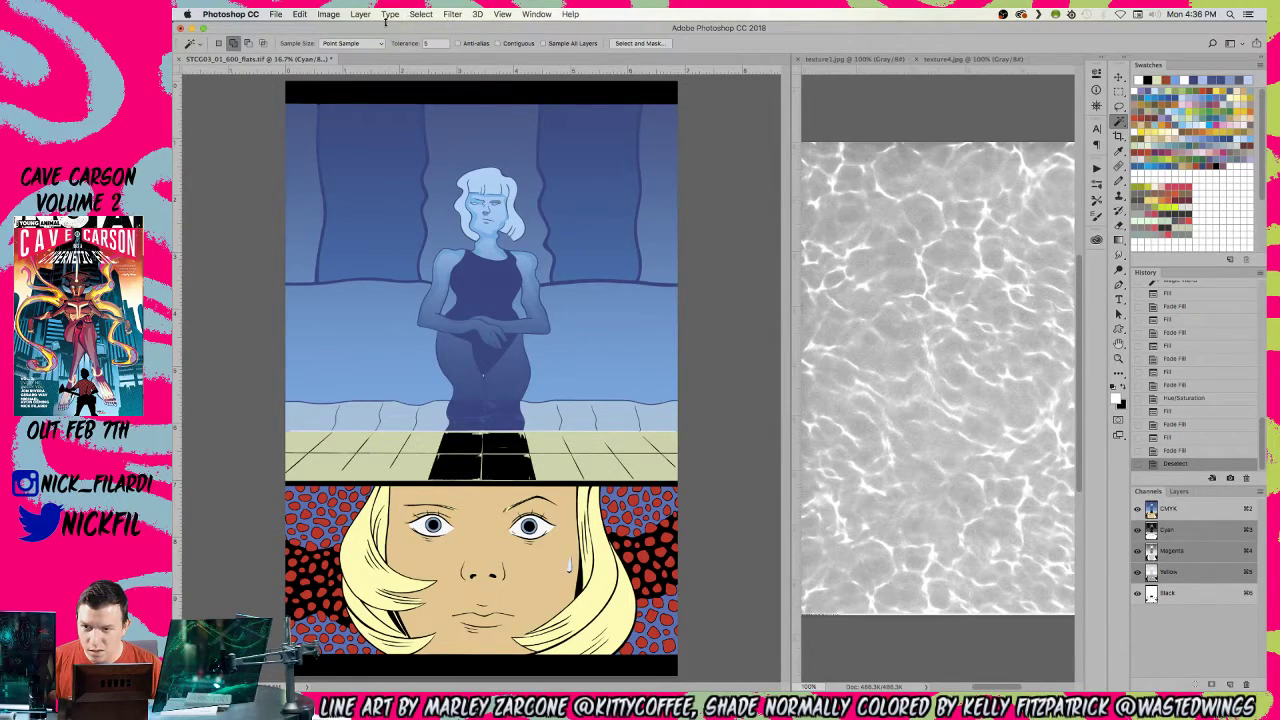
left_click(331, 15)
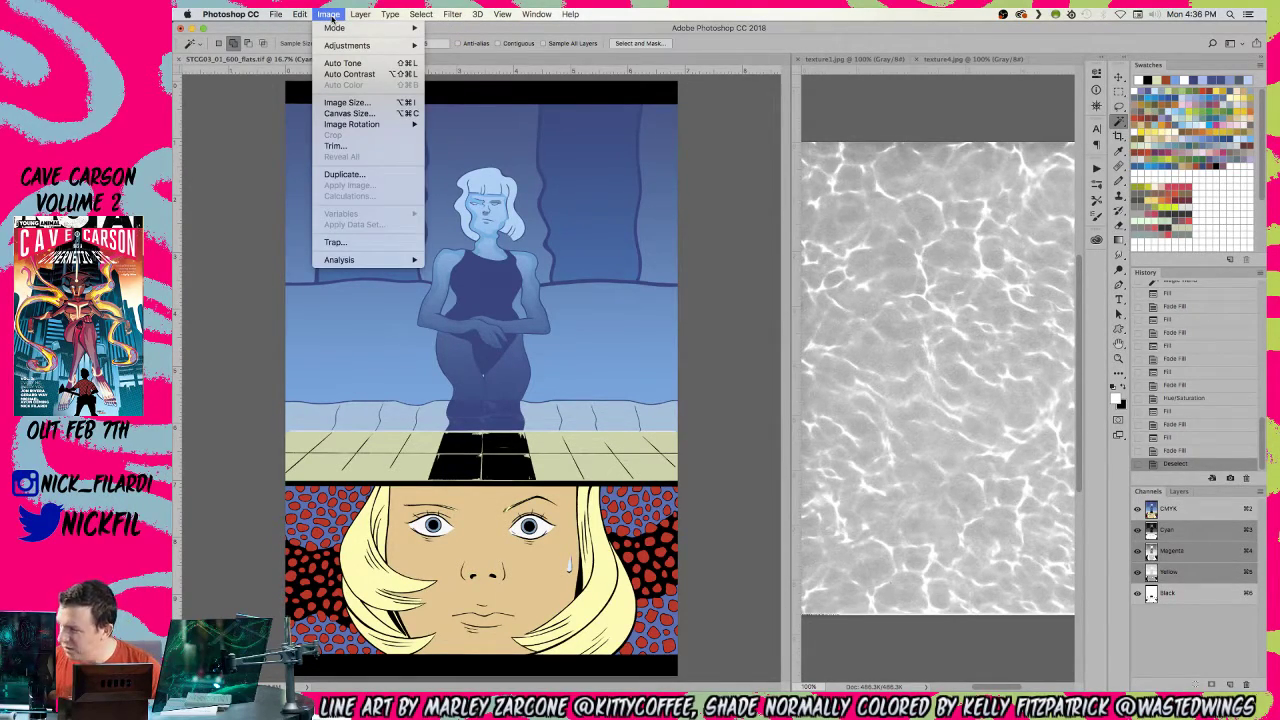
left_click(616, 371)
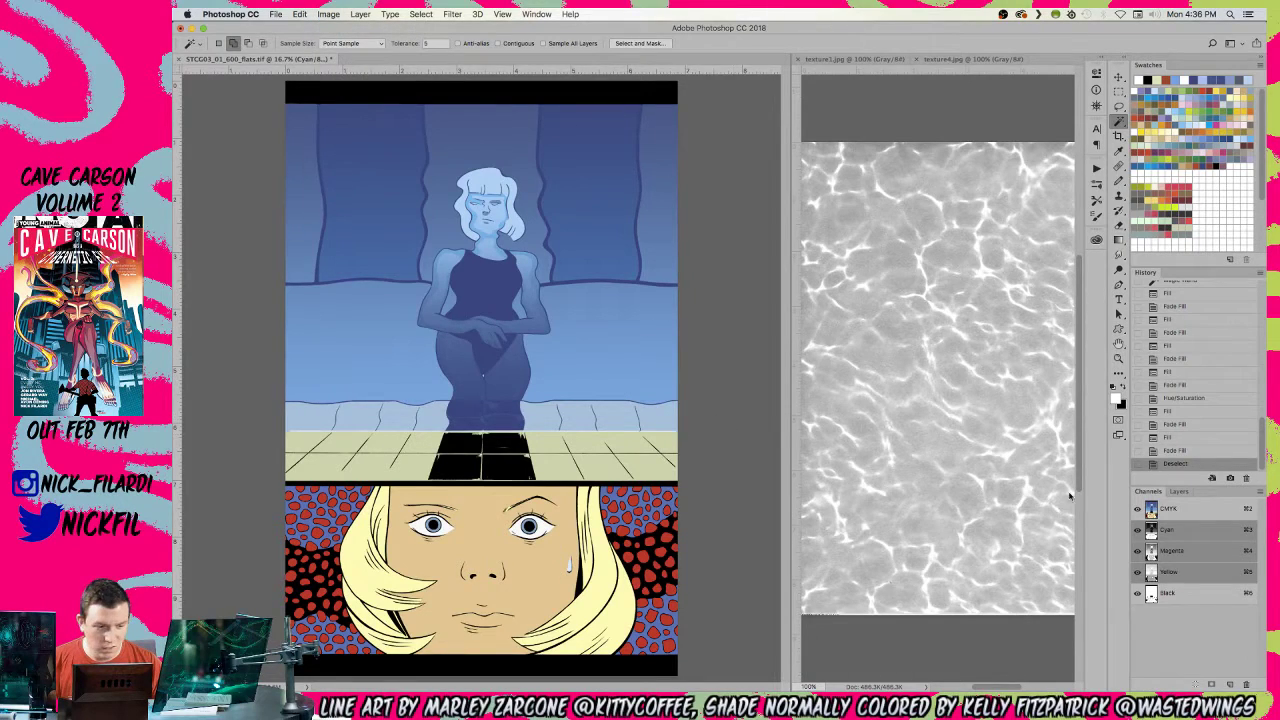
left_click(1190, 512)
left_click(598, 462)
key("super+d")
left_click(500, 43)
left_click(594, 460)
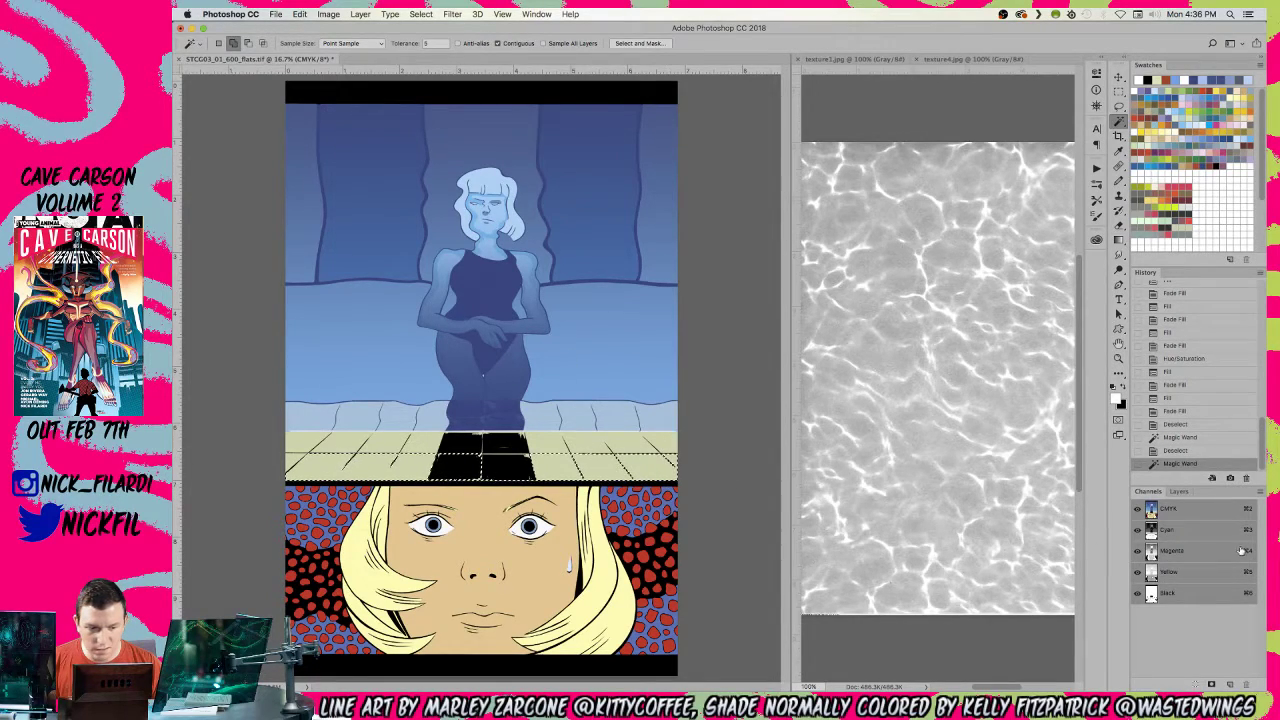
left_click(377, 437, "shift")
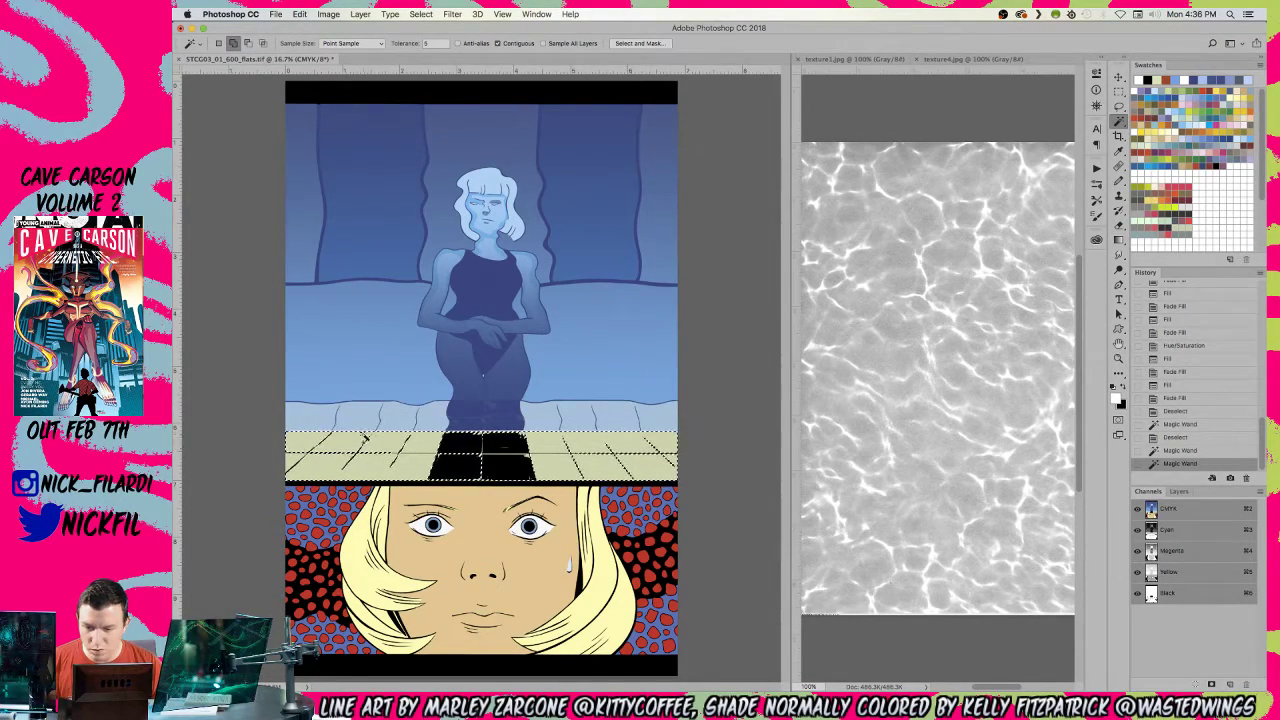
- Subtract the area around the four black centre tiles from the floor selection with straight-edged Lasso segments
key("l")
key("super+=")
key("super+=")
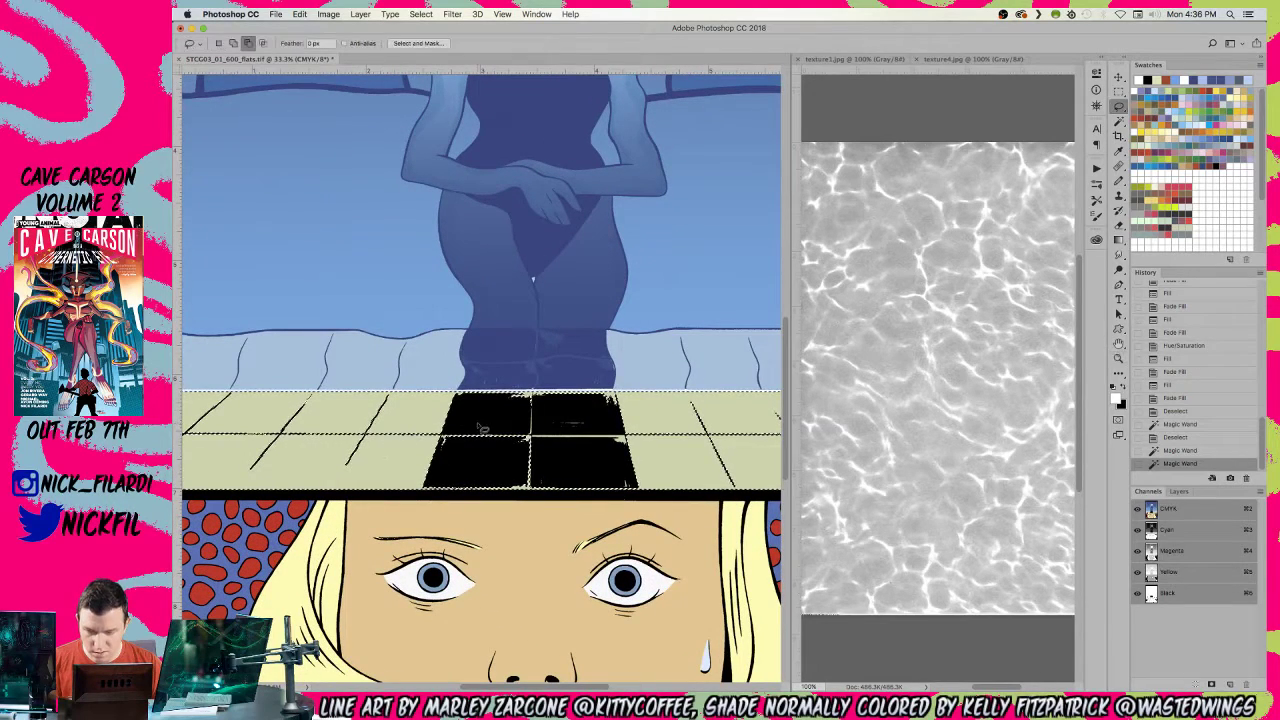
left_click(459, 380, "alt")
left_click(409, 540, "alt")
left_click(450, 552, "alt")
left_click(605, 541, "alt")
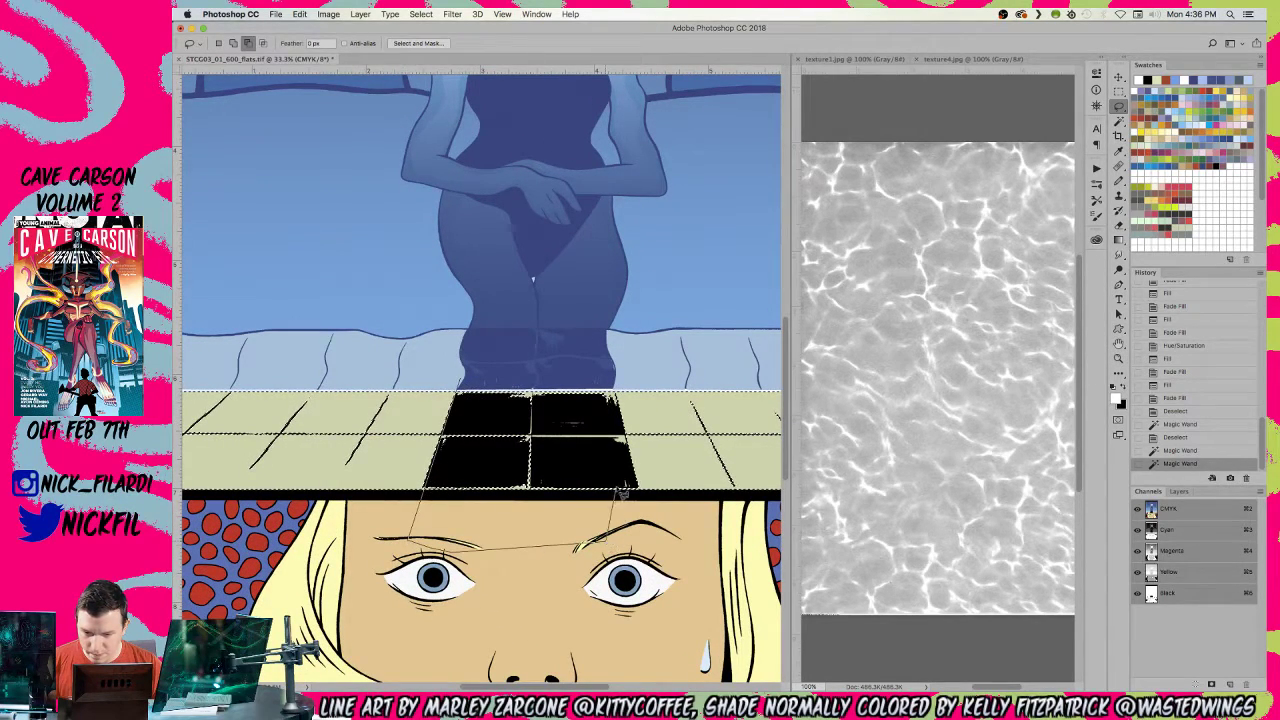
left_click(609, 370, "alt")
key("z")
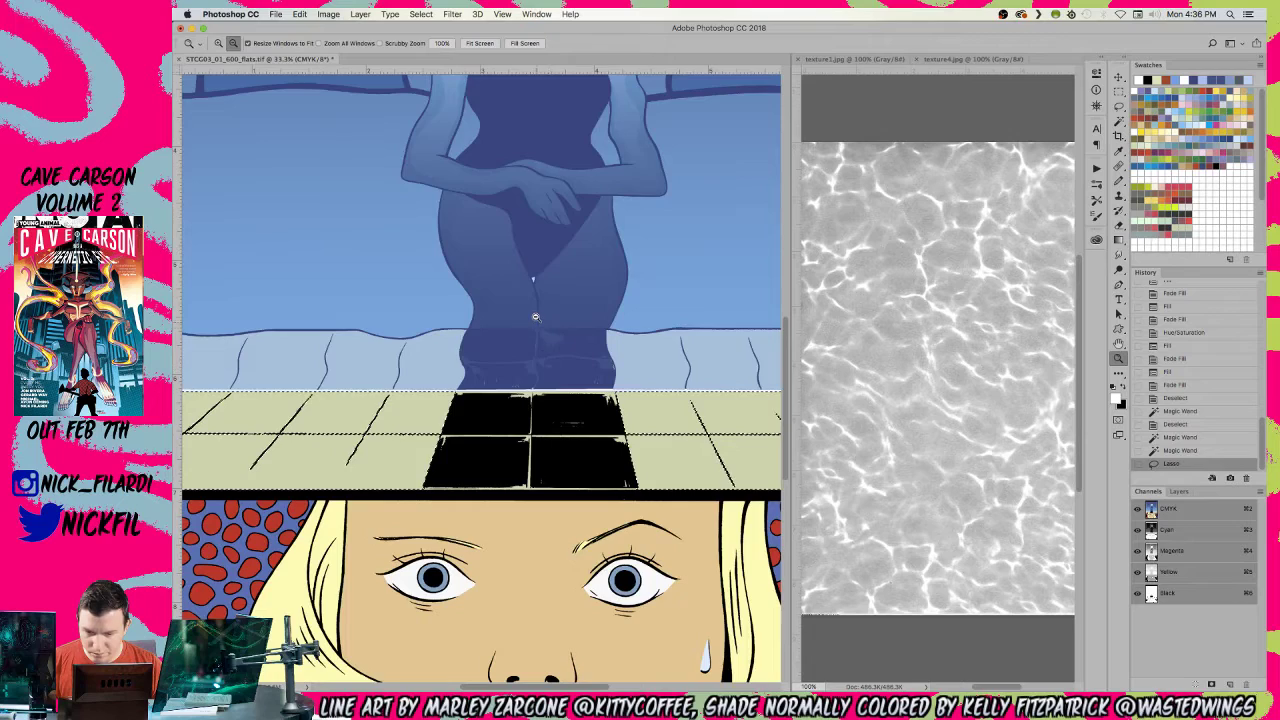
- Contract the floor tile selection by 1 pixel
left_click(535, 320, "alt")
left_click_drag(562, 391, 450, 411)
left_click(453, 295, "alt")
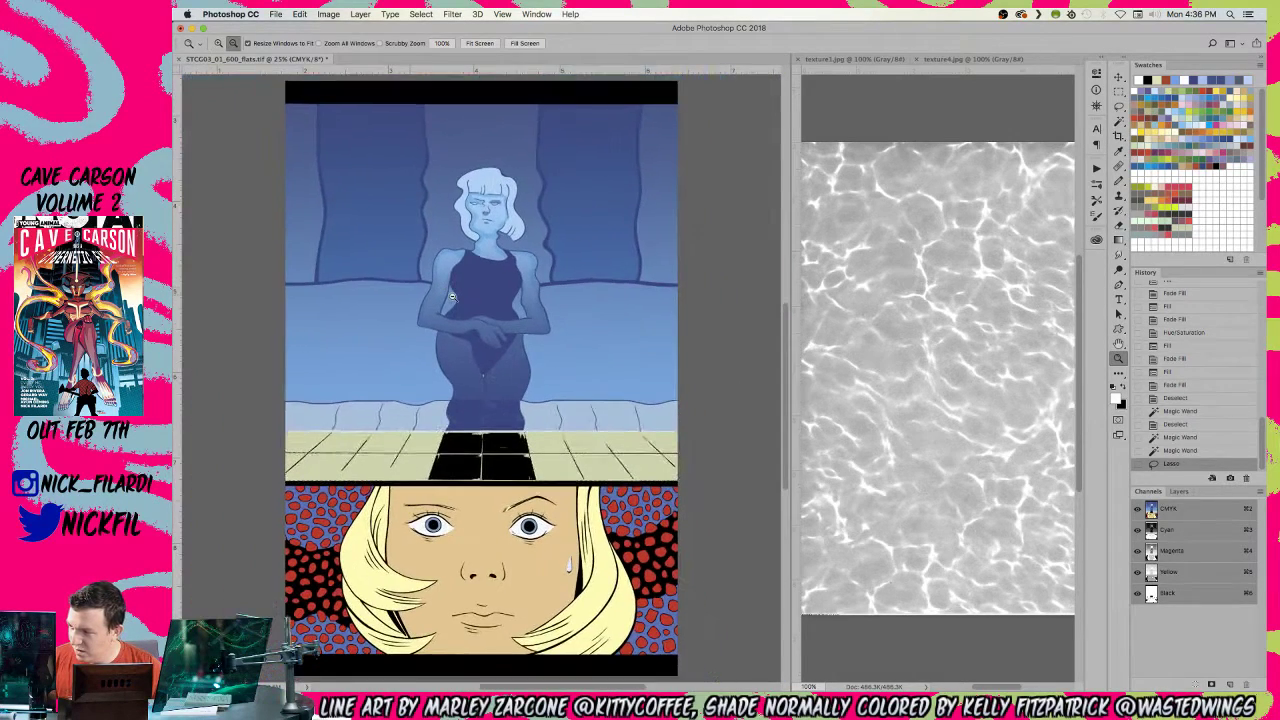
left_click(330, 14)
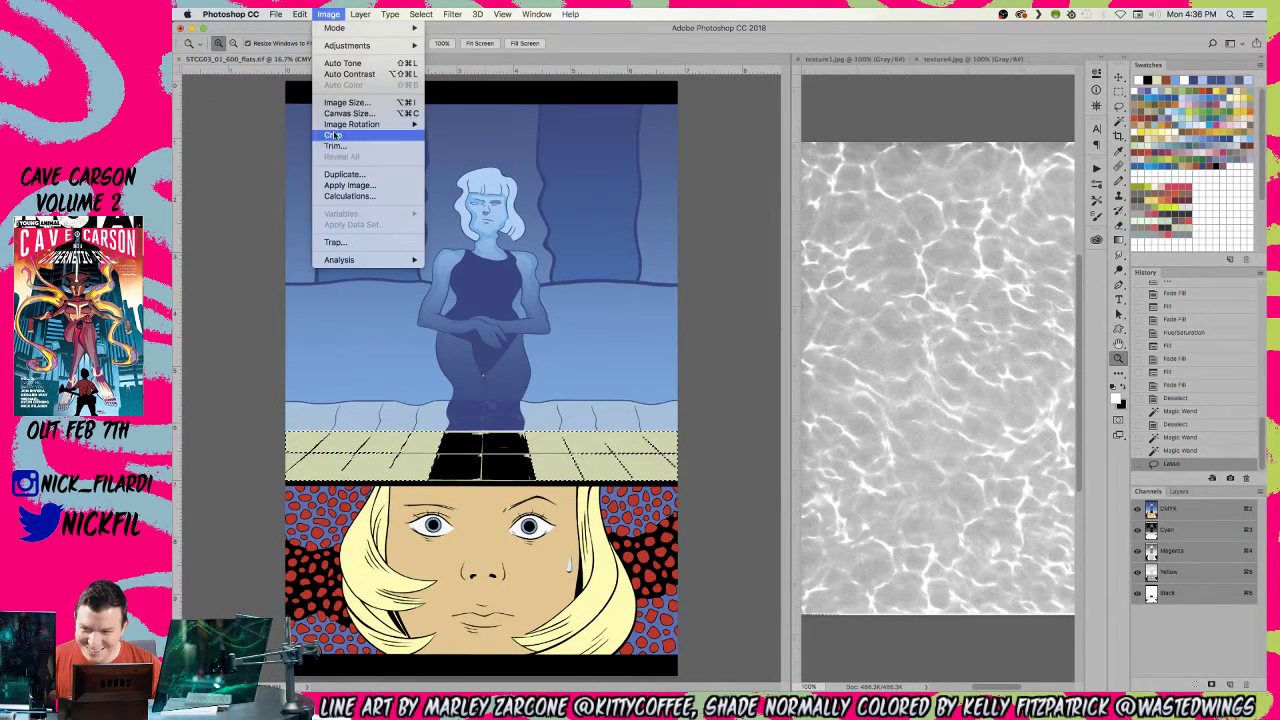
mouse_move(338, 46)
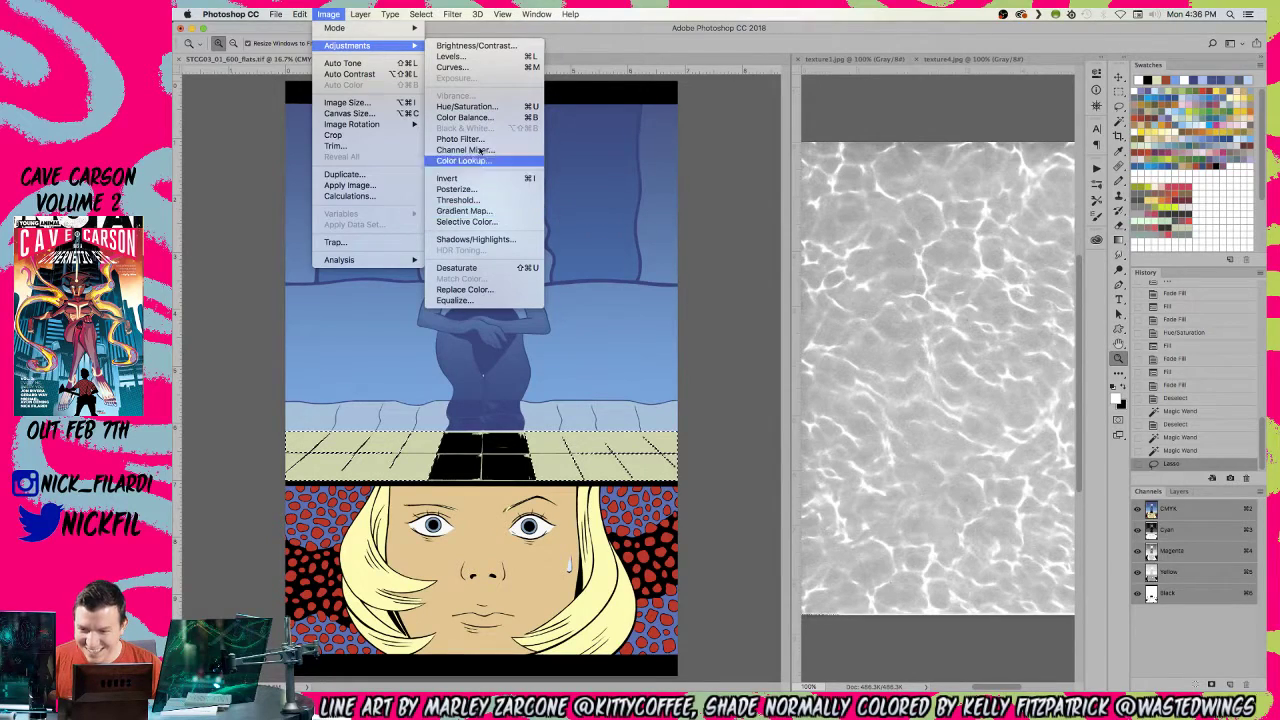
mouse_move(421, 15)
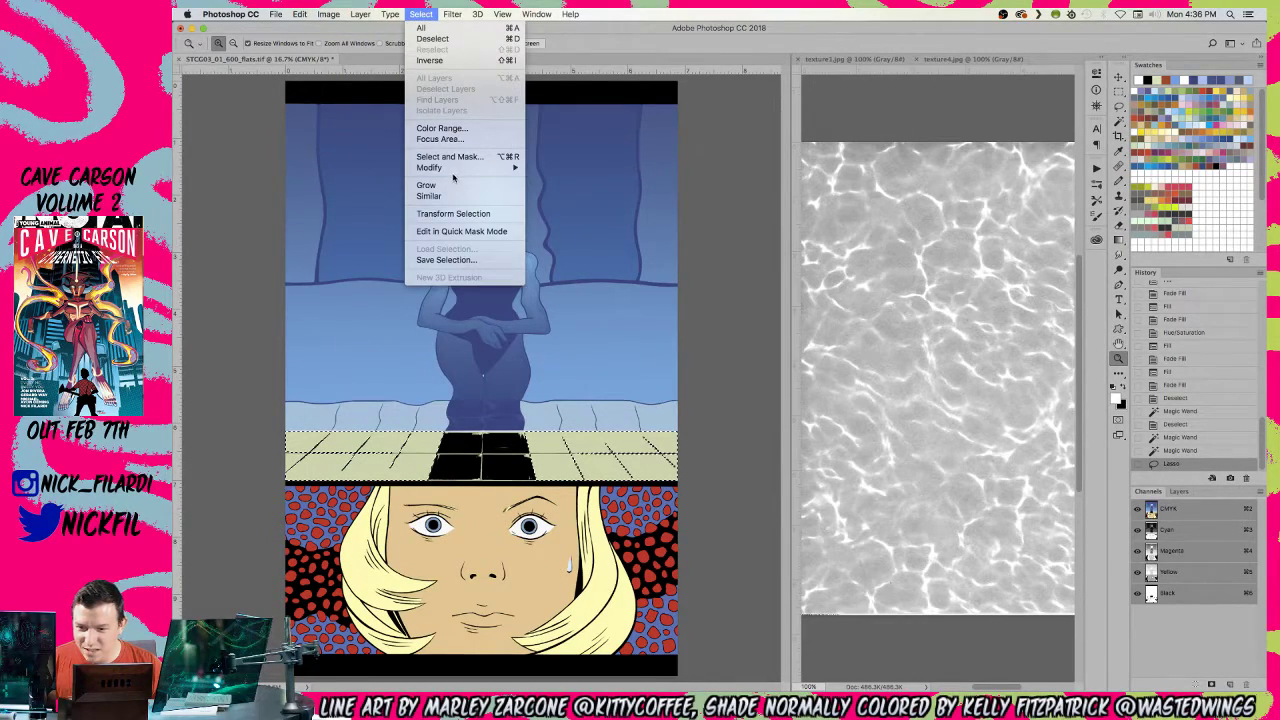
mouse_move(460, 167)
left_click(560, 206)
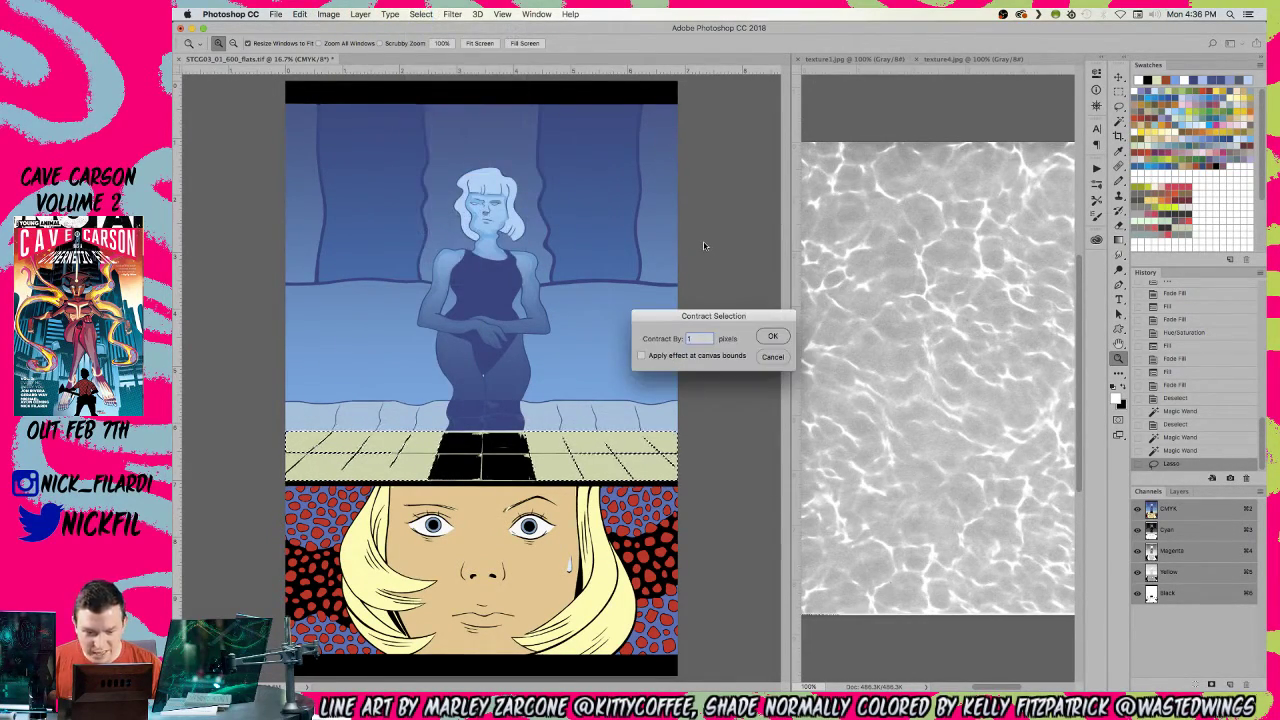
key("Return")
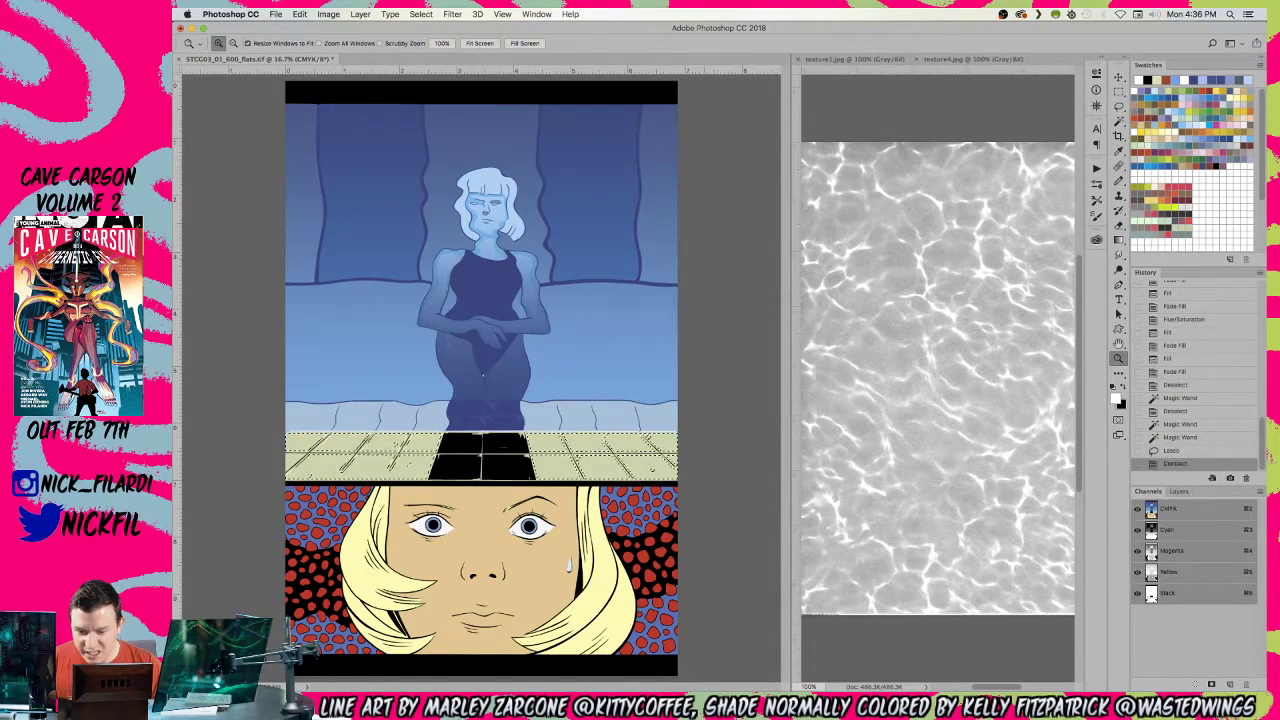
- Sample the pale floor-tile yellow and set the Gradient tool to a radial gradient in Screen mode, undoing one linear trial
key("g")
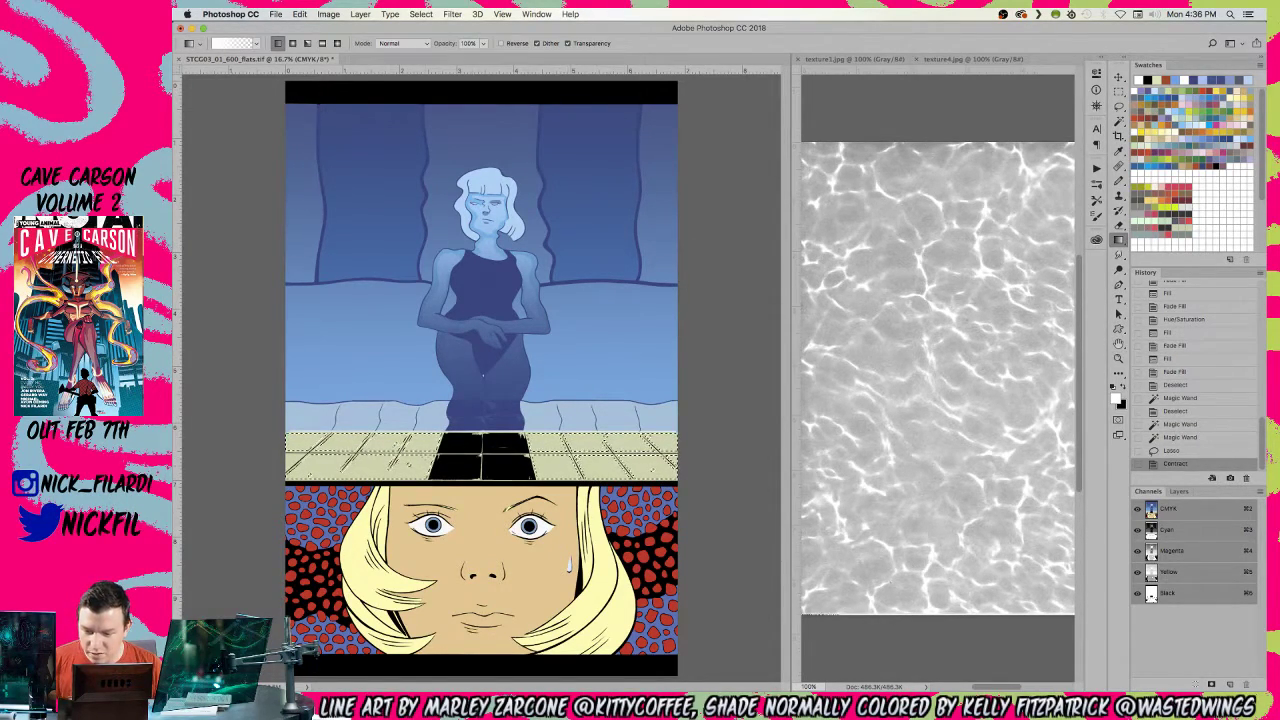
left_click(419, 445, "alt")
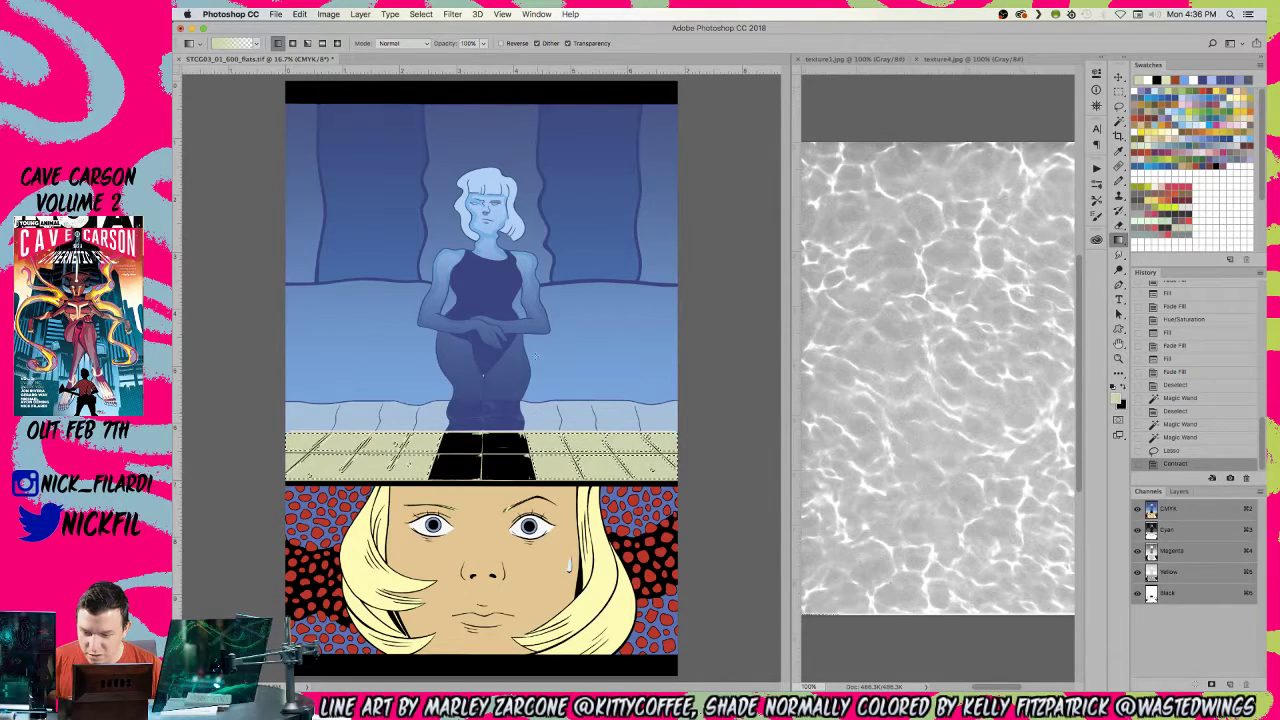
left_click(403, 43)
left_click(400, 136)
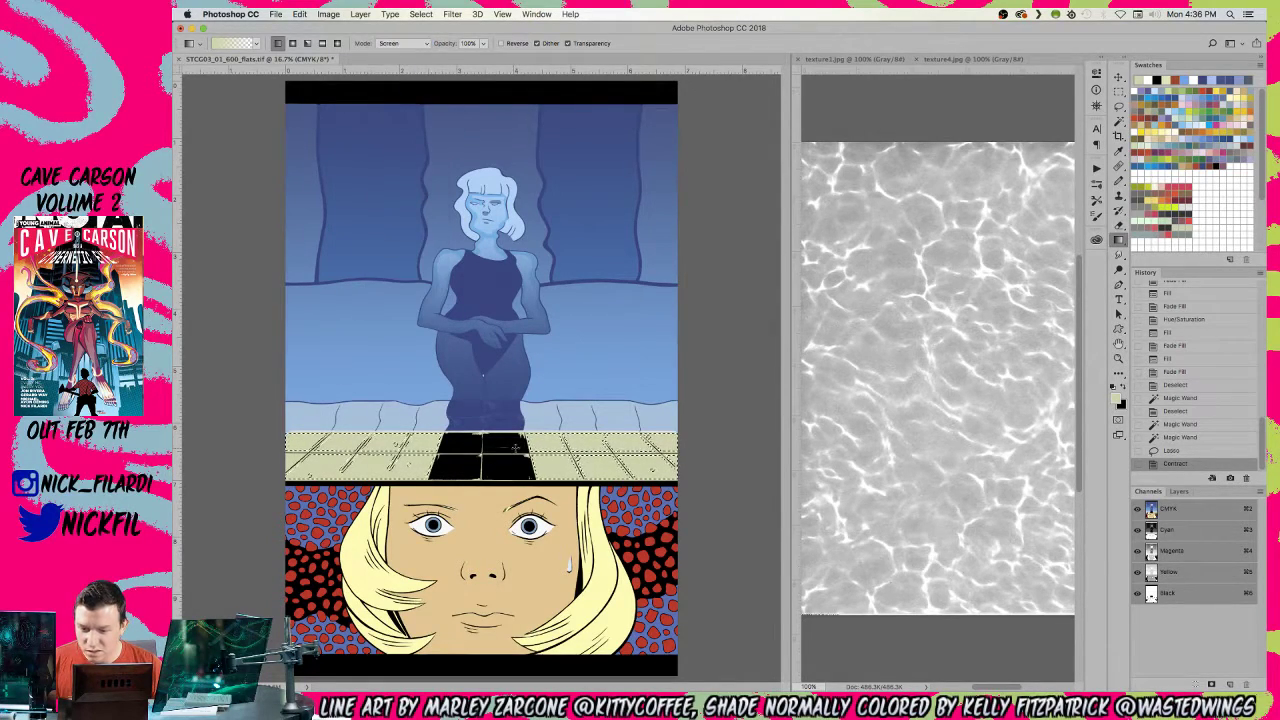
left_click_drag(486, 414, 510, 632)
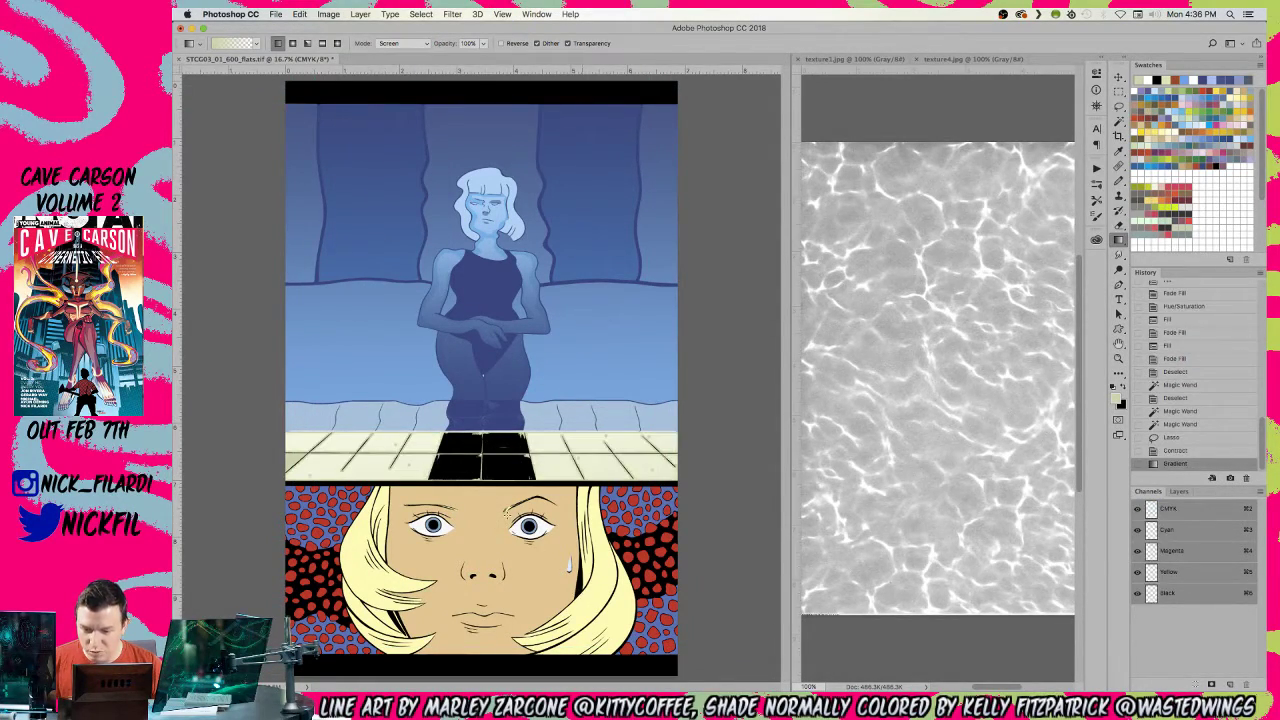
key("ctrl+z")
left_click(292, 43)
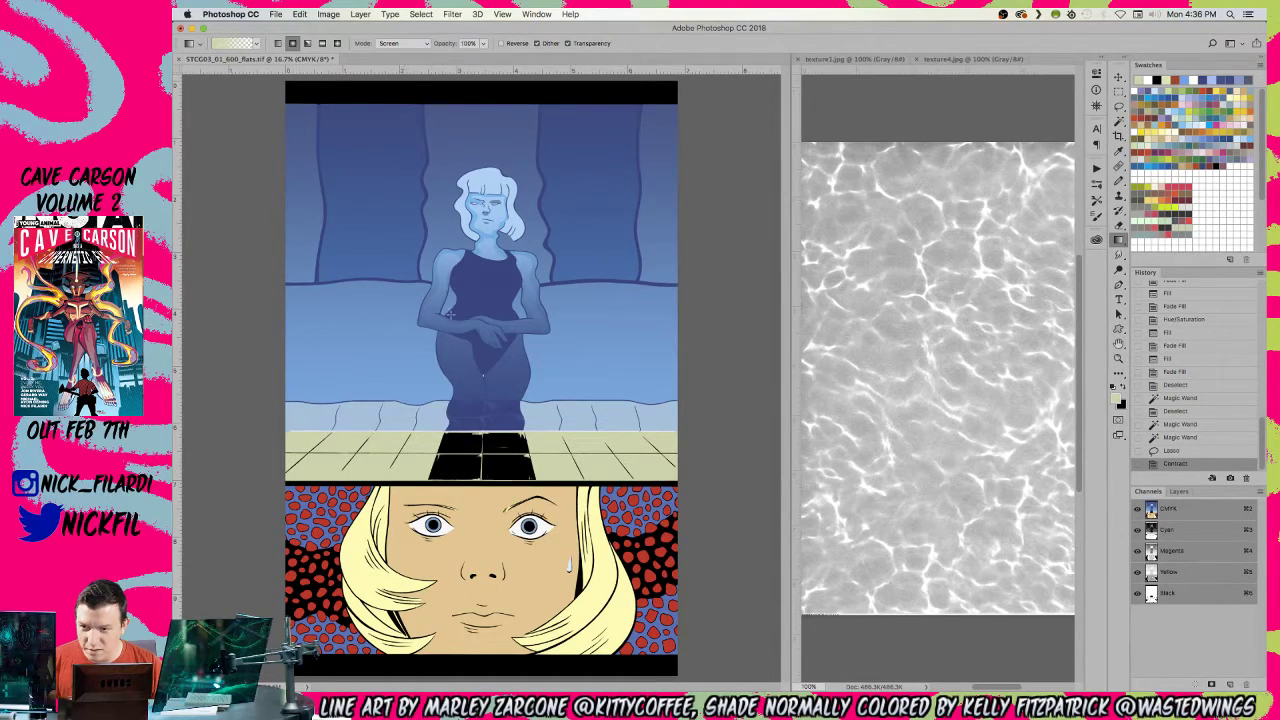
- Try two radial Screen gradients down over the floor tiles and step back to the contracted selection
left_click_drag(480, 378, 481, 579)
left_click_drag(498, 278, 487, 534)
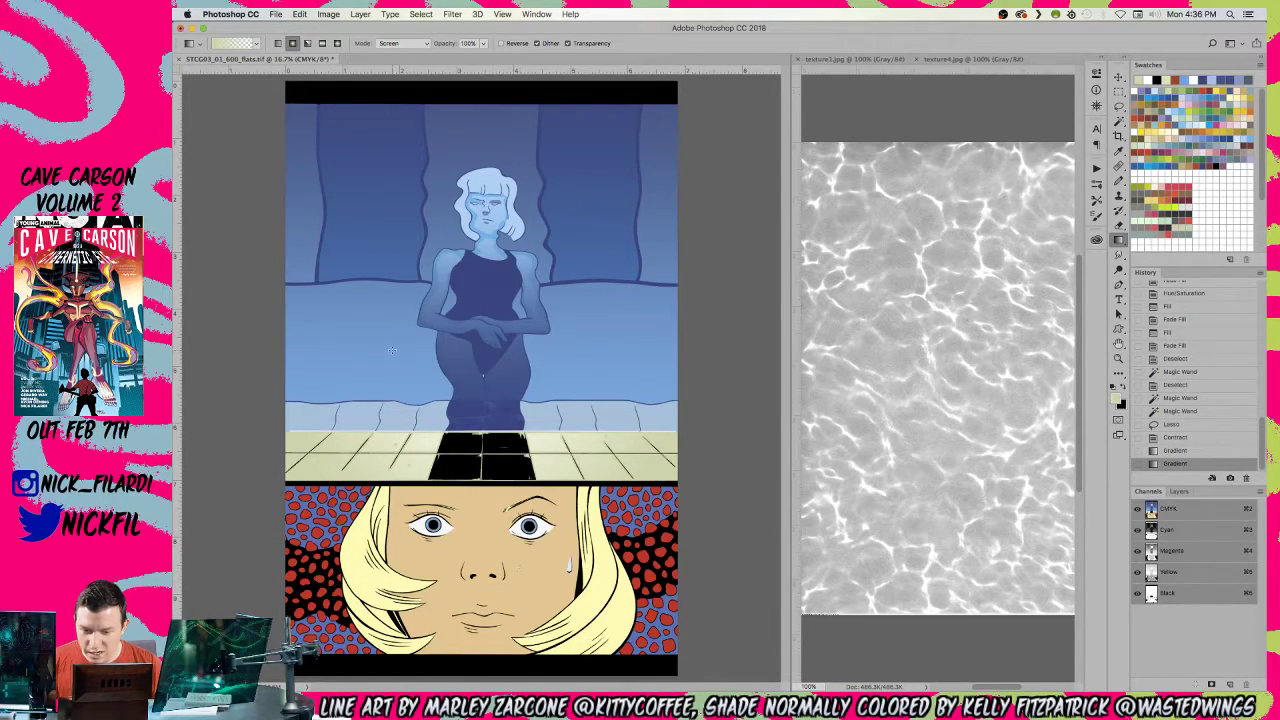
left_click(1178, 437)
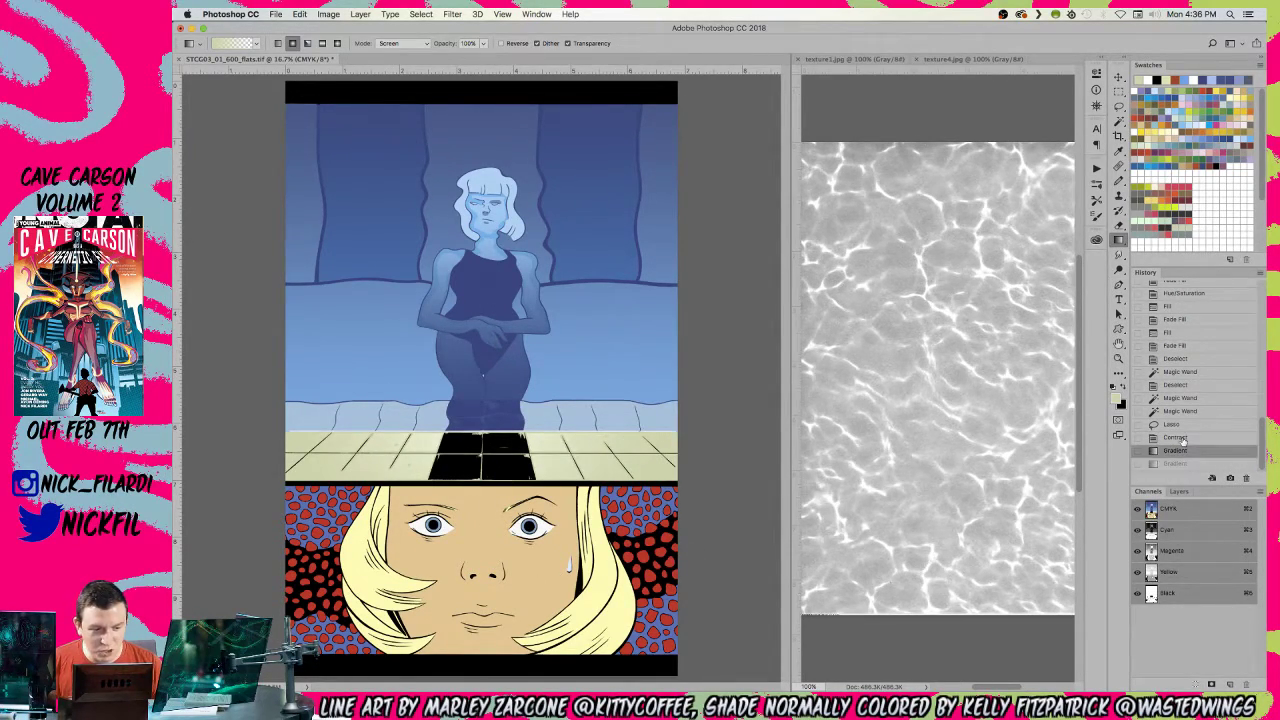
- Subtract small areas around the diagonal tile lines from the floor selection with the Lasso
key("super+semicolon")
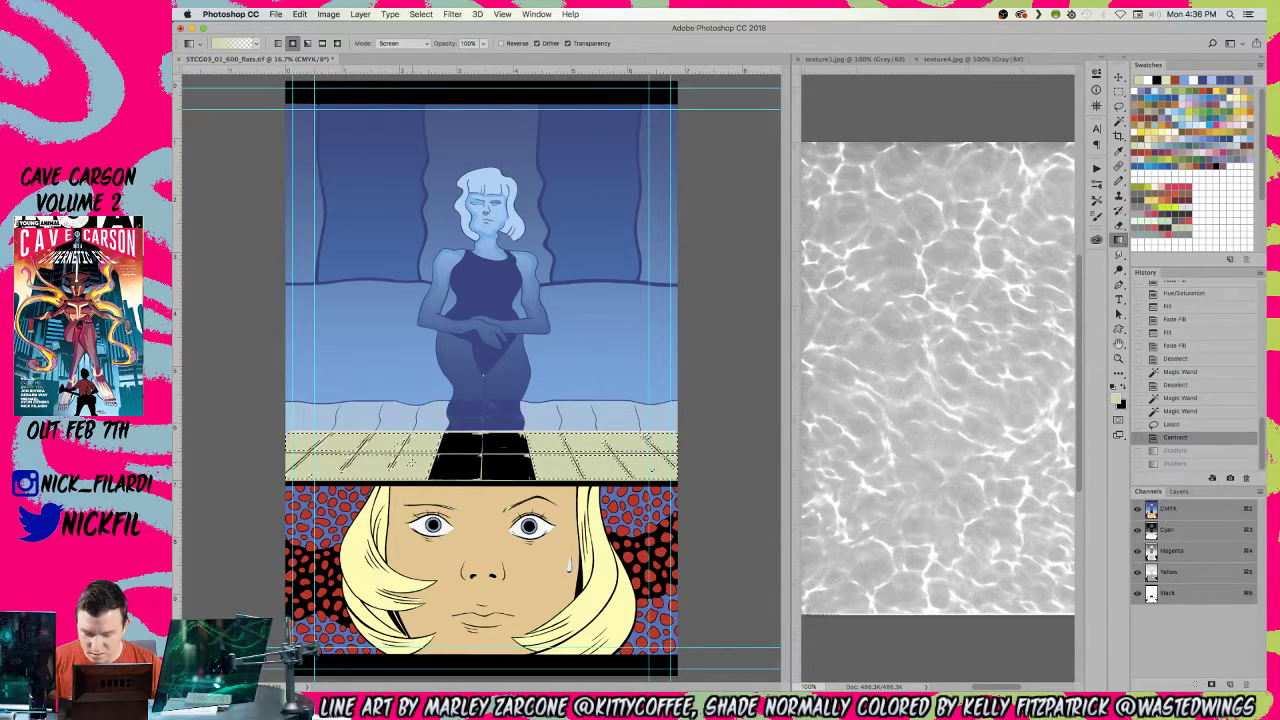
key("l")
left_click_drag(424, 478, 401, 448)
mouse_move(316, 474)
left_mouse_down()
mouse_move(306, 479)
mouse_move(318, 472)
left_mouse_up()
mouse_move(648, 470)
left_mouse_down()
mouse_move(599, 434)
mouse_move(659, 442)
mouse_move(647, 434)
mouse_move(654, 454)
mouse_move(596, 462)
left_mouse_up()
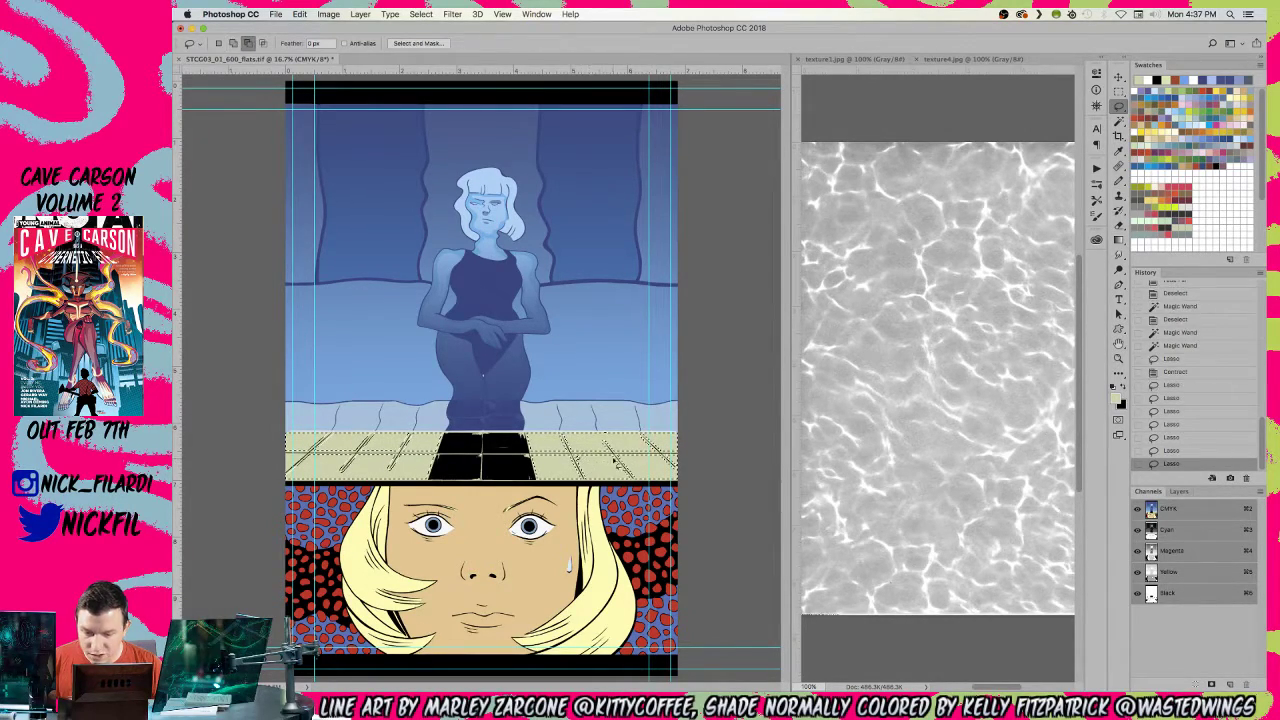
- Hide the selection edges and apply two downward radial Screen gradients in pale tile yellow across the floor tiles
key("g")
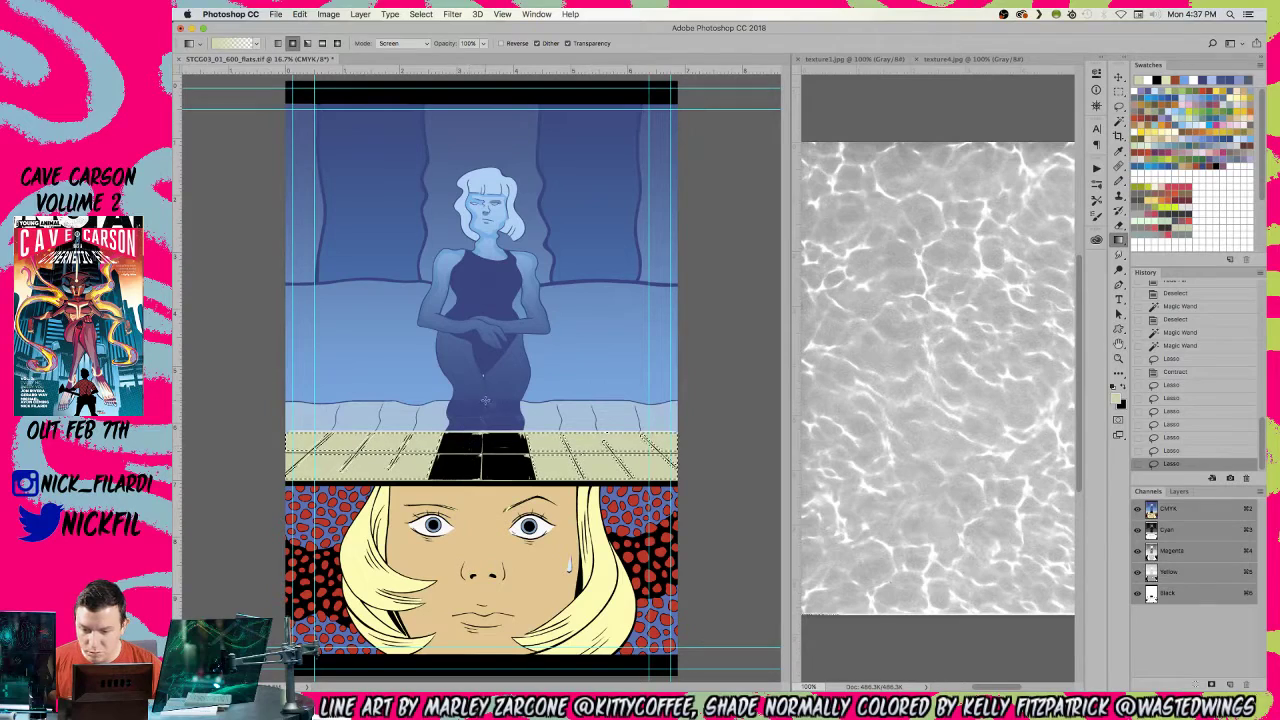
key("ctrl+h")
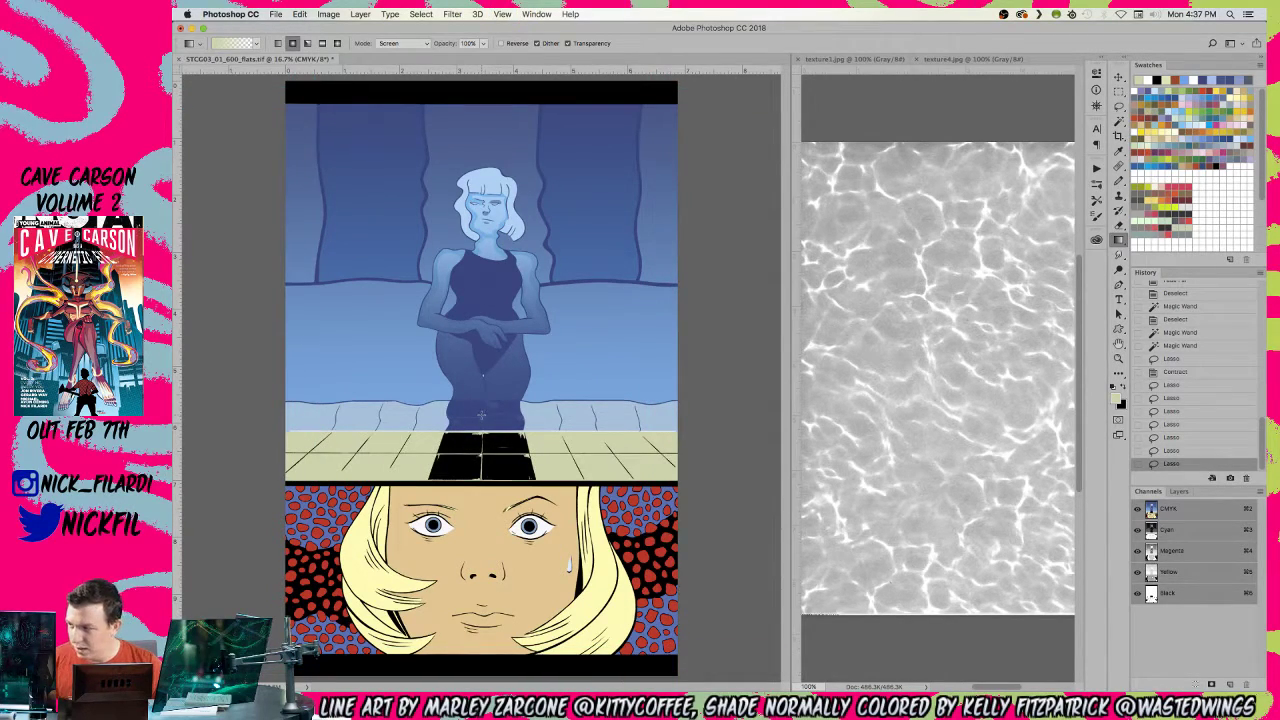
left_click_drag(482, 418, 488, 600)
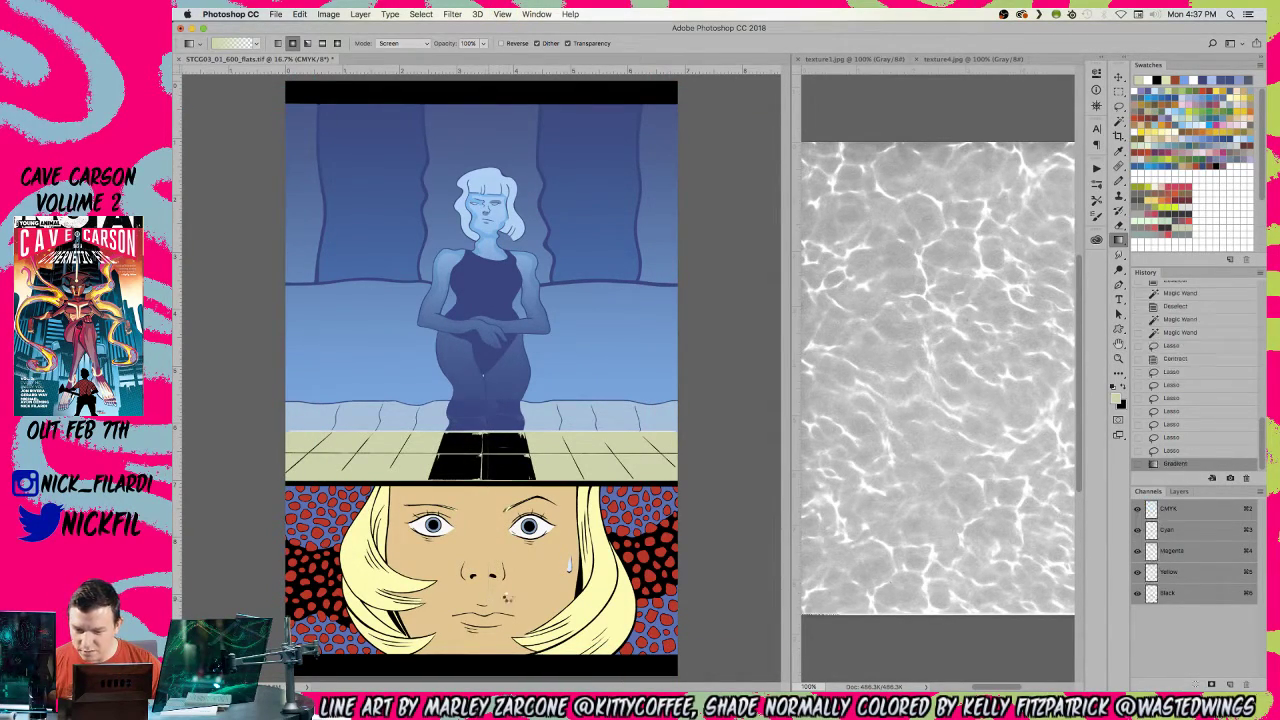
left_click_drag(442, 296, 464, 534)
key("z")
left_click(457, 469)
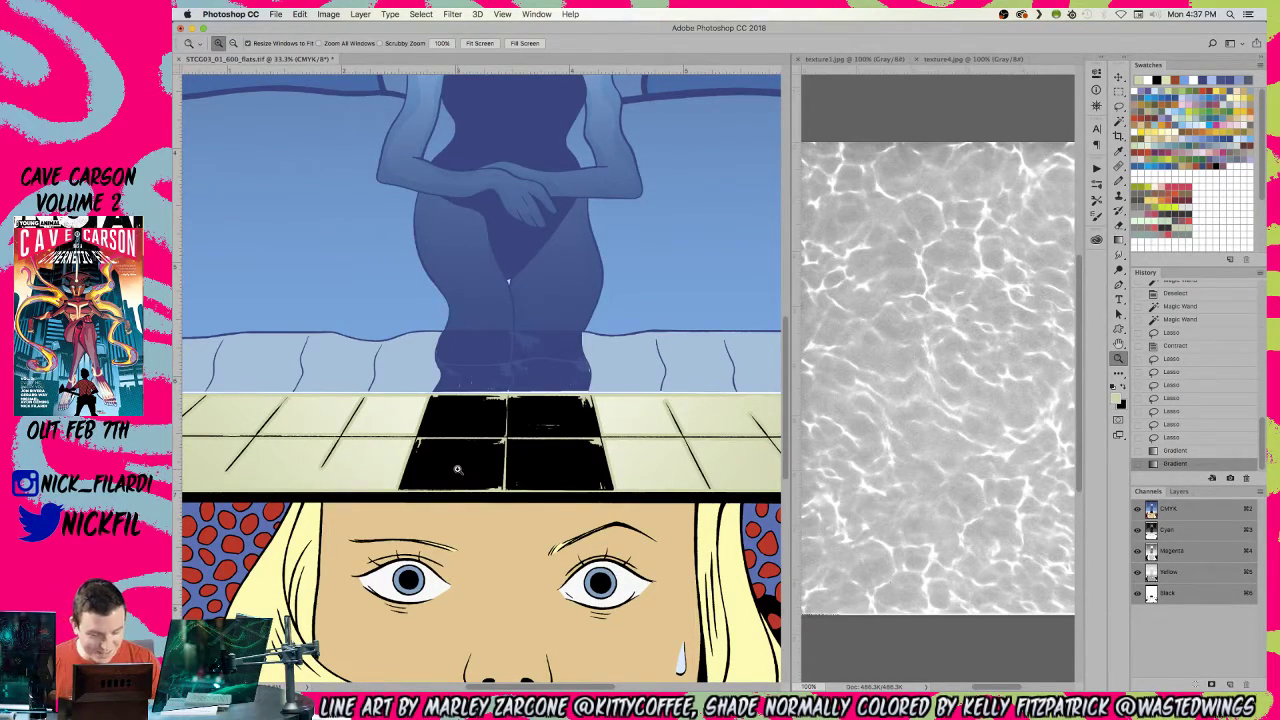
left_click(583, 492, "alt")
- Add pale highlights to the floor tiles right of the black centre tiles with the Pencil in Screen mode
key("b")
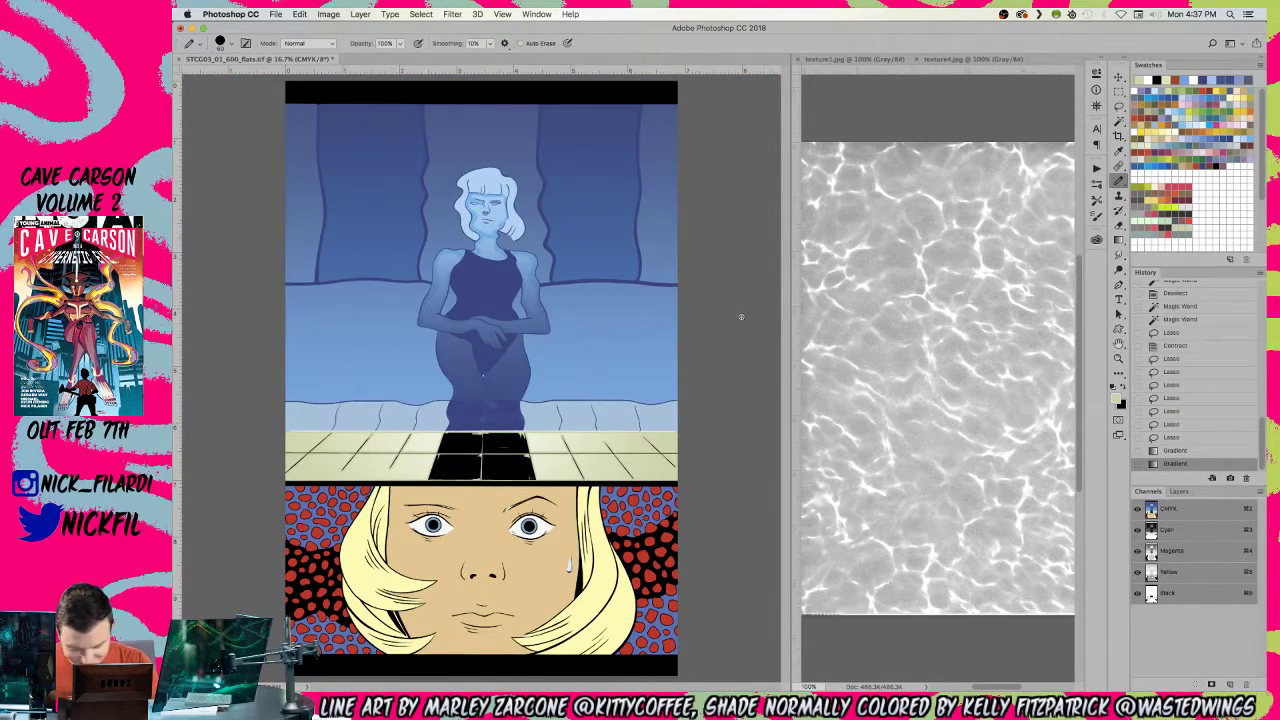
left_click(295, 43)
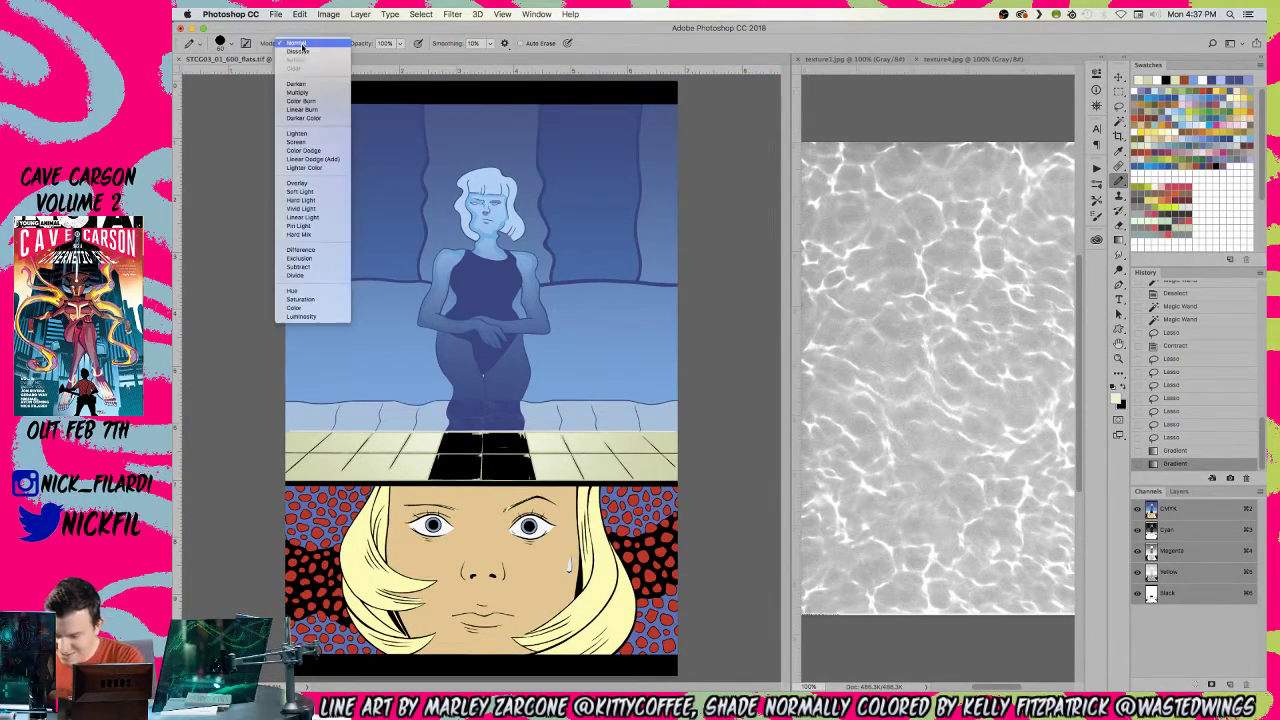
left_click(305, 140)
left_click_drag(530, 437, 586, 436)
left_click(573, 455)
left_click(542, 454)
left_click(610, 440)
left_click_drag(605, 435, 622, 430)
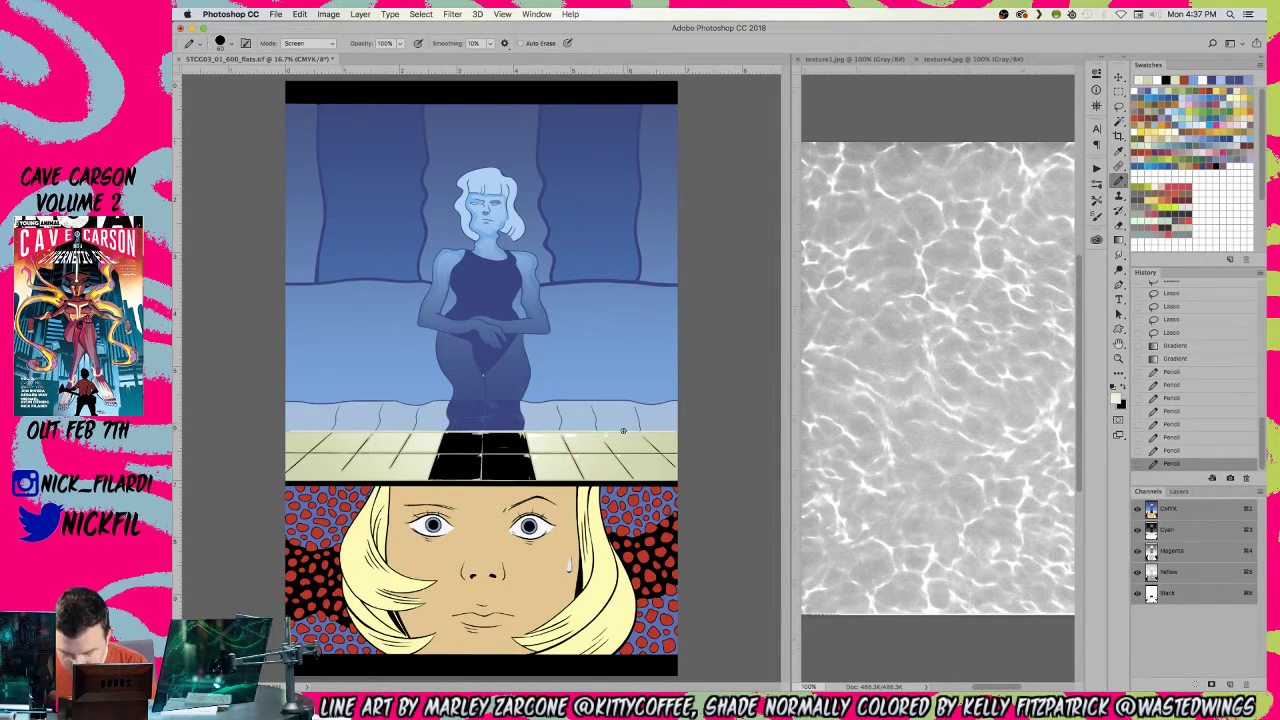
- Add matching Pencil highlights to the tiles left of the black ones, lowering the opacity to 50% for the final dab
left_click(412, 437)
left_click(391, 438)
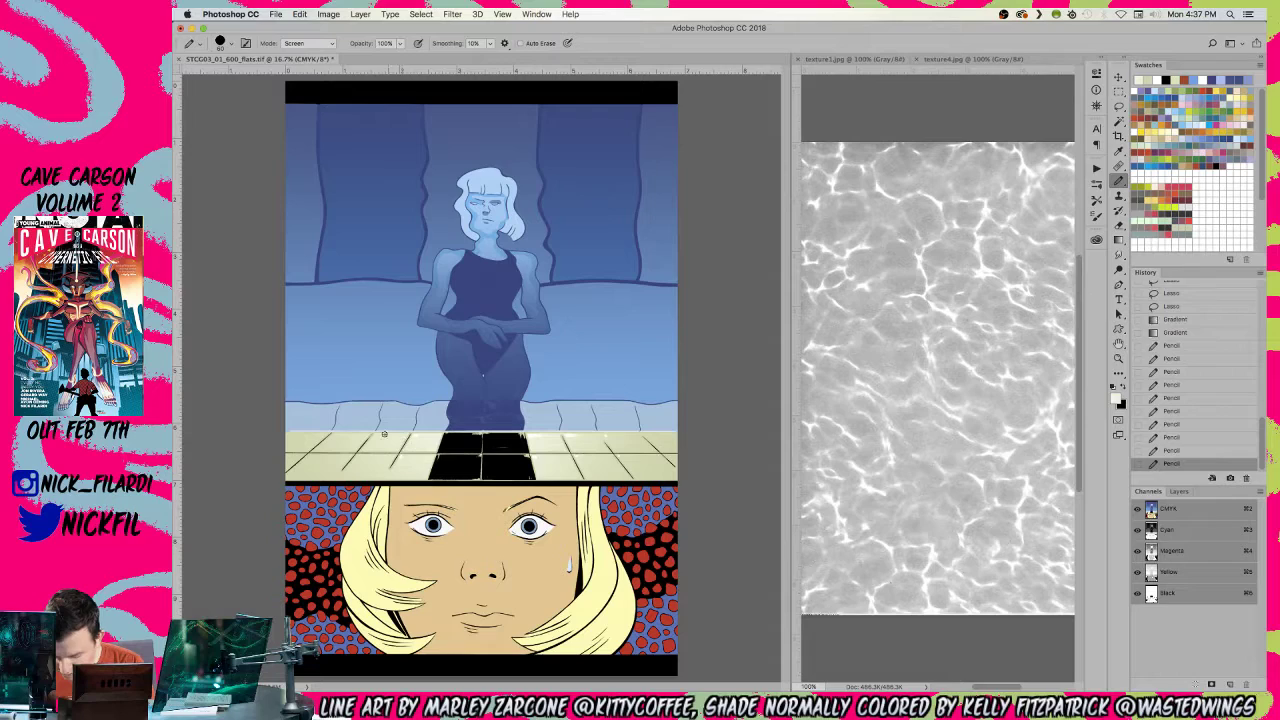
left_click(374, 434)
left_click(372, 437)
left_click(339, 431)
key("5")
left_click(385, 432)
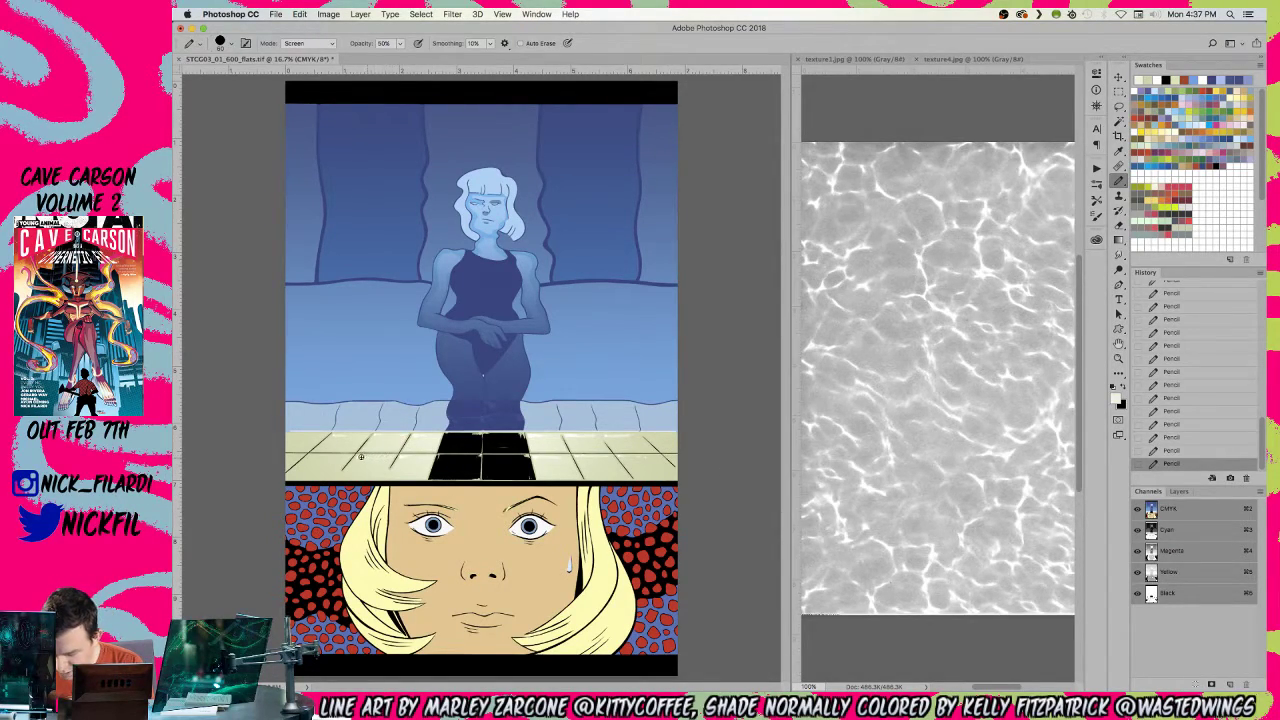
- Add the dark eye, nose and mouth linework of the standing woman's face to the selection with the Magic Wand
left_click(1119, 357)
left_click(458, 467, "alt")
left_click(464, 296)
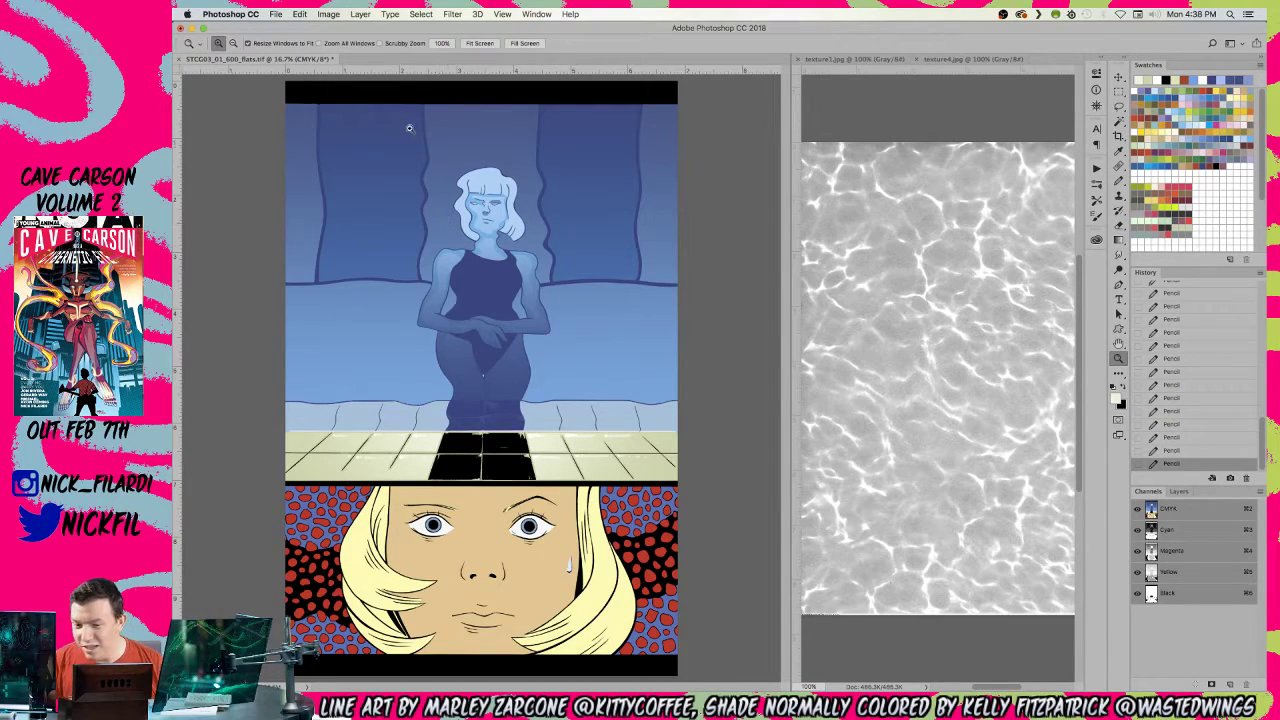
left_click(490, 247)
left_click(490, 247)
key("w")
left_click(503, 207)
left_click(507, 232)
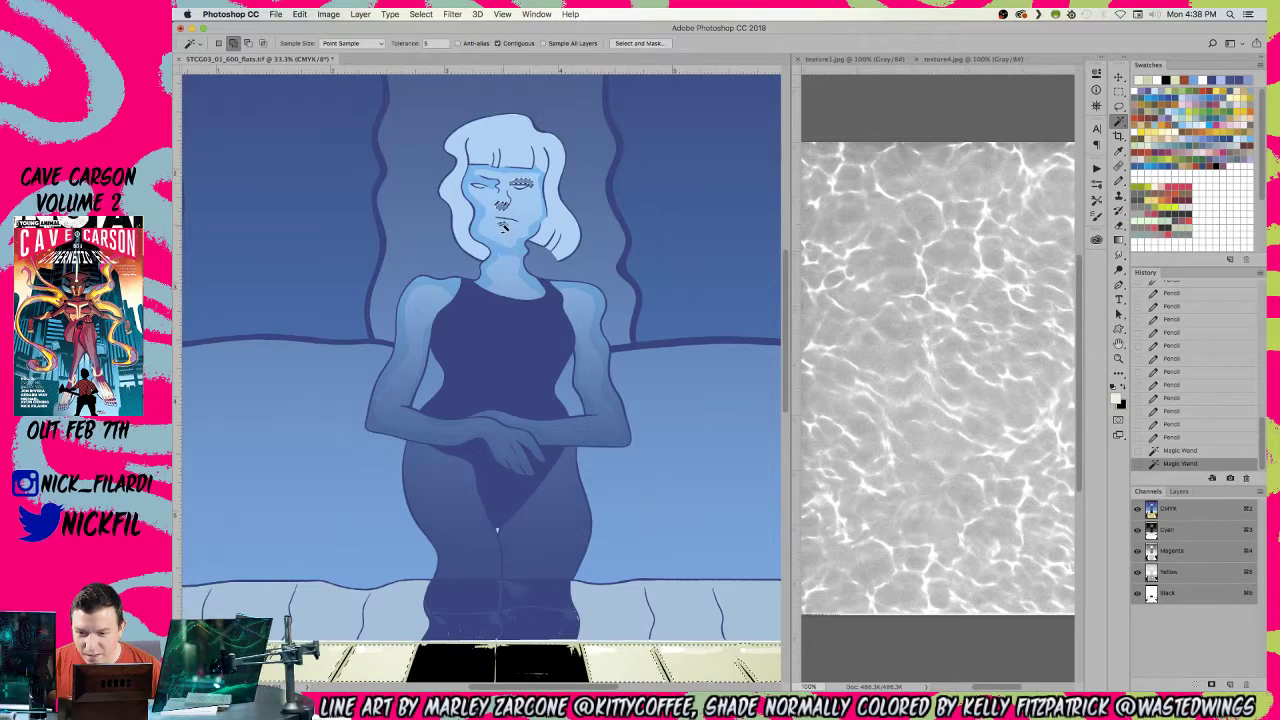
left_click(505, 228)
- Enlarge the Pencil to 300 px and paint light blue over the selected facial lines in Screen mode
key("b")
key("bracketright")
key("bracketright")
key("bracketright")
key("bracketright")
key("bracketright")
key("bracketright")
key("bracketright")
key("bracketright")
key("bracketright")
key("bracketright")
key("bracketright")
mouse_move(519, 193)
left_mouse_down()
mouse_move(511, 223)
mouse_move(534, 208)
left_mouse_up()
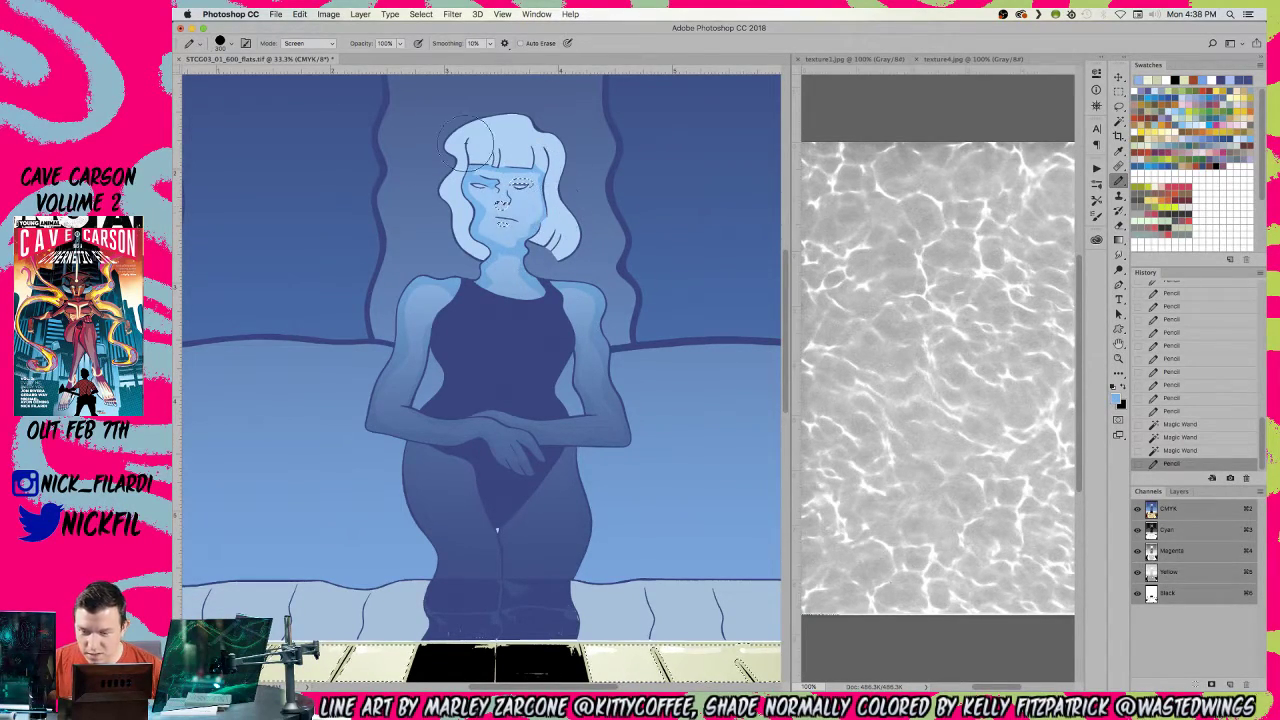
- Repaint the selected facial lines in Normal mode with blue sampled from the face shadow, and deselect
left_click(470, 177, "alt")
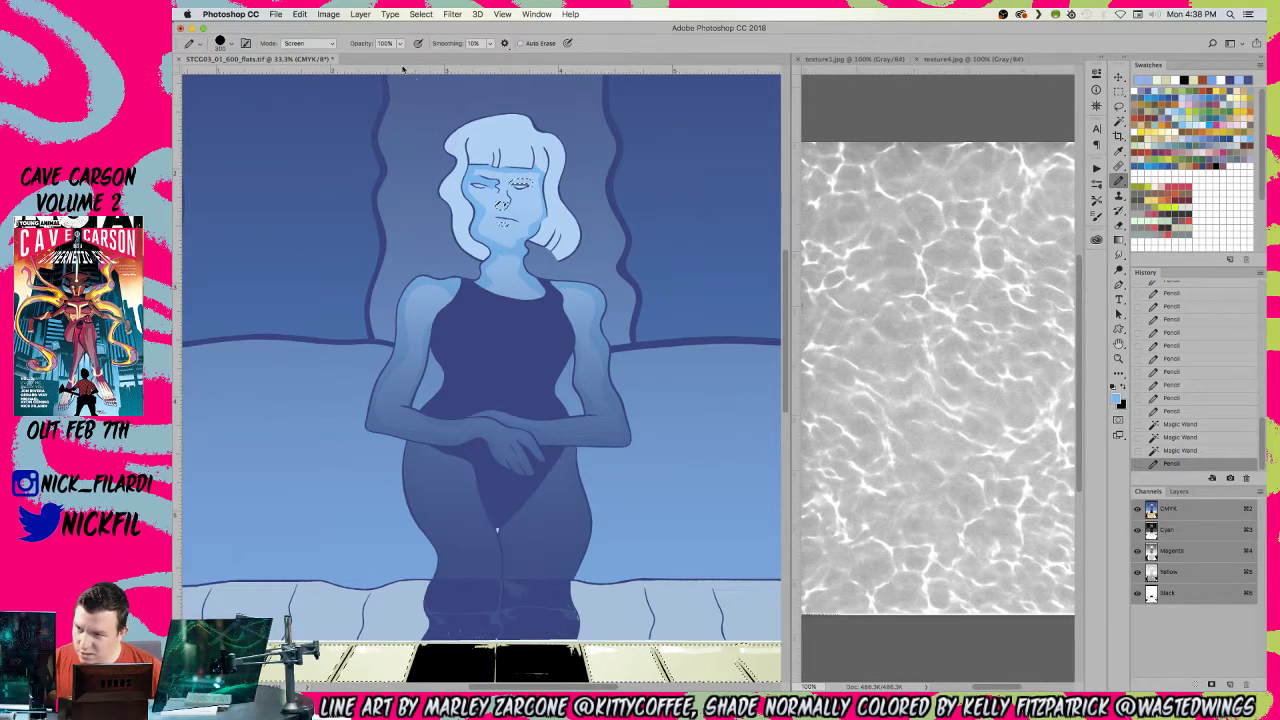
left_click(300, 43)
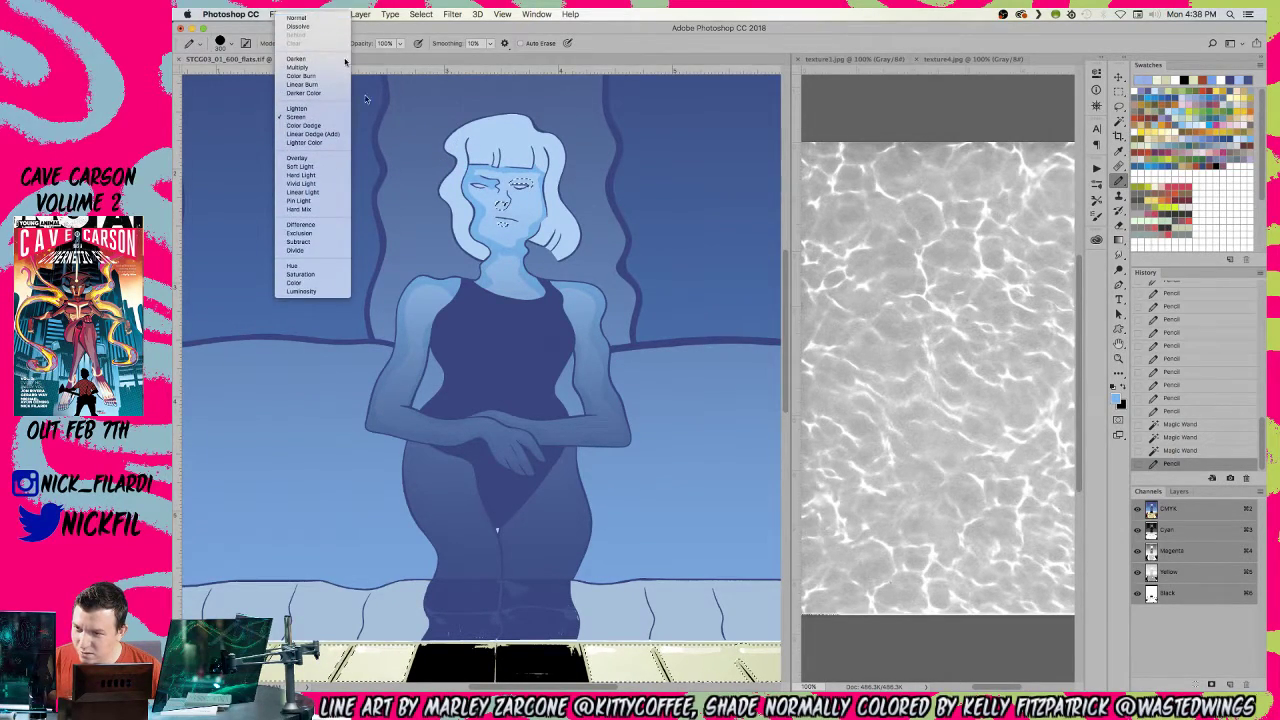
left_click(318, 59)
left_click(510, 180)
key("super+d")
key("z")
left_click(561, 380, "alt")
left_click(560, 379, "alt")
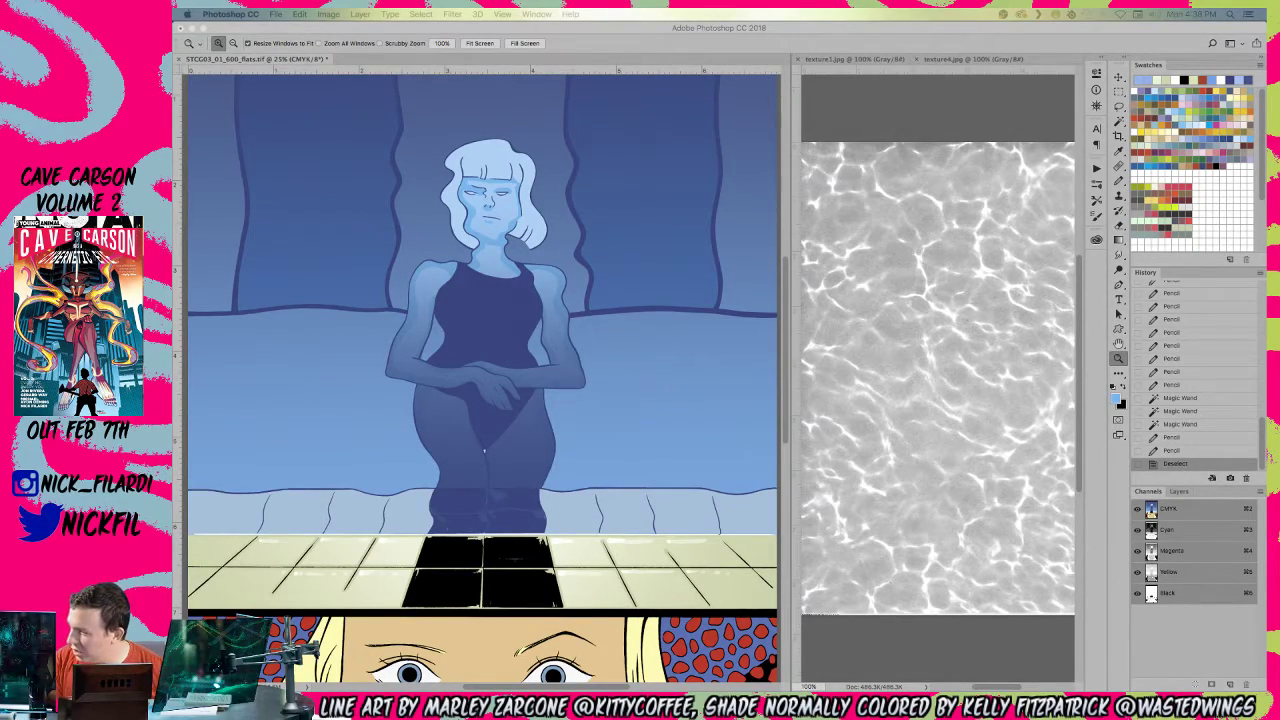
left_click(1050, 313)
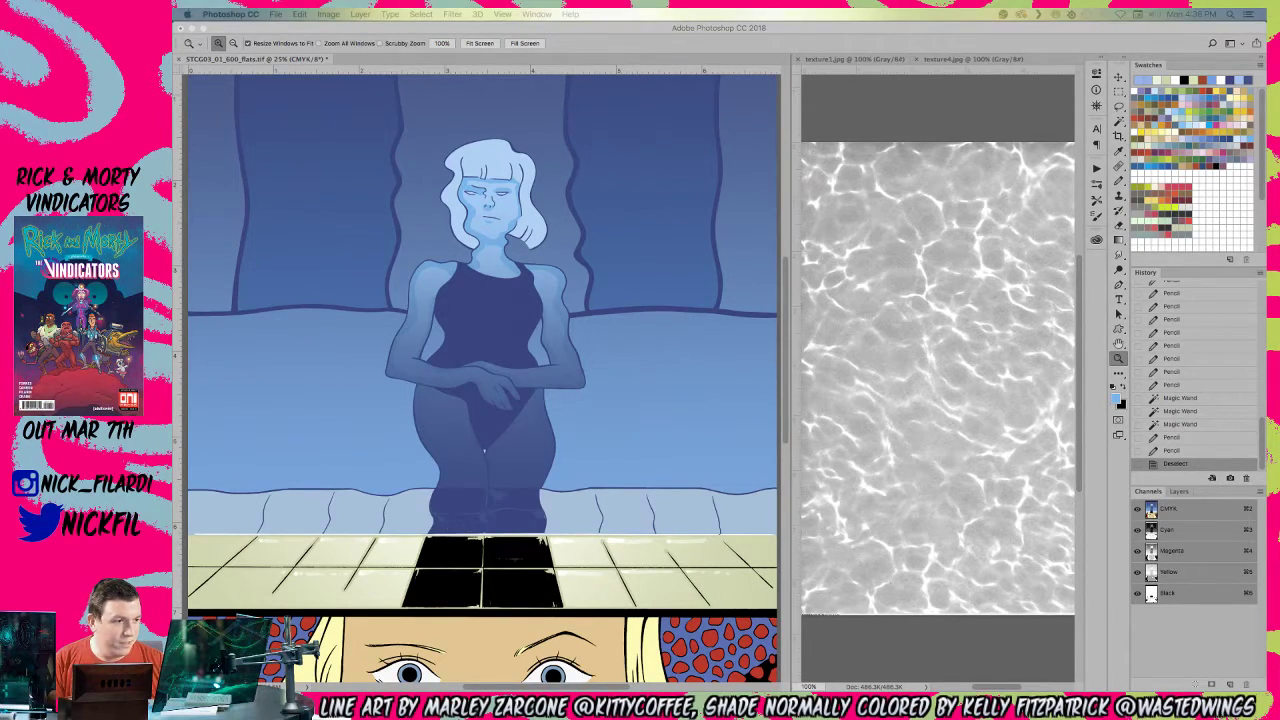
left_click(509, 371)
key("super+minus")
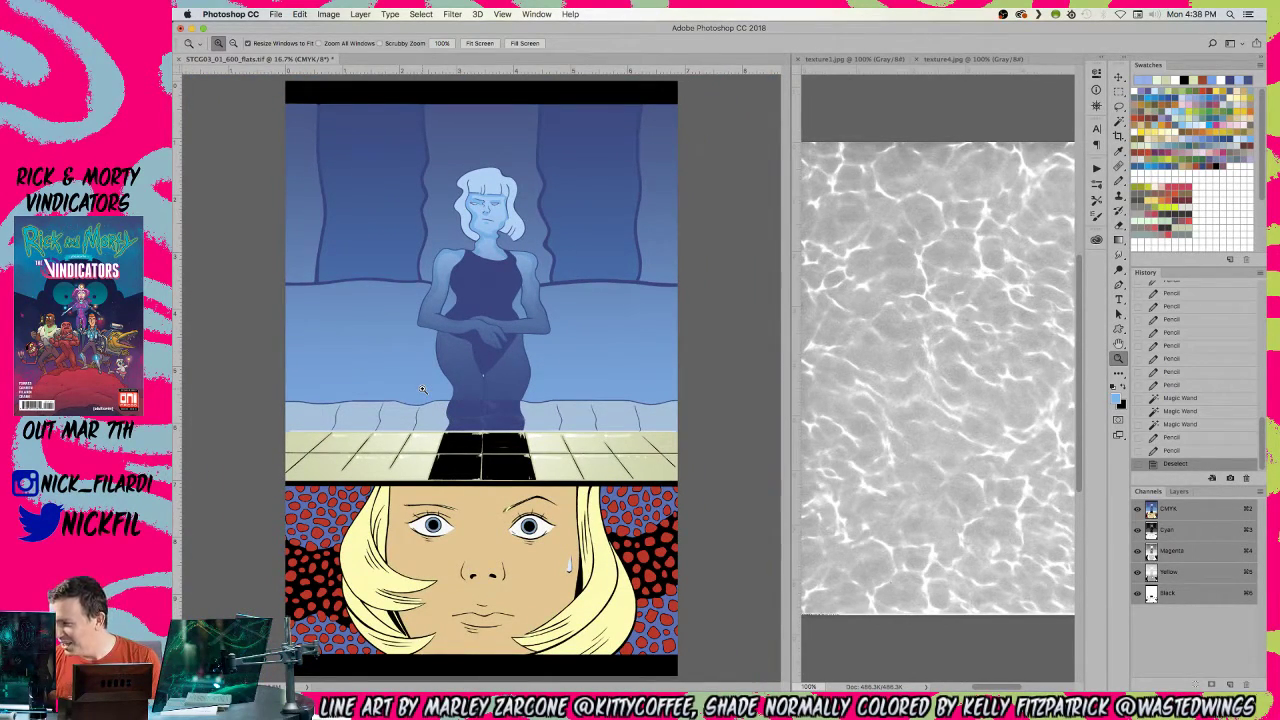
left_click(608, 333)
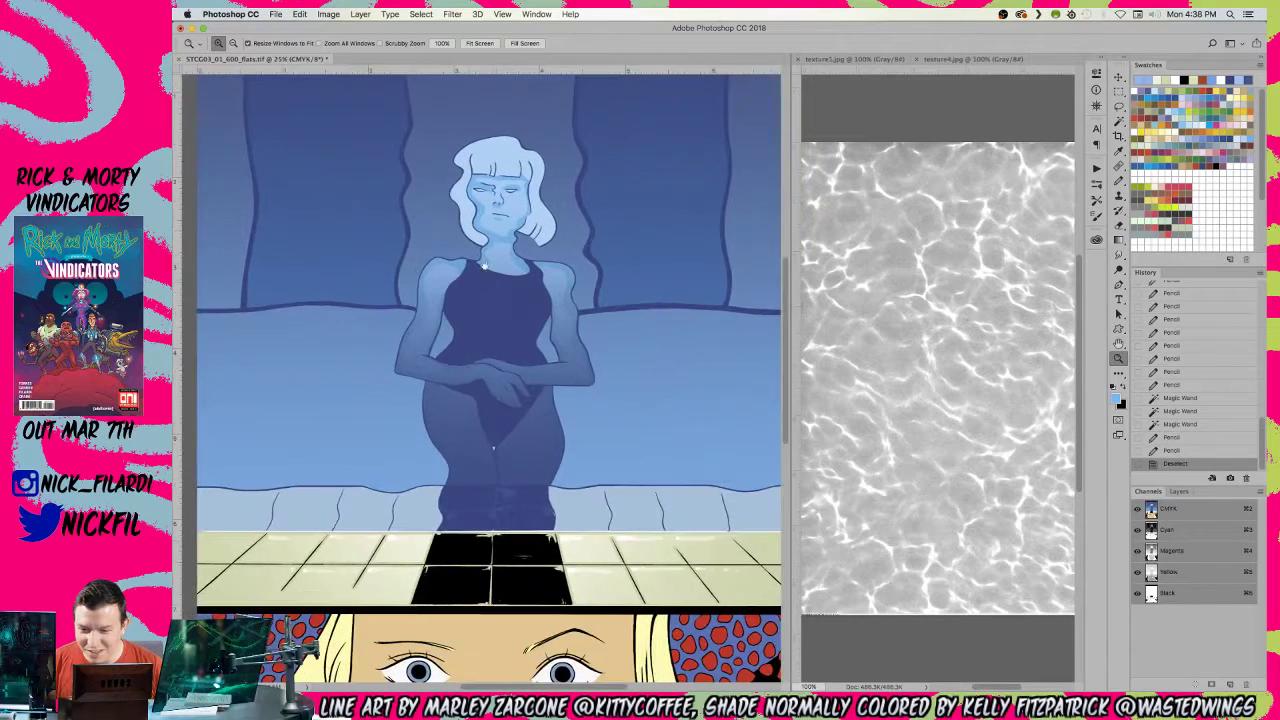
left_click(418, 400, "alt")
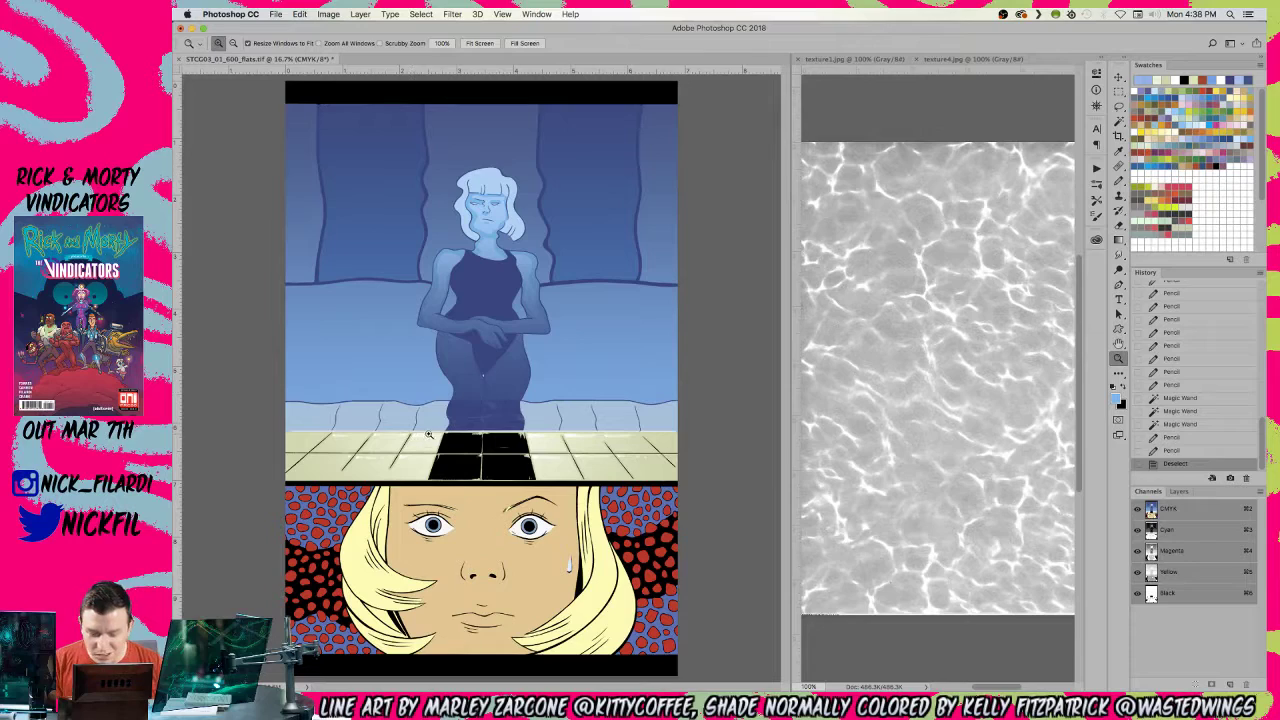
- Lasso loose areas around the pale ledge behind the floor on both sides of the standing woman
key("l")
mouse_move(555, 378)
left_mouse_down()
mouse_move(521, 408)
mouse_move(566, 440)
mouse_move(678, 437)
mouse_move(628, 376)
mouse_move(555, 378)
left_mouse_up()
mouse_move(355, 365)
left_mouse_down()
mouse_move(253, 399)
mouse_move(302, 439)
mouse_move(467, 434)
mouse_move(437, 434)
mouse_move(455, 404)
mouse_move(413, 392)
left_mouse_up()
- Subtract the blue wall and pale ledge fills from the lassoed areas with the Magic Wand, keeping only the ledge's line art
key("w")
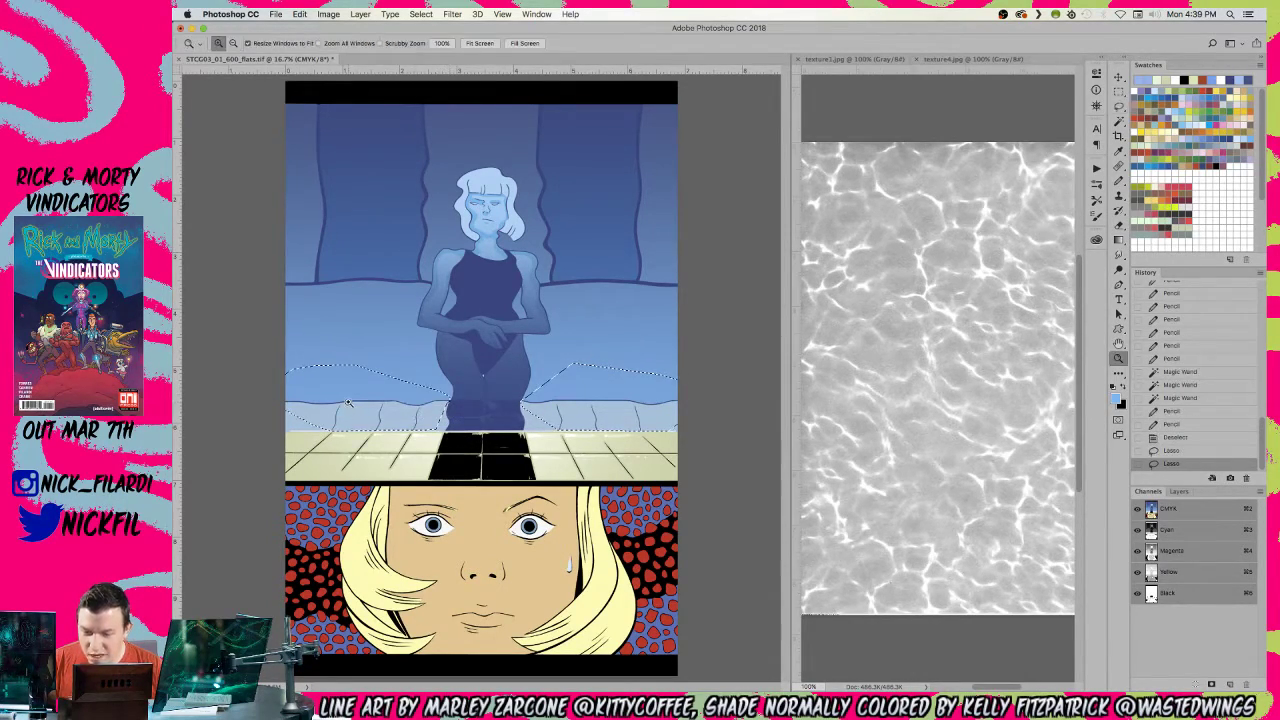
key("super+equal")
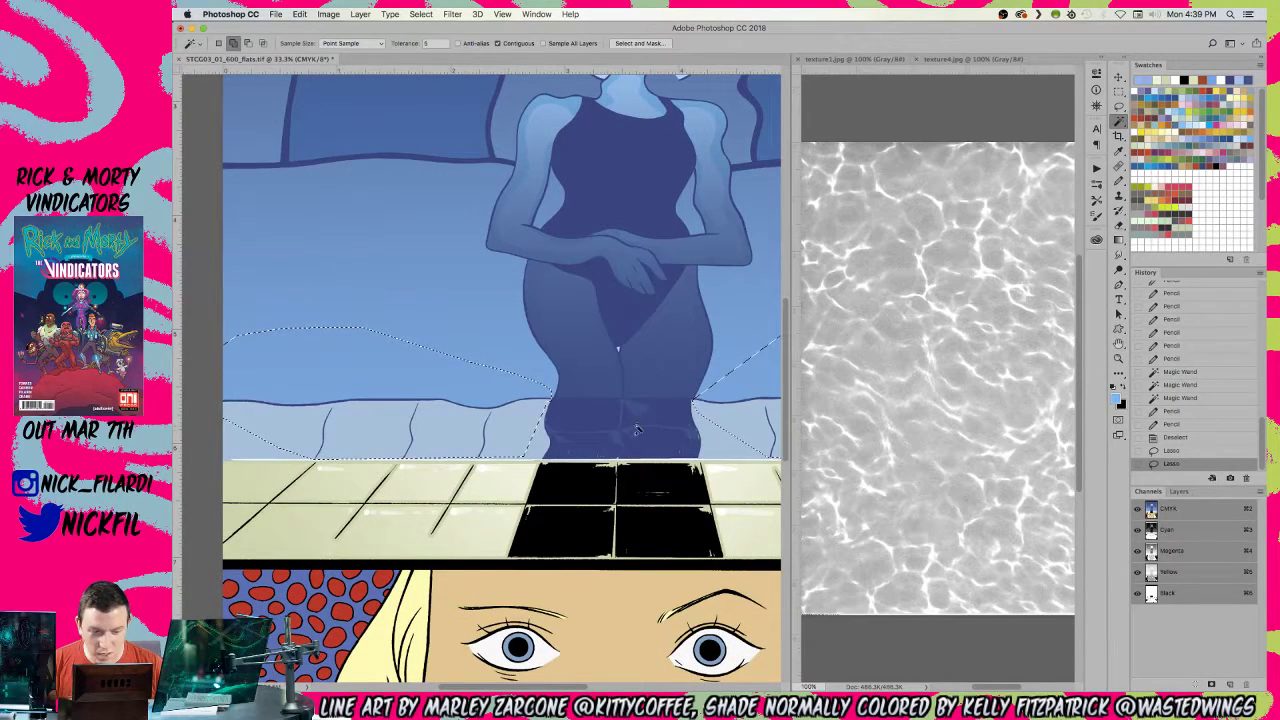
left_click(400, 355, "alt")
left_click(309, 402, "alt")
left_click(346, 446, "alt")
left_click(510, 432, "alt")
left_click_drag(580, 409, 285, 409)
left_click(543, 429, "alt")
left_click(594, 351, "alt")
left_click(617, 456, "alt")
left_click(655, 401, "alt")
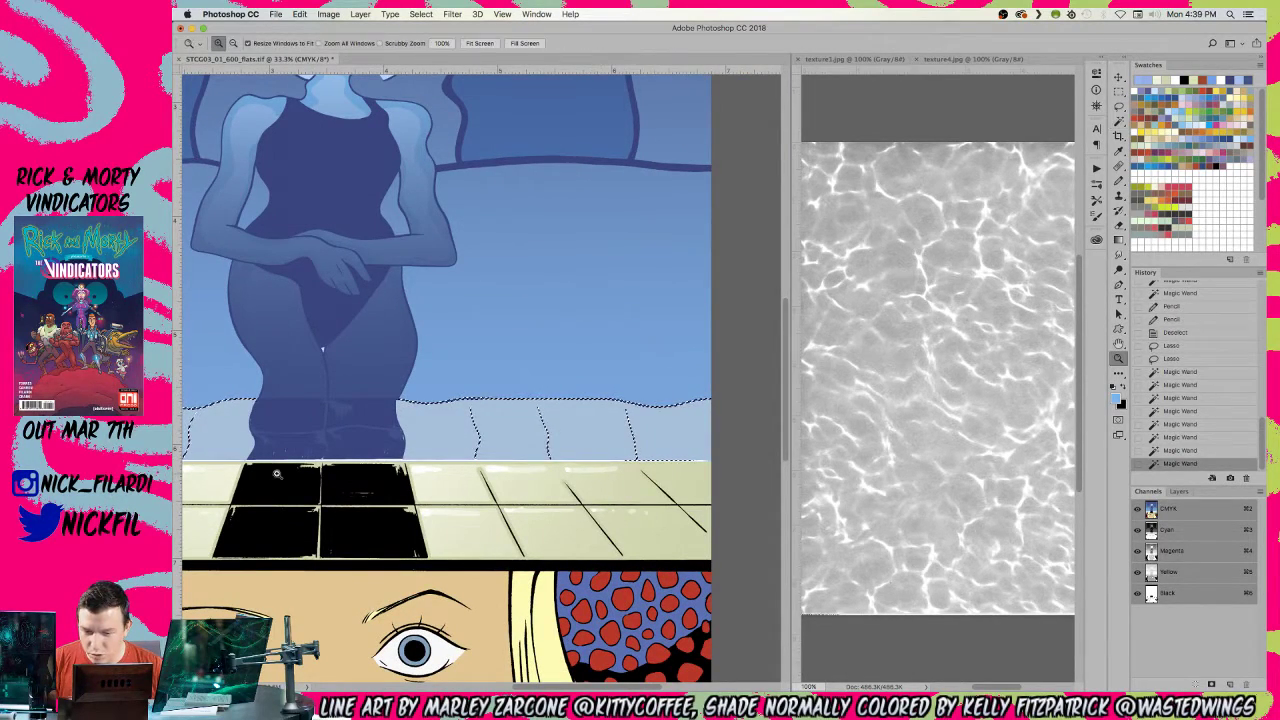
- Subtract the thin strip along the tile floor's upper edge from the ledge line selection with the Magic Wand
left_click(255, 465, "super")
left_click_drag(255, 465, 593, 452)
key("w")
left_click(471, 445)
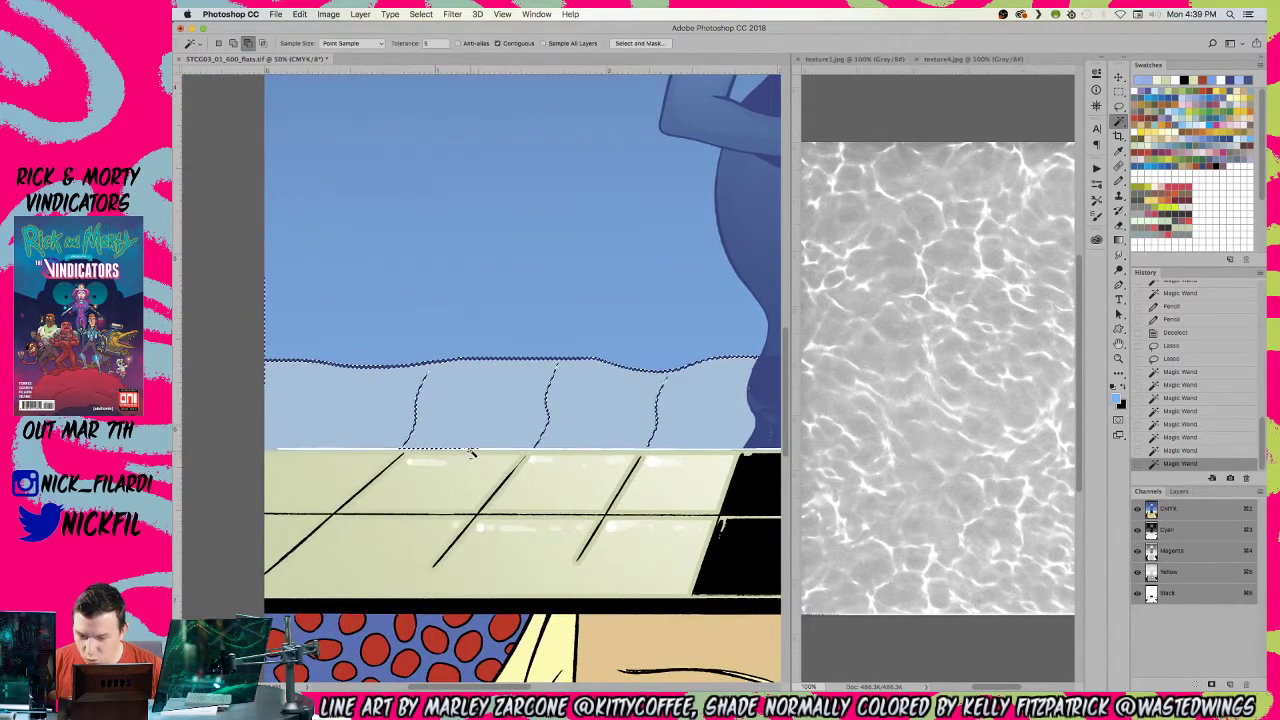
left_click(505, 449, "alt")
left_click_drag(750, 455, 232, 453)
- Fill the selected ledge lines with light blue sampled from the standing woman's face
key("z")
left_click(570, 430, "alt")
left_click(590, 425, "alt")
left_click(616, 415, "alt")
key("b")
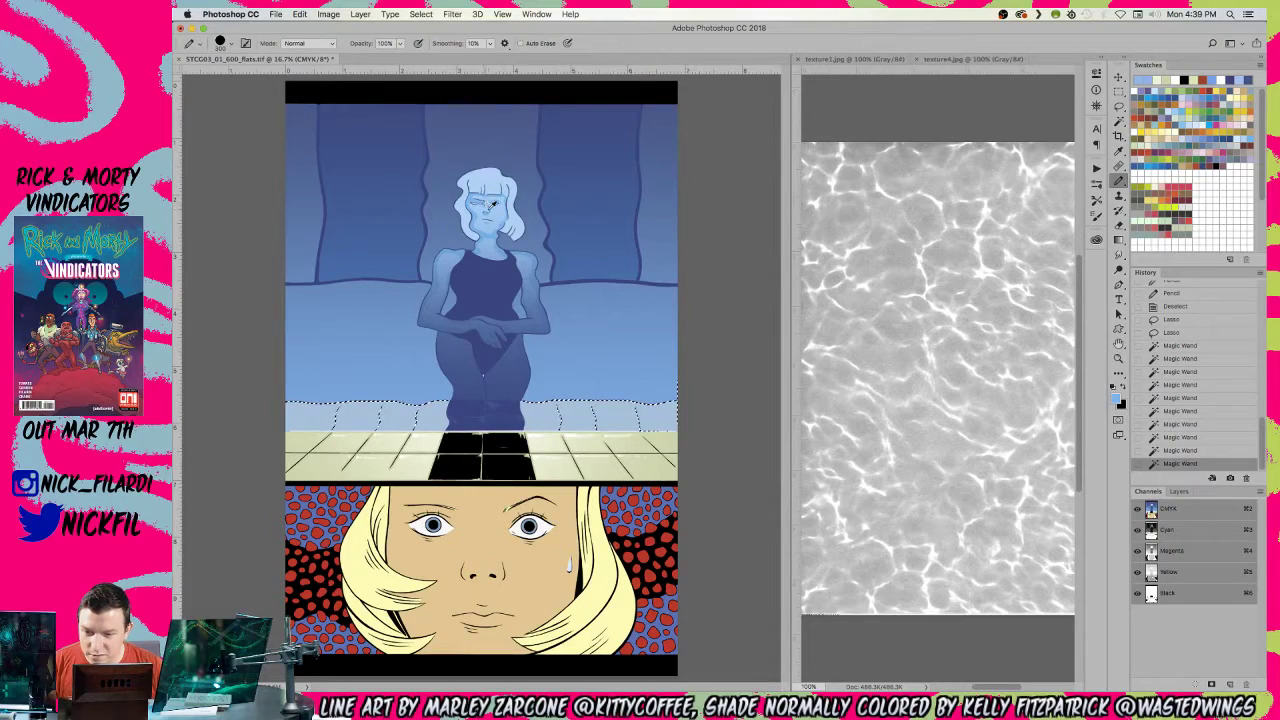
key("alt+BackSpace")
key("ctrl+d")
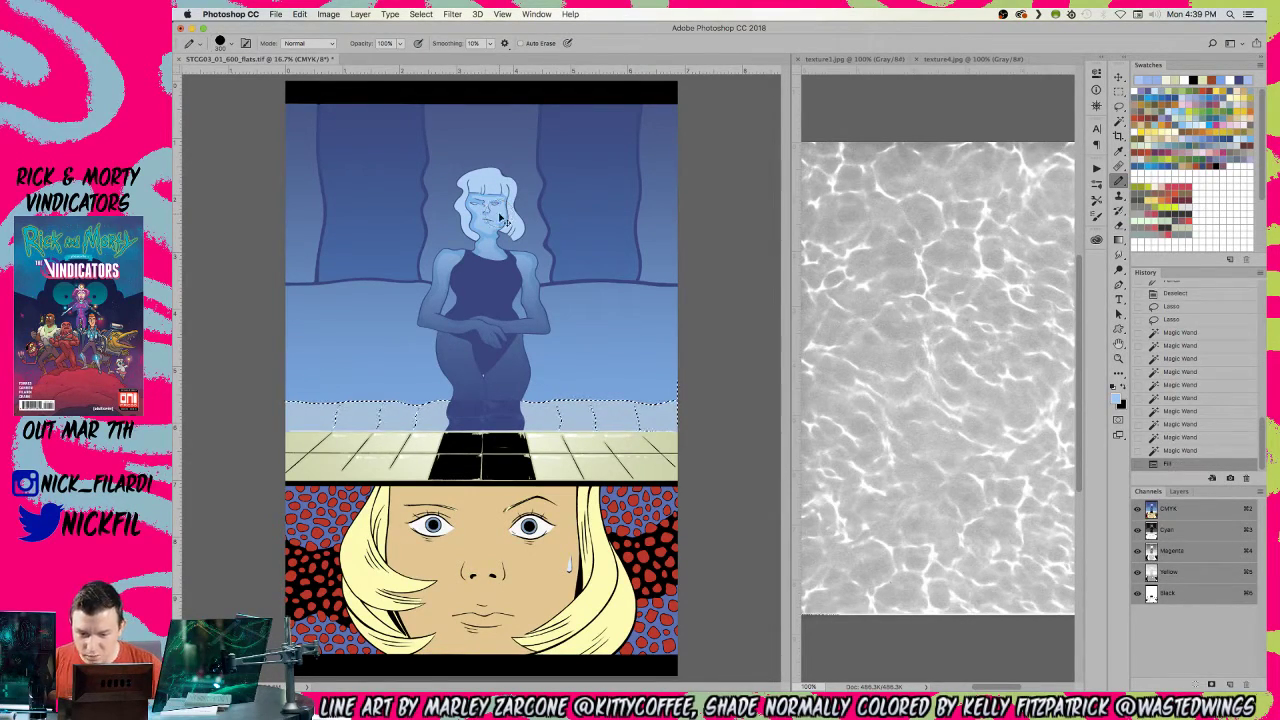
key("super+z")
- Fill the selected ledge lines with white, fade the fill, and deselect
key("d")
key("x")
key("alt+BackSpace")
key("super+shift+f")
key("Return")
key("super+d")
key("z")
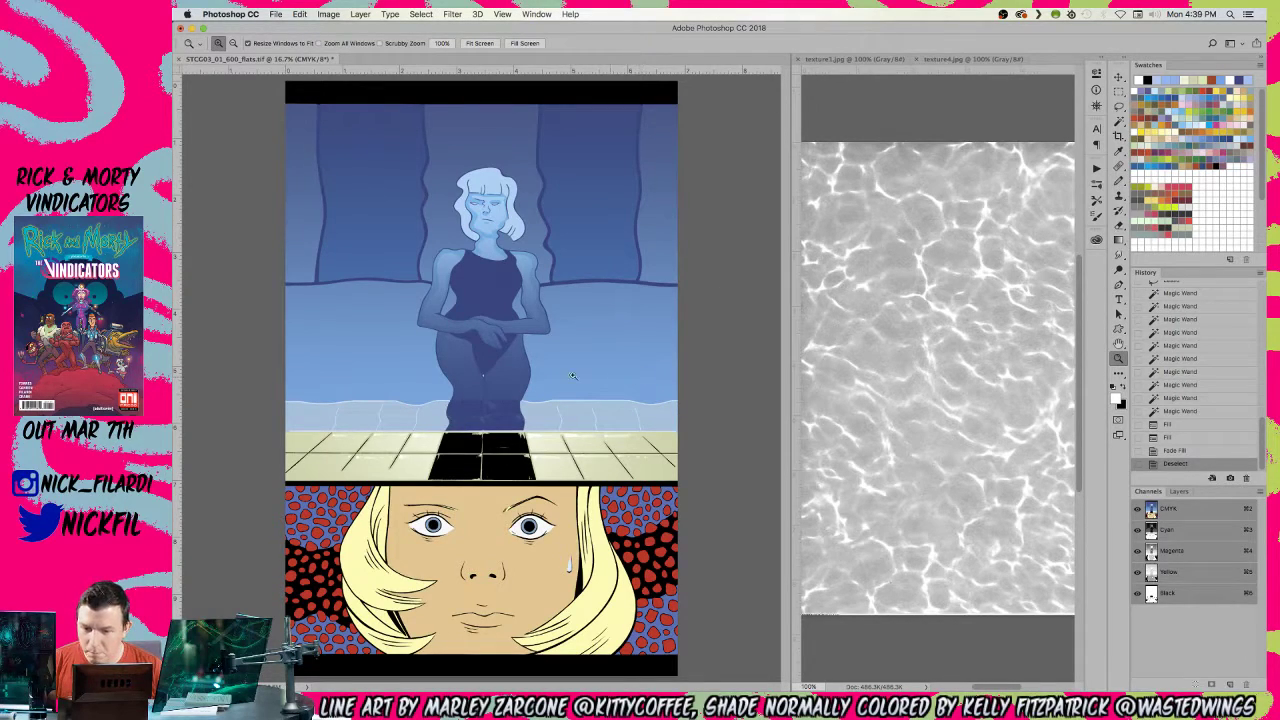
- Restore the ledge line selection and fill the lines with the blue sampled from the standing woman's shoulder
key("super+z")
key("b")
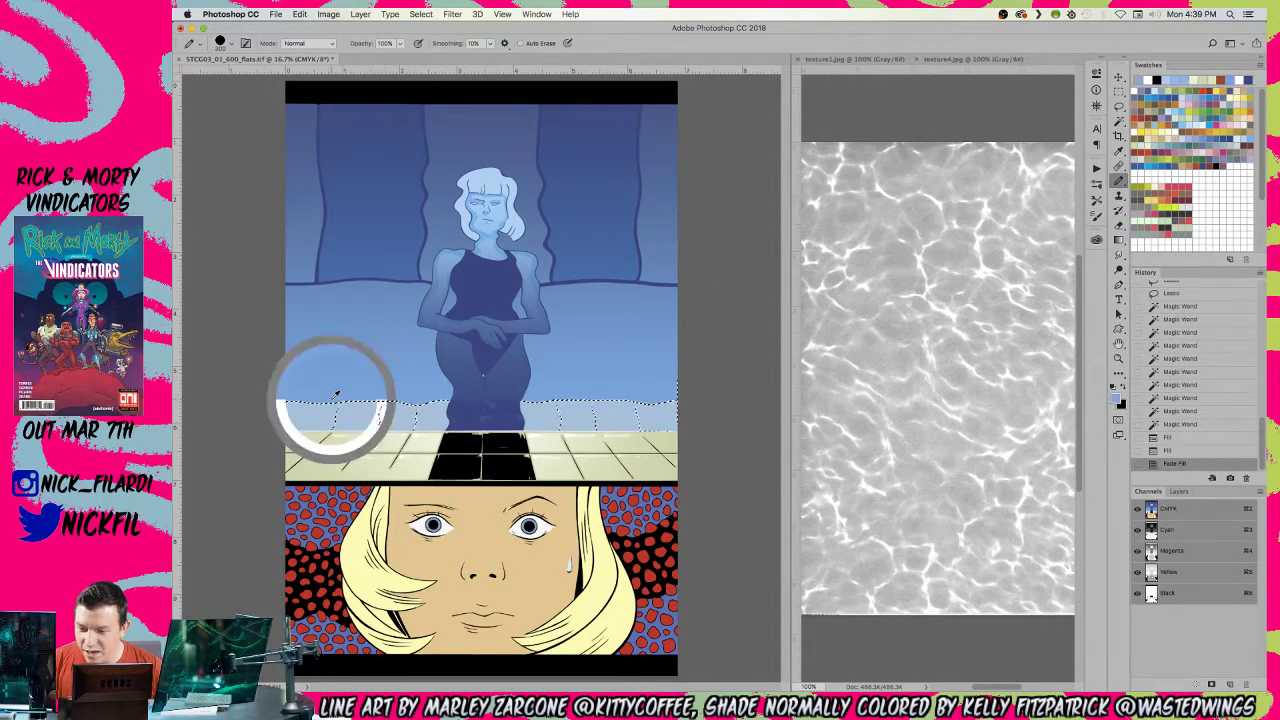
key("super+h")
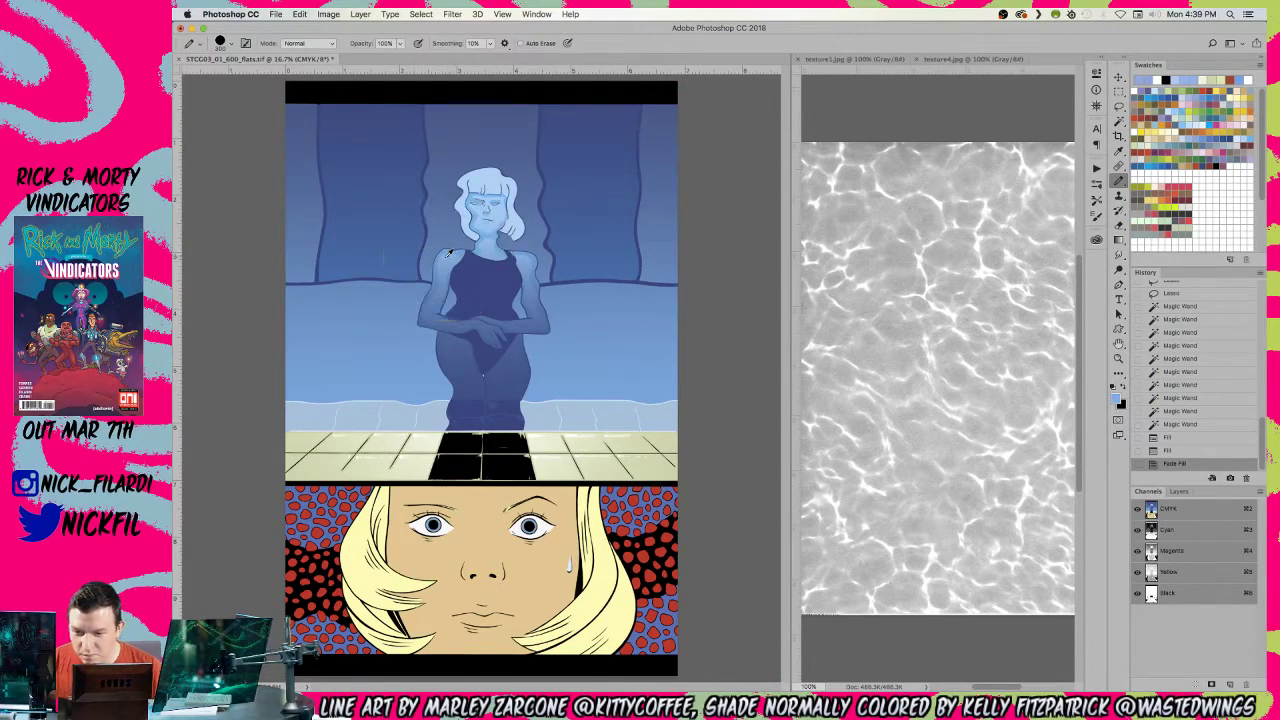
key("alt+BackSpace")
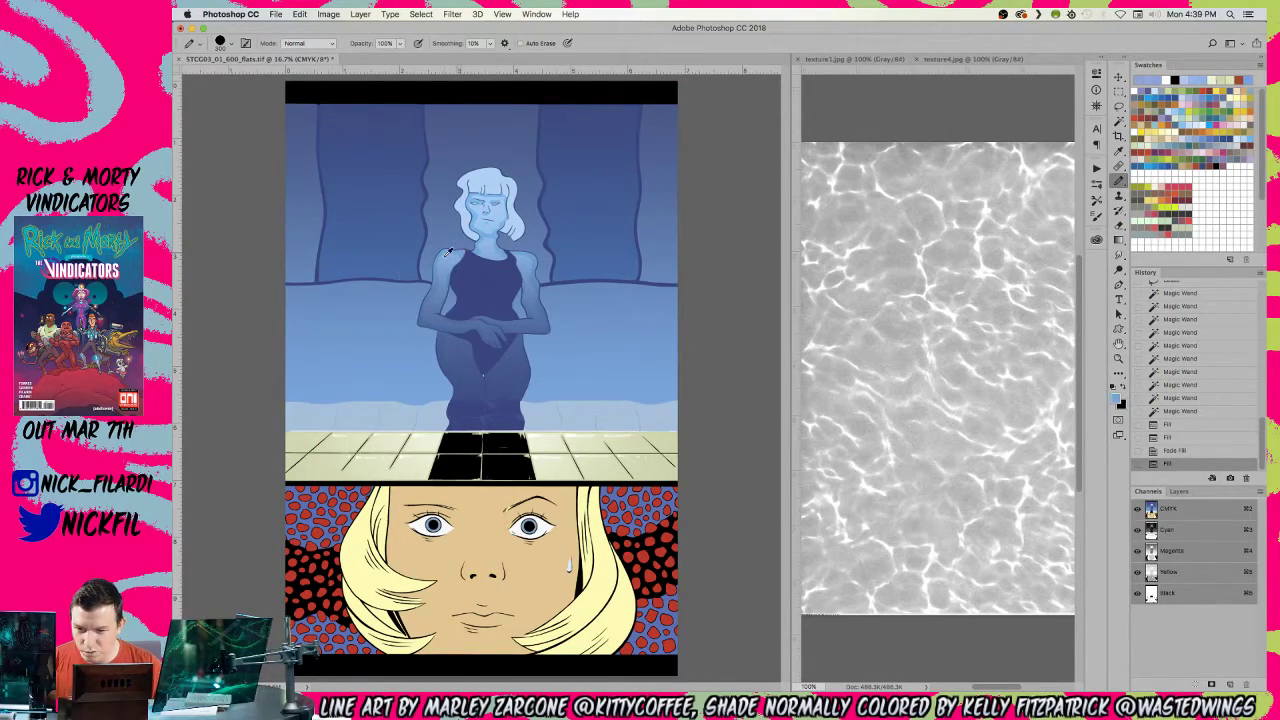
key("alt+BackSpace")
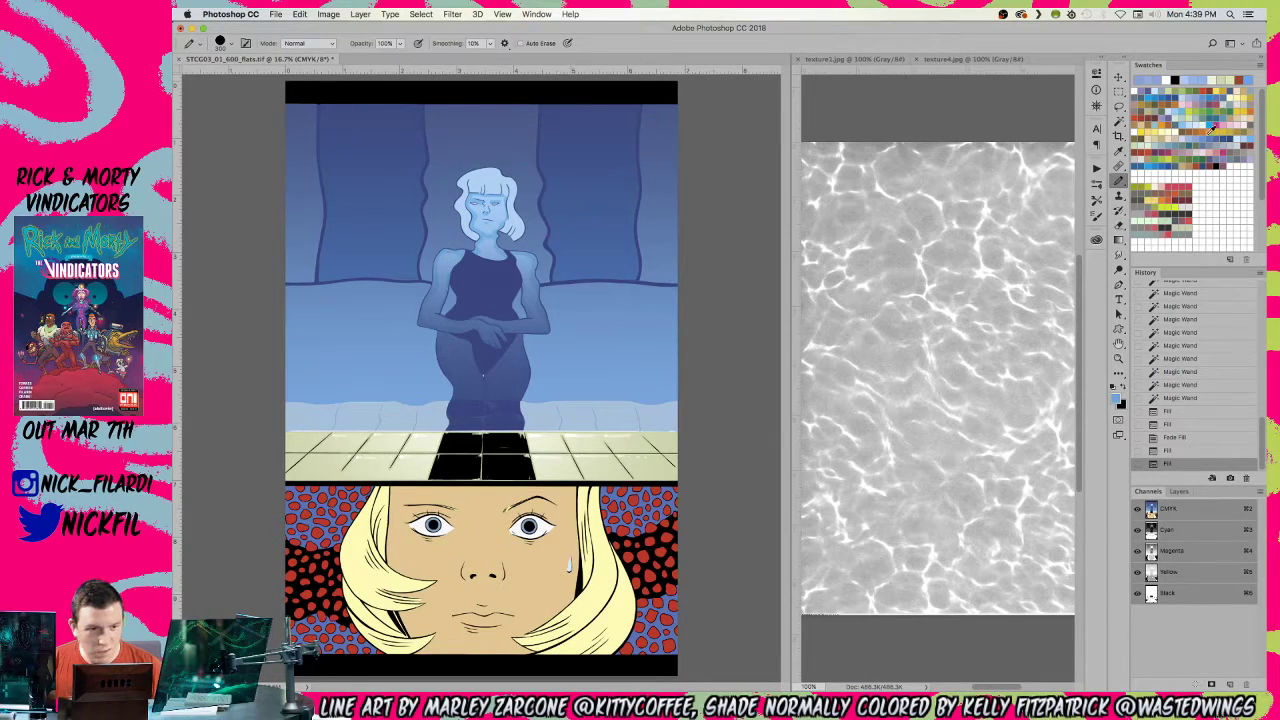
- Refill the selected ledge lines with a pale blue swatch, fade the fill, and deselect
left_click(1155, 90)
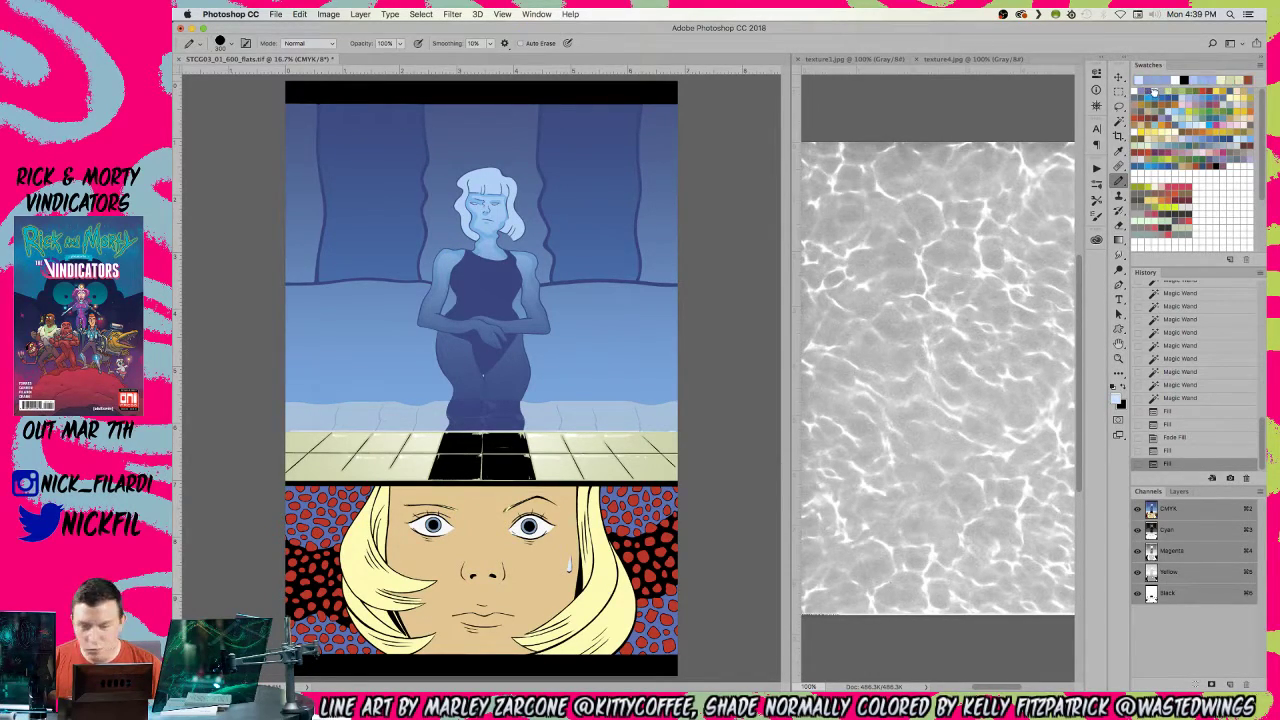
key("alt+BackSpace")
key("alt+BackSpace")
key("alt+BackSpace")
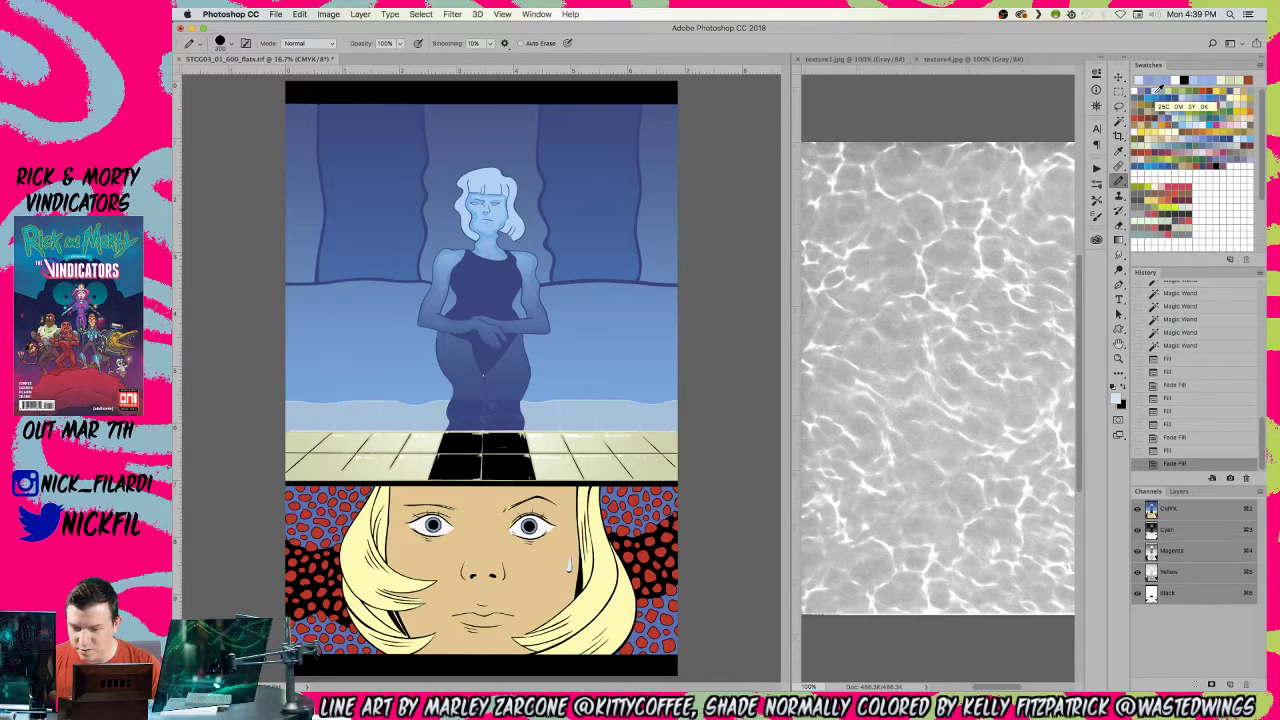
key("super+d")
key("z")
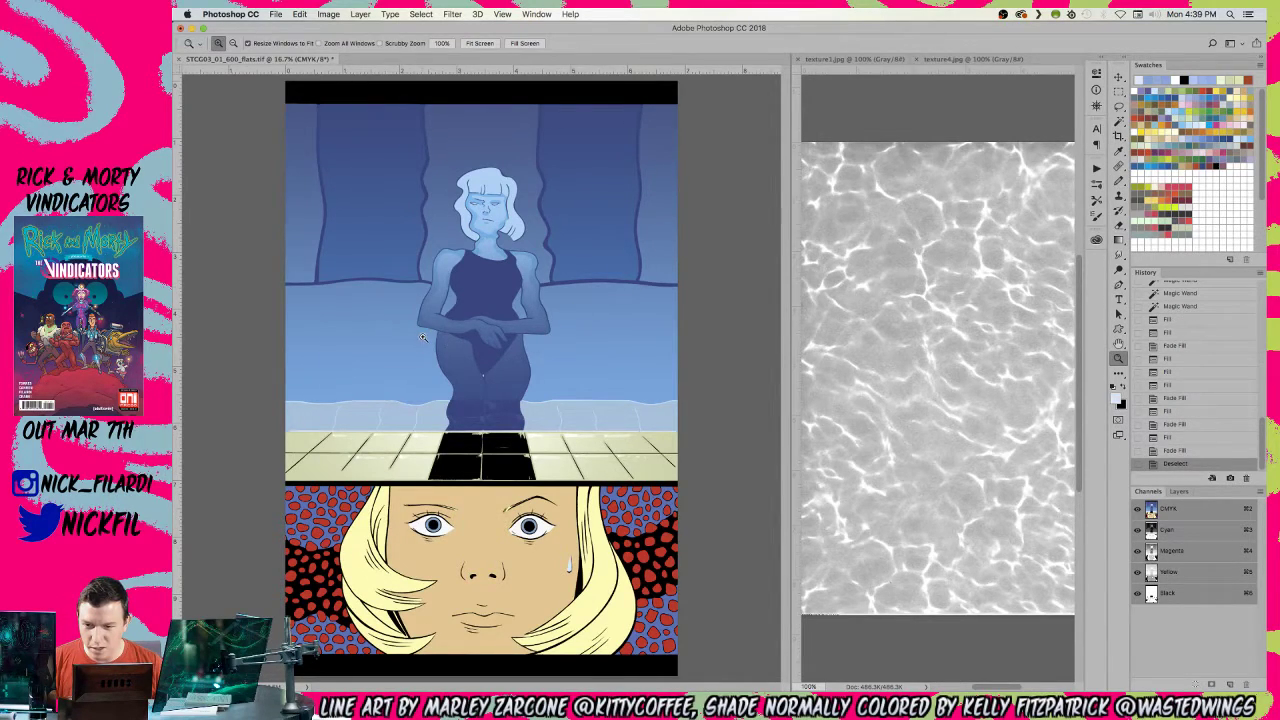
left_click(423, 339)
left_click_drag(500, 331, 408, 434)
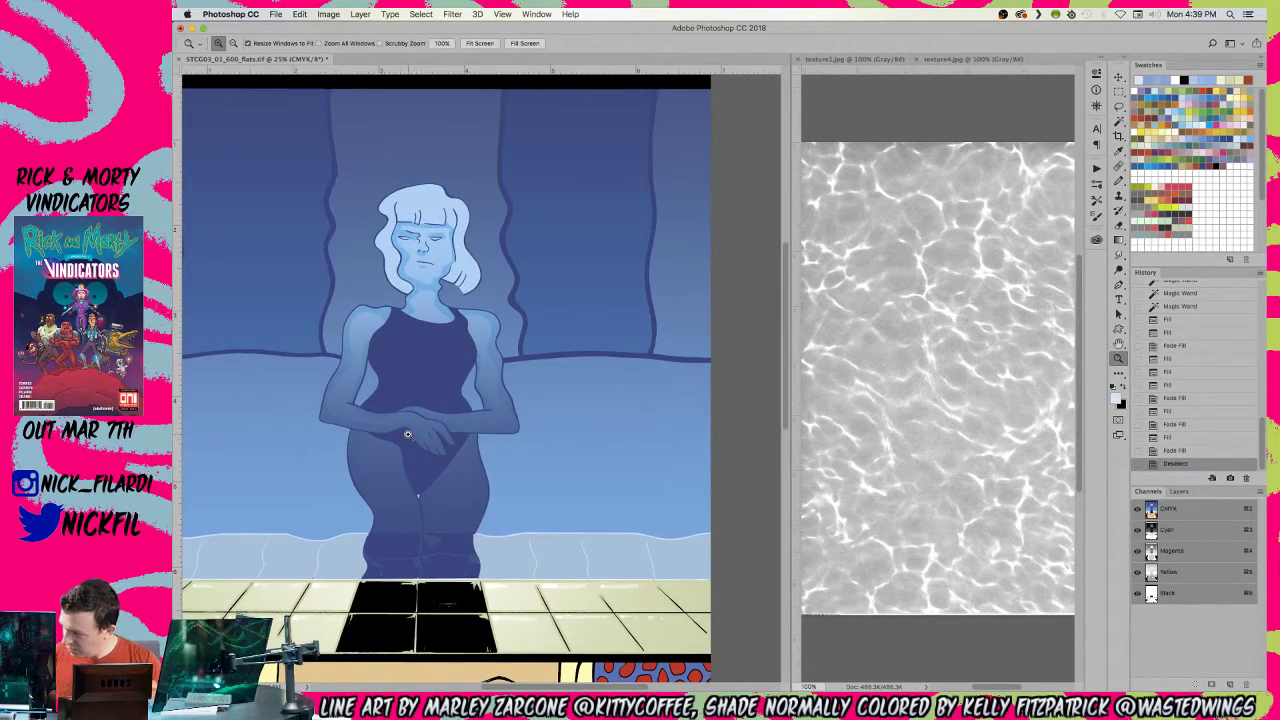
left_click(509, 271, "alt")
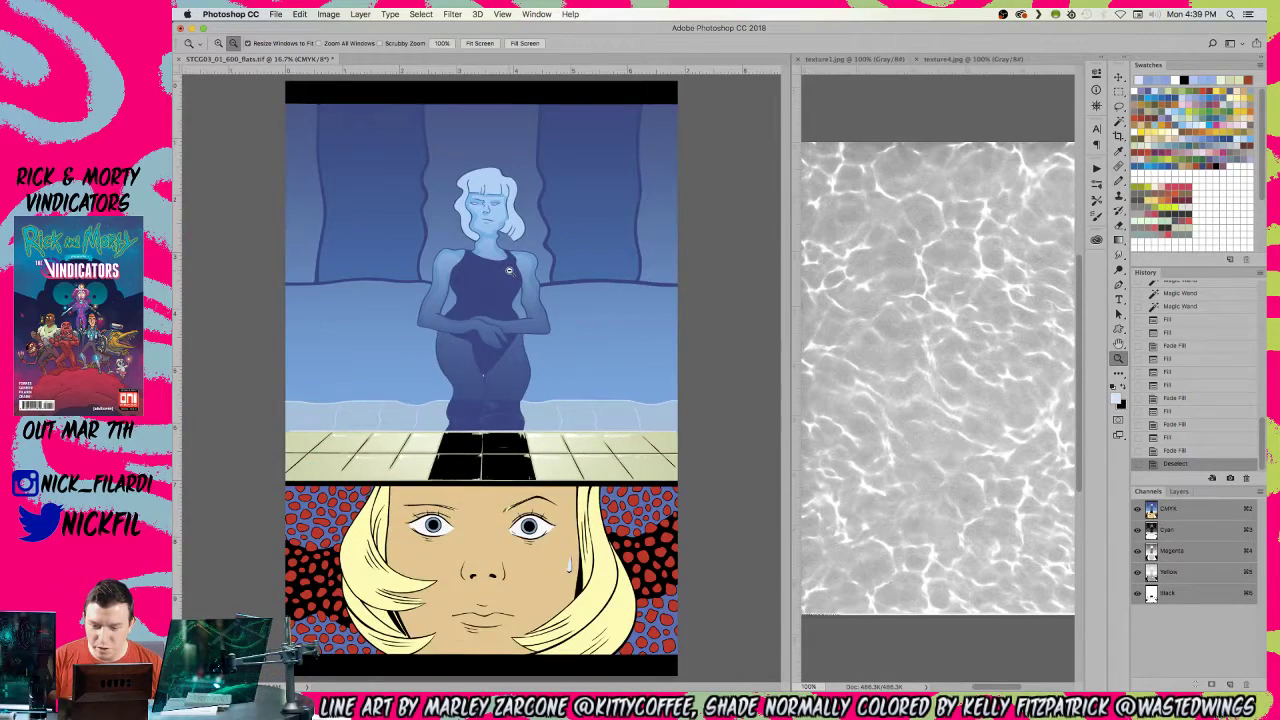
left_click(510, 271, "alt")
left_click(540, 488)
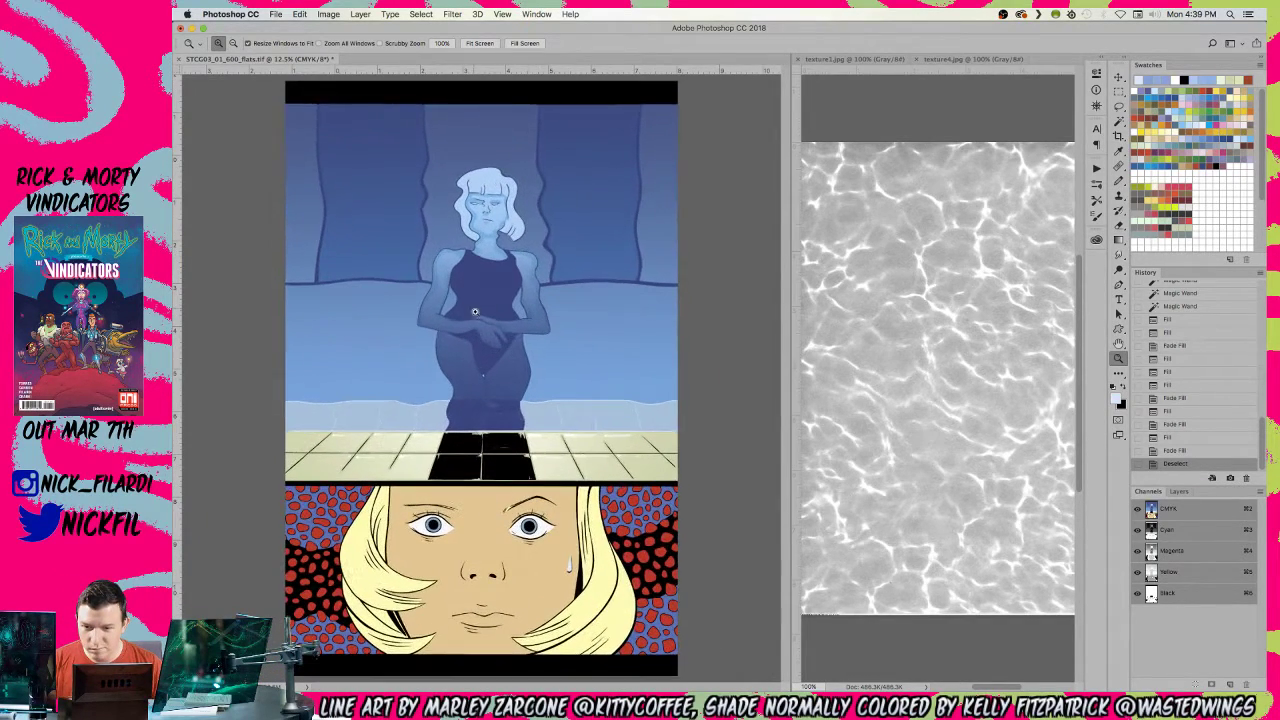
- Compare the water textures texture4.jpg and texture1.jpg, widening their window to see each image in full
left_click(937, 60)
key("ctrl+a")
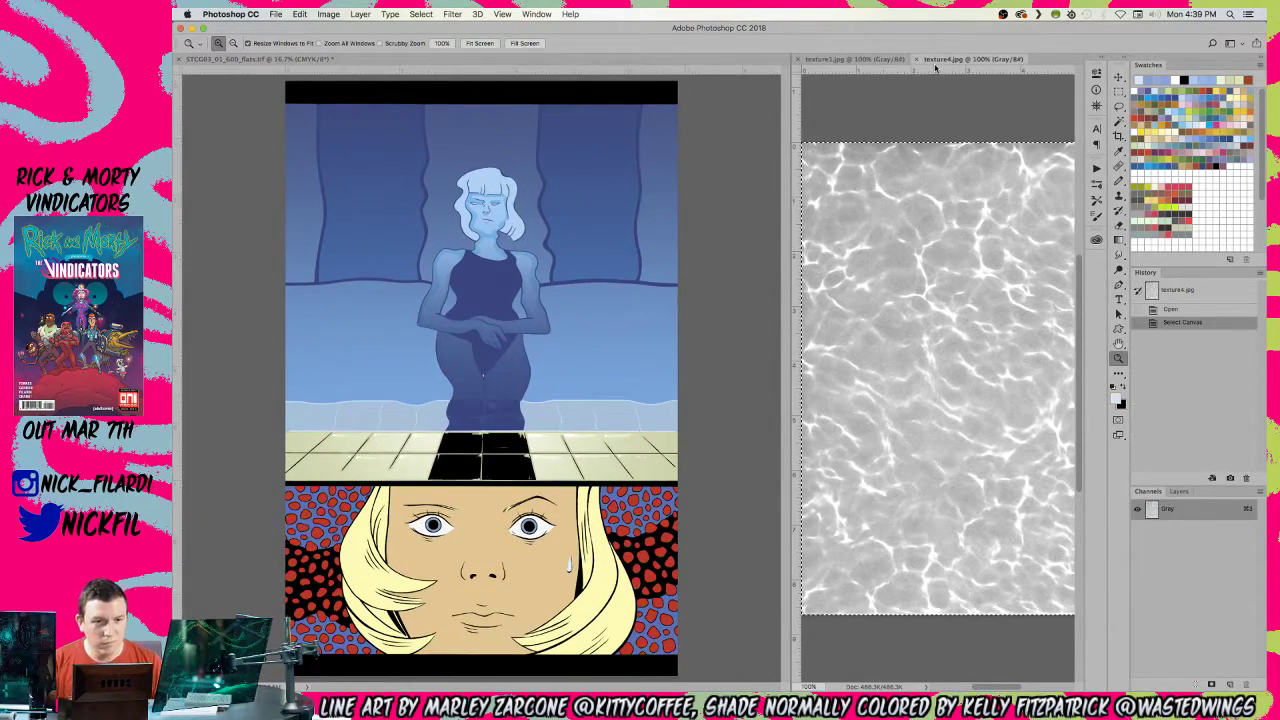
left_click(874, 62)
left_click_drag(781, 170, 679, 175)
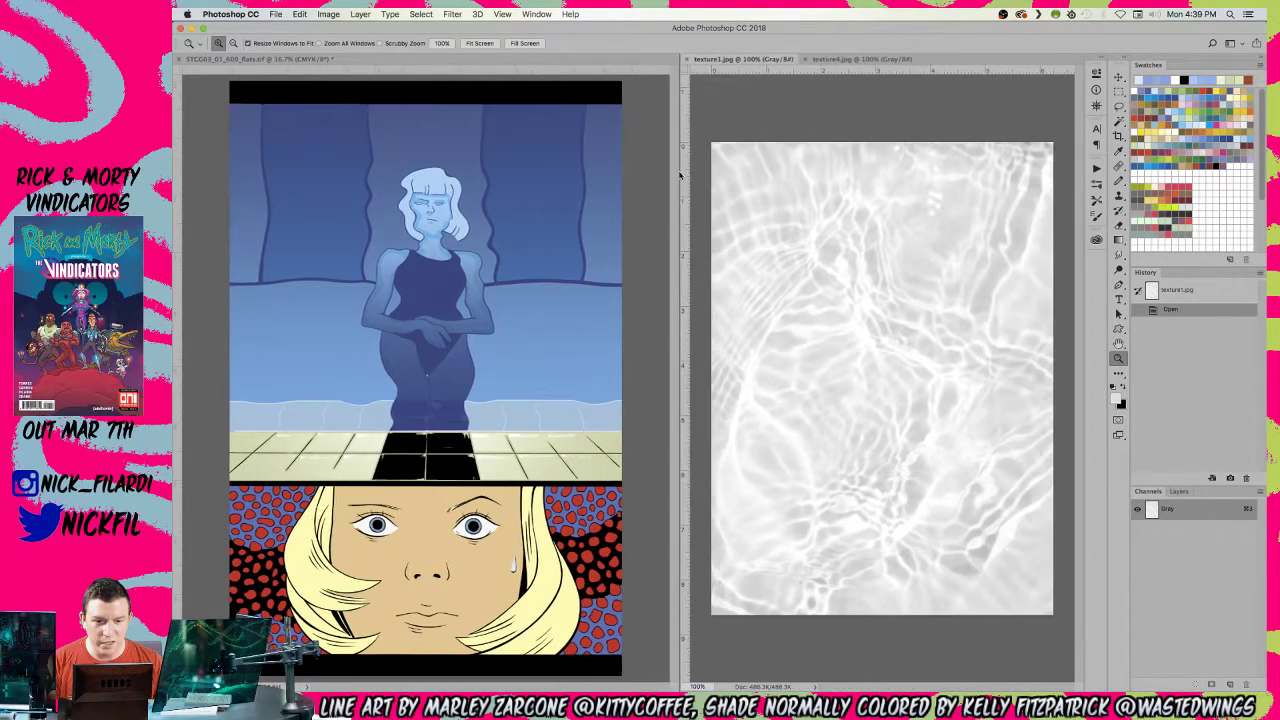
left_click(905, 323)
left_click(878, 286, "alt")
left_click(898, 295, "alt")
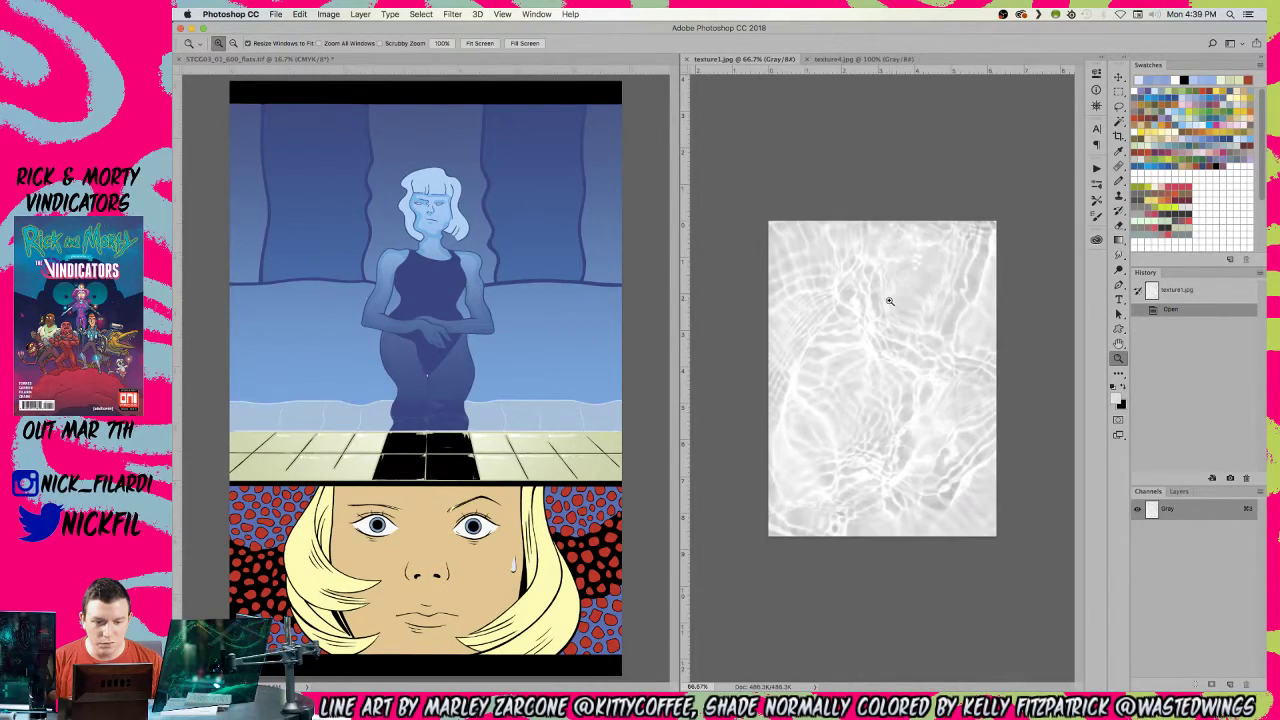
left_click(894, 318)
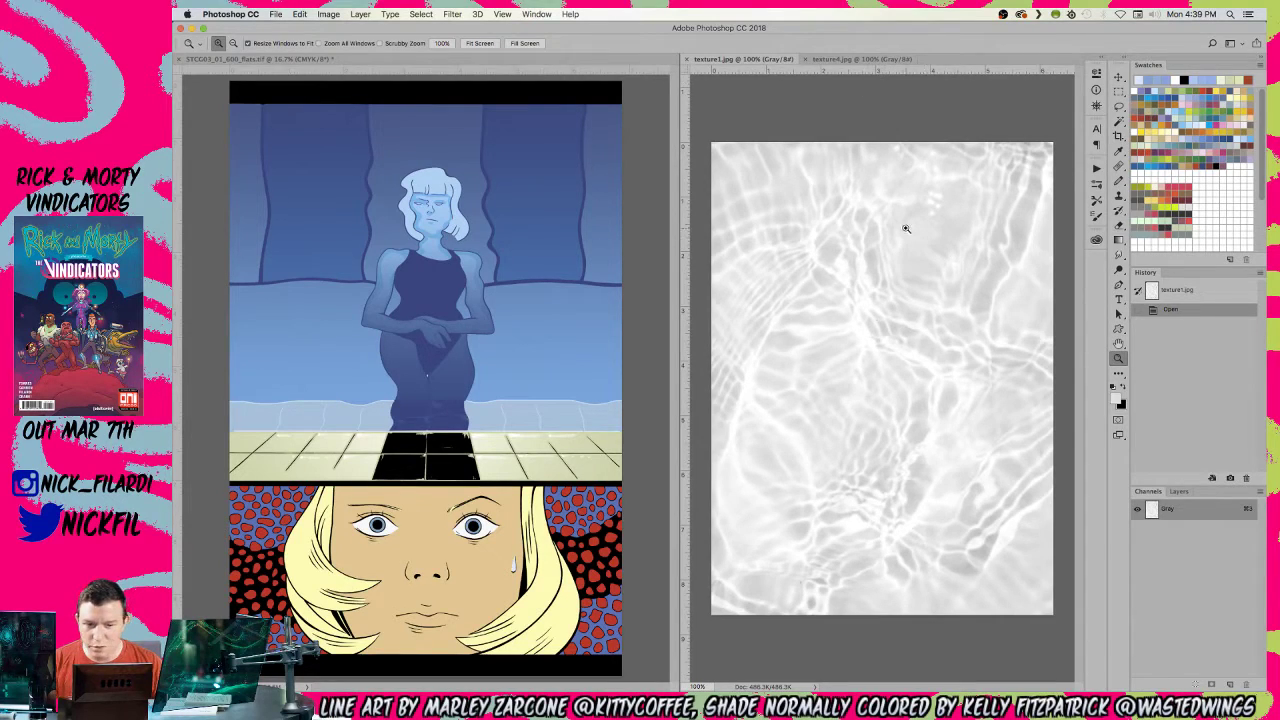
left_click(850, 103)
- Paste the whole texture4.jpg image onto the comic page as a new layer and rotate it sideways
left_click(860, 59)
key("ctrl+a")
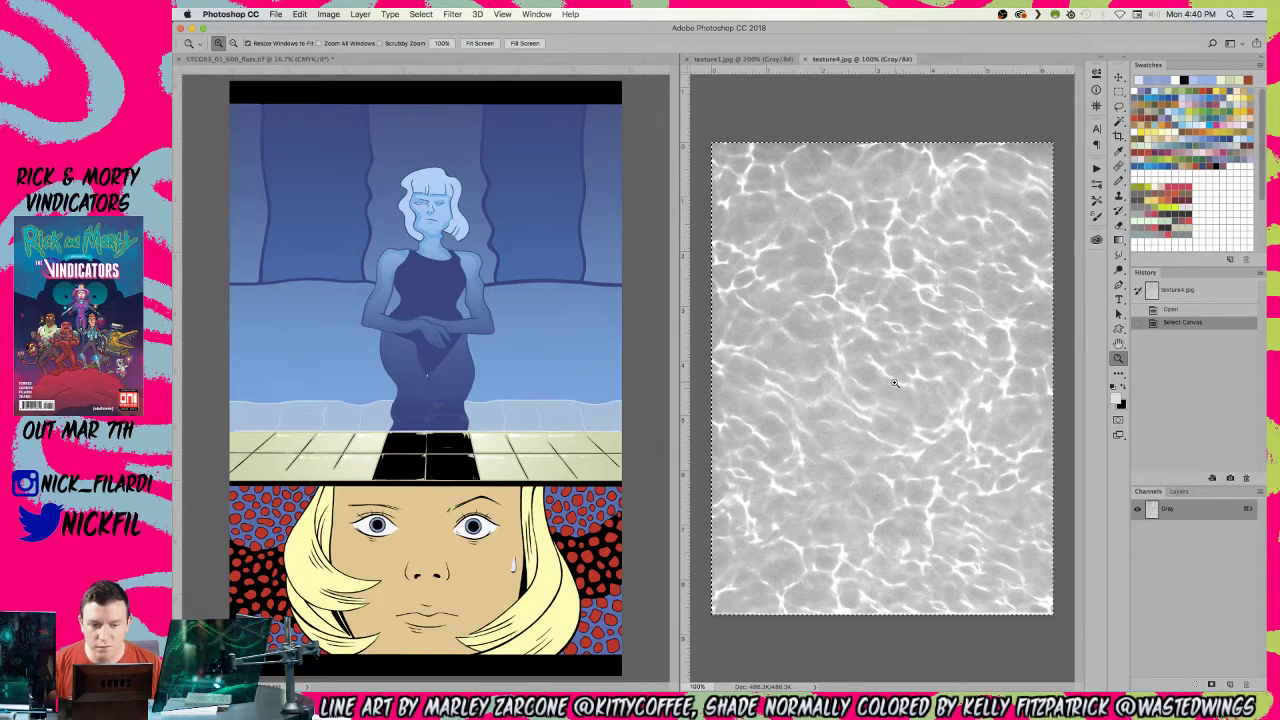
left_click(405, 288)
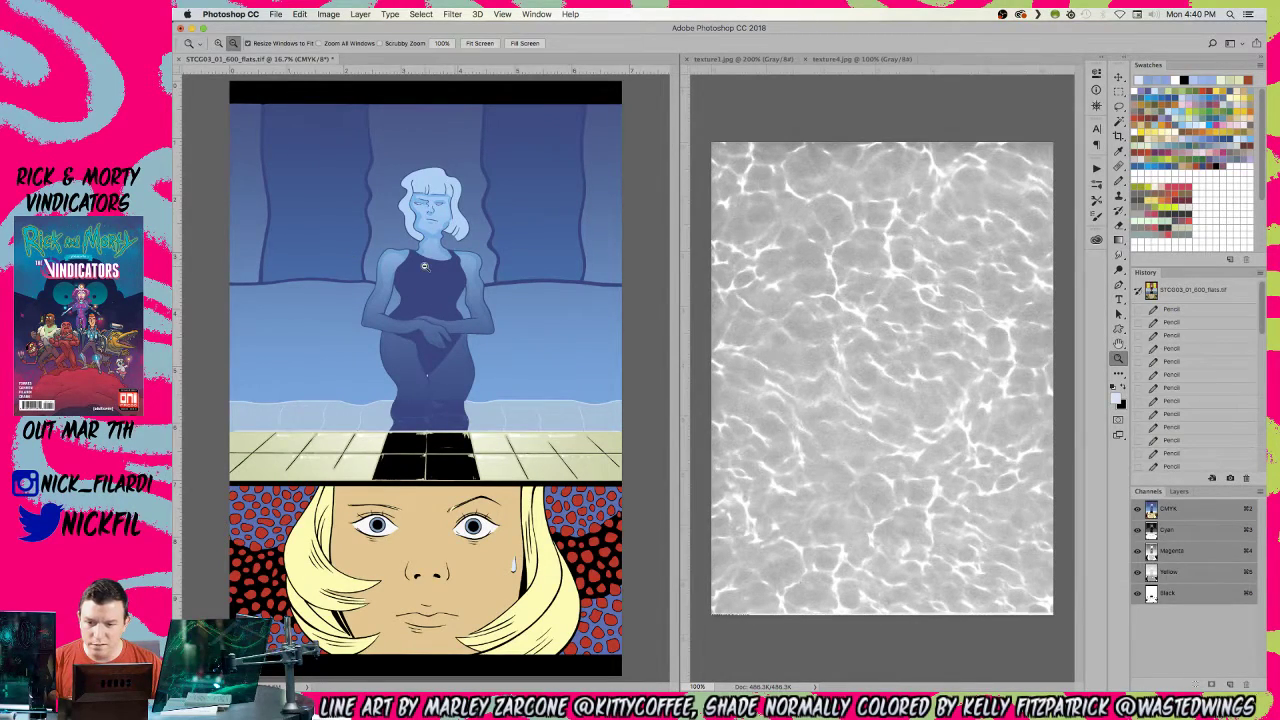
left_click(424, 266, "alt")
key("super+v")
key("v")
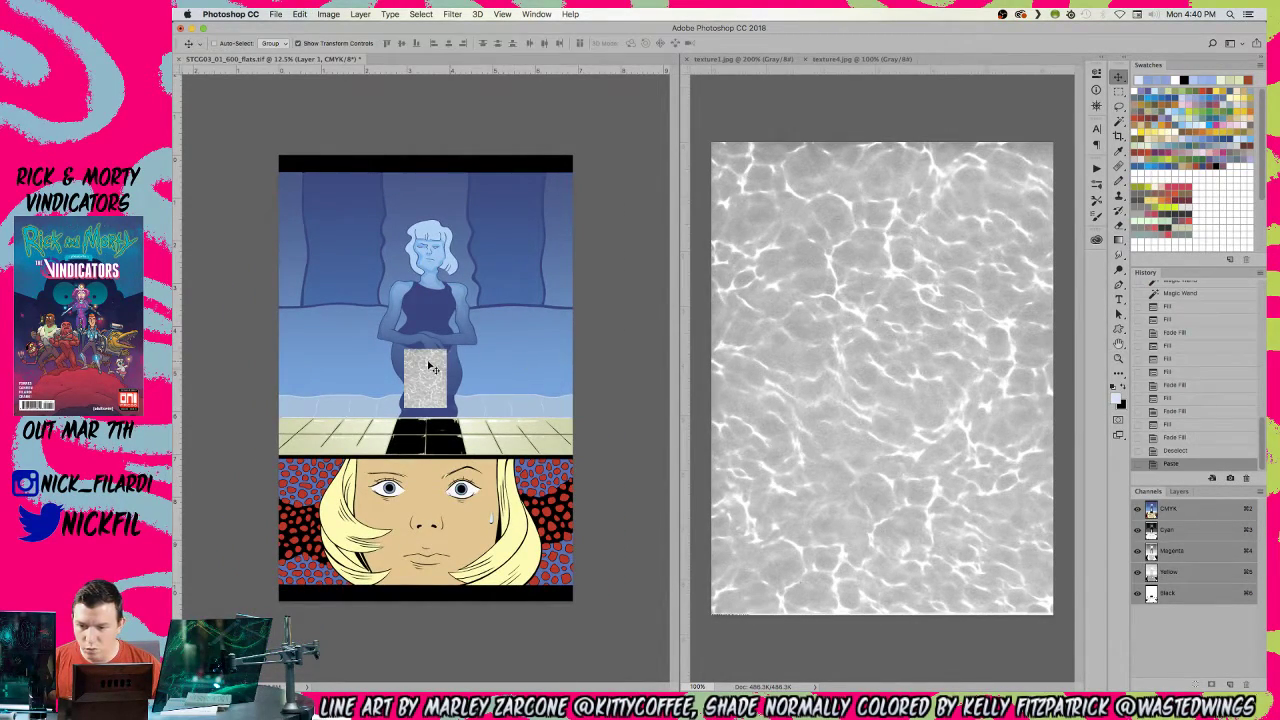
key("super+h")
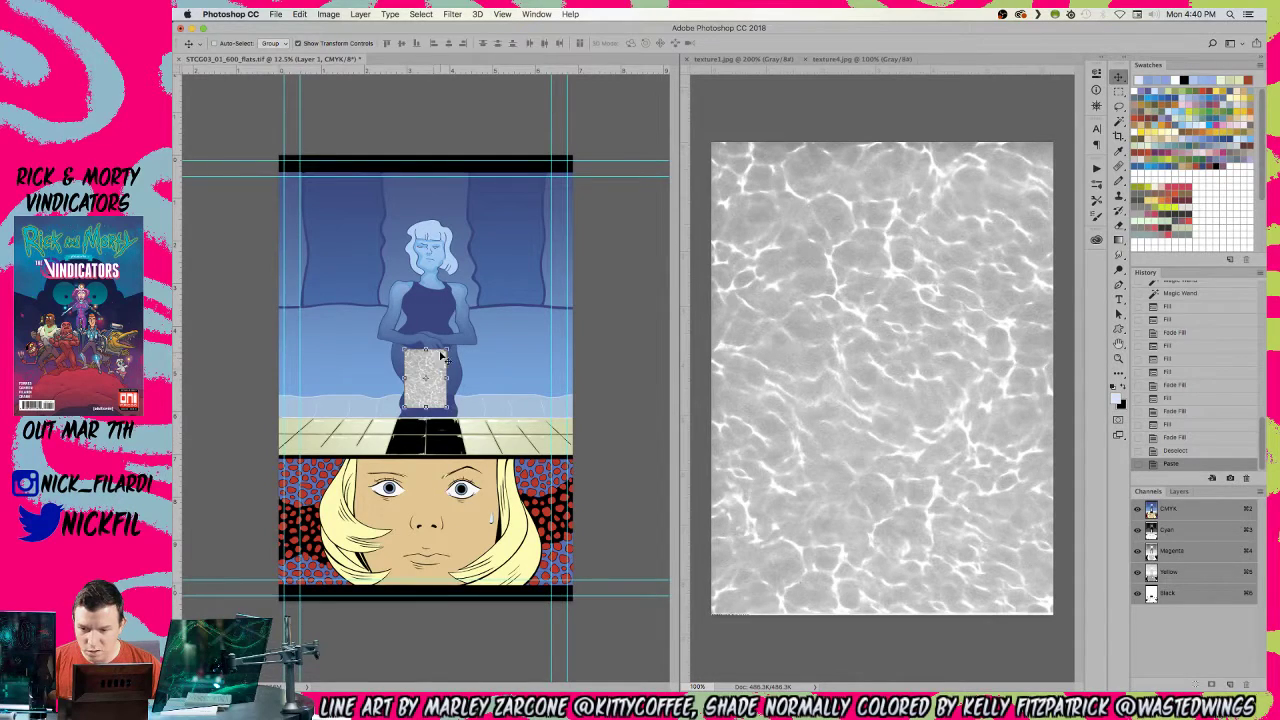
left_click_drag(452, 340, 495, 427)
key("Return")
- Try moving the sideways water texture and enlarging it to about 595% to cover the upper panel
left_click_drag(441, 378, 628, 431)
left_click_drag(490, 328, 478, 326)
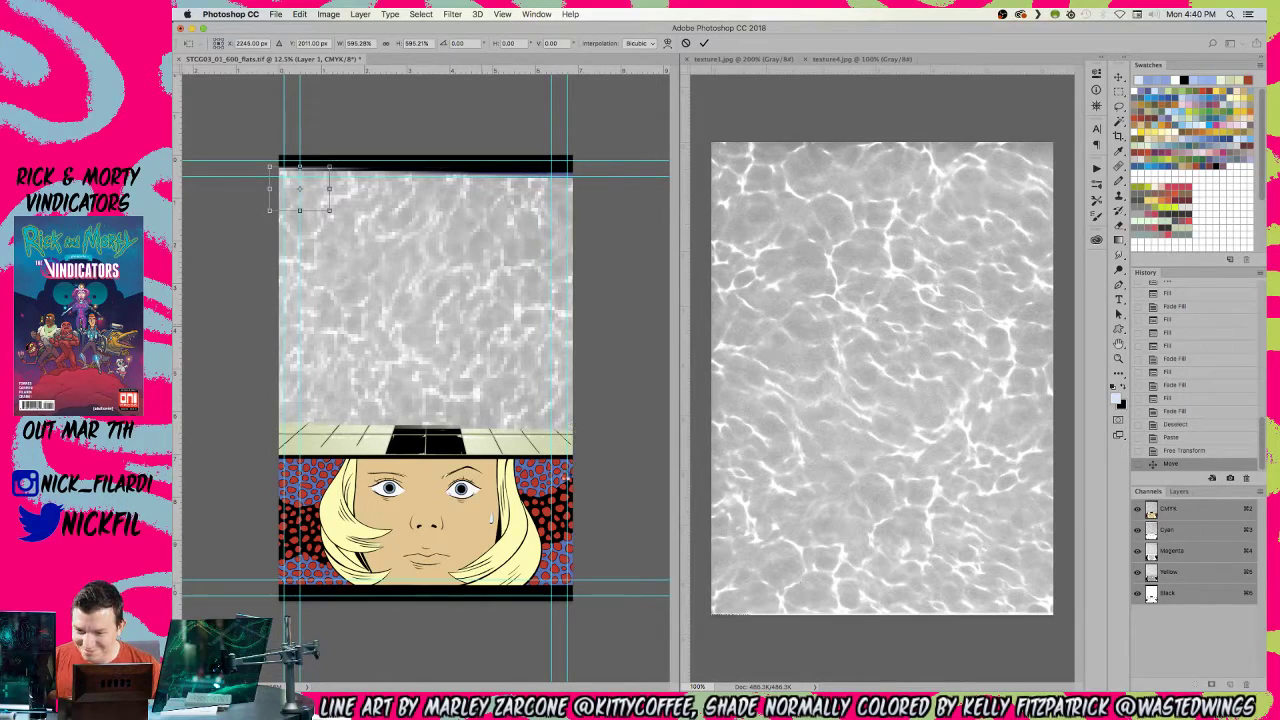
key("Return")
- Inspect the enlarged texture up close and revert the history to the first free transform
key("z")
left_click(402, 304)
left_click(400, 304)
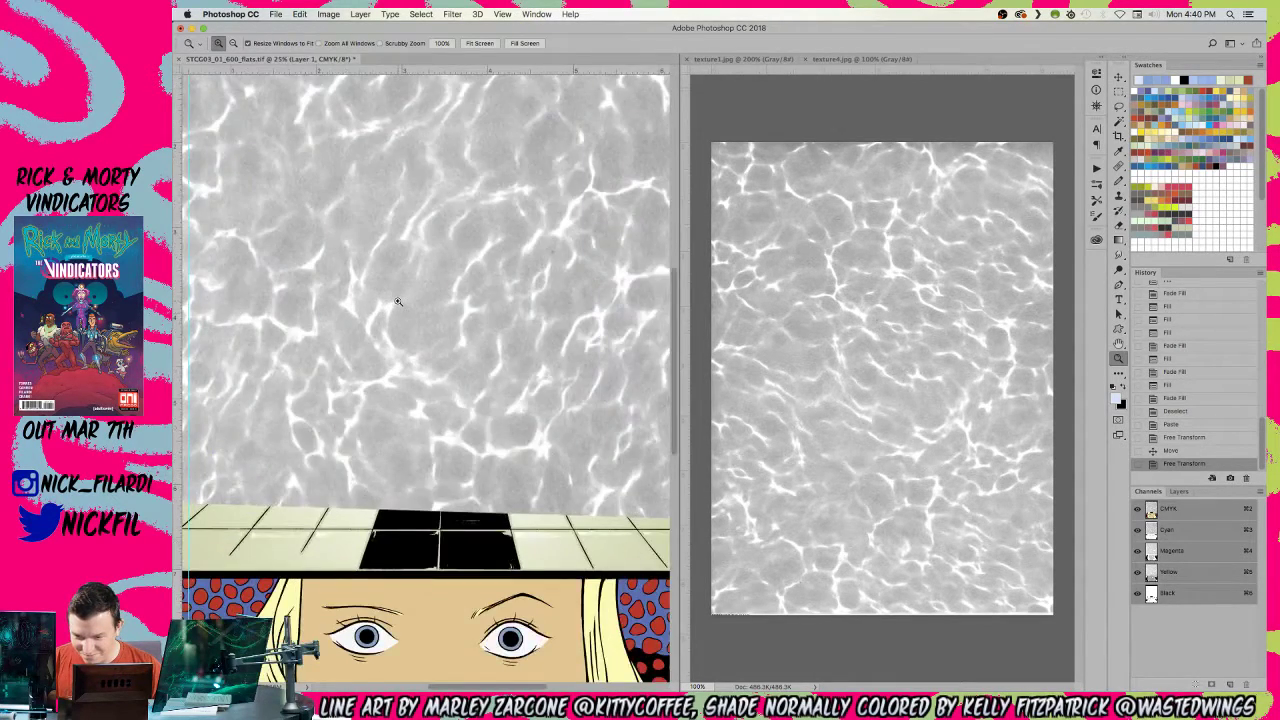
left_click(399, 304)
left_click(398, 304)
left_click(404, 326, "alt")
left_click(405, 326, "alt")
left_click(405, 326, "alt")
left_click(405, 326, "alt")
left_click(1190, 438)
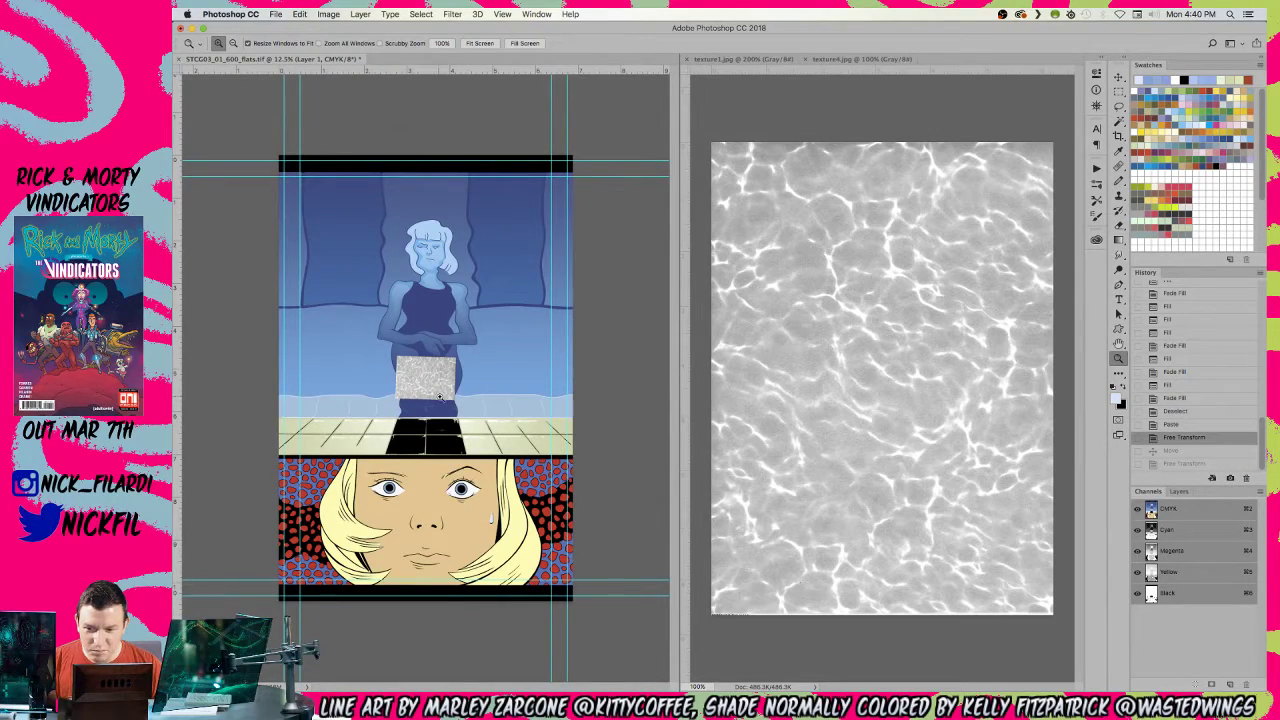
- Move the small water texture up over the standing woman and rotate it 90° clockwise
key("r")
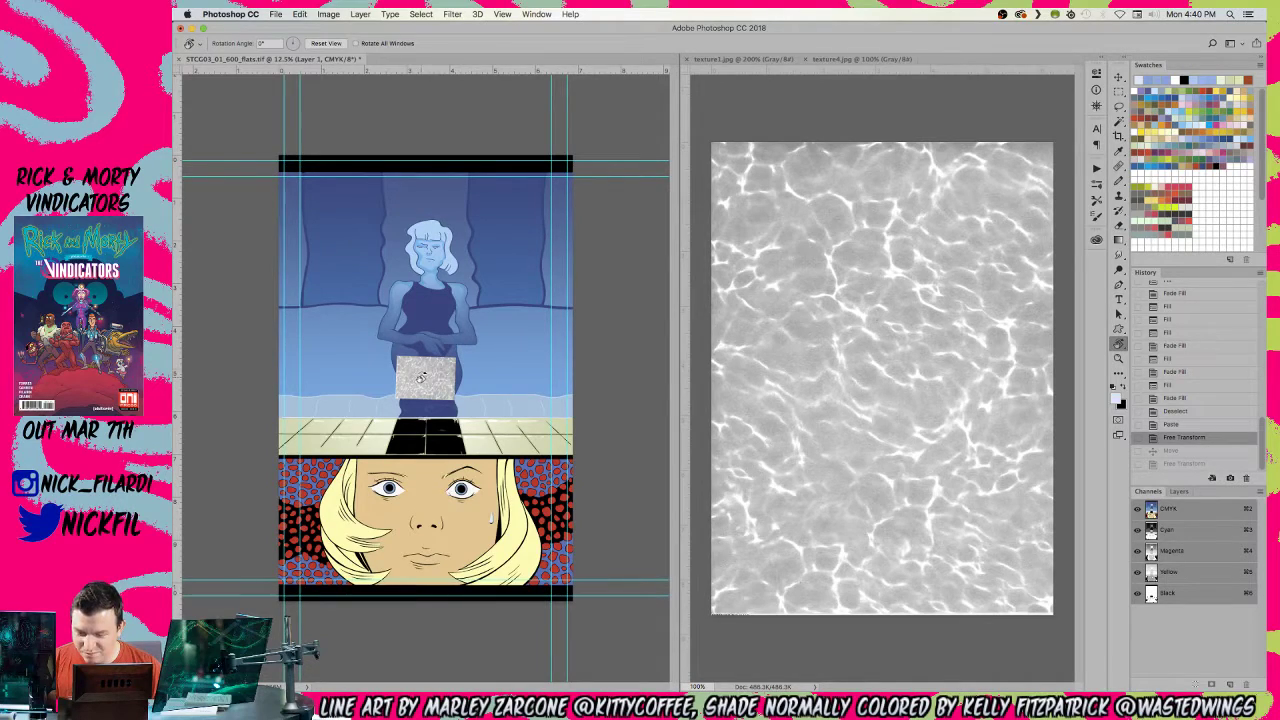
left_click(1196, 494)
key("v")
left_click_drag(439, 381, 423, 296)
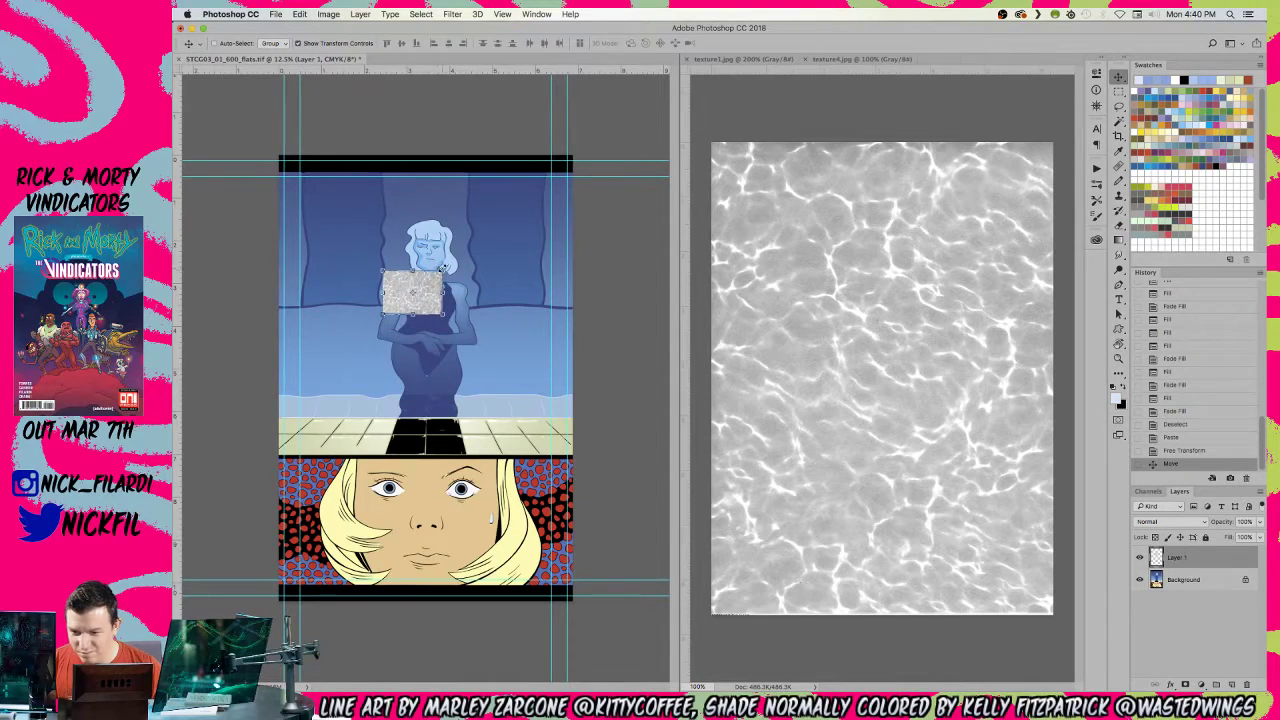
key("ctrl+t")
right_click(430, 284)
left_click(474, 401)
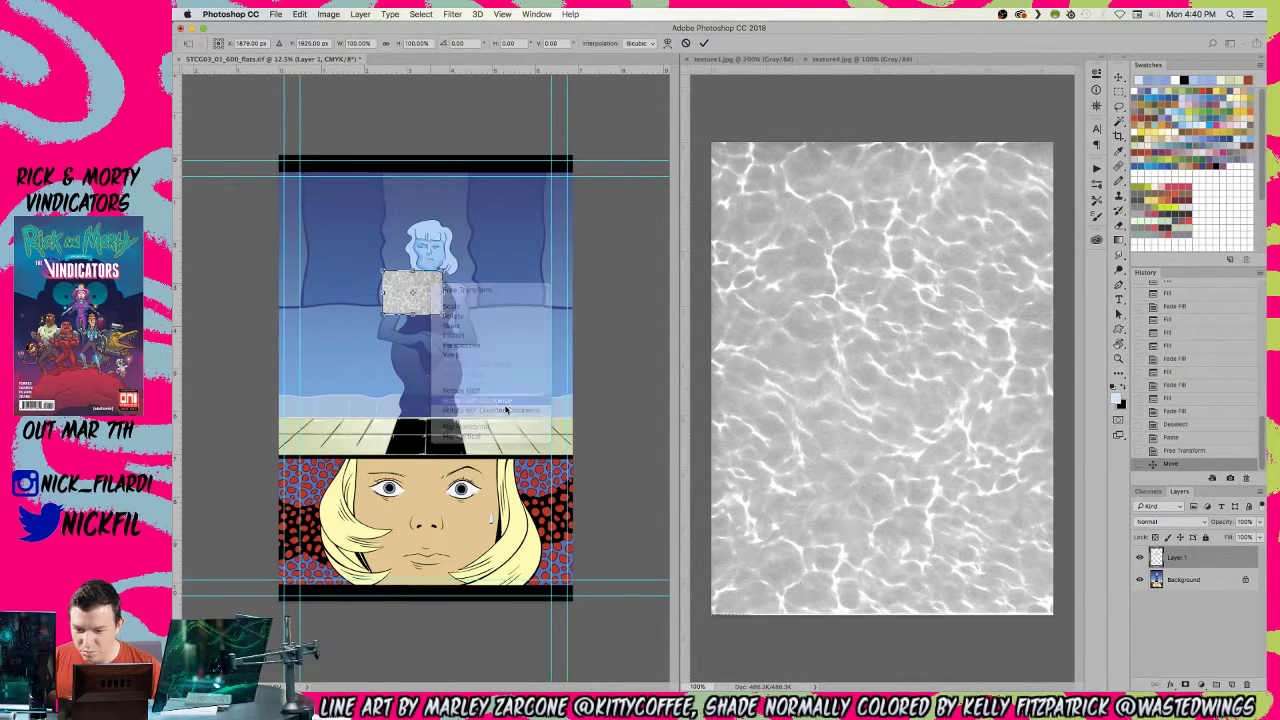
key("Return")
- Enlarge the water texture to about 743% to span the page width and move it up over the upper panel
left_click_drag(427, 316, 634, 548)
key("ctrl+t")
key("Return")
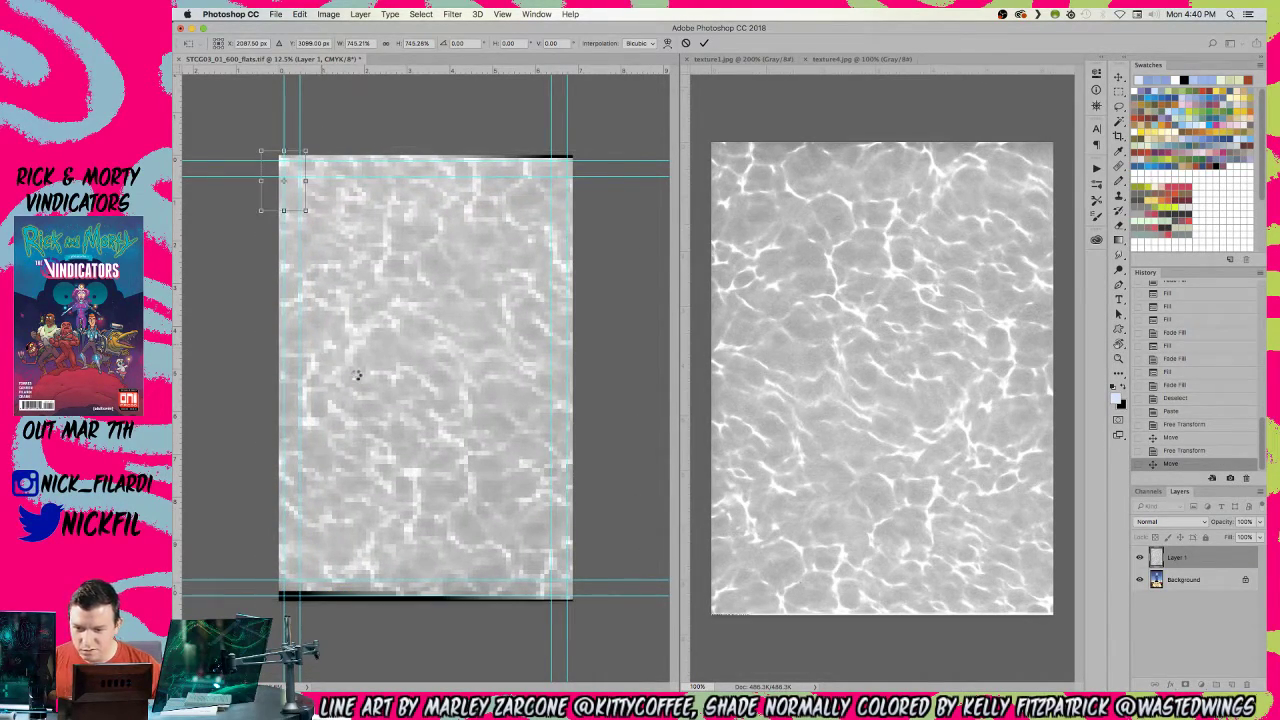
key("Return")
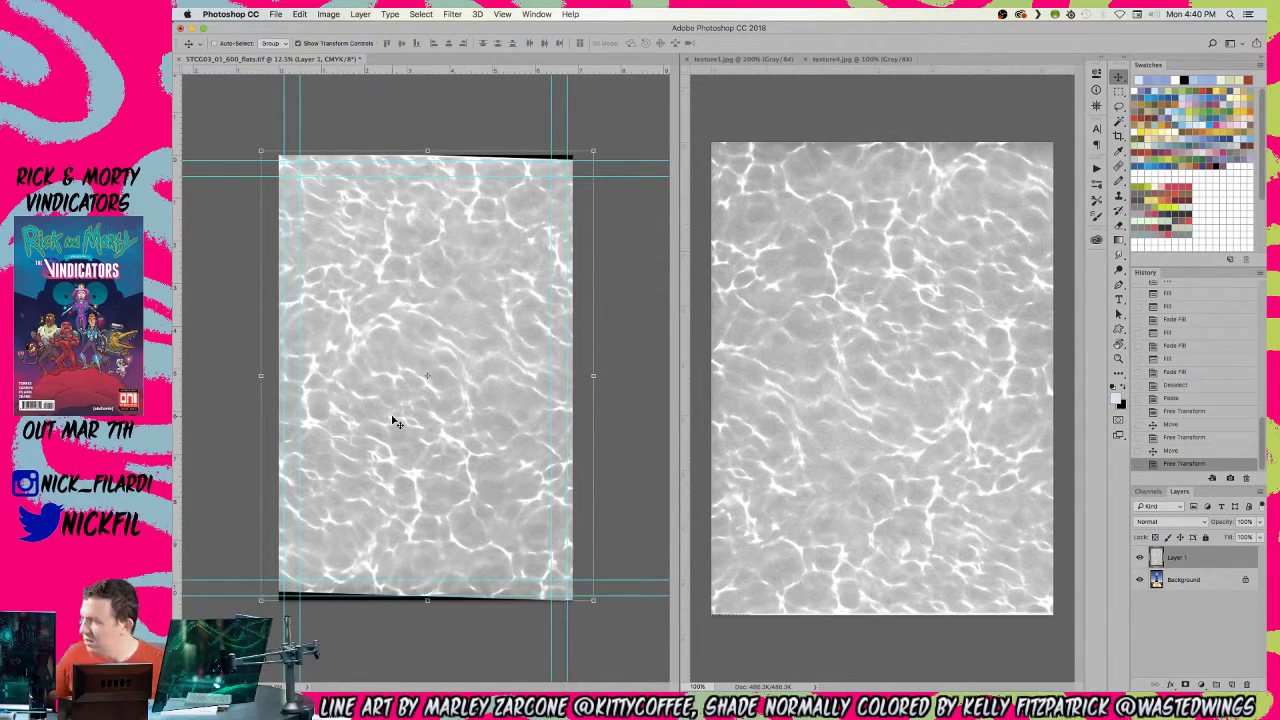
left_click_drag(477, 500, 477, 349)
key("z")
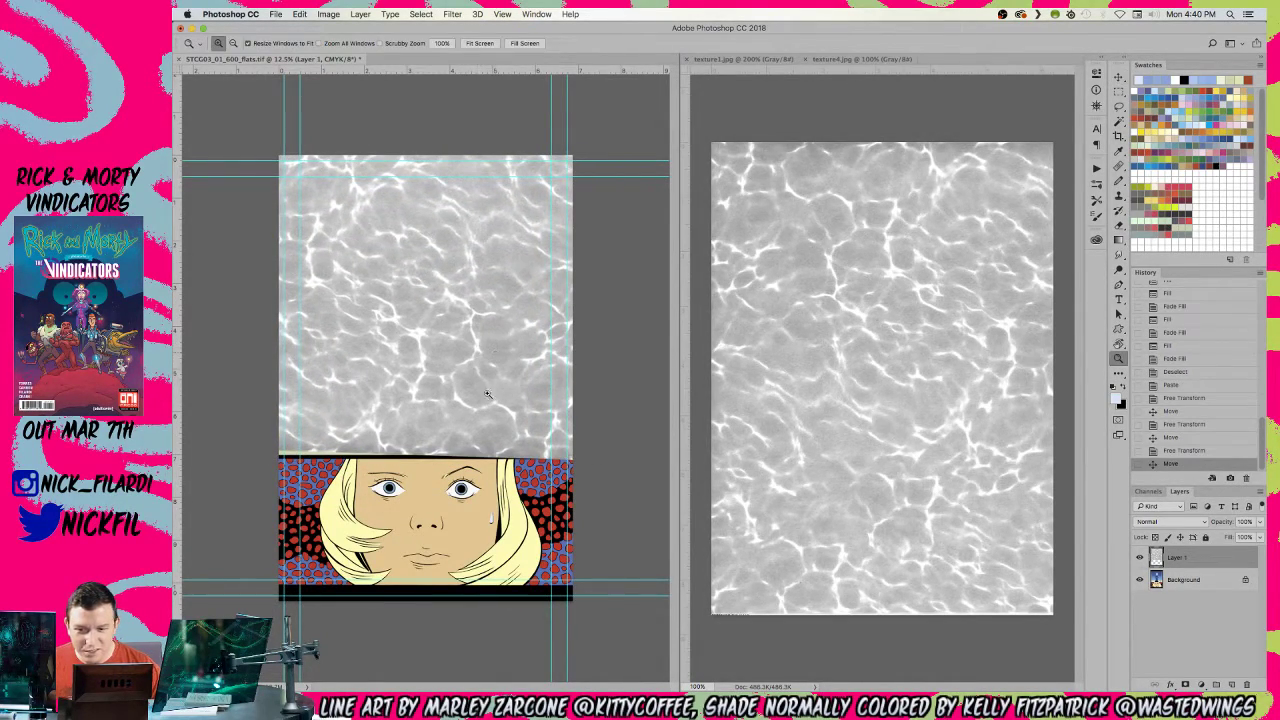
left_click(417, 333)
left_click(417, 333)
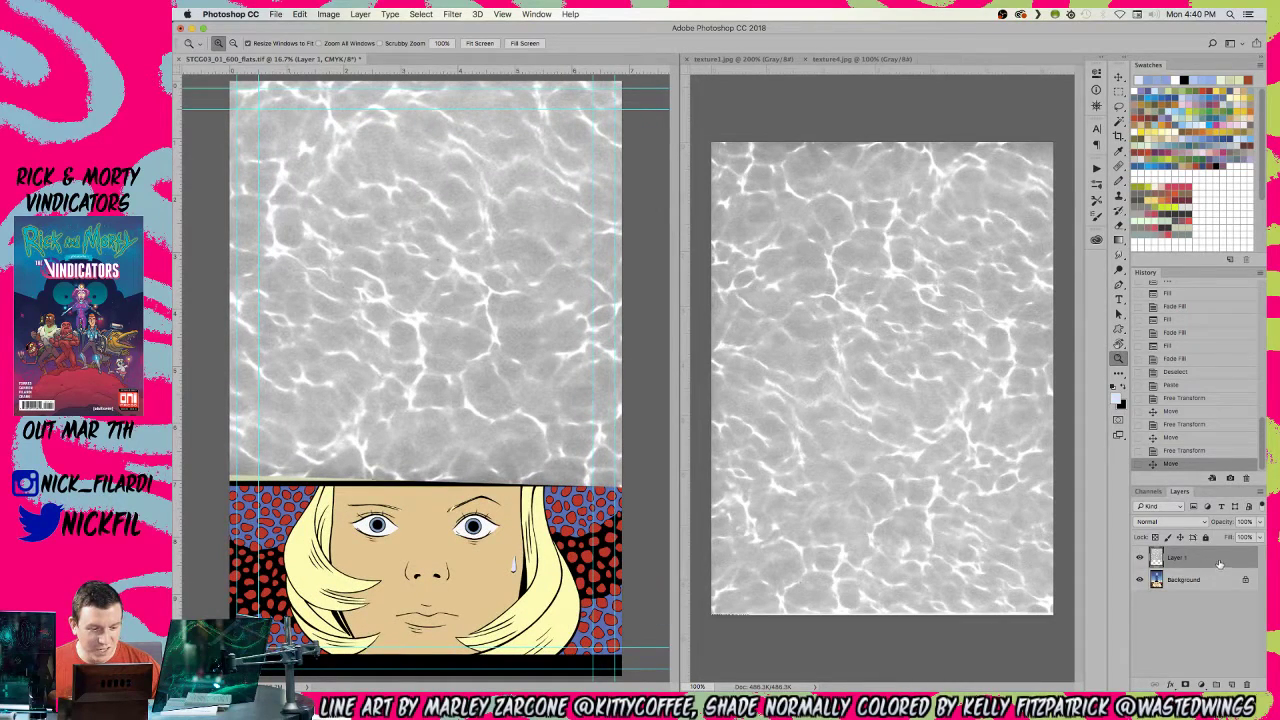
- With the full texture copied, fill its layer with a light blue swatch and add a layer mask
key("super+a")
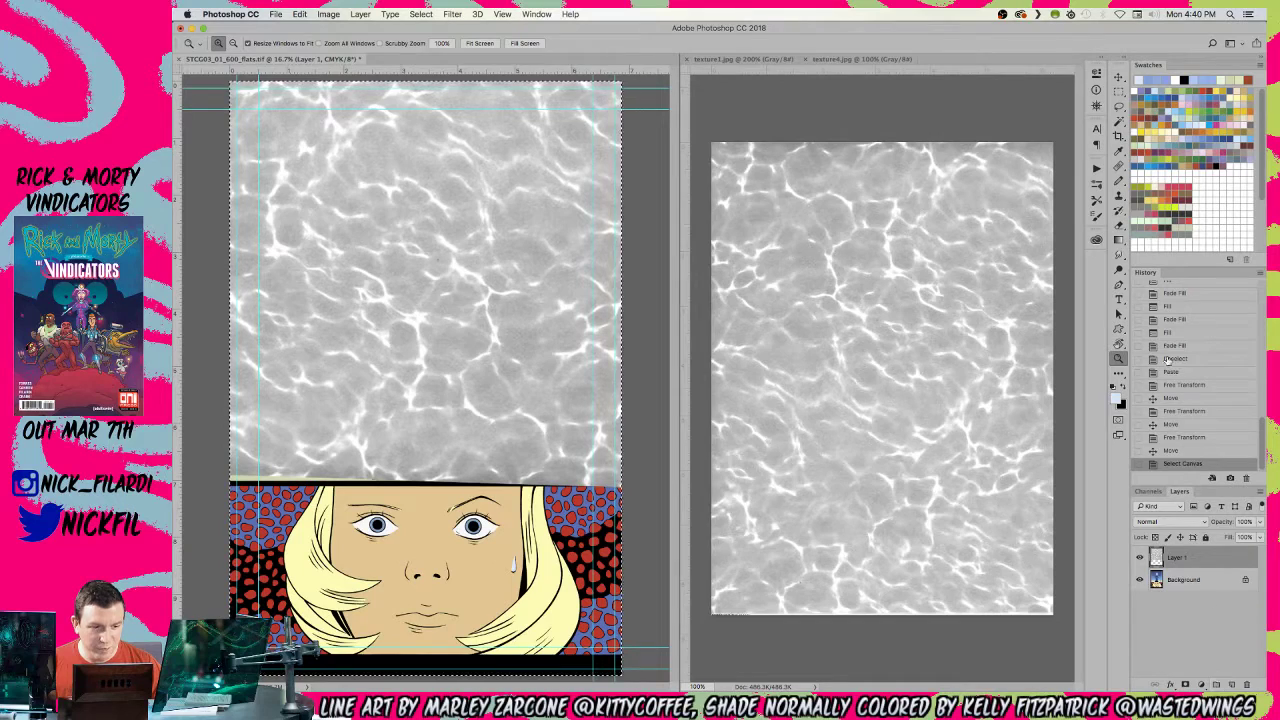
left_click(1179, 113)
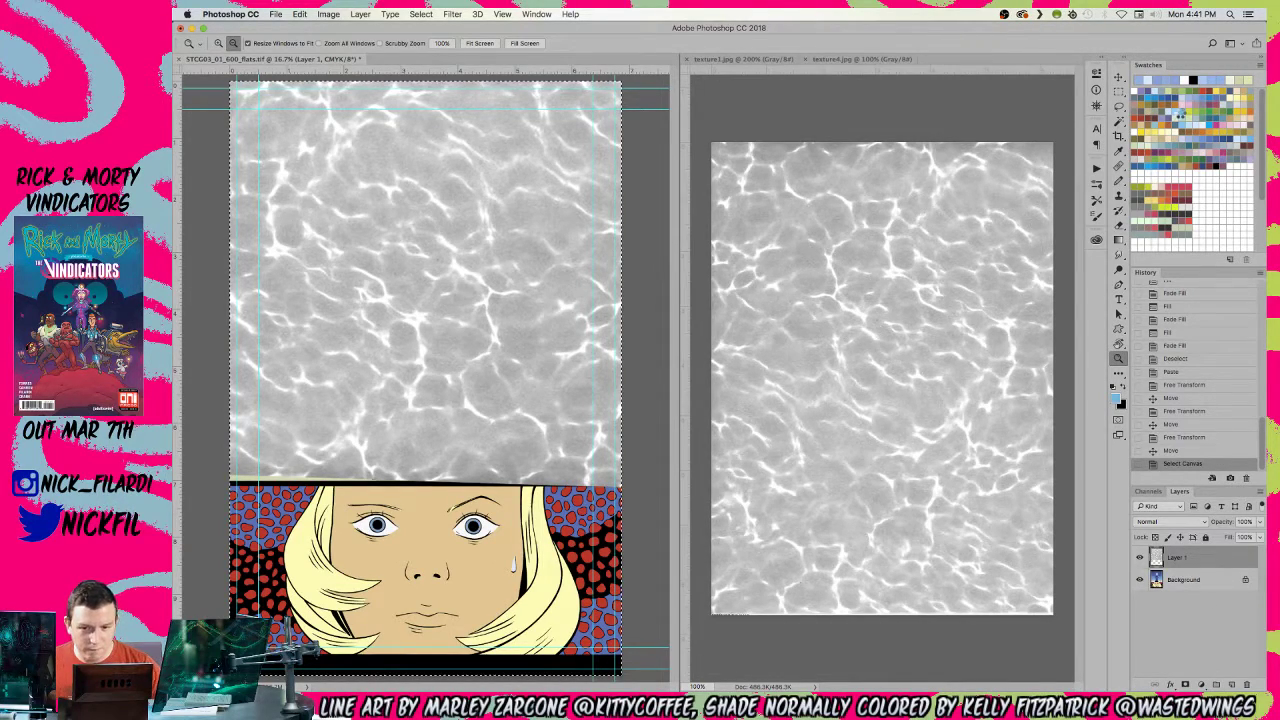
key("alt+Delete")
left_click(1185, 684)
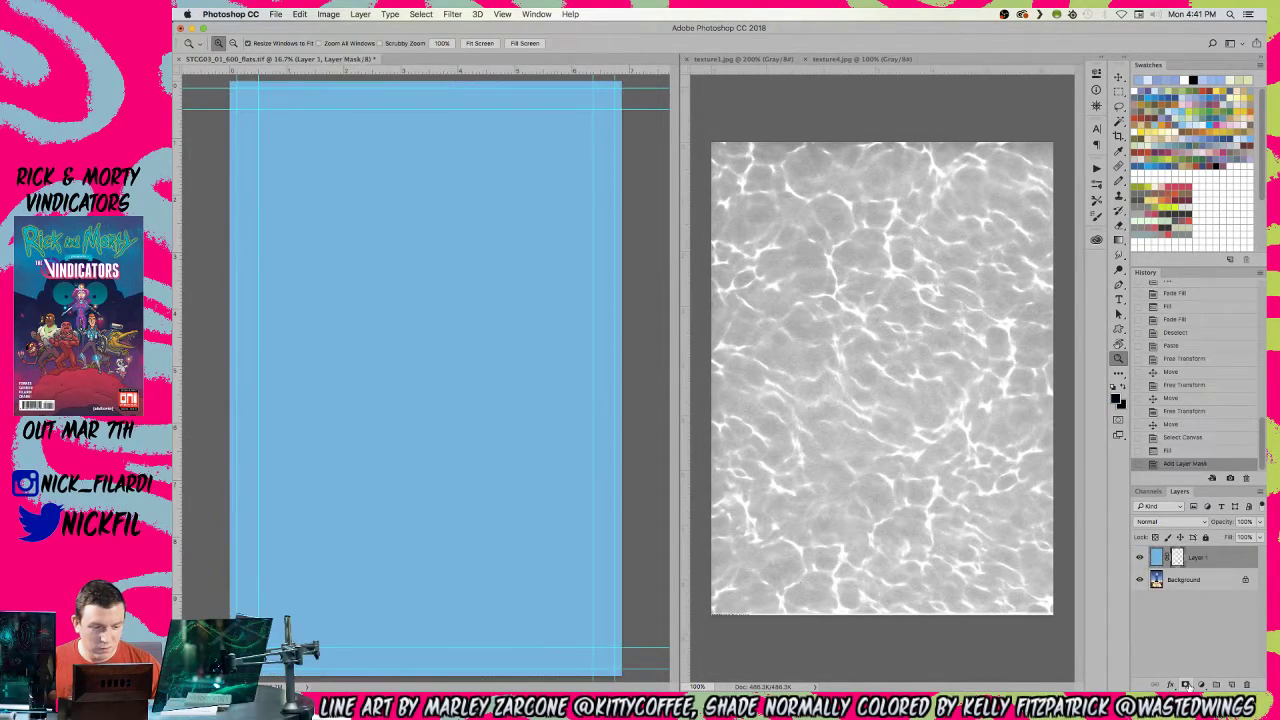
- Paste the water texture into Layer 1's mask and move it up to the page's upper edge
key("super+v")
key("super+z")
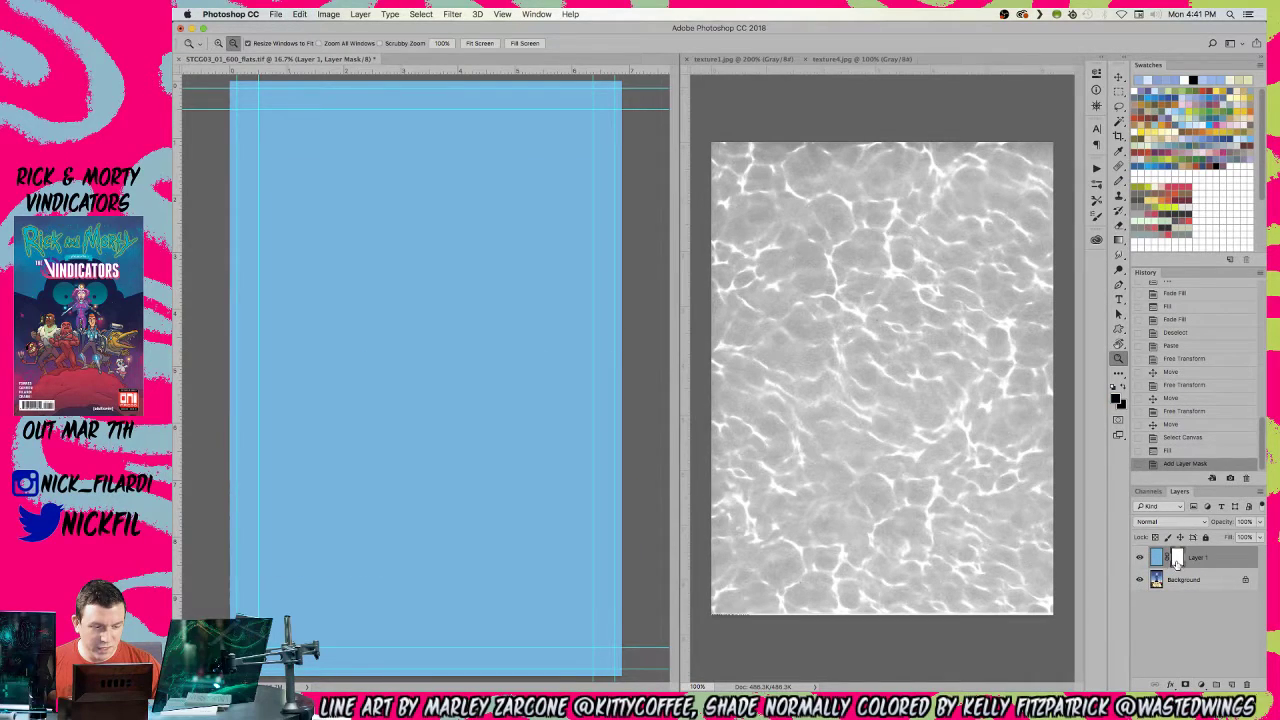
left_click(1178, 558, "alt")
key("super+v")
key("ctrl+v")
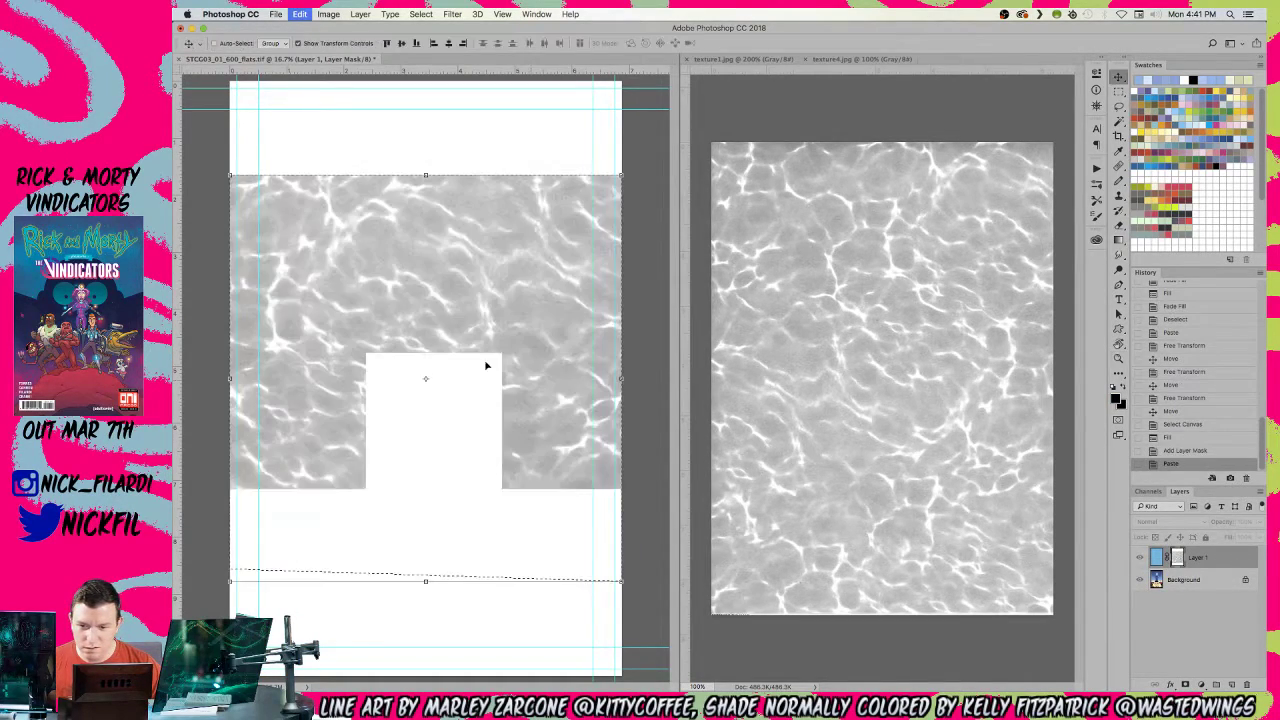
key("v")
left_click_drag(471, 380, 473, 290)
left_click_drag(474, 282, 474, 282)
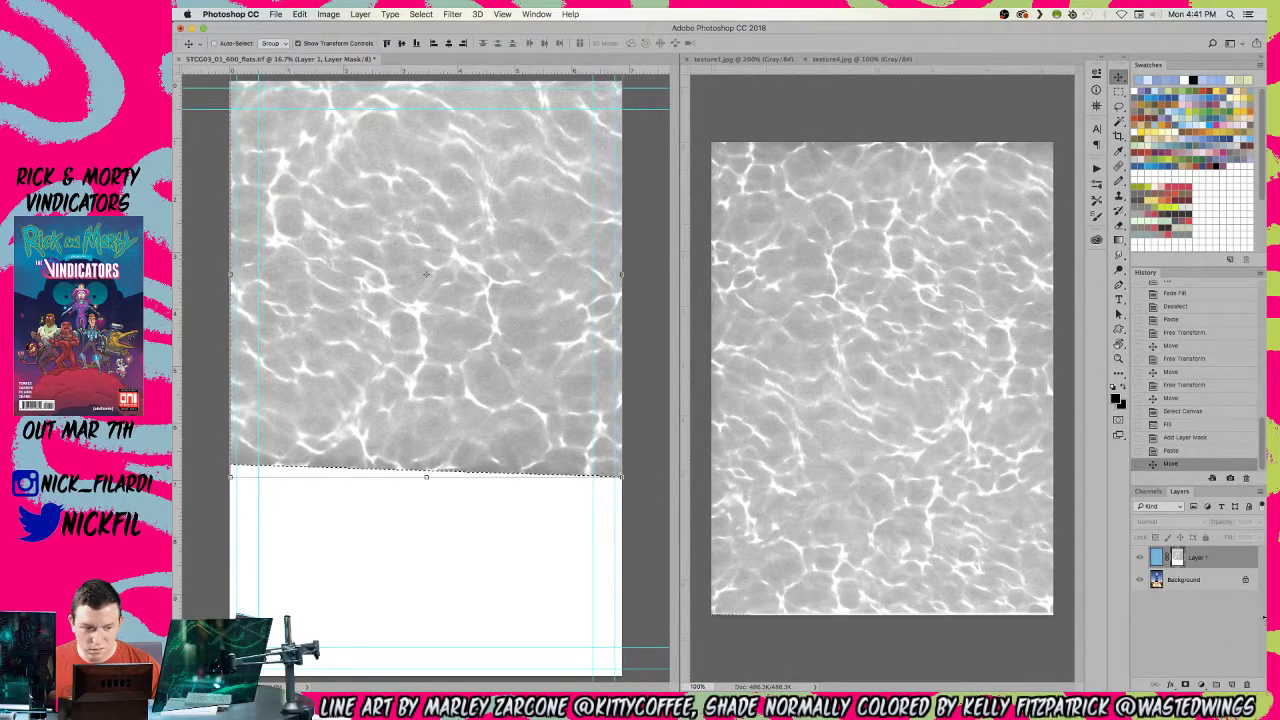
- Make the Background layer active and clear the selection to show the masked water pattern over the artwork
left_click(1174, 581)
key("z")
left_click(355, 396, "alt")
key("super+d")
key("super+equal")
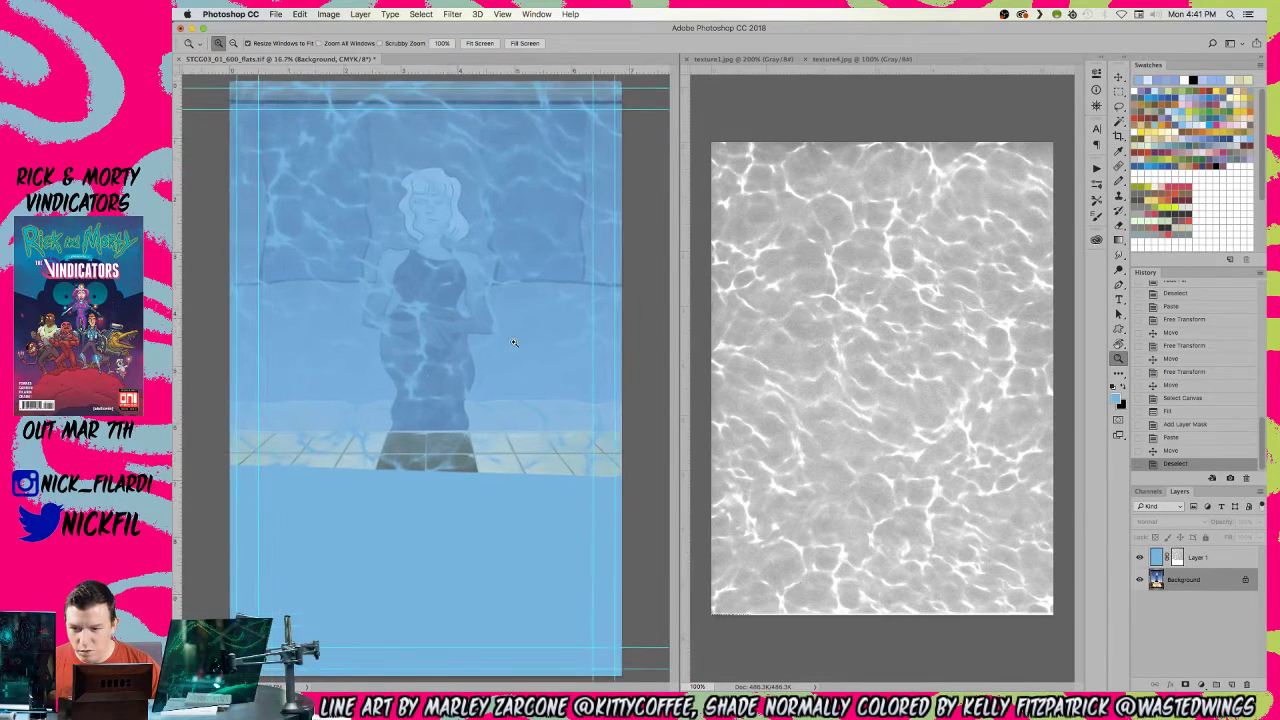
- Set Layer 1's blend mode to Screen and compare the page with the layer hidden and shown
left_click(1206, 557)
left_click(1158, 521)
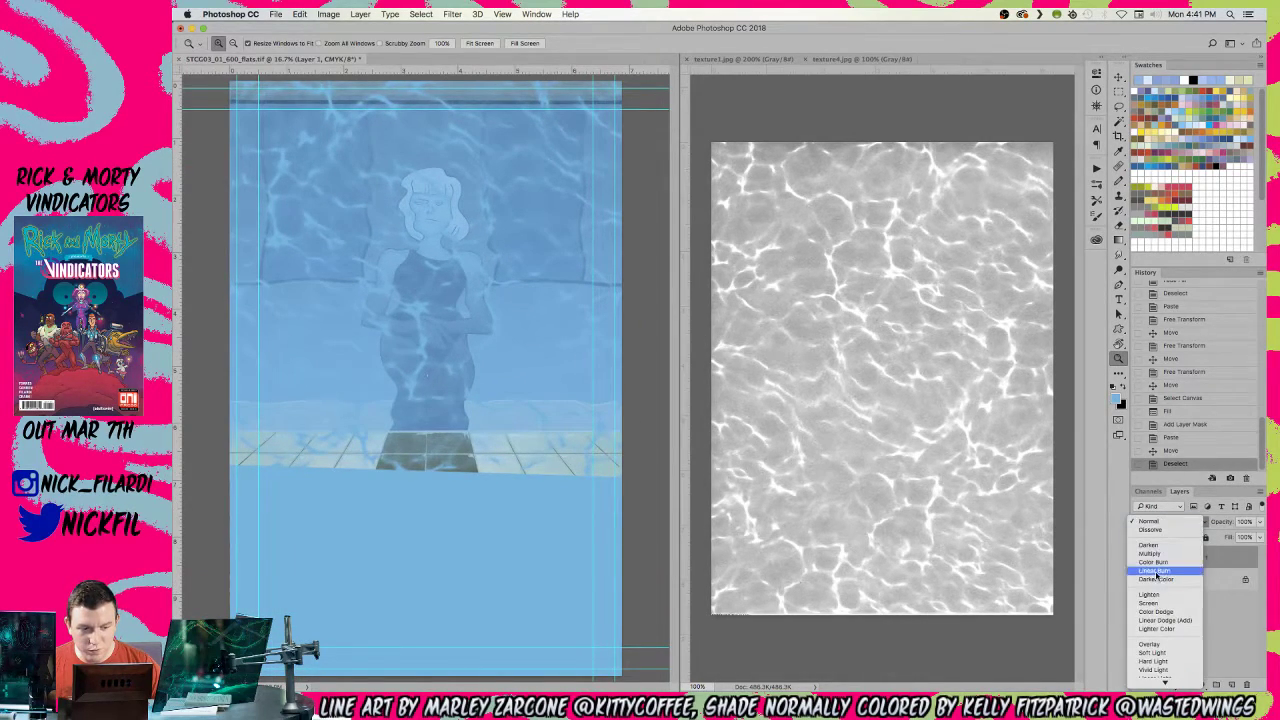
left_click(1160, 603)
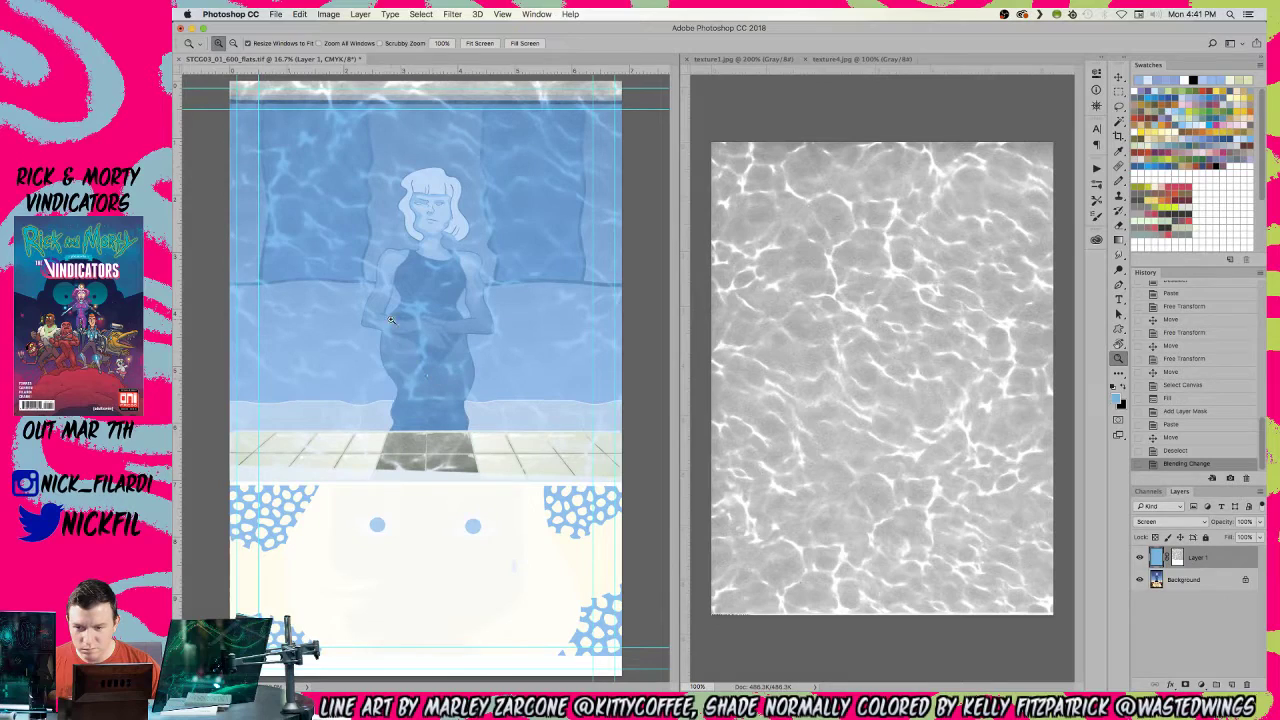
left_click(443, 360, "alt")
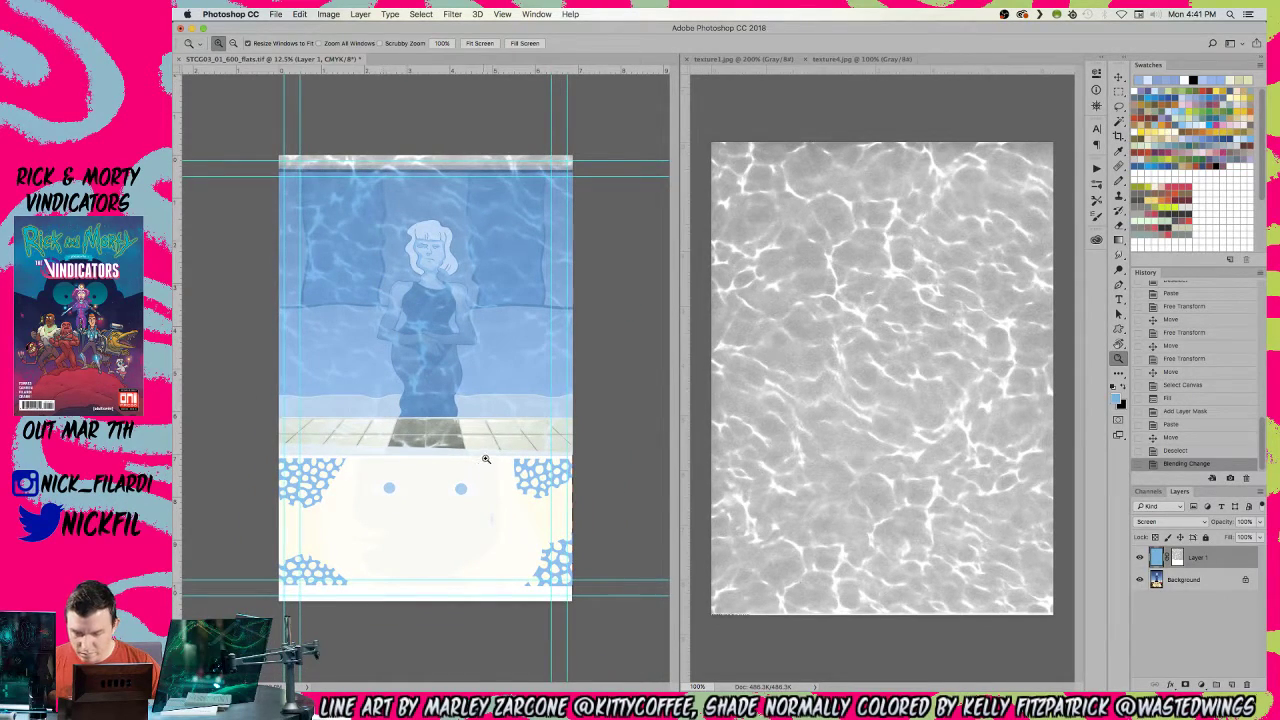
key("m")
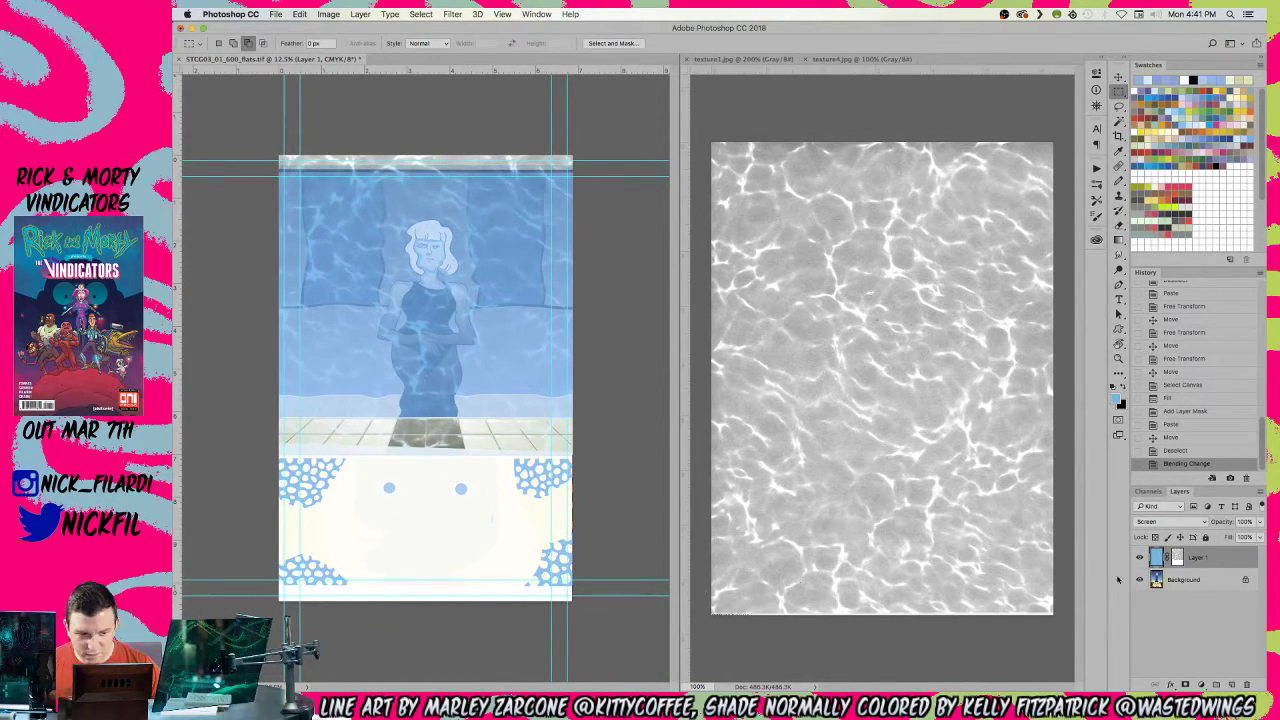
left_click(1139, 558)
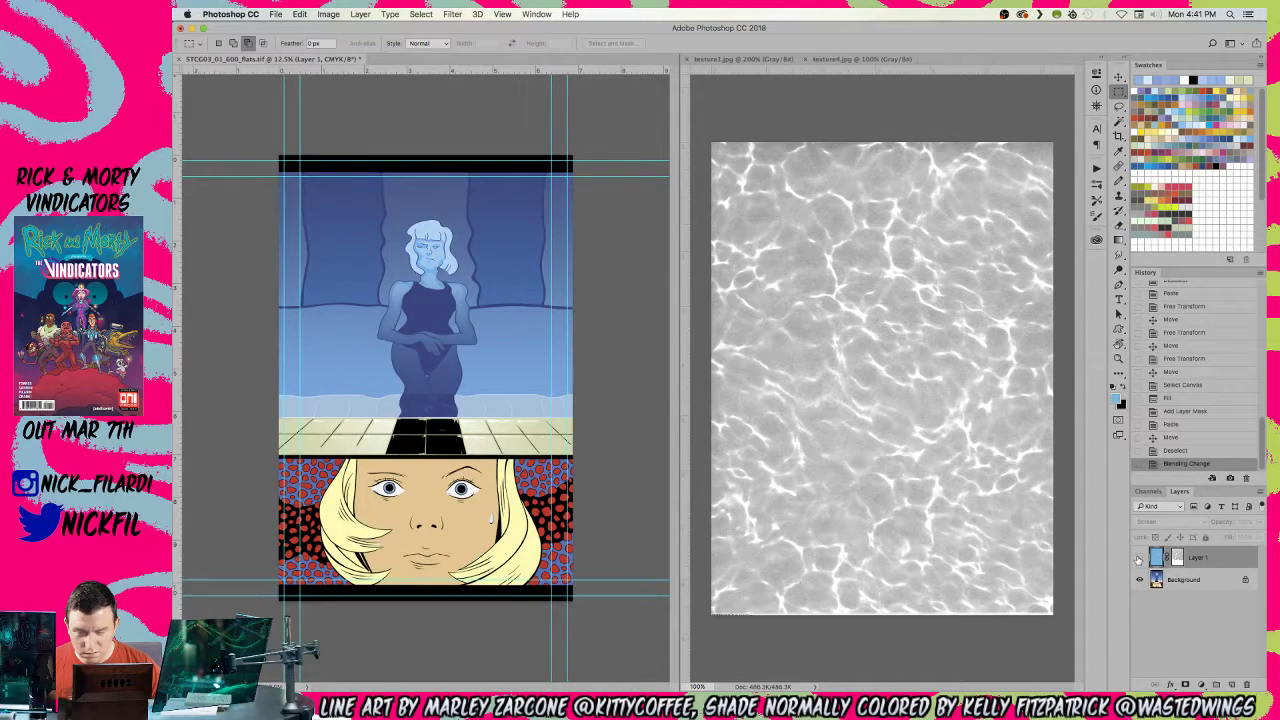
left_click(1139, 558)
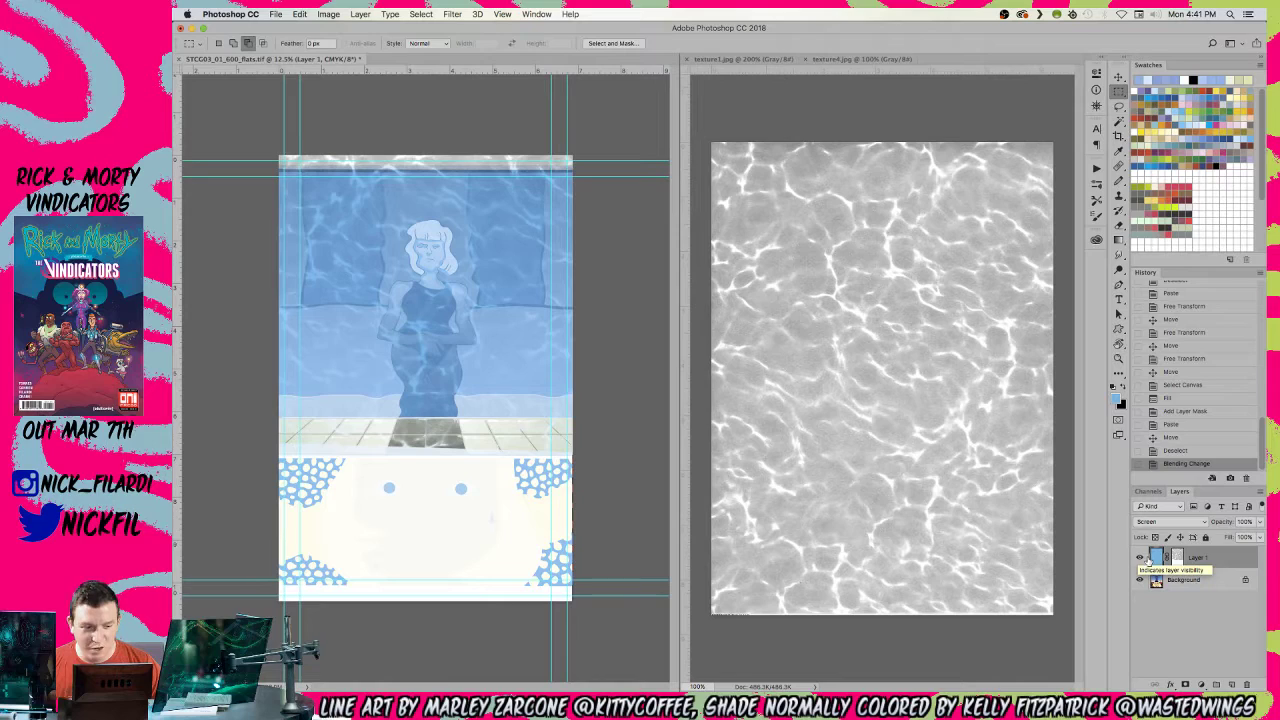
- Roll the history back to the Free Transform that enlarged the water texture to page size and select the whole canvas
left_click(1182, 386)
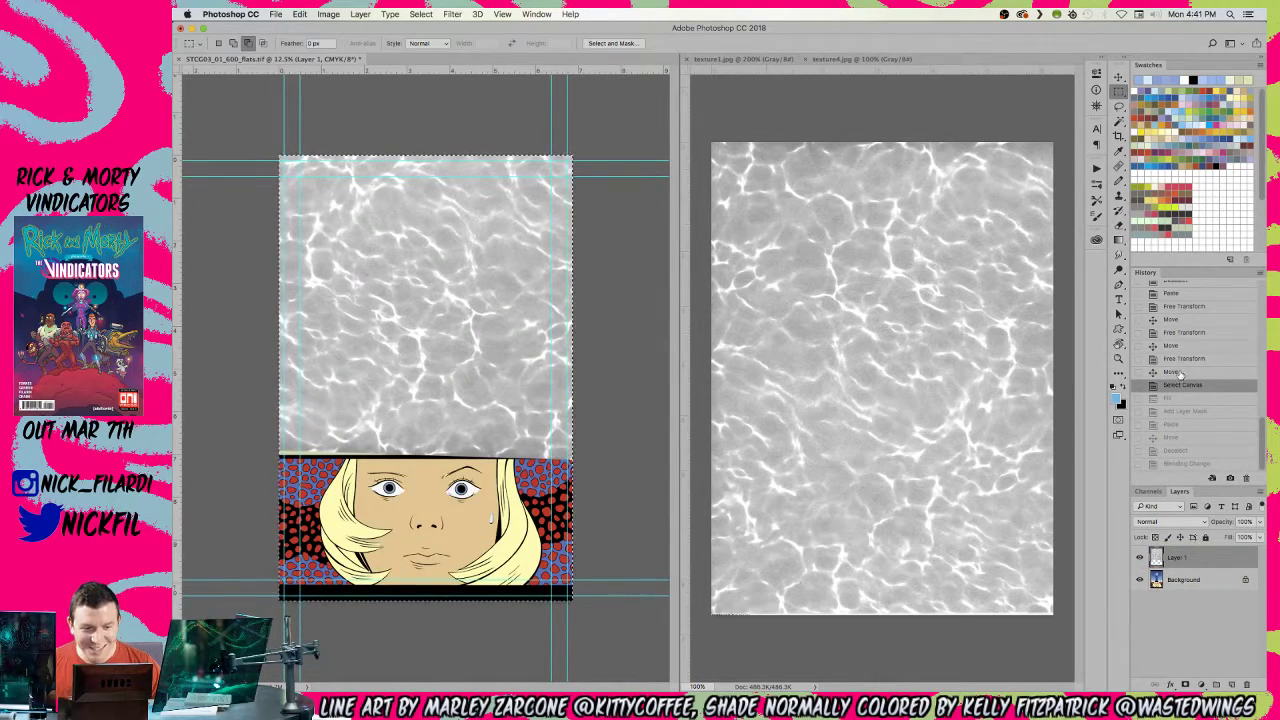
left_click(1179, 372)
left_click(1181, 358)
left_click(1180, 334)
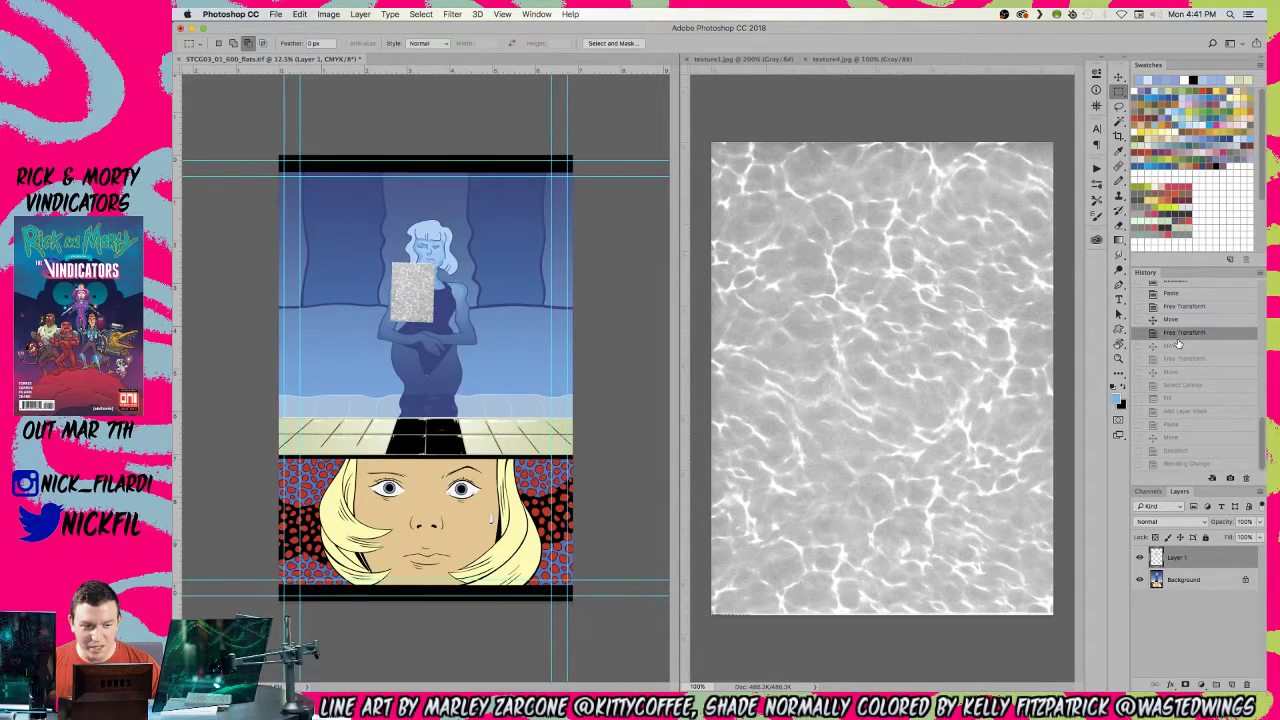
left_click(1180, 359)
key("super+a")
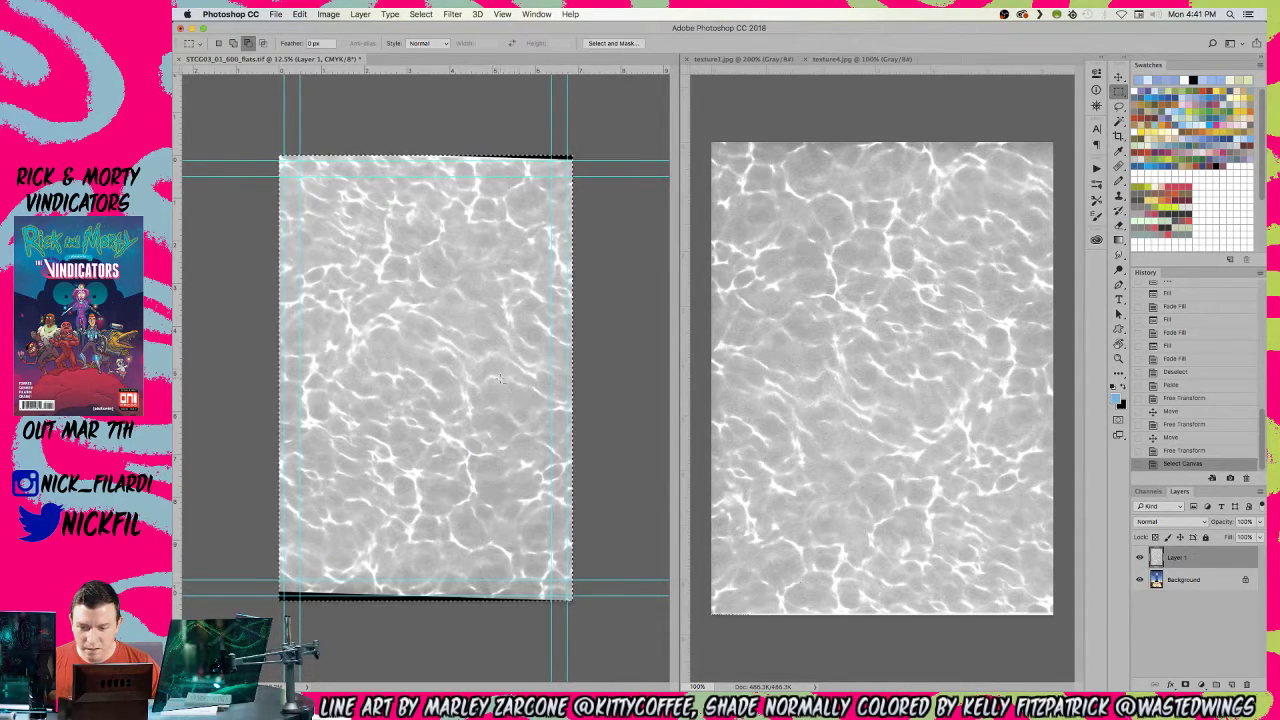
- Hide Layer 1, widen the comic page's document area, and clear the selection
left_click(1139, 557)
key("z")
left_click(284, 246)
left_click(284, 246)
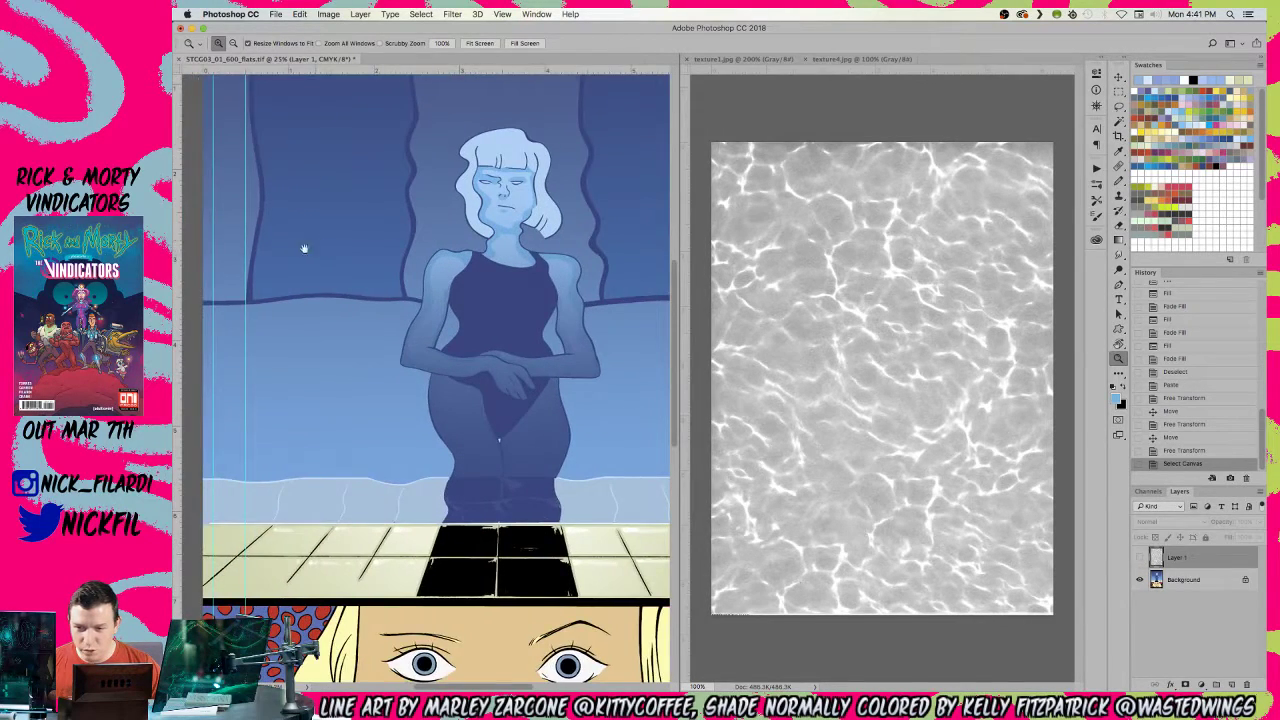
left_click_drag(311, 243, 266, 320)
left_click_drag(679, 479, 860, 479)
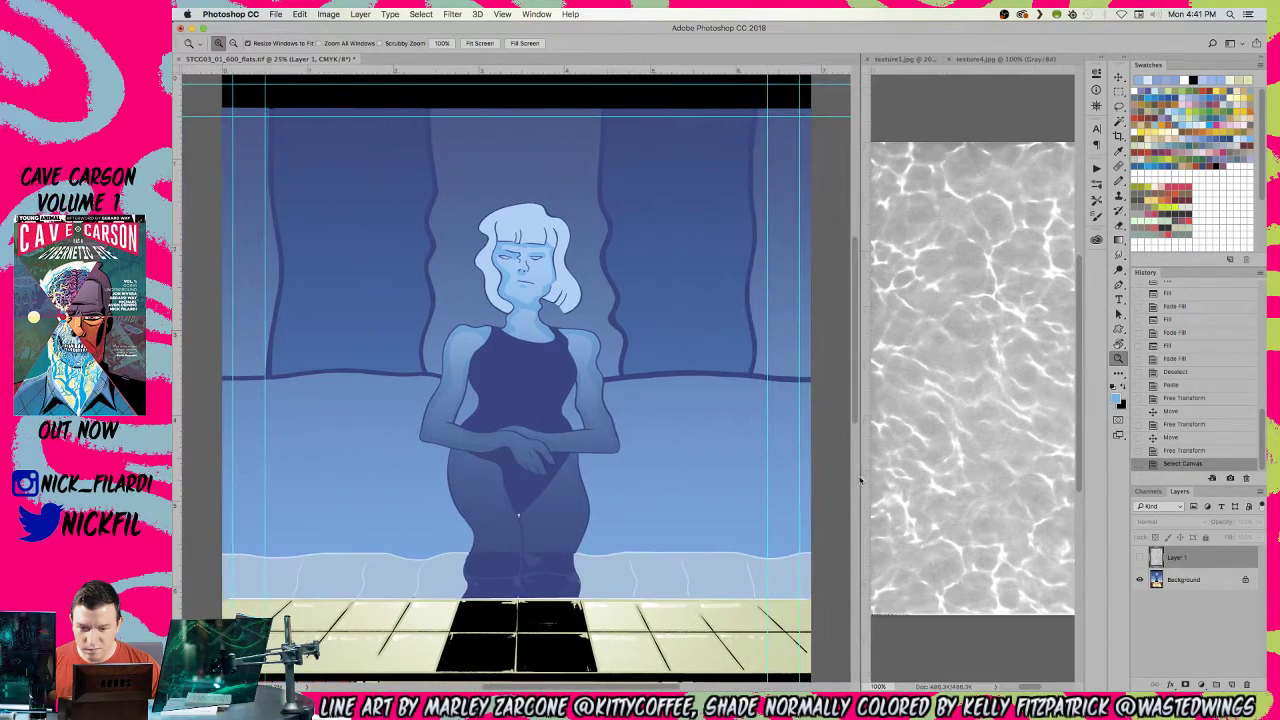
key("l")
key("super+d")
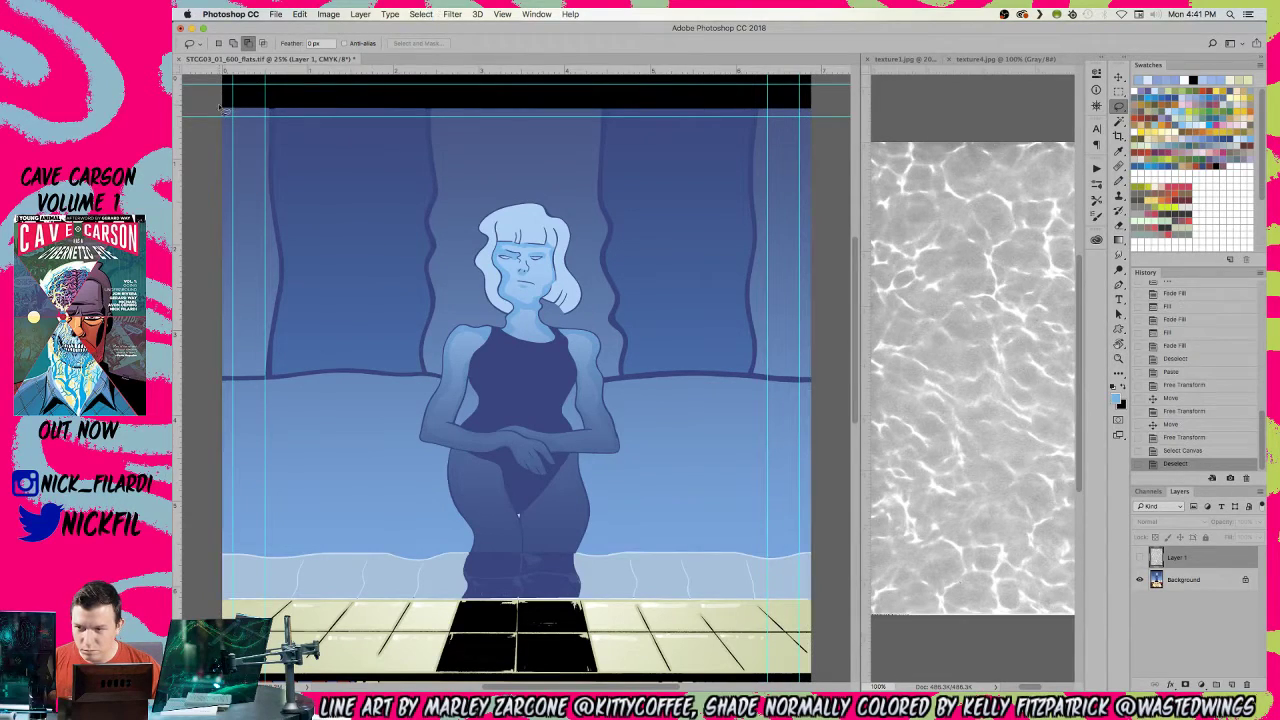
- Lasso the upper panel above the tile floor and exclude the black border strip with Magic Wand on the Background layer
mouse_move(212, 97)
left_mouse_down()
mouse_move(878, 95)
mouse_move(743, 112)
mouse_move(750, 100)
mouse_move(787, 155)
mouse_move(787, 543)
mouse_move(759, 605)
mouse_move(178, 596)
mouse_move(208, 604)
left_mouse_up()
key("w")
left_click(507, 94, "shift")
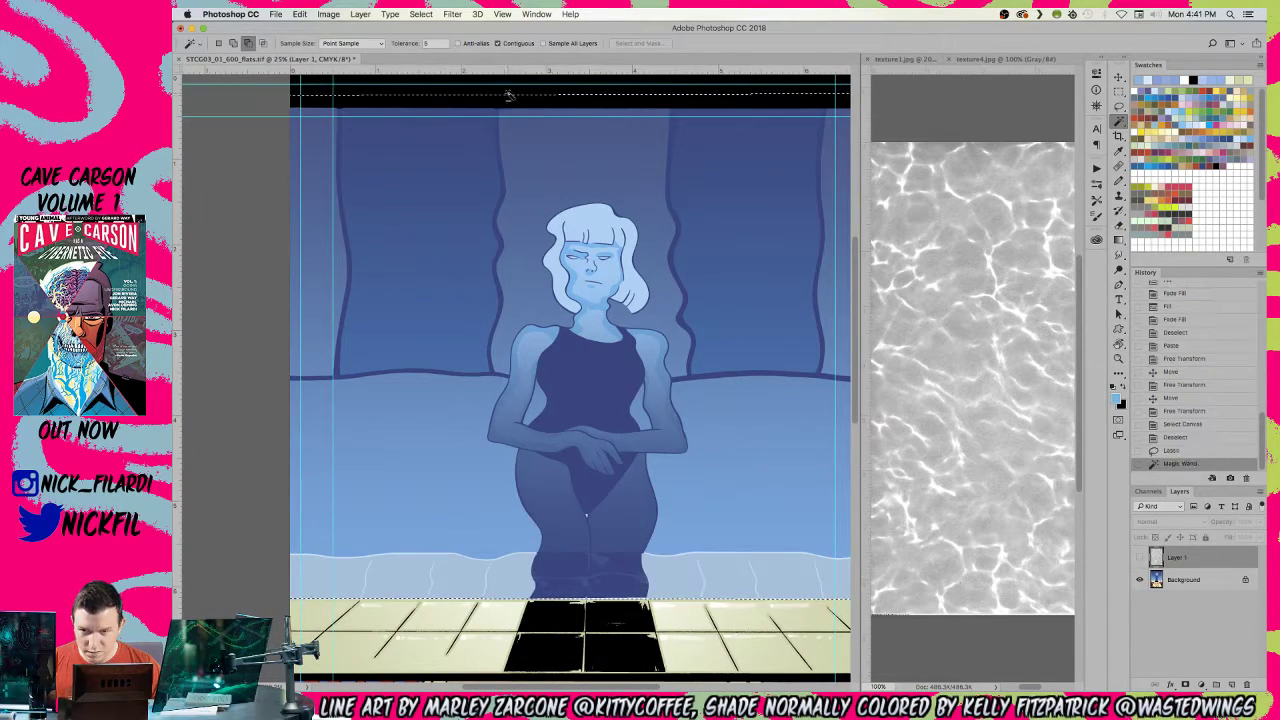
left_click(1187, 579)
left_click(643, 96, "shift")
left_click_drag(606, 457, 446, 440)
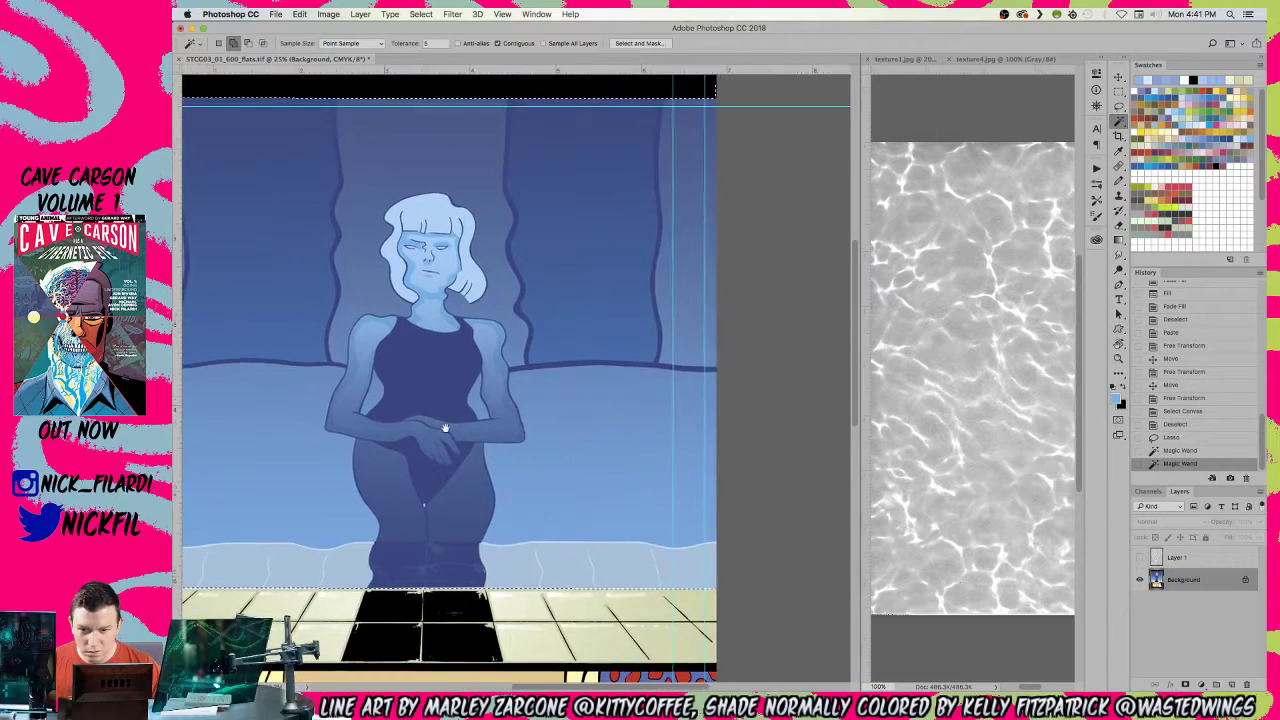
key("z")
left_click(452, 430, "alt")
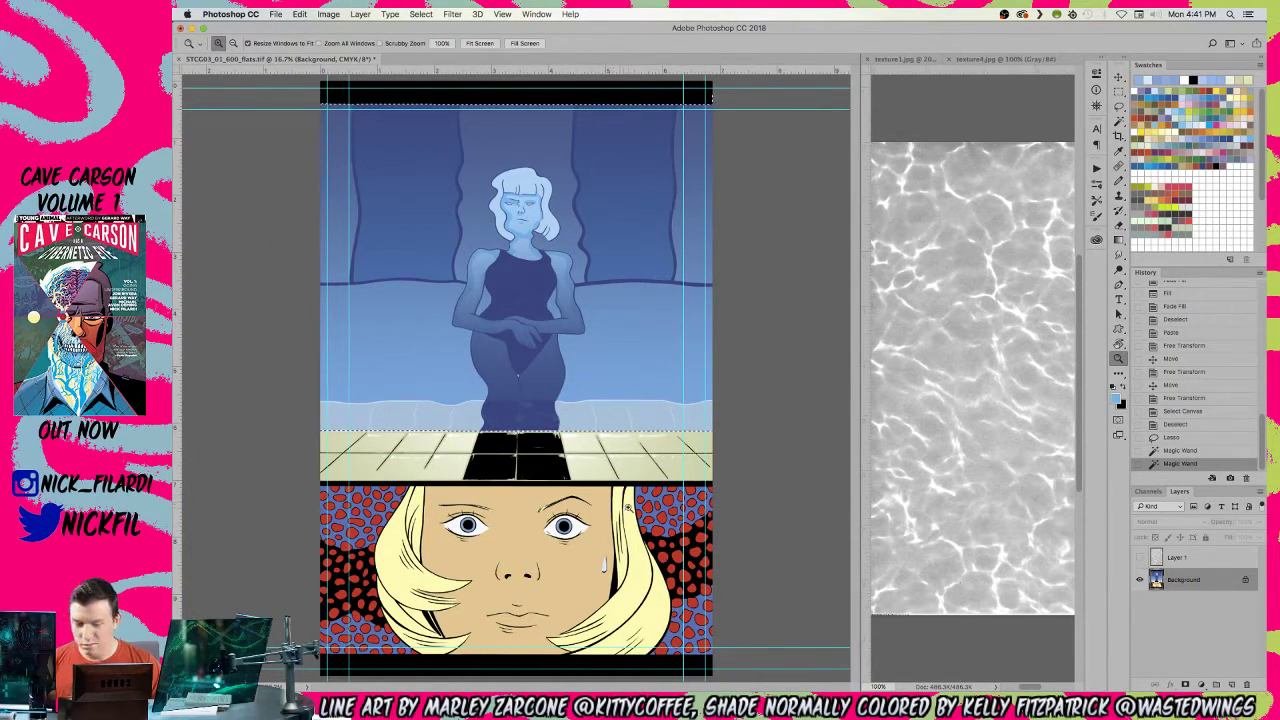
- Add a new layer above Layer 1 and fill the selected panel area with a pale blue swatch
left_click(1158, 558)
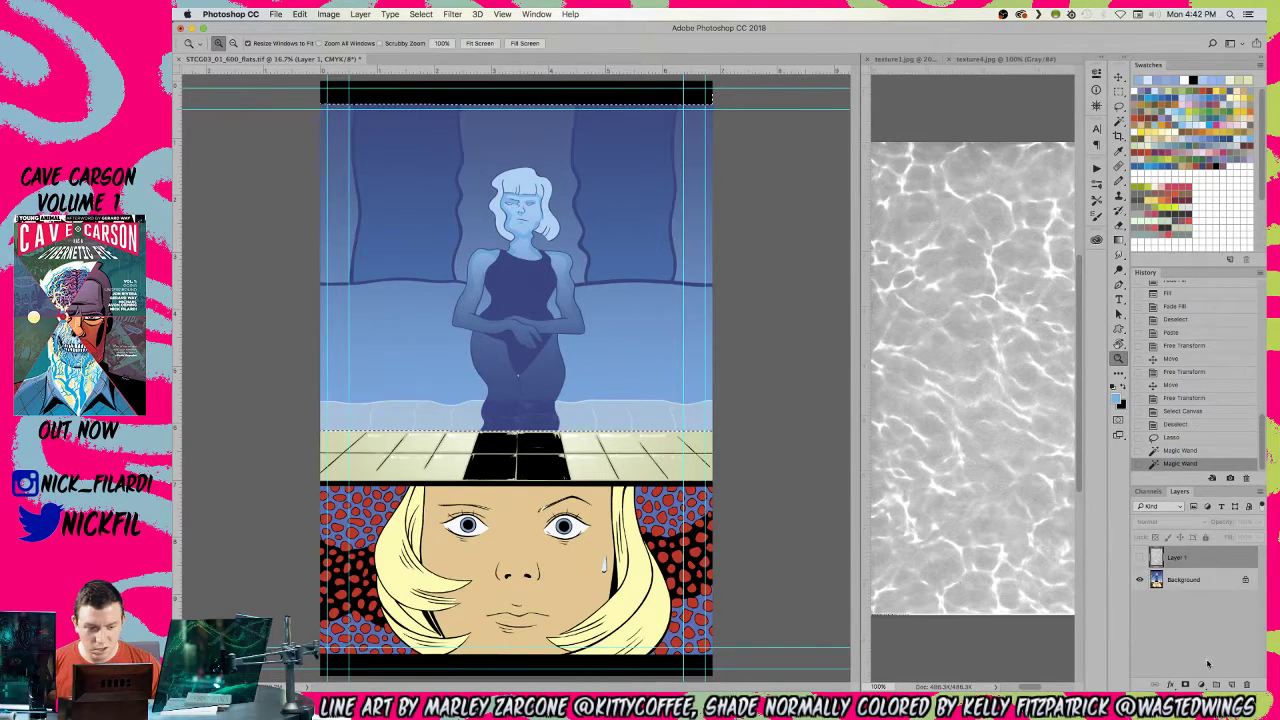
left_click(1176, 579)
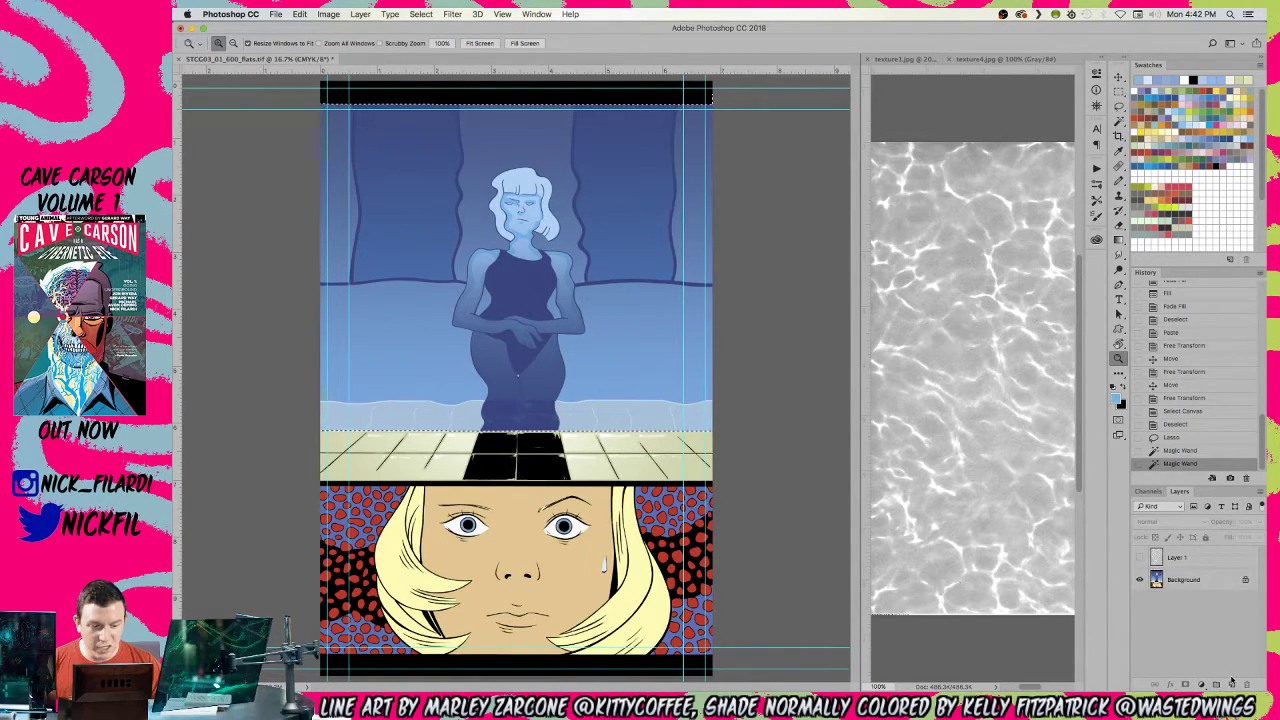
left_click(1232, 684)
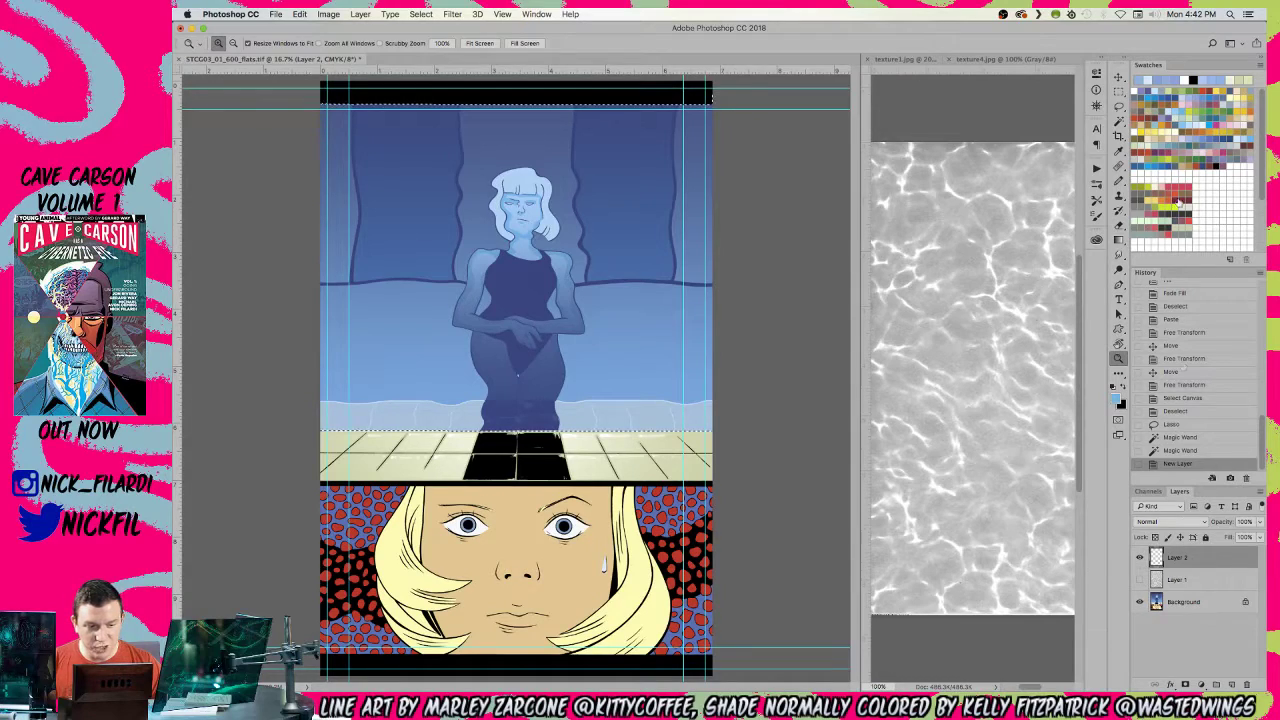
left_click(1203, 121)
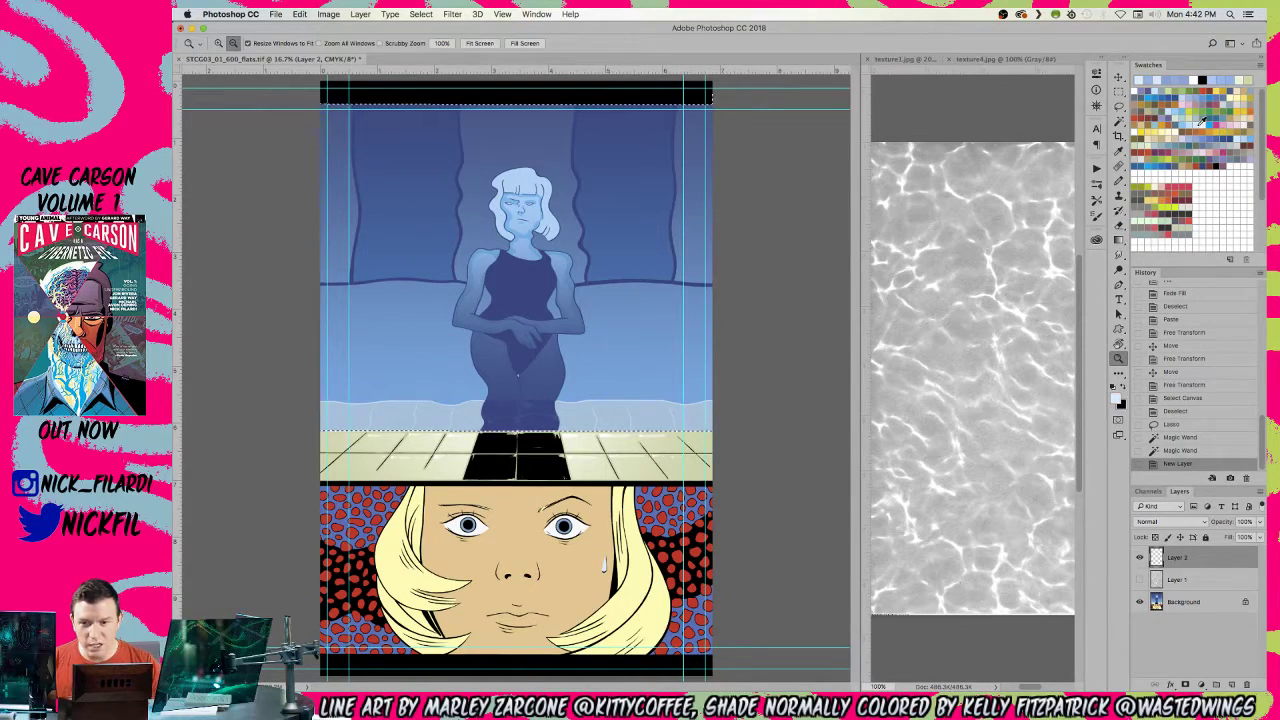
key("alt+BackSpace")
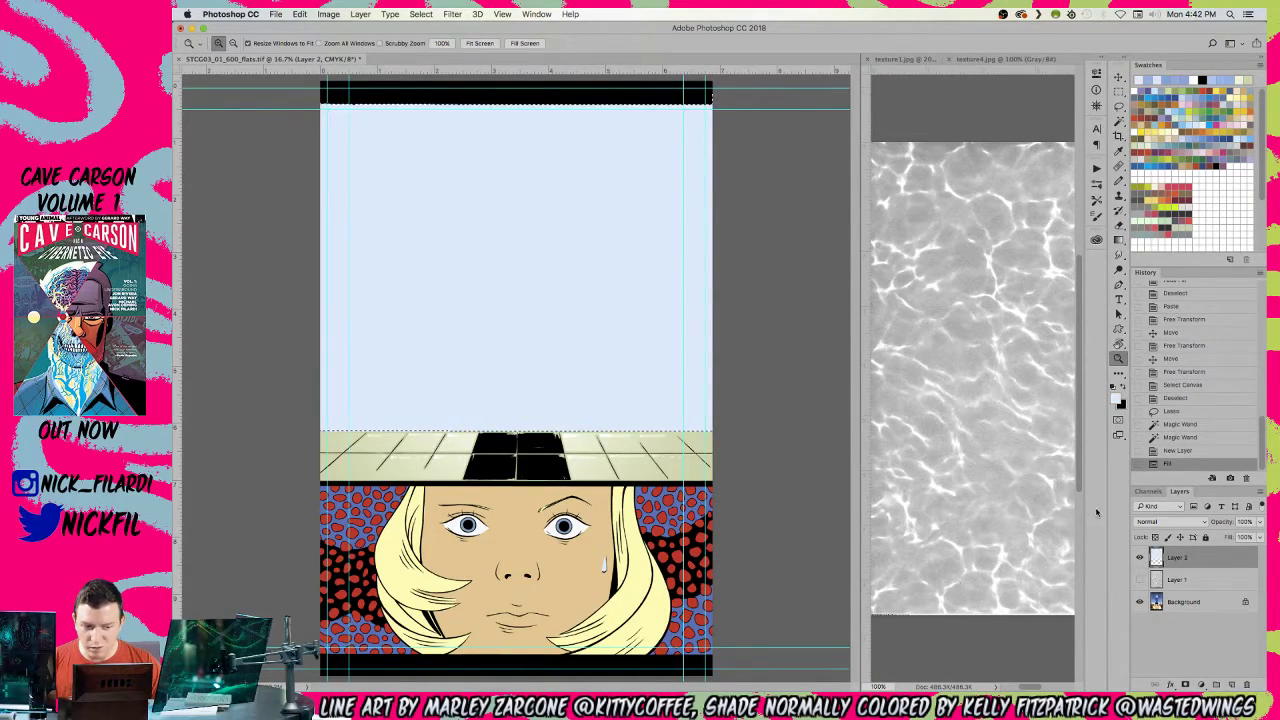
- Set Layer 2's blend mode to Screen
double_click(1178, 557)
left_click(1222, 558)
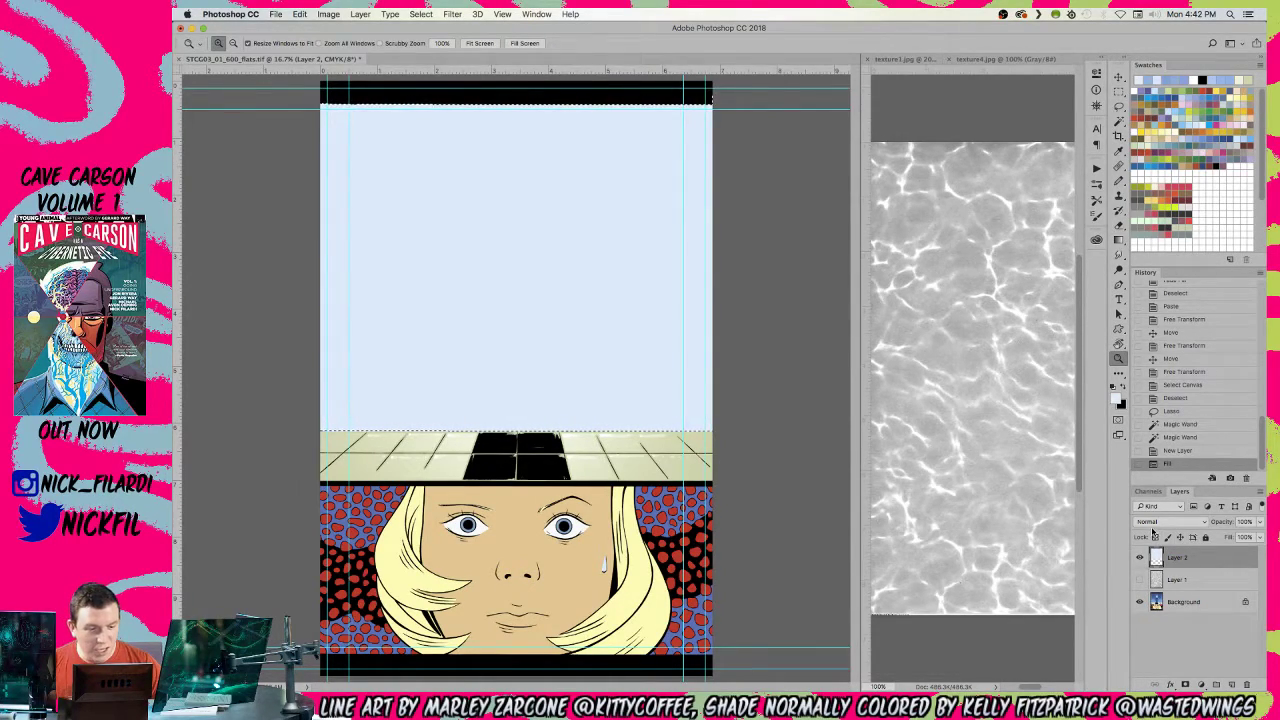
left_click(1162, 521)
left_click(1165, 580)
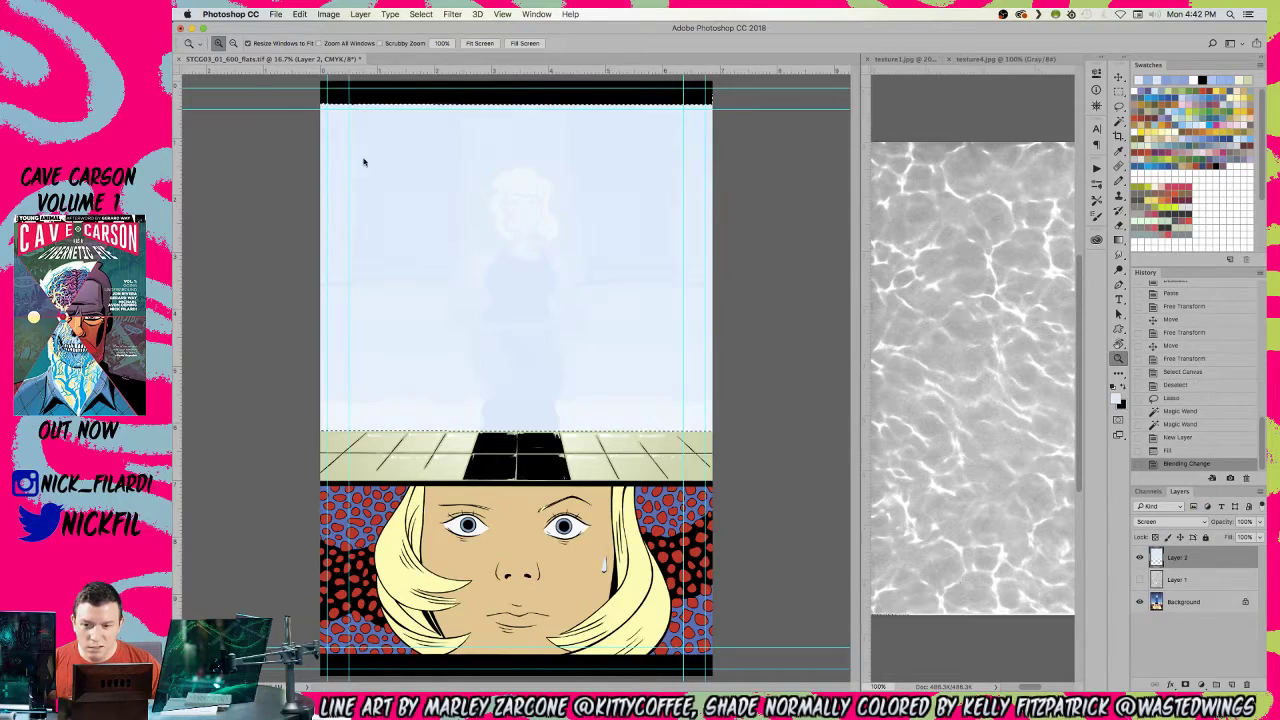
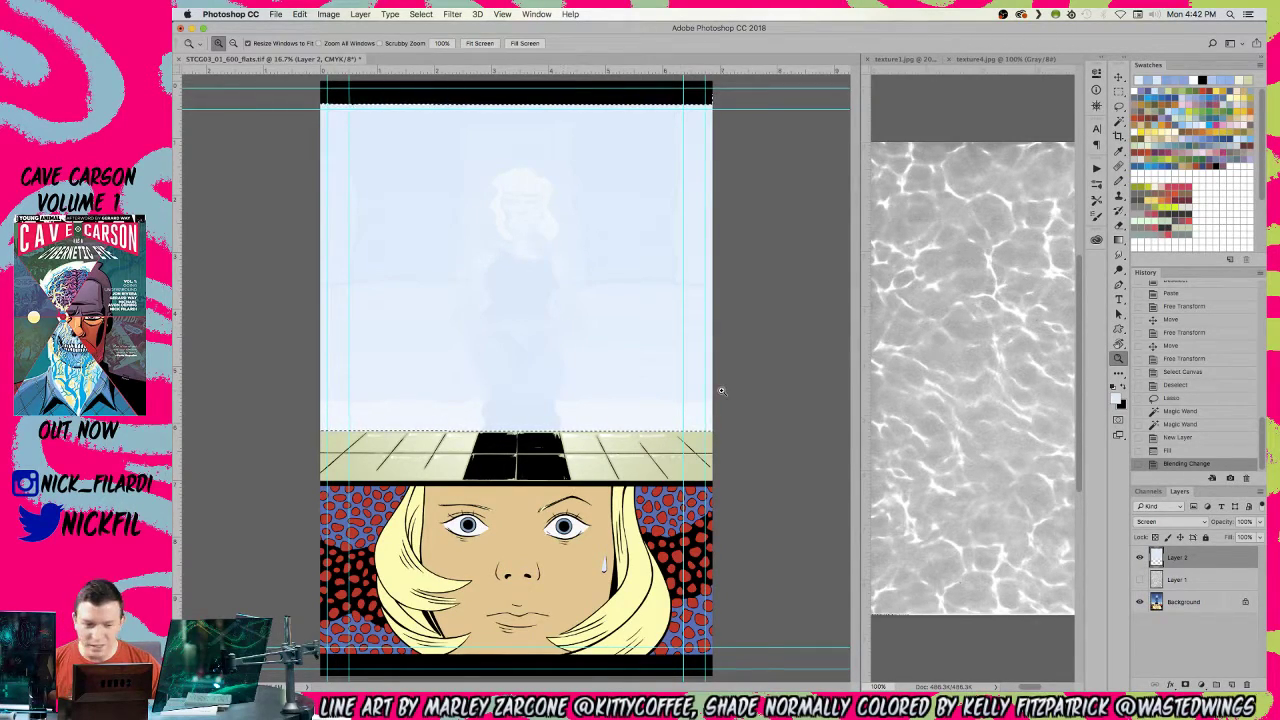
- Select the whole canvas on Layer 1, and show its water texture with Layer 2 hidden
left_click(1162, 584)
key("super+a")
key("super+a")
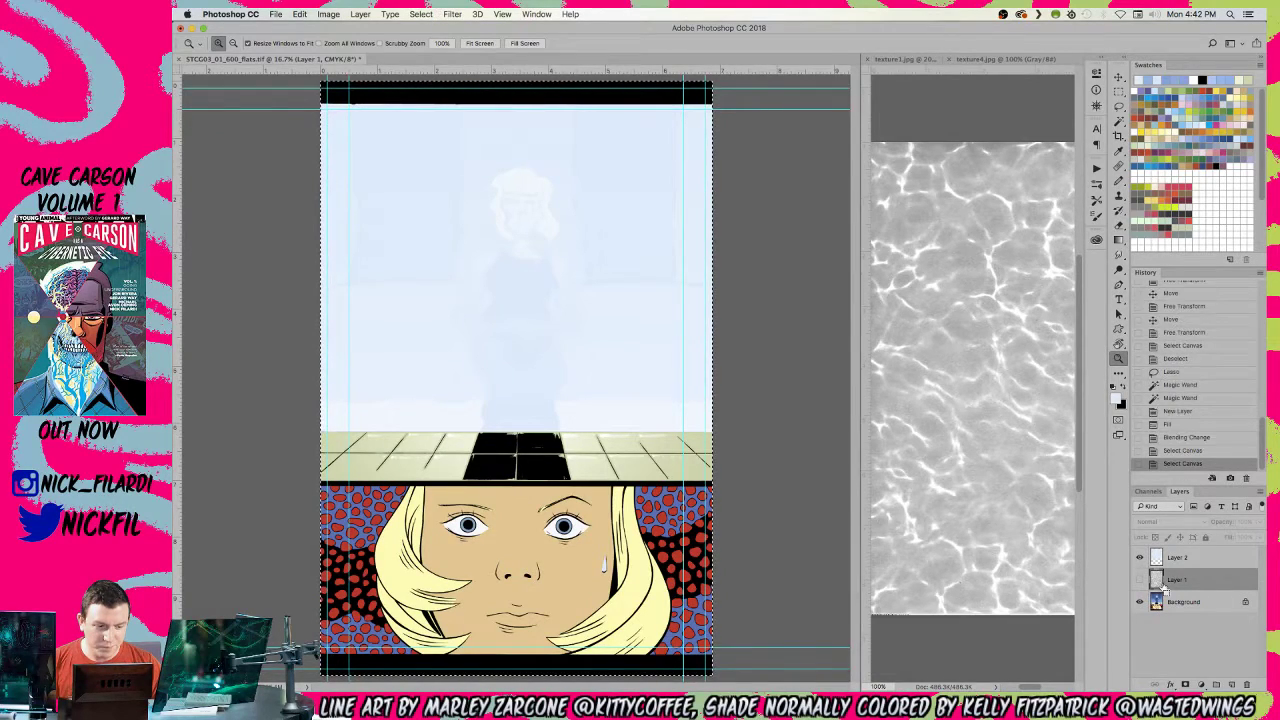
left_click(1139, 579)
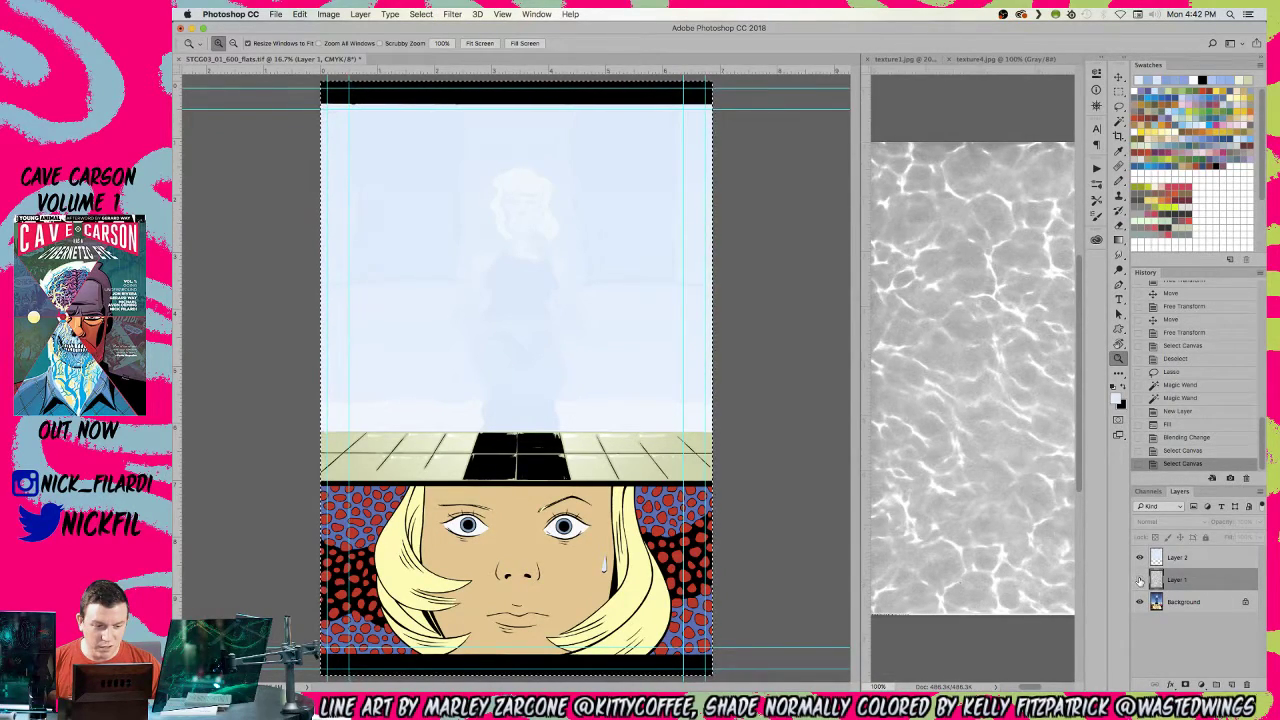
left_click(1139, 557)
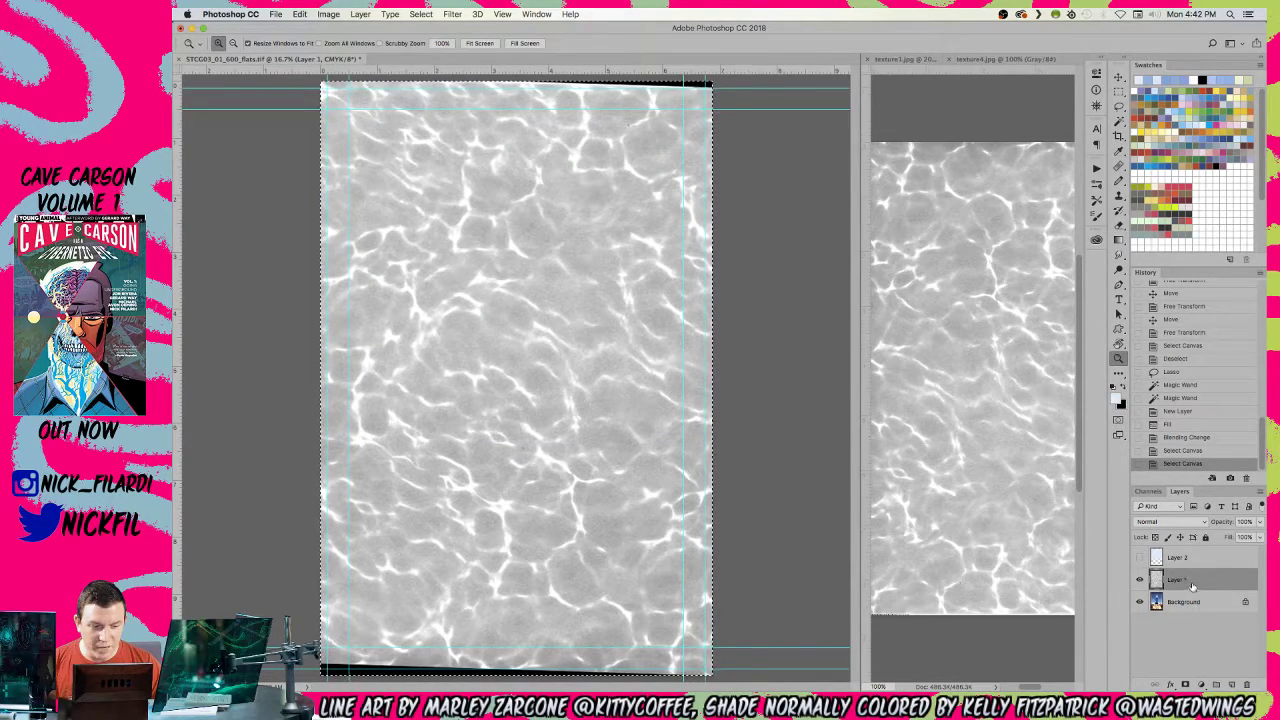
- Add a layer mask to Layer 2 and copy the entire water texture from Layer 1
left_click(1175, 557)
left_click(1185, 684)
left_click(1190, 579)
key("ctrl+a")
key("ctrl+c")
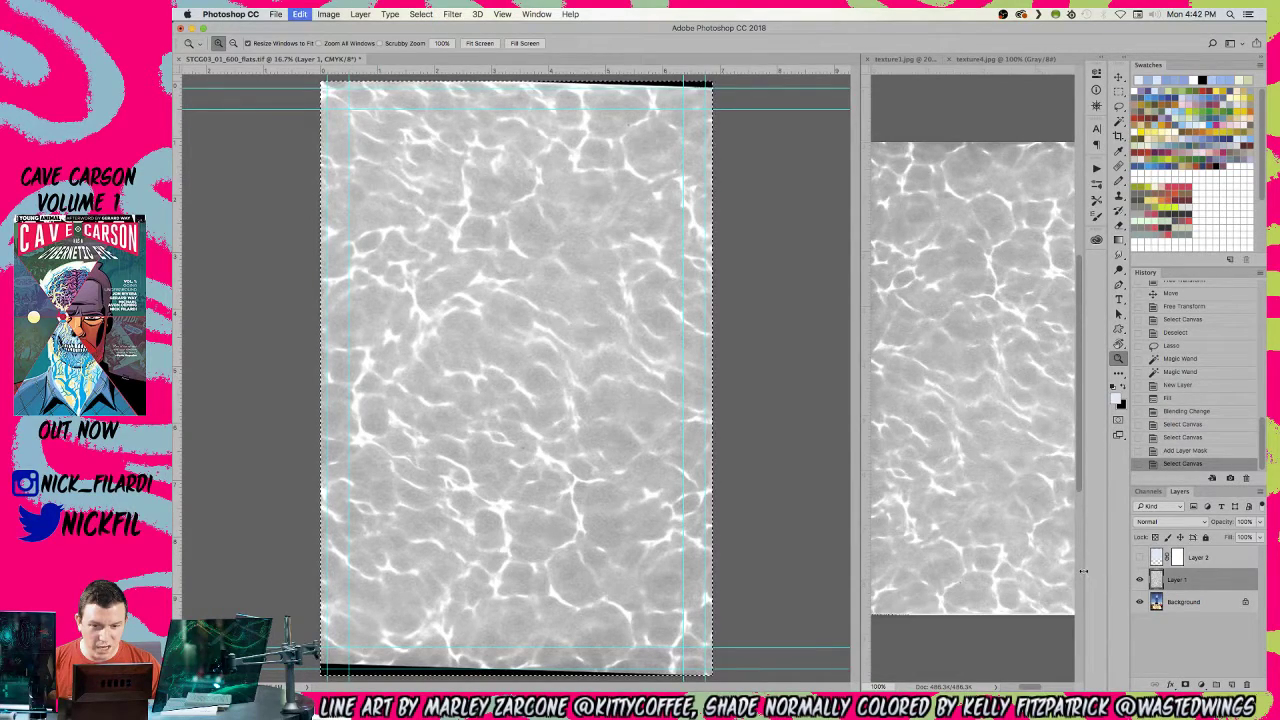
- Open Layer 2's mask for editing and paste the water texture into it
left_click(1177, 557)
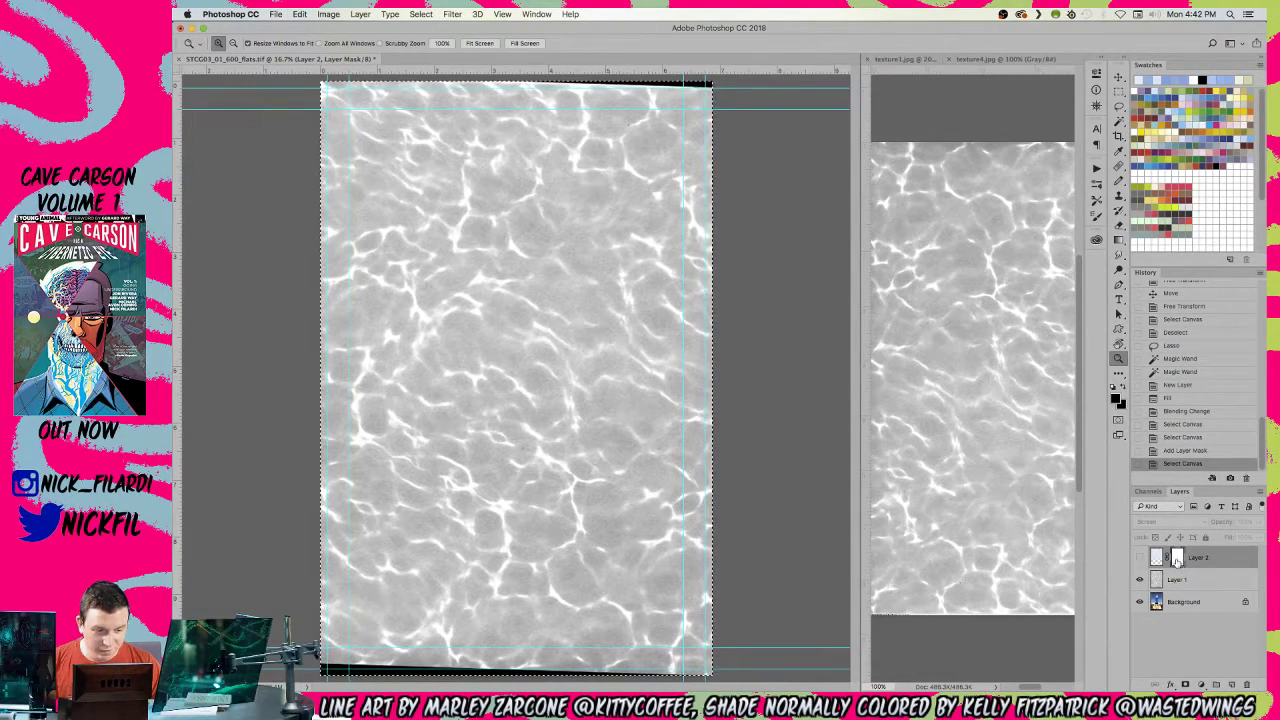
left_click(1177, 558, "alt")
key("ctrl+v")
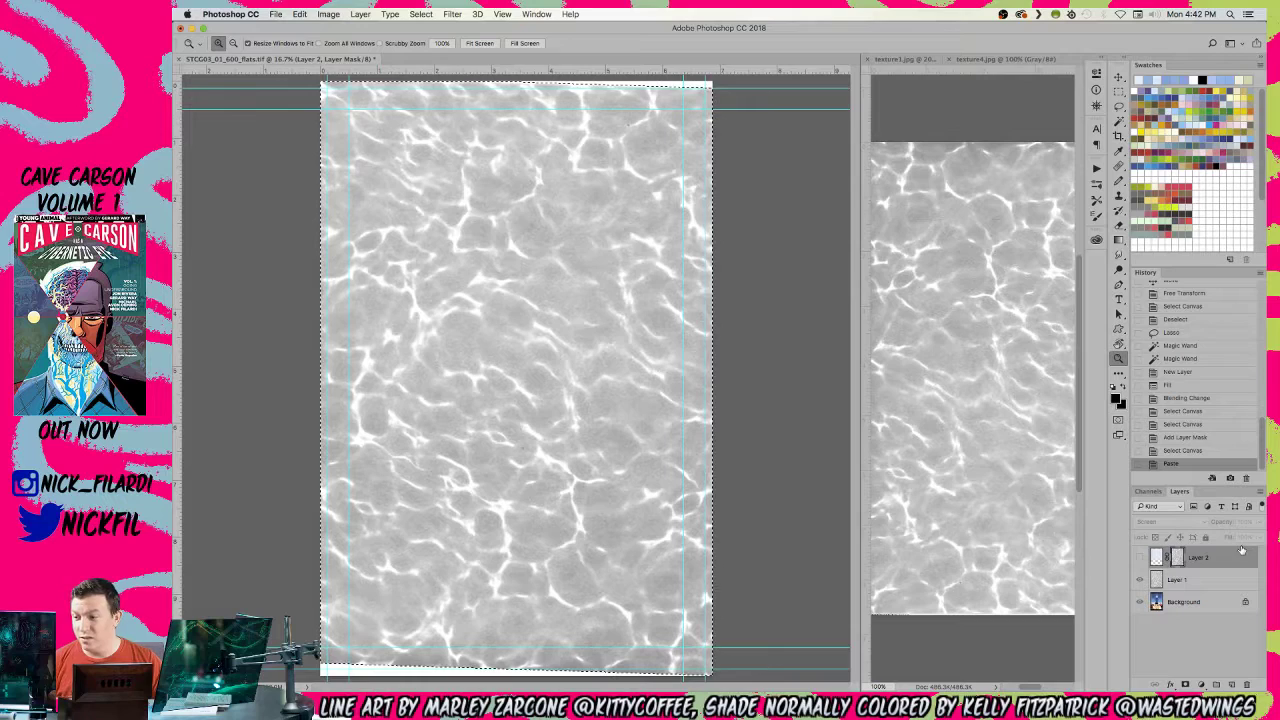
- Delete the Layer 1 texture and show the masked Layer 2 over the artwork with the selection cleared
left_click_drag(1180, 584, 1246, 684)
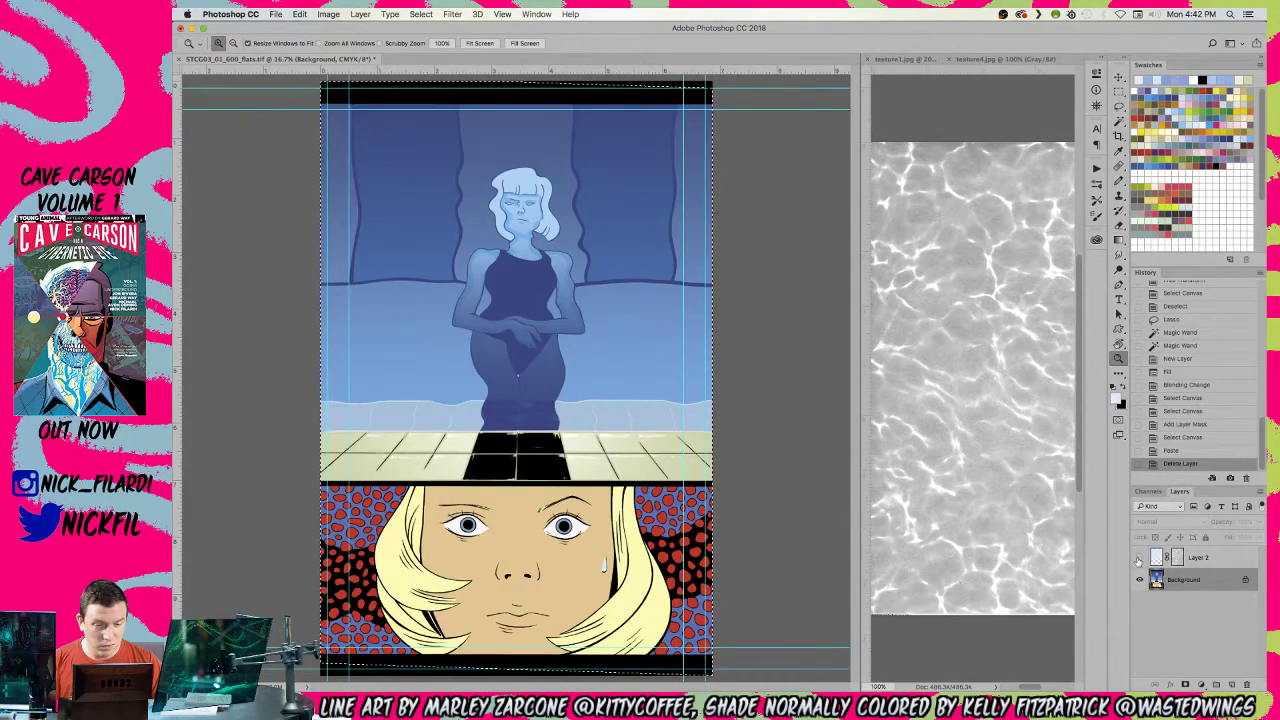
left_click(1139, 557)
left_click(686, 400, "alt")
key("ctrl+d")
left_click(509, 231)
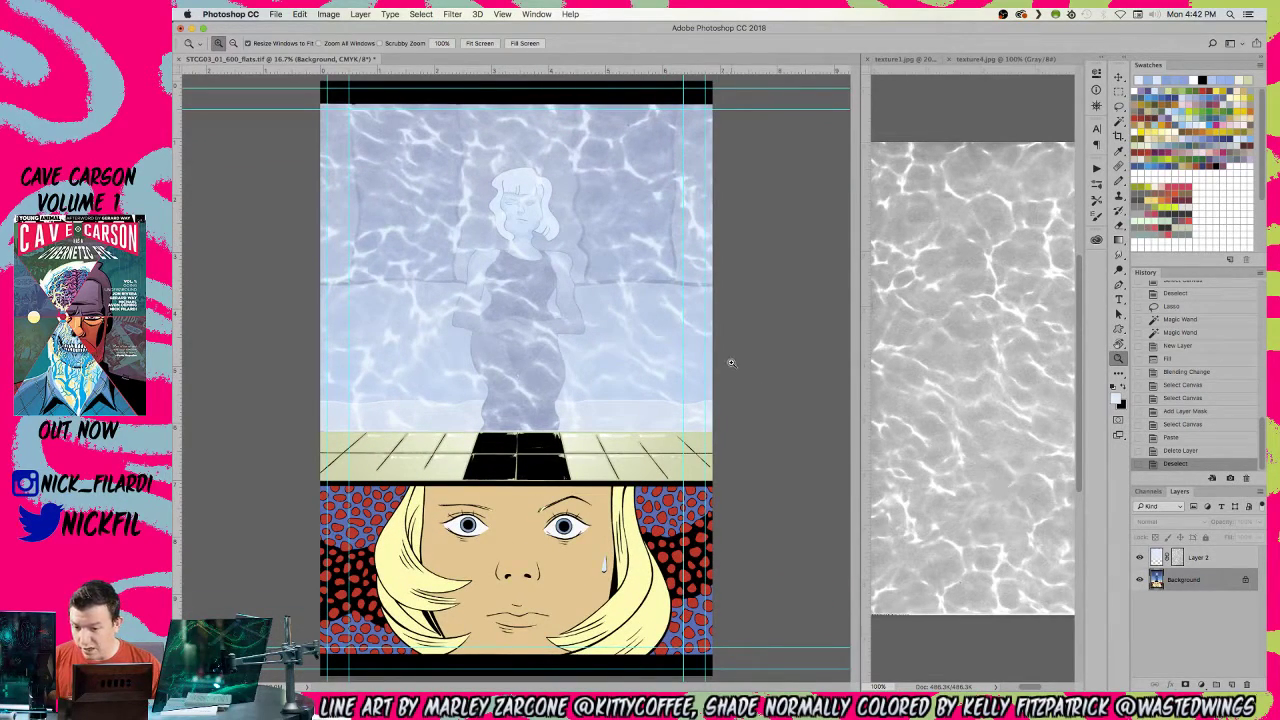
left_click(1195, 558)
left_click(1177, 557)
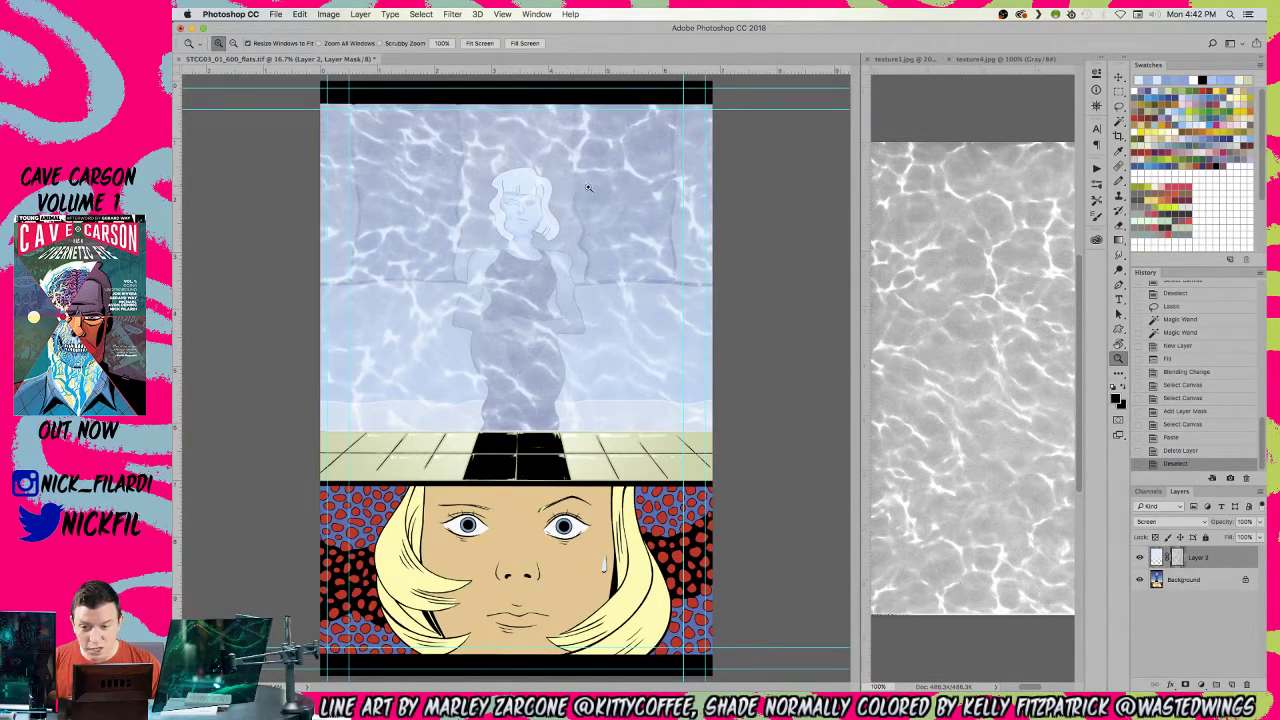
key("super+l")
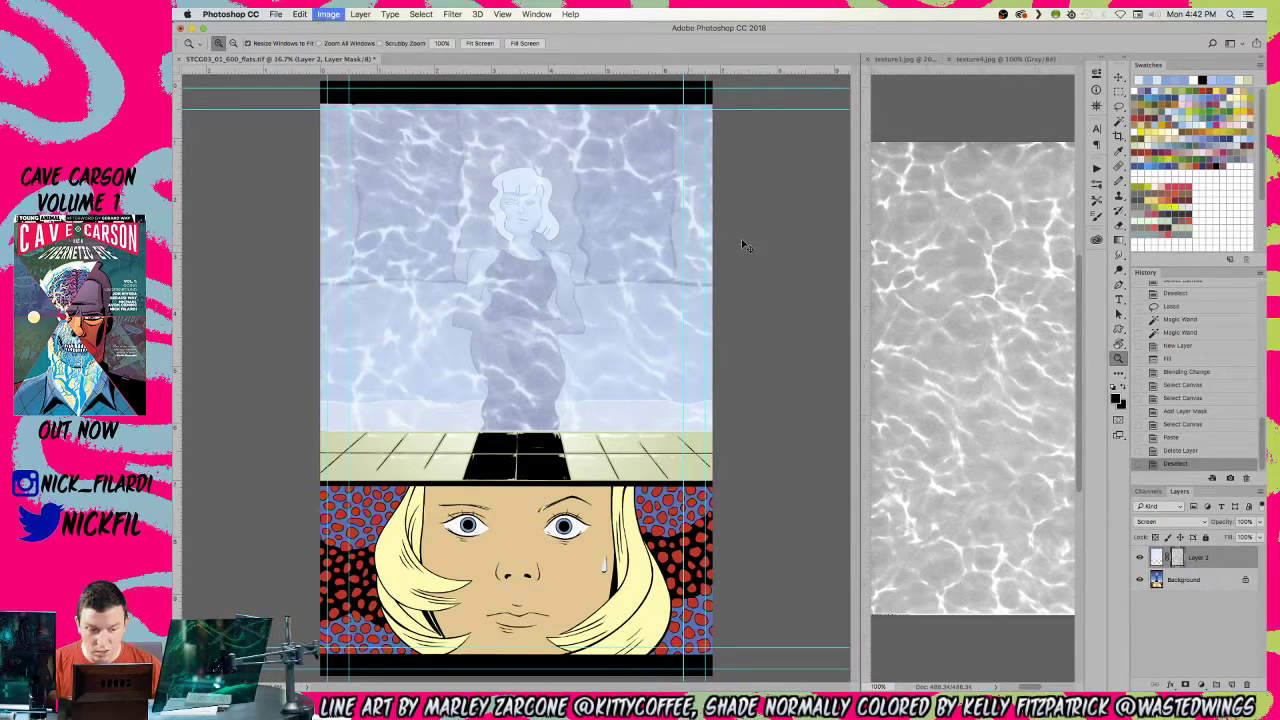
left_click(1003, 222)
key("z")
left_click(1177, 557, "alt")
key("super+l")
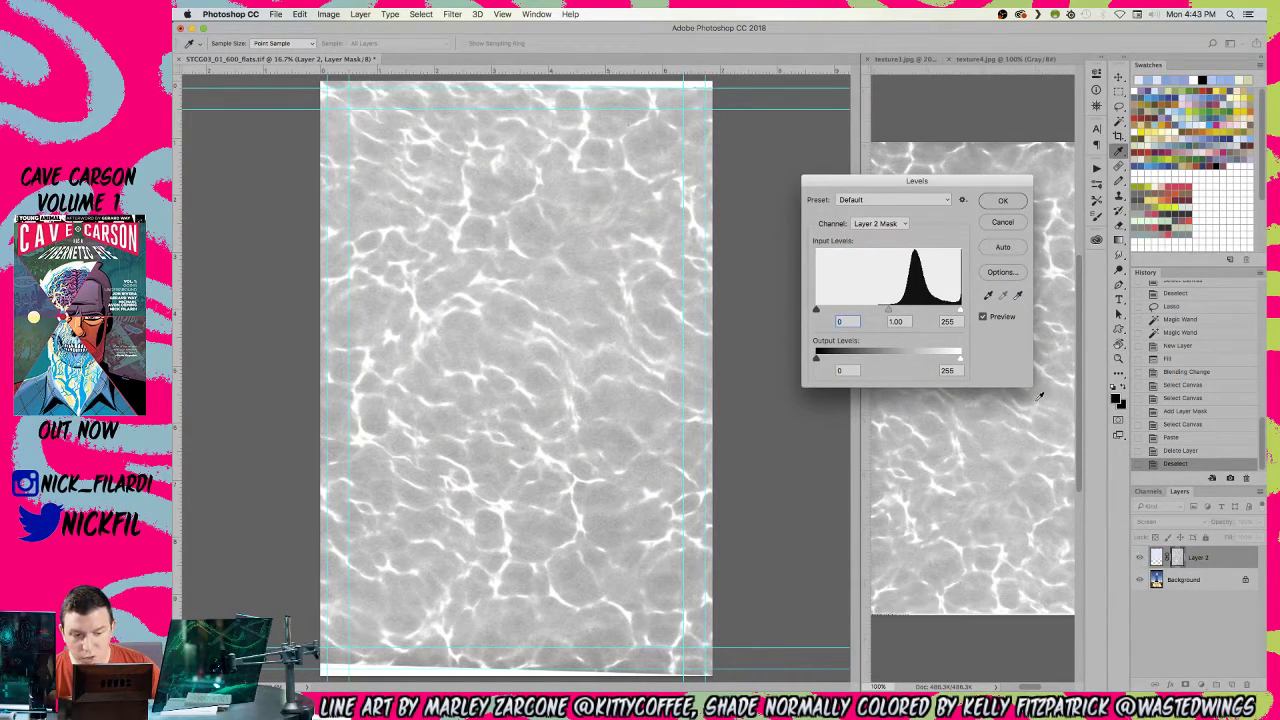
key("Escape")
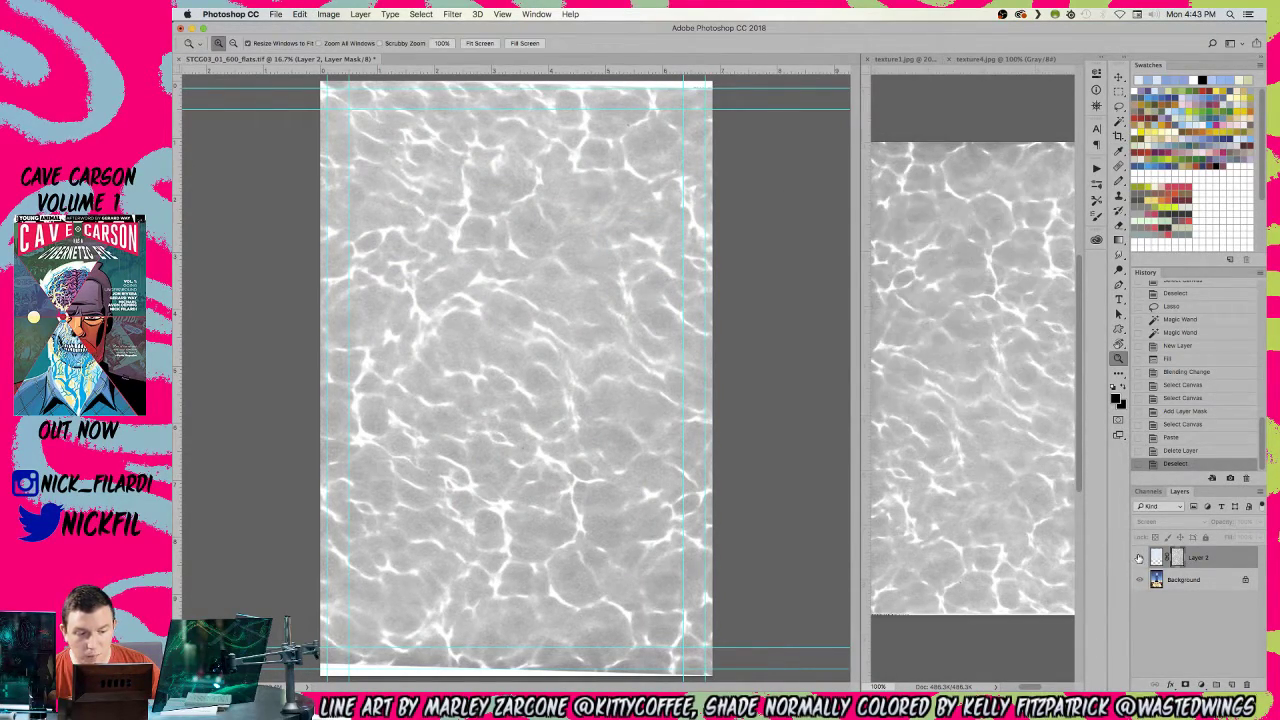
- Show the composite artwork and apply Levels to Layer 2's mask with black input 118 and midtone 1.07
left_click(1139, 557)
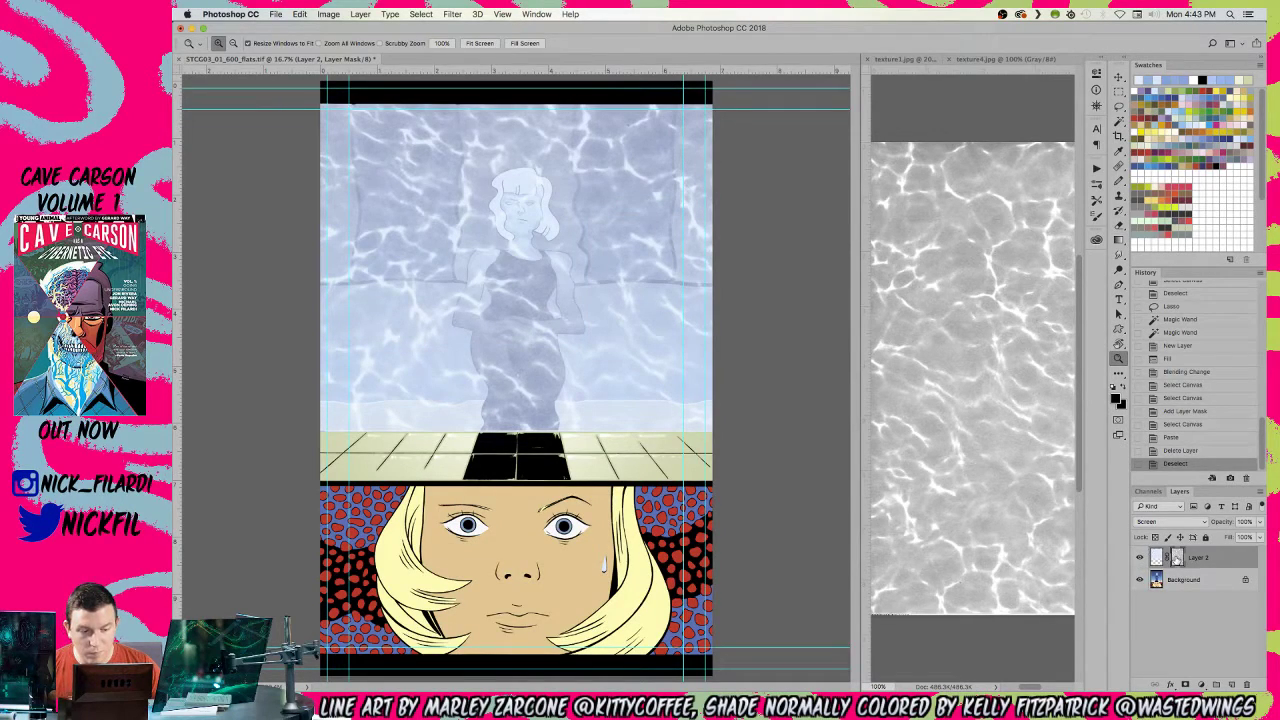
left_click(1176, 558, "alt")
left_click(1176, 558, "alt")
key("super+l")
left_click_drag(818, 312, 961, 318)
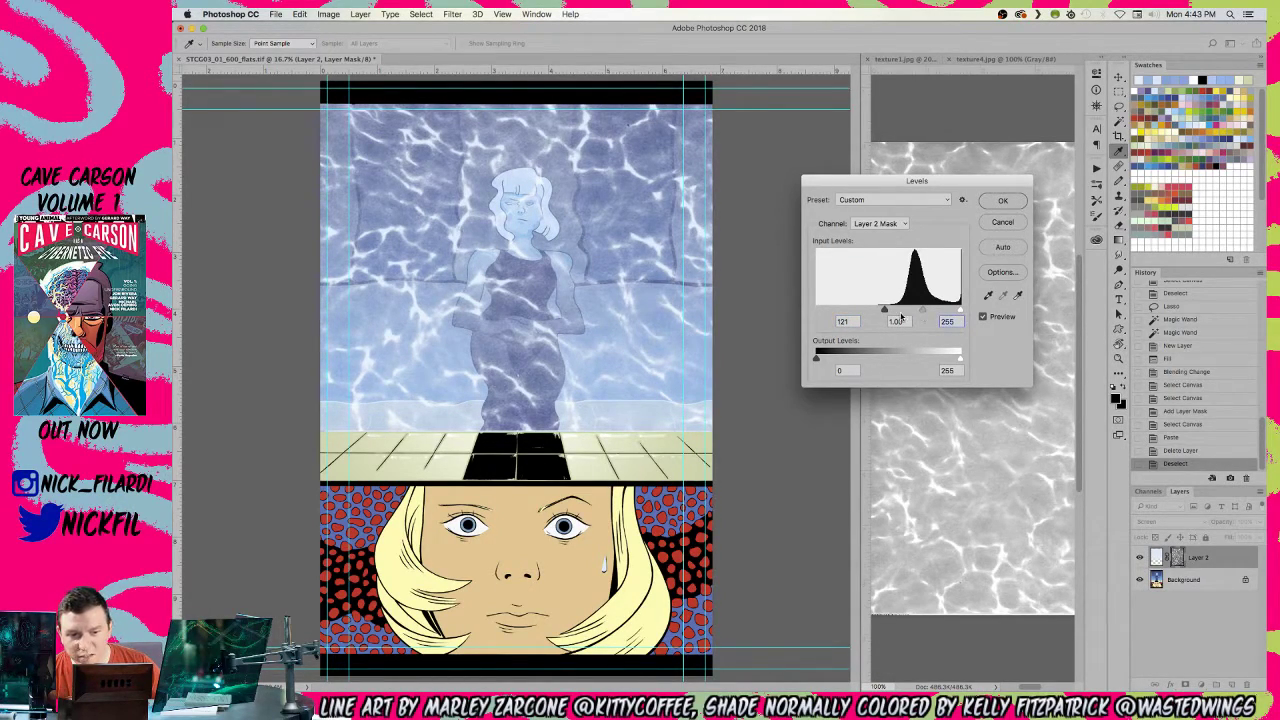
left_click_drag(886, 312, 920, 313)
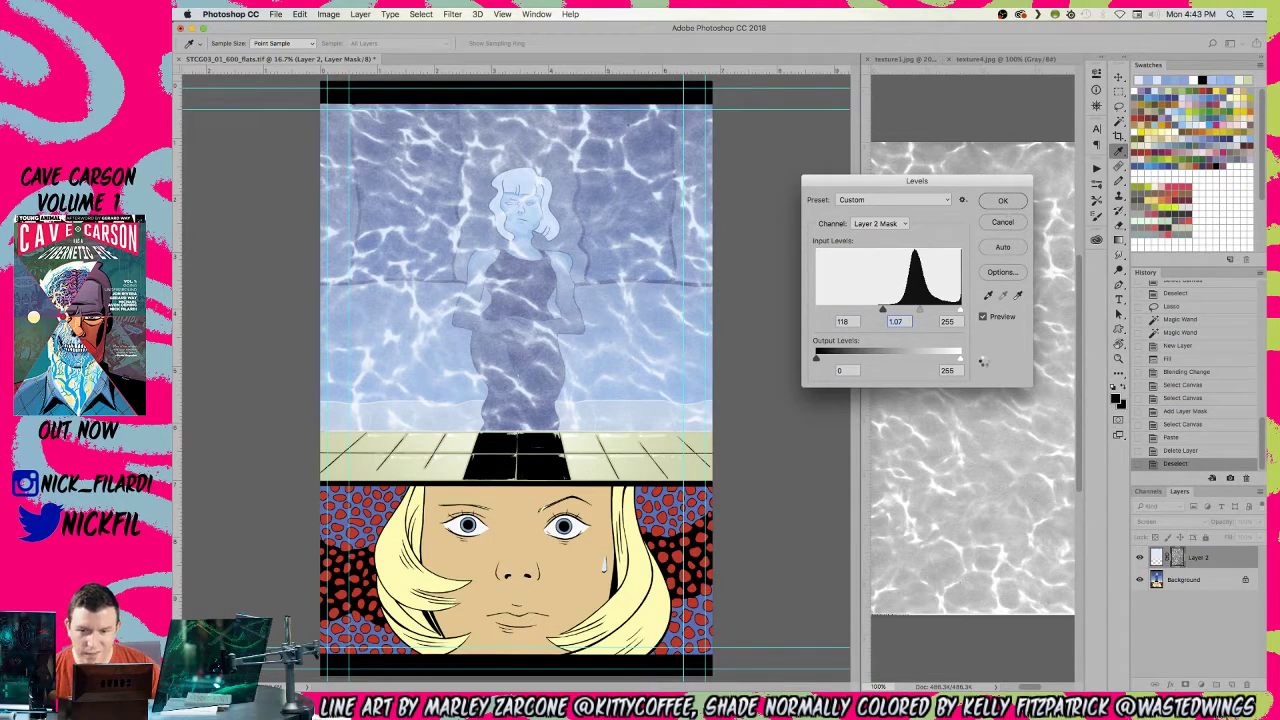
key("Return")
key("z")
left_click(624, 301, "alt")
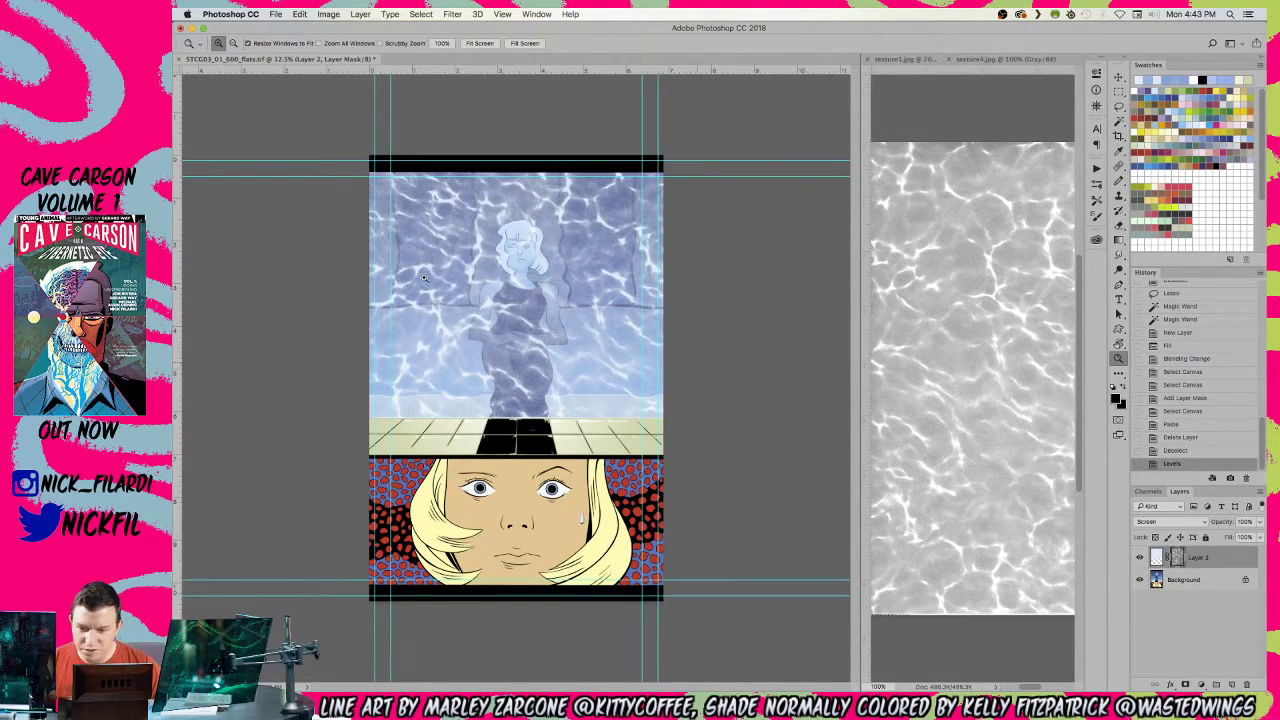
- Target Layer 2's image instead of its mask, choose dark blue, and select only the underwater area of the first panel
key("g")
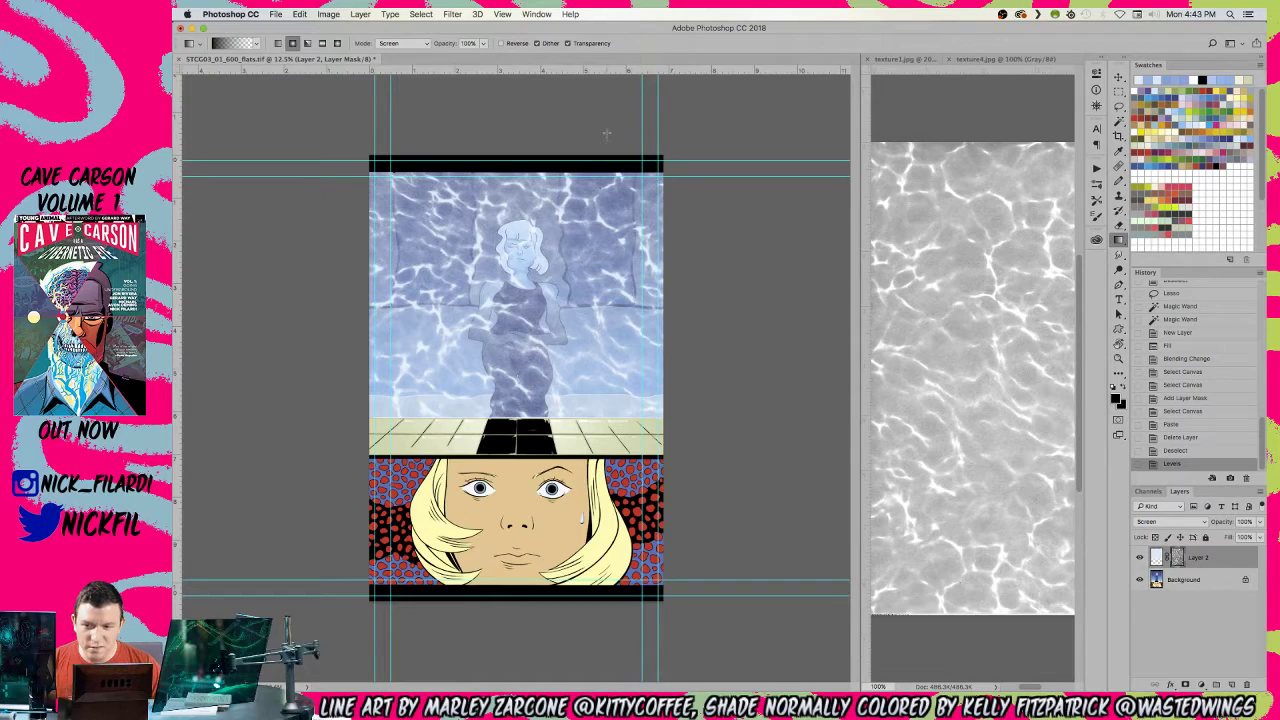
left_click(1178, 559)
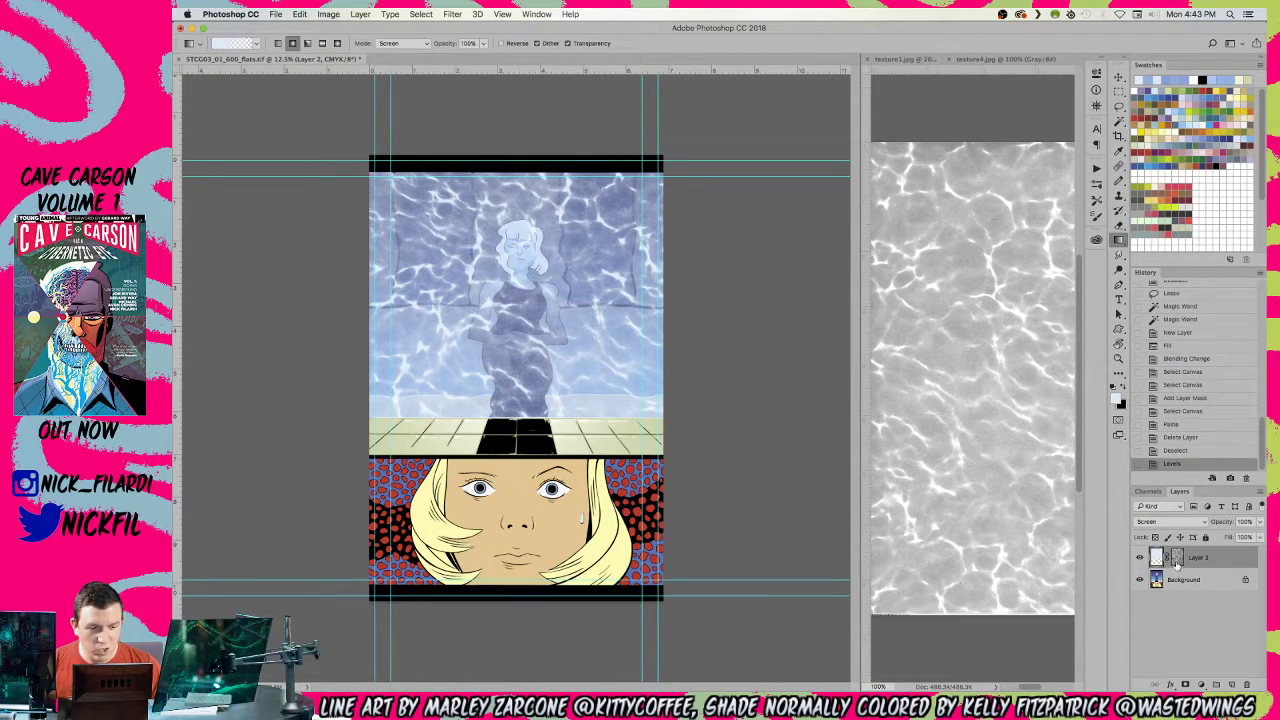
left_click(1226, 137)
key("super+a")
key("w")
left_click(596, 440, "alt")
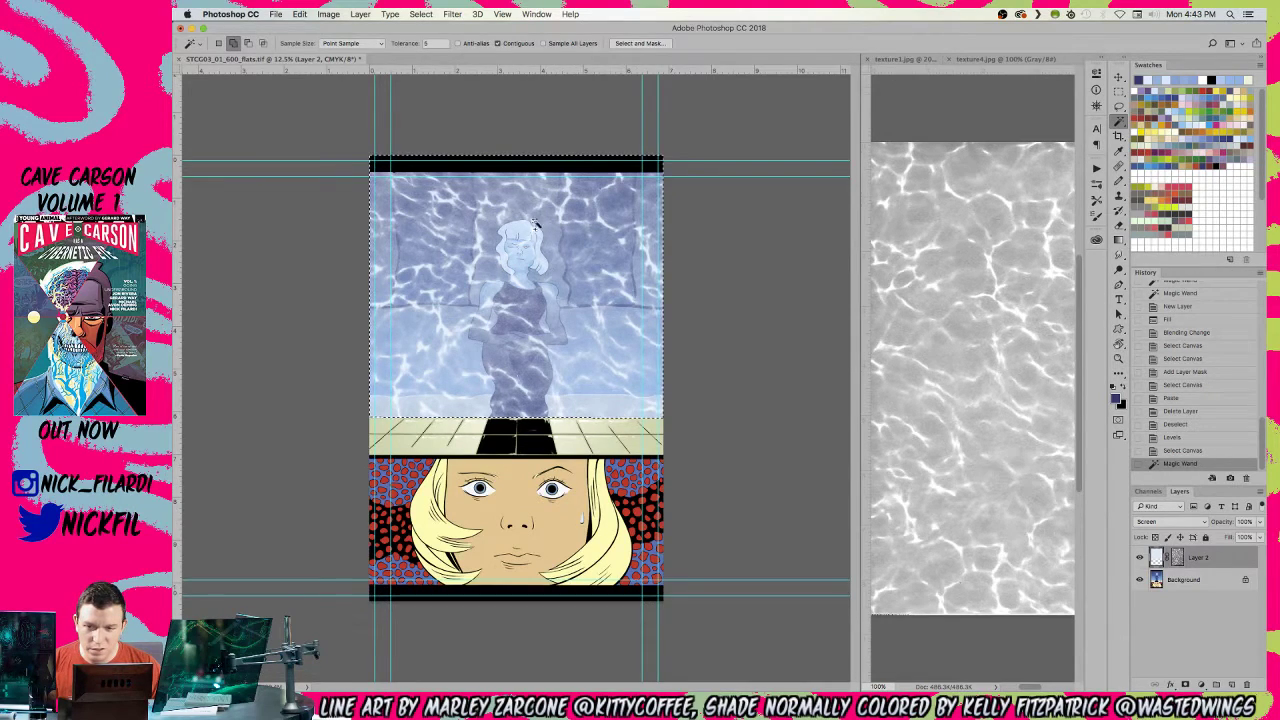
left_click(500, 164, "alt")
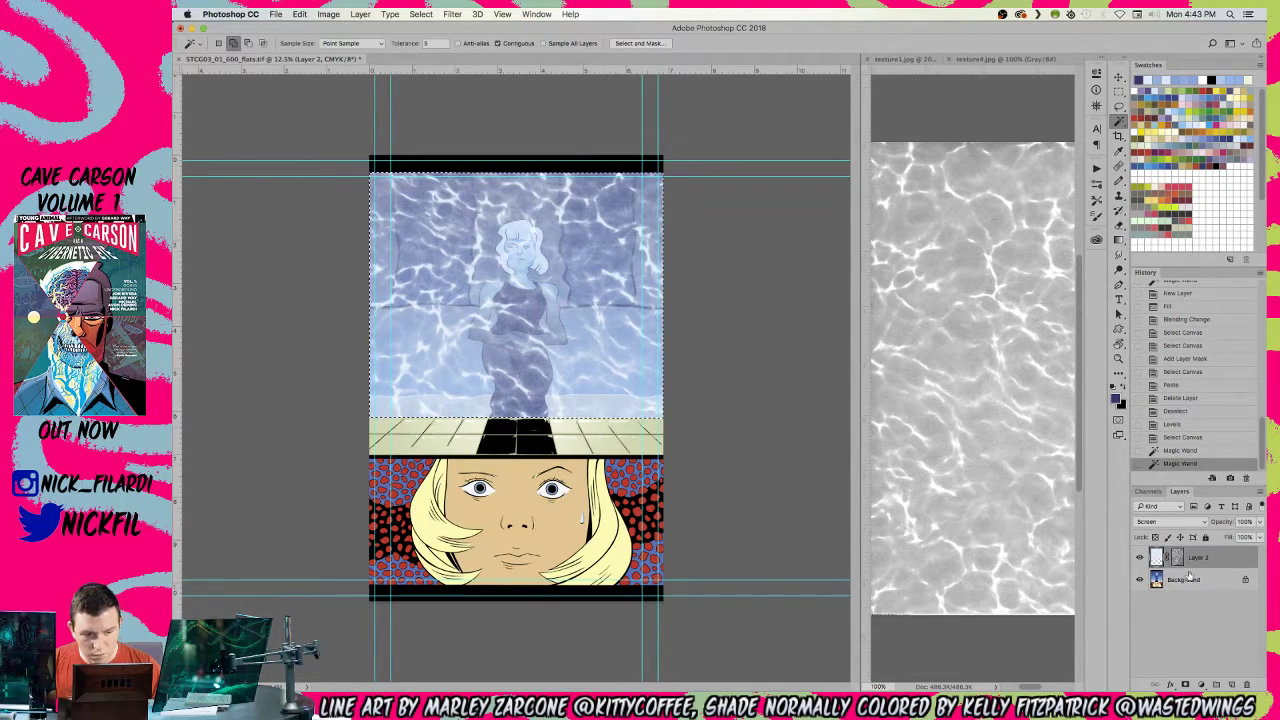
key("super+u")
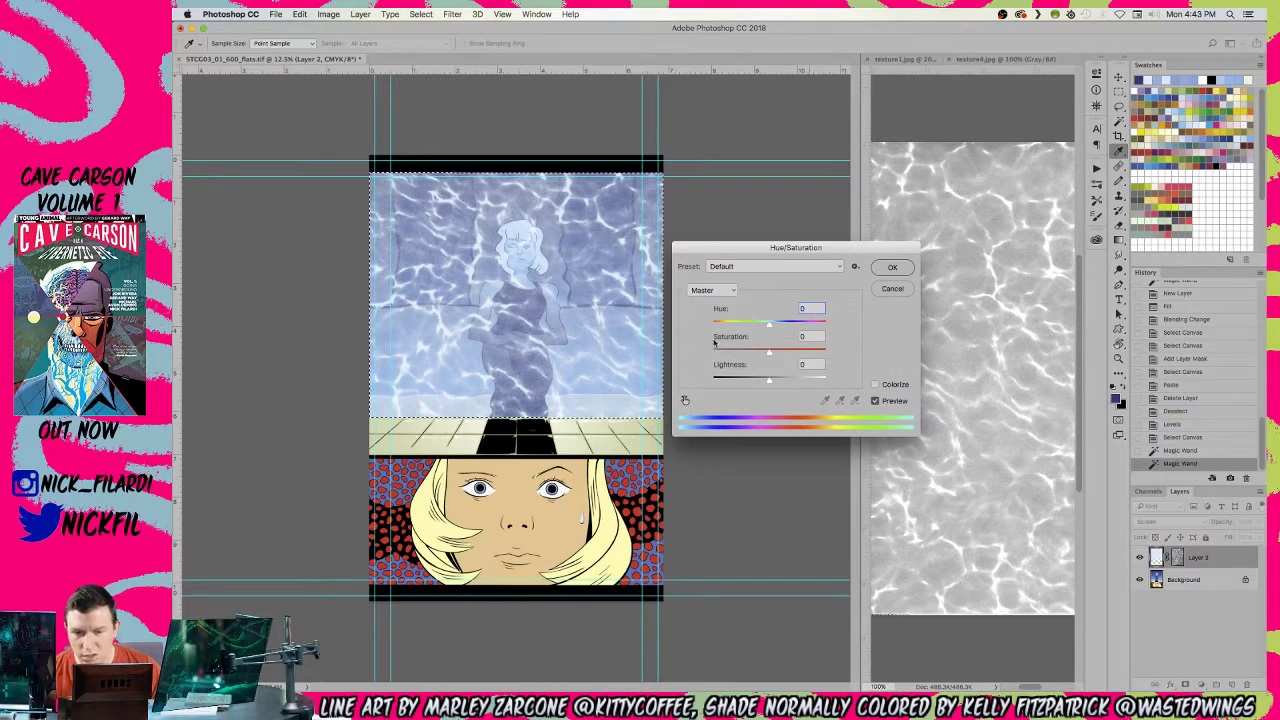
left_click(742, 325)
left_click_drag(742, 326, 826, 326)
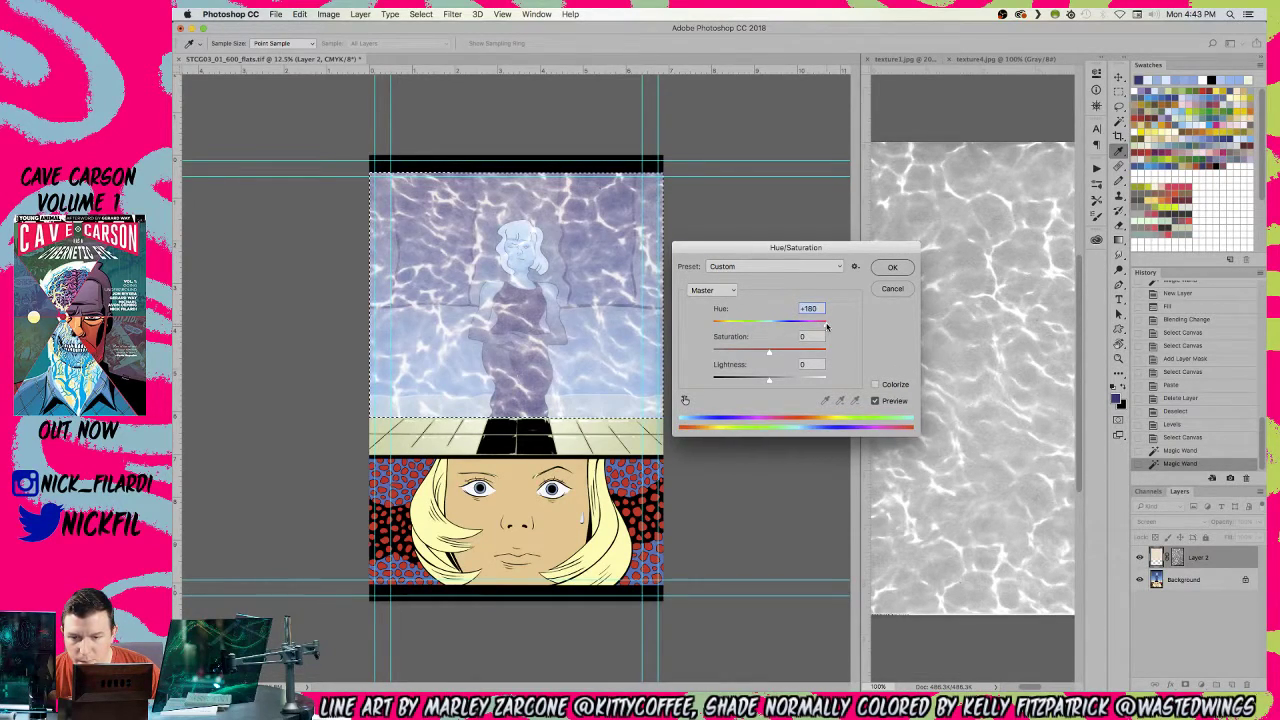
left_click(893, 288)
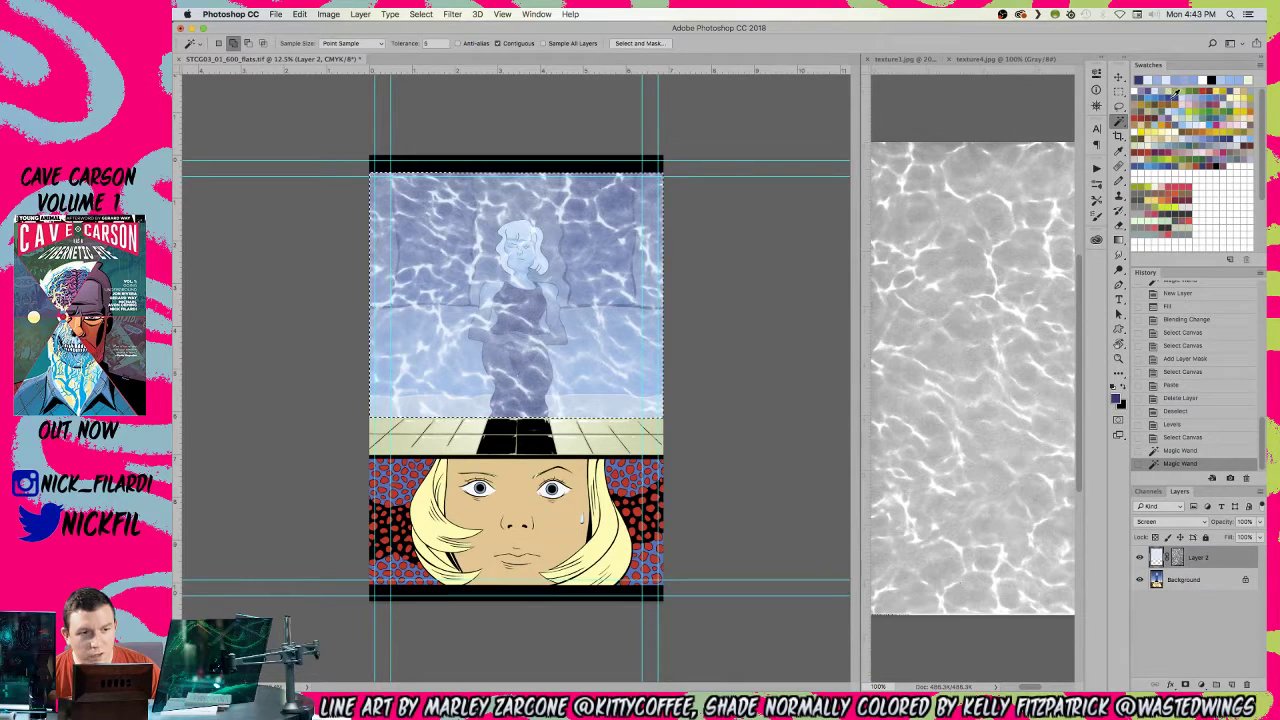
- Apply linear Normal-mode gradients to the selected water area on Layer 2, dark blue from above and bright blue from below
left_click(350, 43)
key("g")
left_click(278, 43)
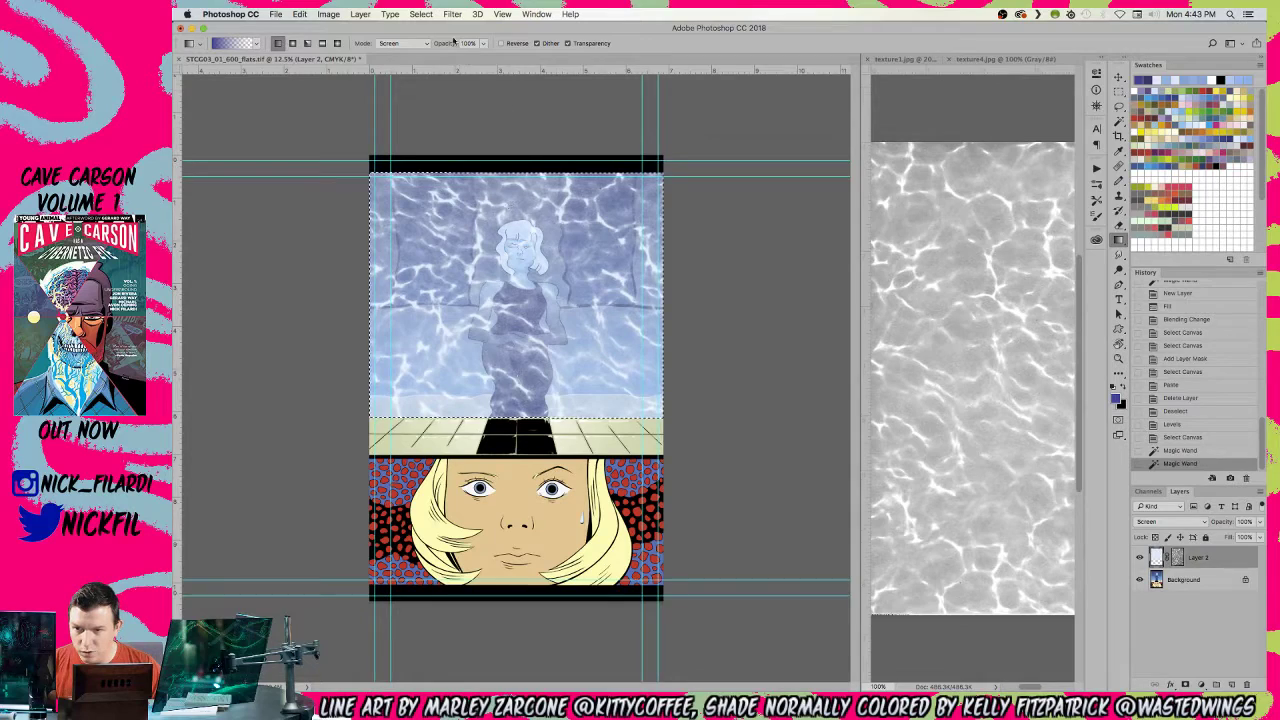
left_click(416, 45)
left_click(395, 18)
left_click_drag(514, 165, 518, 210)
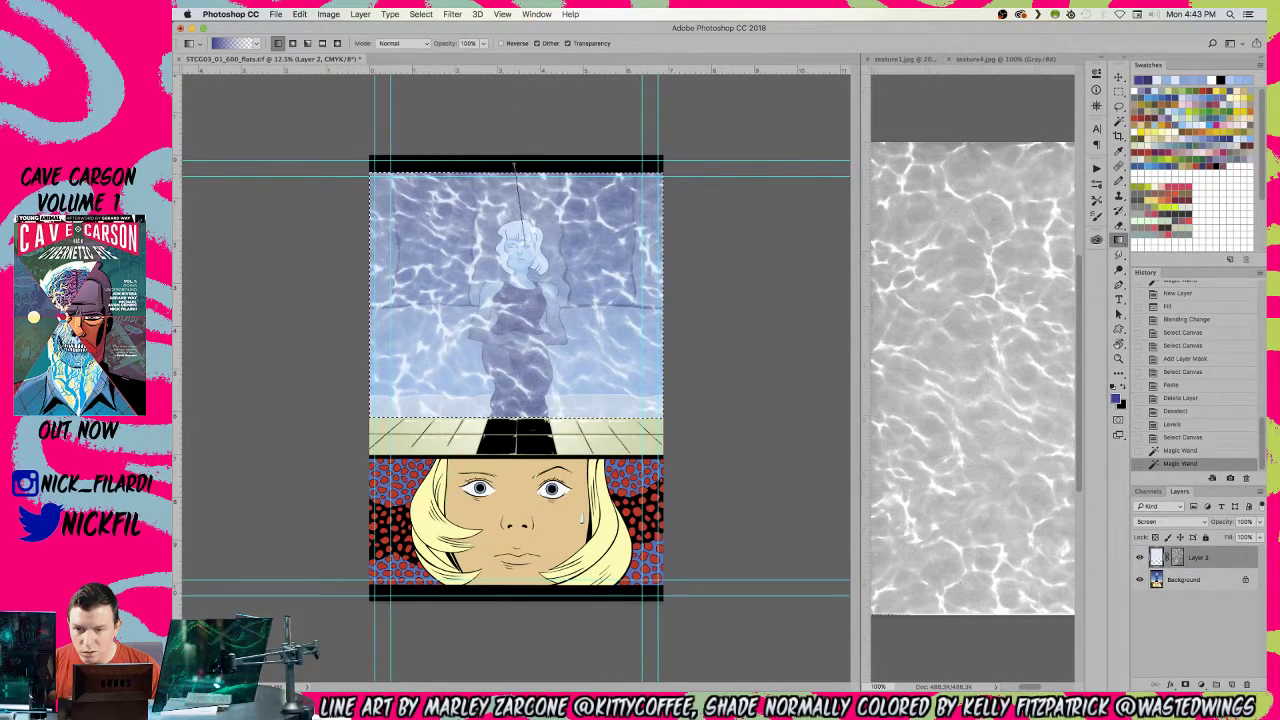
left_click_drag(525, 438, 528, 442)
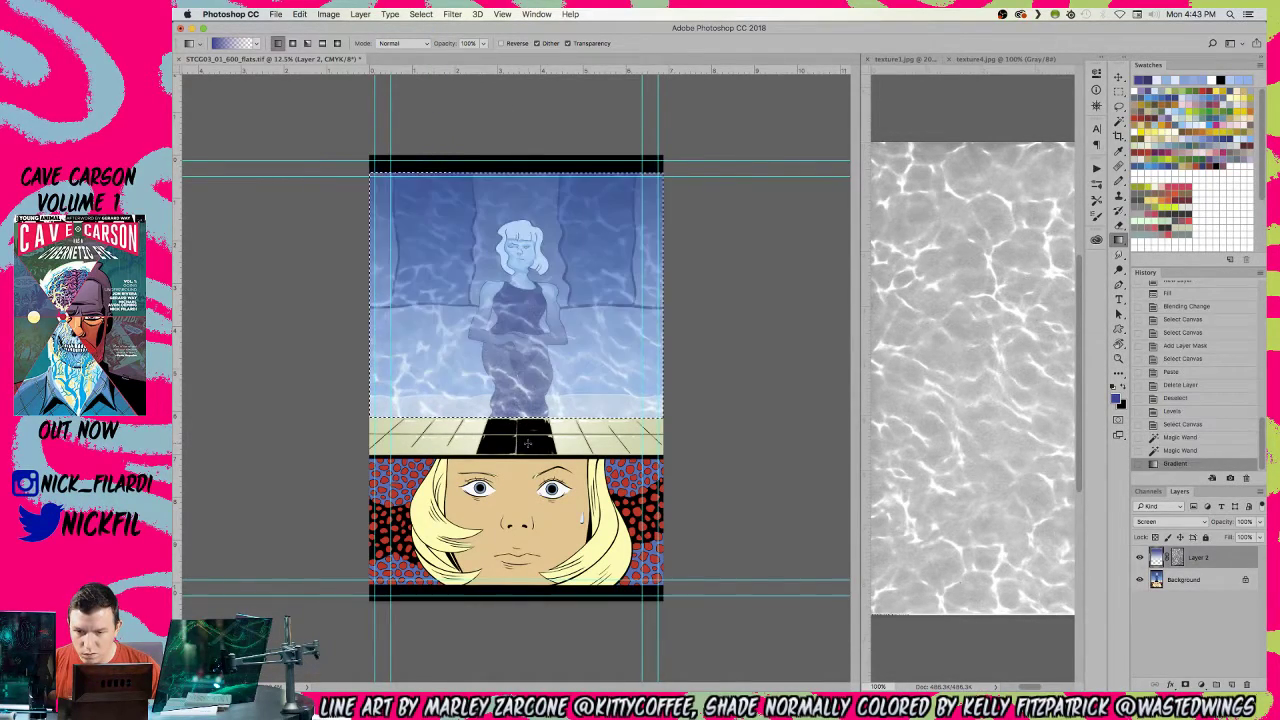
left_click(1149, 97)
left_click_drag(534, 520, 534, 520)
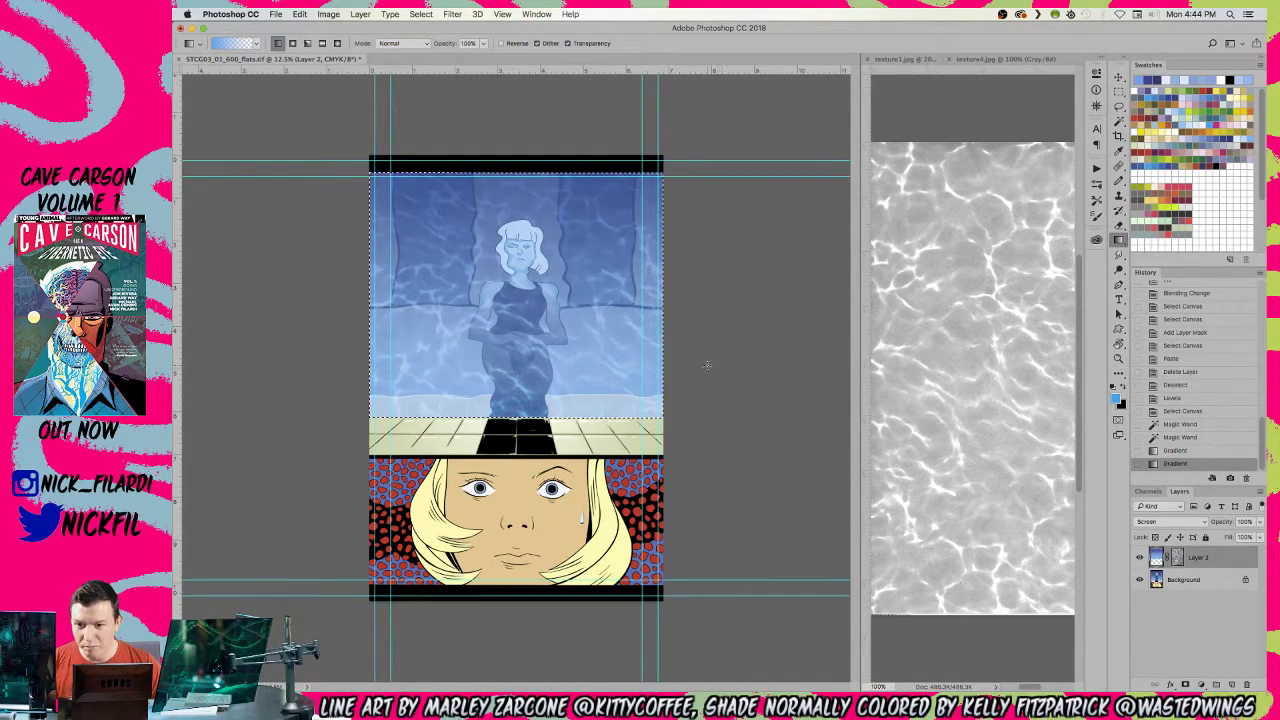
- Add a dark blue linear Multiply gradient downward over the water area on Layer 2, and clear the selection
left_click(1230, 136)
left_click(400, 43)
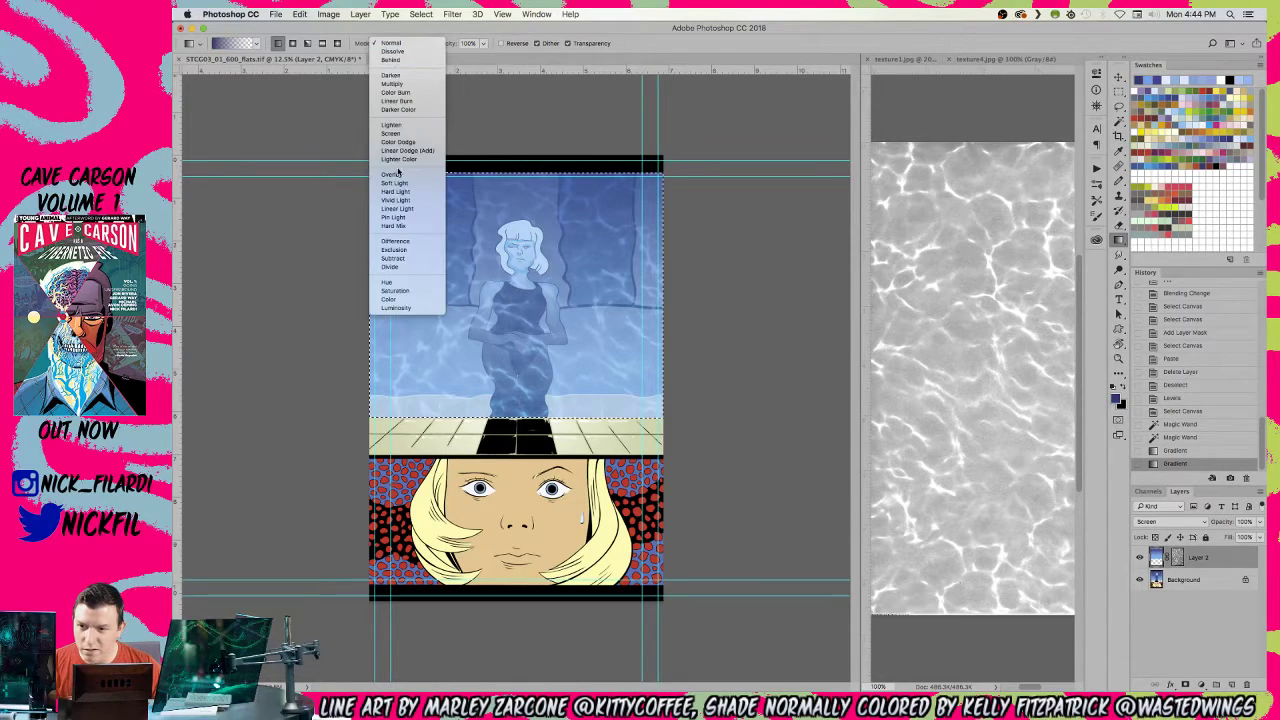
left_click(400, 95)
left_click_drag(516, 148, 528, 388)
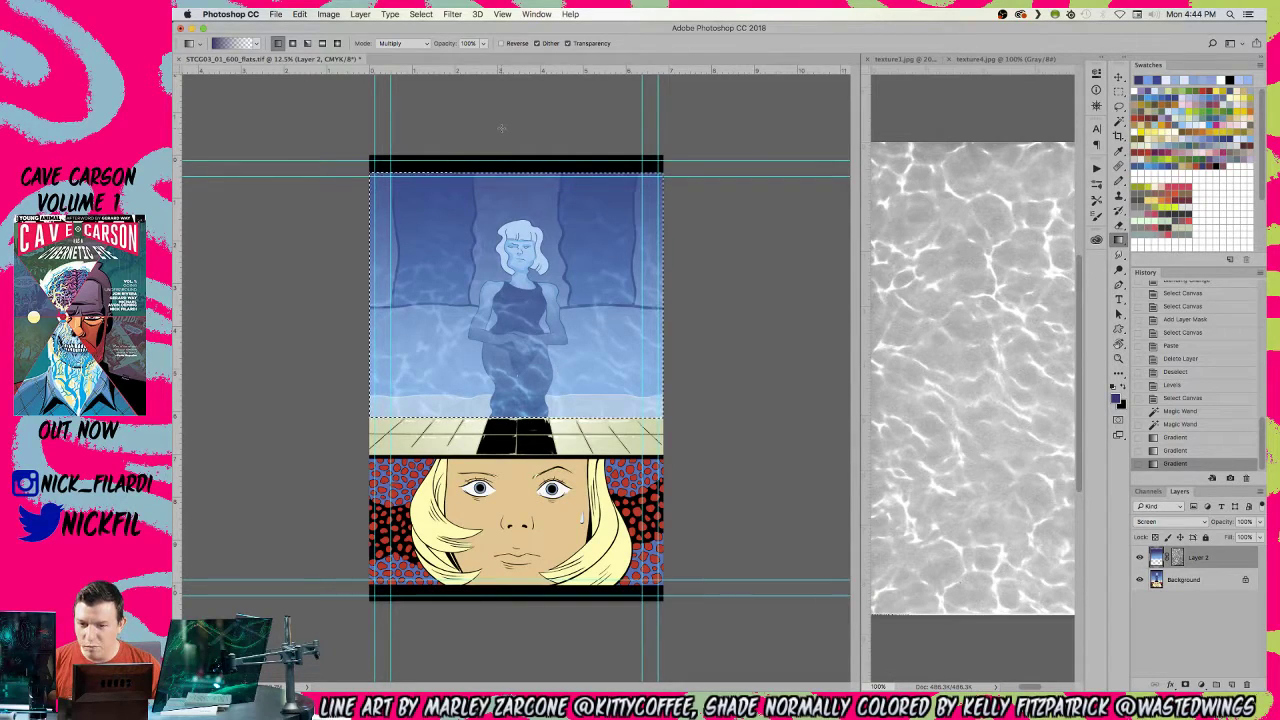
key("z")
left_click(540, 250)
left_click(565, 228)
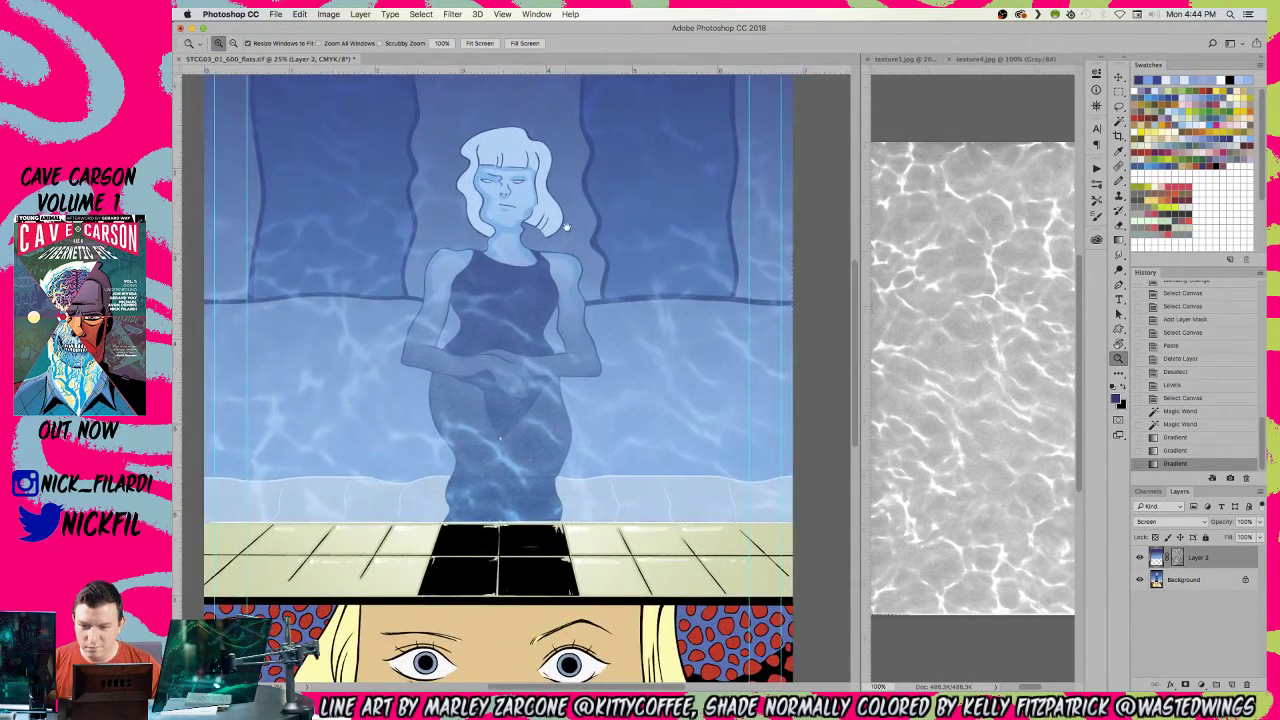
left_click(570, 236)
left_click(600, 290)
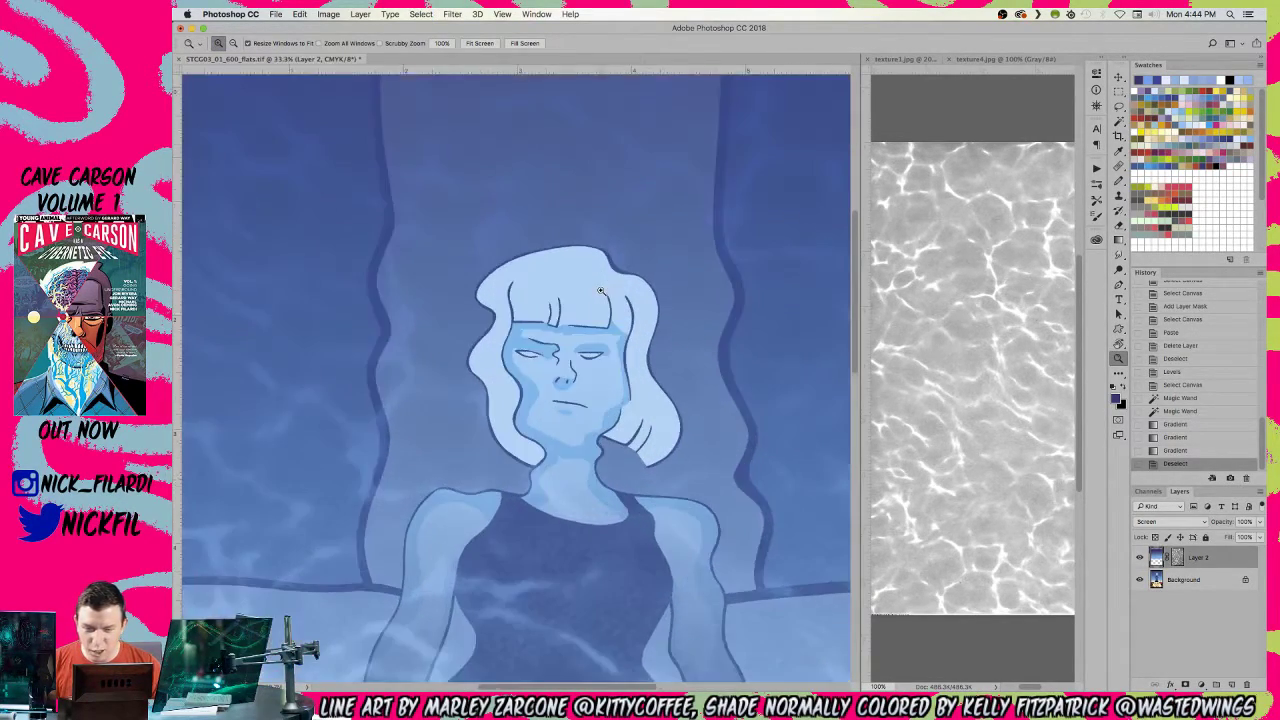
left_click(600, 290)
key("l")
mouse_move(534, 187)
left_mouse_down()
mouse_move(471, 584)
mouse_move(448, 524)
mouse_move(510, 535)
mouse_move(458, 478)
mouse_move(448, 362)
mouse_move(482, 322)
mouse_move(657, 284)
left_mouse_up()
mouse_move(617, 224)
left_mouse_down()
mouse_move(729, 405)
mouse_move(727, 496)
mouse_move(696, 543)
mouse_move(634, 545)
mouse_move(614, 485)
left_mouse_up()
left_click(648, 442)
left_click(632, 320)
left_click(620, 346)
left_click(494, 346)
left_click(477, 378)
left_click(490, 422)
left_click(507, 465)
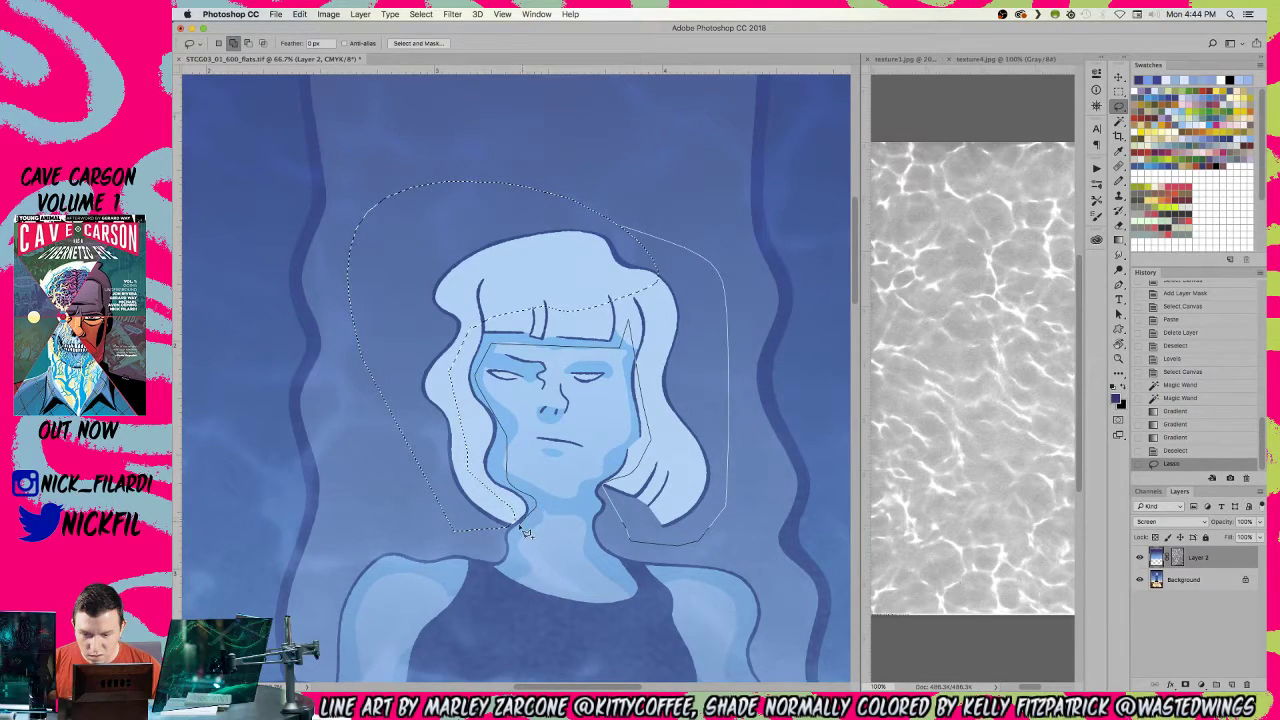
double_click(510, 533)
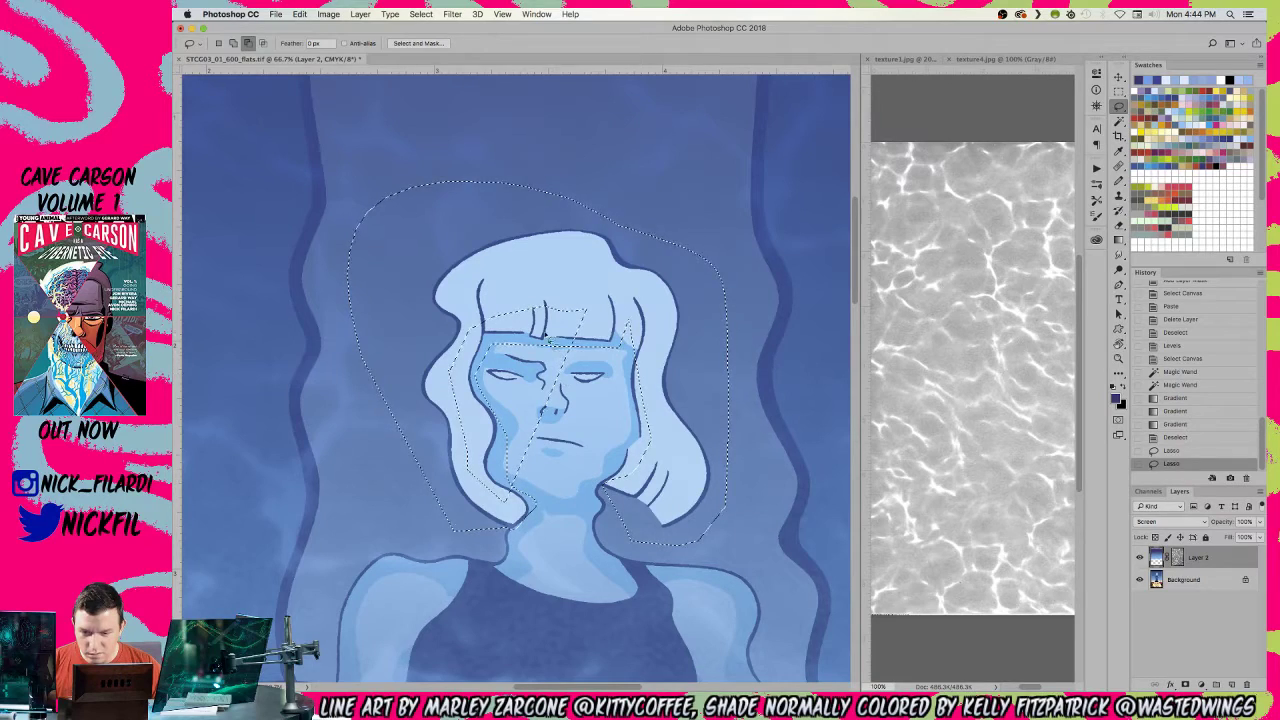
key("super+d")
- Lasso loosely around the underwater woman's hair, leaving her face out of the selection
mouse_move(436, 213)
left_mouse_down()
mouse_move(398, 463)
mouse_move(433, 512)
mouse_move(514, 534)
mouse_move(509, 498)
mouse_move(468, 477)
mouse_move(505, 482)
mouse_move(516, 418)
left_mouse_up()
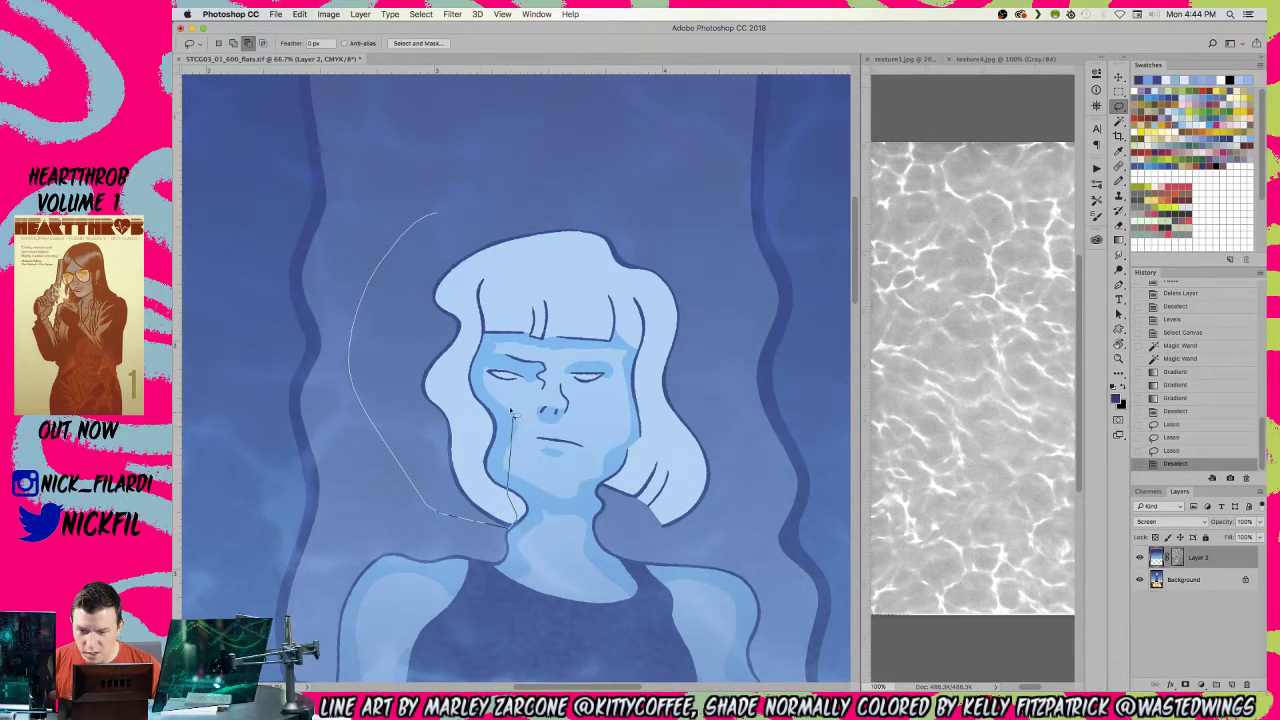
left_click_drag(536, 349, 619, 371)
mouse_move(618, 432)
left_mouse_down()
mouse_move(598, 473)
mouse_move(637, 455)
left_mouse_up()
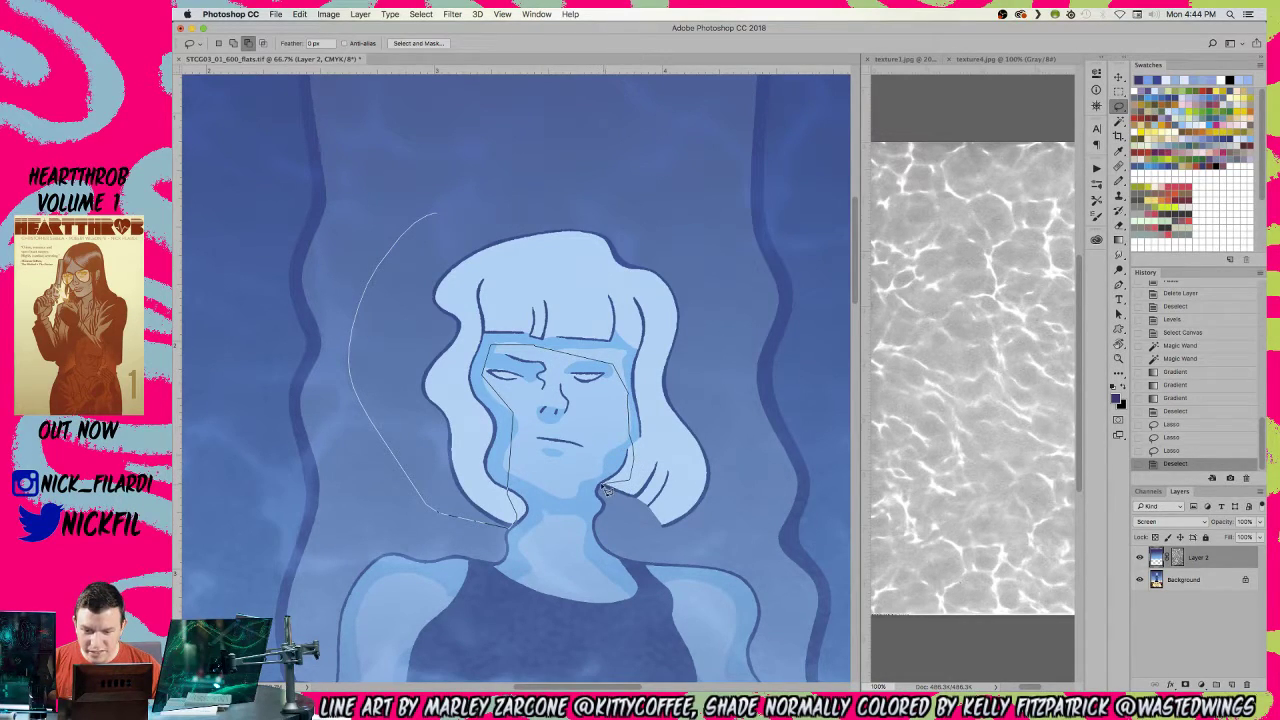
mouse_move(634, 521)
left_mouse_down()
mouse_move(715, 335)
mouse_move(655, 198)
mouse_move(478, 205)
left_mouse_up()
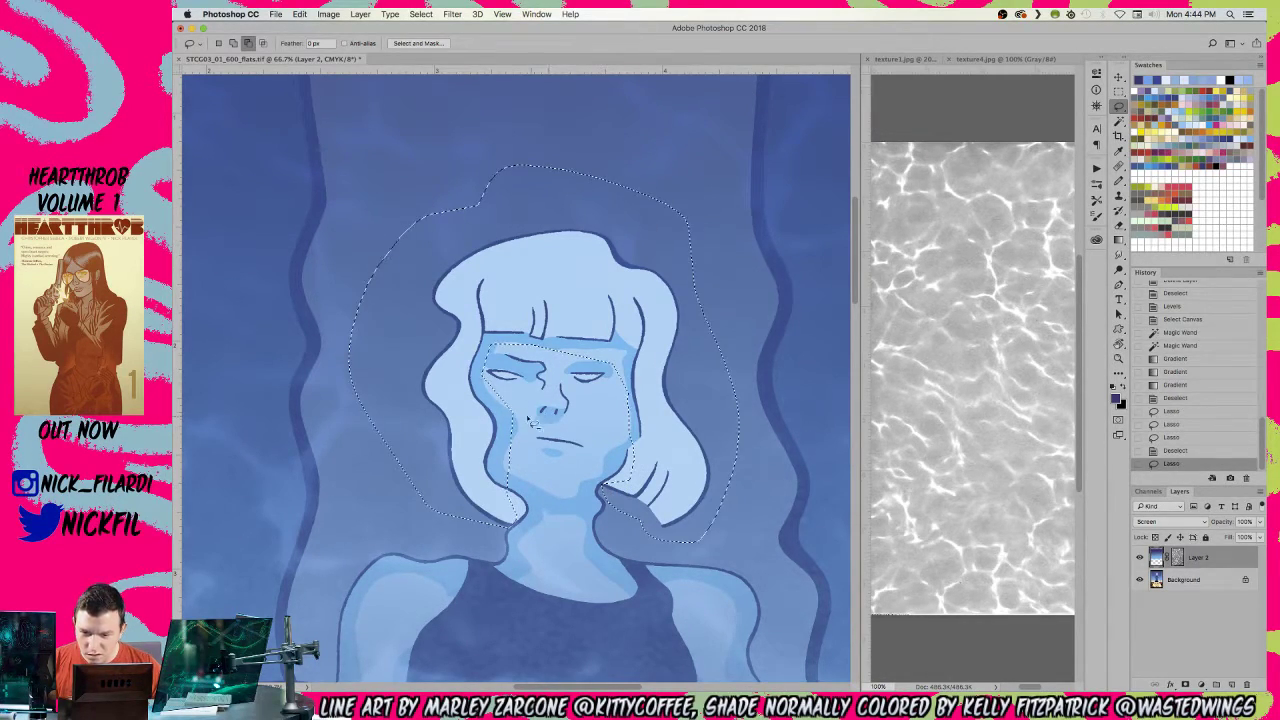
key("shift")
mouse_move(510, 485)
left_mouse_down()
mouse_move(536, 509)
mouse_move(498, 527)
left_mouse_up()
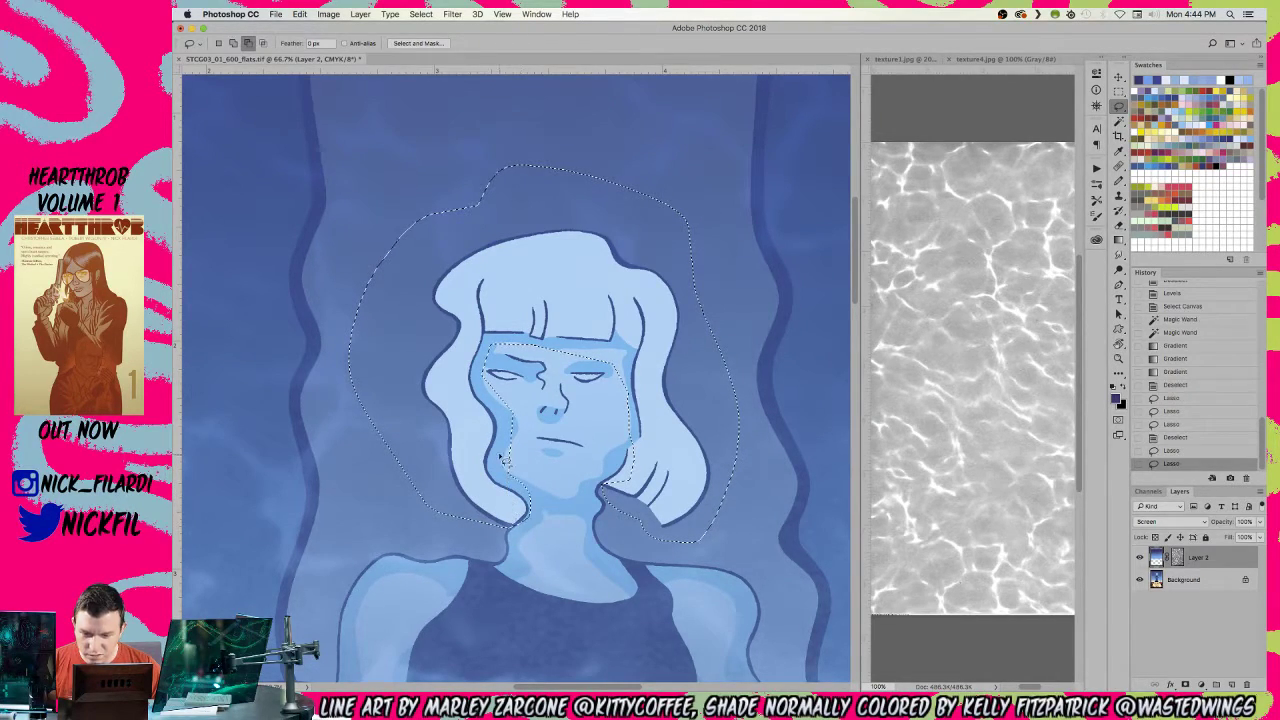
- Make the Background layer active, inspect its Black channel alone, and return to the composite CMYK channels
key("z")
left_click(669, 395, "alt")
left_click(669, 395, "alt")
left_click(669, 395, "alt")
key("w")
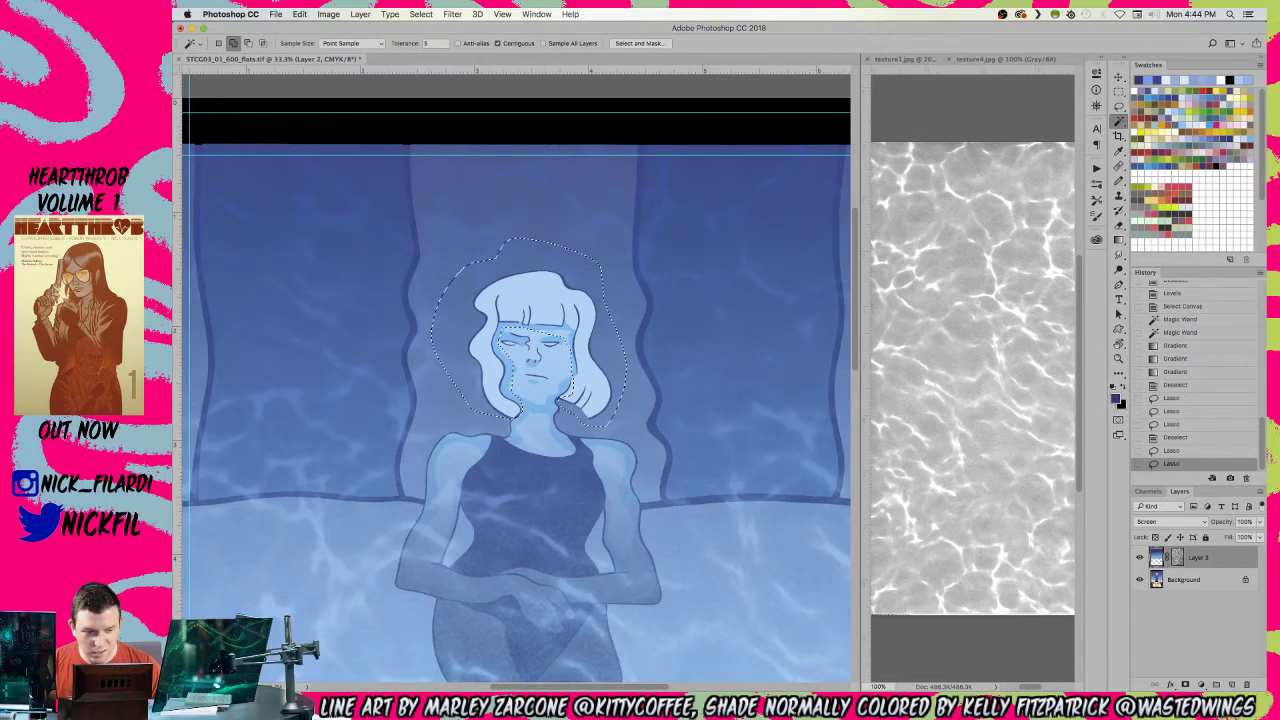
left_click(1172, 578)
left_click(1148, 491)
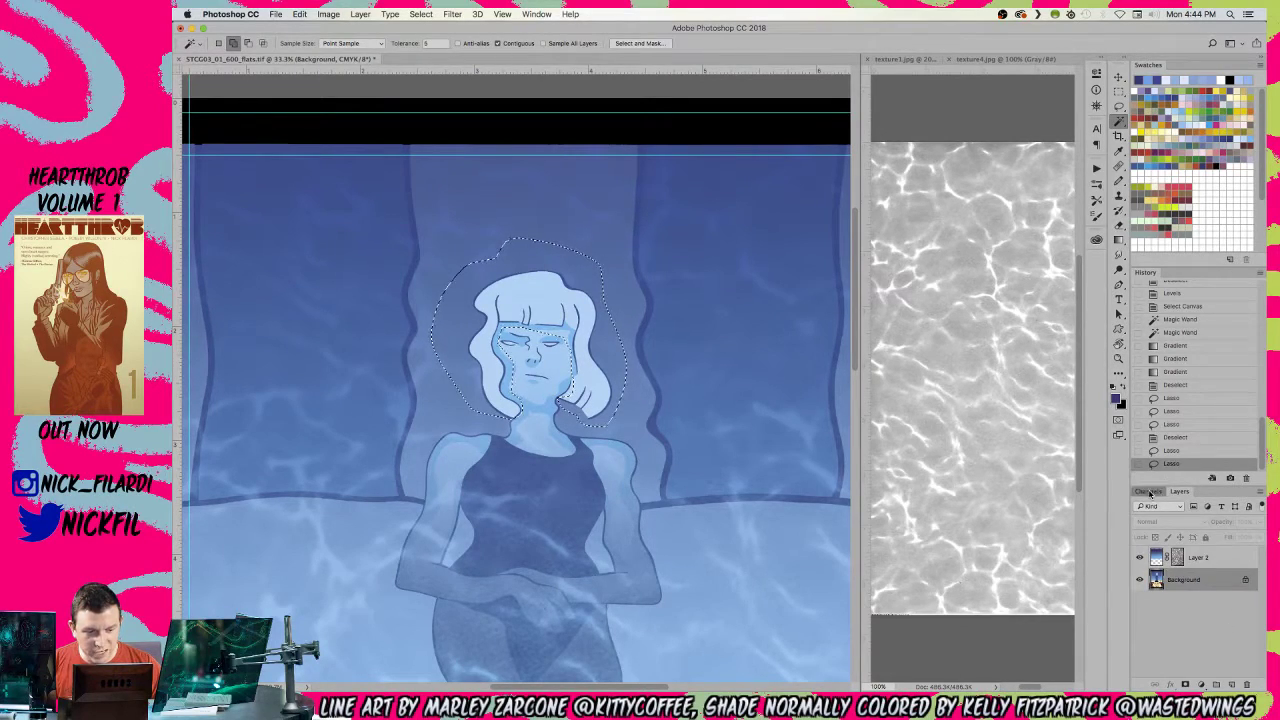
left_click(1168, 592)
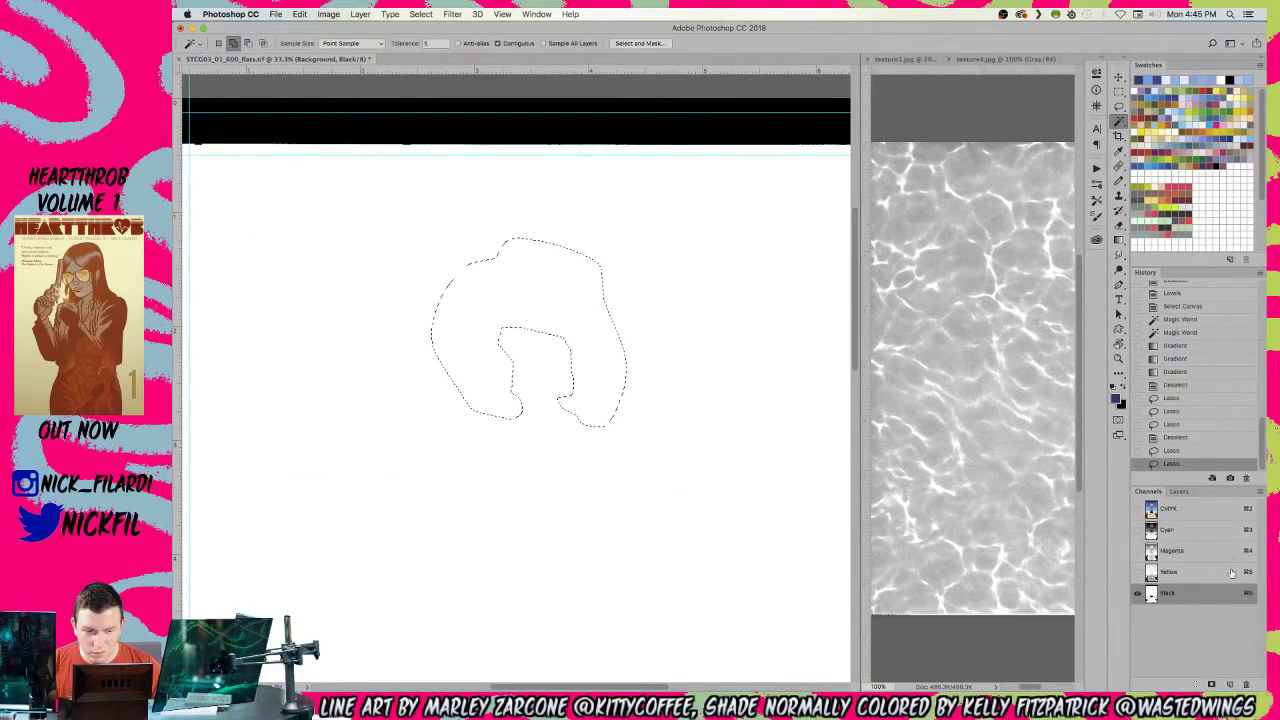
left_click(1175, 507)
- Subtract the surrounding flat color areas from the lasso selection with the Magic Wand, leaving the hair's line art selected
left_click(538, 260, "shift")
left_click(590, 287, "alt")
left_click(605, 308, "alt")
left_click(611, 335, "alt")
left_click(616, 362, "alt")
left_click(617, 375, "alt")
left_click(617, 388, "alt")
left_click(614, 402, "alt")
left_click(611, 412, "alt")
left_click(484, 365, "alt")
left_click(465, 390, "alt")
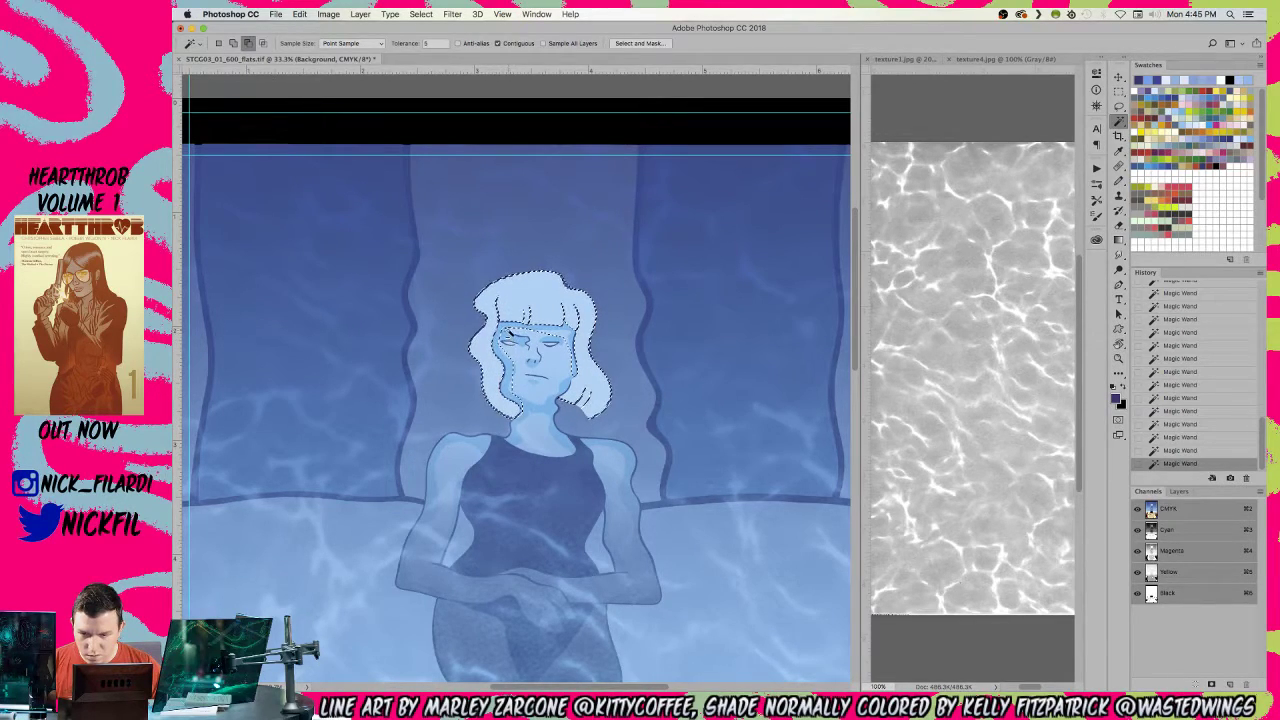
left_click(521, 398, "alt")
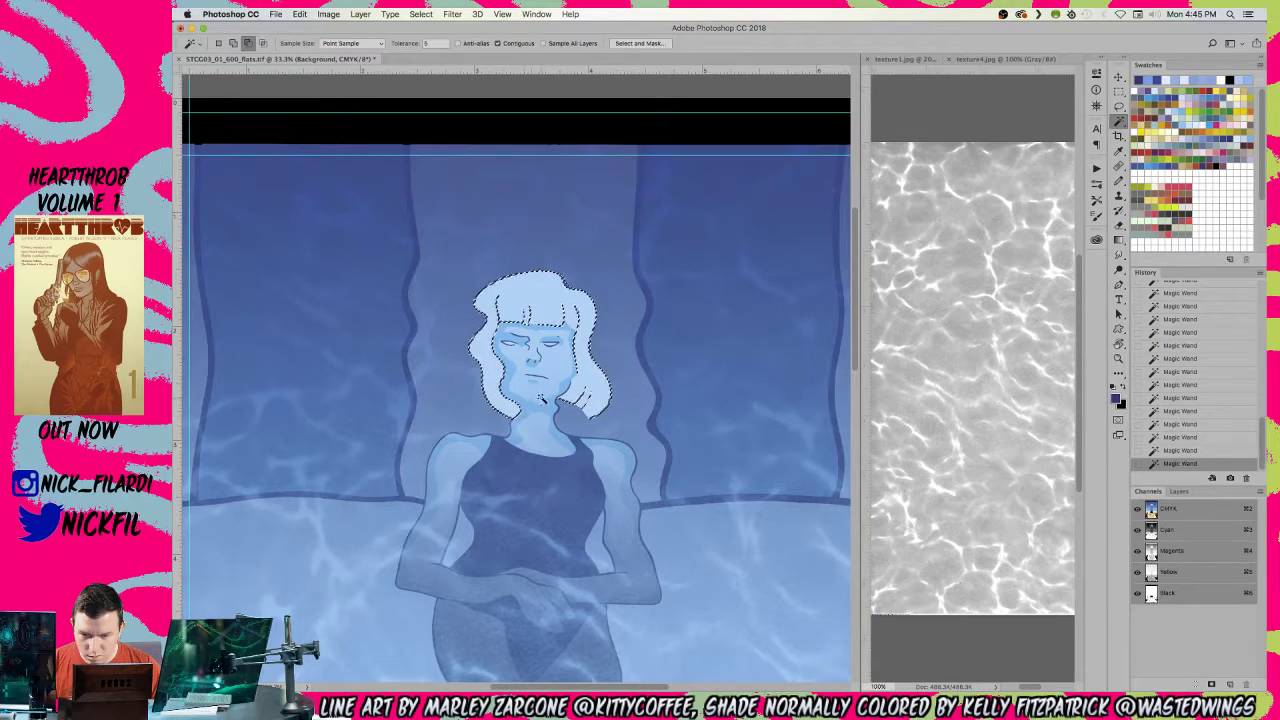
- Fill the selected hair line art with white and clear the selection
key("d")
key("x")
key("super+d")
key("z")
left_click(537, 243, "alt")
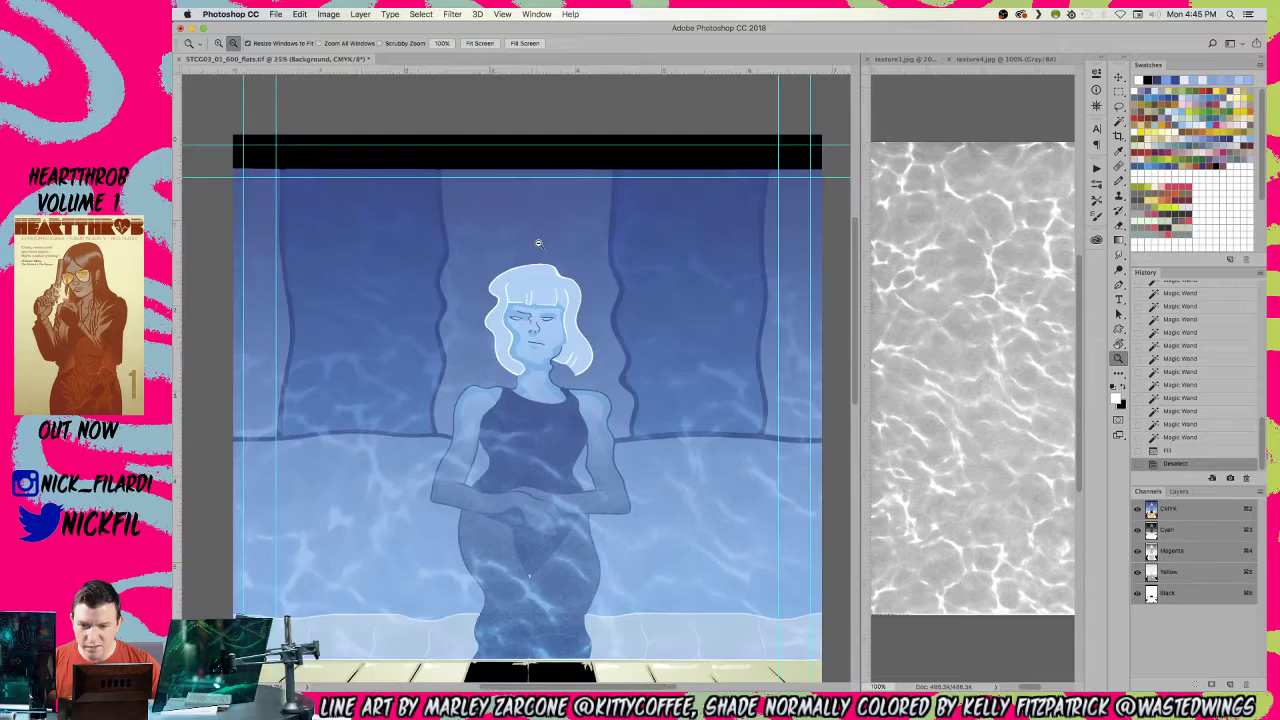
left_click(537, 243, "alt")
left_click(537, 243, "alt")
left_click(519, 223, "alt")
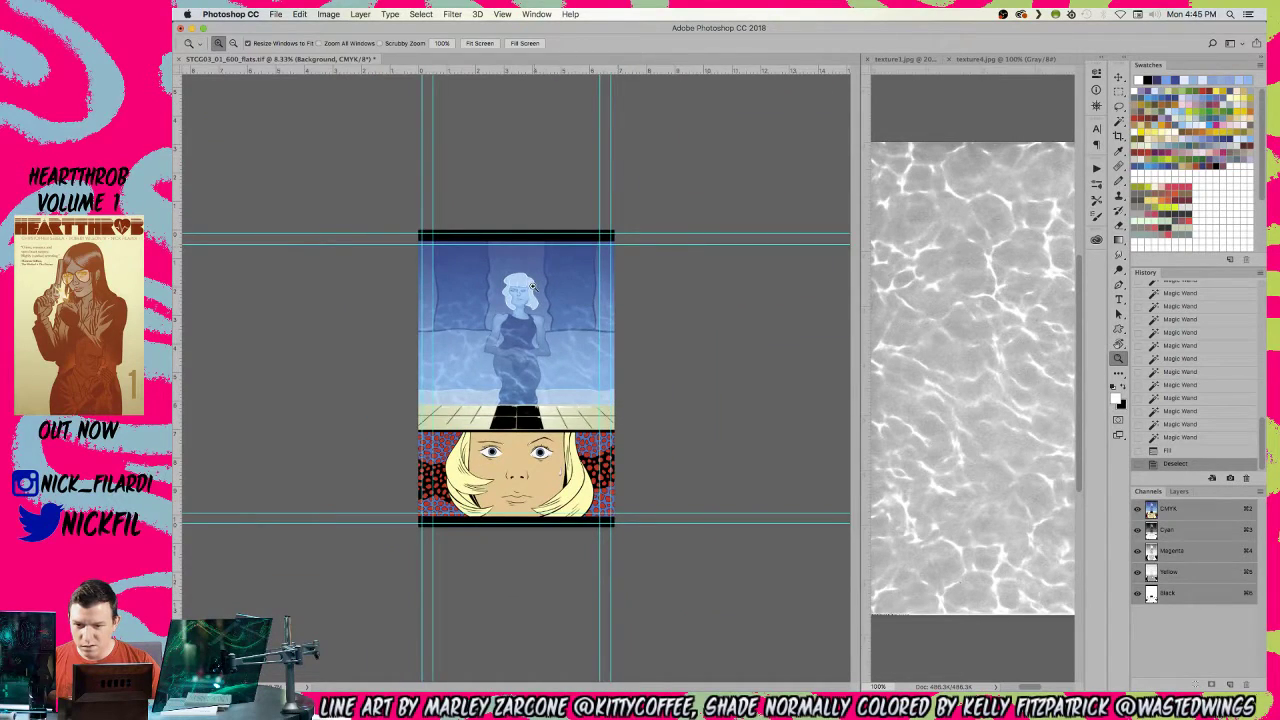
- Restore the hair line art selection, hide the guides and selection edges, and fill the lines with bright blue
key("super+0")
key("super+z")
left_click(1150, 96)
key("super+h")
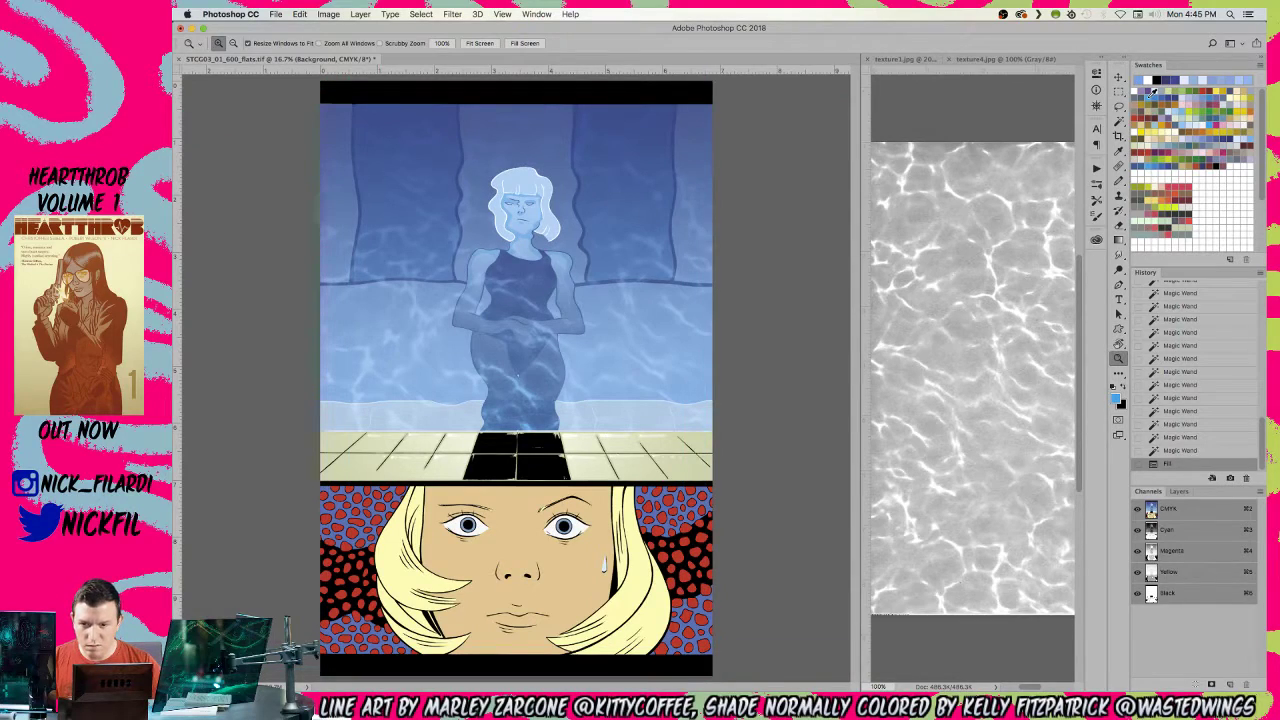
key("alt+BackSpace")
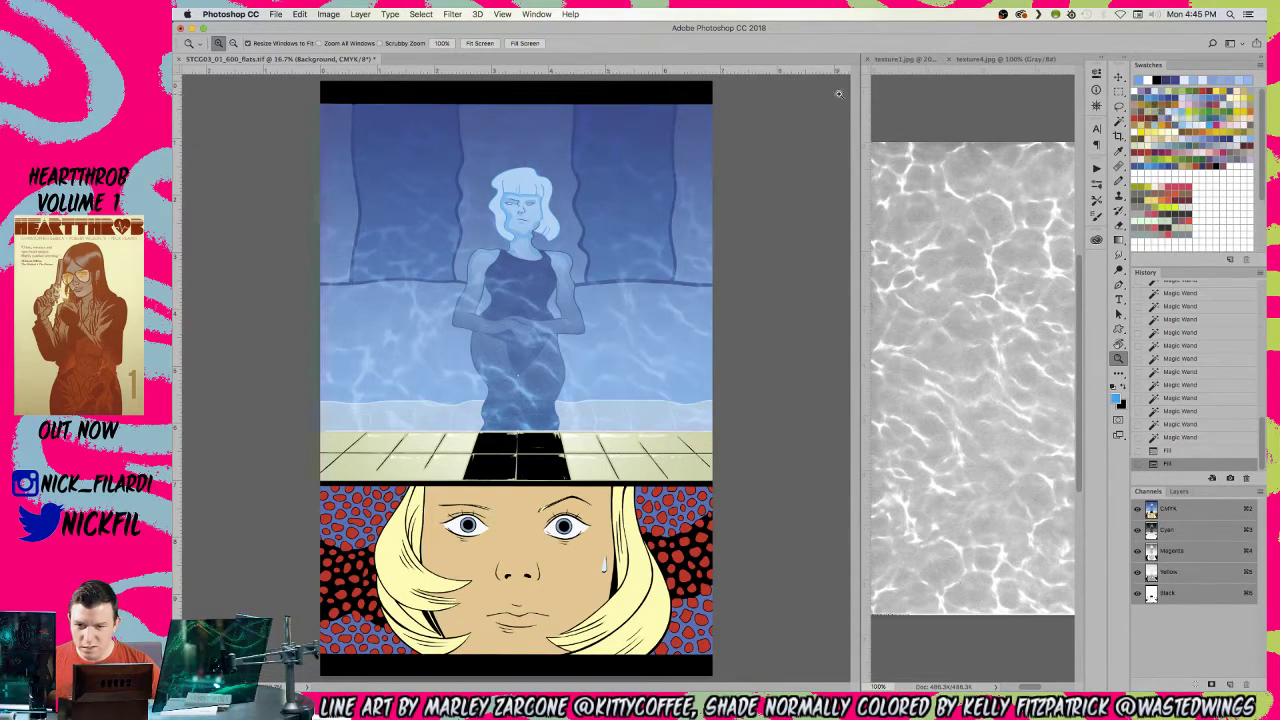
left_click(648, 316, "alt")
left_click(565, 320, "alt")
left_click(565, 320, "alt")
left_click(521, 317)
left_click(521, 317)
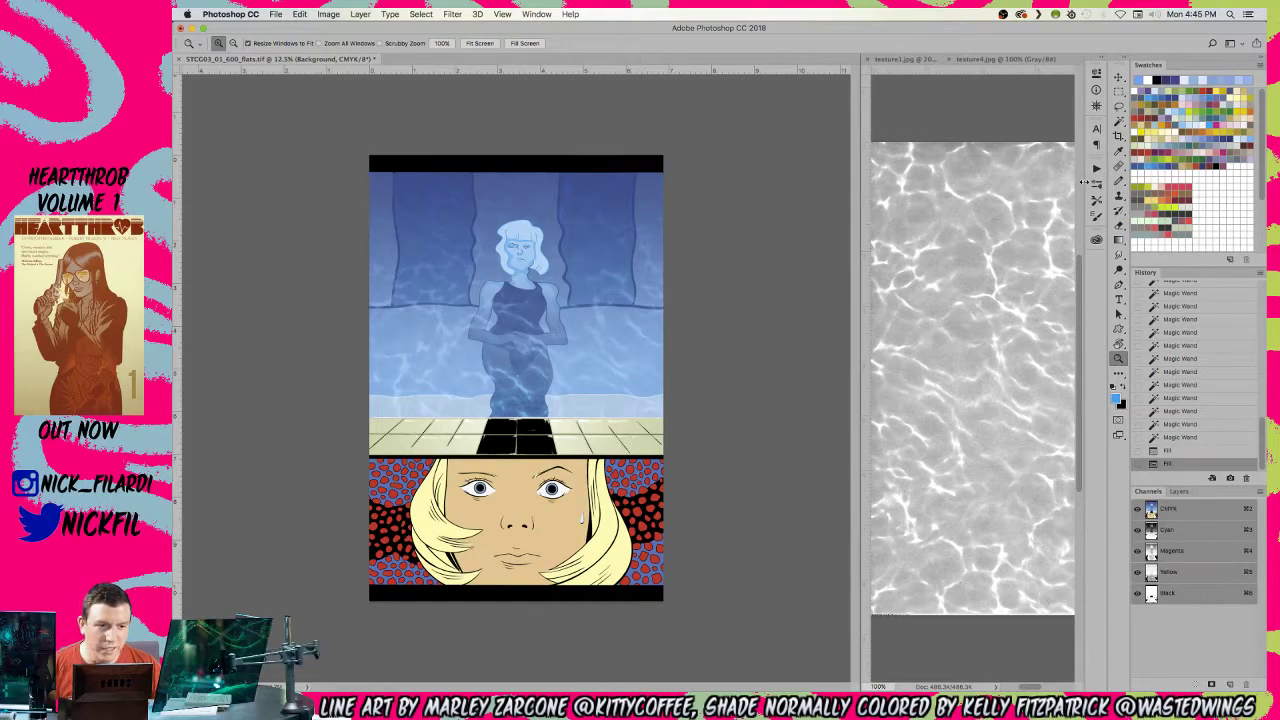
- Browse the special effects brush presets and switch from the Pencil to an 80 px Brush preset
left_click(1121, 180)
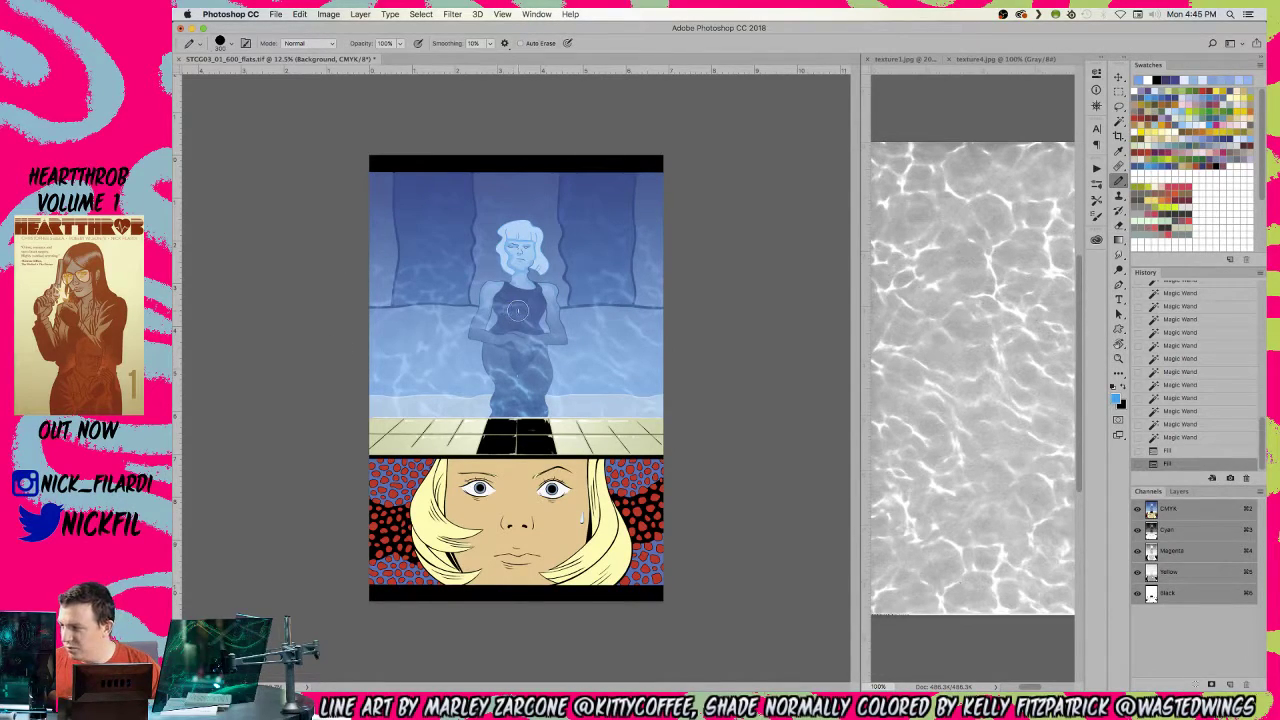
right_click(574, 338)
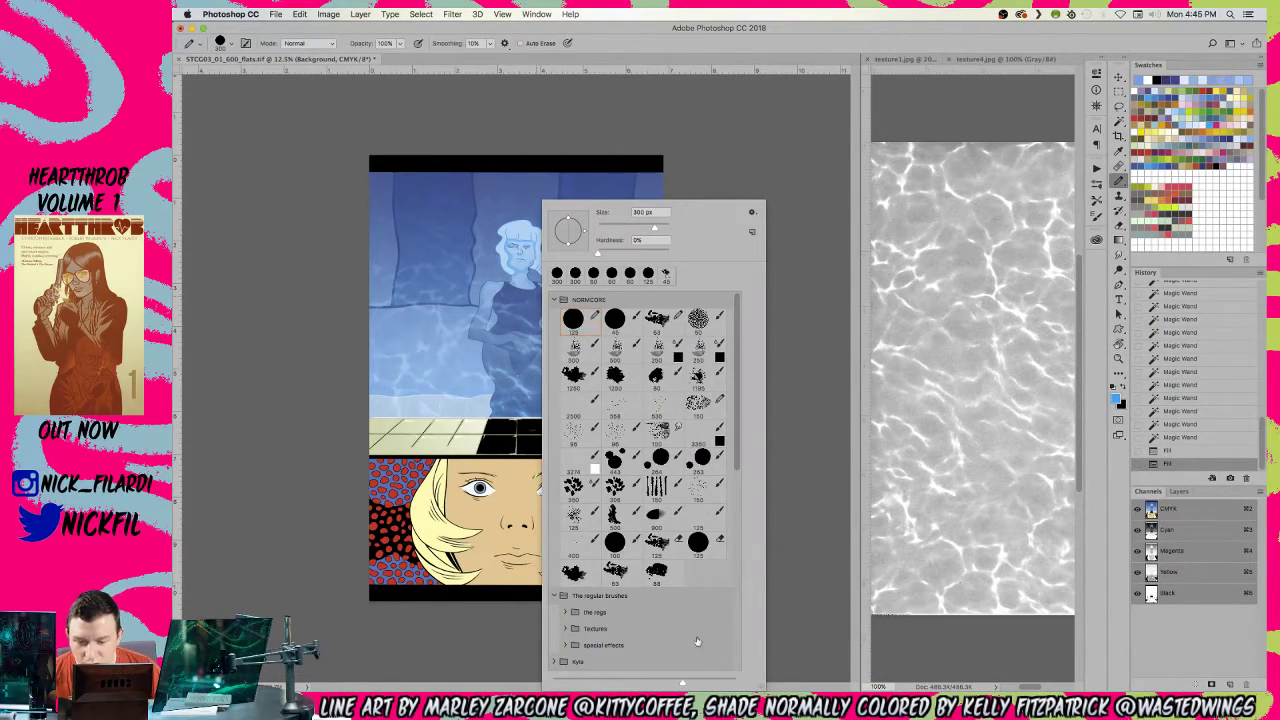
scroll(642, 613, "down", 3)
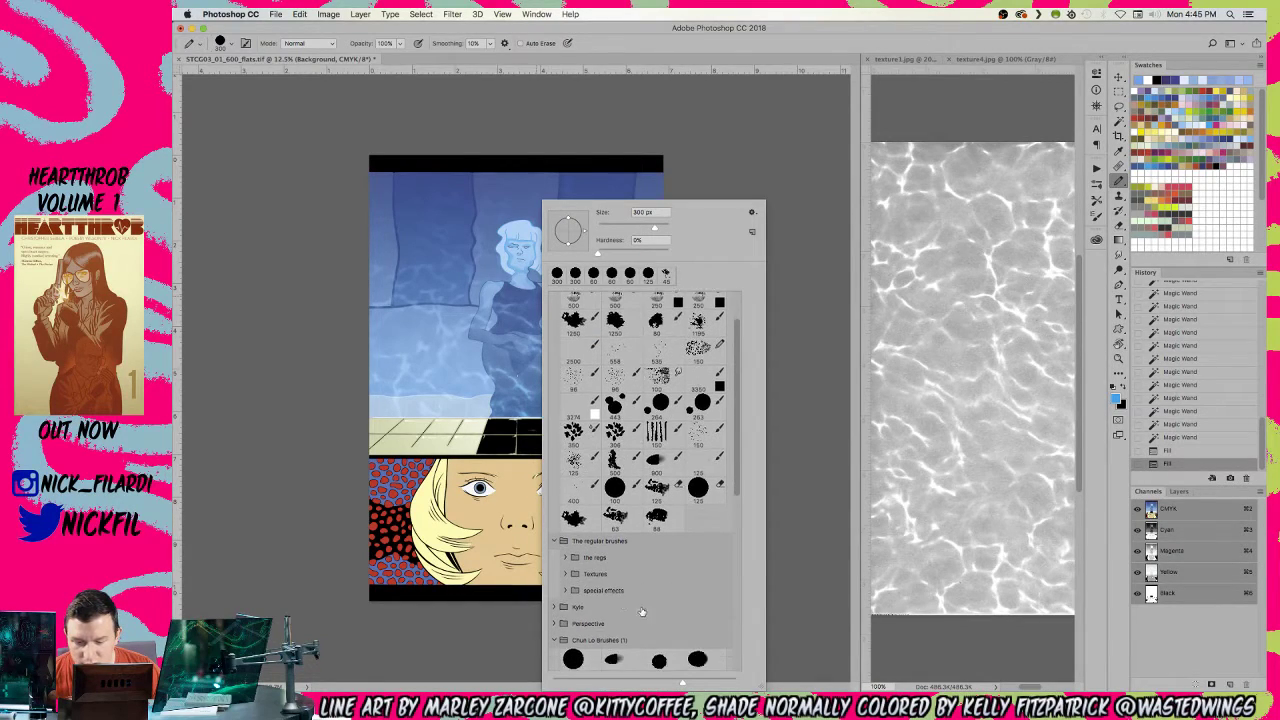
left_click(680, 580)
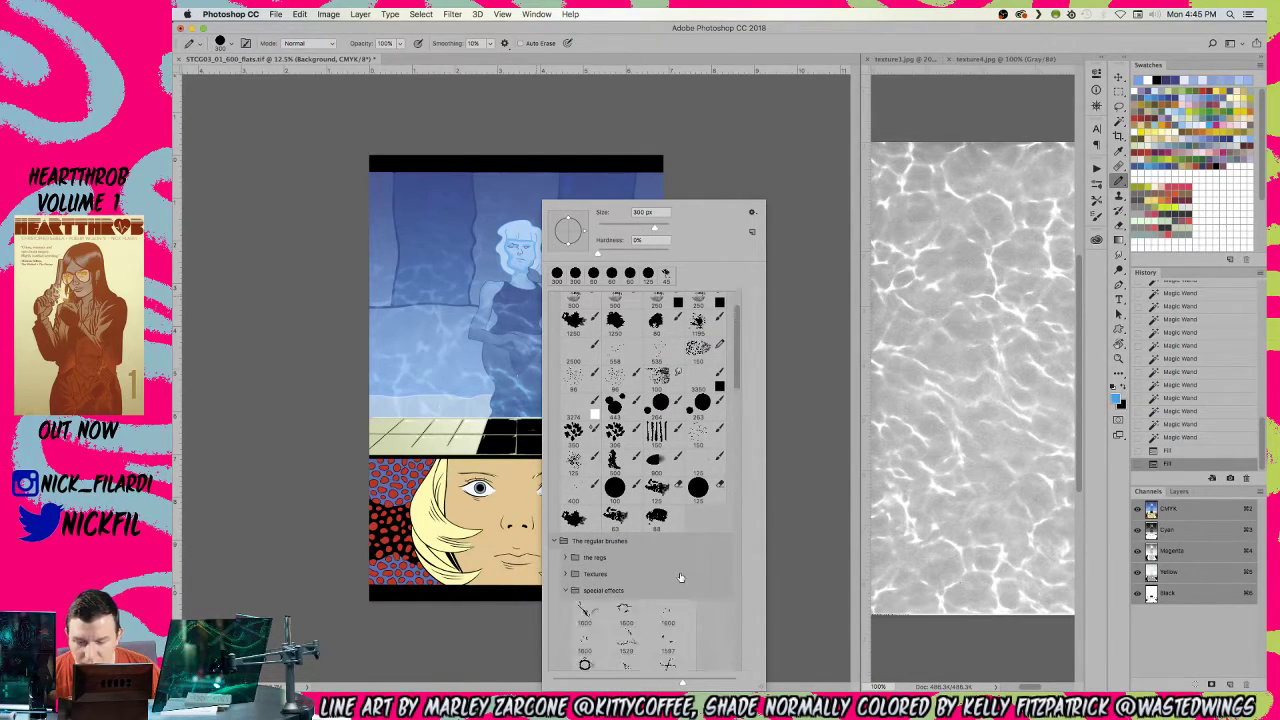
scroll(680, 578, "down", 10)
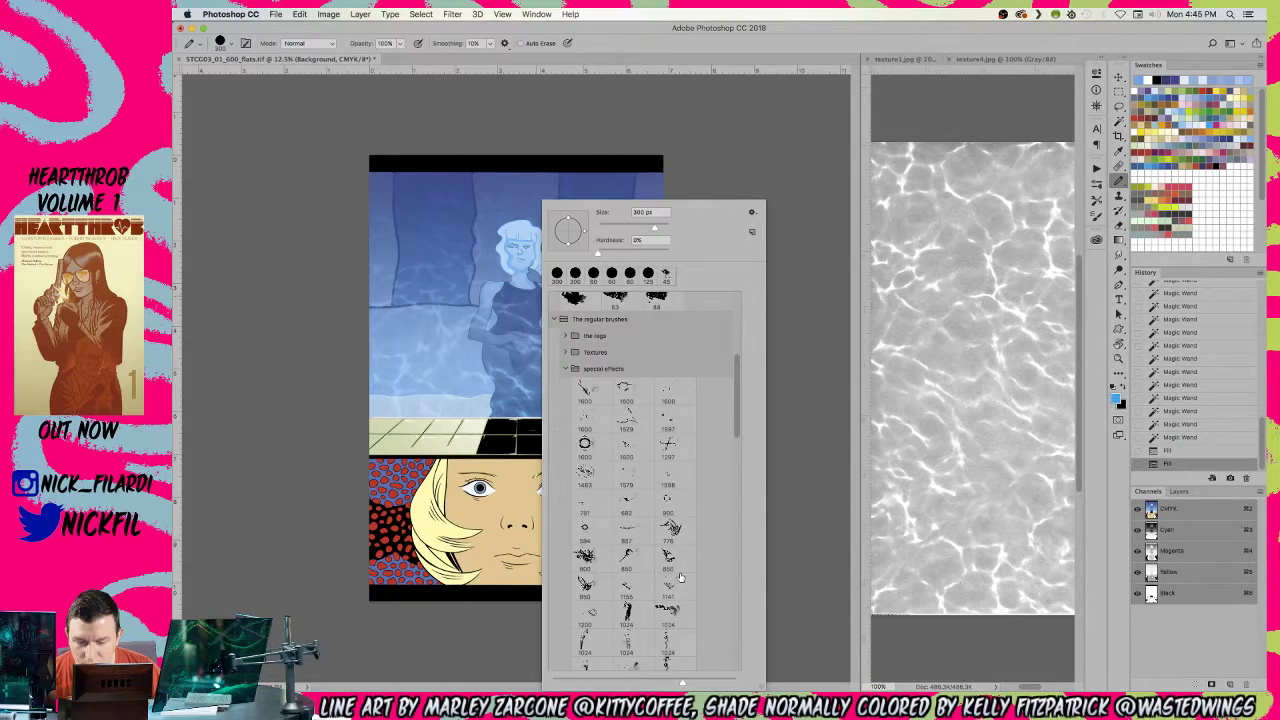
scroll(680, 578, "down", 10)
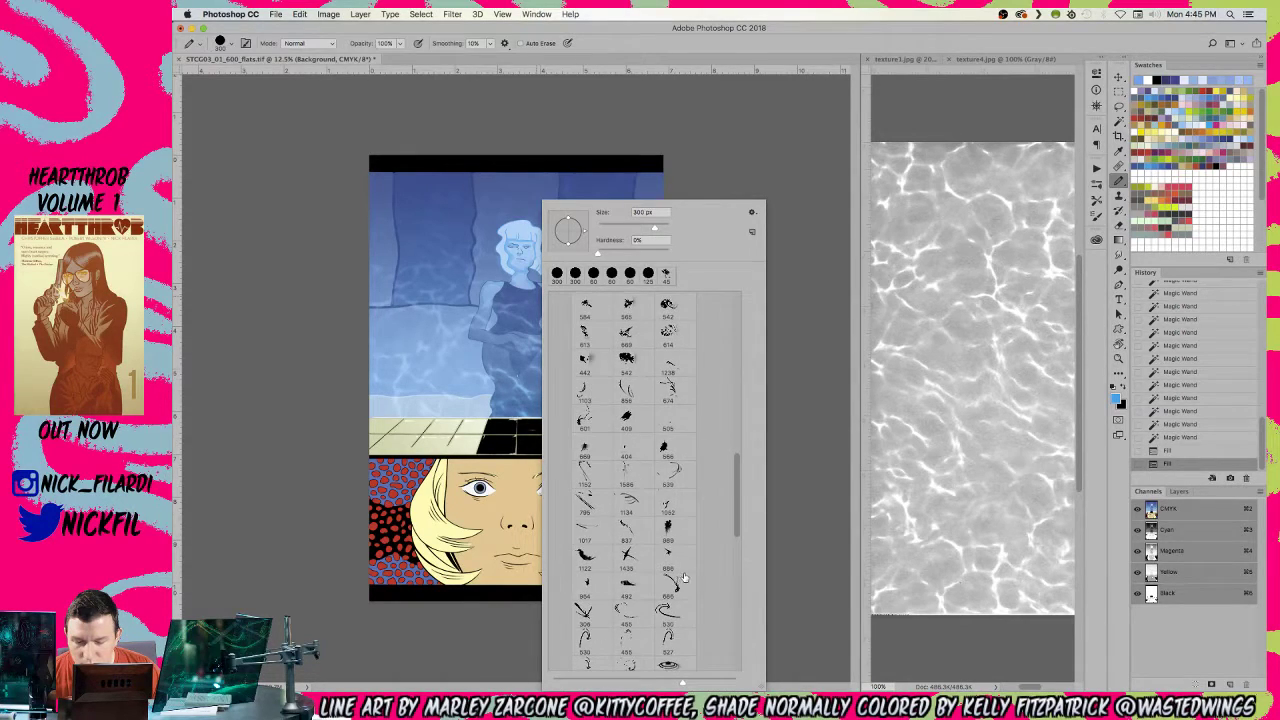
mouse_move(736, 504)
left_mouse_down()
mouse_move(732, 312)
mouse_move(746, 586)
mouse_move(744, 399)
left_mouse_up()
left_click(657, 376)
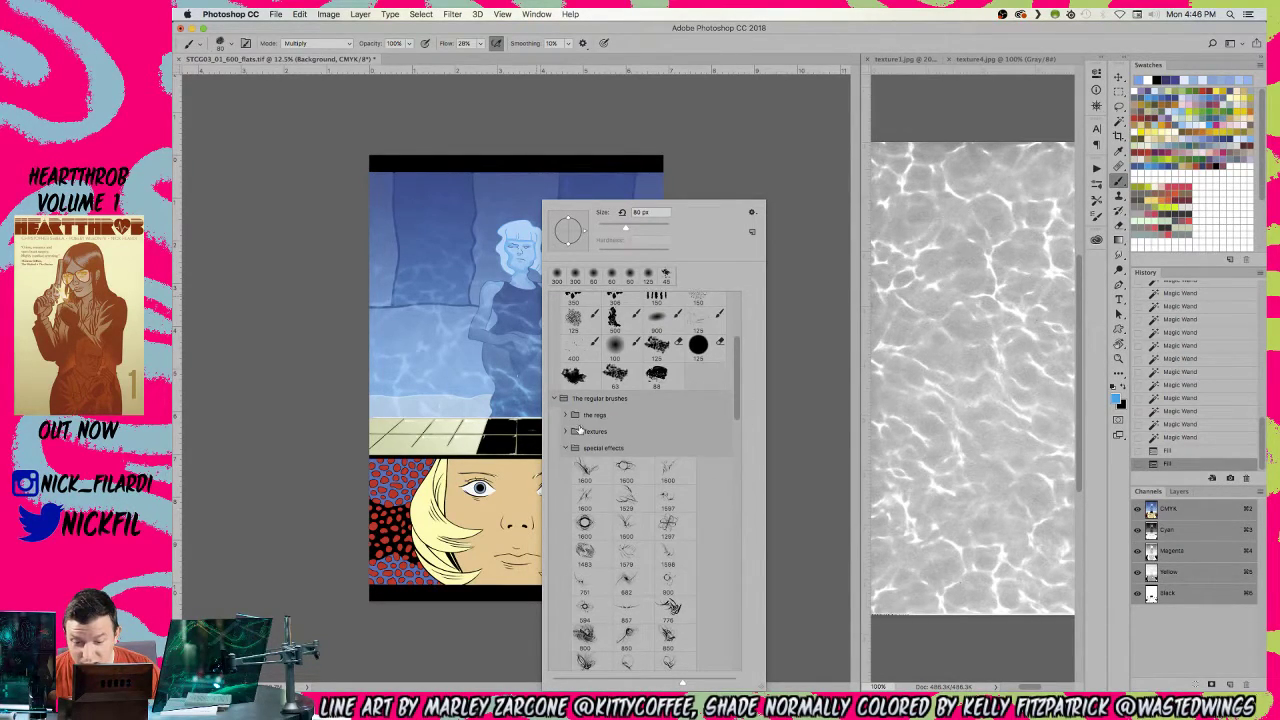
- Choose the 4000 px brush from the Textures brush group and undo any trial marks on the page
left_click(565, 449)
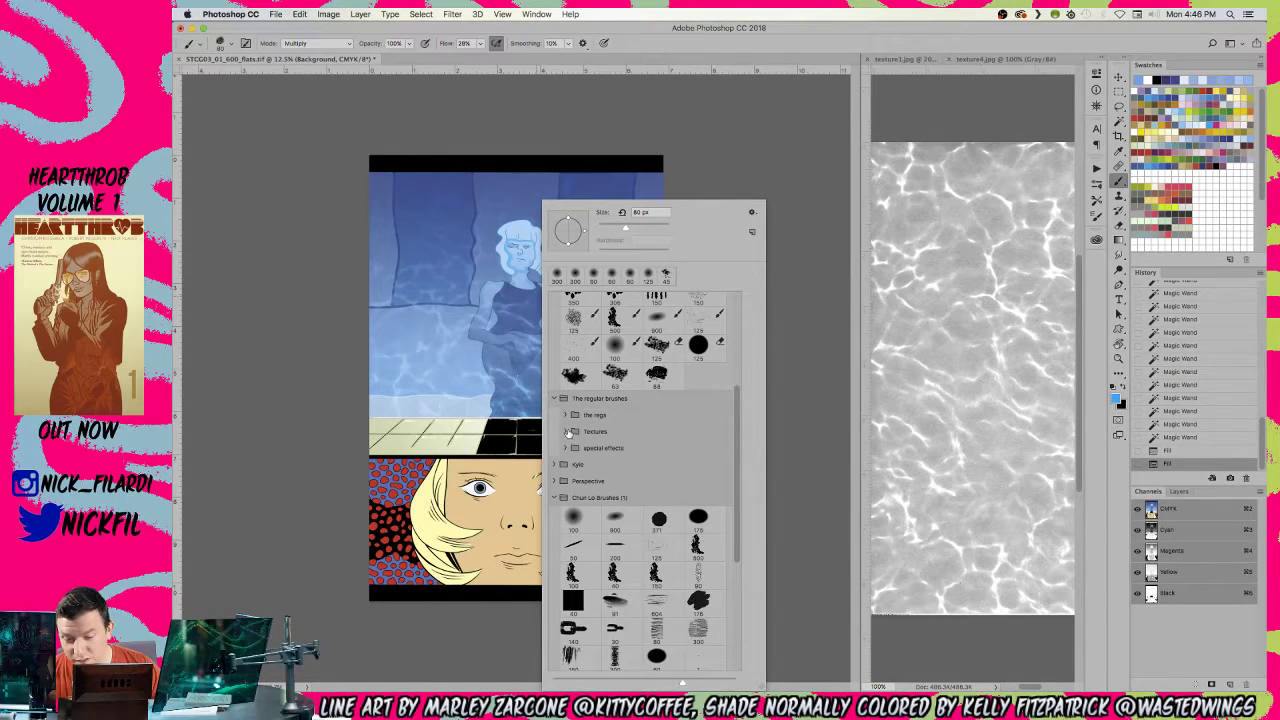
left_click(566, 432)
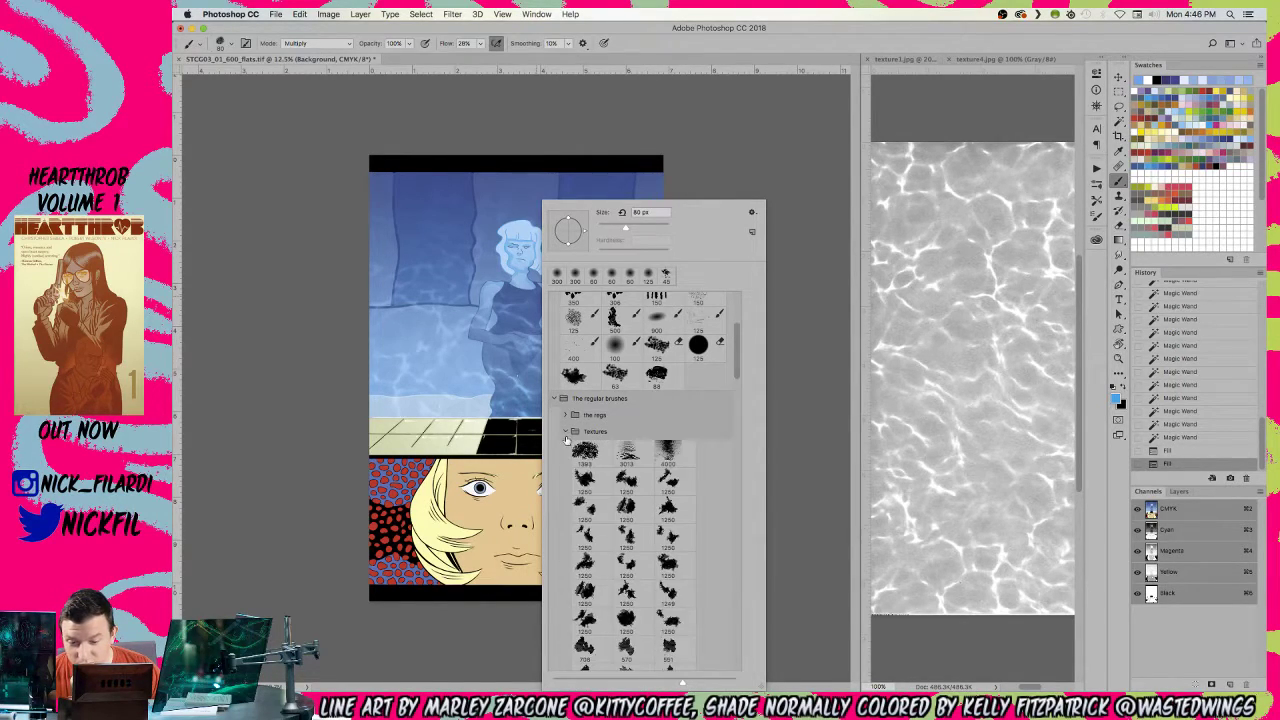
left_click(627, 454)
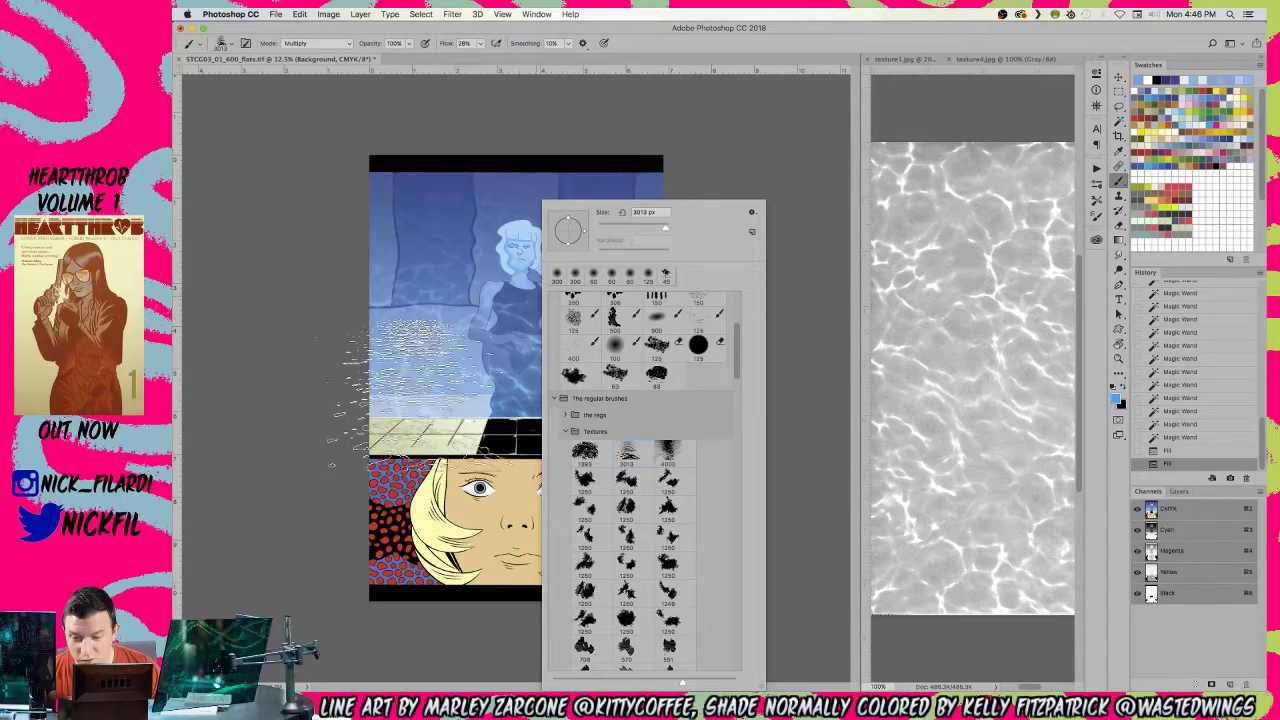
left_click(460, 410)
left_click(565, 300)
key("super+z")
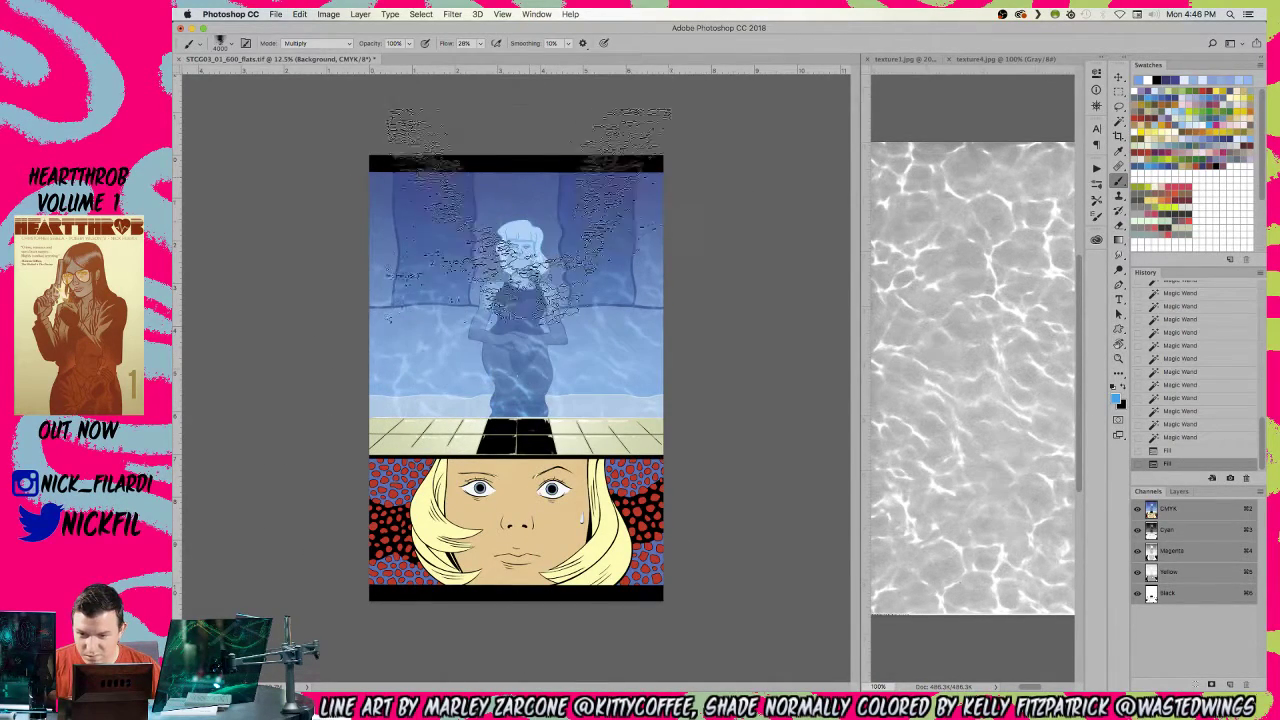
key("super+z")
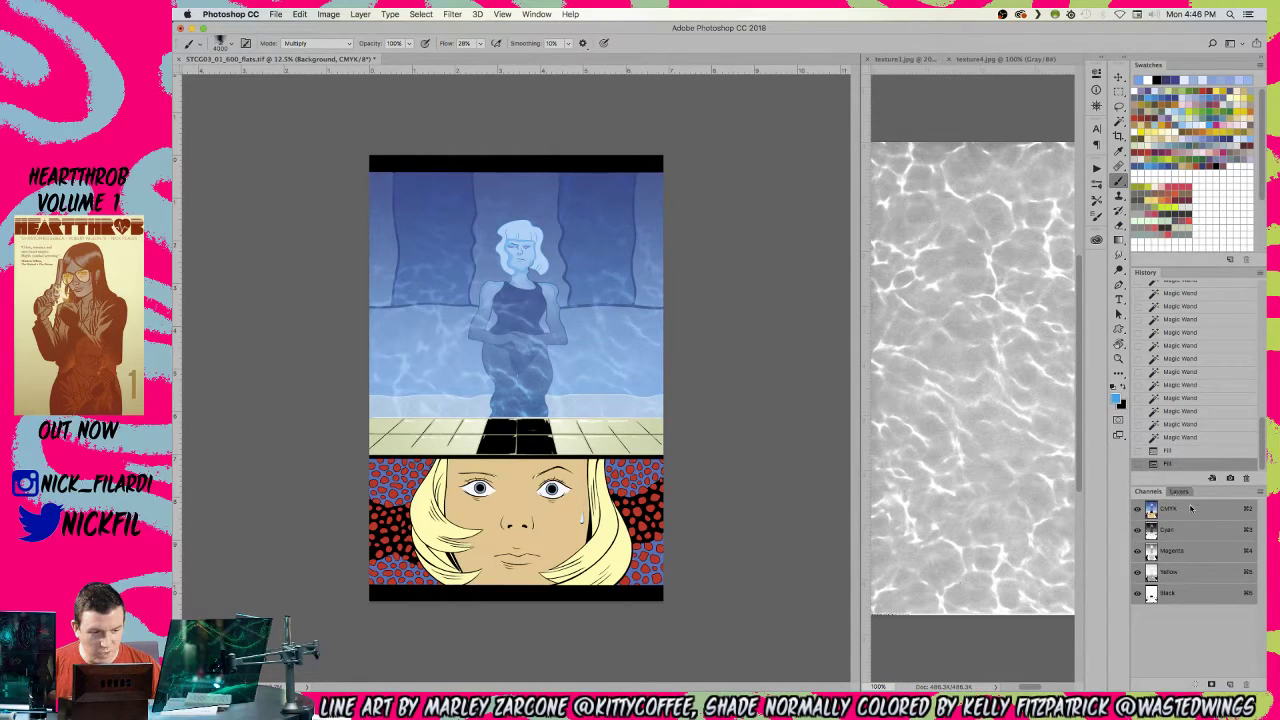
- Create a new layer, stamp the texture brush on it, move it above Layer 2 and clear the selection
left_click(1179, 491)
left_click(1230, 685)
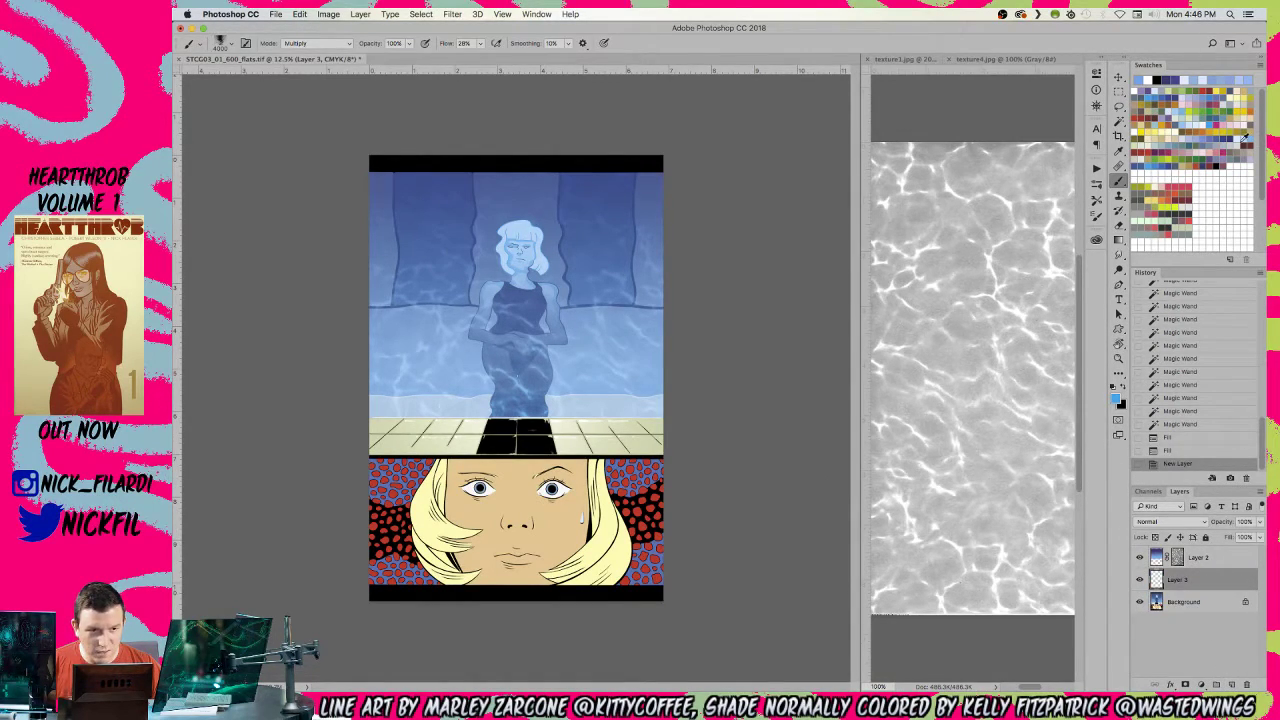
left_click(518, 232)
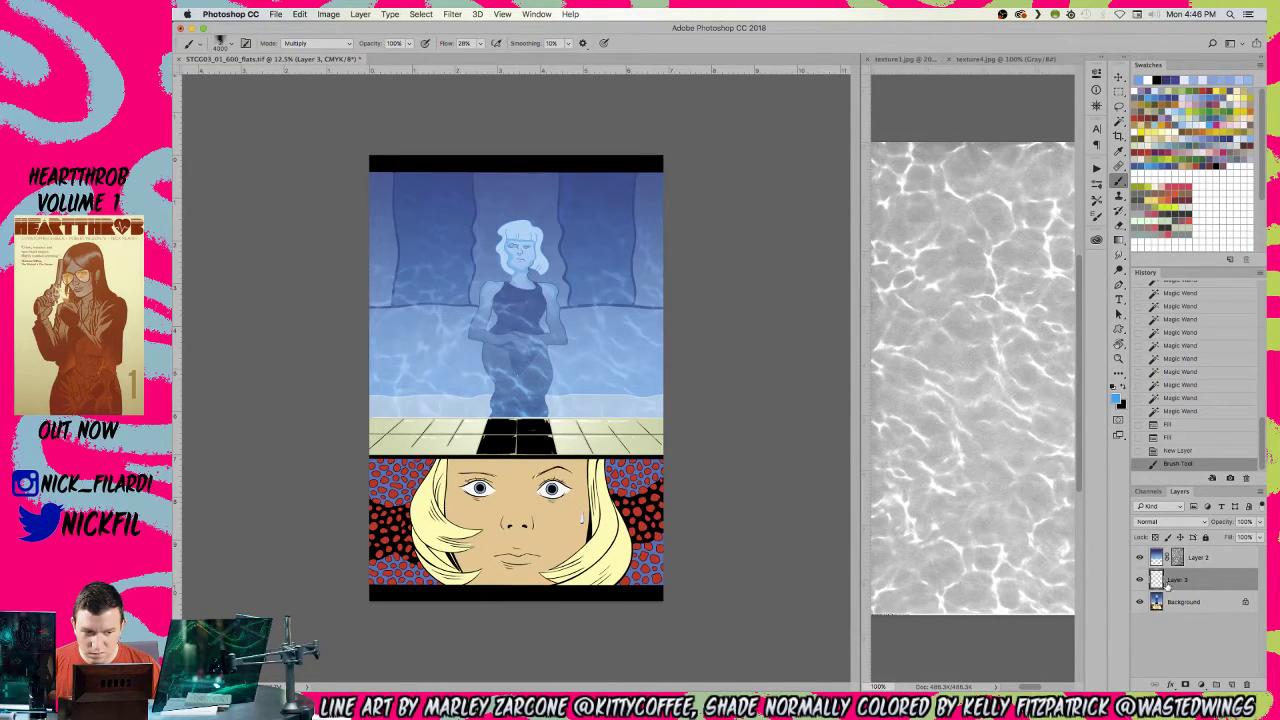
left_click_drag(1202, 579, 1198, 552)
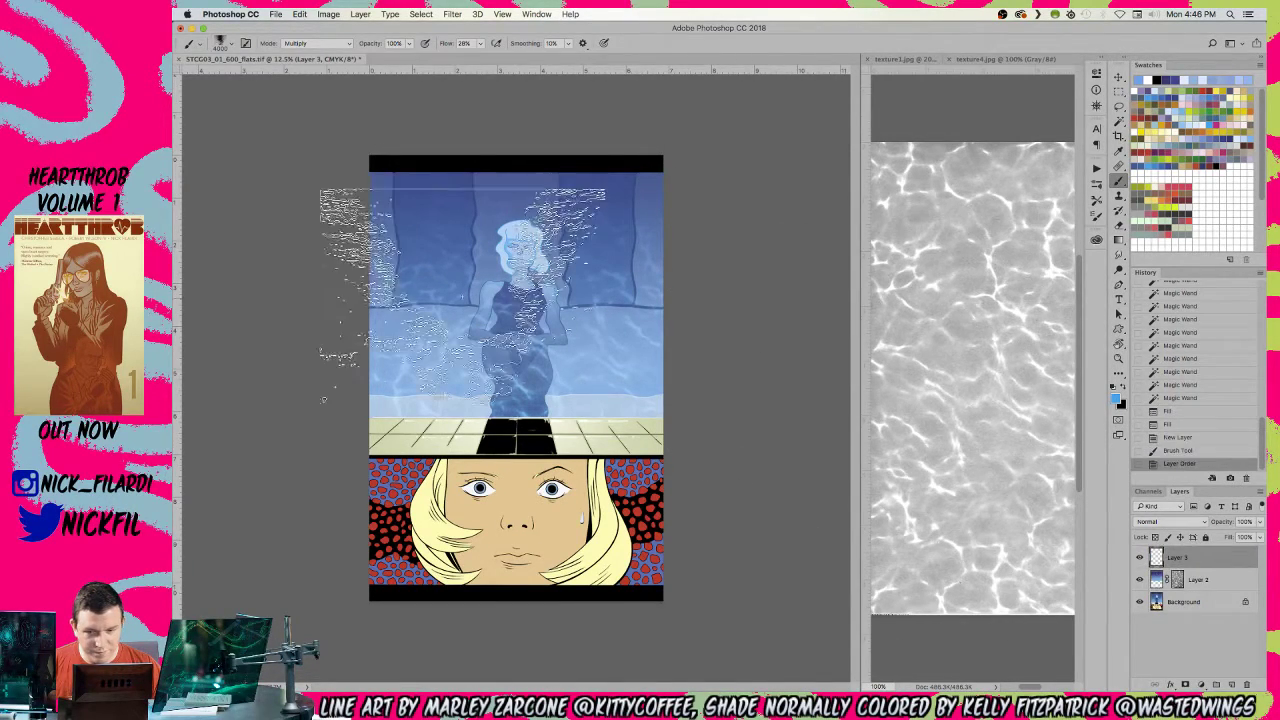
key("super+d")
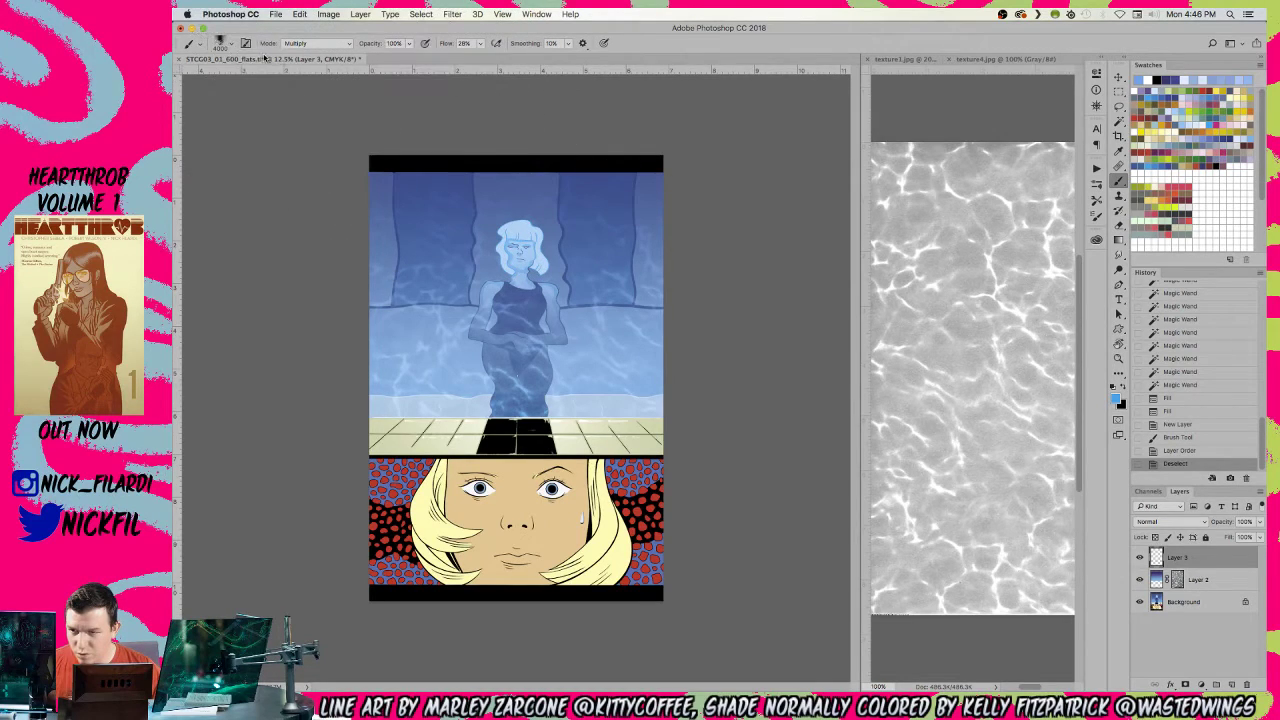
- Set the brush mode to Normal, try a blue stamp over the swimmer and undo it
left_click(301, 46)
left_click(305, 16)
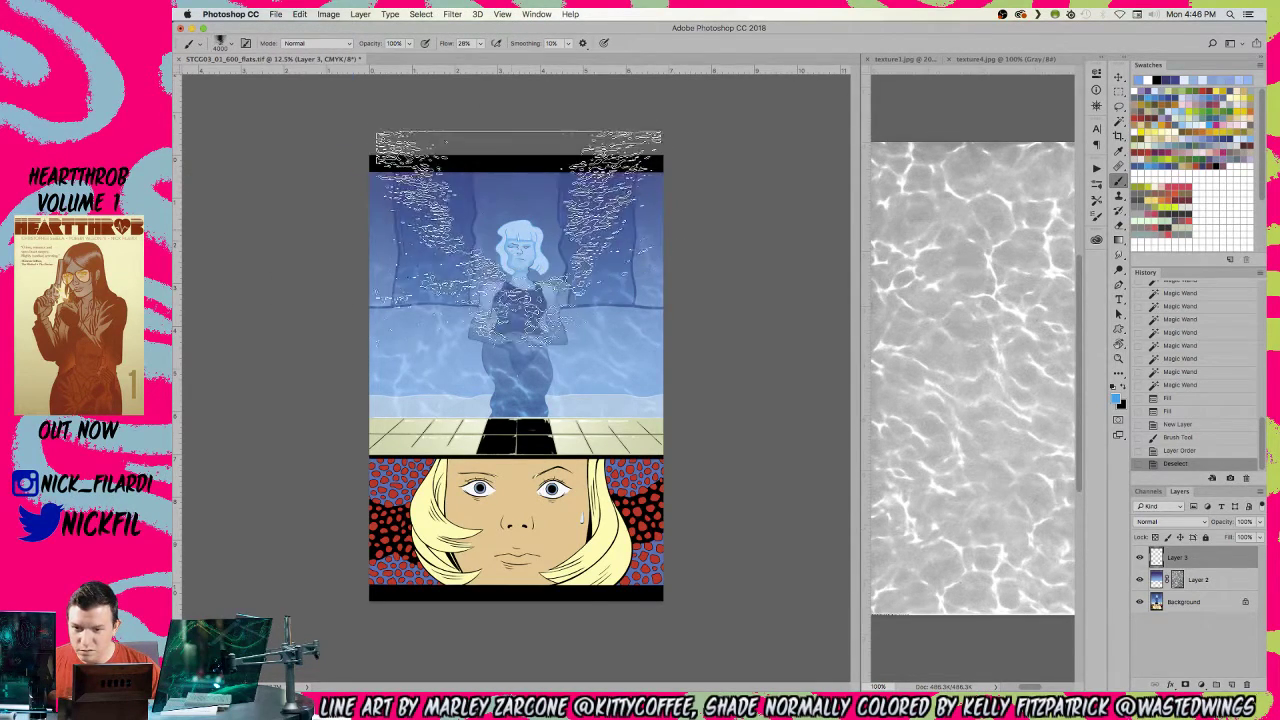
left_click(519, 250)
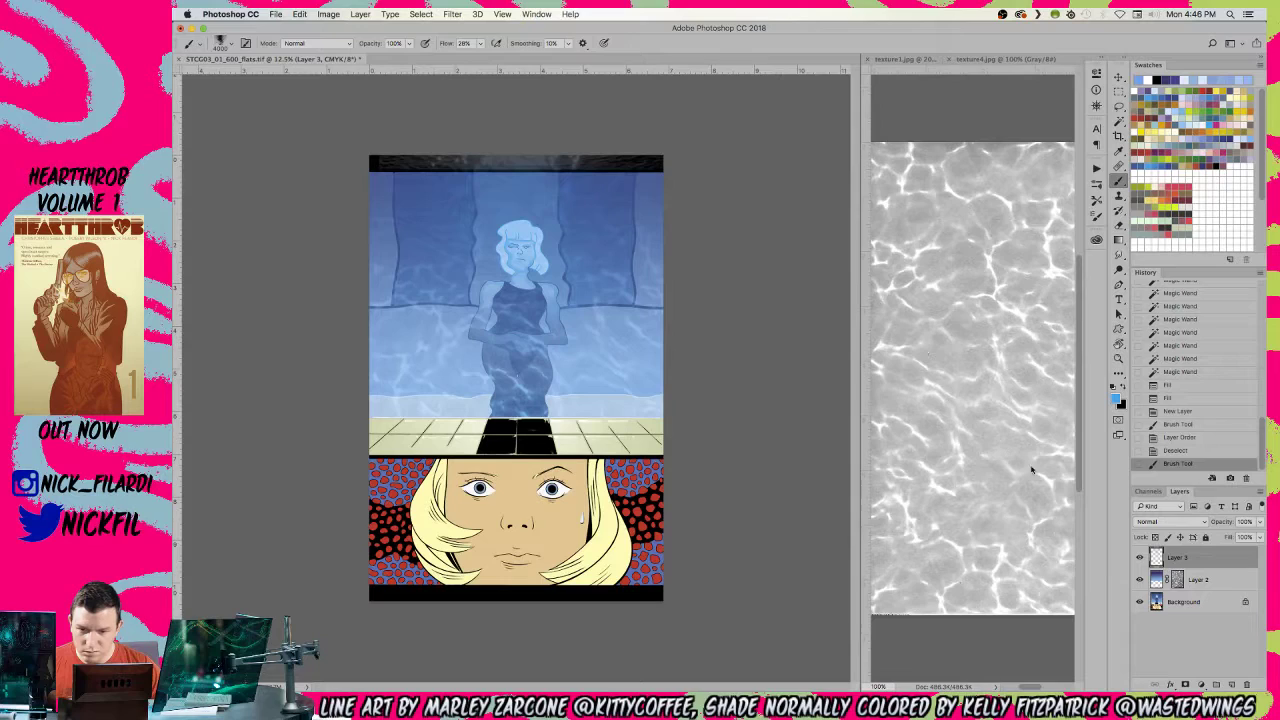
key("super+z")
- Set Layer 3's blend mode to Screen, try a pale stamp over the figure and undo it
left_click(1170, 521)
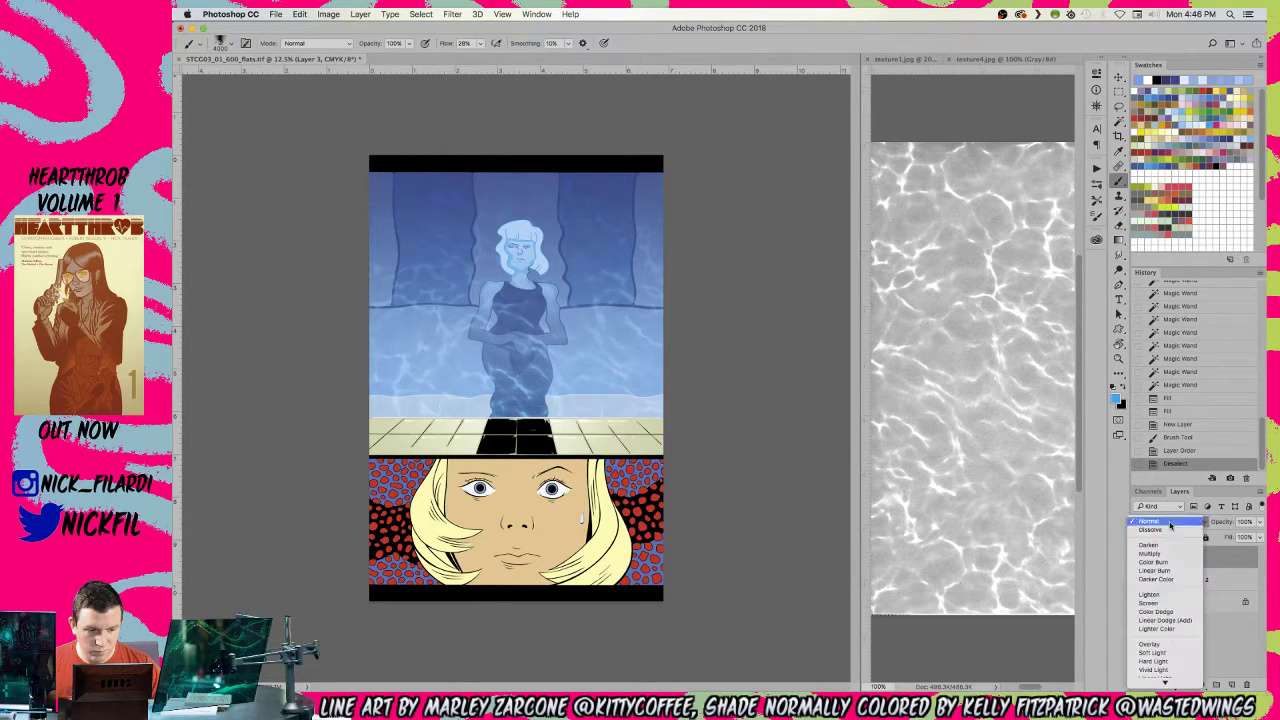
left_click(1165, 612)
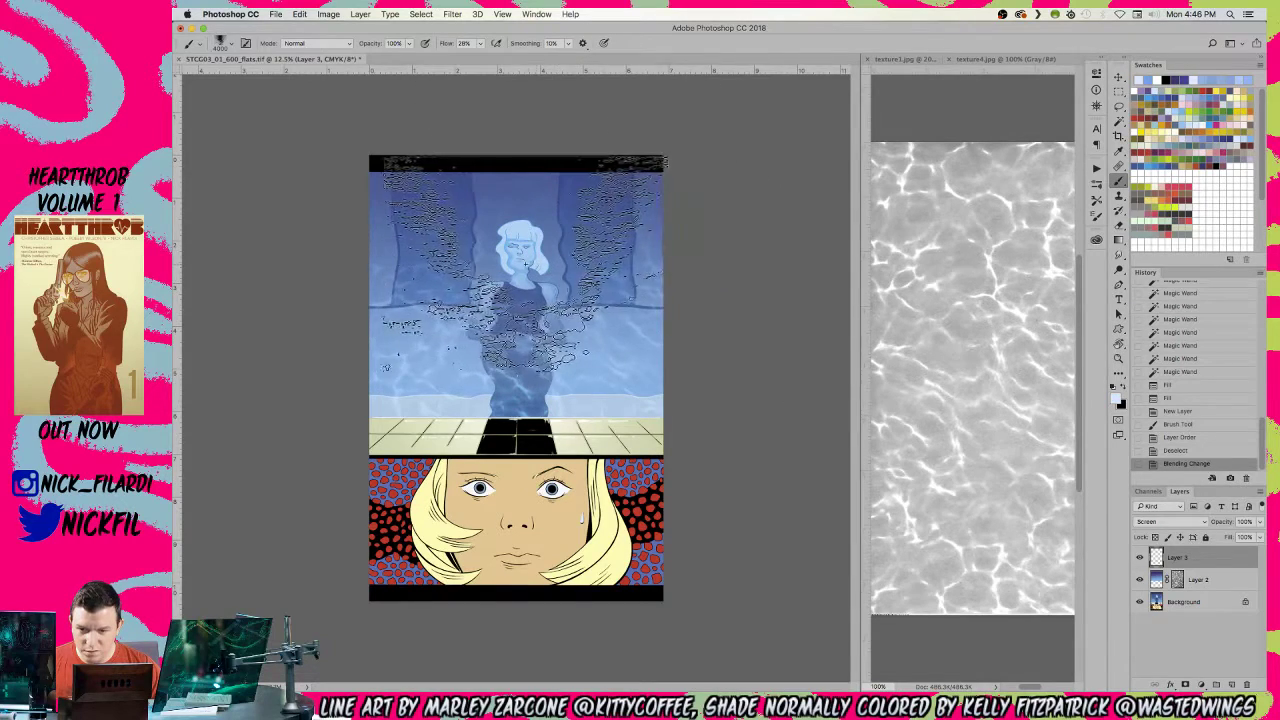
left_click(522, 262)
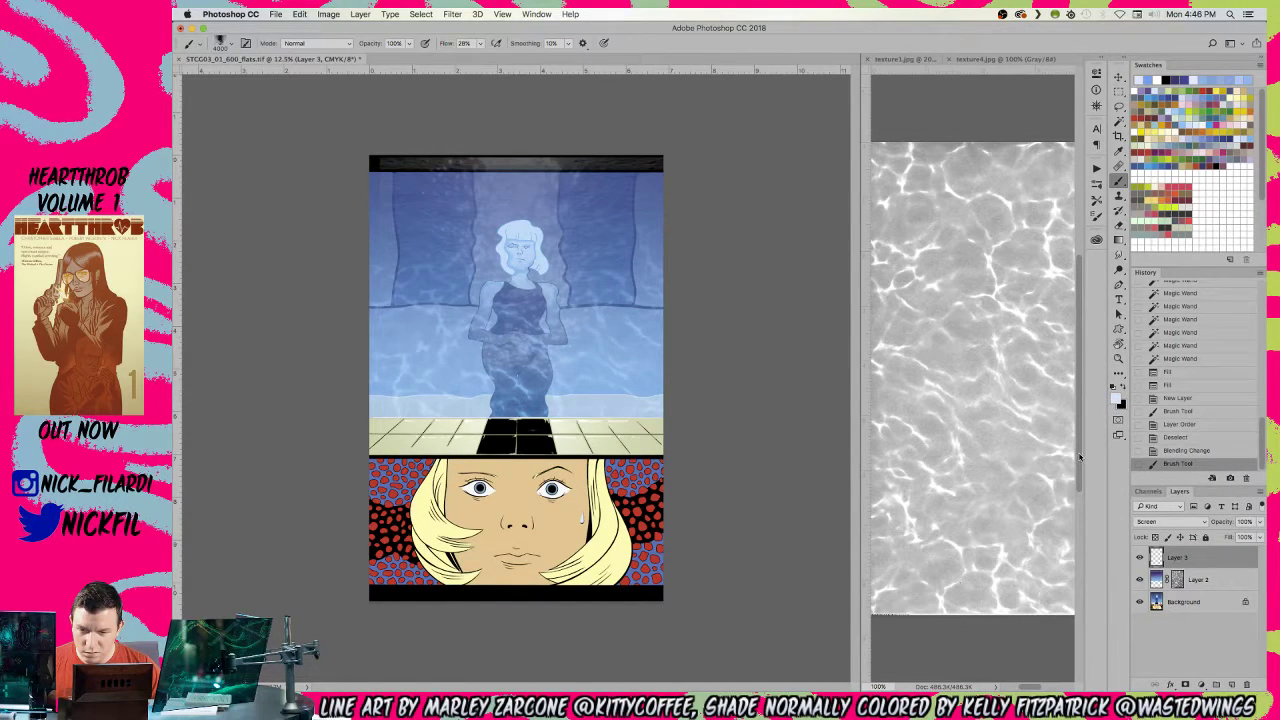
key("super+z")
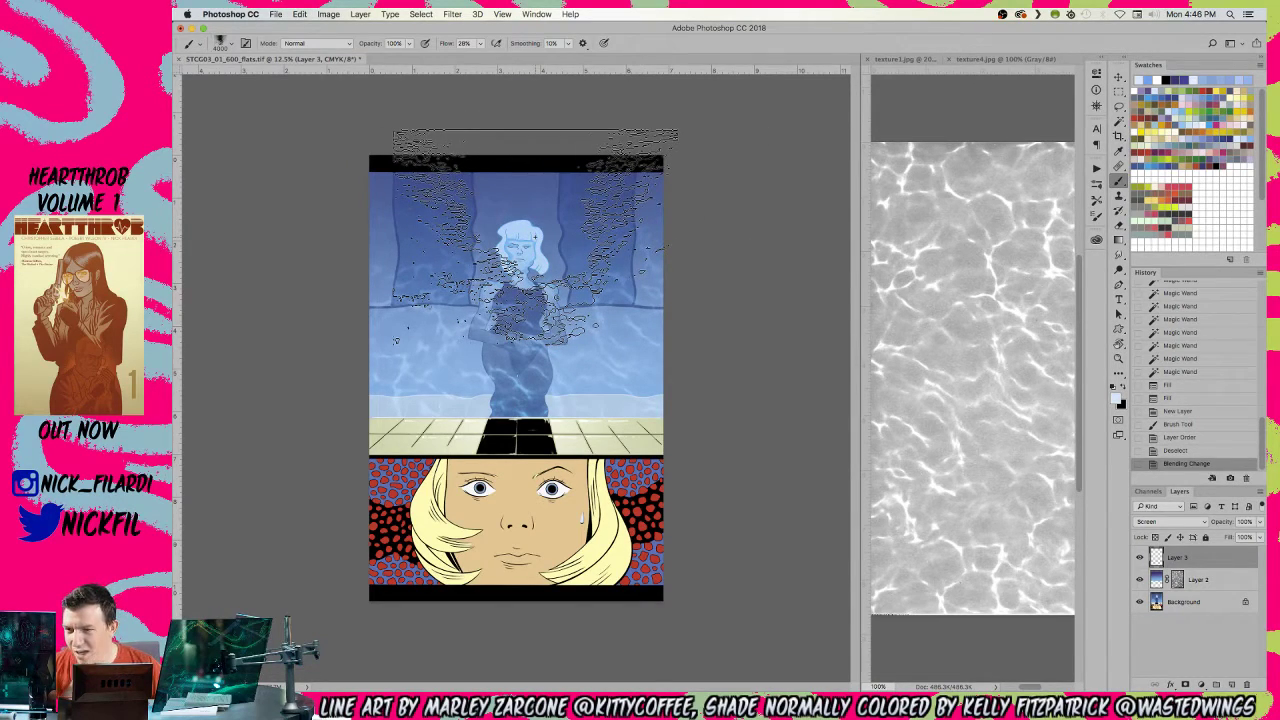
- Raise the brush flow to 100%, stamp the pale bubble texture over the figure and nudge it into place
left_click(480, 44)
left_click(522, 268)
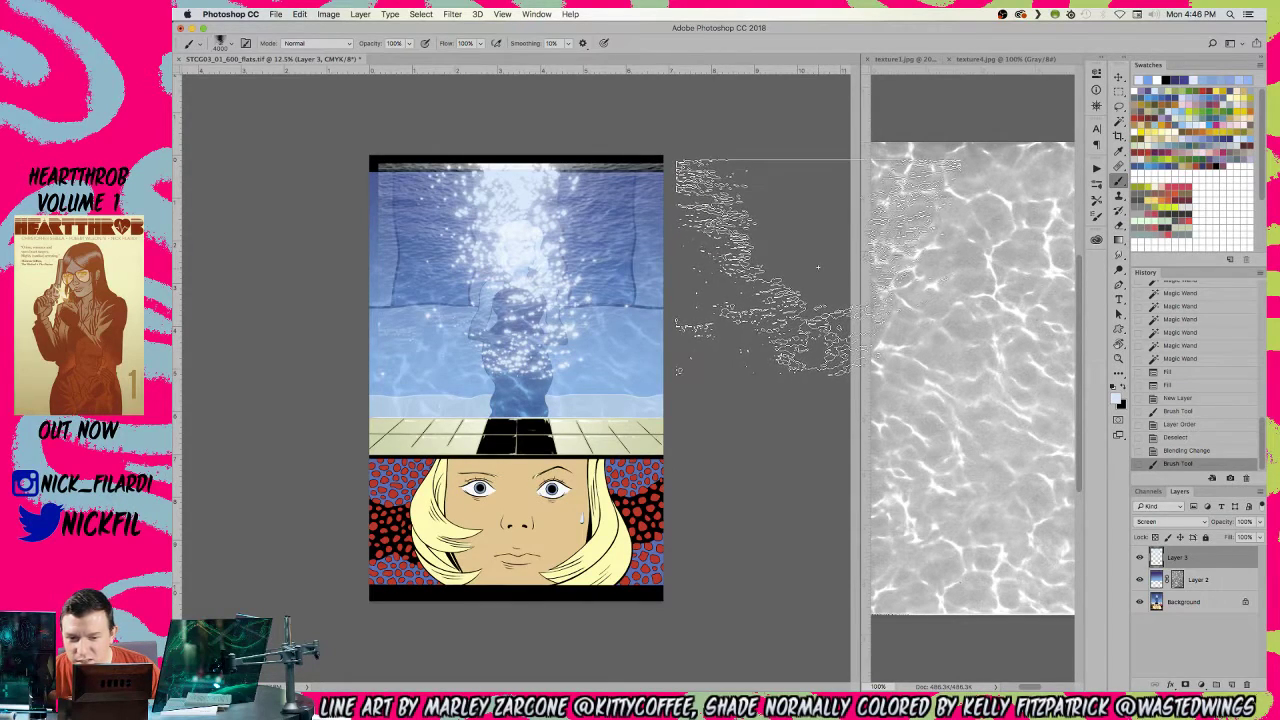
key("v")
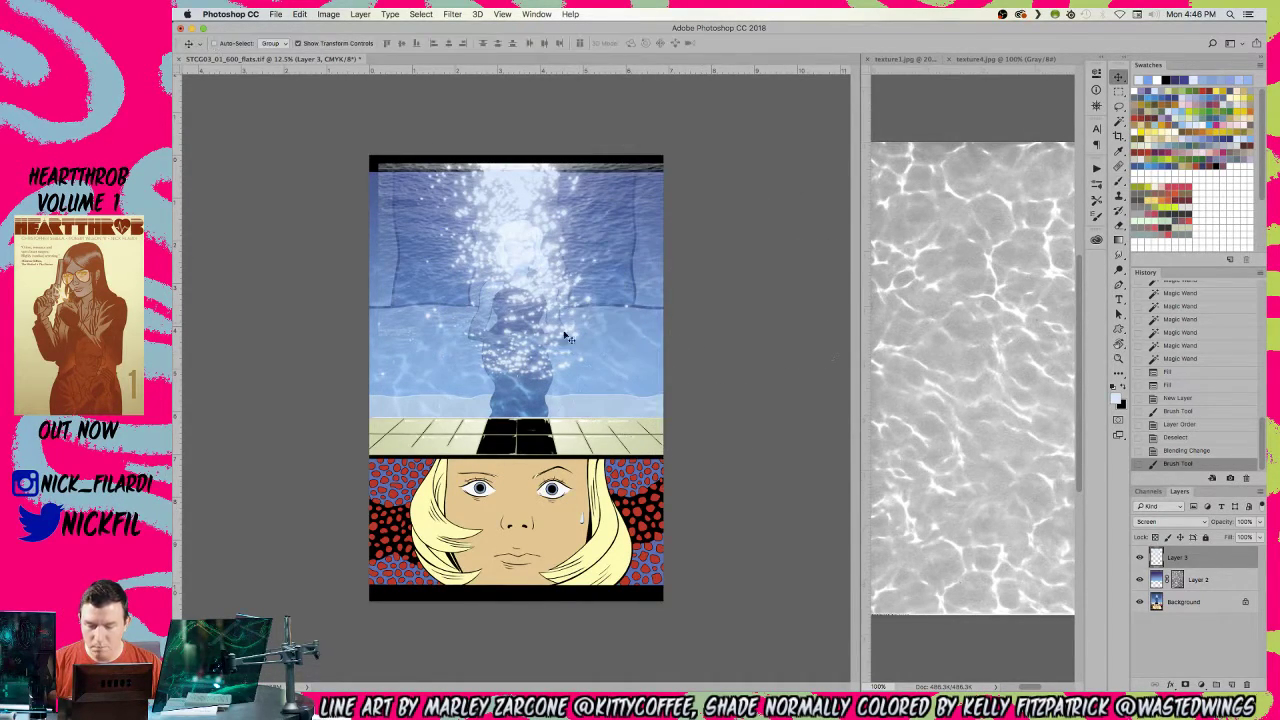
mouse_move(537, 326)
left_mouse_down()
mouse_move(480, 314)
mouse_move(462, 280)
mouse_move(514, 335)
mouse_move(565, 329)
mouse_move(540, 337)
mouse_move(562, 352)
mouse_move(546, 325)
left_mouse_up()
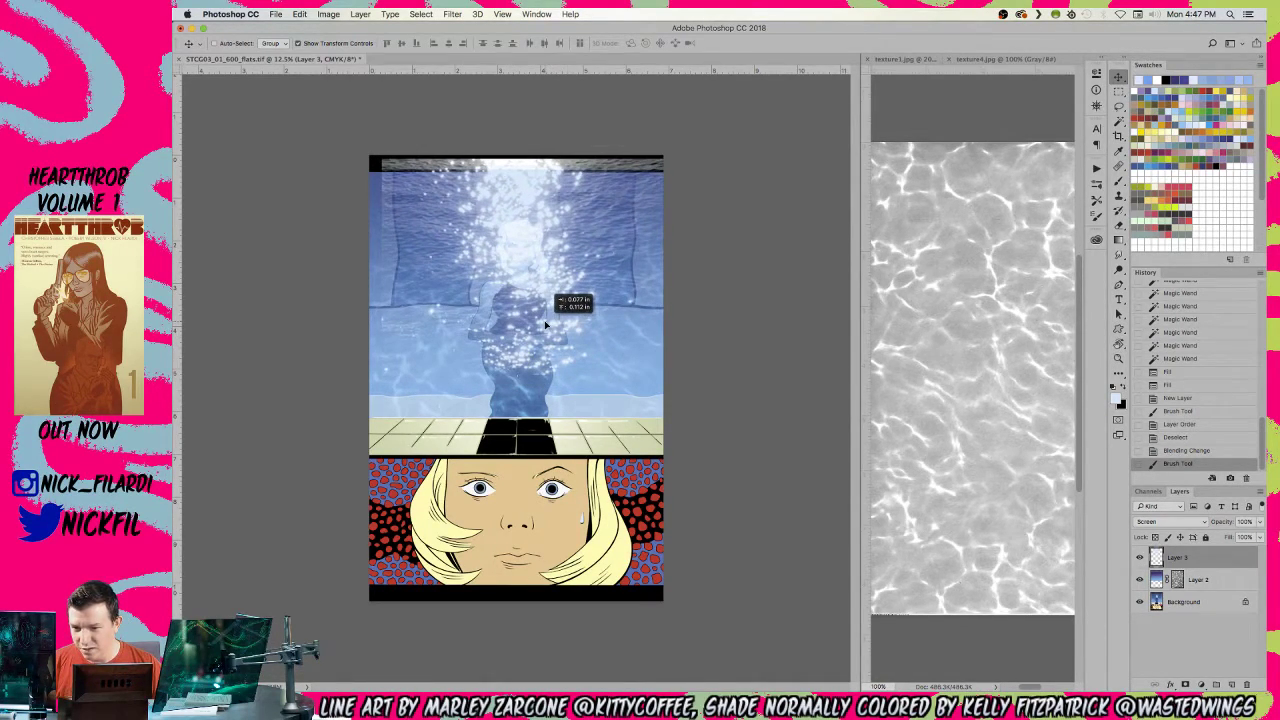
mouse_move(546, 325)
left_mouse_down()
mouse_move(544, 336)
mouse_move(558, 333)
left_mouse_up()
- Show the guides, enlarge the bubble texture to 161.38% over the top panel, and keep its layer opacity at 100%
key("super+h")
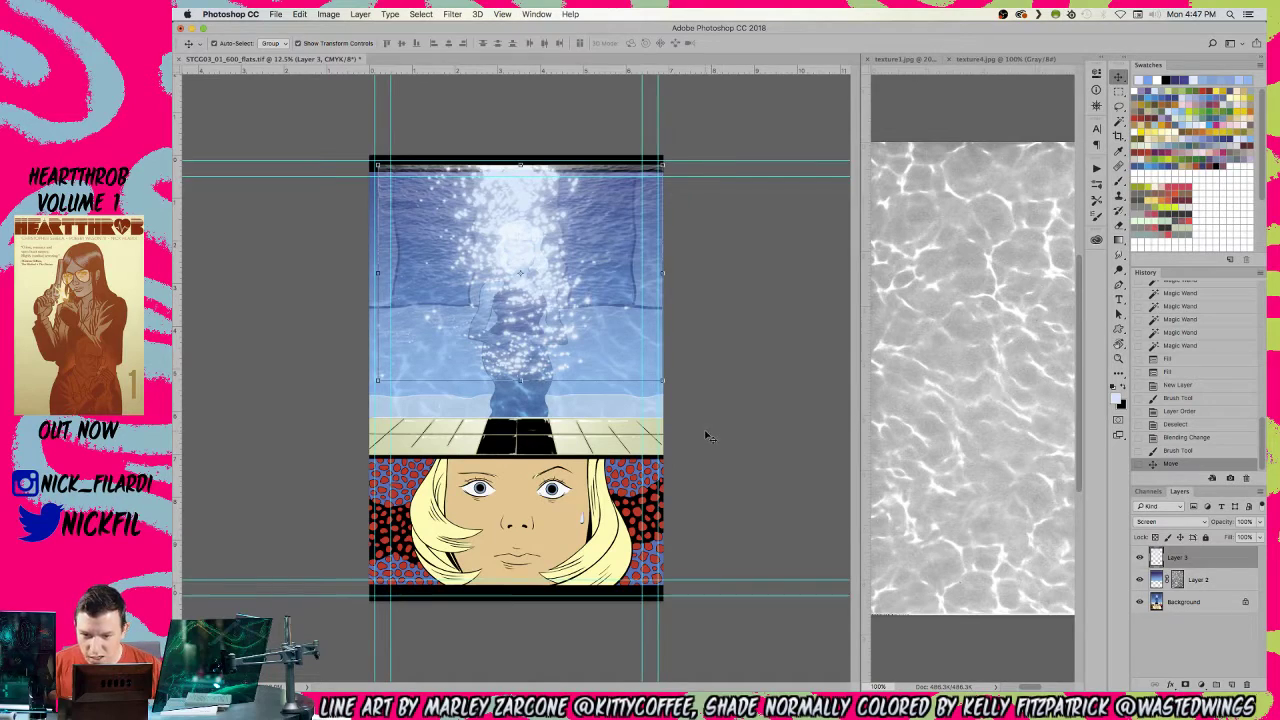
left_click_drag(663, 381, 838, 512)
left_click_drag(580, 363, 487, 325)
key("Return")
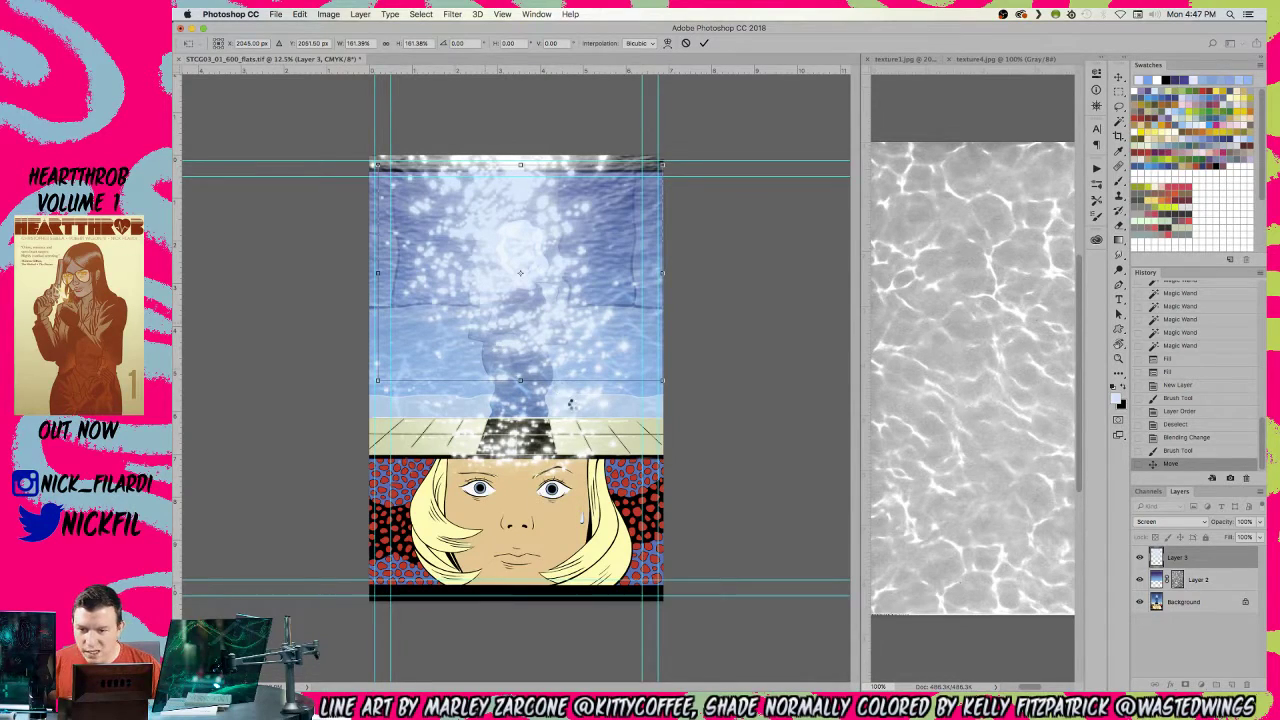
key("Return")
key("z")
key("super+minus")
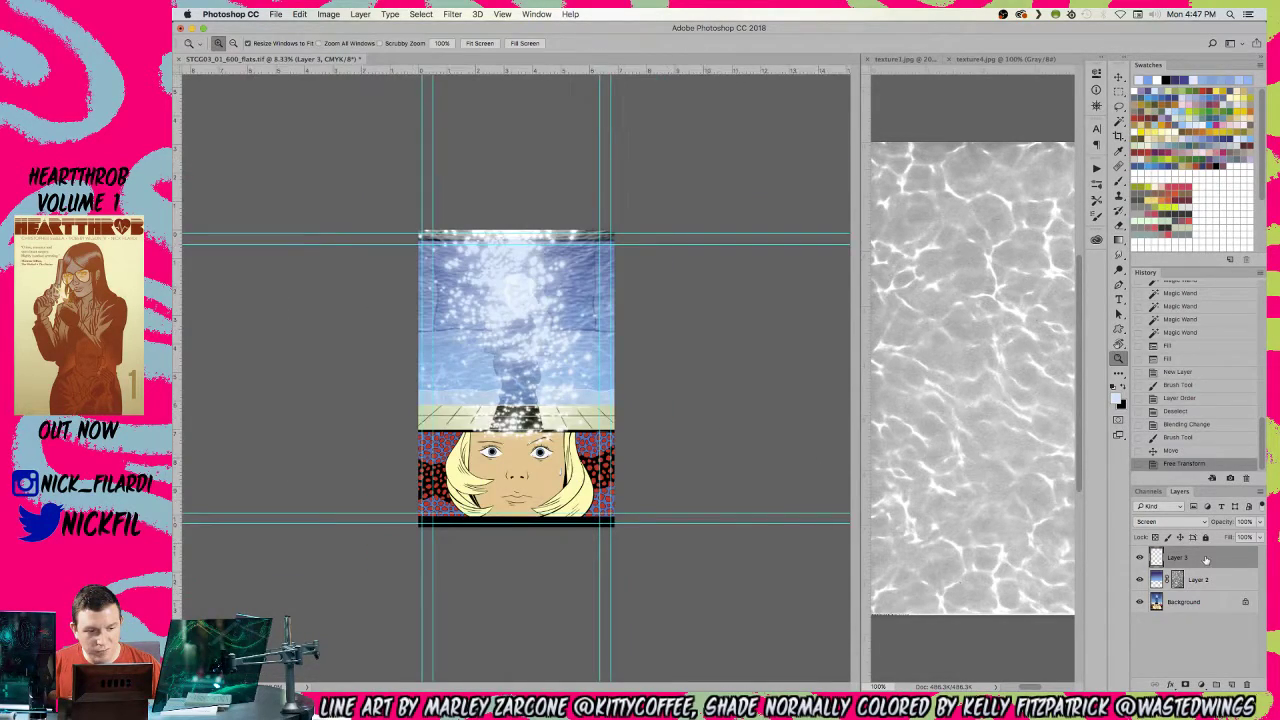
left_click(1257, 522)
left_click_drag(1228, 537, 1244, 537)
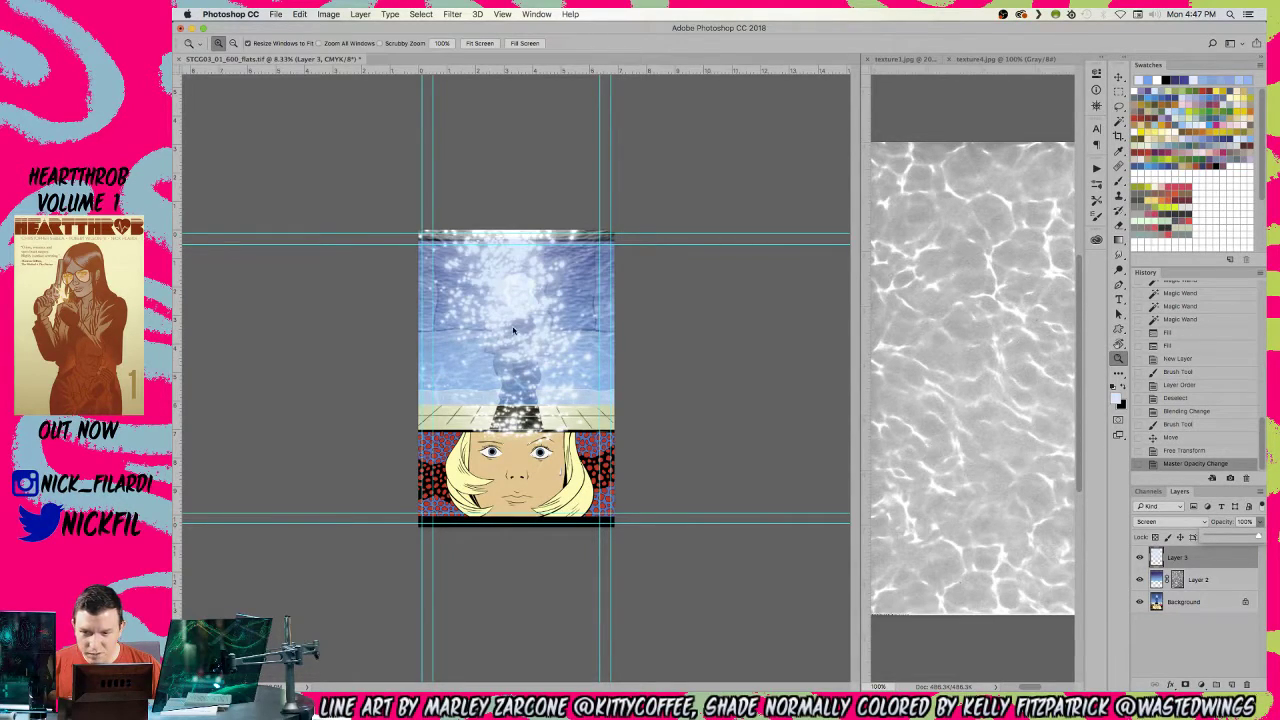
- Hide Layer 3 and try stamping the 3013 px water ripple texture brush over the figure on a new layer
left_click(1140, 557)
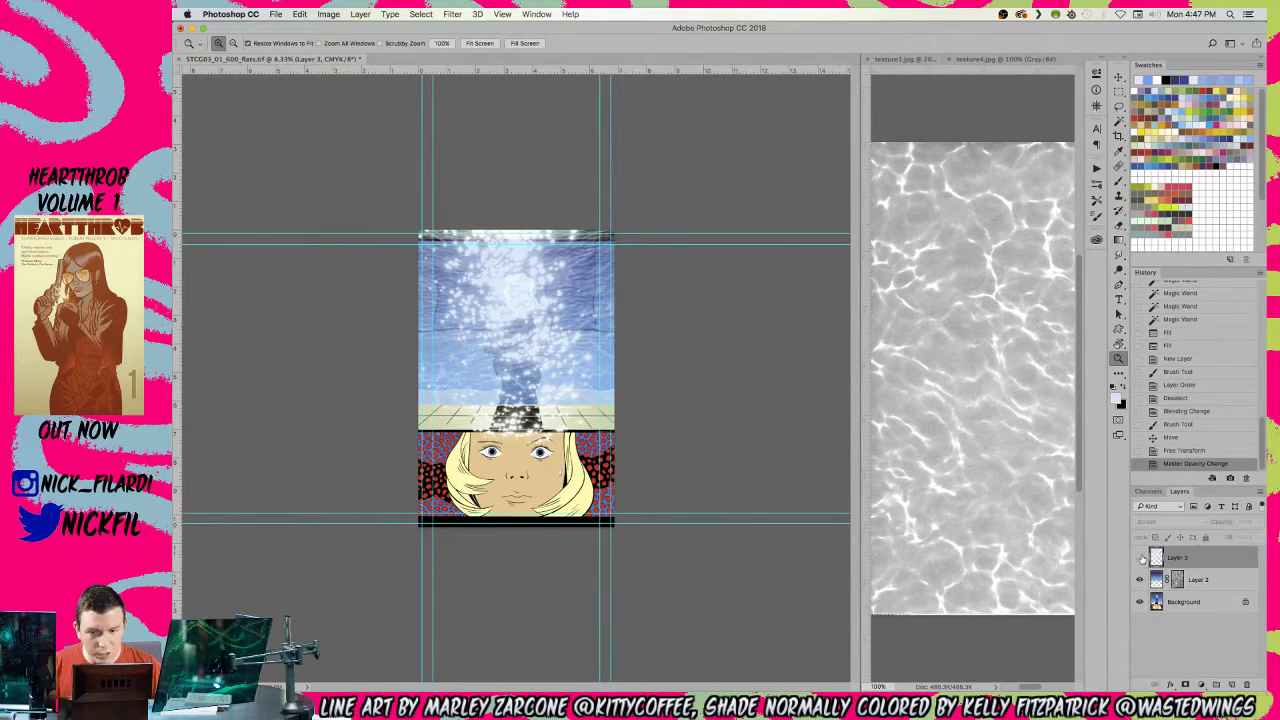
left_click(1230, 685)
key("b")
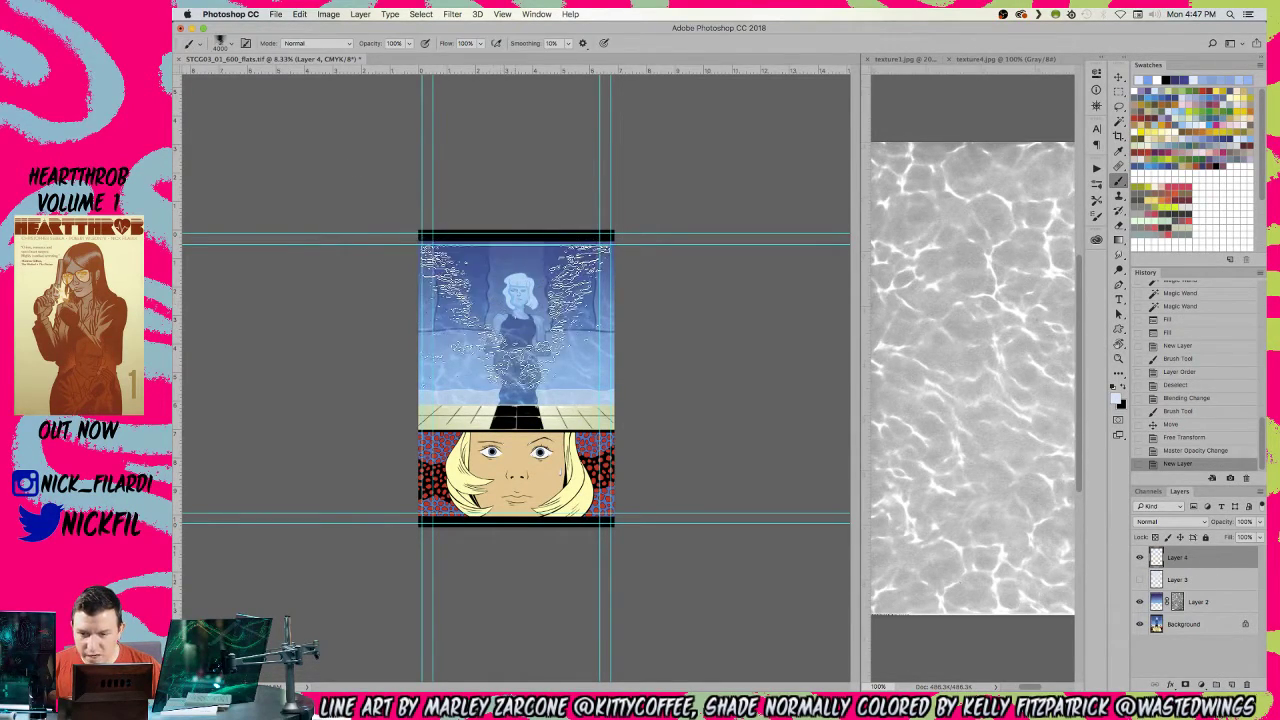
right_click(526, 322)
left_click(563, 452)
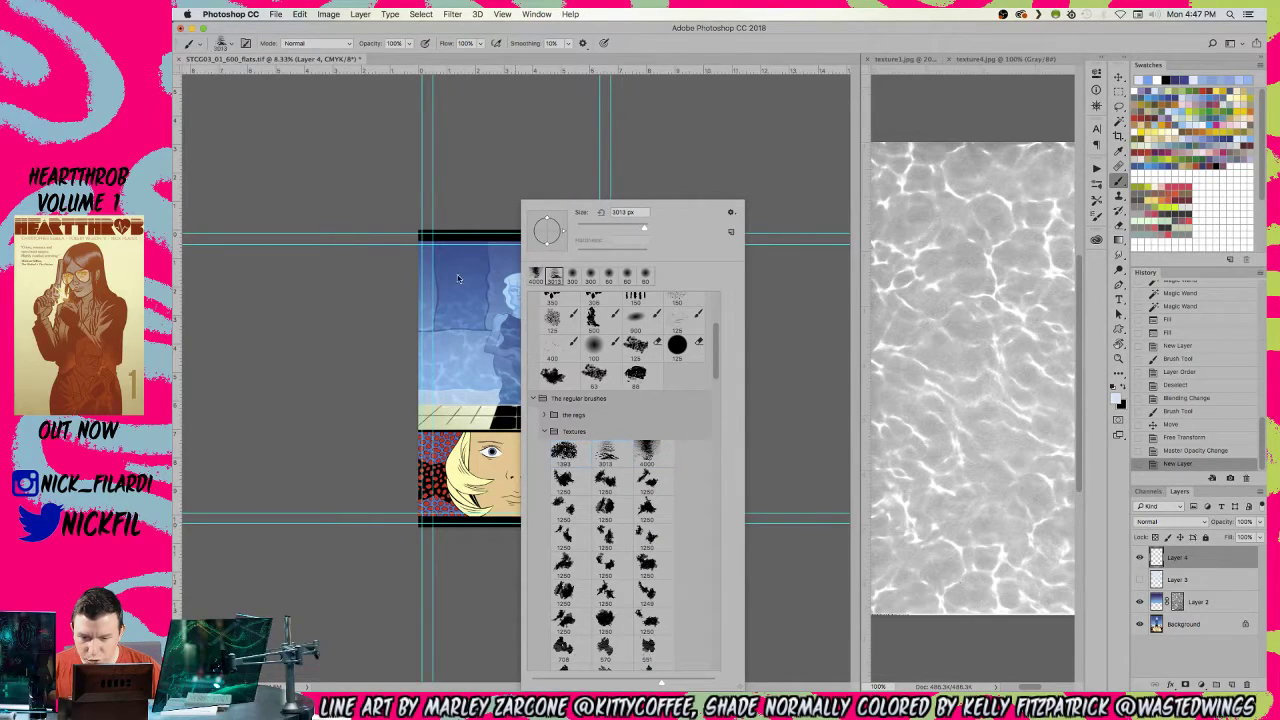
key("Return")
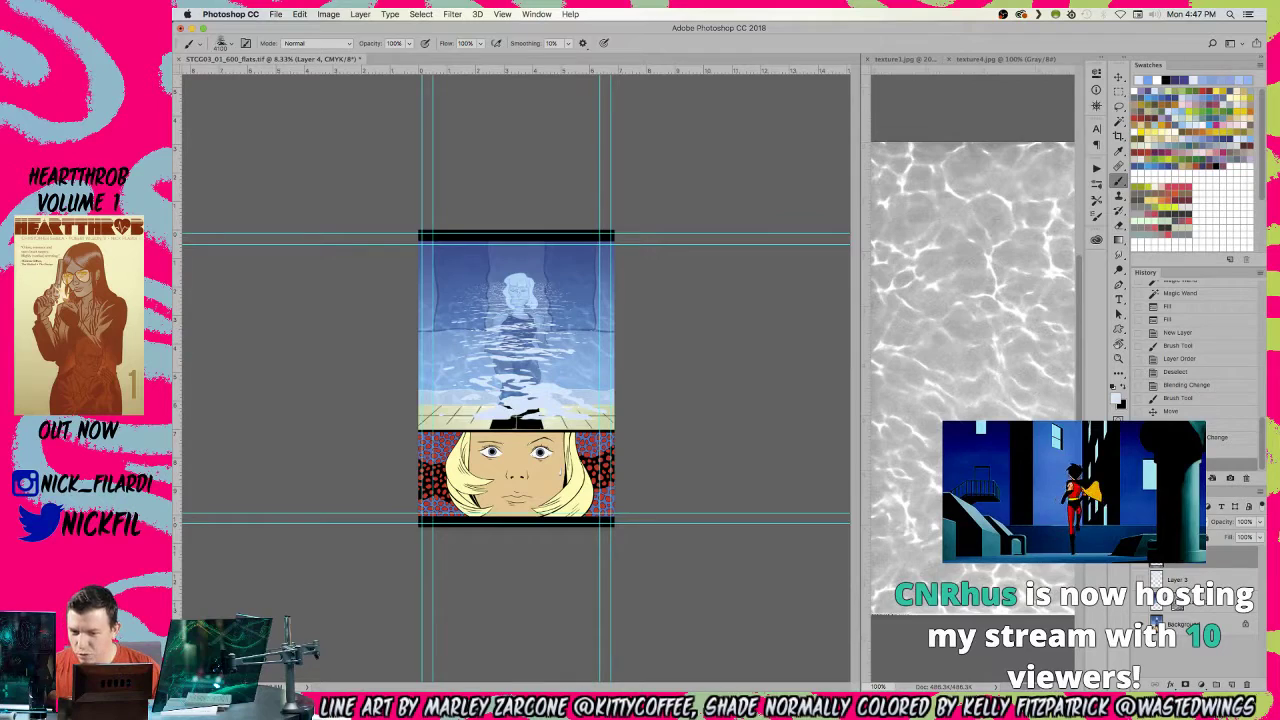
- Undo the ripple stamp, delete the new layer and show the bubble texture layer again
key("super+z")
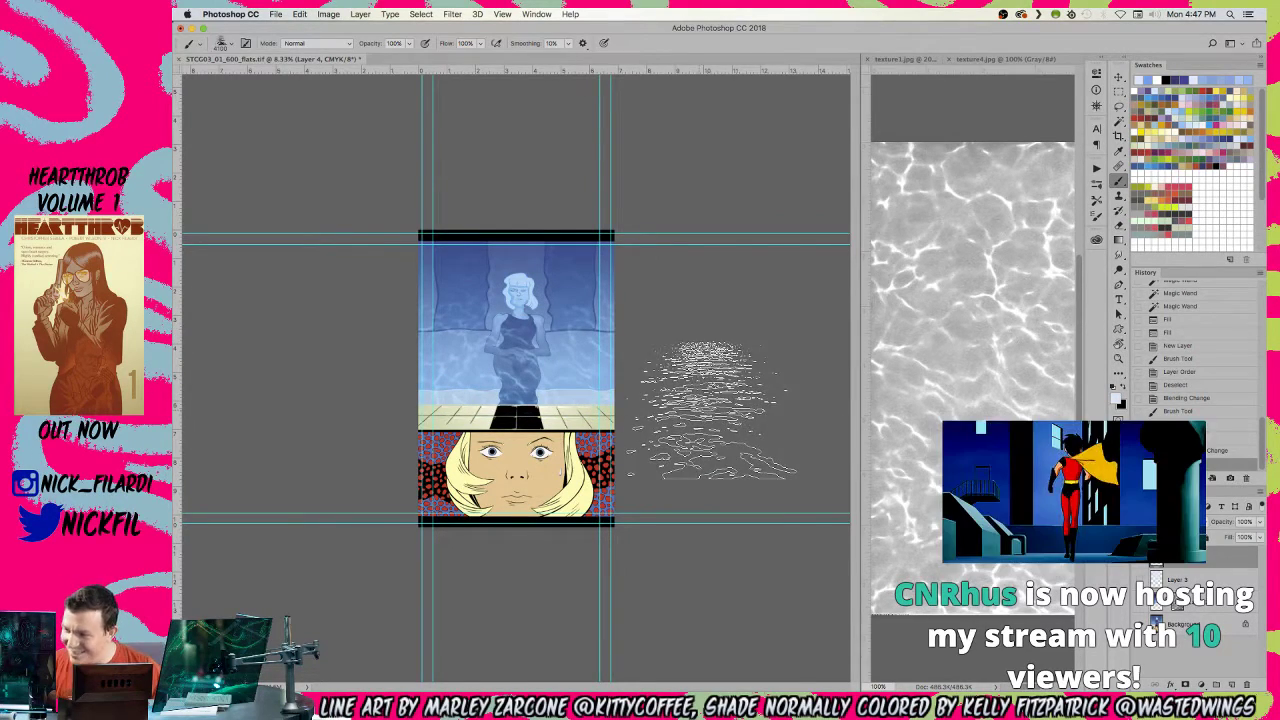
mouse_move(1222, 560)
left_mouse_down()
mouse_move(1231, 670)
mouse_move(1247, 684)
left_mouse_up()
left_click(1140, 562)
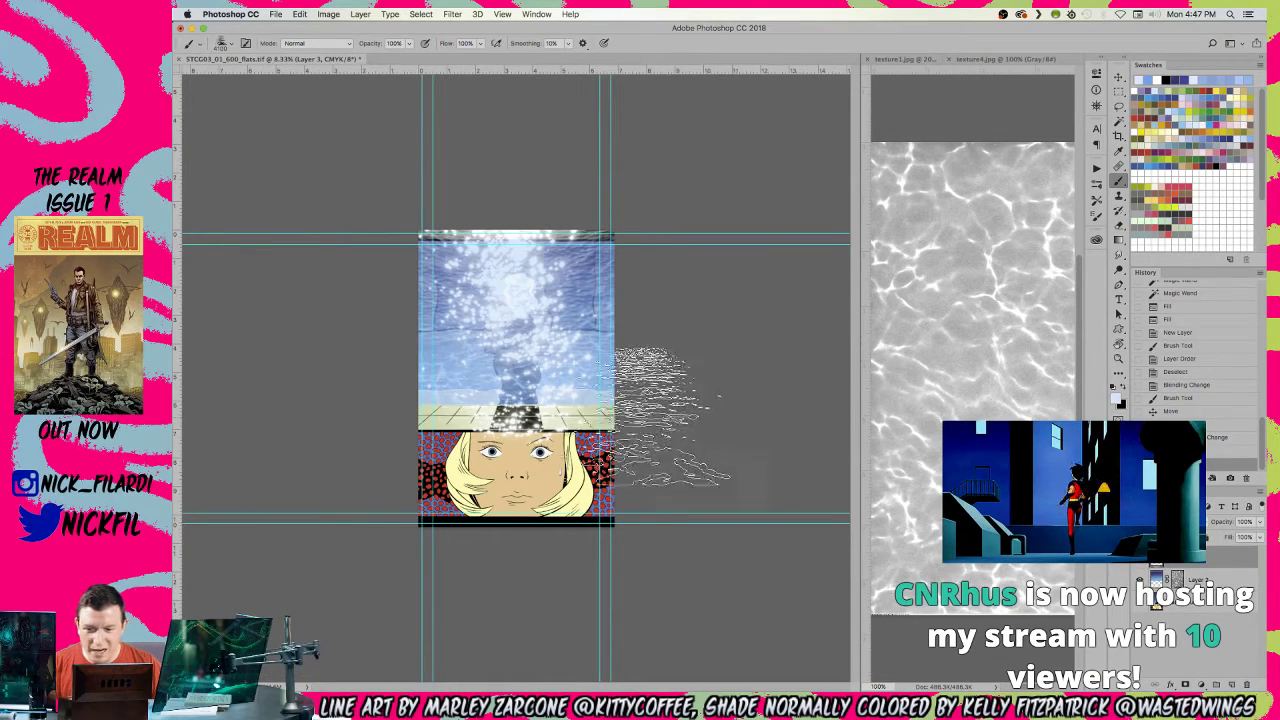
- Shift the hue of the bubble texture layer to -109 with a Hue/Saturation adjustment
key("super+u")
left_click_drag(738, 325, 716, 328)
left_click_drag(726, 326, 729, 327)
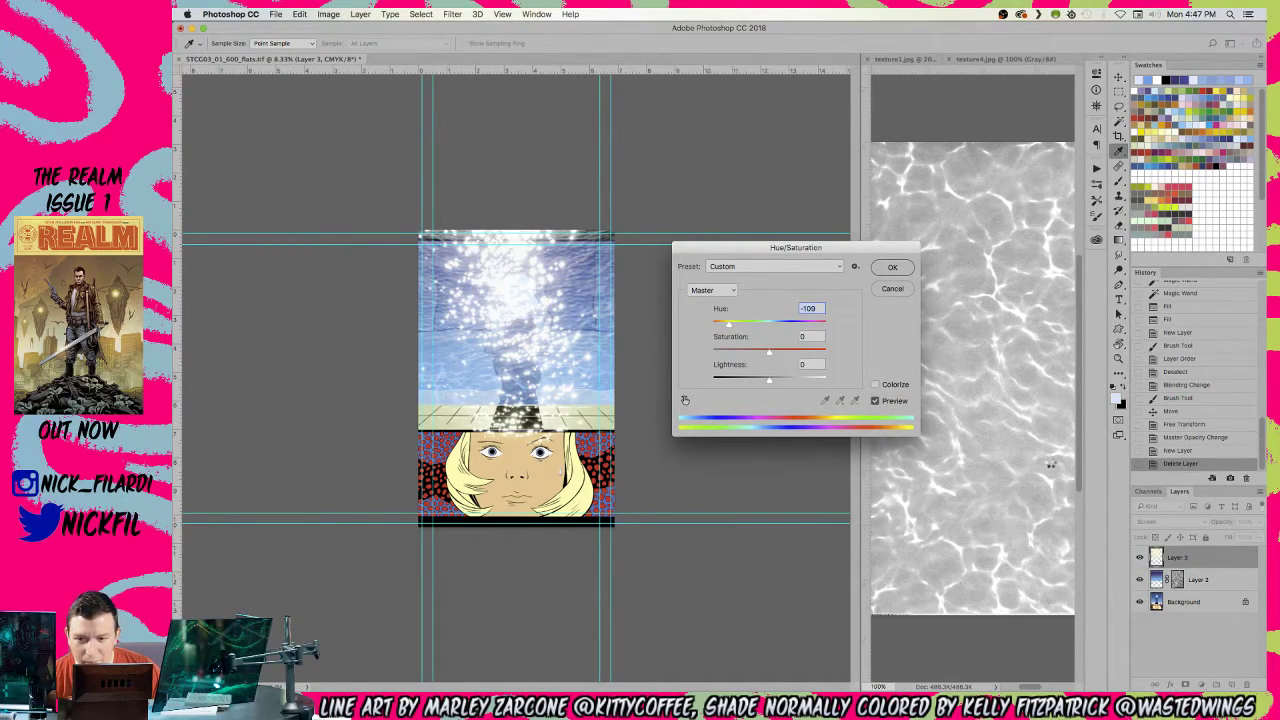
key("Return")
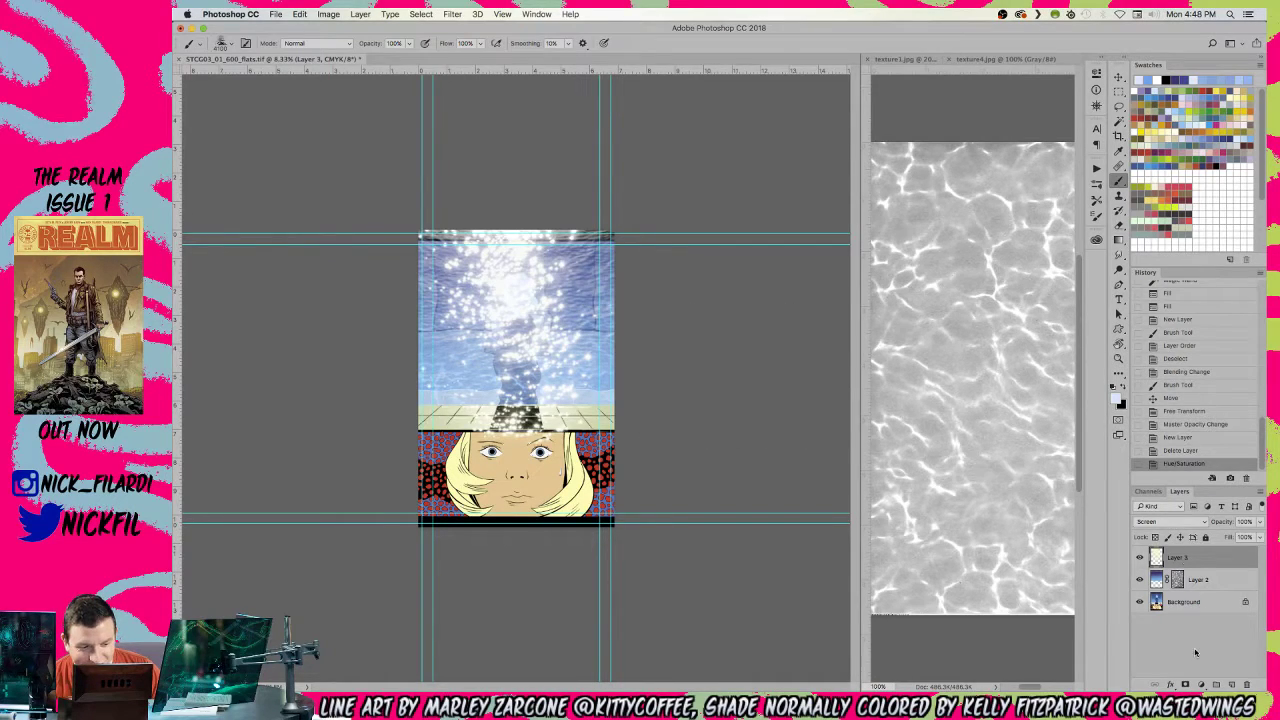
- Add a layer mask to the bubble texture layer and fade its sides and upper area with black gradients
left_click(1200, 684)
key("g")
left_click_drag(664, 298, 524, 298)
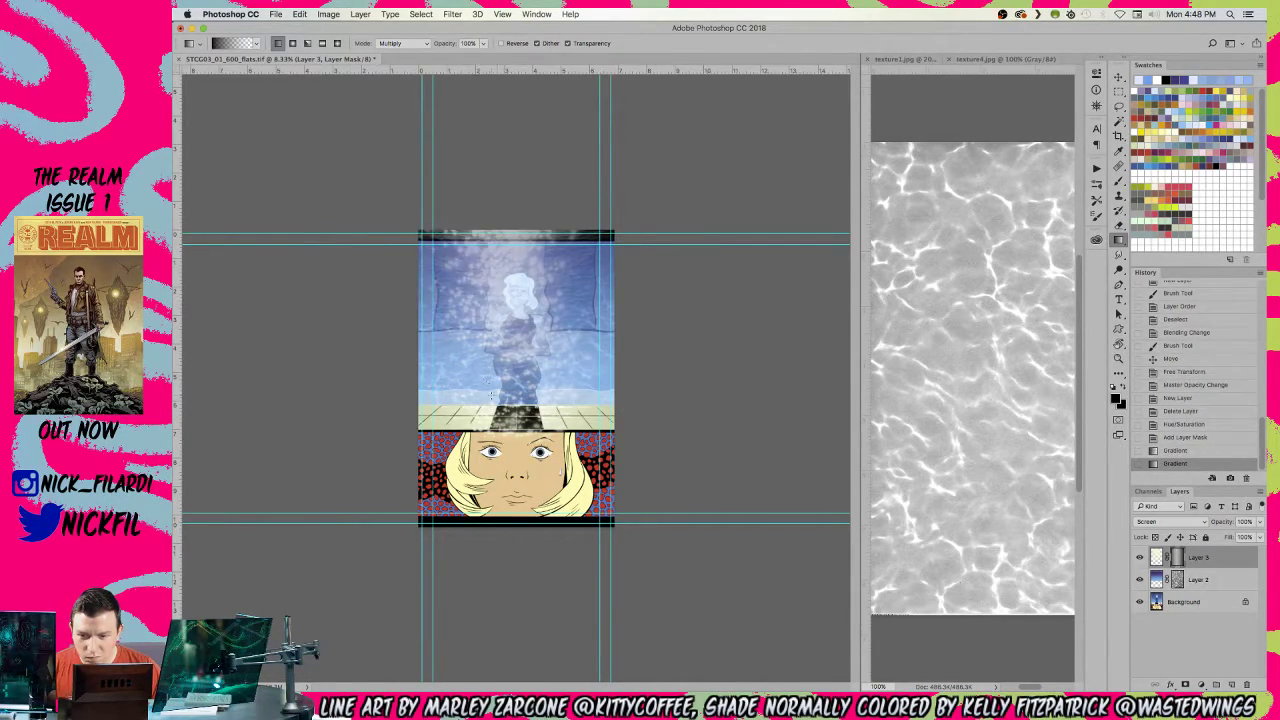
left_click_drag(498, 212, 496, 403)
key("z")
left_click(505, 295)
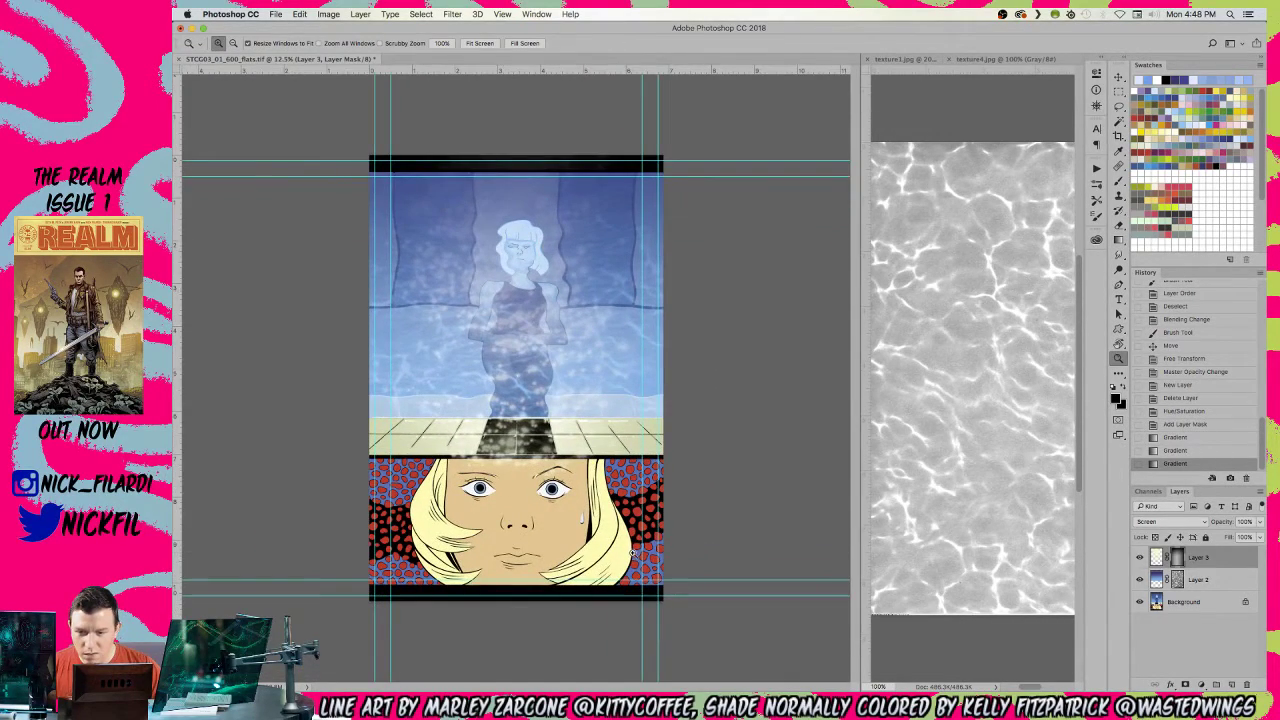
- Delete the bubble texture layer, Layer 3
left_click_drag(1222, 566, 1246, 685)
left_click(561, 285, "alt")
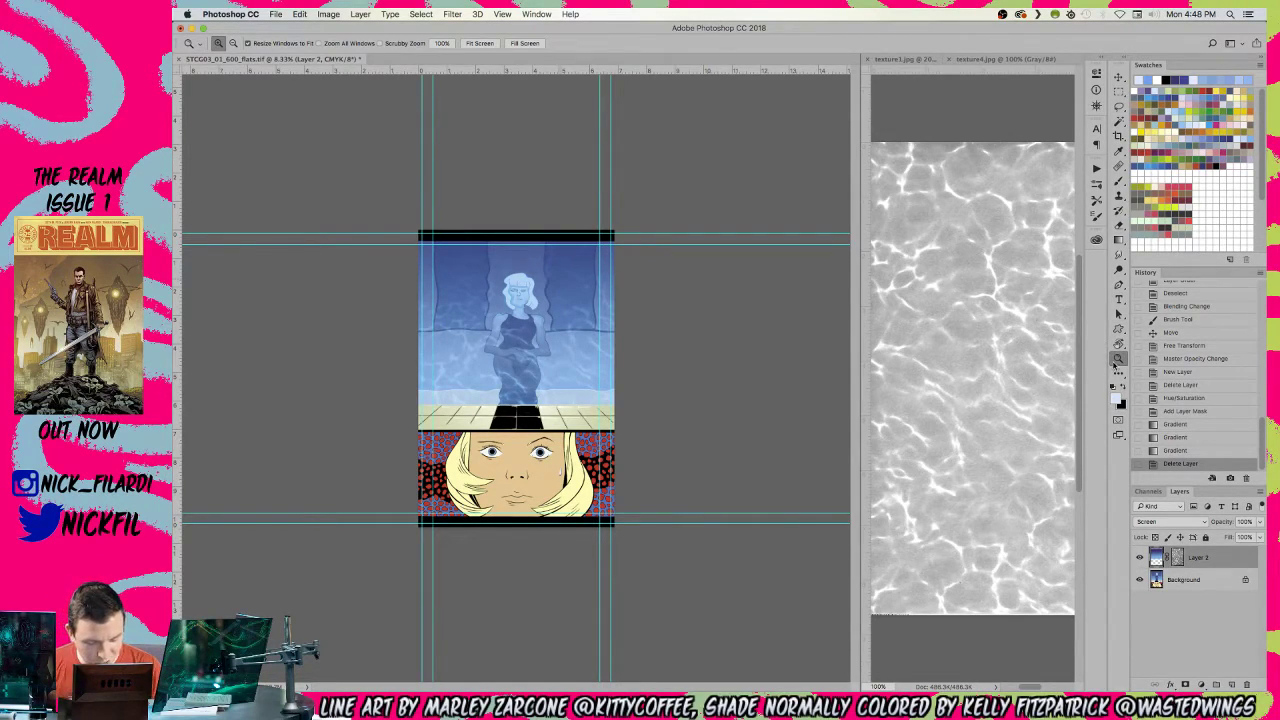
- Lasso highlight shapes along the crown and both sides of the underwater figure's hair
key("super+equal")
key("super+equal")
key("super+equal")
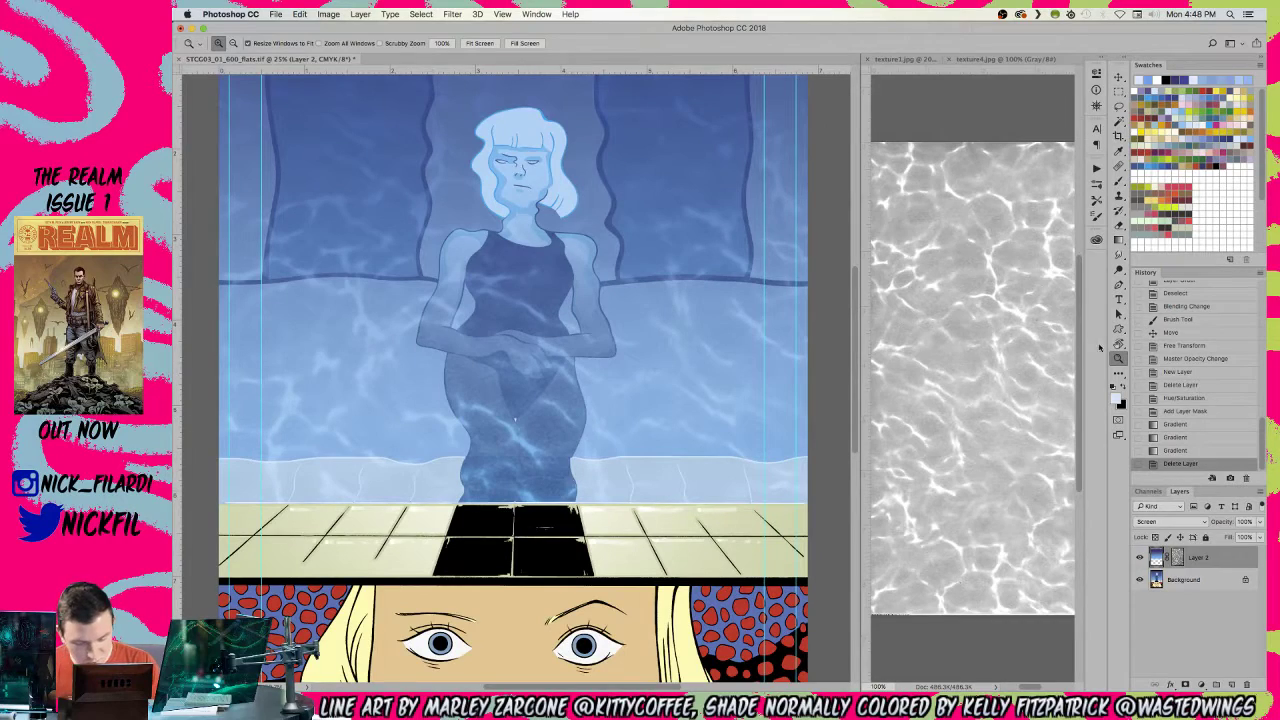
left_click(1119, 343)
left_click_drag(600, 286, 604, 428)
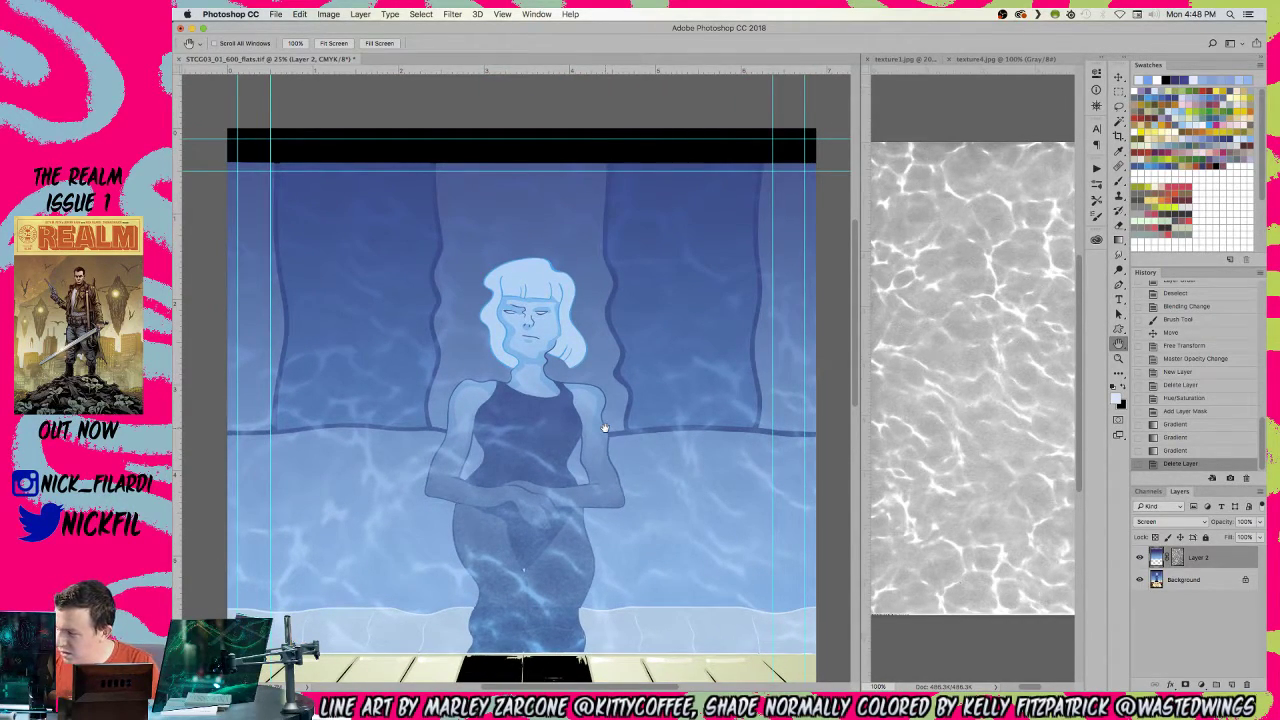
key("l")
mouse_move(519, 267)
left_mouse_down()
mouse_move(506, 266)
mouse_move(586, 300)
mouse_move(500, 282)
mouse_move(500, 340)
mouse_move(476, 318)
mouse_move(497, 310)
left_mouse_up()
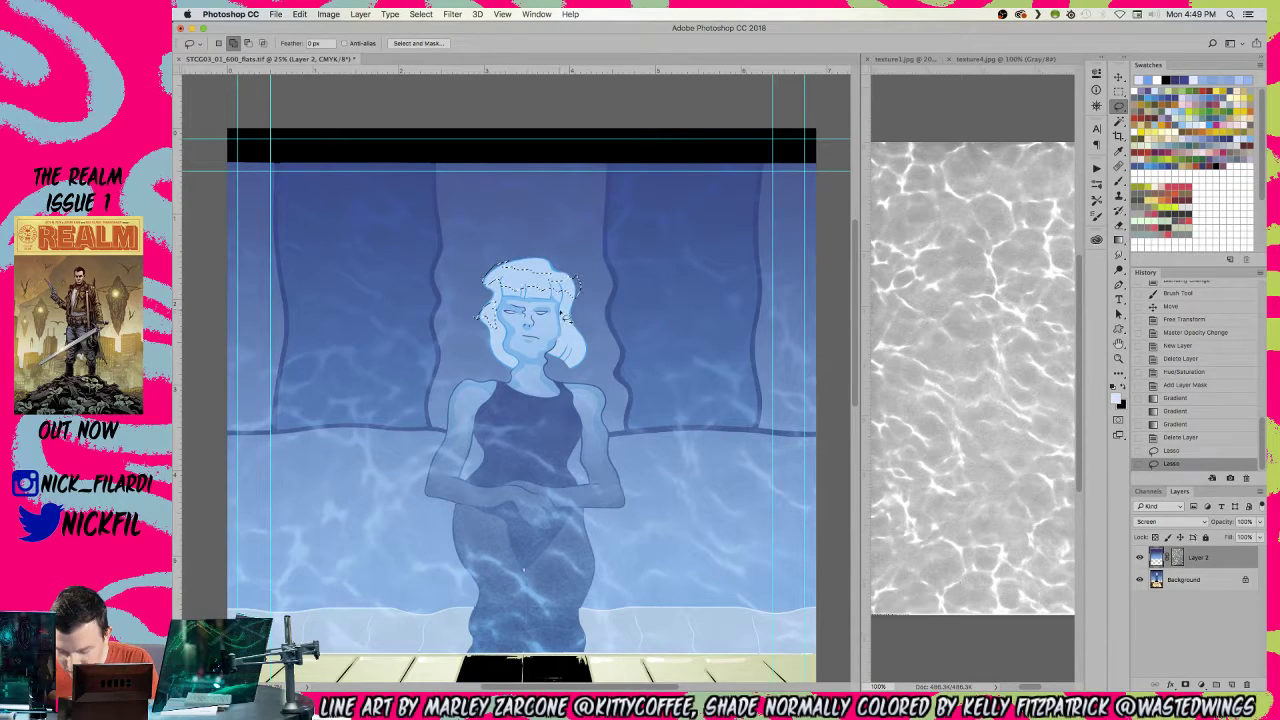
mouse_move(590, 342)
left_mouse_down()
mouse_move(568, 298)
mouse_move(561, 337)
mouse_move(563, 287)
left_mouse_up()
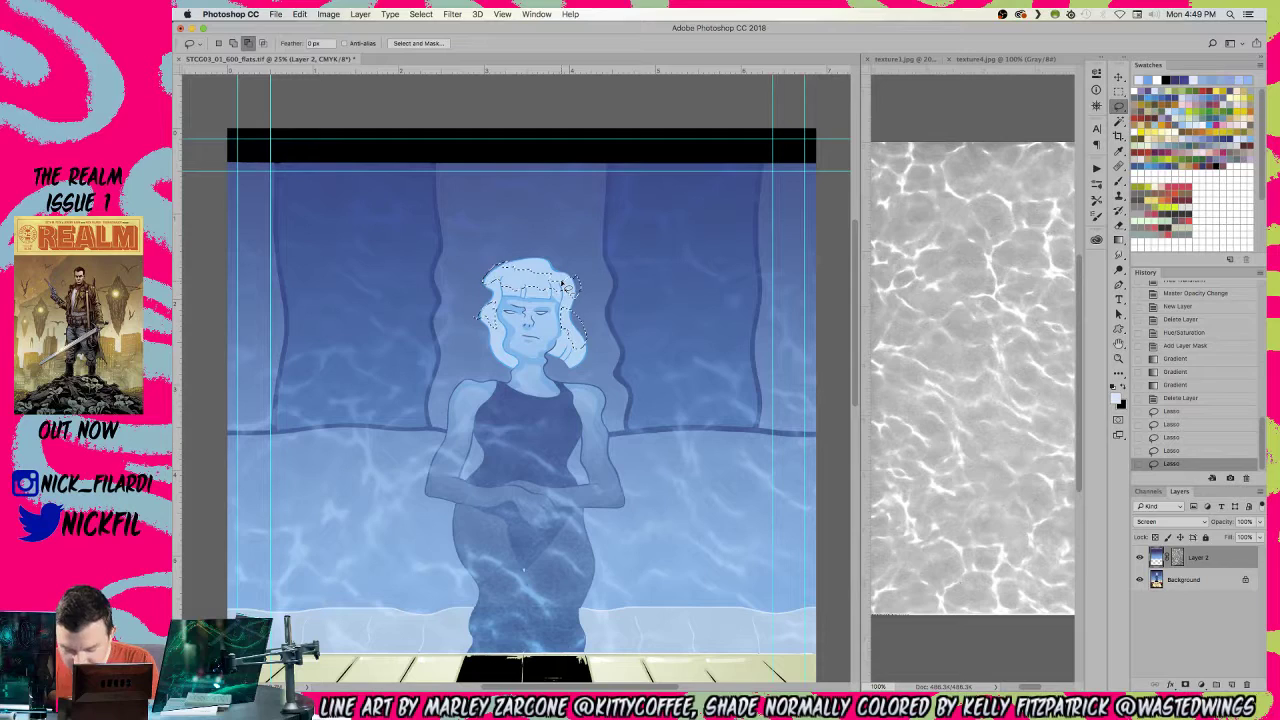
- On the Background layer, trim the highlight selection to the hair by removing the surrounding areas with the Magic Wand
left_click(1119, 120)
left_click(580, 303, "shift")
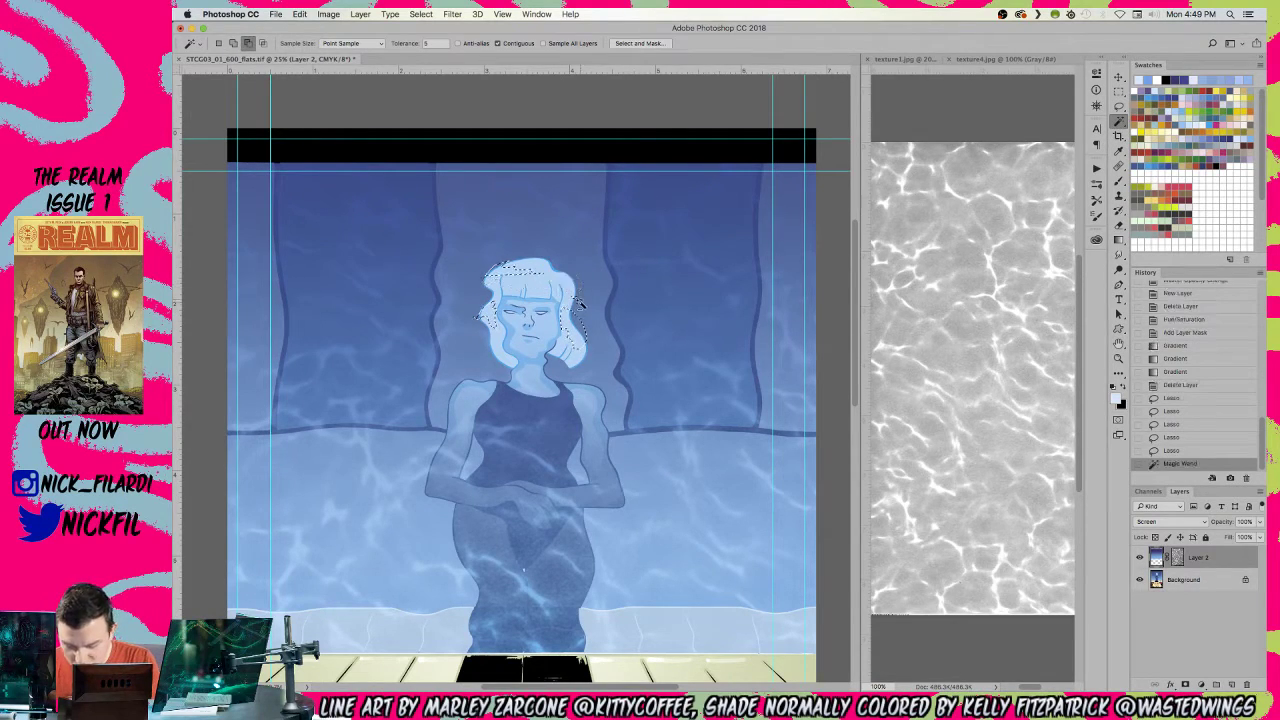
key("super+z")
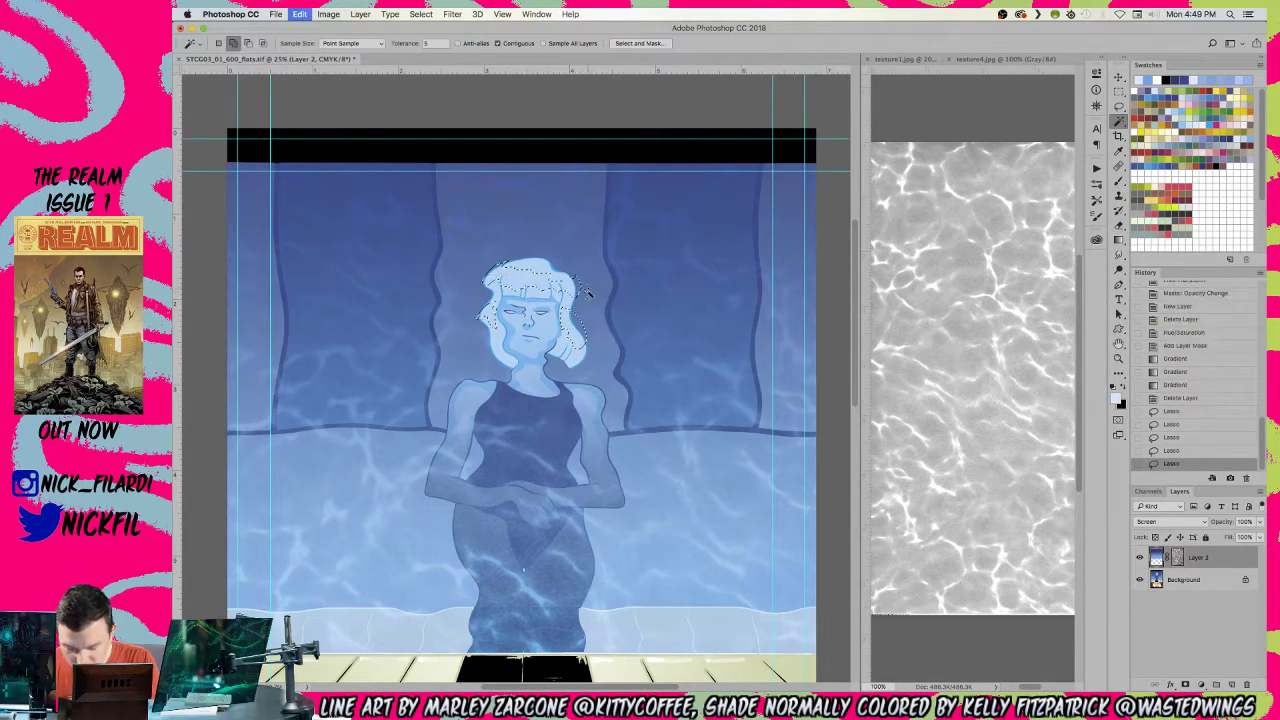
left_click(1181, 582)
left_click(583, 325, "shift")
left_click(583, 326, "shift")
left_click(584, 329, "shift")
left_click(585, 333, "shift")
left_click(477, 315, "alt")
left_click(479, 313, "alt")
left_click(482, 308, "alt")
left_click(485, 300, "alt")
left_click(487, 292, "shift")
left_click(496, 268, "alt")
left_click(498, 264, "alt")
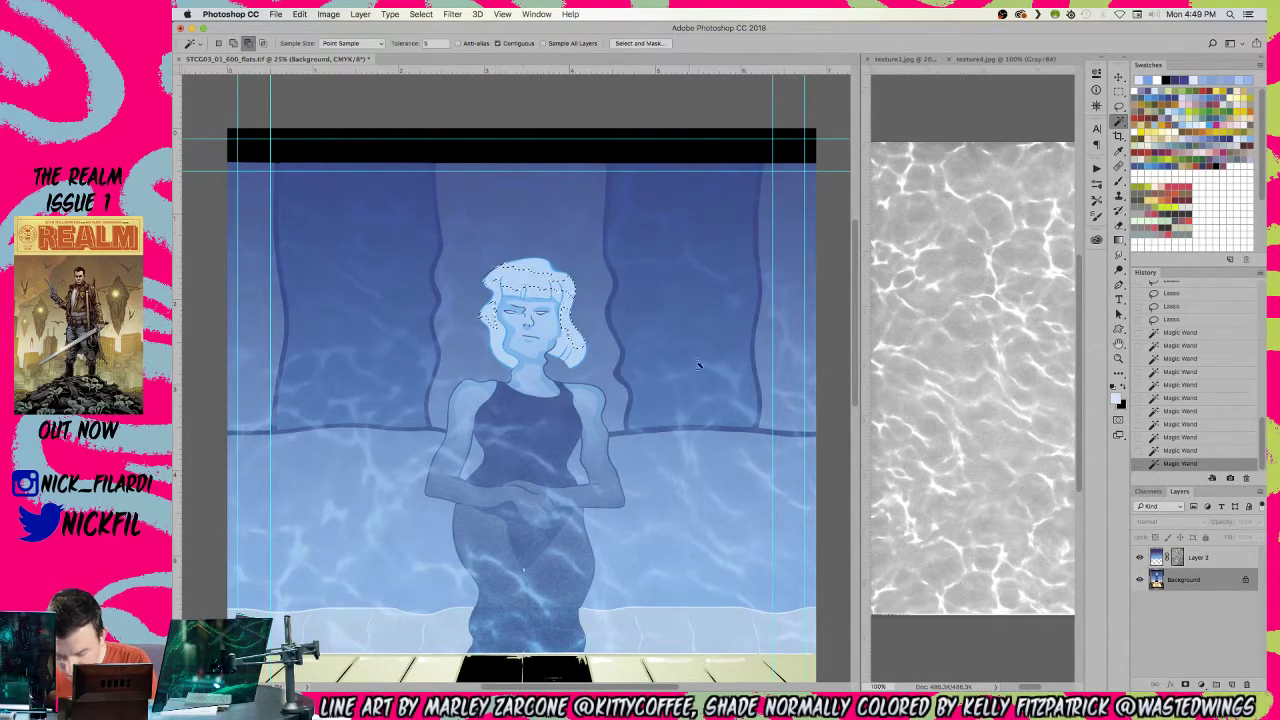
- Lighten the selected hair highlights with a white gradient in Screen mode, and deselect
left_click(1119, 241)
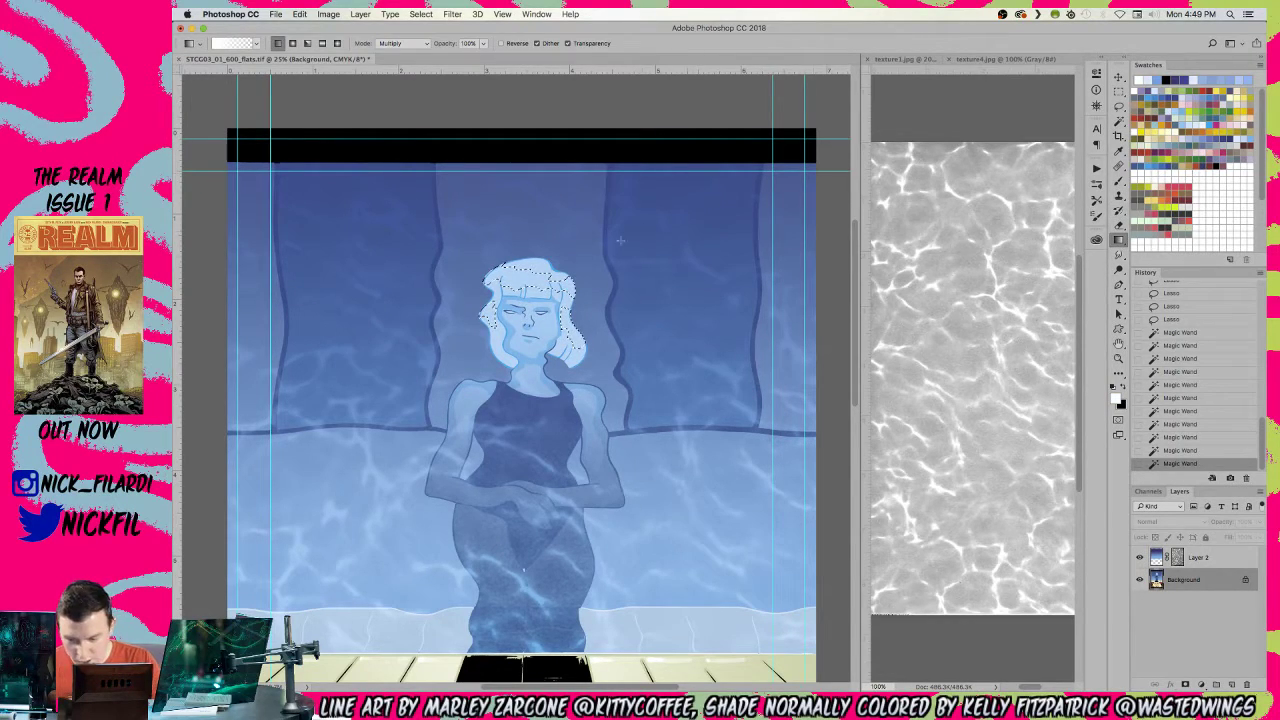
left_click(403, 43)
left_click(405, 100)
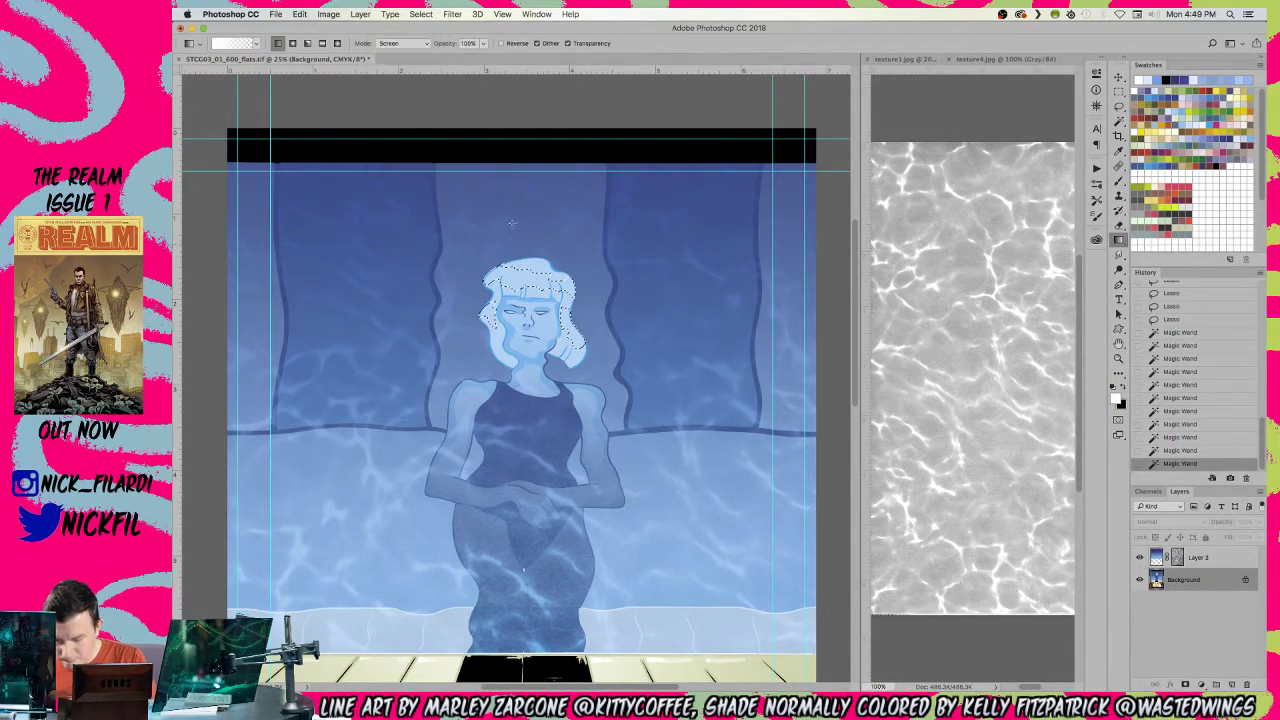
left_click_drag(522, 232, 524, 110)
key("super+d")
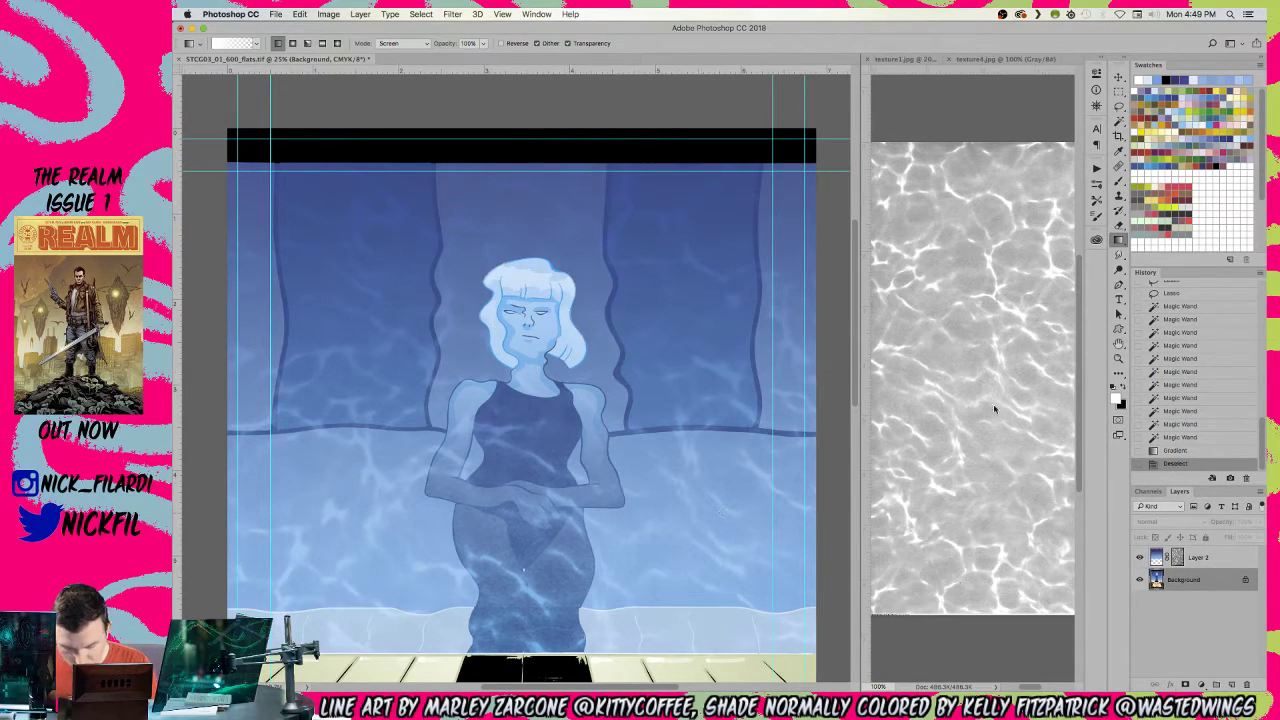
key("z")
left_click(572, 448, "alt")
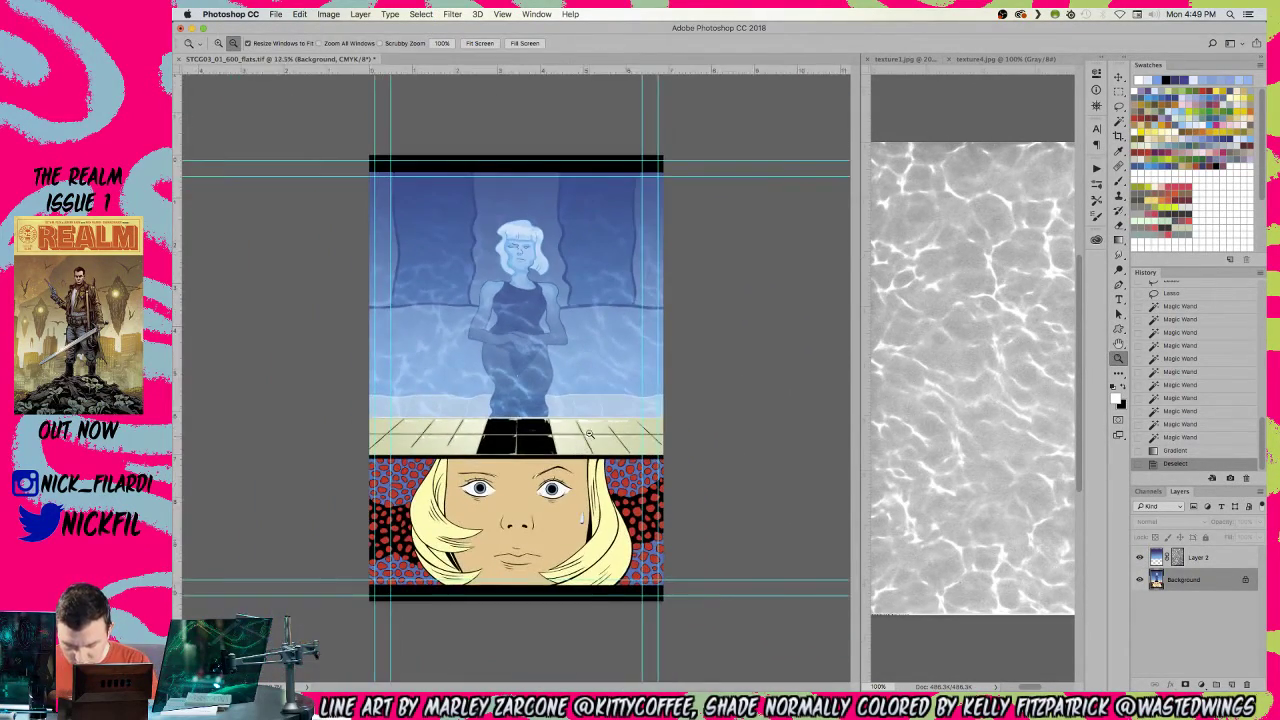
left_click(601, 418, "alt")
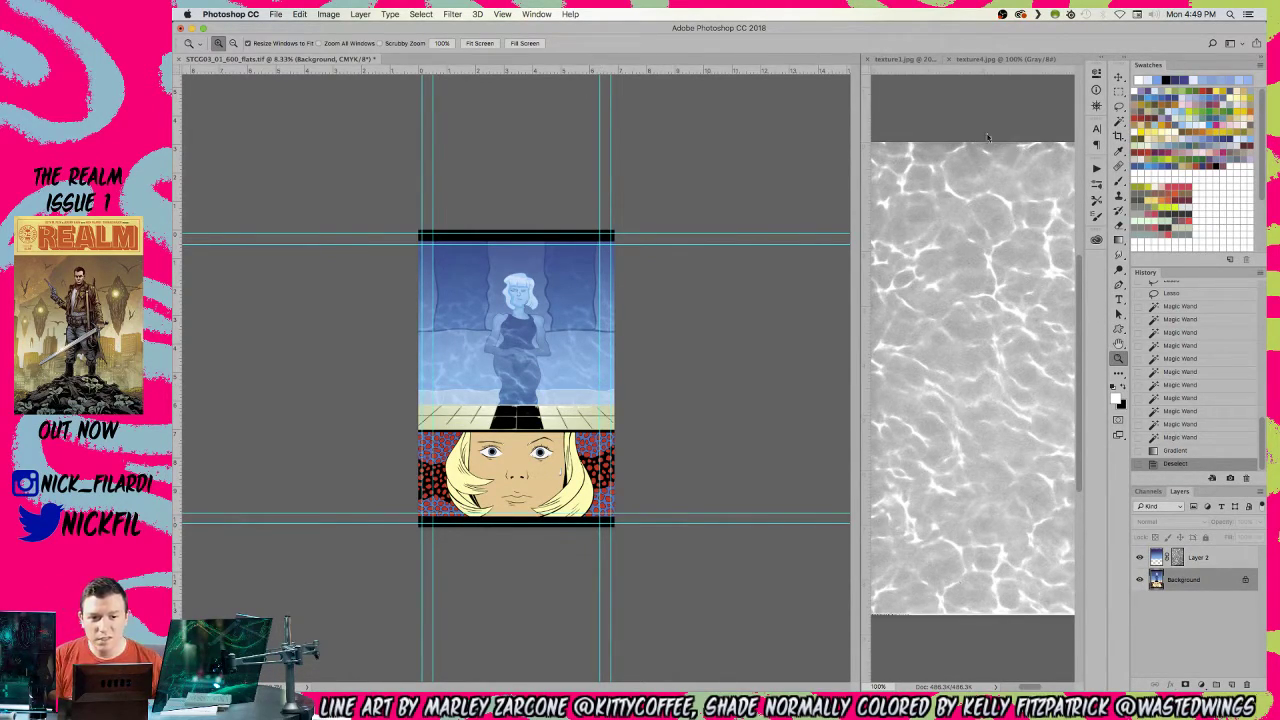
- Close texture4.jpg and copy the entire canvas of texture1.jpg
key("super+w")
left_click(969, 222)
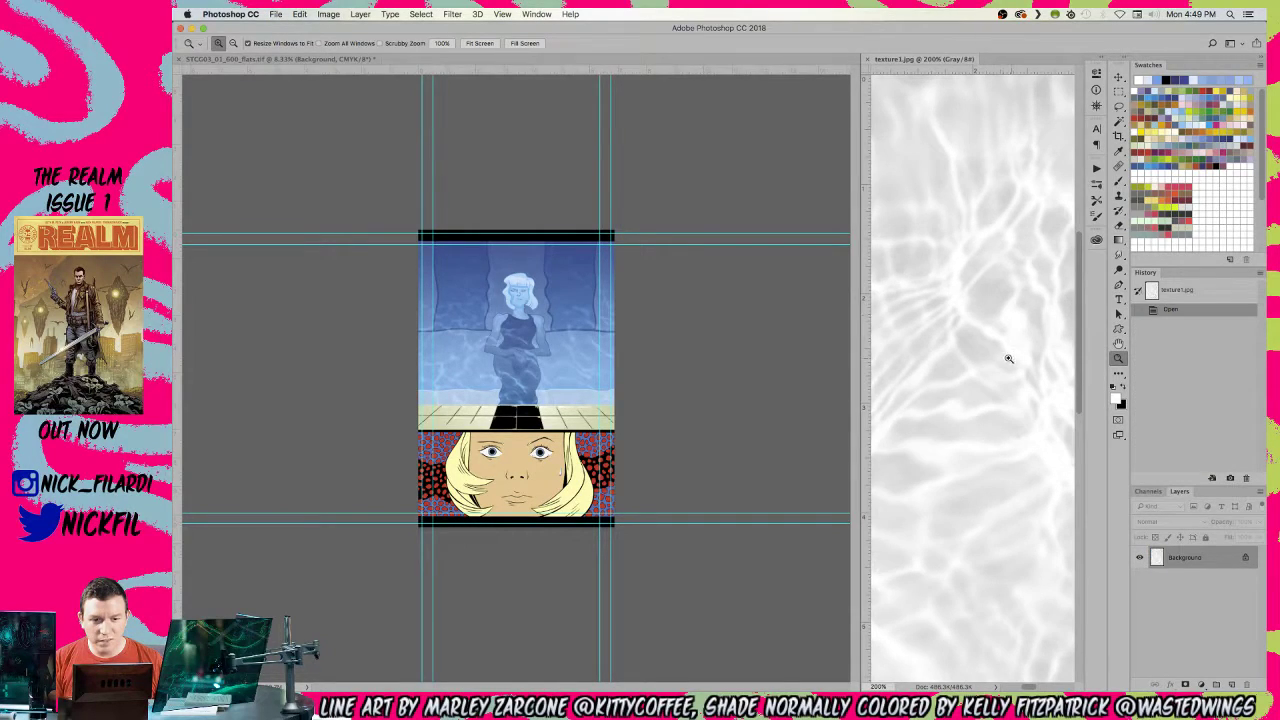
left_click(975, 375, "alt")
key("super+a")
key("super+c")
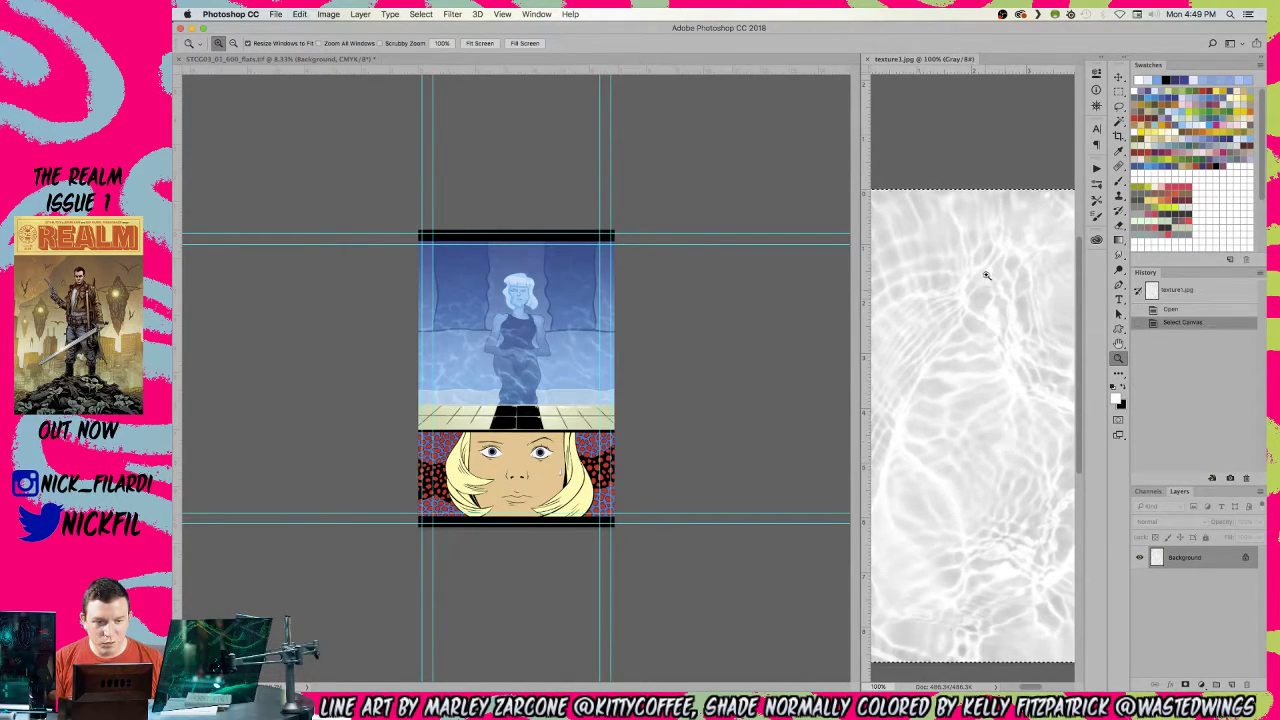
- Return to the comic page and examine the underwater figure and water texture at different magnifications
left_click(527, 320)
key("super+equal")
key("super+equal")
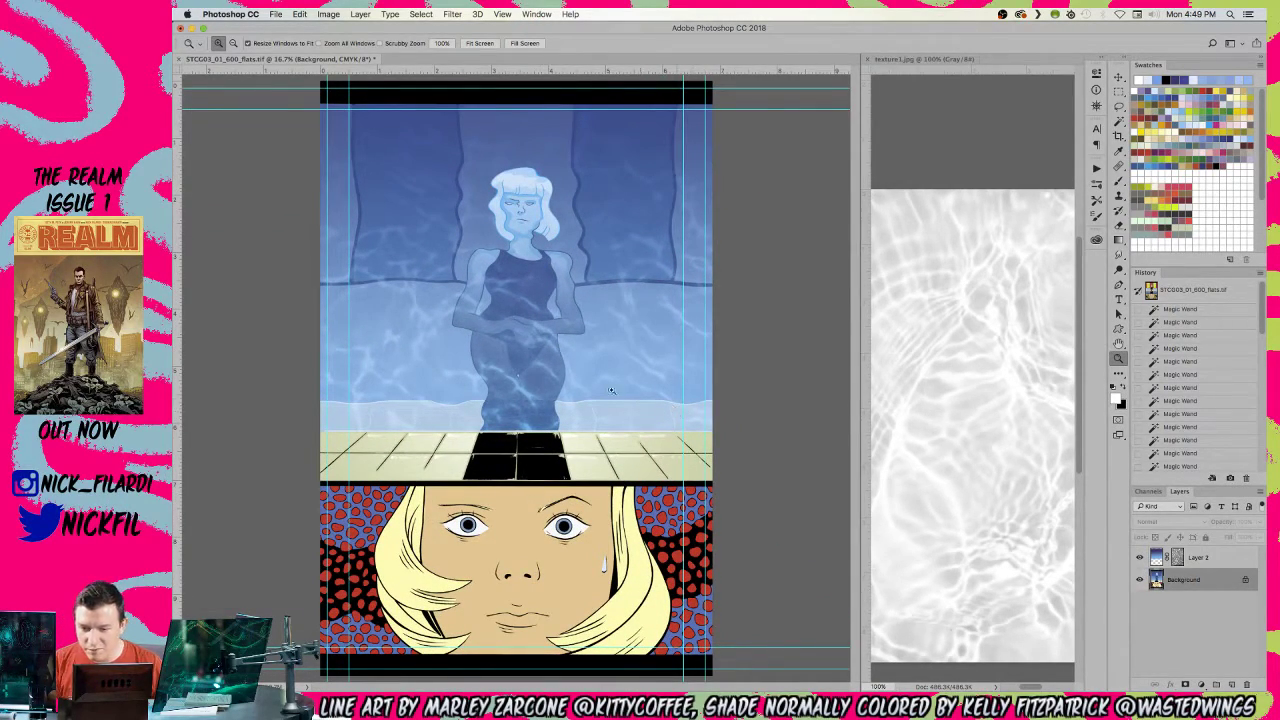
left_click(518, 326)
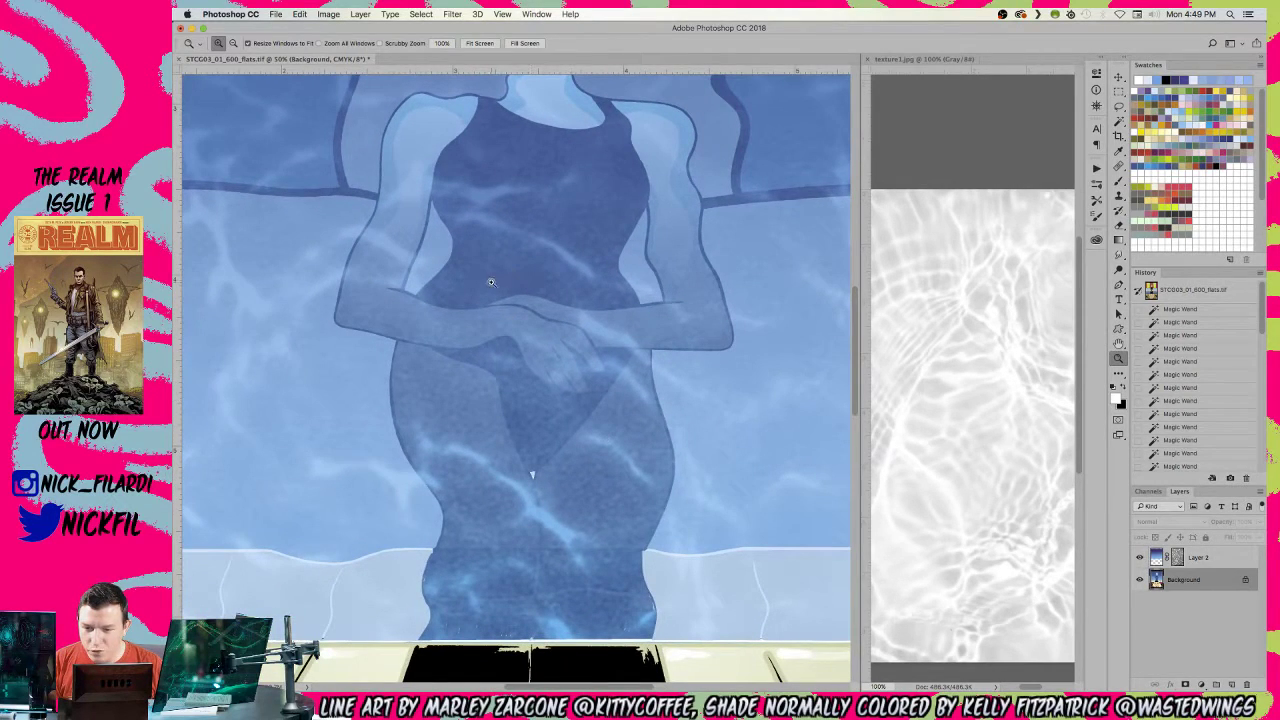
key("alt")
left_click(559, 347, "alt")
left_click(559, 347, "alt")
left_click(559, 347, "alt")
left_click(559, 347, "alt")
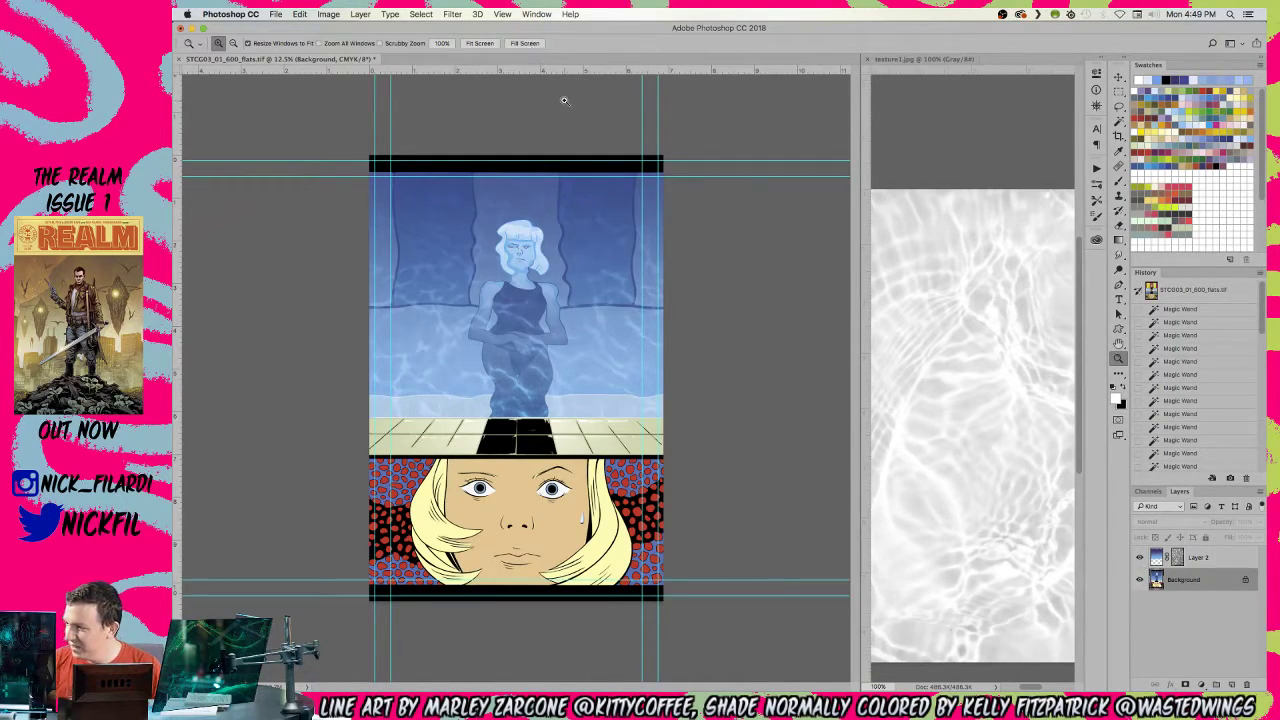
key("super+equal")
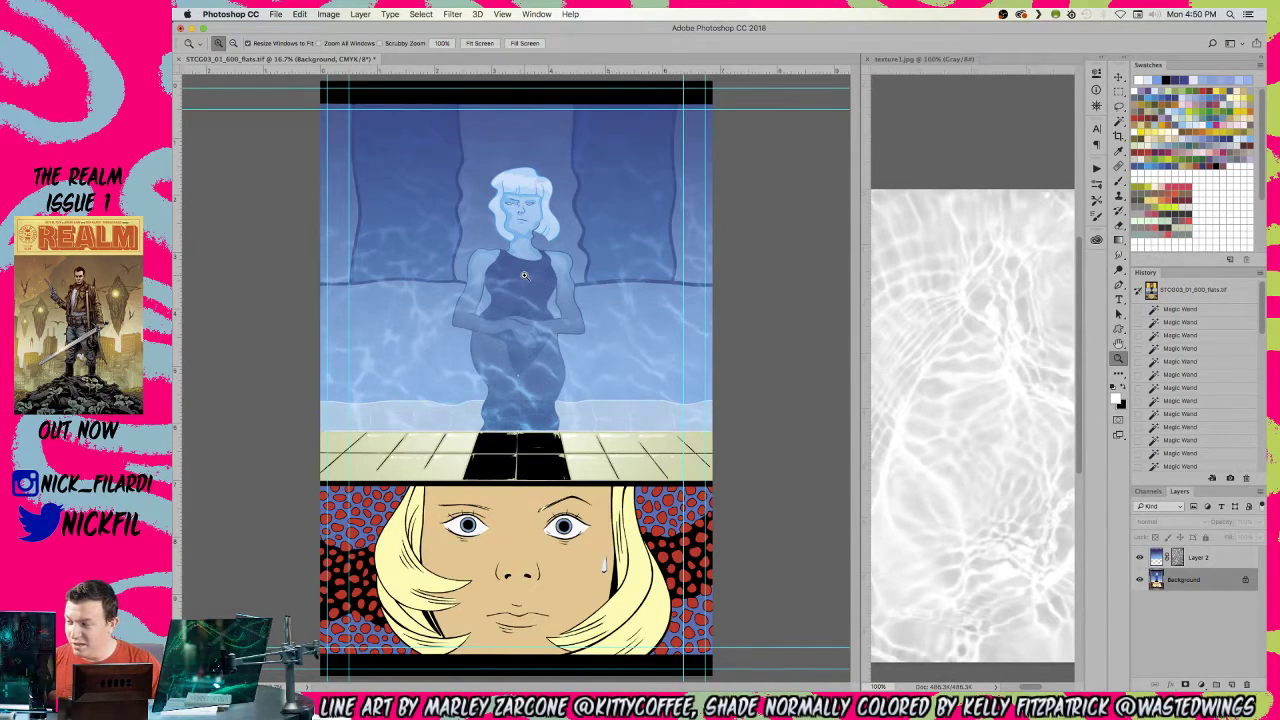
left_click(642, 277)
left_click(574, 302, "alt")
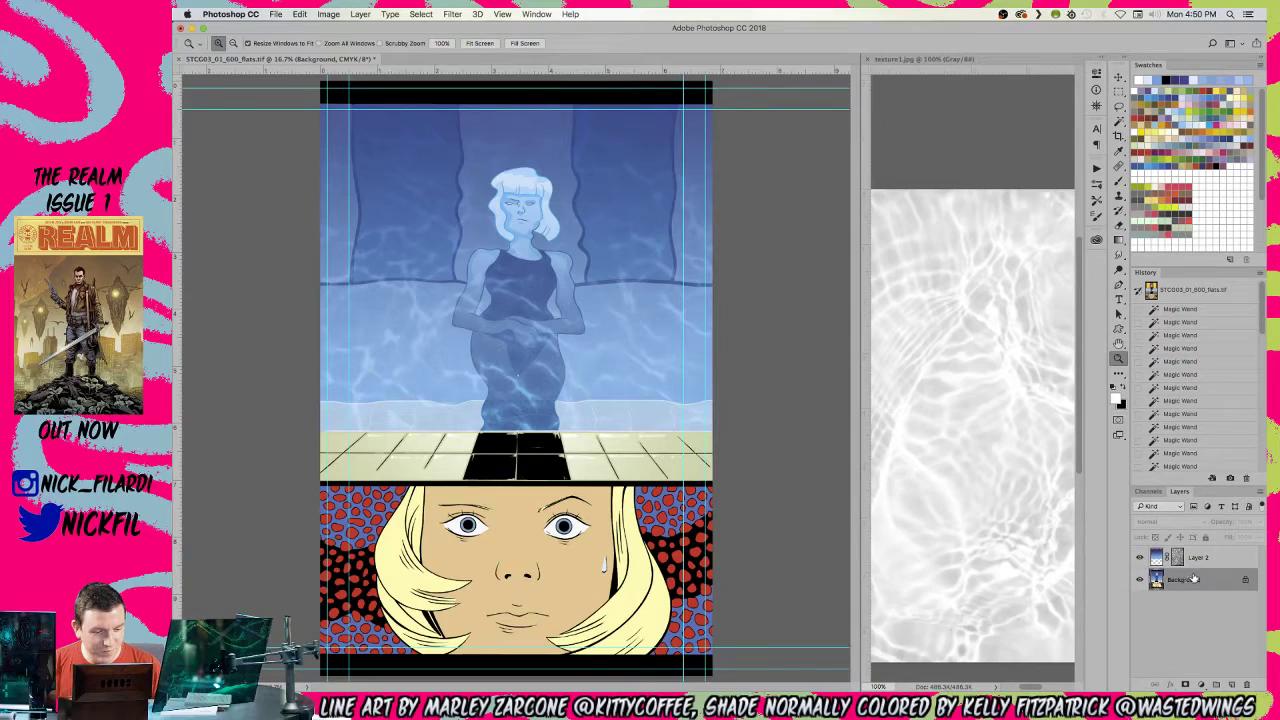
- Pick a bright blue swatch and add a new layer above Layer 2 set to Screen blending
left_click(1231, 684)
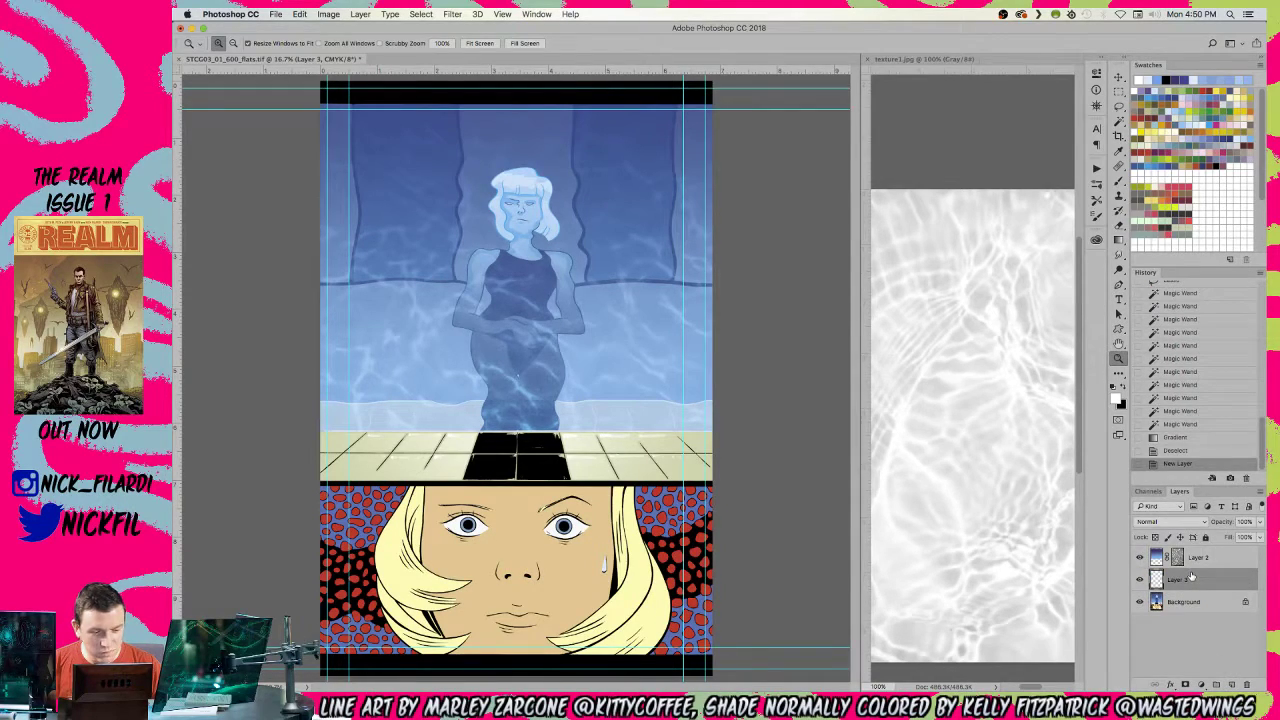
key("ctrl+z")
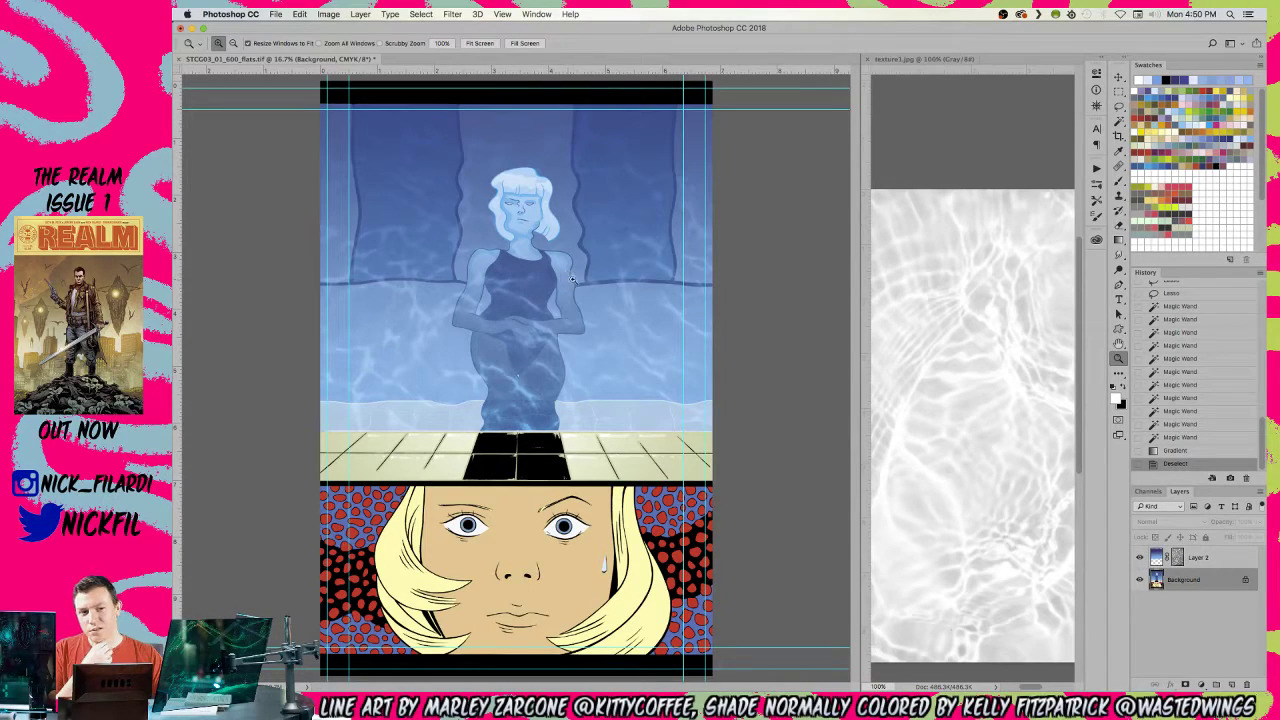
left_click(1156, 84)
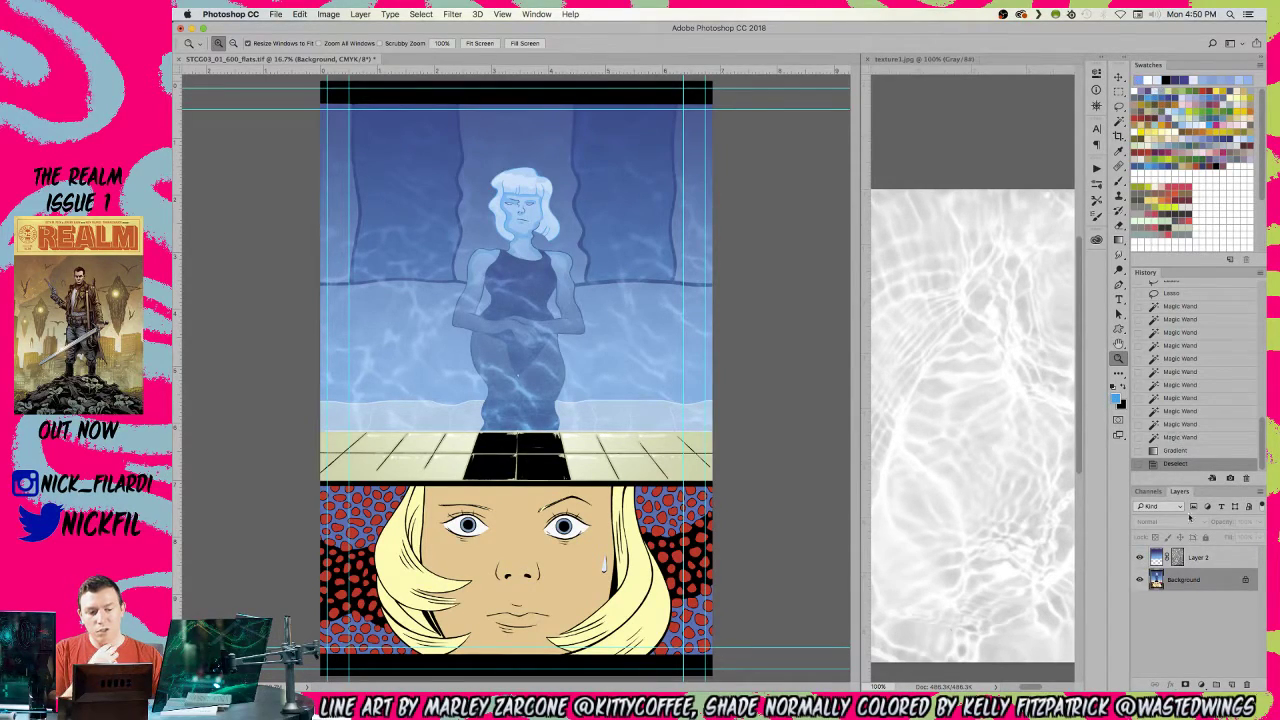
left_click(1208, 557)
left_click(1231, 685)
left_click(1170, 521)
left_click(1150, 603)
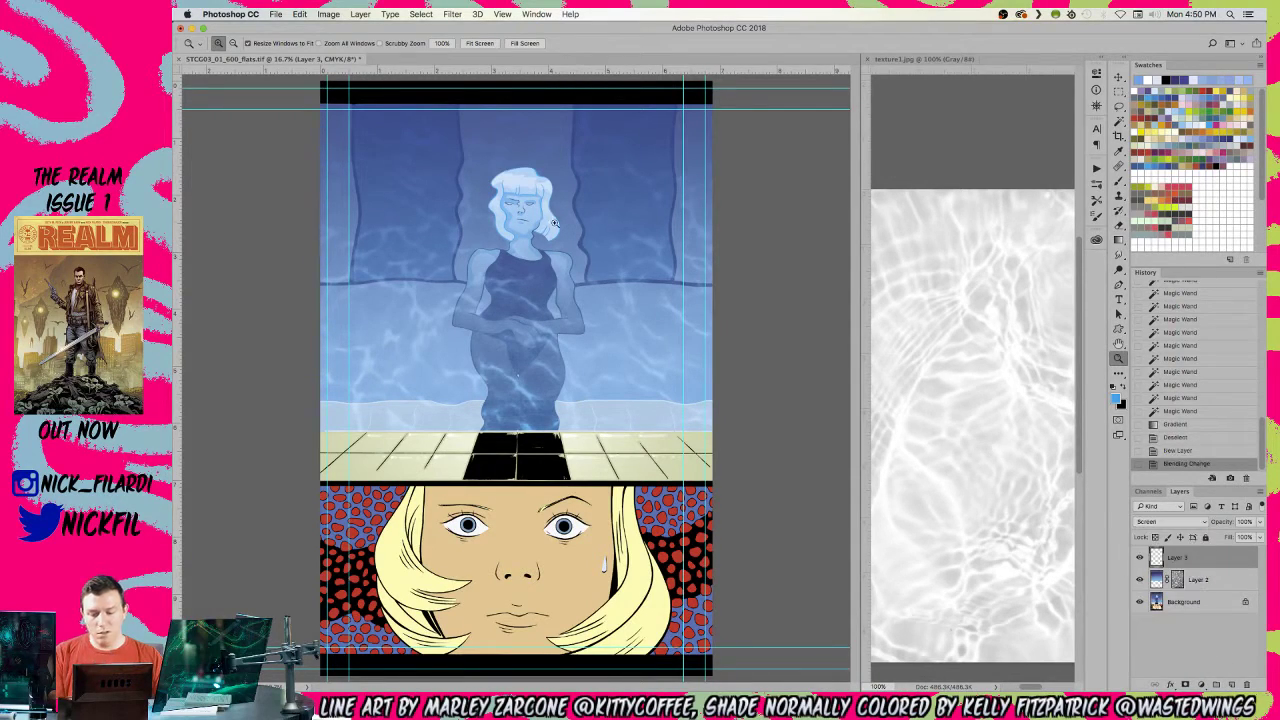
- Try a linear blue gradient from the figure's face up past her head, and undo it
key("g")
left_click_drag(526, 233, 504, 131)
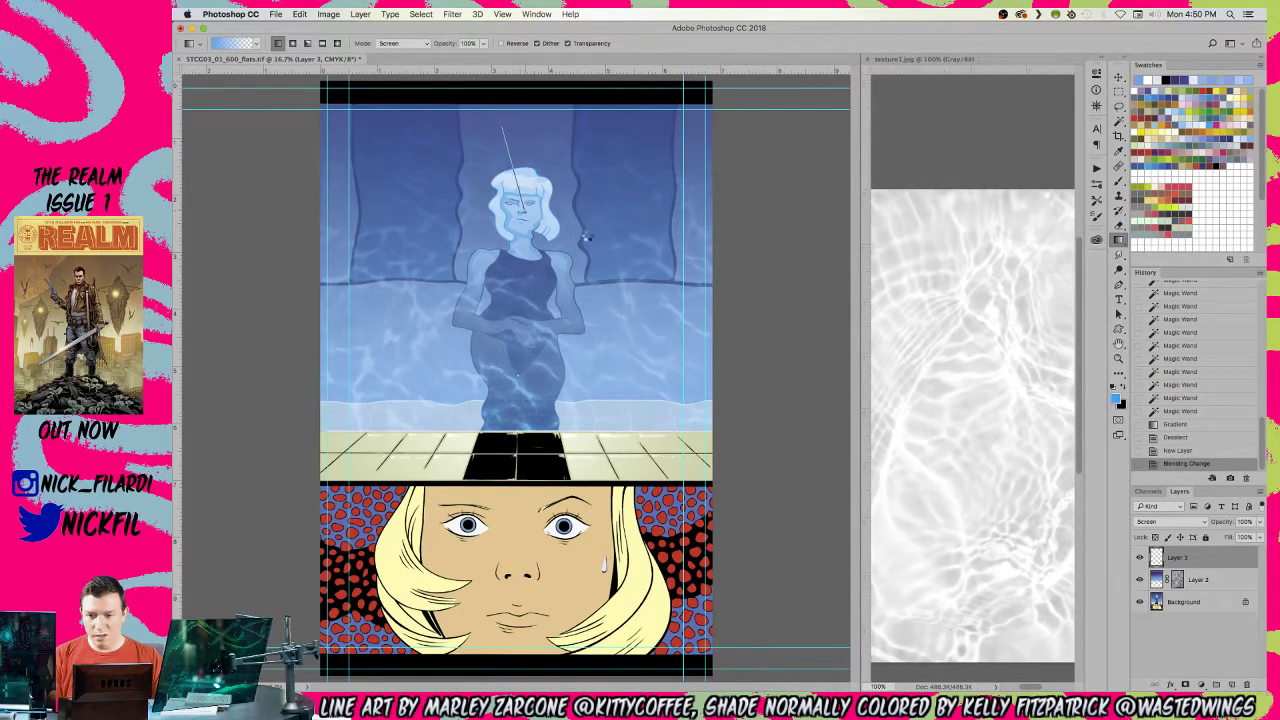
key("super+z")
- Build up a soft blue glow around the top of the figure's head with radial gradients at 30% opacity
left_click(292, 43)
left_click_drag(493, 91, 536, 215)
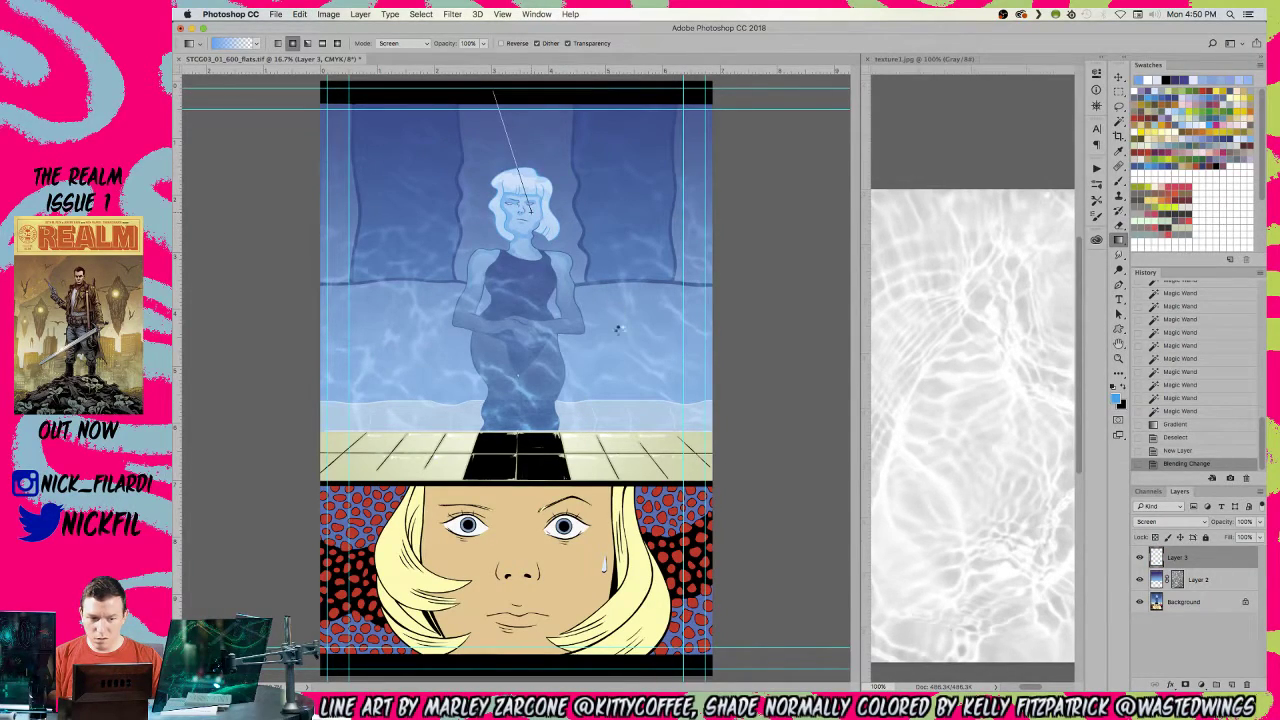
key("super+z")
key("3")
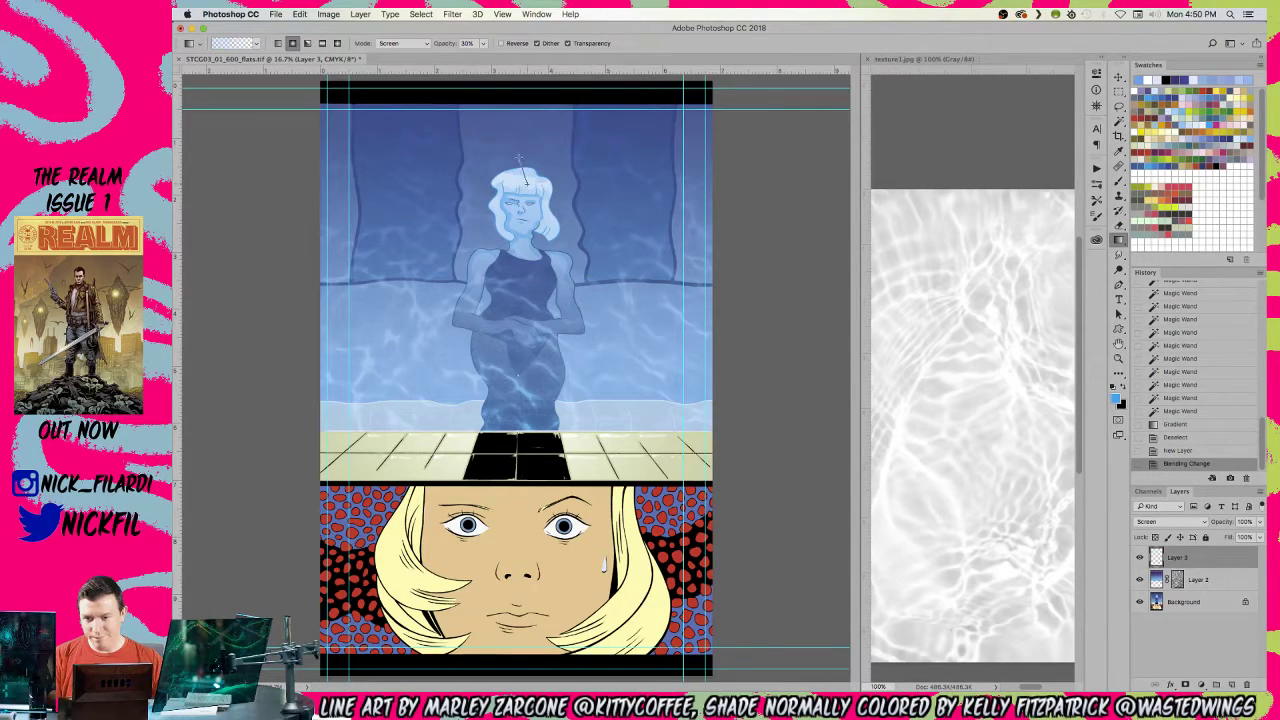
left_click_drag(520, 160, 552, 222)
mouse_move(503, 164)
left_mouse_down()
mouse_move(524, 180)
mouse_move(503, 152)
left_mouse_up()
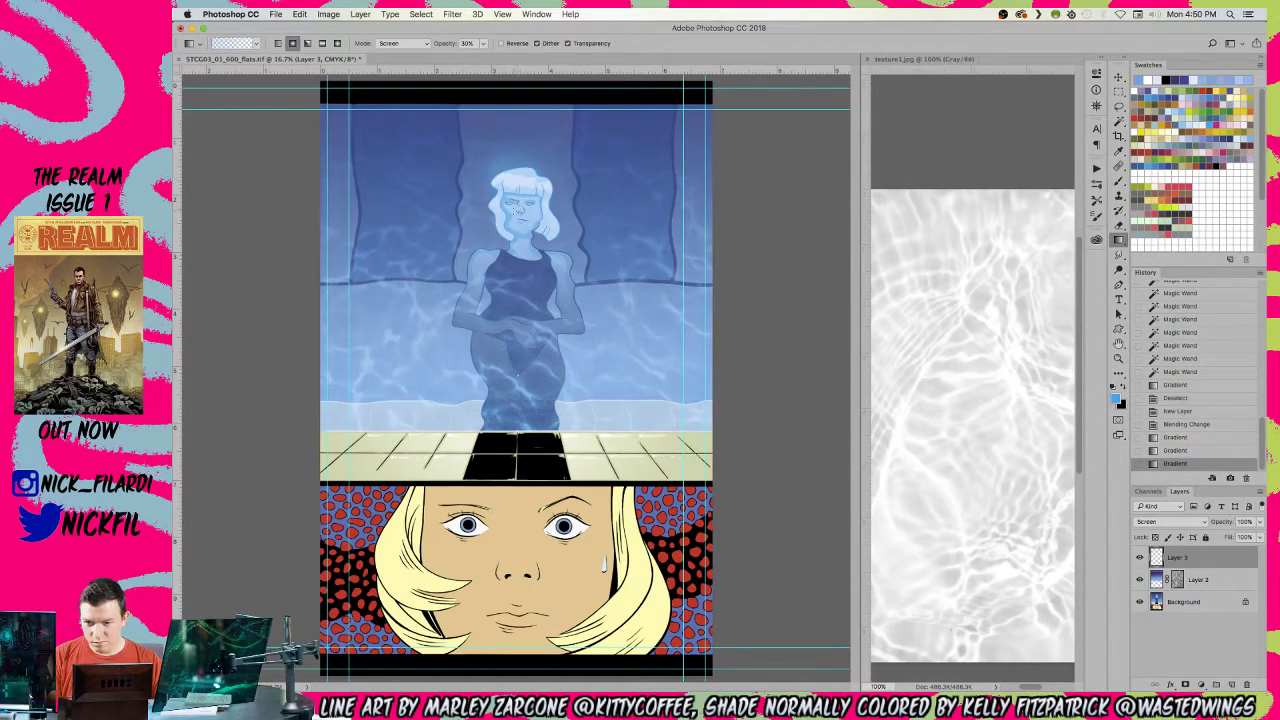
- Extend the blue glow around the figure's hair and shoulders with more radial gradients at 30% opacity
left_click_drag(574, 270, 564, 262)
left_click_drag(548, 213, 558, 261)
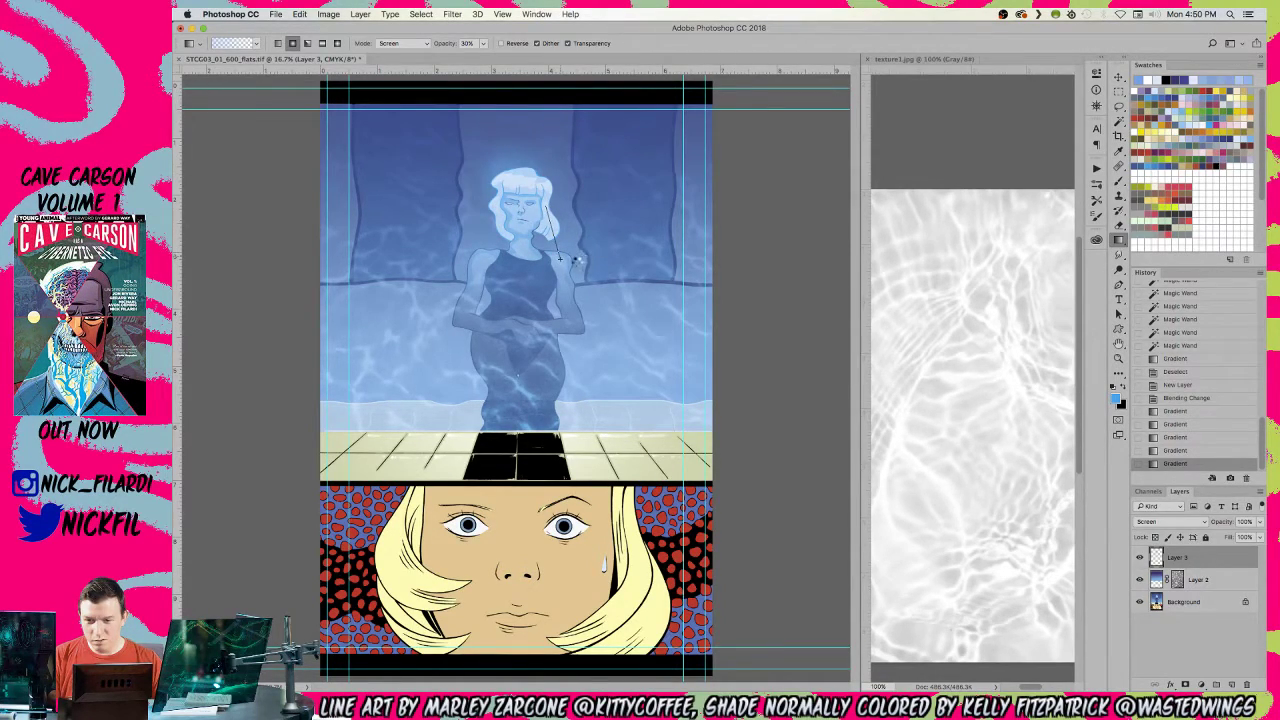
left_click_drag(597, 256, 481, 258)
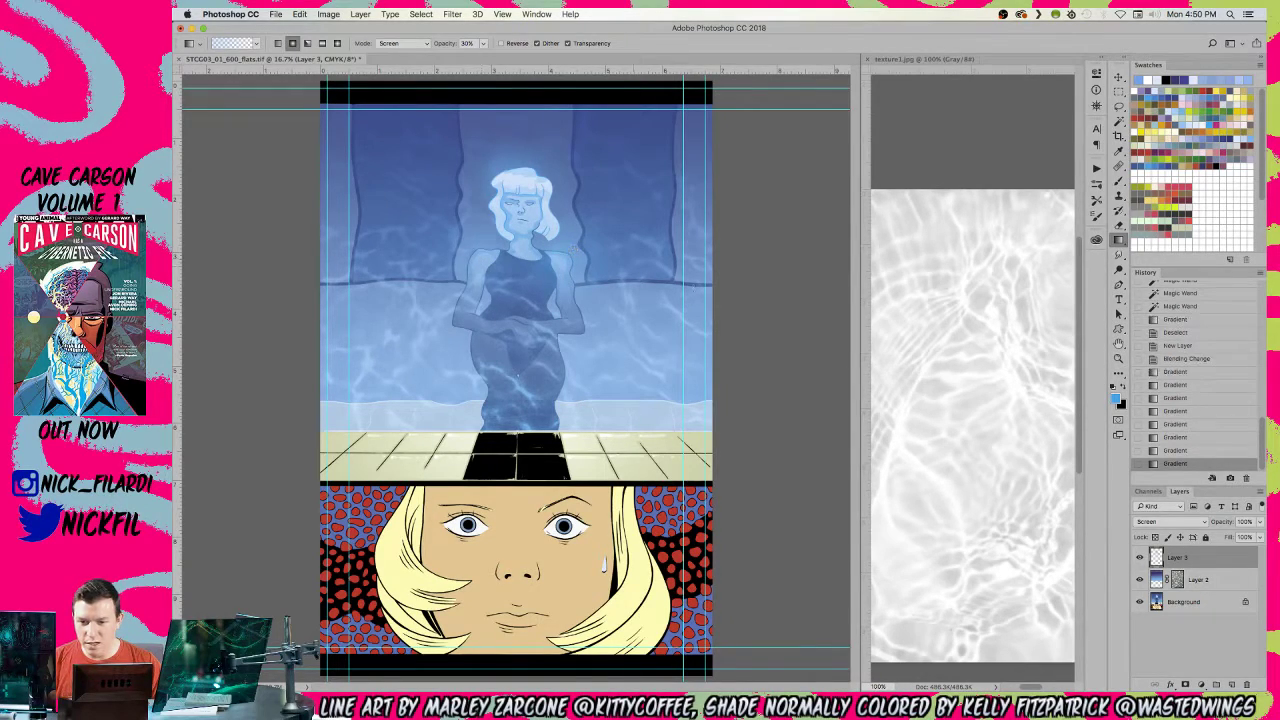
key("z")
left_click(597, 373, "alt")
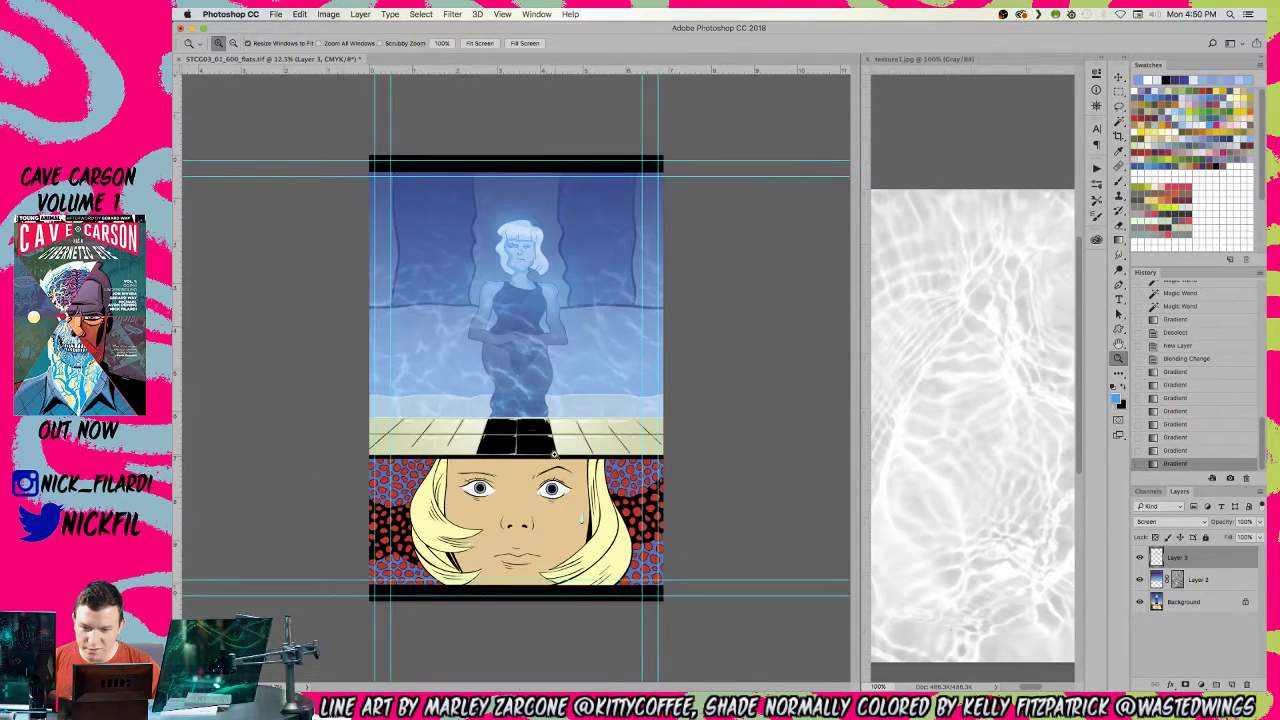
- Make the Background layer active and target only its Cyan, Magenta and Yellow channels, keeping the Black channel visible
left_click(558, 456)
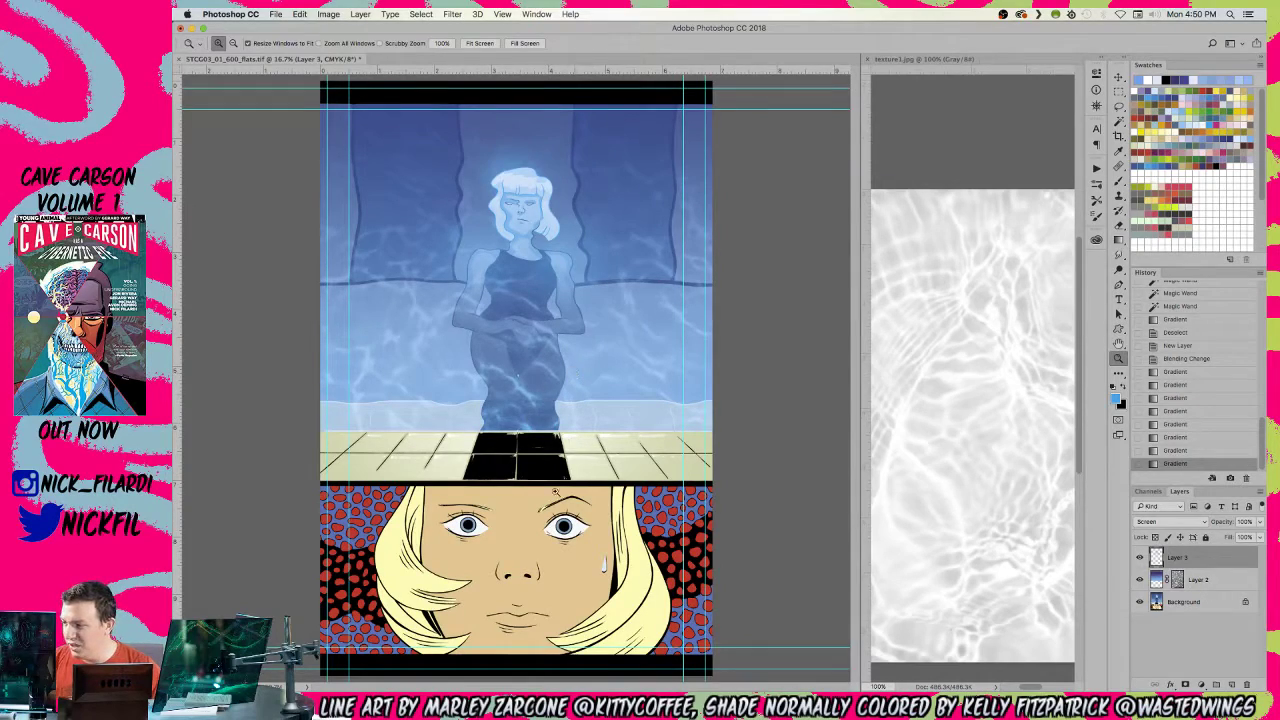
left_click(502, 544)
left_click_drag(504, 565, 501, 414)
left_click(501, 414, "alt")
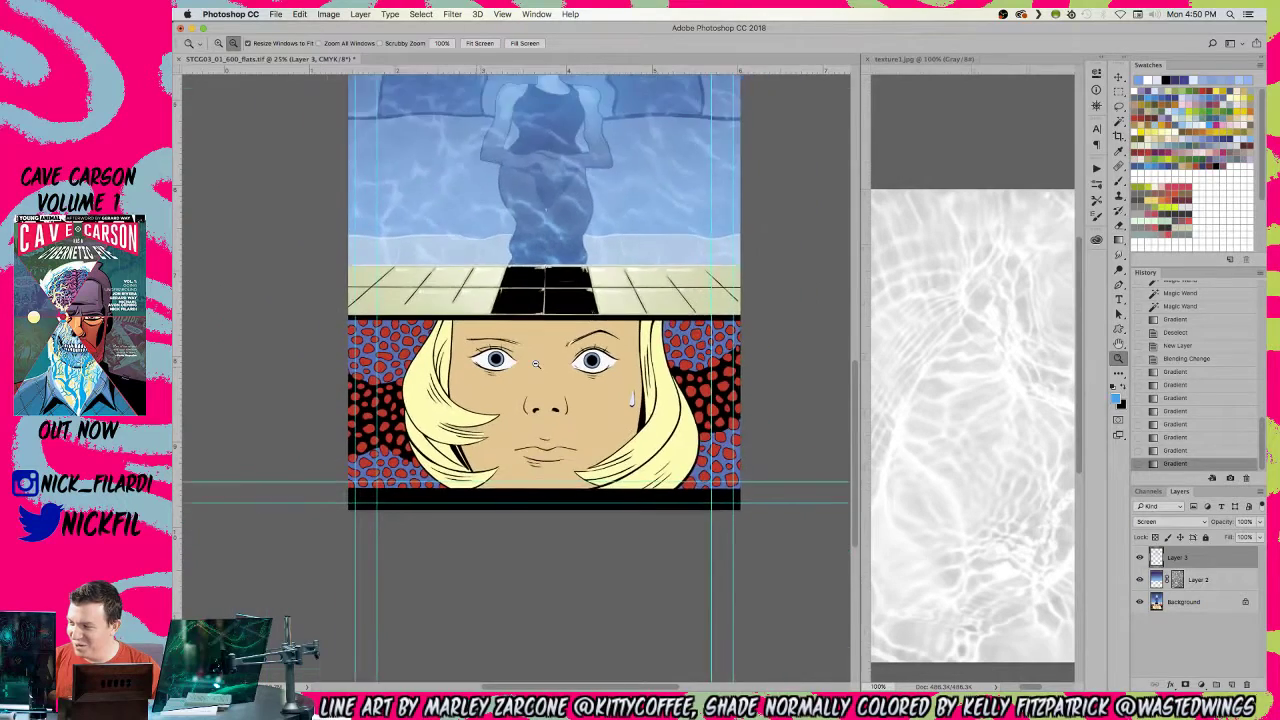
left_click_drag(566, 198, 538, 364)
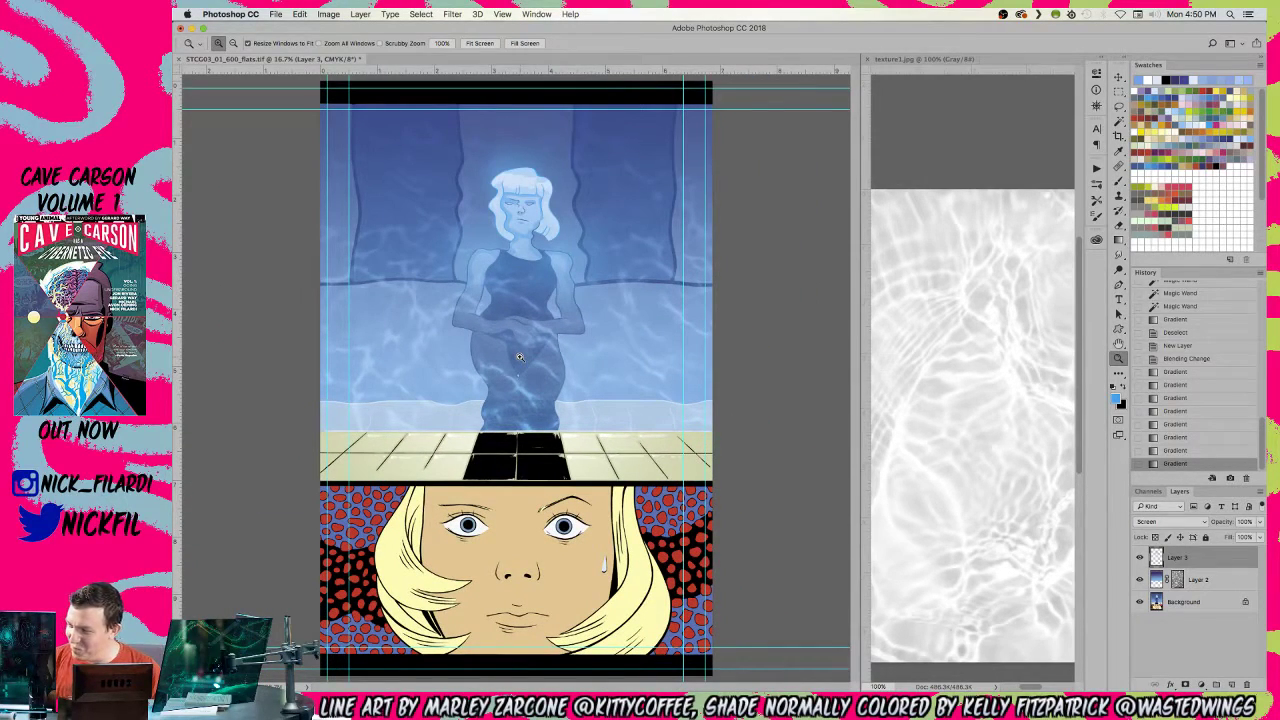
left_click(500, 540)
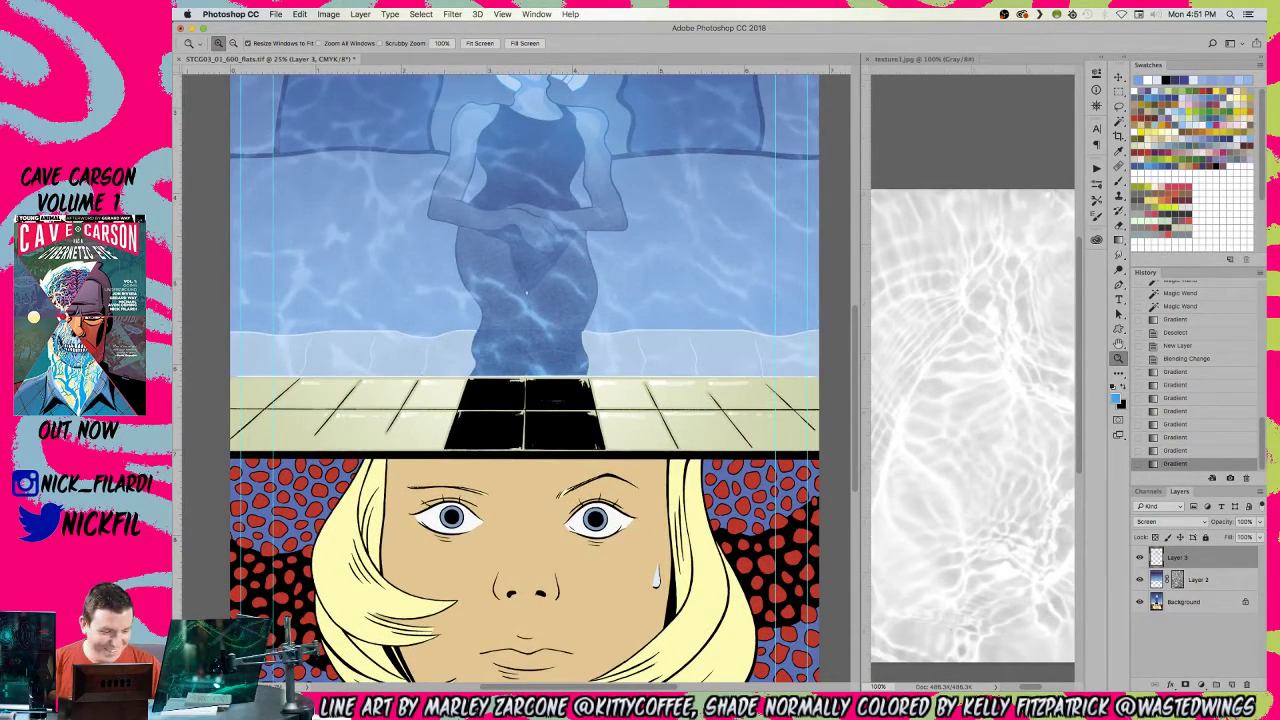
left_click(1185, 601)
left_click(1148, 491)
left_click(1137, 594)
left_click(1137, 594)
- Select the whole lower close-up panel with a rectangular marquee running across the full page width
left_click_drag(662, 540, 618, 271)
key("m")
left_click_drag(284, 189, 321, 187)
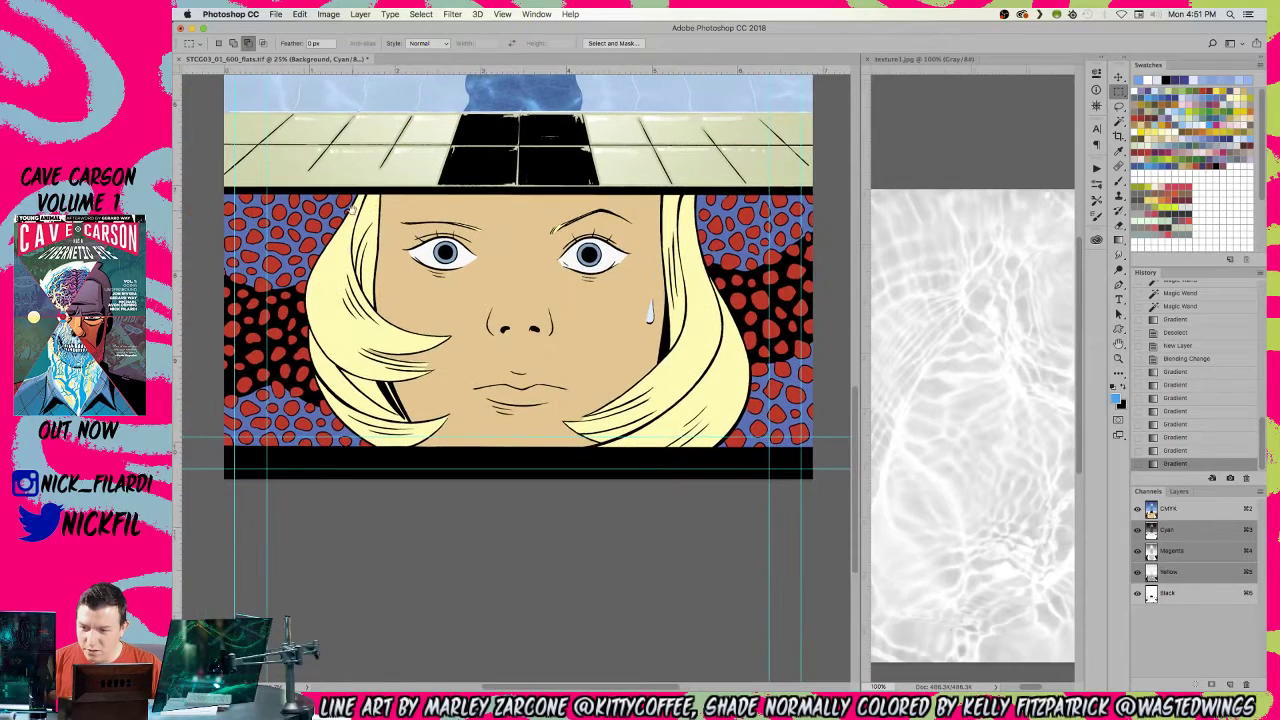
left_click_drag(222, 190, 822, 460)
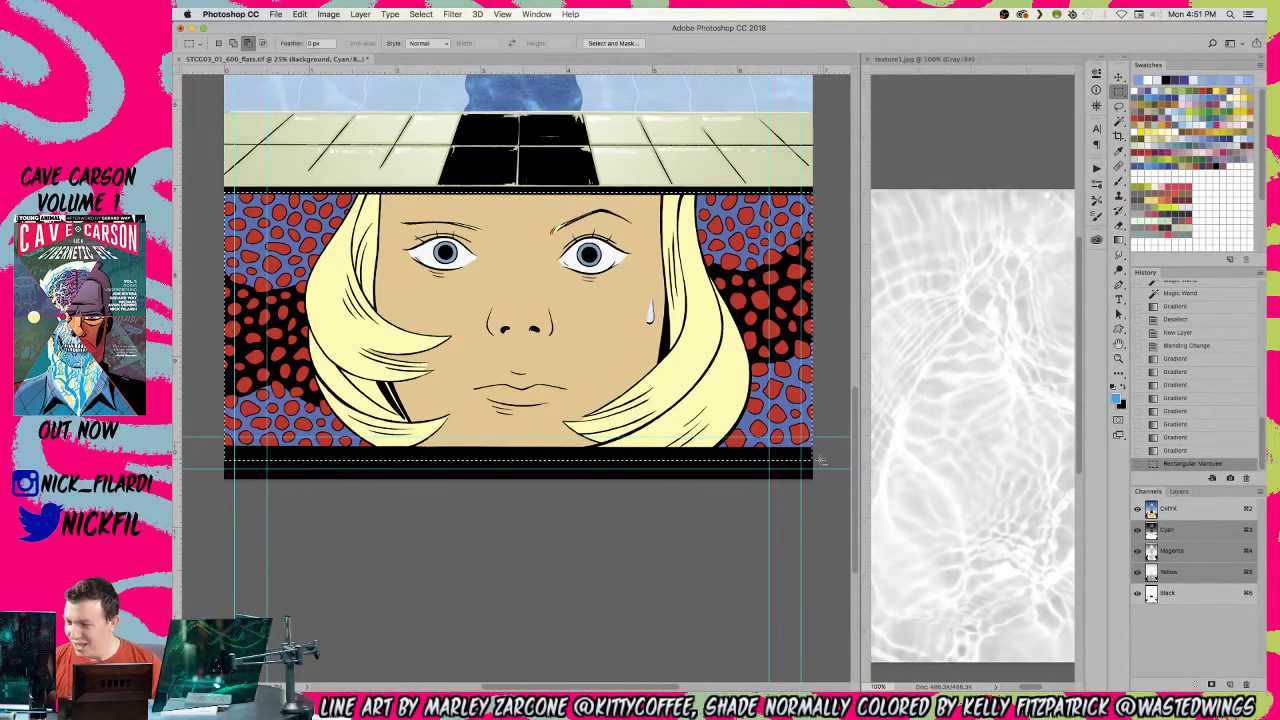
- Subtract the blue and red patterned background from the lower panel's selection with the Magic Wand, Contiguous off, keeping the woman's face and hair
key("w")
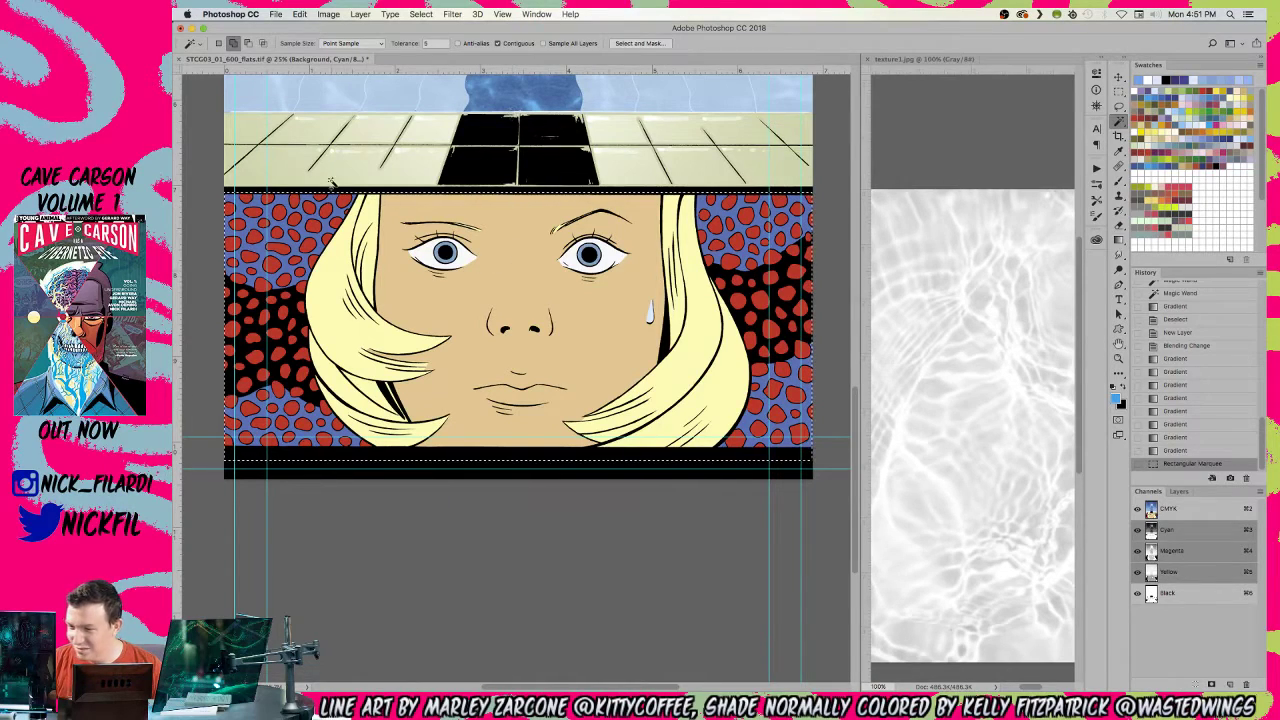
left_click(332, 188, "alt")
left_click(322, 208, "alt")
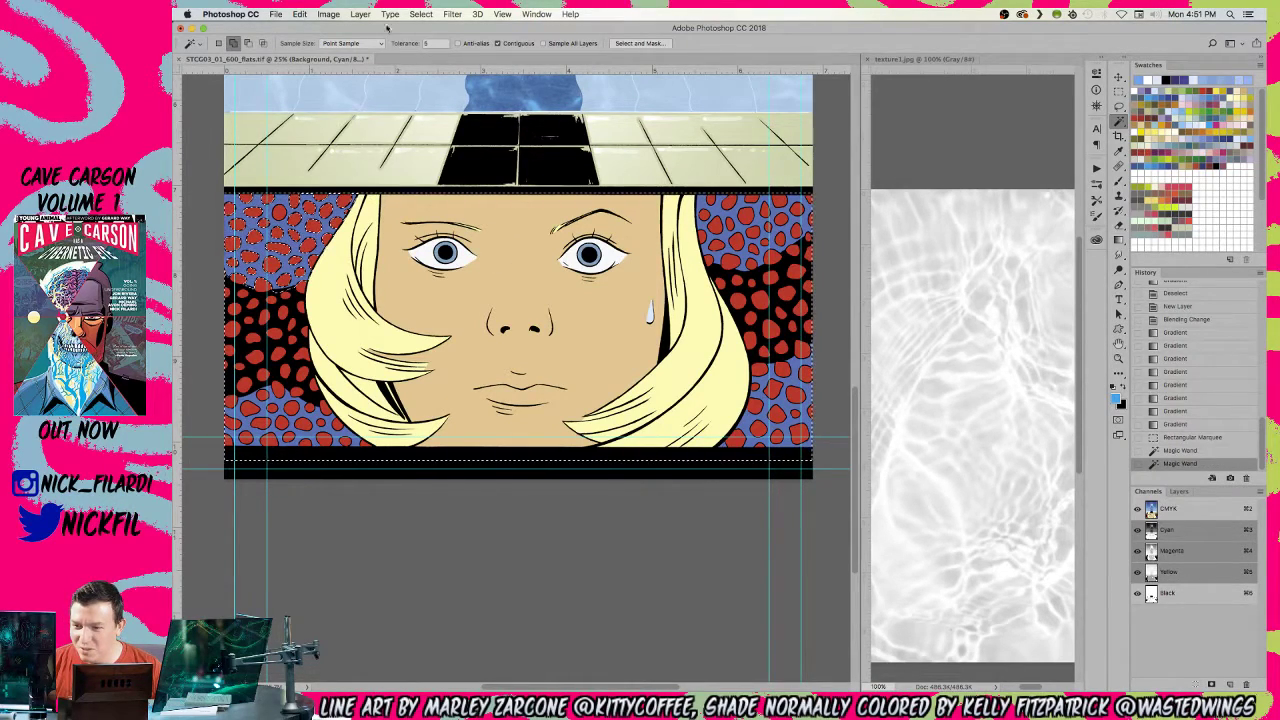
left_click(280, 200, "shift")
left_click(255, 213, "shift")
left_click(254, 213, "alt")
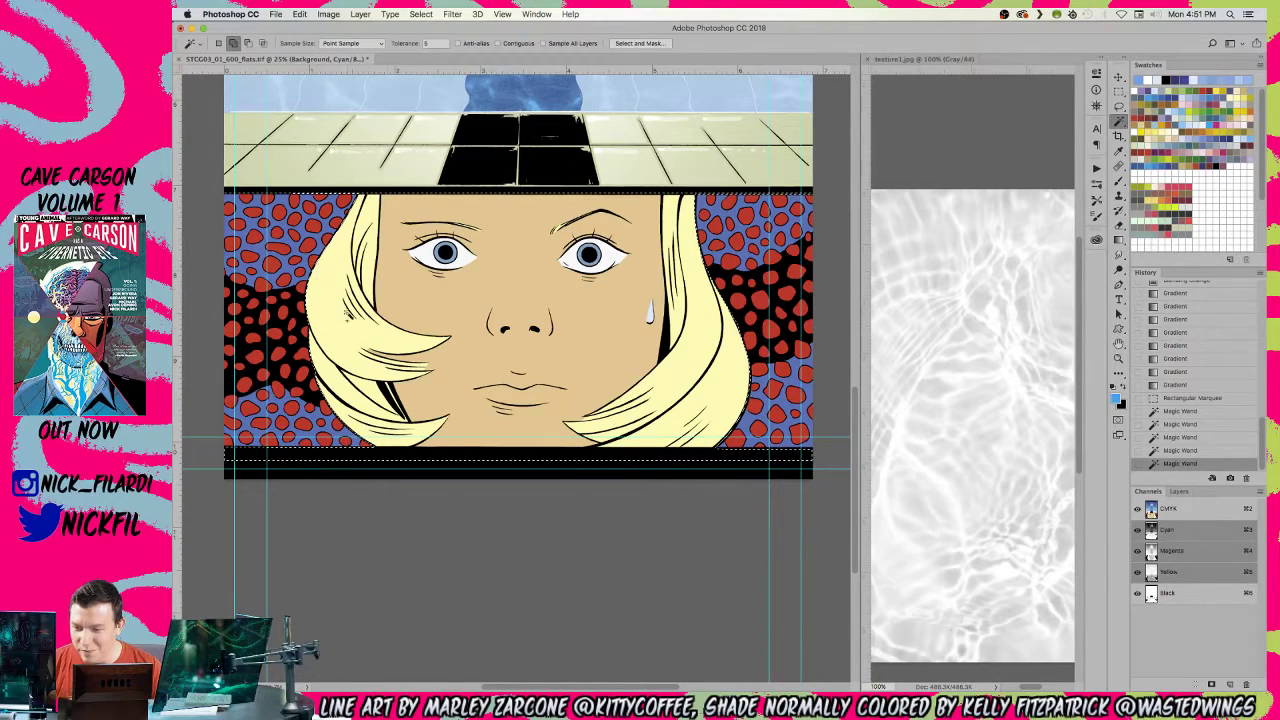
key("z")
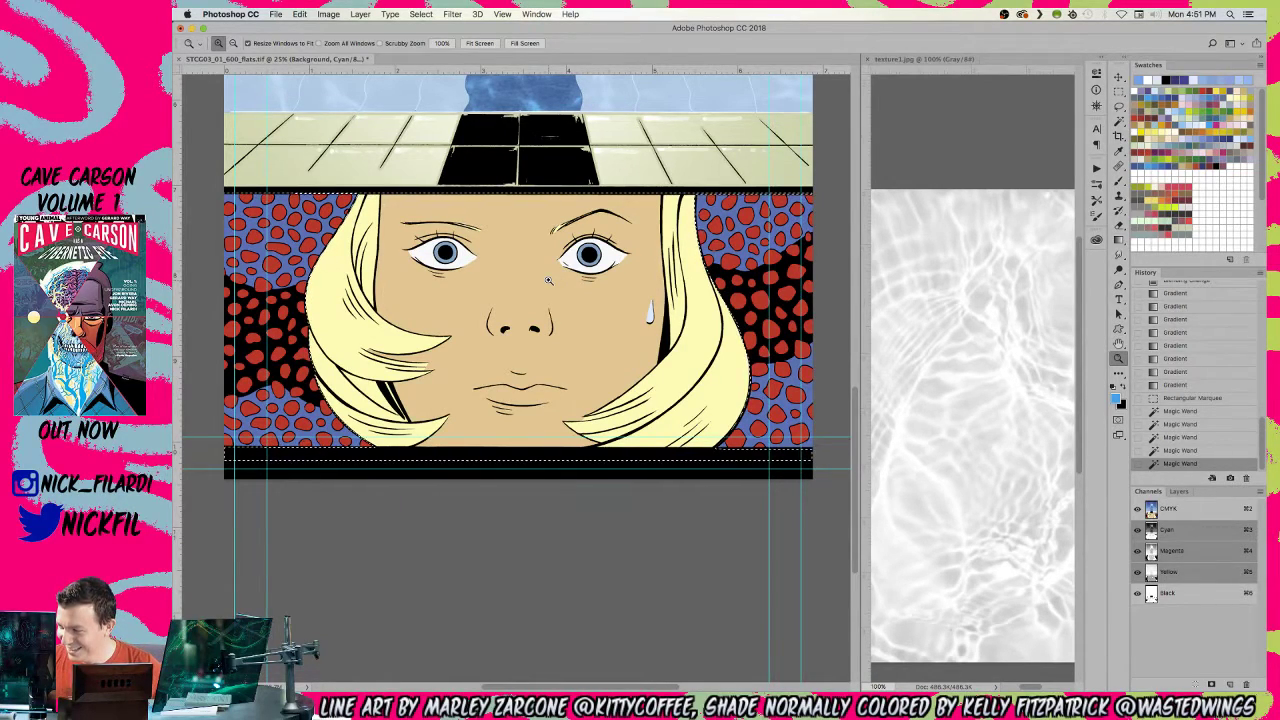
- Touch up the skin around the inner and outer corners of both eyes with a smaller Pencil in the sampled face color
left_click(1120, 342)
left_click_drag(551, 432, 588, 525)
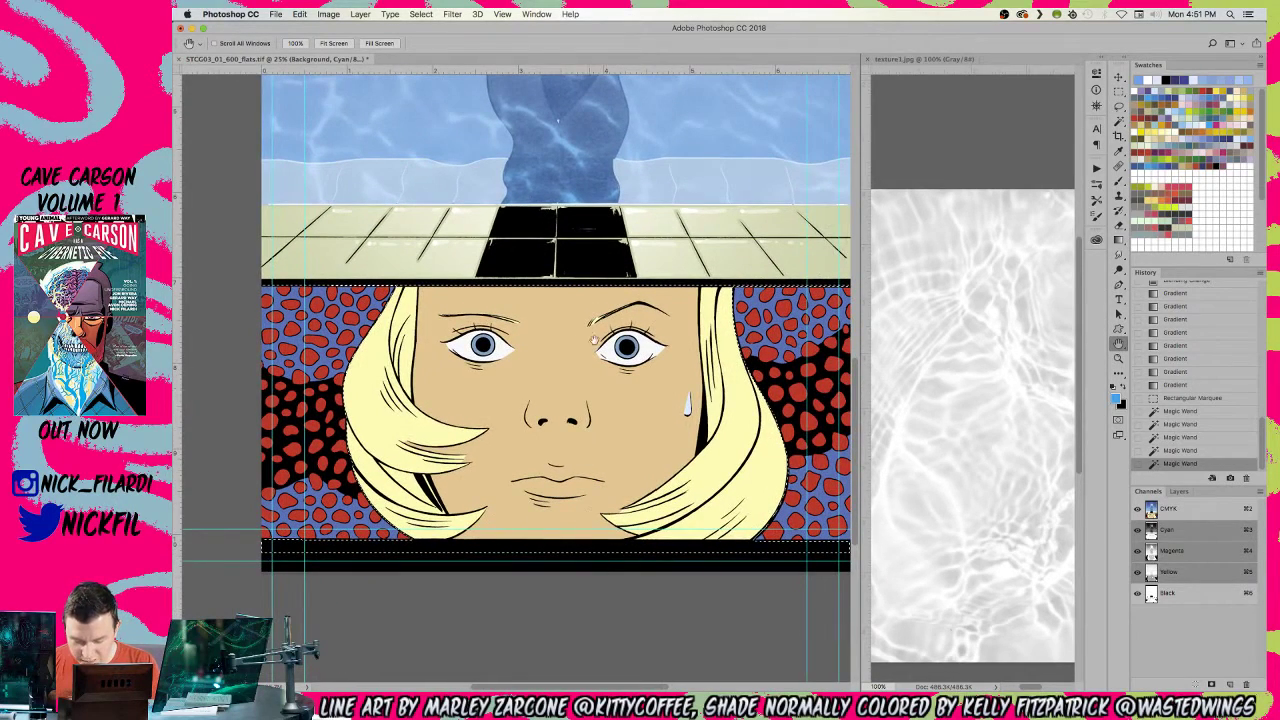
left_click(1119, 180)
left_click(650, 383, "alt")
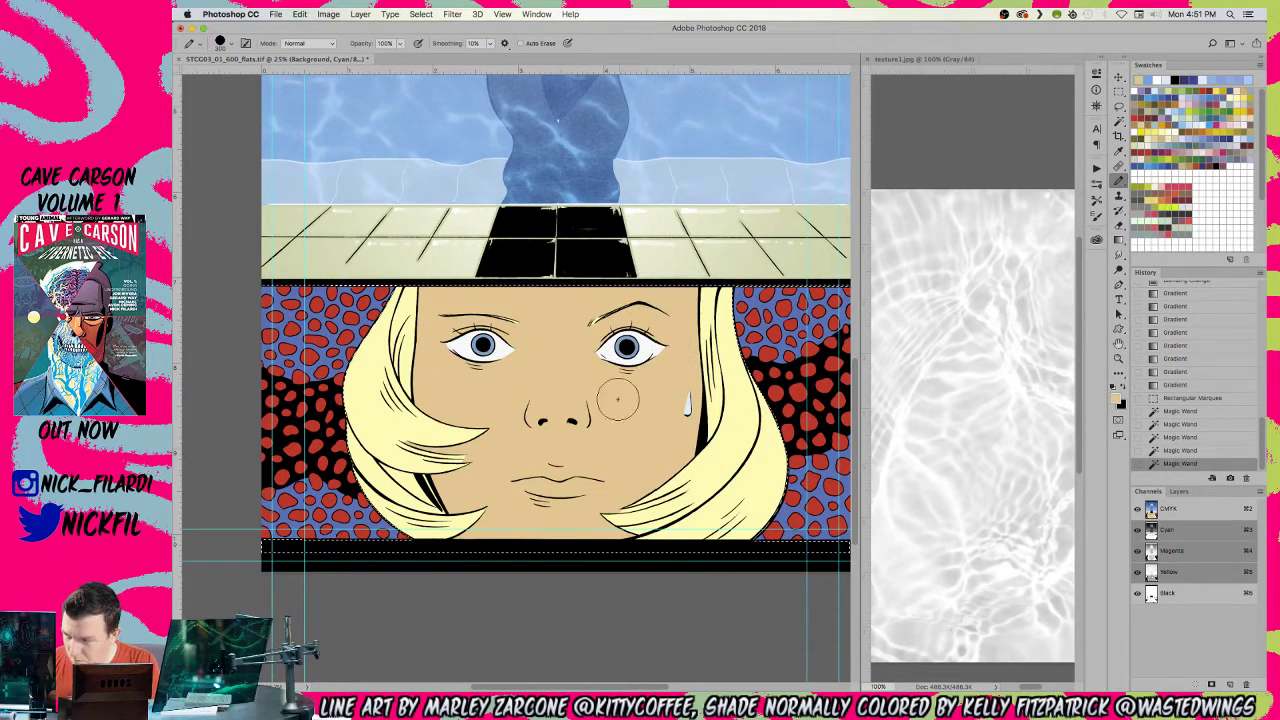
key("bracketleft")
key("bracketleft")
key("bracketleft")
key("bracketleft")
key("bracketleft")
key("bracketleft")
key("bracketleft")
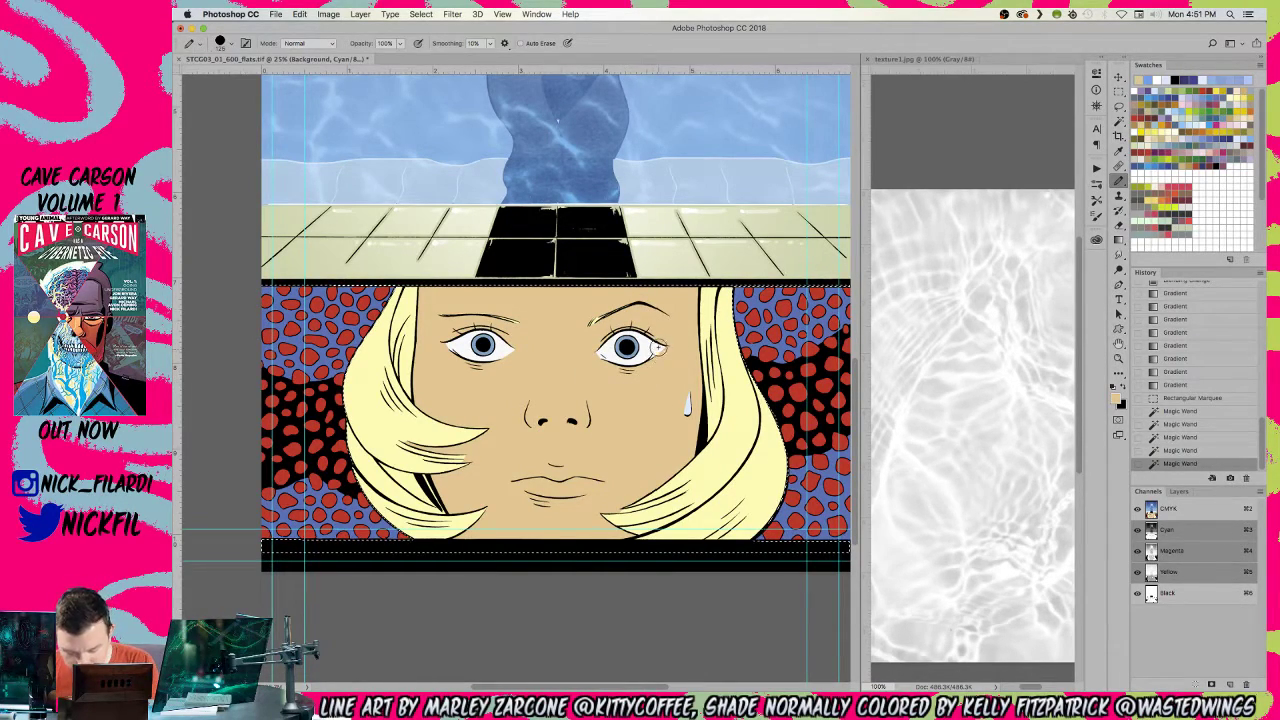
mouse_move(656, 355)
left_mouse_down()
mouse_move(662, 342)
mouse_move(640, 370)
mouse_move(599, 356)
mouse_move(608, 364)
mouse_move(596, 318)
left_mouse_up()
mouse_move(493, 371)
left_mouse_down()
mouse_move(483, 333)
mouse_move(452, 350)
mouse_move(465, 358)
left_mouse_up()
- Clean up the eye on the left of the face with the Pencil, using its sampled eye white and the surrounding skin color
left_click(459, 346, "alt")
left_click(460, 347)
left_click(460, 348)
left_click(436, 313, "alt")
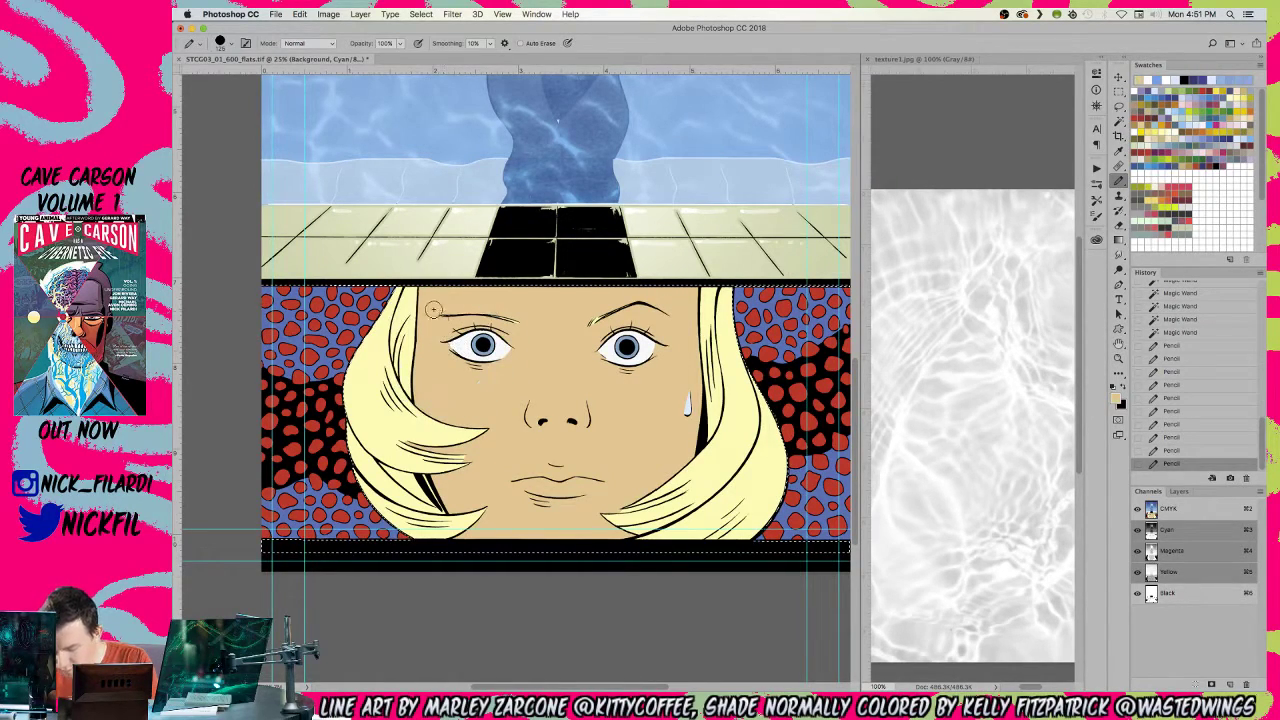
left_click(445, 341)
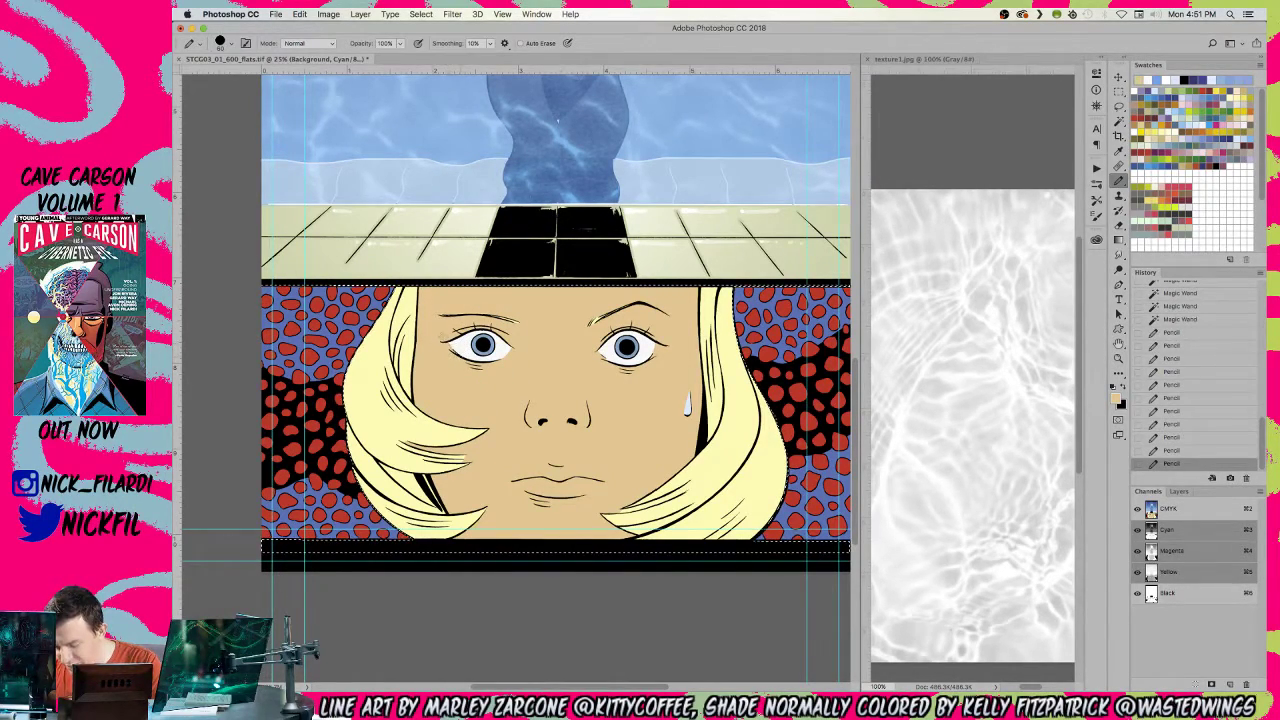
left_click(514, 345, "alt")
left_click_drag(509, 347, 523, 335)
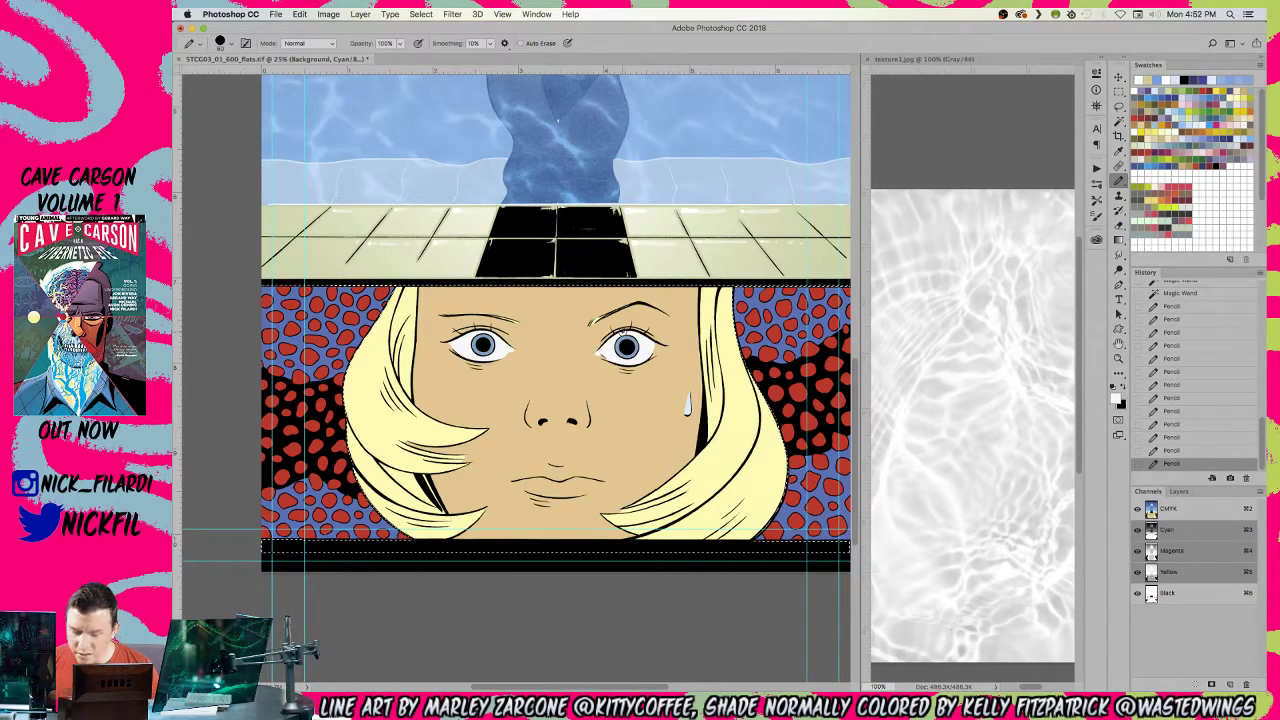
- Color the lips with the Pencil in an orange-brown blended from the red swatch and skin tone, and restore 100% opacity
left_click(1201, 91)
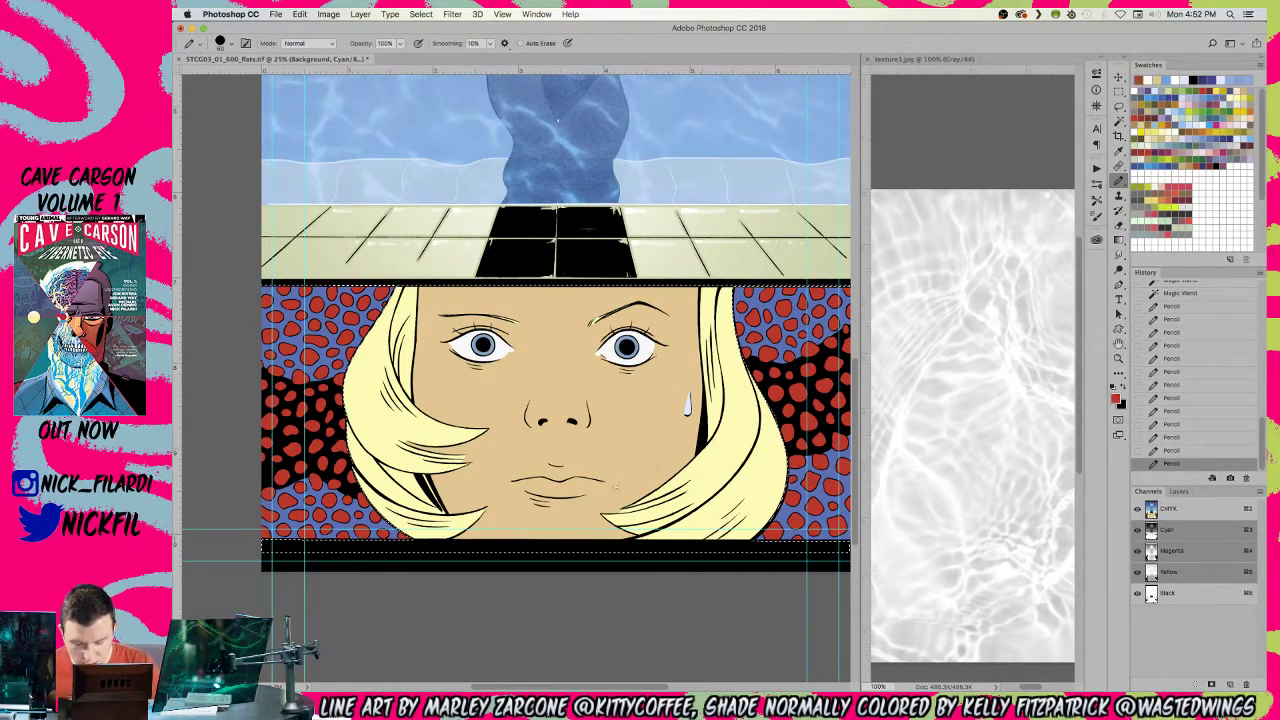
left_click(545, 469, "alt")
key("super+alt+z")
left_click(311, 45)
left_click(315, 44)
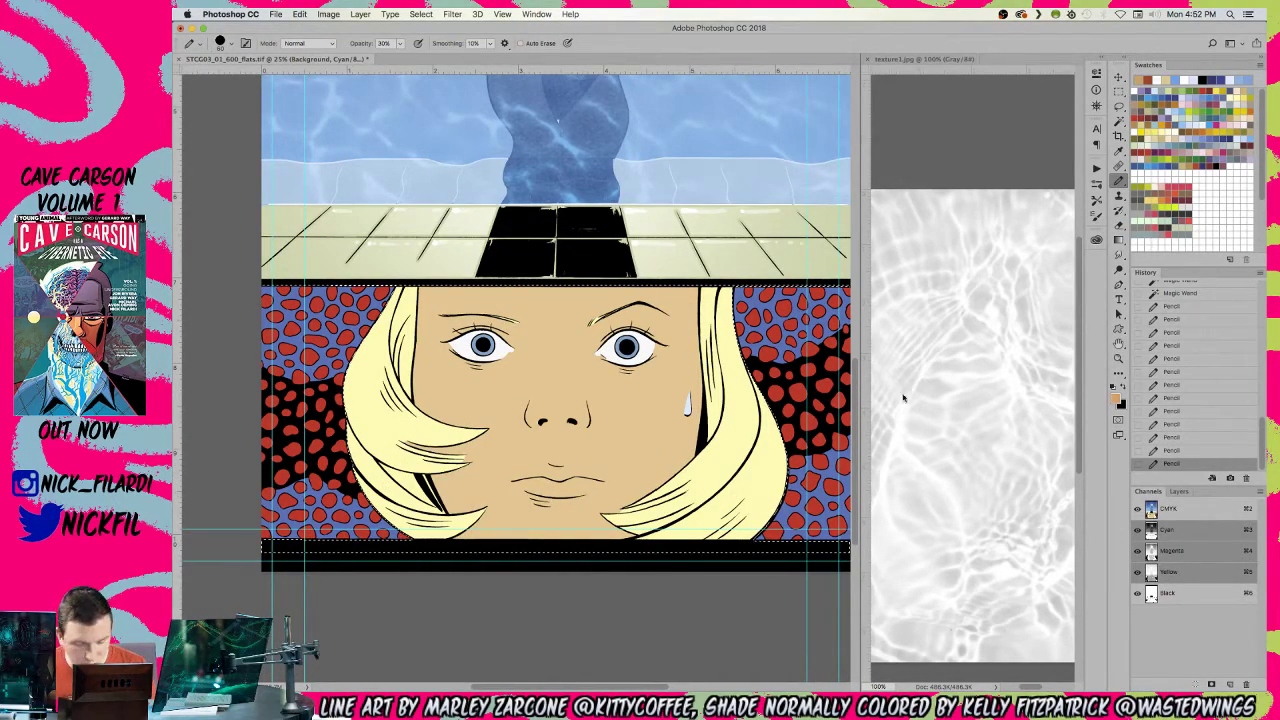
mouse_move(540, 473)
left_mouse_down()
mouse_move(564, 471)
mouse_move(525, 484)
mouse_move(592, 480)
mouse_move(562, 476)
mouse_move(584, 488)
mouse_move(527, 482)
mouse_move(601, 489)
left_mouse_up()
key("super+alt+z")
key("super+alt+z")
key("0")
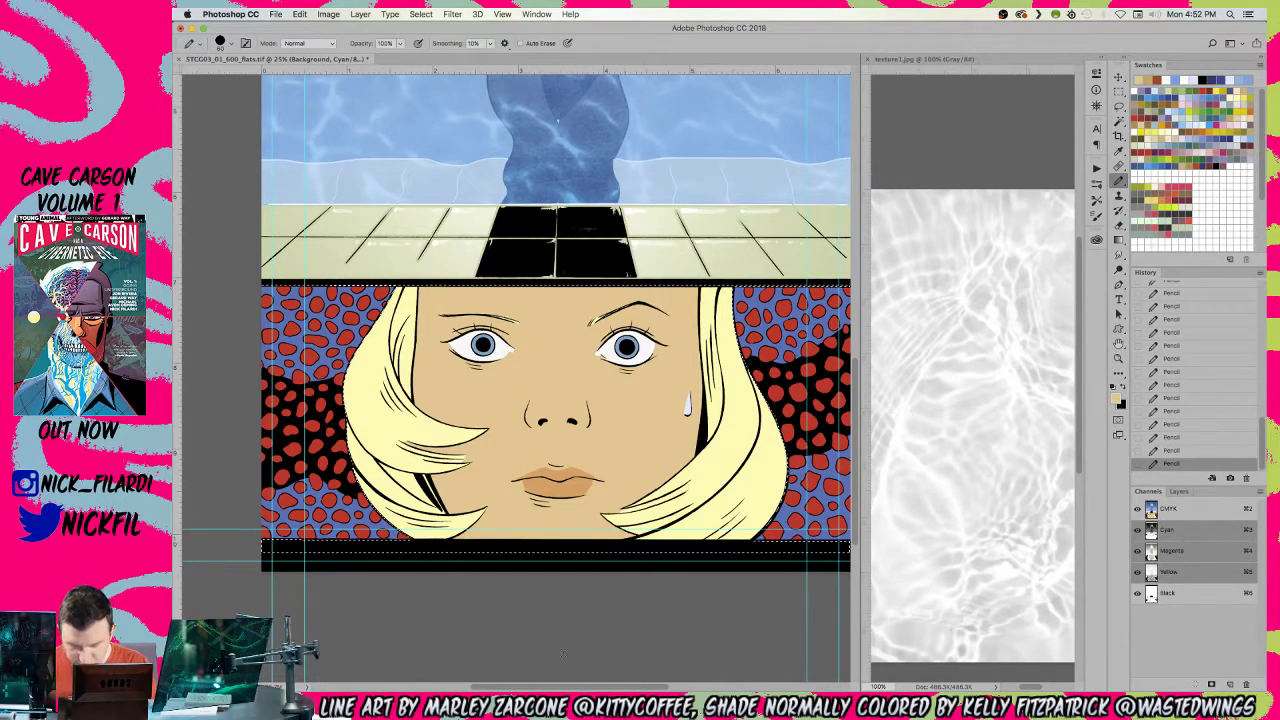
- Recolor both irises reddish brown by blending red over the blue at 50% Pencil opacity and reusing the sampled mix at 100%
left_click(1119, 104)
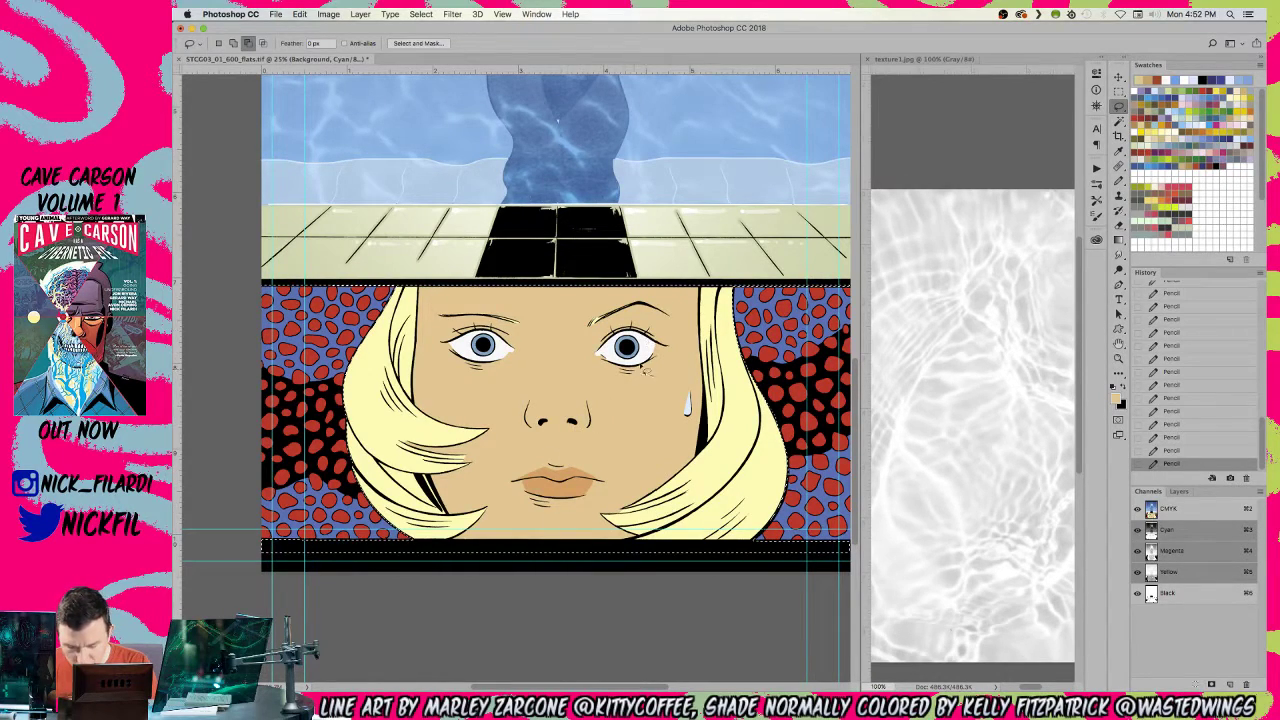
left_click(1139, 80)
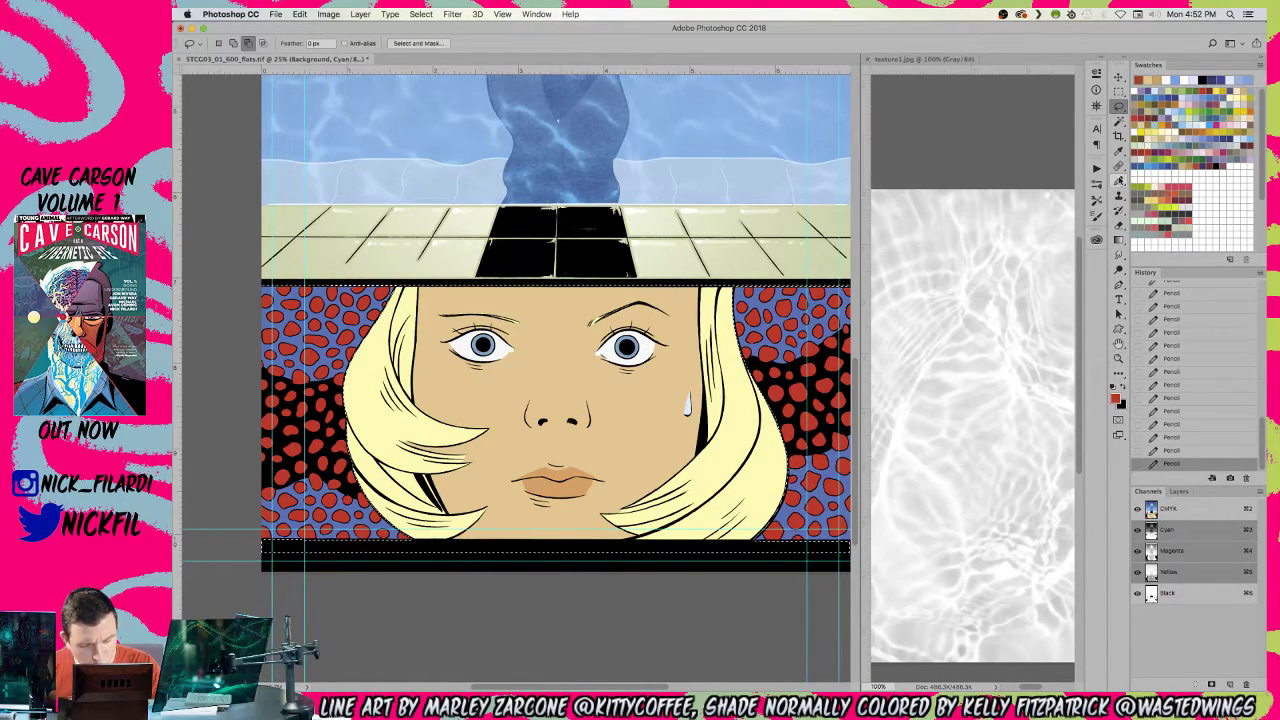
left_click(1119, 179)
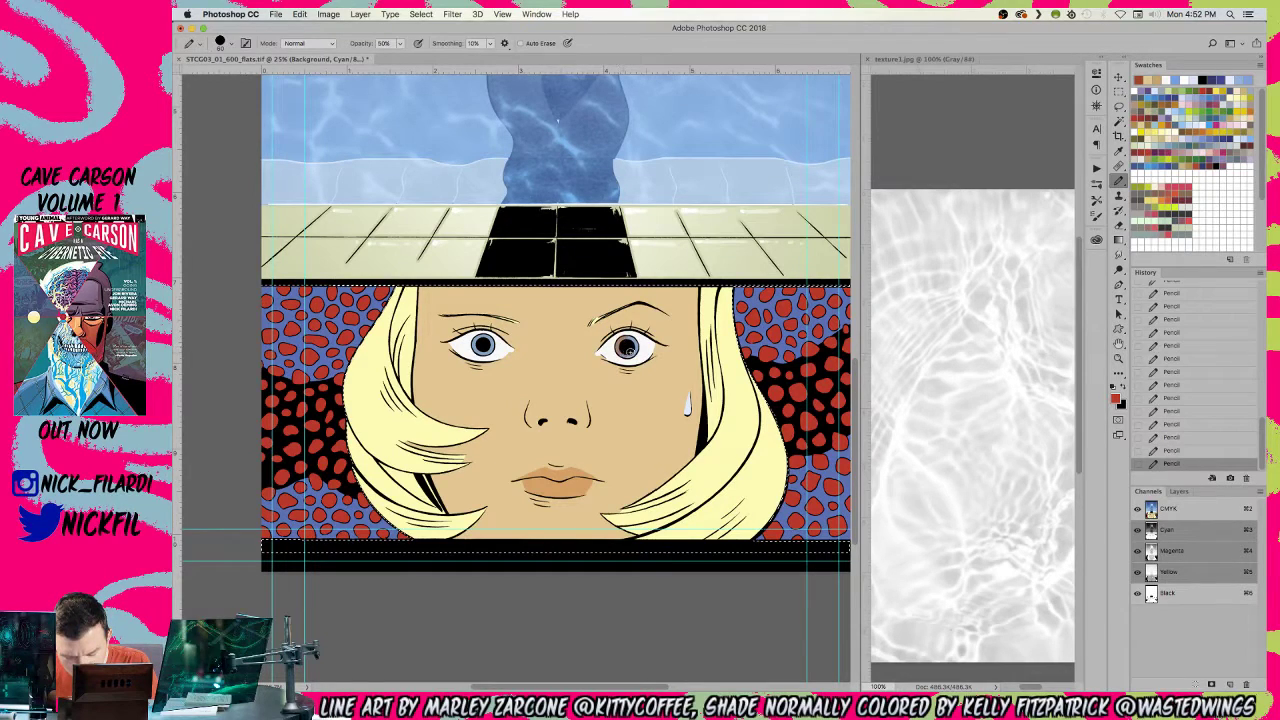
left_click(632, 345, "alt")
key("0")
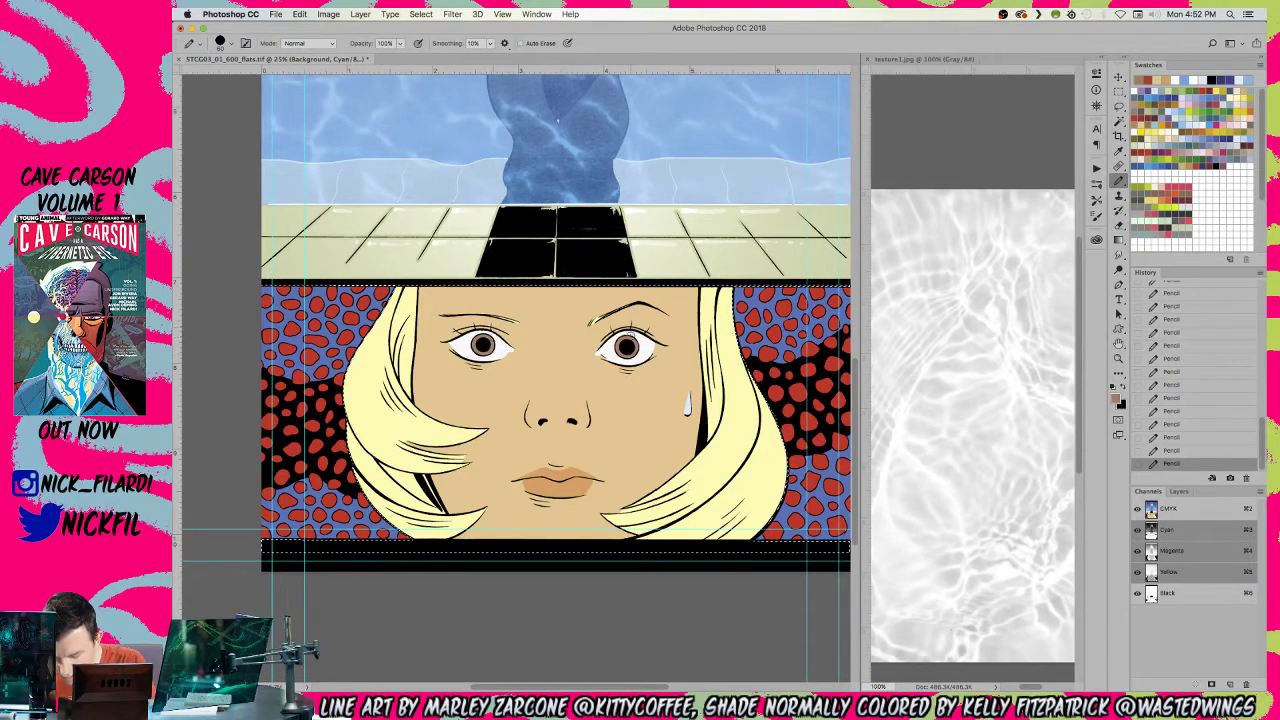
left_click(620, 336, "alt")
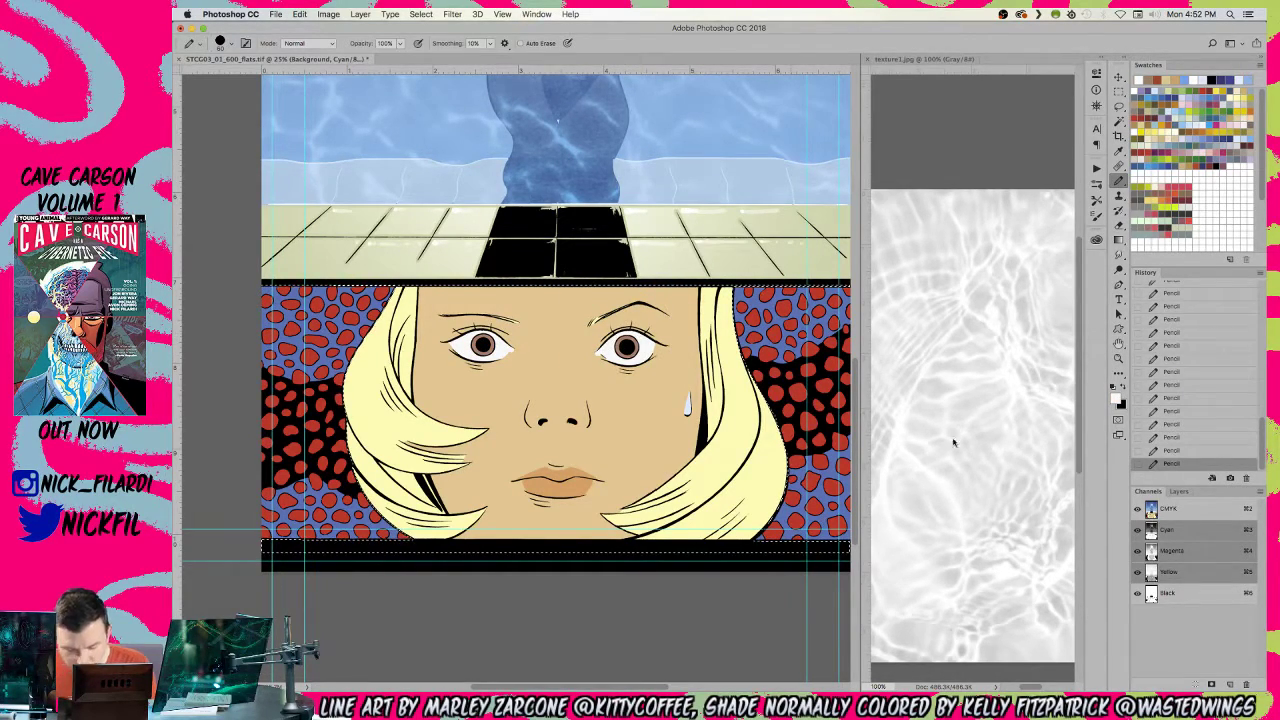
left_click(1118, 107)
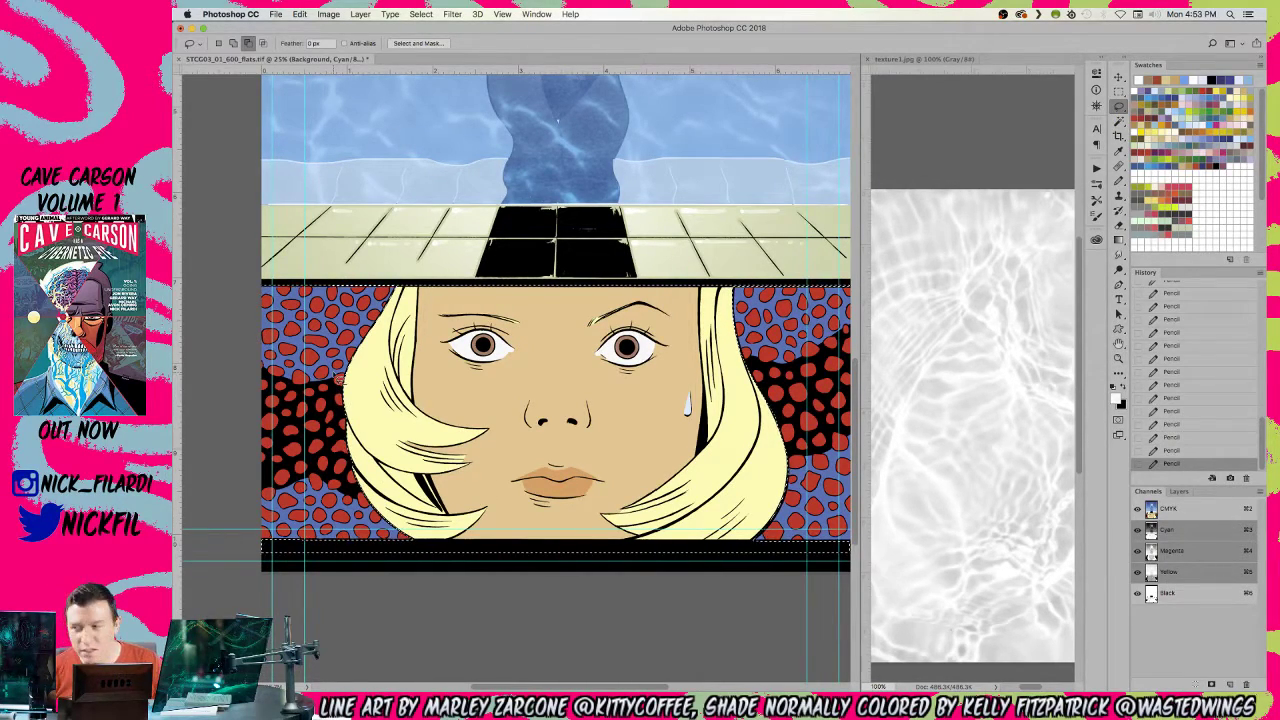
key("shift+BackSpace")
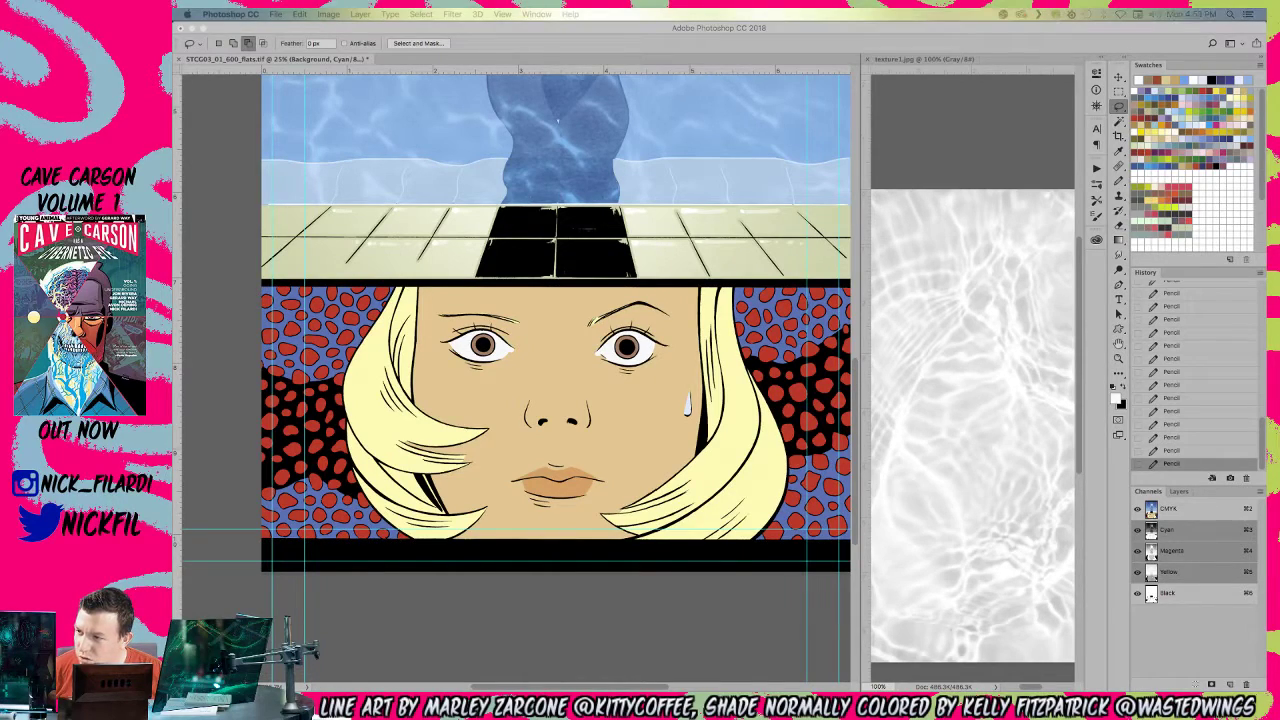
key("Return")
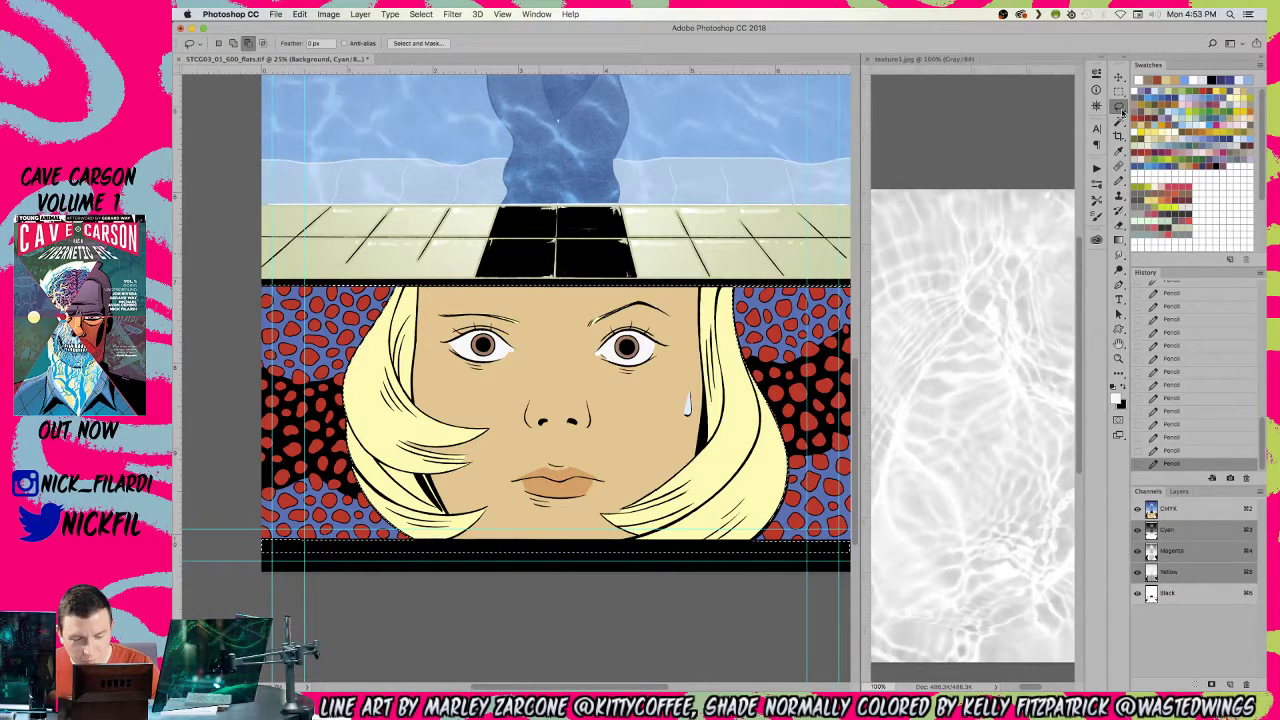
- Subtract freehand Lasso shading shapes from the selection along the hair strands on both sides of the face
mouse_move(336, 384)
left_mouse_down()
mouse_move(400, 463)
mouse_move(384, 428)
mouse_move(413, 438)
mouse_move(384, 372)
mouse_move(405, 405)
mouse_move(390, 340)
mouse_move(408, 268)
left_mouse_up()
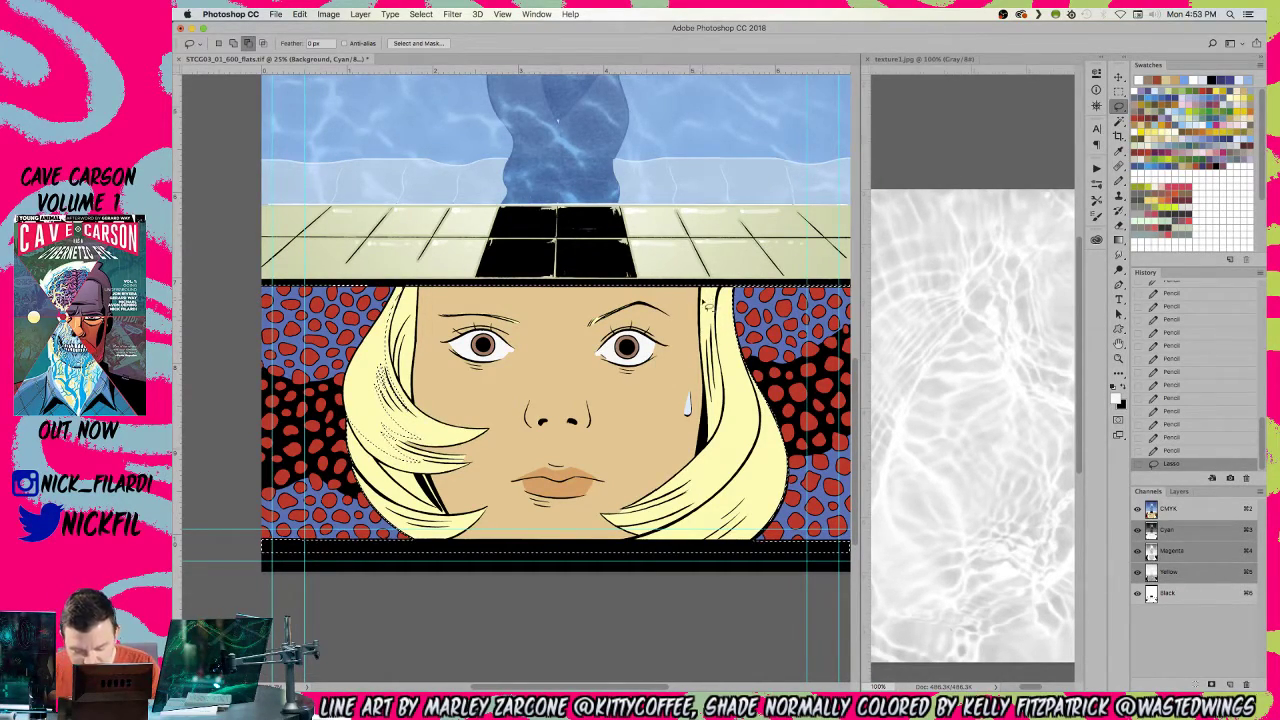
mouse_move(745, 250)
left_mouse_down()
mouse_move(733, 391)
mouse_move(680, 483)
mouse_move(697, 496)
mouse_move(752, 459)
mouse_move(755, 396)
mouse_move(737, 336)
left_mouse_up()
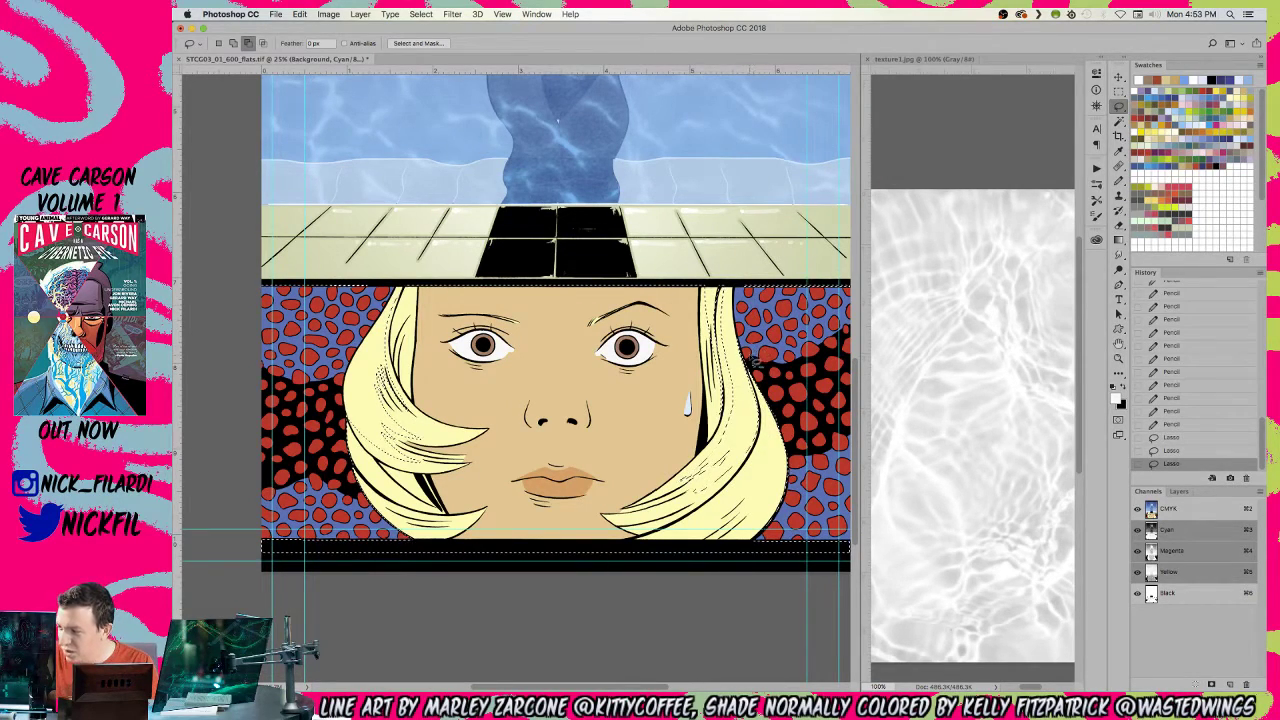
key("shift")
mouse_move(701, 486)
left_mouse_down()
mouse_move(766, 403)
mouse_move(755, 470)
mouse_move(718, 506)
mouse_move(751, 494)
mouse_move(785, 521)
mouse_move(801, 479)
mouse_move(776, 416)
left_mouse_up()
key("alt")
mouse_move(762, 356)
left_mouse_down()
mouse_move(754, 370)
mouse_move(786, 432)
left_mouse_up()
- Refine the Lasso shading shapes in the lower curls of the hair on the left, adding and subtracting areas
left_click_drag(376, 484, 386, 381)
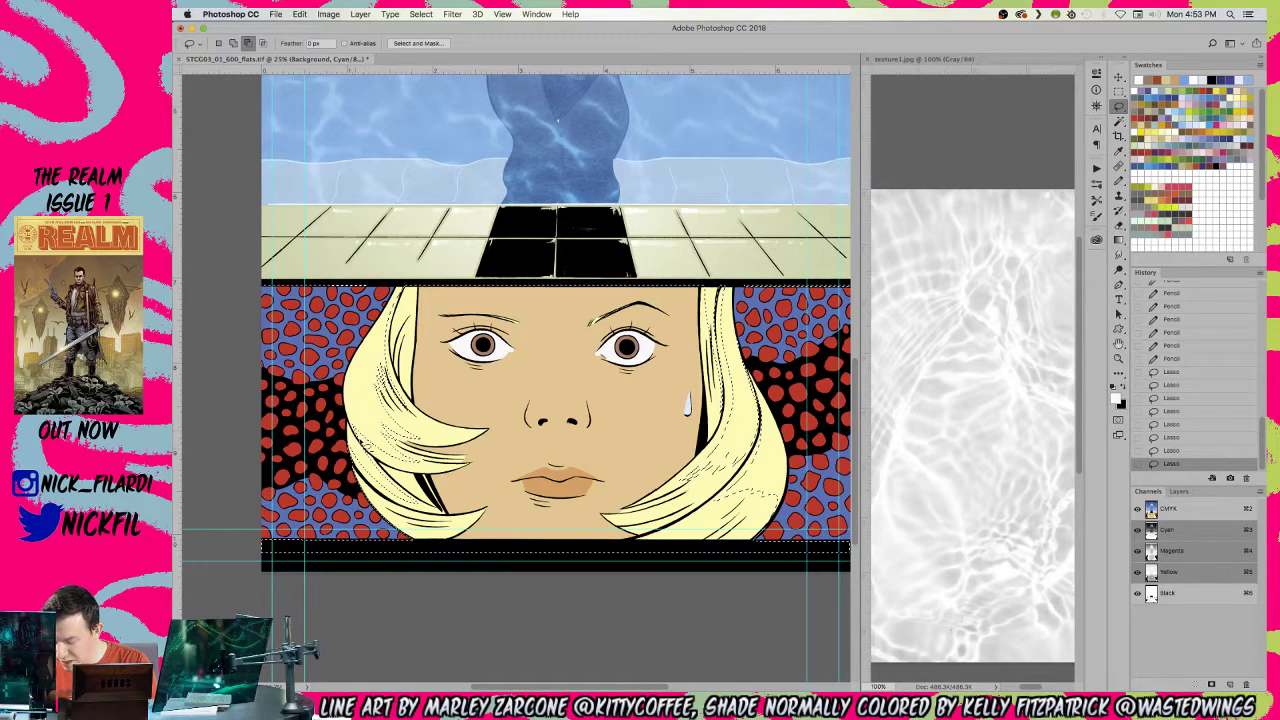
left_click_drag(359, 437, 372, 446)
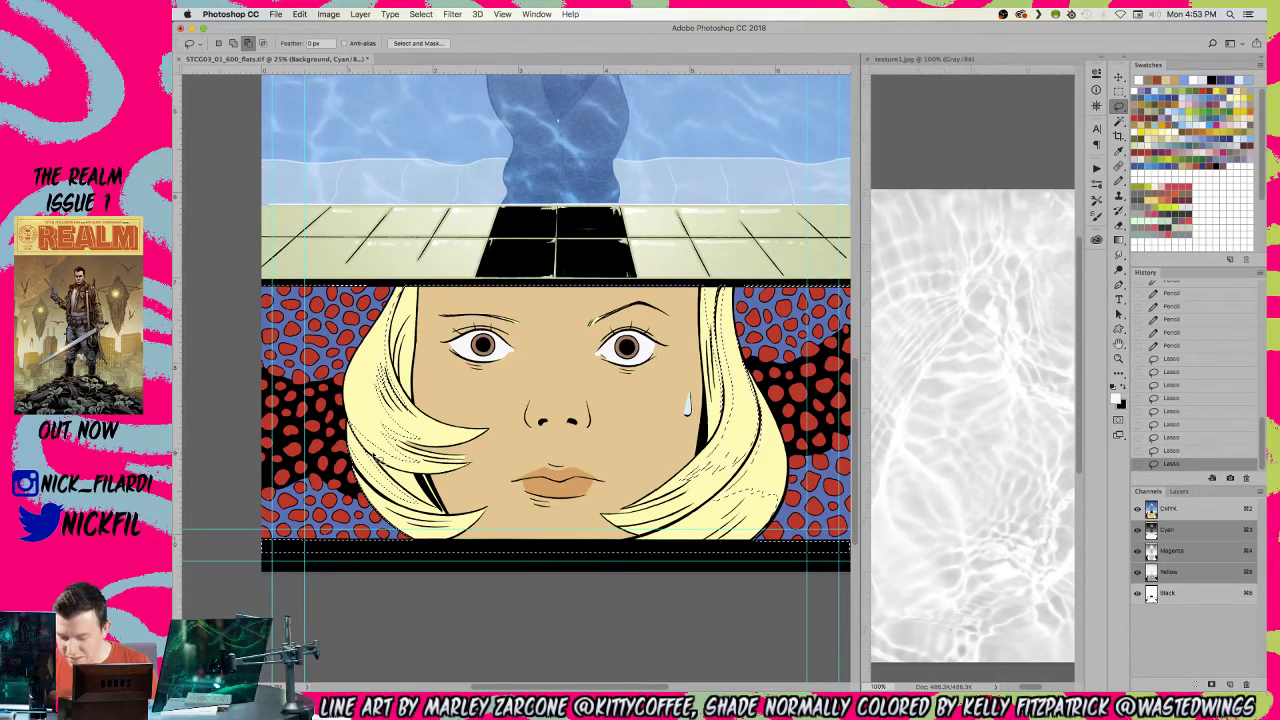
mouse_move(363, 468)
left_mouse_down()
mouse_move(390, 508)
mouse_move(342, 418)
left_mouse_up()
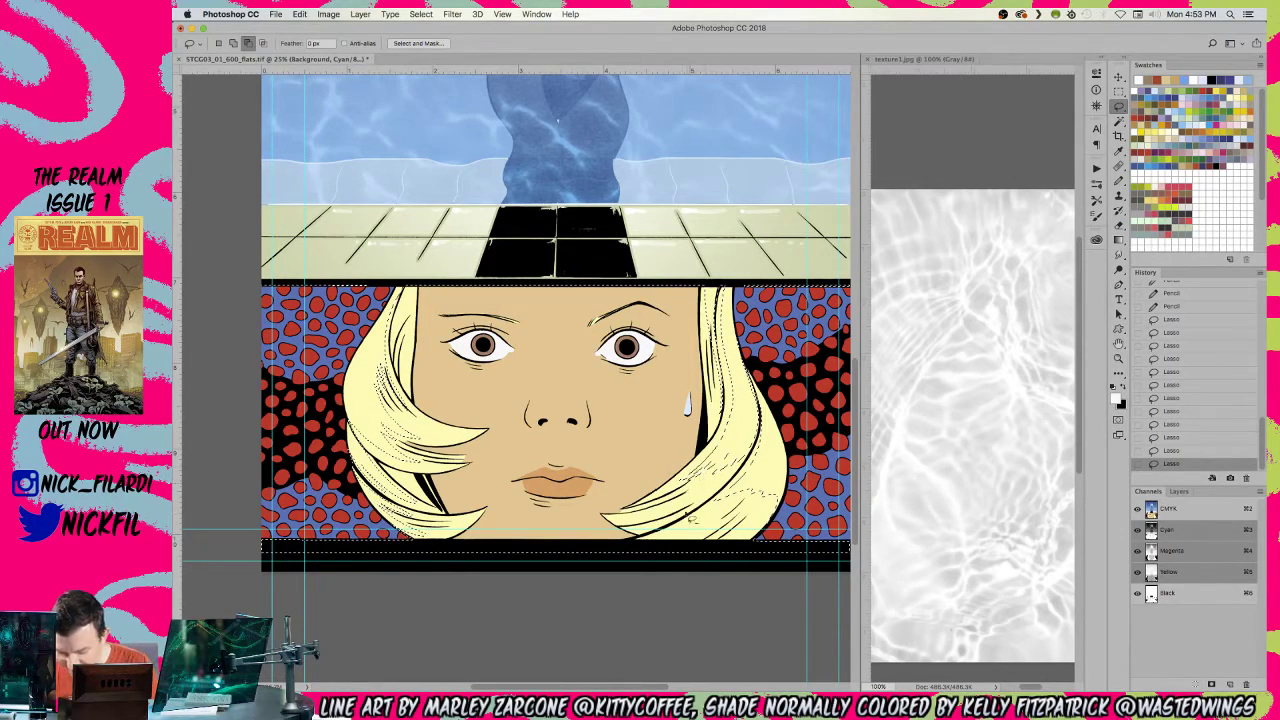
key("alt")
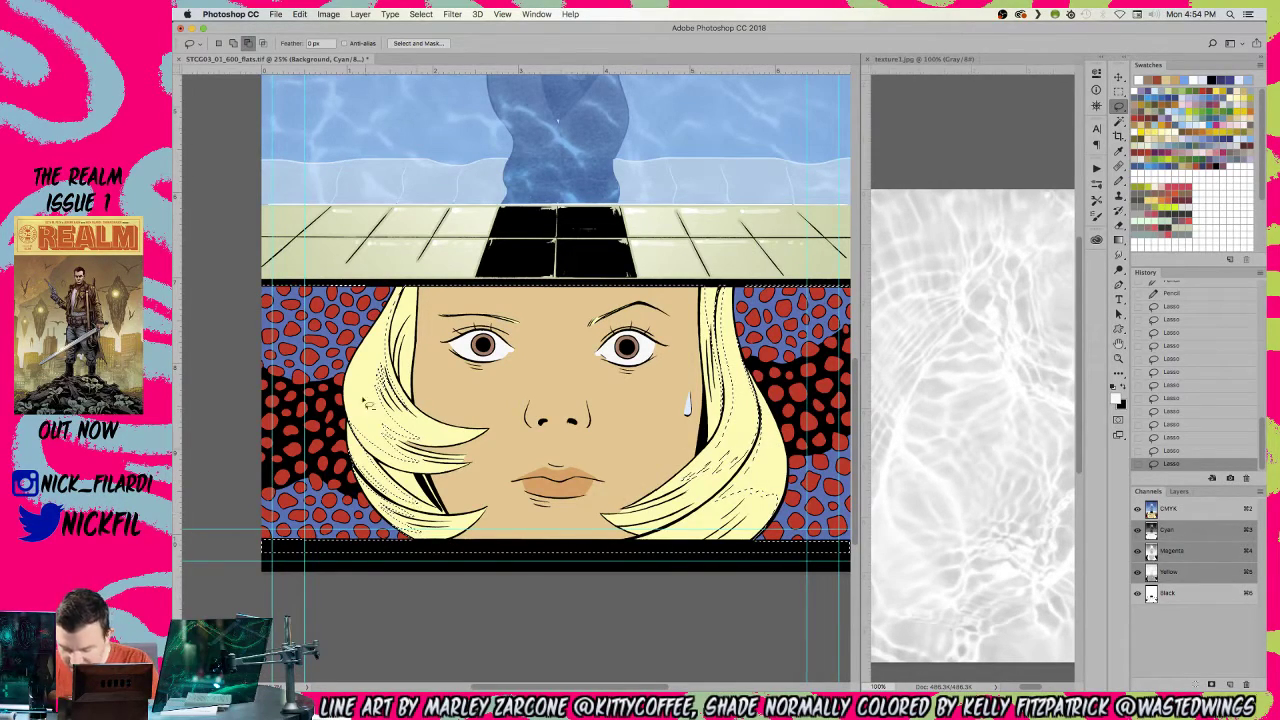
key("shift")
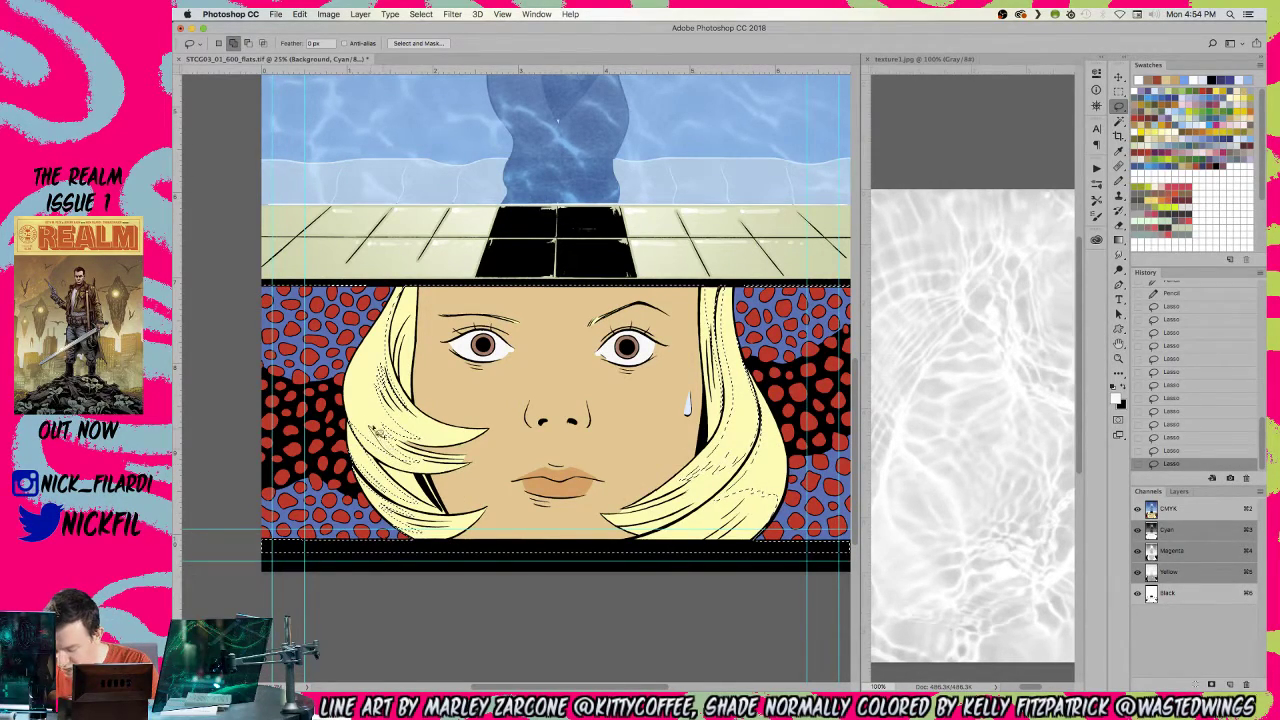
left_click_drag(364, 426, 398, 436)
key("alt")
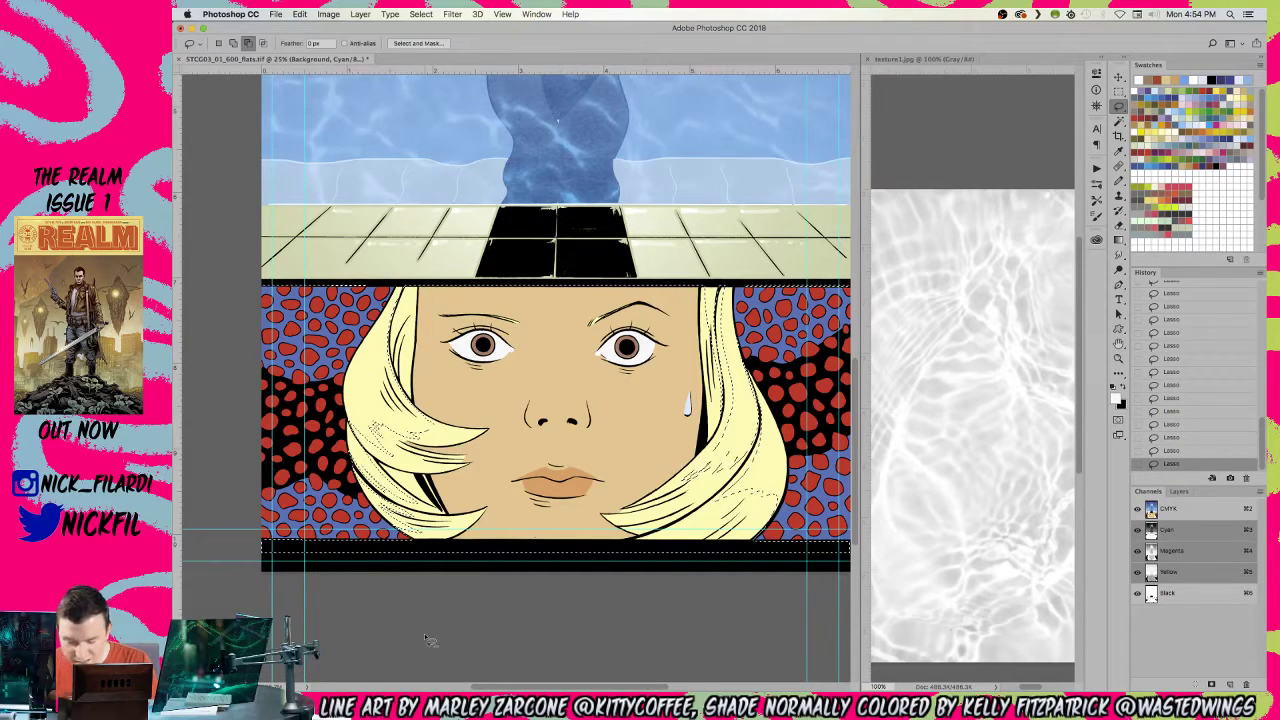
- Add the whole blonde hair area back to the selection with the Magic Wand set to Contiguous
left_click(1118, 120)
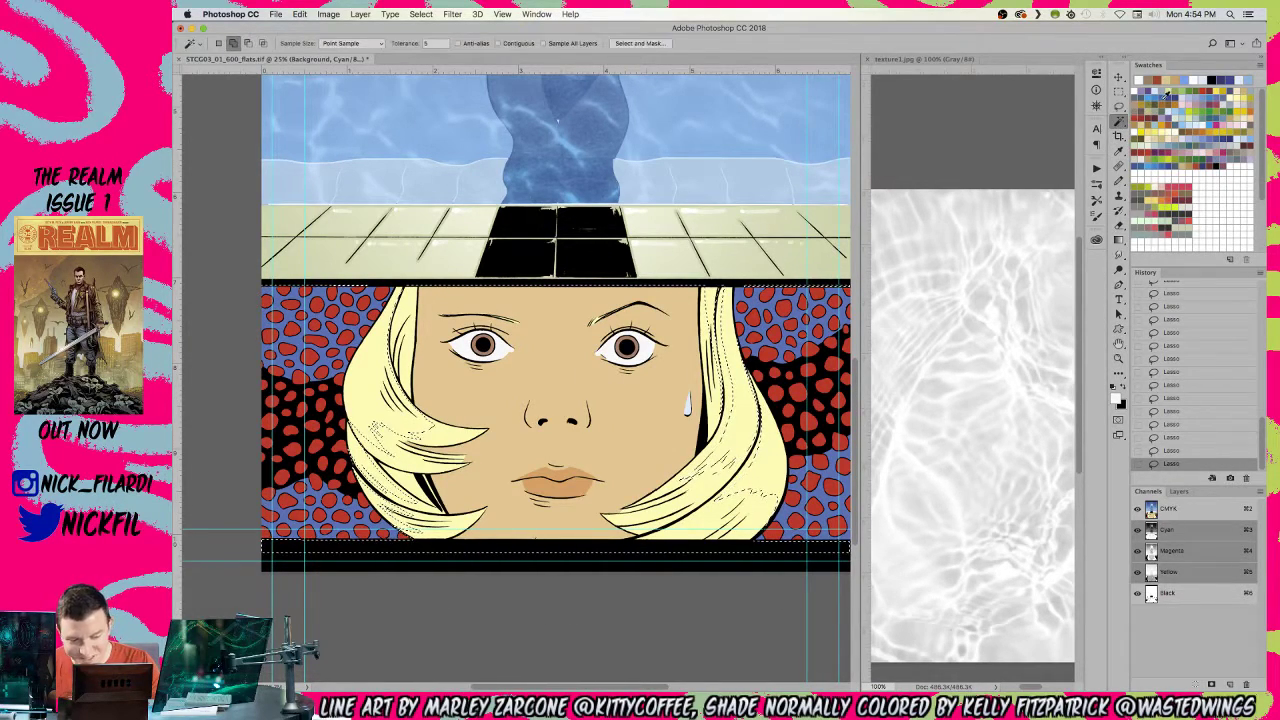
left_click(716, 479)
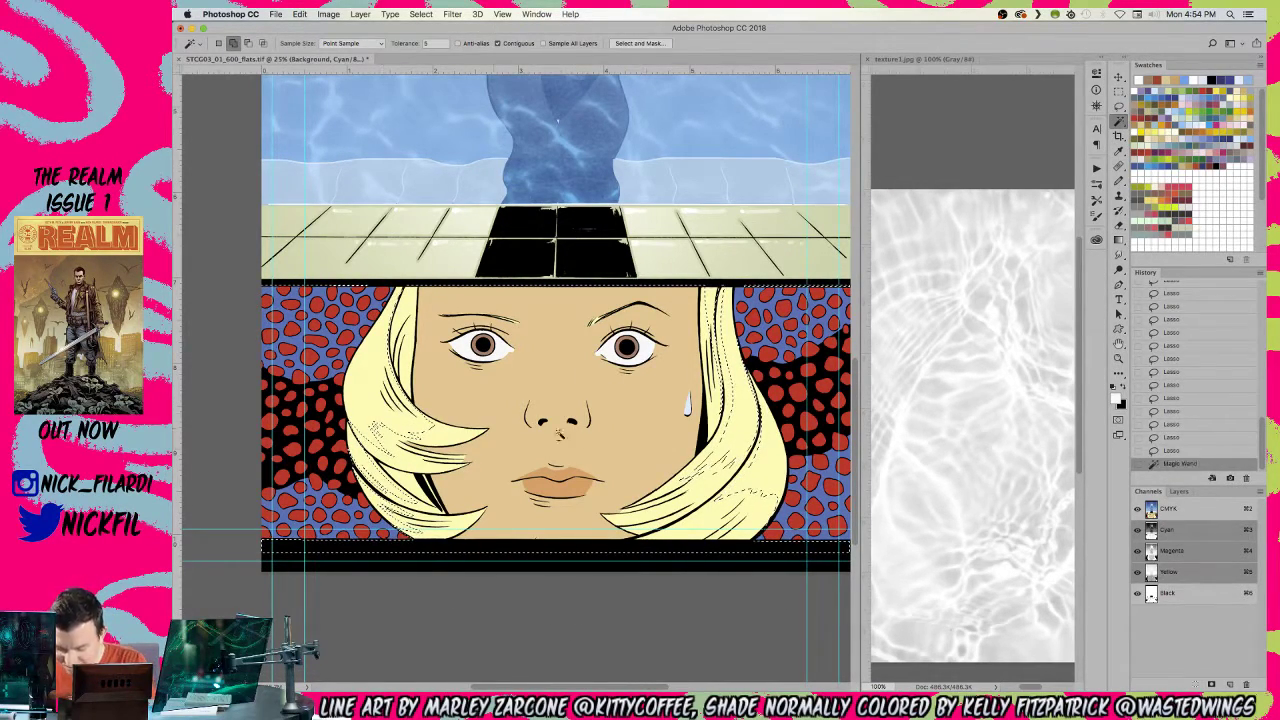
left_click(718, 481)
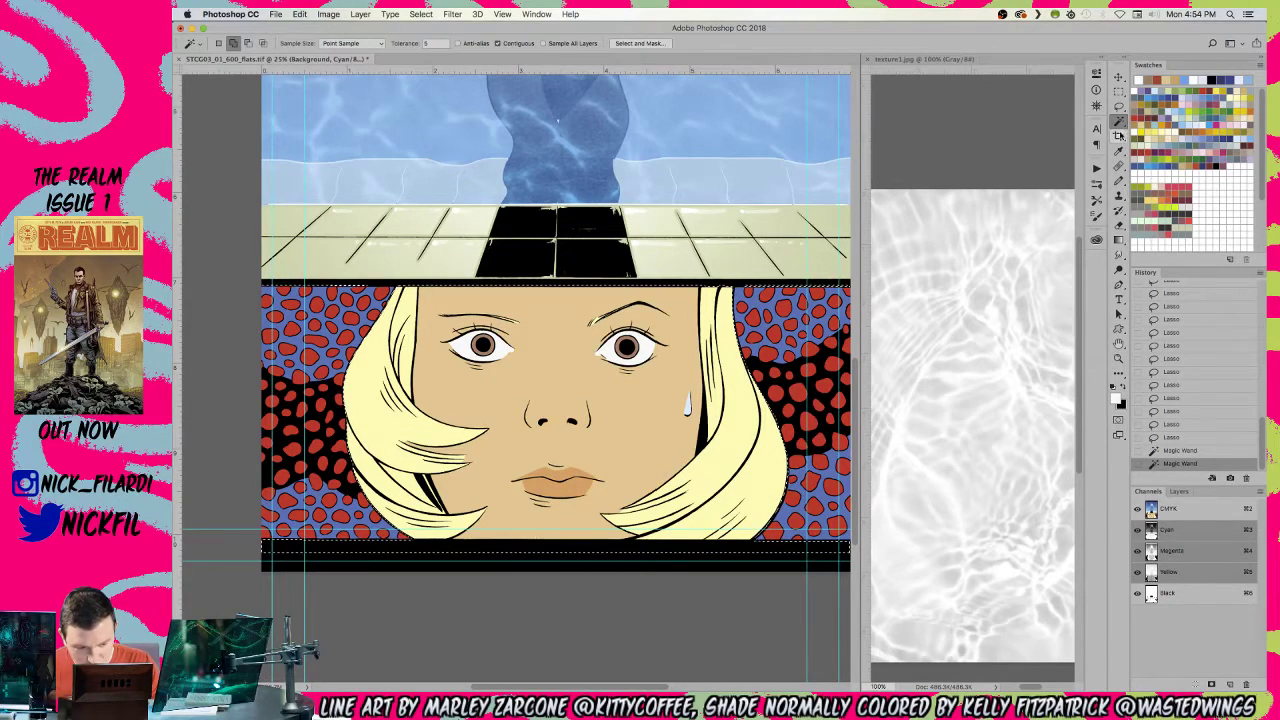
- Subtract freehand Lasso shapes around the nose and across the cheeks and lower face from the selection
left_click(1119, 105)
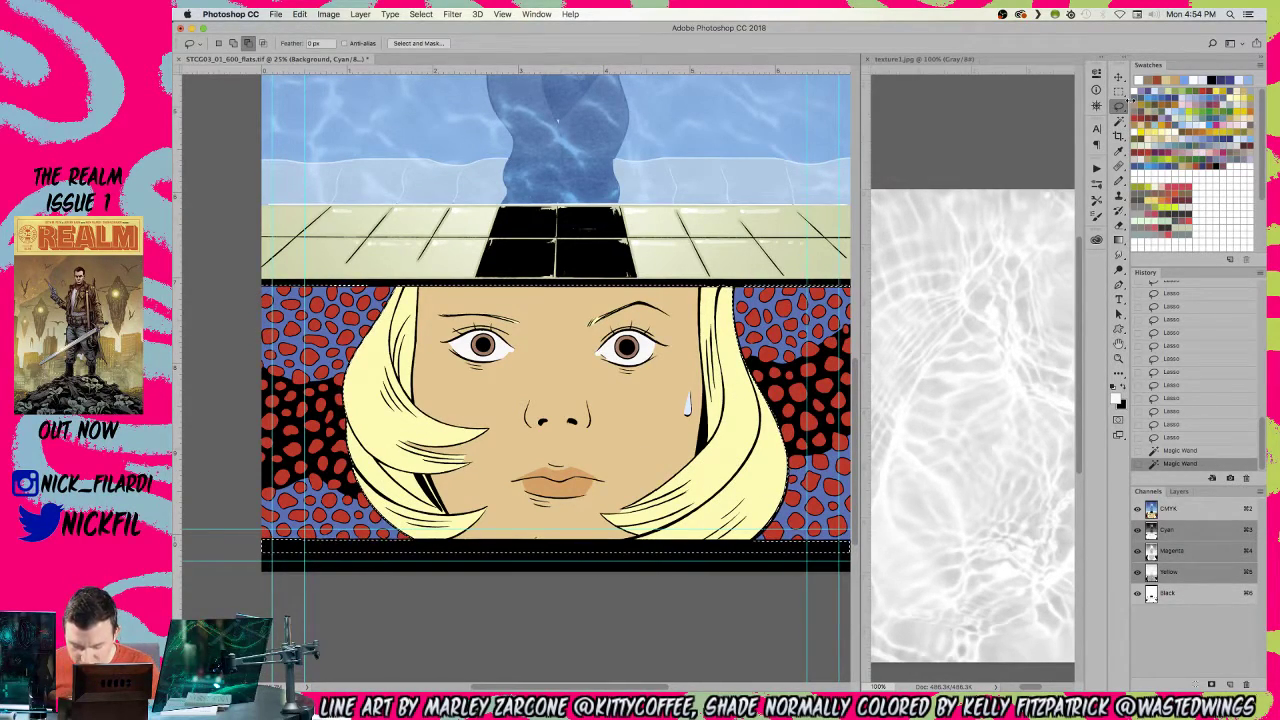
mouse_move(530, 428)
left_mouse_down()
mouse_move(600, 416)
mouse_move(532, 412)
mouse_move(535, 426)
left_mouse_up()
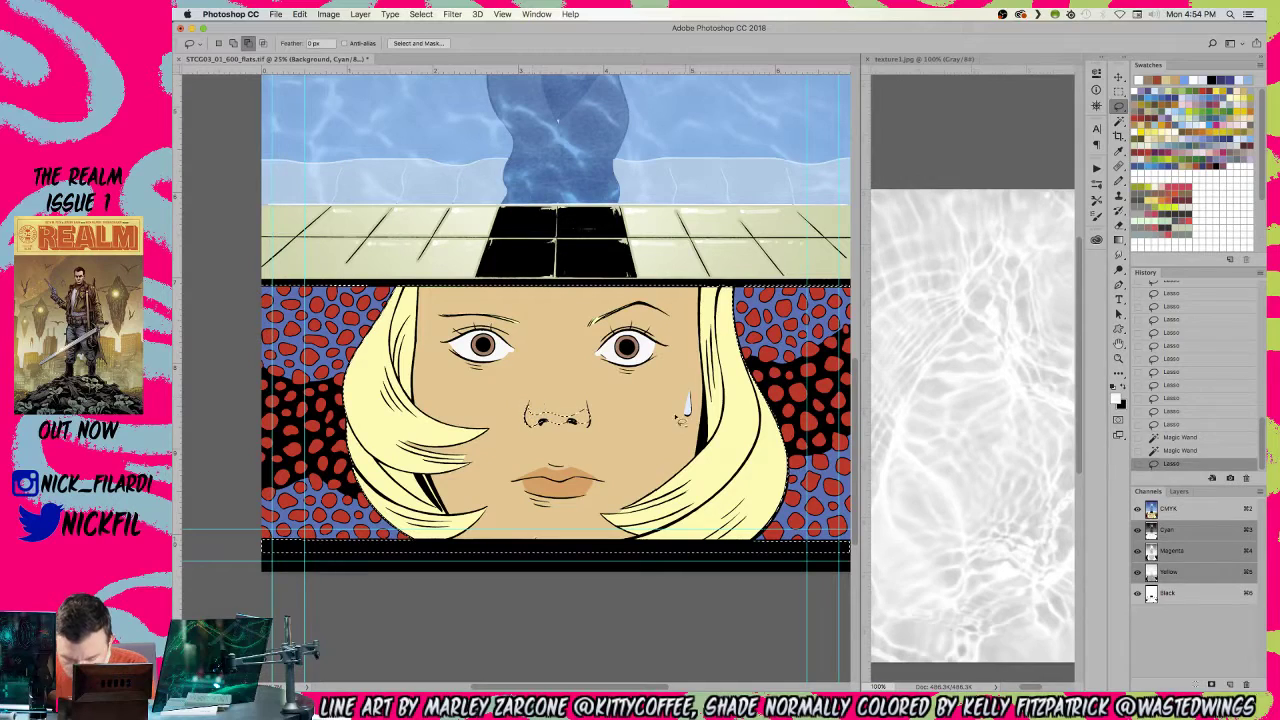
mouse_move(598, 392)
left_mouse_down()
mouse_move(699, 395)
mouse_move(700, 424)
mouse_move(628, 560)
mouse_move(543, 582)
mouse_move(470, 560)
mouse_move(418, 417)
mouse_move(435, 375)
mouse_move(520, 387)
mouse_move(542, 422)
mouse_move(525, 416)
mouse_move(558, 422)
left_mouse_up()
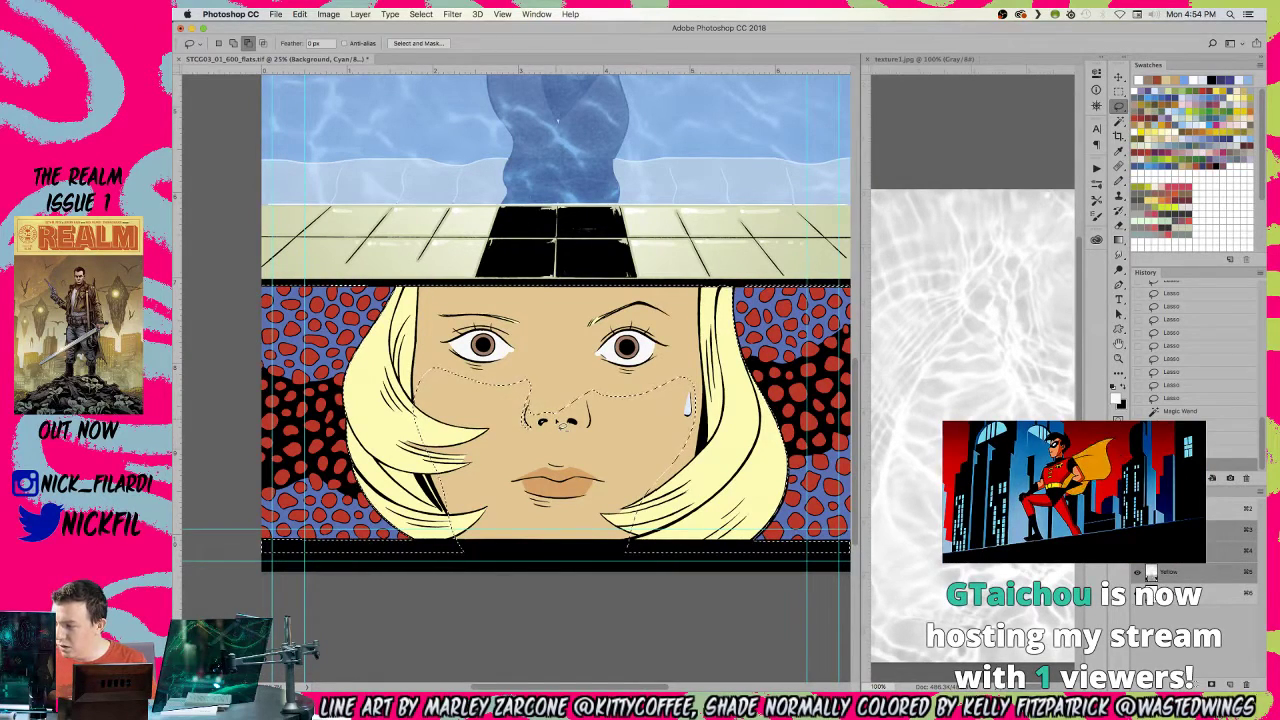
- Refine the Lasso shading selection around the nose, reshaping its lower edge and the side by the right eye
left_click_drag(535, 416, 598, 466)
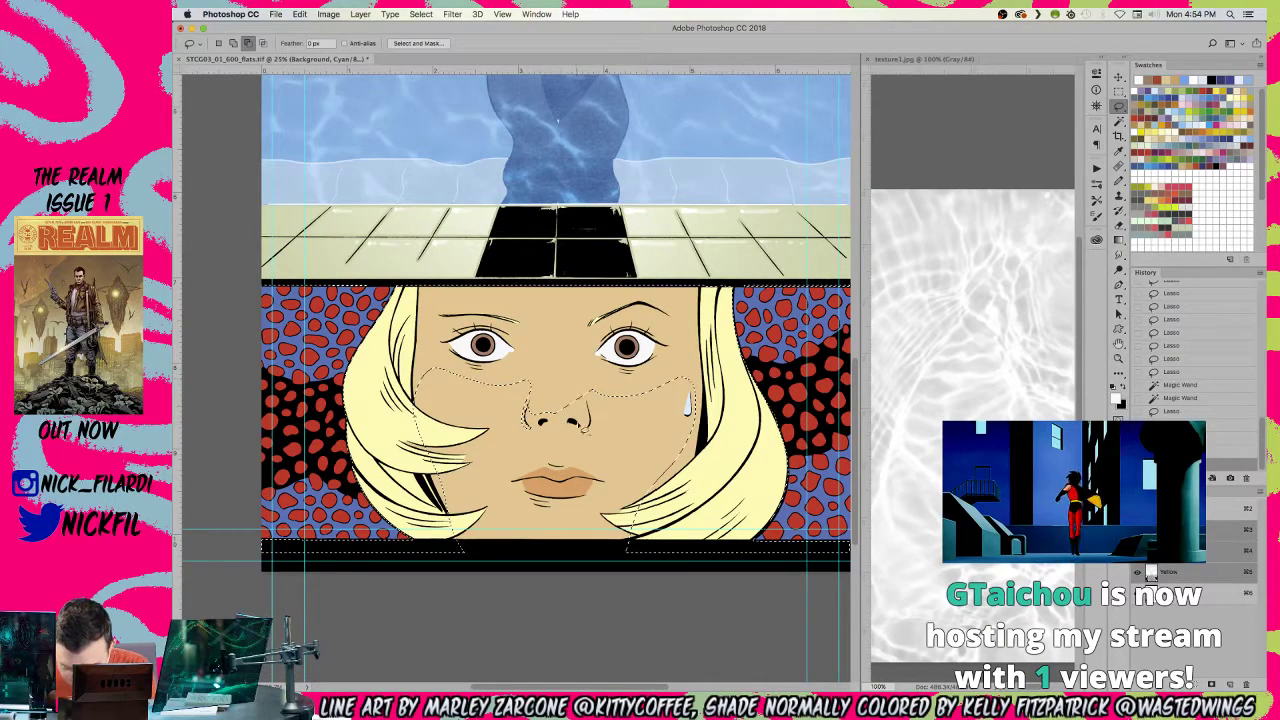
mouse_move(571, 421)
left_mouse_down()
mouse_move(586, 424)
mouse_move(585, 360)
left_mouse_up()
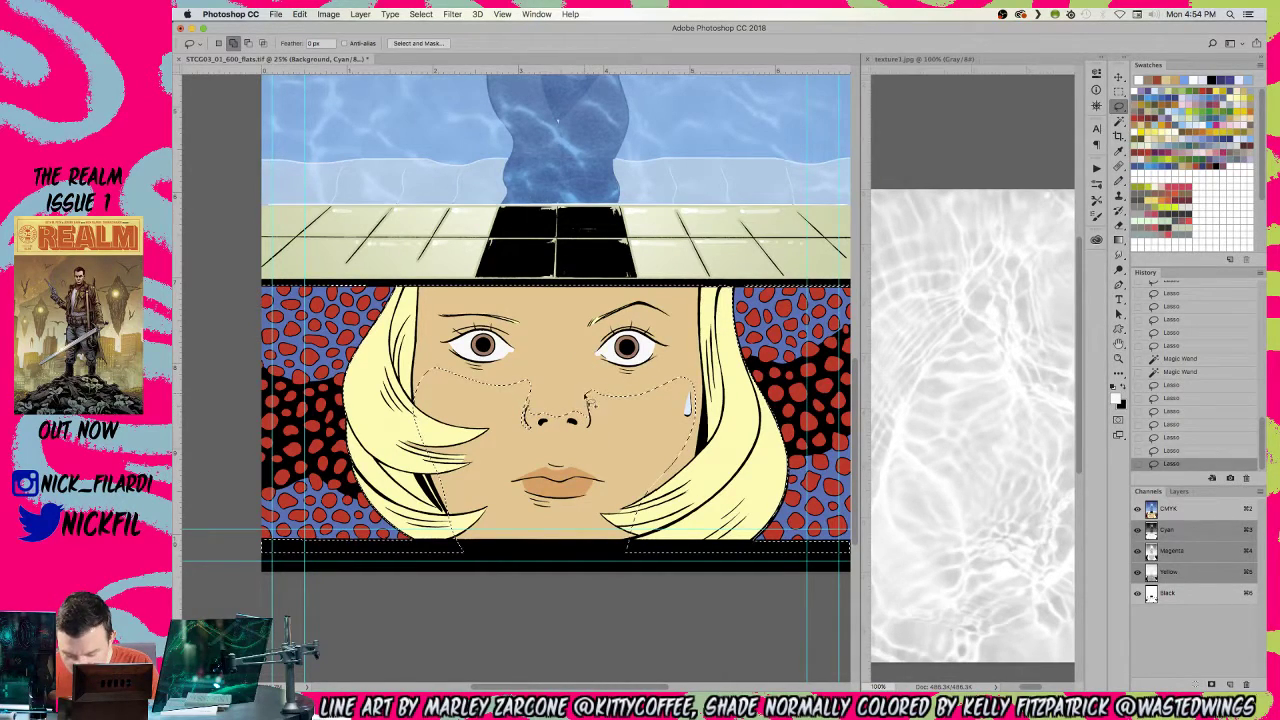
left_click_drag(597, 405, 589, 392)
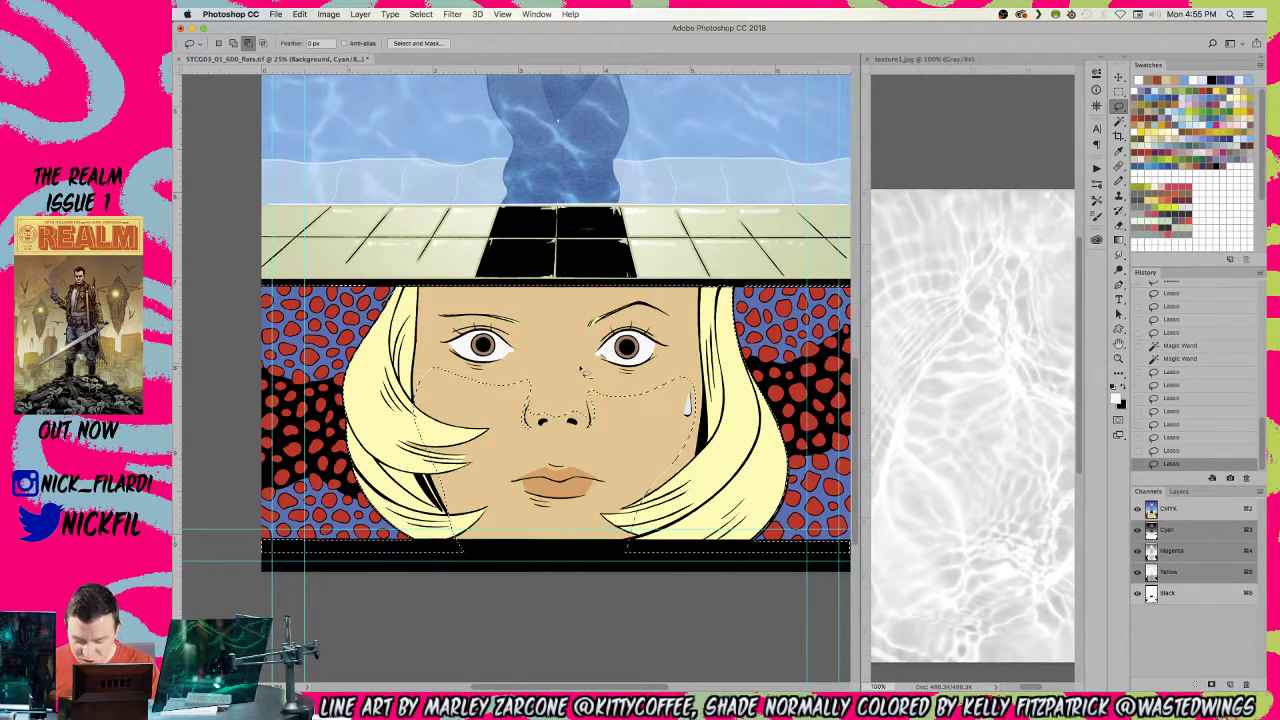
key("shift")
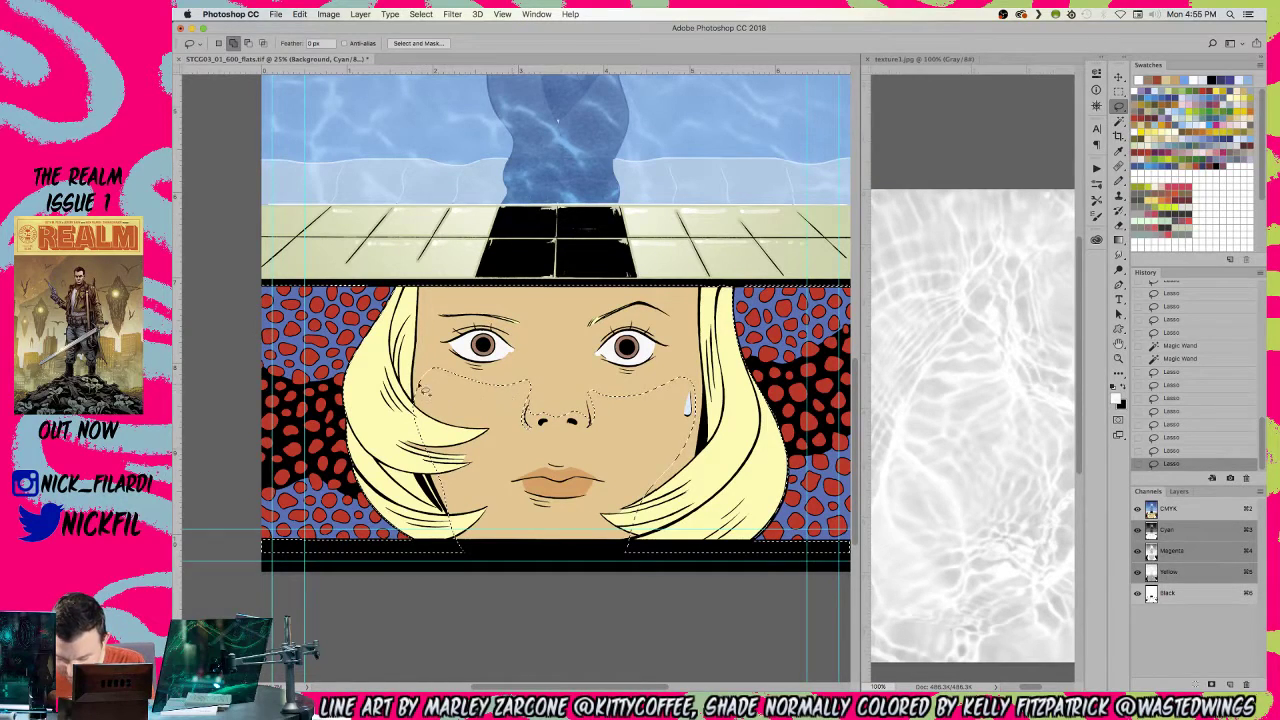
- Reshape the upper edges of the Lasso shading selection across both cheeks below the eyes, adding and subtracting areas
left_click_drag(526, 365, 436, 366)
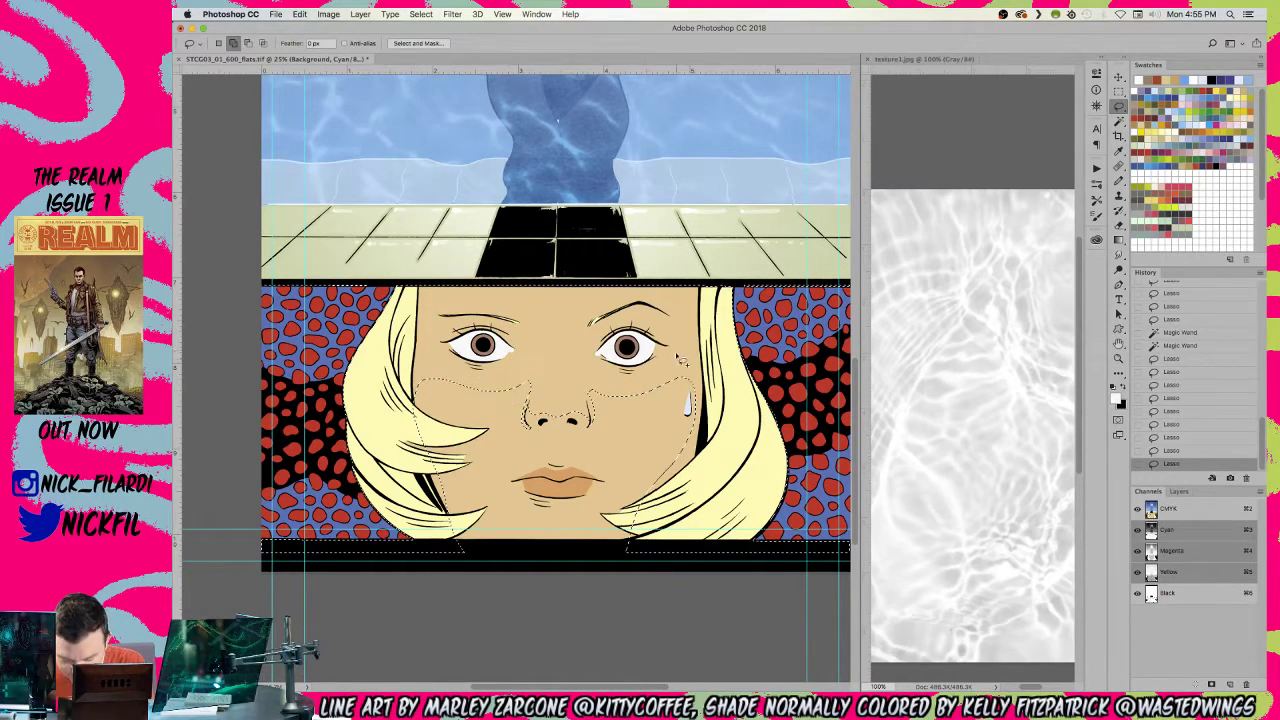
key("alt")
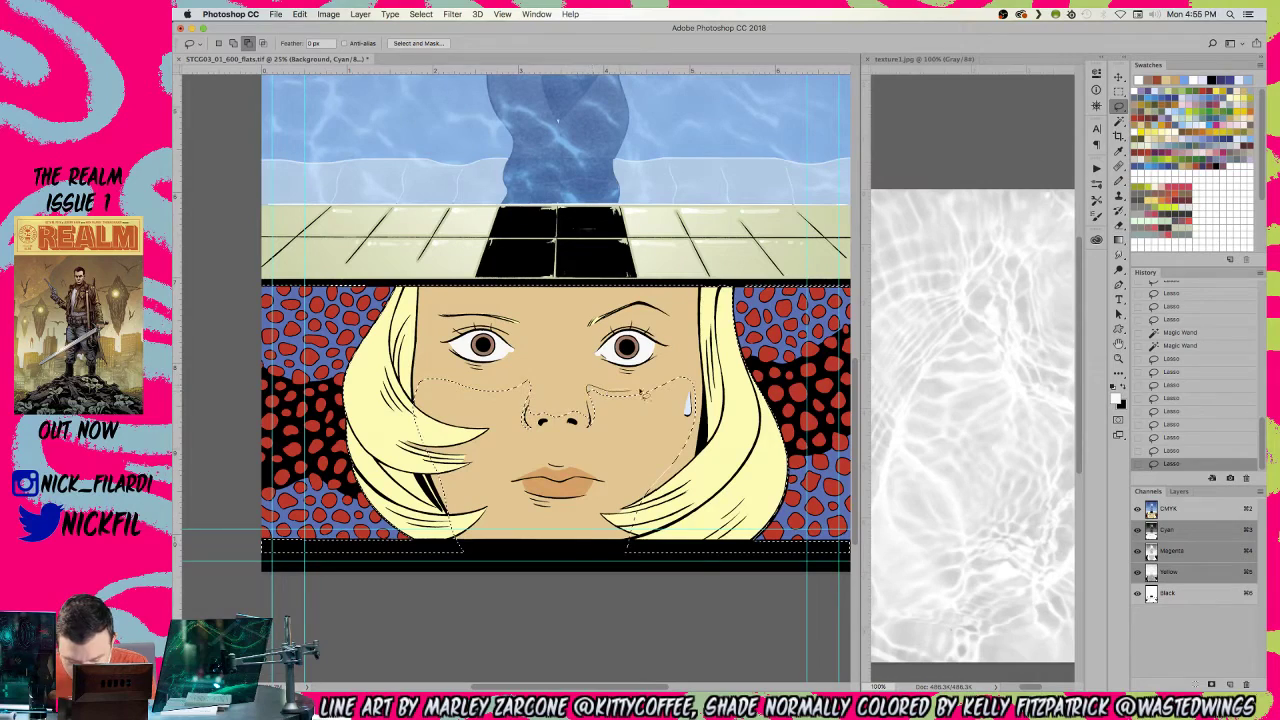
left_click_drag(685, 390, 705, 347)
left_click_drag(678, 389, 676, 387)
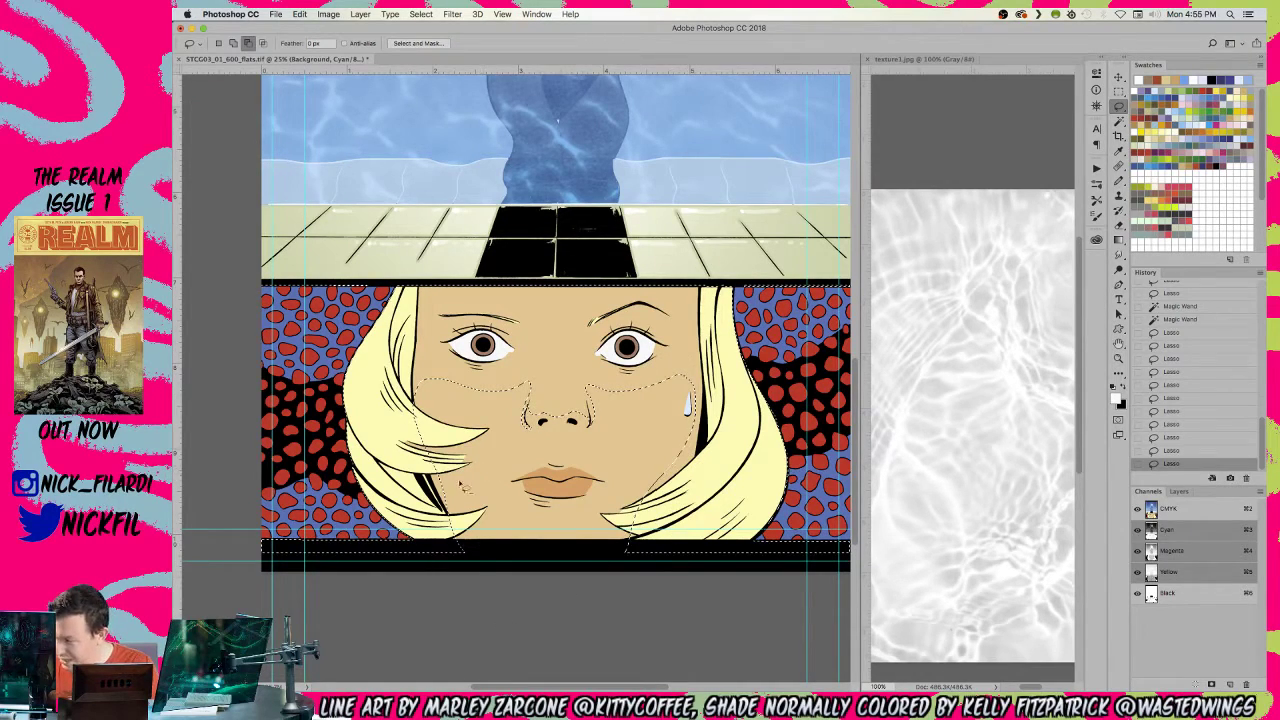
- Add freehand Lasso shapes beneath the left hair tips and along the right jaw beside the hair to the selection
key("shift")
left_click_drag(493, 440, 424, 484)
left_click_drag(455, 524, 421, 520)
mouse_move(672, 524)
left_mouse_down()
mouse_move(712, 456)
mouse_move(713, 388)
left_mouse_up()
key("alt")
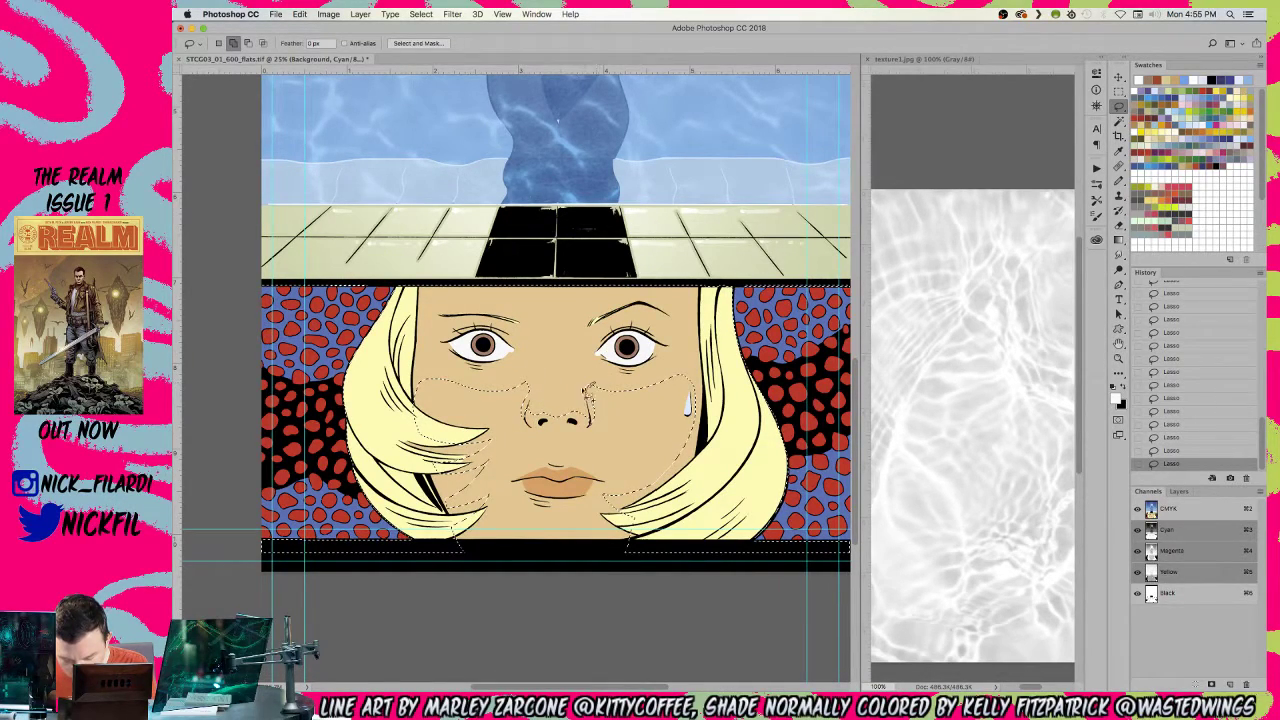
- Refine the Lasso shapes along both sides of the nose and outline a shading shape across the lips
key("alt")
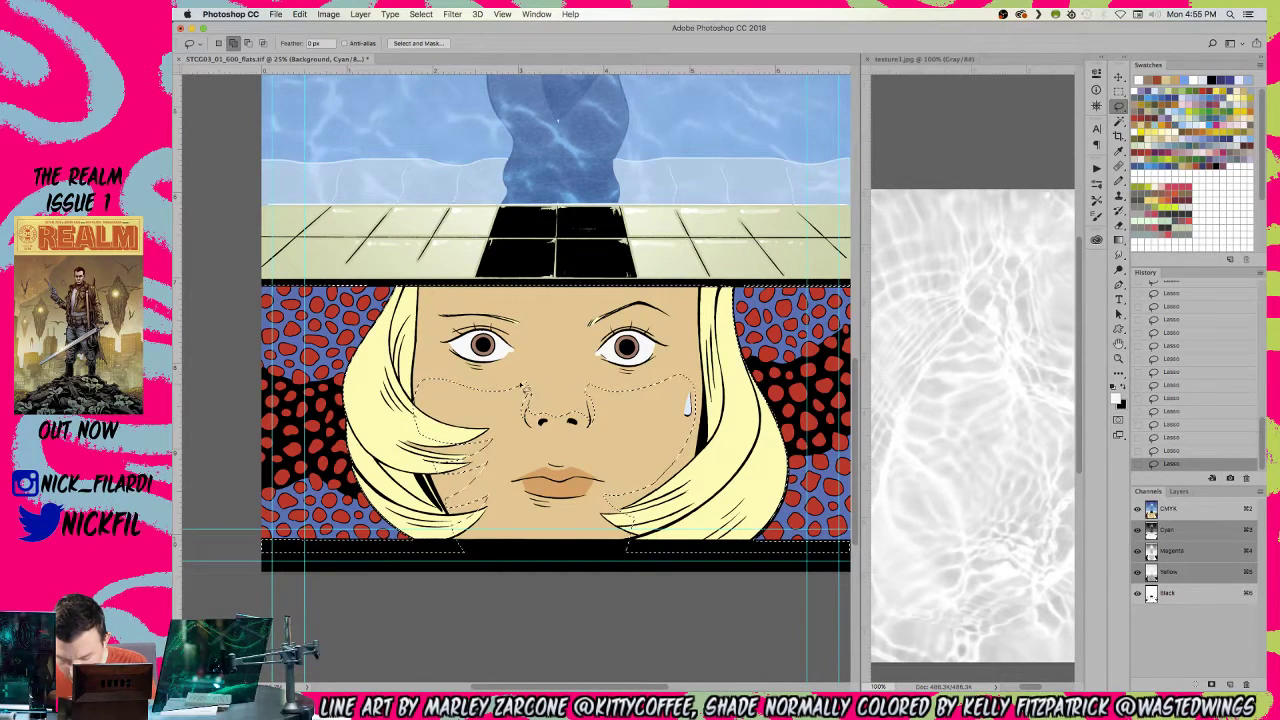
key("alt")
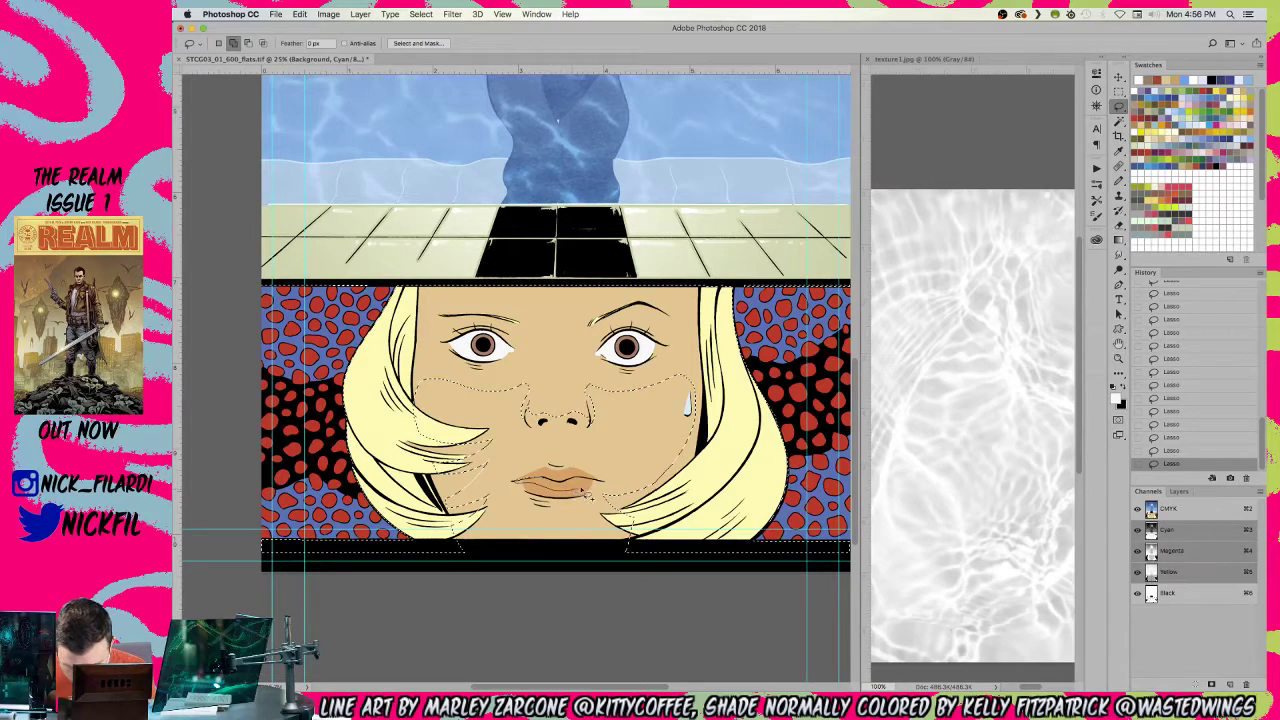
left_click_drag(543, 480, 587, 490)
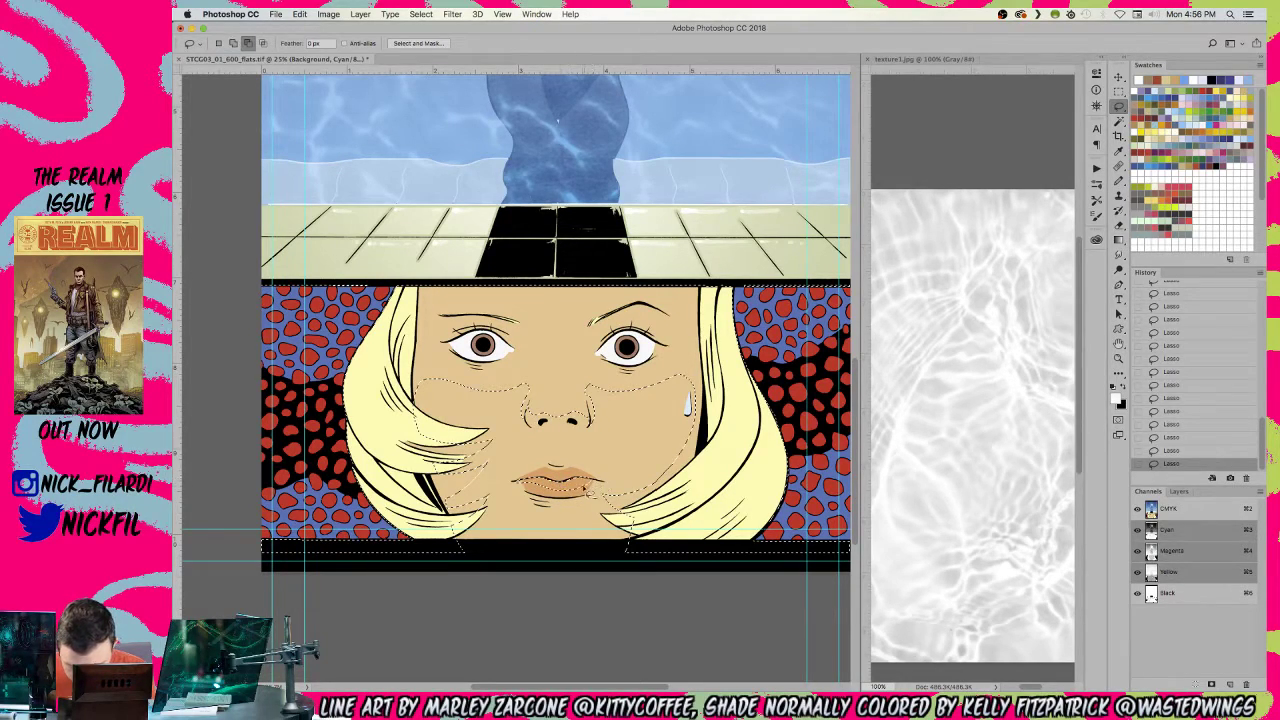
key("alt")
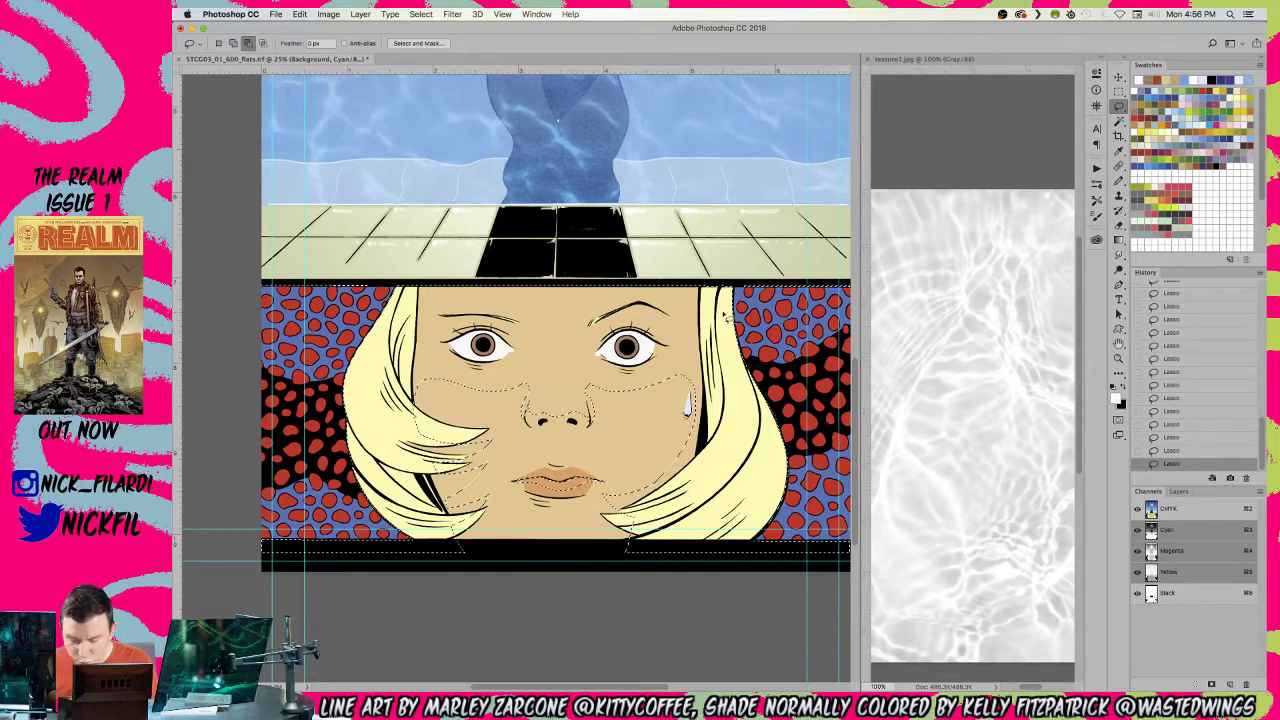
- Add the right cheek area and the lower right hair to the selection with the Magic Wand set to Contiguous
key("w")
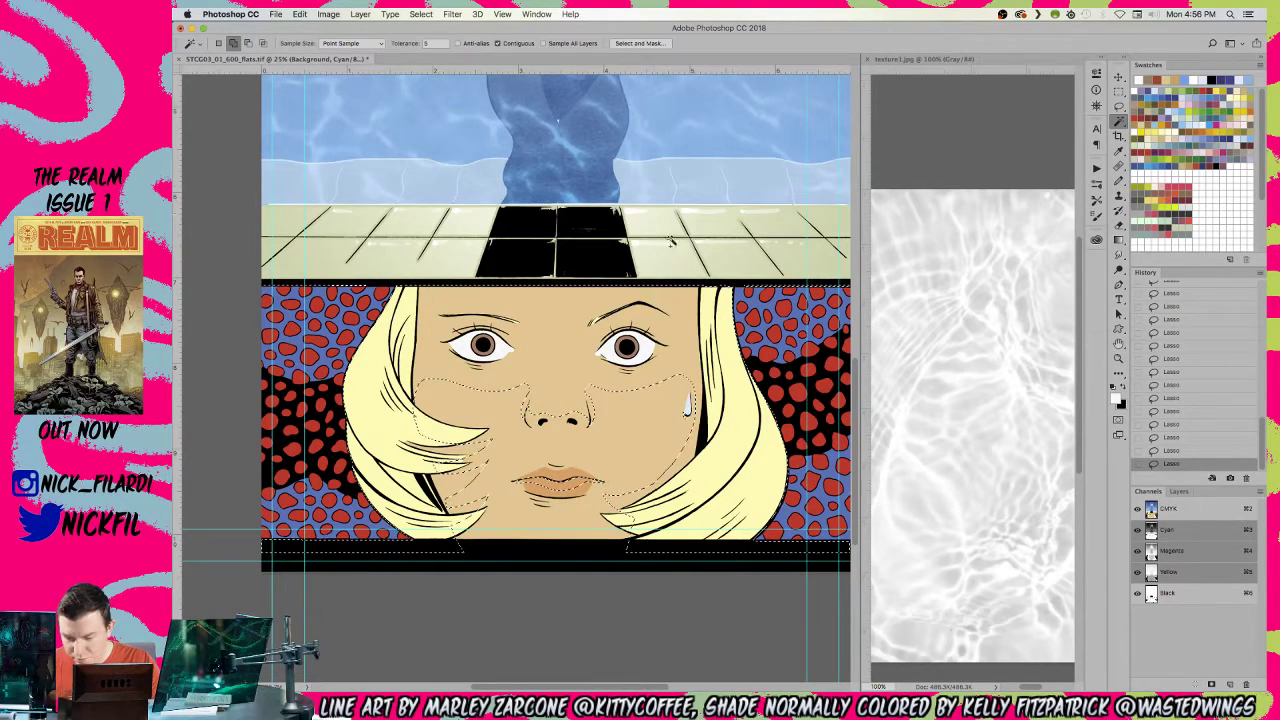
left_click(605, 410)
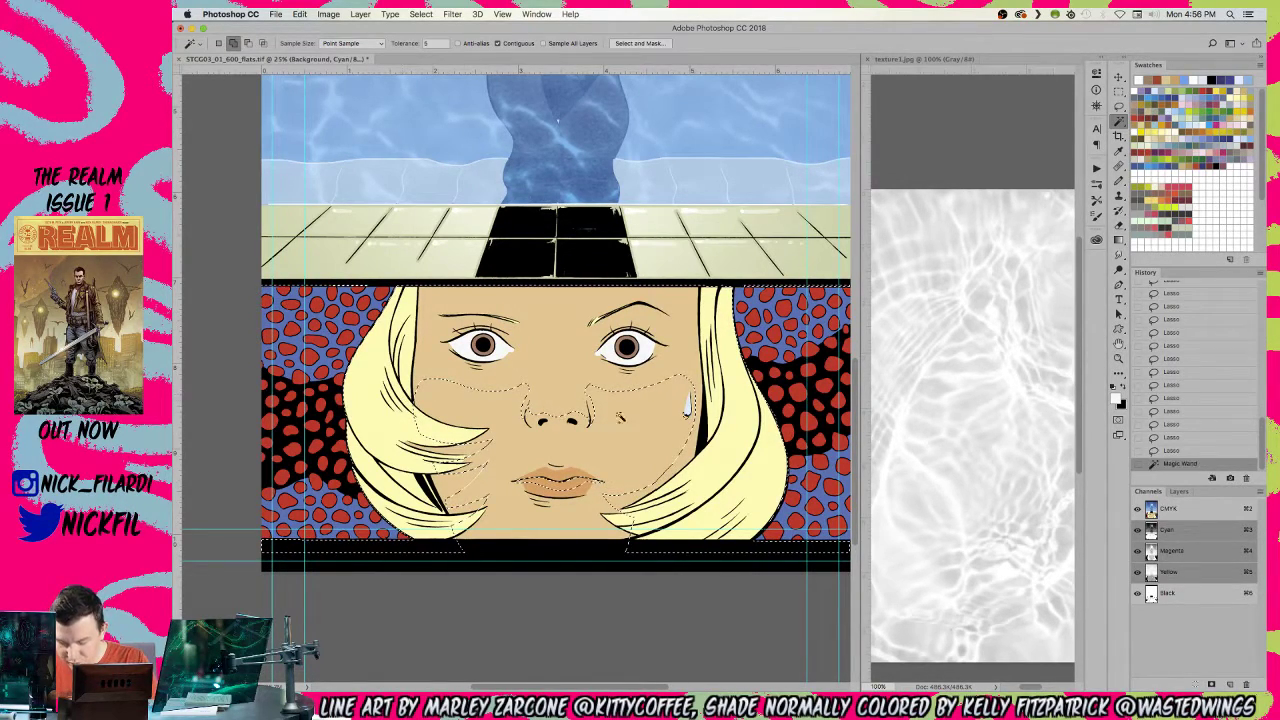
left_click(686, 506)
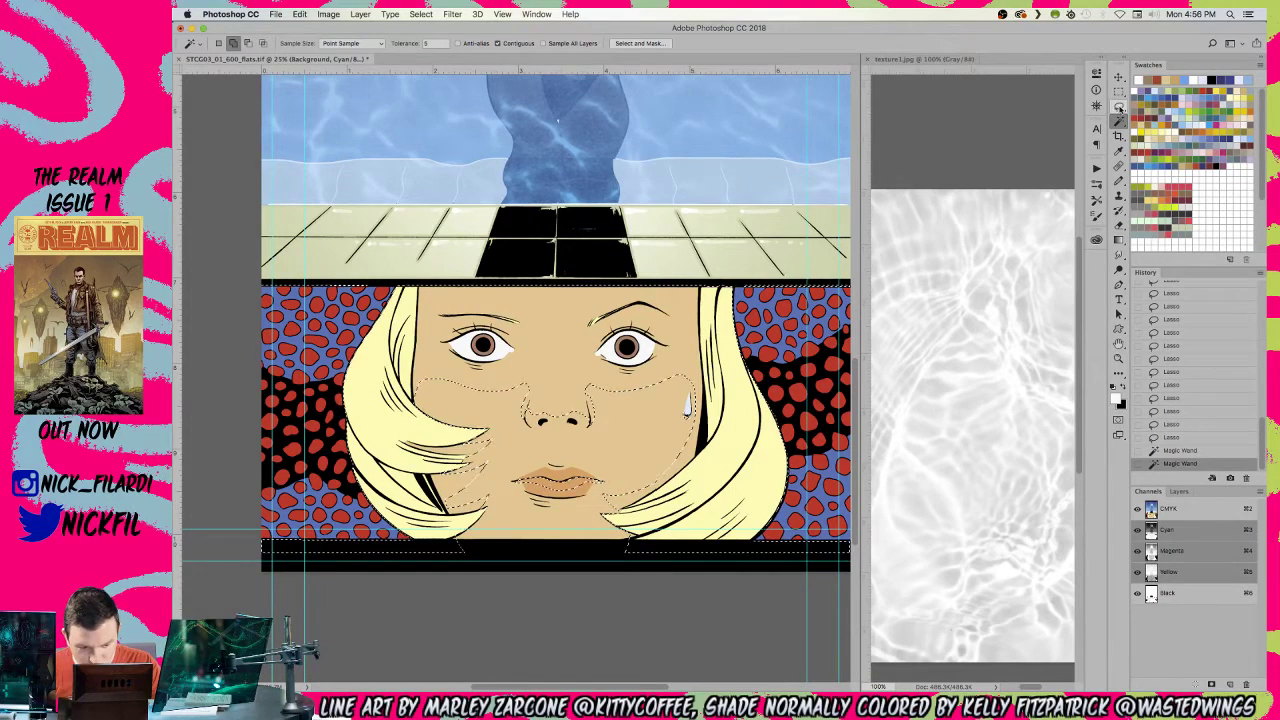
- Subtract freehand Lasso shapes around both eyes and along their upper eyelids from the selection
key("l")
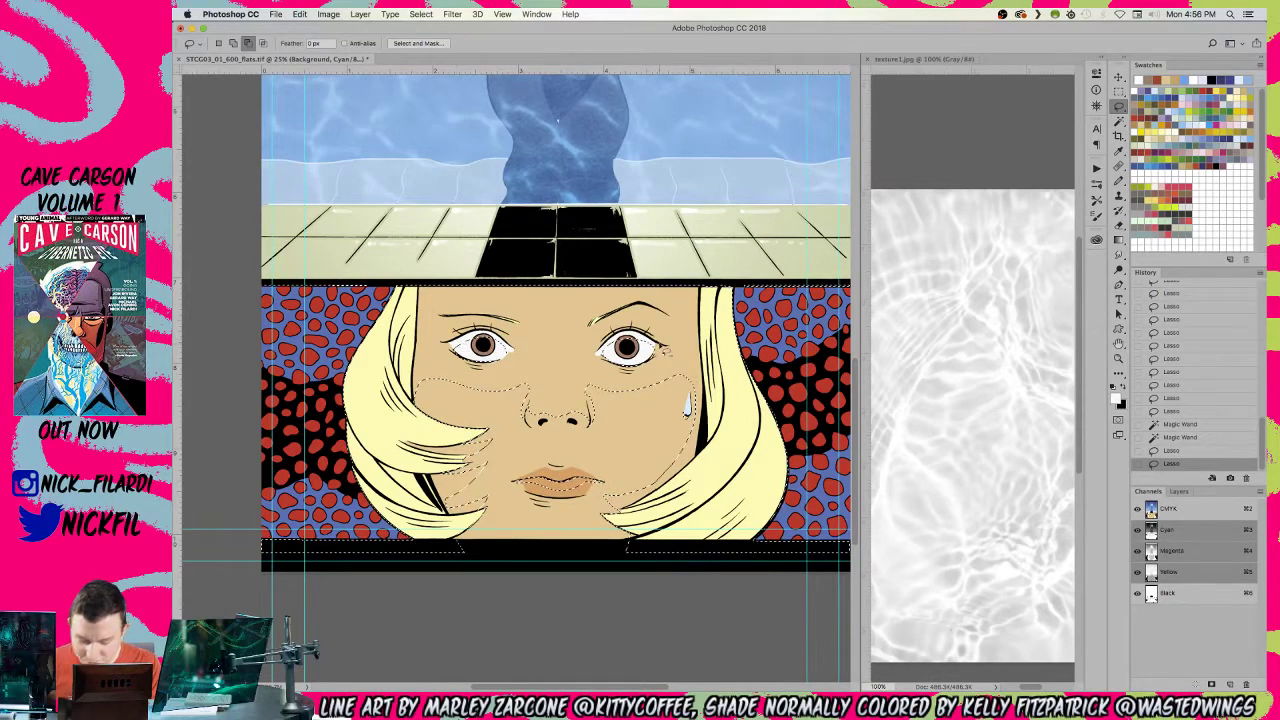
left_click_drag(608, 328, 624, 320)
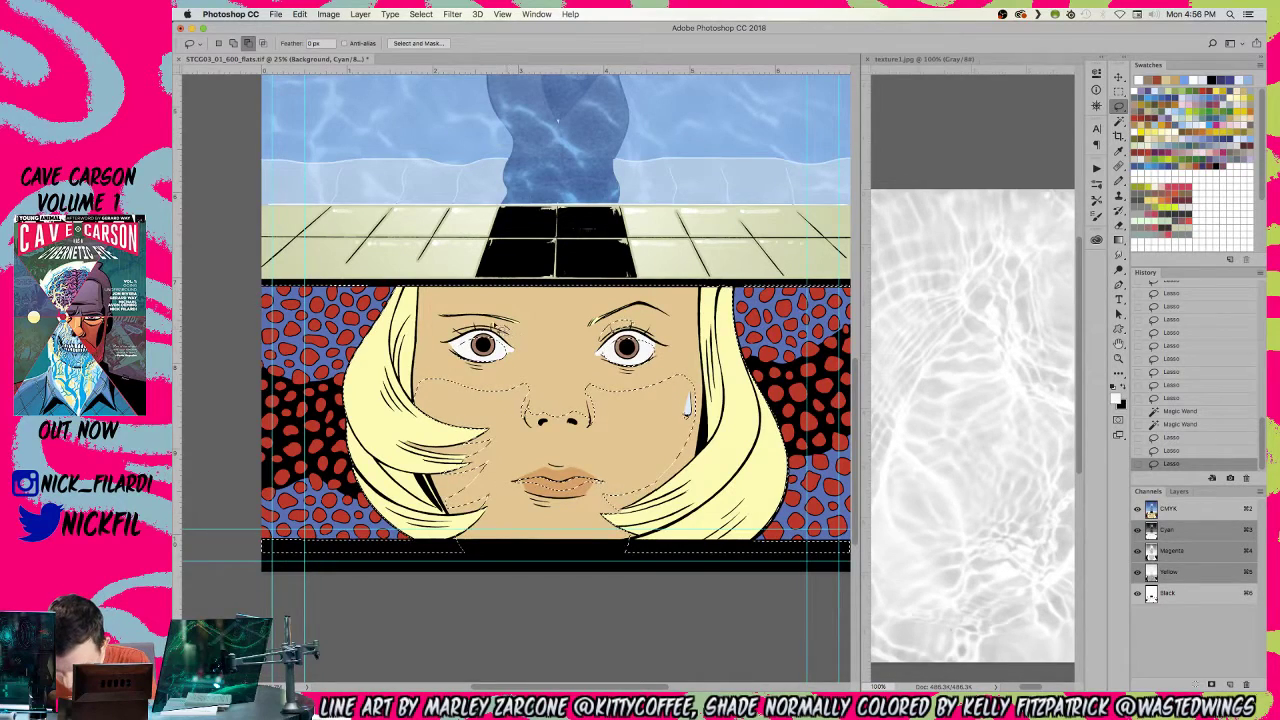
left_click_drag(512, 319, 514, 330)
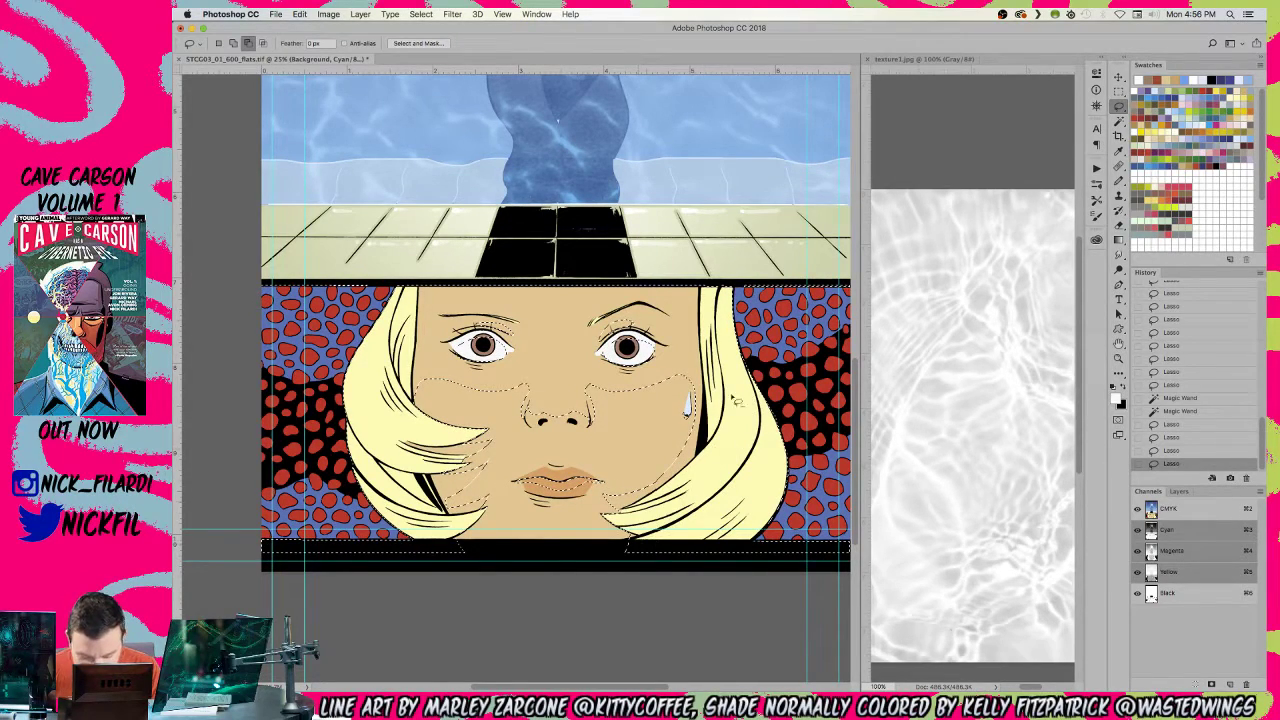
- Refine the Lasso shading shapes on the left cheek and around the tips of the adjoining hair lock
left_click(1118, 343)
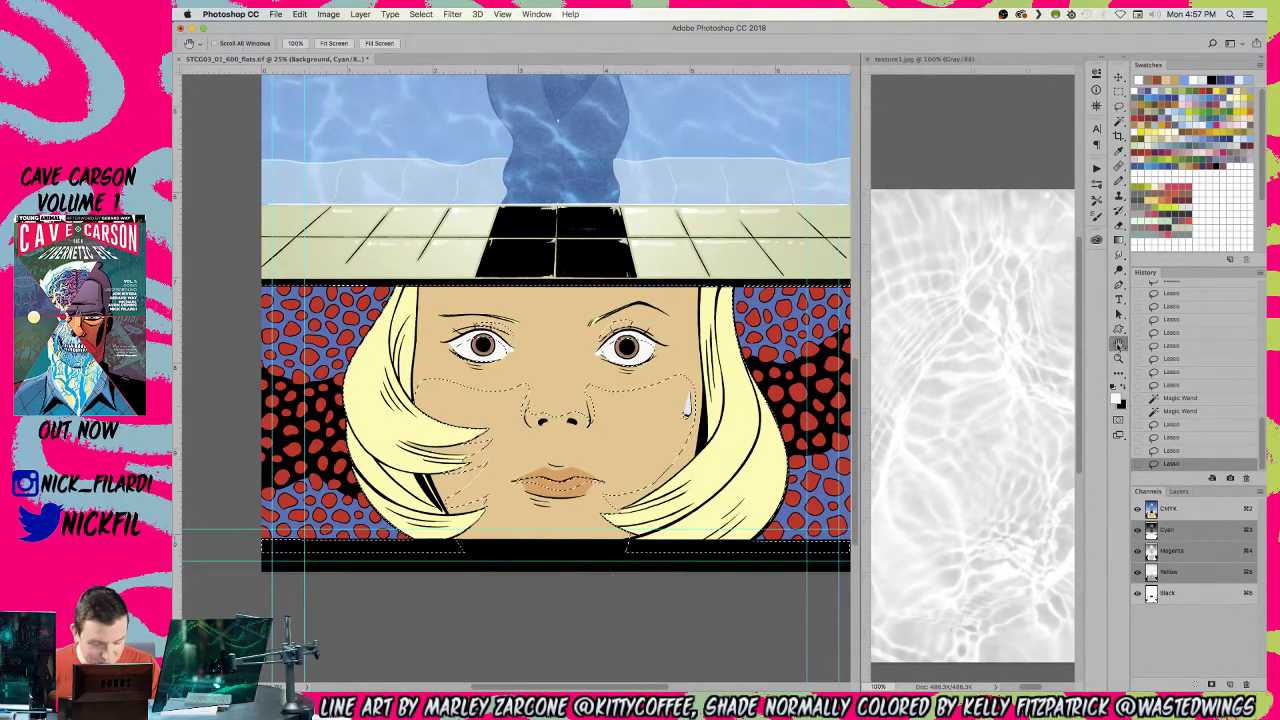
left_click_drag(575, 514, 634, 455)
left_click(1119, 105)
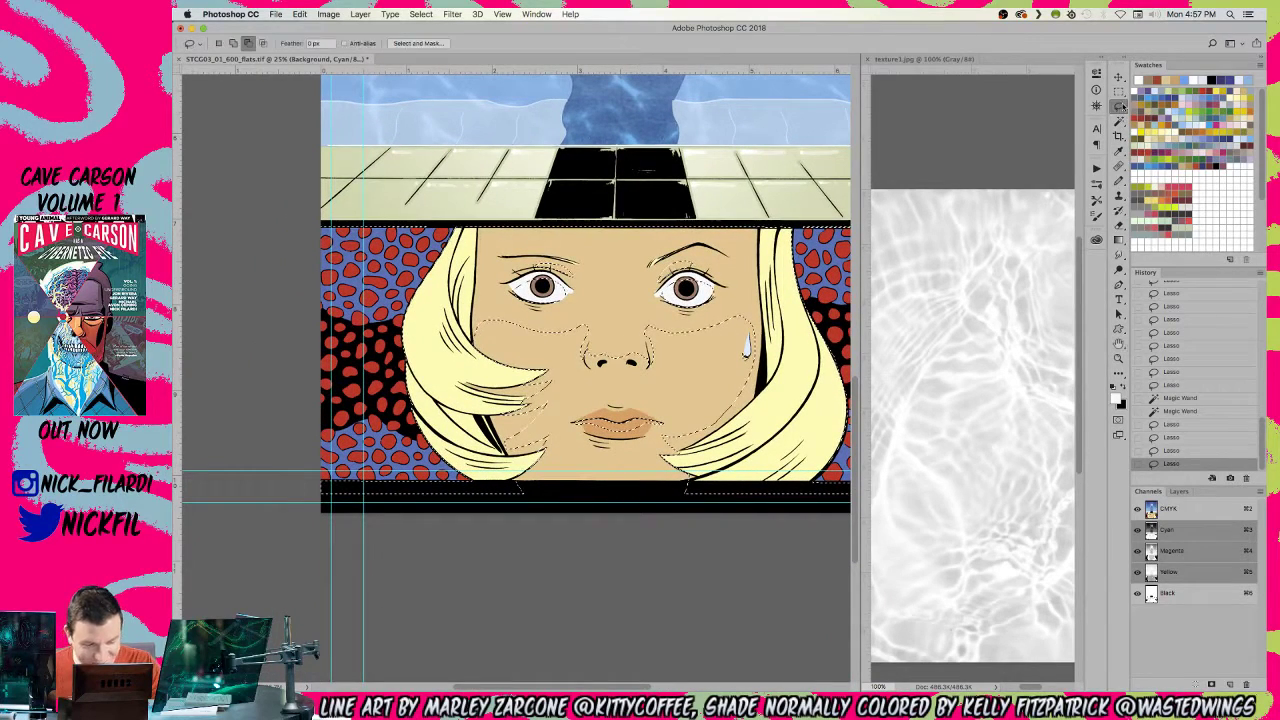
left_click_drag(697, 483, 688, 491)
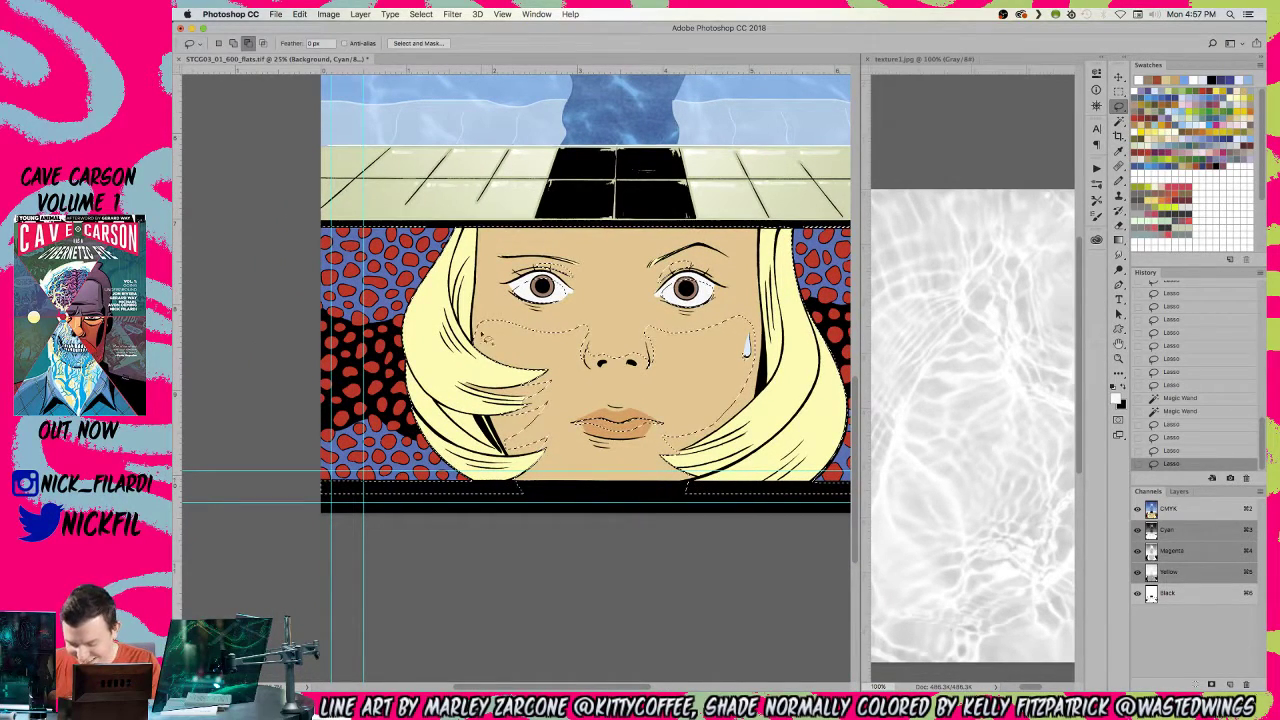
key("alt")
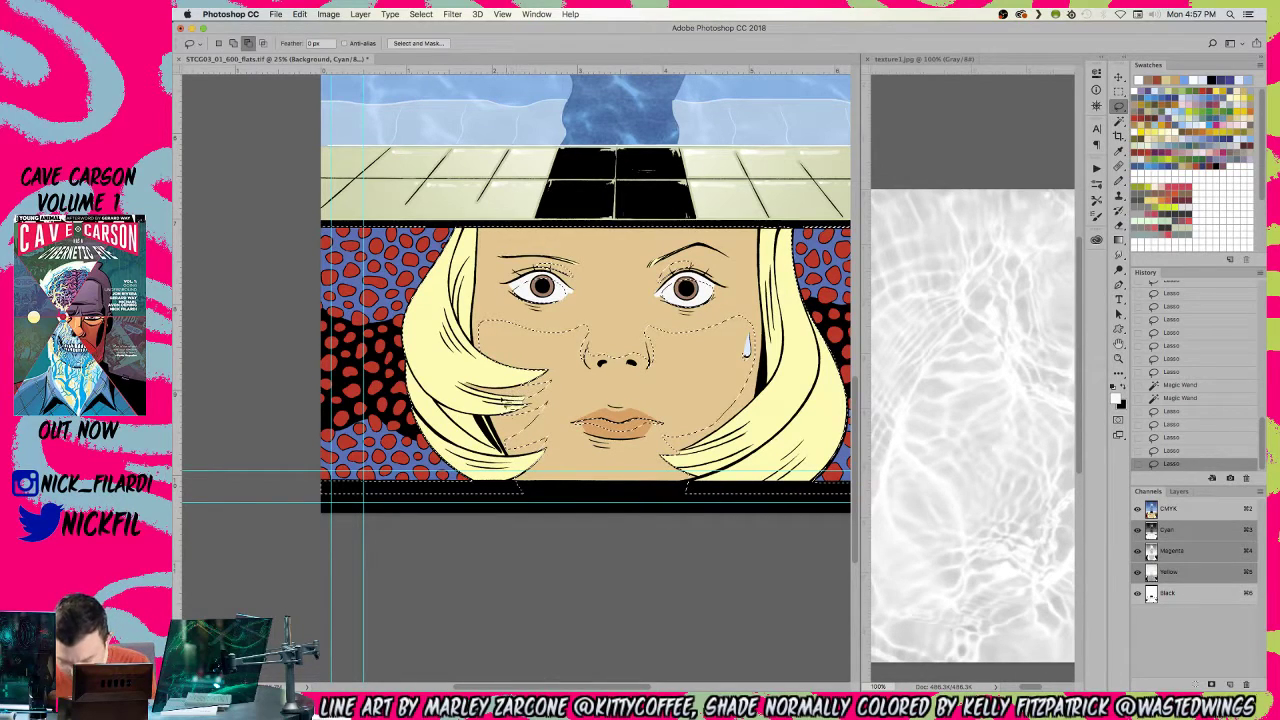
mouse_move(498, 408)
left_mouse_down()
mouse_move(540, 410)
mouse_move(491, 398)
mouse_move(504, 425)
mouse_move(492, 390)
left_mouse_up()
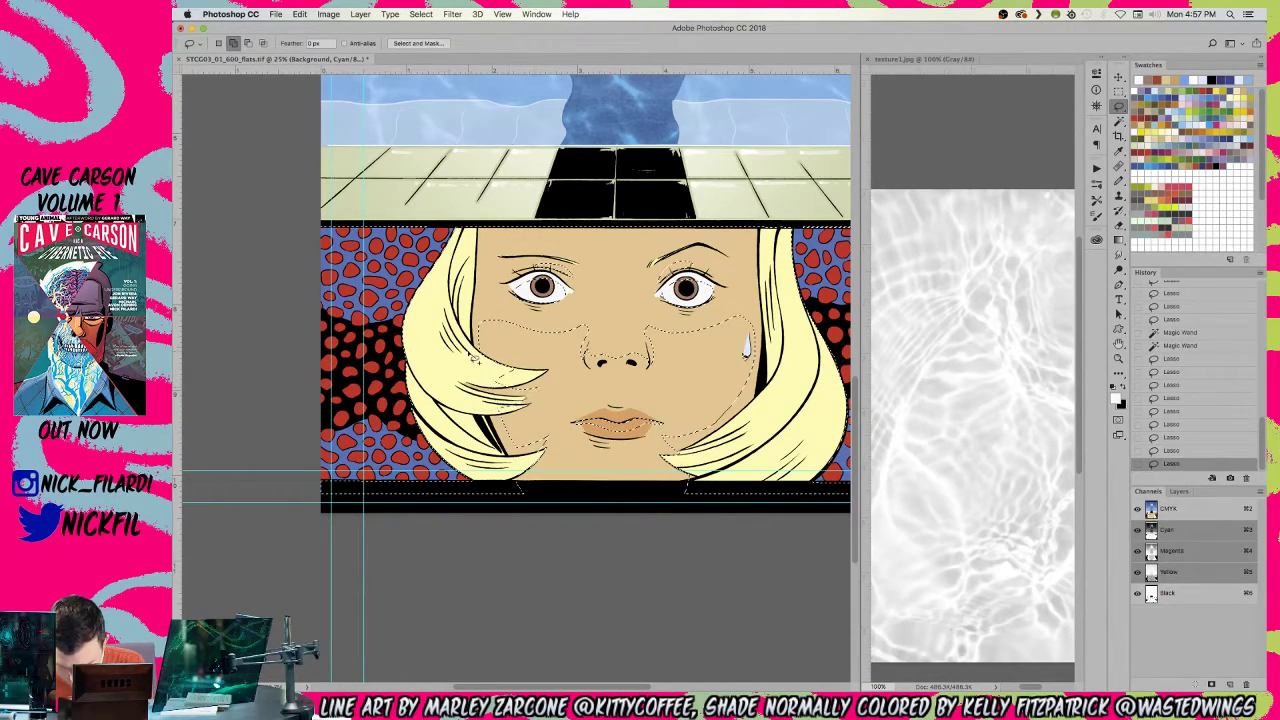
mouse_move(478, 345)
left_mouse_down()
mouse_move(548, 359)
mouse_move(505, 381)
mouse_move(480, 346)
left_mouse_up()
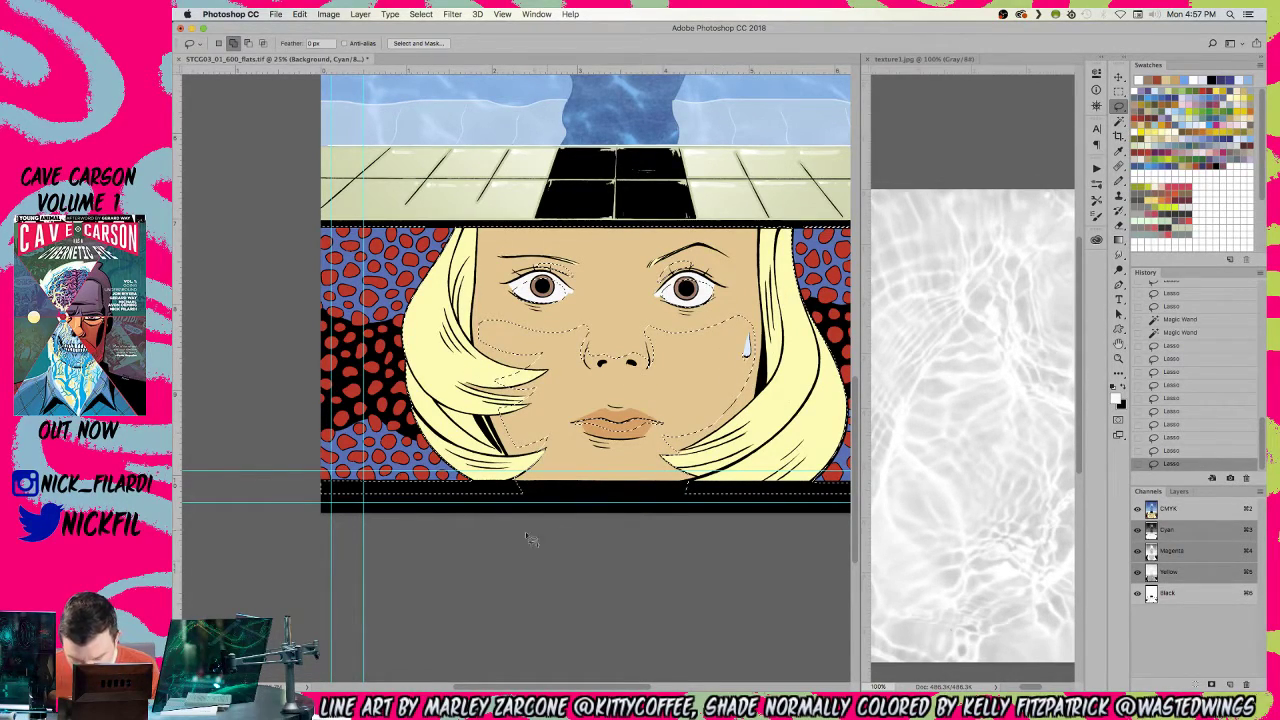
key("shift")
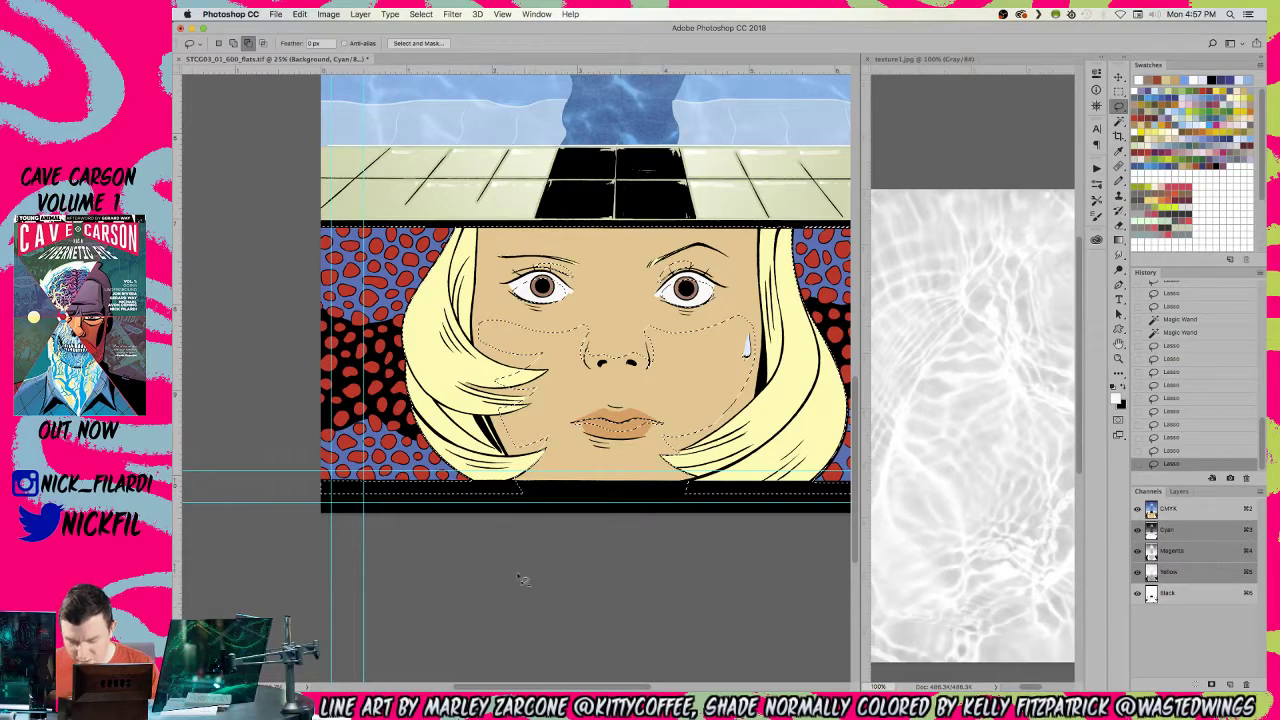
- Outline freehand Lasso shading shapes across the middle of the left hair lock, from its outer edge toward the face
mouse_move(423, 377)
left_mouse_down()
mouse_move(412, 345)
mouse_move(525, 378)
mouse_move(452, 379)
mouse_move(442, 399)
mouse_move(472, 394)
mouse_move(520, 422)
mouse_move(520, 406)
mouse_move(410, 334)
mouse_move(432, 354)
mouse_move(417, 364)
mouse_move(412, 269)
mouse_move(442, 400)
left_mouse_up()
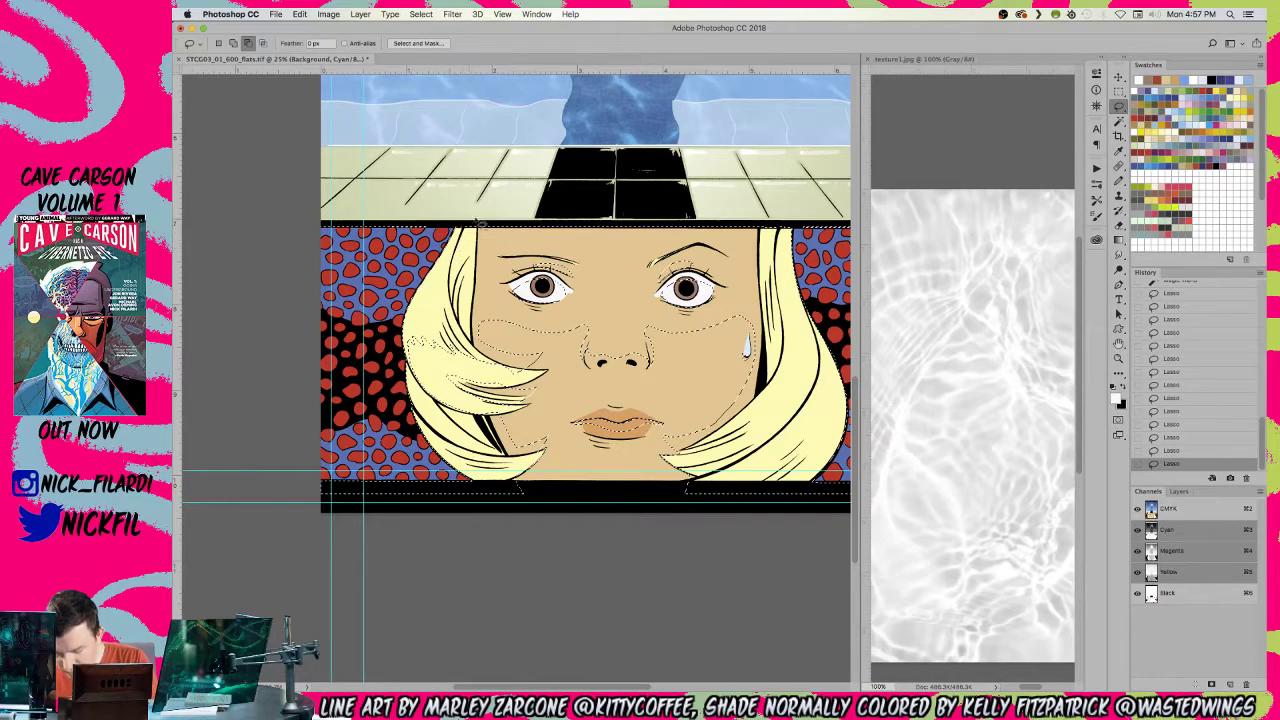
mouse_move(412, 315)
left_mouse_down()
mouse_move(410, 345)
mouse_move(476, 364)
mouse_move(412, 330)
left_mouse_up()
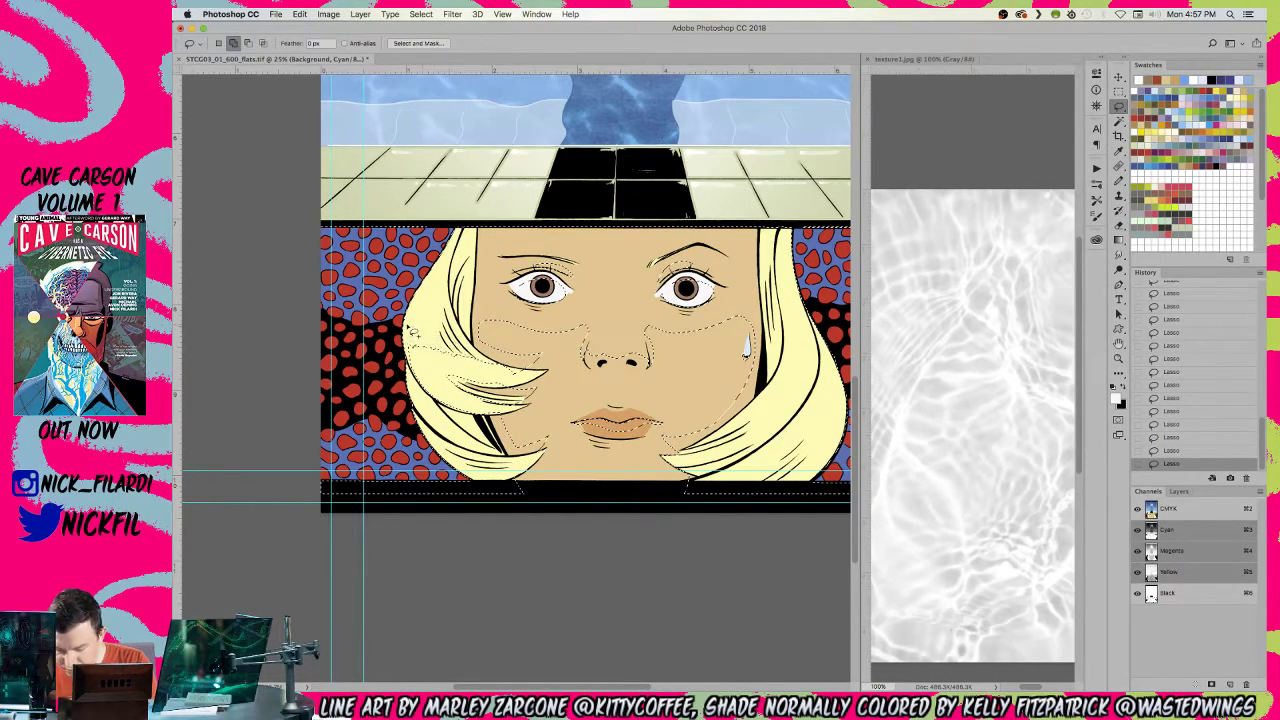
mouse_move(477, 363)
left_mouse_down()
mouse_move(471, 352)
mouse_move(505, 372)
mouse_move(455, 357)
left_mouse_up()
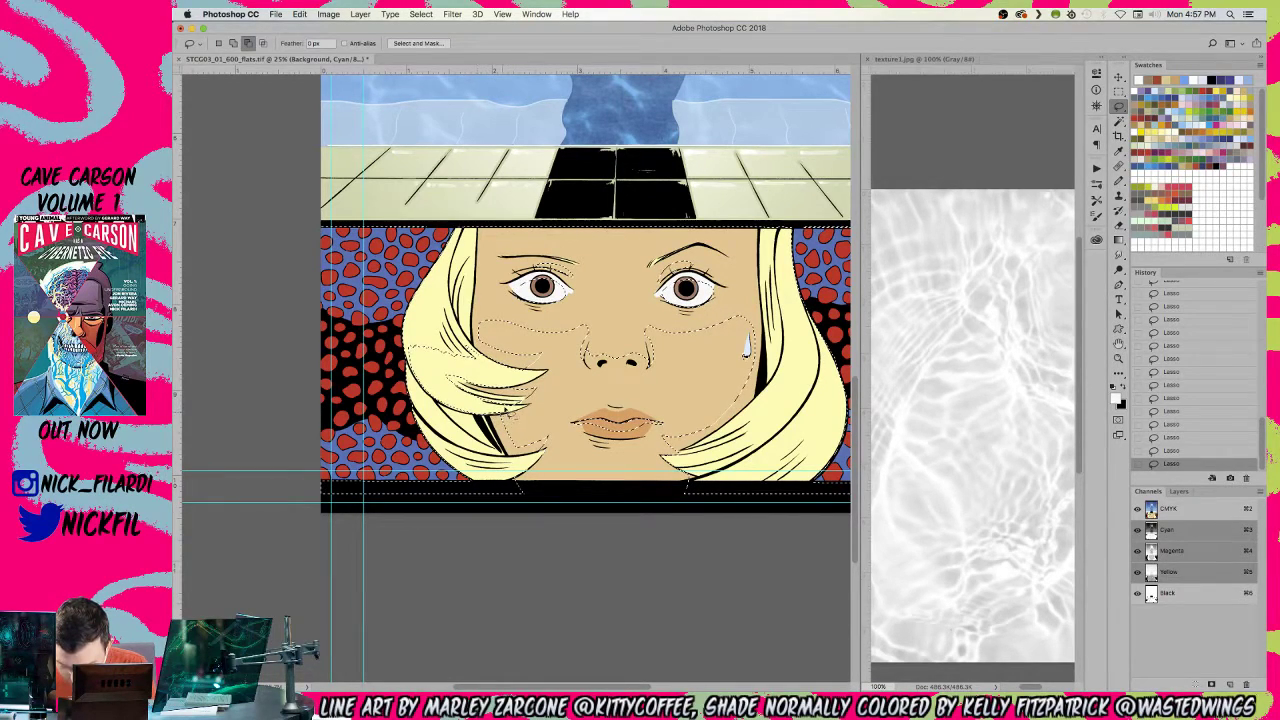
- Refine the Lasso shading in close-up around the left hair tips and along the outer edge of the lower curl
key("z")
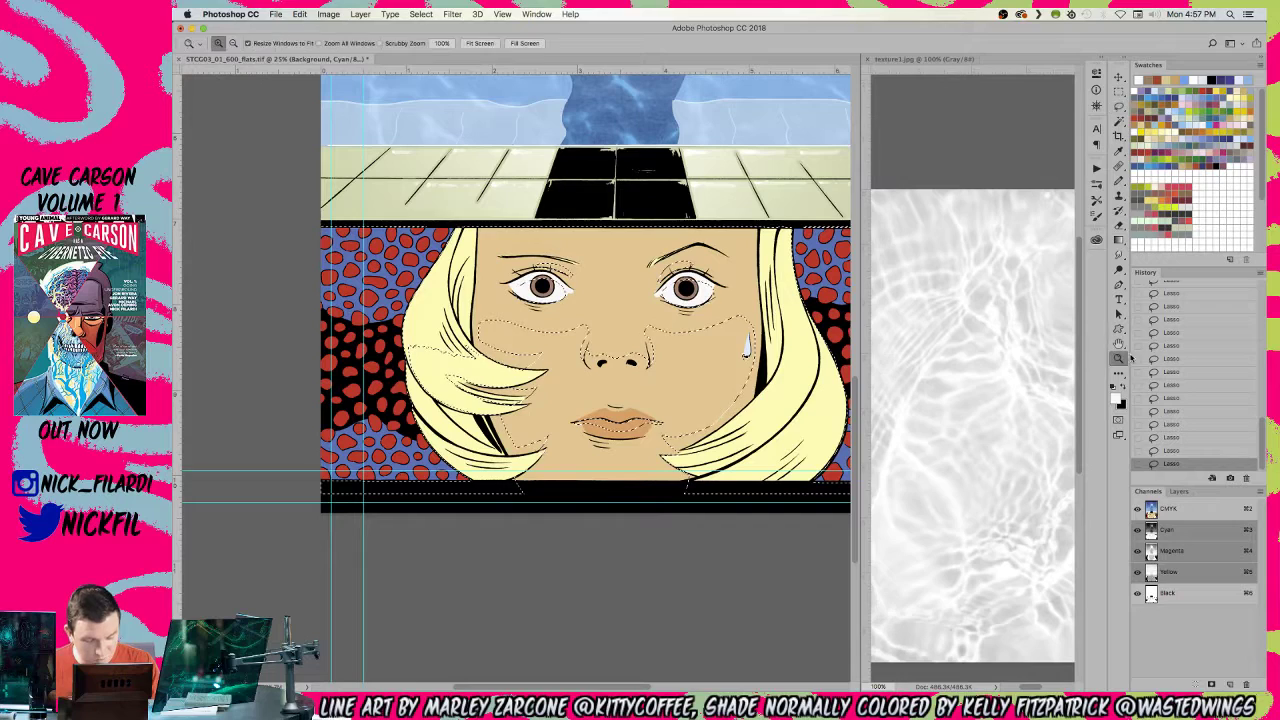
left_click(496, 459)
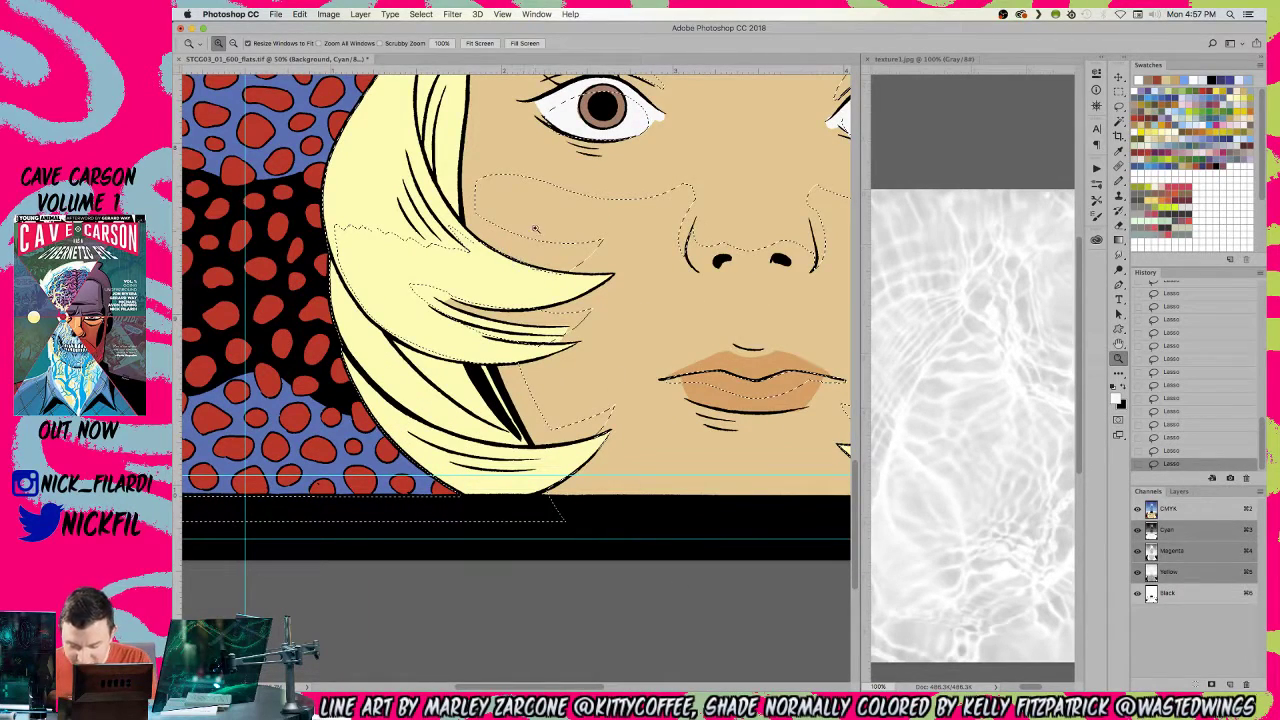
key("l")
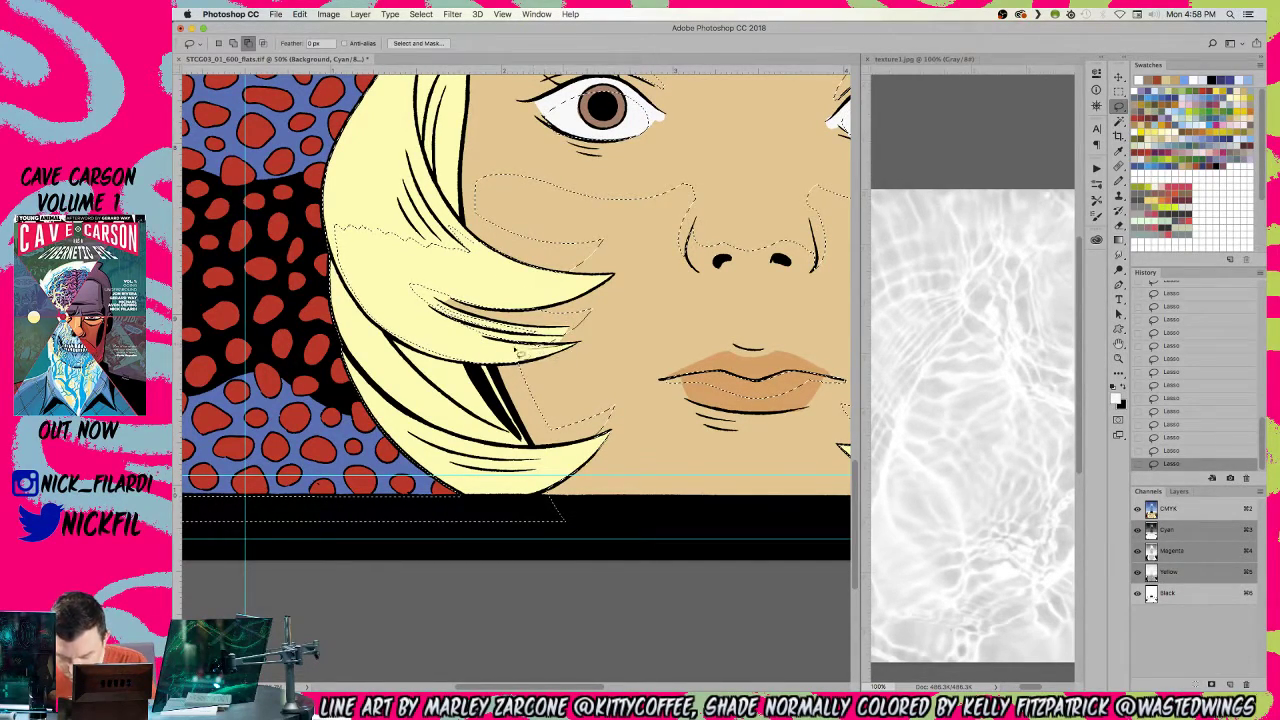
key("shift")
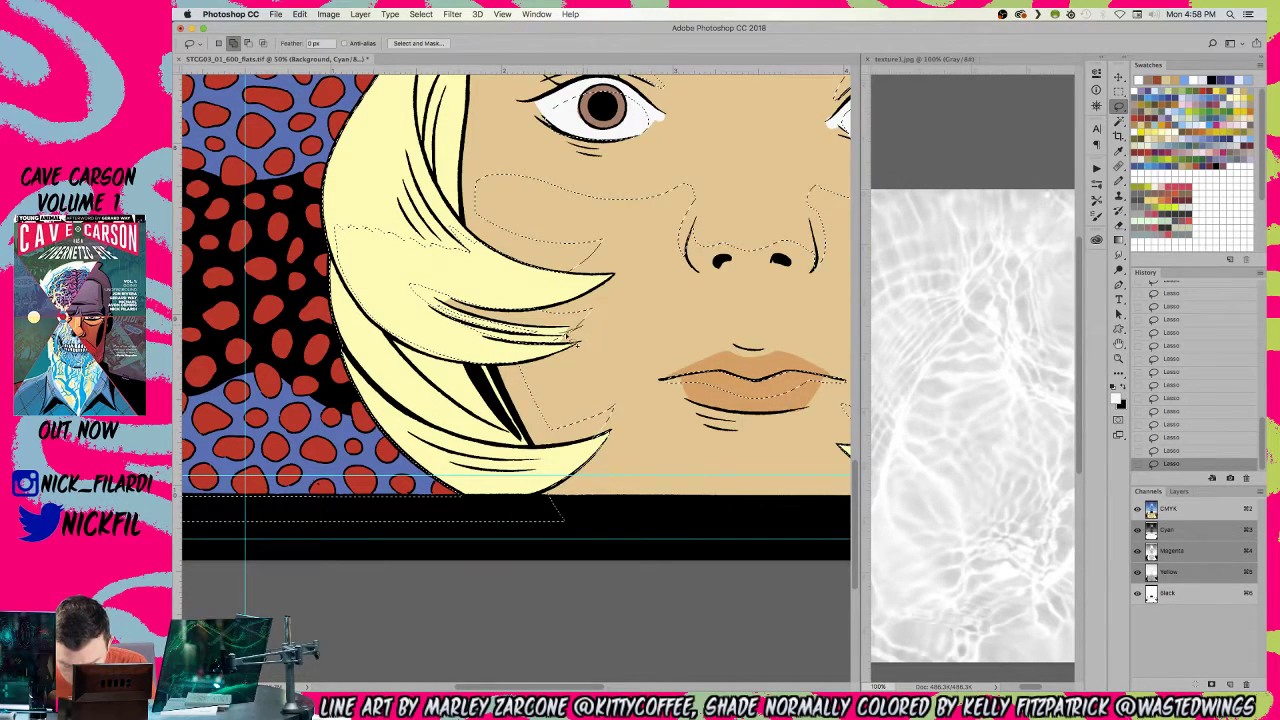
key("alt")
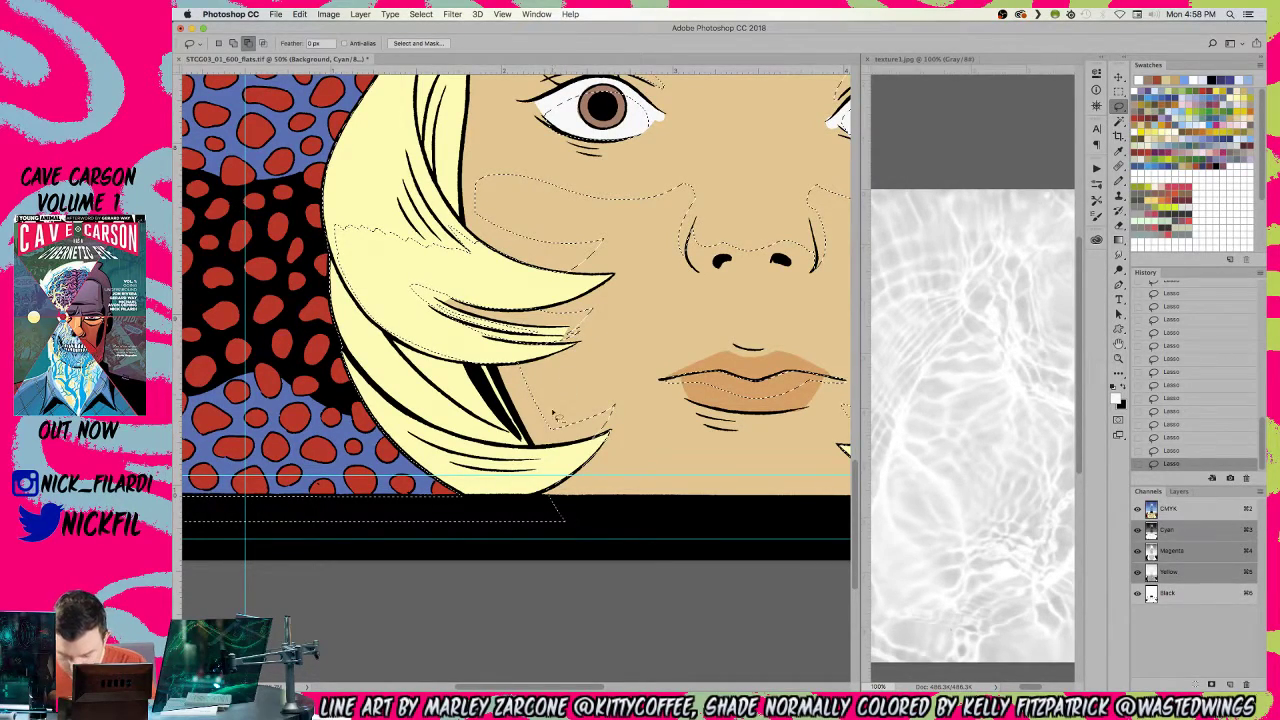
mouse_move(339, 347)
left_mouse_down()
mouse_move(540, 503)
mouse_move(330, 386)
mouse_move(320, 323)
left_mouse_up()
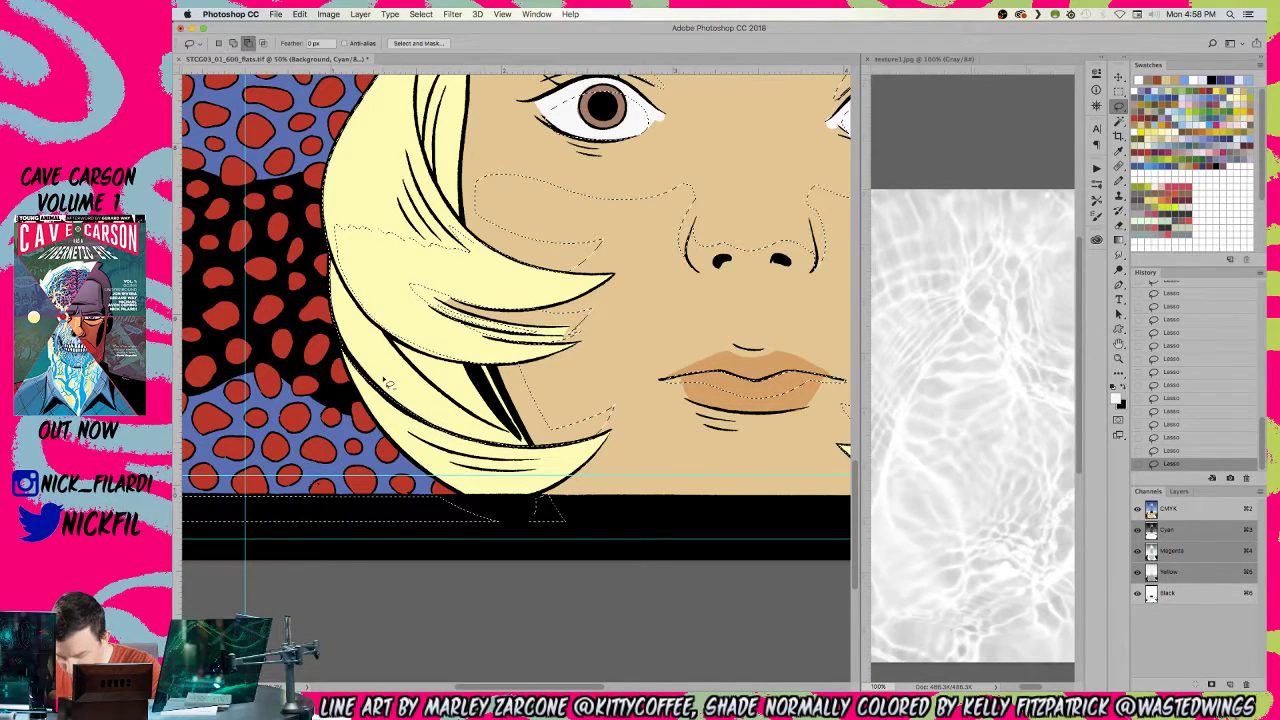
- Subtract a small Lasso shape above the upper lip and refine the shading edge across the left hair lock
key("h")
left_click_drag(677, 505, 385, 593)
key("z")
left_click(521, 506, "shift")
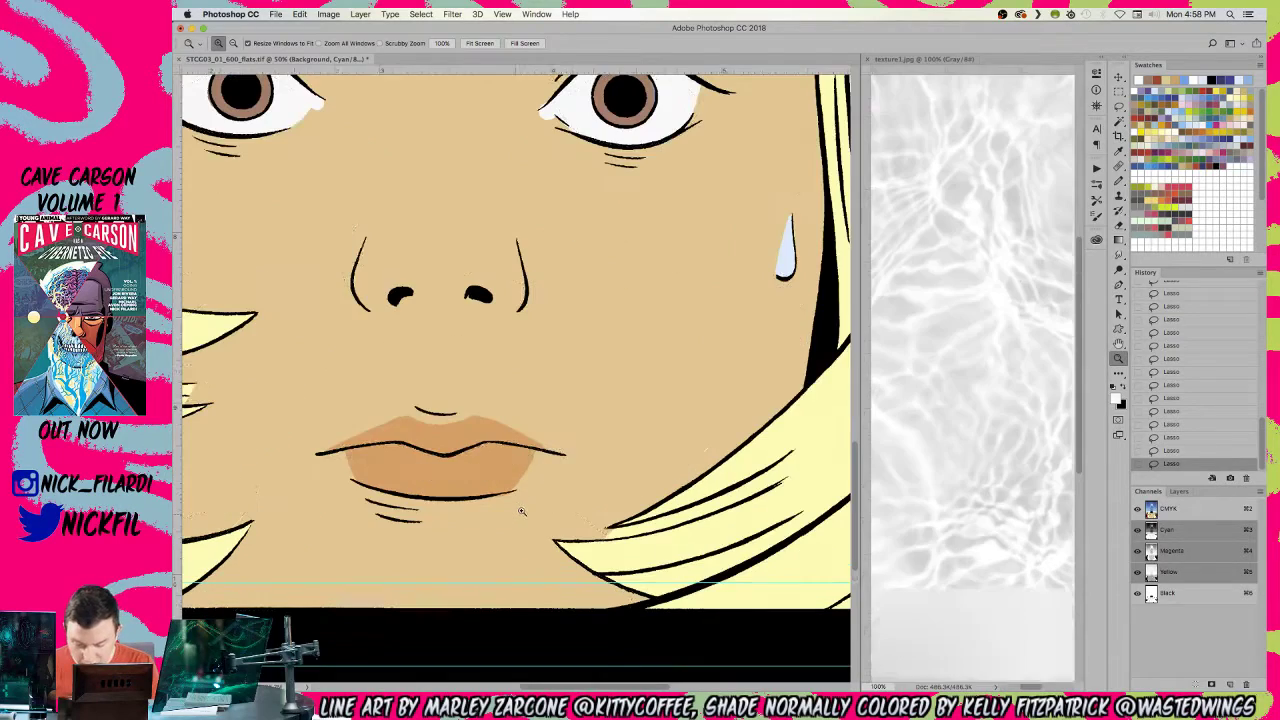
left_click(525, 511, "alt")
left_click(525, 511, "alt")
left_click(525, 511, "alt")
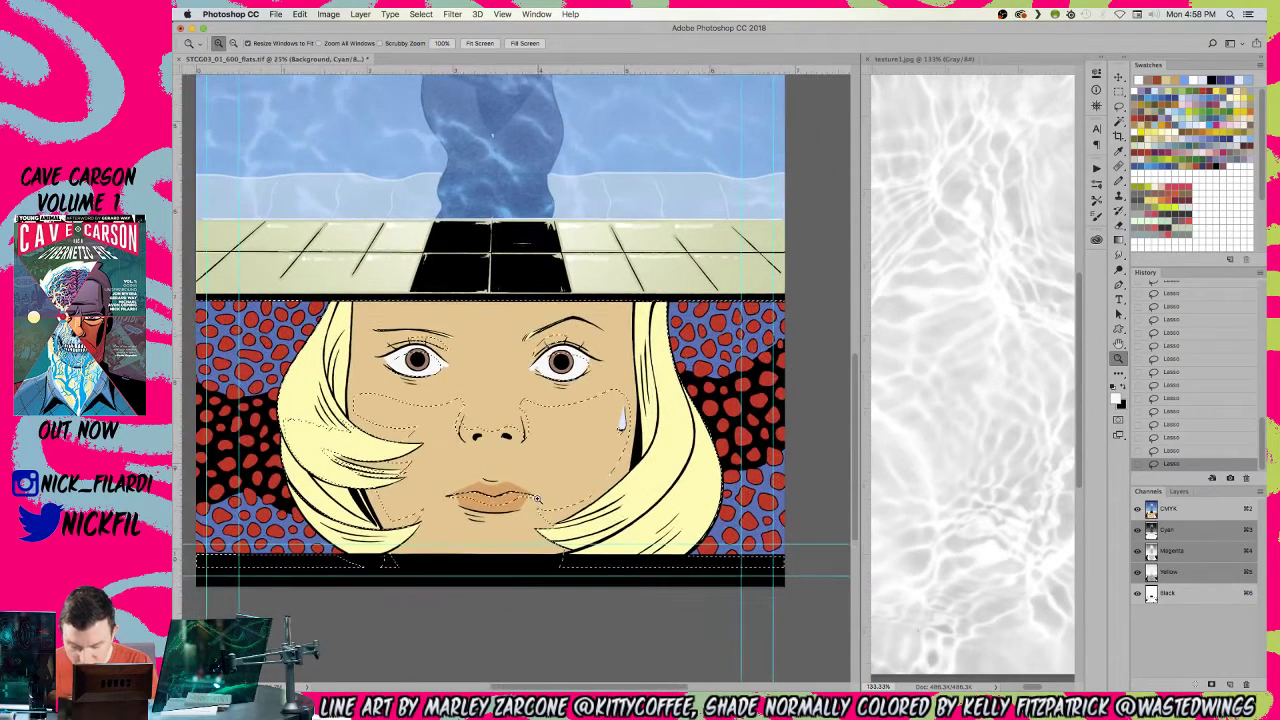
left_click(1119, 106)
mouse_move(486, 480)
left_mouse_down()
mouse_move(497, 484)
mouse_move(486, 482)
left_mouse_up()
mouse_move(284, 419)
left_mouse_down()
mouse_move(309, 440)
mouse_move(328, 417)
left_mouse_up()
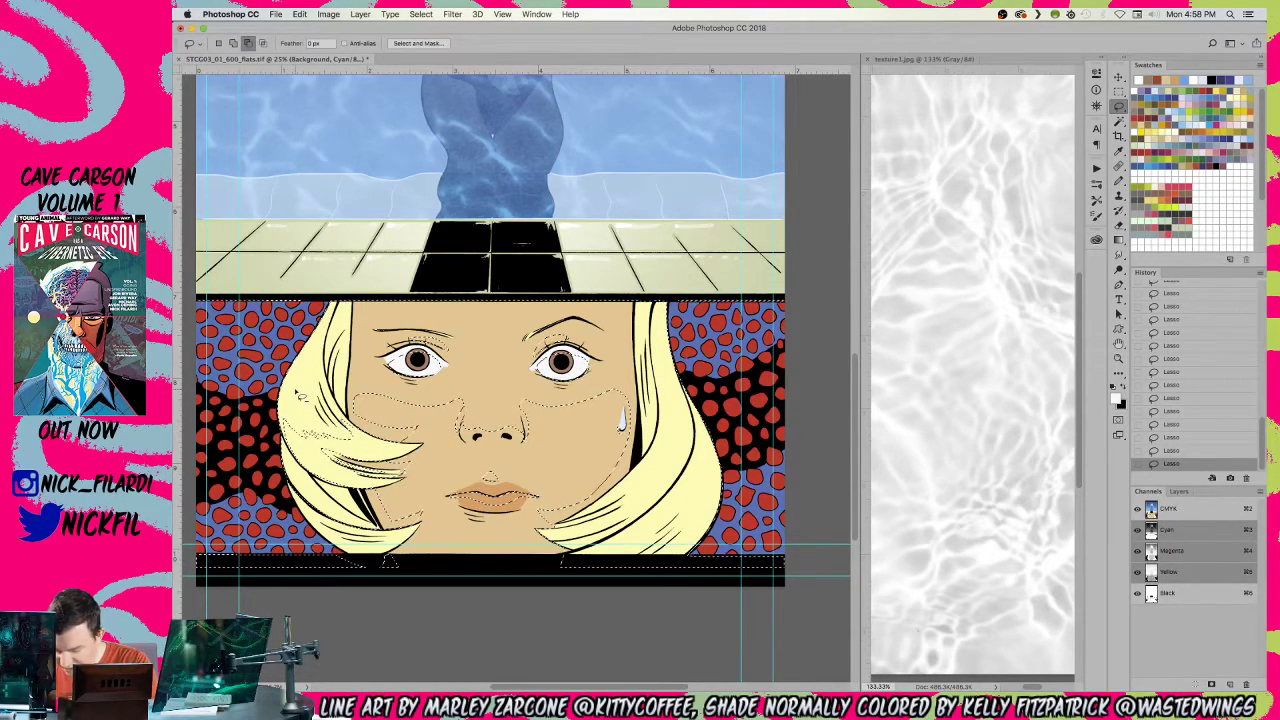
- Subtract a large freehand Lasso shape over the lower half of the right hair, extending past the panel's bottom edge
mouse_move(672, 443)
left_mouse_down()
mouse_move(639, 462)
mouse_move(675, 448)
left_mouse_up()
key("super+z")
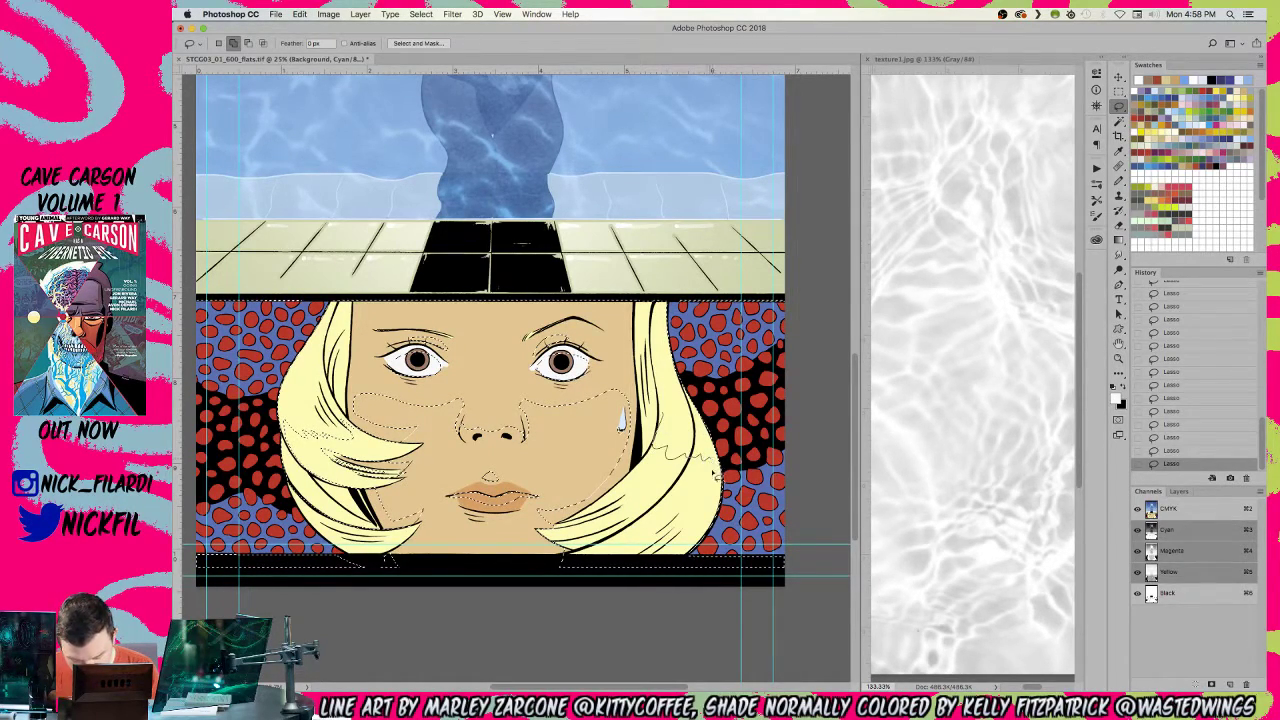
key("alt")
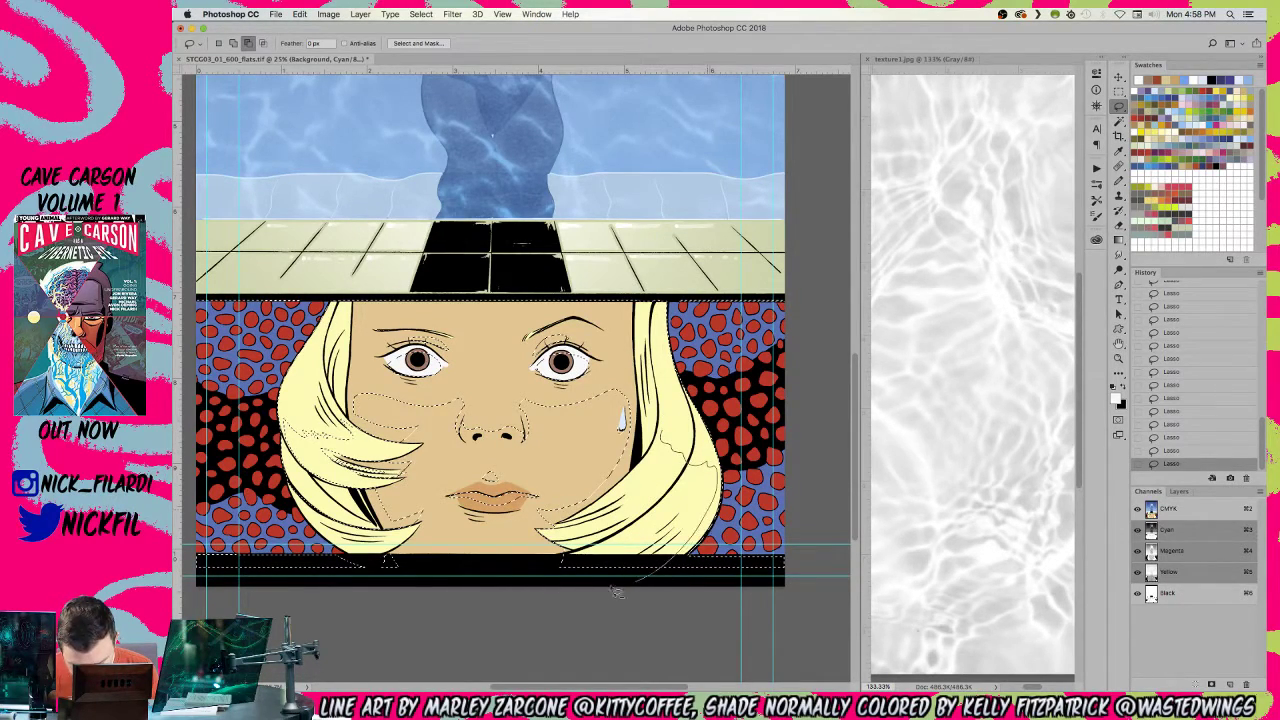
left_click_drag(654, 449, 644, 458)
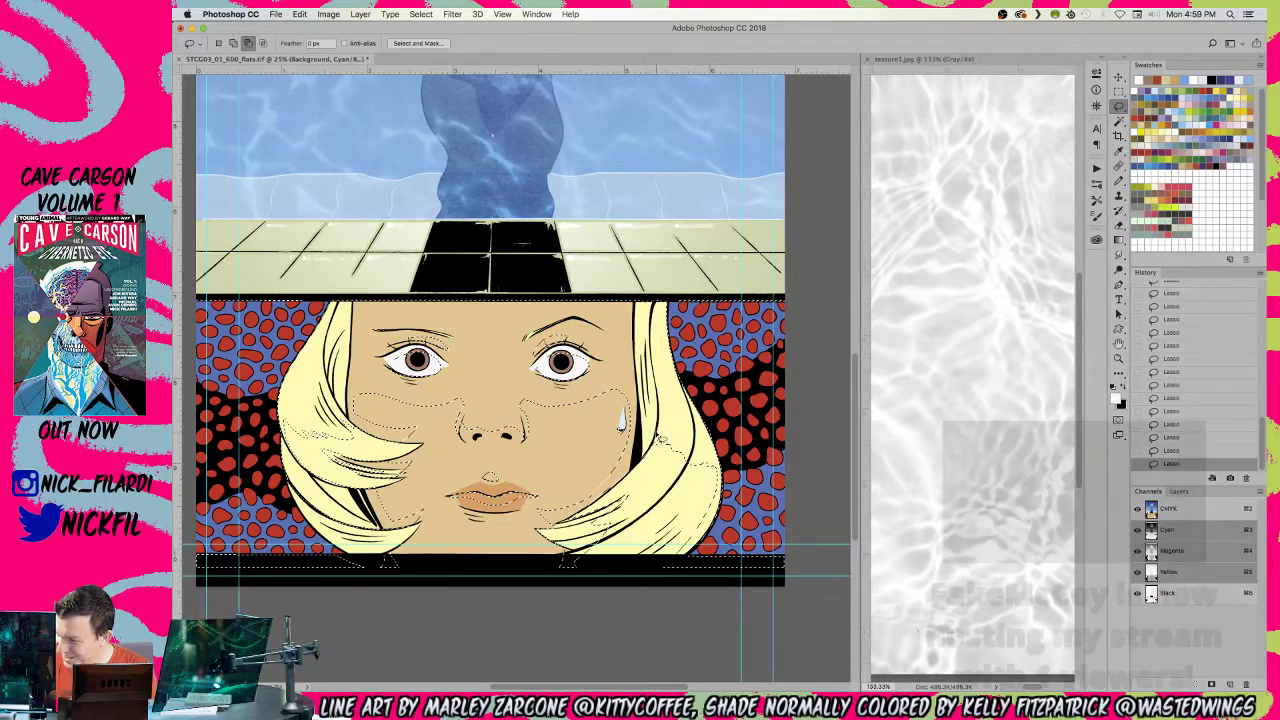
- Refine the Lasso shading along the inner right hair lock, from its middle down to the tip beside the chin
key("shift")
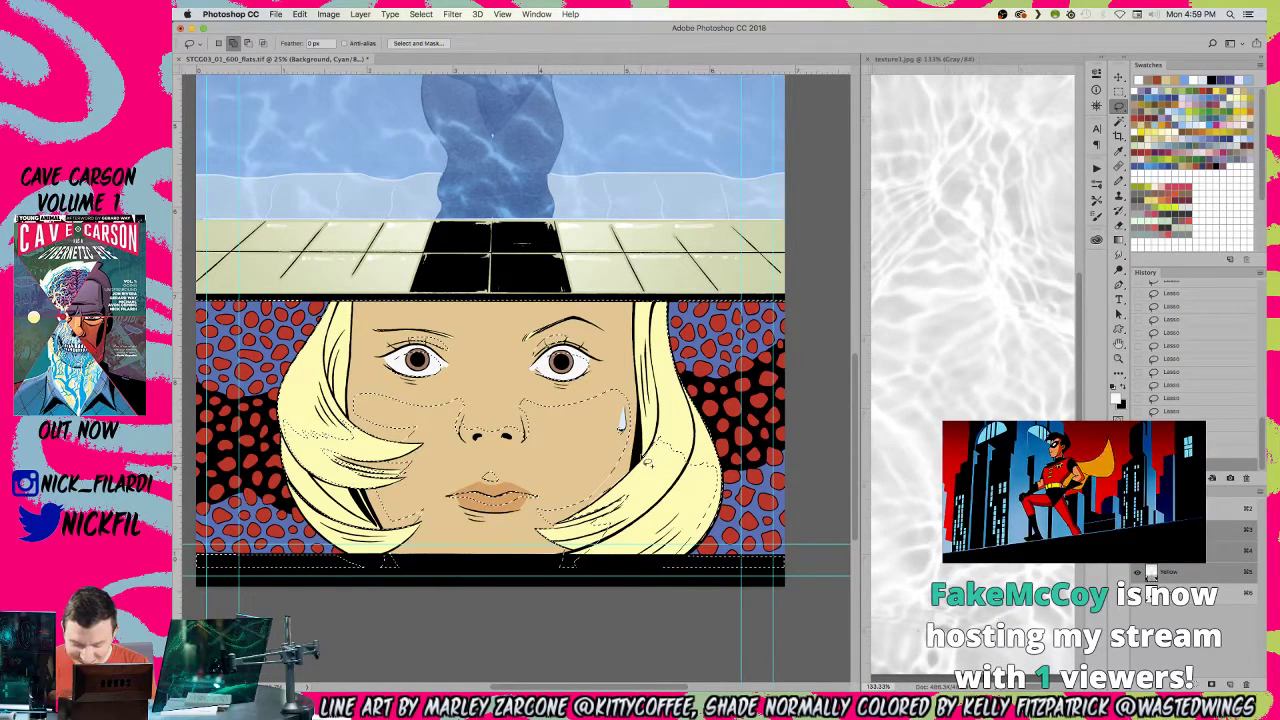
left_click_drag(655, 452, 563, 530)
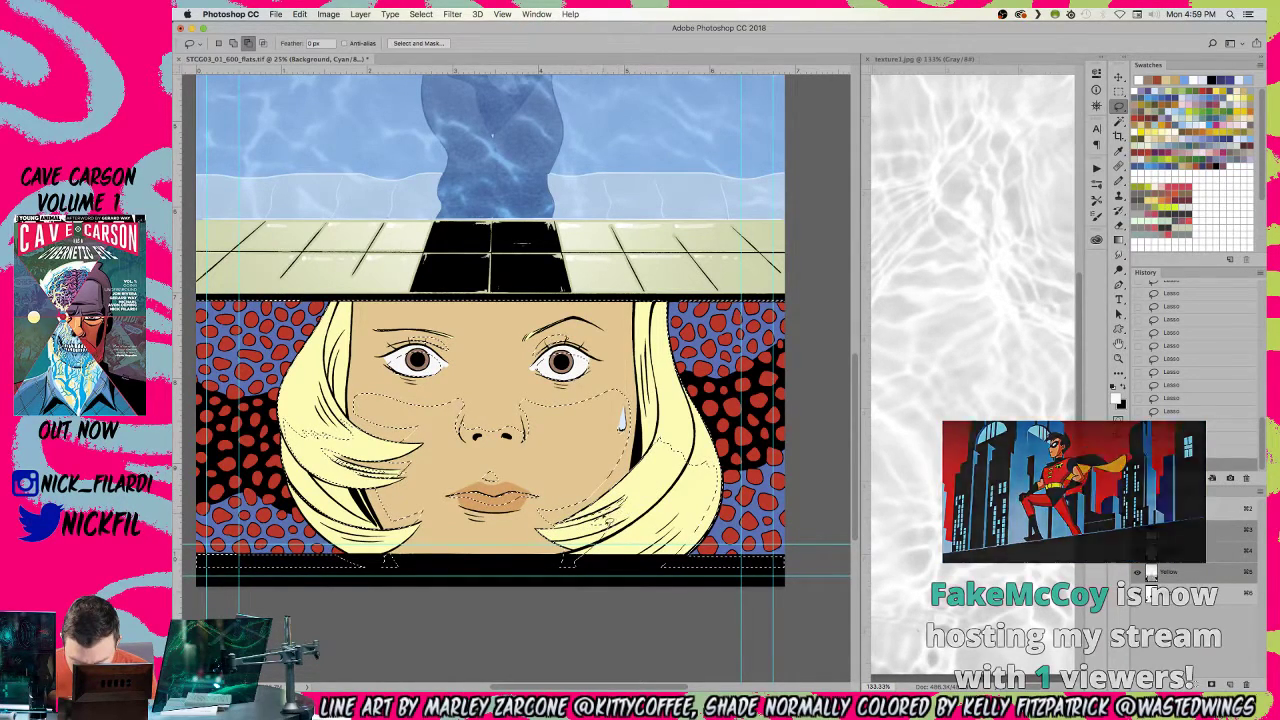
key("shift")
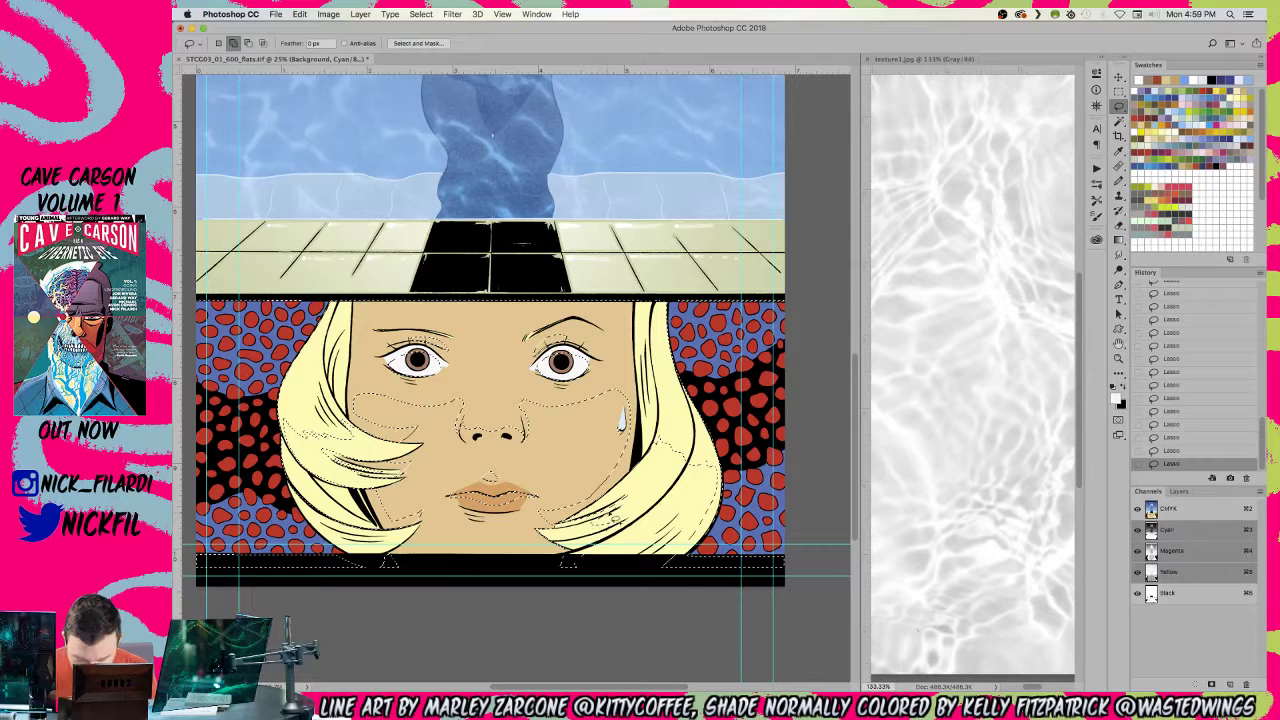
key("alt")
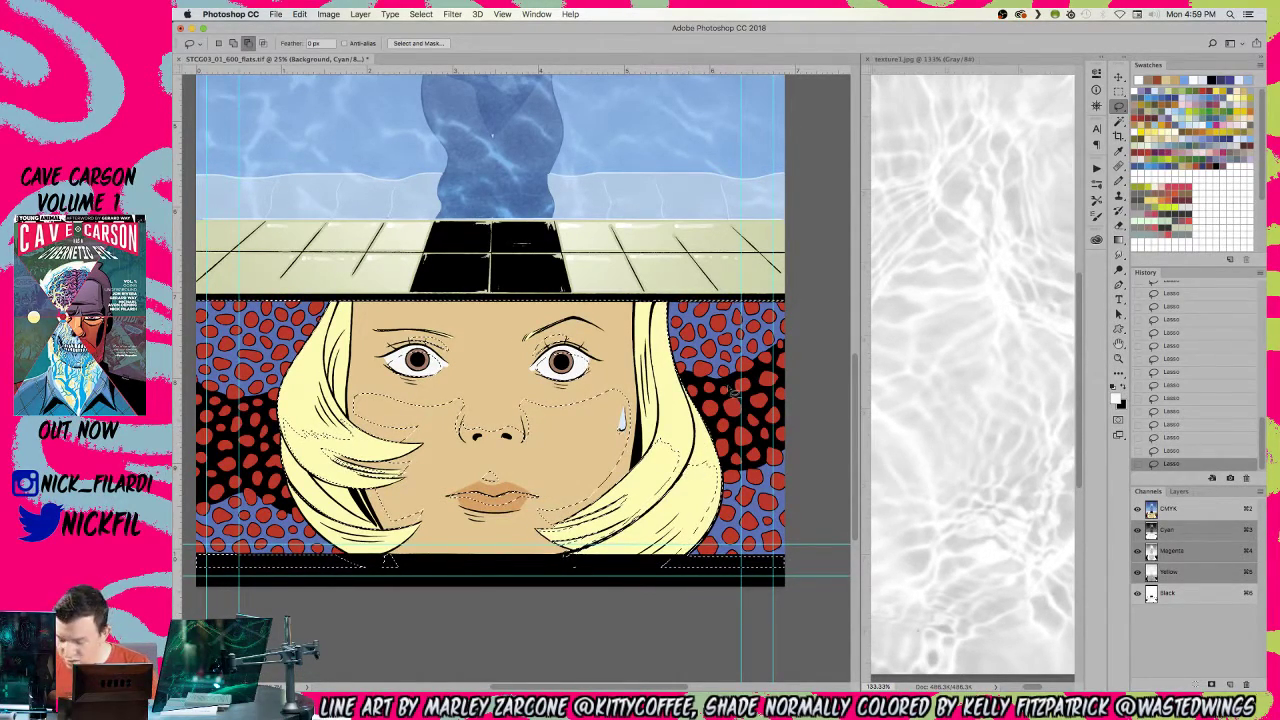
- Outline strand-shaped Lasso shading along the outer edge and lower curl of the right hair
key("shift")
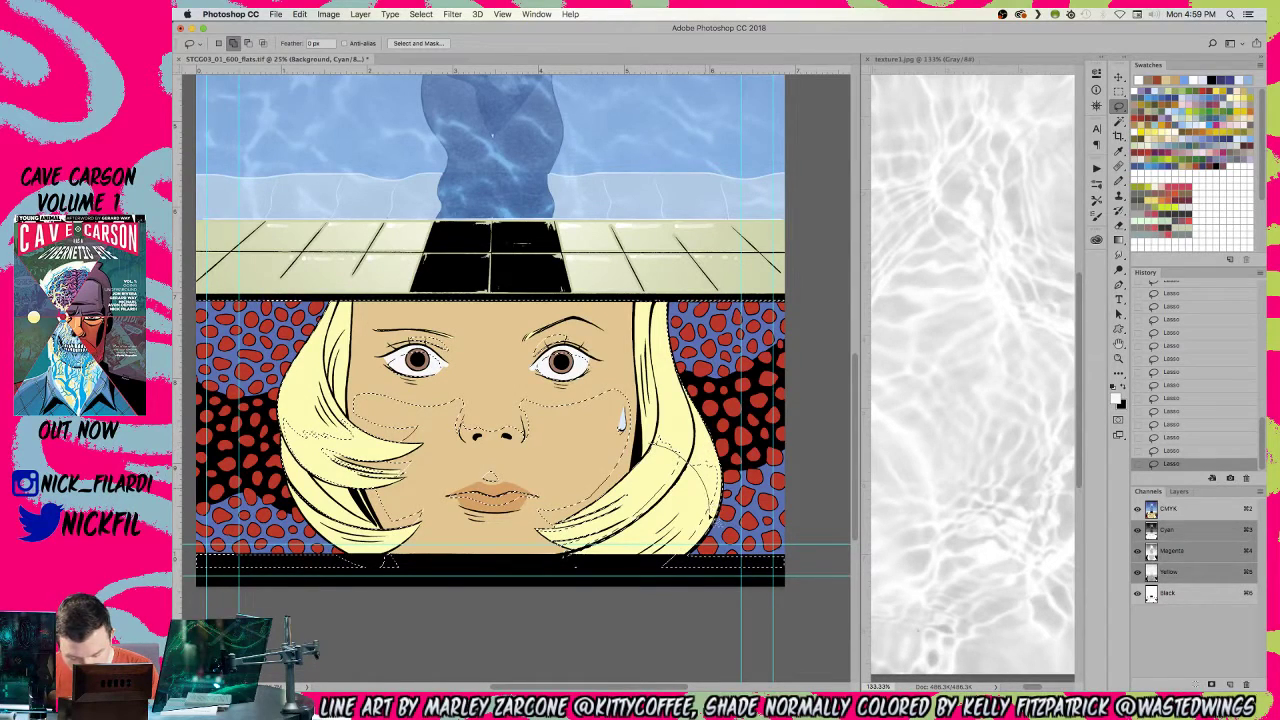
key("alt")
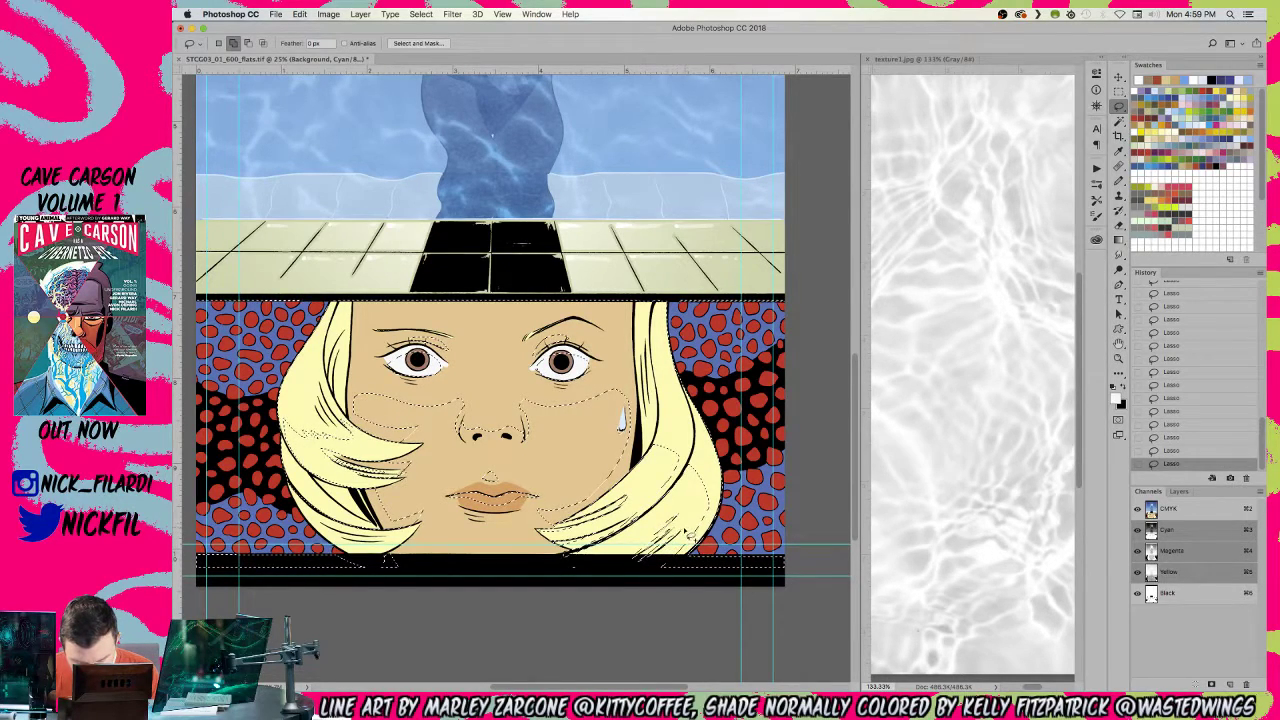
key("alt")
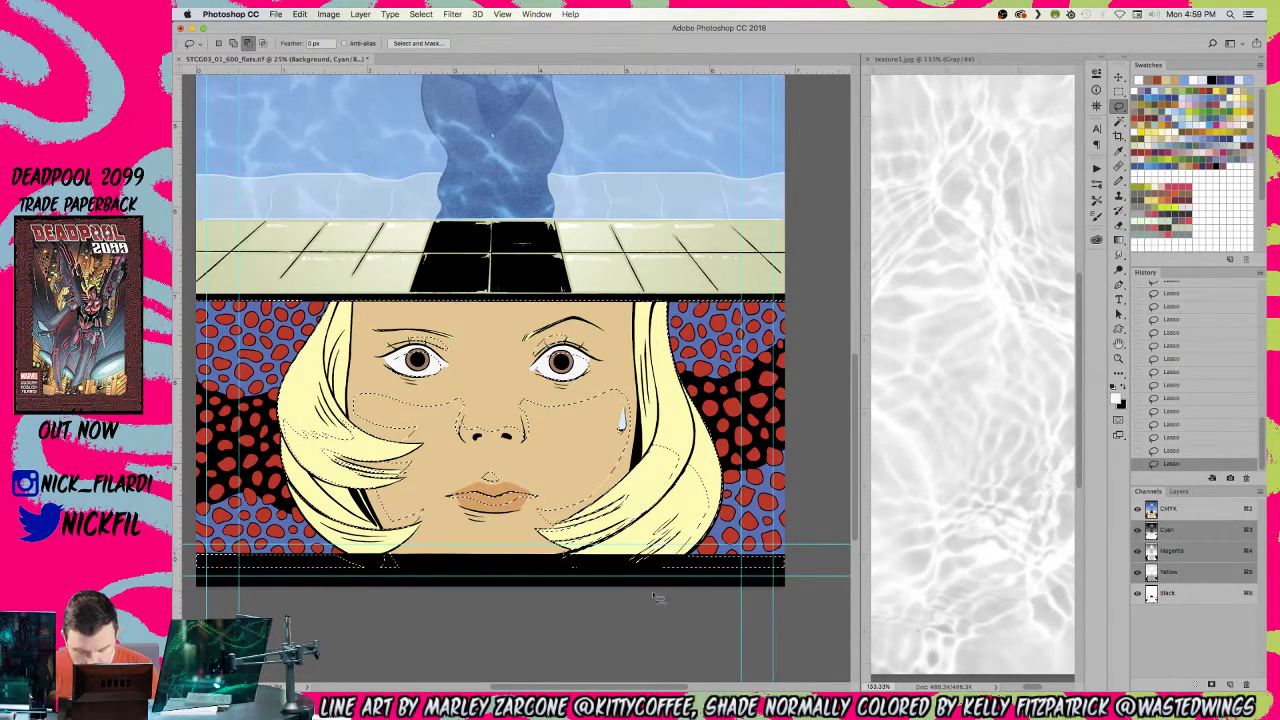
key("shift")
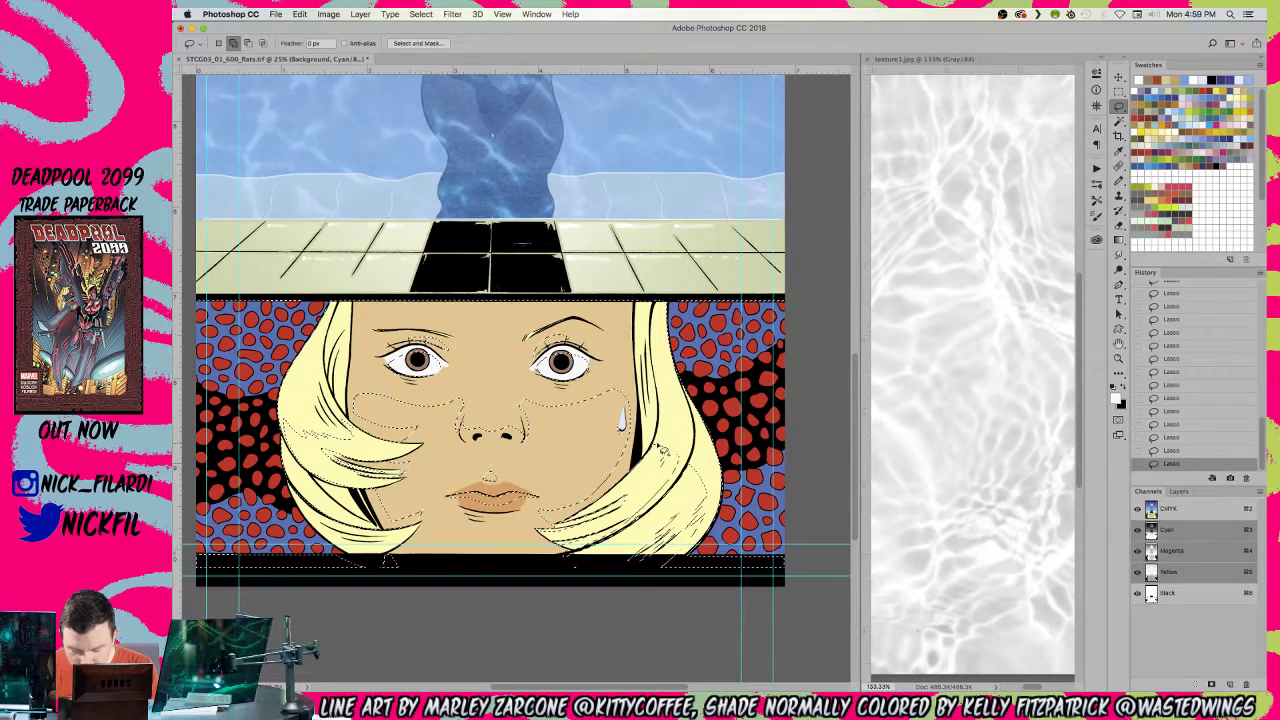
key("alt")
- Refine the Lasso shading selection around the bridge and tip of the nose
key("space")
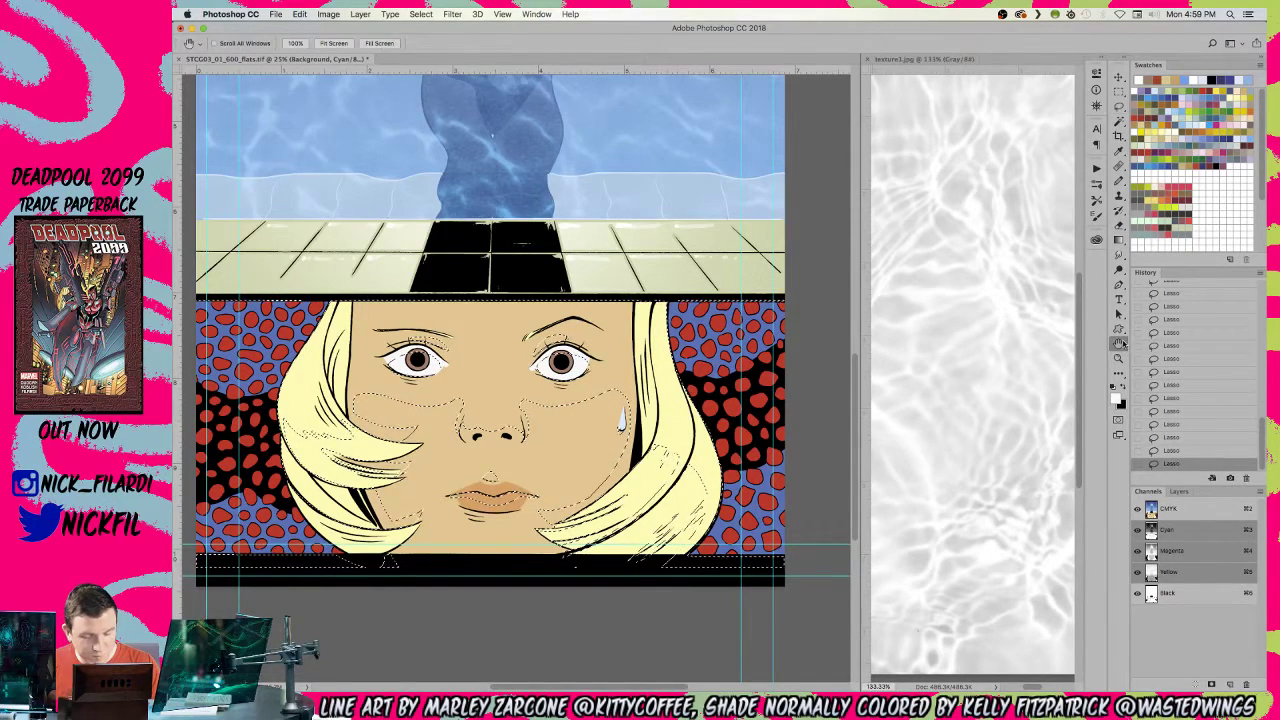
left_click_drag(556, 478, 630, 407)
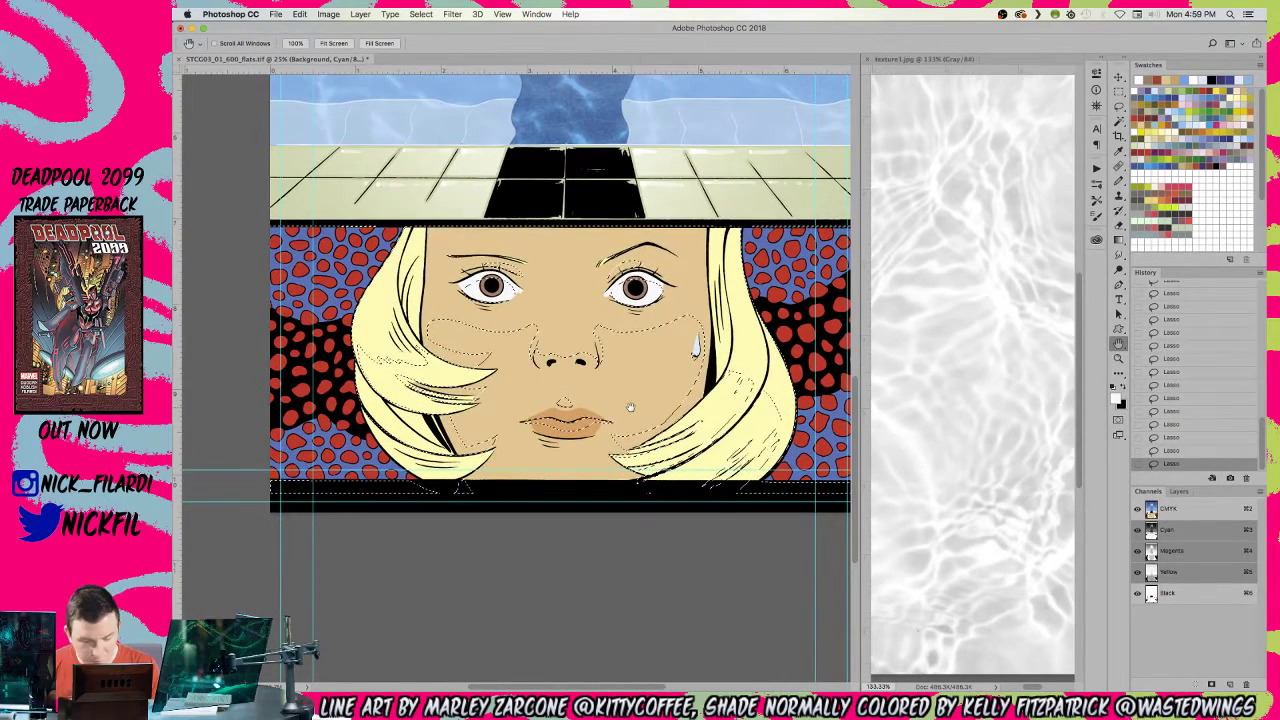
left_click(1121, 104)
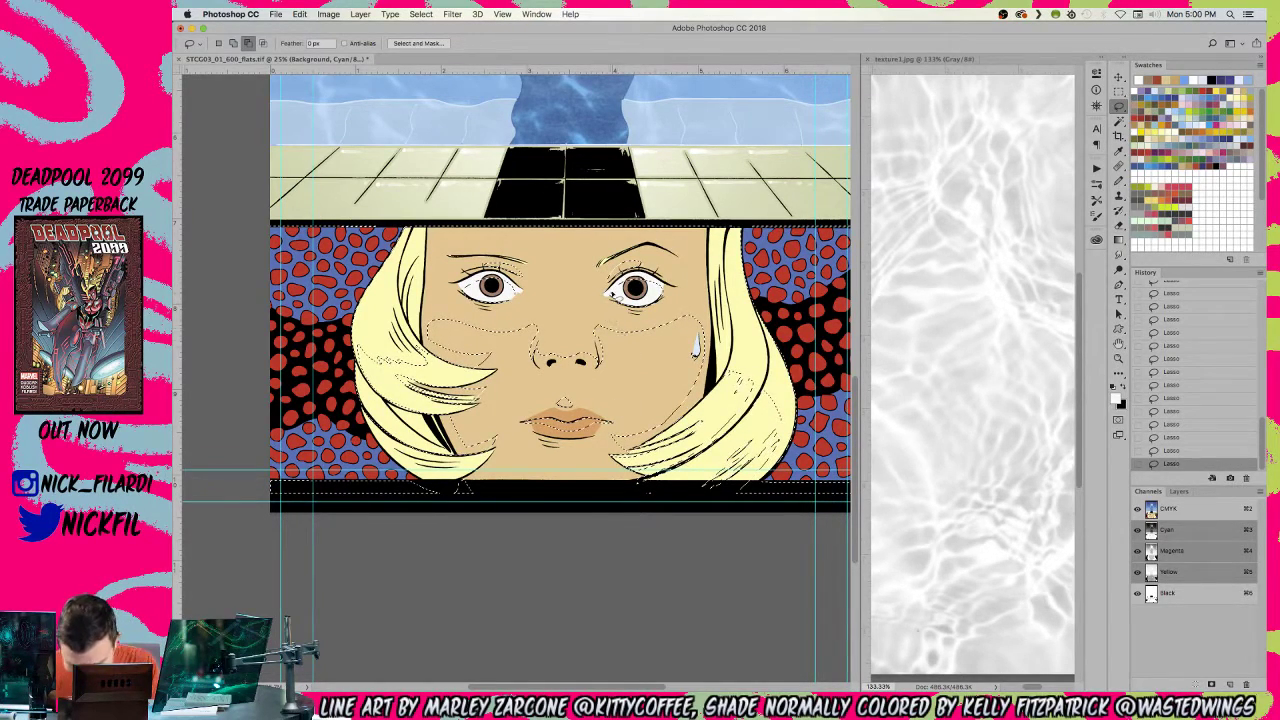
key("shift")
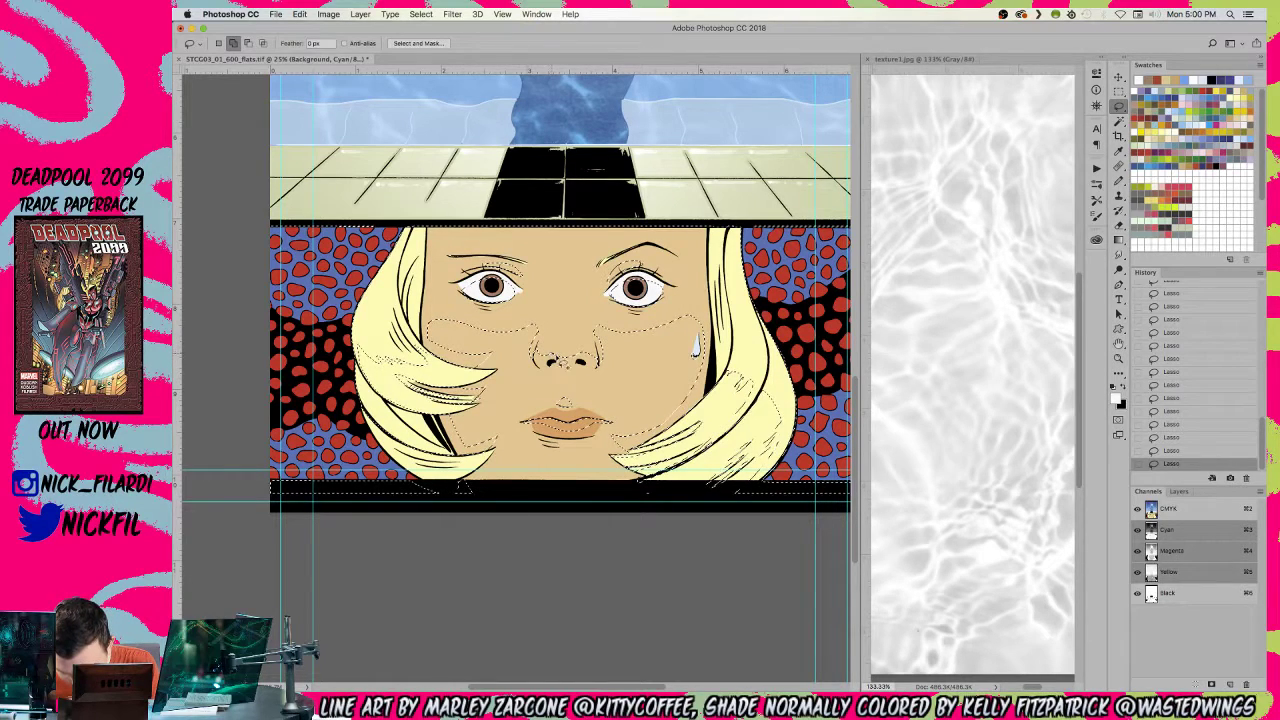
key("alt")
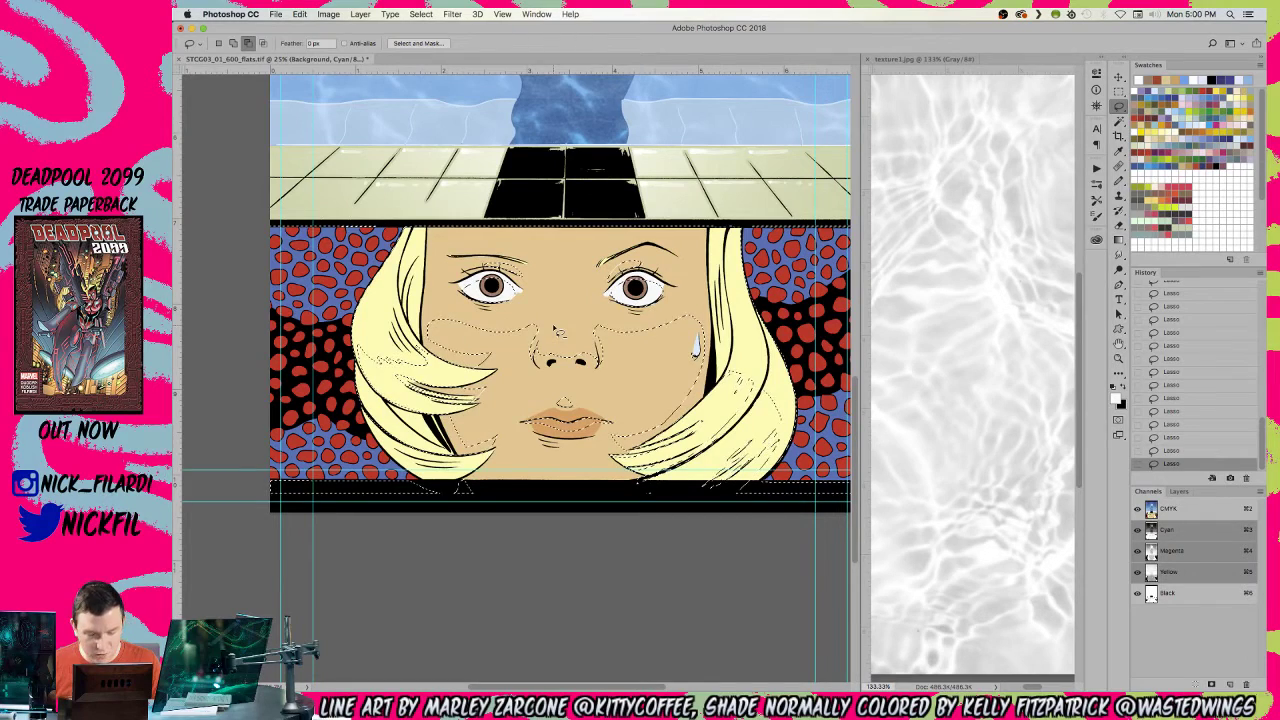
- Fill the shading selection with dark red, fade the fill in Multiply mode at reduced opacity, and deselect
left_click(1119, 358)
left_click(643, 537, "alt")
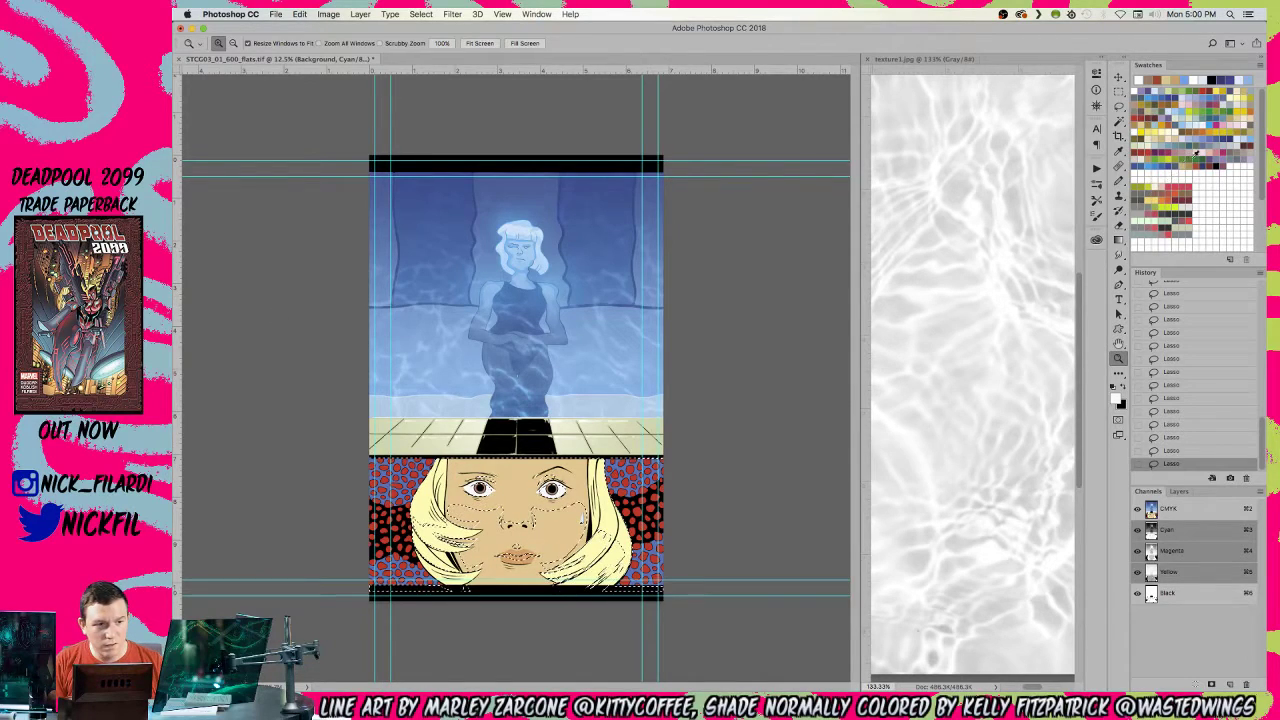
left_click(1206, 91)
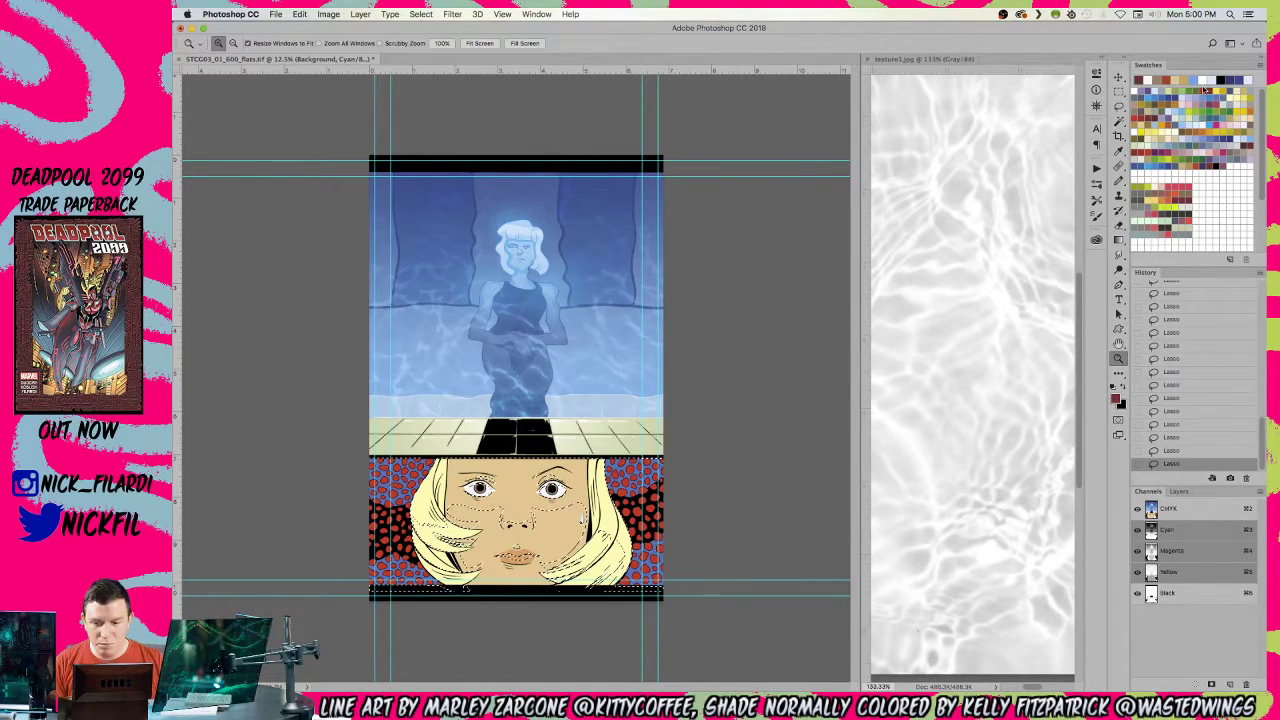
key("alt+BackSpace")
key("super+shift+f")
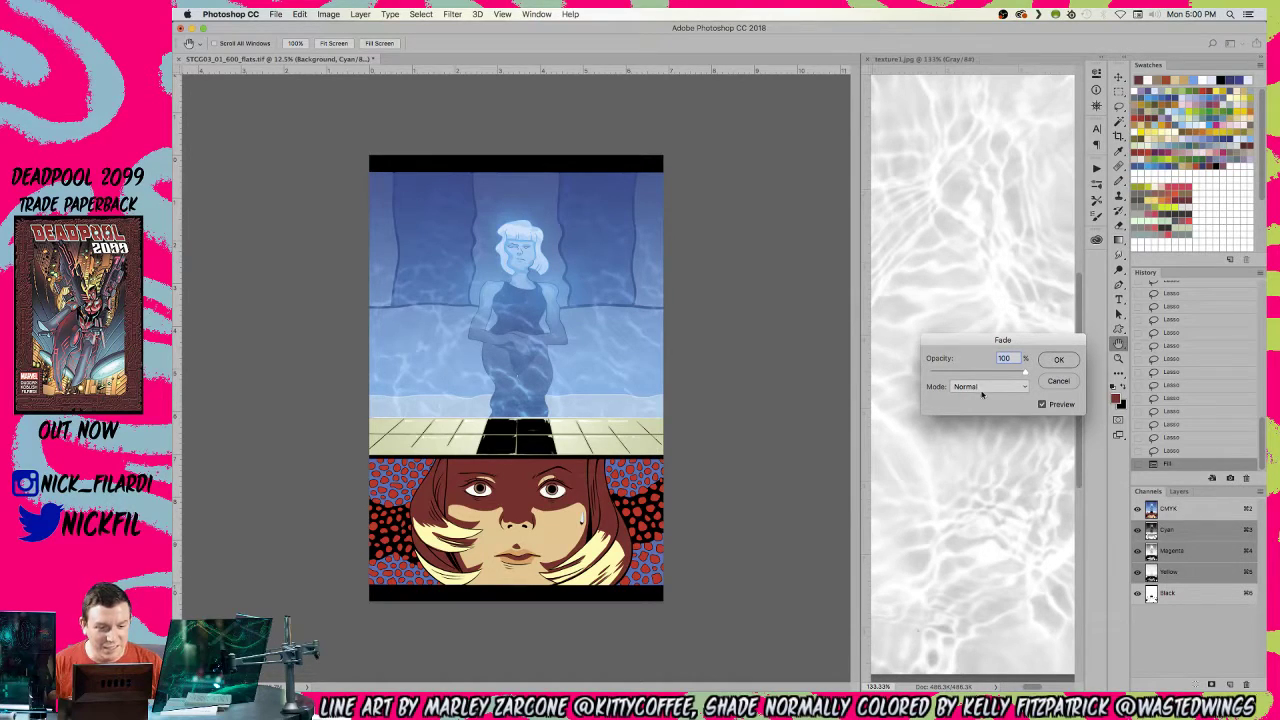
left_click(982, 388)
left_click(976, 424)
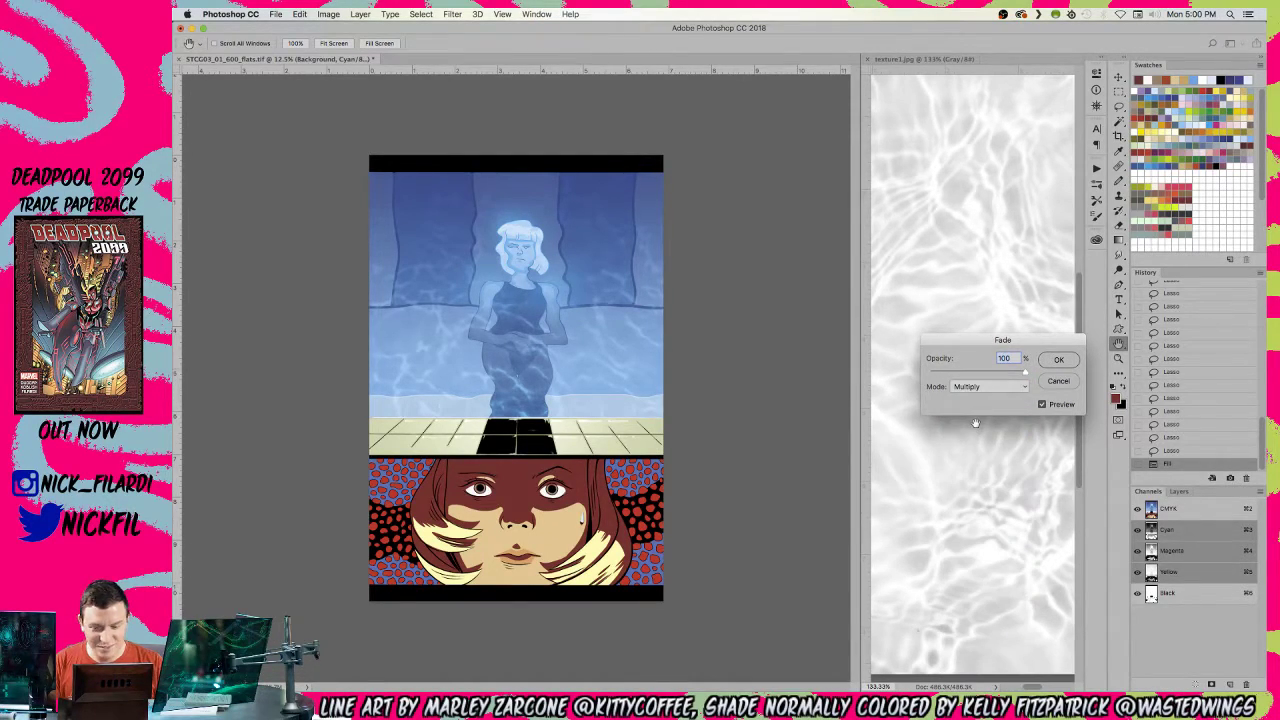
type("30")
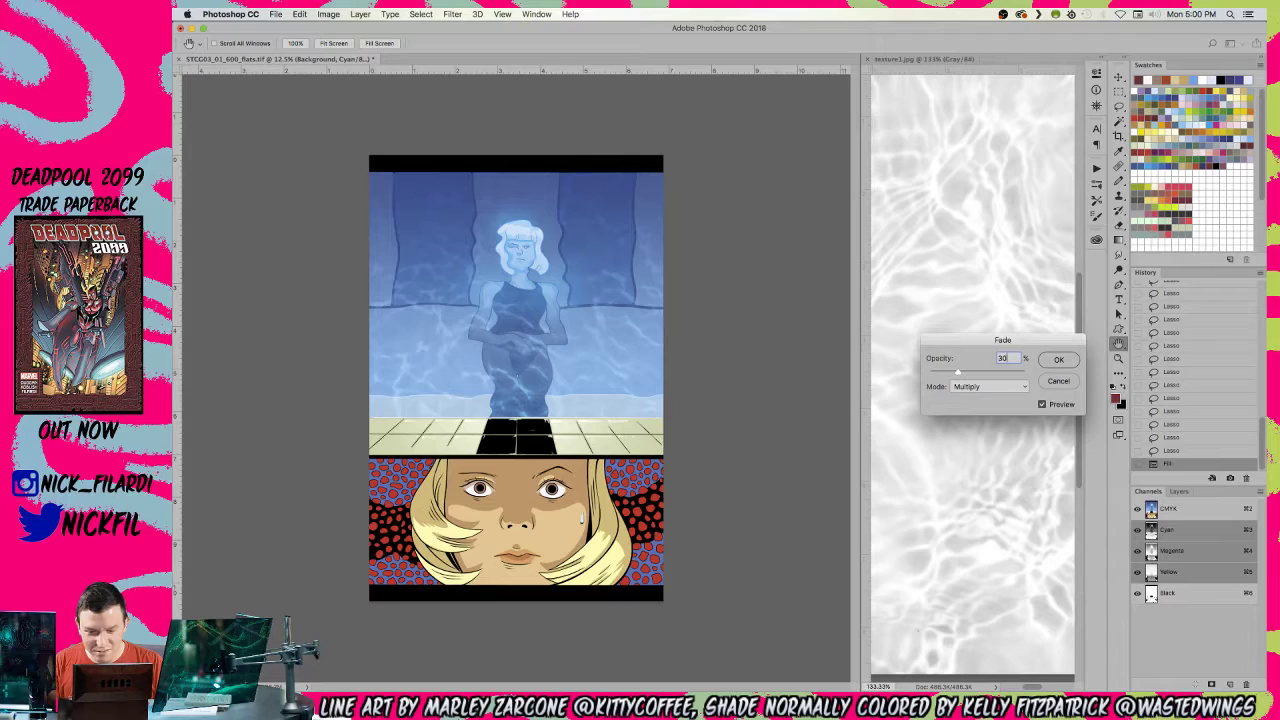
key("BackSpace")
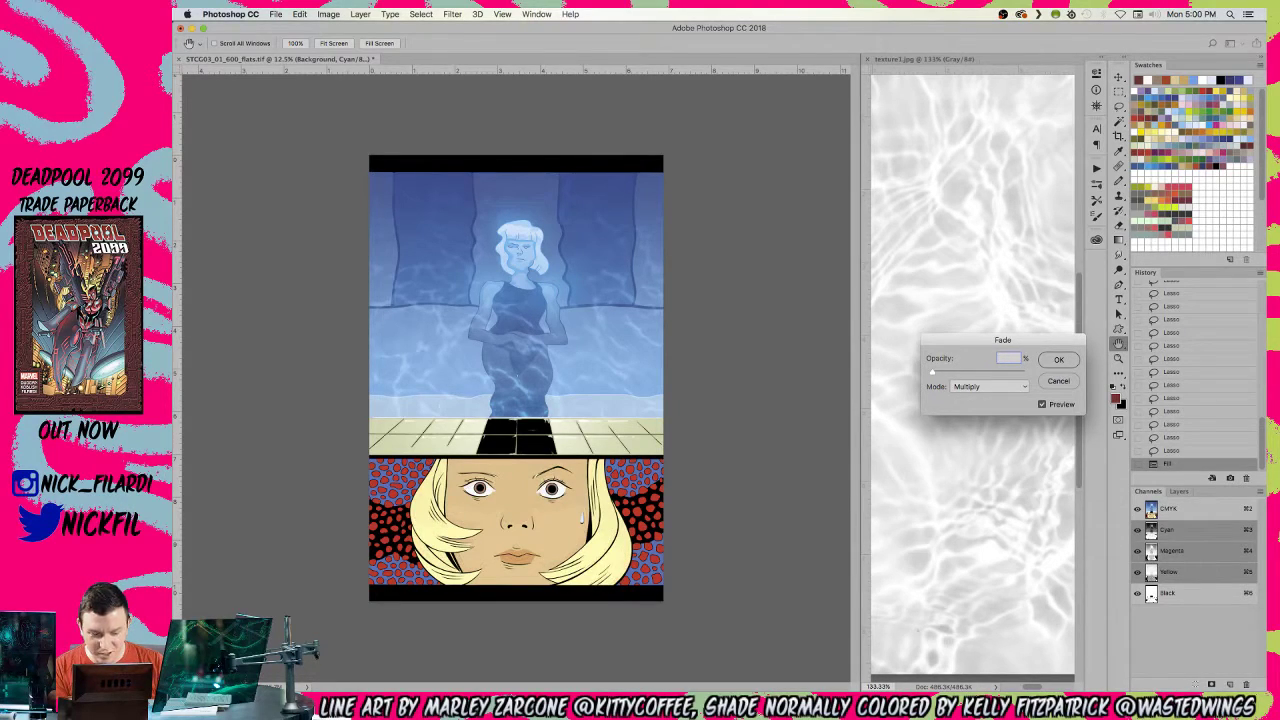
key("Return")
key("ctrl+d")
- Select the unshaded lip, skin and hair areas and part of the eye with the Magic Wand
key("w")
left_click(545, 547)
key("super+d")
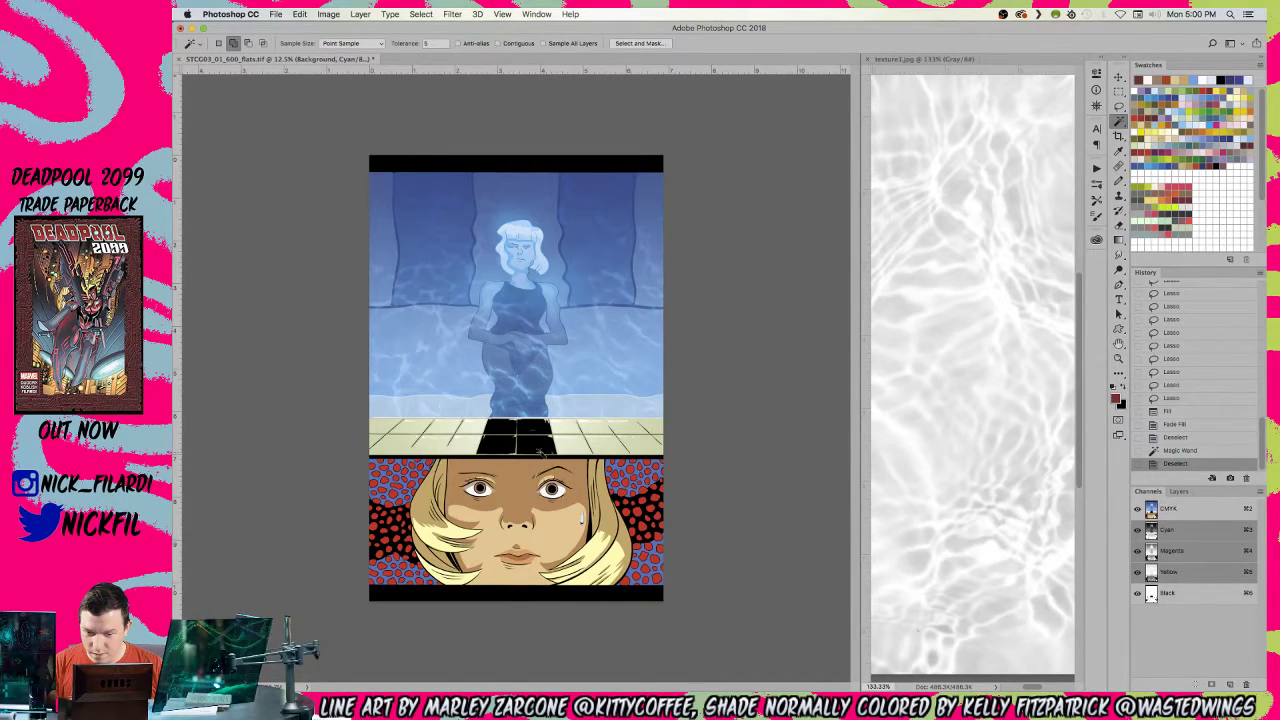
left_click(524, 558)
left_click(581, 534)
left_click(597, 555)
left_click(553, 492)
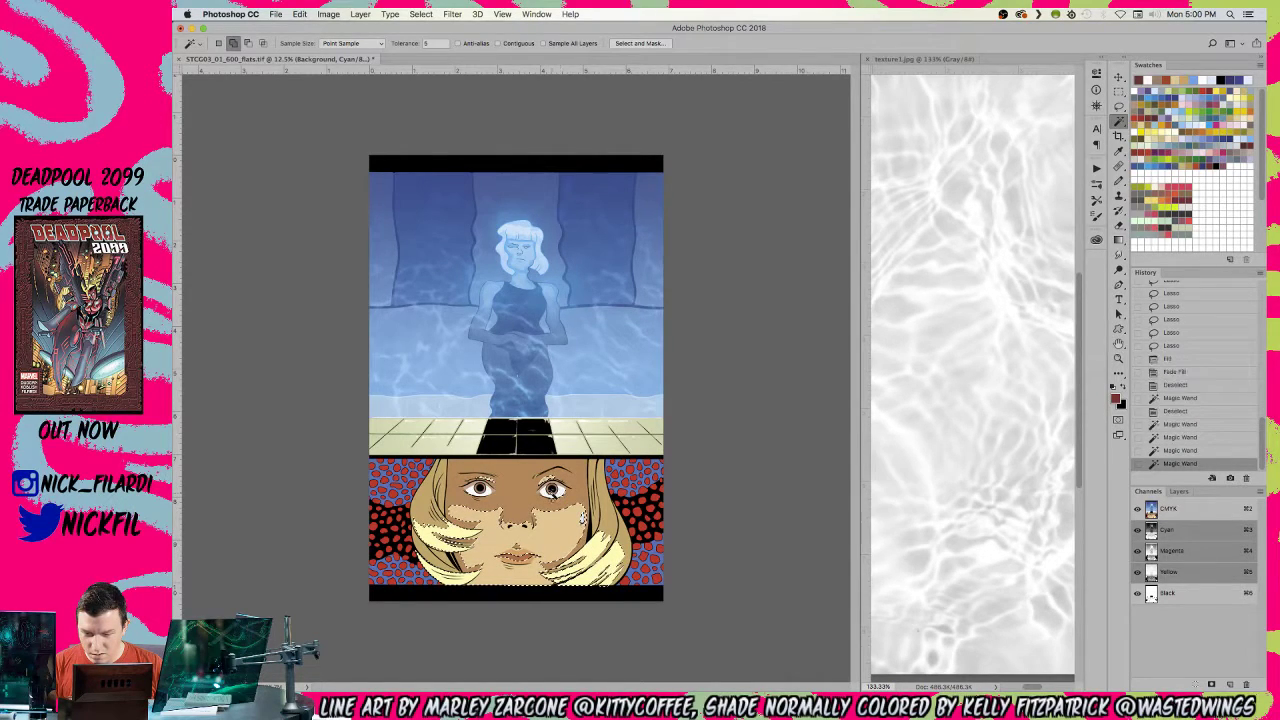
- Extend the Magic Wand selection at the irises and adjust it around both eyes with the Lasso
key("z")
left_click(519, 503)
left_click_drag(611, 403, 634, 290)
key("w")
left_click(609, 361)
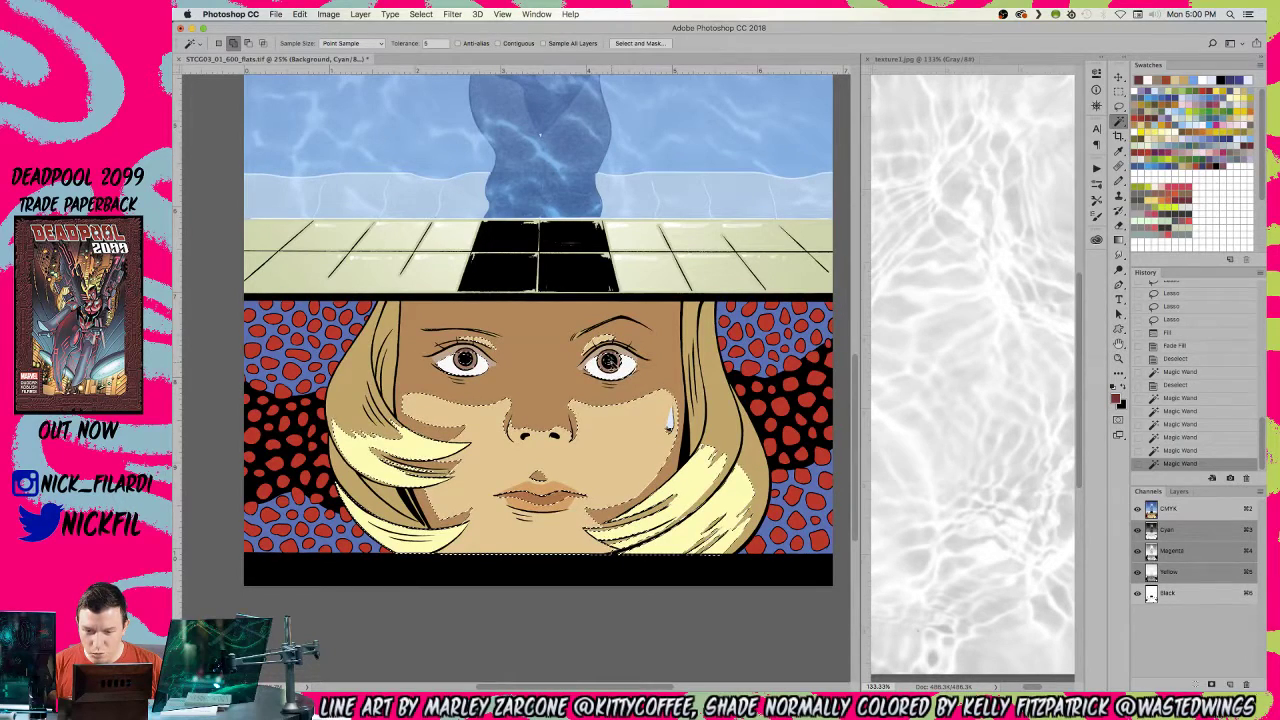
key("l")
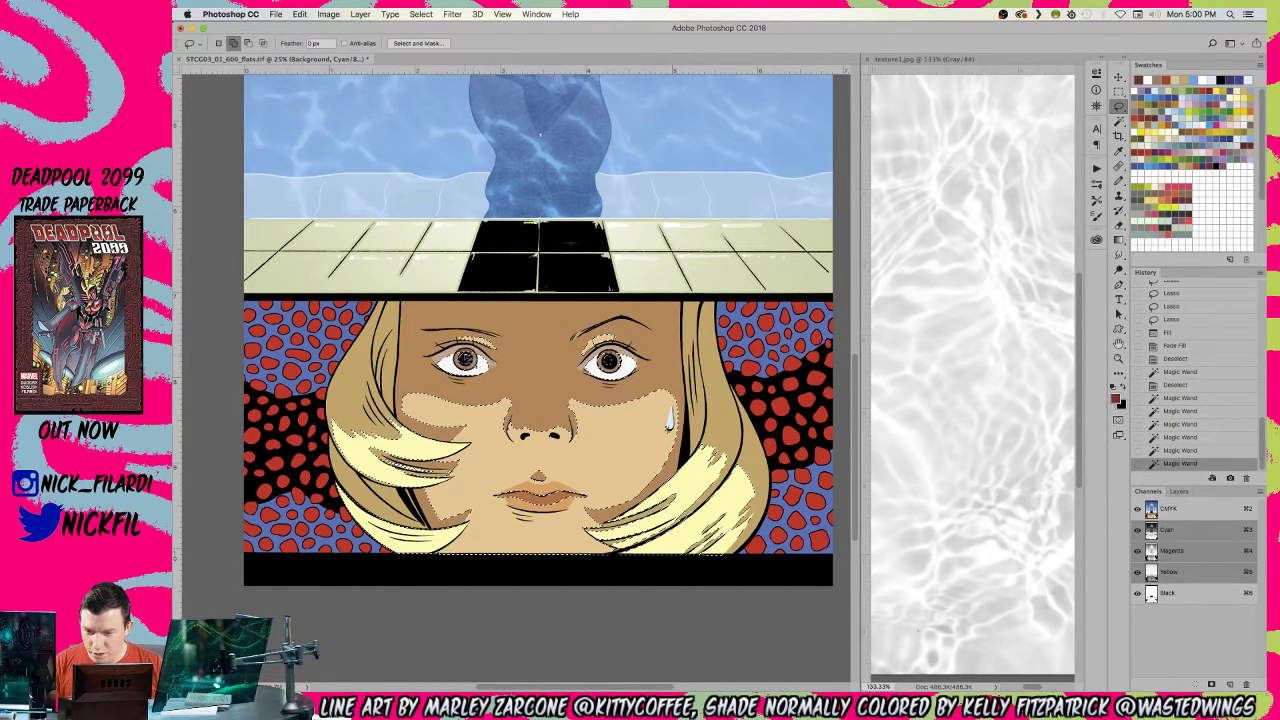
mouse_move(600, 354)
left_mouse_down()
mouse_move(626, 368)
mouse_move(598, 356)
left_mouse_up()
- Fill the selected light areas with the 100C 0M 0Y 0K swatch, fade the fill, and deselect
key("z")
key("super+minus")
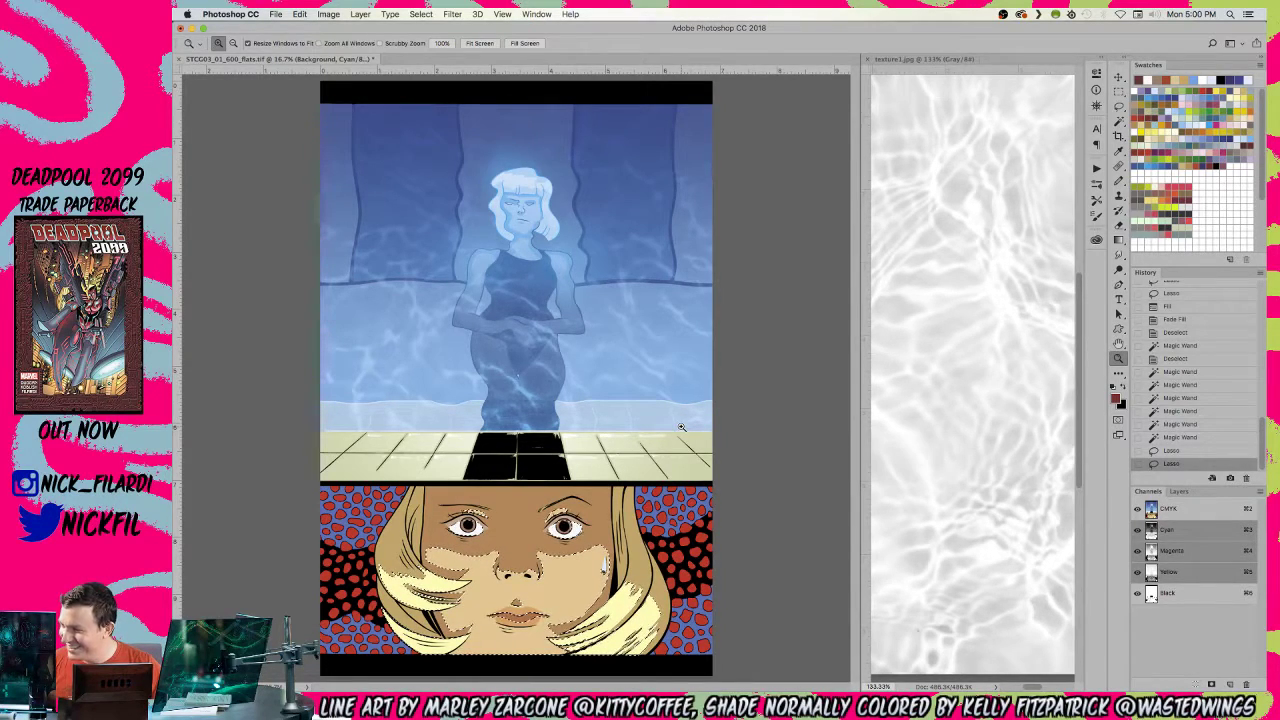
left_click(530, 515, "alt")
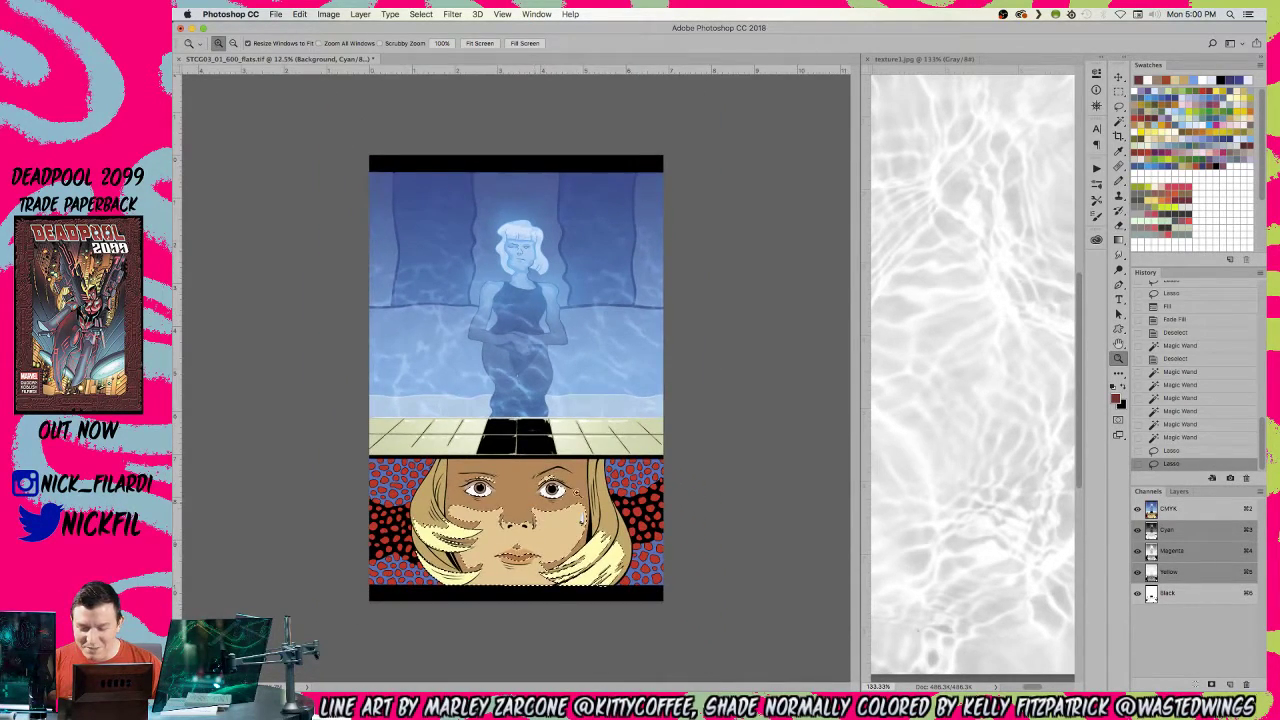
left_click(1152, 91)
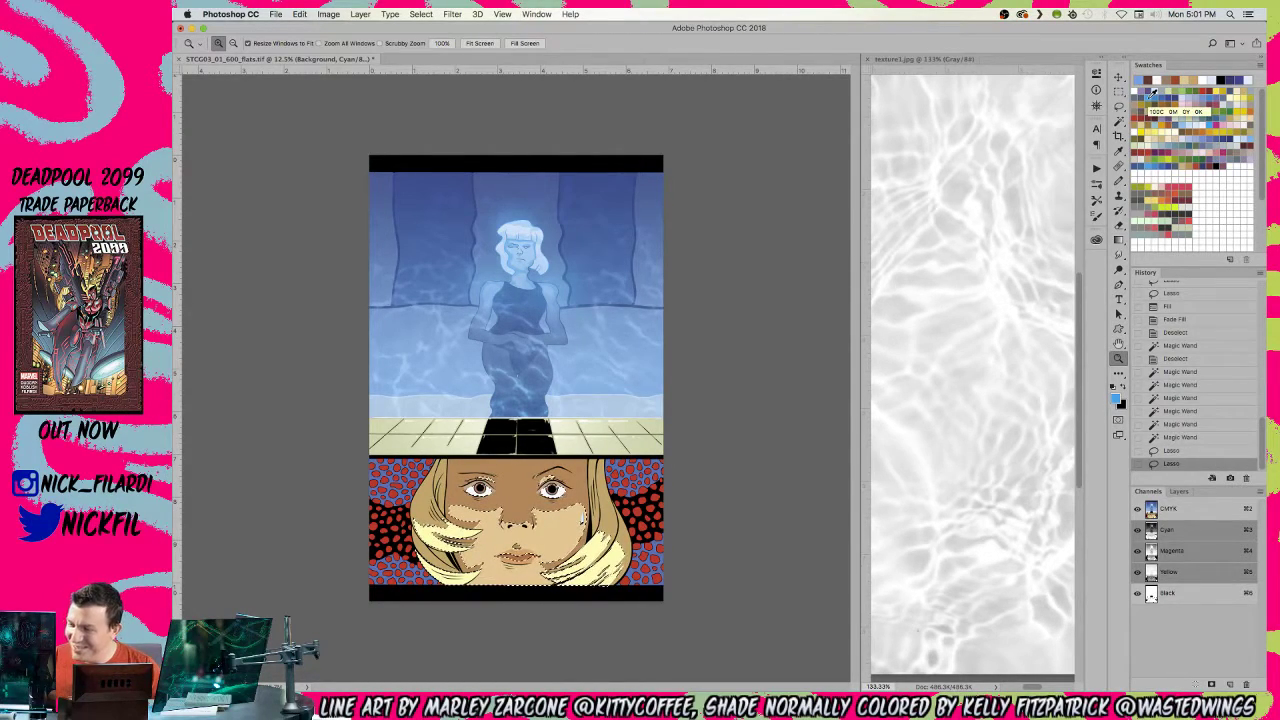
key("alt+BackSpace")
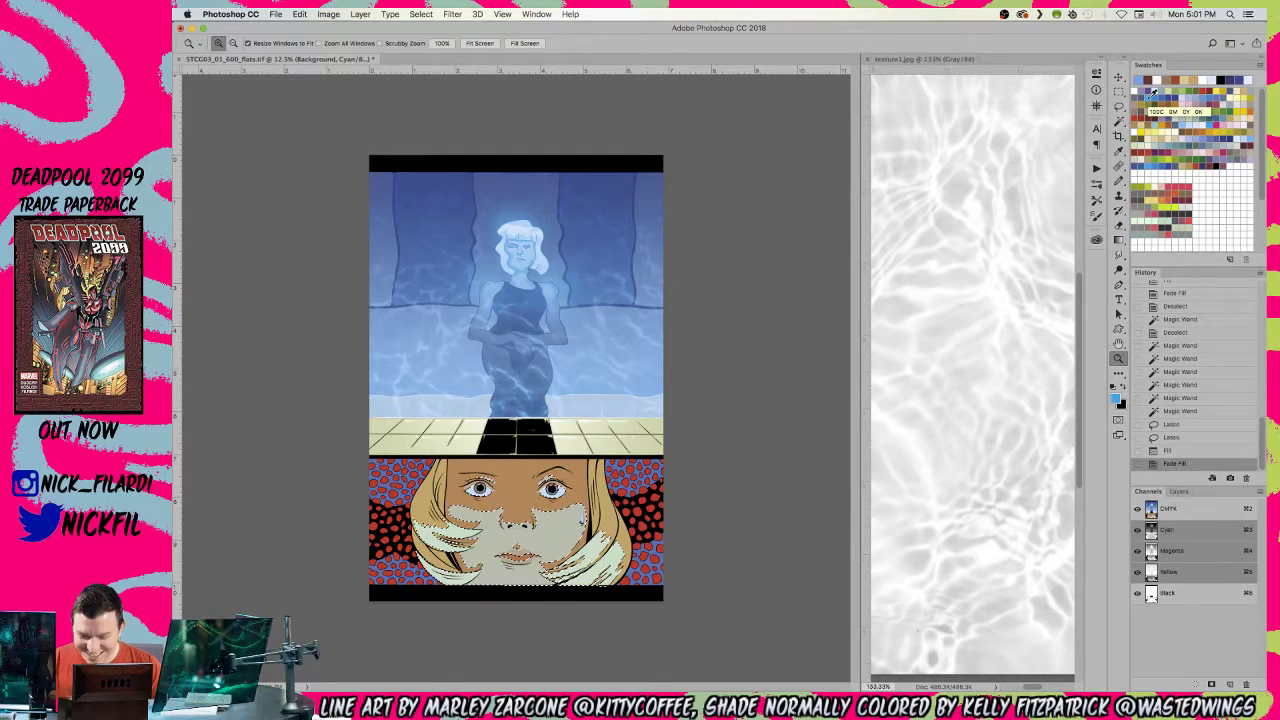
key("super+d")
- Select the light hair areas with the Magic Wand, fill them with white, fade the fill, and deselect
key("w")
left_click(452, 529)
key("d")
key("x")
key("alt+BackSpace")
key("super+d")
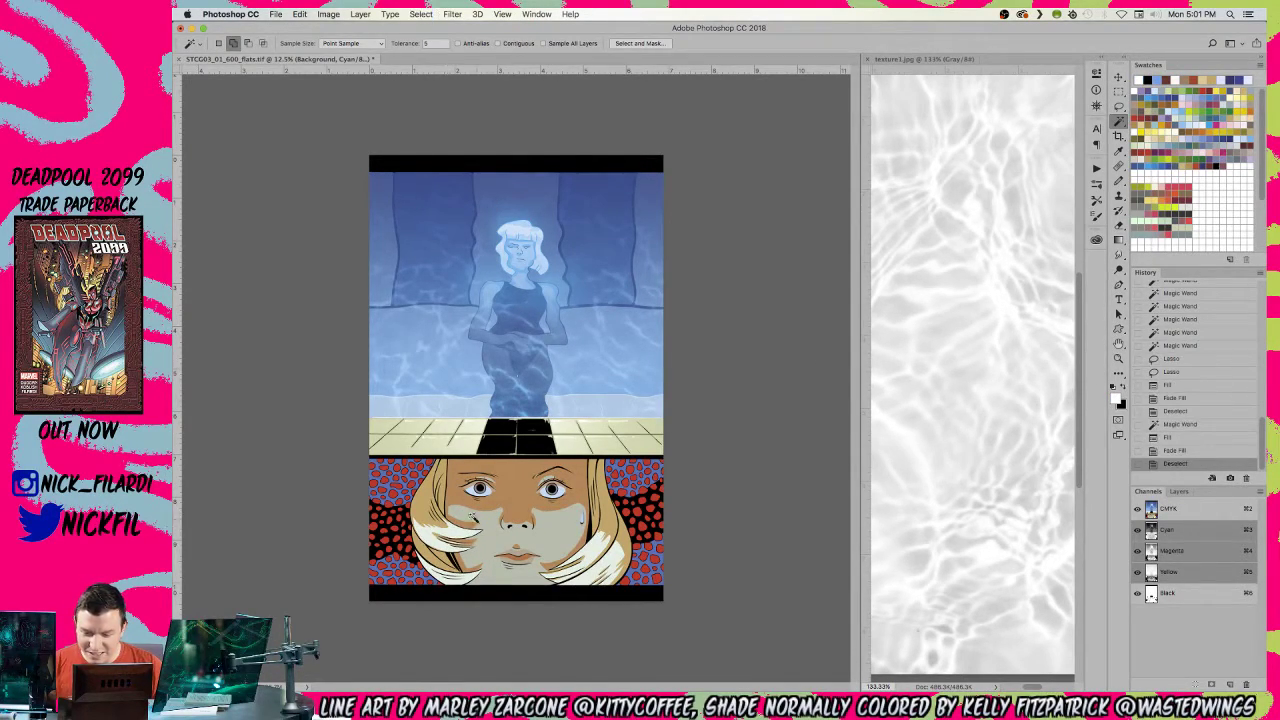
- Select the shaded hair with the Magic Wand, fill it with the light blue swatch, fade the fill, and deselect
left_click(428, 508)
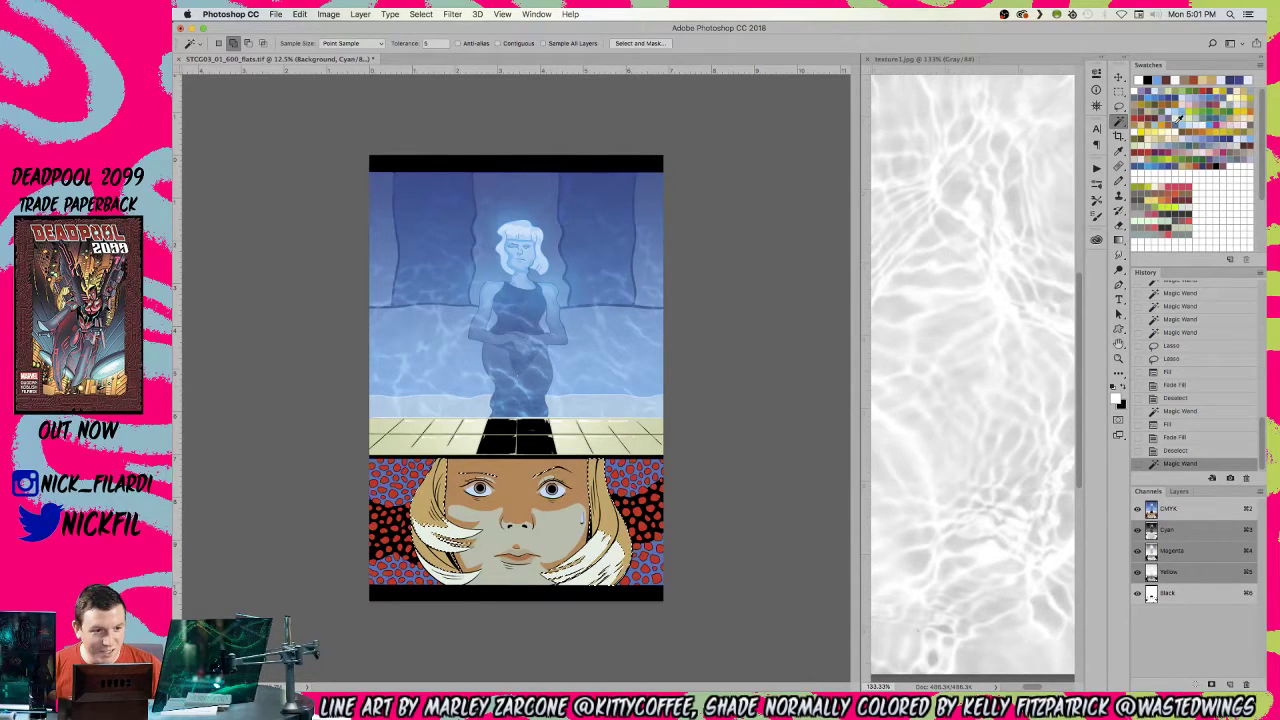
left_click(1174, 113)
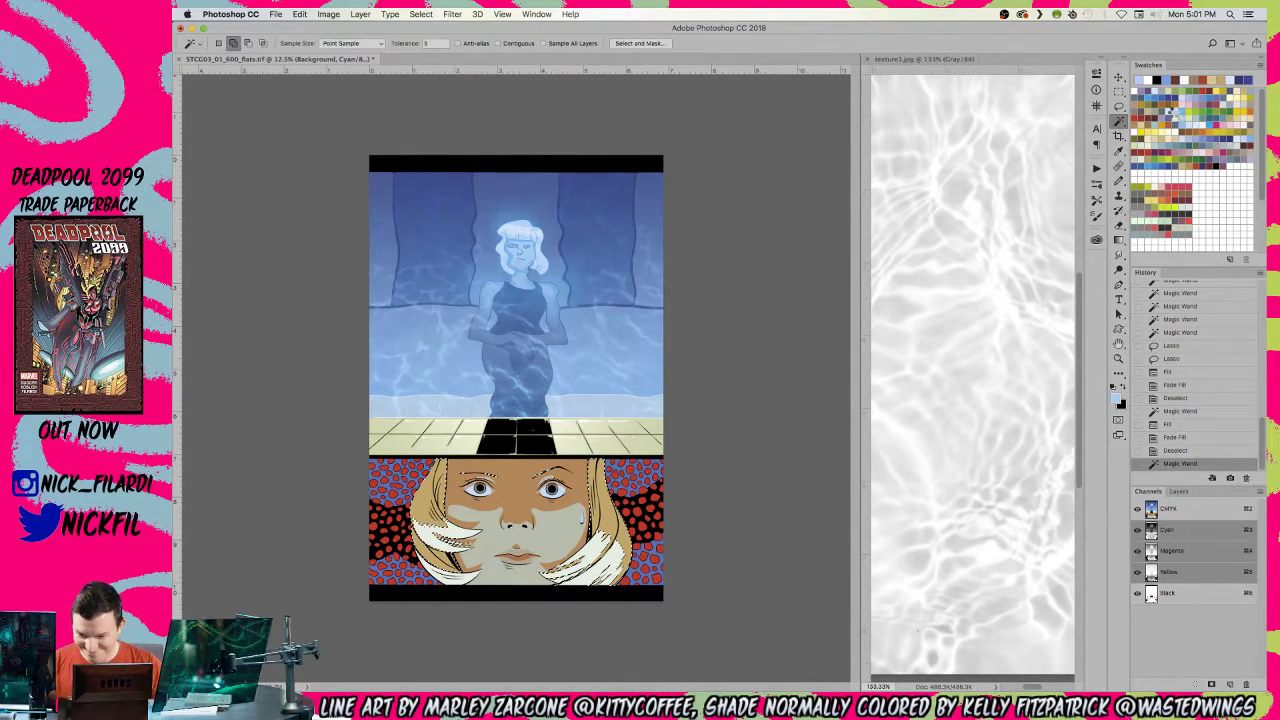
key("F2")
- Select the lit skin with the Magic Wand, fill it with the pale lavender-blue swatch, fade the fill, and deselect
left_click(562, 521)
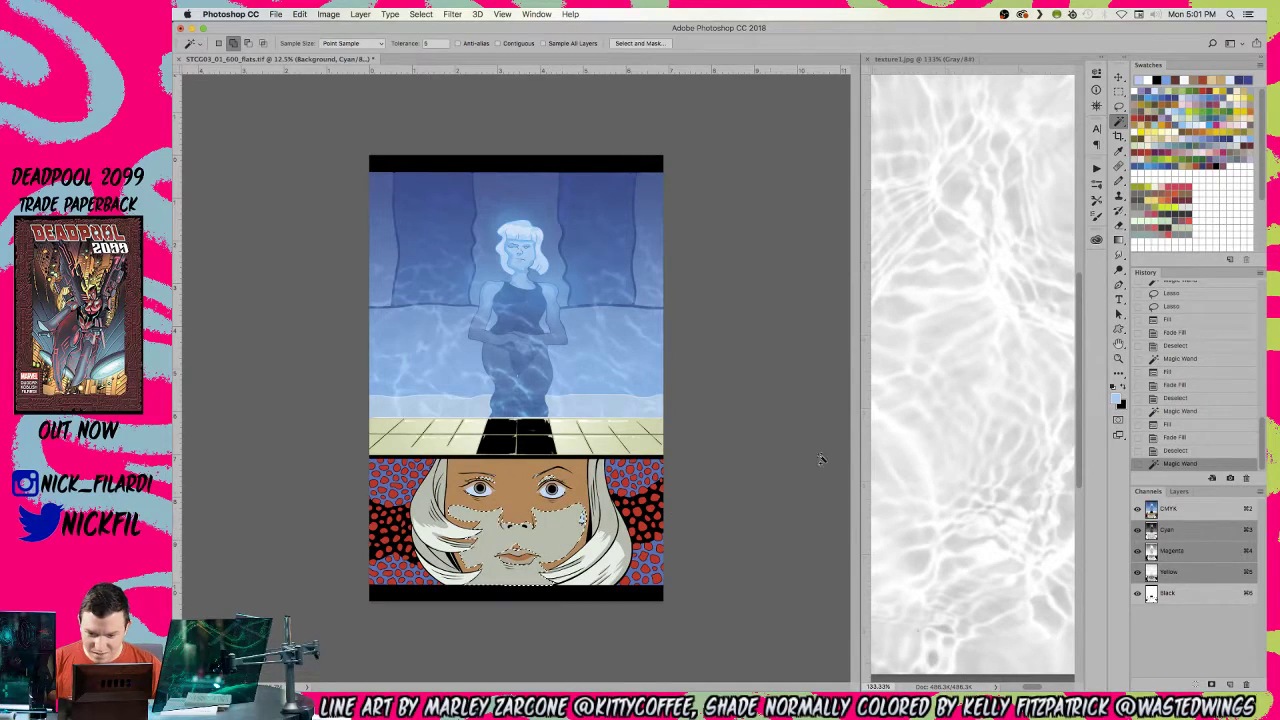
left_click(1200, 120)
key("alt+BackSpace")
key("super+d")
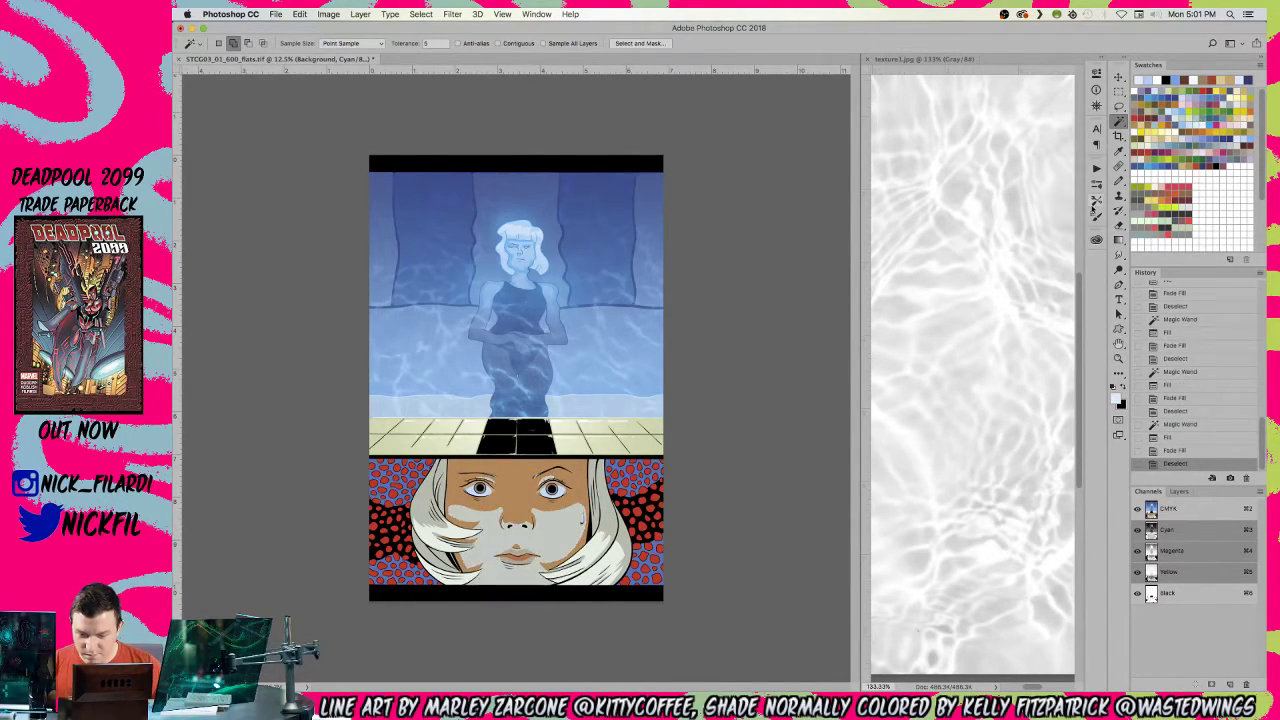
- Tint the shaded hair pale yellow and the light hair areas white using Magic Wand selections and faded fills, and deselect
left_click(412, 518)
left_click(1164, 128)
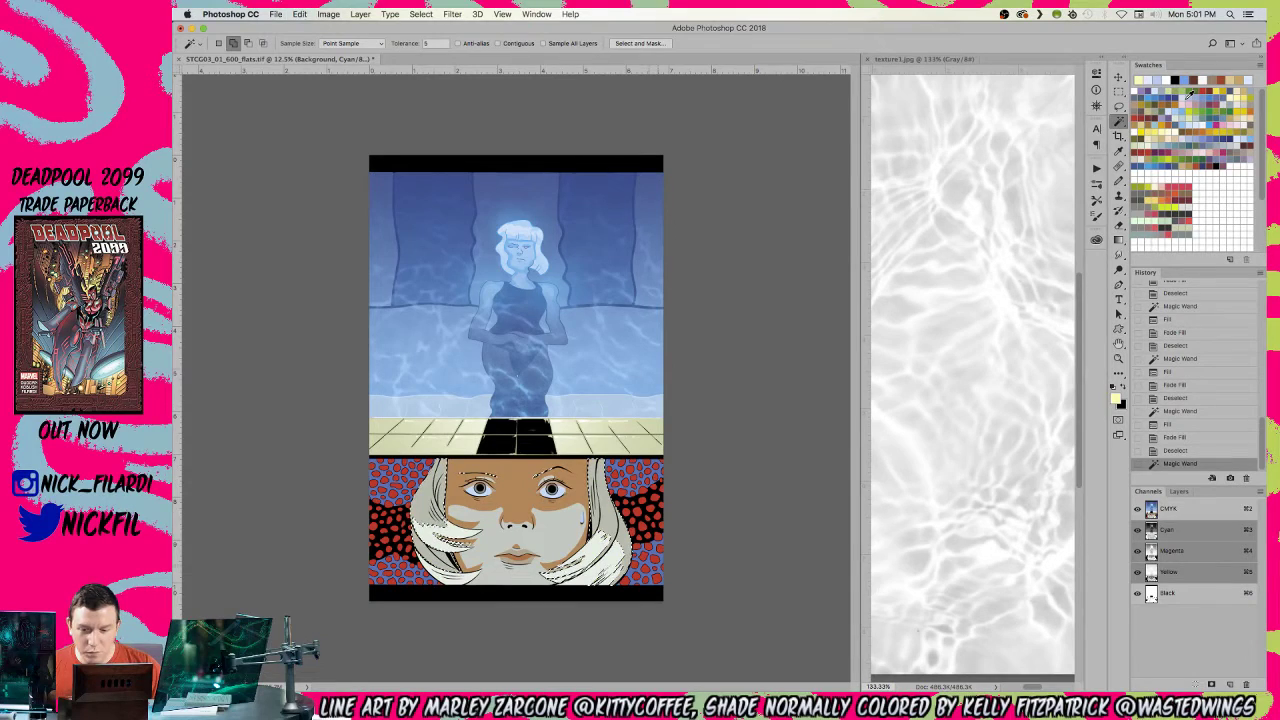
key("alt+BackSpace")
key("super+d")
- Select both the shaded and lit skin of the close-up face with the Magic Wand
key("super+space")
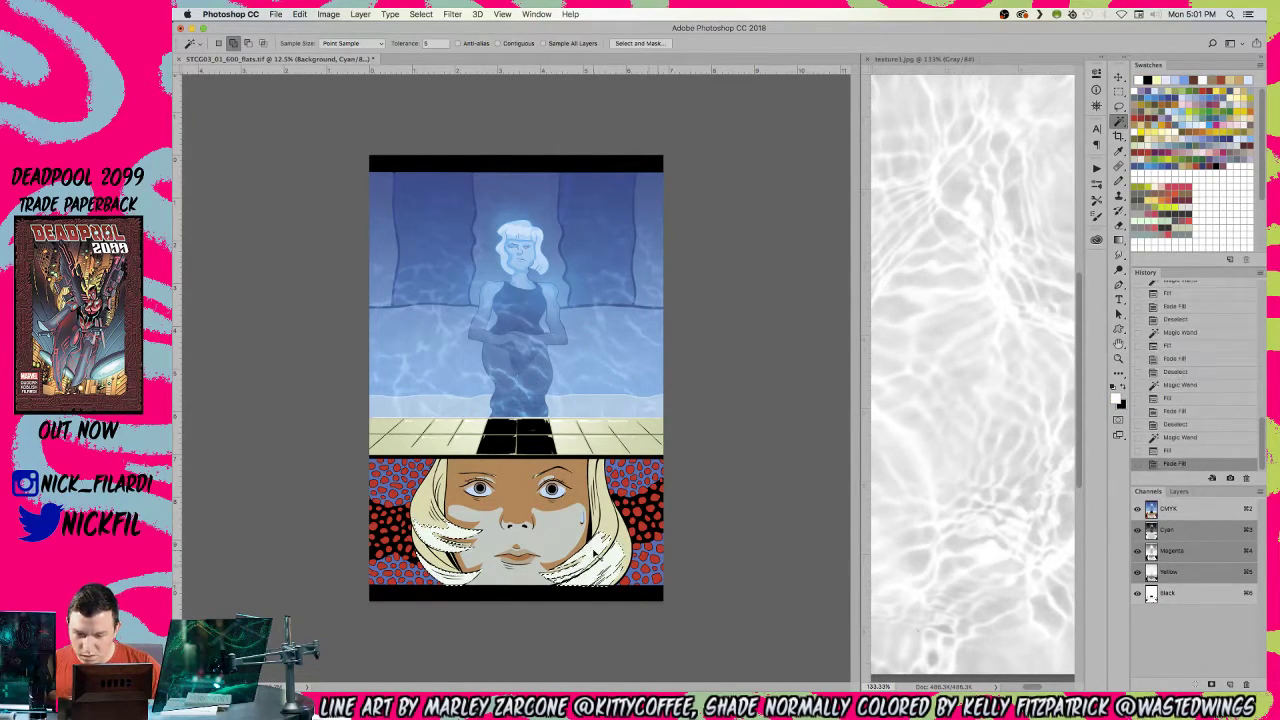
key("z")
left_click(489, 509)
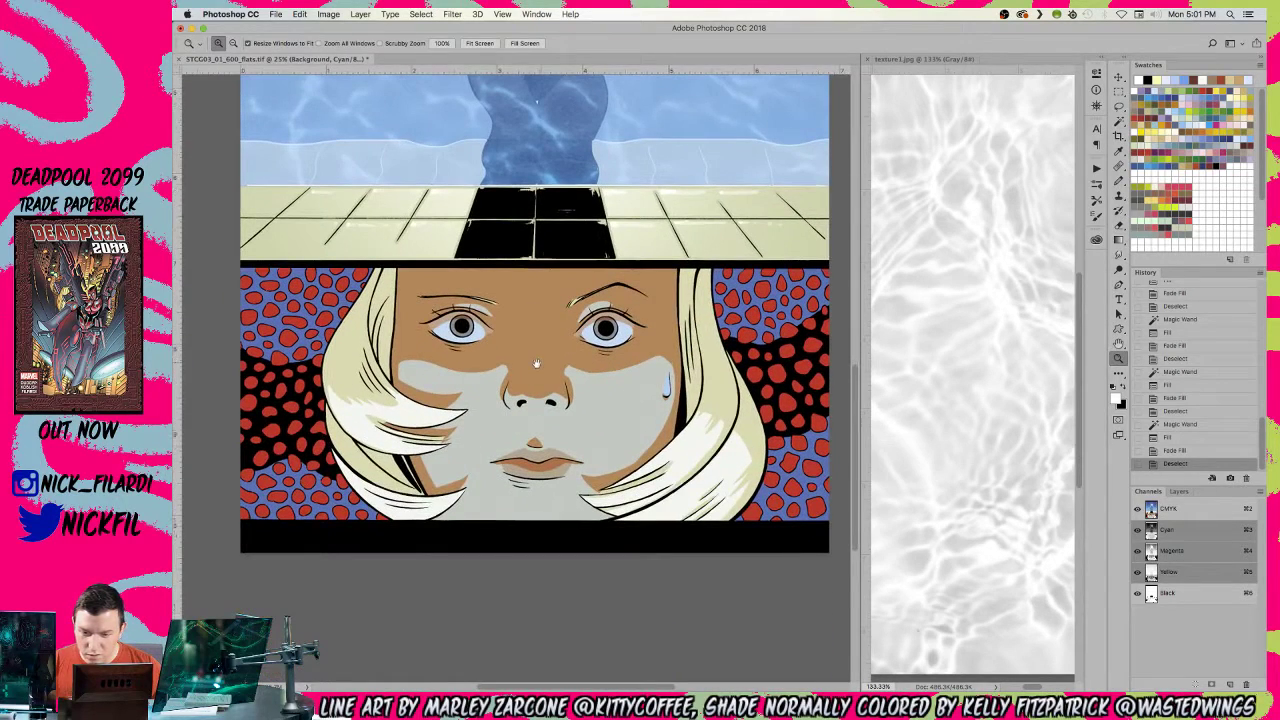
key("w")
left_click(500, 472)
key("z")
left_click(500, 472, "alt")
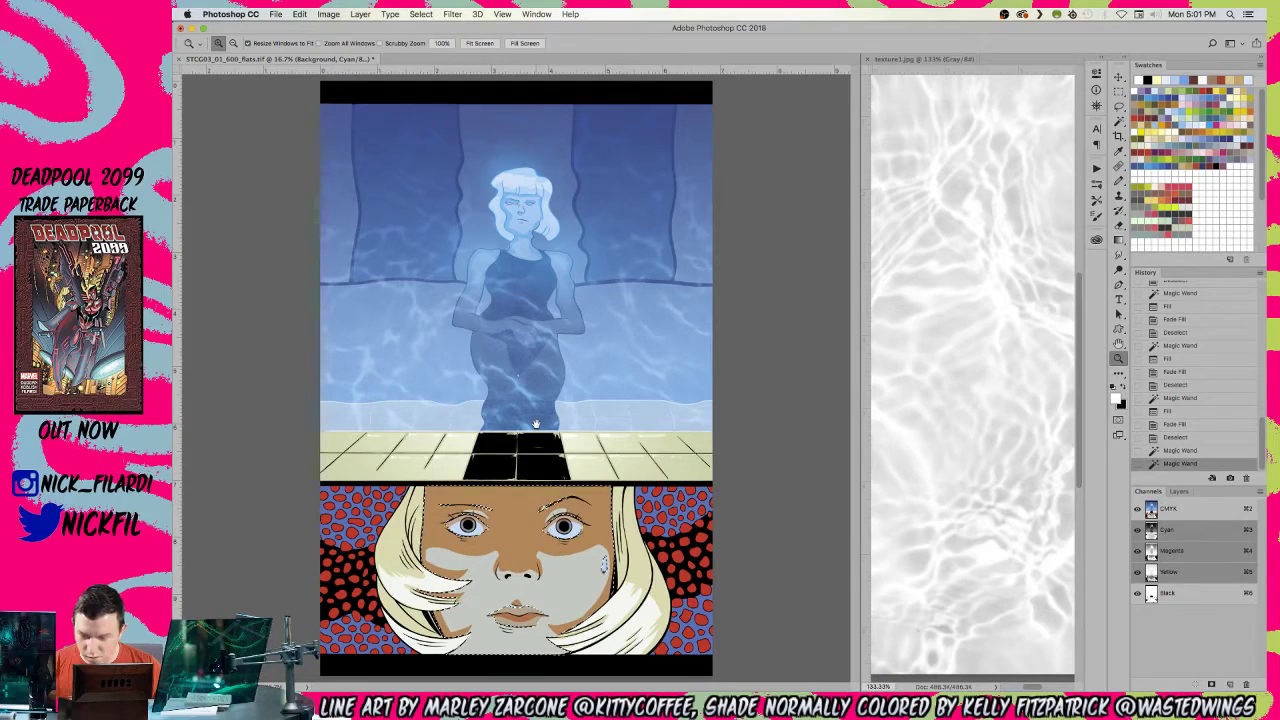
left_click(509, 528)
left_click_drag(514, 531, 543, 348)
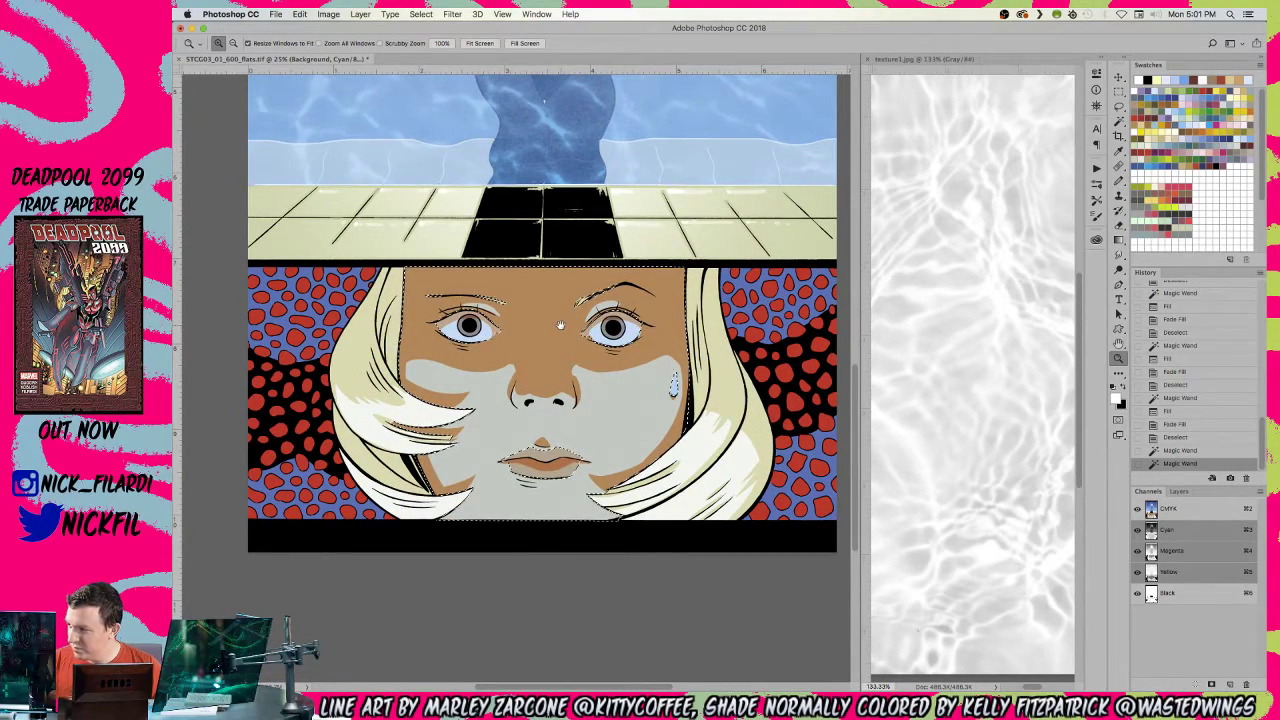
- Sample the shaded skin's brown and set the Gradient tool to linear, Normal mode and 100% opacity
key("g")
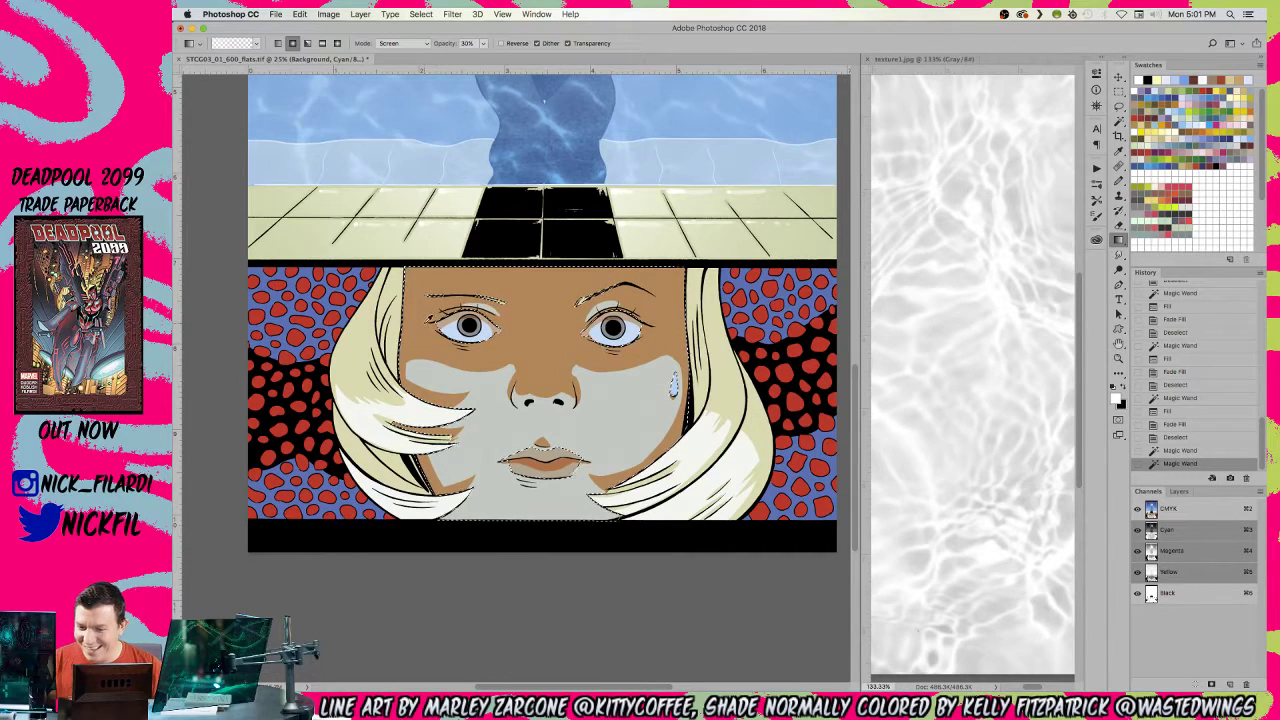
left_click(431, 318, "alt")
left_click(279, 45)
left_click(390, 44)
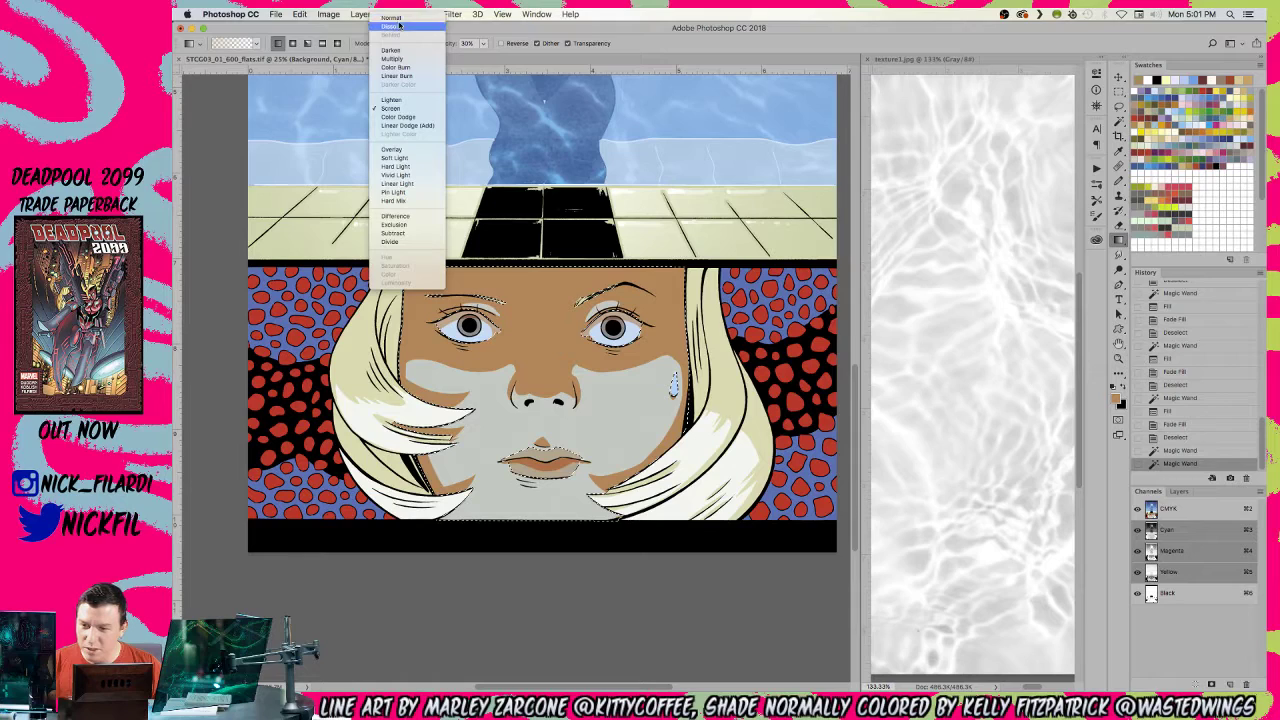
left_click(391, 18)
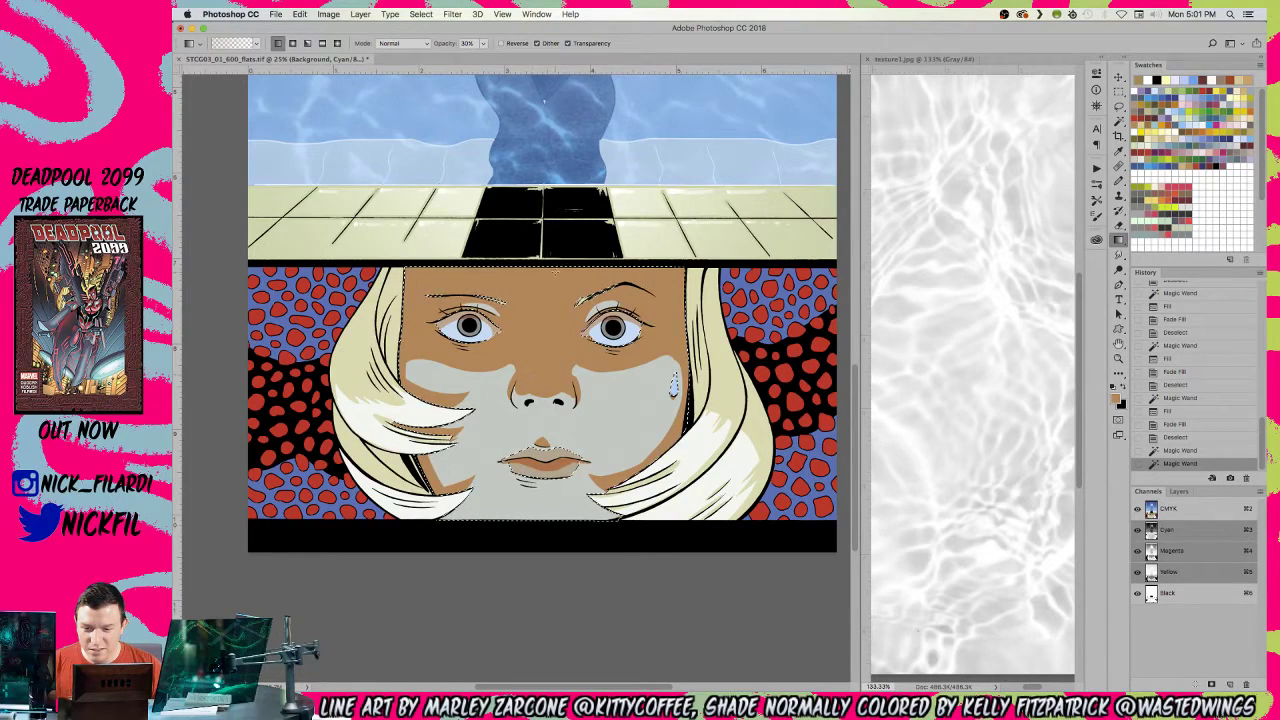
left_click_drag(554, 559, 554, 560)
key("super+z")
key("0")
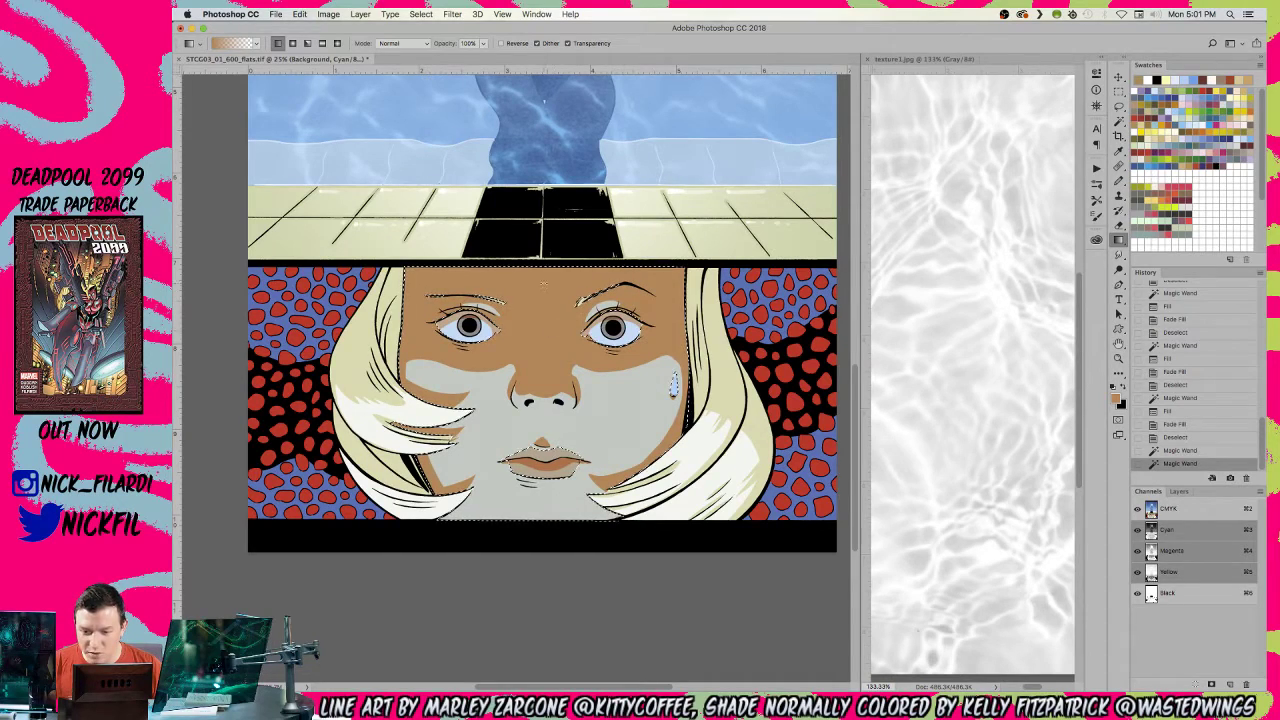
- Apply brown linear gradients down the selected face so the color fades toward the chin, and deselect
left_click_drag(542, 478, 551, 512)
left_click_drag(525, 250, 525, 512)
key("super+d")
key("z")
left_click(553, 513, "alt")
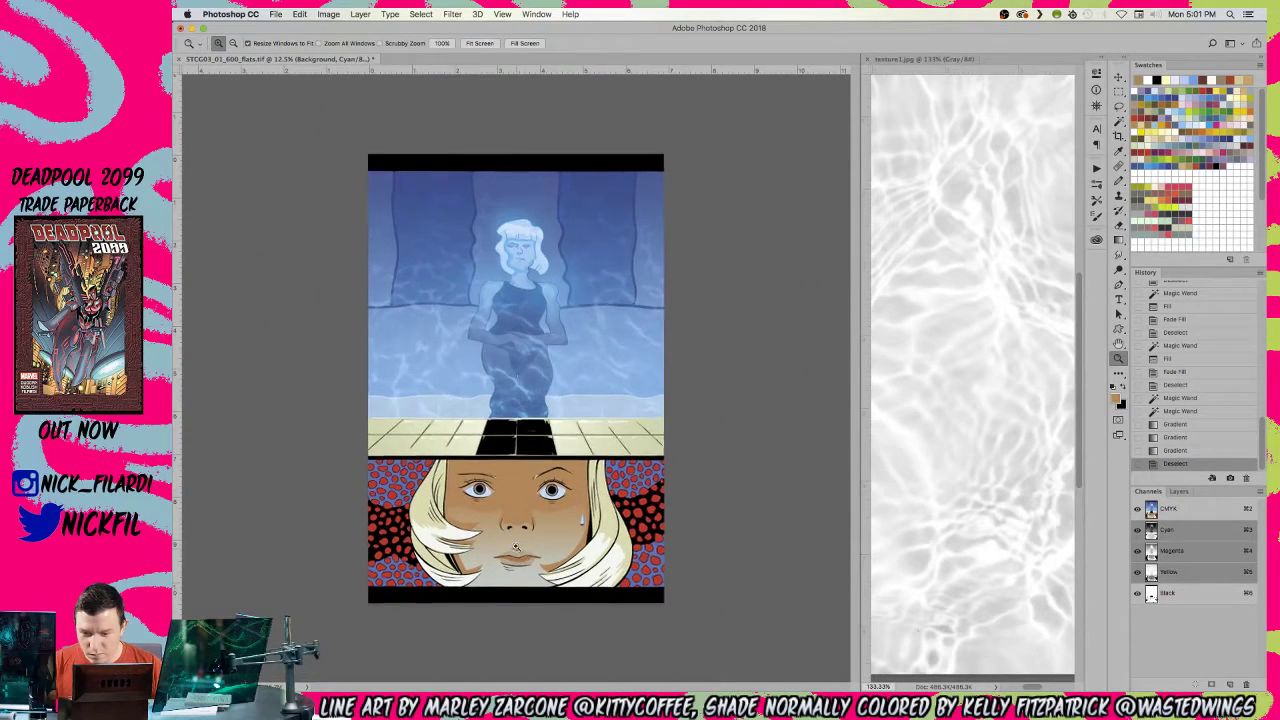
- Add a new layer directly above the Background layer of the comic page
left_click(878, 430)
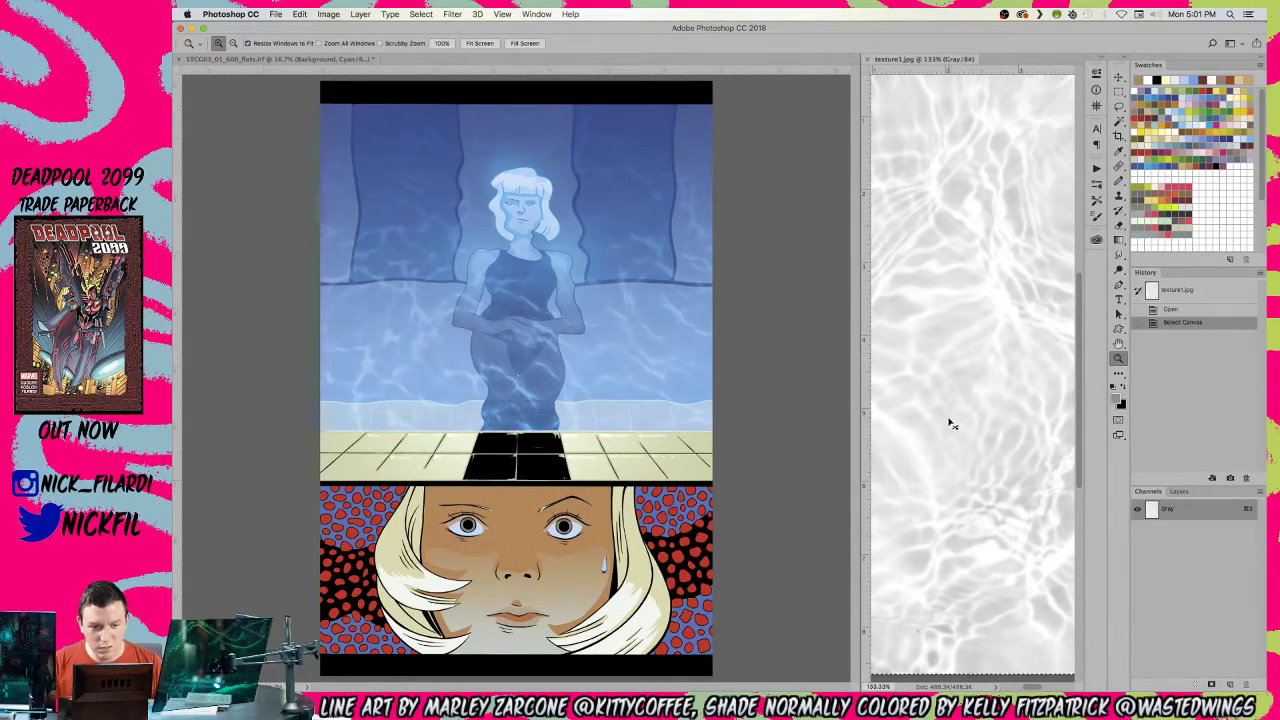
left_click(748, 360)
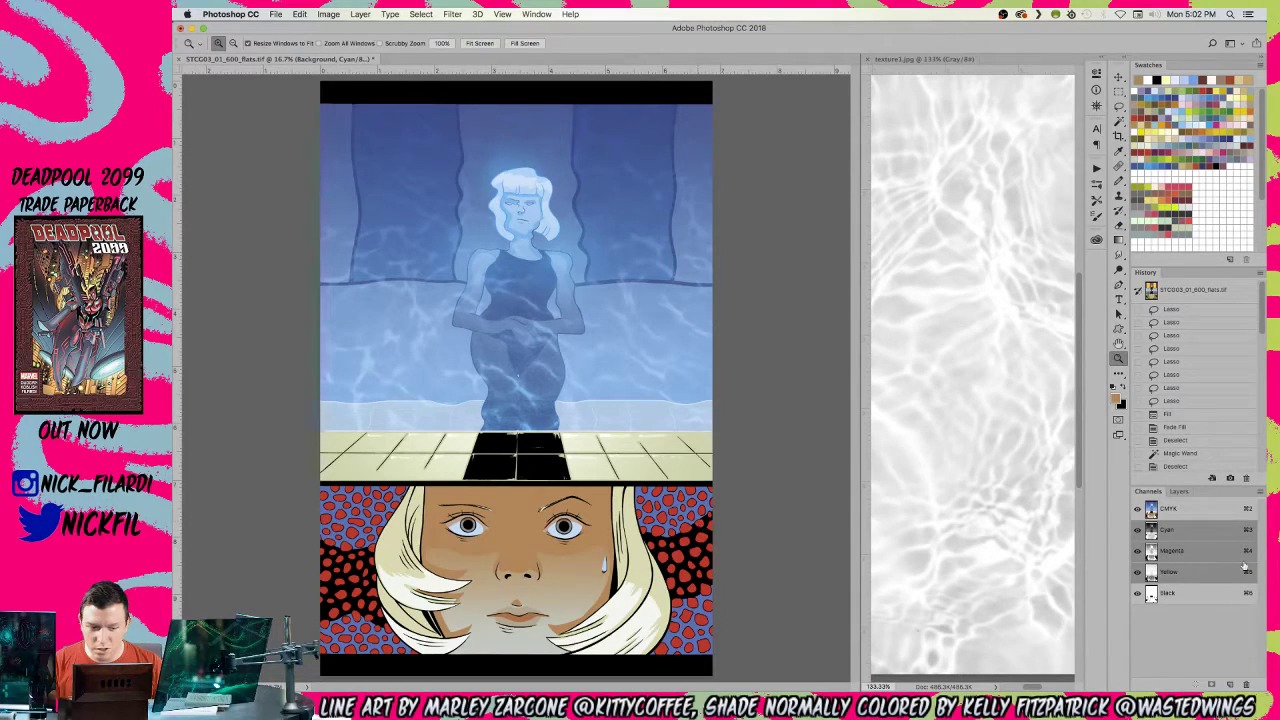
left_click(1179, 491)
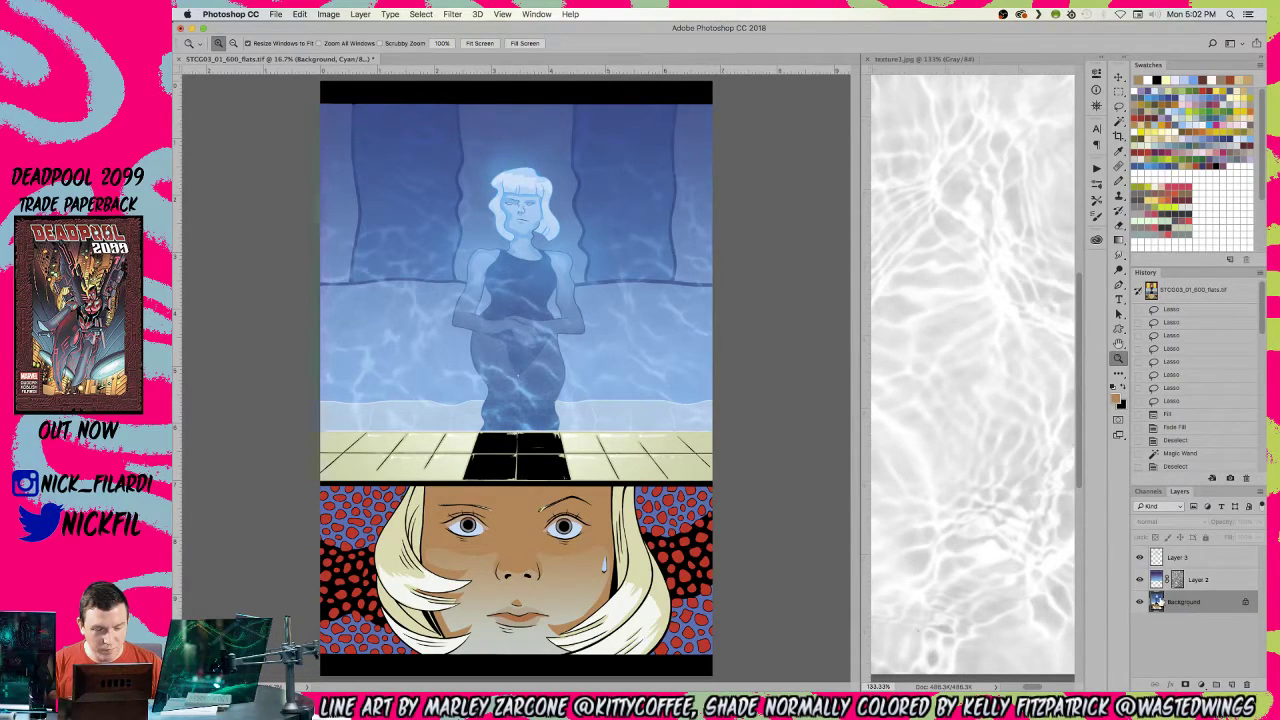
left_click(1231, 685)
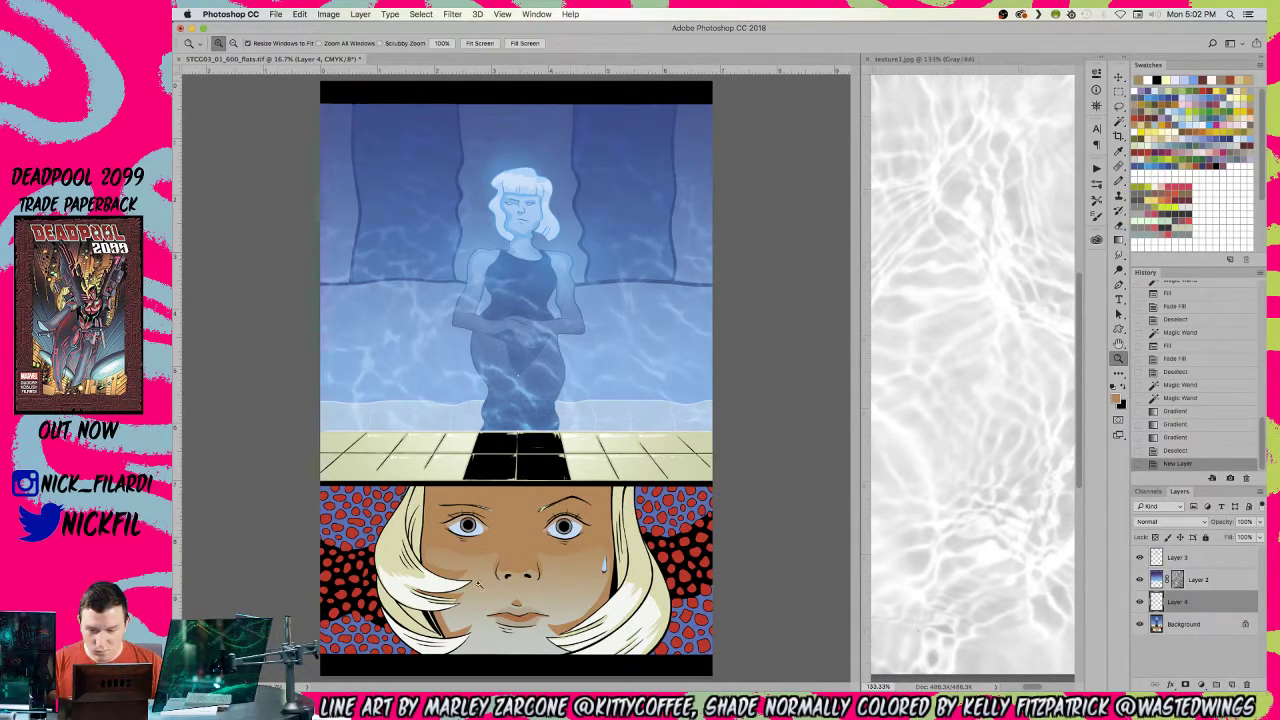
left_click(498, 578)
key("w")
left_click(557, 345)
key("ctrl+d")
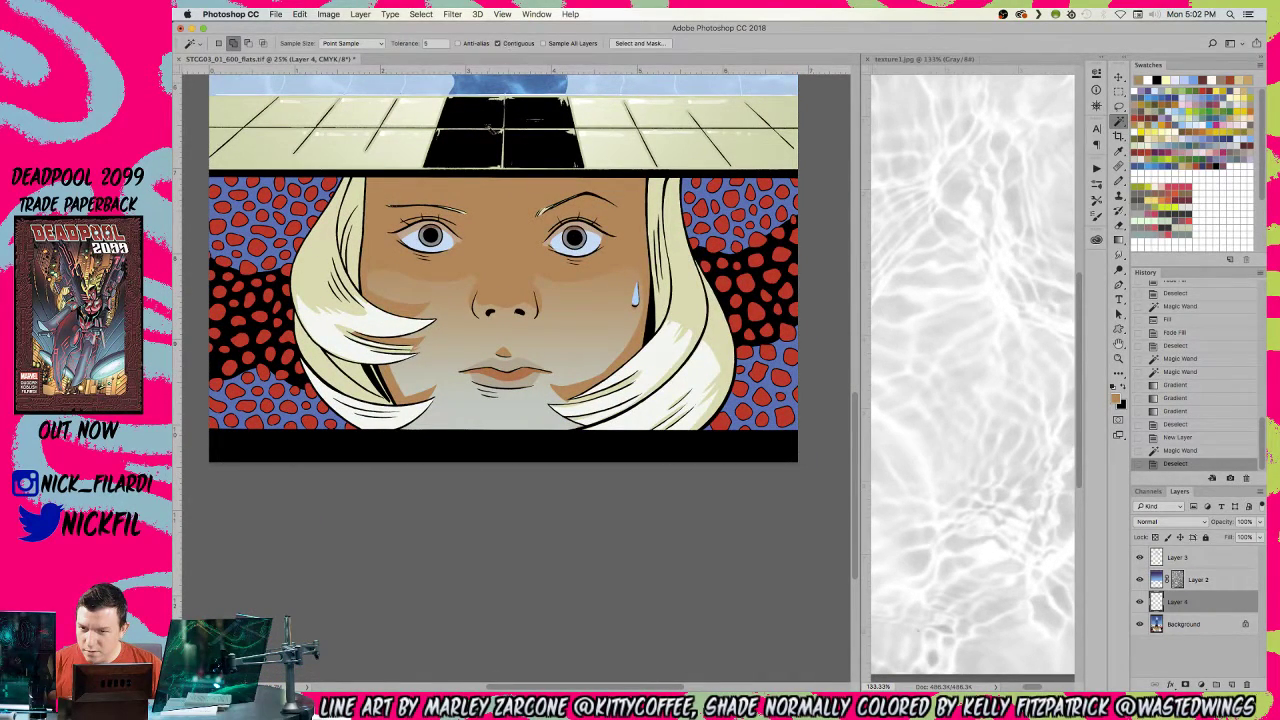
left_click(445, 357)
left_click(456, 381)
key("ctrl+d")
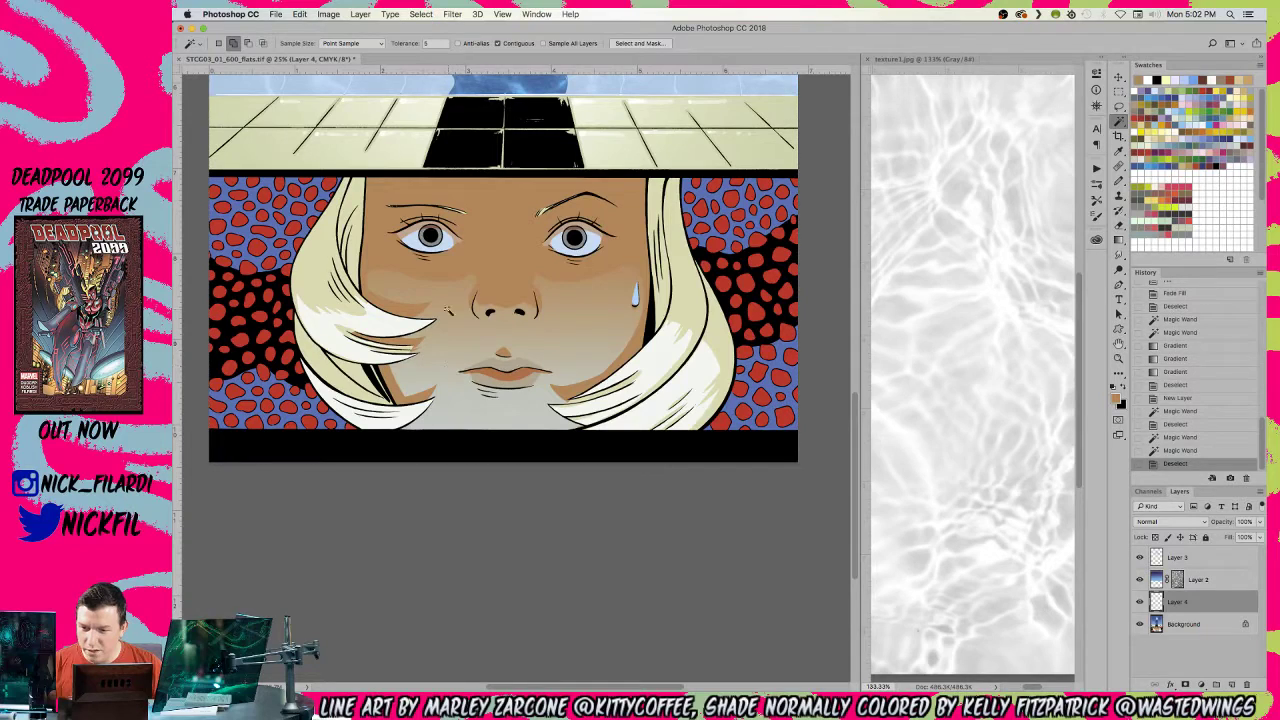
key("l")
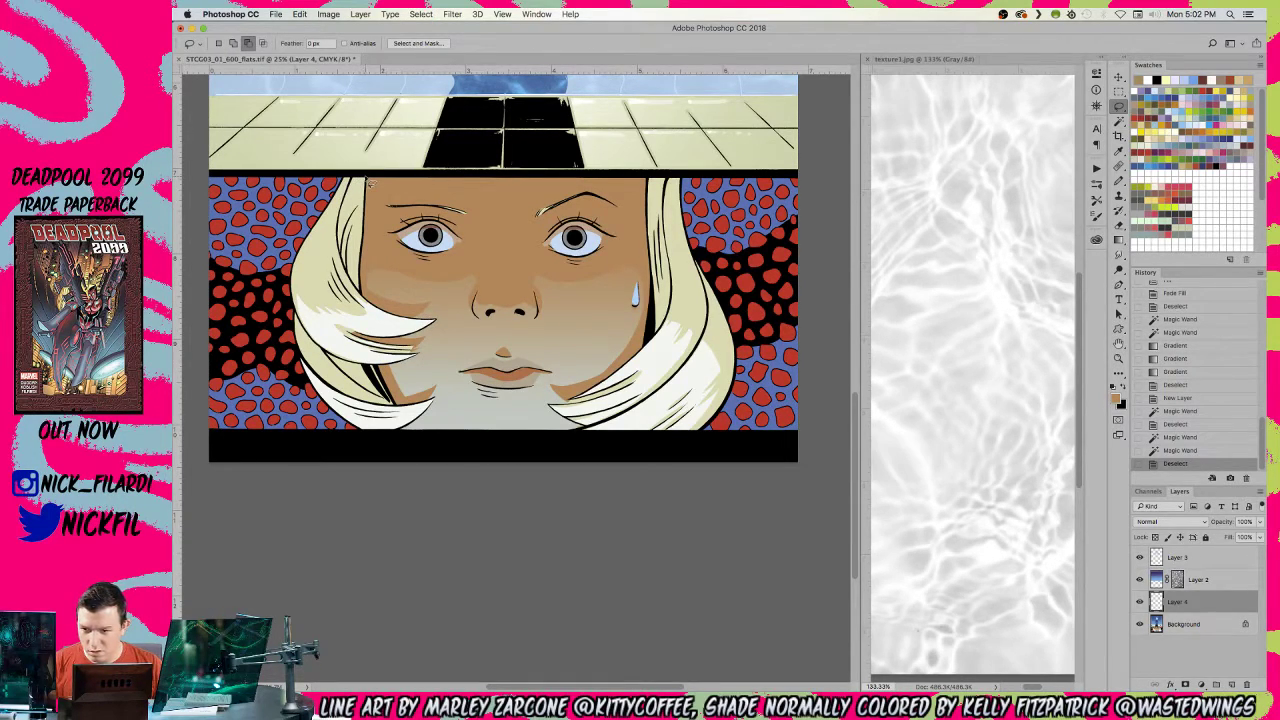
mouse_move(372, 294)
left_mouse_down()
mouse_move(483, 252)
mouse_move(462, 186)
left_mouse_up()
key("super+d")
- Switch to the Background layer and try a Magic Wand selection of the face on its Black channel
left_click(1185, 624)
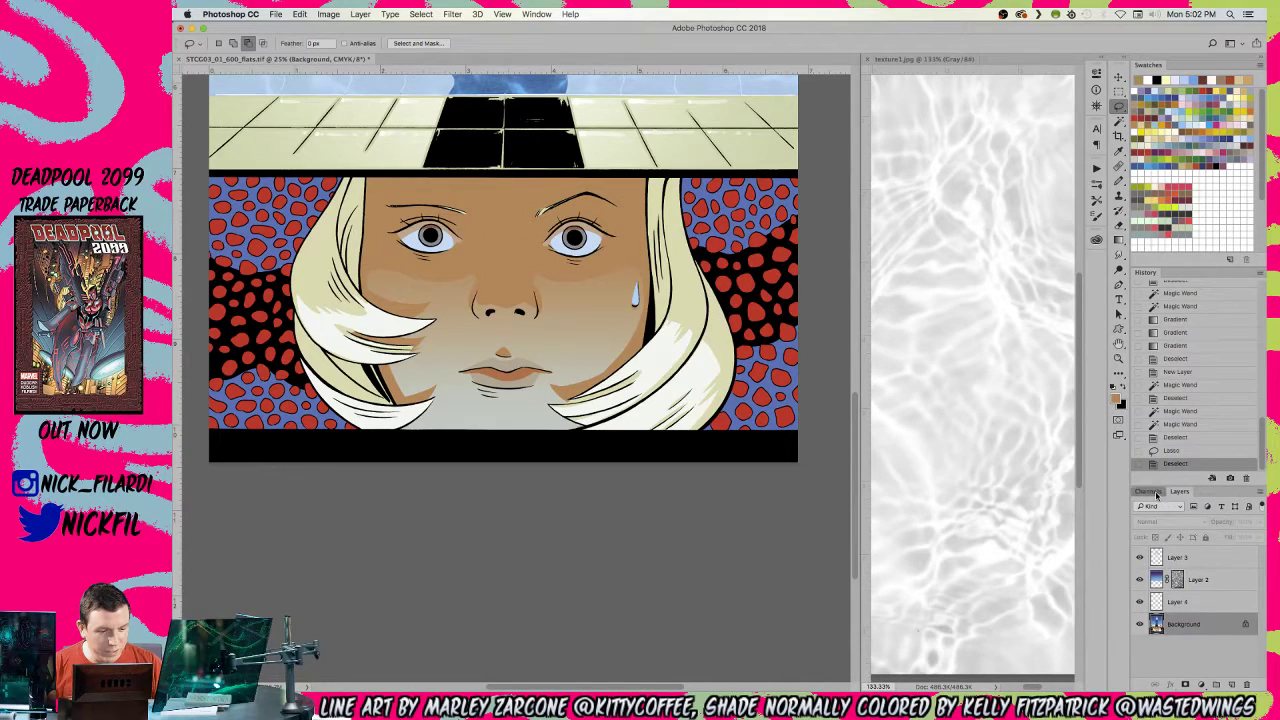
left_click(1147, 491)
left_click(1168, 593)
key("w")
left_click(570, 307)
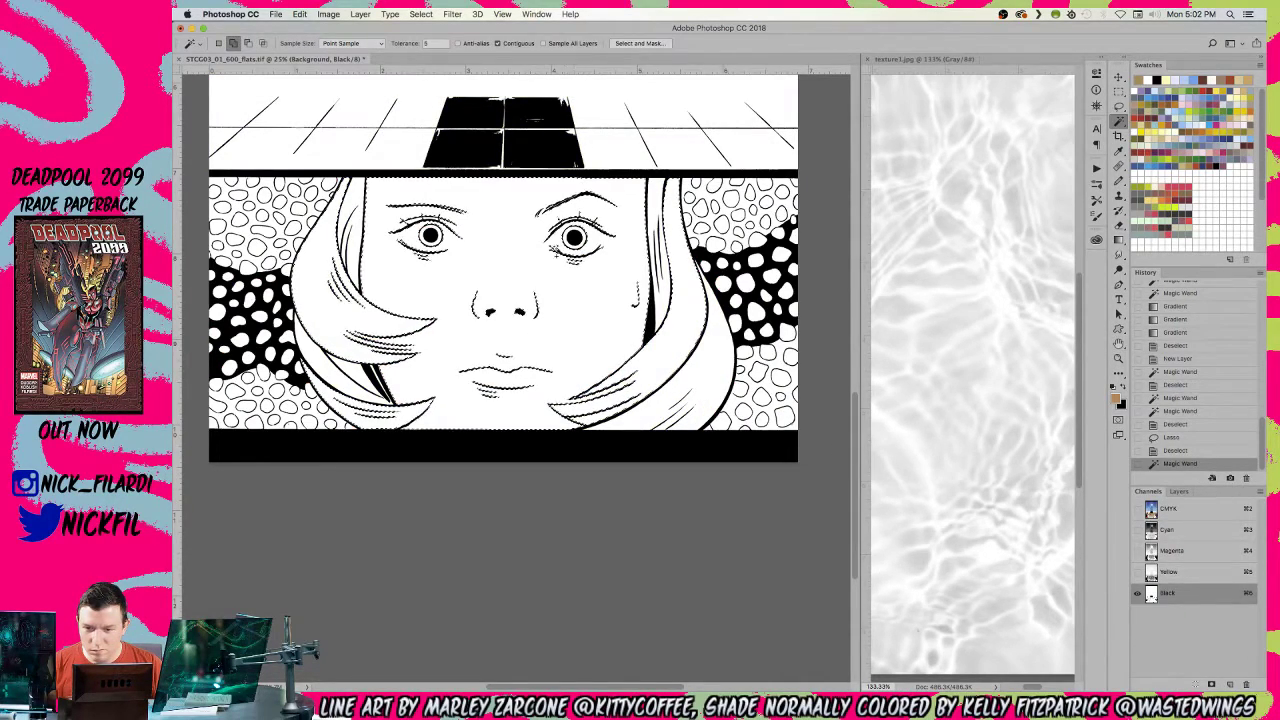
key("ctrl+d")
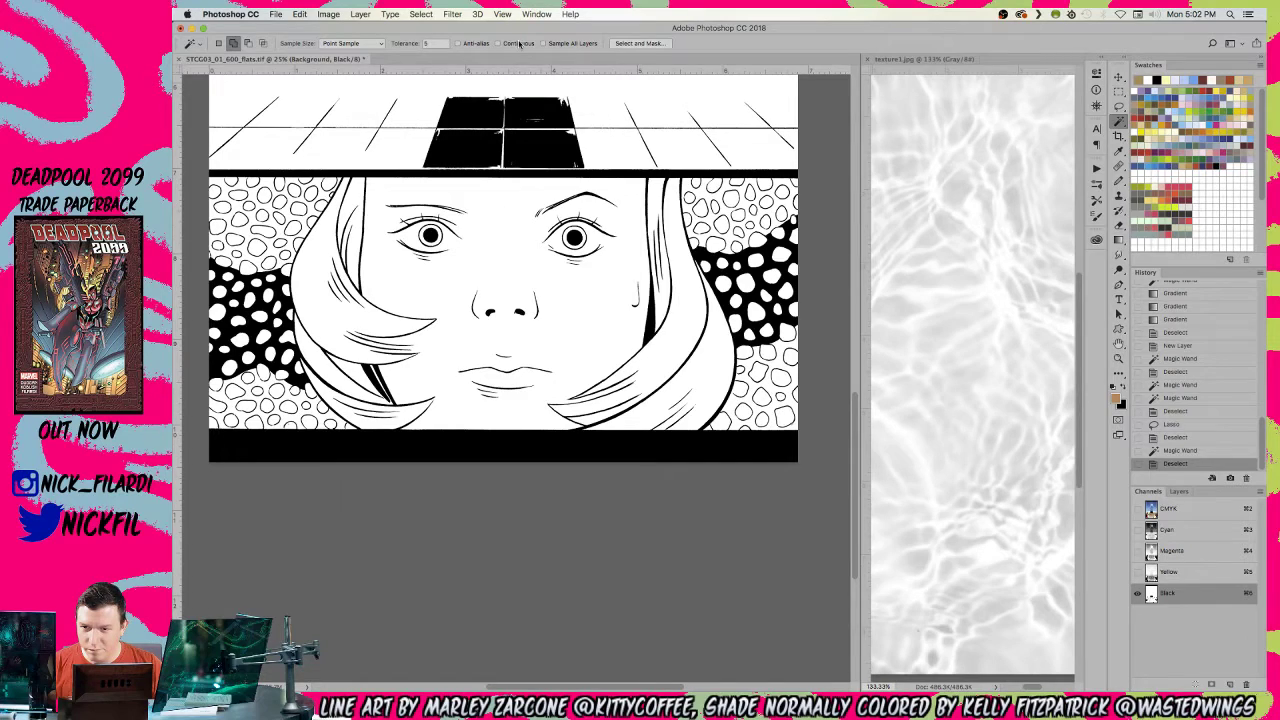
- Activate only the Cyan, Magenta and Yellow channels while keeping the Black channel visible
left_click(1168, 508)
left_click(1168, 593, "shift")
left_click(1137, 593)
- Select the shaded skin and successive gradient bands across the cheeks with the contiguous Magic Wand
left_click(592, 300)
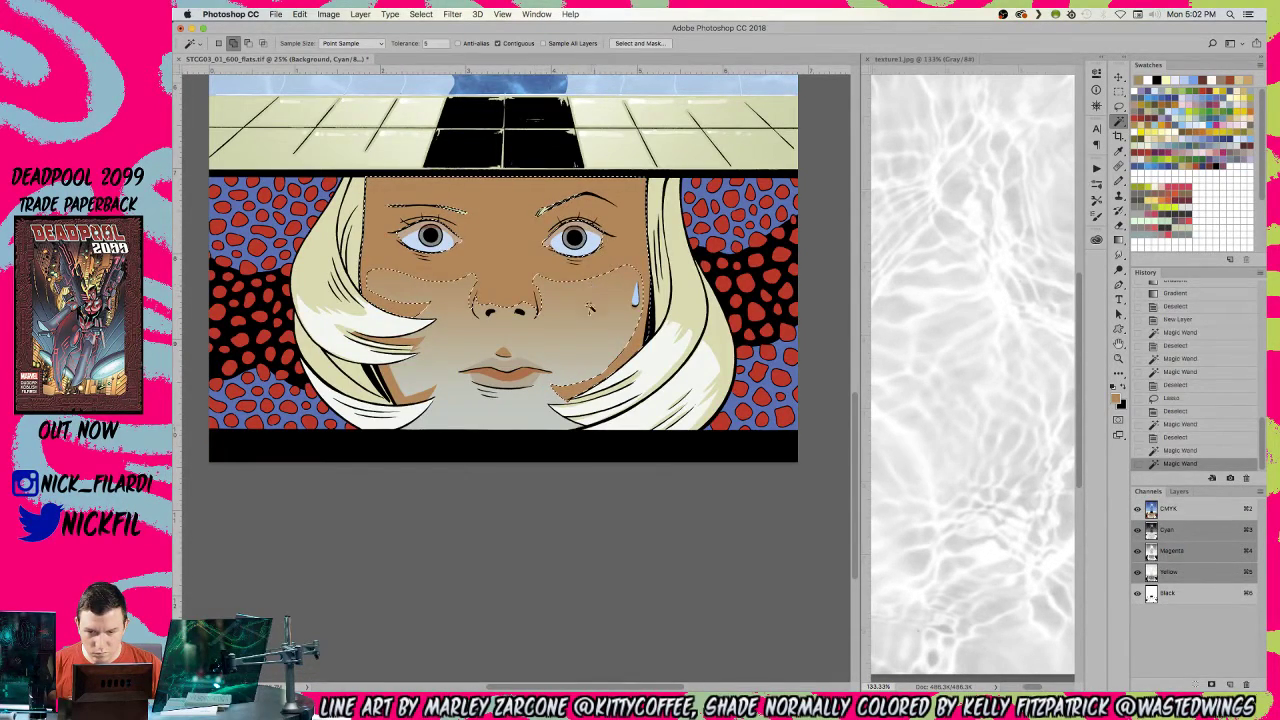
left_click(584, 327)
left_click(586, 312)
left_click(588, 290)
left_click(585, 305)
left_click(582, 318)
left_click(579, 332)
left_click(577, 340)
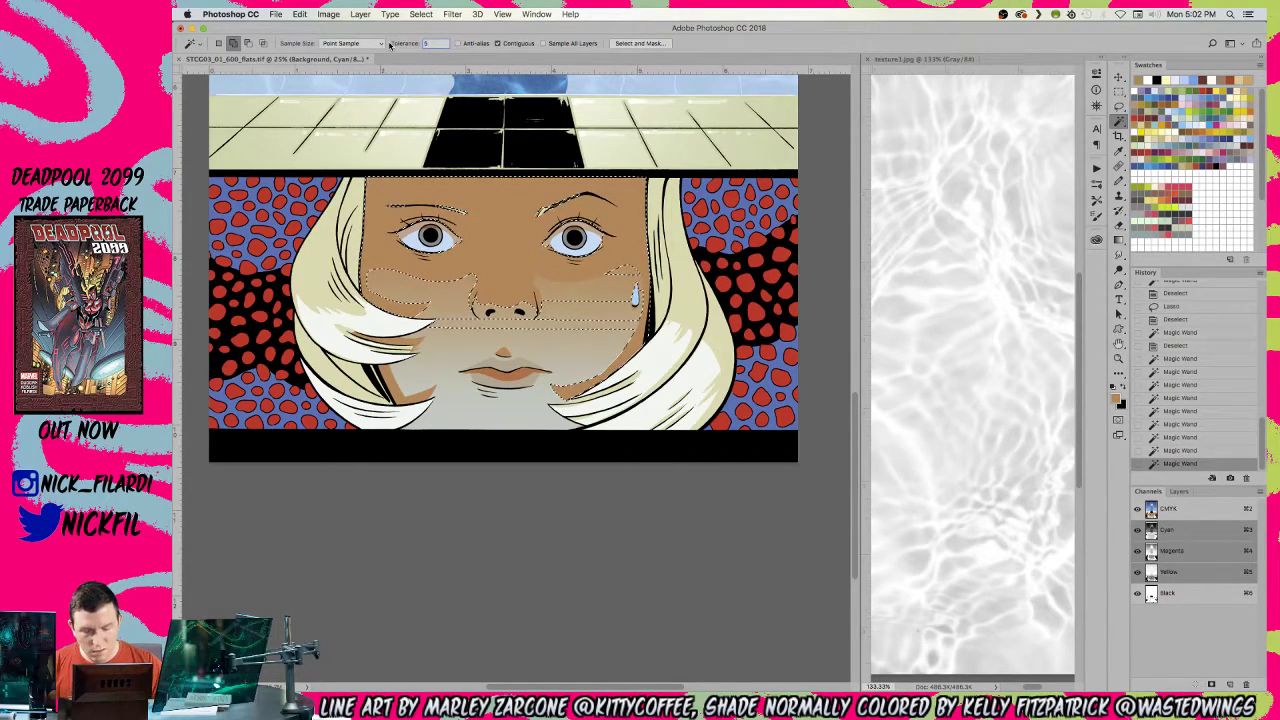
- Set the Magic Wand tolerance to 30 and extend the selection over the rest of the face's skin
left_click(433, 286)
left_click(436, 320)
left_click(443, 350)
left_click(446, 382)
left_click(430, 392)
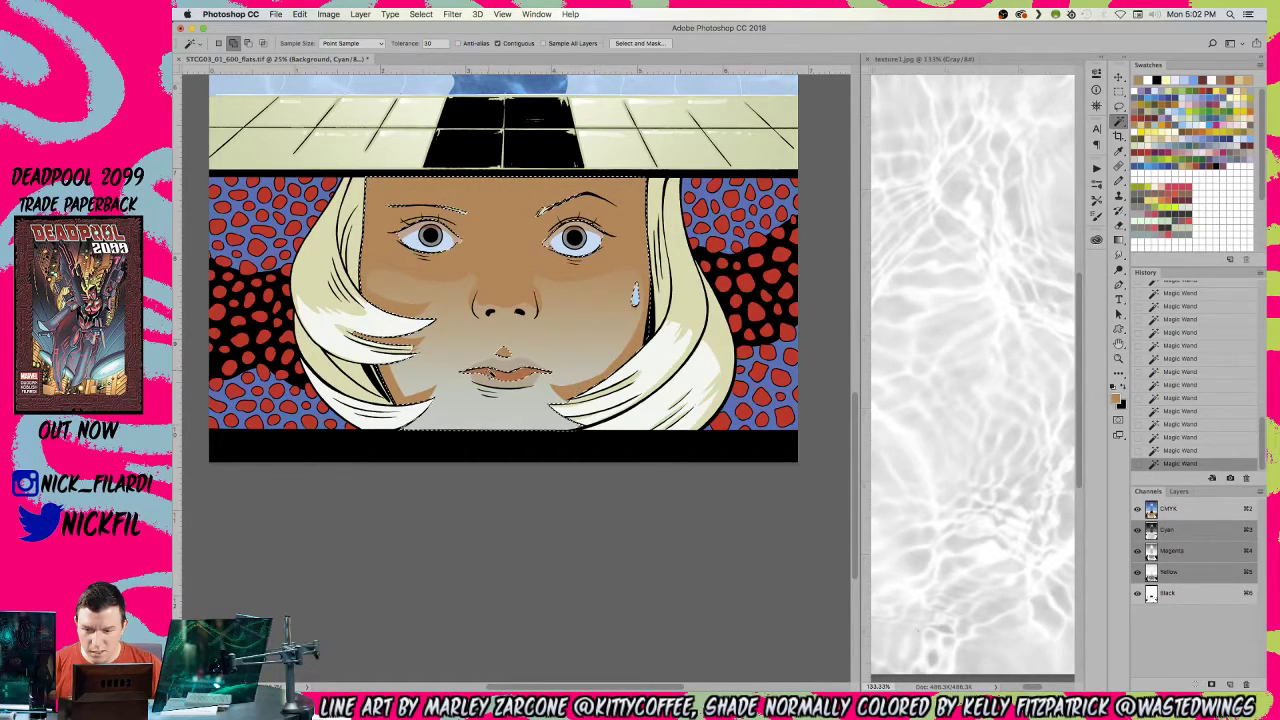
- Add the lips, teardrop and eyebrow areas to the face selection with the Lasso
key("l")
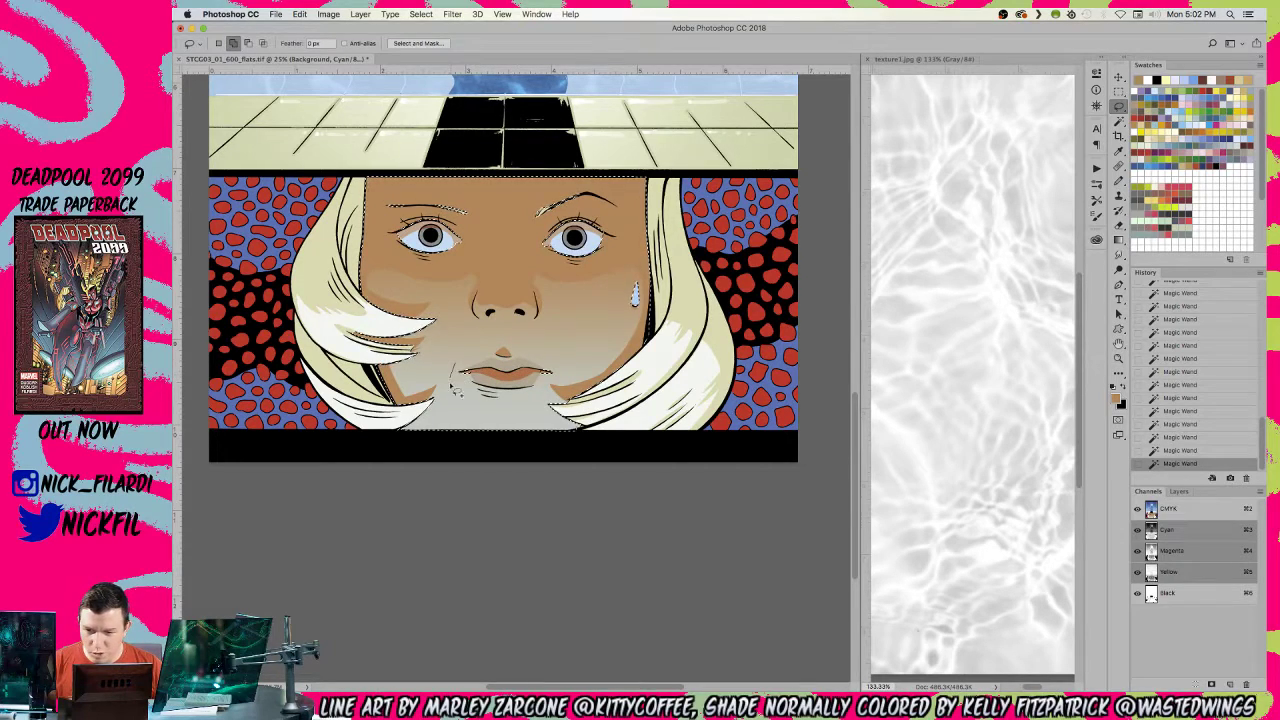
left_click_drag(557, 376, 553, 340)
key("w")
key("l")
mouse_move(632, 272)
left_mouse_down()
mouse_move(640, 304)
mouse_move(630, 276)
left_mouse_up()
left_click_drag(477, 250, 489, 254)
mouse_move(420, 194)
left_mouse_down()
mouse_move(446, 220)
mouse_move(520, 229)
left_mouse_up()
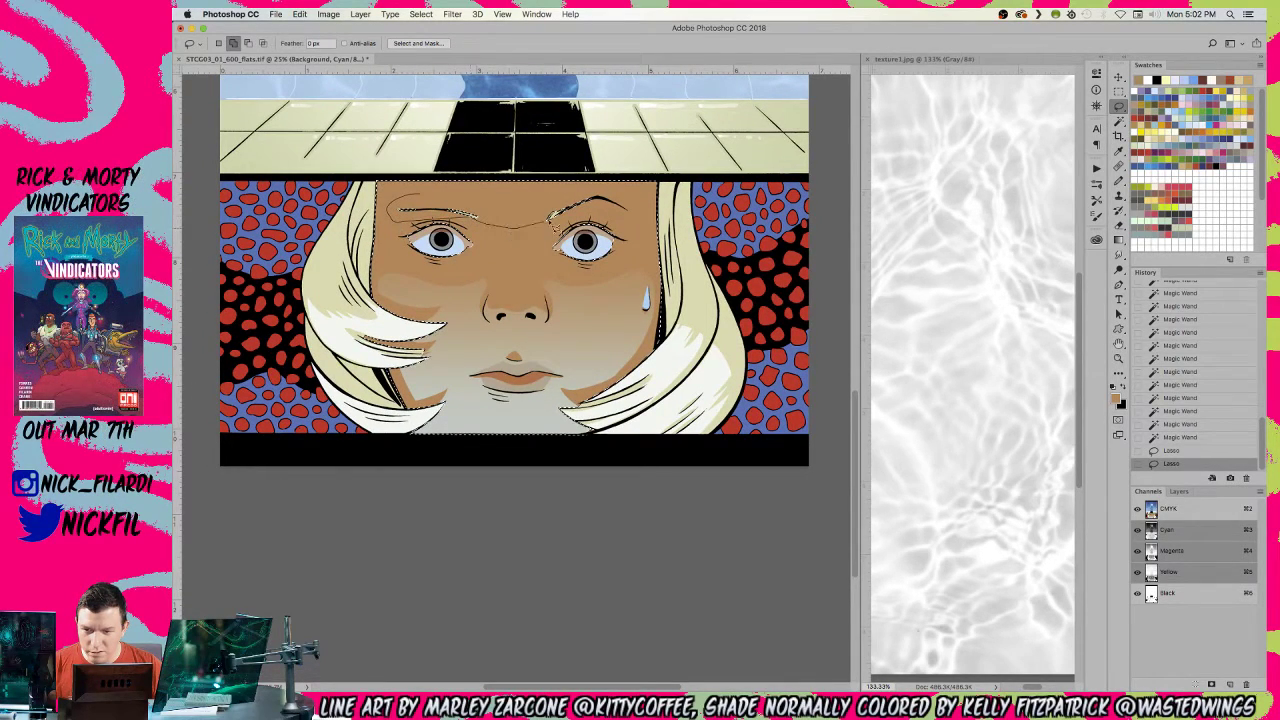
mouse_move(601, 197)
left_mouse_down()
mouse_move(512, 192)
mouse_move(530, 236)
mouse_move(556, 226)
left_mouse_up()
key("z")
left_click(483, 242, "alt")
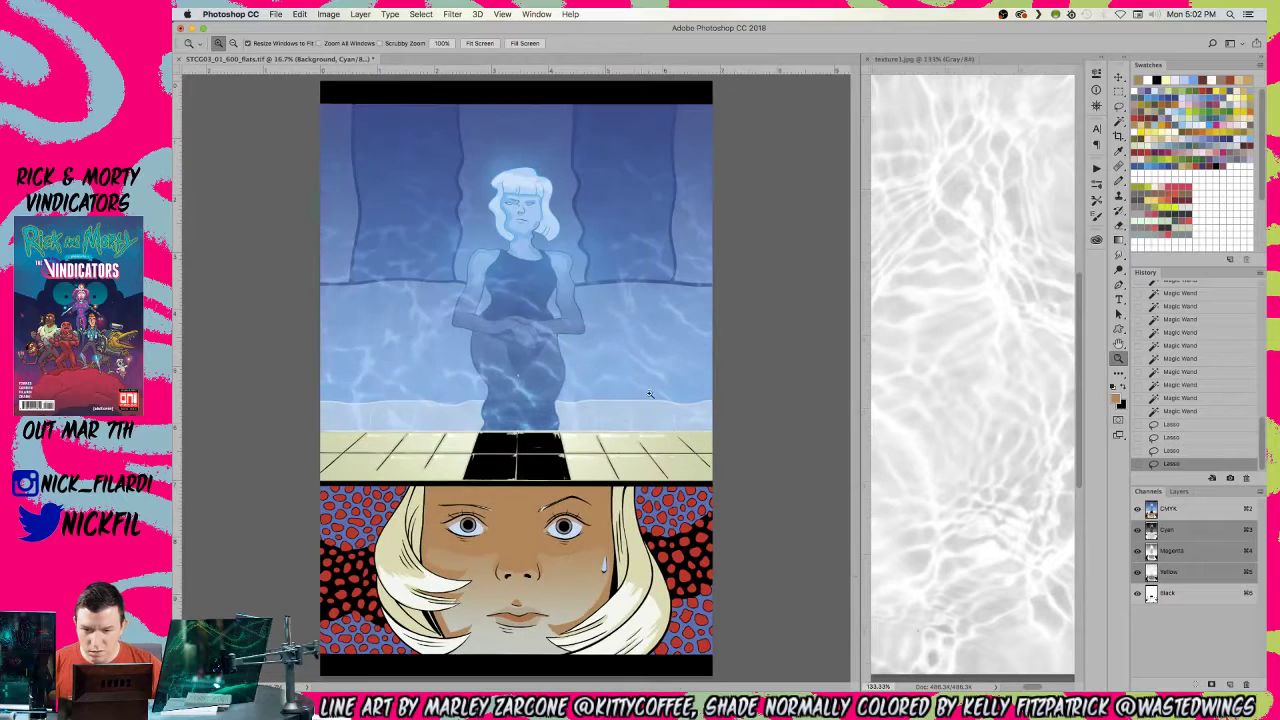
- Fill the face selection on Layer 4 with brown, and replace that fill with the pale blue swatch
left_click(1178, 491)
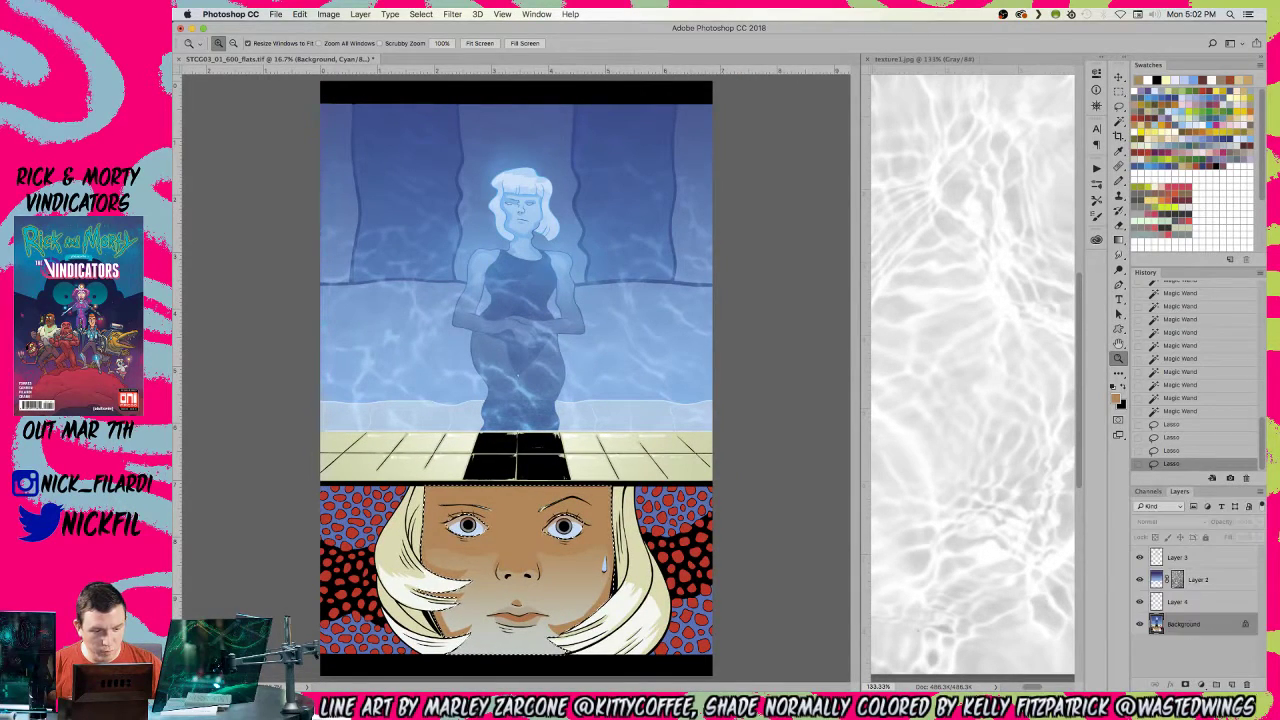
left_click(1176, 602)
key("alt+BackSpace")
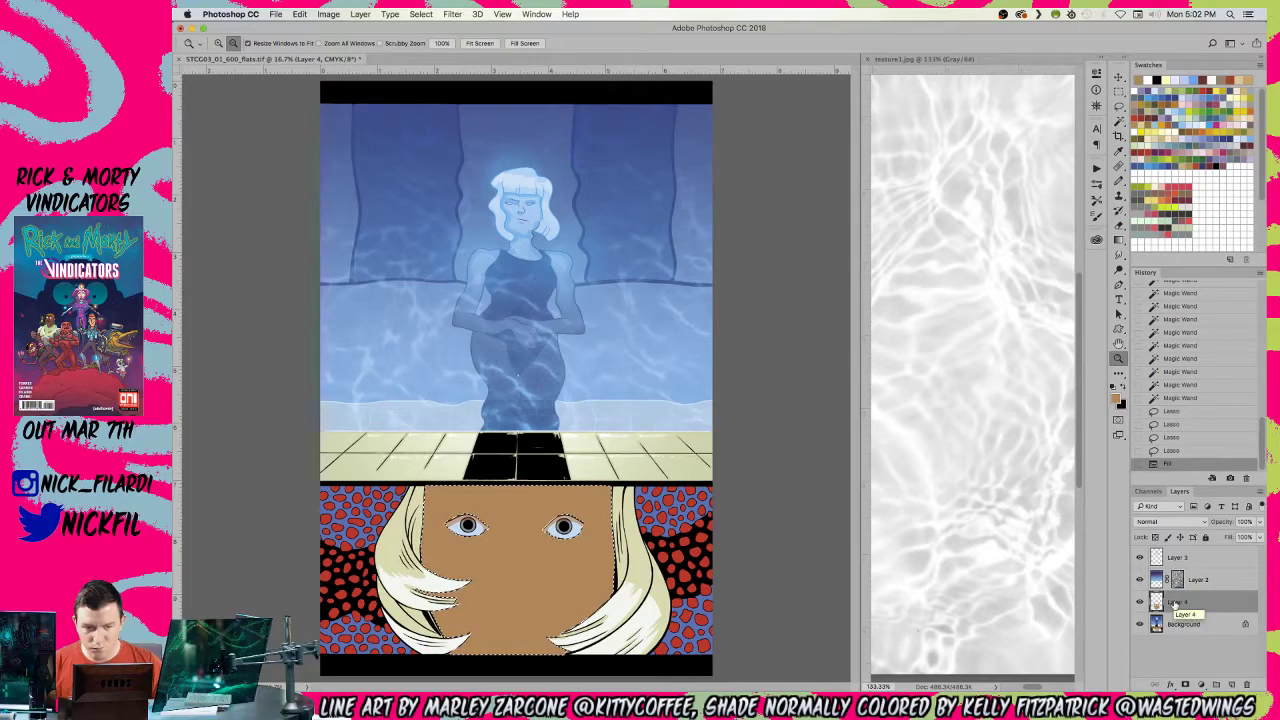
left_click(1202, 122)
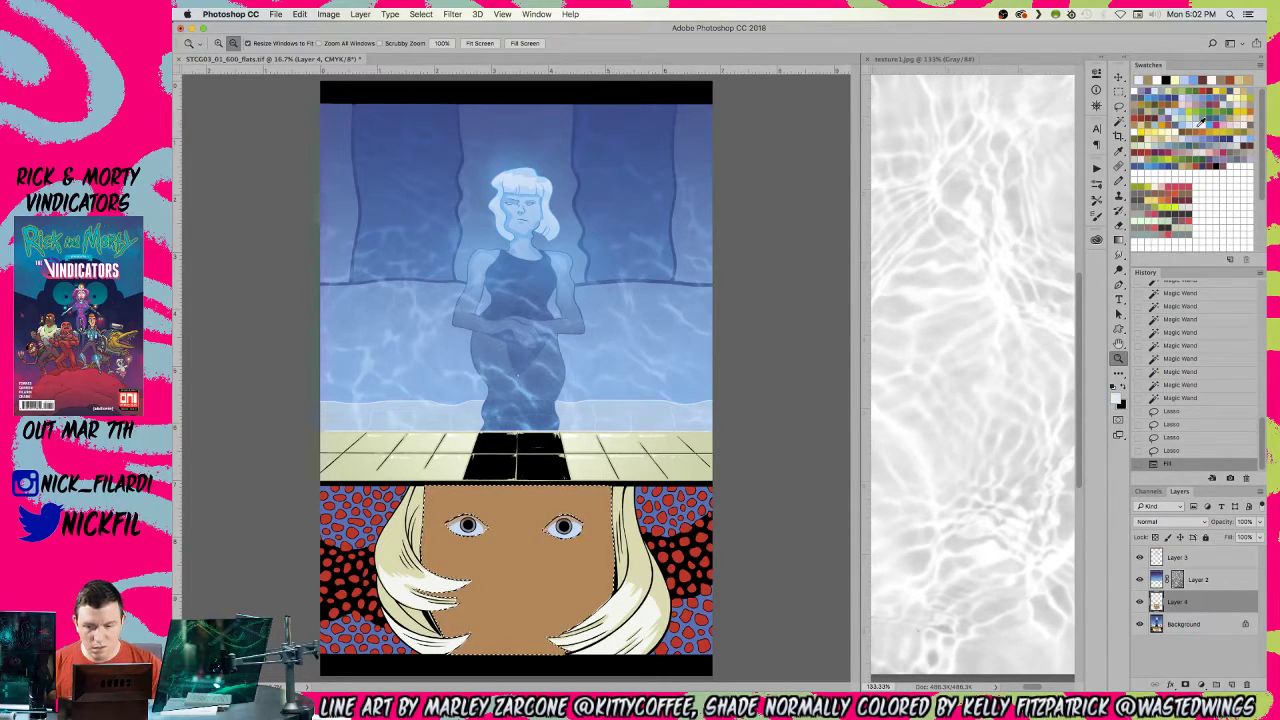
key("alt+BackSpace")
- Add a layer mask to Layer 4 and paste the water texture from texture1.jpg into the mask
left_click(1065, 365)
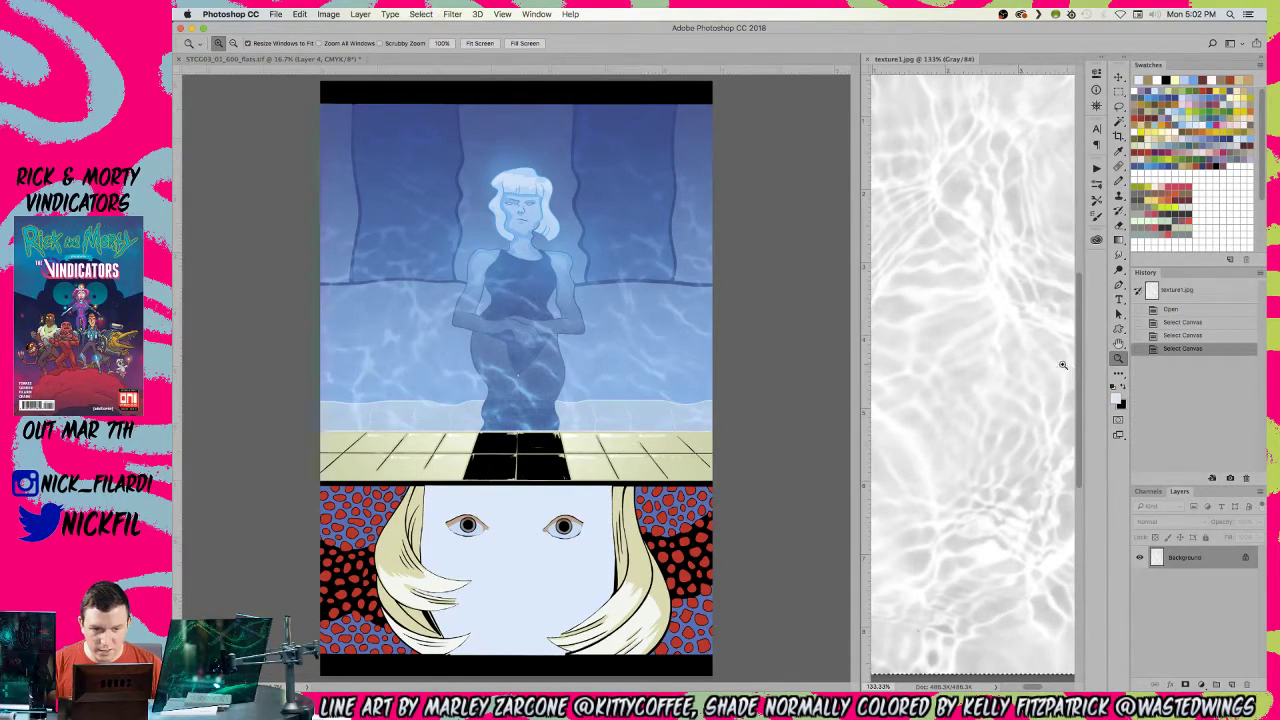
left_click(663, 358)
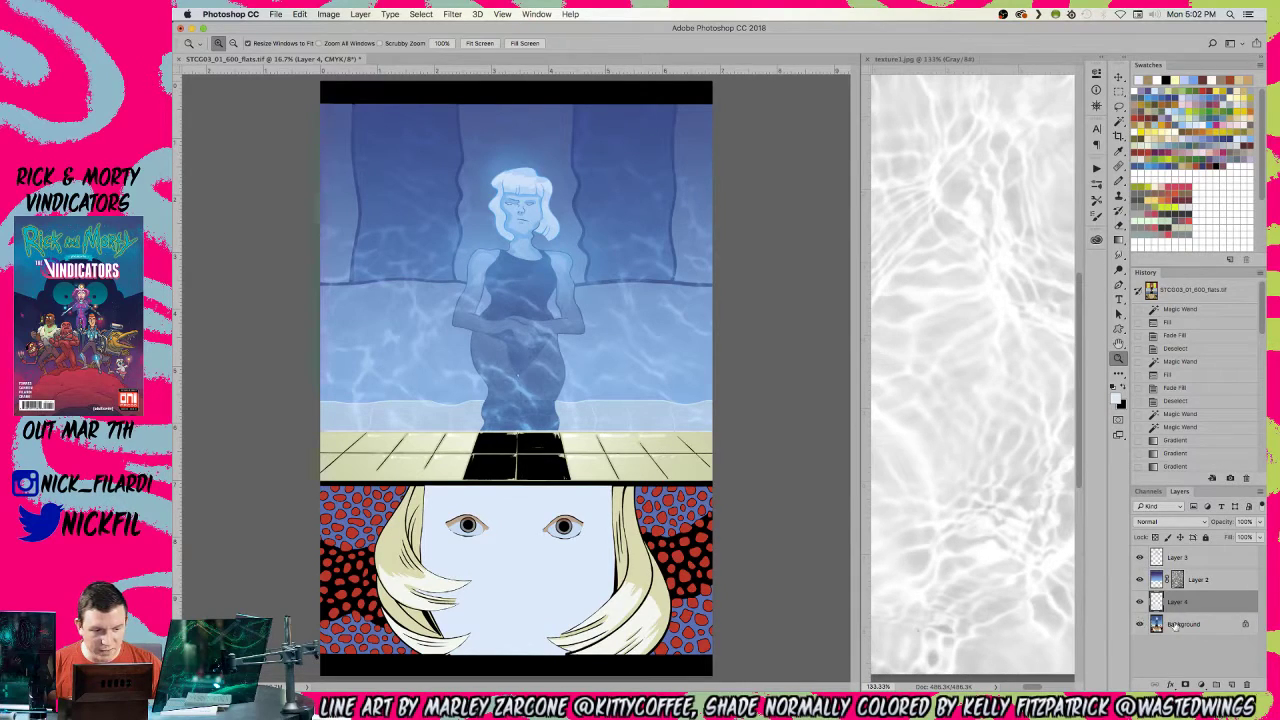
left_click(1186, 684)
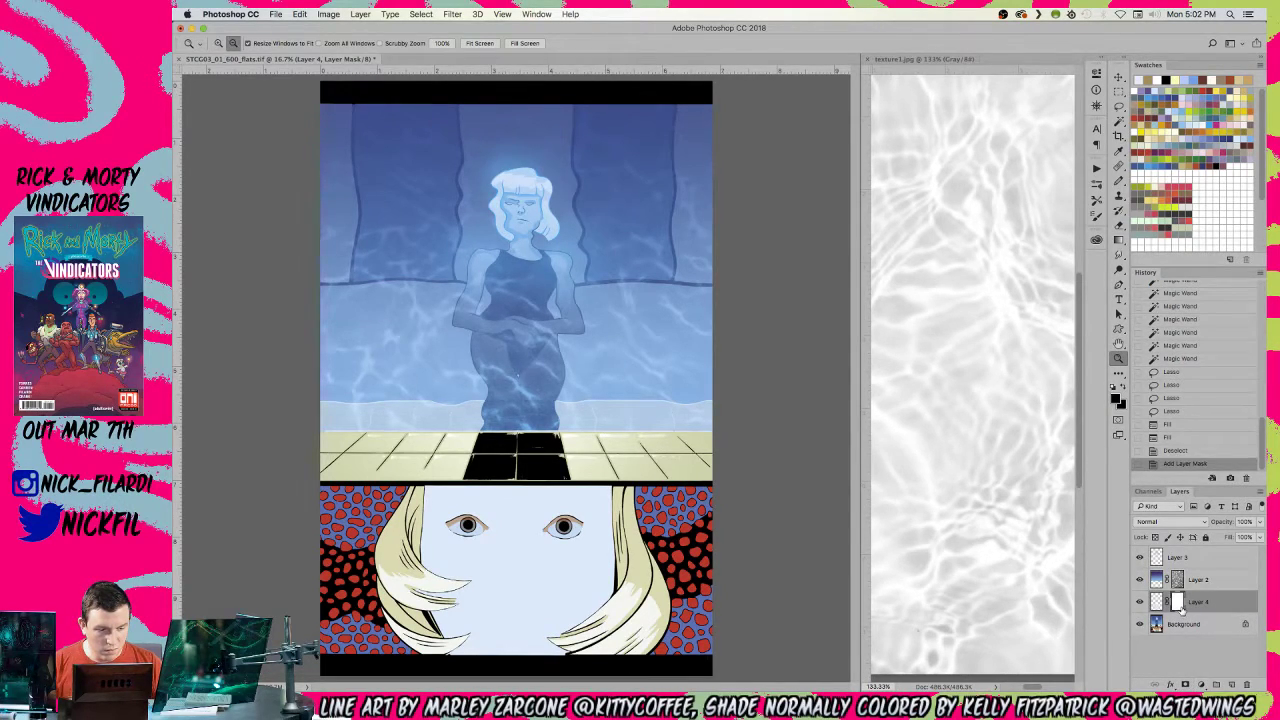
left_click(1182, 606, "alt")
key("super+v")
key("v")
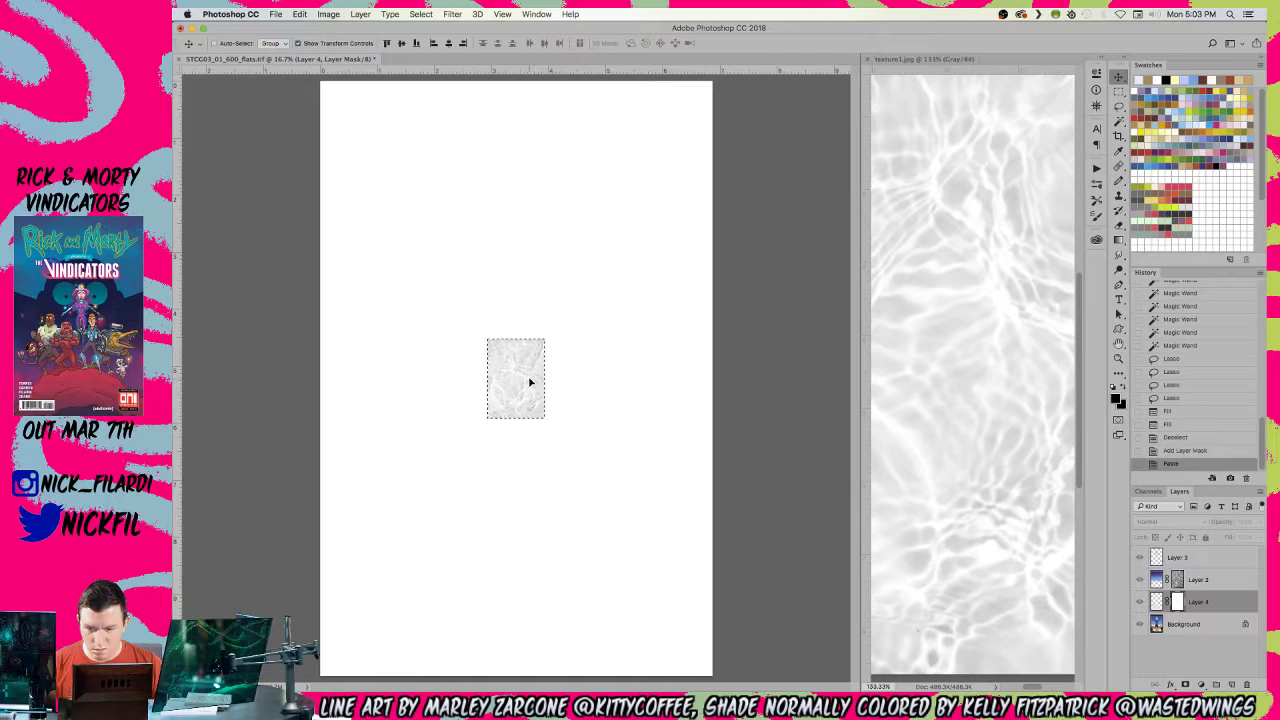
- Move the texture pasted in Layer 4's mask down to the face panel and enlarge it to cover the face
left_click_drag(531, 383, 463, 607)
key("super+t")
left_click_drag(477, 549, 684, 390)
left_click_drag(581, 433, 577, 510)
key("Return")
left_click_drag(422, 433, 389, 385)
left_click_drag(620, 386, 634, 367)
key("Return")
- Return to the full-color view and set Layer 4's blend mode to Screen
left_click(1190, 624)
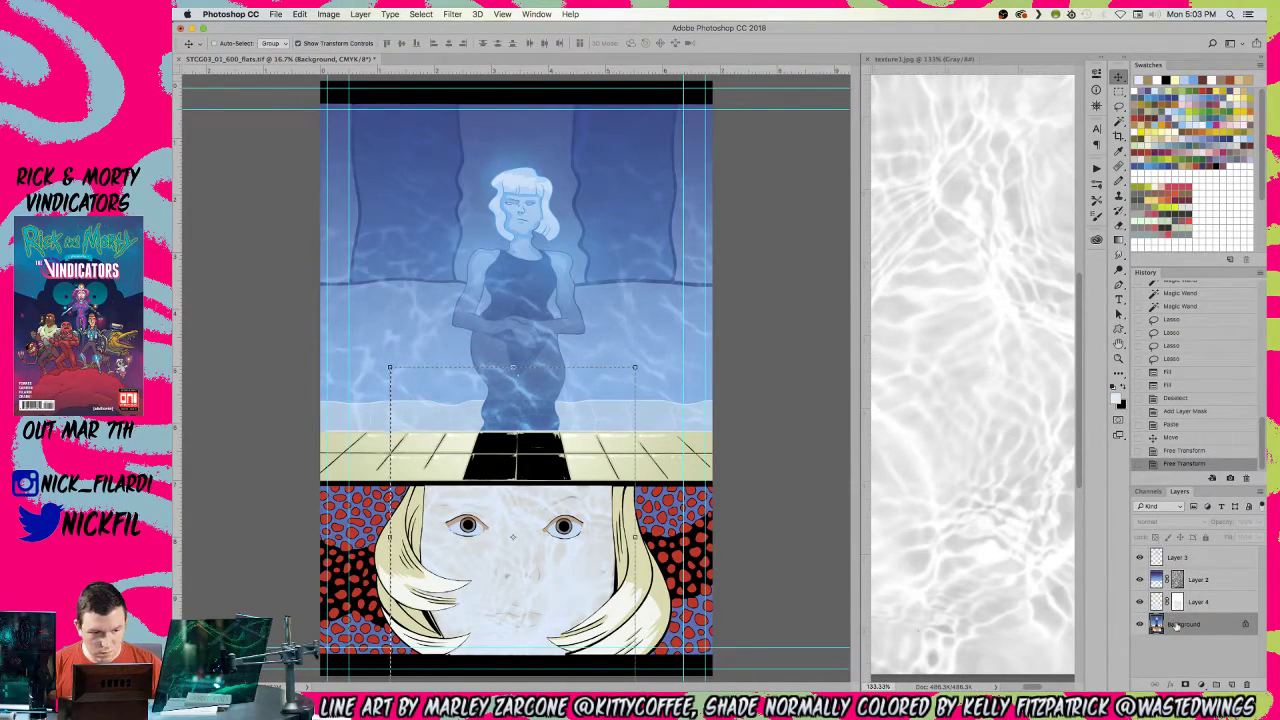
left_click(1213, 608)
left_click(1170, 521)
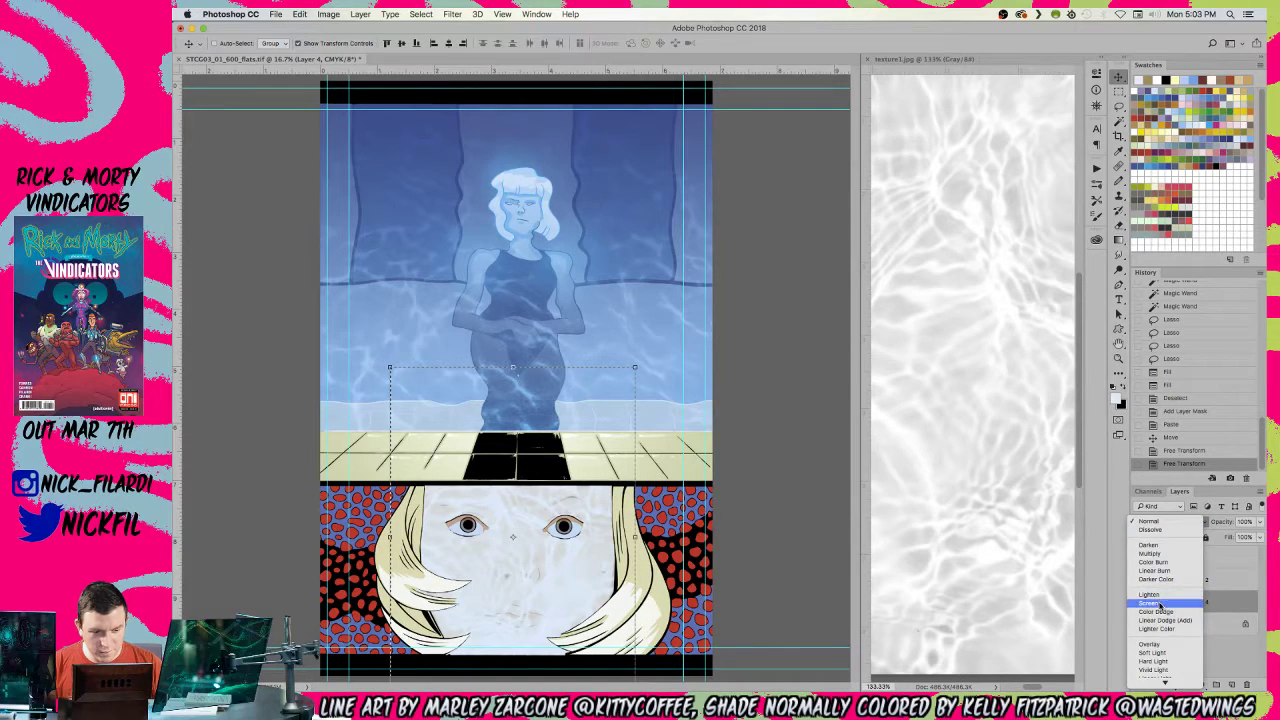
left_click(1165, 600)
- Try filling the area around the face on Layer 4 with dark blue, and undo that fill
key("z")
left_click(512, 537)
left_click_drag(512, 537, 515, 258)
key("w")
key("super+a")
left_click(529, 174, "alt")
key("super+d")
left_click(800, 322)
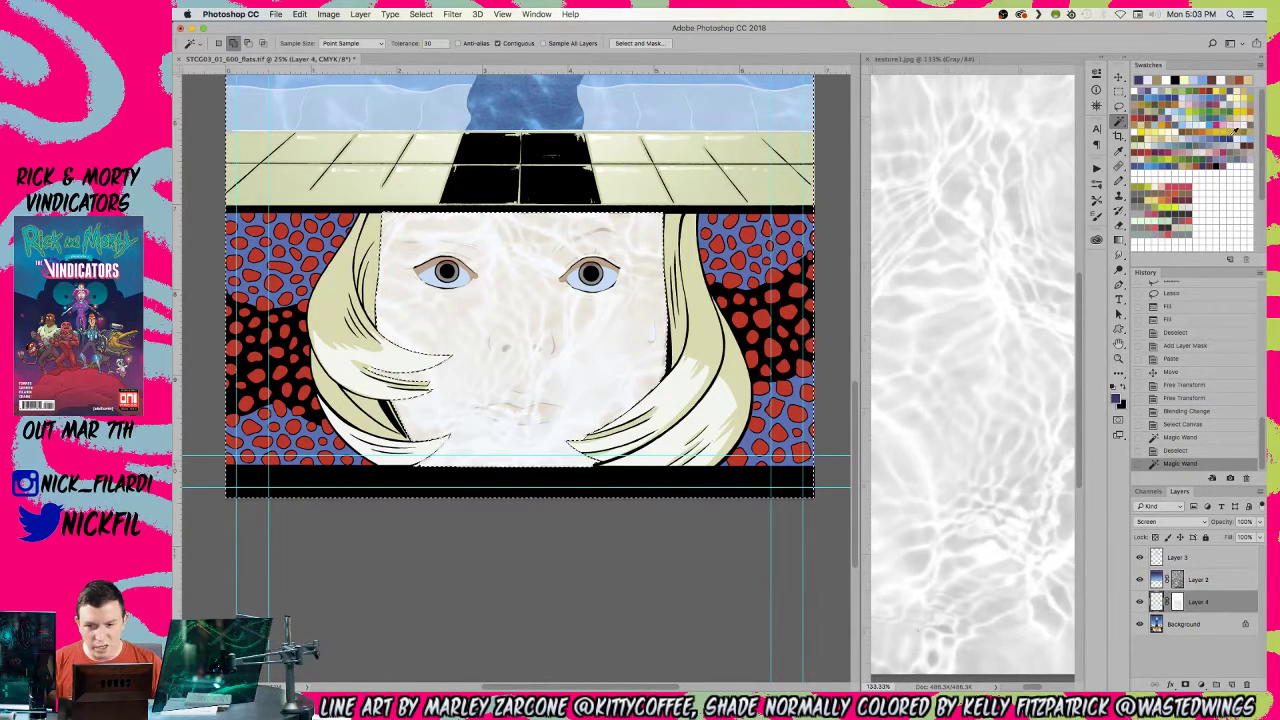
key("alt+BackSpace")
key("z")
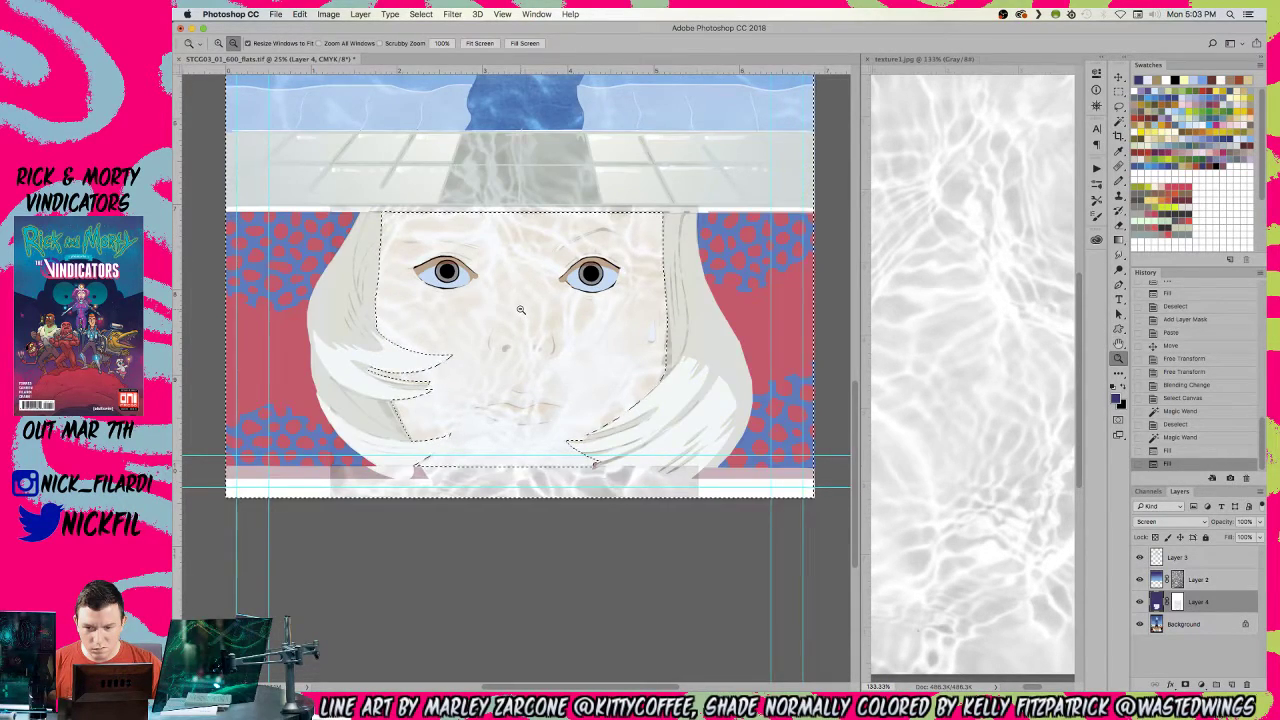
left_click(520, 311, "alt")
key("super+z")
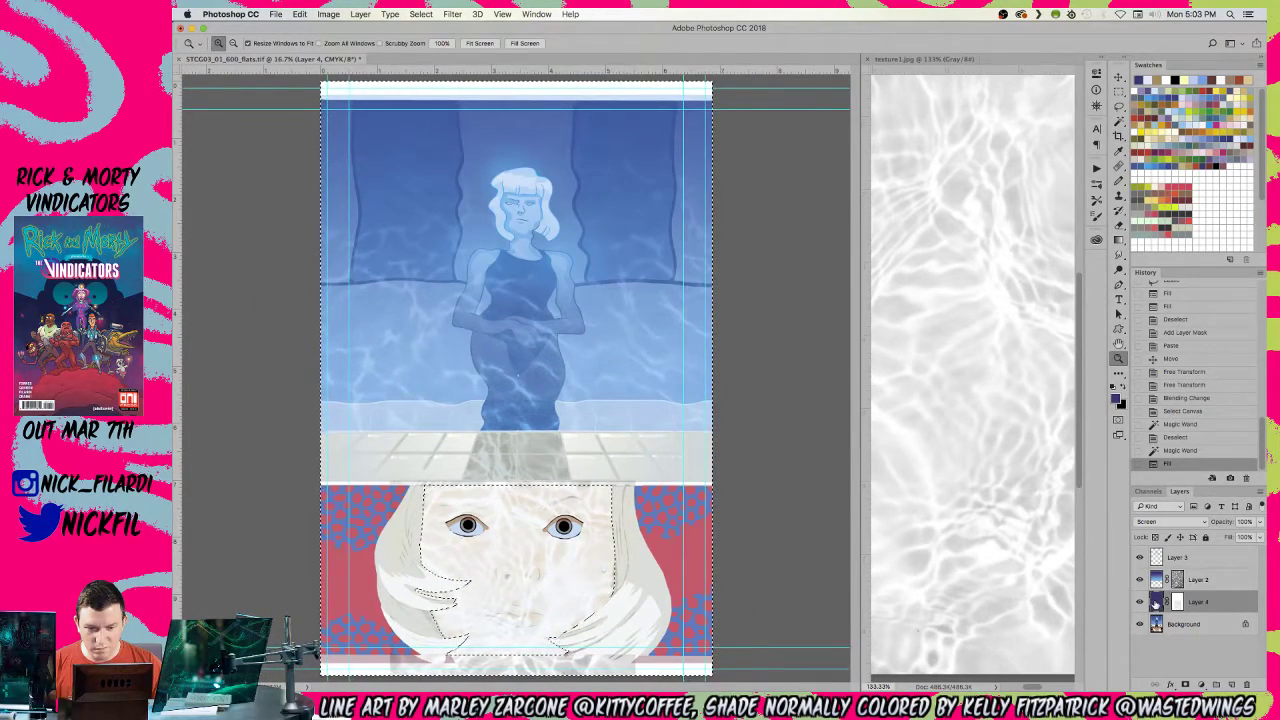
left_click(1176, 450)
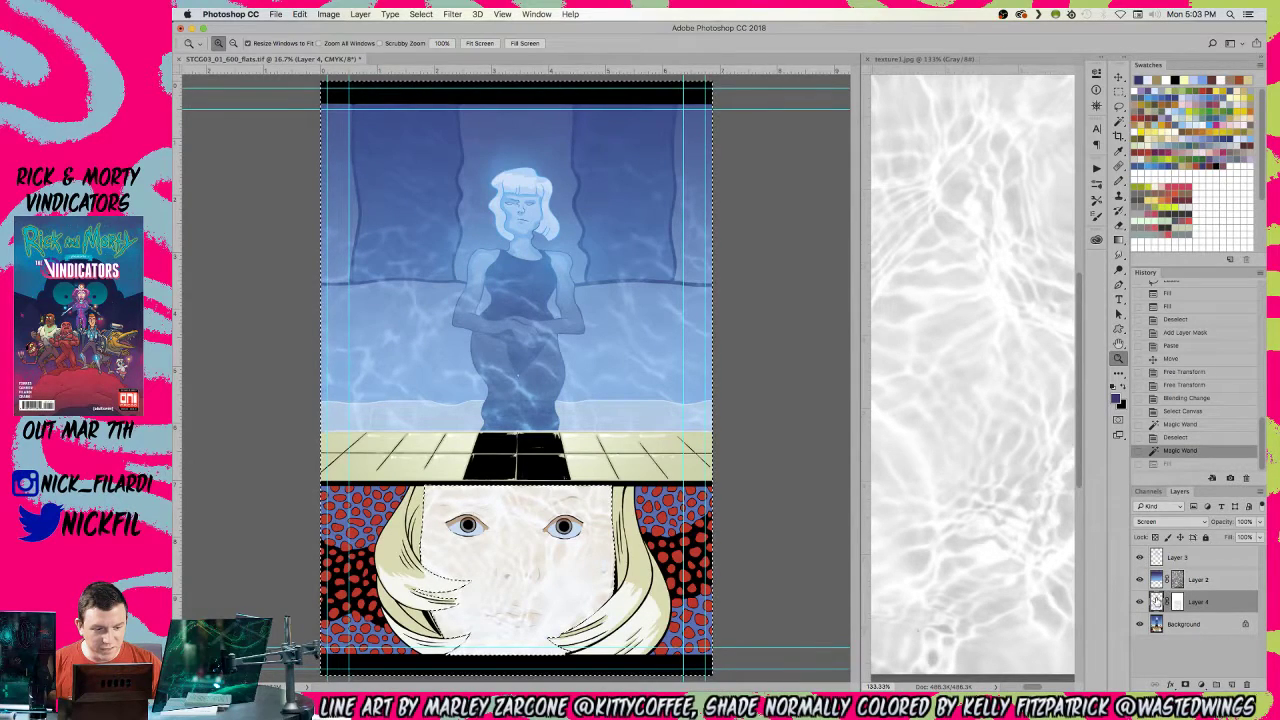
- Select the face shape on Layer 4 with the Magic Wand, fill it with dark blue and deselect
key("super+d")
key("w")
left_click(546, 556)
key("alt+BackSpace")
key("super+d")
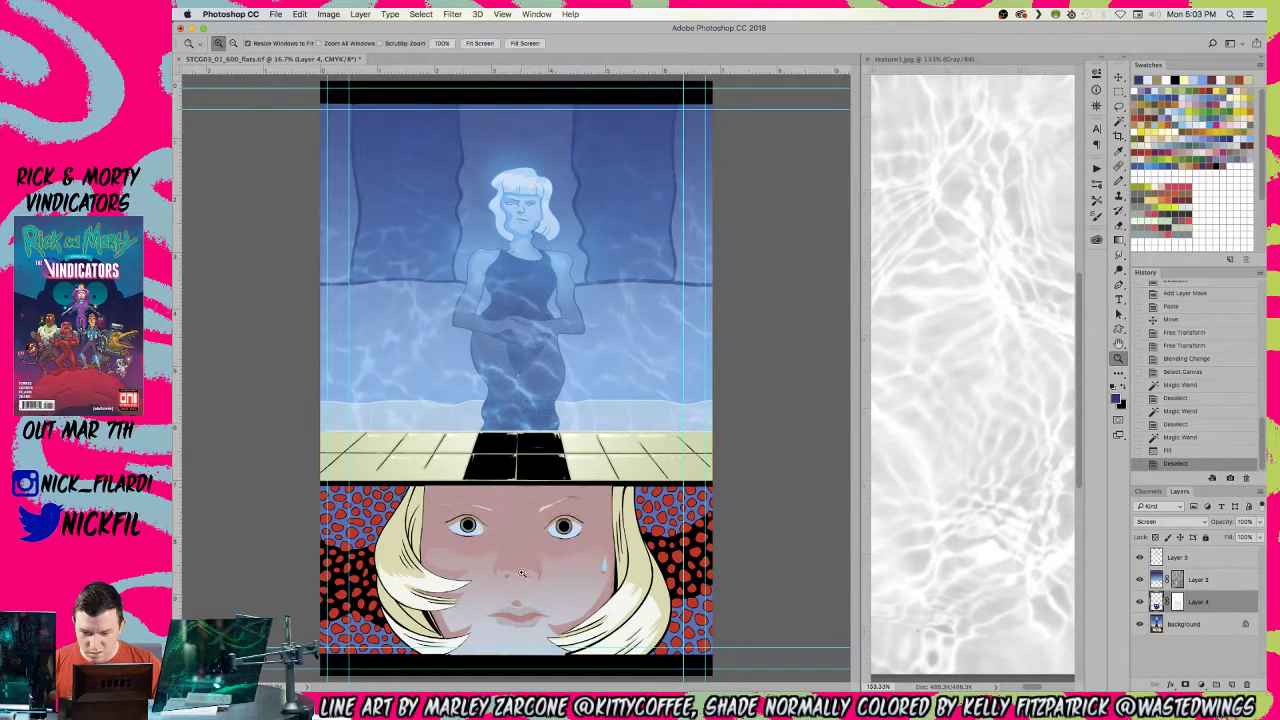
- Try the Color Dodge blend mode on Layer 4, and change it to Multiply
key("z")
left_click(546, 556)
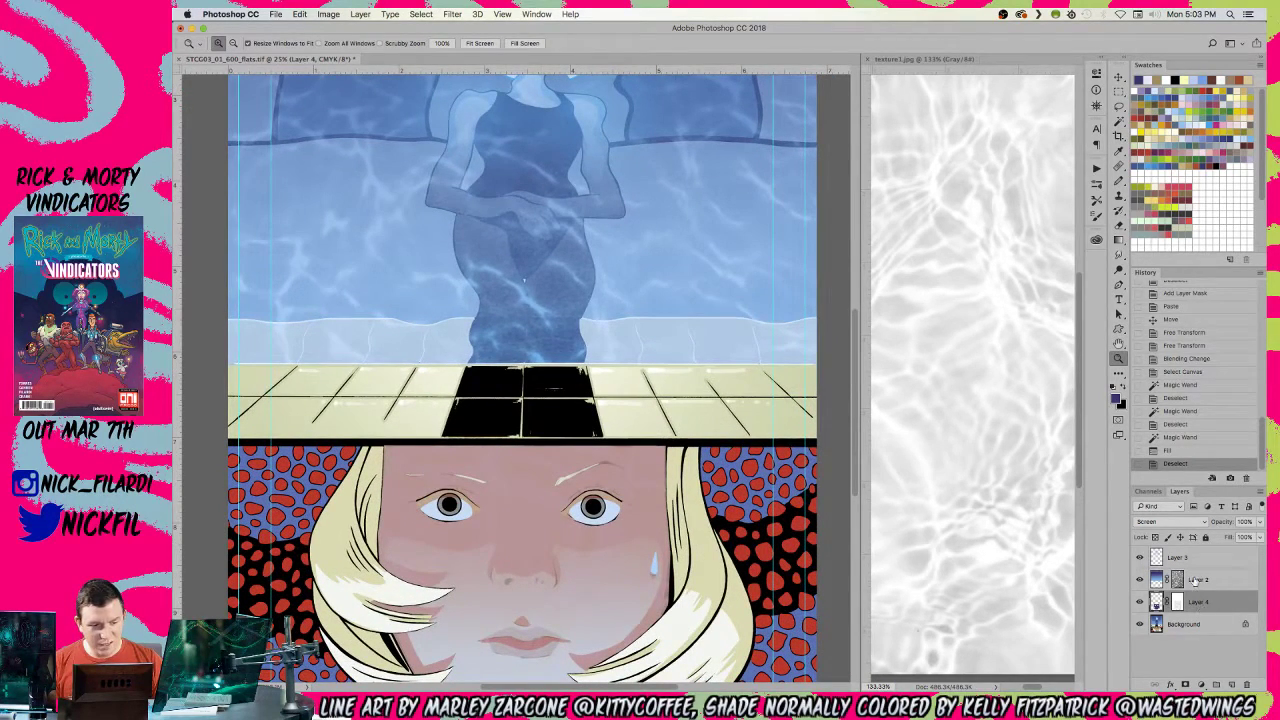
left_click(1178, 521)
left_click(1165, 534)
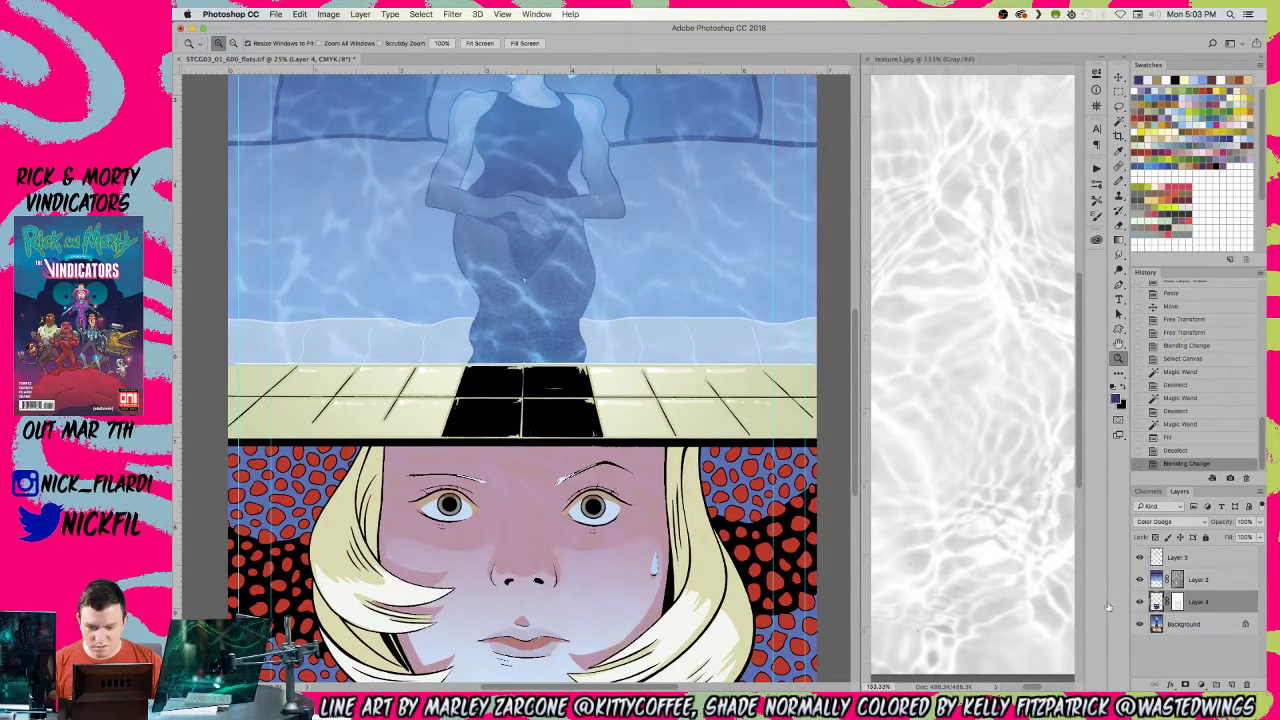
left_click(557, 548, "alt")
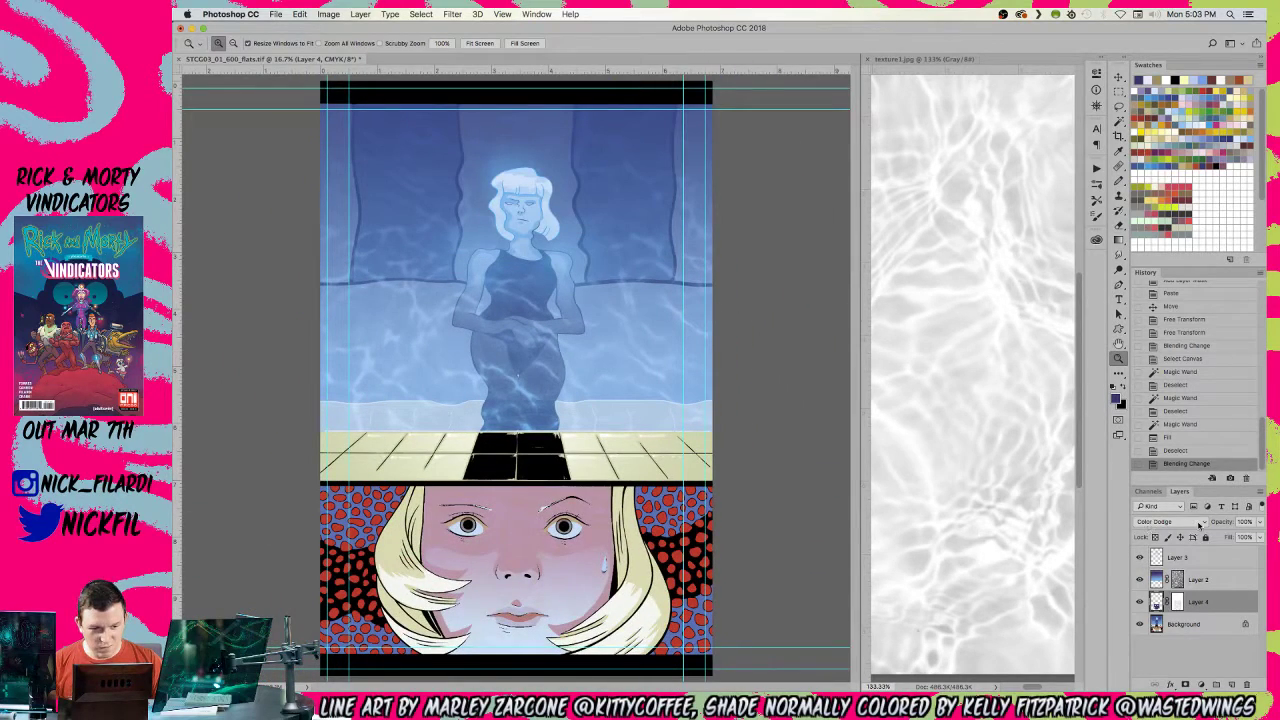
left_click(1178, 521)
left_click(1160, 462)
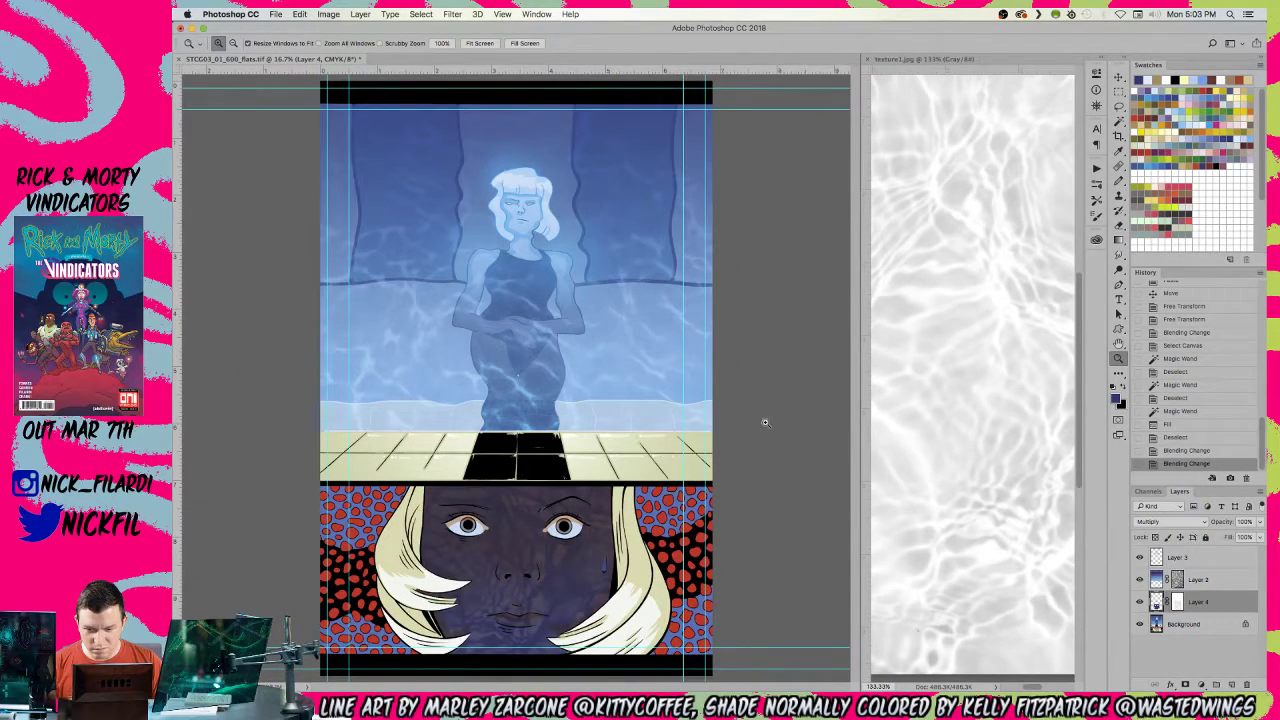
- Select the face shape on Layer 4 and apply a light blue gradient rising from the chin, and deselect
left_click(545, 556)
left_click_drag(551, 645, 617, 378)
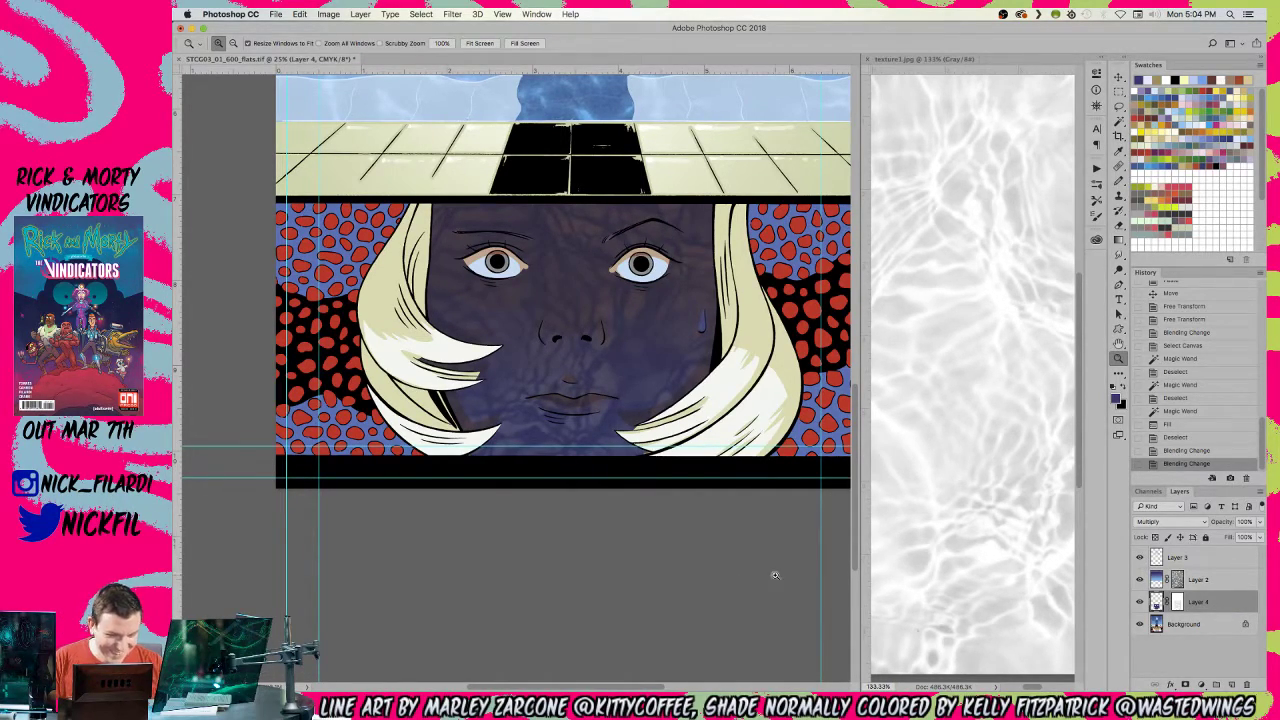
key("w")
left_click(568, 450)
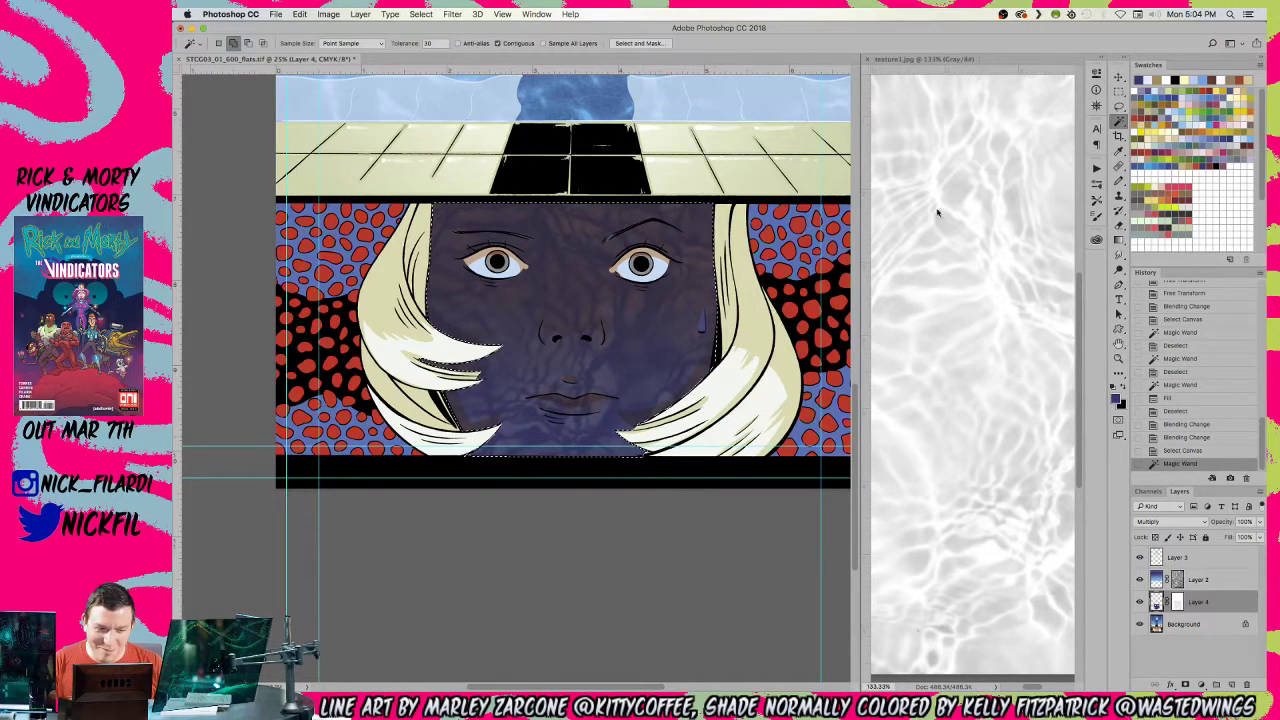
left_click(1182, 110)
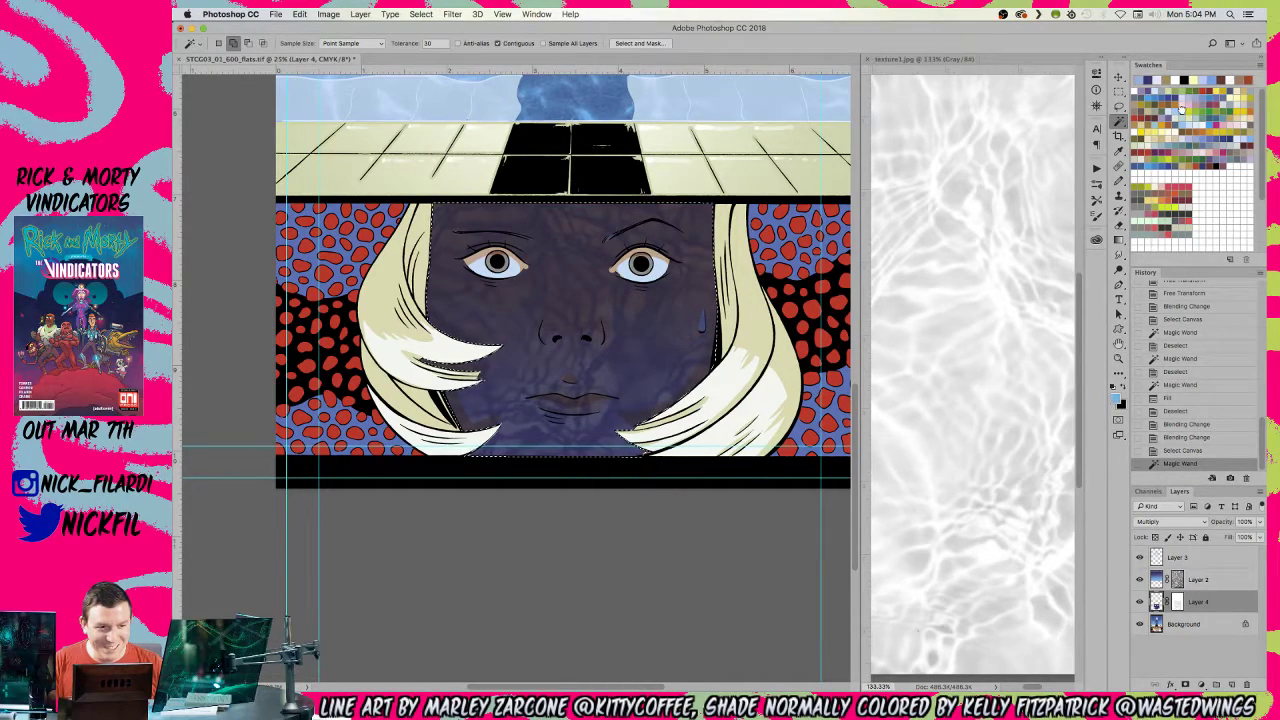
key("g")
left_click_drag(580, 497, 548, 72)
key("z")
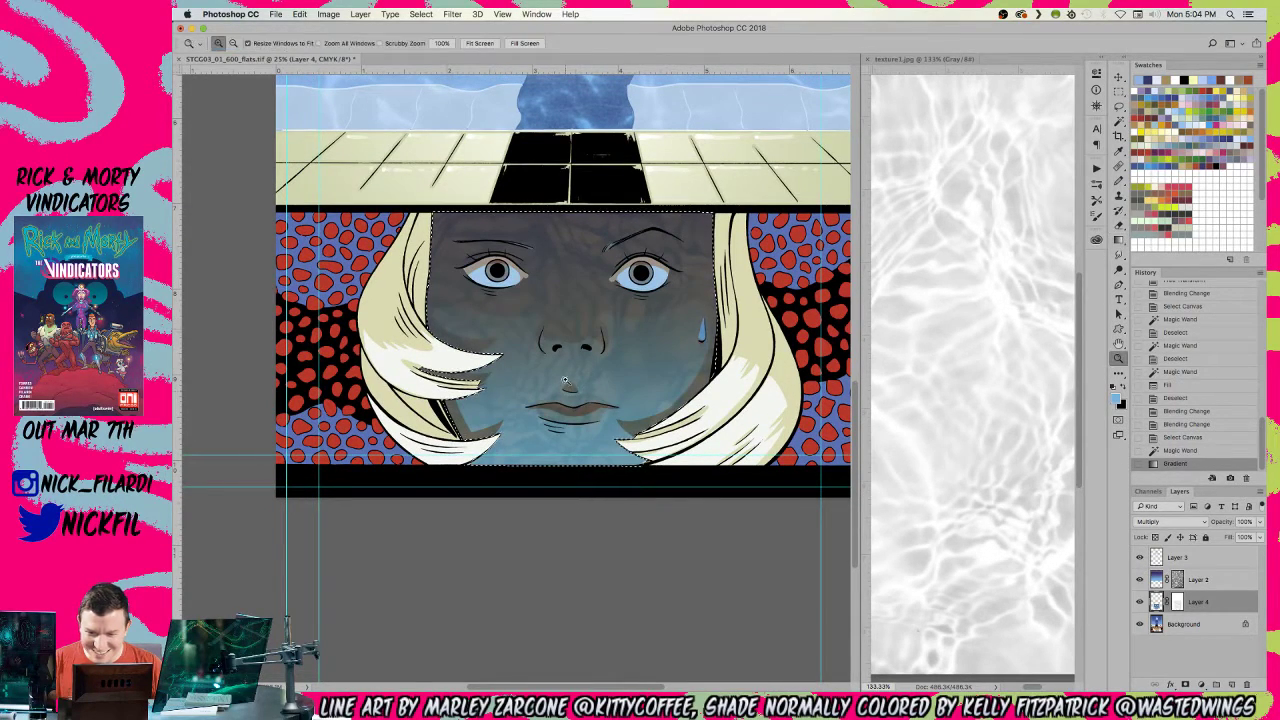
left_click(565, 387, "alt")
key("super+d")
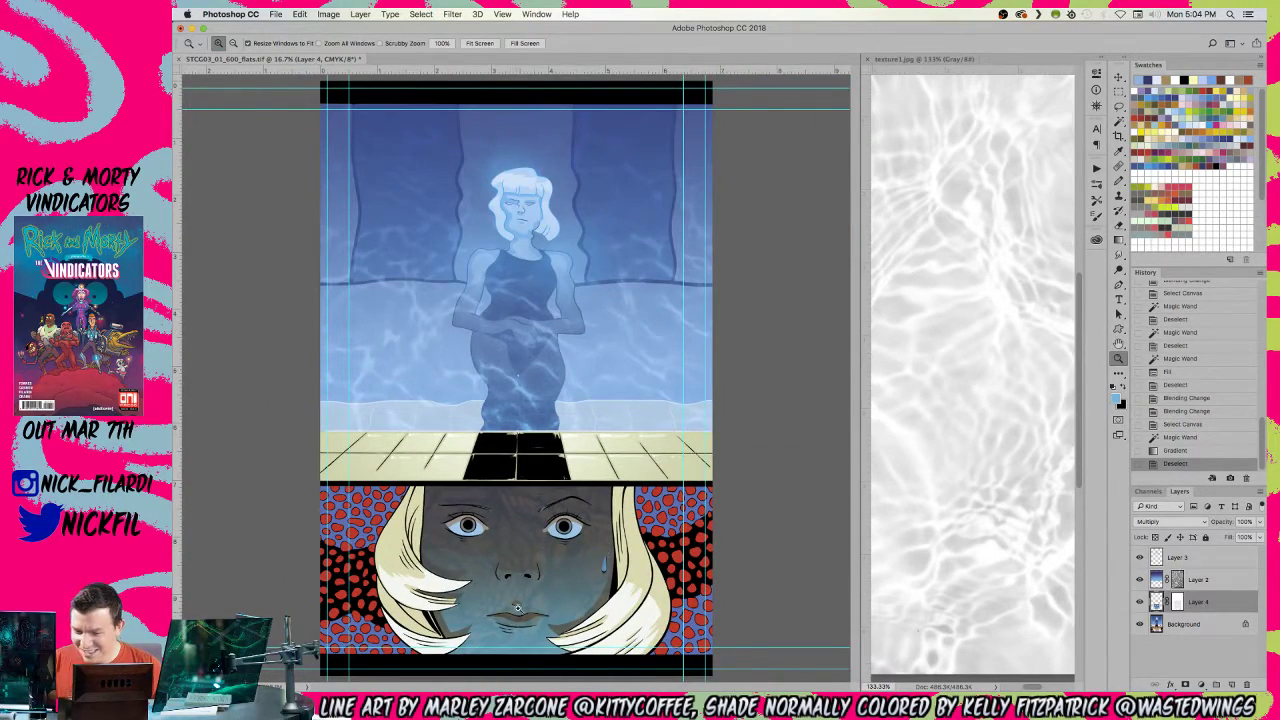
- Compare the face panel with Layer 4 shown and hidden, and delete Layer 4
left_click(516, 611)
left_click_drag(560, 597, 625, 377)
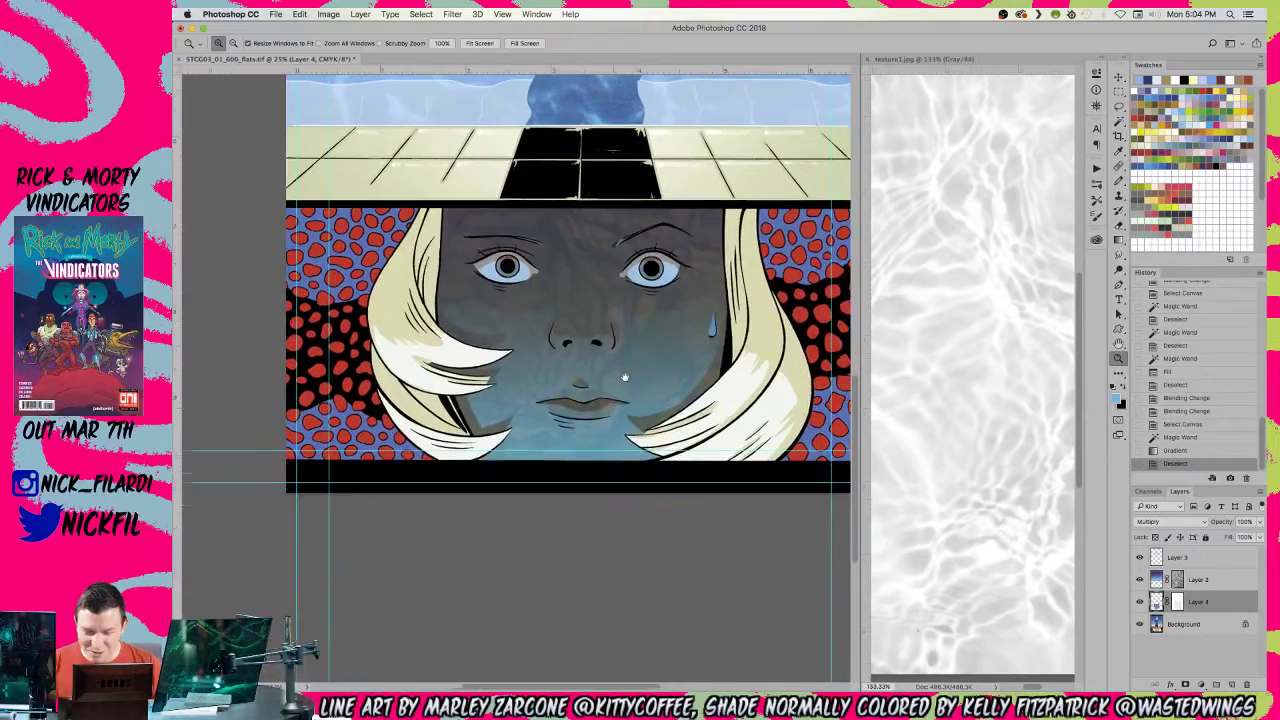
left_click(1139, 601)
left_click(1139, 601)
left_click(1139, 601)
left_click(991, 529)
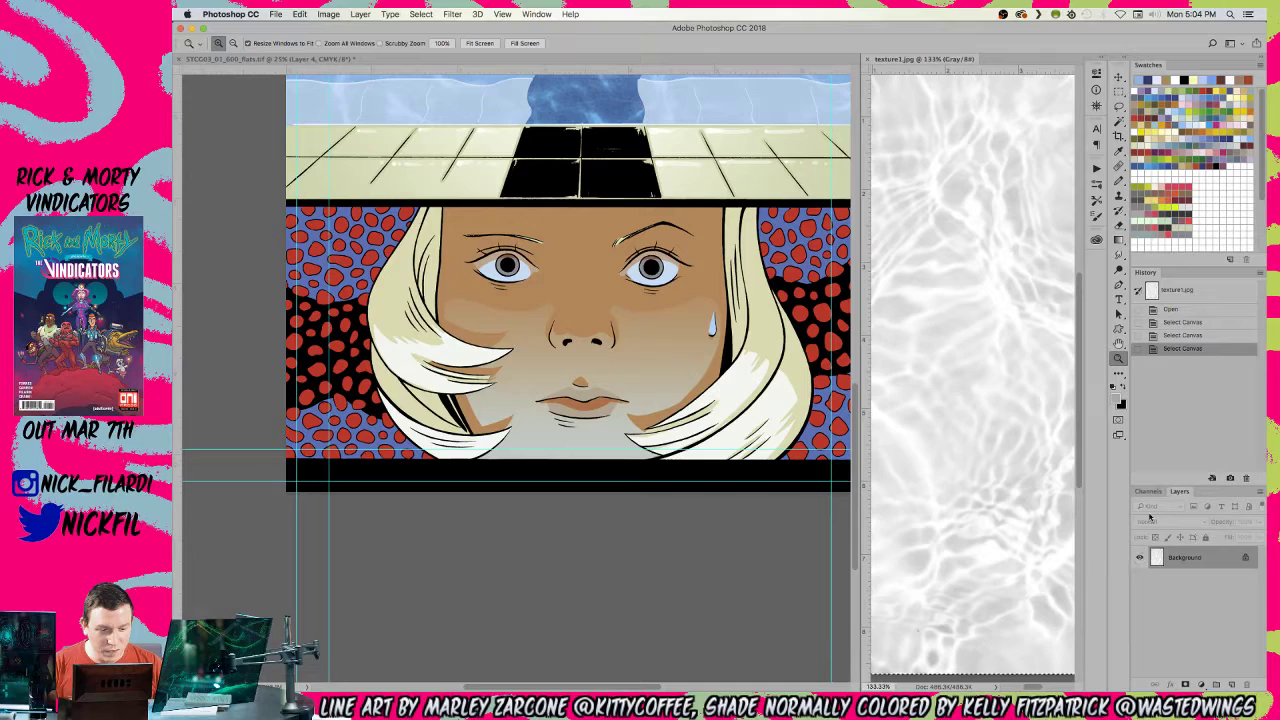
left_click(1150, 491)
left_click(1180, 491)
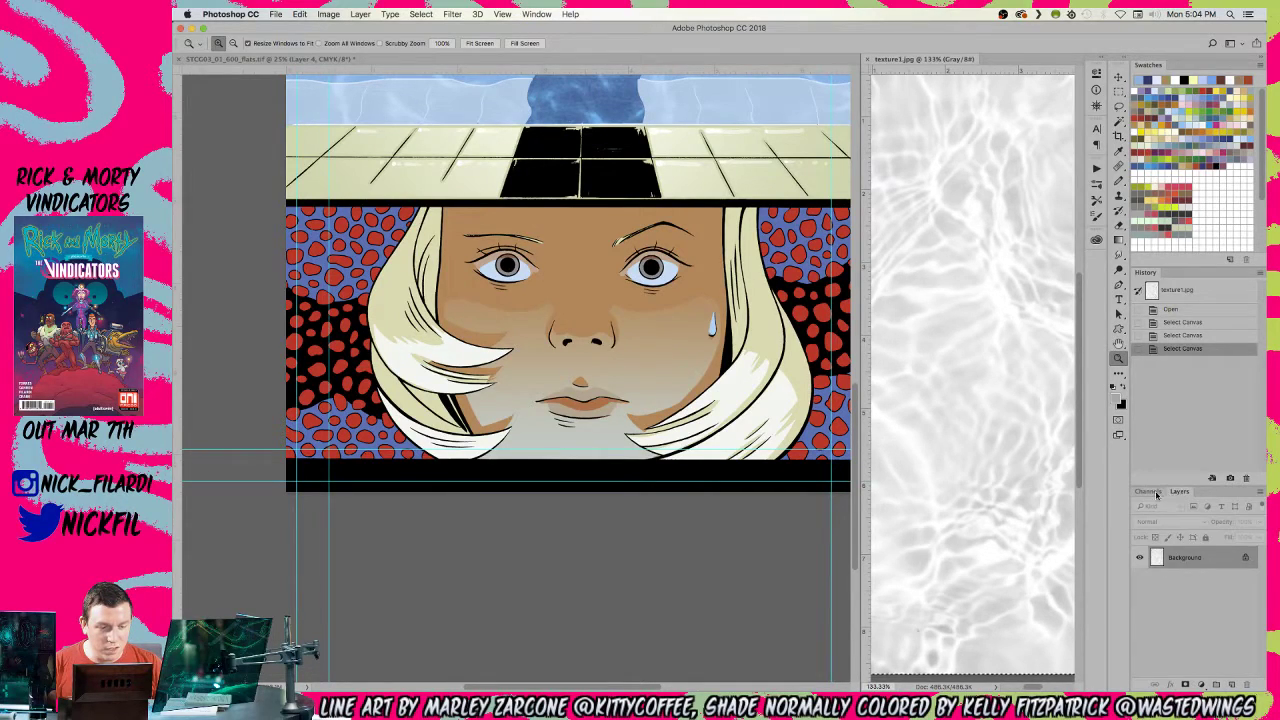
key("ctrl+Tab")
left_click_drag(1200, 600, 1246, 685)
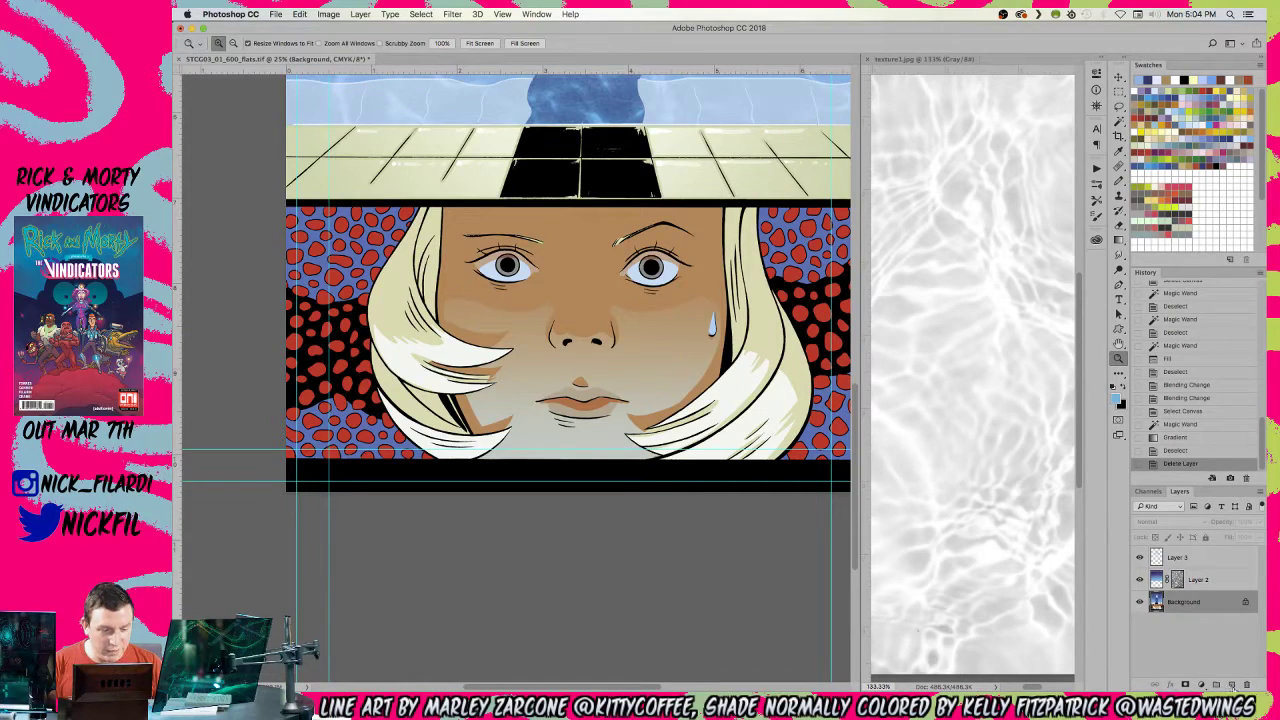
- Paste the water texture on a new layer, enlarge it to about 430%, rotate it about 85° and place it over the face panel
left_click(1231, 686)
key("super+v")
key("super+minus")
key("super+t")
left_click_drag(545, 490, 745, 678)
left_click_drag(549, 552, 541, 575)
left_click_drag(633, 450, 703, 389)
left_click_drag(596, 503, 577, 553)
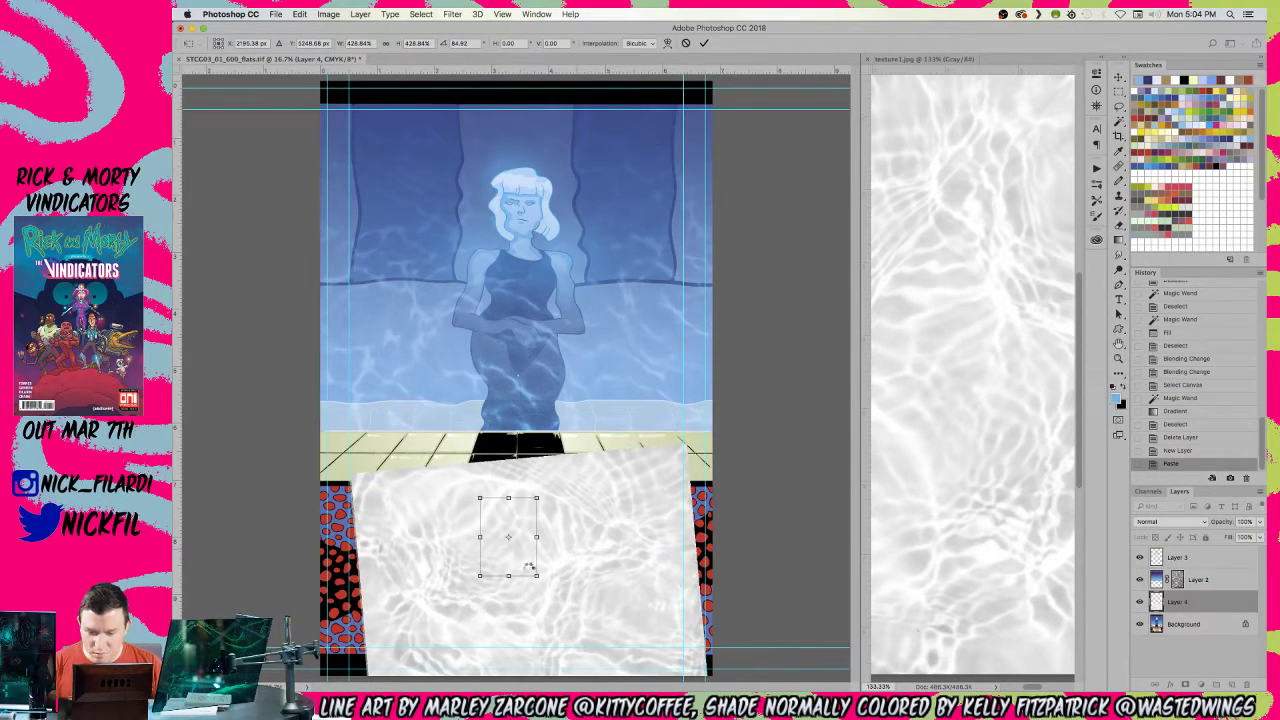
key("Return")
key("z")
left_click(512, 597)
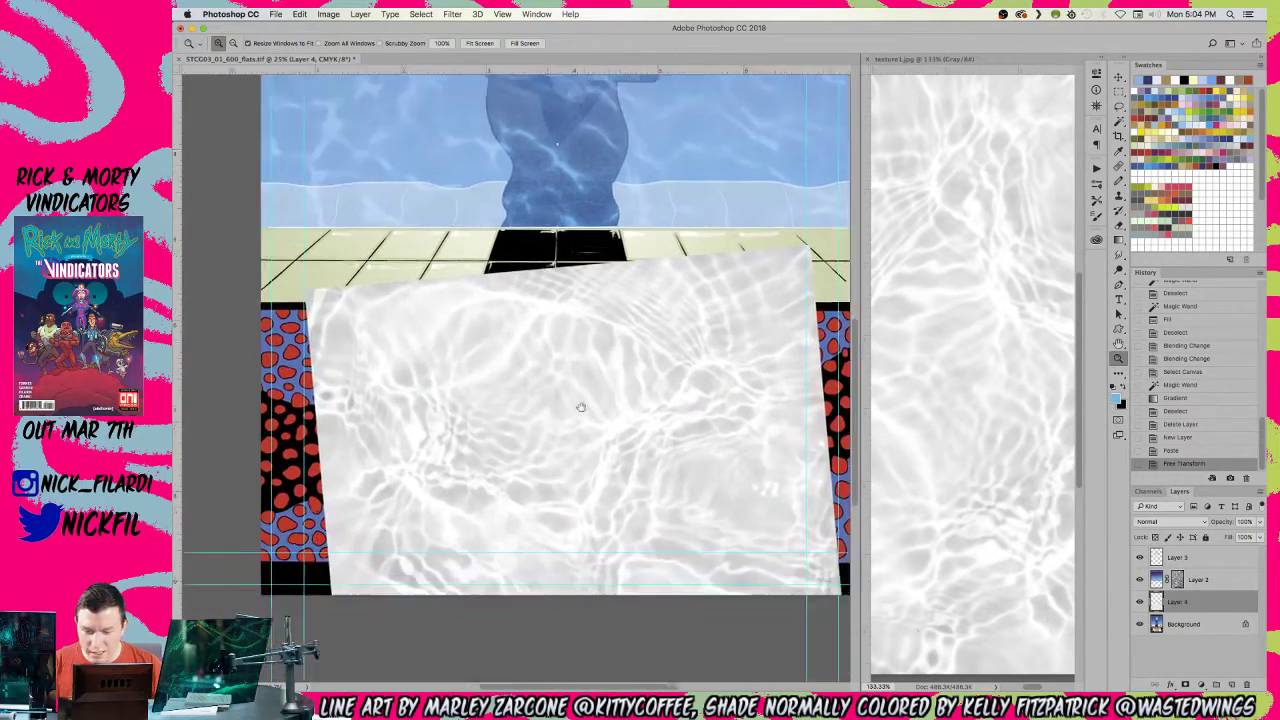
- Set the pasted texture layer's blend mode to Multiply
left_click(1150, 521)
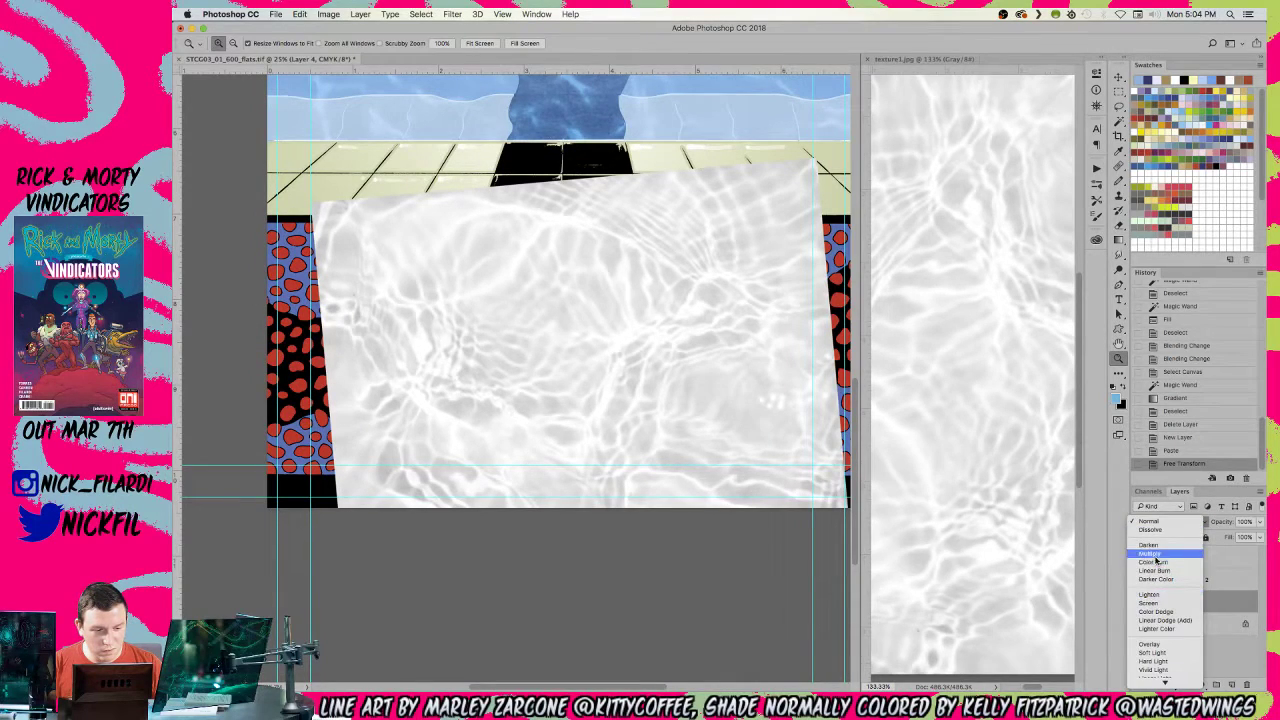
left_click(1150, 562)
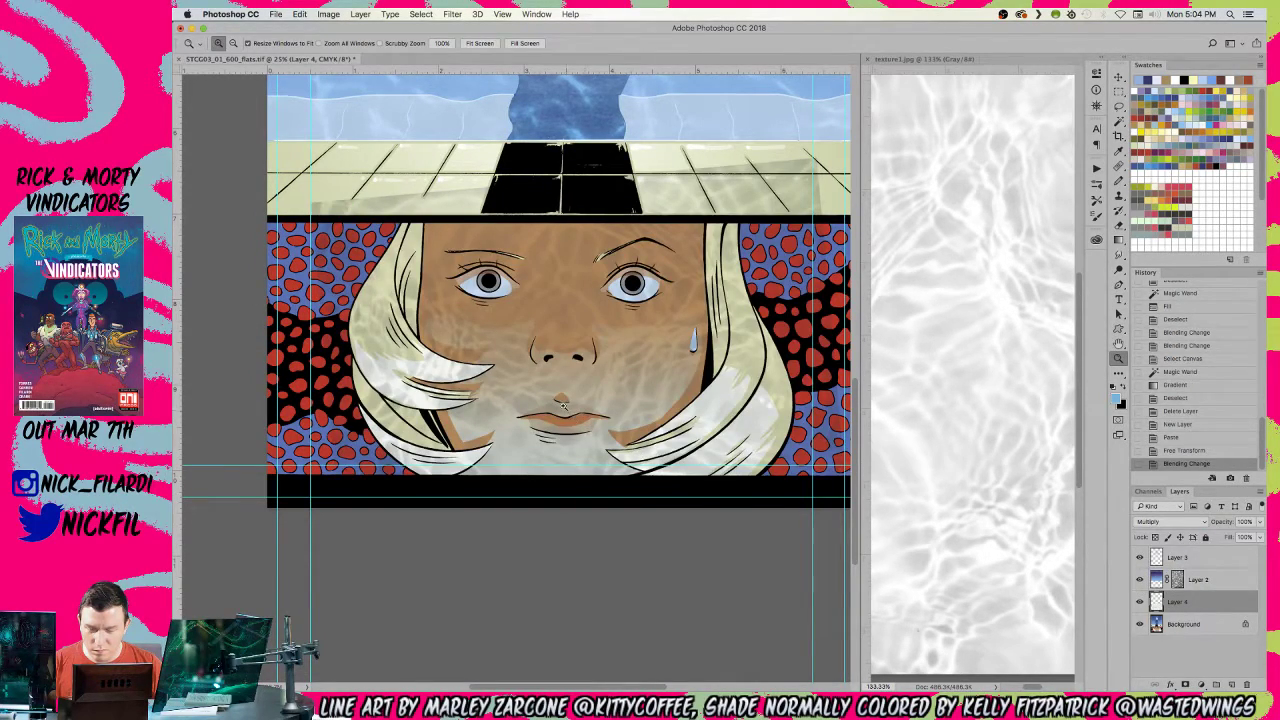
left_click(556, 376, "alt")
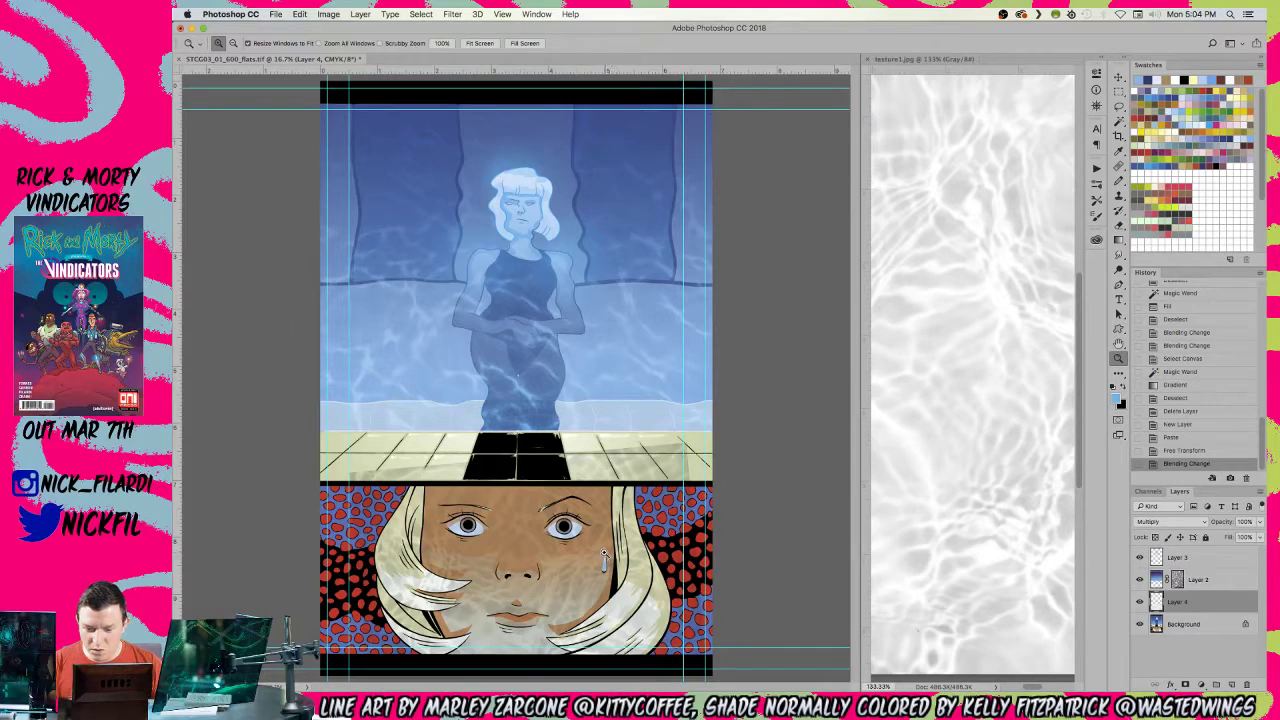
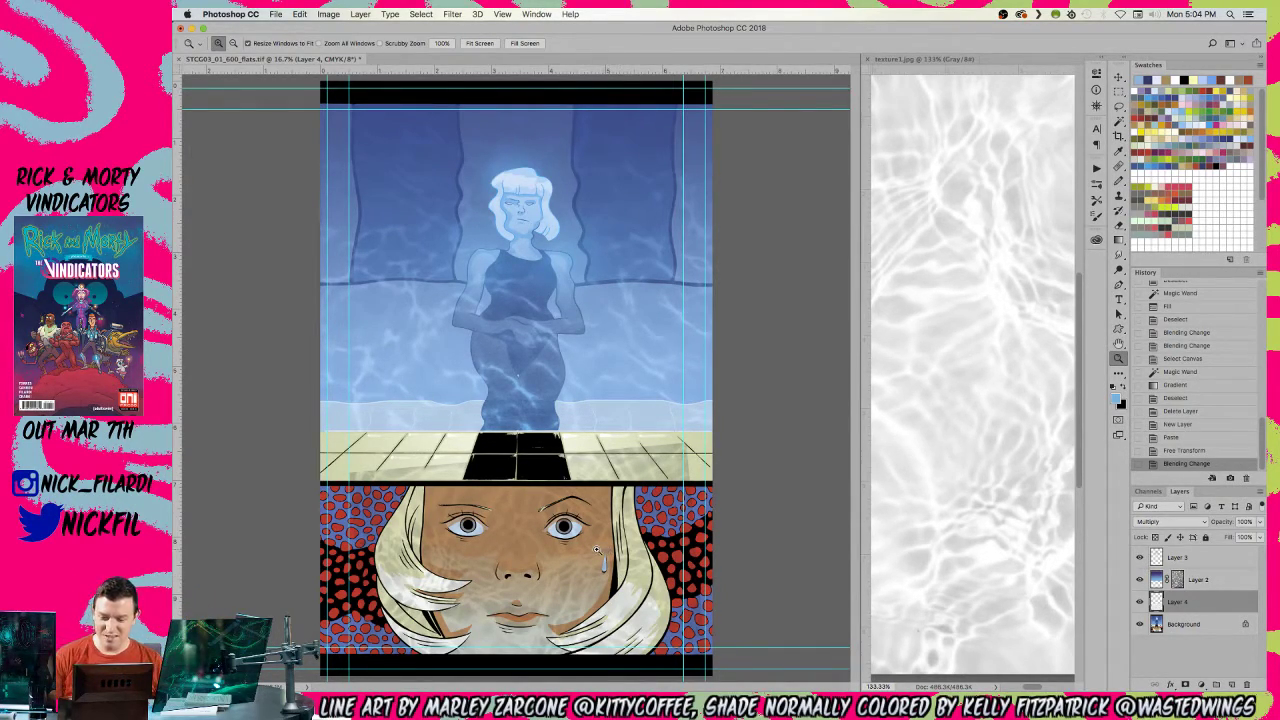
- Try moving the texture layer and scaling it down to about 72% over the face, and cancel the transform
key("v")
left_click_drag(542, 540, 568, 588)
left_click_drag(742, 498, 643, 572)
left_click_drag(598, 614, 603, 574)
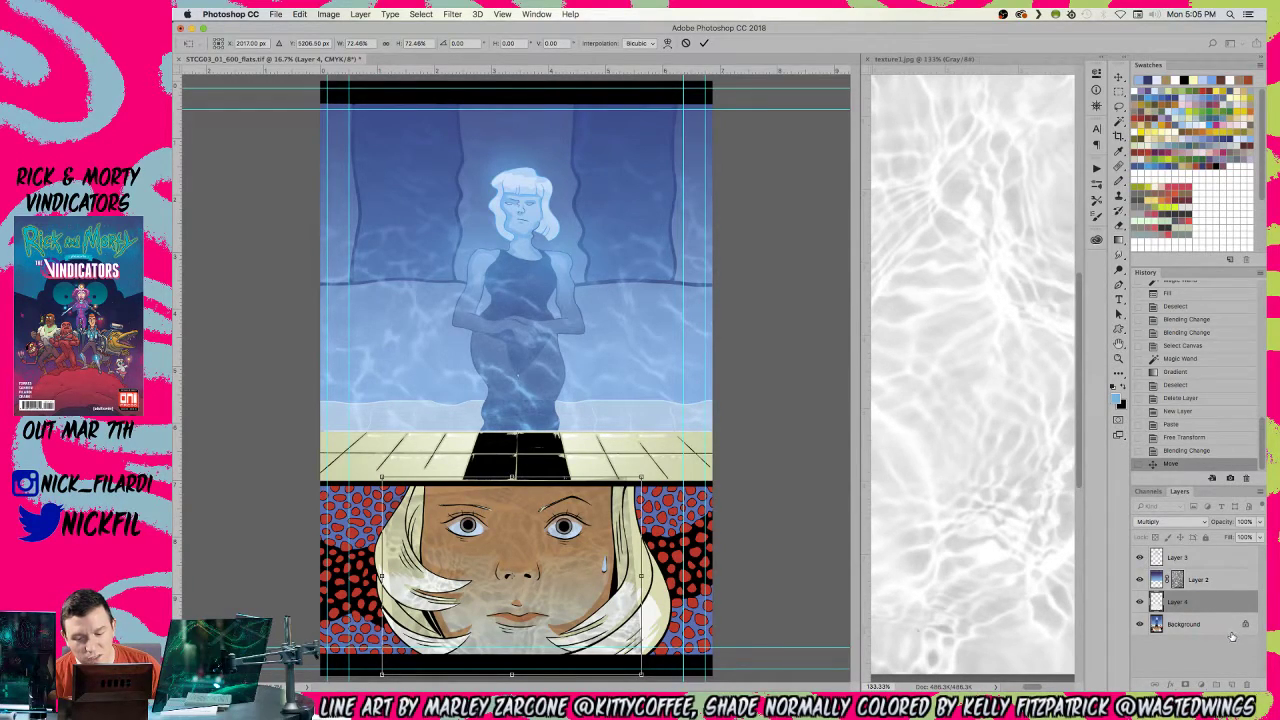
left_click(686, 43)
- Delete the texture layer from the comic page and close texture1.jpg
left_click_drag(1160, 602, 1246, 685)
left_click(970, 387)
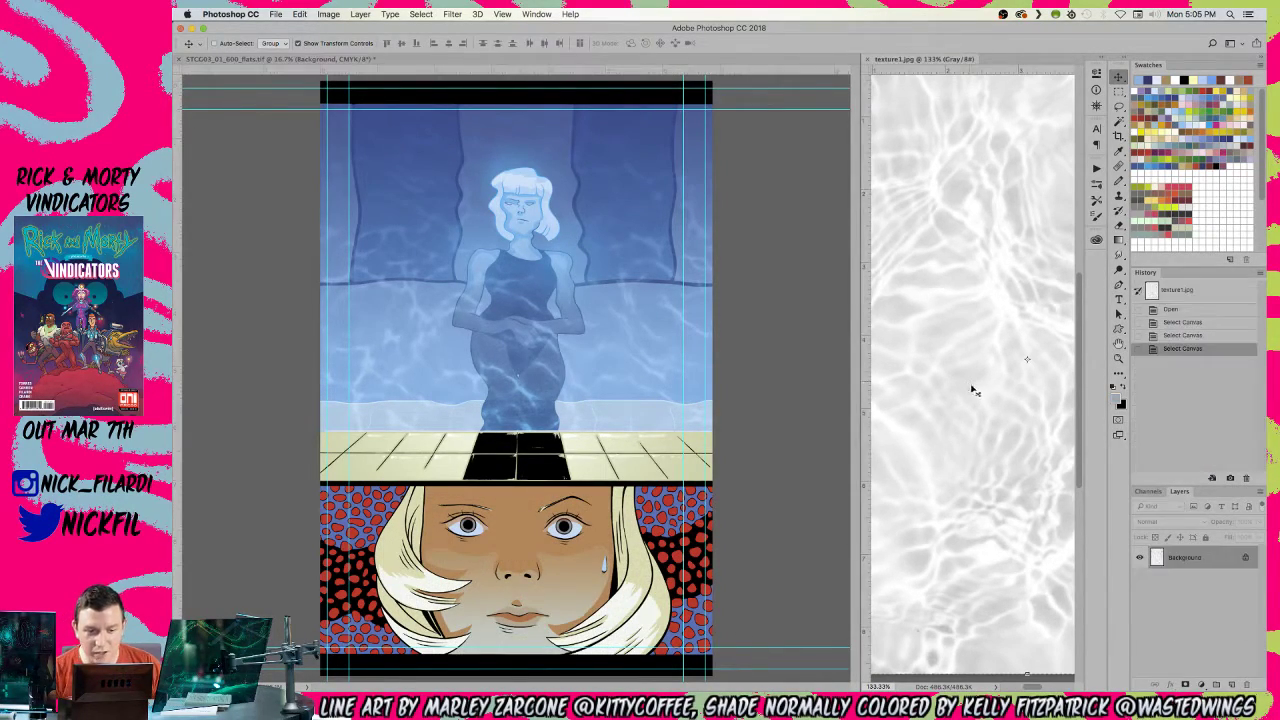
key("super+w")
key("z")
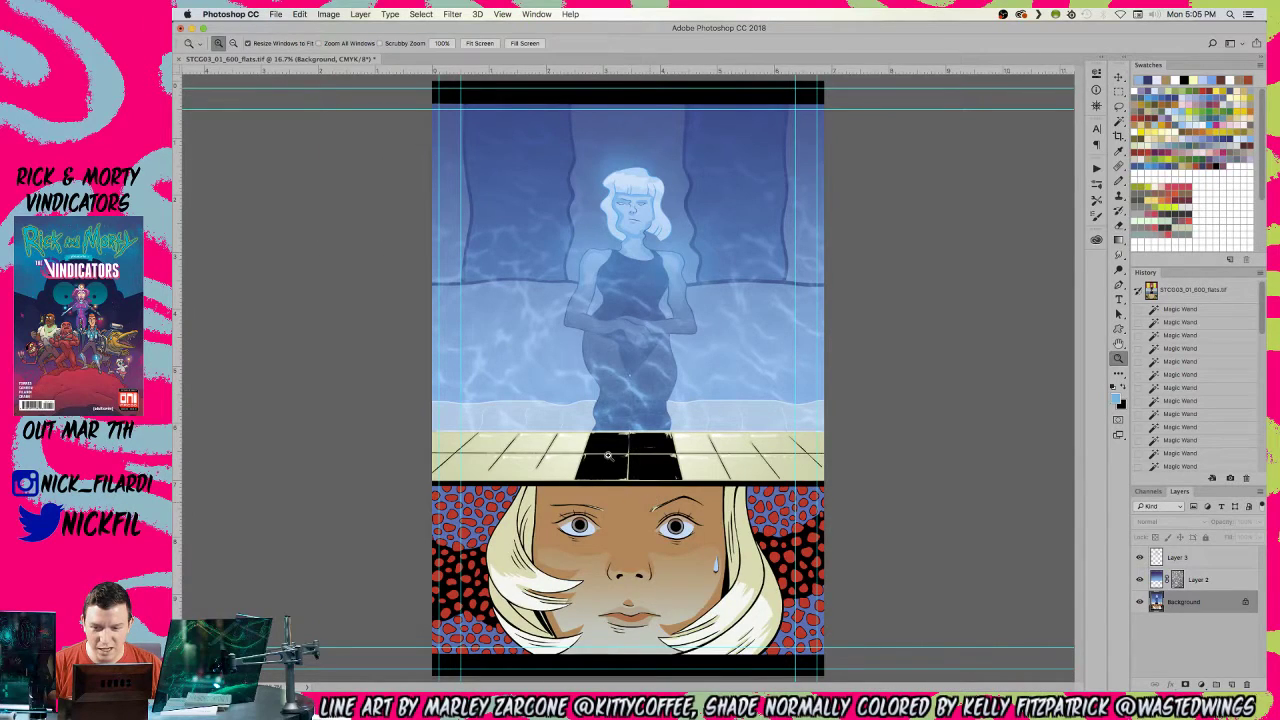
left_click(607, 457, "alt")
left_click(624, 455)
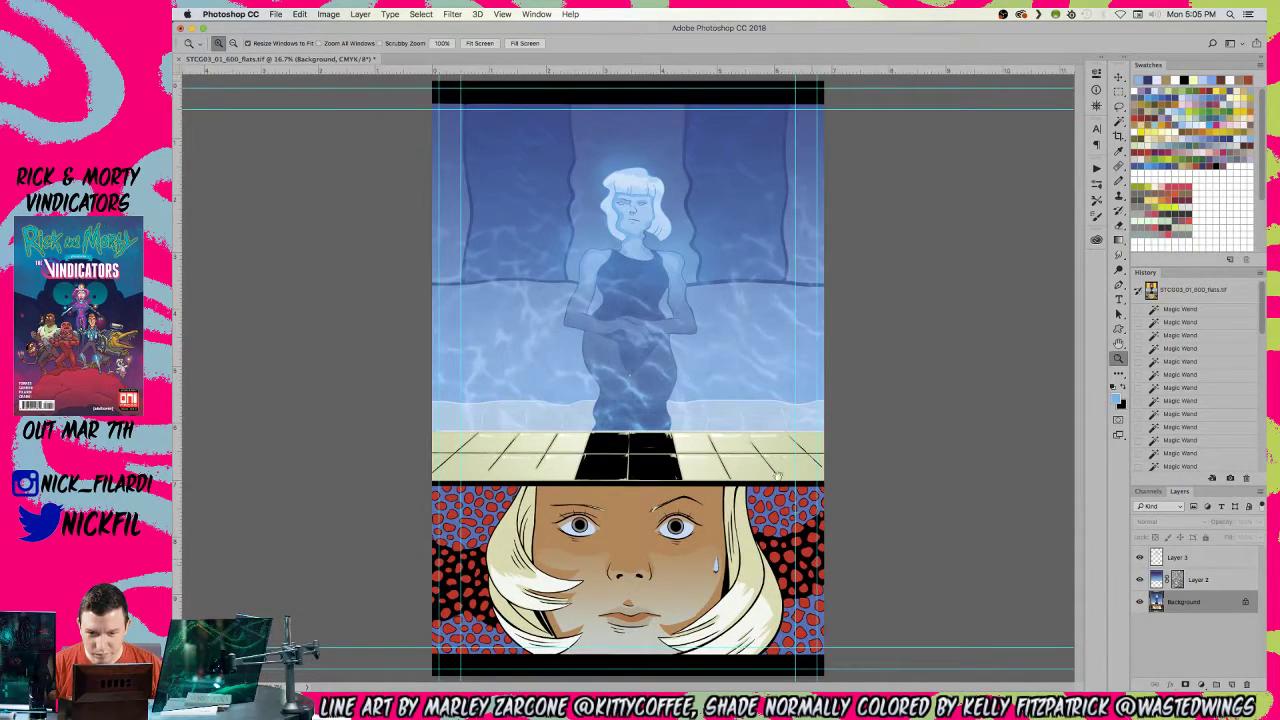
left_click(620, 582)
left_click_drag(682, 598, 637, 552)
scroll(636, 551, "down", 1)
scroll(650, 565, "left", 1)
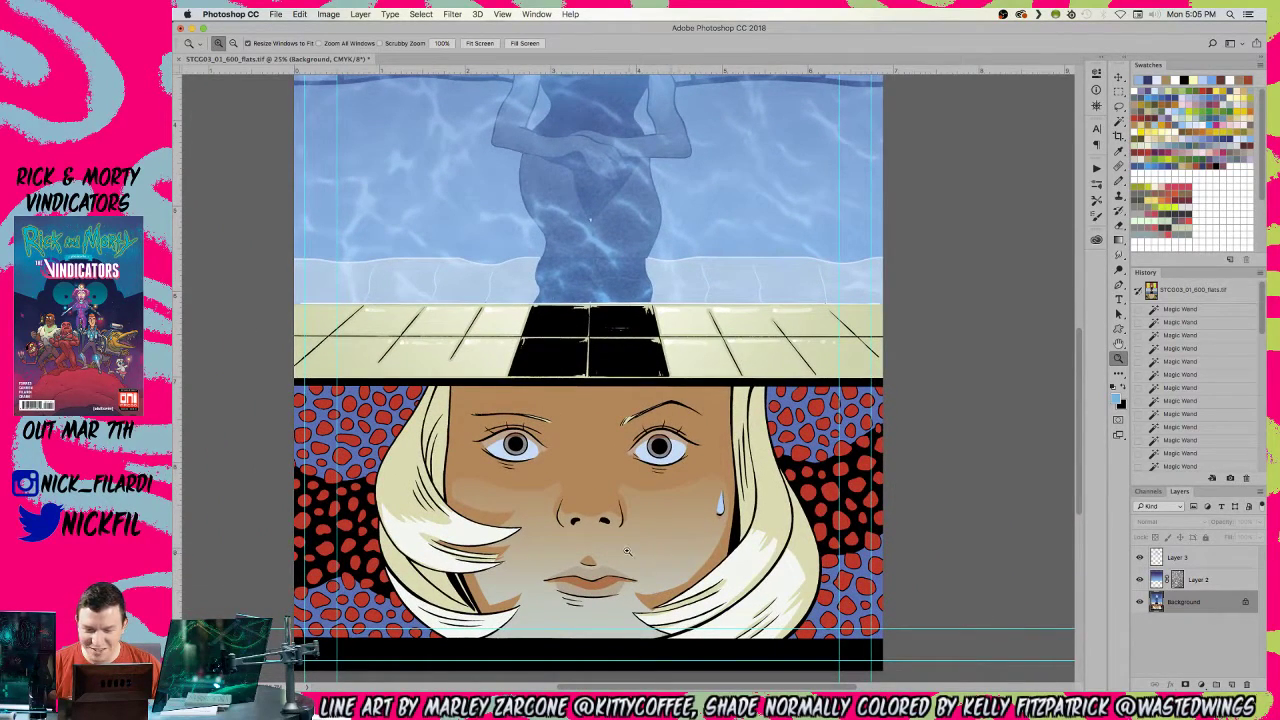
- Try selecting the skin around the mouth with the Magic Wand, and deselect it
left_click(627, 551, "alt")
scroll(628, 549, "up", 3)
key("w")
left_click(652, 598)
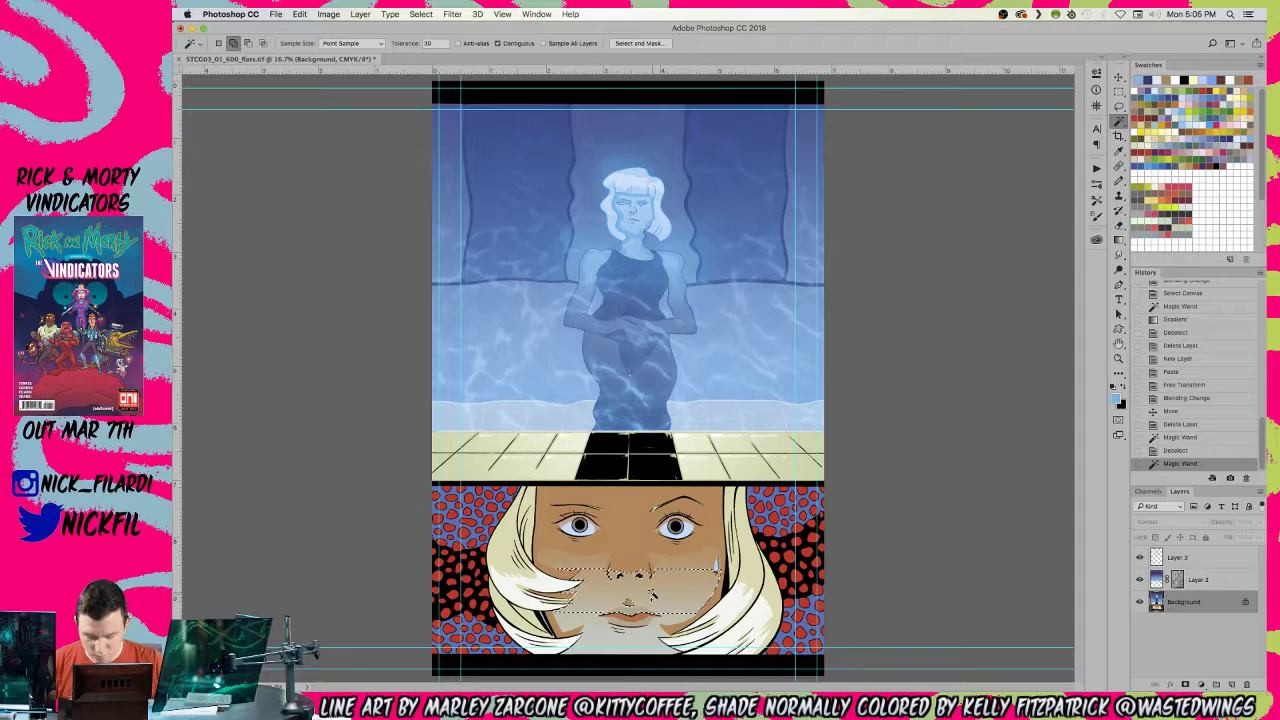
key("super+d")
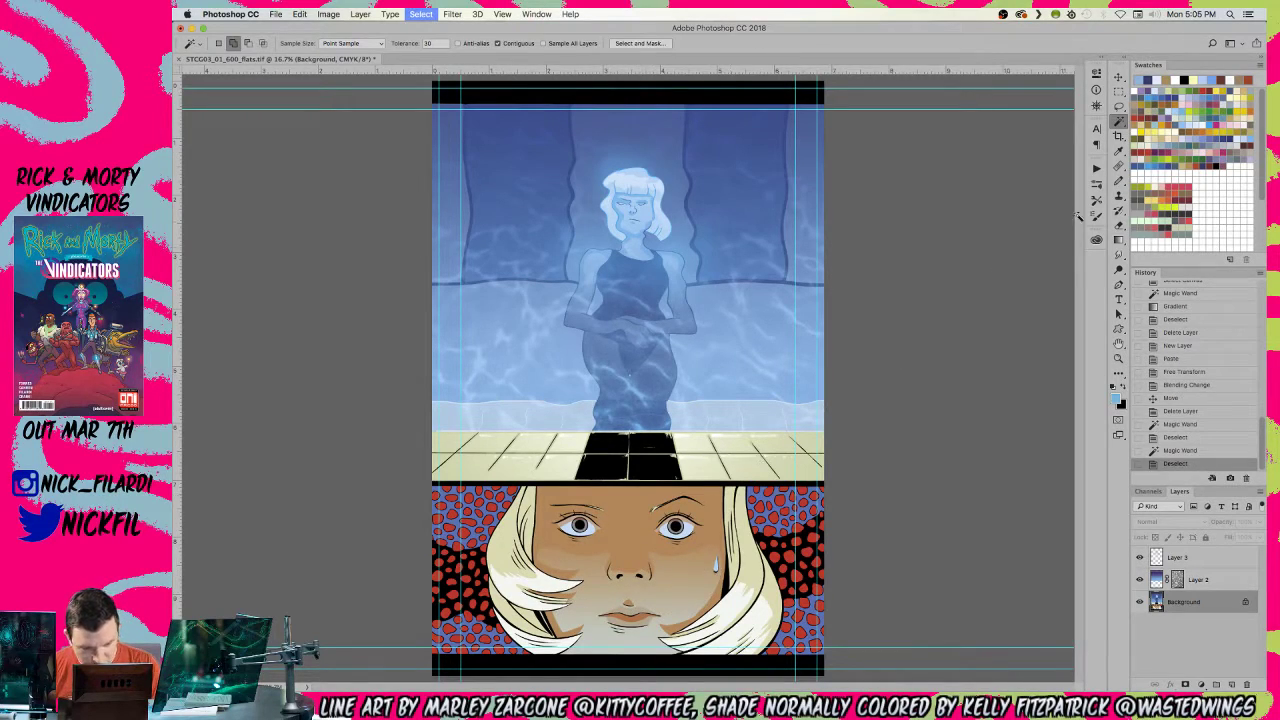
- Browse the brush presets for a suitable texture brush, collapsing The regular brushes group
left_click(1120, 179)
left_click(226, 43)
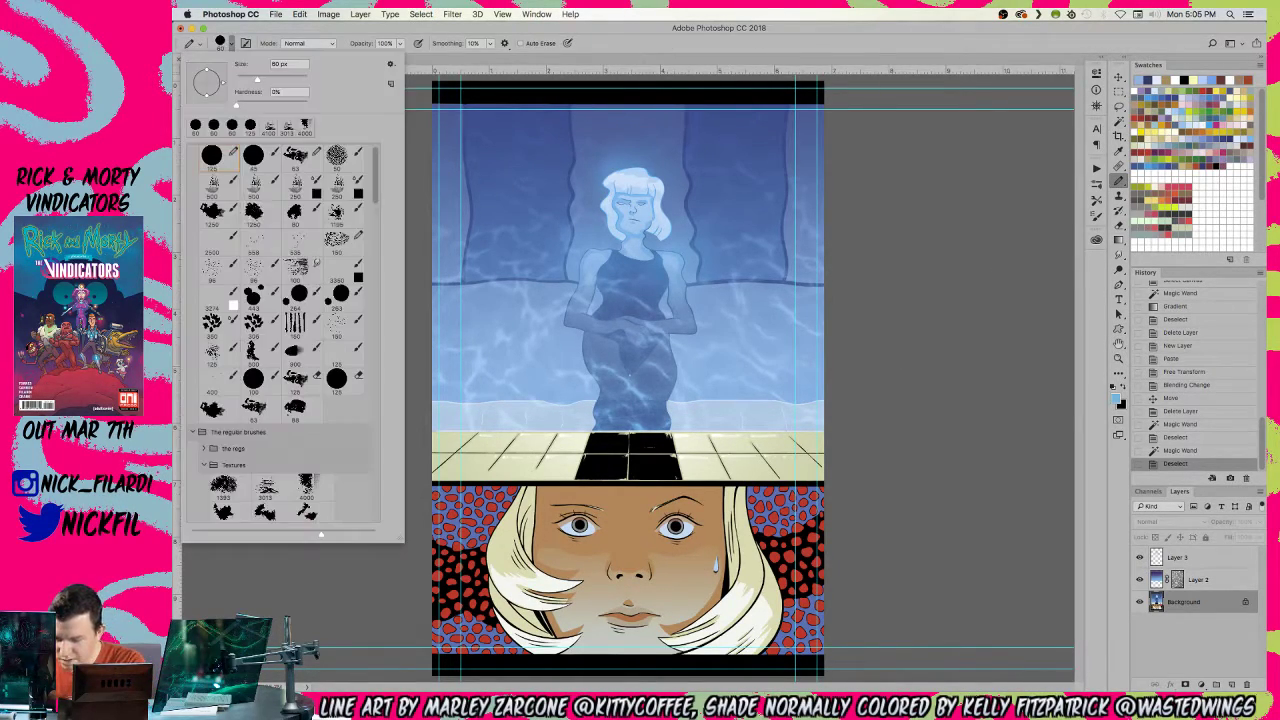
scroll(380, 366, "down", 5)
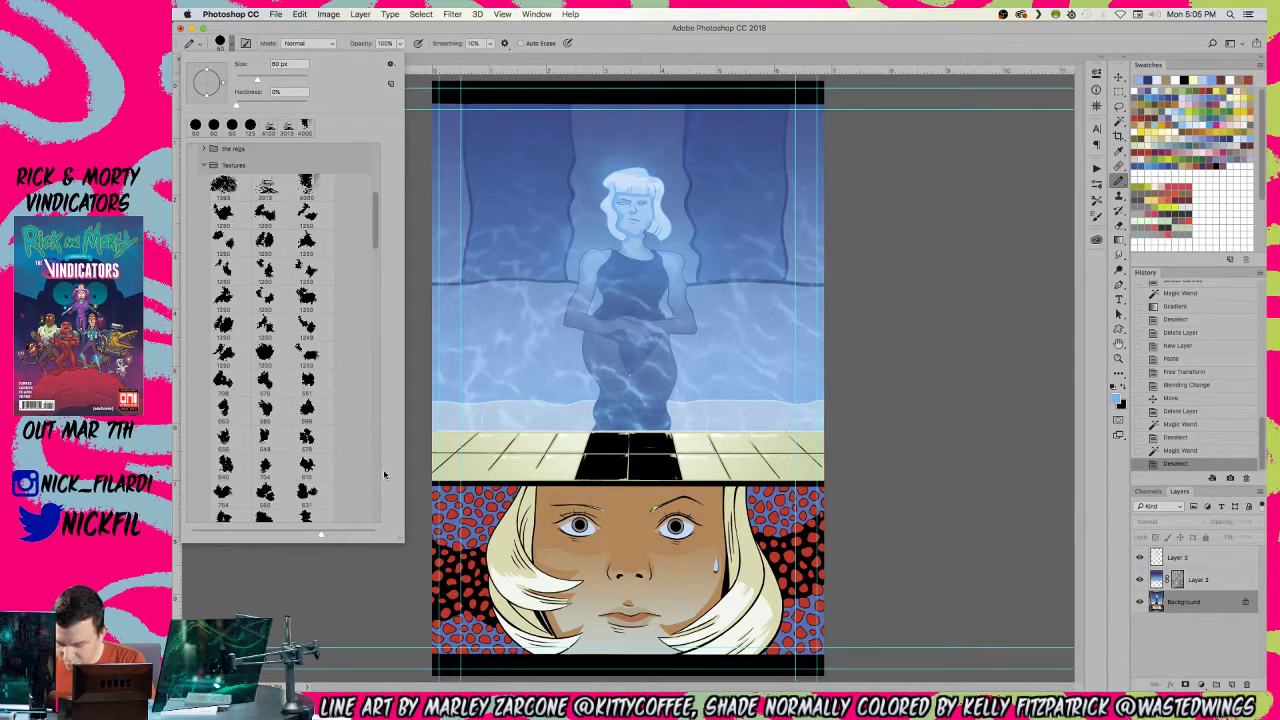
scroll(378, 492, "down", 15)
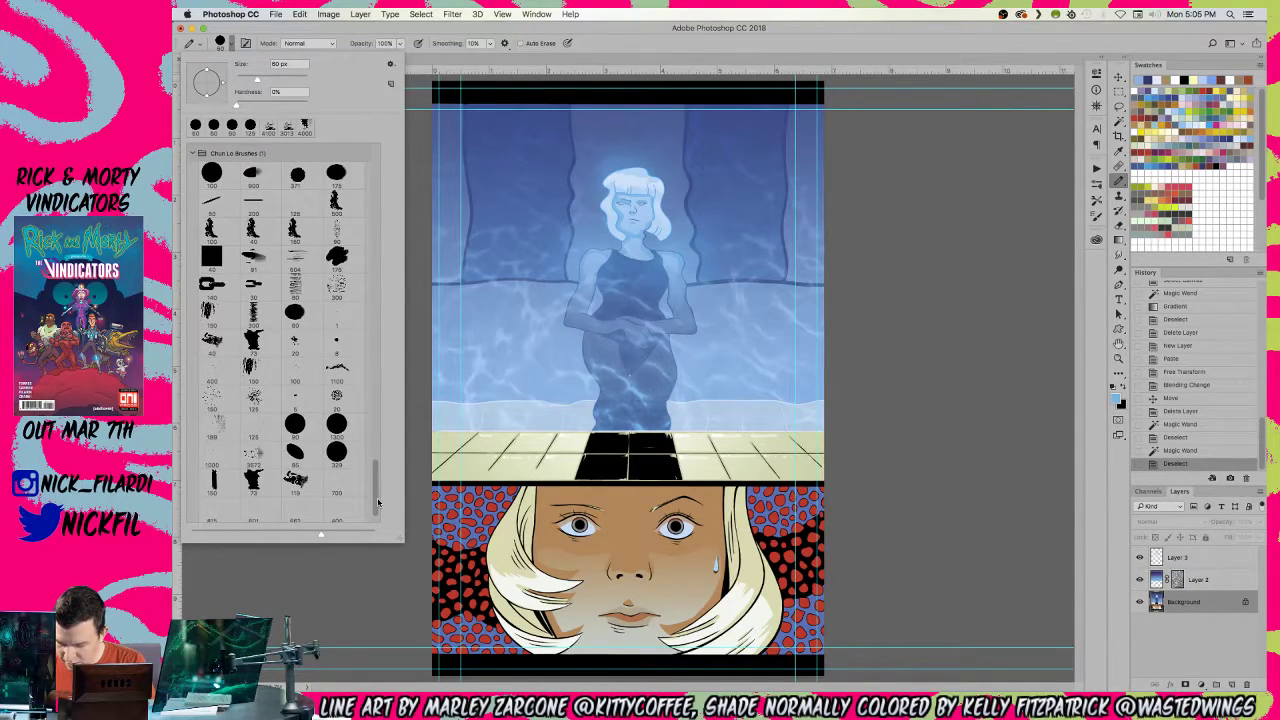
scroll(378, 472, "up", 5)
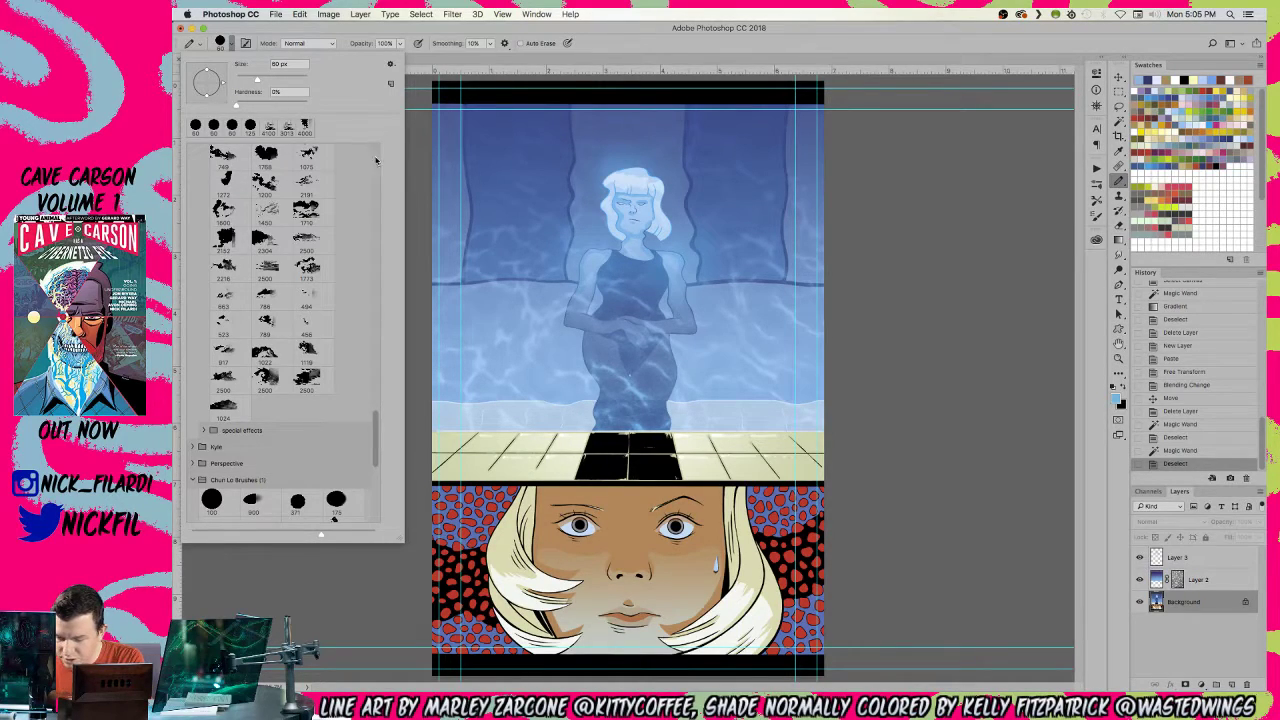
left_click_drag(375, 428, 376, 152)
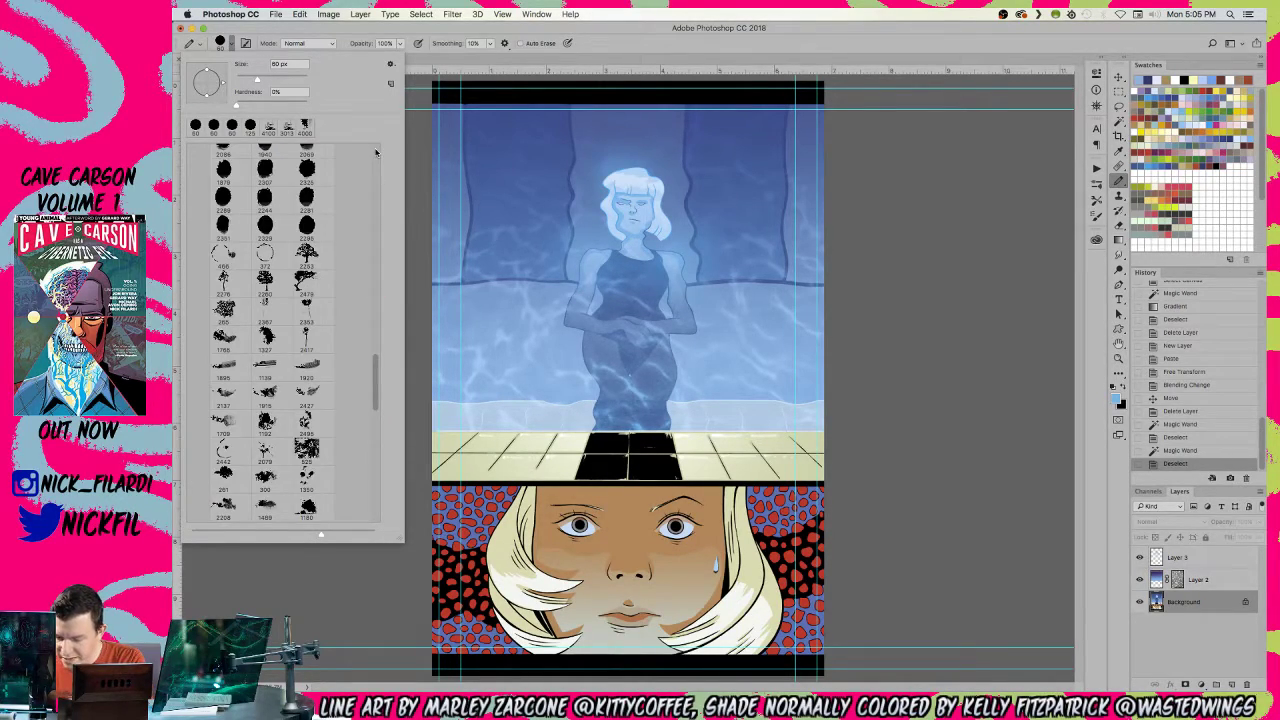
scroll(378, 150, "up", 5)
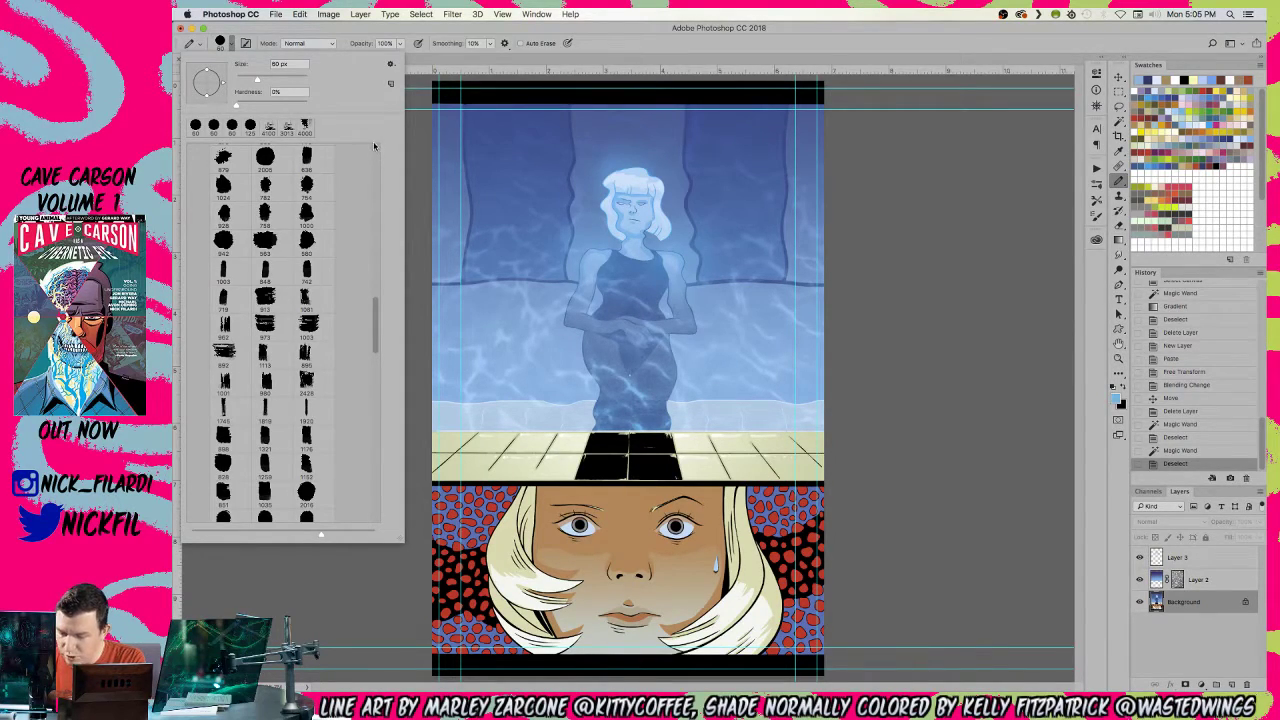
scroll(375, 147, "up", 5)
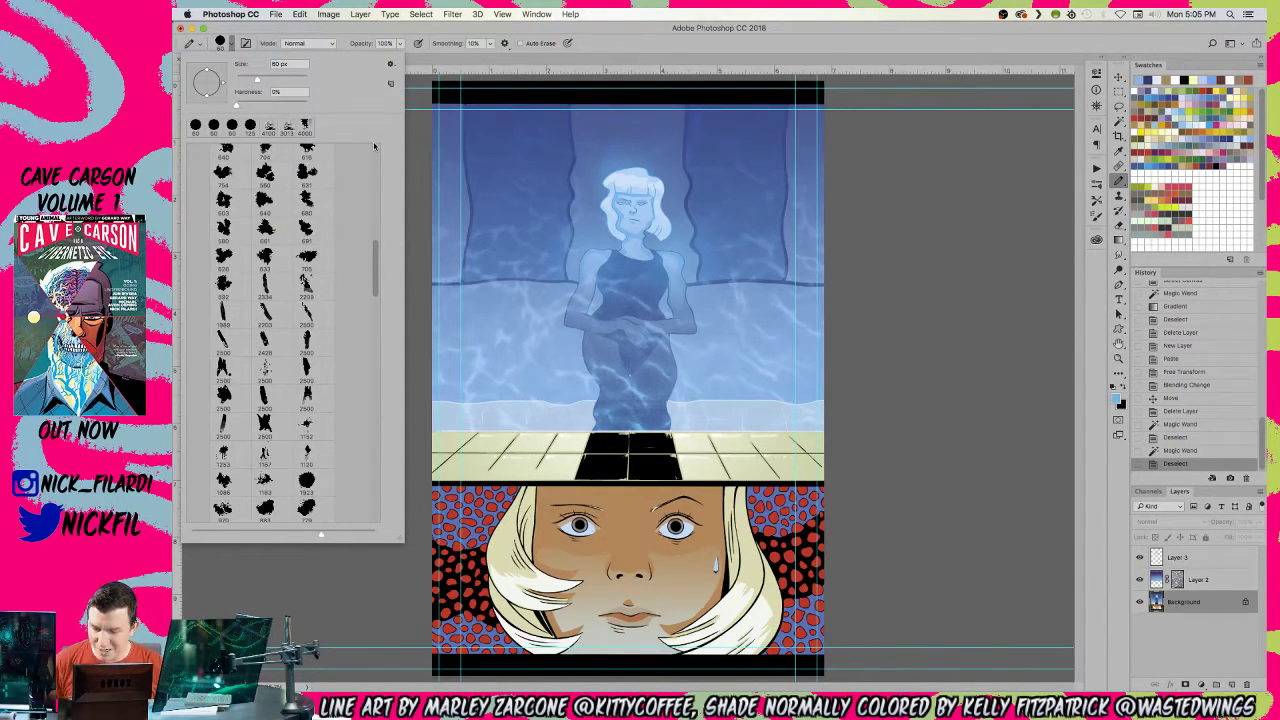
left_click_drag(378, 264, 385, 146)
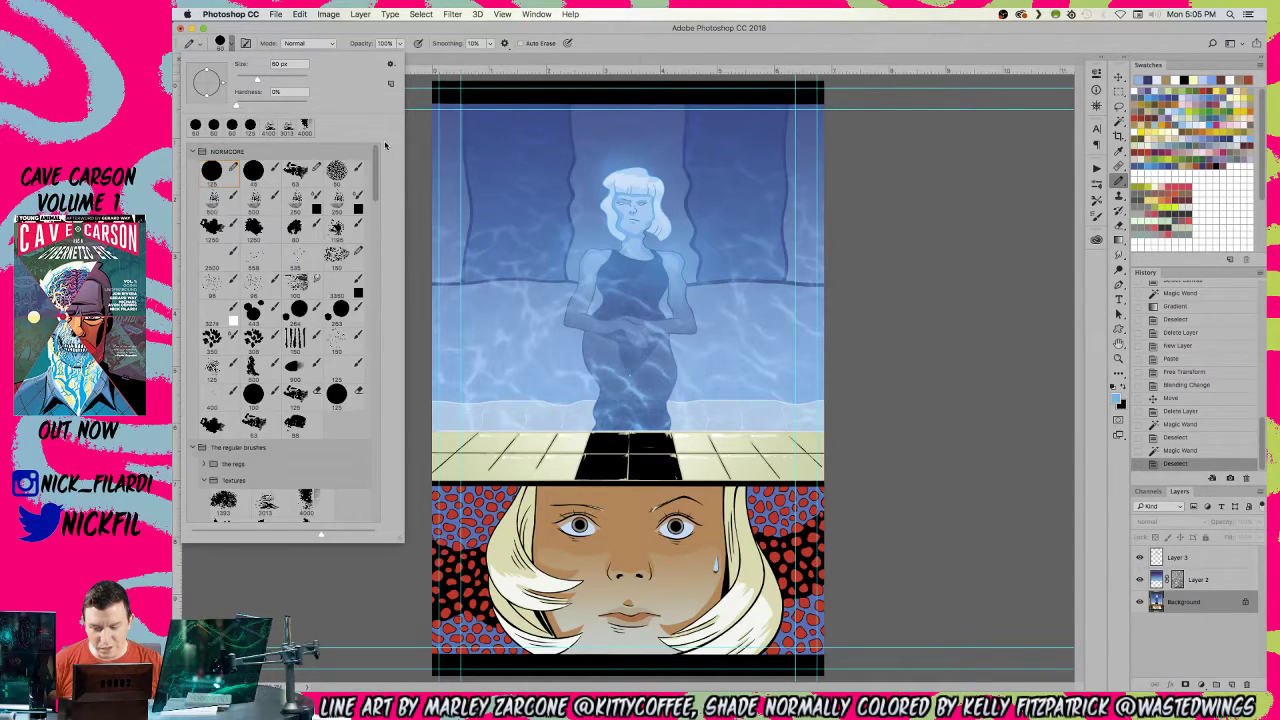
left_click(193, 448)
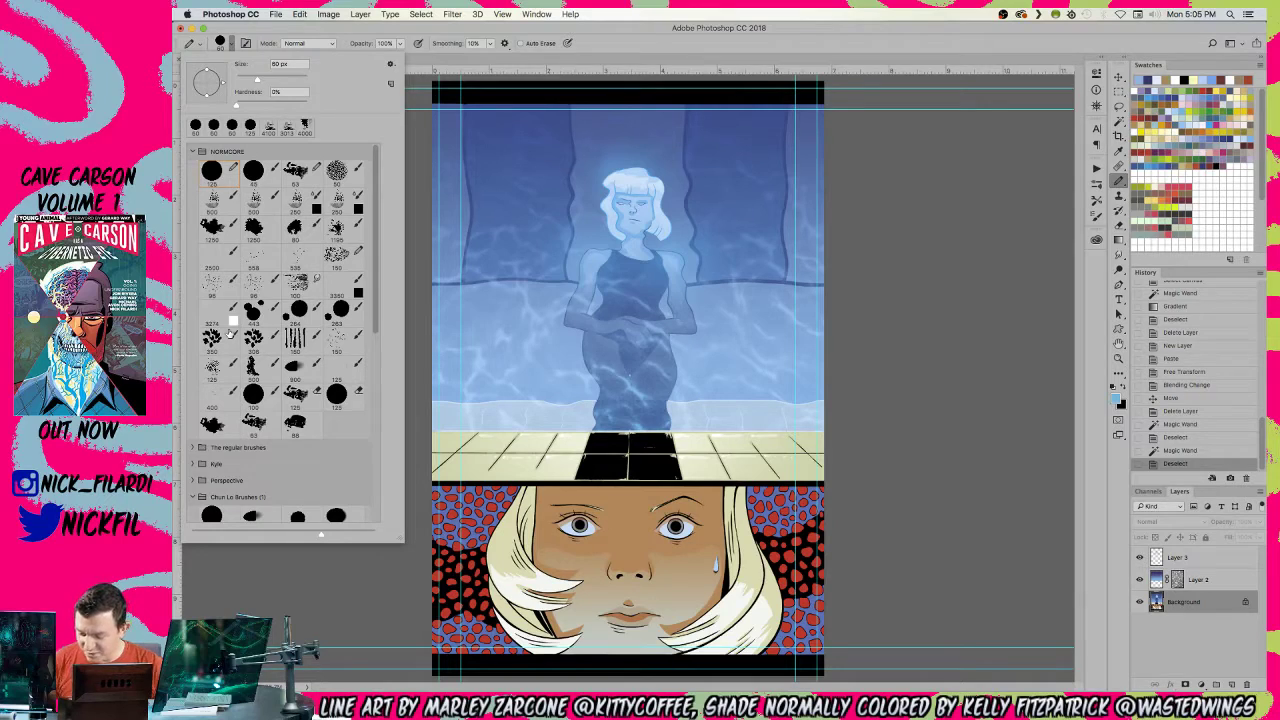
left_click_drag(376, 246, 377, 452)
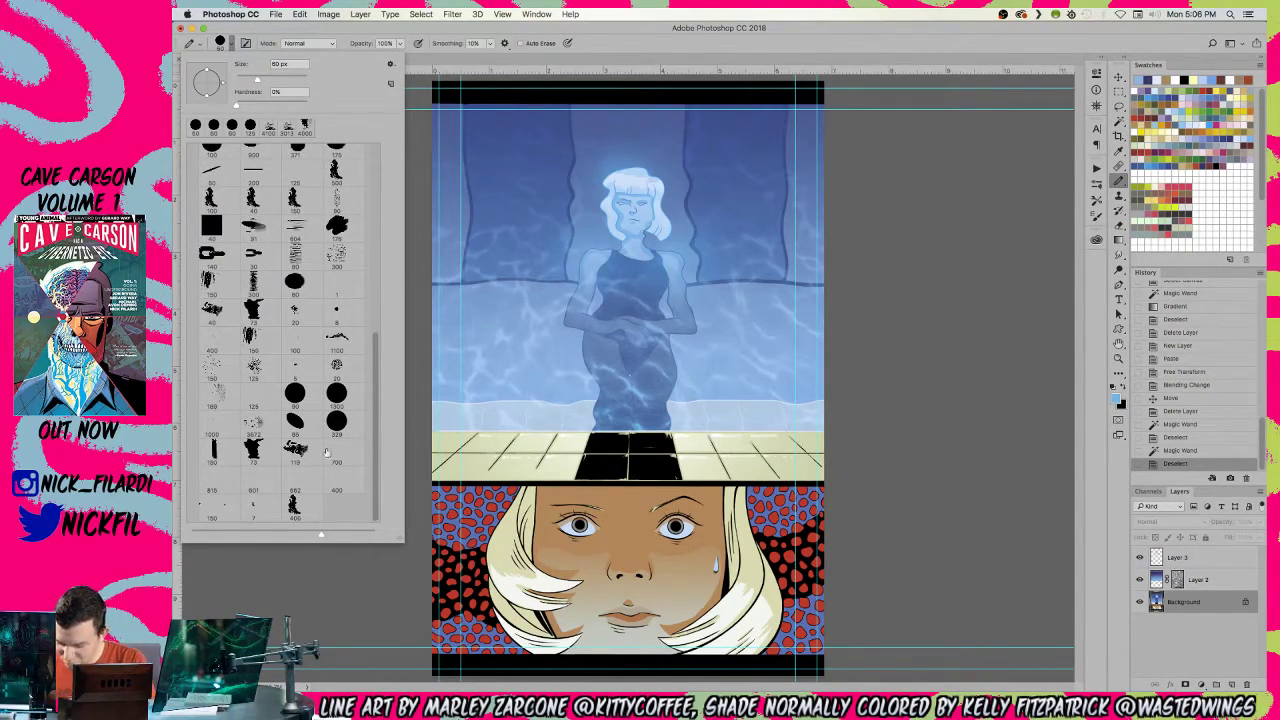
- Try the 100 px preset from Chun Lo Brushes (1) and the 45 px soft round preset from NORMCORE
left_click(221, 154)
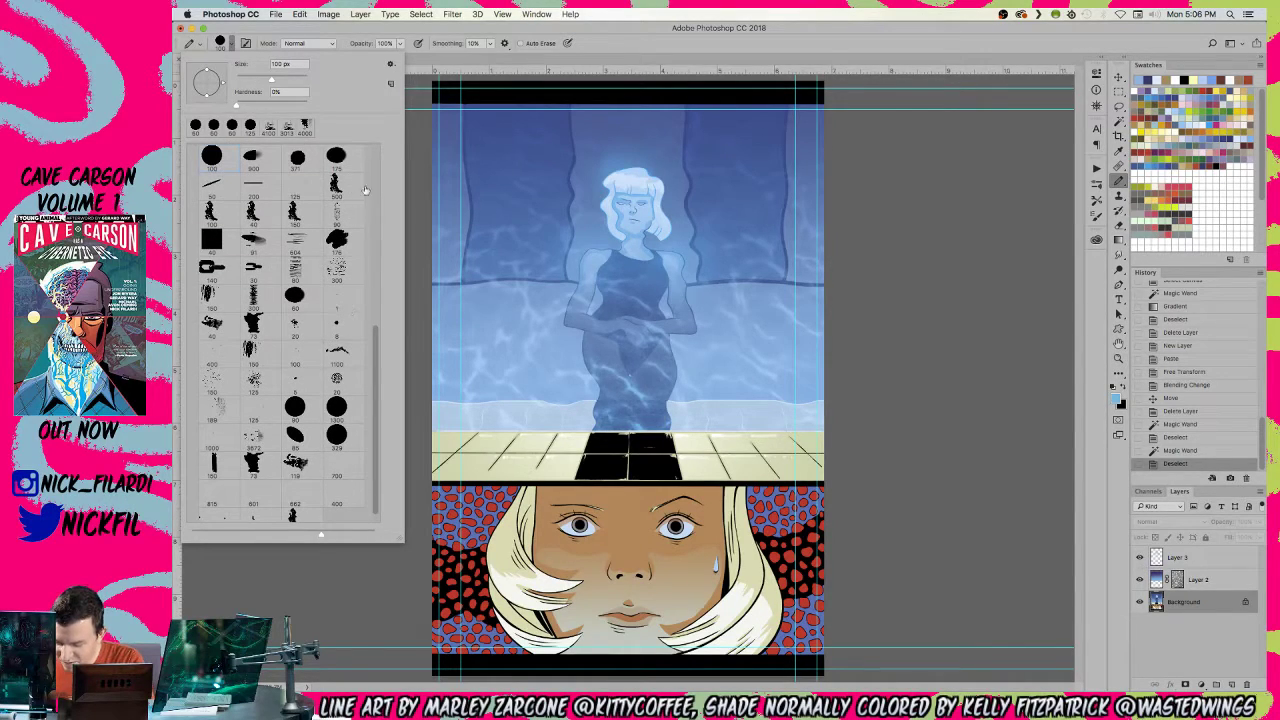
left_click_drag(376, 346, 376, 147)
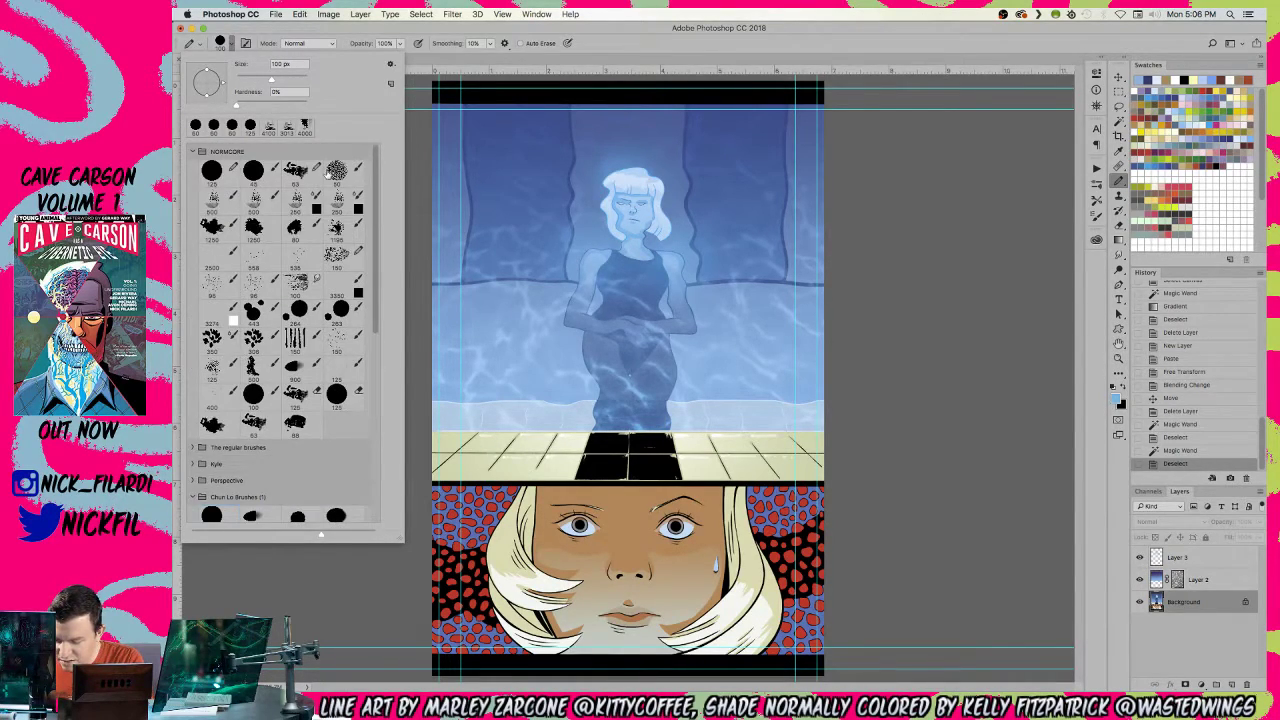
left_click(262, 170)
left_click_drag(376, 226, 376, 331)
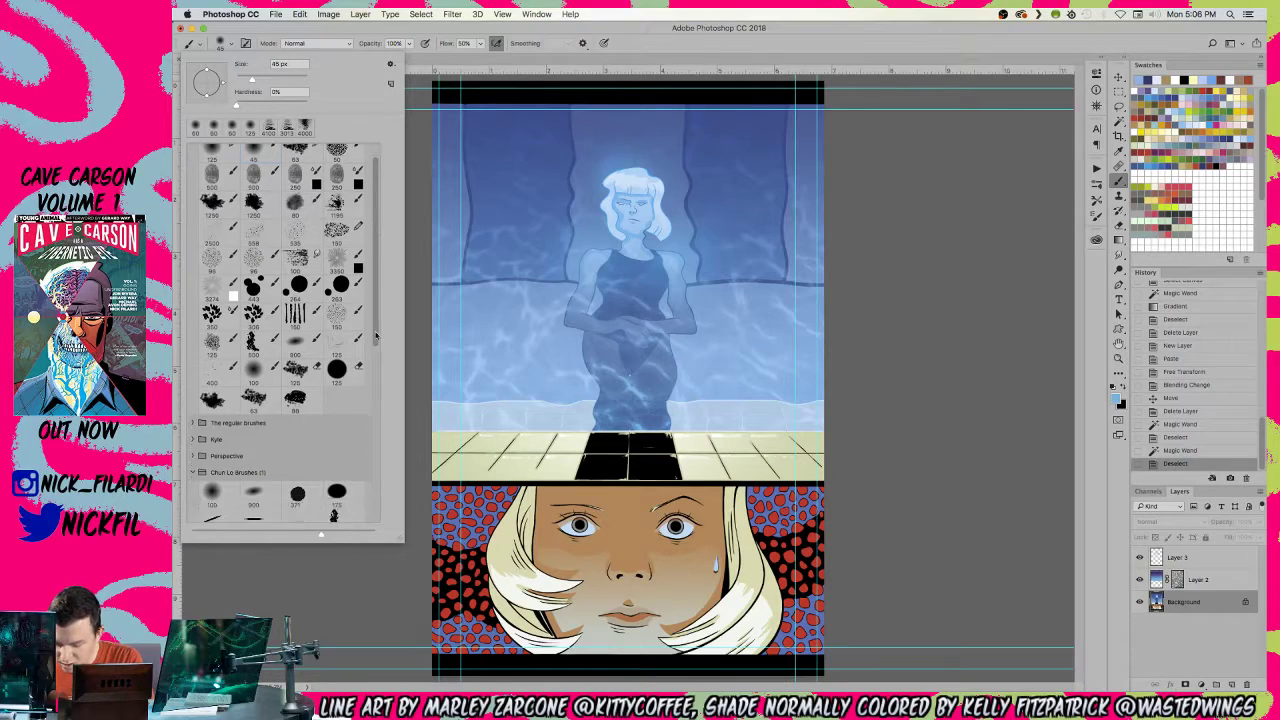
scroll(376, 332, "down", 5)
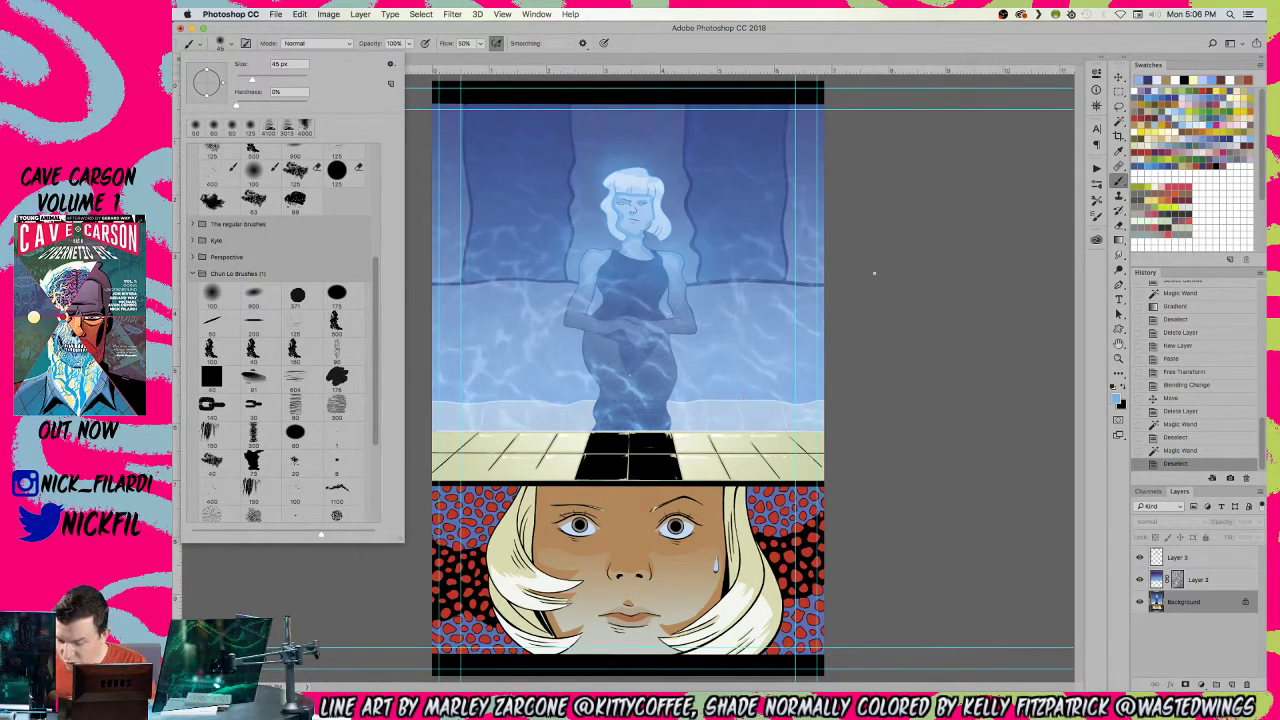
- Try presets from Chun Lo Brushes (1), including the 60 px and 150 px ones, and choose the 3672 px texture brush
left_click_drag(375, 320, 375, 371)
left_click(338, 307)
left_click(314, 334)
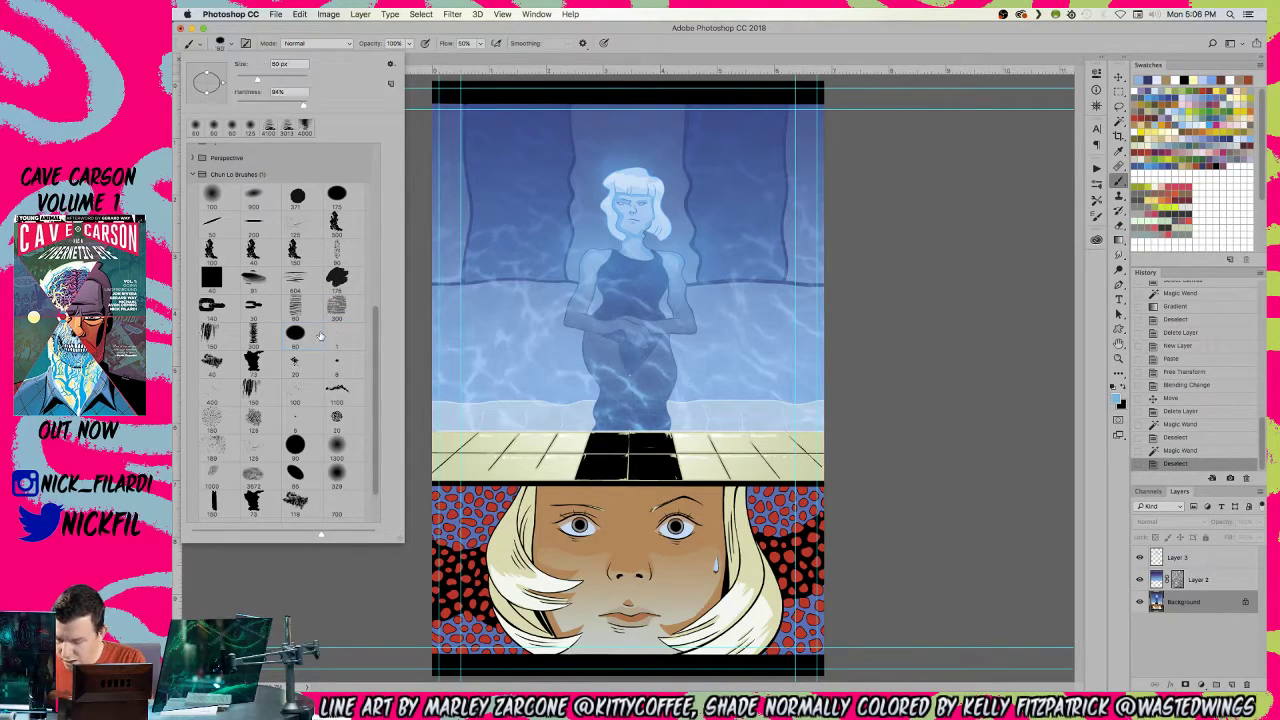
scroll(376, 403, "down", 2)
left_click(228, 375)
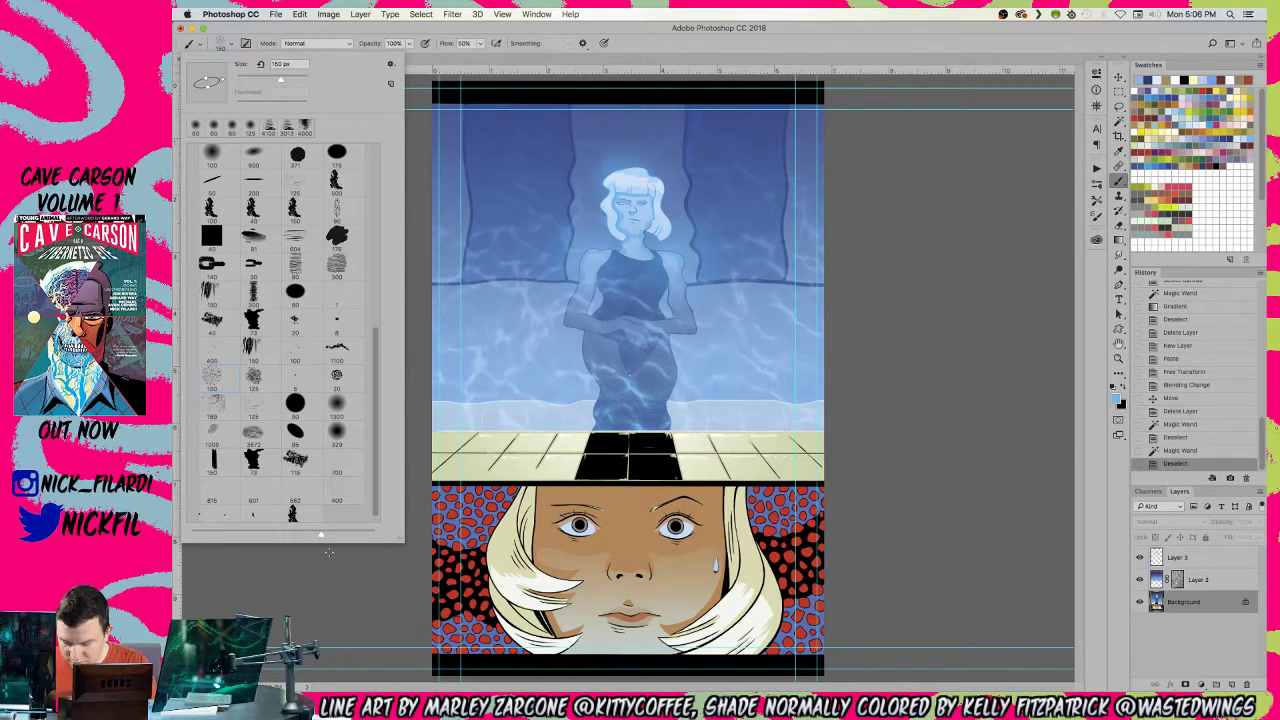
left_click(254, 434)
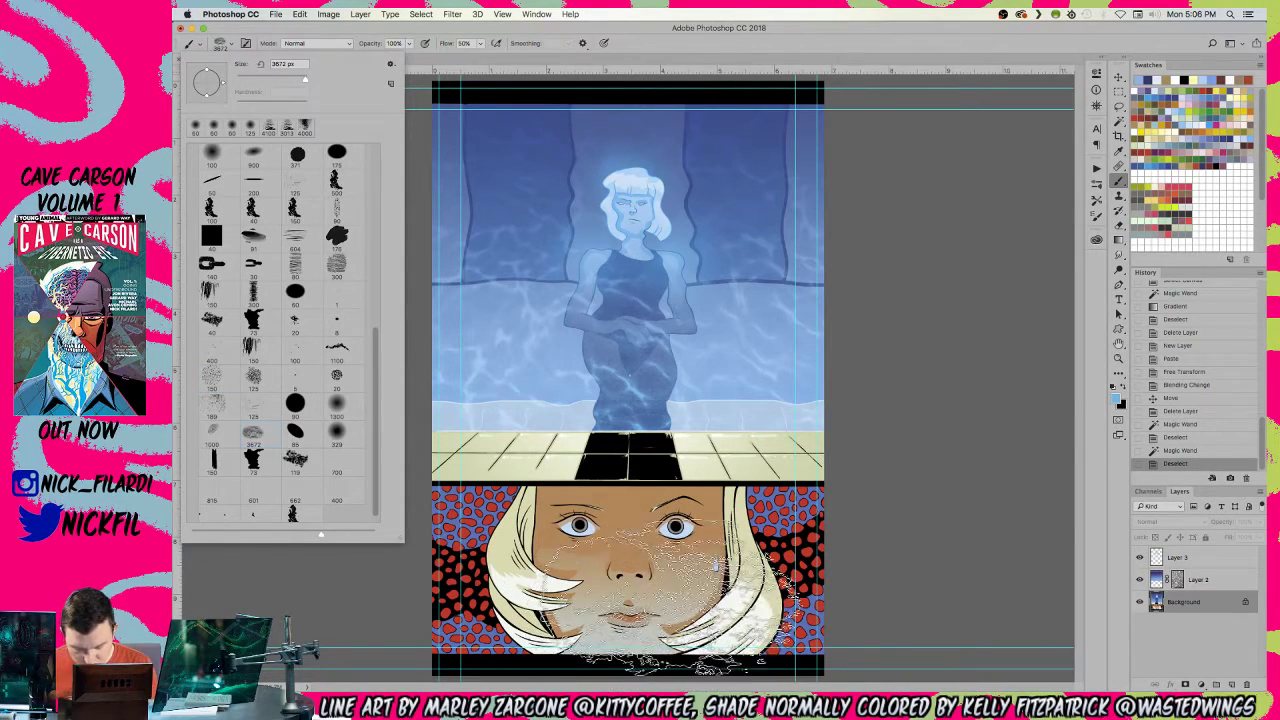
- Try painting the light blue 3672 px texture over the face panel and the page, and revert both strokes
left_click(672, 610)
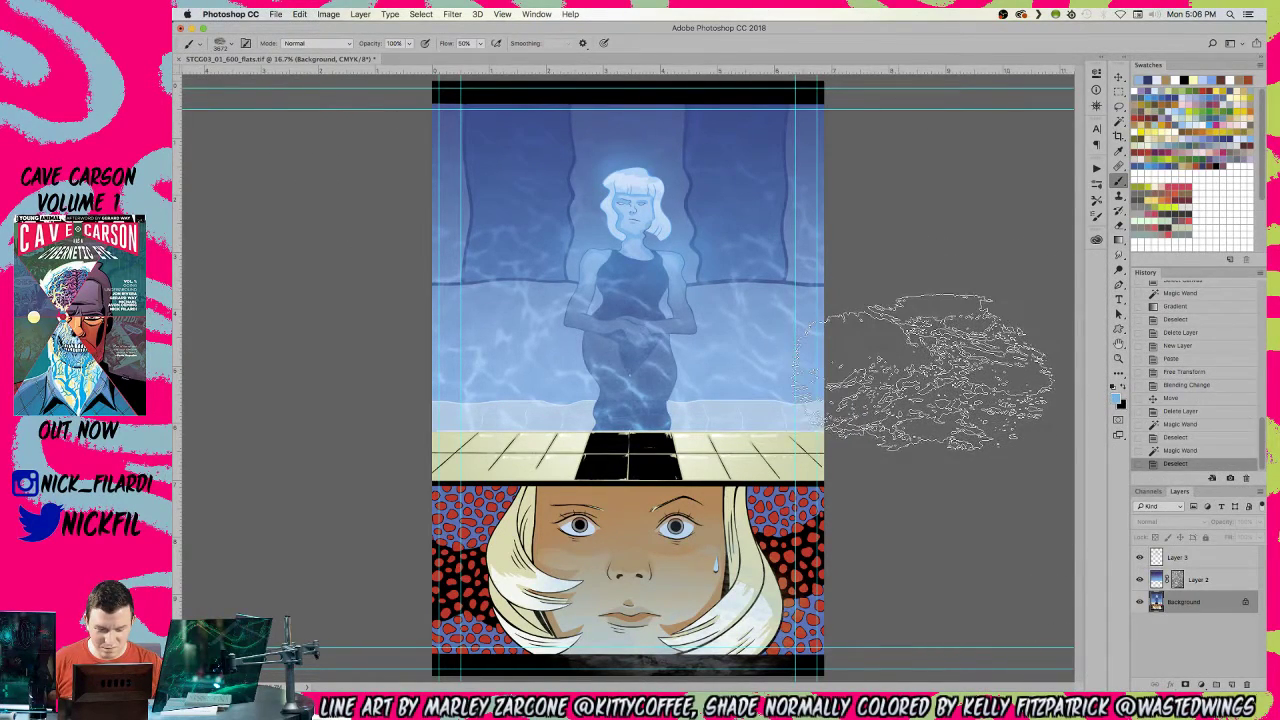
left_click(925, 371)
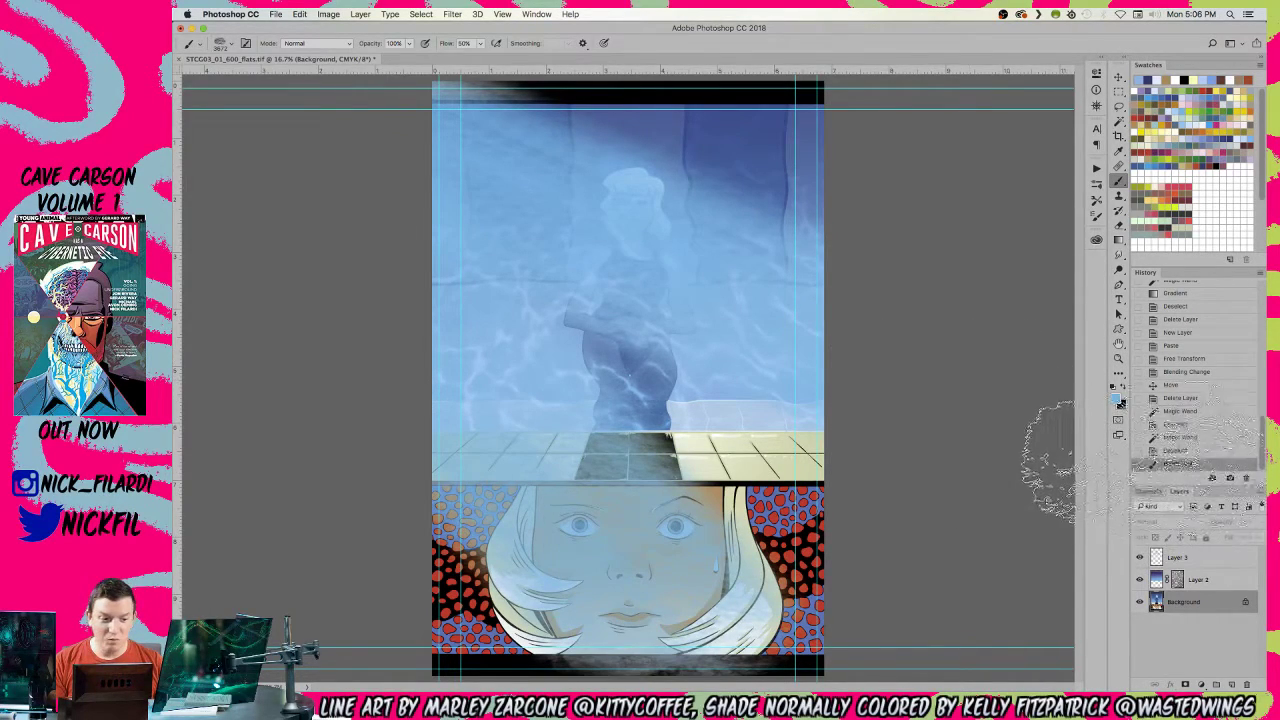
left_click(1227, 438)
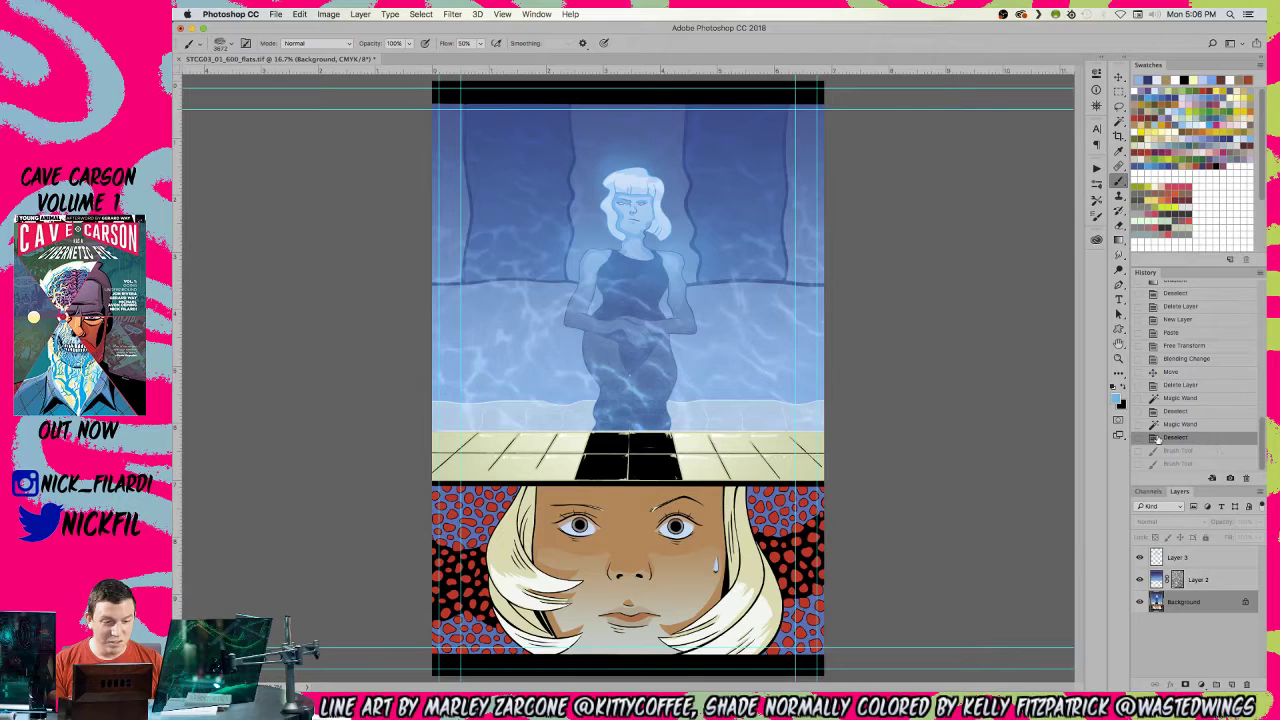
- Try the 125 px texture brush on the cheek below the eye, and undo the stroke
left_click(220, 45)
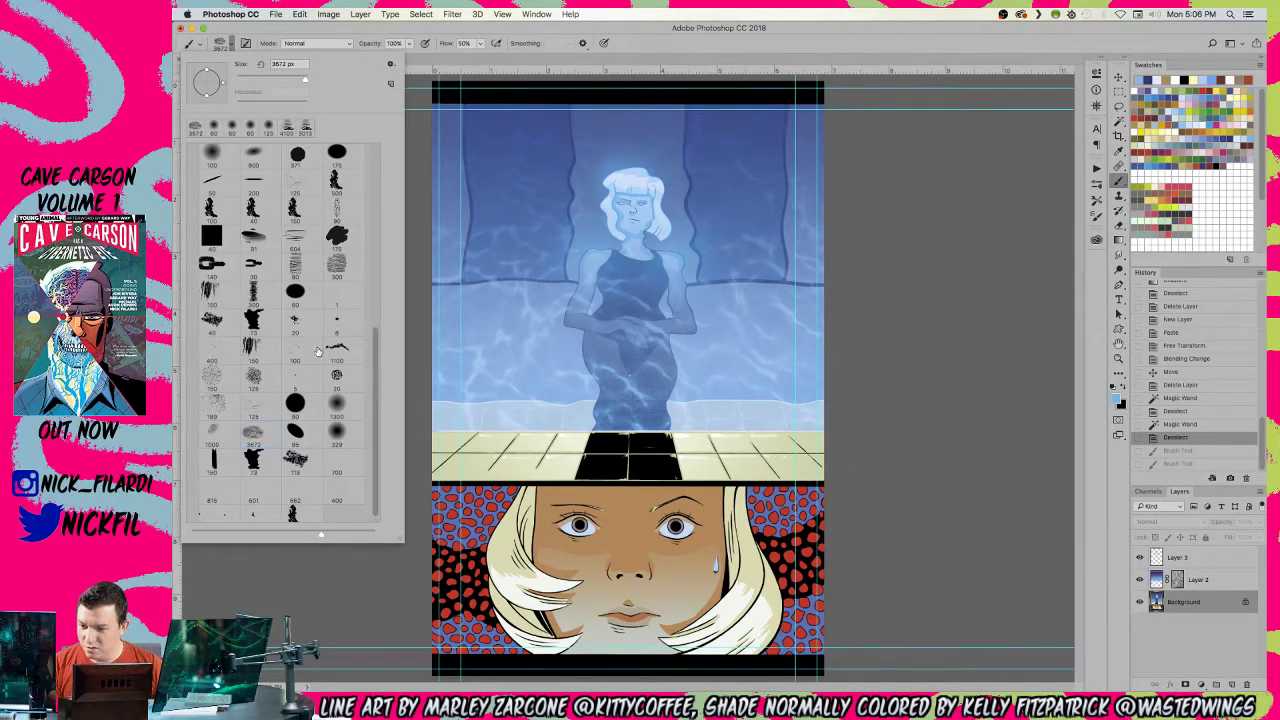
left_click(290, 436)
left_click(254, 465)
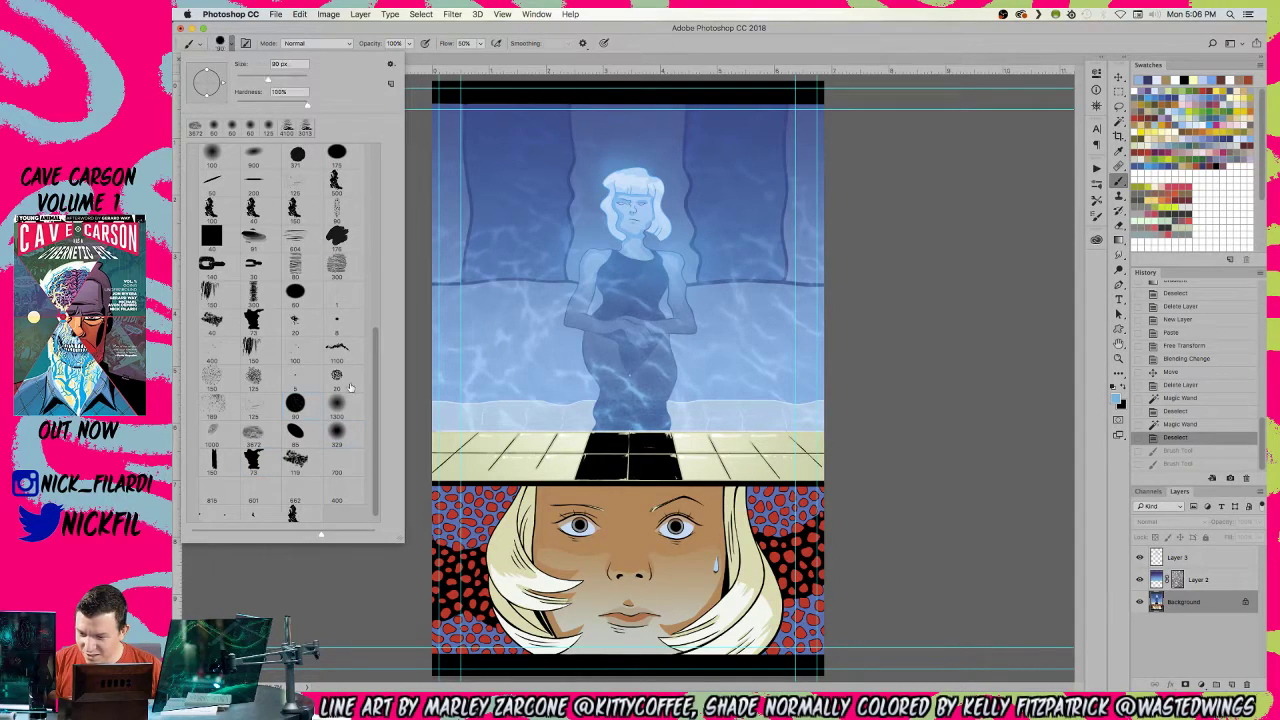
left_click(252, 376)
left_click(251, 376)
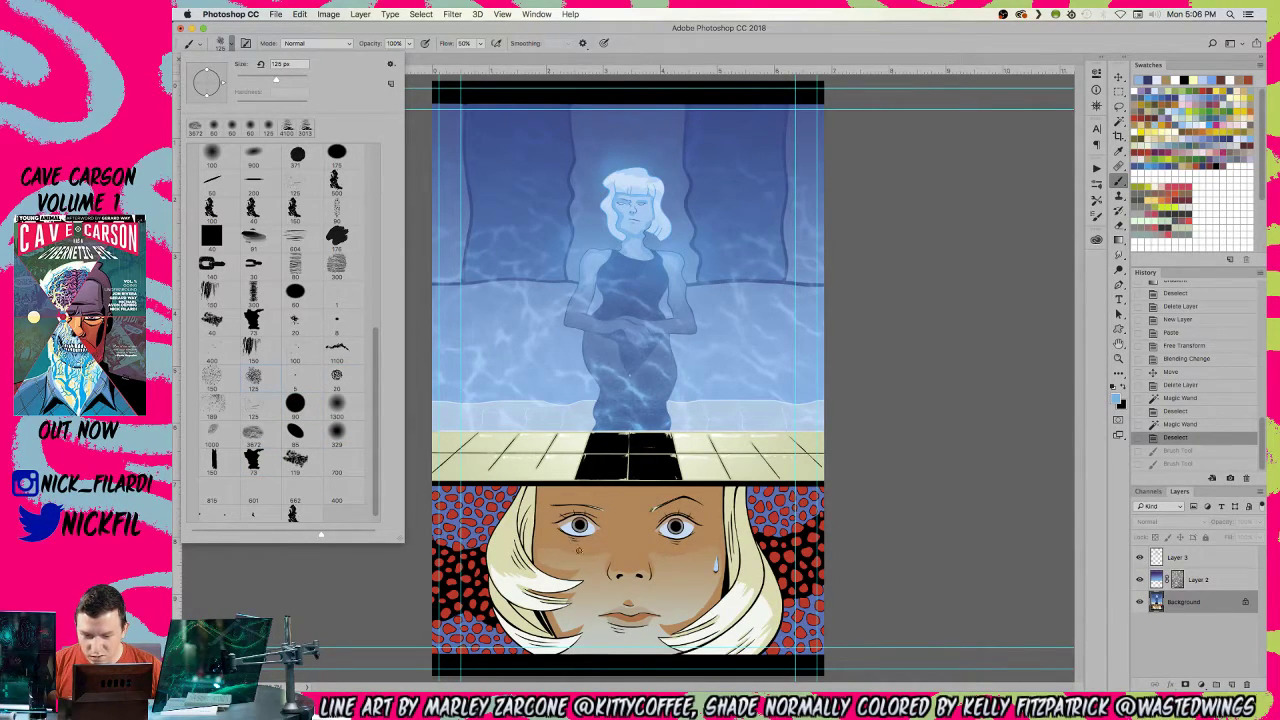
left_click(582, 559)
key("super+z")
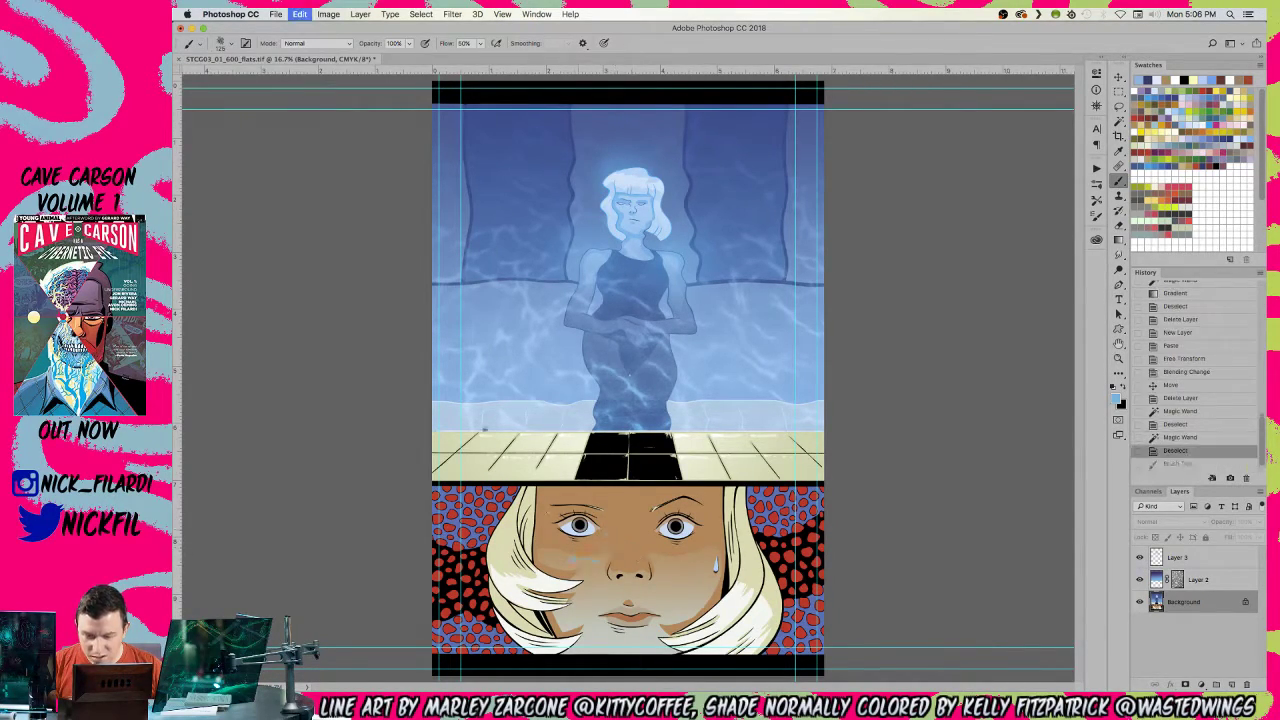
- Try the 118 px texture preset and the 7 px preset from Chun Lo Brushes (1) over the nose
left_click(221, 45)
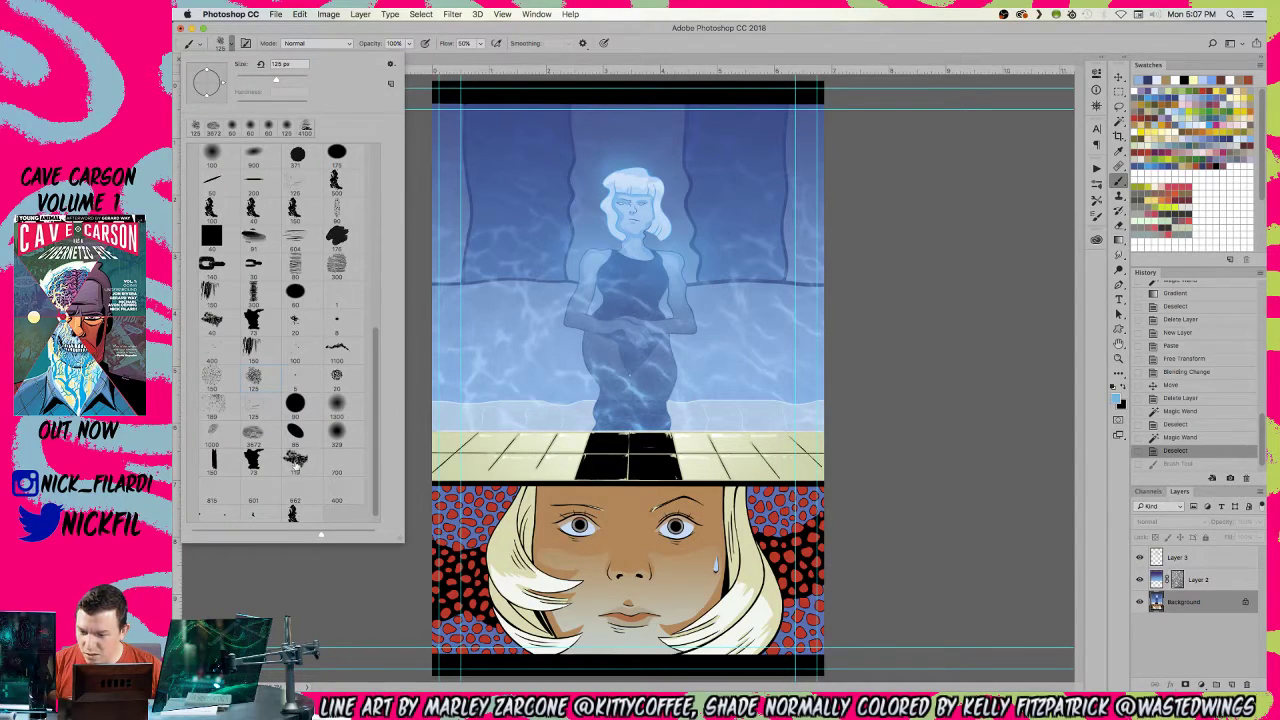
scroll(297, 457, "down", 1)
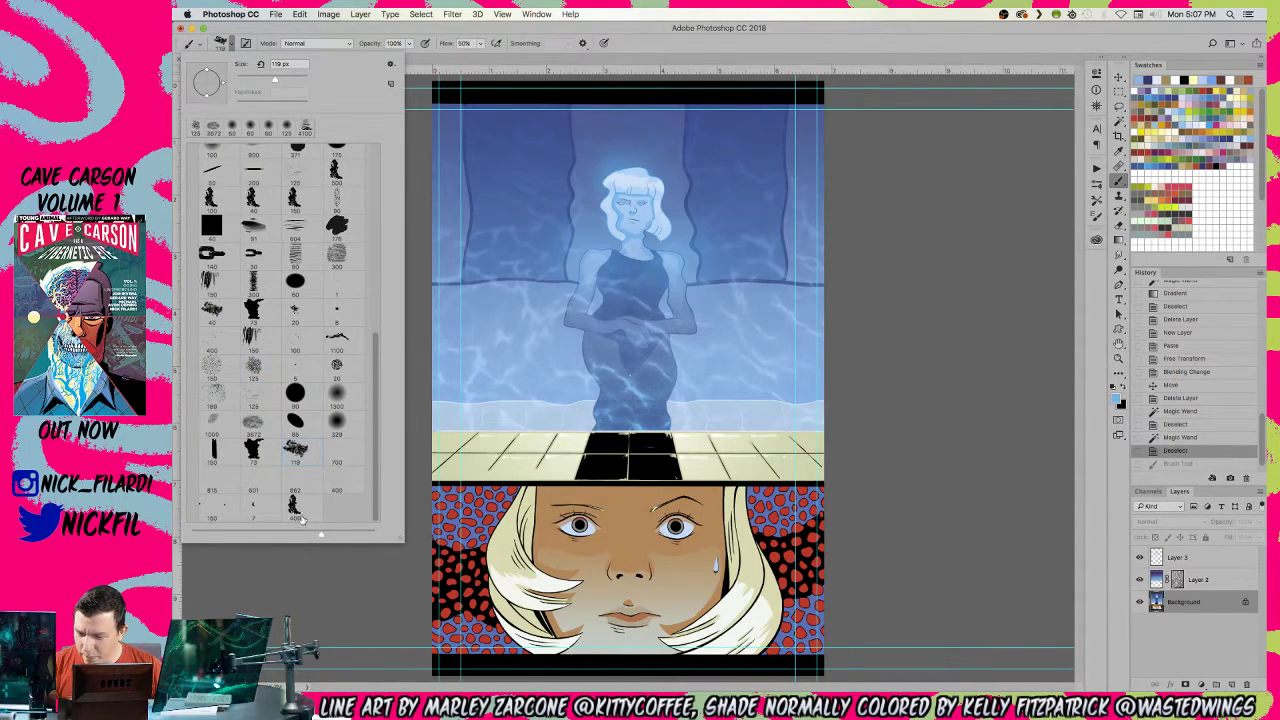
left_click(256, 507)
left_click(619, 549)
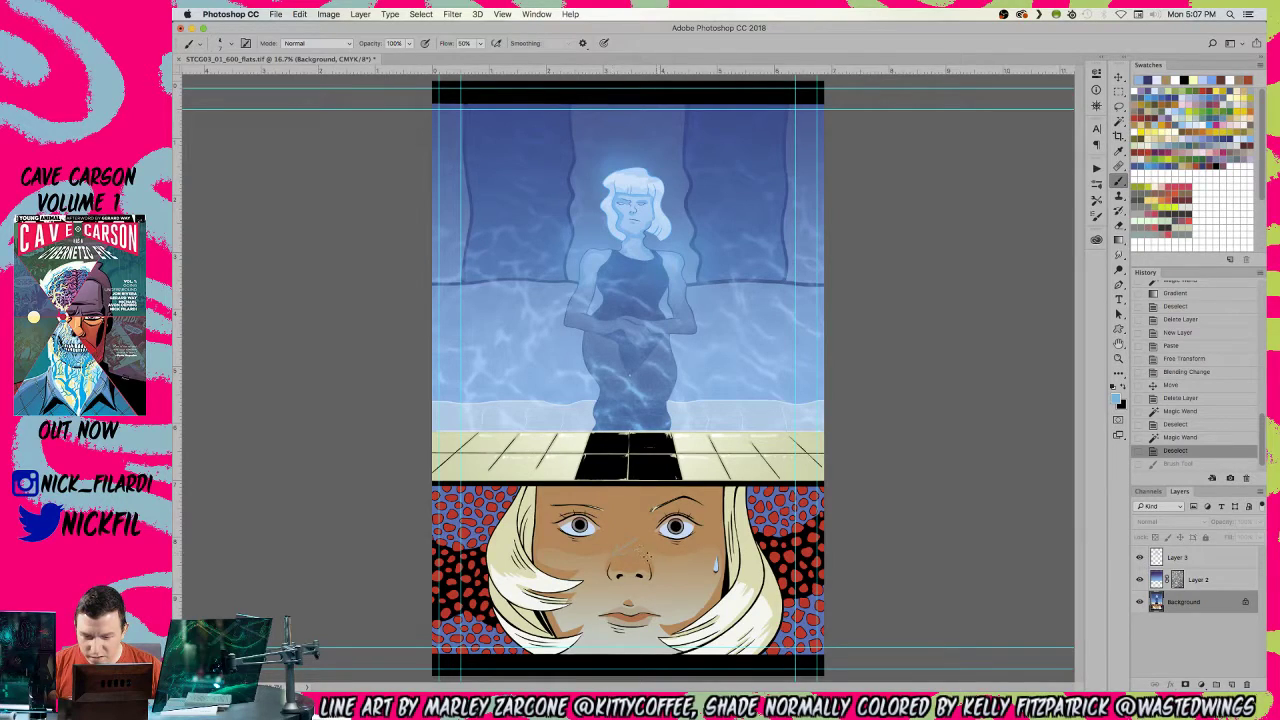
- Target only the Cyan, Magenta and Yellow channels of the background, keep Black visible, and activate the Brush tool over the close-up face
key("z")
left_click(608, 532)
left_click(606, 531)
left_click_drag(606, 531, 535, 272)
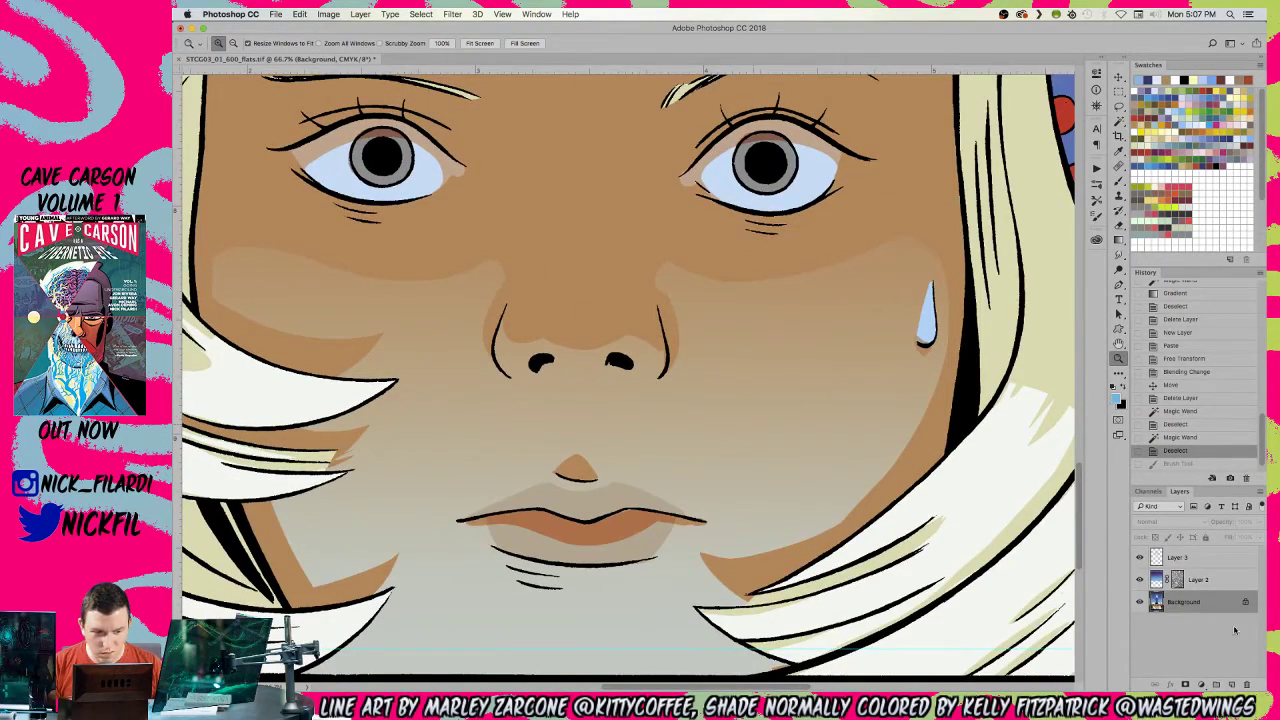
left_click(1150, 492)
left_click(1165, 600, "shift")
left_click(1137, 593)
key("b")
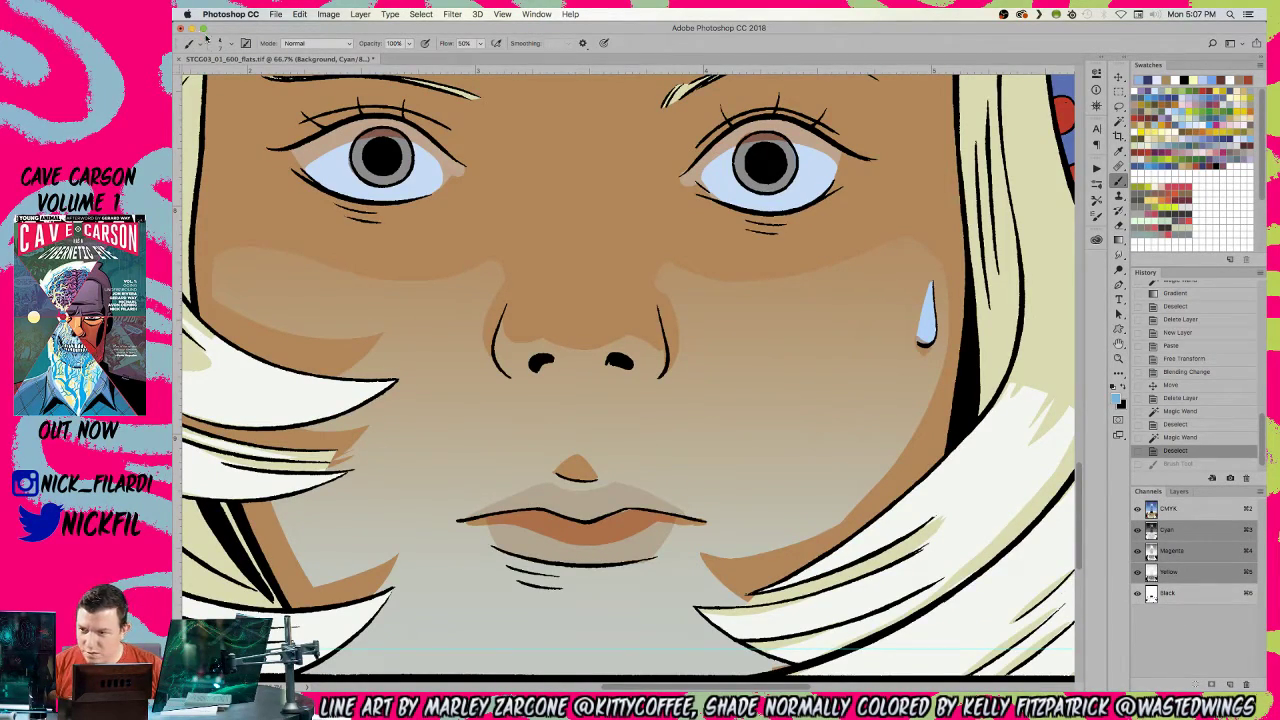
- Choose the 371 px round brush preset from Chun Lo Brushes (1)
left_click(220, 43)
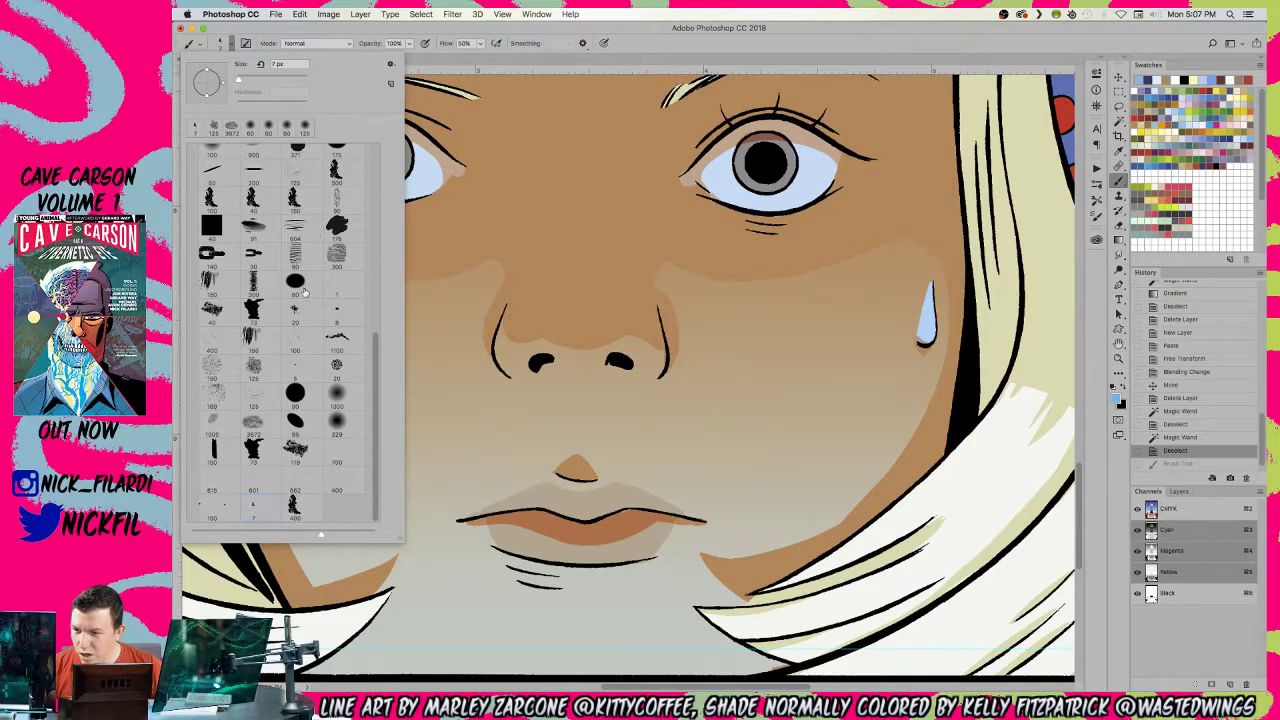
scroll(304, 292, "up", 3)
left_click(297, 199)
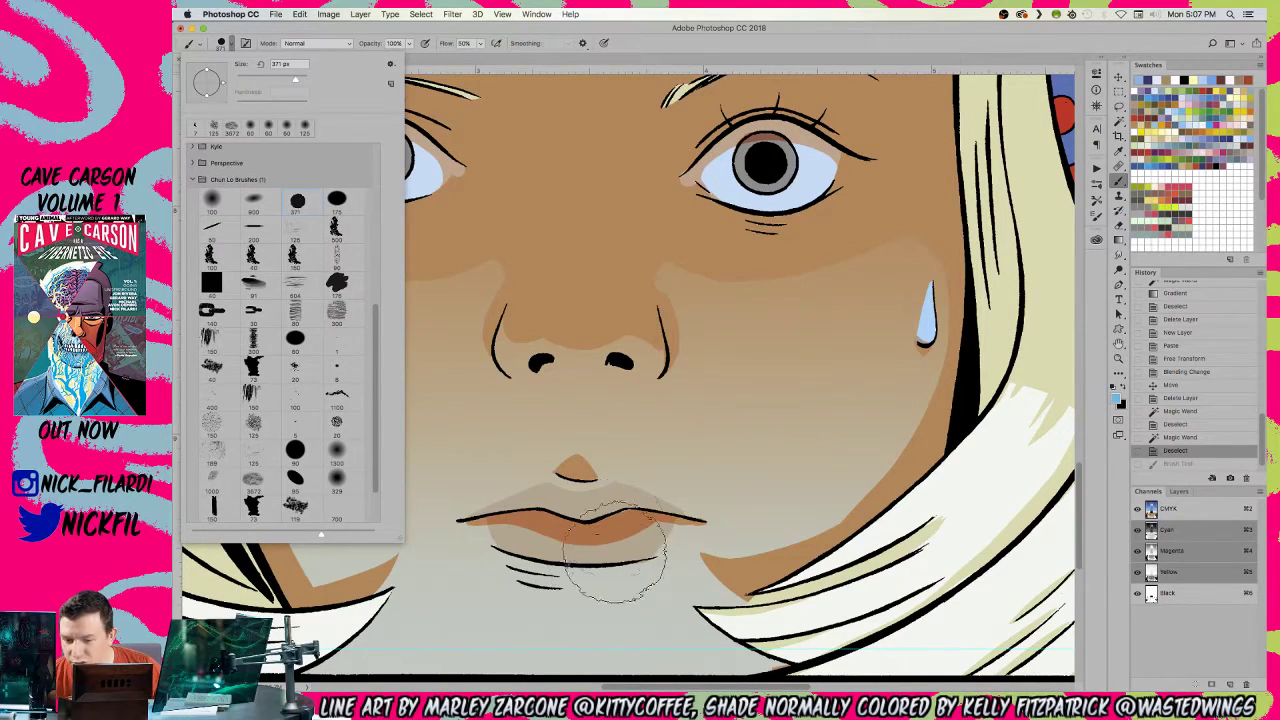
- Try painting light blue strokes between the mouth and nose and another across the nose, and undo them
left_click(653, 451)
left_click_drag(543, 451, 672, 411)
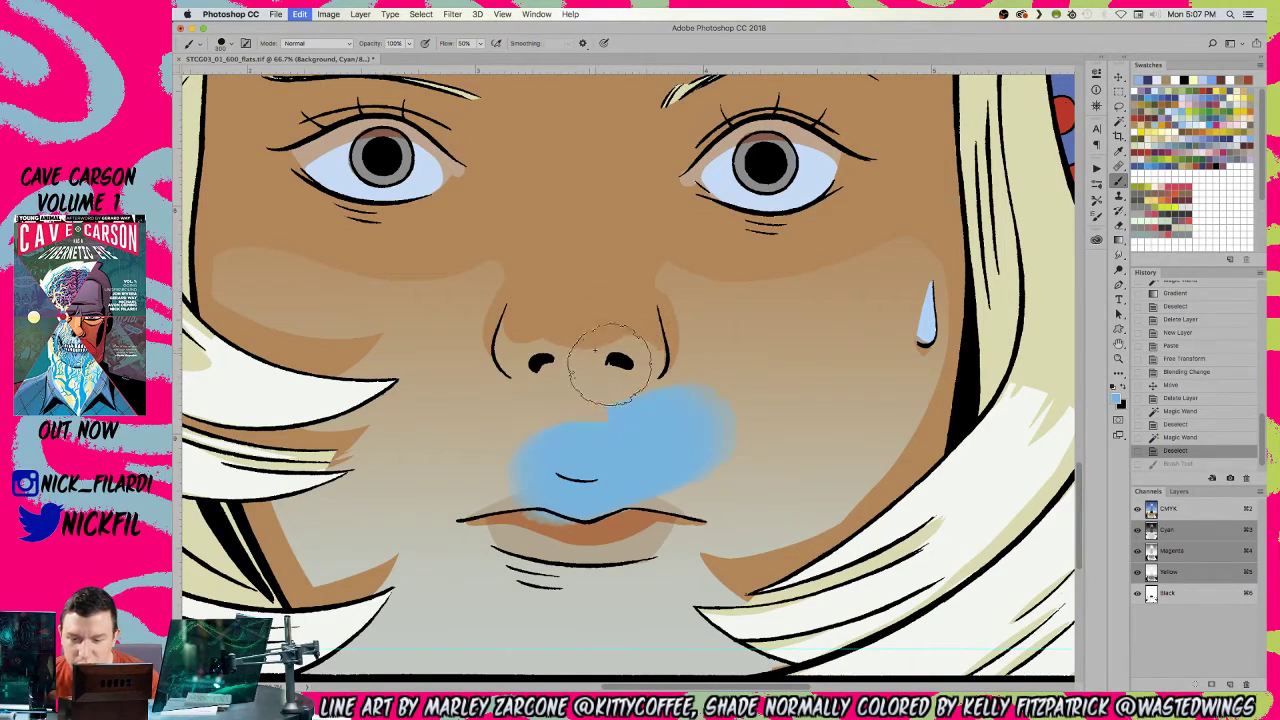
key("super+z")
left_click_drag(586, 361, 623, 345)
key("super+z")
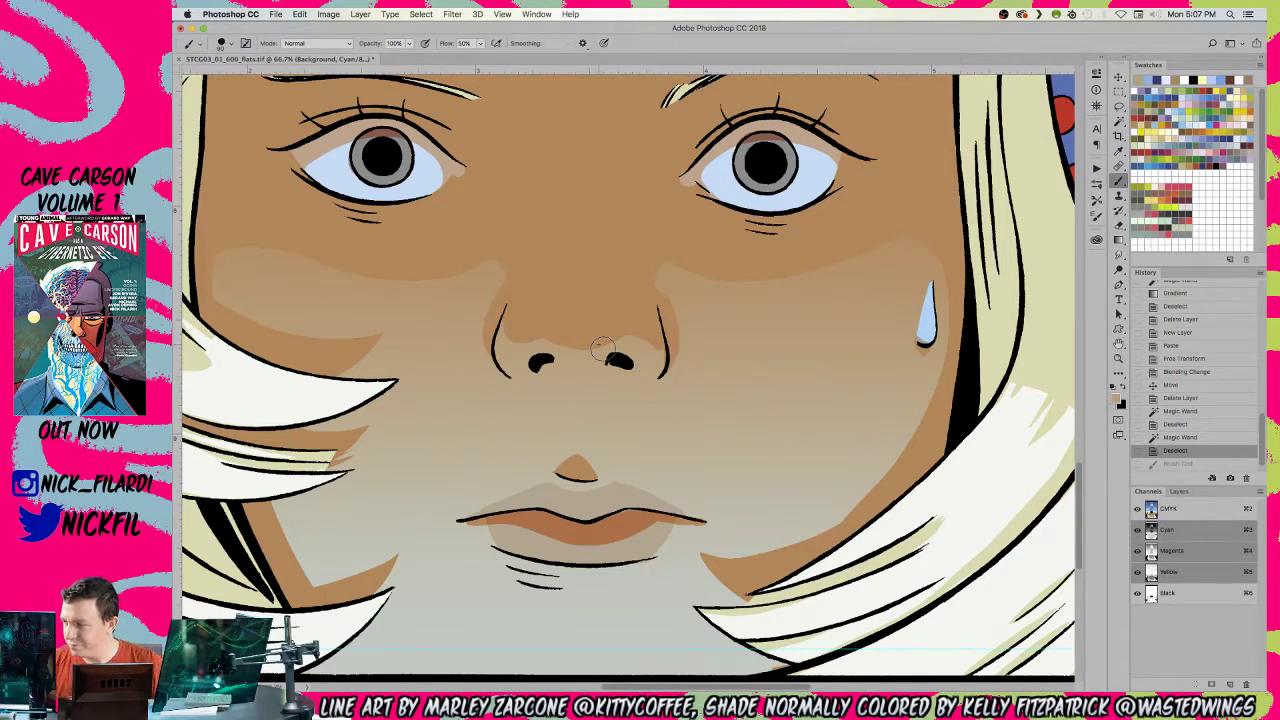
- Try softening the shading beneath and around the nose and on the lower lip with brush strokes in sampled skin tones
left_click(1119, 343)
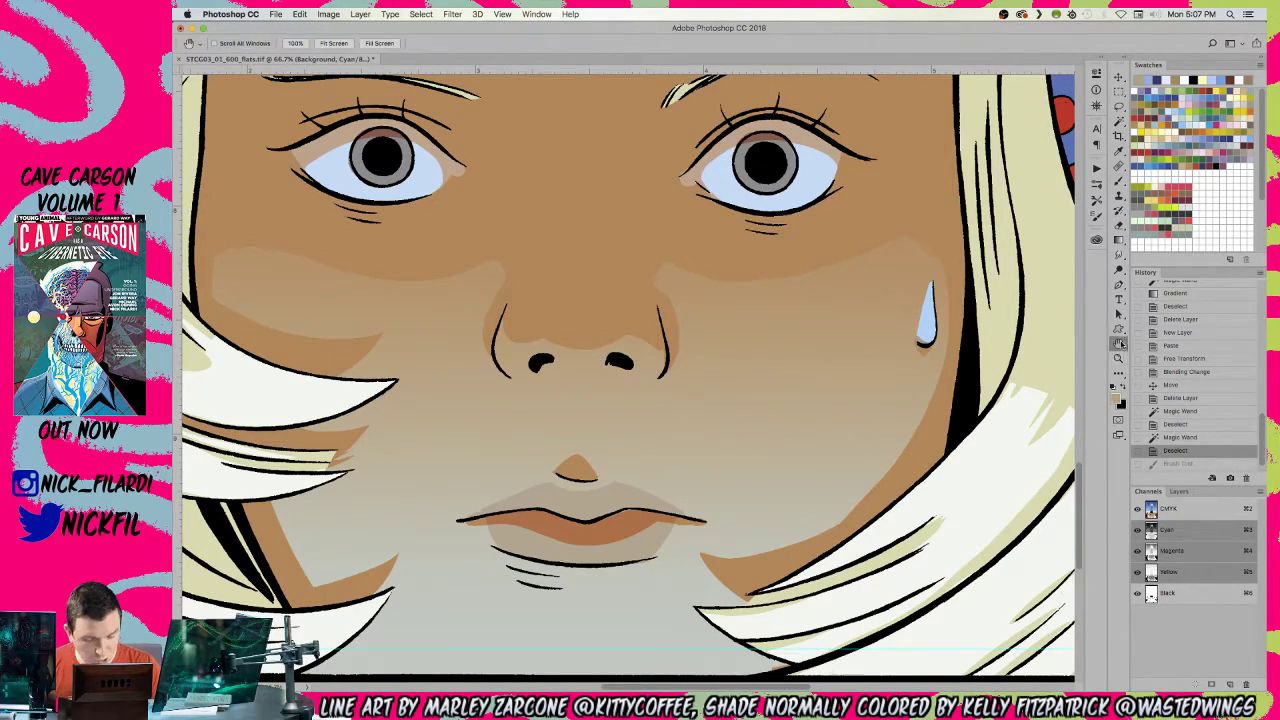
mouse_move(624, 527)
left_mouse_down()
mouse_move(699, 386)
mouse_move(702, 406)
left_mouse_up()
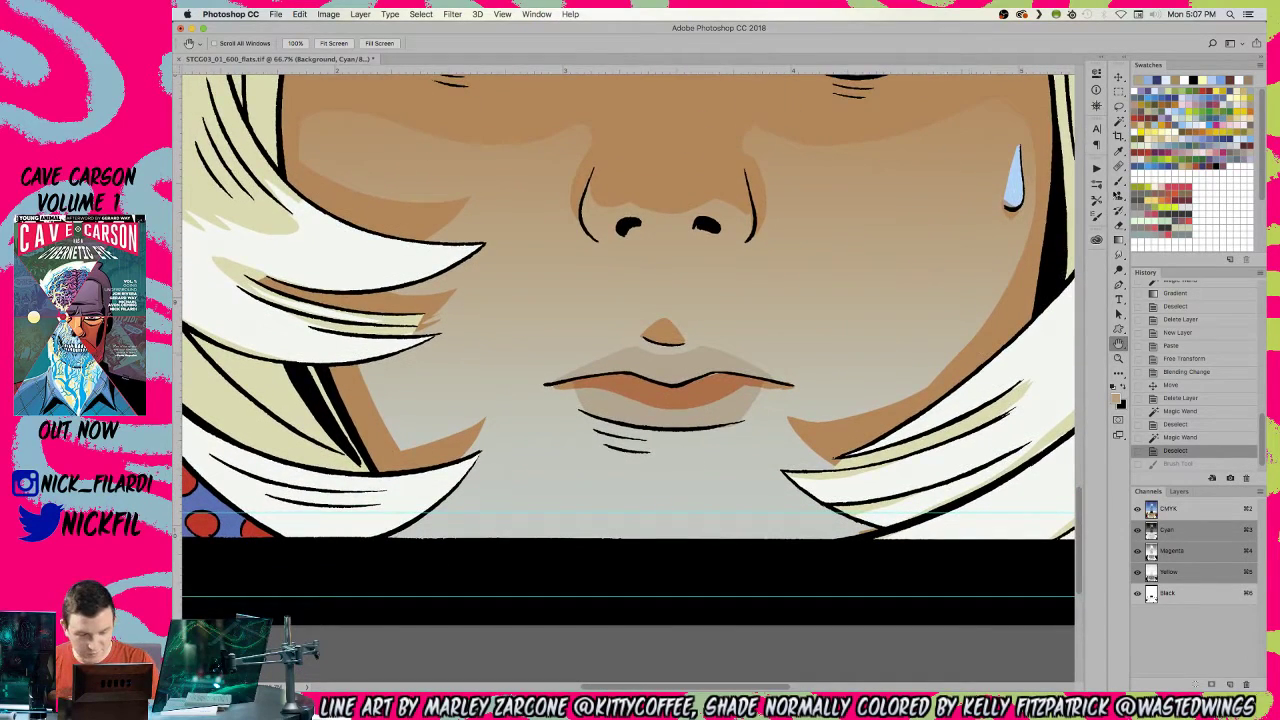
left_click(1119, 180)
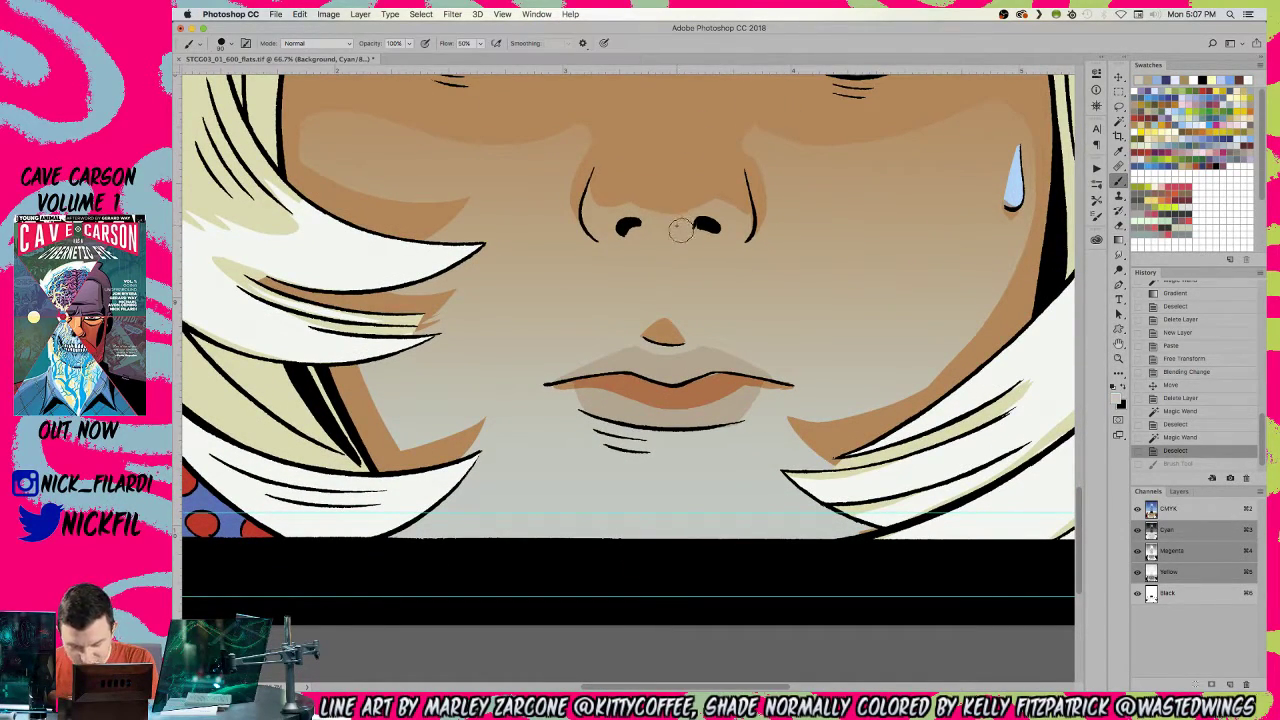
mouse_move(679, 224)
left_mouse_down()
mouse_move(706, 210)
mouse_move(668, 221)
mouse_move(730, 194)
mouse_move(725, 212)
mouse_move(756, 248)
left_mouse_up()
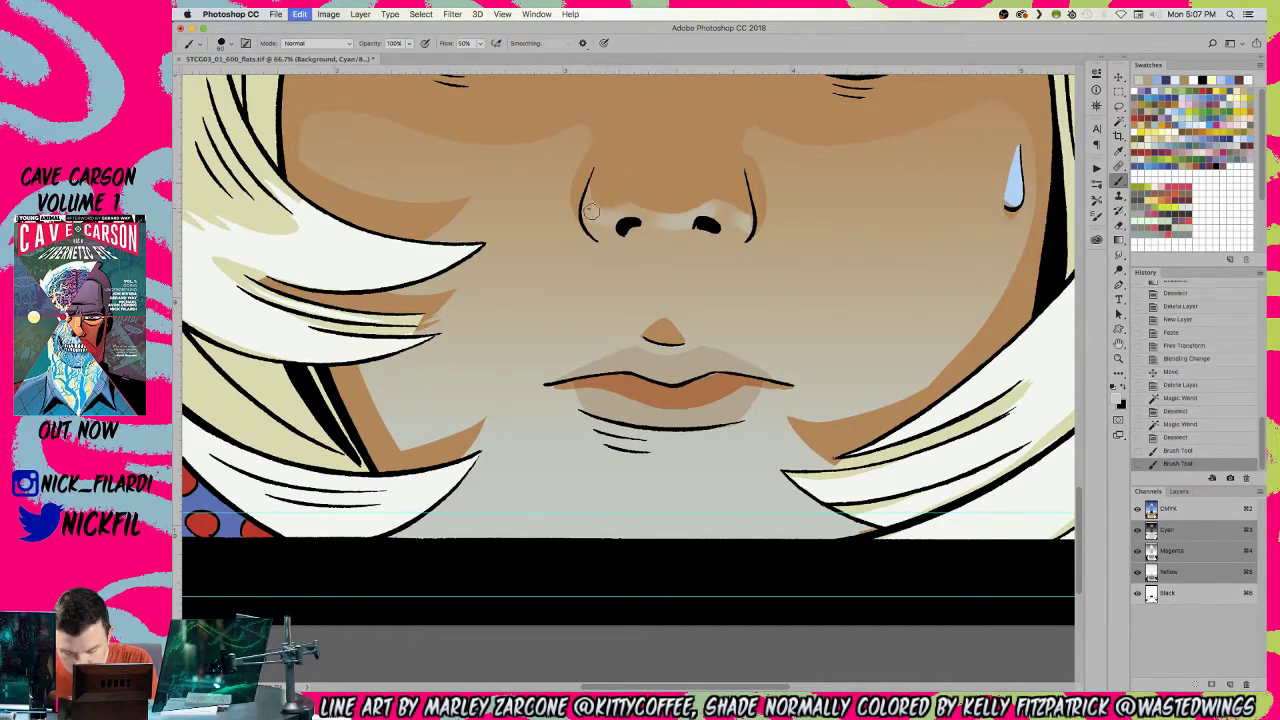
left_click_drag(588, 208, 598, 228)
mouse_move(752, 205)
left_mouse_down()
mouse_move(756, 236)
mouse_move(738, 250)
mouse_move(740, 236)
mouse_move(730, 242)
mouse_move(754, 243)
mouse_move(687, 190)
left_mouse_up()
left_click(728, 230, "alt")
left_click(676, 205, "alt")
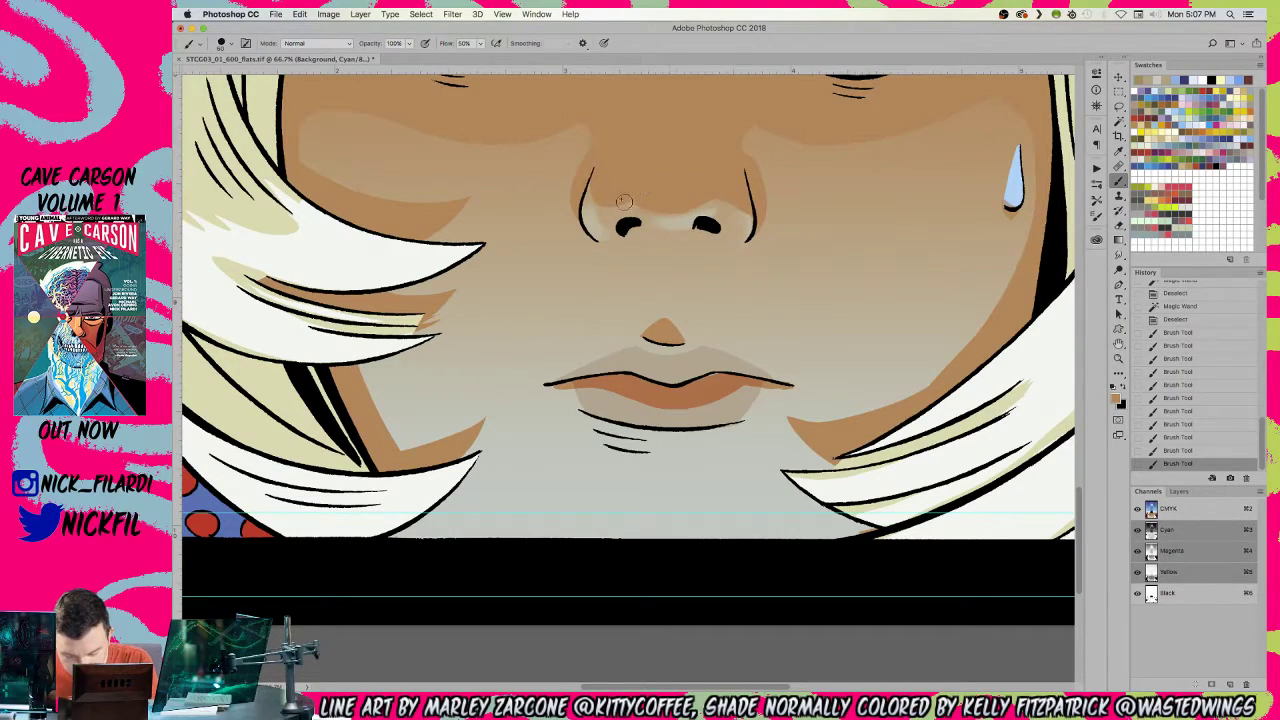
left_click_drag(600, 182, 603, 180)
mouse_move(603, 180)
left_mouse_down()
mouse_move(714, 179)
mouse_move(726, 203)
mouse_move(666, 202)
mouse_move(730, 184)
left_mouse_up()
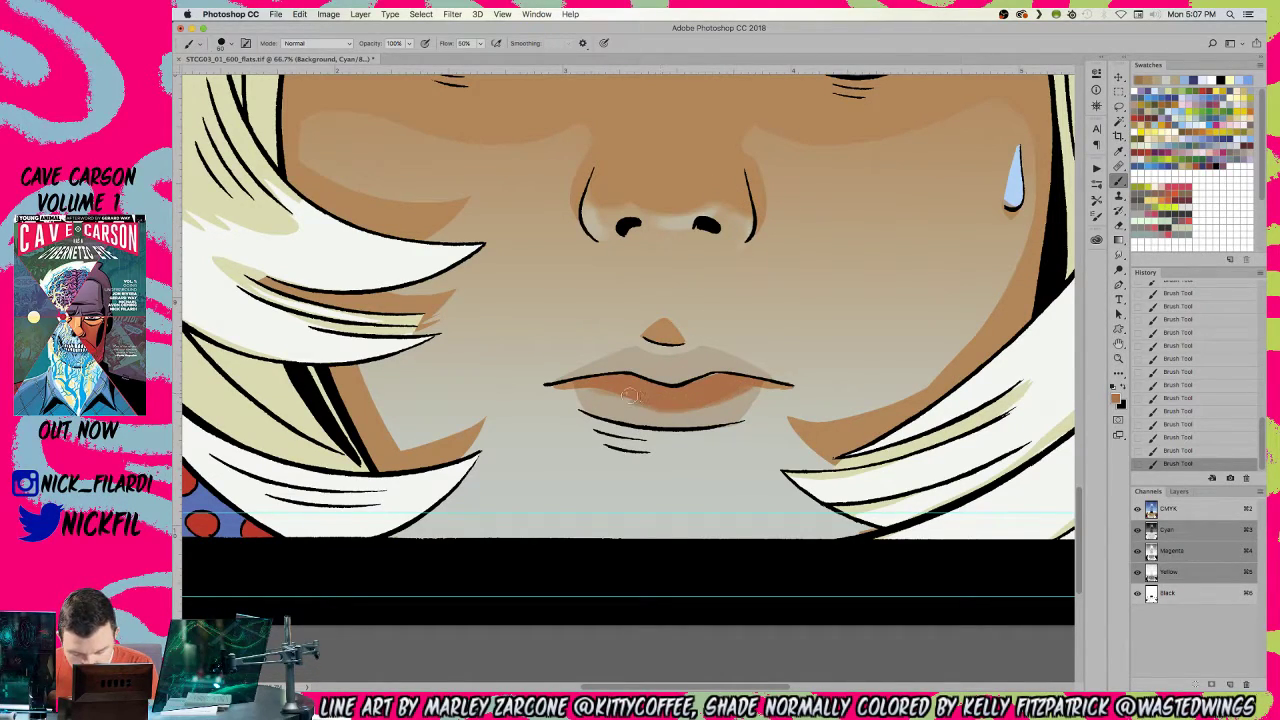
- Revert the image history to the Deselect state preceding the nose and lip brush strokes
left_click(1119, 358)
left_click(714, 423, "alt")
left_click(714, 423, "alt")
left_click(717, 427, "alt")
left_click(720, 430, "alt")
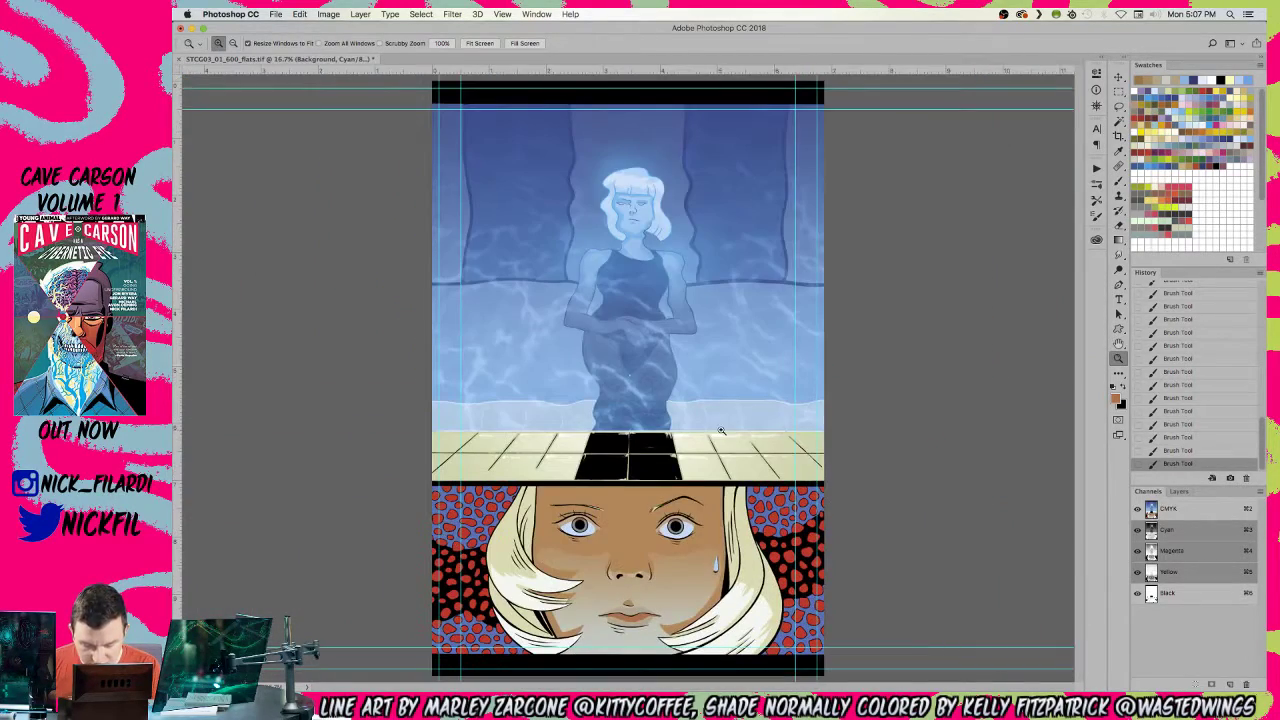
left_click(627, 592)
left_click(1118, 346)
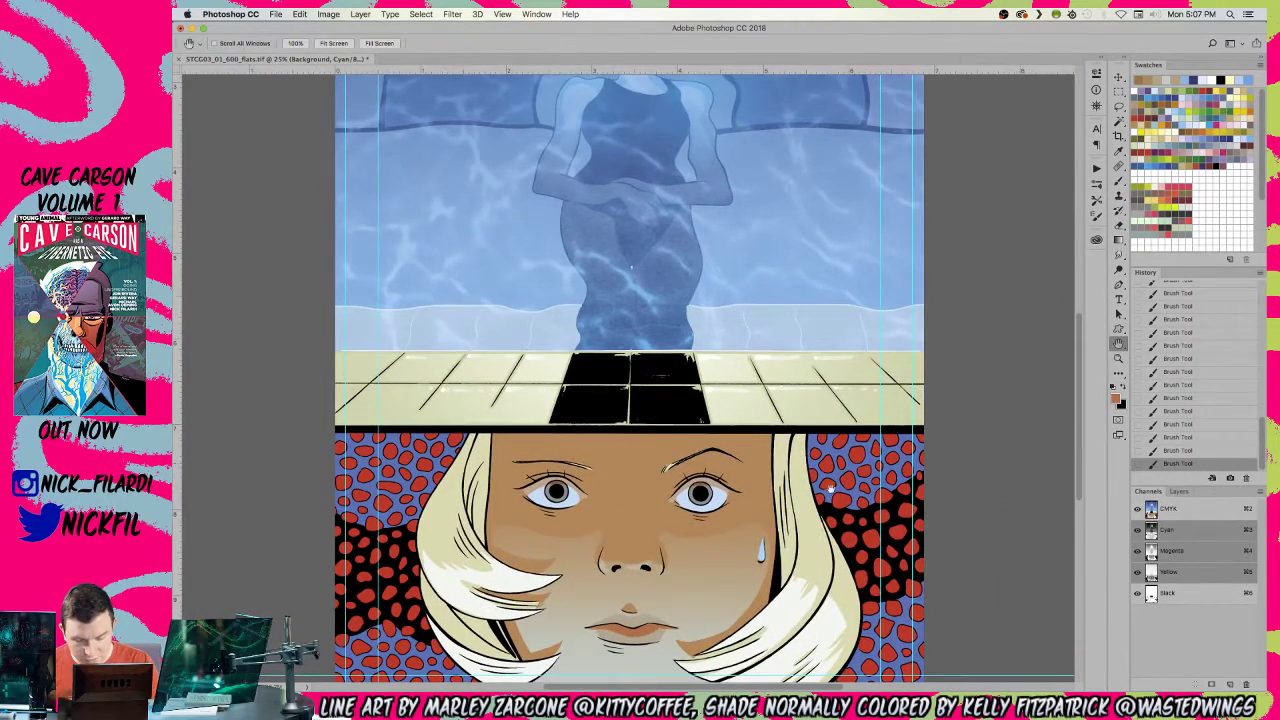
left_click_drag(722, 497, 708, 336)
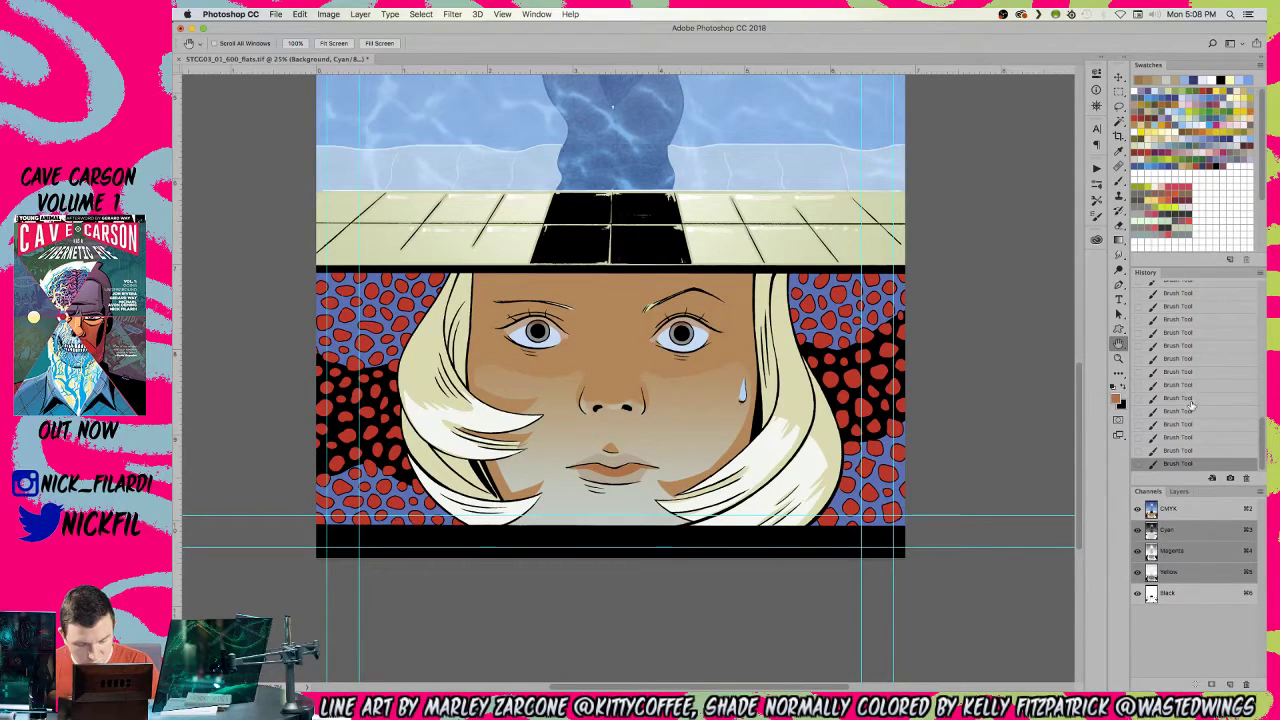
left_click(1186, 411)
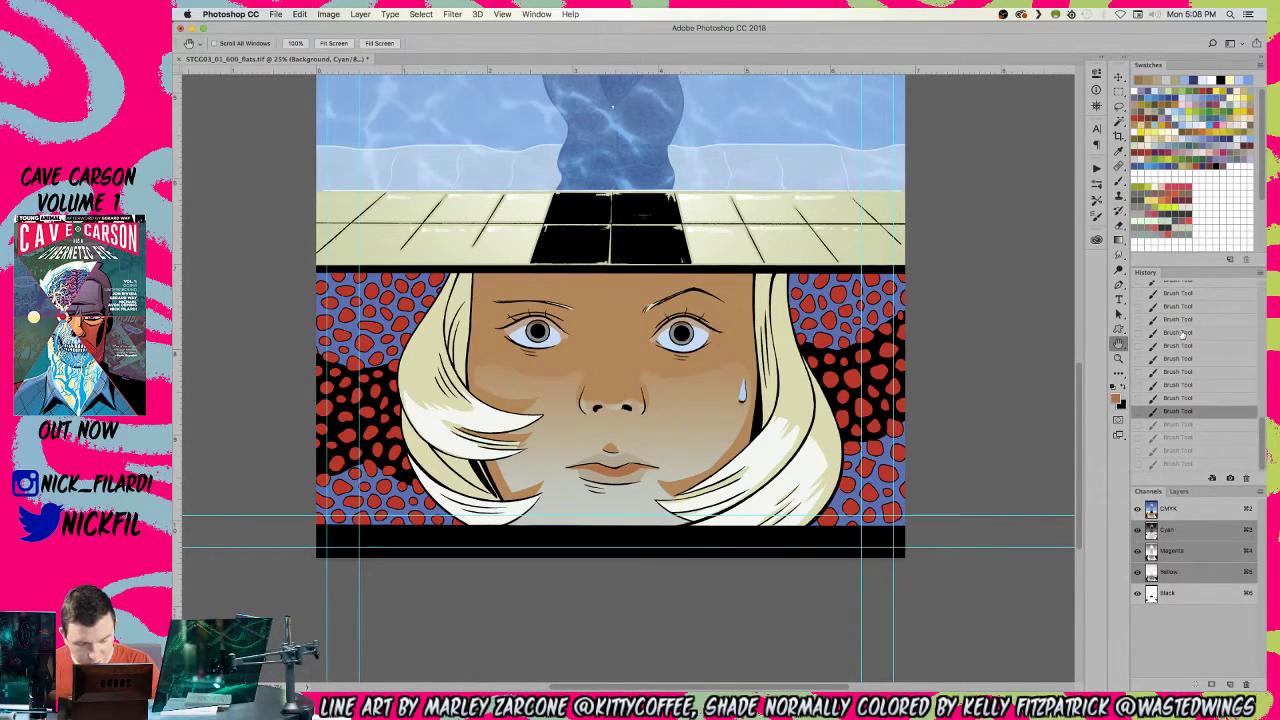
scroll(1242, 318, "up", 5)
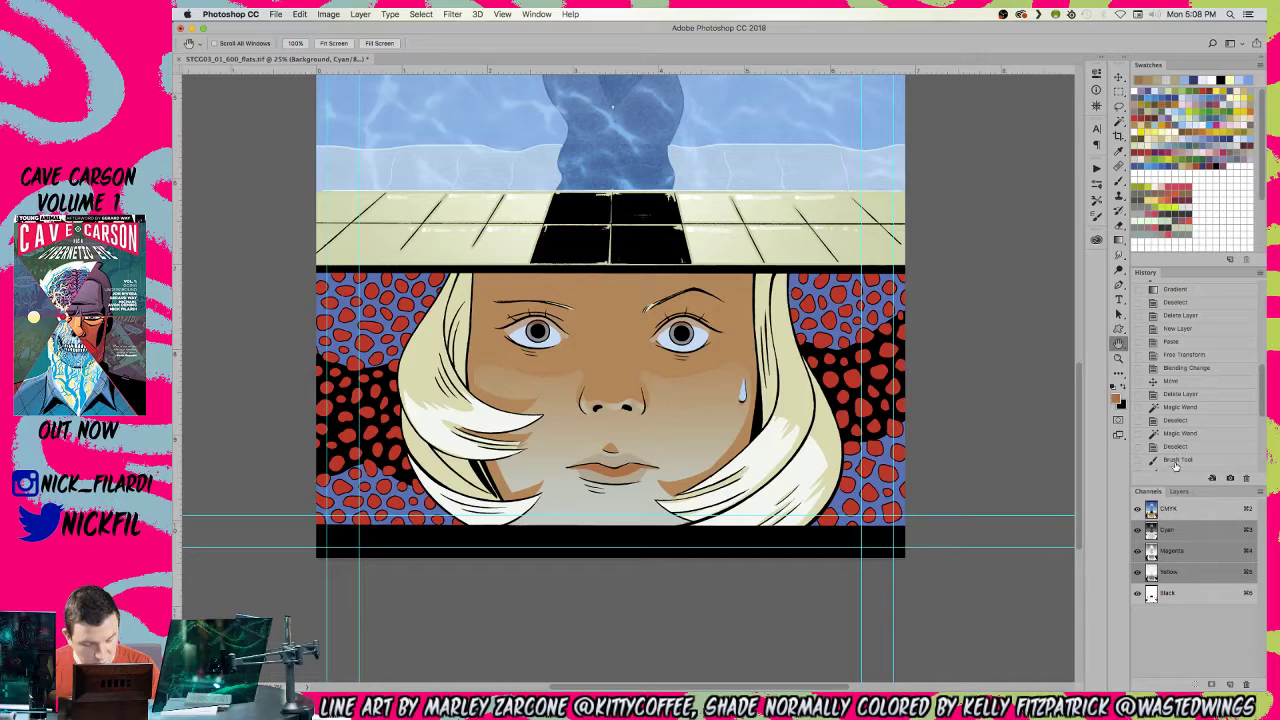
left_click(1182, 448)
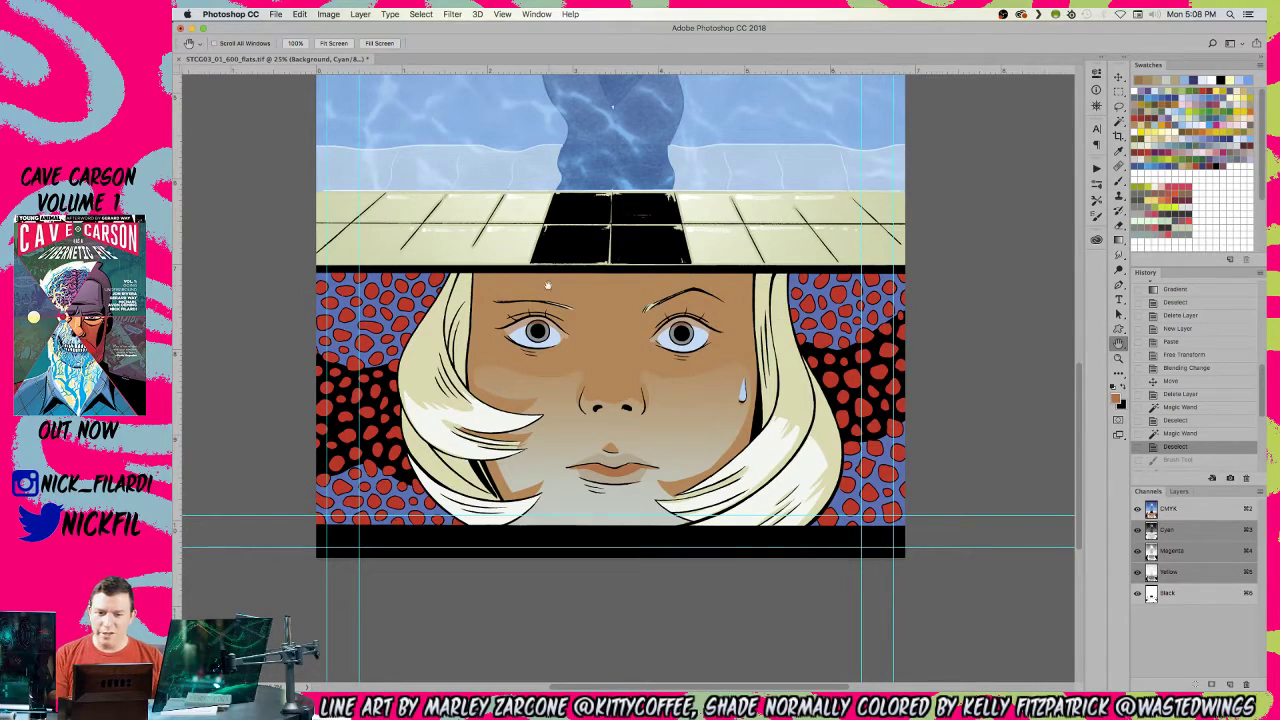
- Select the light upper-lip and lower-lip areas with the Magic Wand at a tolerance of 5
key("z")
scroll(657, 347, "down", 4)
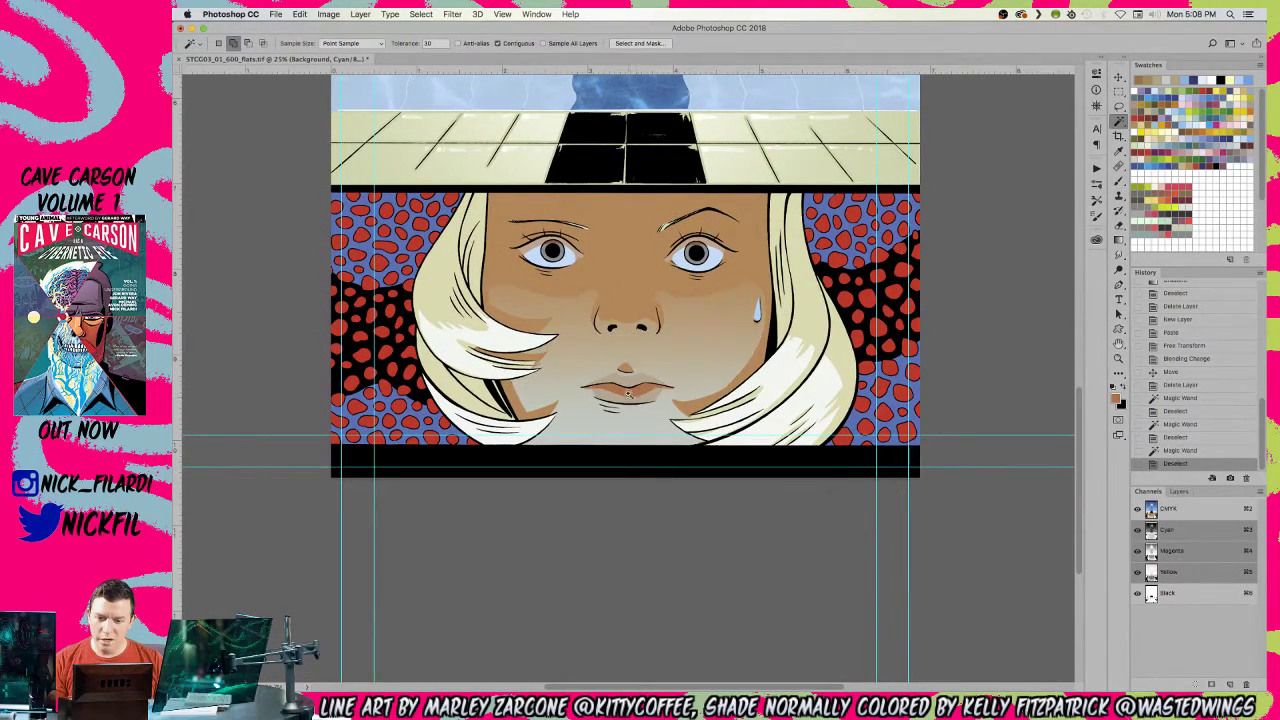
left_click(645, 385)
left_click(625, 390)
left_click(625, 390)
left_click(625, 390)
key("w")
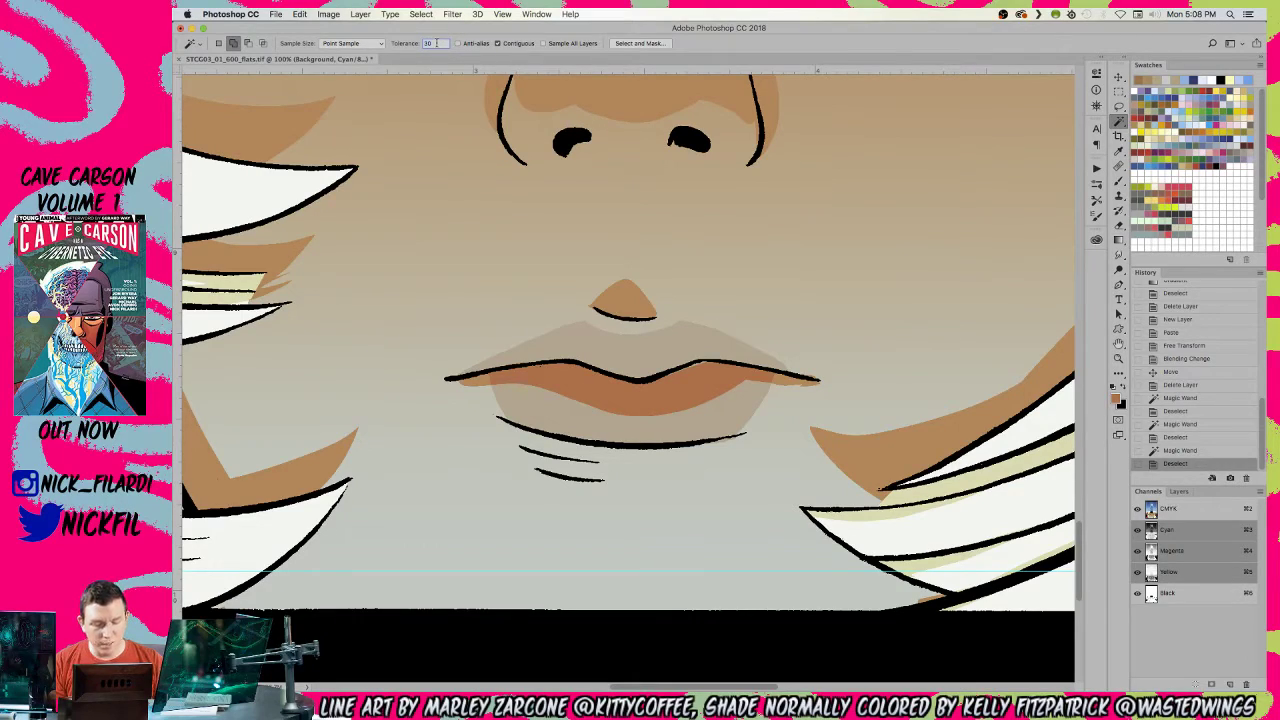
left_click(636, 360)
left_click(665, 422)
left_click(754, 400)
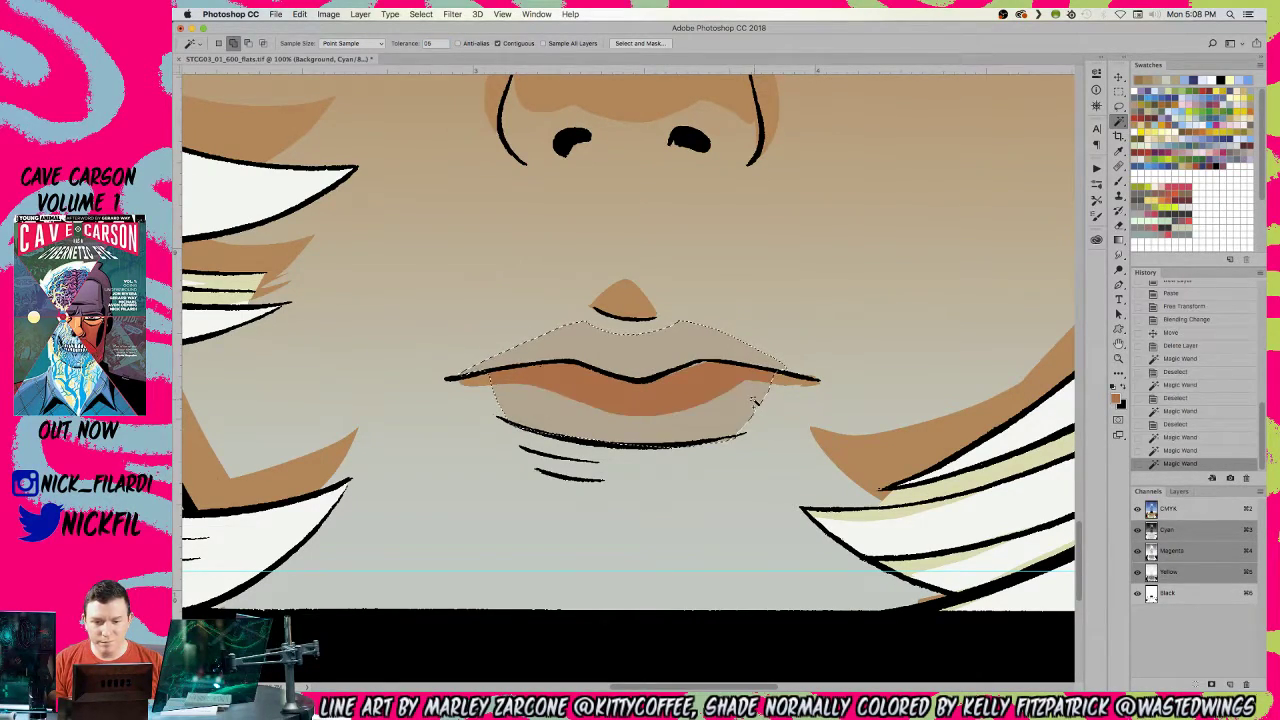
- Fill the selected light lip areas with a dark red swatch, fade the fill, and deselect
key("z")
left_click(623, 355, "alt")
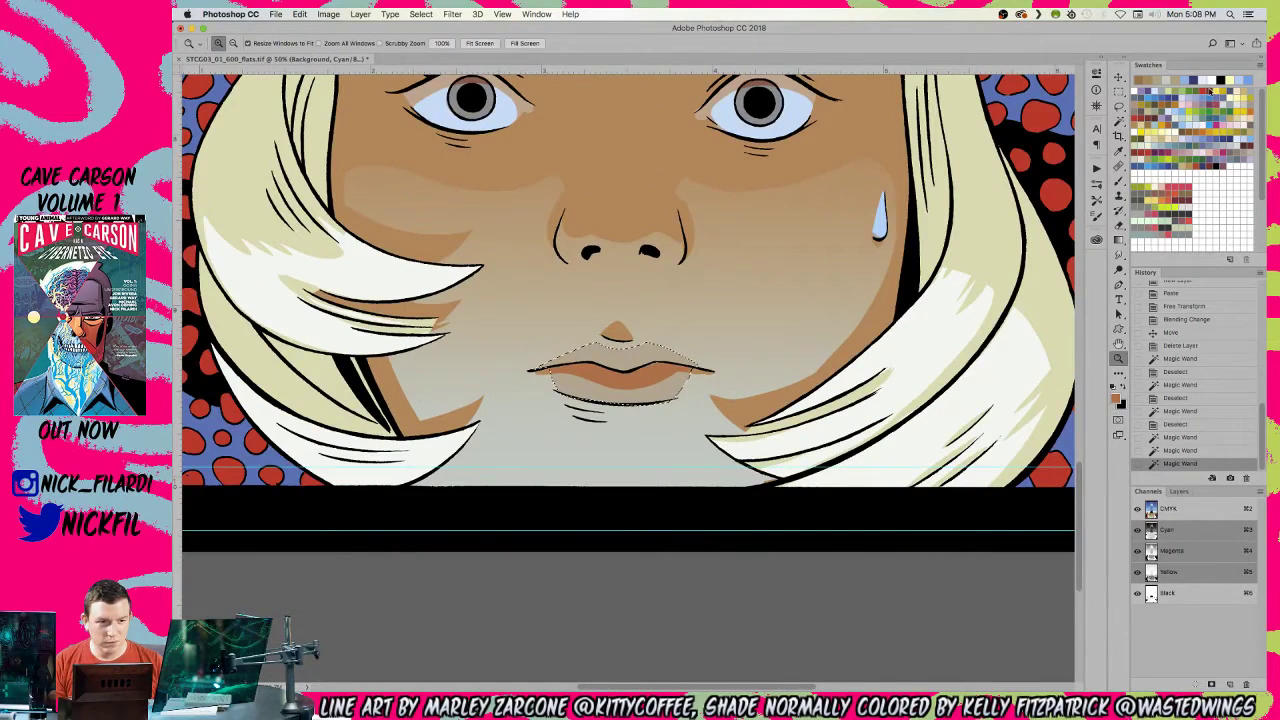
left_click(1212, 84)
key("alt+BackSpace")
key("ctrl+d")
- Select the upper lip and both lower-lip tones with the Magic Wand, apply a faded dark red fill, and deselect
left_click_drag(712, 277, 690, 256)
key("w")
left_click(600, 336)
left_click(594, 362)
left_click(595, 376)
left_click(1213, 83)
key("alt+BackSpace")
key("ctrl+d")
- Lasso the upper inner section of the hair along the left side of the face
key("z")
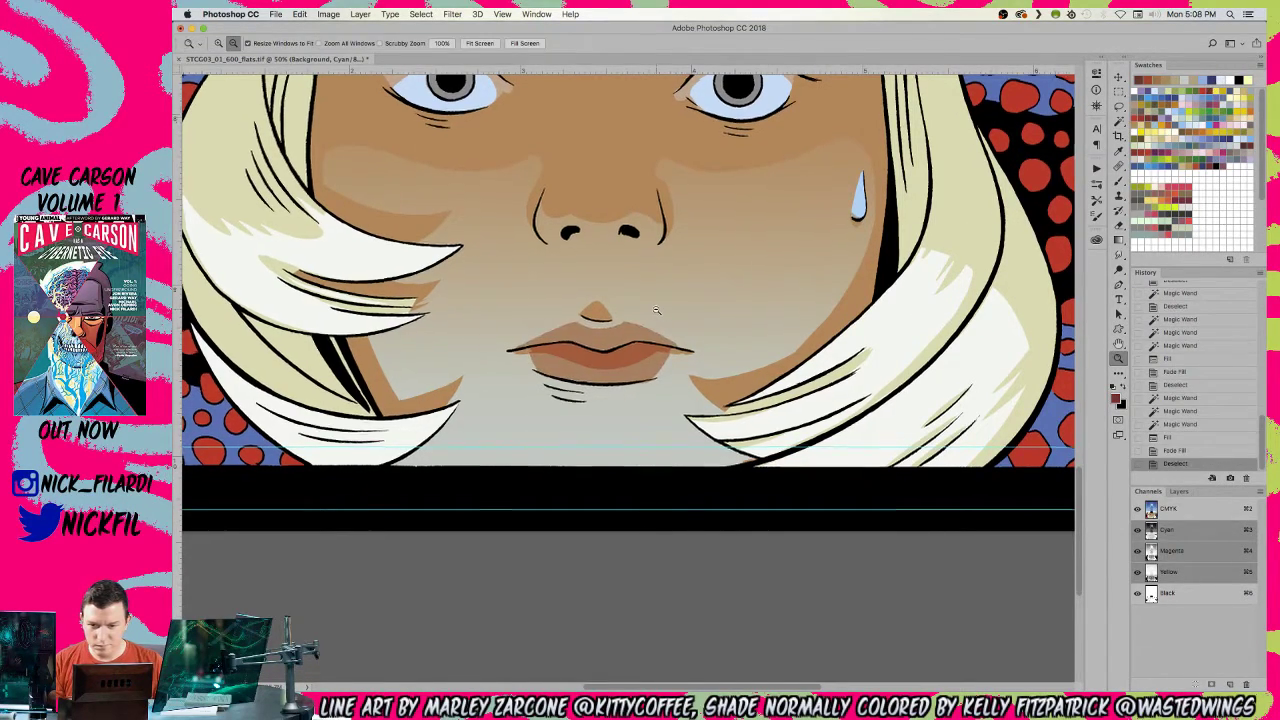
left_click(657, 310, "alt")
left_click(630, 560)
left_click(630, 560)
left_click_drag(659, 599, 646, 407)
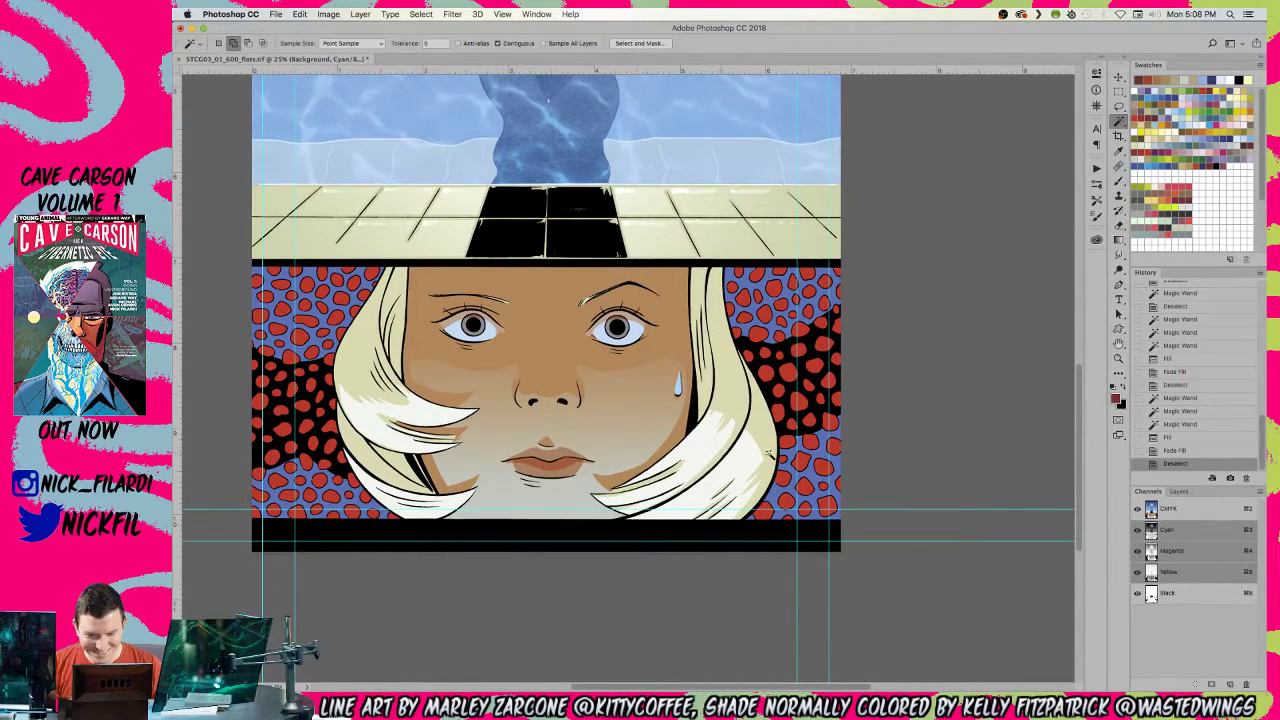
left_click_drag(583, 449, 633, 361)
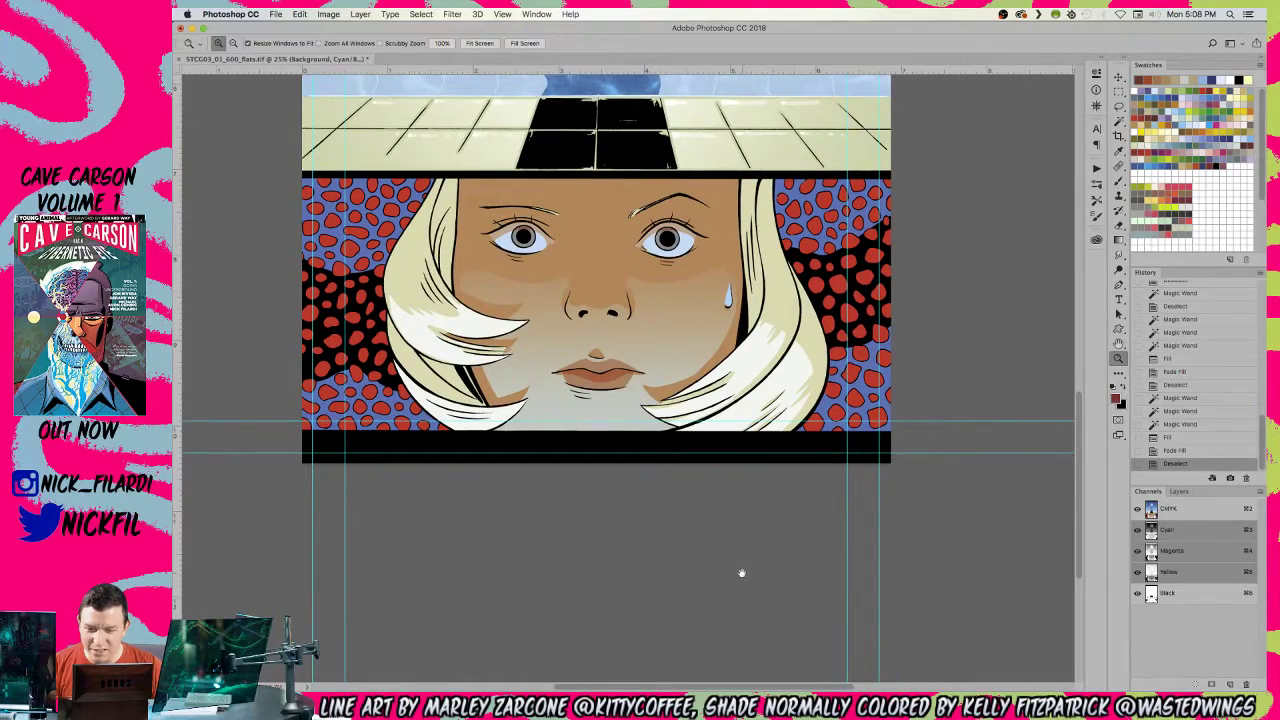
left_click(428, 366)
key("l")
scroll(450, 333, "up", 5)
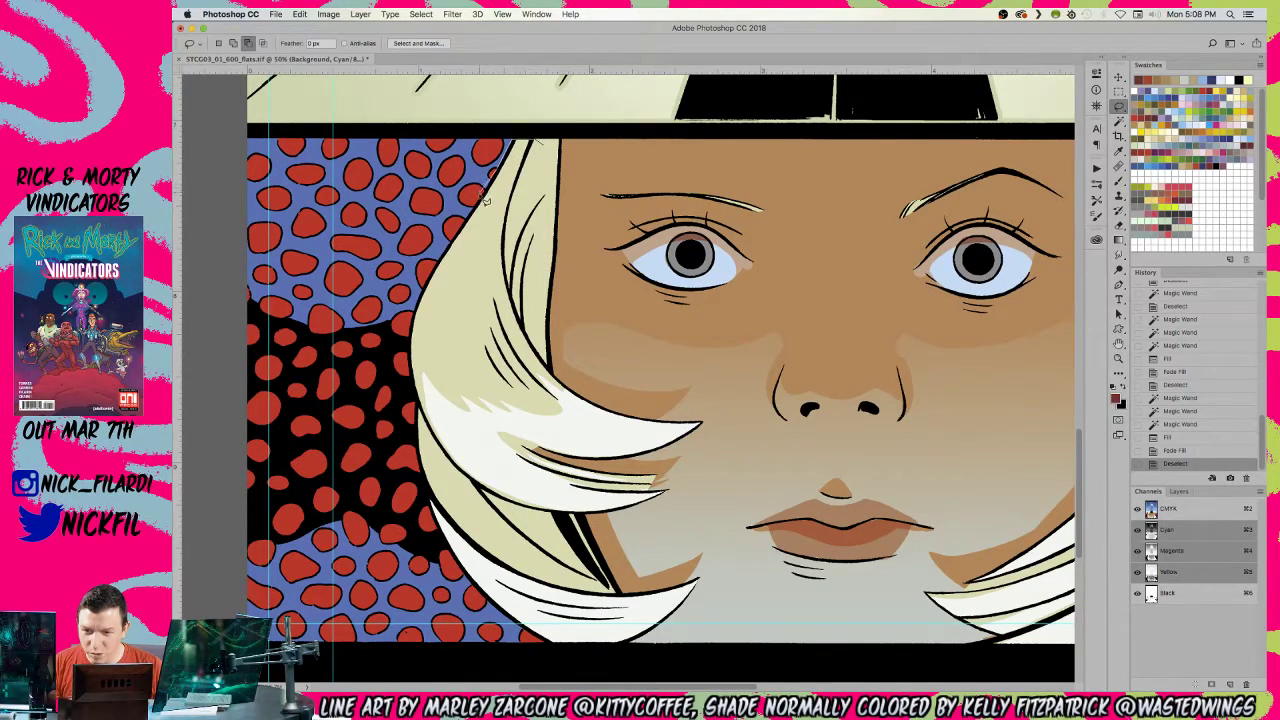
mouse_move(484, 204)
left_mouse_down()
mouse_move(481, 370)
mouse_move(514, 383)
left_mouse_up()
left_click_drag(540, 255, 556, 150)
- Add lassoed areas around both eyebrows to the selection
key("super+equal")
mouse_move(632, 118)
left_mouse_down()
mouse_move(686, 172)
mouse_move(752, 166)
left_mouse_up()
left_click_drag(917, 195, 835, 85)
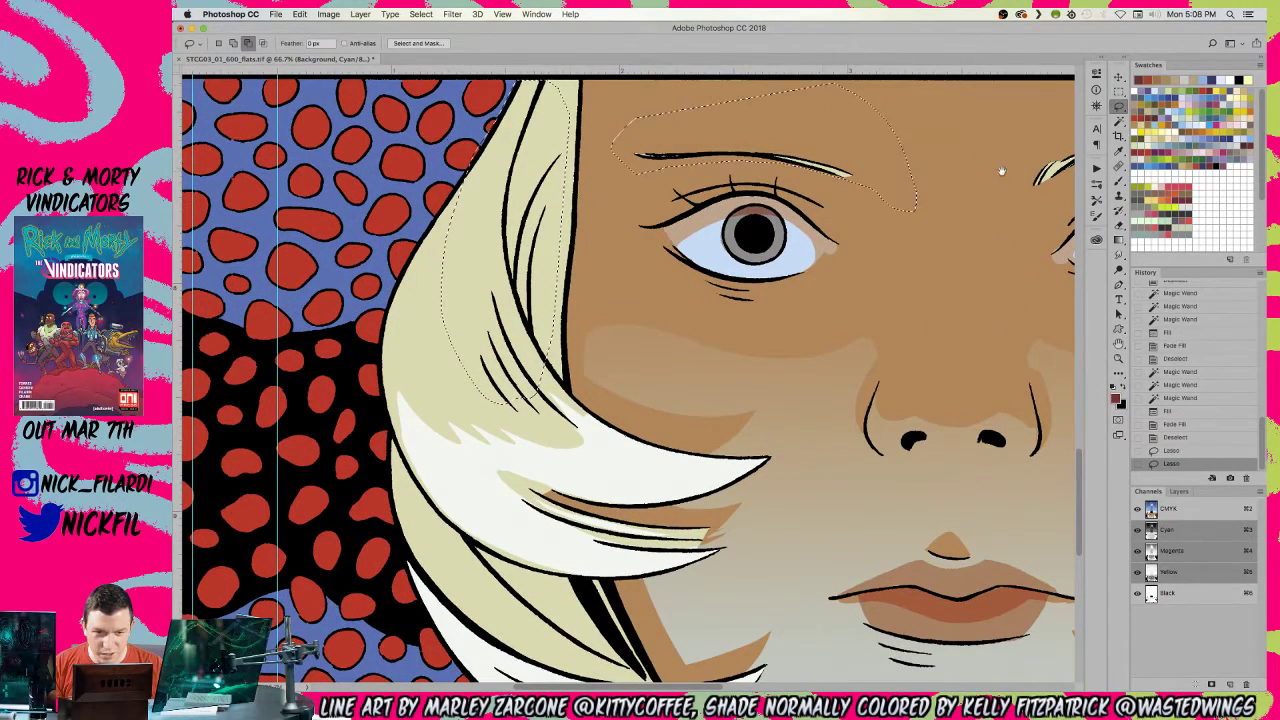
left_click_drag(989, 171, 591, 217)
mouse_move(641, 262)
left_mouse_down()
mouse_move(738, 195)
mouse_move(920, 230)
mouse_move(805, 150)
mouse_move(680, 160)
left_mouse_up()
left_click_drag(824, 407, 864, 389)
- Add the left hair locks and their cheek and jaw shadows to the selection with one lasso outline
mouse_move(410, 453)
left_mouse_down()
mouse_move(934, 326)
mouse_move(951, 283)
left_mouse_up()
mouse_move(728, 145)
left_mouse_down()
mouse_move(758, 264)
mouse_move(968, 296)
left_mouse_up()
mouse_move(914, 430)
left_mouse_down()
mouse_move(869, 450)
mouse_move(766, 452)
left_mouse_up()
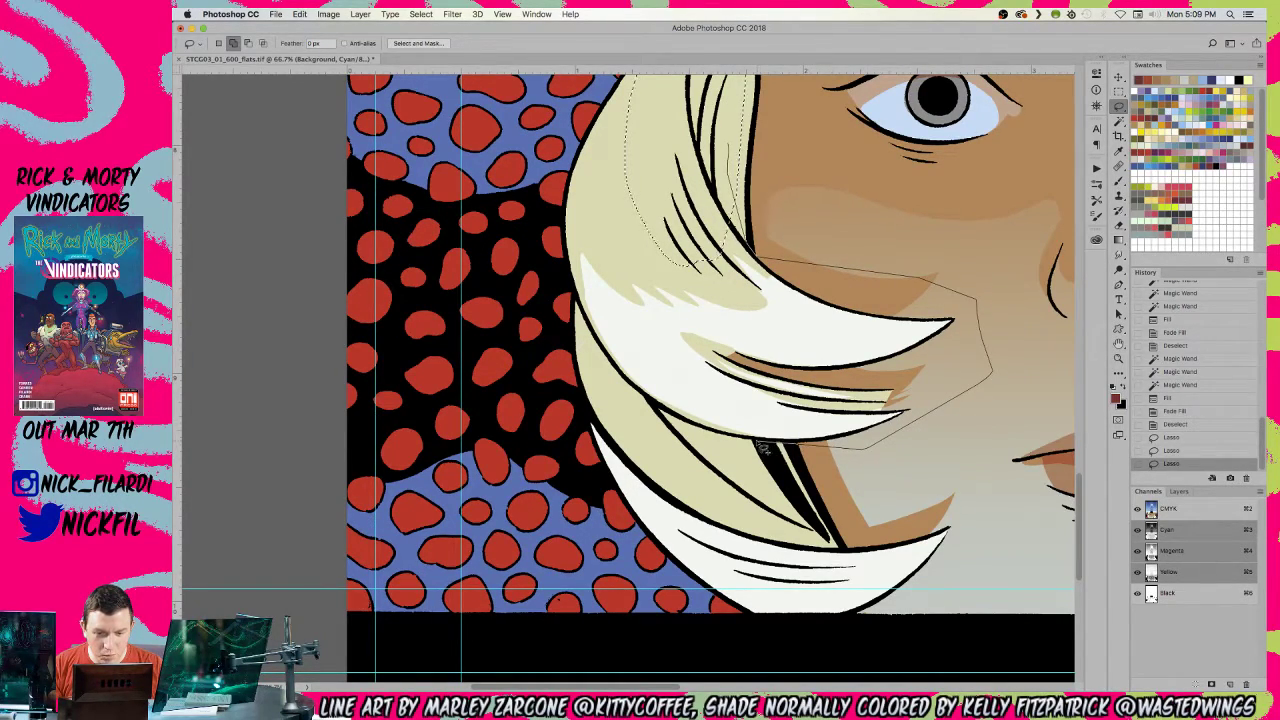
left_click_drag(798, 535, 842, 553)
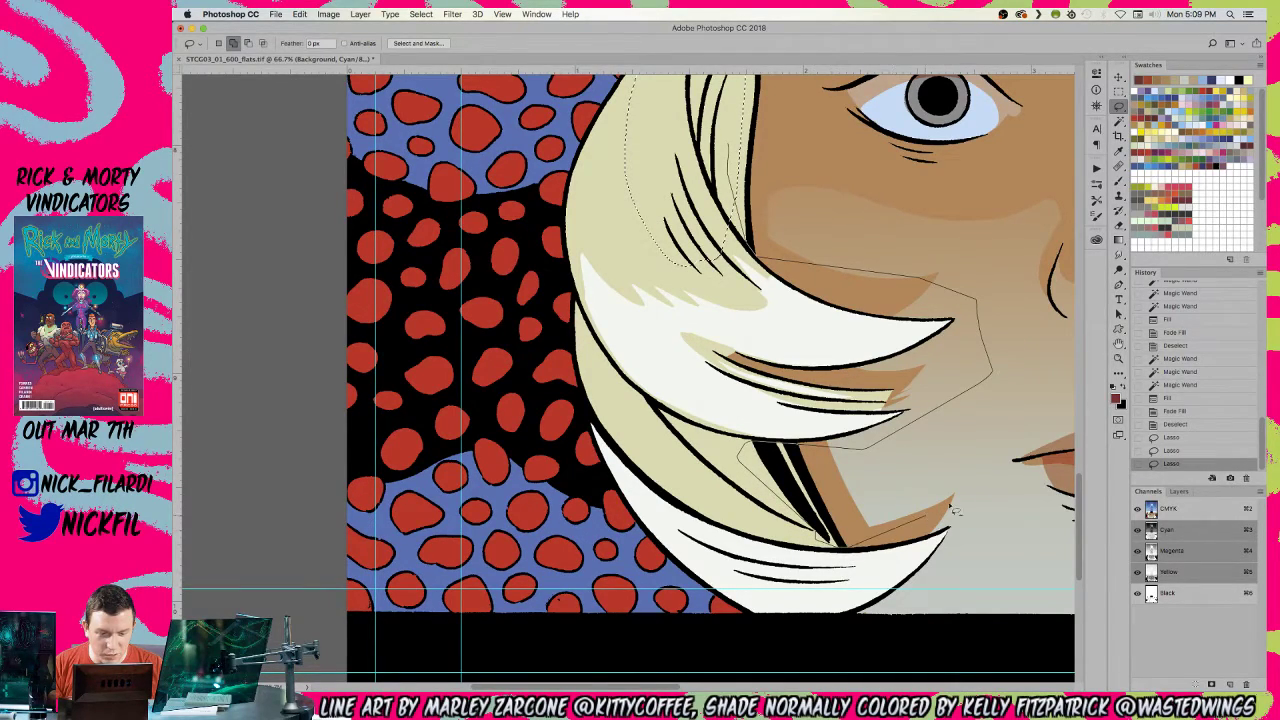
mouse_move(963, 594)
left_mouse_down()
mouse_move(930, 628)
mouse_move(919, 613)
mouse_move(732, 619)
mouse_move(668, 576)
left_mouse_up()
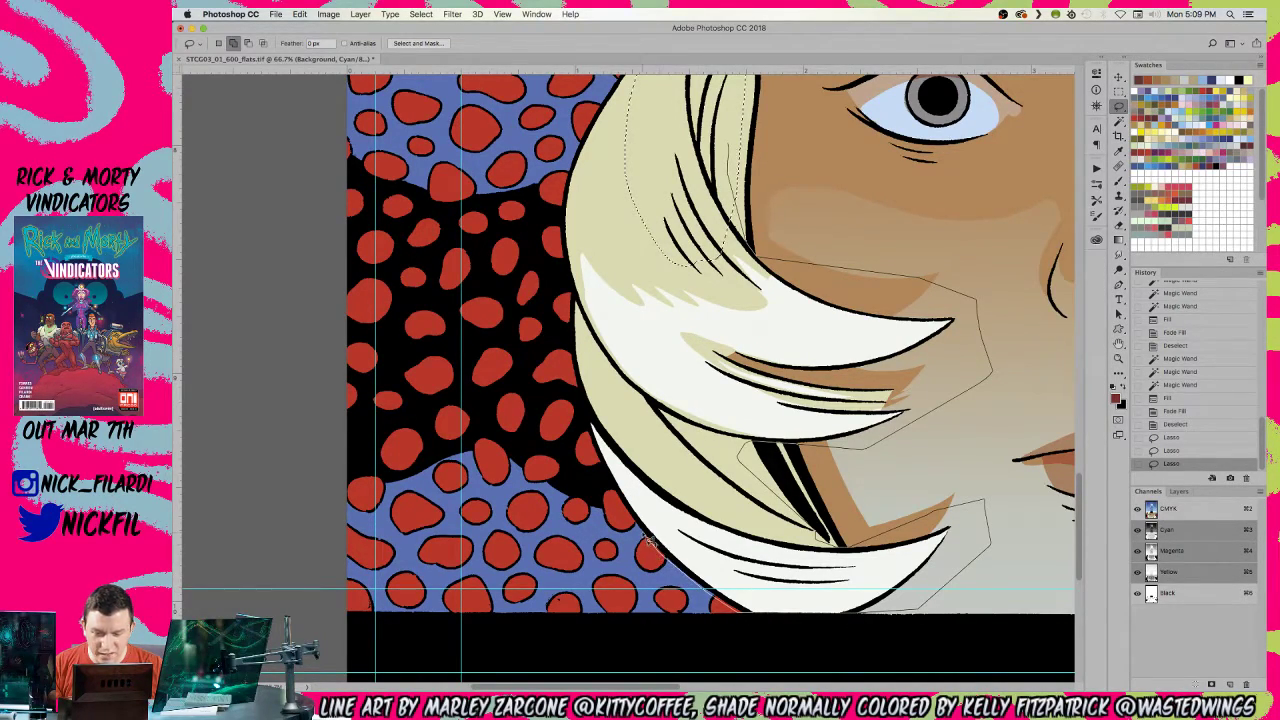
mouse_move(617, 497)
left_mouse_down()
mouse_move(557, 385)
mouse_move(596, 460)
mouse_move(542, 182)
mouse_move(559, 256)
left_mouse_up()
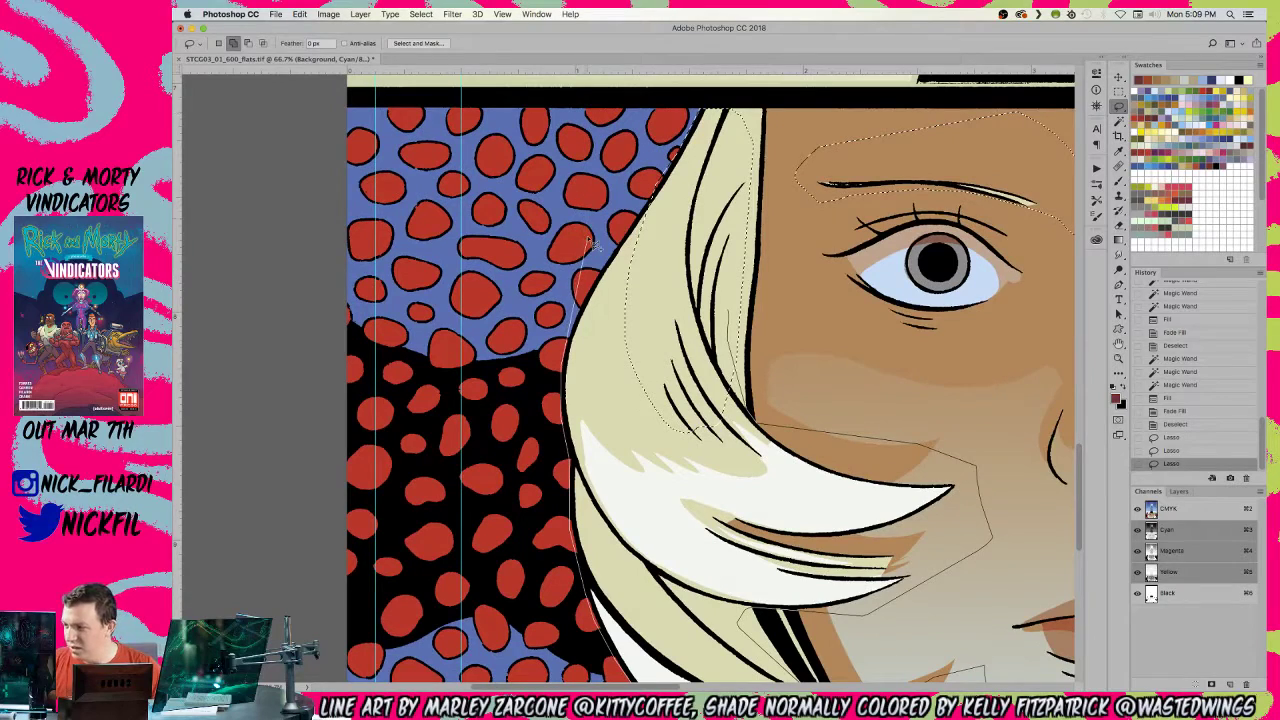
mouse_move(591, 244)
left_mouse_down()
mouse_move(640, 14)
mouse_move(608, 296)
mouse_move(619, 311)
mouse_move(589, 413)
mouse_move(608, 384)
left_mouse_up()
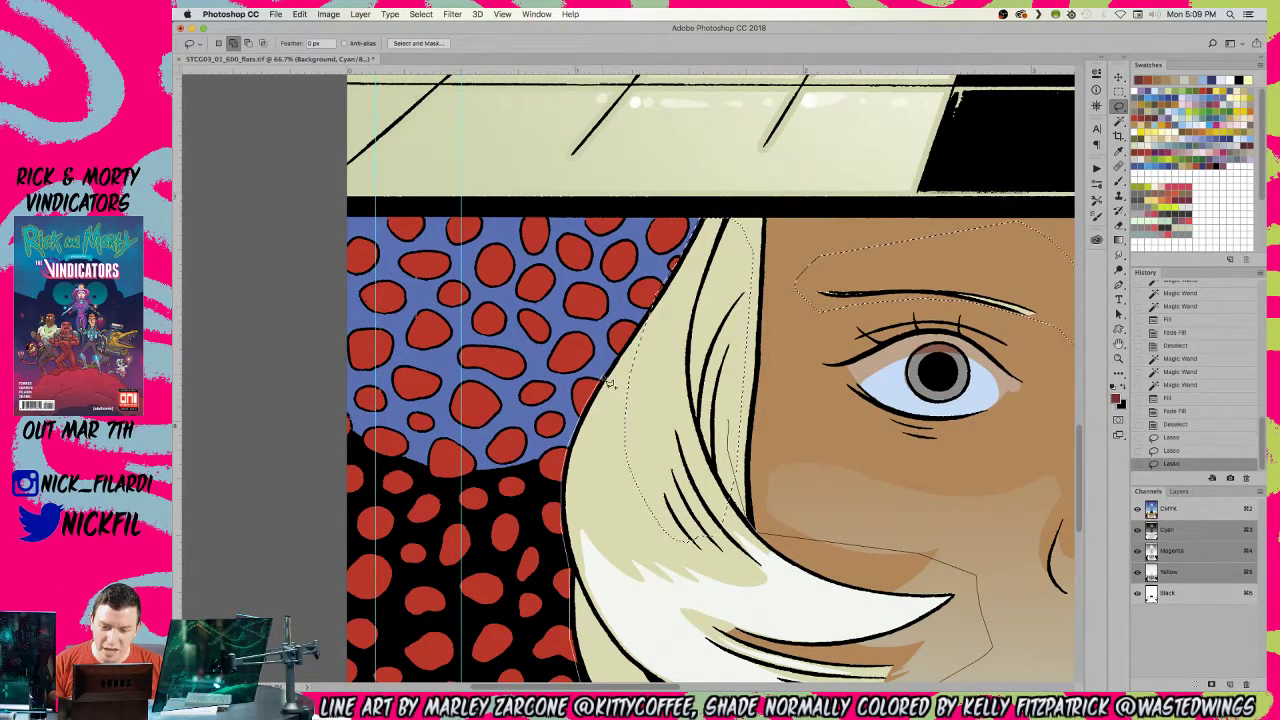
mouse_move(645, 330)
left_mouse_down()
mouse_move(690, 262)
mouse_move(710, 376)
left_mouse_up()
- Refine the lasso selection around the jaw shadow between the two left hair locks, and invert the selection
left_click_drag(857, 426, 547, 382)
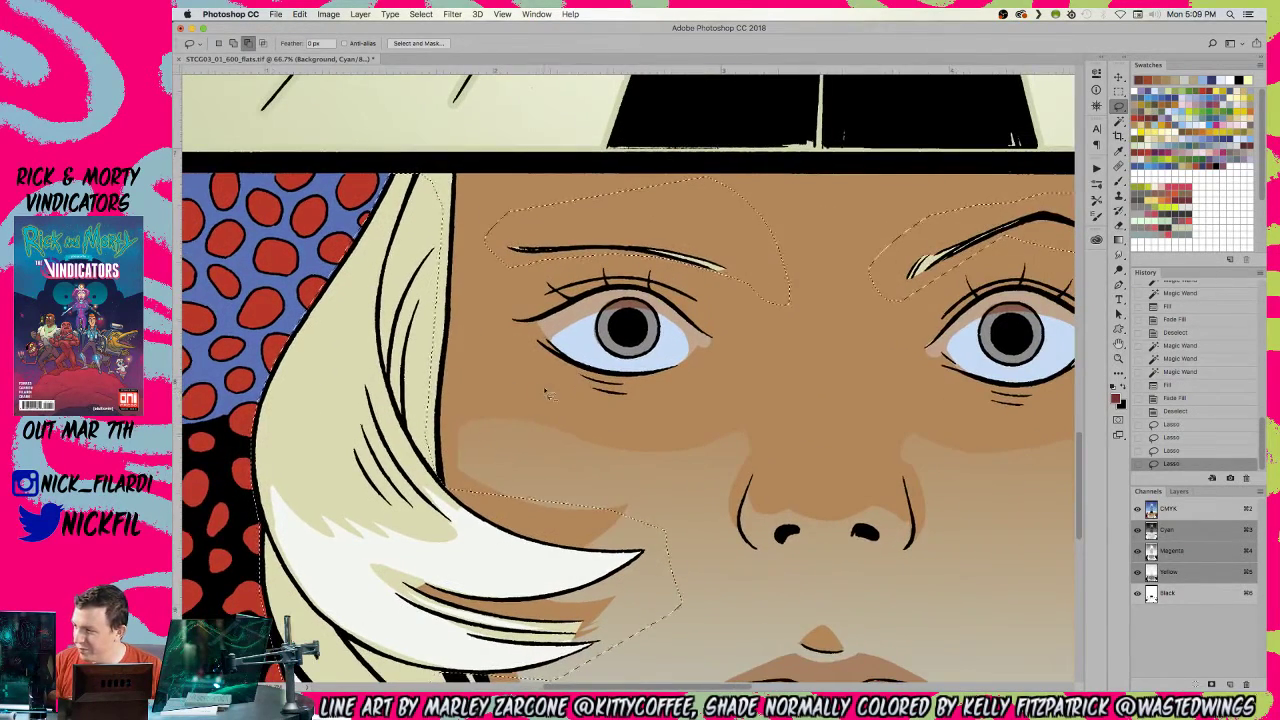
key("alt+space")
left_click(547, 382, "alt")
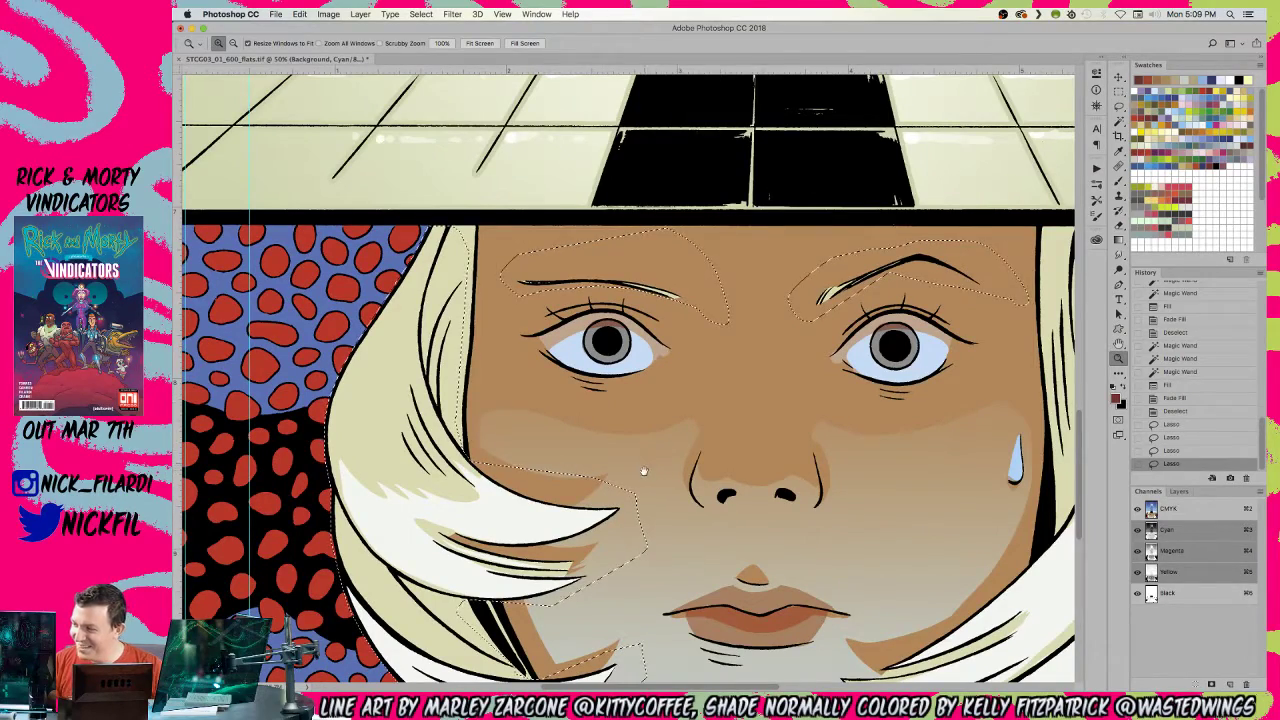
scroll(686, 460, "right", 5)
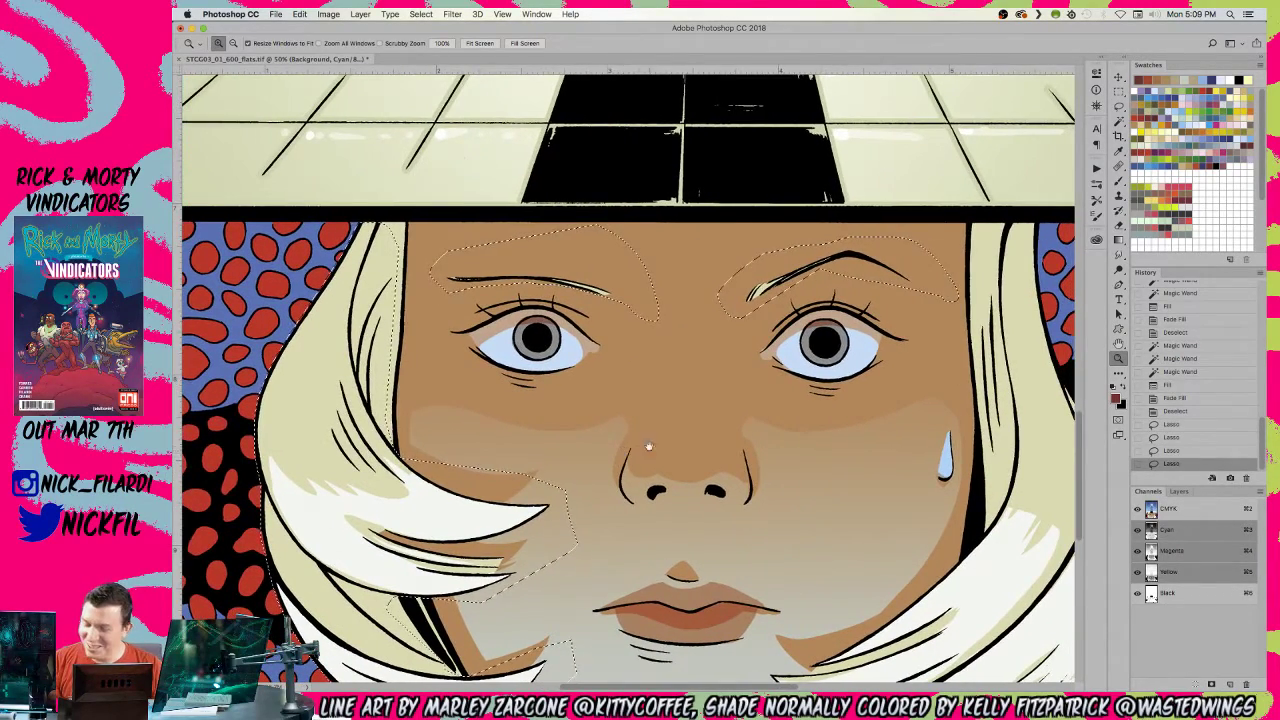
scroll(521, 416, "right", 4)
scroll(521, 416, "right", 3)
scroll(521, 416, "down", 2)
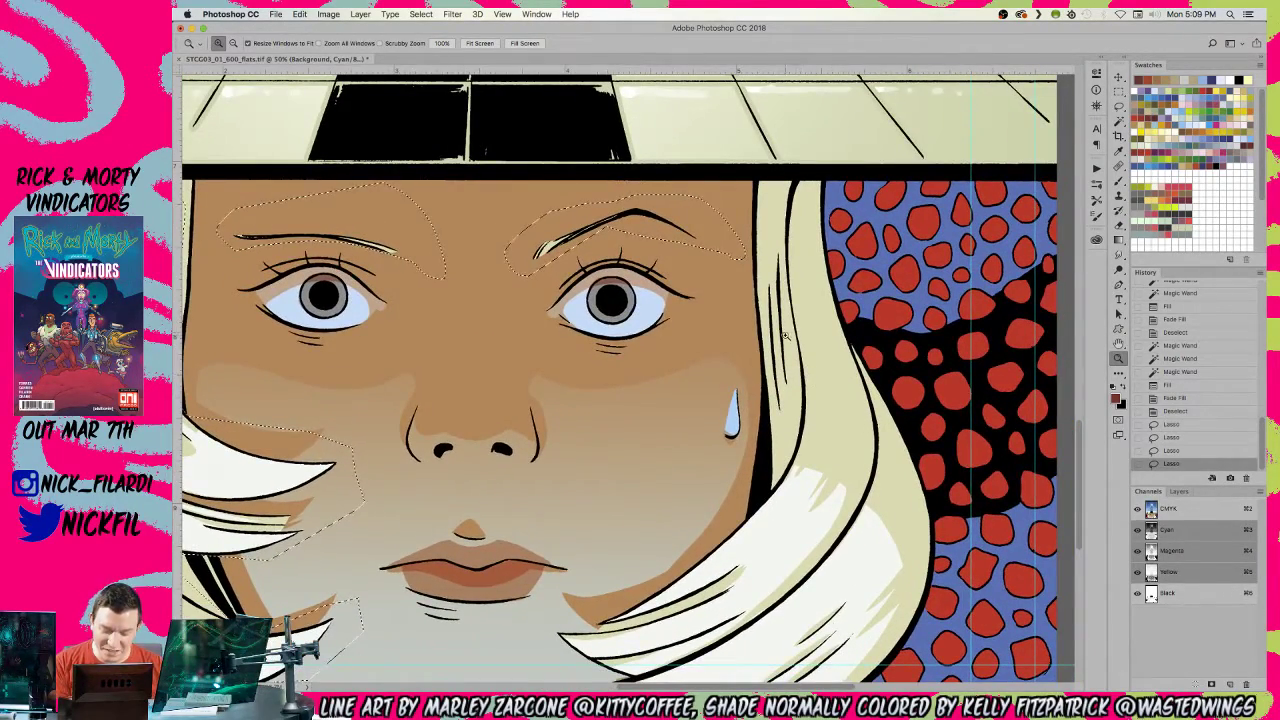
key("l")
scroll(785, 335, "left", 4)
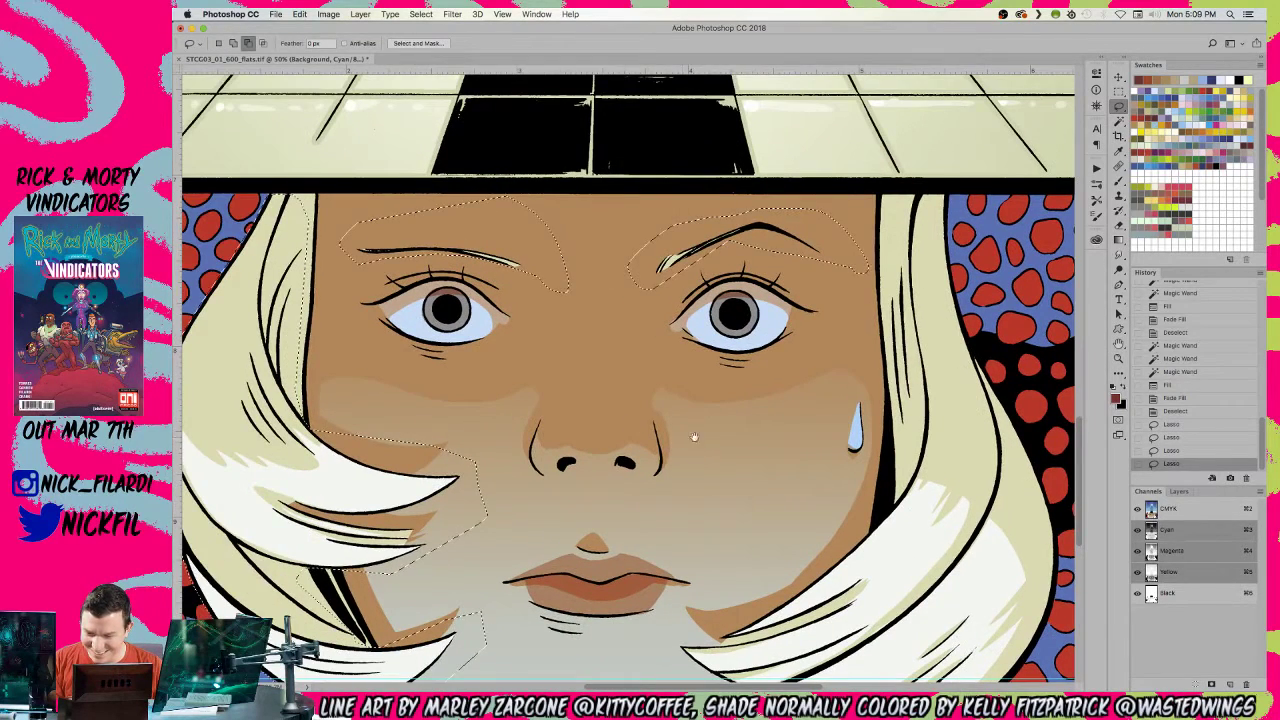
scroll(738, 401, "down", 5)
scroll(738, 401, "down", 4)
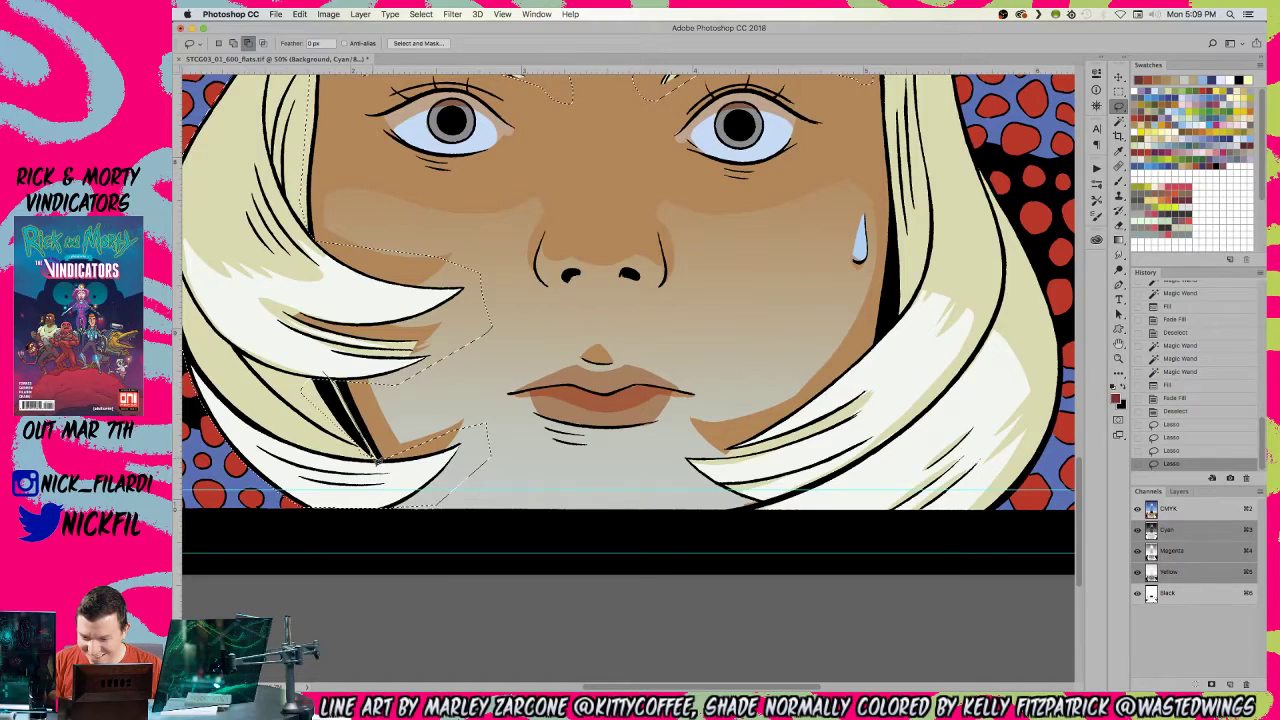
left_click_drag(390, 467, 388, 396)
key("super+z")
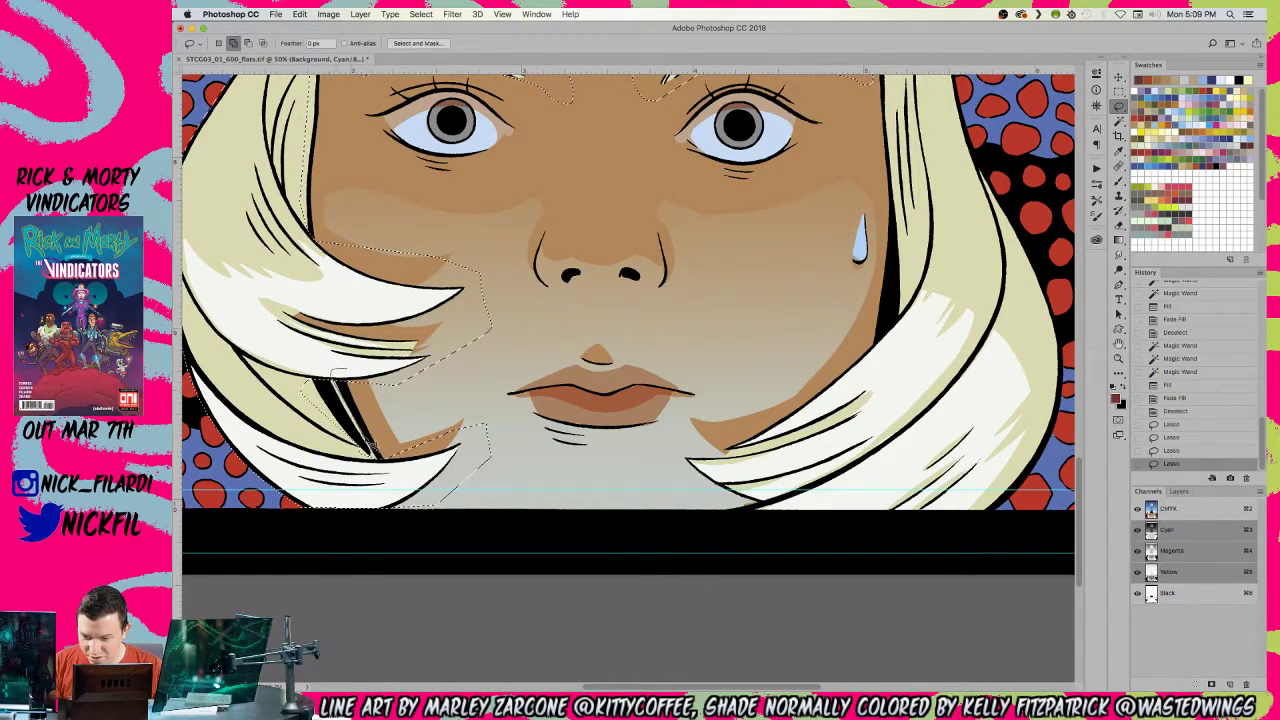
left_click_drag(363, 398, 361, 397)
key("shift")
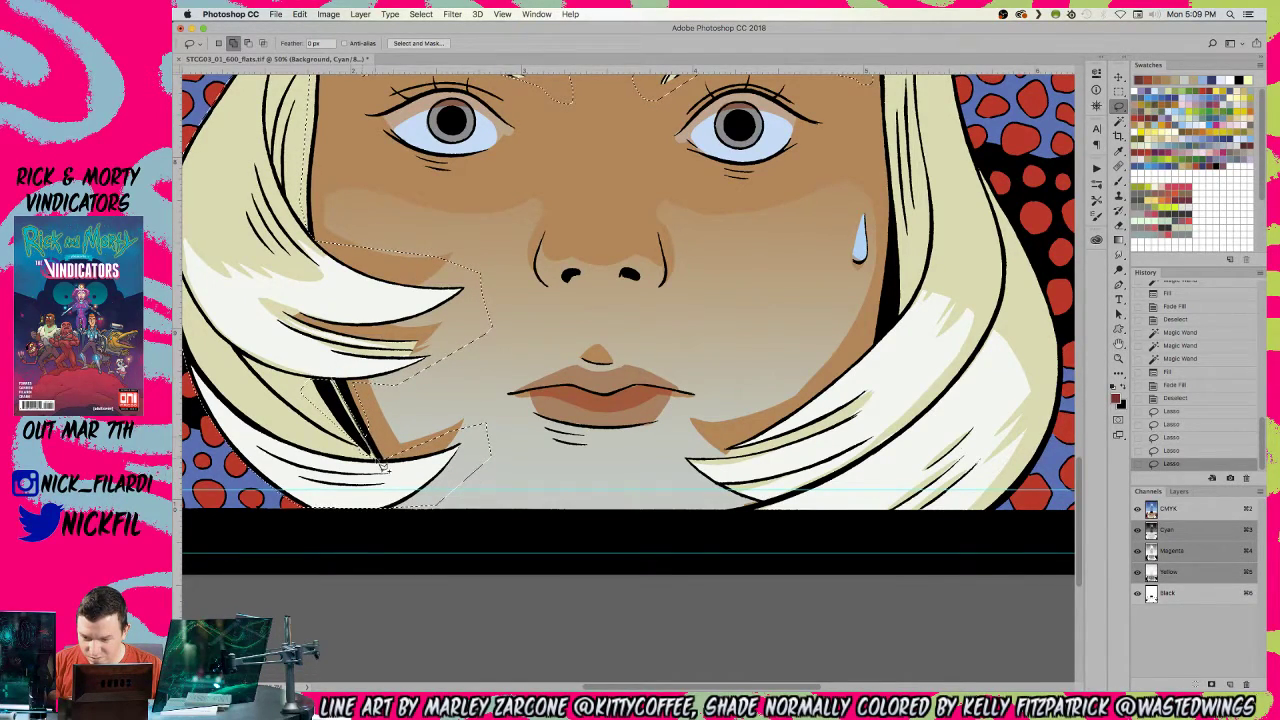
key("super+shift+i")
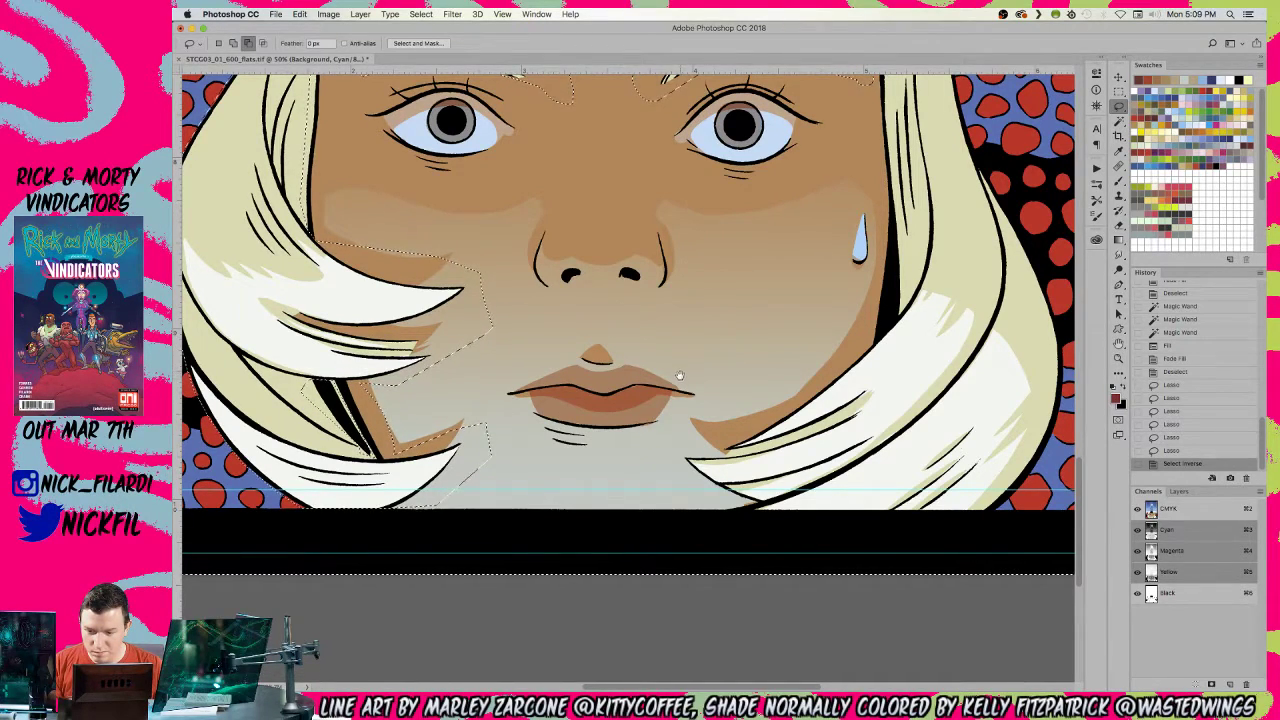
- Invert the selection back and add the hair on the face's right side, from the lower locks up to the panel's upper edge, with the Lasso
key("shift")
key("super+shift+i")
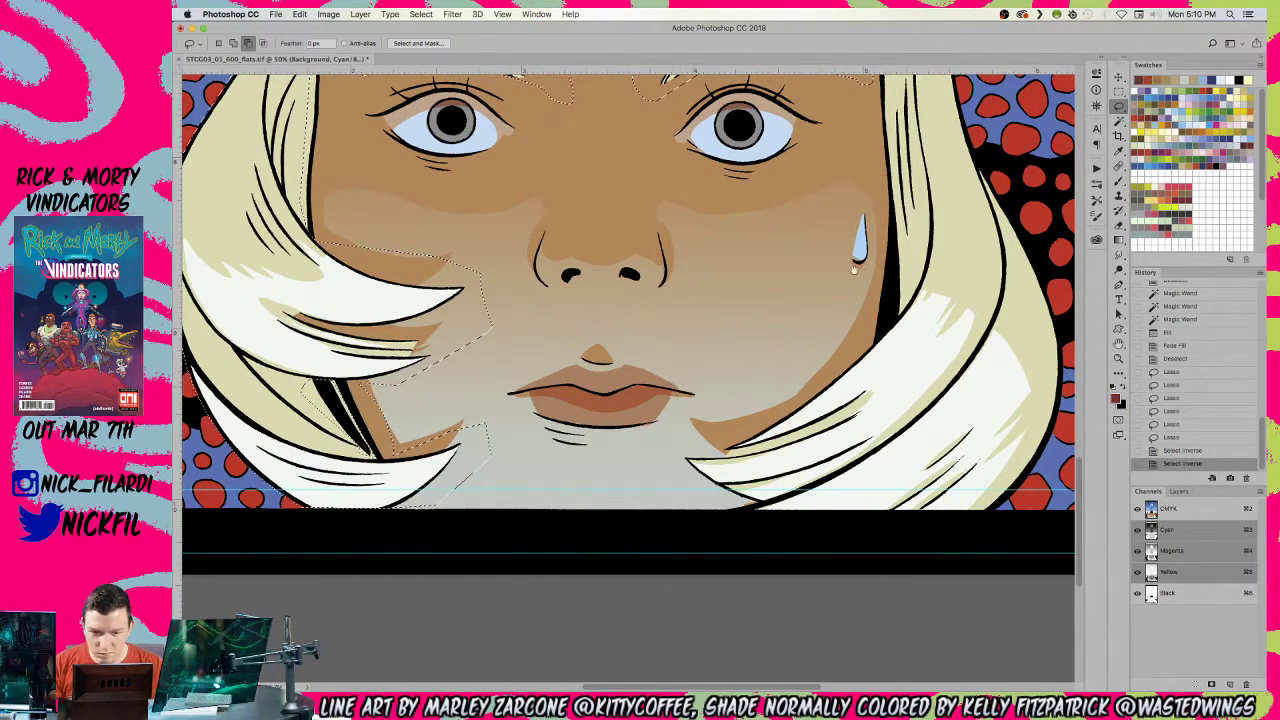
left_click_drag(774, 402, 506, 452)
key("shift")
mouse_move(417, 513)
left_mouse_down()
mouse_move(580, 462)
mouse_move(500, 442)
left_mouse_up()
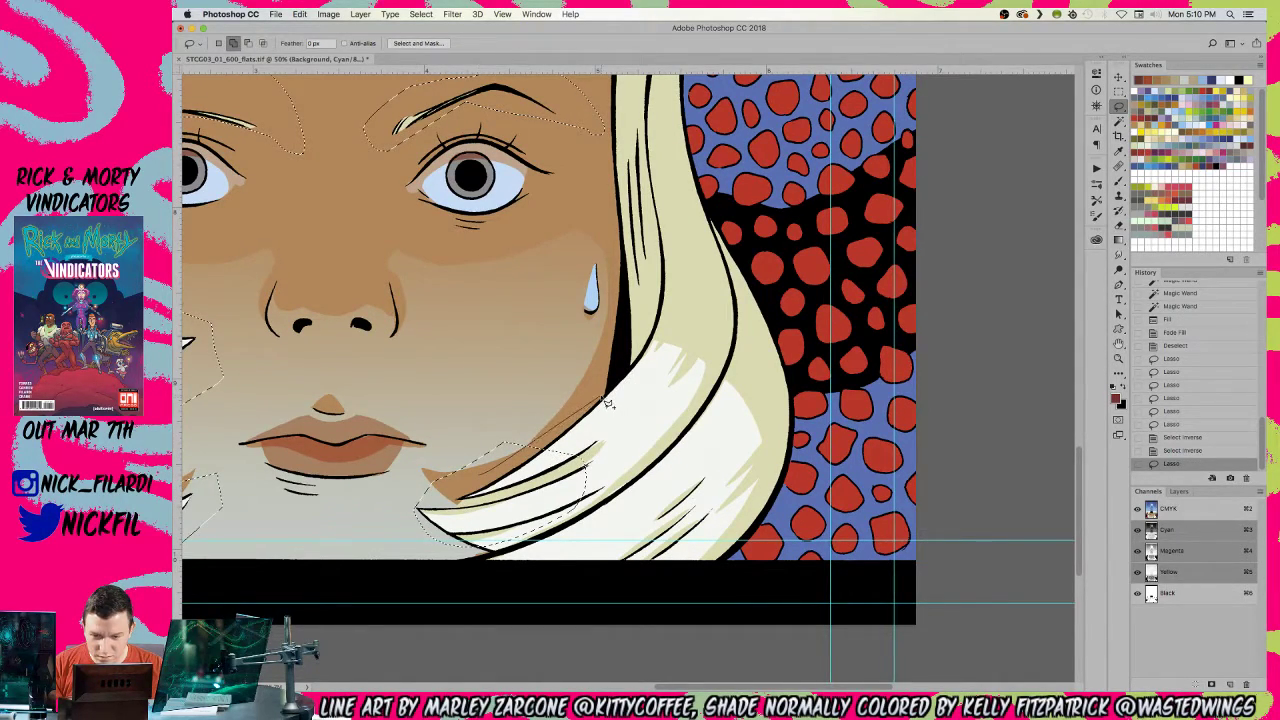
mouse_move(629, 376)
left_mouse_down()
mouse_move(649, 288)
mouse_move(643, 299)
mouse_move(597, 27)
mouse_move(616, 117)
mouse_move(621, 302)
mouse_move(625, 181)
mouse_move(692, 162)
mouse_move(715, 322)
mouse_move(791, 452)
mouse_move(760, 397)
mouse_move(798, 490)
mouse_move(801, 569)
mouse_move(768, 640)
mouse_move(765, 630)
mouse_move(733, 668)
mouse_move(455, 668)
left_mouse_up()
- Restrict the lassoed hair and eyebrow selection to the black line art, using the Magic Wand on the Black channel
key("z")
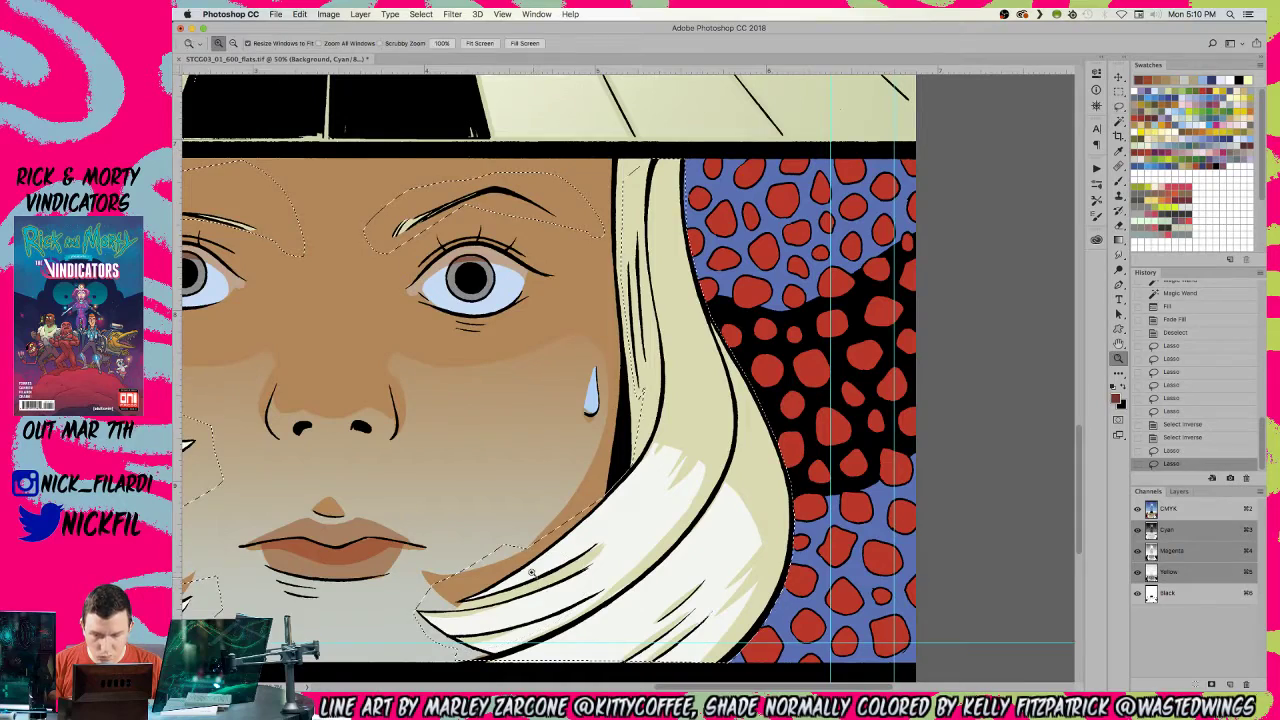
left_click(512, 522, "alt")
left_click(512, 522, "alt")
key("w")
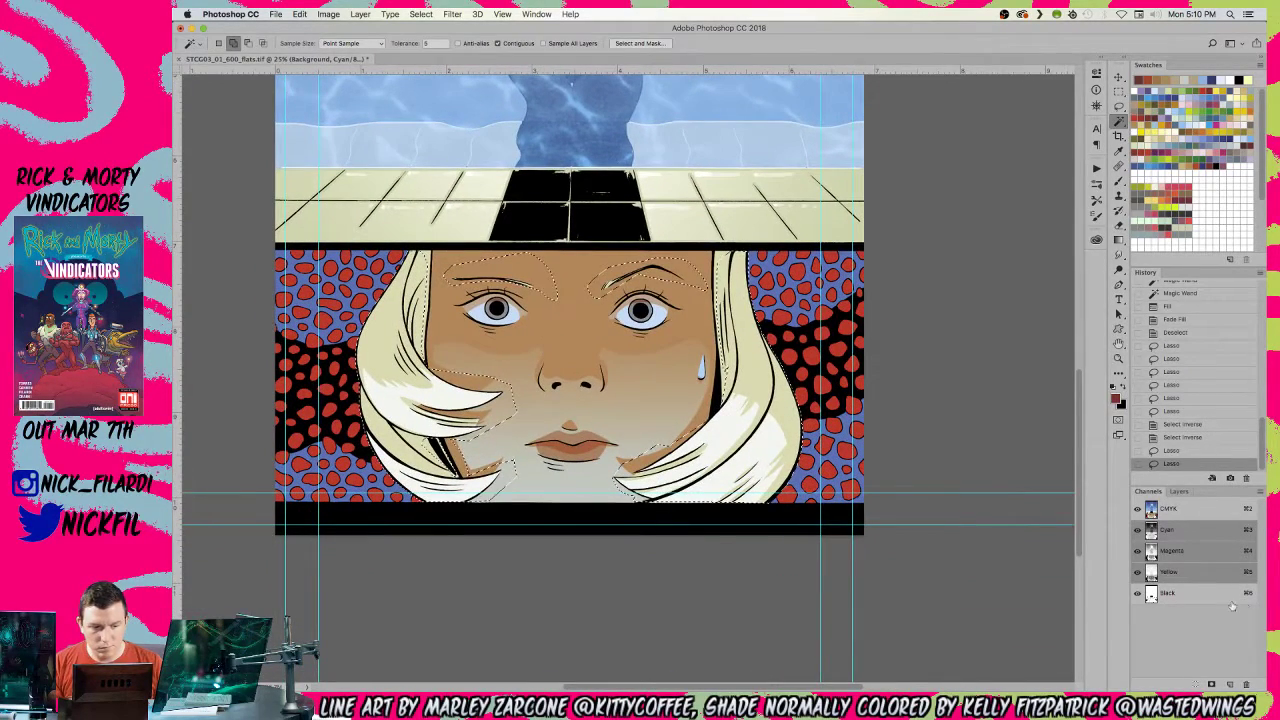
left_click(1168, 594)
left_click(717, 355, "alt")
key("super+z")
left_click(519, 398, "alt")
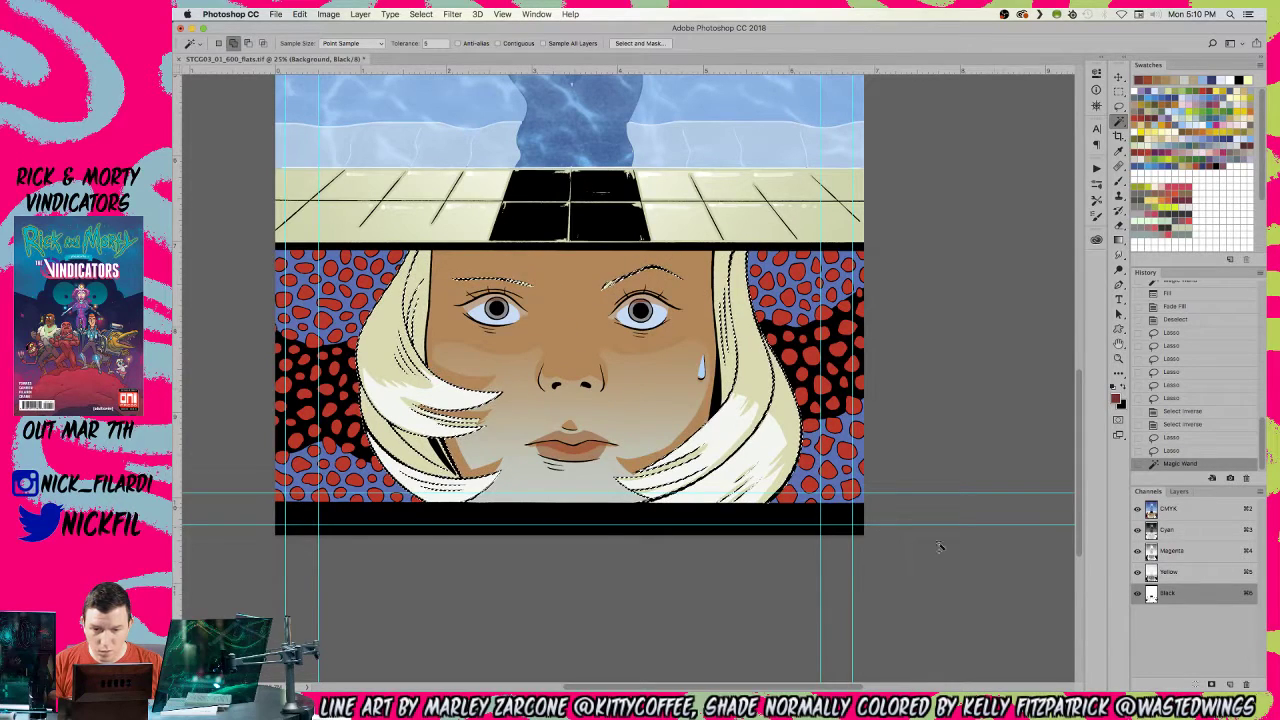
- Create a new layer above the background, fill the selected hair and eyebrow lines with golden yellow, and deselect
left_click(1178, 491)
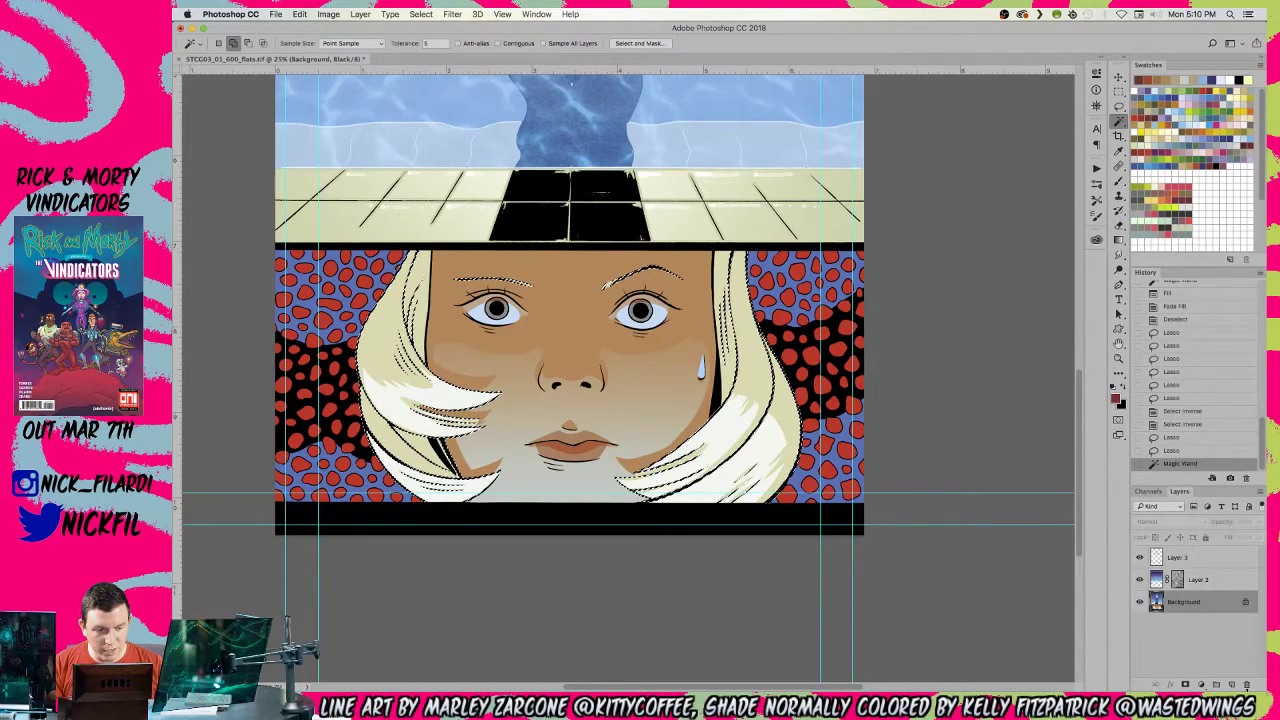
left_click(1231, 684)
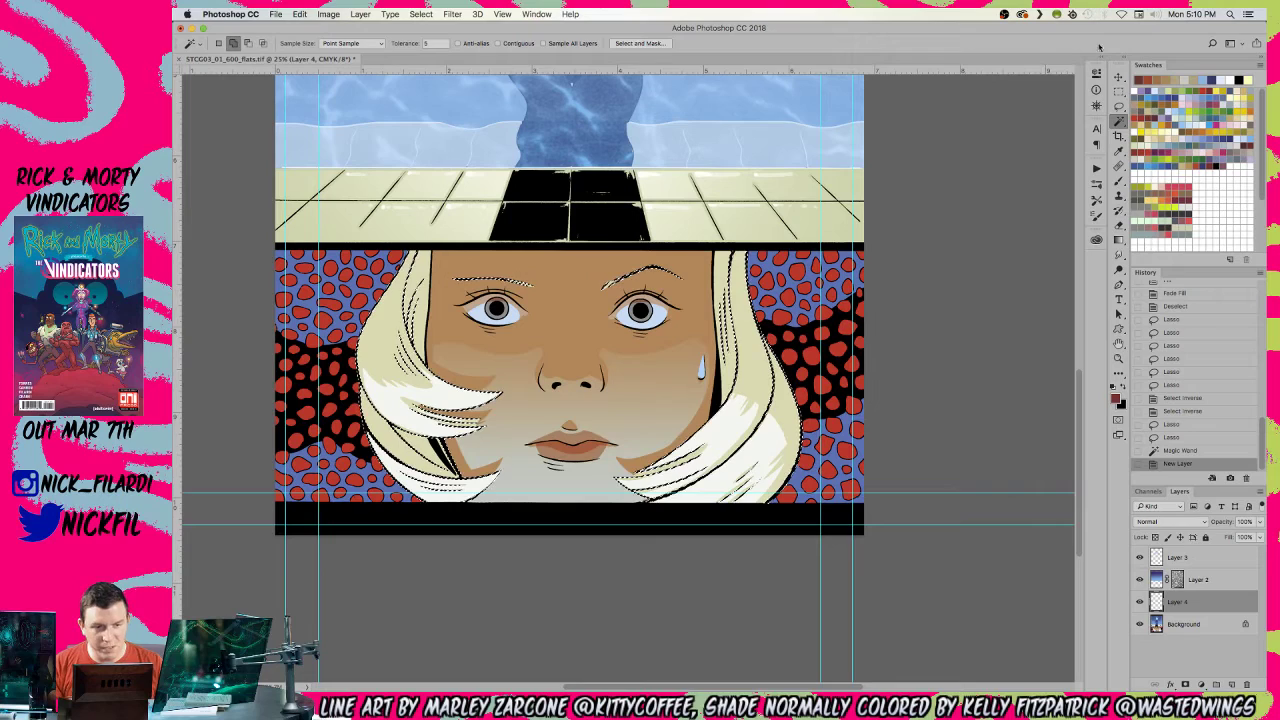
left_click(1188, 120)
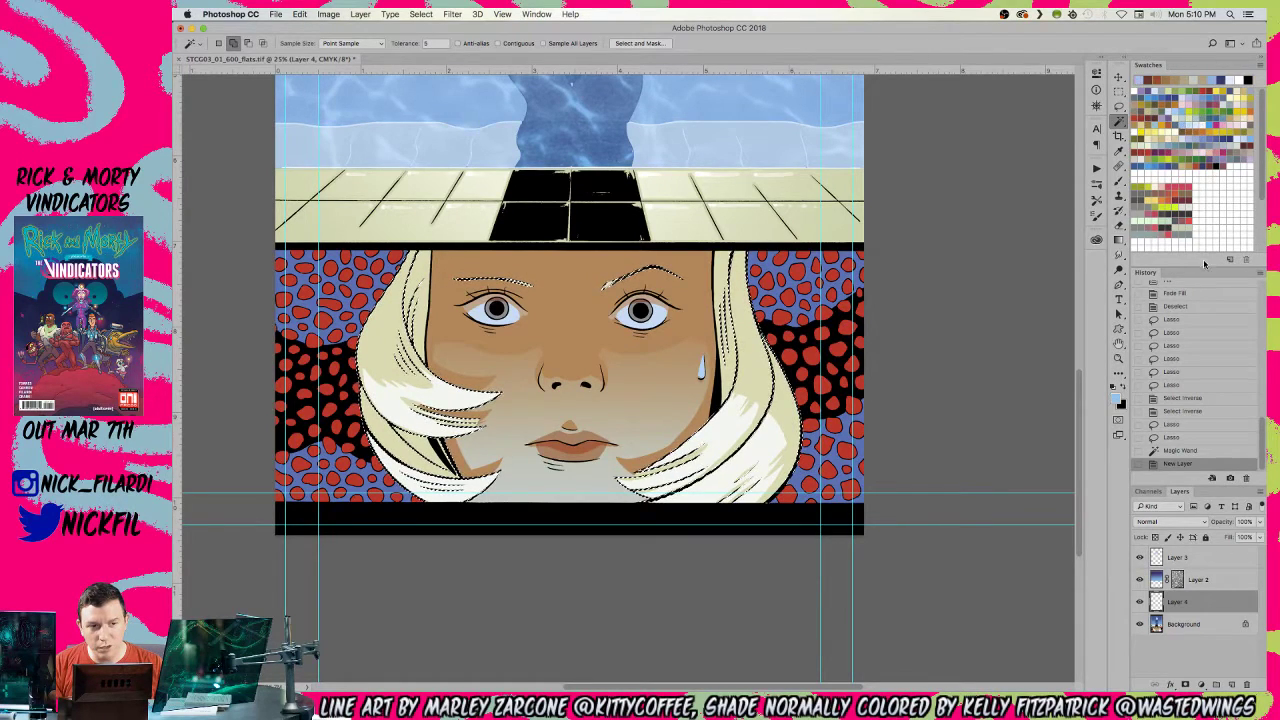
left_click(1163, 118)
key("alt+BackSpace")
key("super+d")
- Restore the line selection, hide its edges, and apply a faded pale yellow fill over the golden hair and eyebrow lines
key("z")
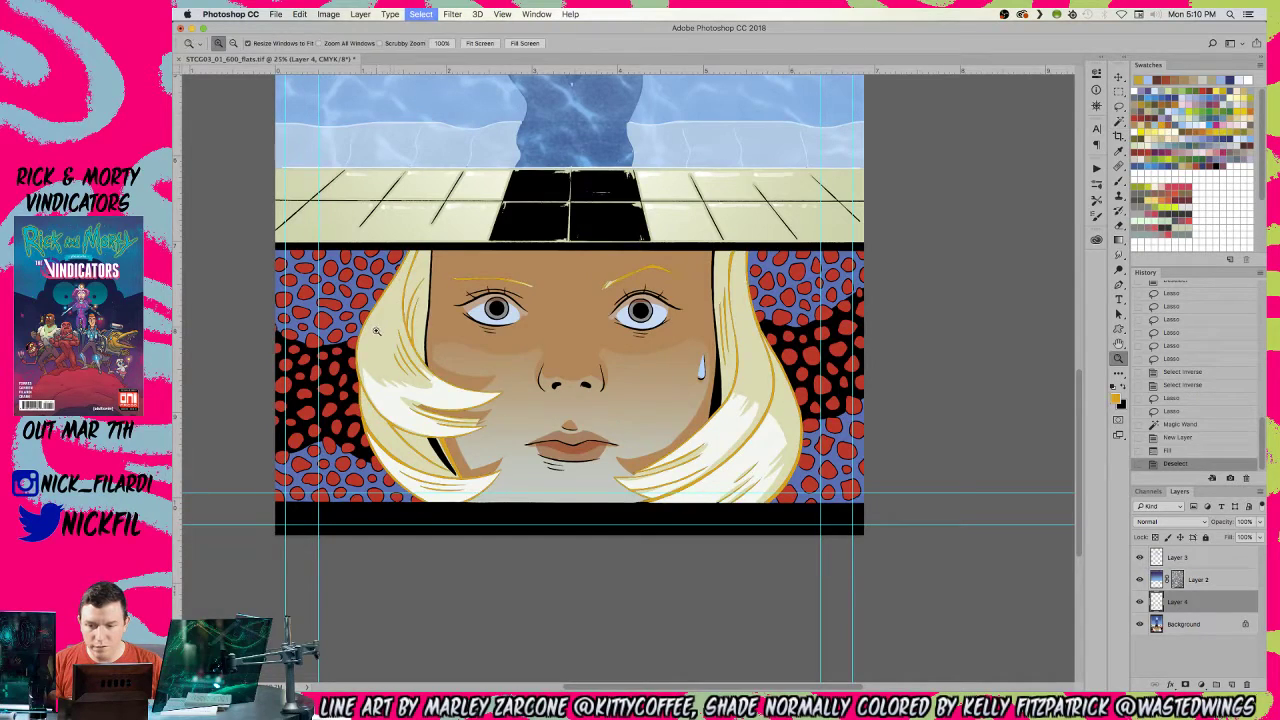
left_click(609, 545, "alt")
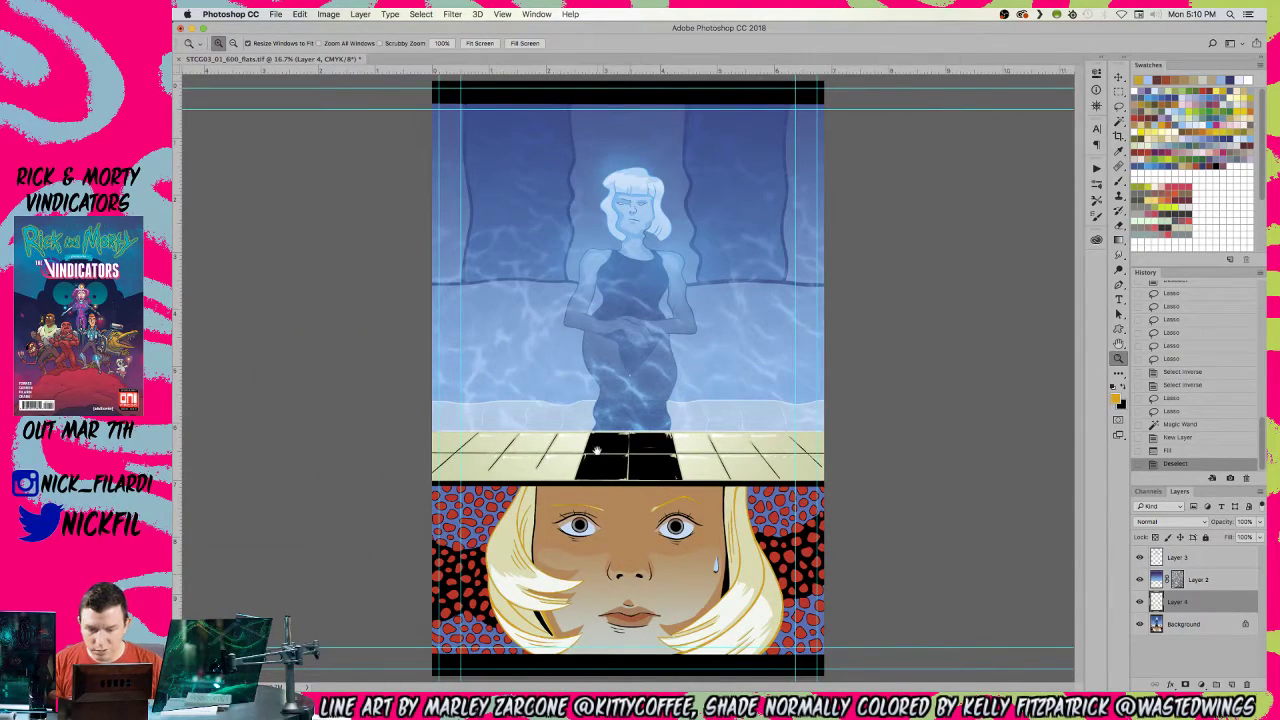
key("super+z")
key("b")
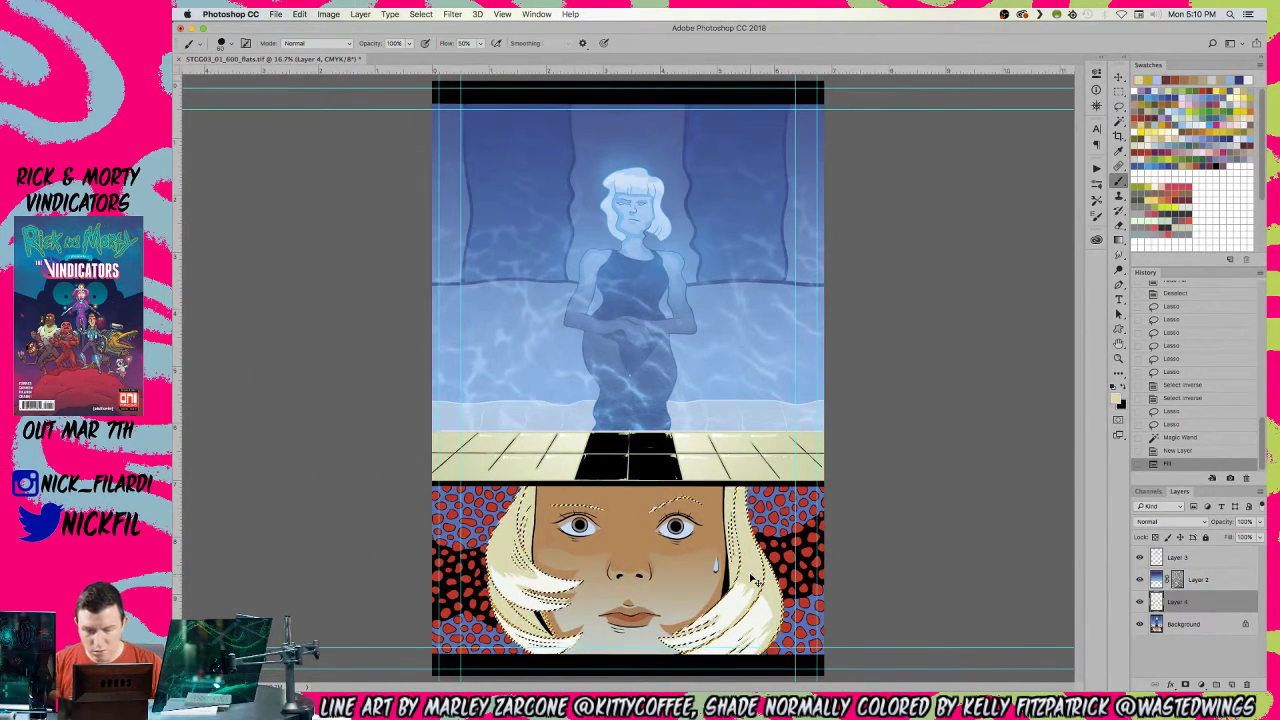
key("super+h")
key("alt+shift+BackSpace")
- Replace the selection with a rectangular marquee around the close-up face panel
key("z")
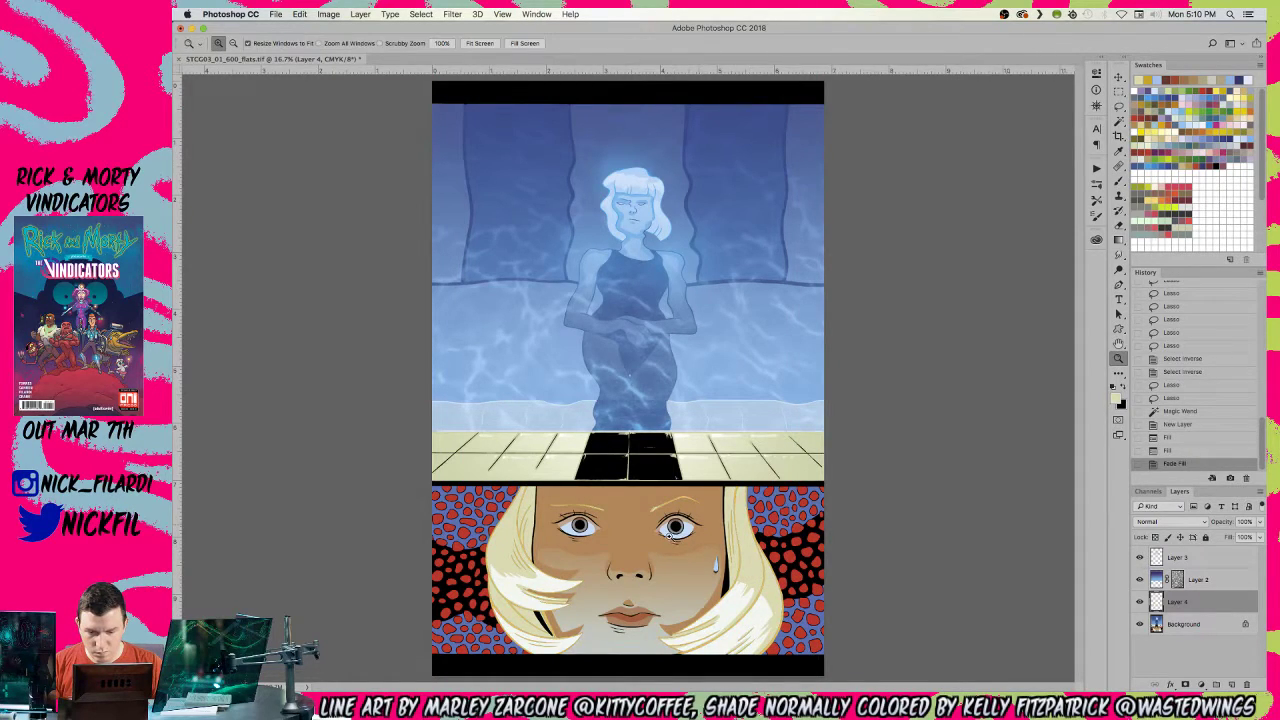
left_click(645, 545)
left_click_drag(610, 600, 578, 346)
key("super+a")
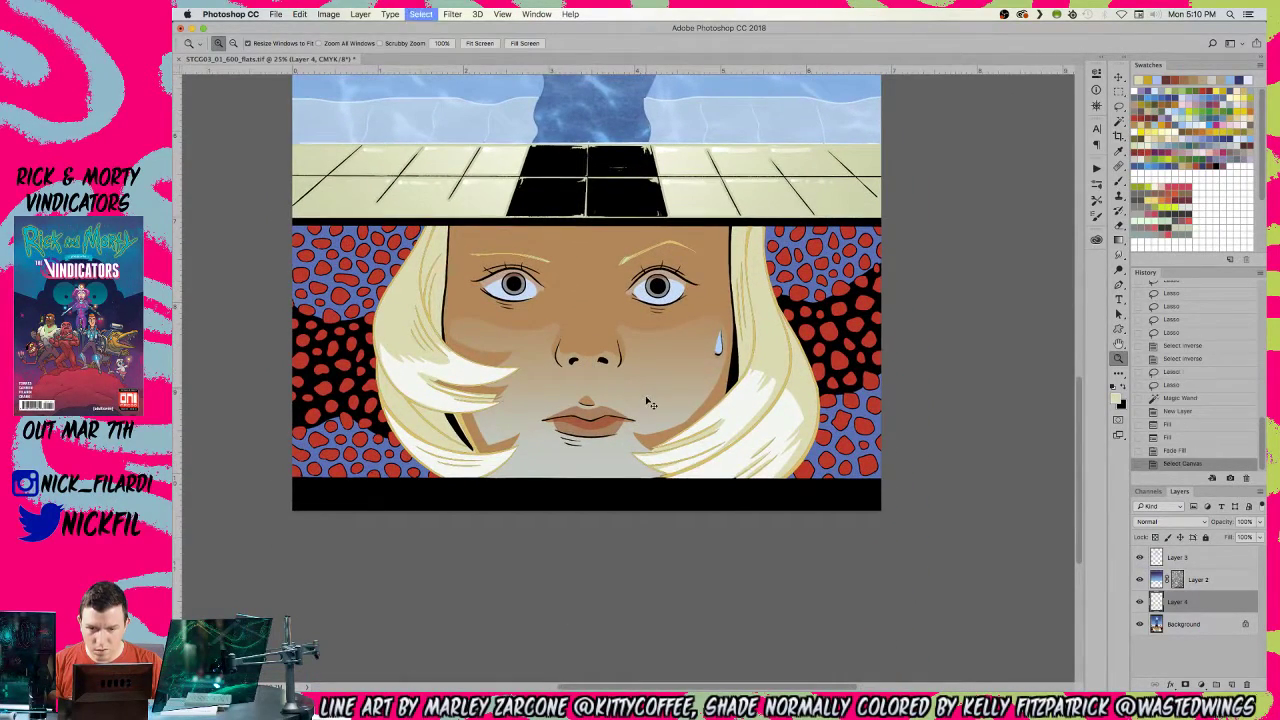
key("m")
key("super+d")
left_click_drag(288, 222, 754, 221)
- Subtract the red background dots from the panel selection with the Magic Wand on the background layer
key("w")
left_click(800, 350, "alt+shift")
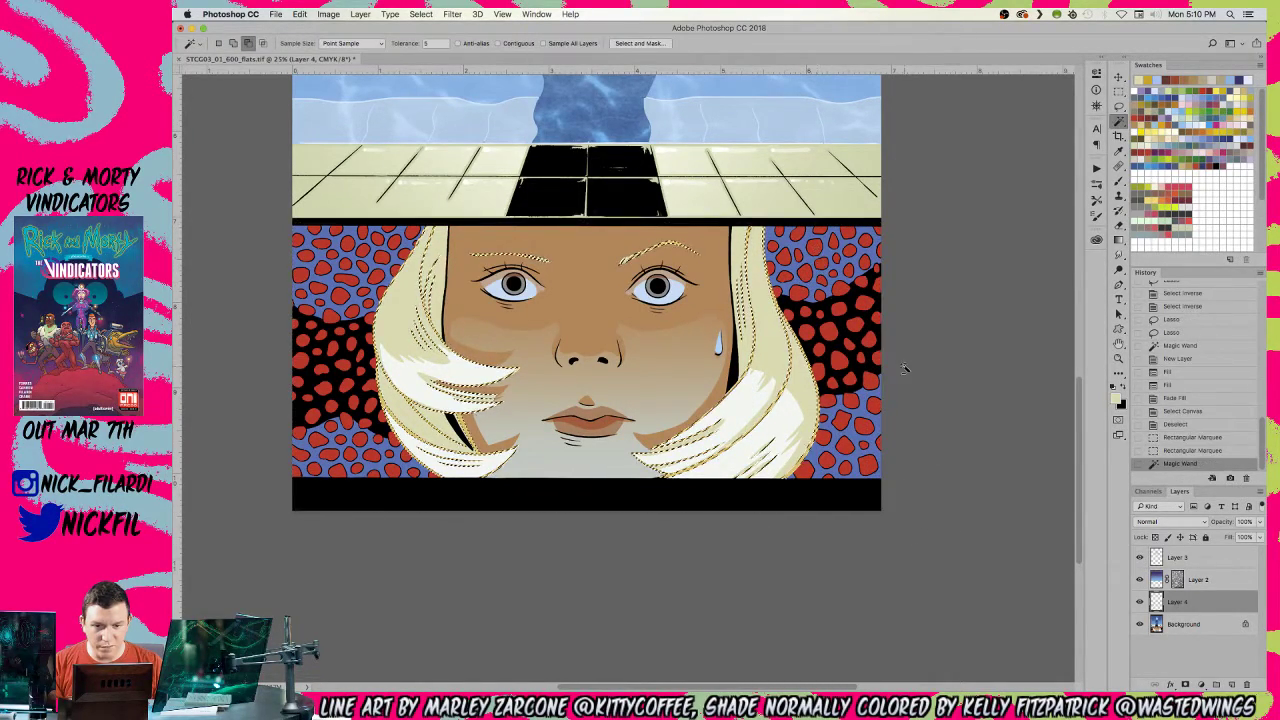
key("super+z")
key("alt+bracketleft")
left_click(815, 252)
- Choose a dark blue-violet swatch and set the Gradient tool's blending mode to Multiply
left_click(1237, 130)
key("g")
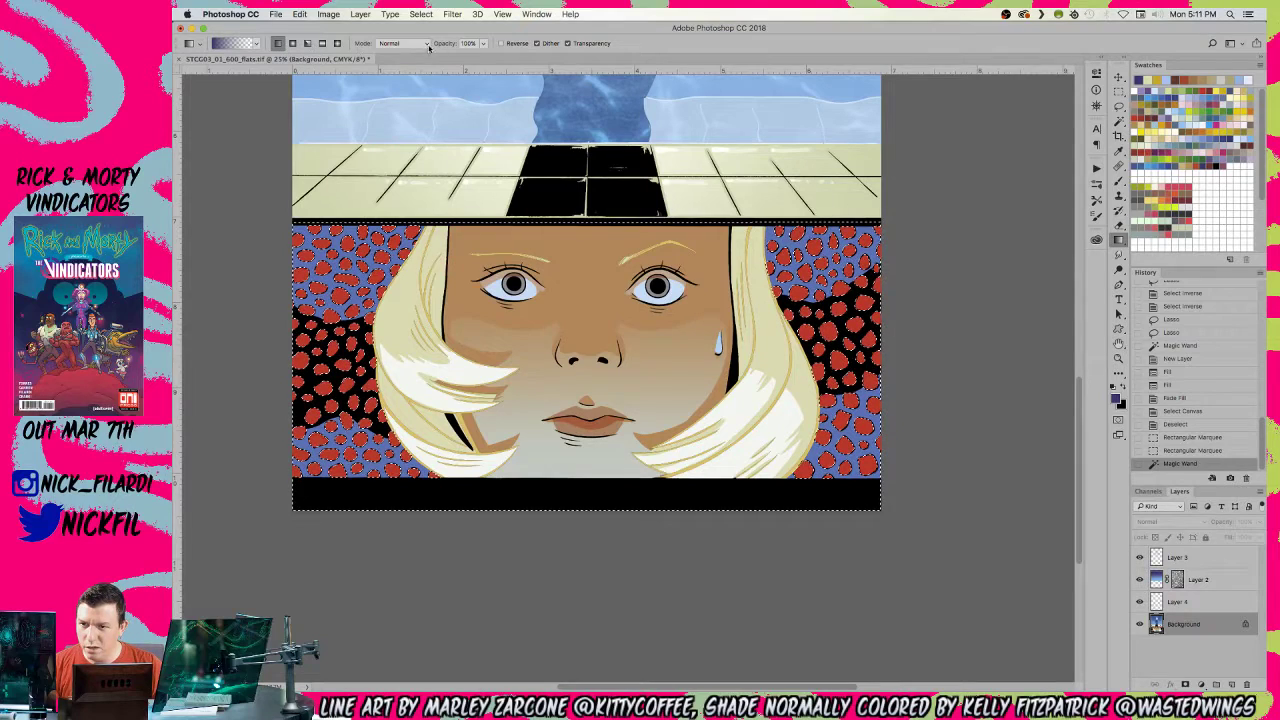
left_click(405, 43)
left_click(400, 89)
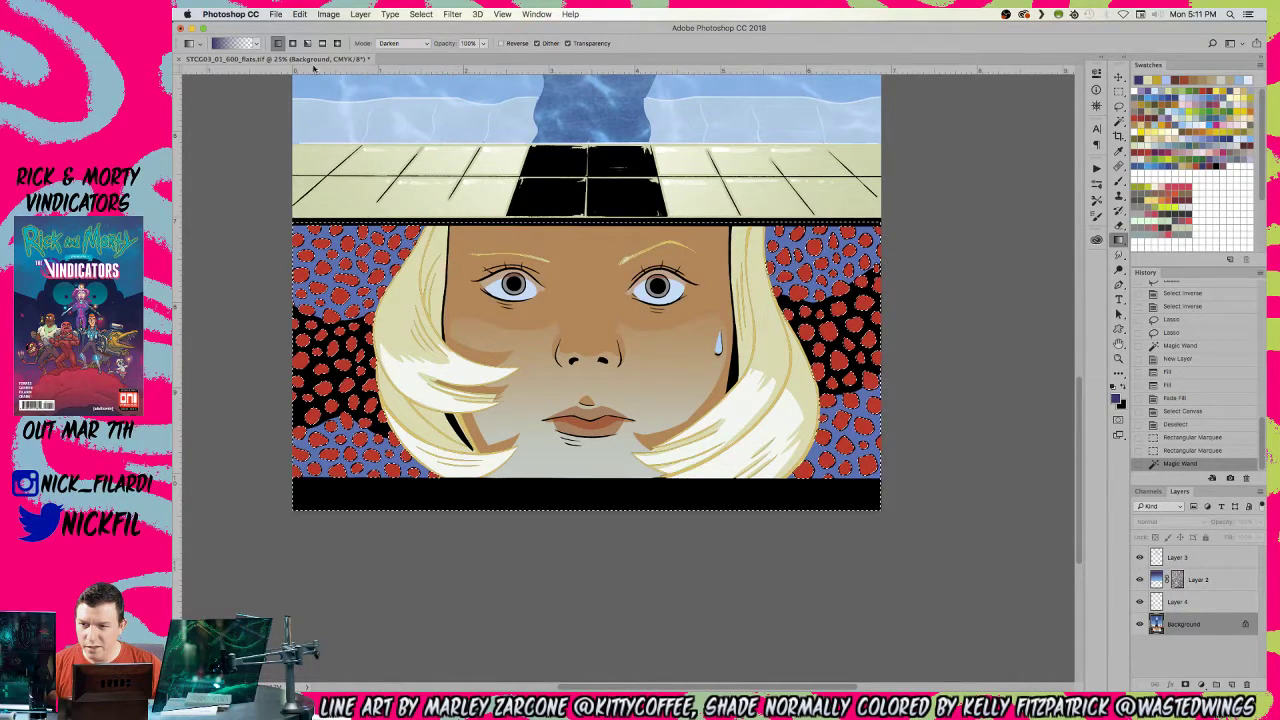
key("super+minus")
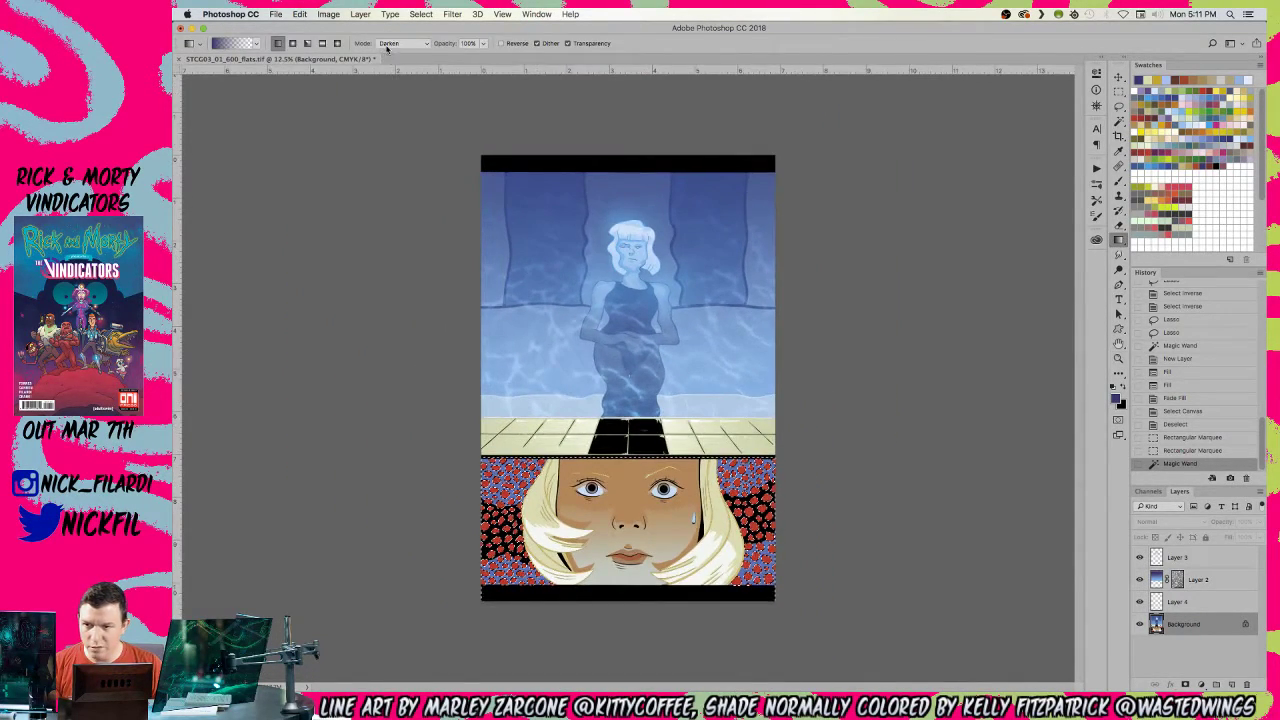
left_click(390, 44)
left_click(400, 56)
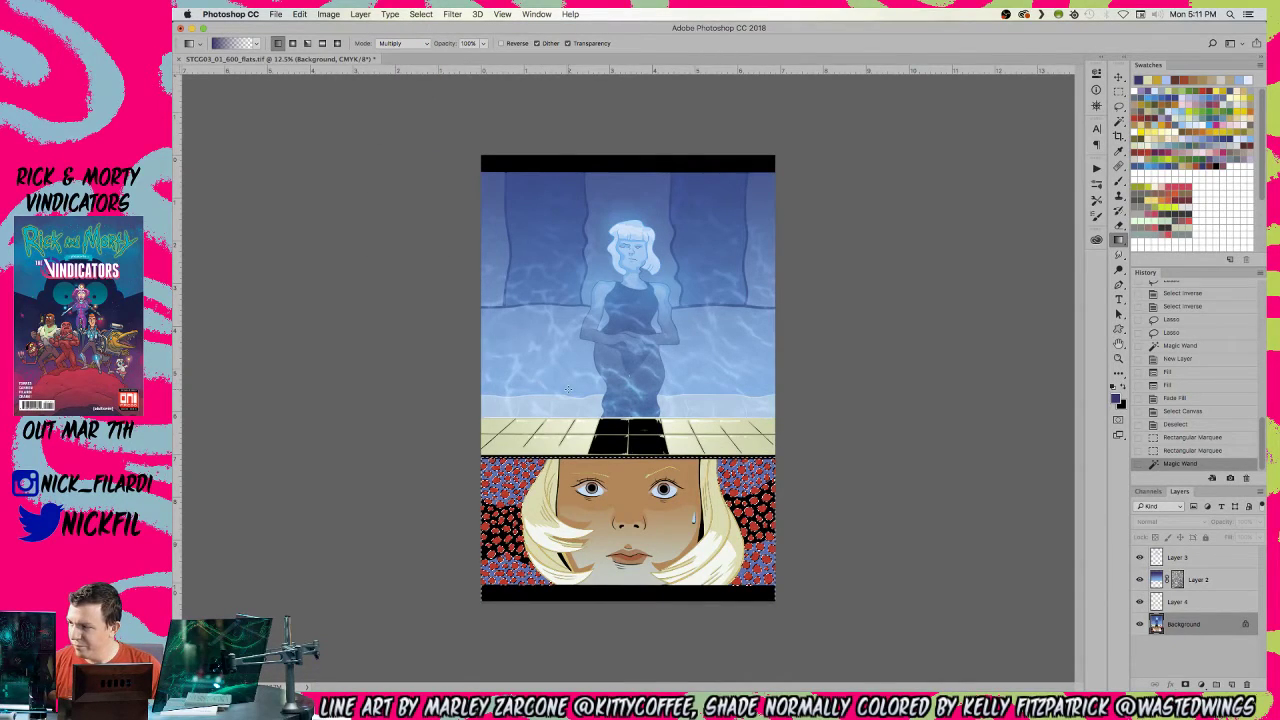
- Try a vertical dark blue-violet Multiply gradient over the face panel, starting above the pool tiles and ending below the page
key("z")
left_click(655, 573)
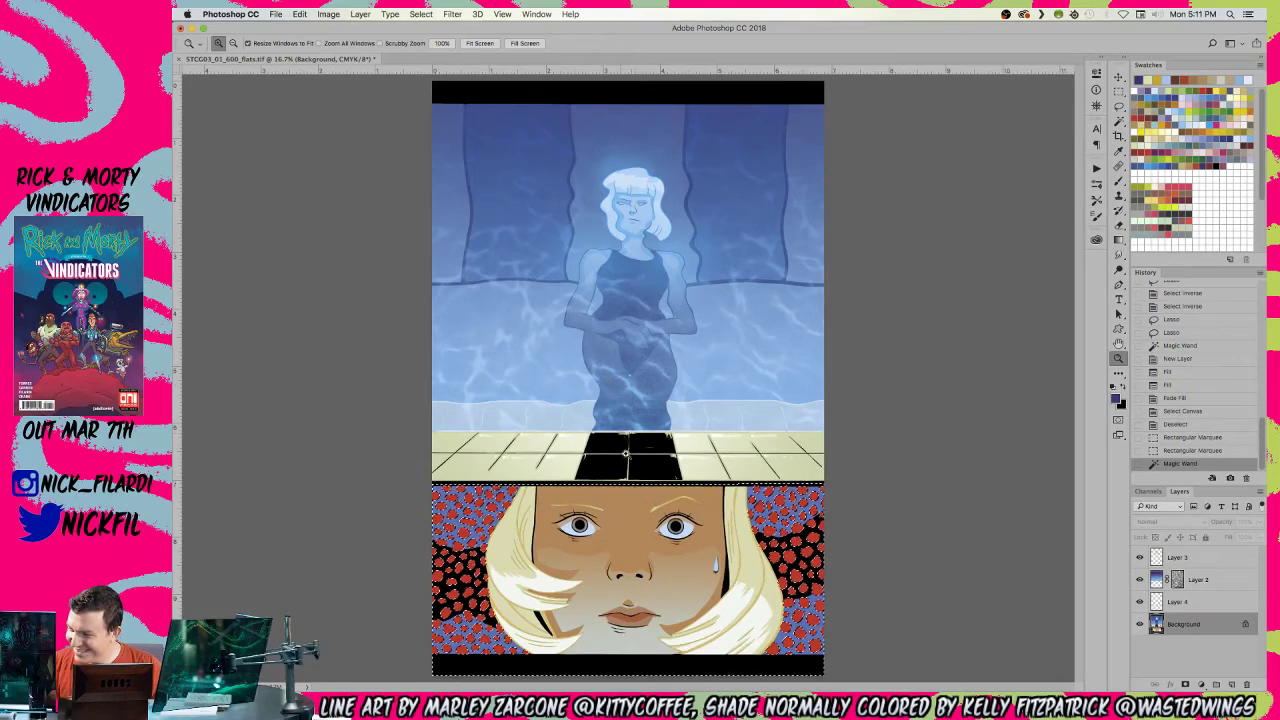
left_click(639, 508)
left_click_drag(628, 534, 649, 376)
scroll(649, 376, "right", 2)
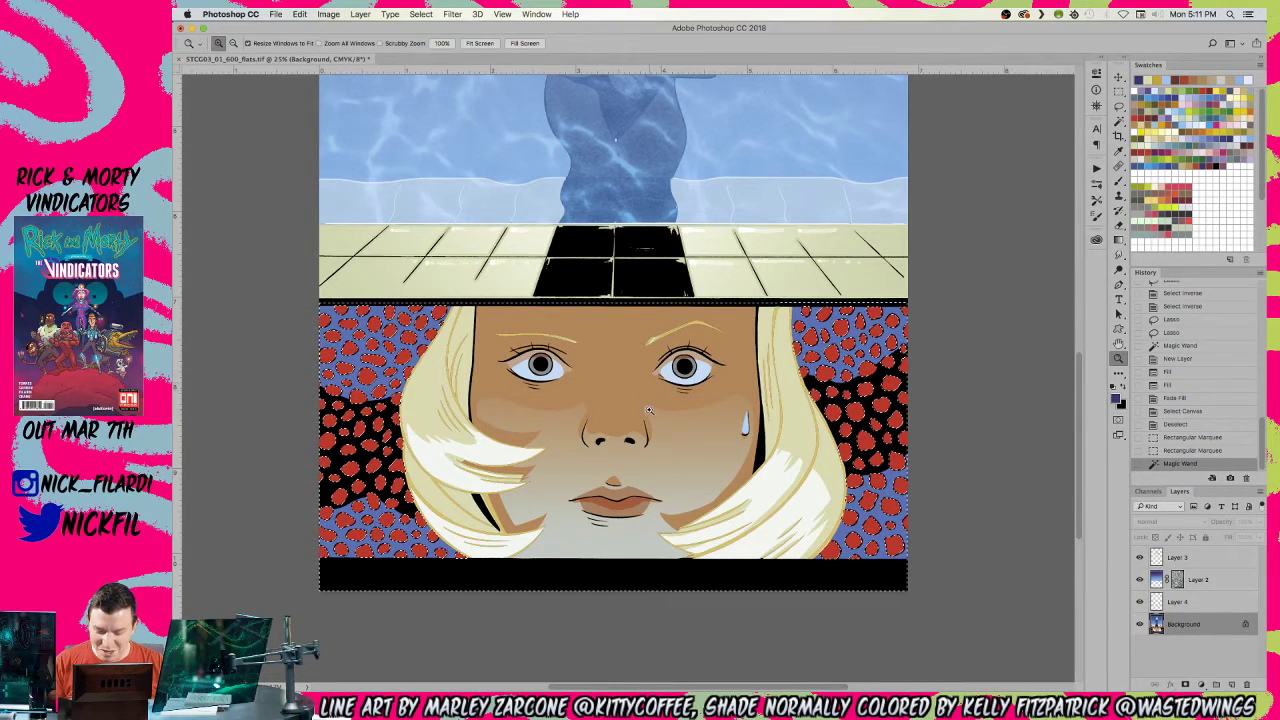
key("g")
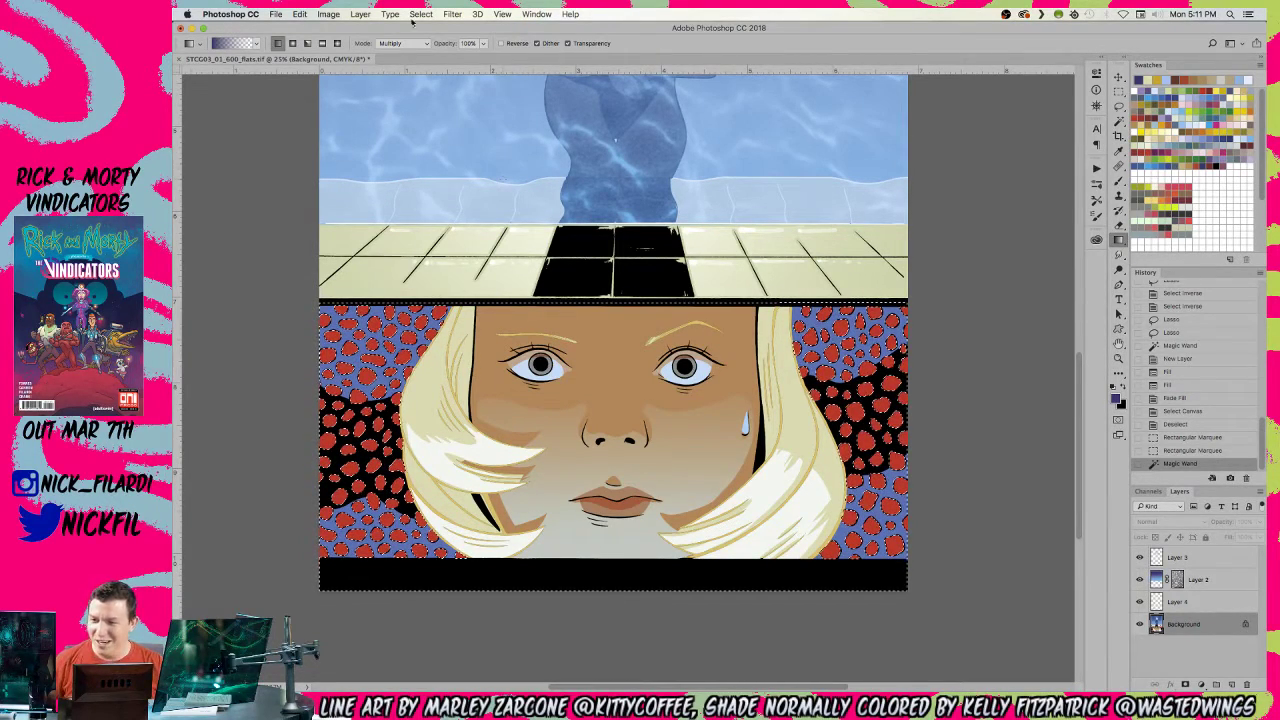
mouse_move(608, 196)
left_mouse_down()
mouse_move(608, 667)
mouse_move(611, 632)
left_mouse_up()
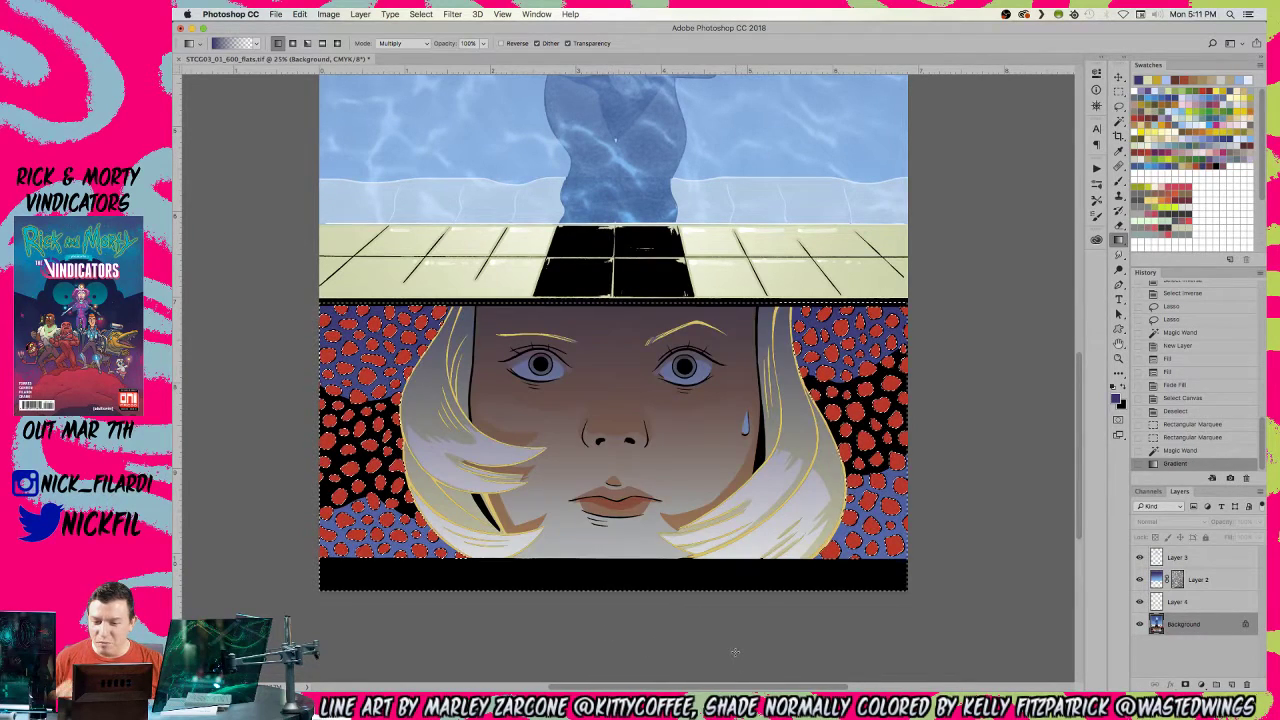
- Compare the darkened face panel with the full page, and undo the gradient
key("z")
left_click(614, 469, "alt")
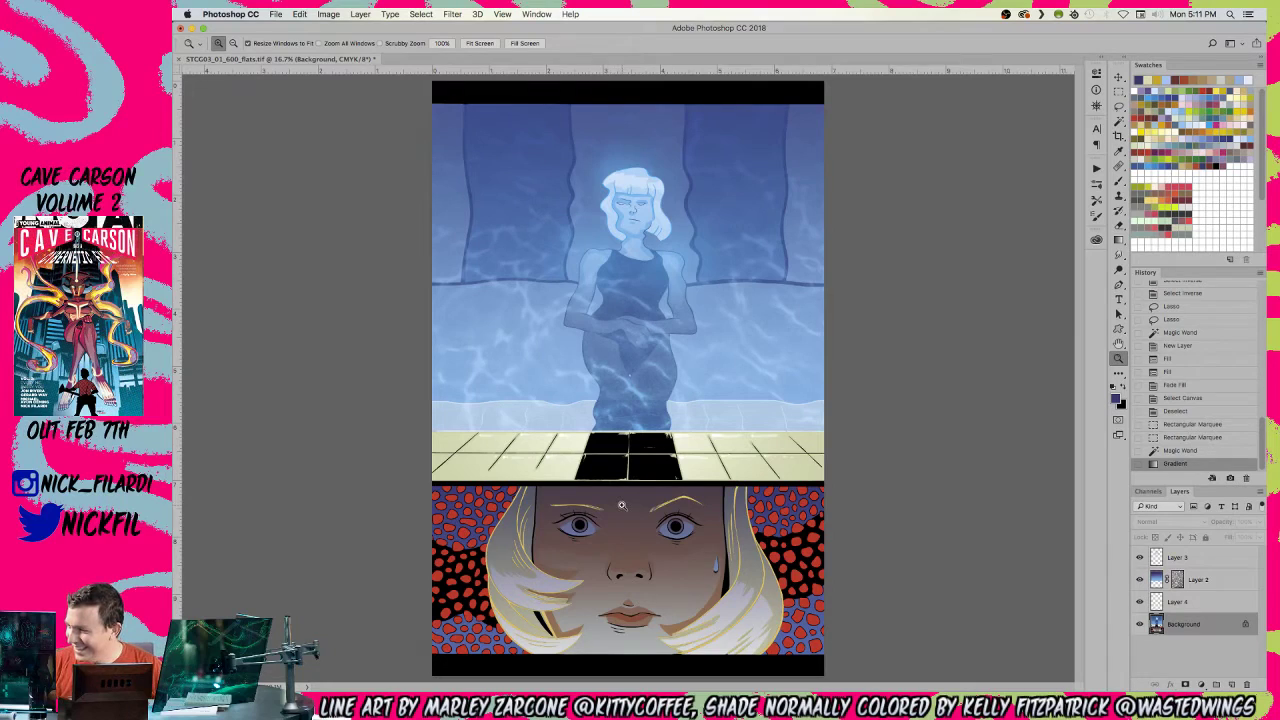
left_click(641, 556)
left_click_drag(642, 560, 619, 442)
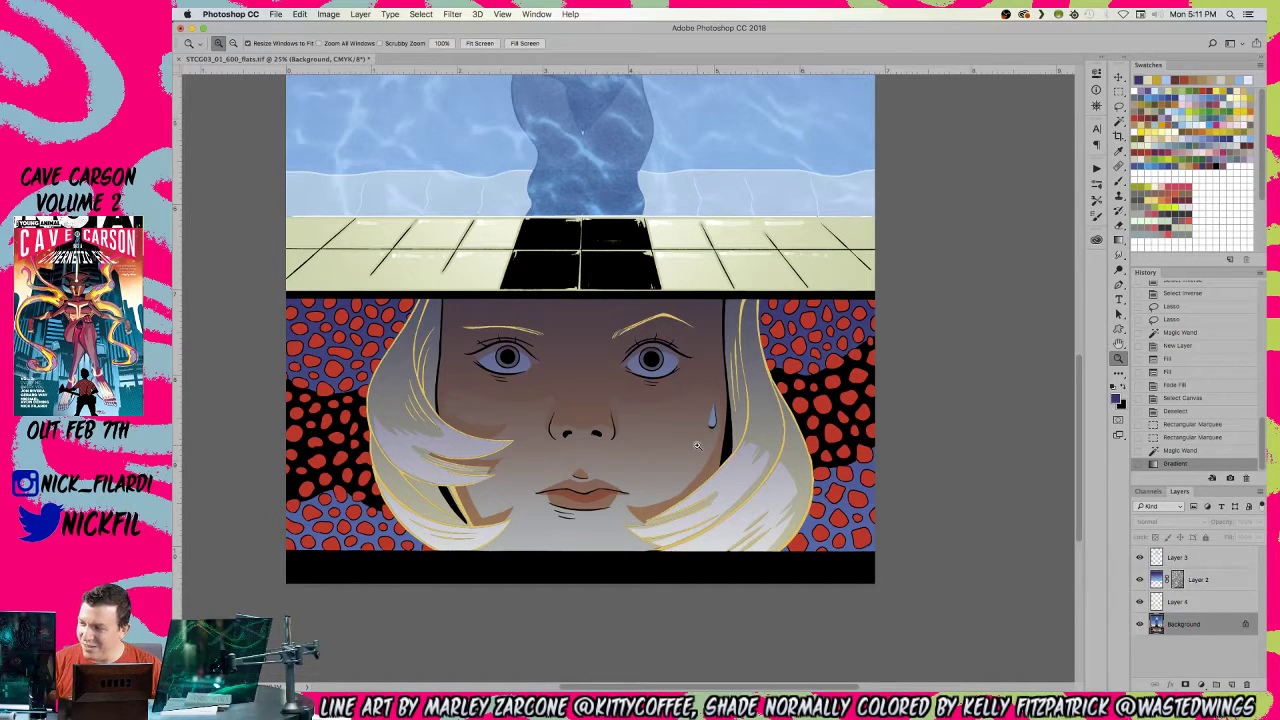
left_click_drag(634, 477, 654, 406)
key("super+z")
key("super+minus")
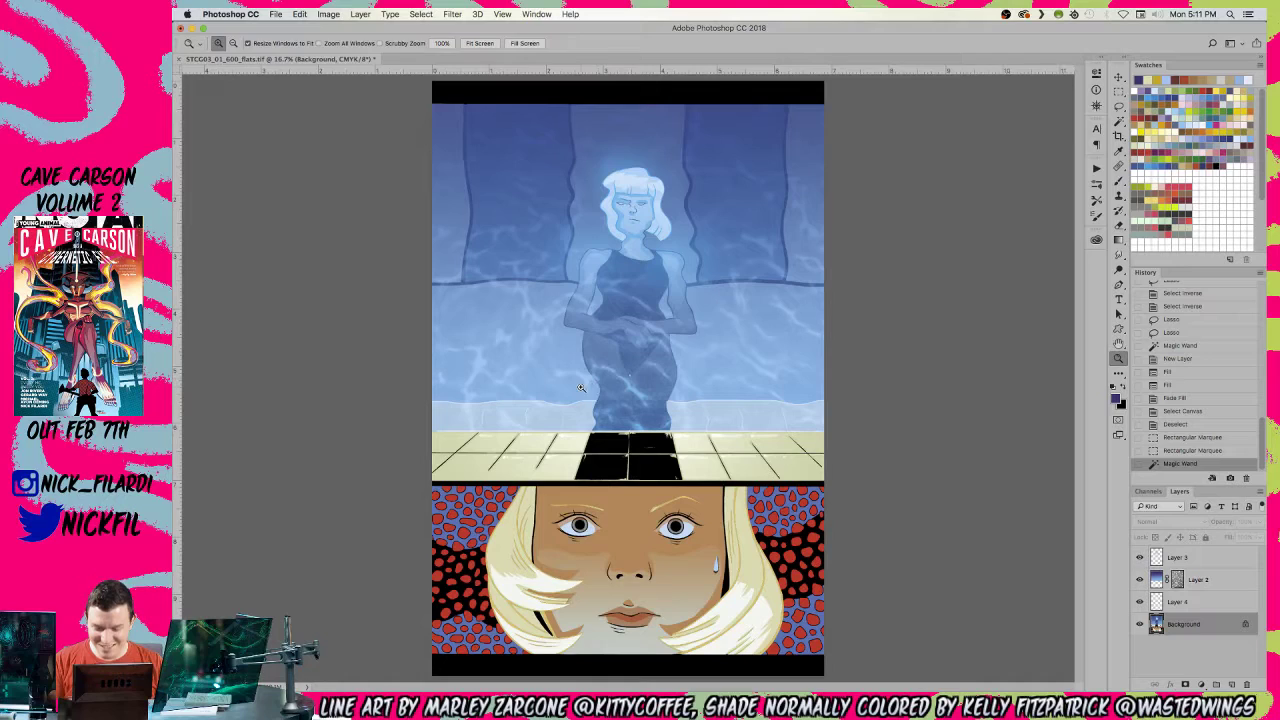
- Try a longer Multiply gradient over the face panel, starting at the submerged figure's hips and ending below the page
key("g")
left_click_drag(607, 342, 617, 685)
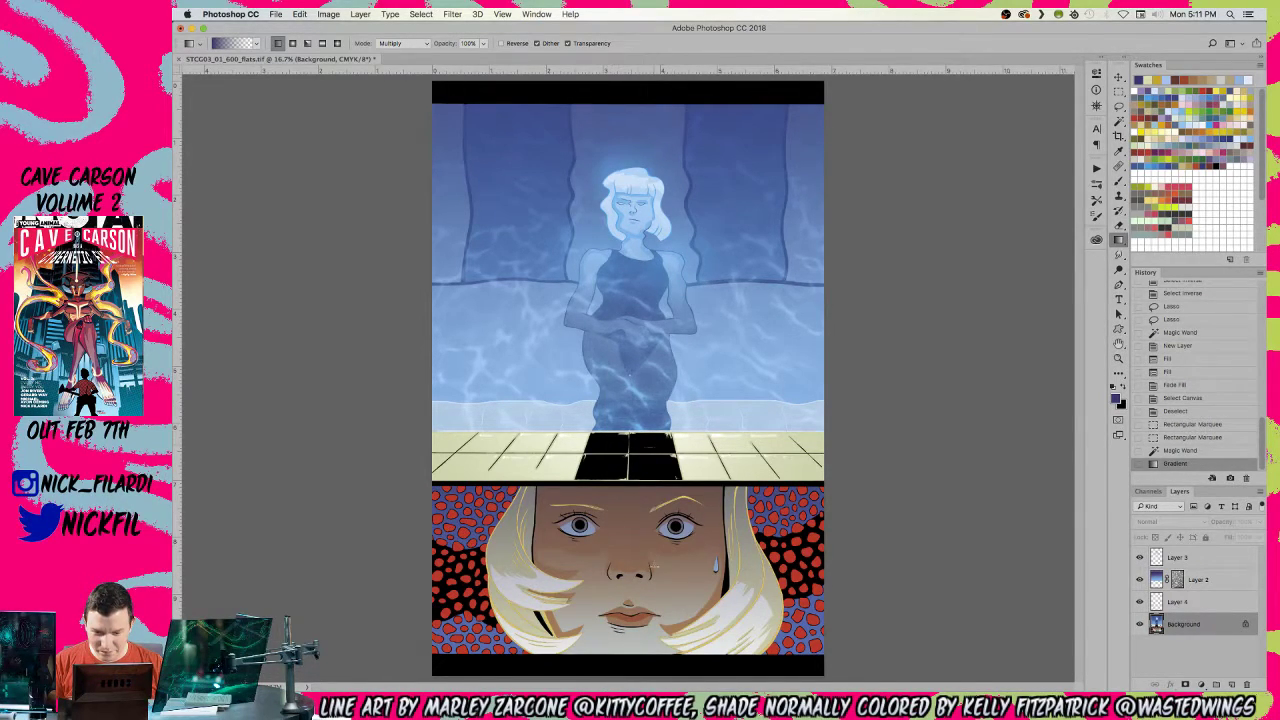
key("z")
left_click(628, 461)
left_click(628, 461)
scroll(628, 461, "down", 3)
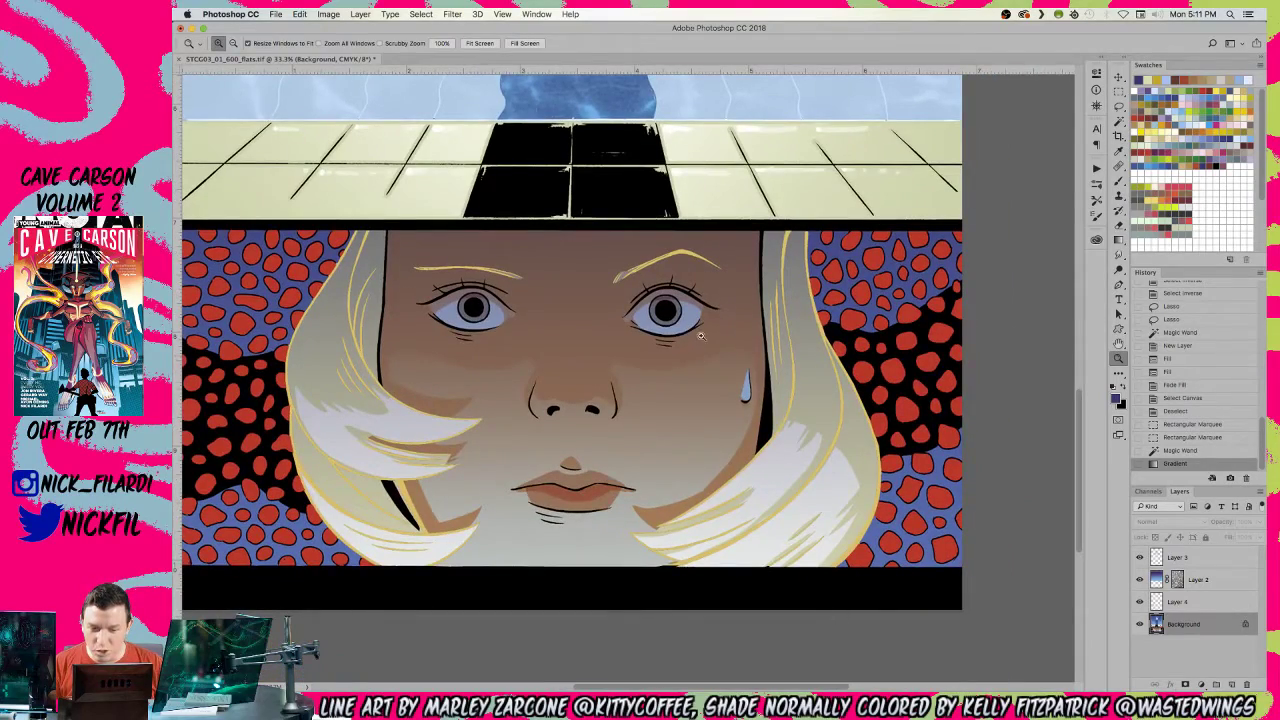
key("super+d")
key("w")
left_click(683, 254)
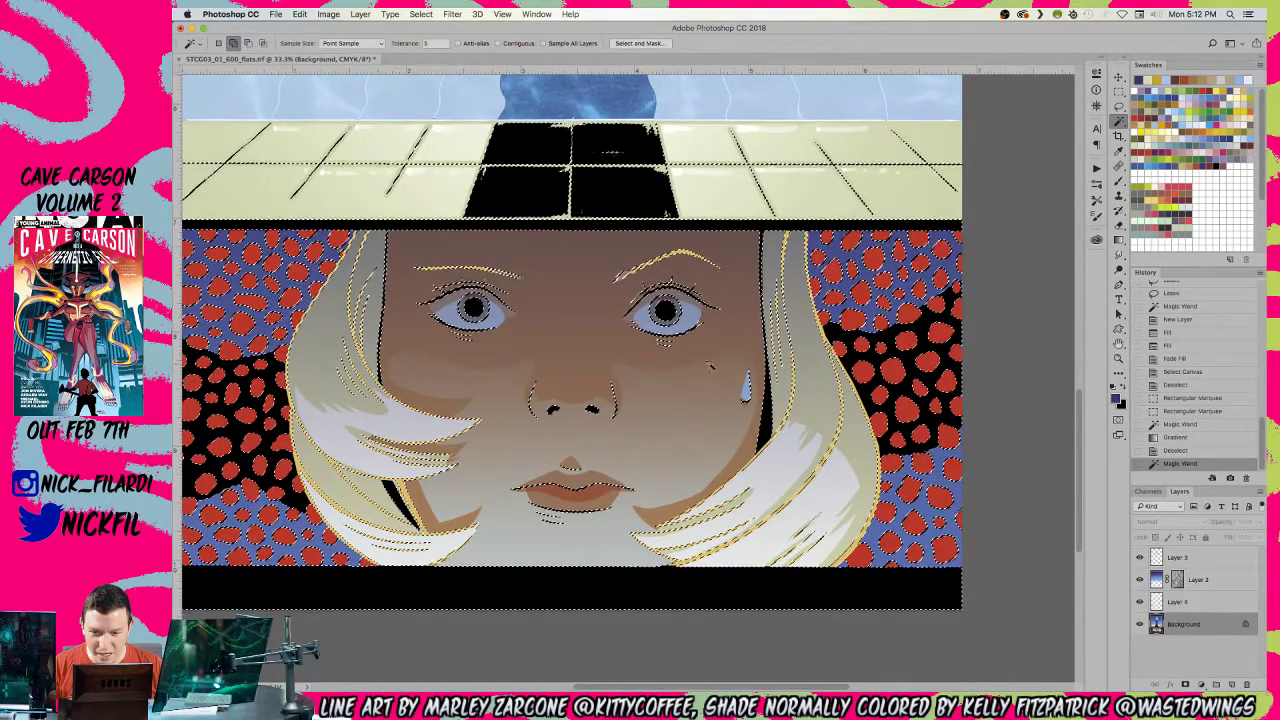
scroll(683, 254, "left", 2)
scroll(683, 254, "down", 1)
key("super+d")
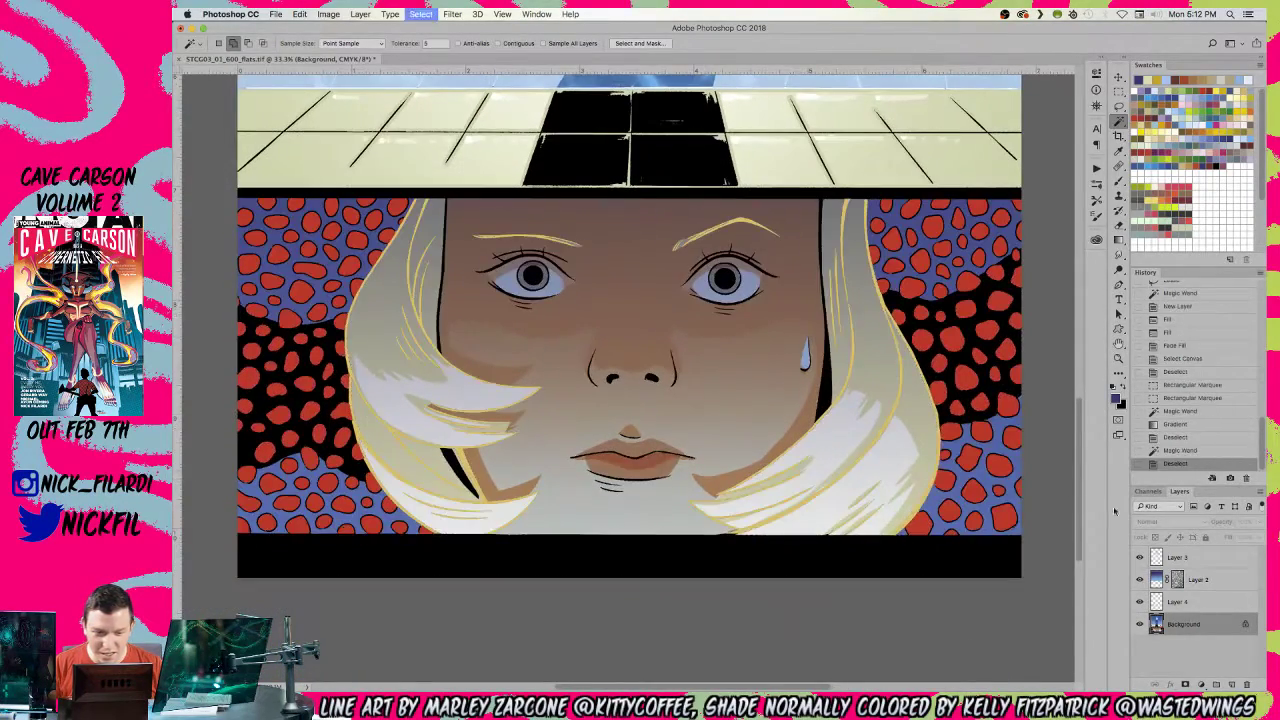
left_click(1182, 603)
left_click(843, 208)
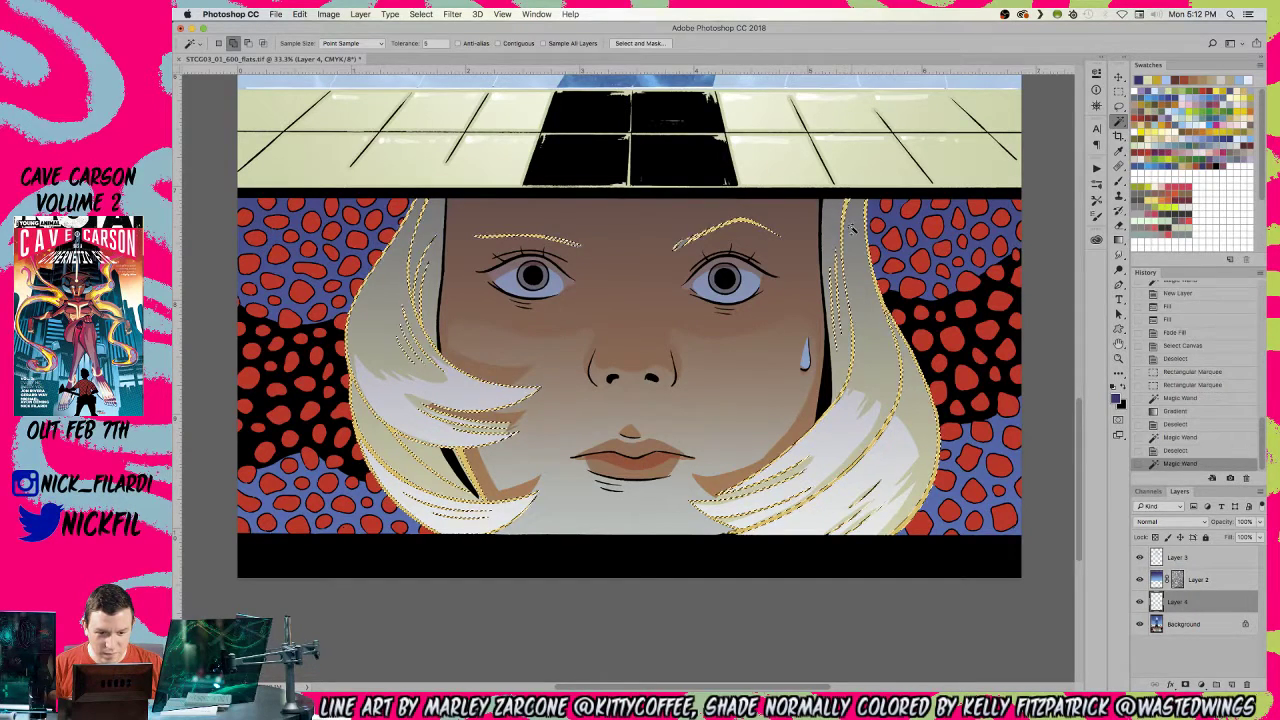
key("z")
left_click(806, 328, "alt")
key("w")
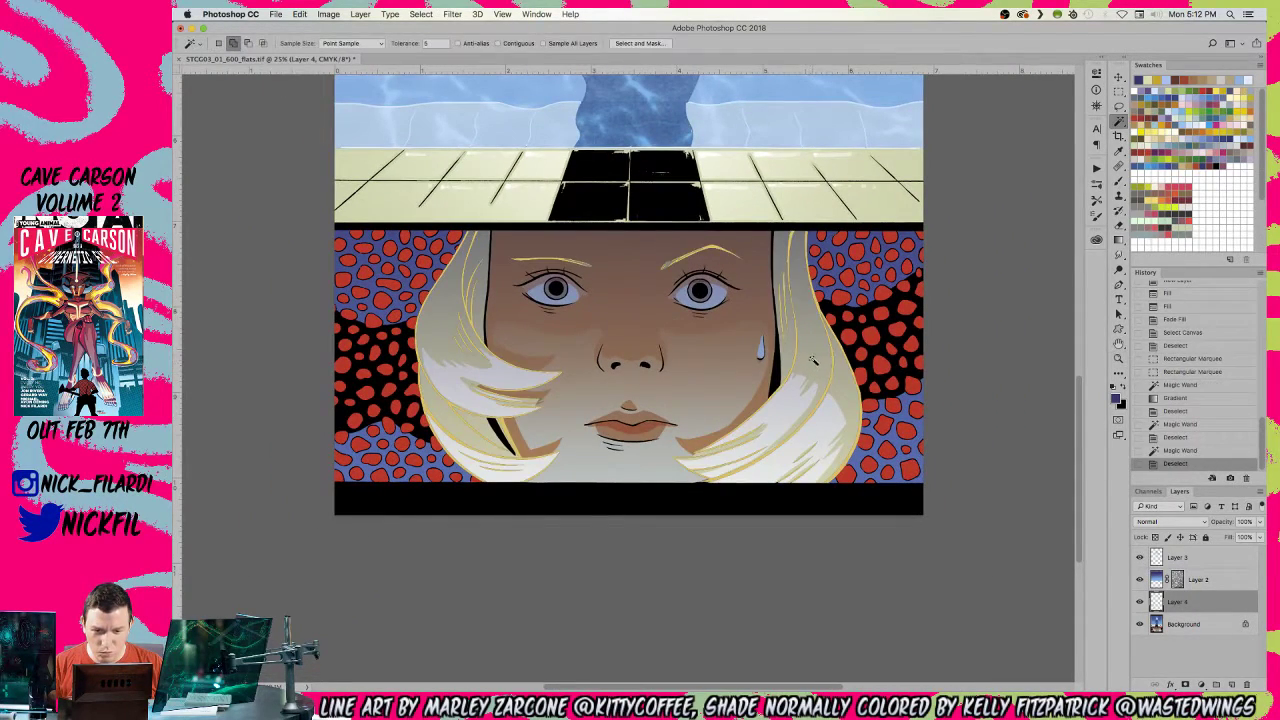
key("super+d")
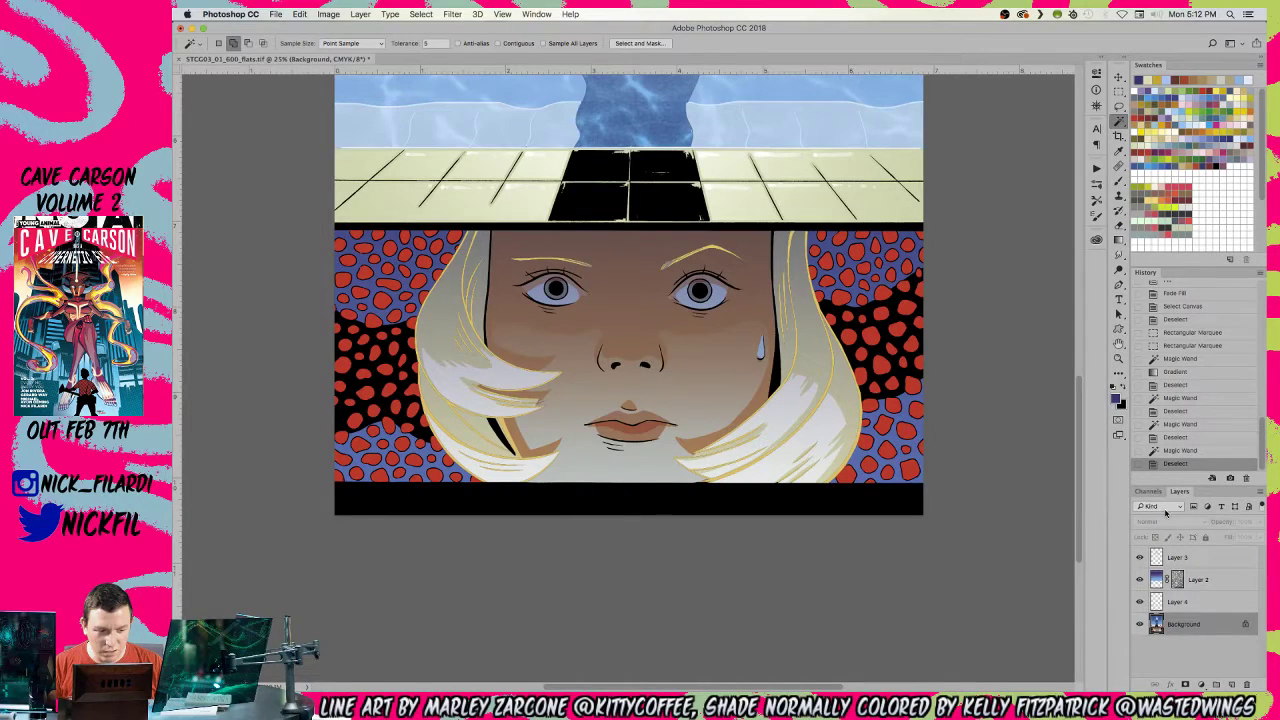
- Target only the background's Cyan, Magenta and Yellow channels for editing, leaving Black out
left_click(1148, 491)
left_click(1139, 594)
left_click(1138, 594)
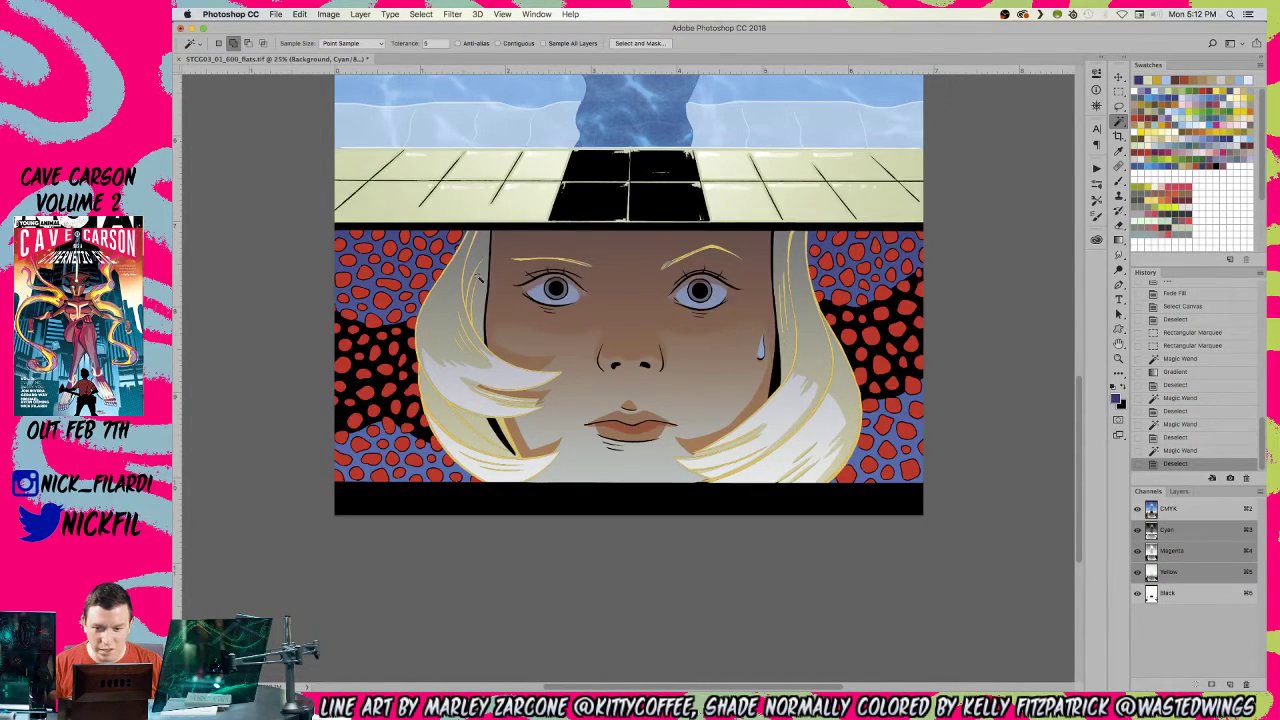
- Try to select the left hair tones with the Magic Wand, and roll the history back to the panel selection made before the gradient
left_click(454, 383)
left_click(449, 386, "shift")
left_click(441, 349, "shift")
left_click(462, 330, "shift")
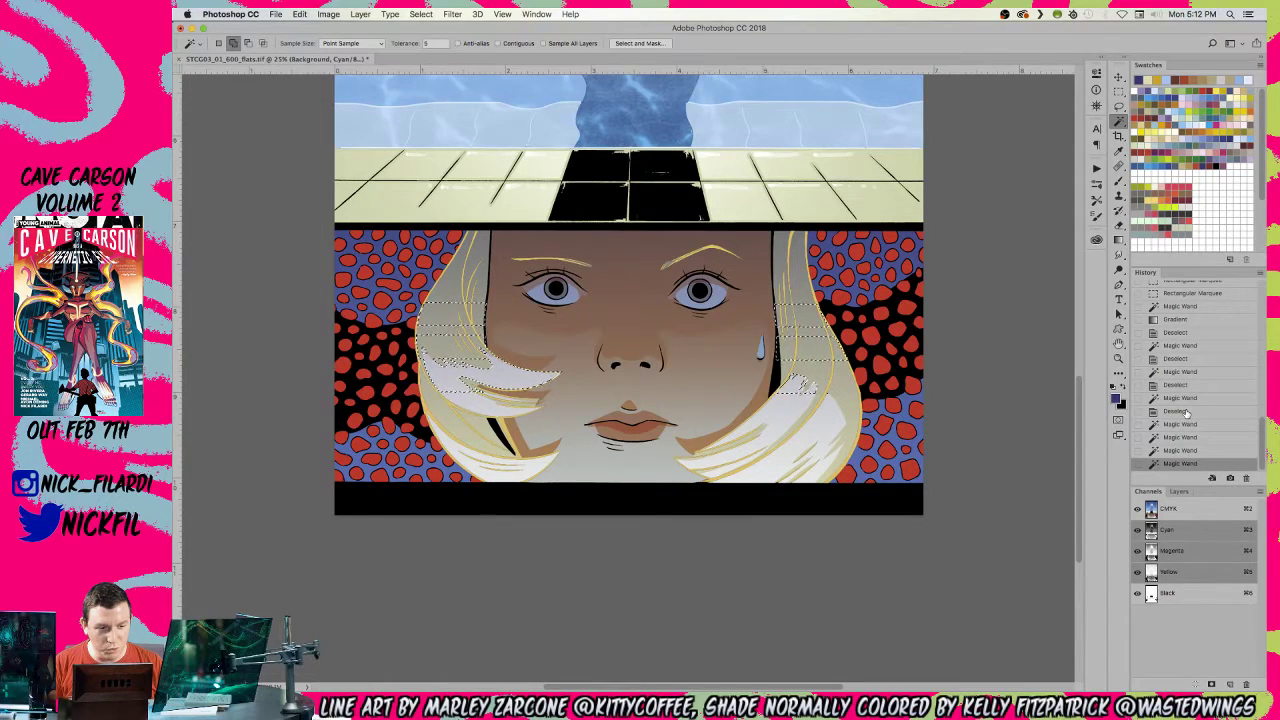
left_click(1180, 306)
key("z")
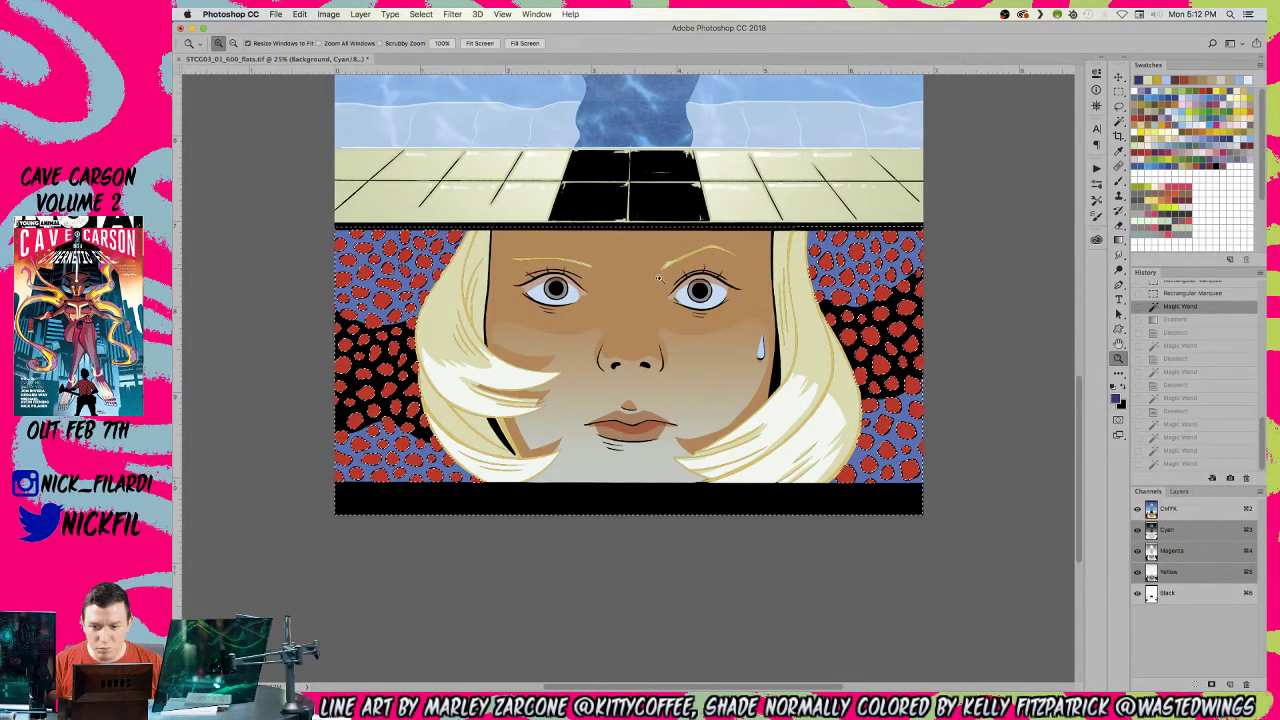
- Try a dark red Multiply gradient over the selected face panel, running from the top of the tiles to just below the page
left_click(622, 273, "alt")
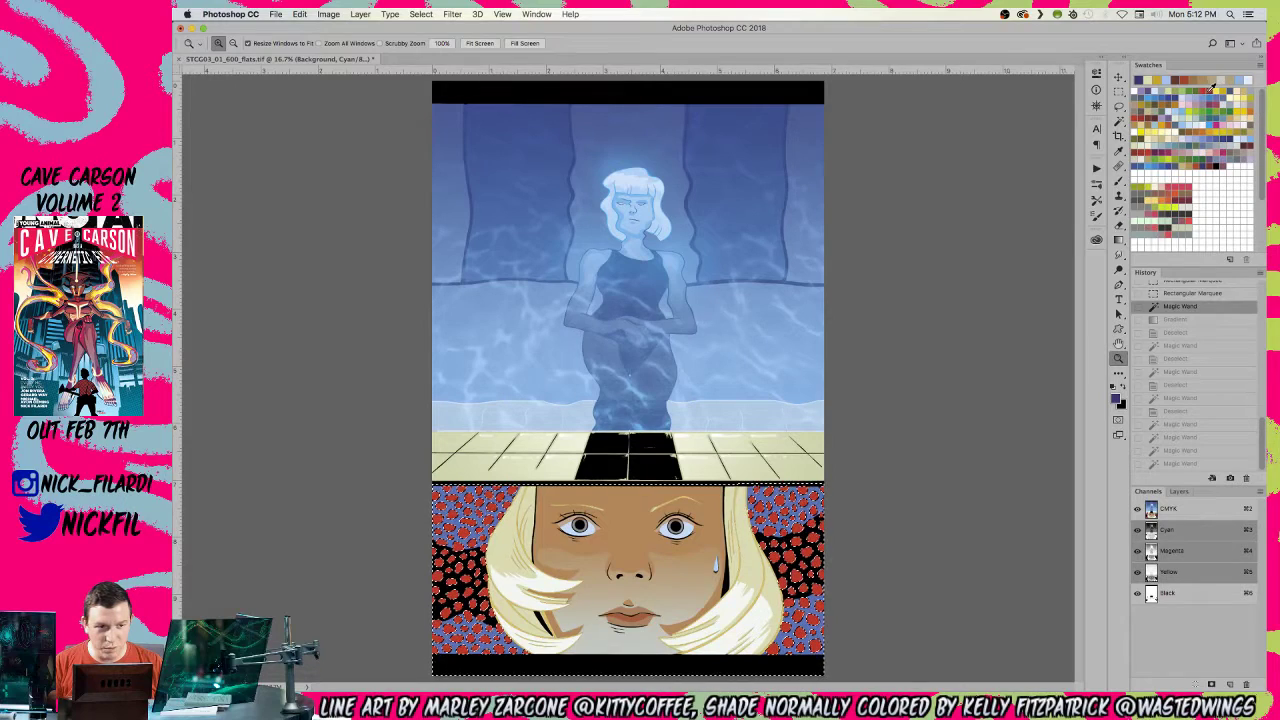
key("g")
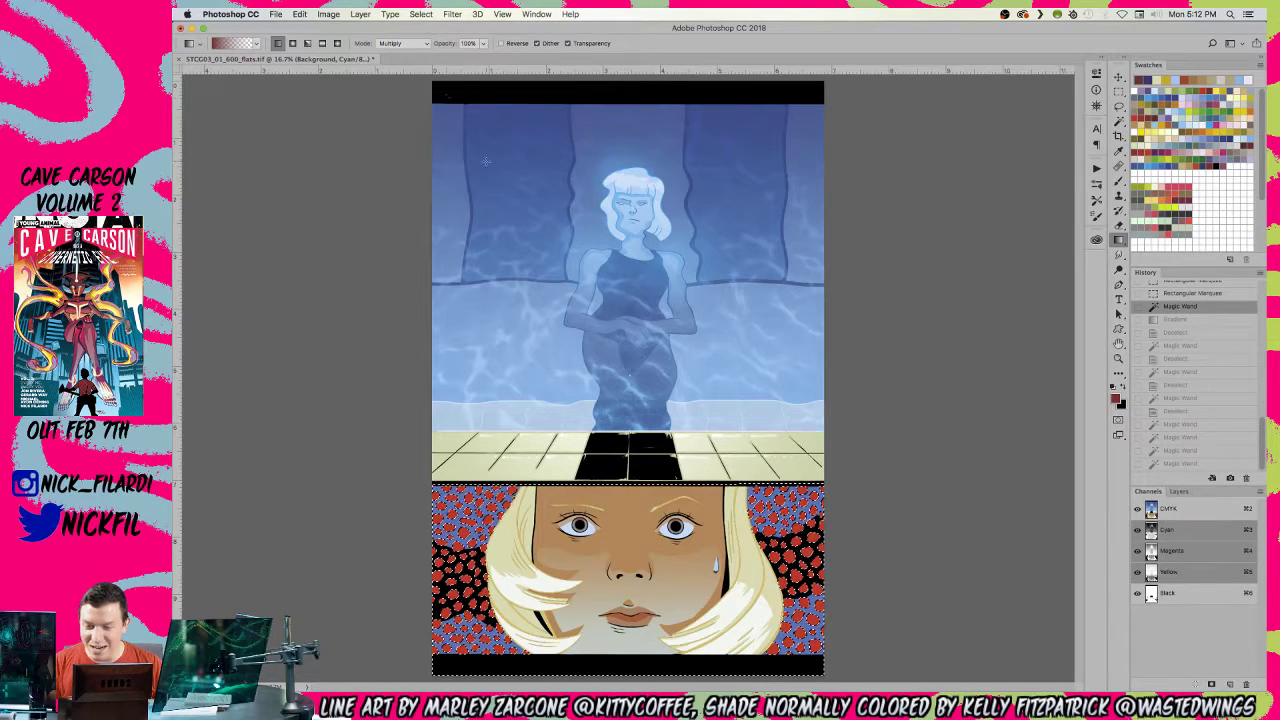
key("z")
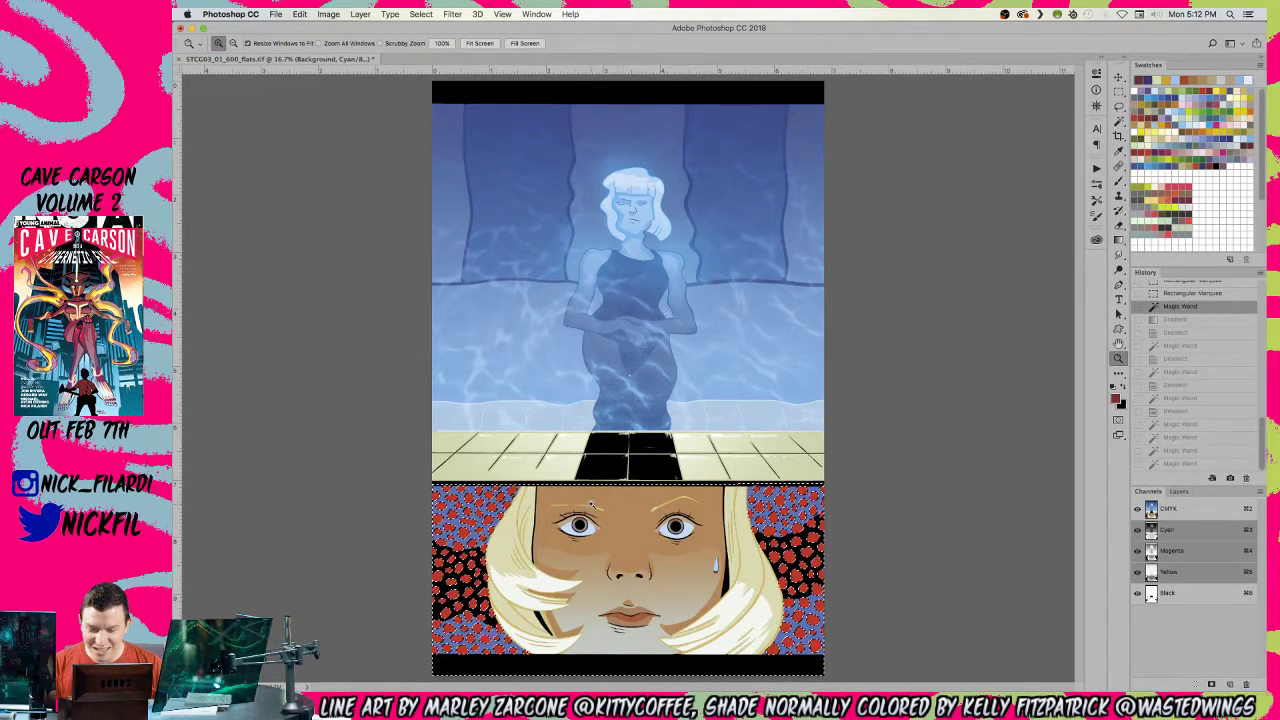
left_click(626, 479)
key("g")
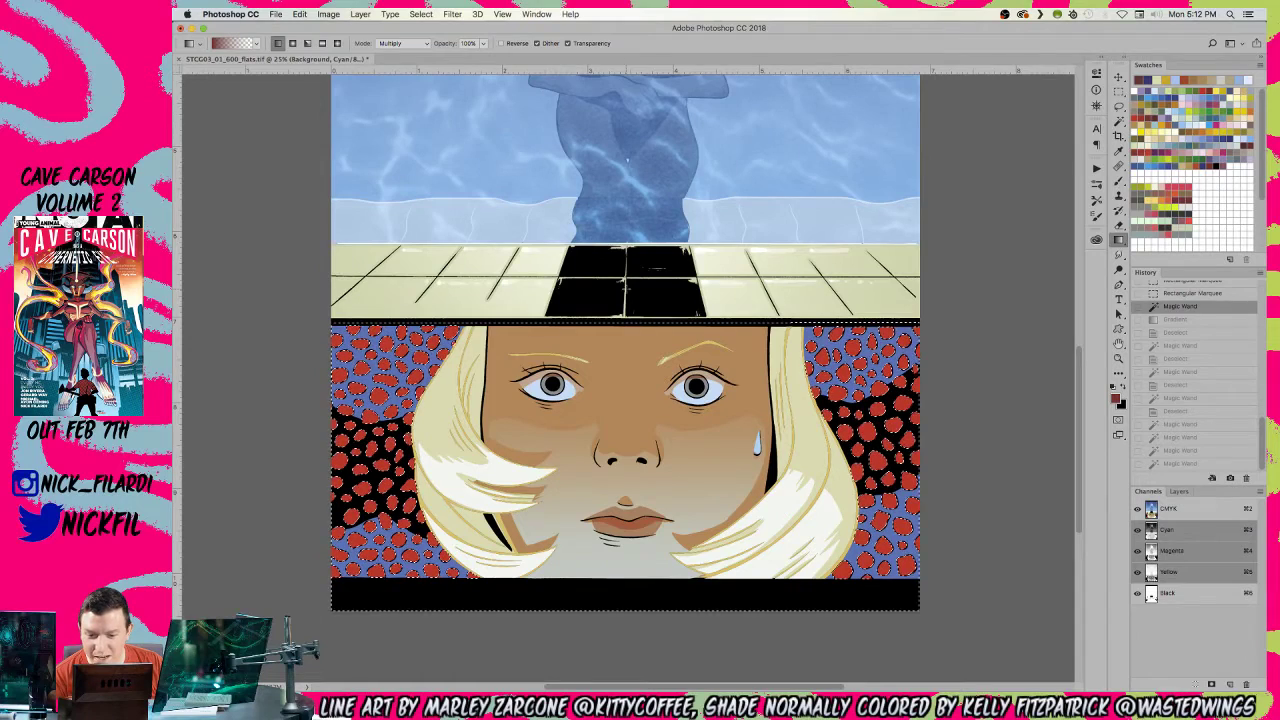
key("z")
left_click(614, 301, "alt")
key("g")
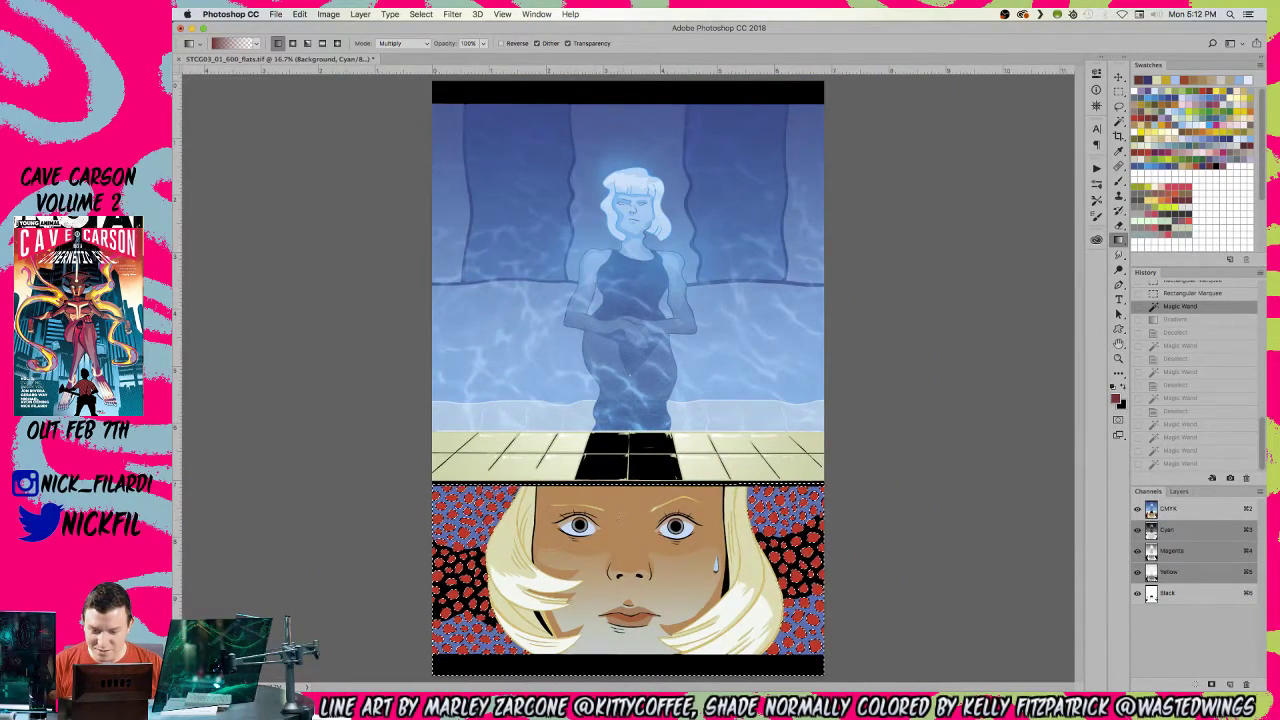
left_click_drag(636, 434, 634, 682)
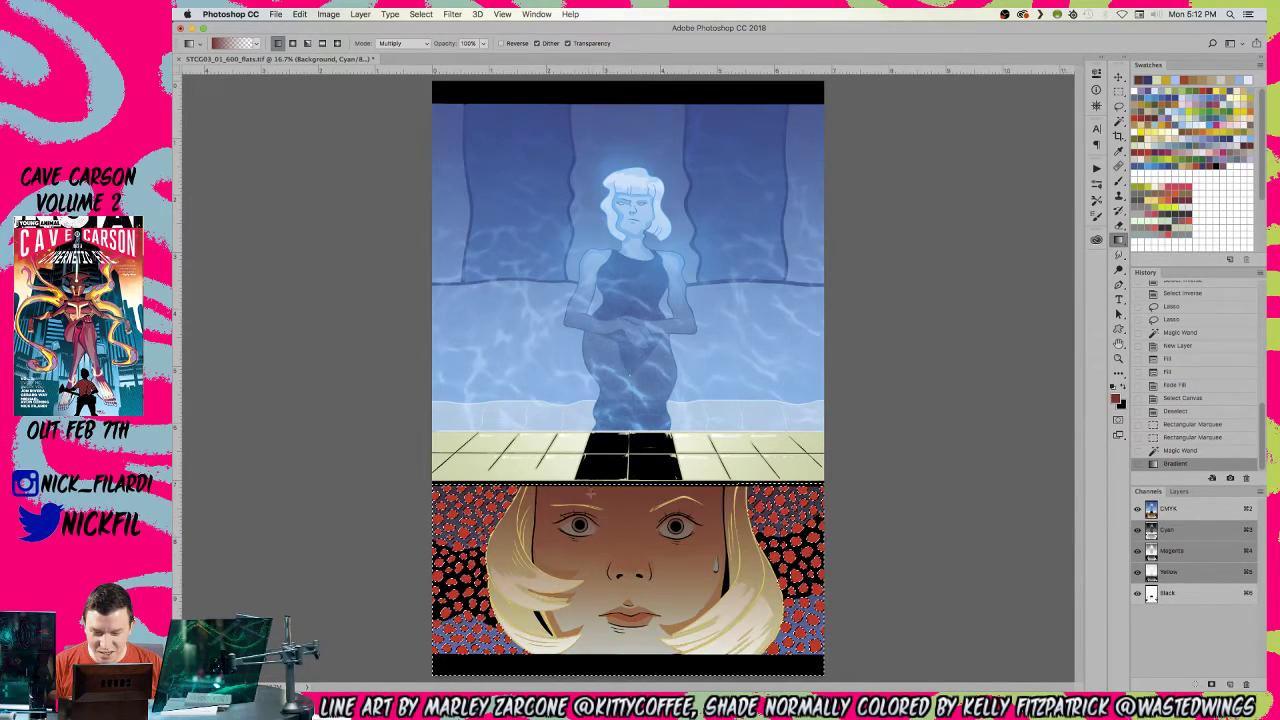
- Hide the selection outline, inspect the darkened face panel up close, and roll the history back to before the gradient
key("super+;")
key("super+h")
key("z")
left_click(593, 548, "alt")
left_click(593, 548)
left_click(592, 548)
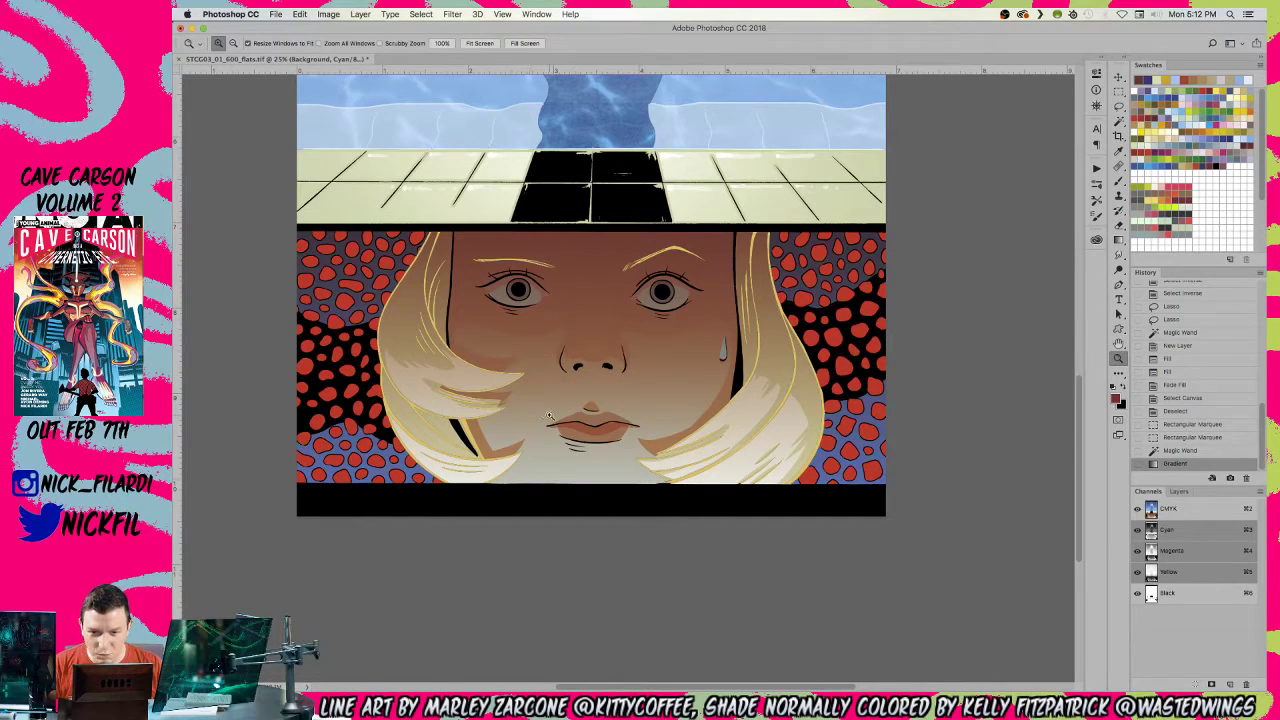
scroll(550, 412, "up", 3)
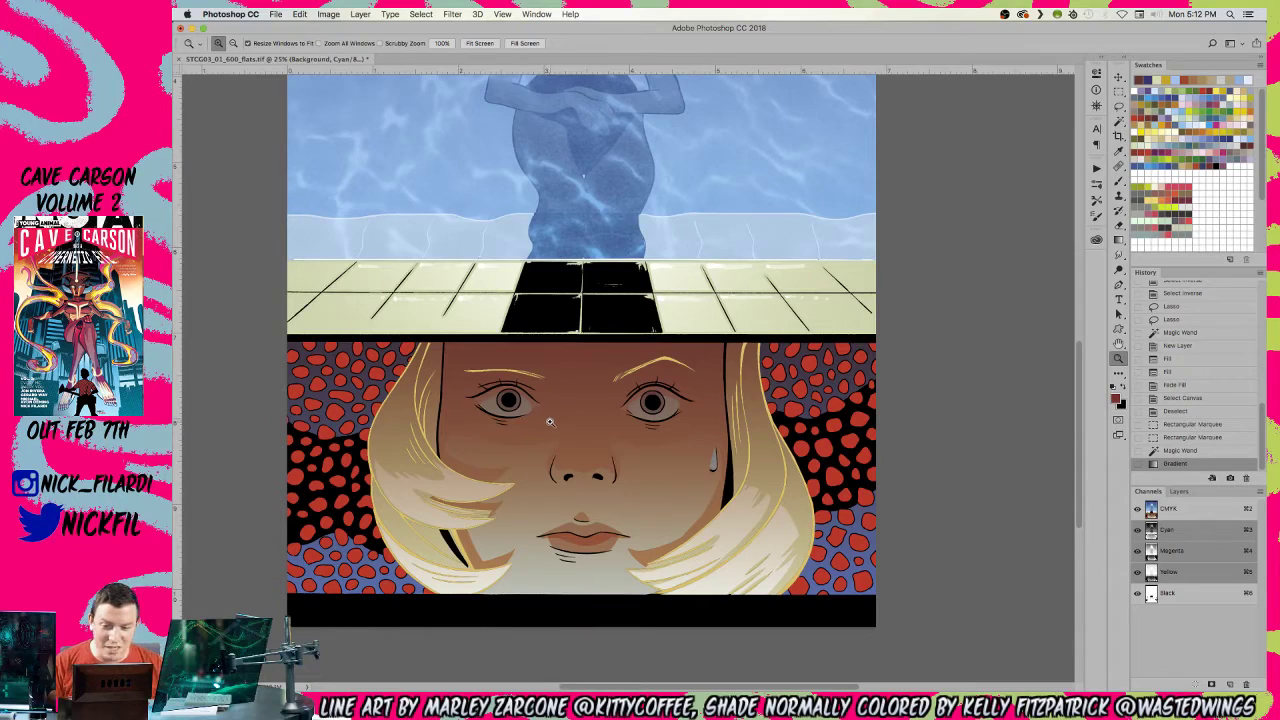
left_click(1150, 451)
- Try a longer dark red Multiply gradient over the face panel, from the submerged figure's legs to the black bottom border
key("g")
key("super+minus")
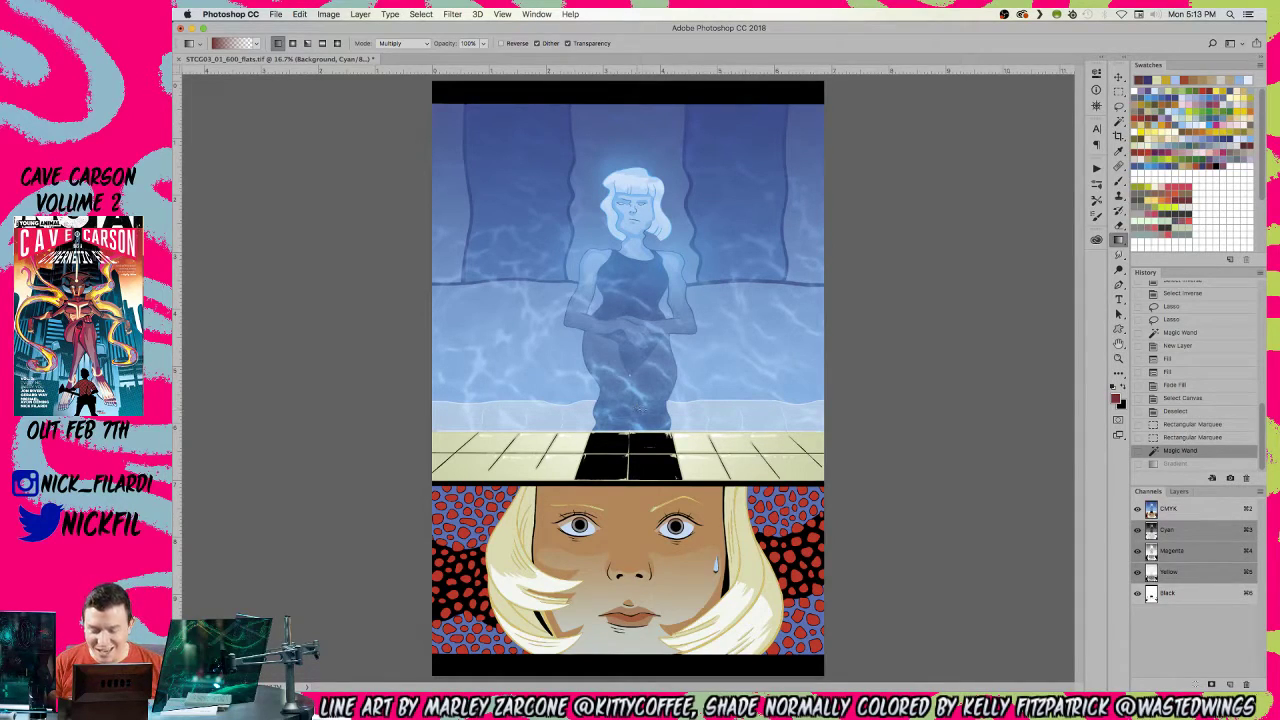
left_click_drag(622, 388, 624, 664)
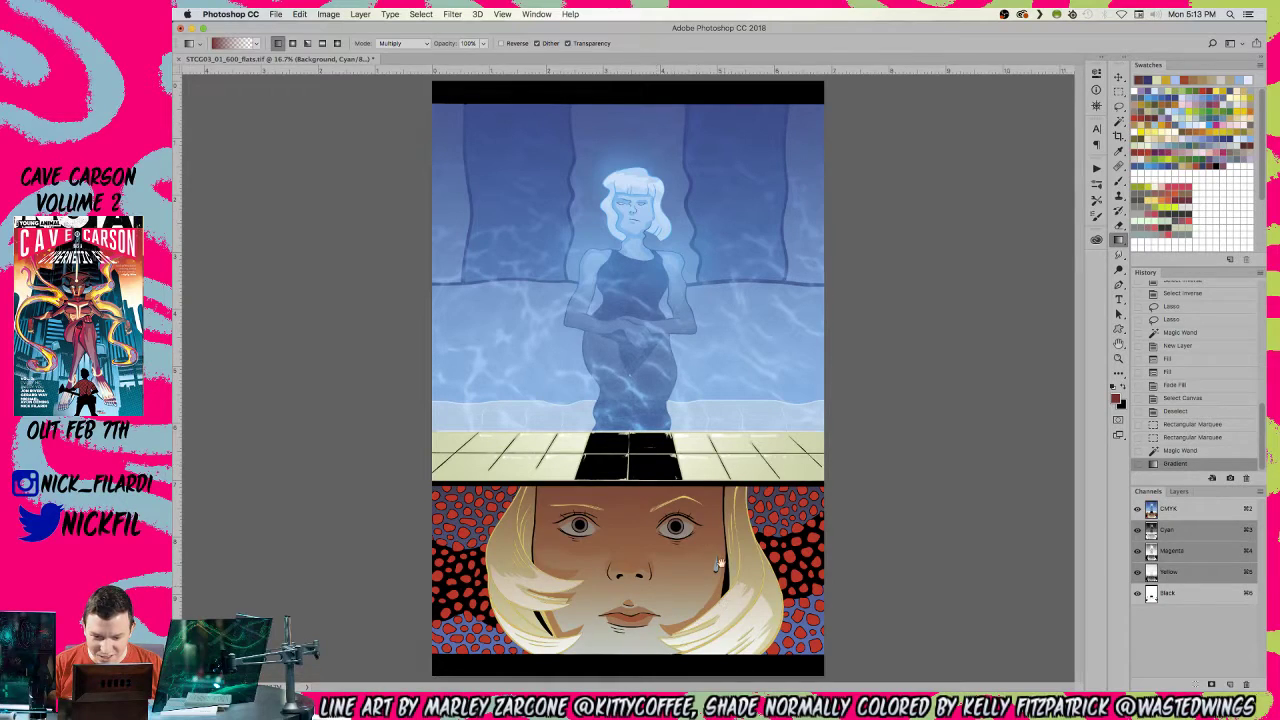
key("z")
left_click(689, 535)
left_click_drag(712, 578, 730, 353)
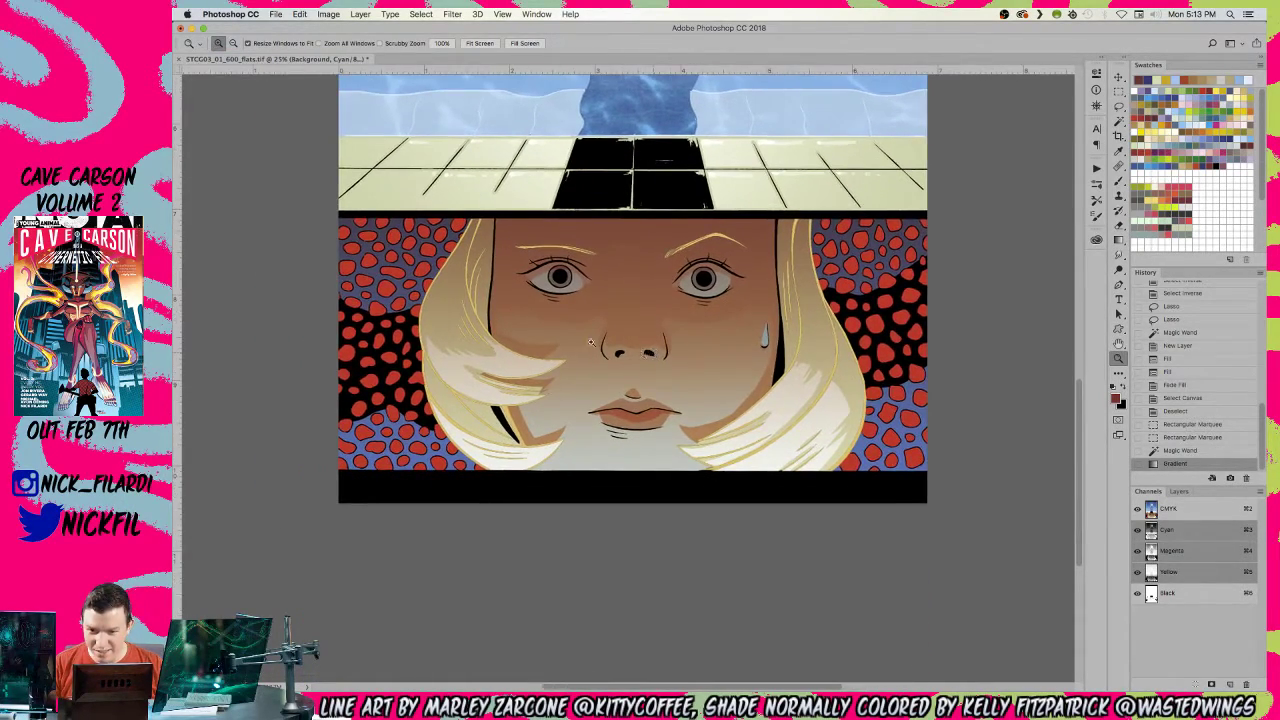
- Undo the dark red gradient by returning to the panel selection made with the Magic Wand
key("super+d")
key("w")
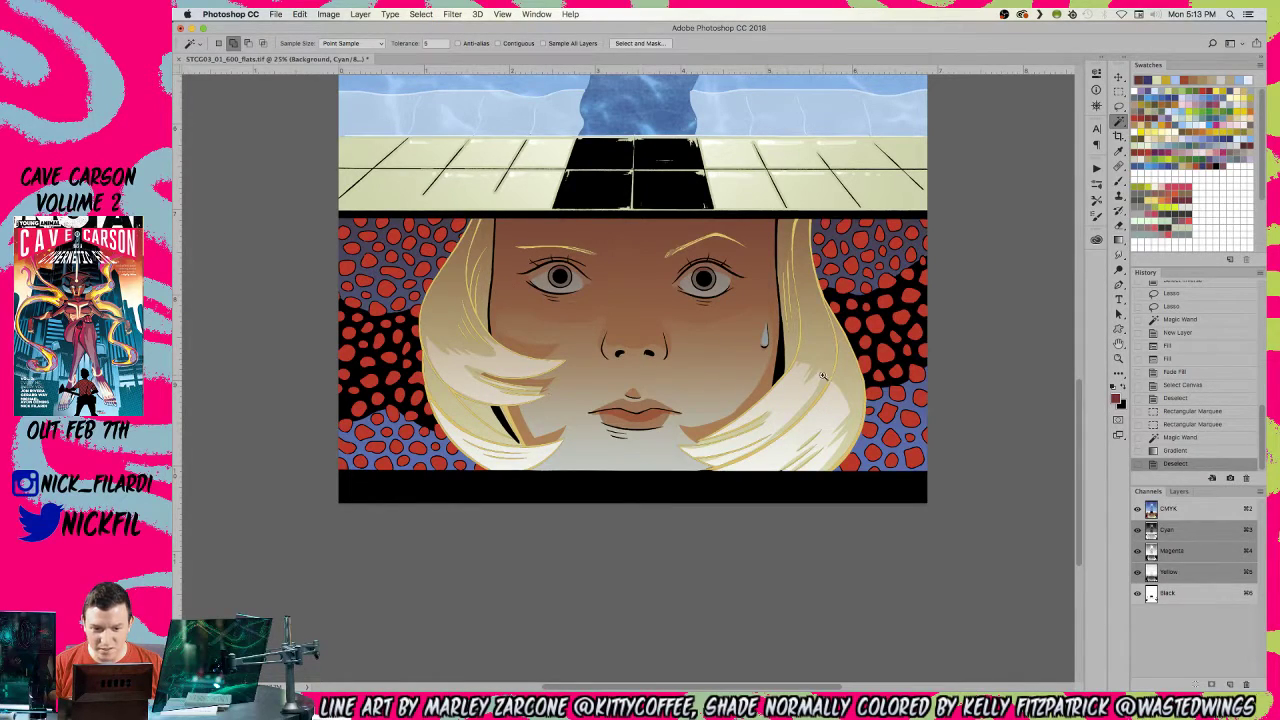
key("z")
left_click(822, 376, "alt")
key("super+z")
left_click(1192, 449)
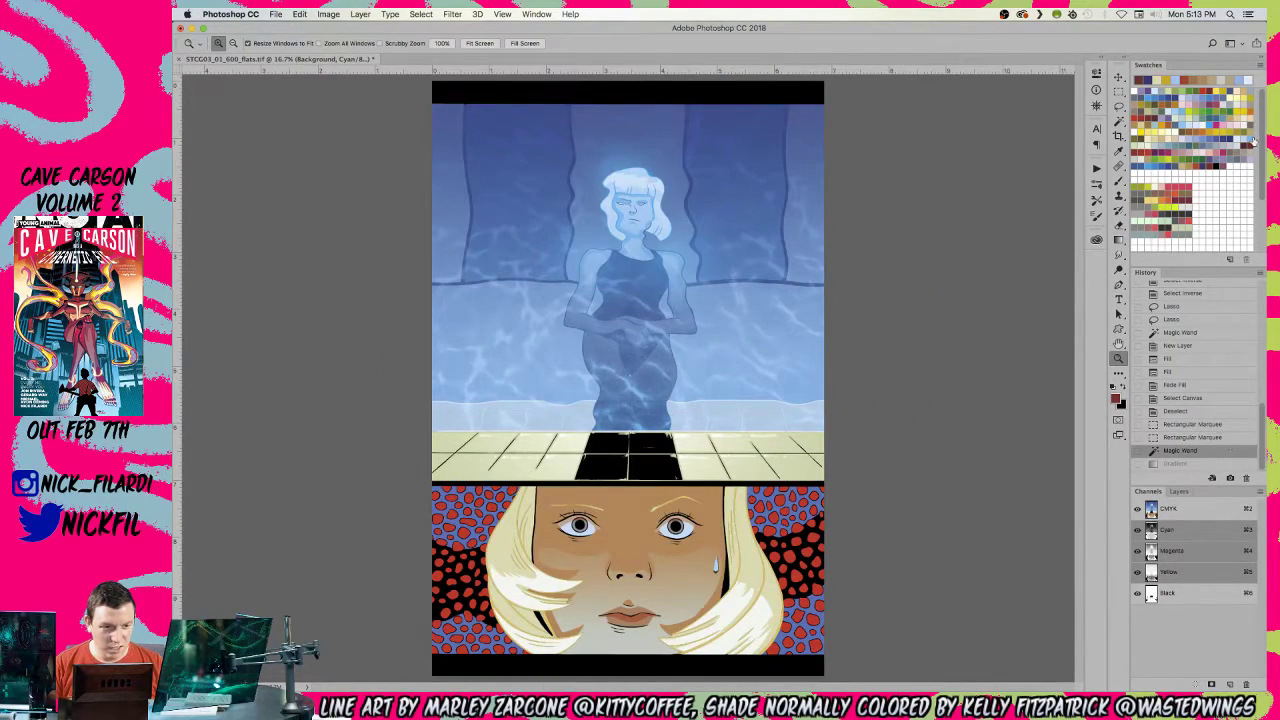
- Apply a dark blue Multiply gradient from the figure's legs to the bottom border, and fade it to 60% in Multiply mode
key("g")
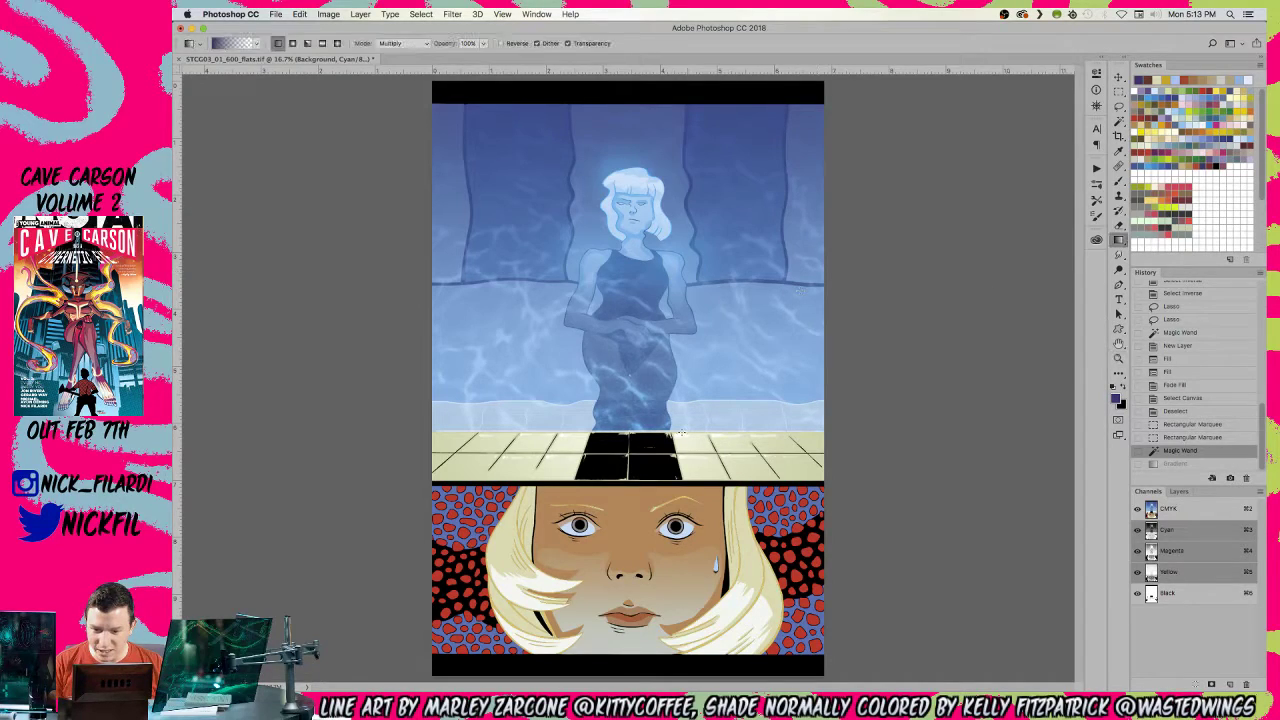
left_click_drag(614, 390, 613, 664)
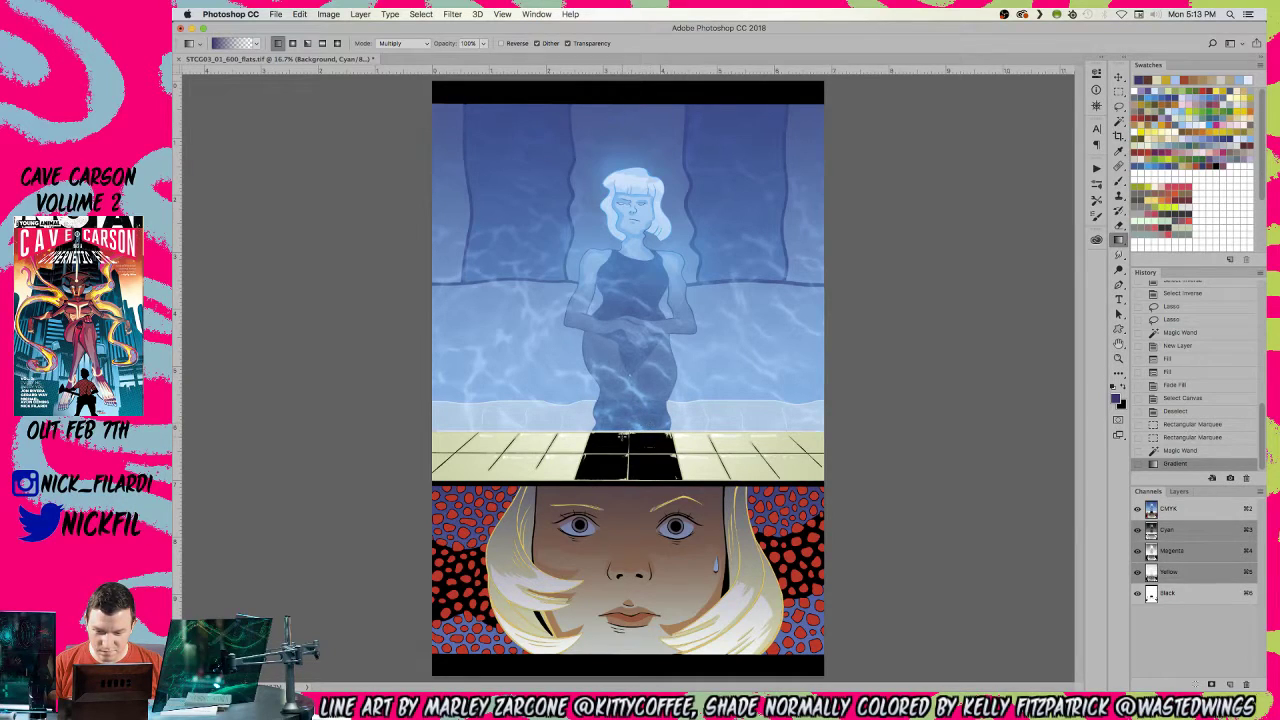
key("super+shift+f")
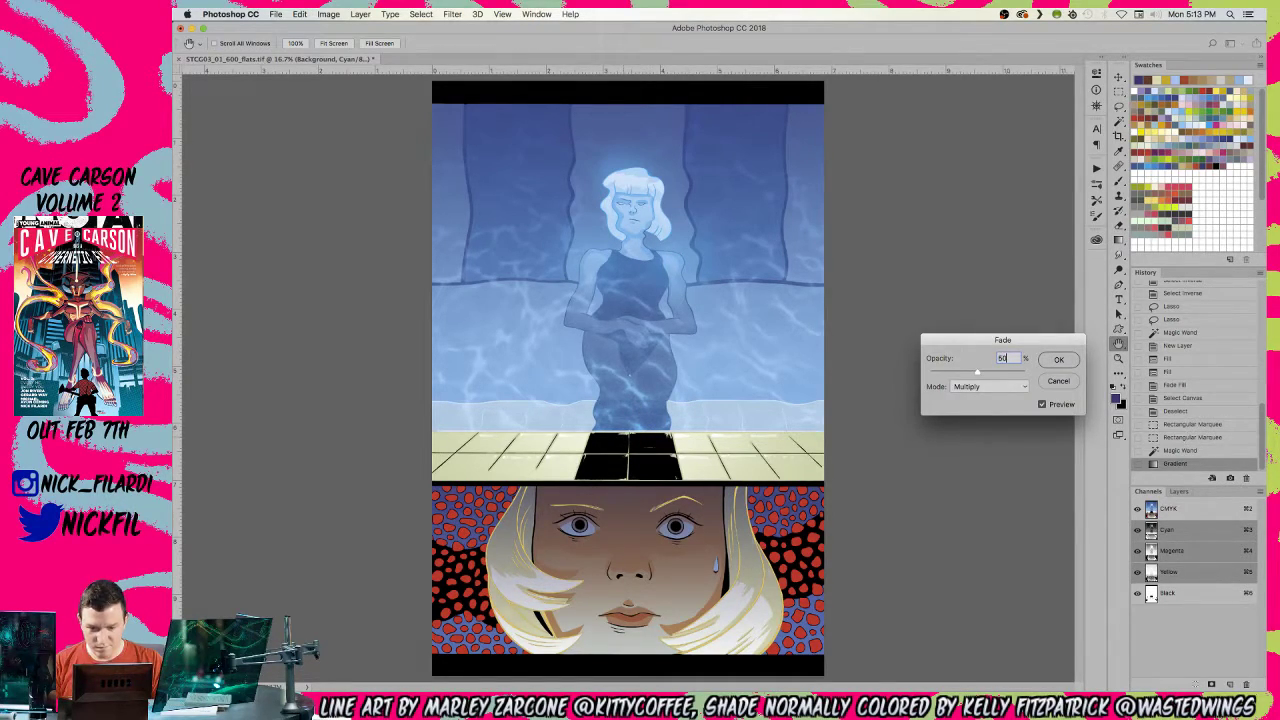
key("BackSpace")
key("BackSpace")
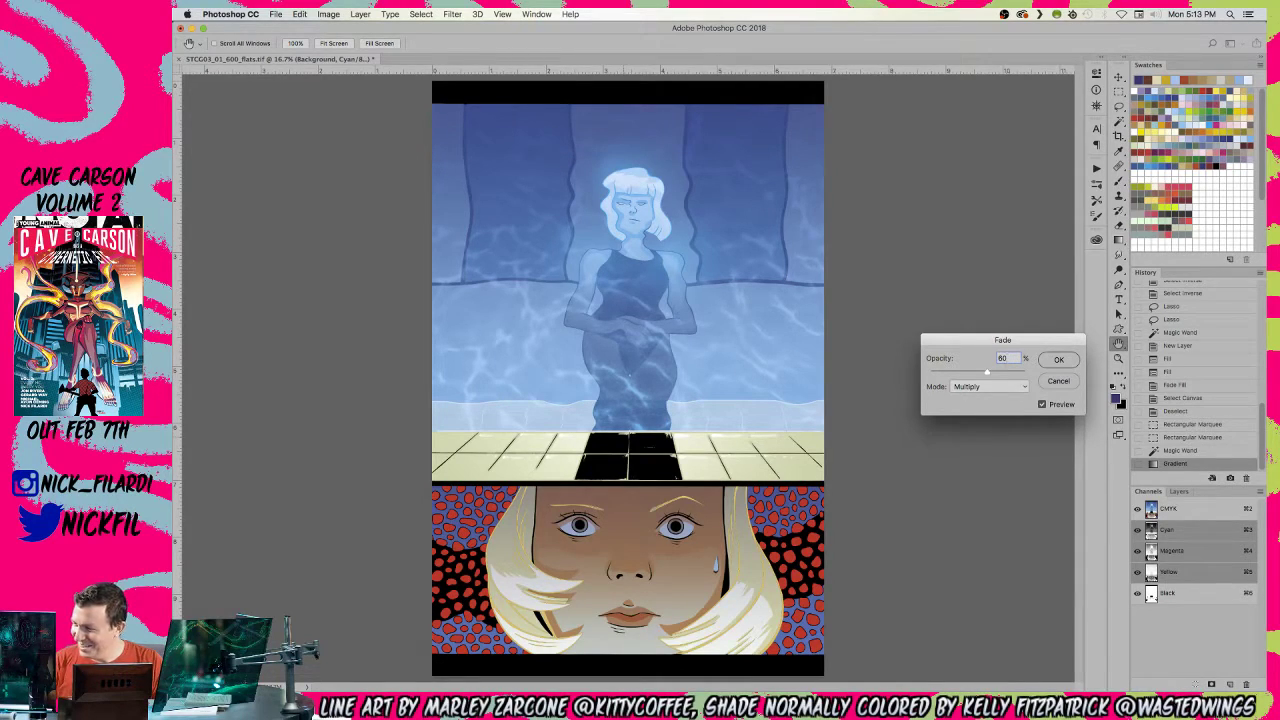
key("Return")
- Try to select the left hair tone in the face panel with the Magic Wand, and deselect
key("z")
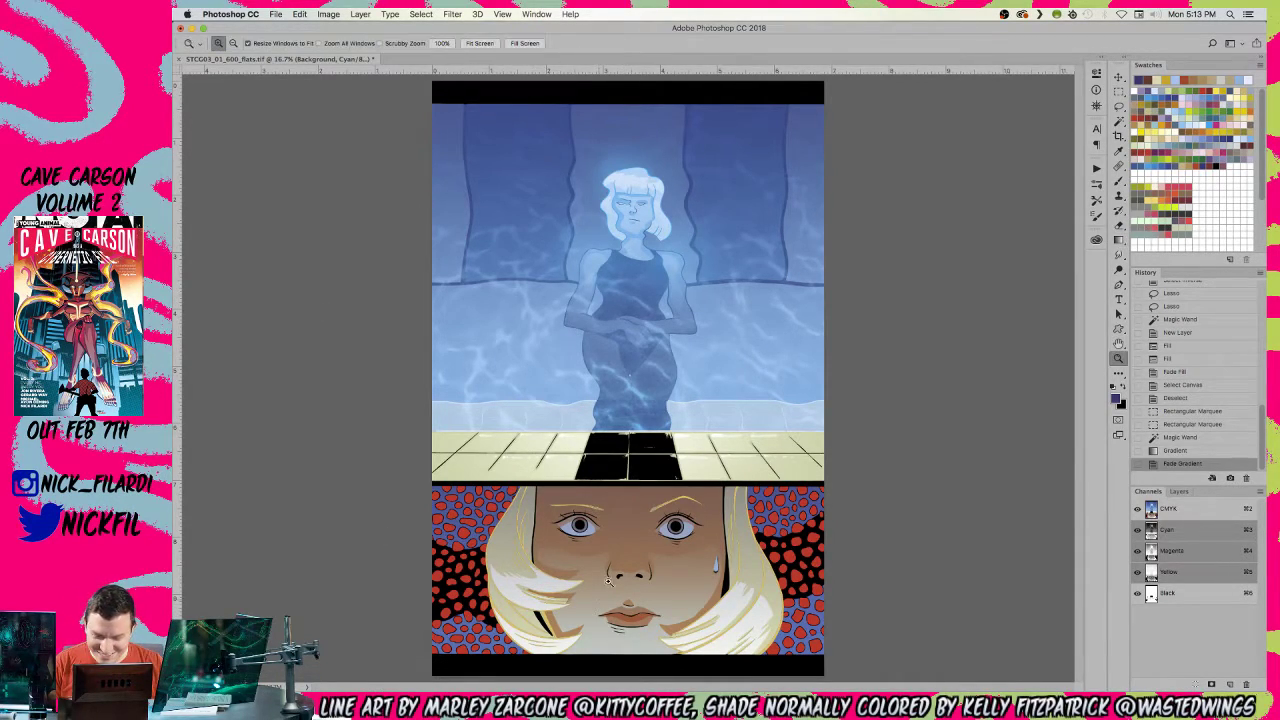
left_click(617, 574)
left_click_drag(612, 568, 548, 360)
left_click(420, 330)
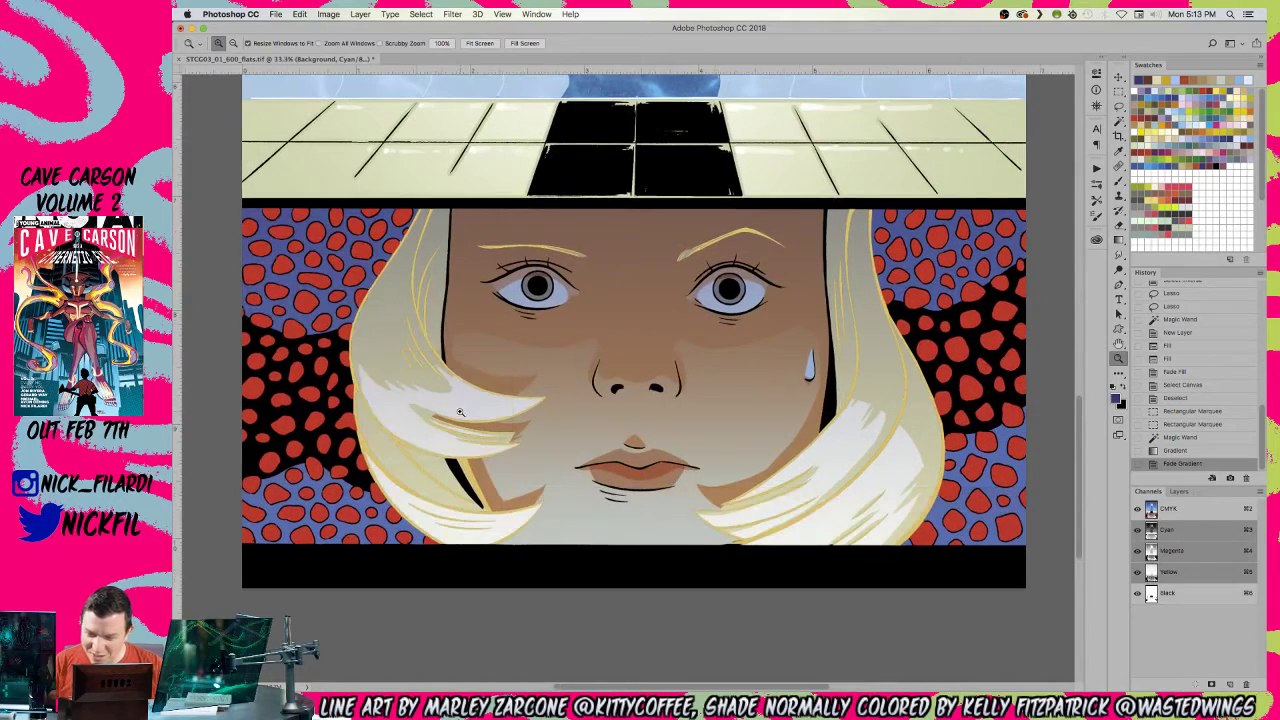
key("w")
left_click(452, 357)
key("super+d")
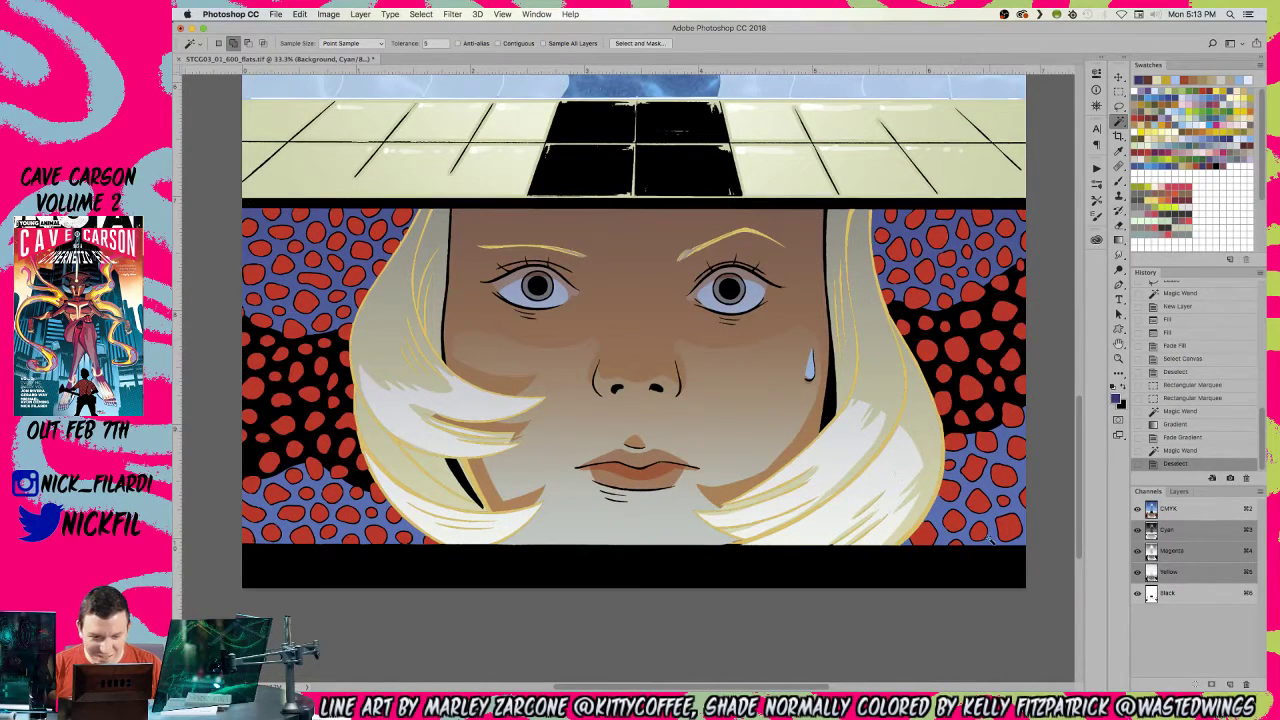
- Select the face's shaded blond hair tones on the Background layer with the Magic Wand, adding the gradient bands down to the lower curls
left_click(1180, 491)
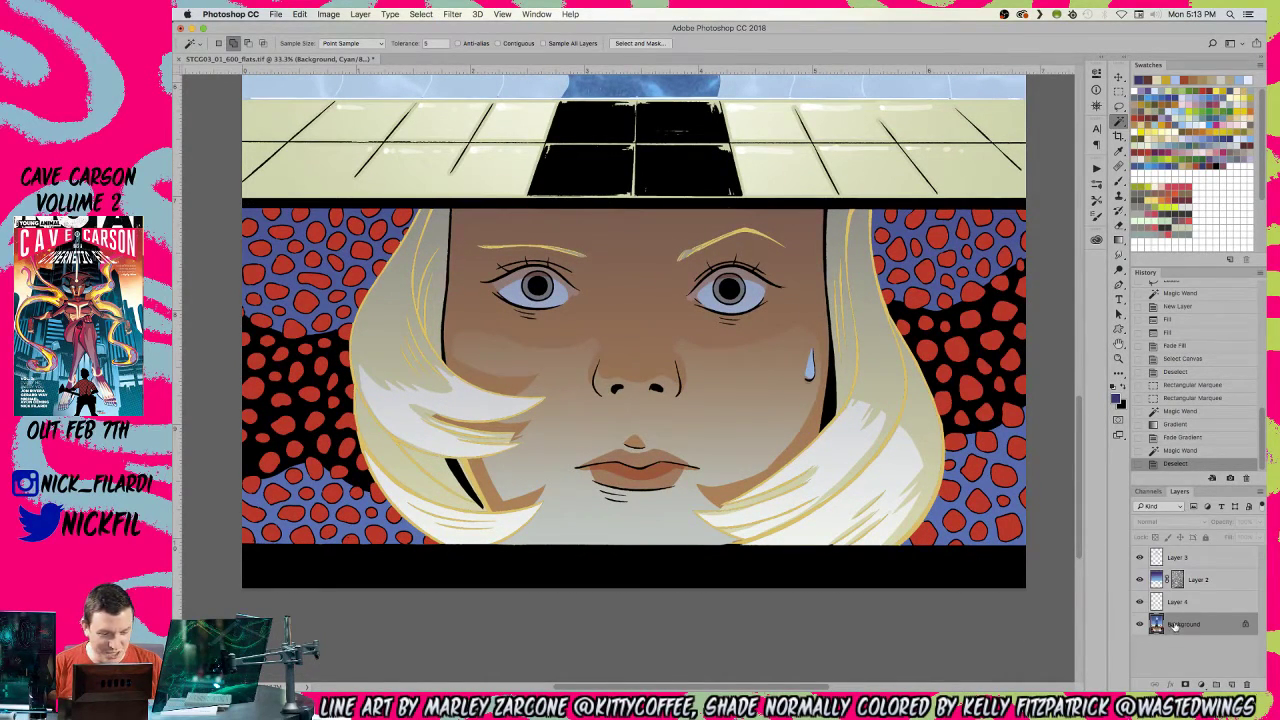
left_click(858, 240)
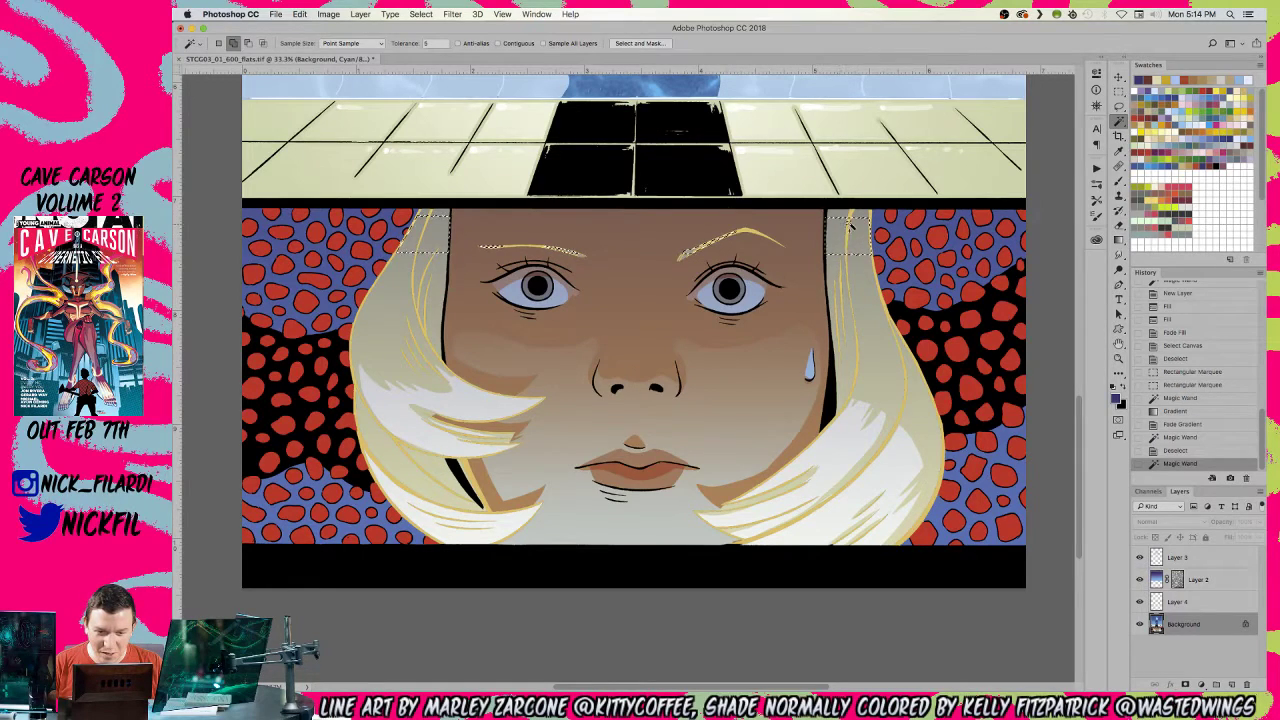
left_click(861, 284)
left_click(885, 364)
left_click(854, 262)
left_click(867, 337)
left_click(874, 356, "shift")
left_click(882, 375, "shift")
left_click(889, 394, "shift")
left_click(893, 410, "shift")
left_click(894, 446, "shift")
left_click(908, 434, "shift")
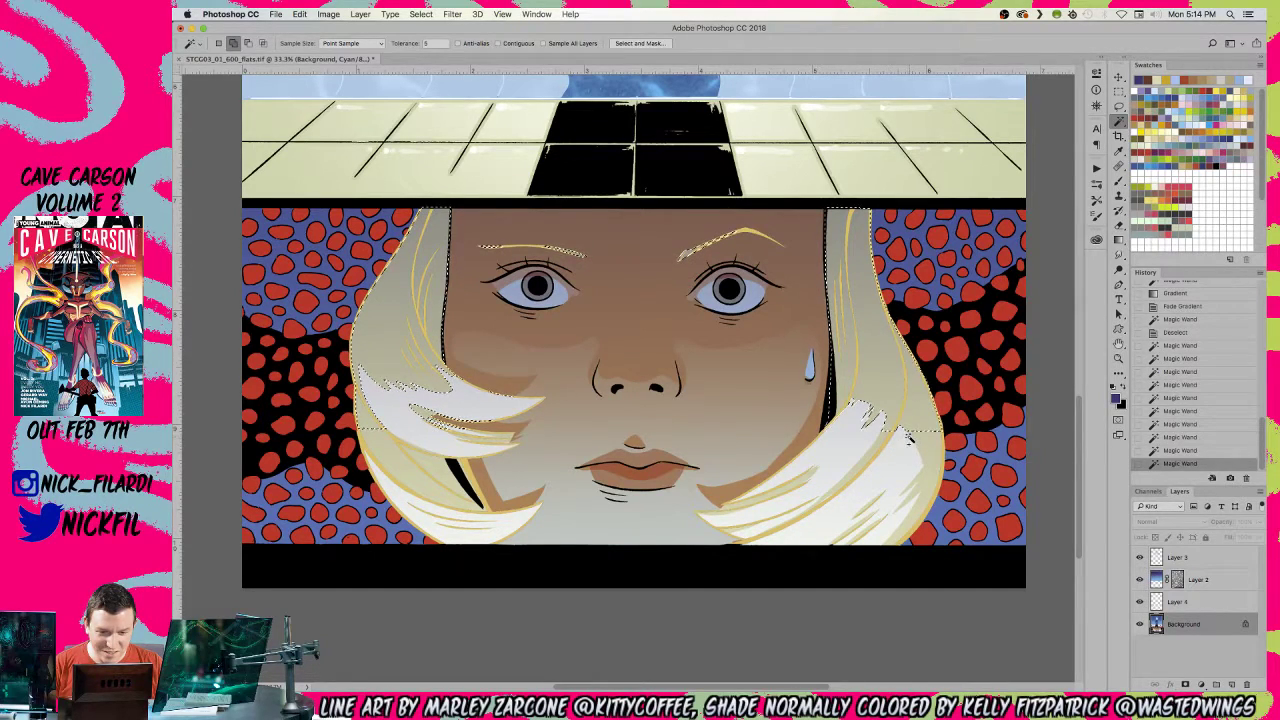
left_click(918, 518, "shift")
left_click(906, 530, "shift")
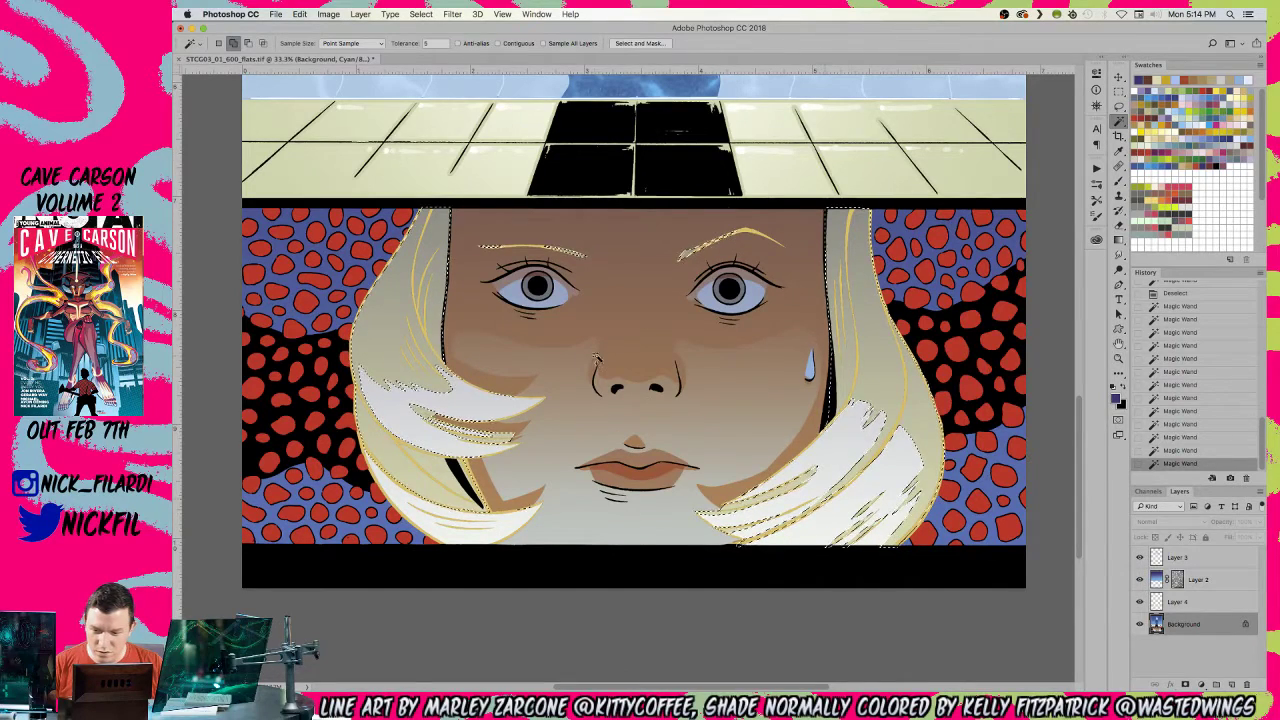
- Fill the selected hair tones with an orange-yellow swatch and fade the fill
left_click_drag(656, 256, 652, 294)
key("z")
left_click(630, 288, "alt")
left_click(630, 288, "alt")
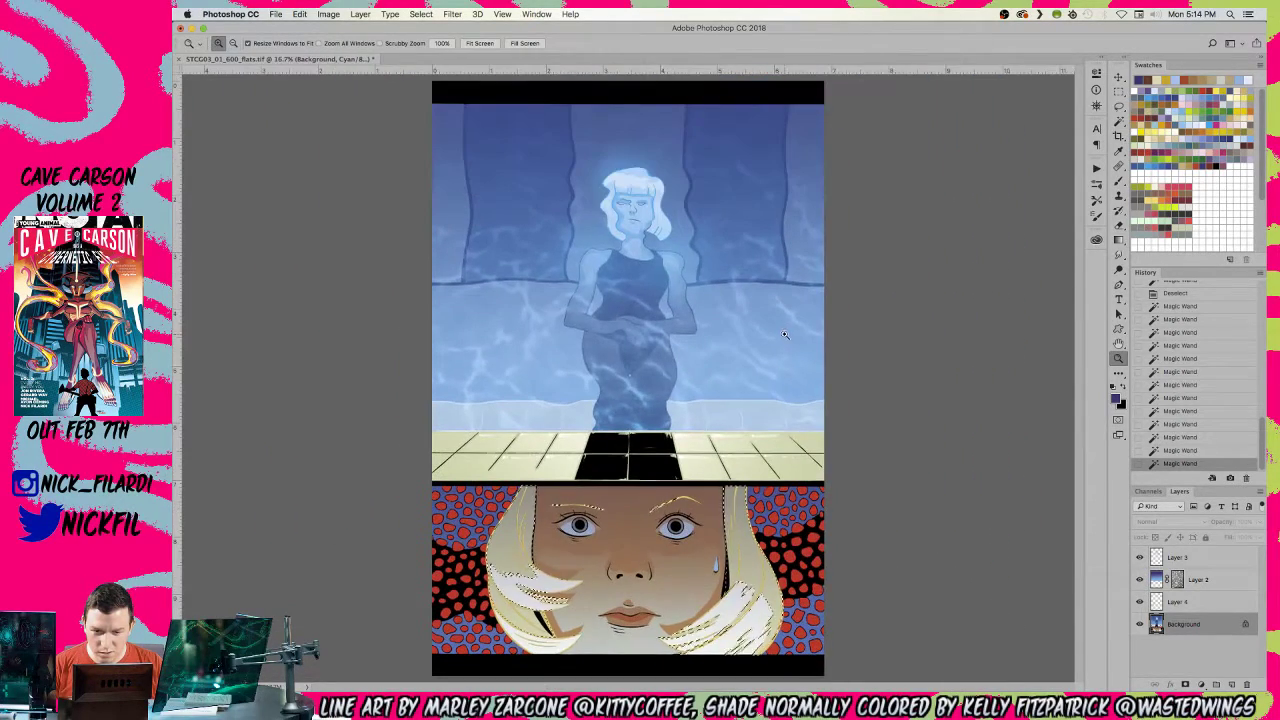
left_click(651, 482)
left_click_drag(651, 481, 654, 241)
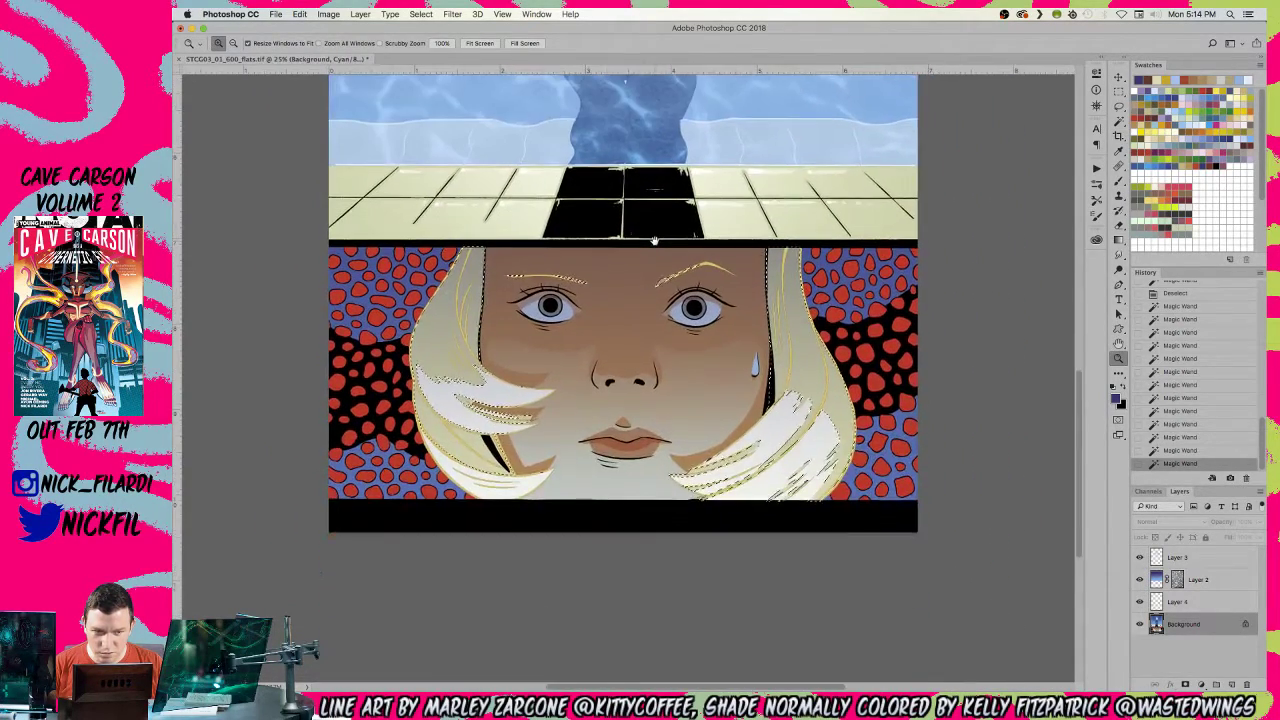
left_click(1165, 121)
key("alt+BackSpace")
key("super+shift+f")
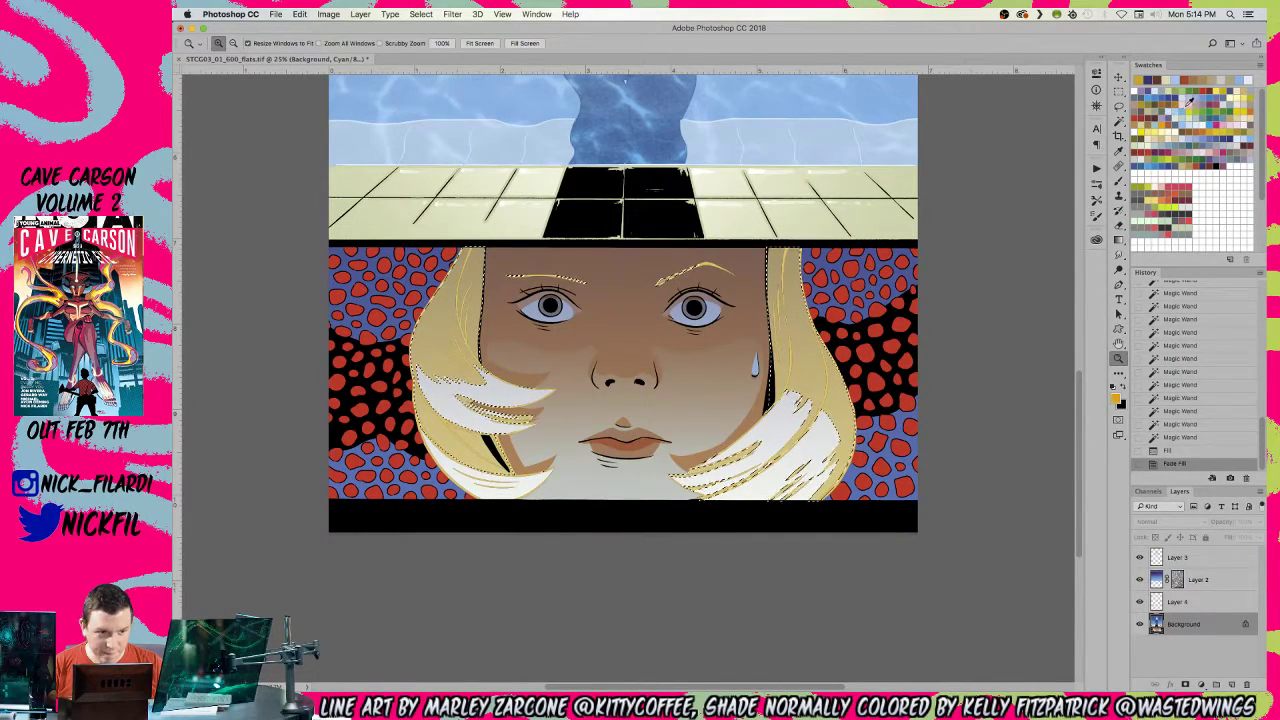
- Shade the selected hair with a dark red Multiply gradient from the pool's edge to below the nose, keeping the selection active
left_click(1216, 87)
key("g")
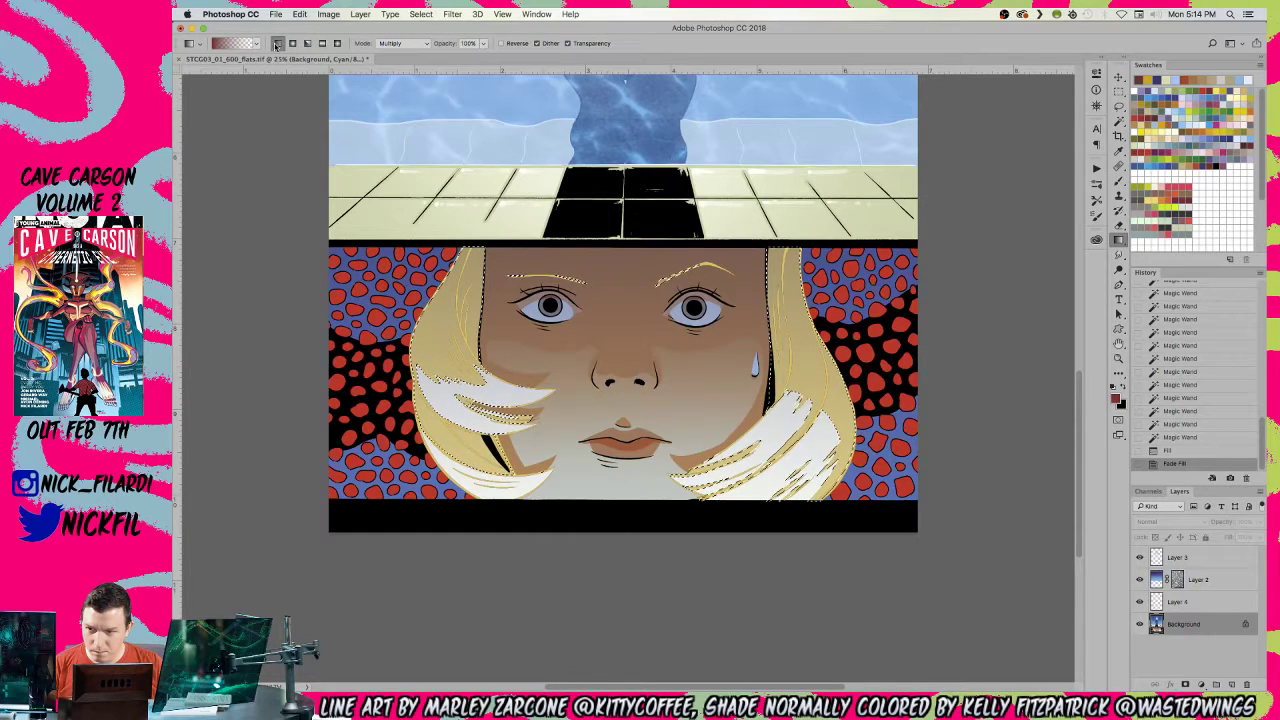
left_click_drag(588, 118, 581, 394)
key("super+d")
key("super+z")
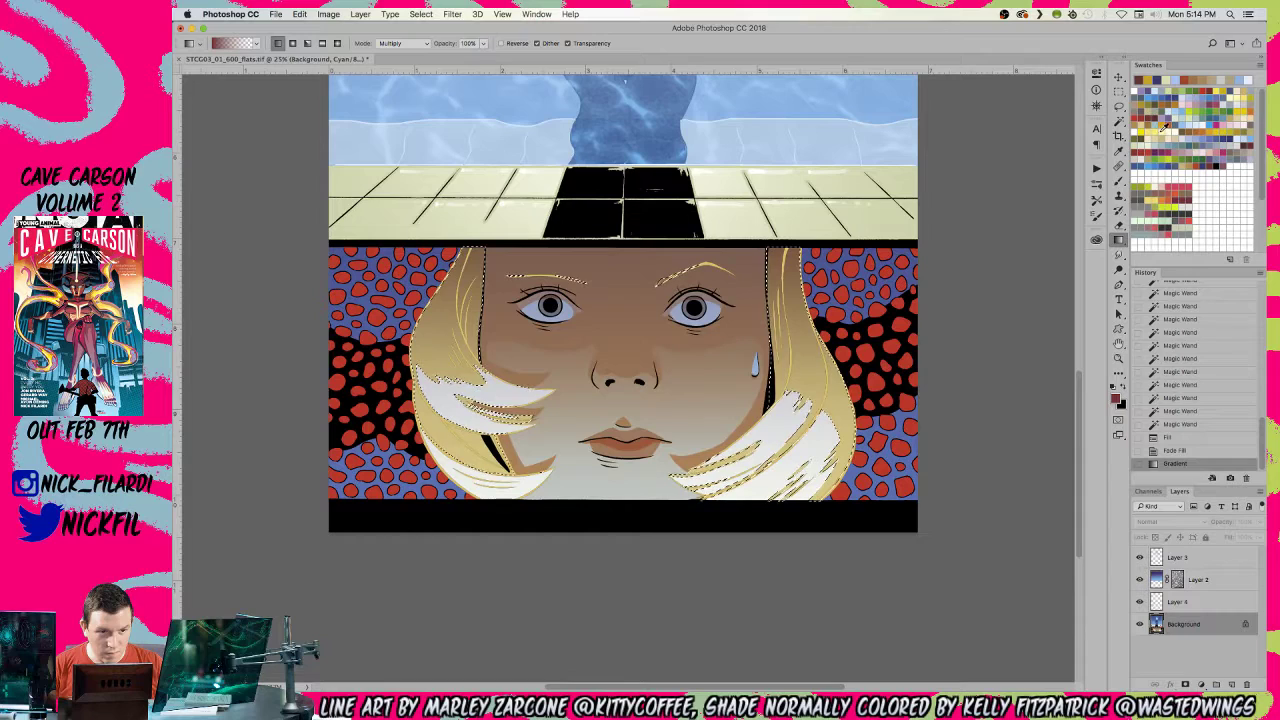
- Fill the selected hair with pale yellow (0C 0M 40Y 0K), fade the fill, and deselect
left_click(1163, 127)
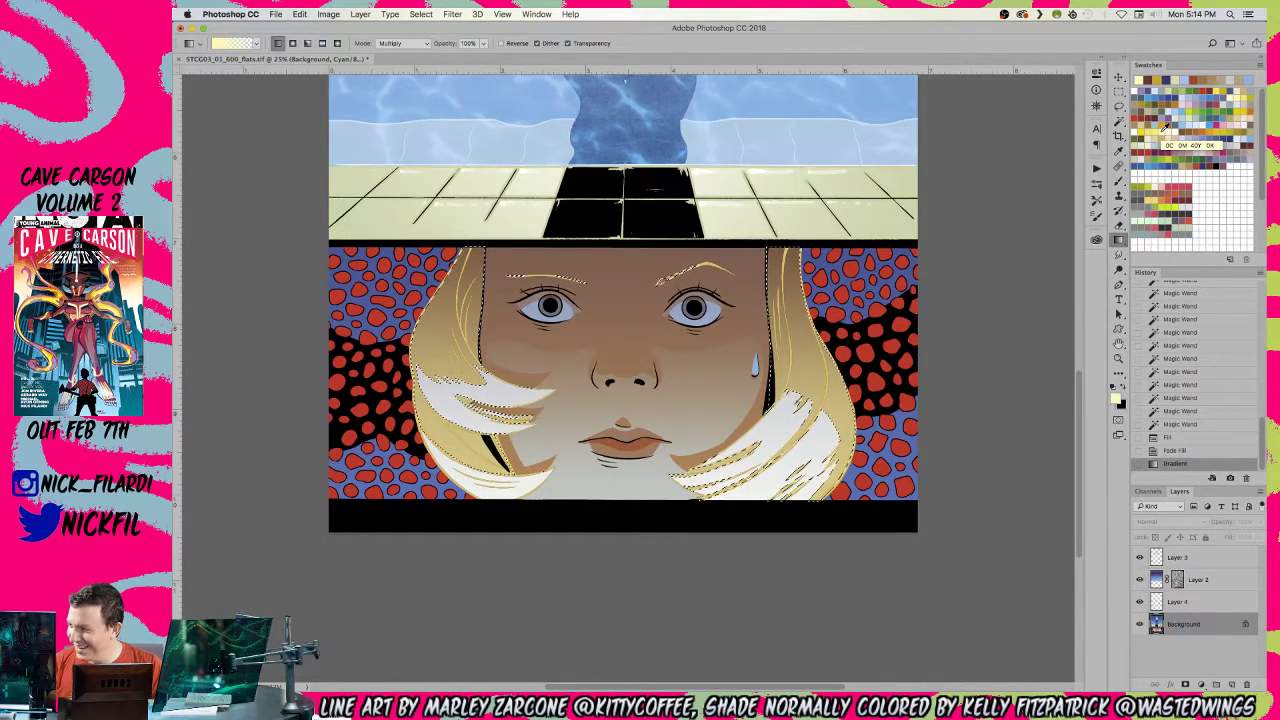
key("alt+BackSpace")
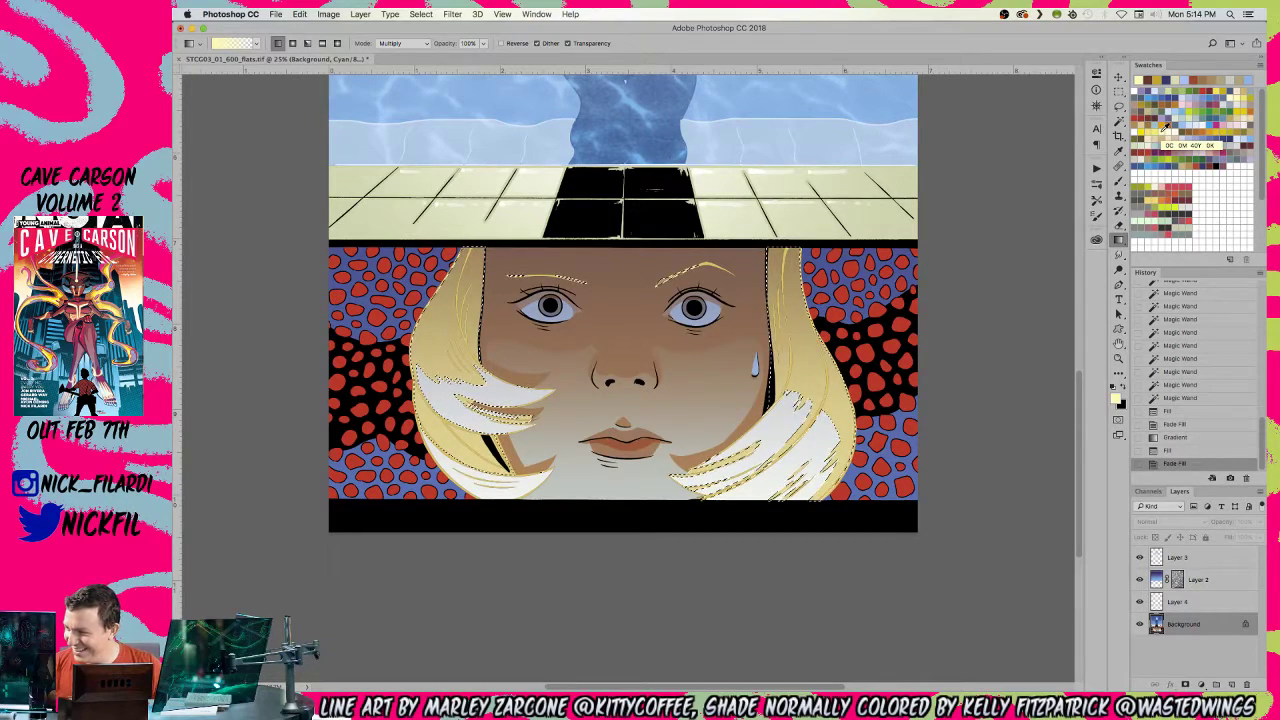
key("super+d")
- Try to select the white hair highlights with the Magic Wand, deselect them, and view the full page
left_click(1118, 358)
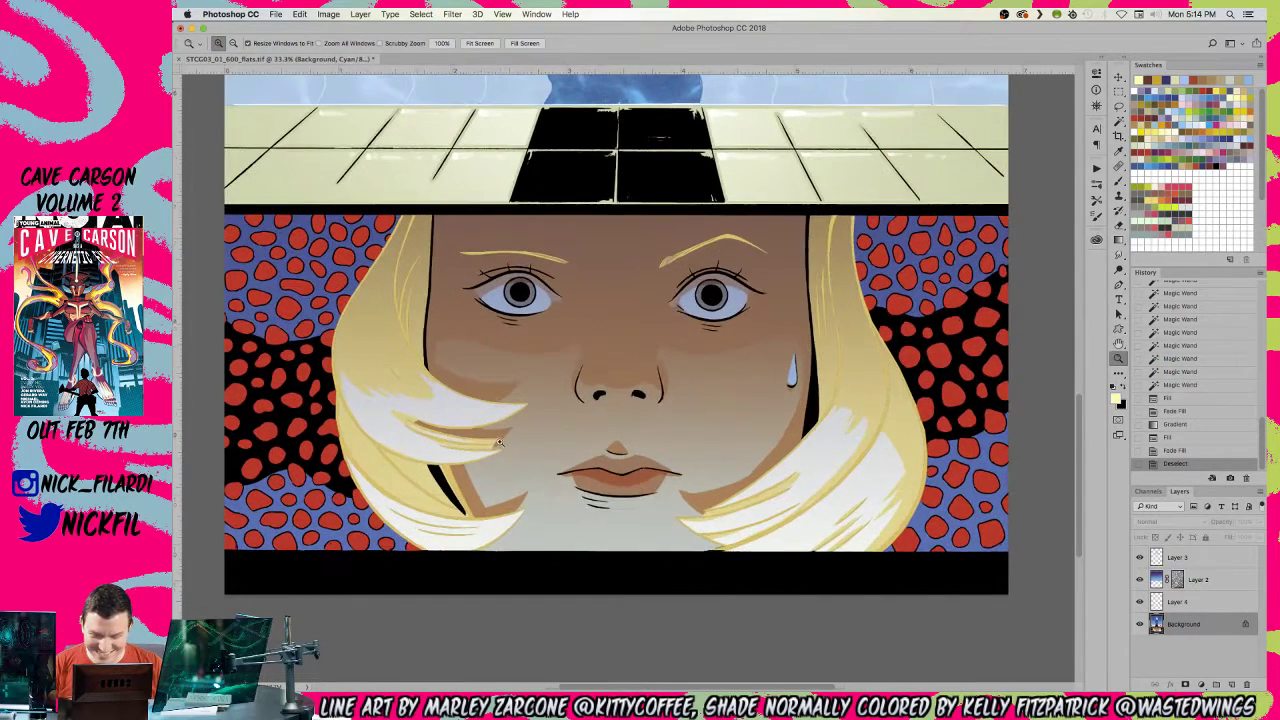
left_click(675, 443)
key("w")
left_click(485, 430)
left_click(343, 383)
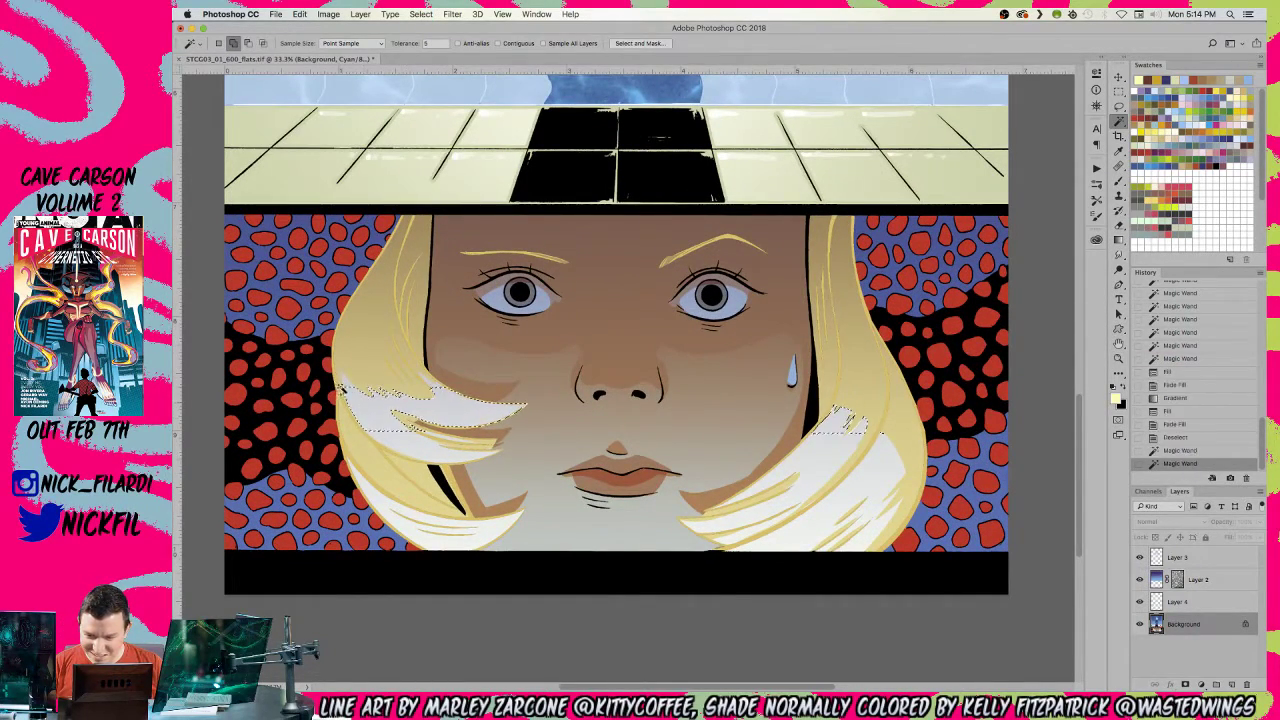
left_click(363, 400)
key("super+d")
key("z")
left_click(742, 371, "alt")
left_click(742, 372, "alt")
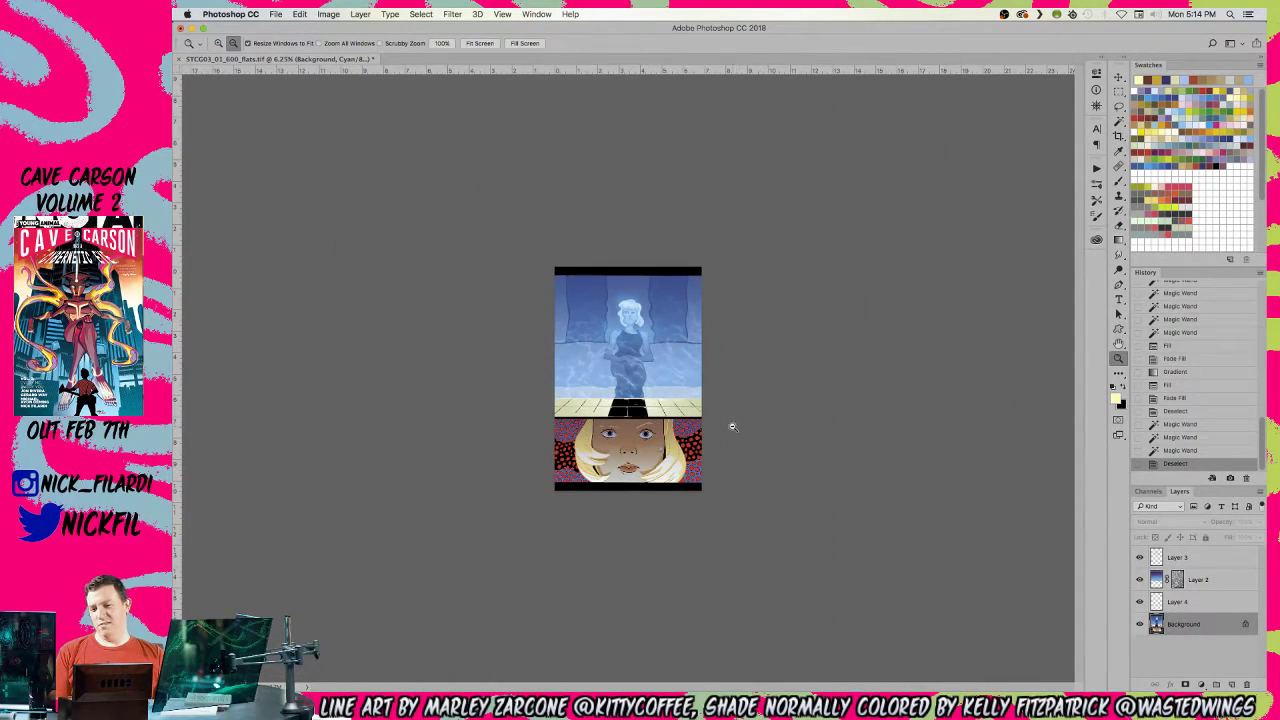
left_click(643, 468)
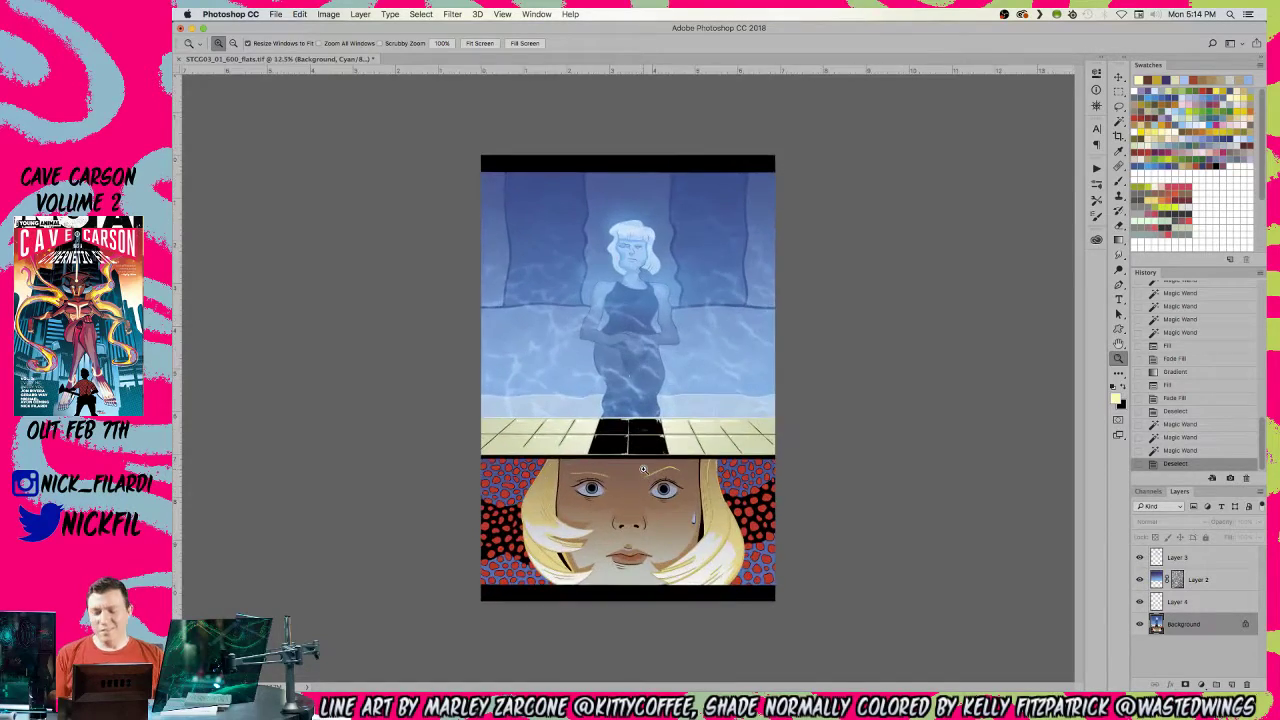
- Load the 125 px round pencil preset from the NORMCORE brushes, with white as the paint color, and shrink it to highlight size
left_click_drag(683, 536, 705, 165)
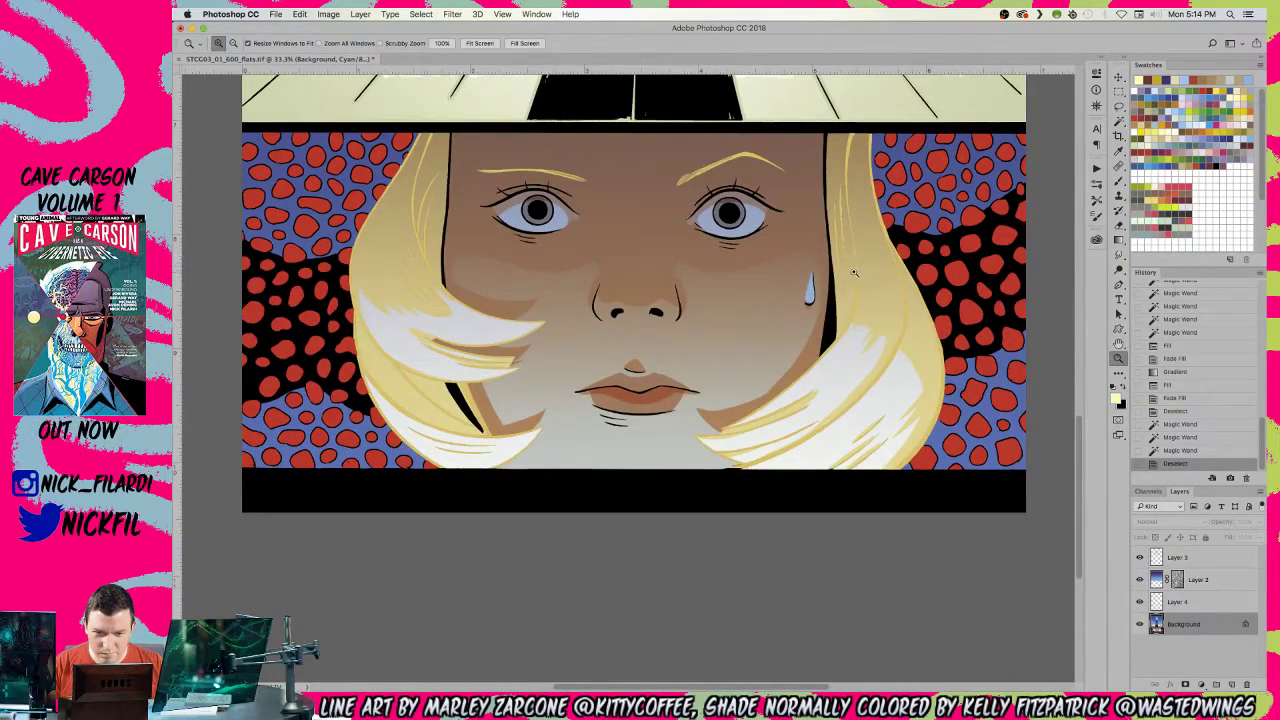
left_click(715, 235)
scroll(685, 313, "up", 3)
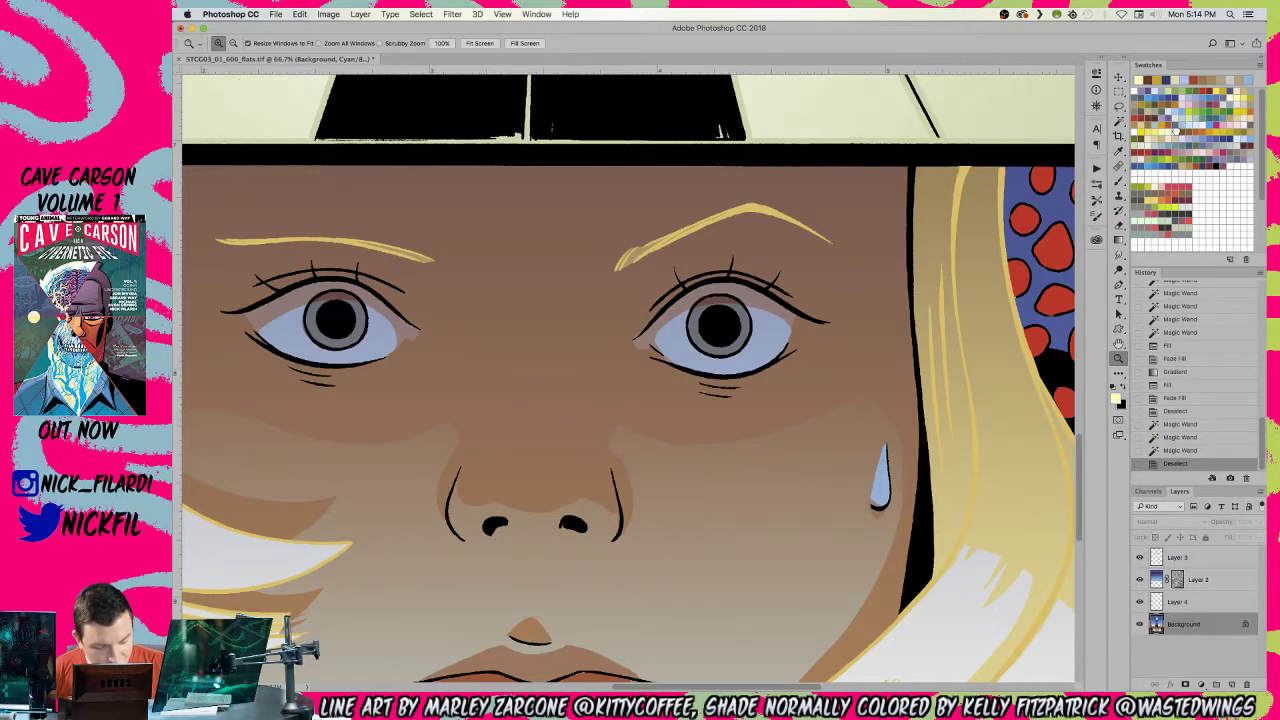
left_click(1118, 345)
left_click_drag(723, 423, 664, 437)
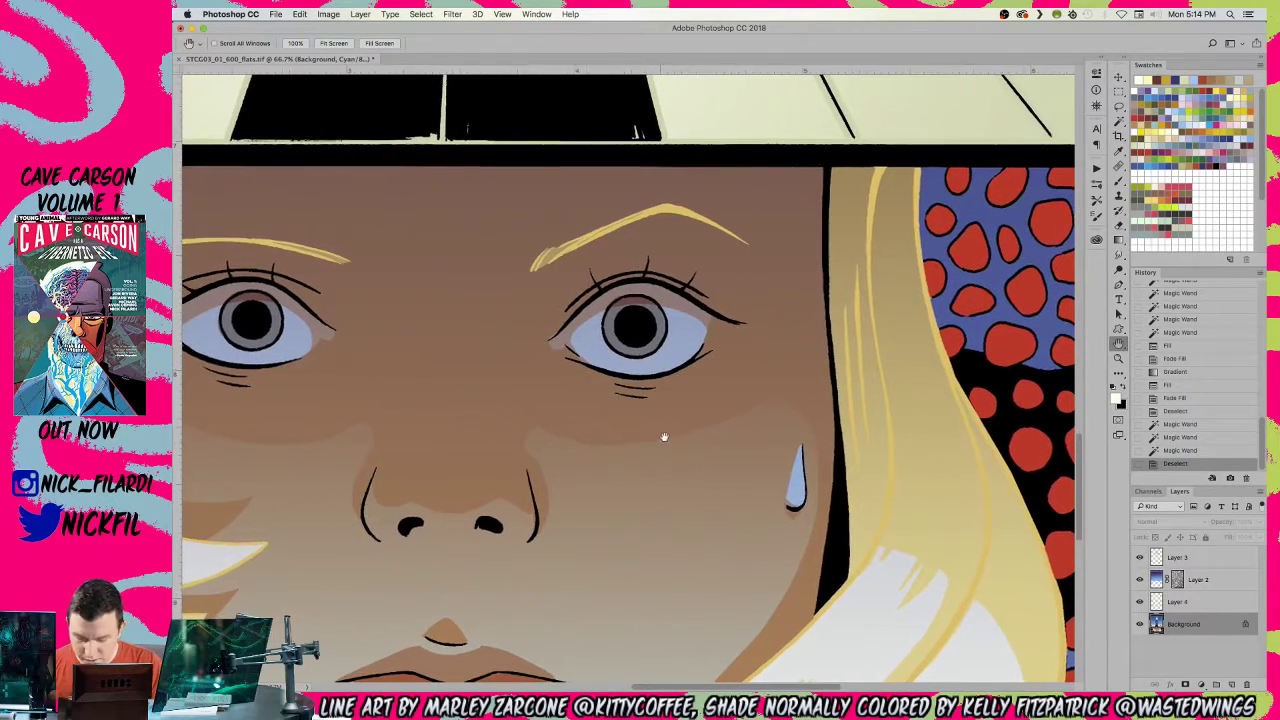
left_click(1118, 180)
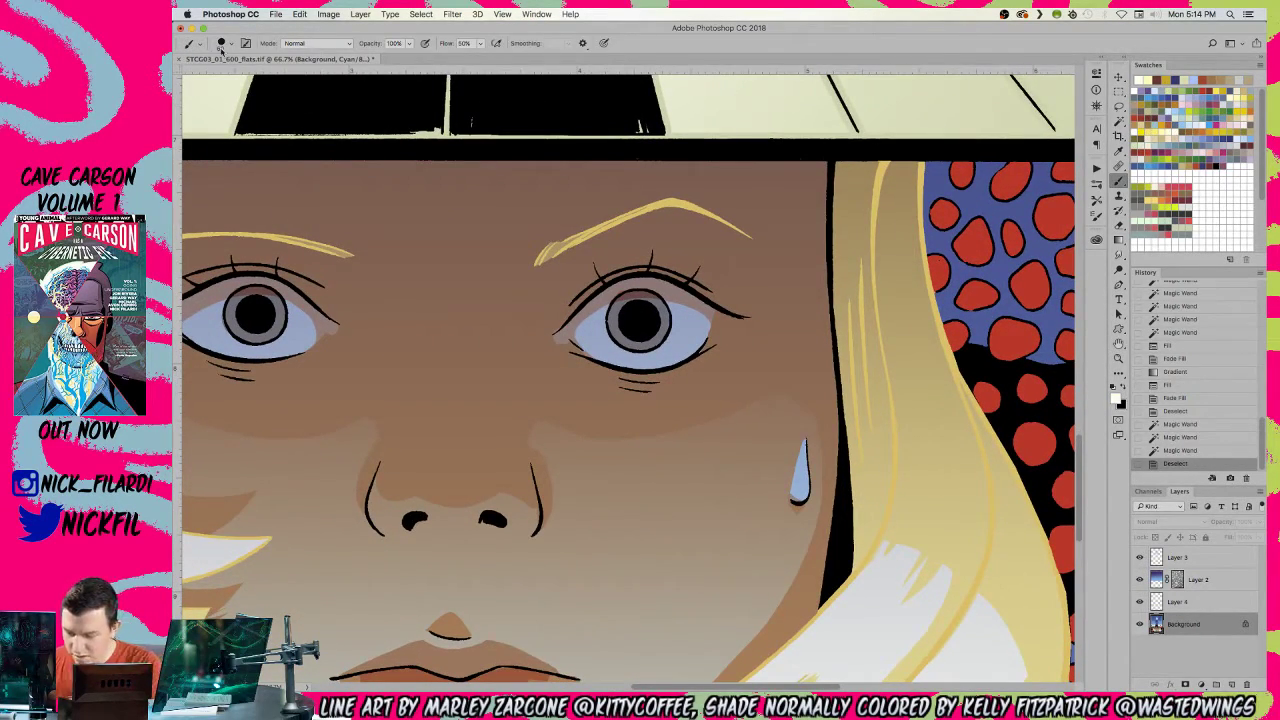
left_click(222, 43)
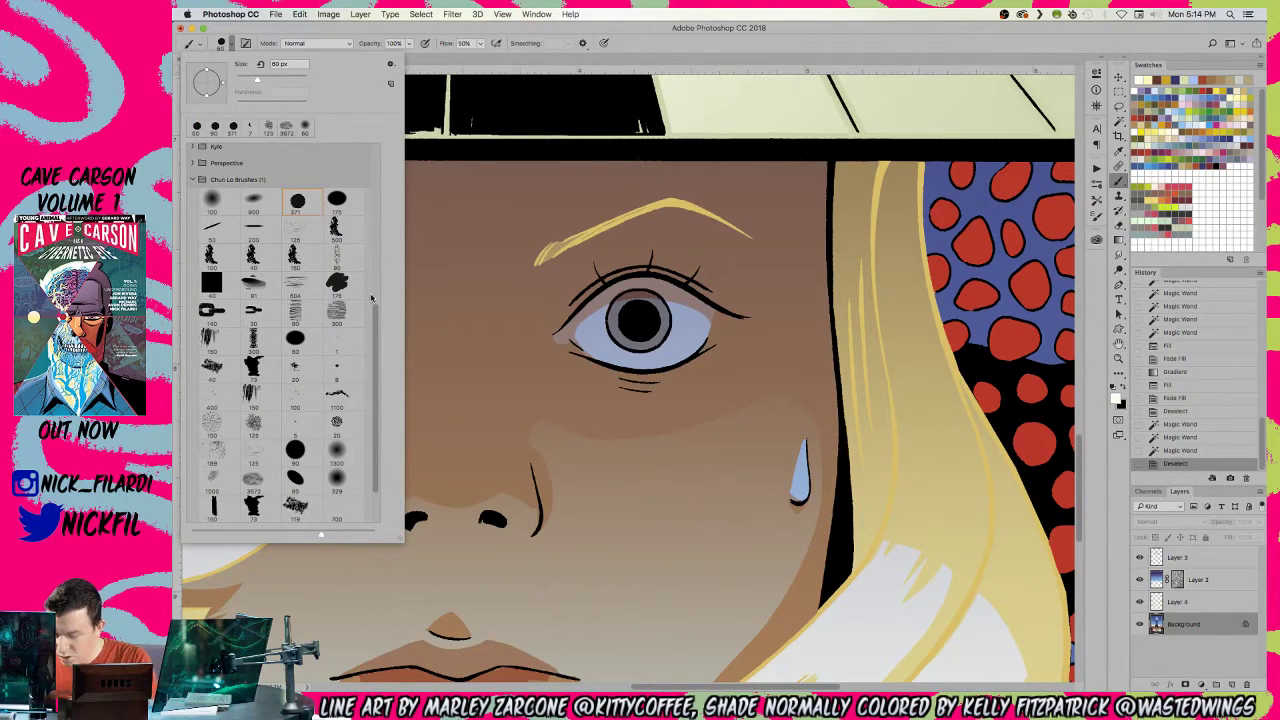
scroll(377, 316, "up", 15)
left_click(213, 170)
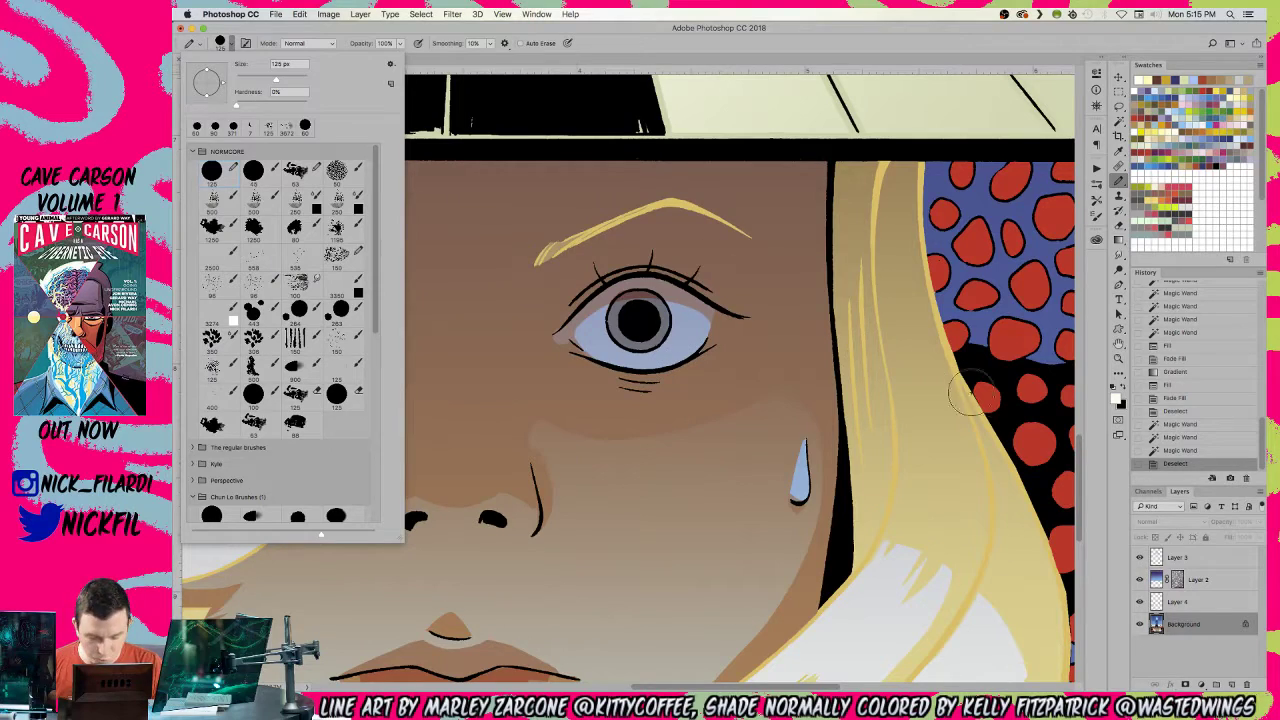
left_click(931, 108)
key("super+z")
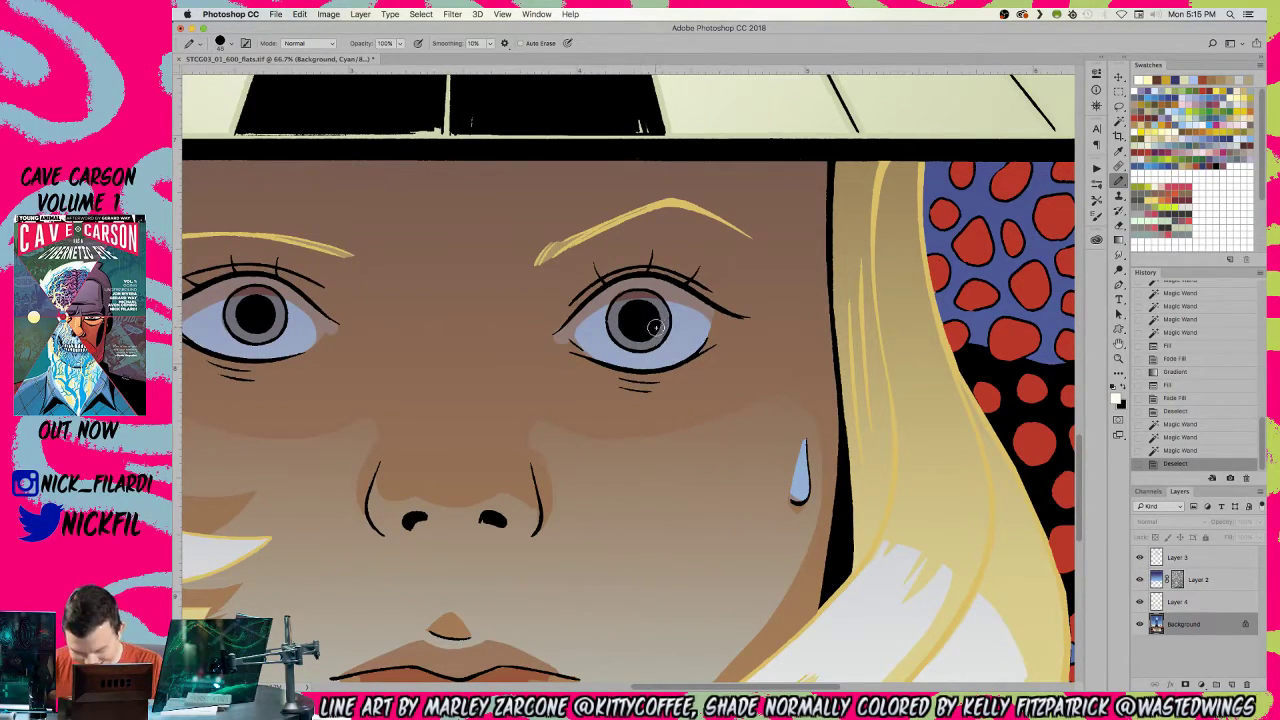
- Paint a white reflection across the lower iris of both eyes on Layer 4, replacing the stroke made on the Background
left_click_drag(663, 348, 658, 332)
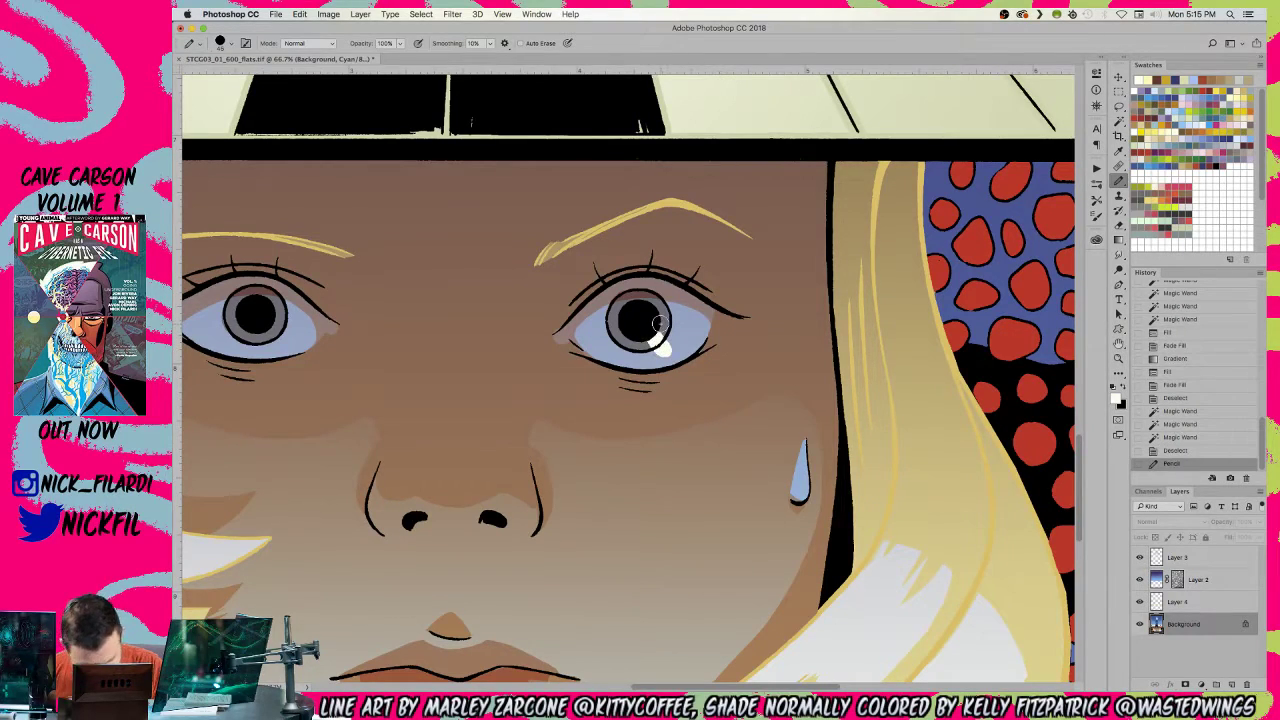
left_click(1195, 601)
key("super+z")
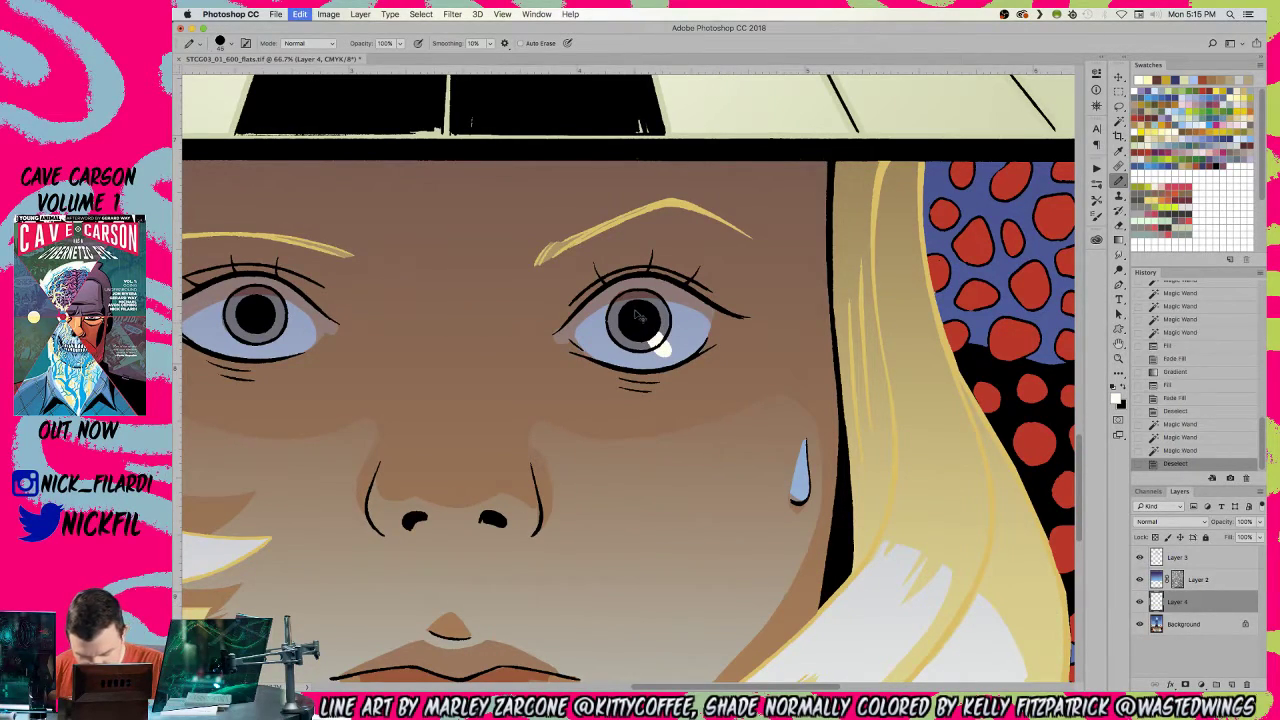
mouse_move(663, 346)
left_mouse_down()
mouse_move(654, 334)
mouse_move(664, 348)
left_mouse_up()
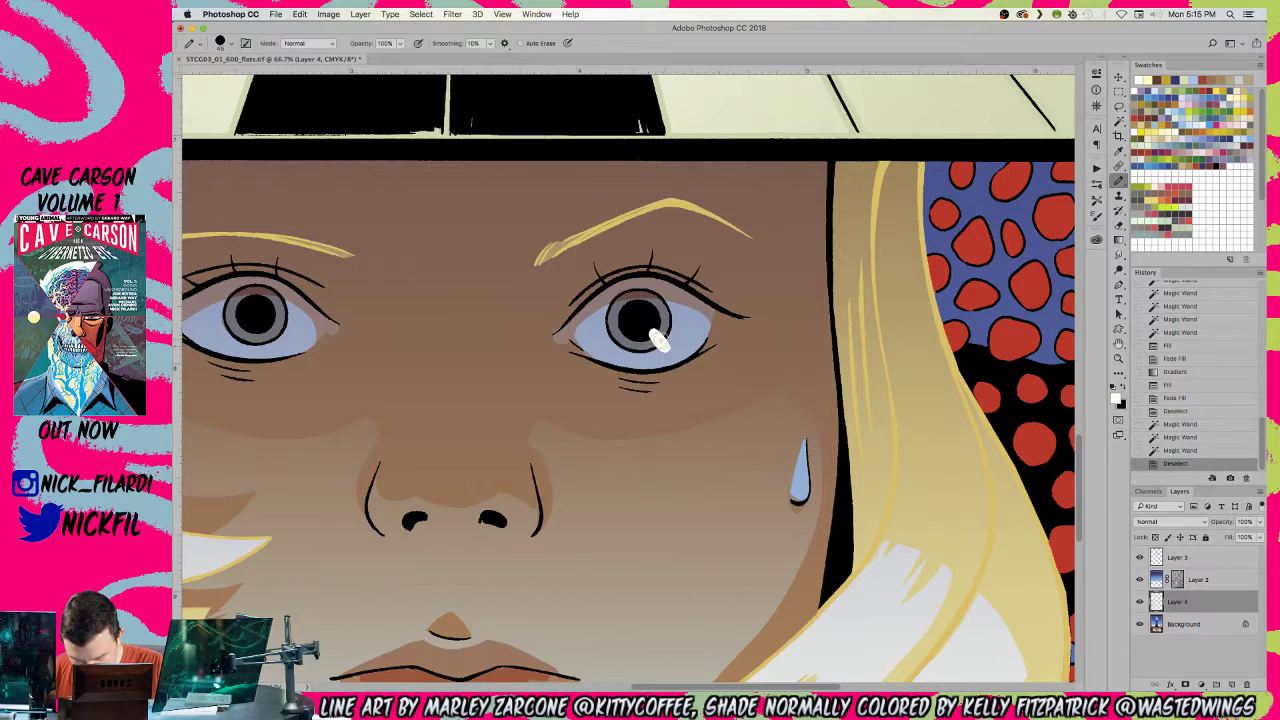
mouse_move(270, 333)
left_mouse_down()
mouse_move(266, 343)
mouse_move(274, 321)
left_mouse_up()
key("z")
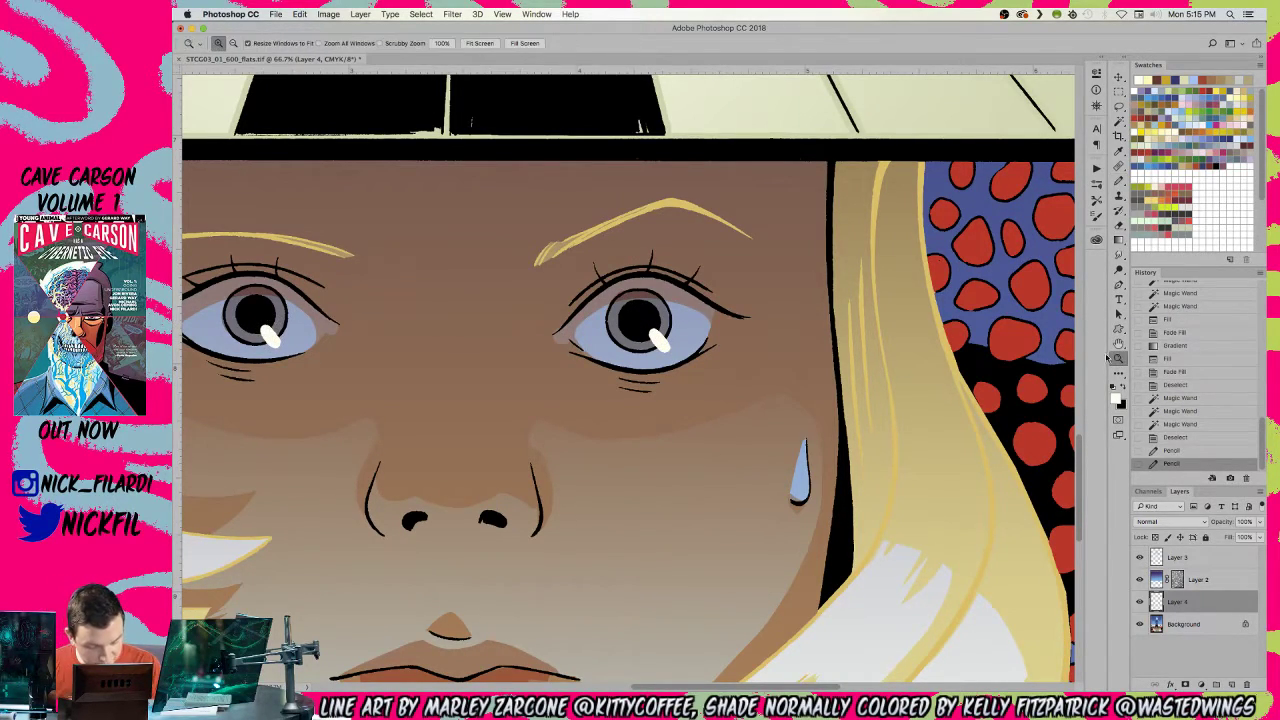
left_click(708, 458, "alt")
left_click(708, 458, "alt")
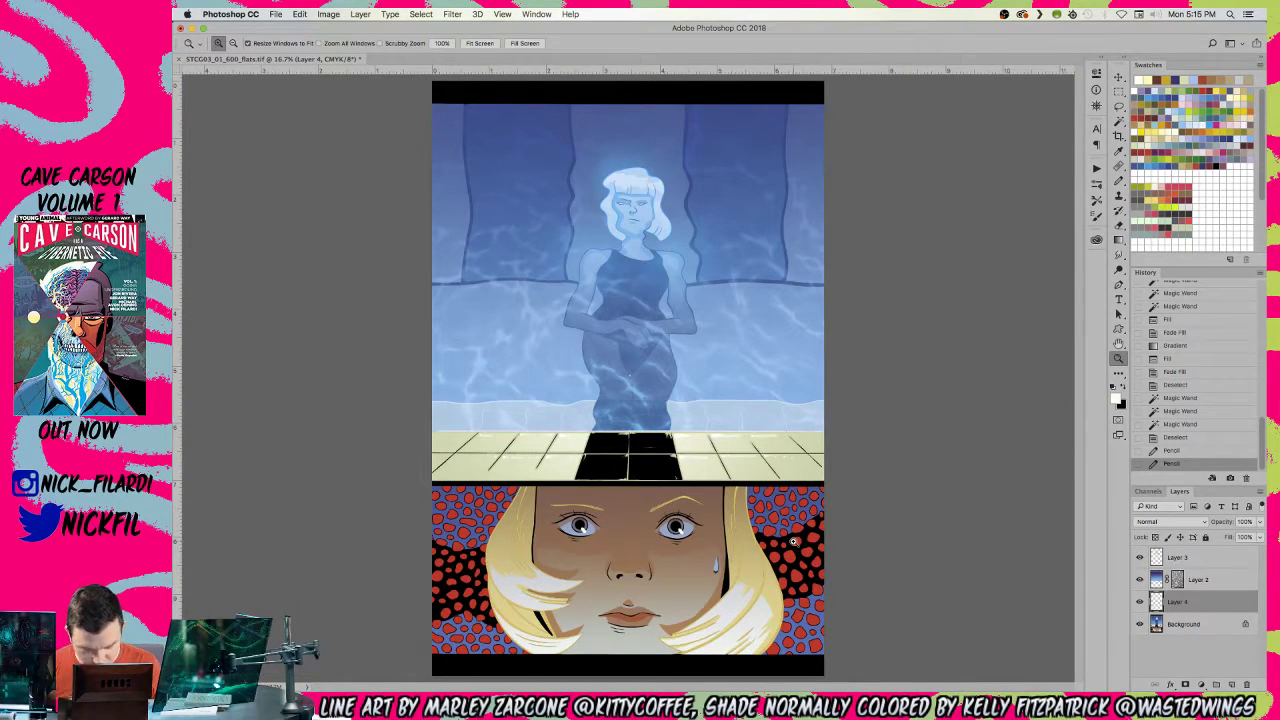
- Add a pale blue pencil stroke at 30% opacity to the submerged figure and switch the pencil's blend mode to Screen
left_click(1119, 180)
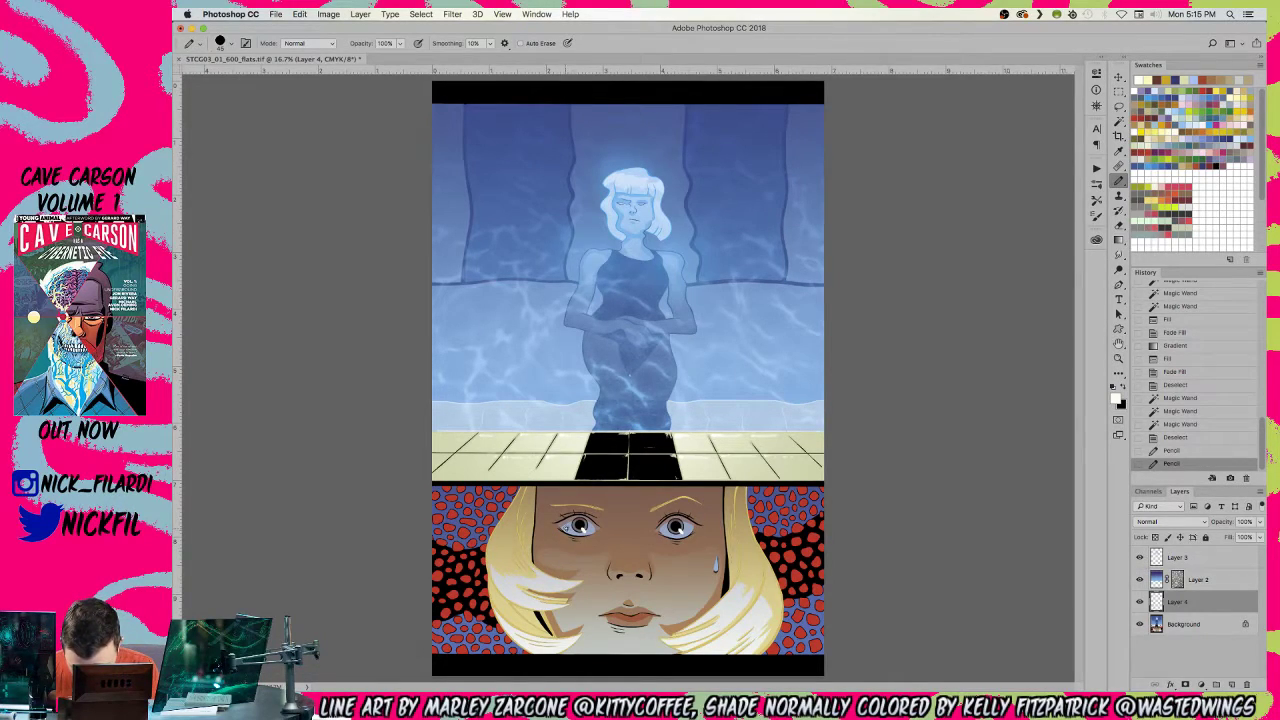
key("3")
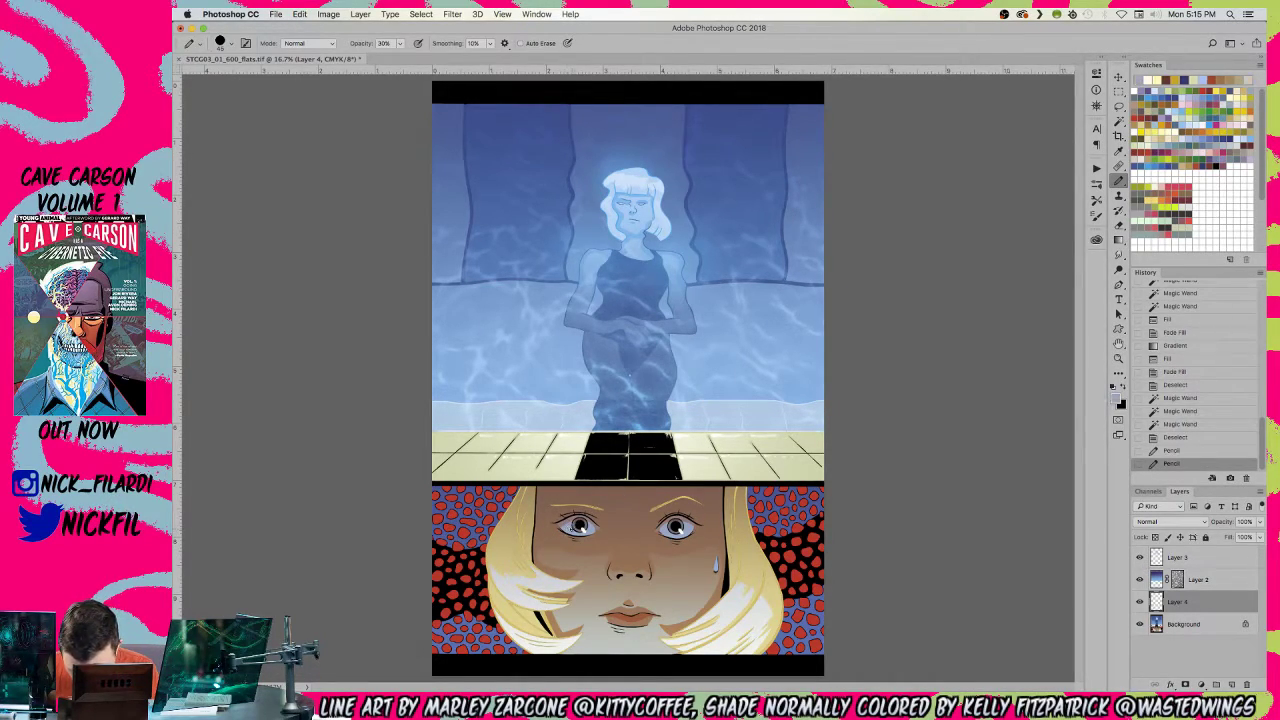
left_click_drag(630, 350, 630, 372)
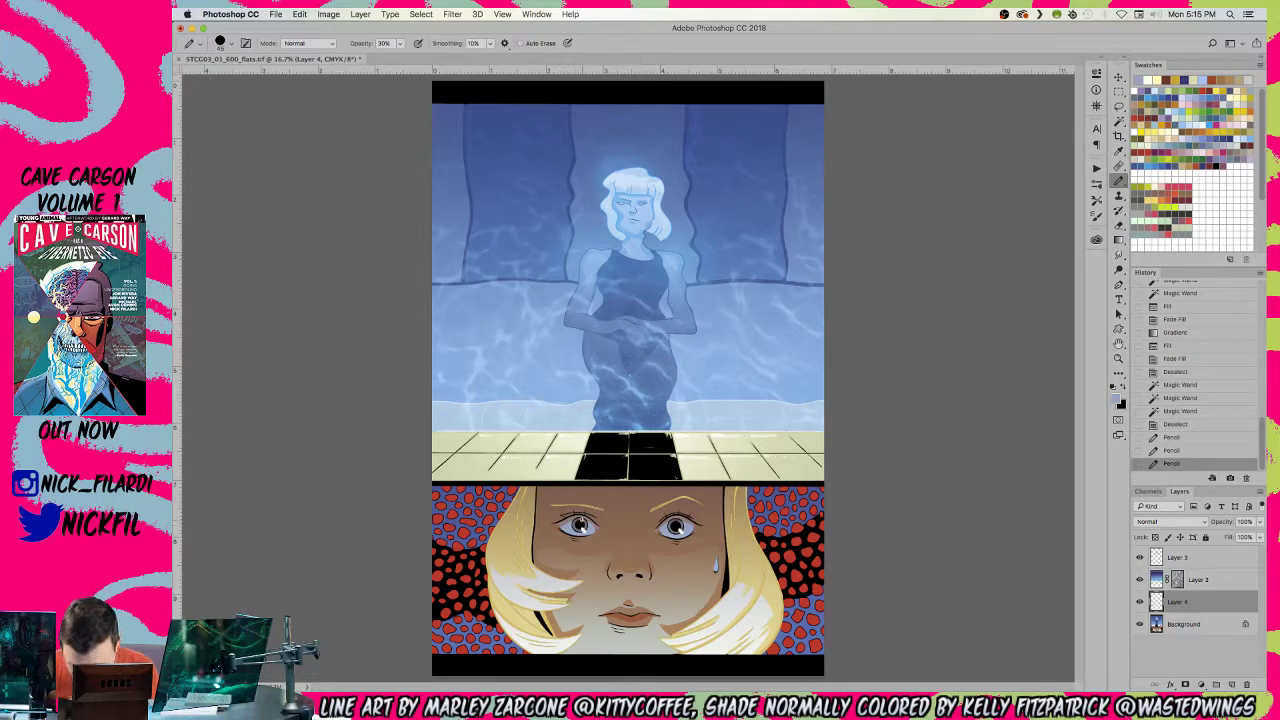
left_click(305, 43)
left_click(308, 141)
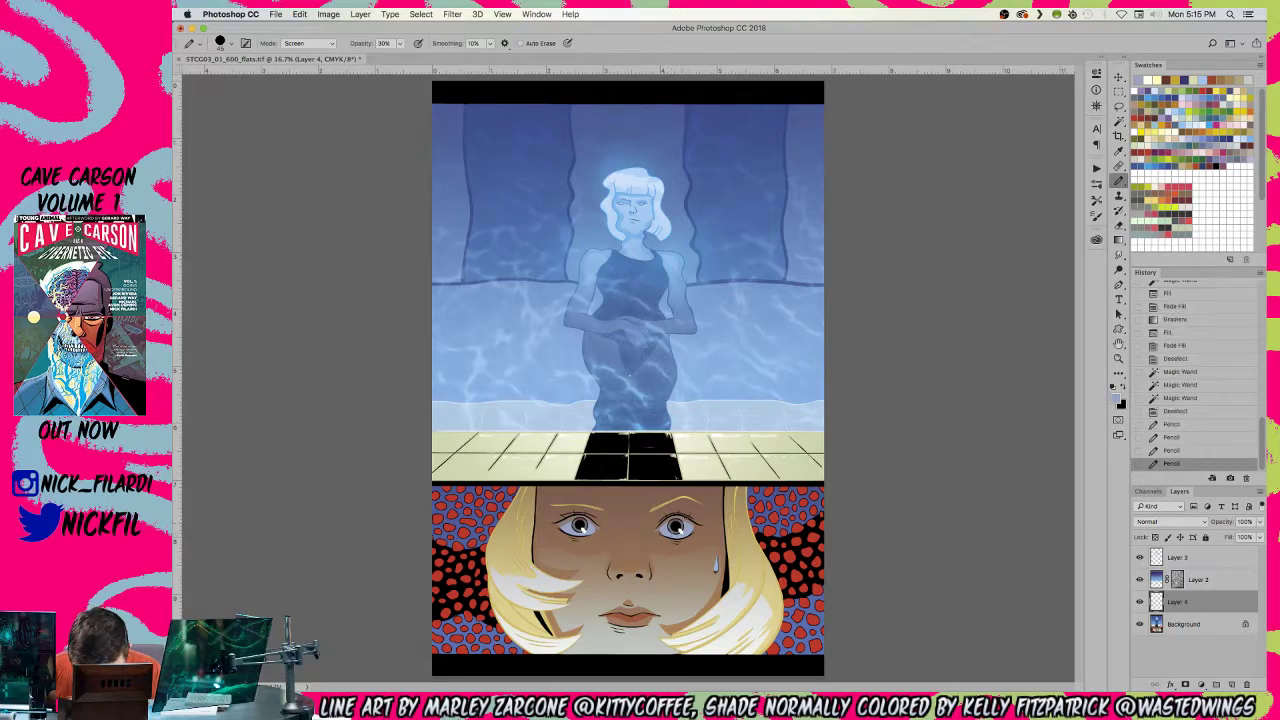
- Select both cheek areas beside the nose with freehand Lasso outlines
key("z")
left_click(626, 600)
left_click(626, 600)
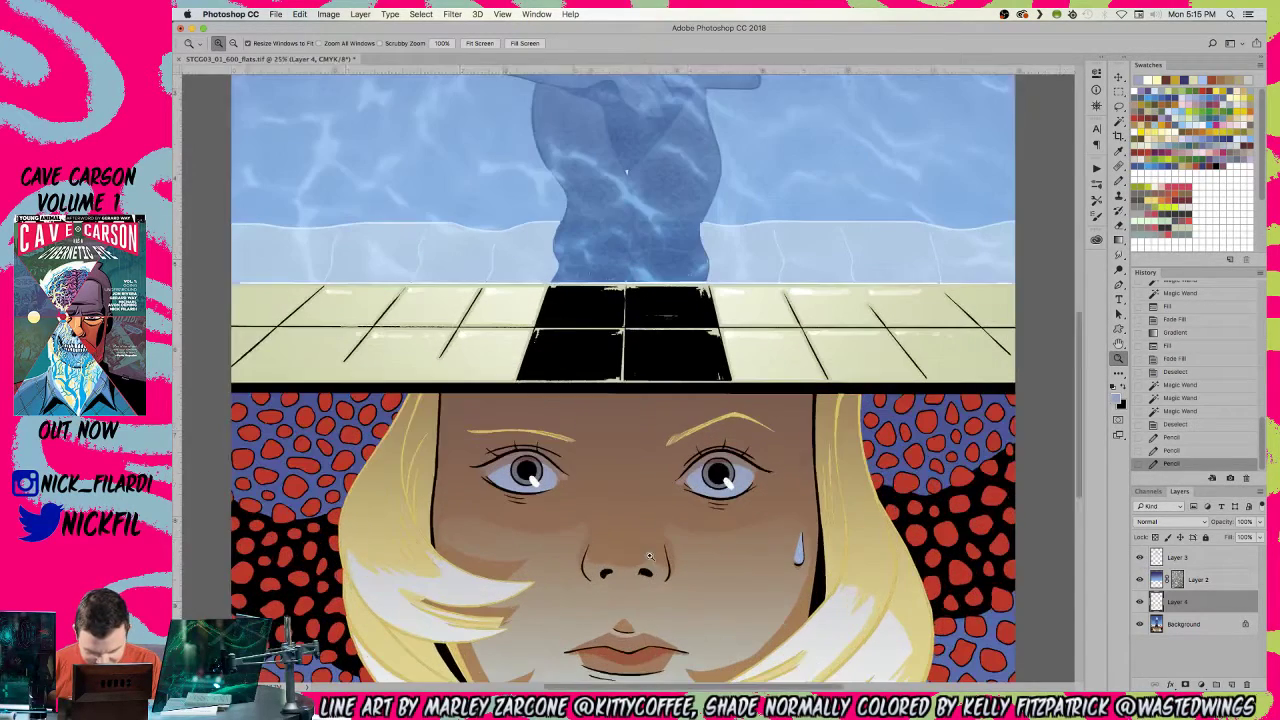
key("b")
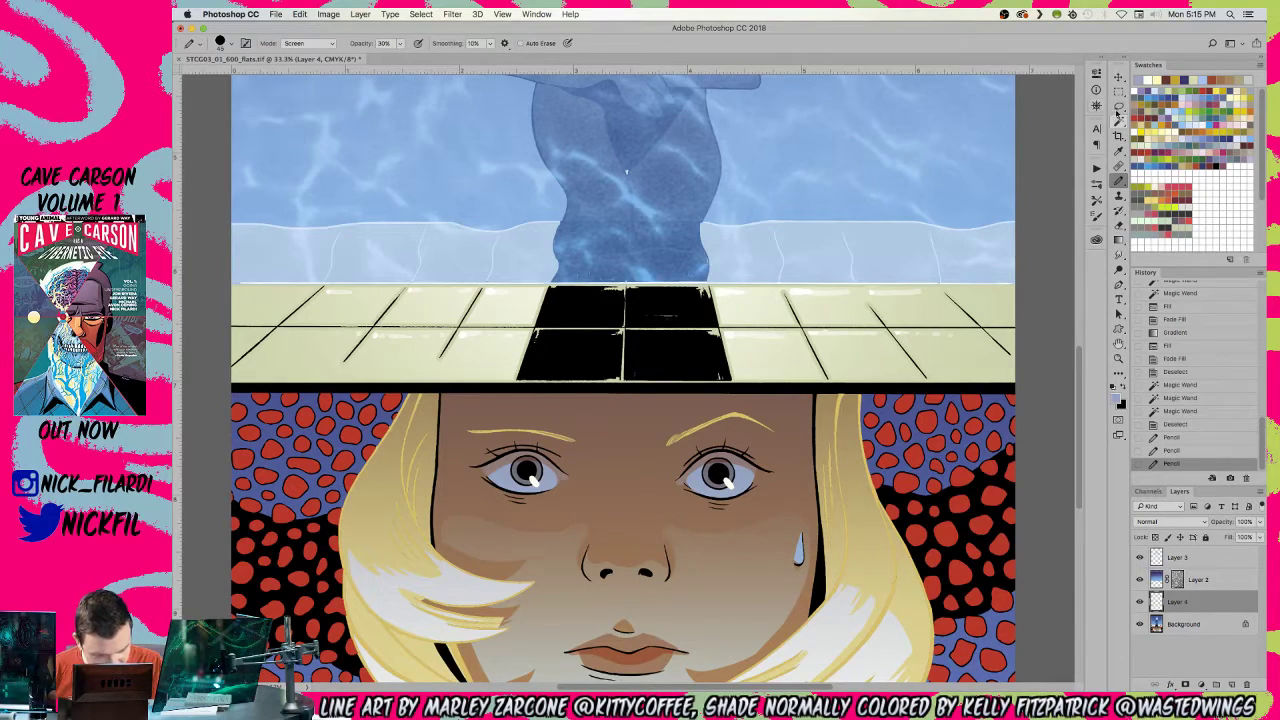
key("l")
mouse_move(668, 505)
left_mouse_down()
mouse_move(656, 544)
mouse_move(676, 583)
mouse_move(767, 564)
mouse_move(773, 513)
mouse_move(684, 494)
left_mouse_up()
mouse_move(592, 513)
left_mouse_down()
mouse_move(551, 578)
mouse_move(588, 579)
mouse_move(594, 520)
left_mouse_up()
- Shade the selected cheeks with brown radial gradients in Normal mode on the Background's Cyan, Magenta and Yellow channels, and deselect
key("g")
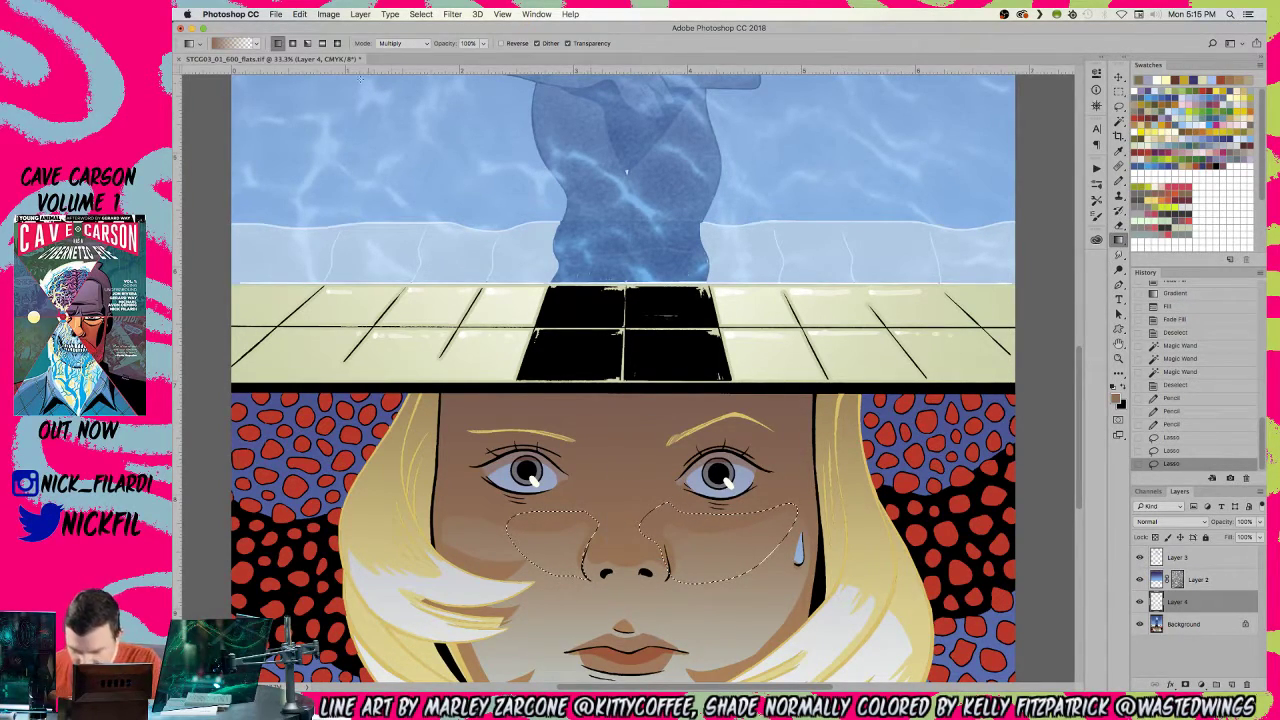
left_click(292, 43)
left_click(400, 43)
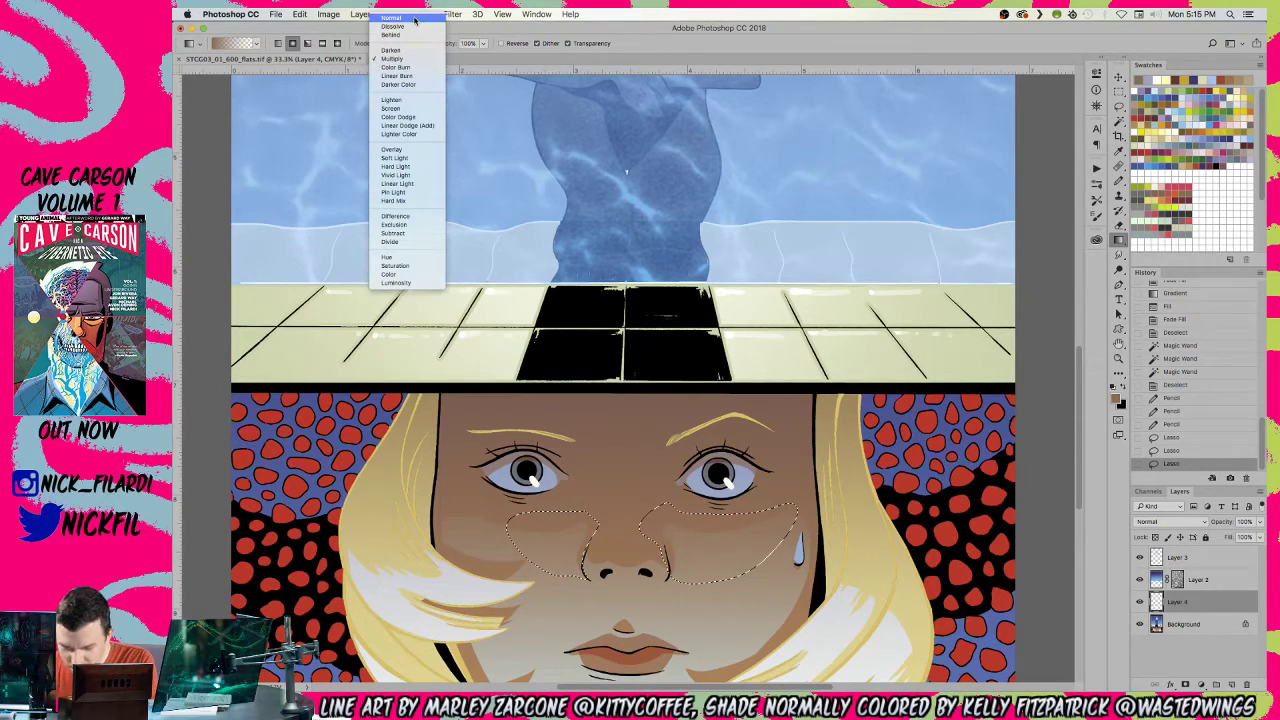
left_click(414, 20)
left_click(1185, 623)
left_click(1148, 491)
left_click(1161, 600, "shift")
left_click_drag(679, 642, 738, 651)
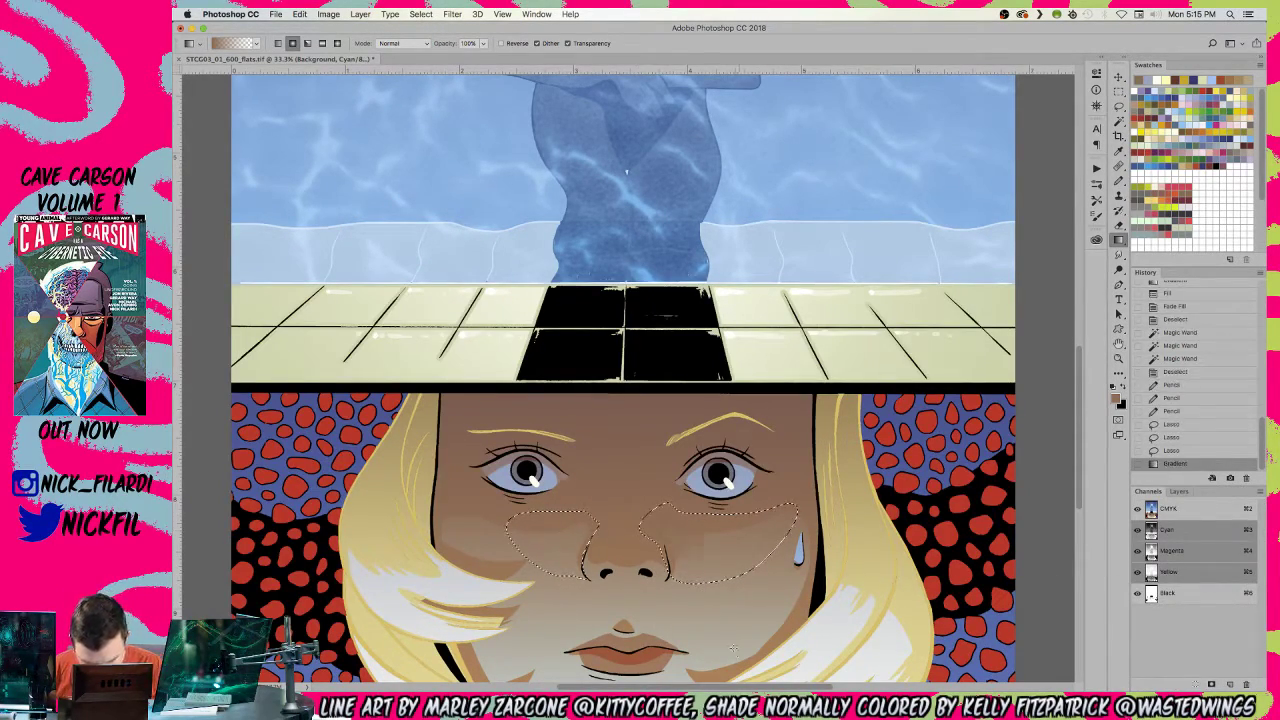
left_click_drag(705, 577, 722, 540)
left_click_drag(570, 572, 594, 548)
key("super+d")
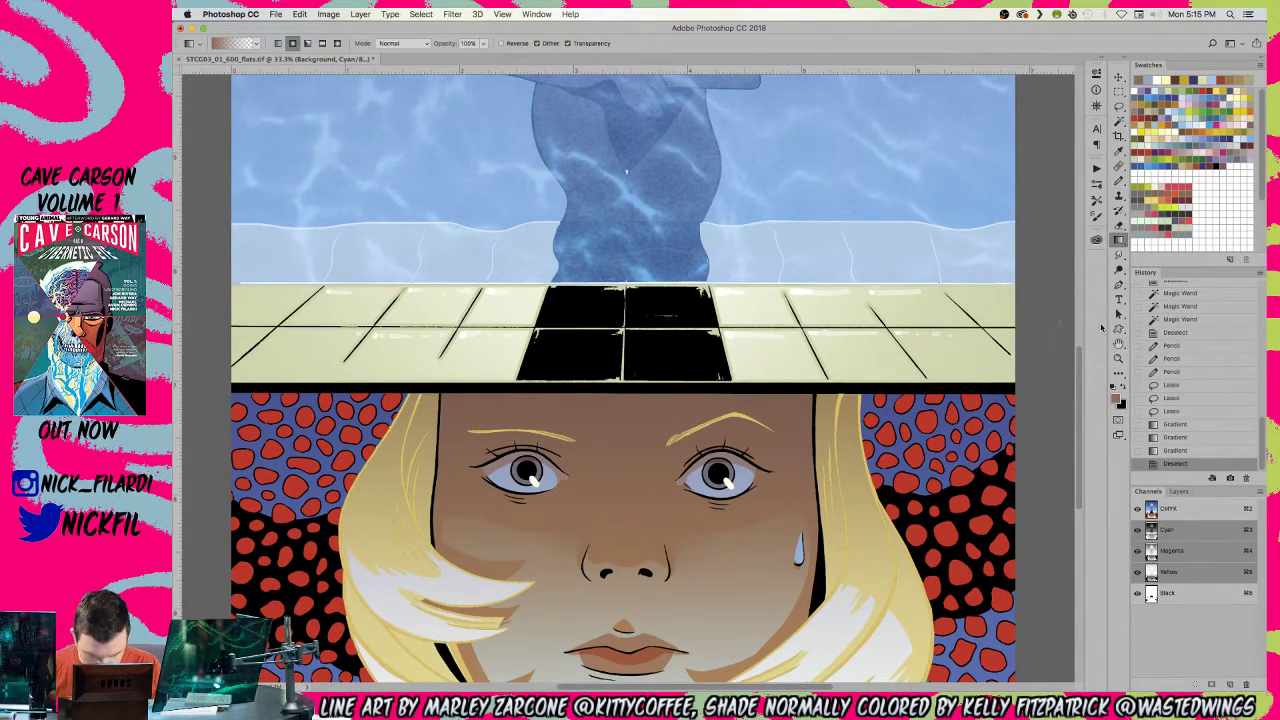
- Dab golden-orange highlights into the iris of the panel's left eye with the Screen-mode pencil, raising its opacity to 100%
left_click(1119, 358)
left_click(765, 527, "alt")
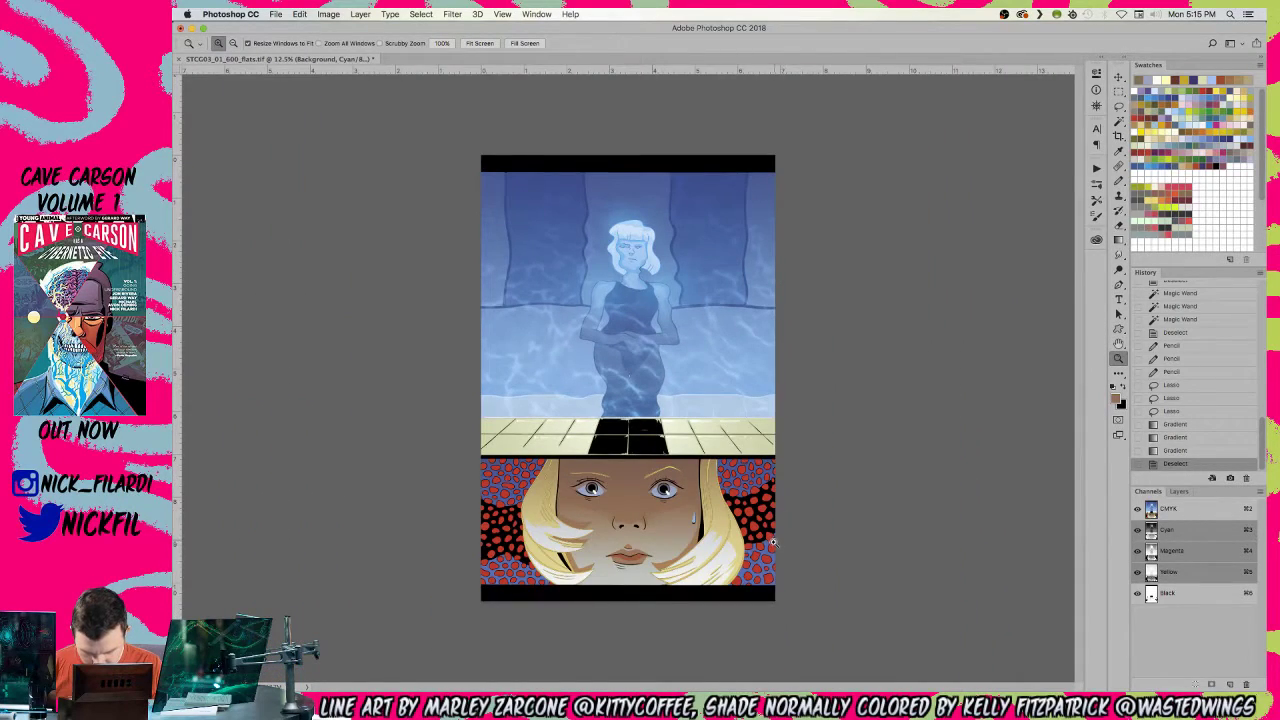
left_click(678, 613)
key("h")
left_click_drag(850, 546, 847, 391)
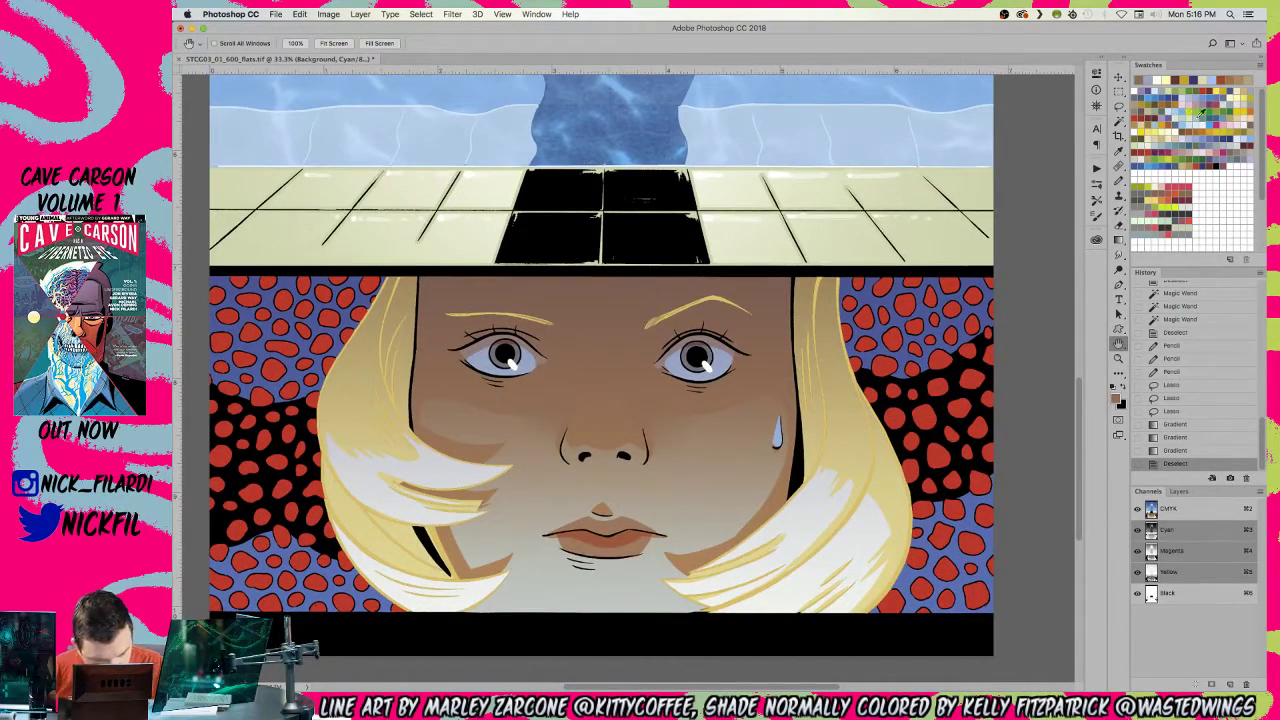
left_click(1165, 118)
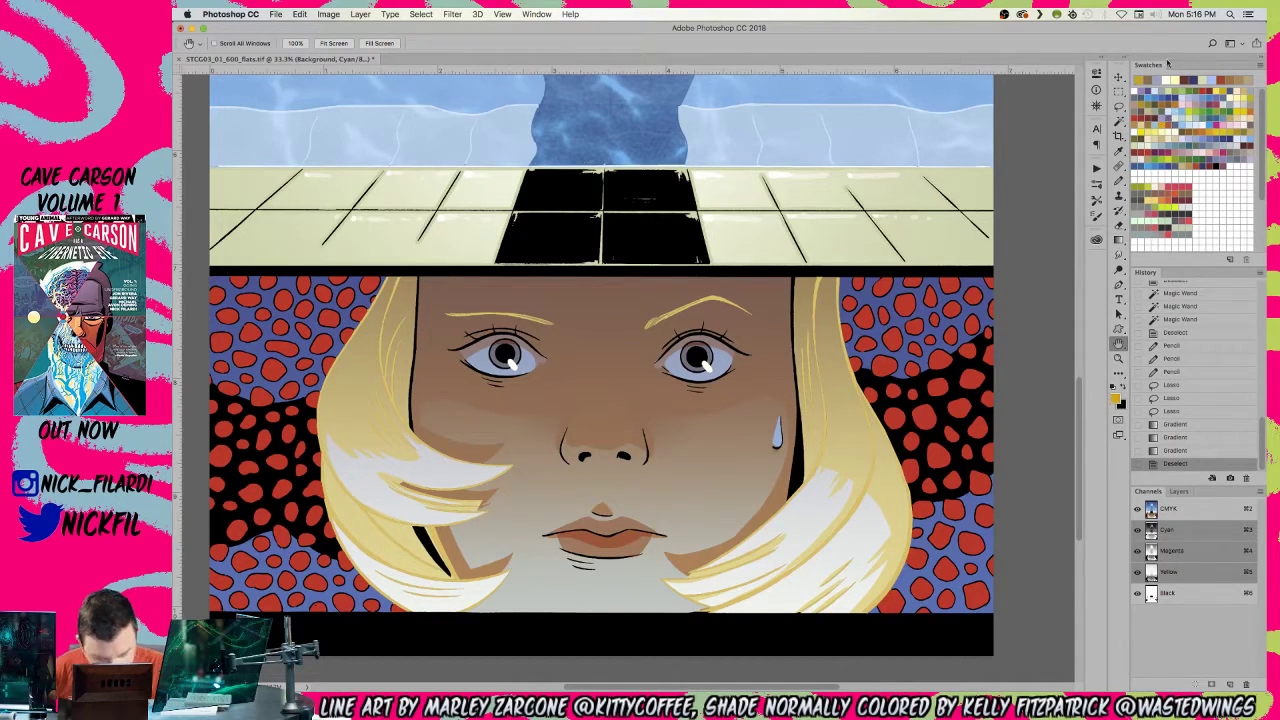
key("b")
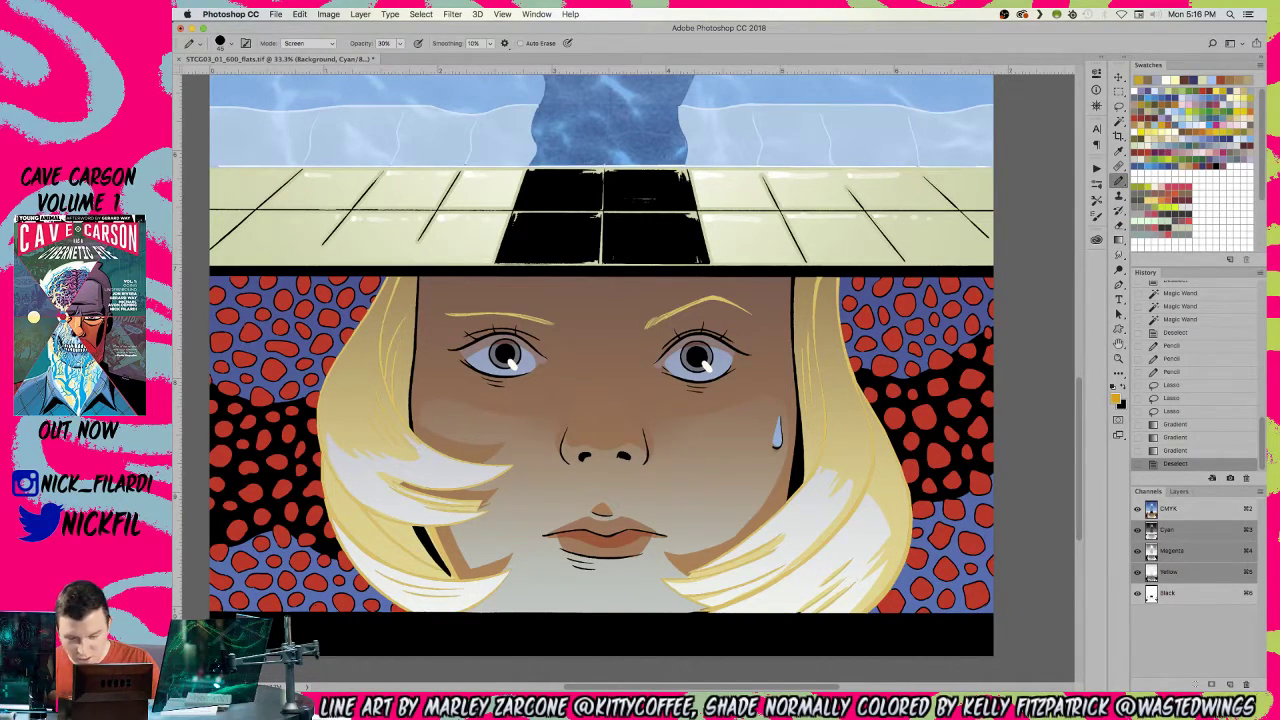
left_click(326, 46)
left_click(308, 46)
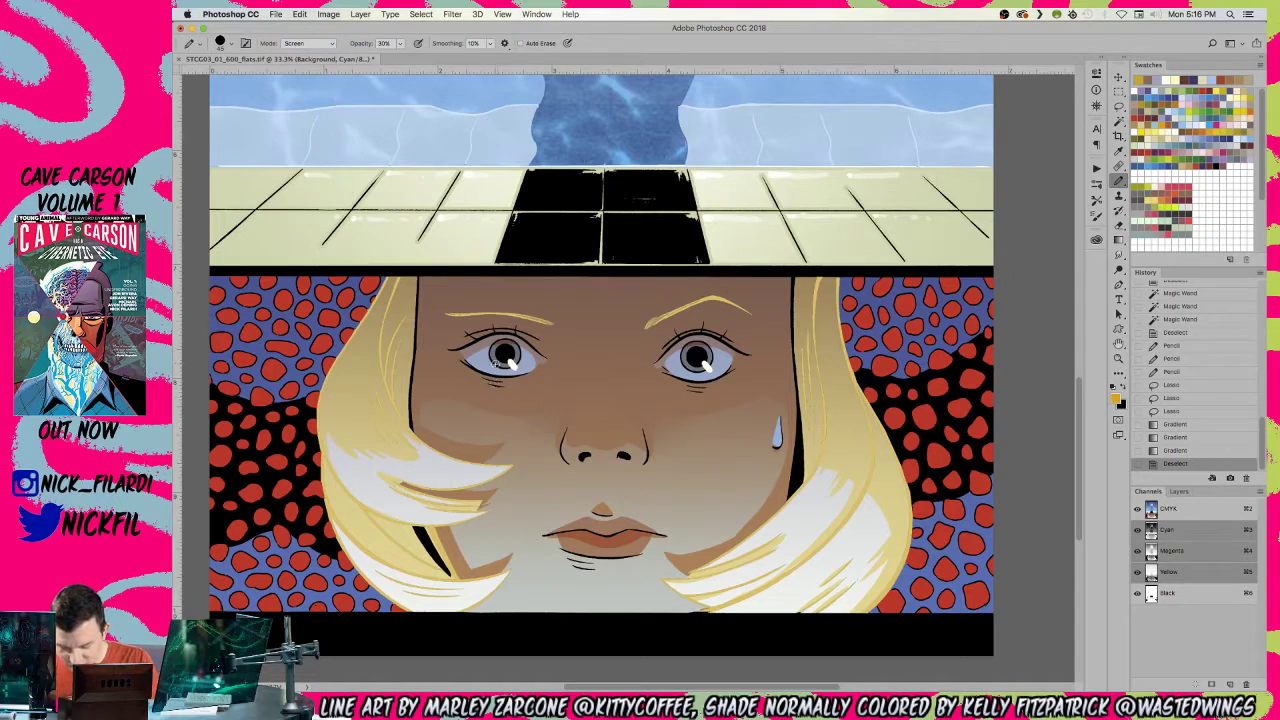
left_click(500, 362)
left_click(515, 350)
key("0")
left_click(500, 360)
- Add matching golden-orange Screen highlights at 100% opacity to the iris of the panel's right eye
left_click(706, 338)
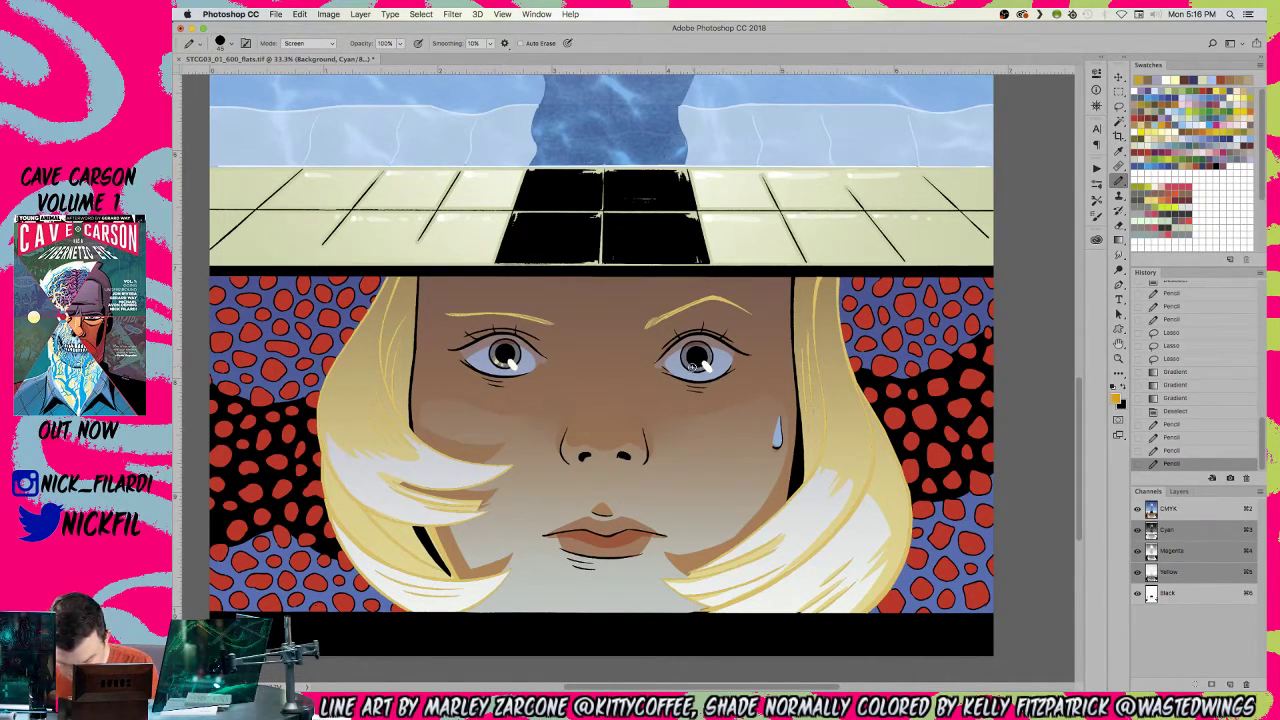
left_click(698, 364)
left_click(700, 368)
left_click(710, 360)
- Examine the full page, the close-up face with its eye highlights, and the red-dotted background beside the hair
left_click(1119, 357)
left_click(763, 471, "alt")
left_click(770, 504, "alt")
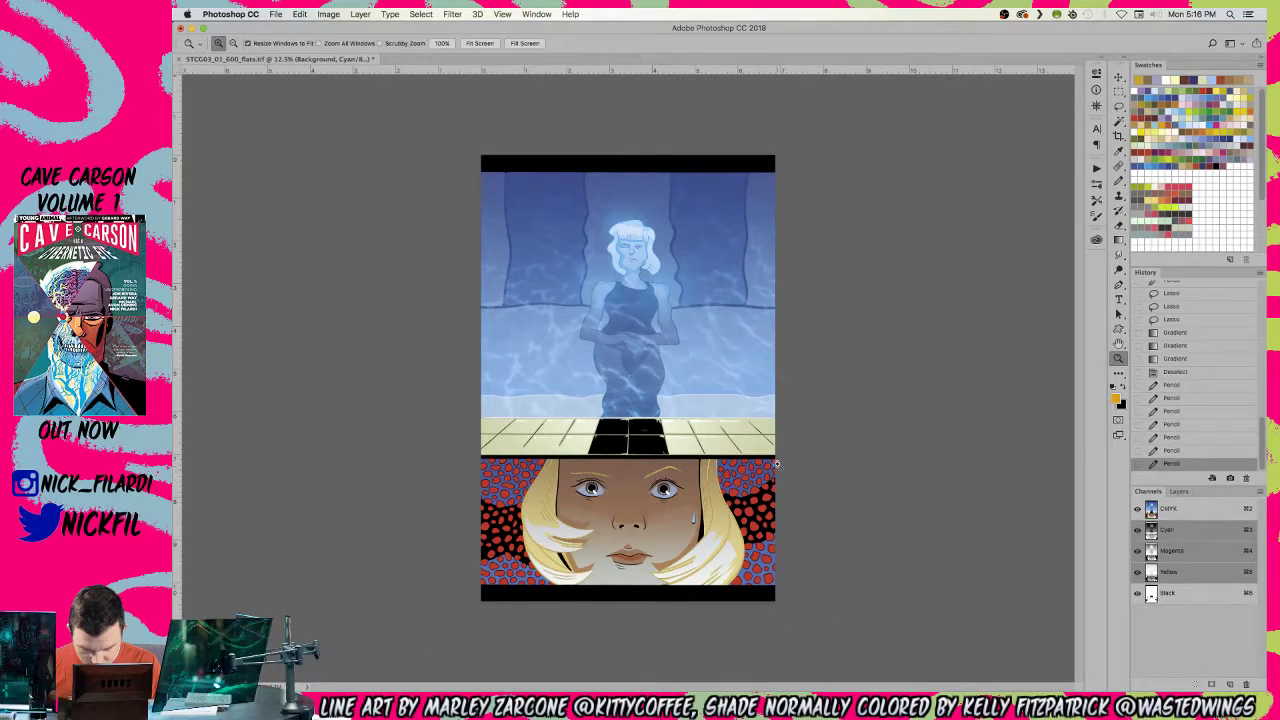
left_click(630, 576)
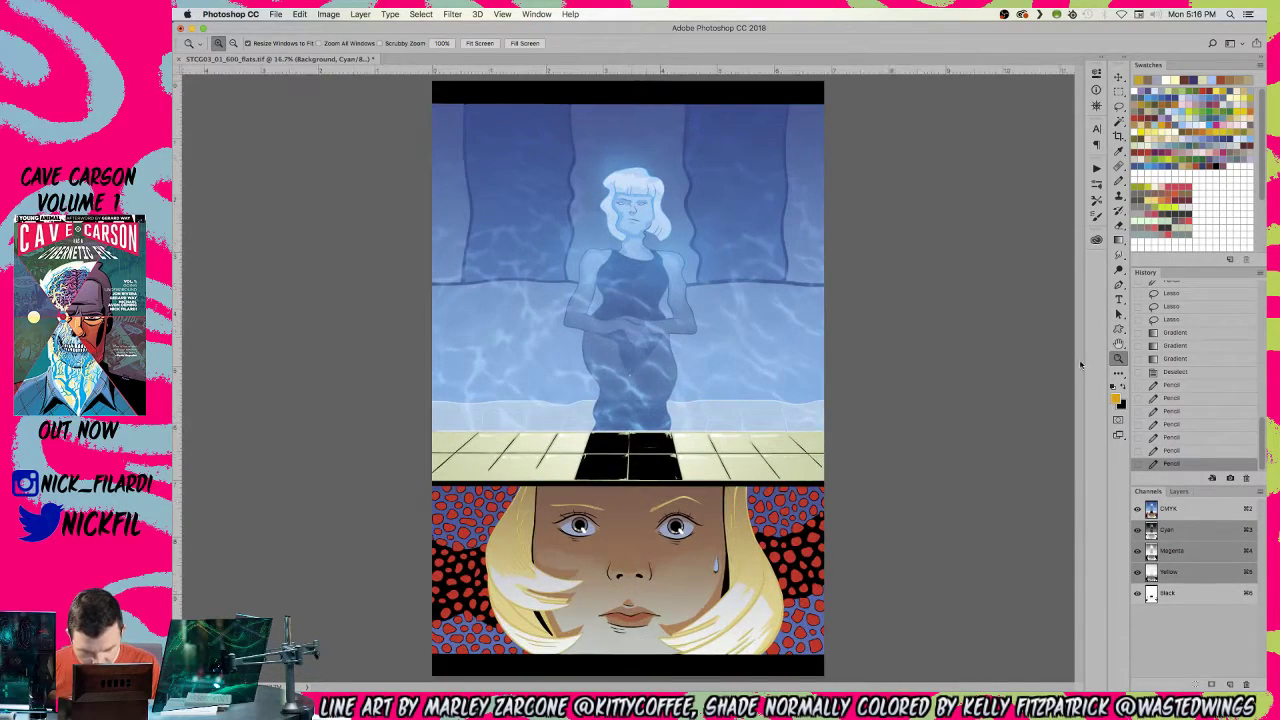
left_click(1118, 343)
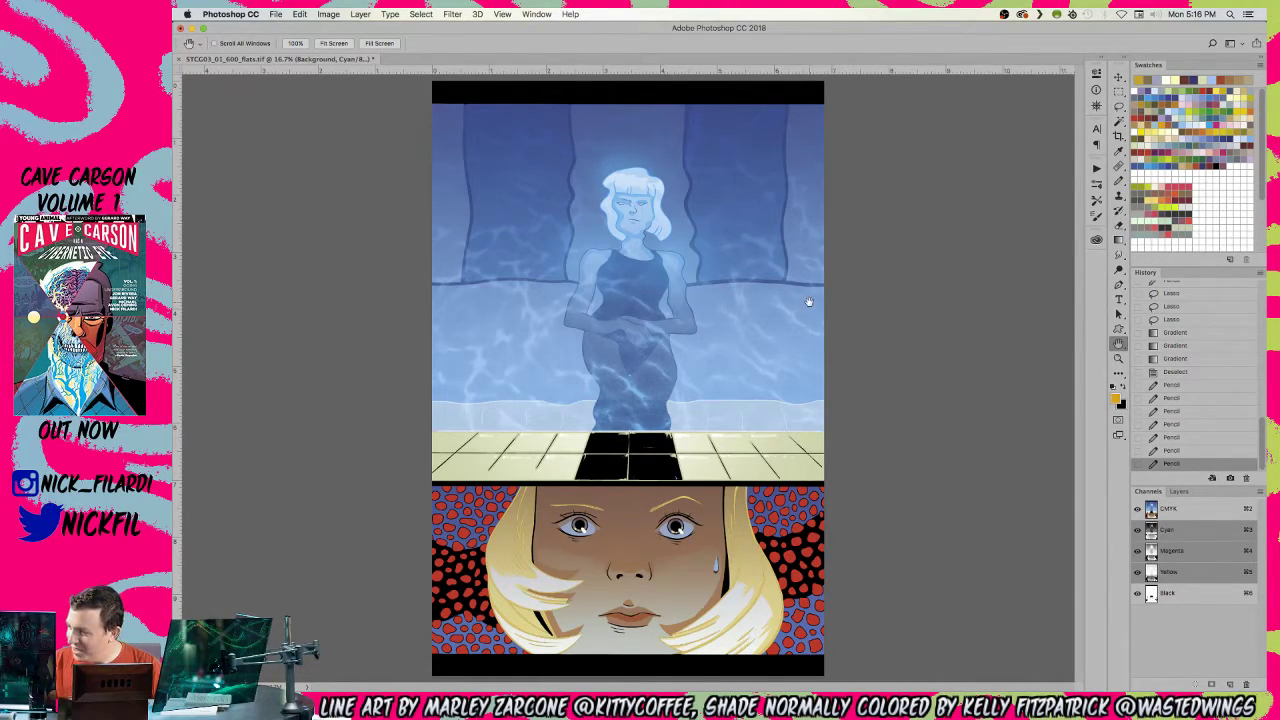
key("z")
left_click(739, 365)
scroll(703, 418, "down", 3)
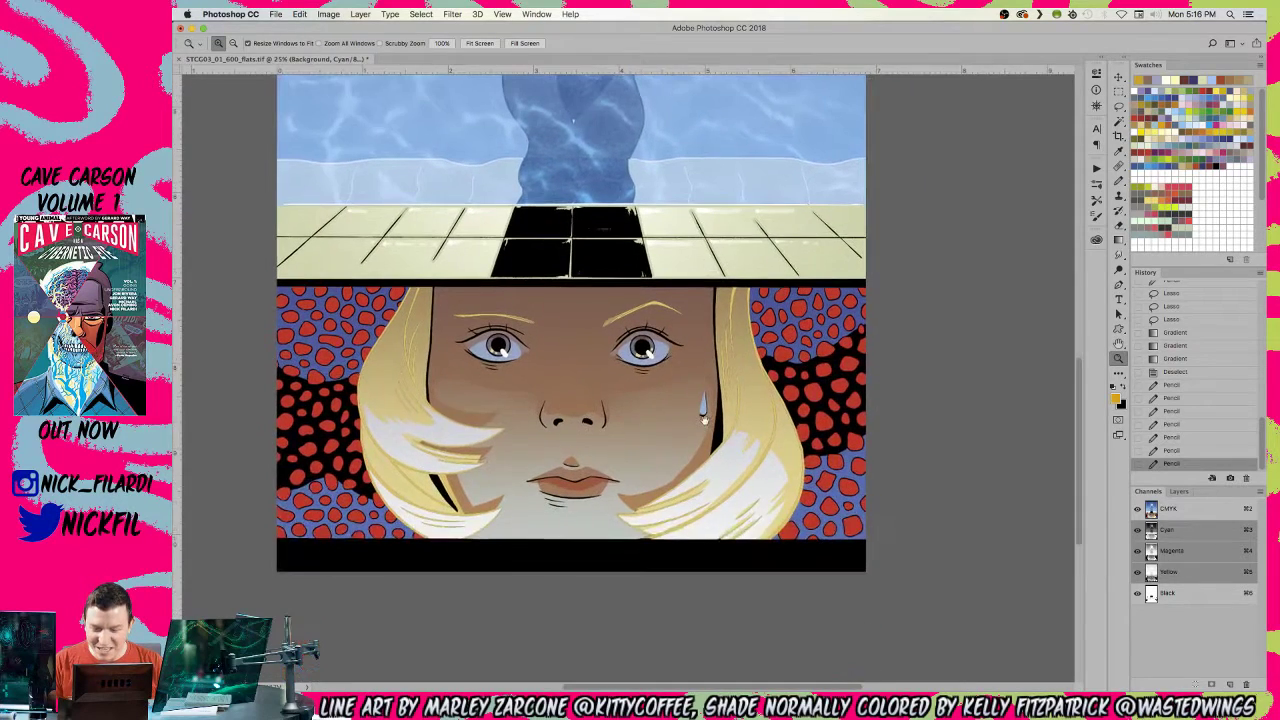
left_click_drag(667, 433, 672, 430)
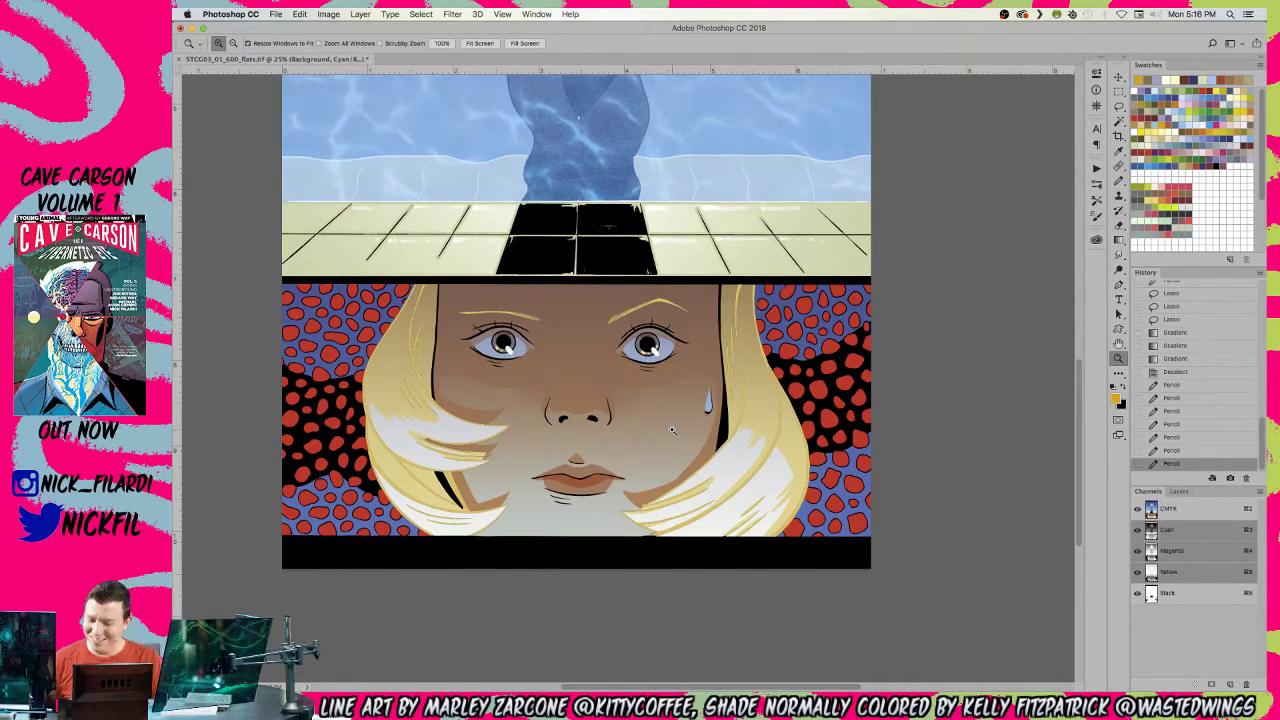
left_click(668, 506)
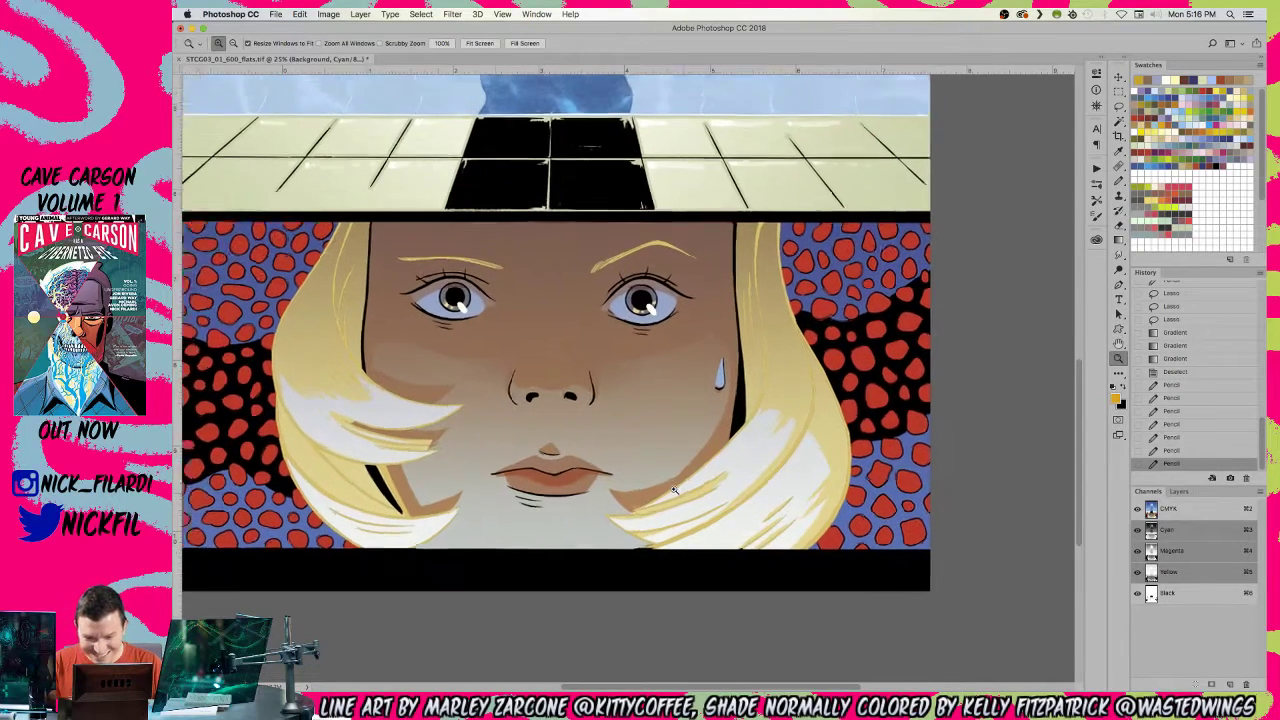
left_click_drag(653, 437, 918, 480)
left_click(500, 289)
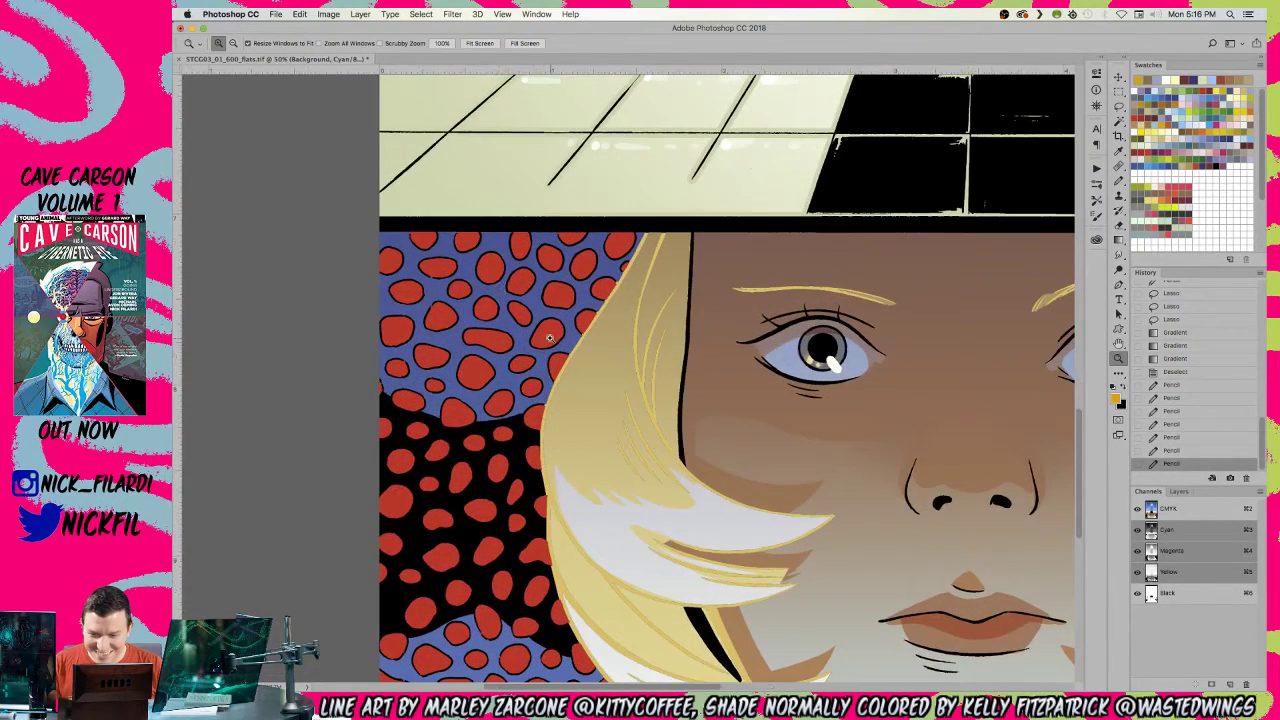
key("w")
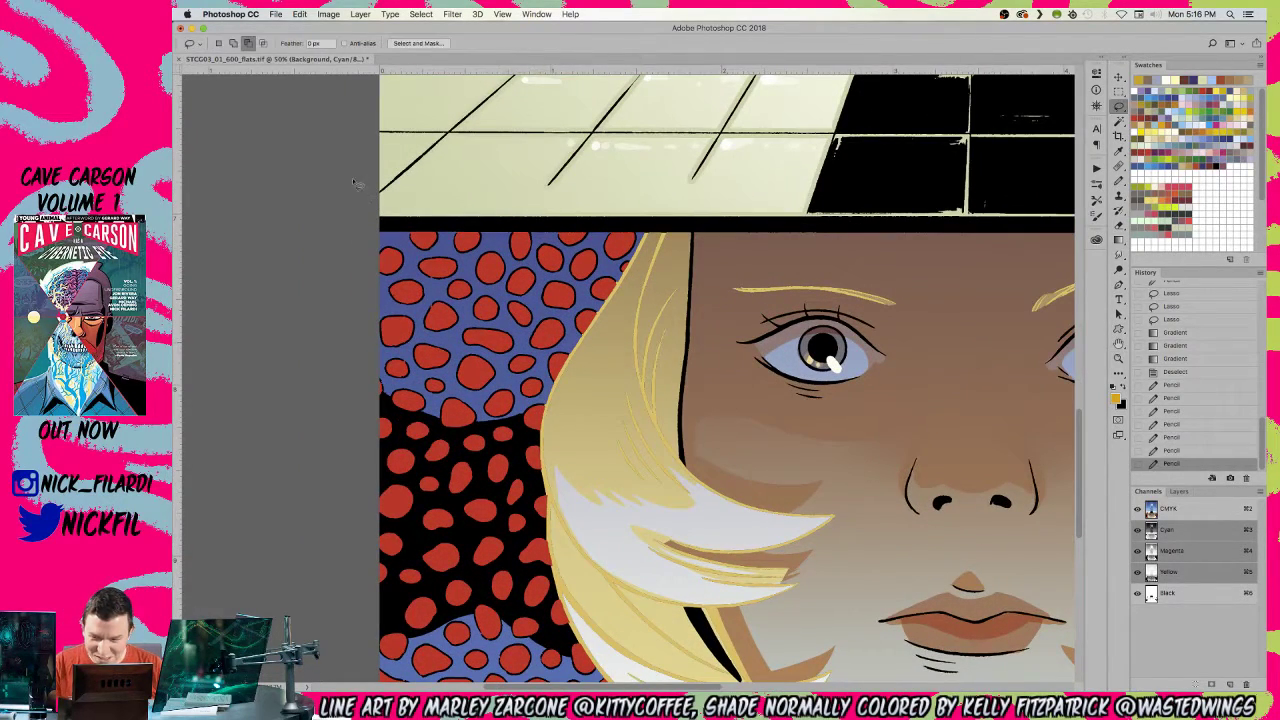
left_click(420, 243)
left_click(487, 325)
key("super+d")
key("z")
left_click(487, 325, "alt")
left_click(487, 325, "alt")
left_click(487, 325, "alt")
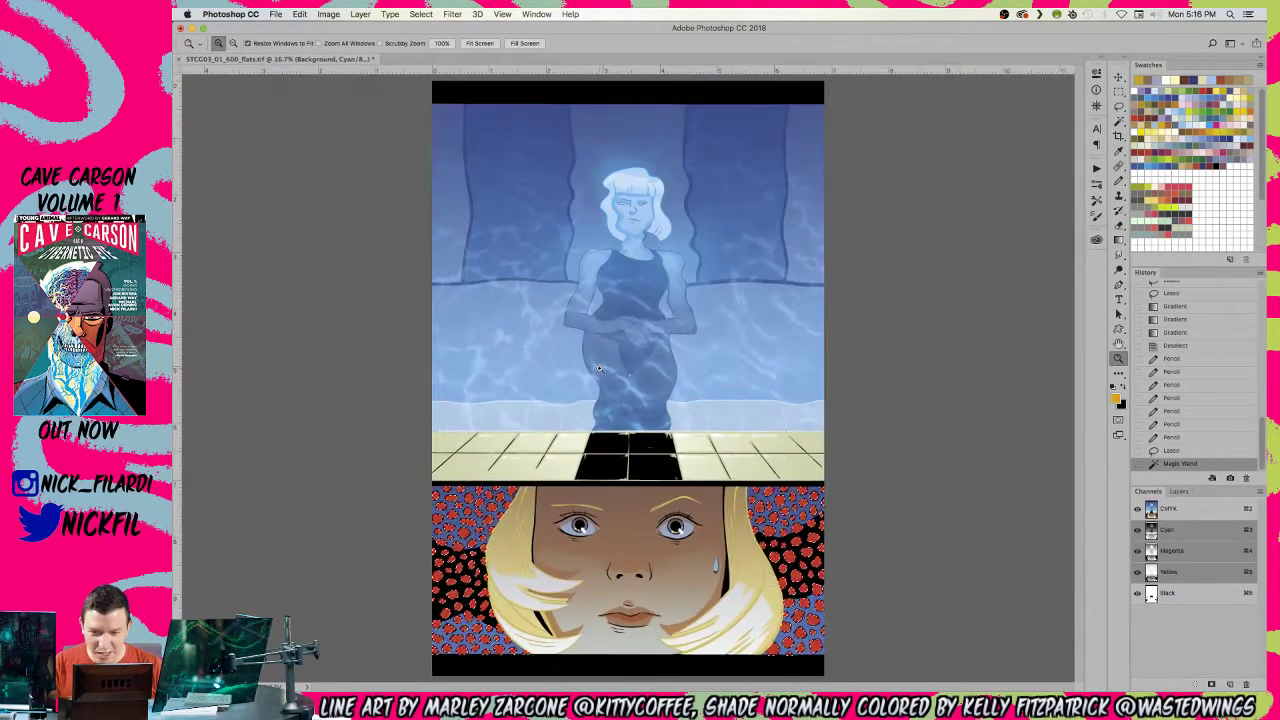
left_click(1176, 511)
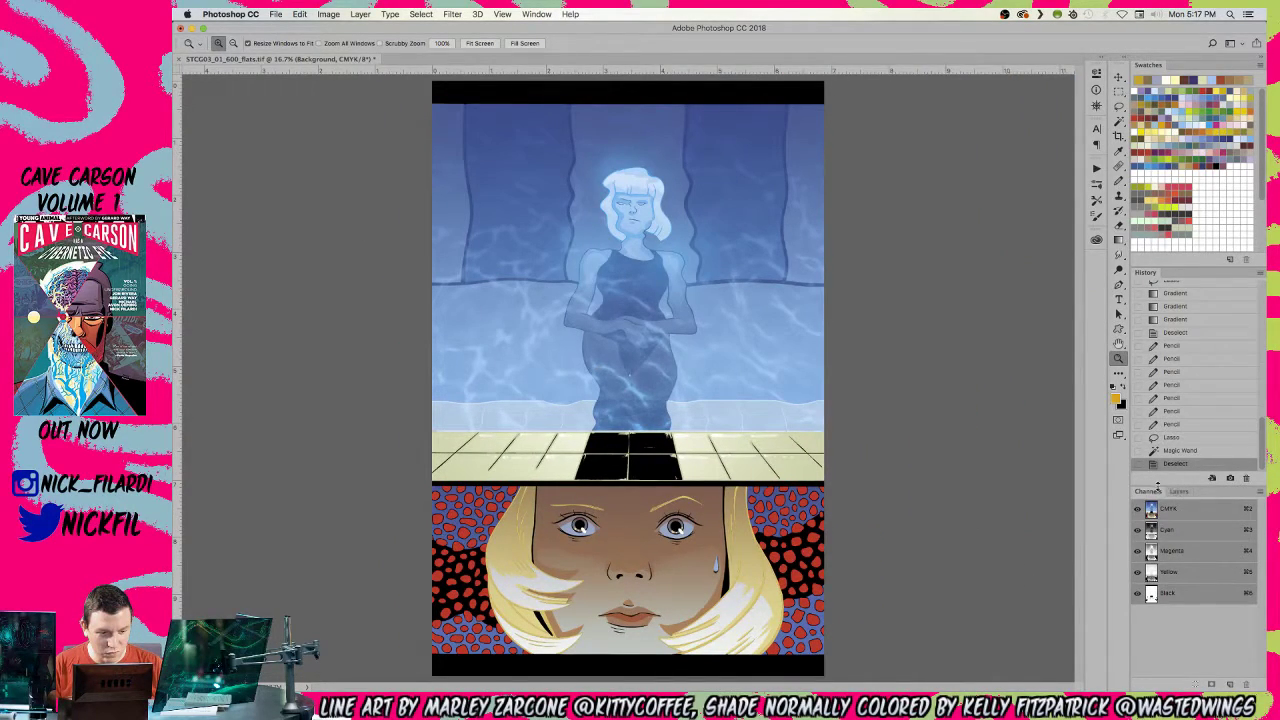
left_click(1179, 491)
key("w")
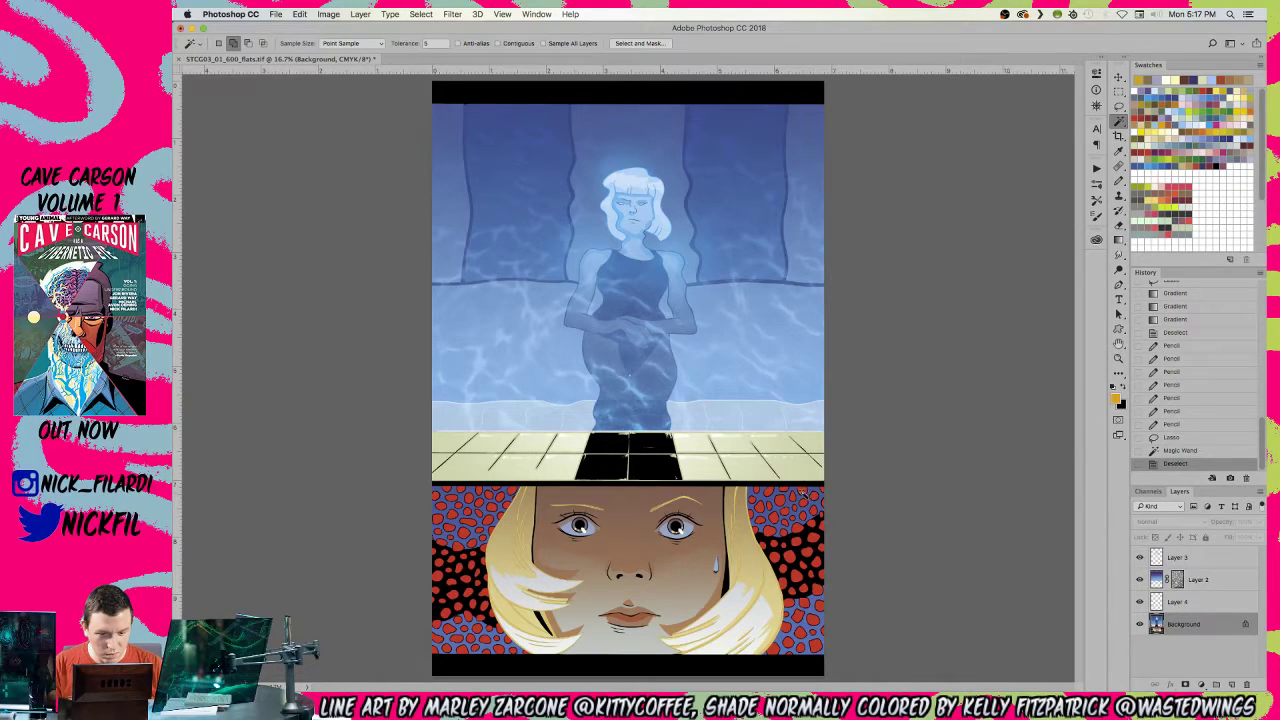
left_click(1148, 491)
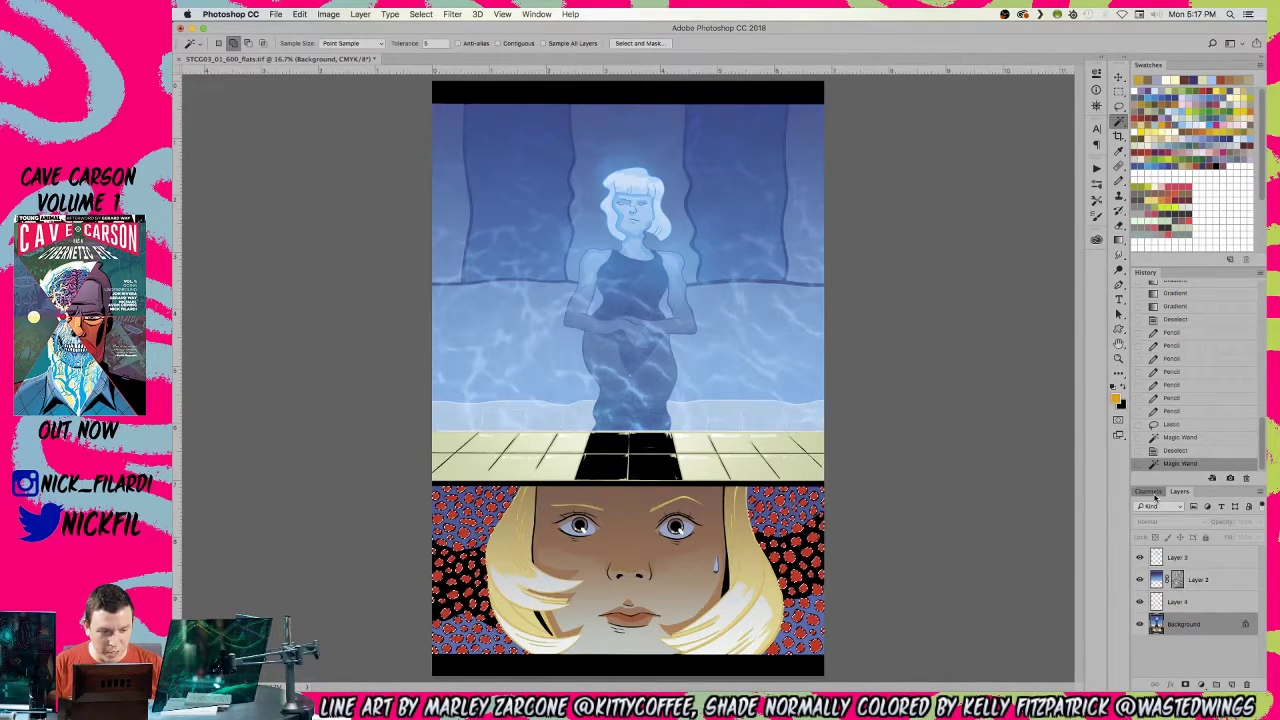
- Select the red background dots in the close-up panel using the Cyan, Magenta and Yellow channels, and hide the selection edges
left_click(1164, 598, "shift")
left_click(1137, 593)
key("super+d")
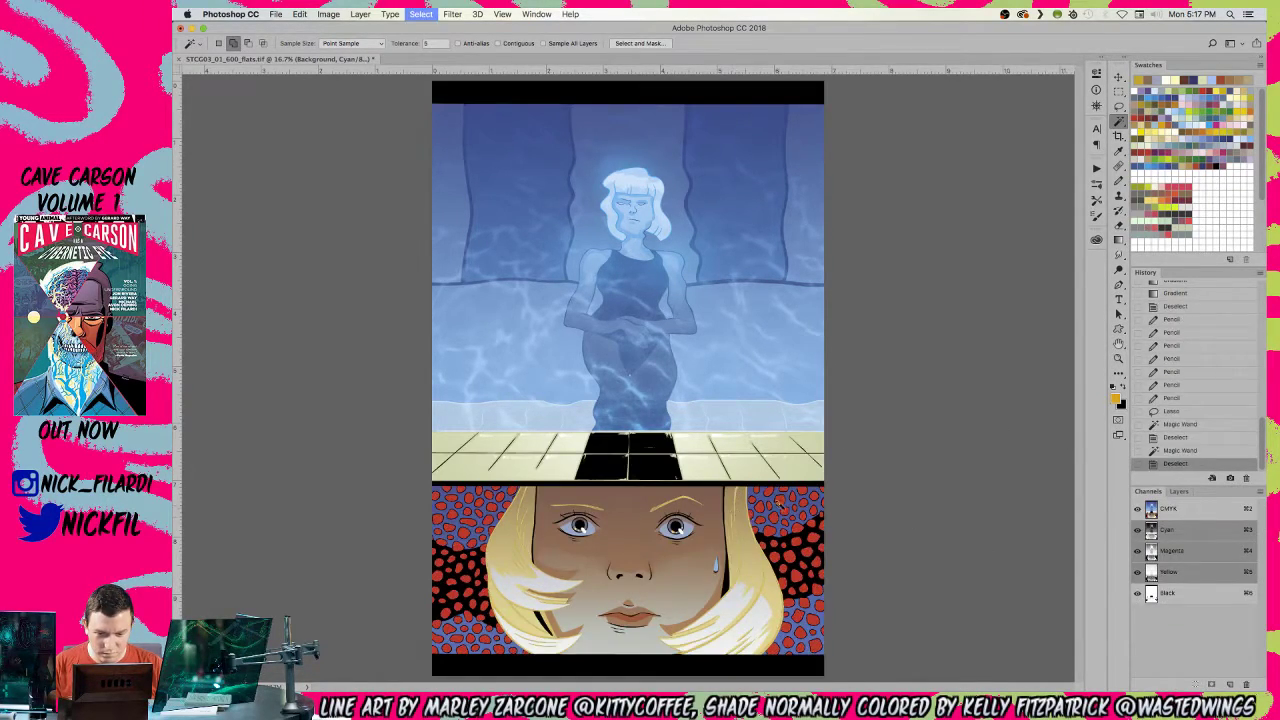
left_click(815, 521)
key("super+semicolon")
key("super+h")
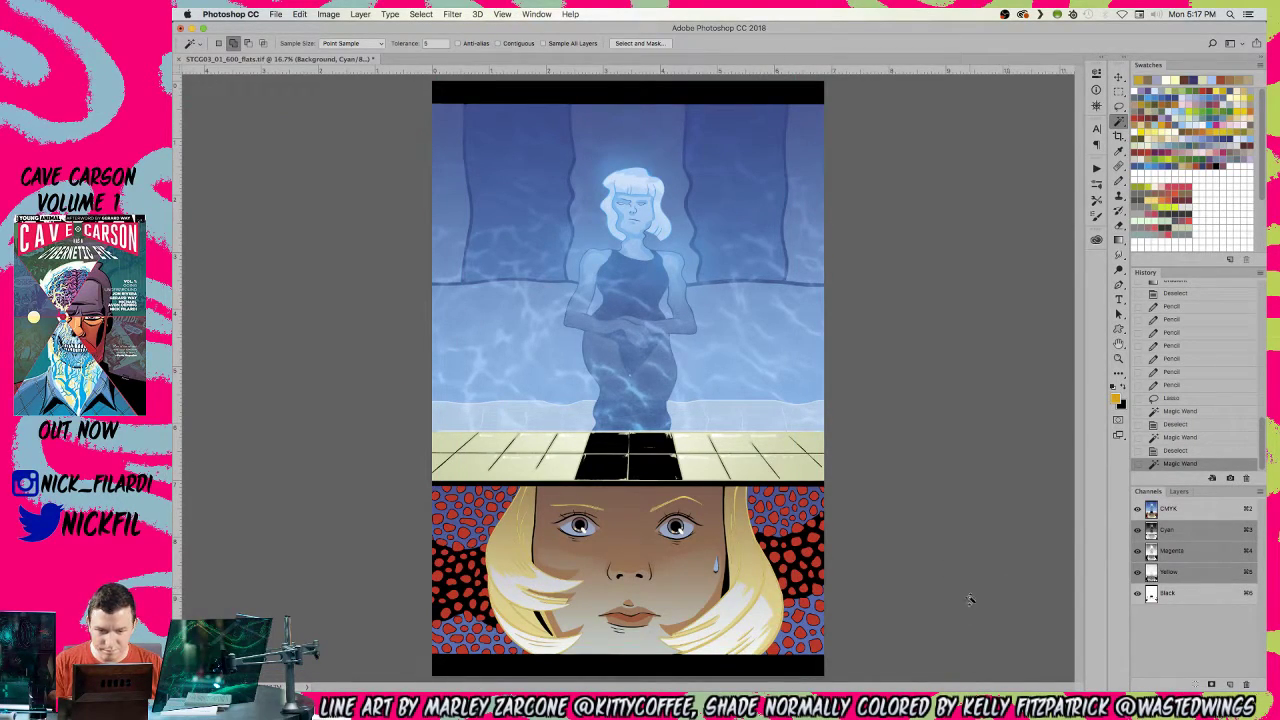
- Shift the hue of the selected dots to -89 with Hue/Saturation on the CMYK composite
left_click(1204, 515)
key("super+u")
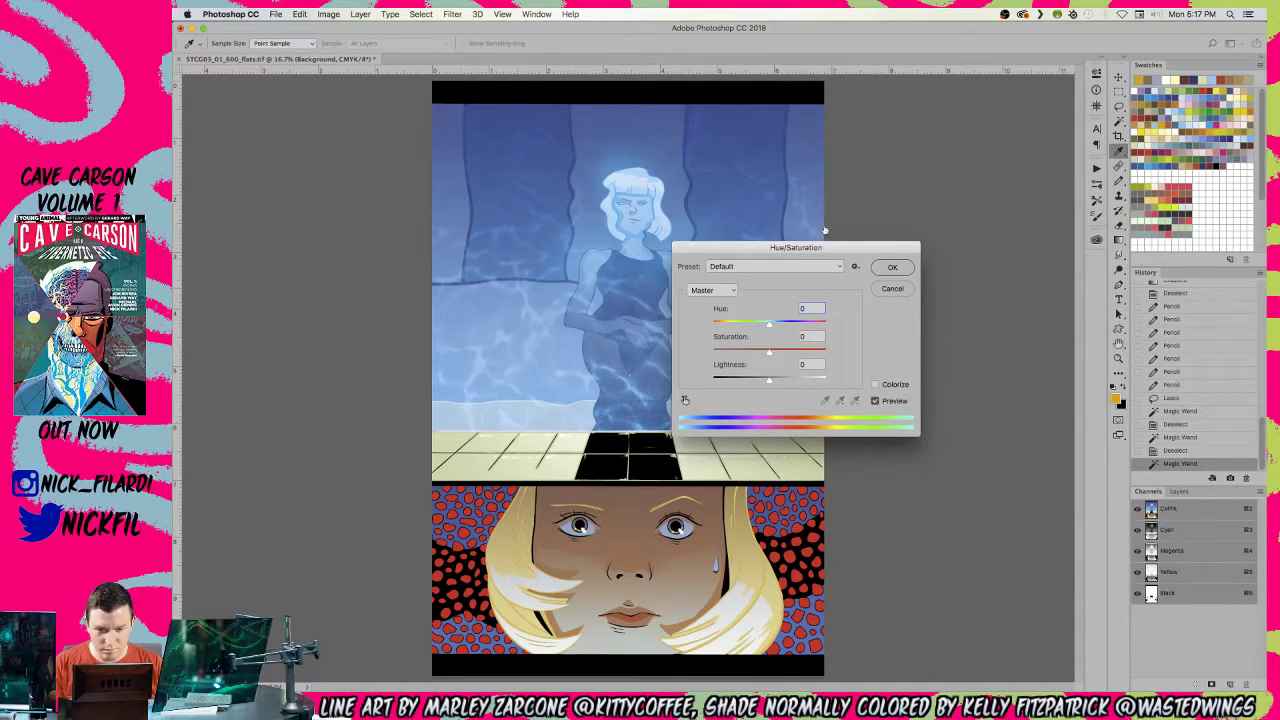
left_click_drag(749, 326, 733, 327)
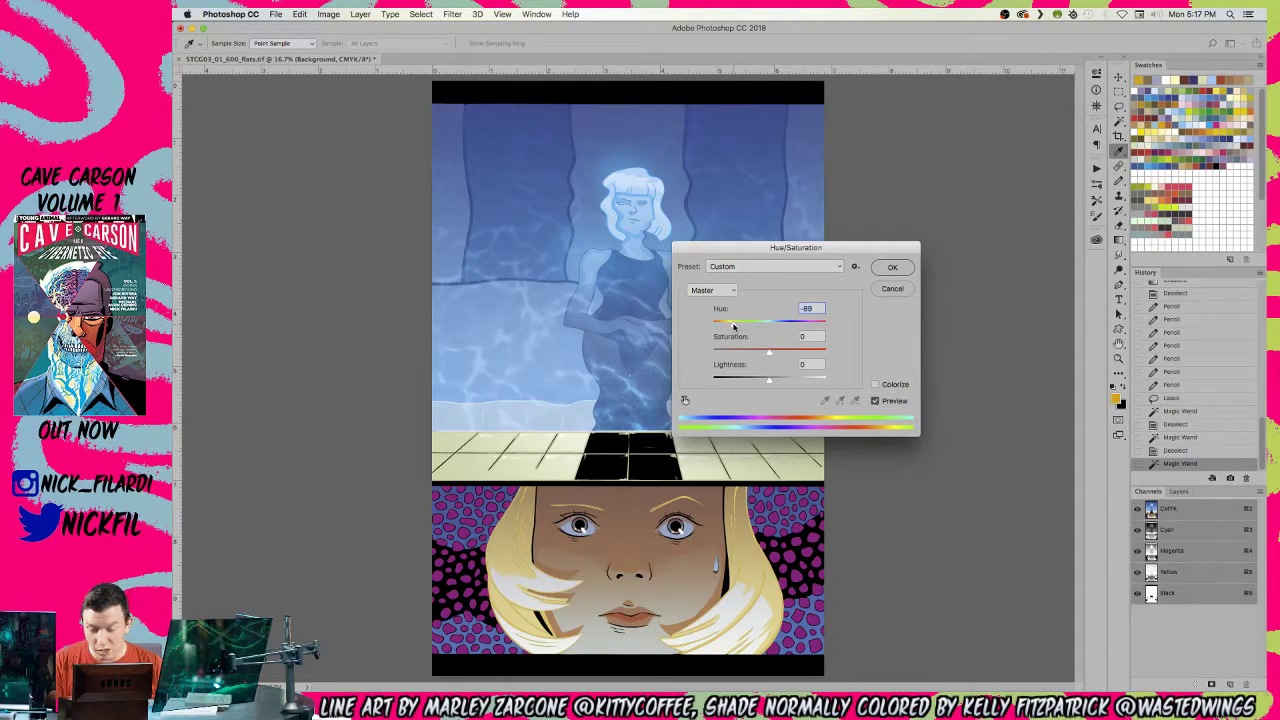
key("Return")
- Deselect, and lasso the dotted background areas on both sides of the hair in the close-up panel
key("z")
left_click(507, 531)
left_click_drag(506, 588, 589, 341)
left_click(468, 375)
left_click_drag(484, 289, 546, 326)
key("l")
key("ctrl+d")
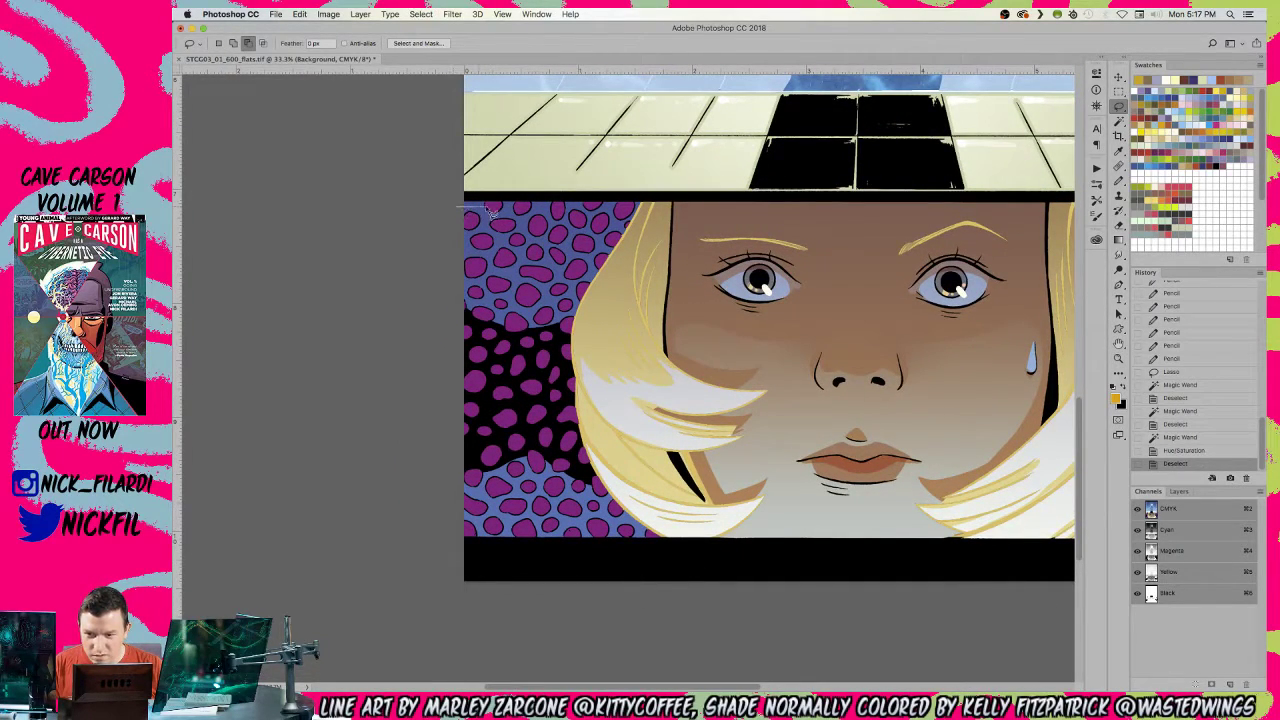
mouse_move(628, 208)
left_mouse_down()
mouse_move(624, 400)
mouse_move(680, 528)
mouse_move(668, 542)
mouse_move(400, 541)
mouse_move(386, 478)
mouse_move(398, 378)
left_mouse_up()
left_click_drag(988, 310, 521, 325)
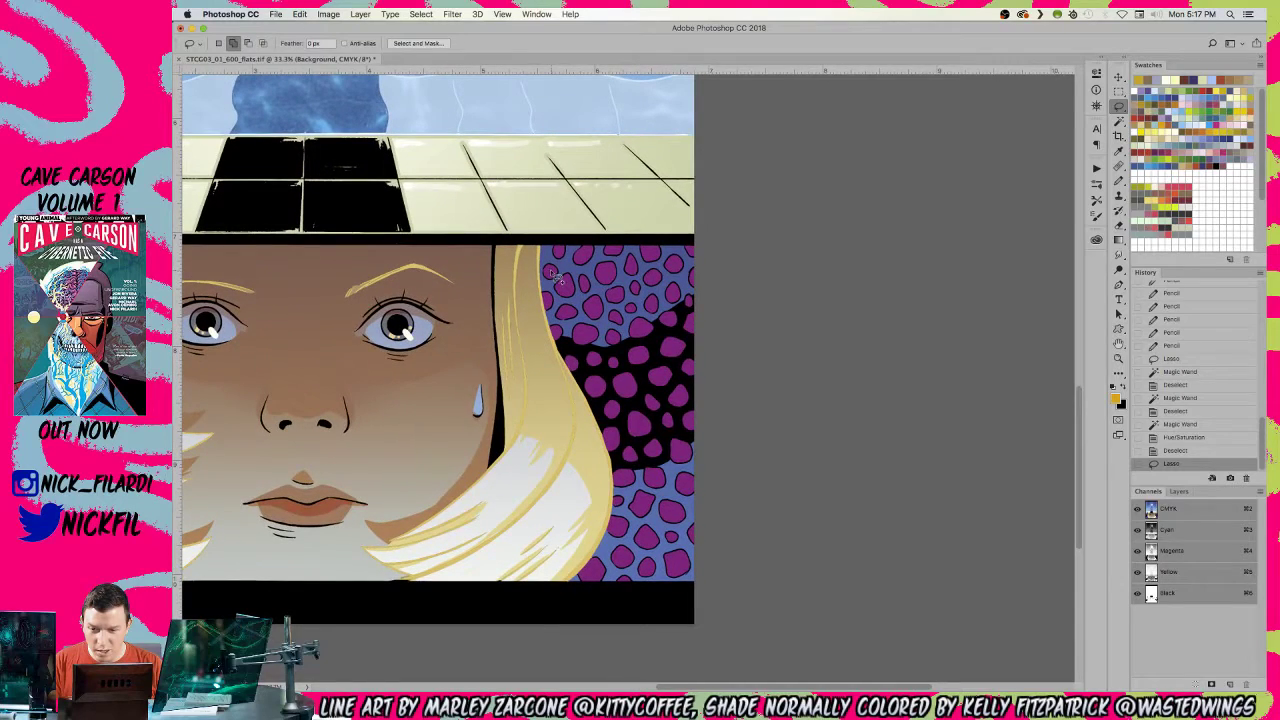
mouse_move(521, 277)
left_mouse_down()
mouse_move(542, 249)
mouse_move(753, 245)
mouse_move(826, 511)
mouse_move(712, 594)
mouse_move(682, 578)
mouse_move(562, 581)
mouse_move(550, 483)
left_mouse_up()
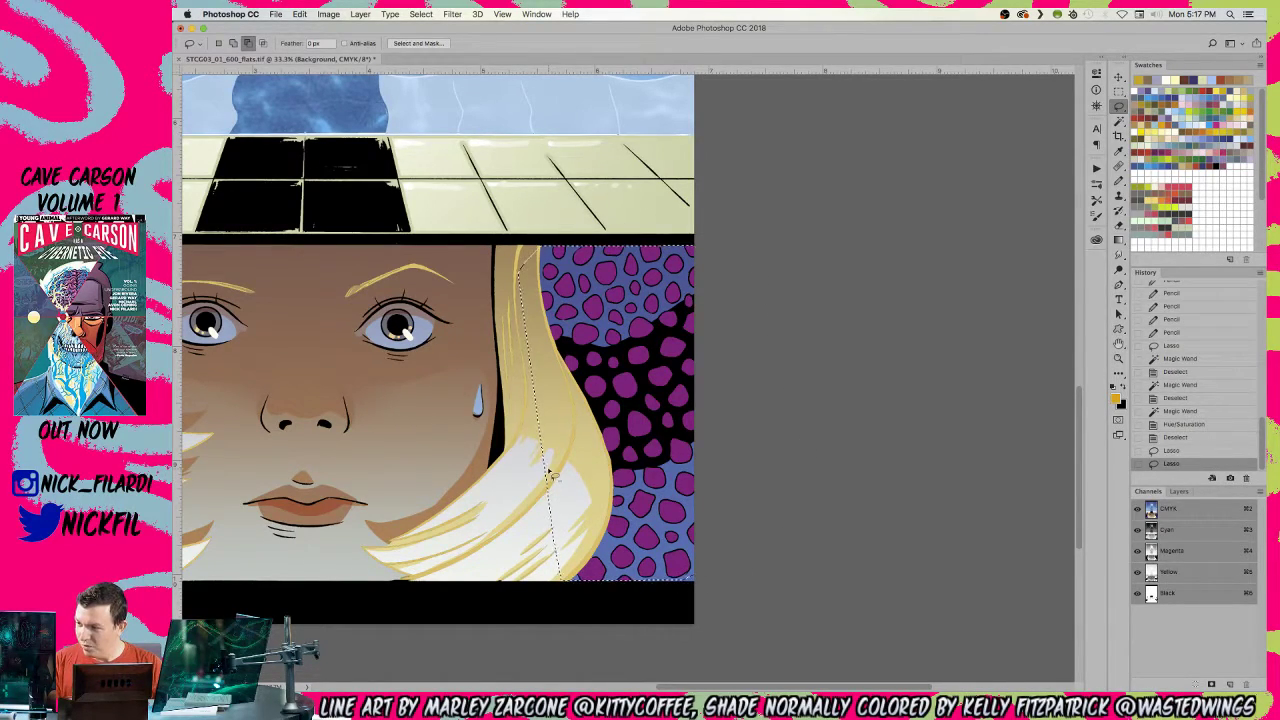
key("z")
left_click(497, 441, "alt")
left_click_drag(431, 417, 600, 445)
- Narrow the selection to the background's black line art using the Magic Wand on the Black channel, and make Layer 4 active
key("w")
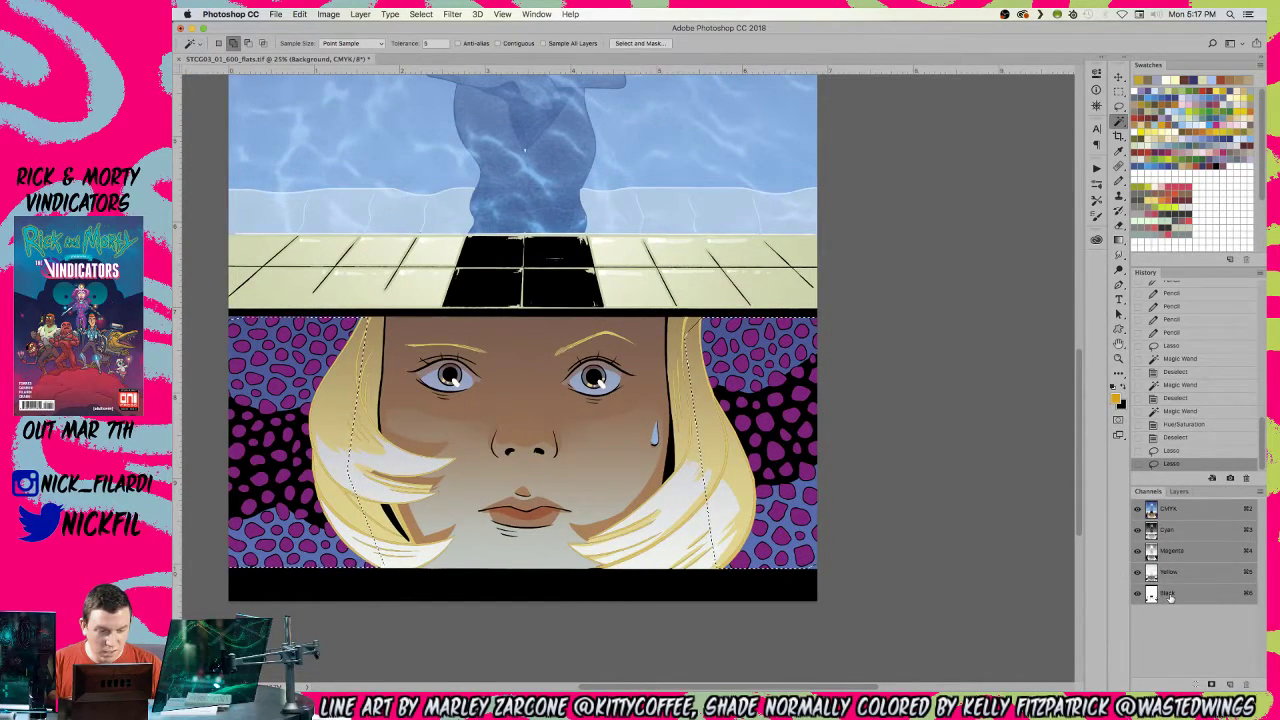
left_click(1168, 593)
left_click(713, 498)
scroll(713, 498, "left", 3)
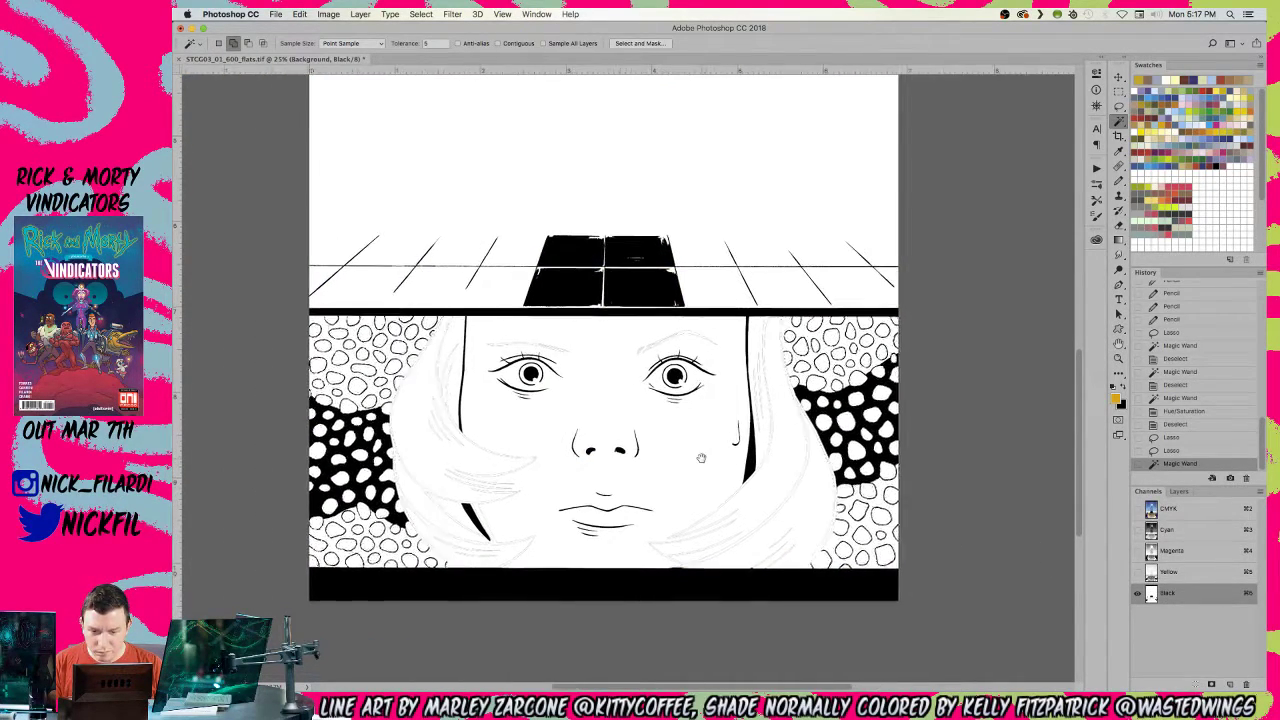
key("super+2")
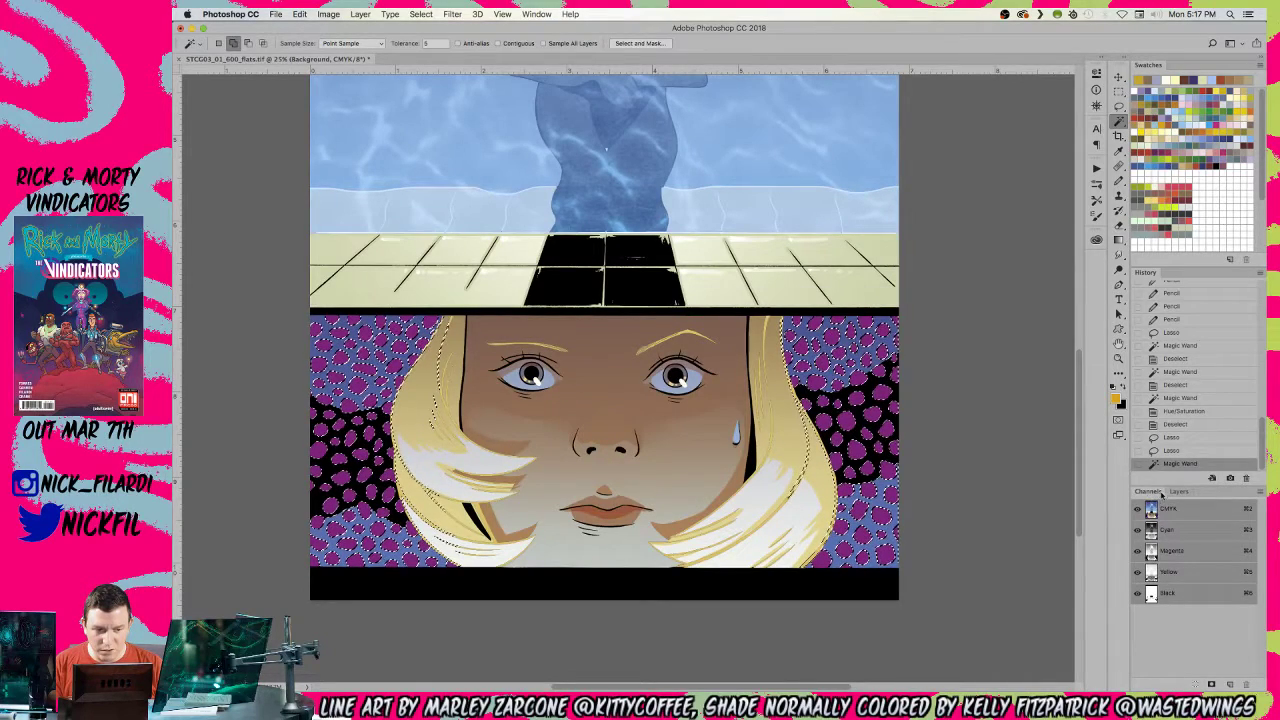
left_click(1179, 491)
left_click(882, 484)
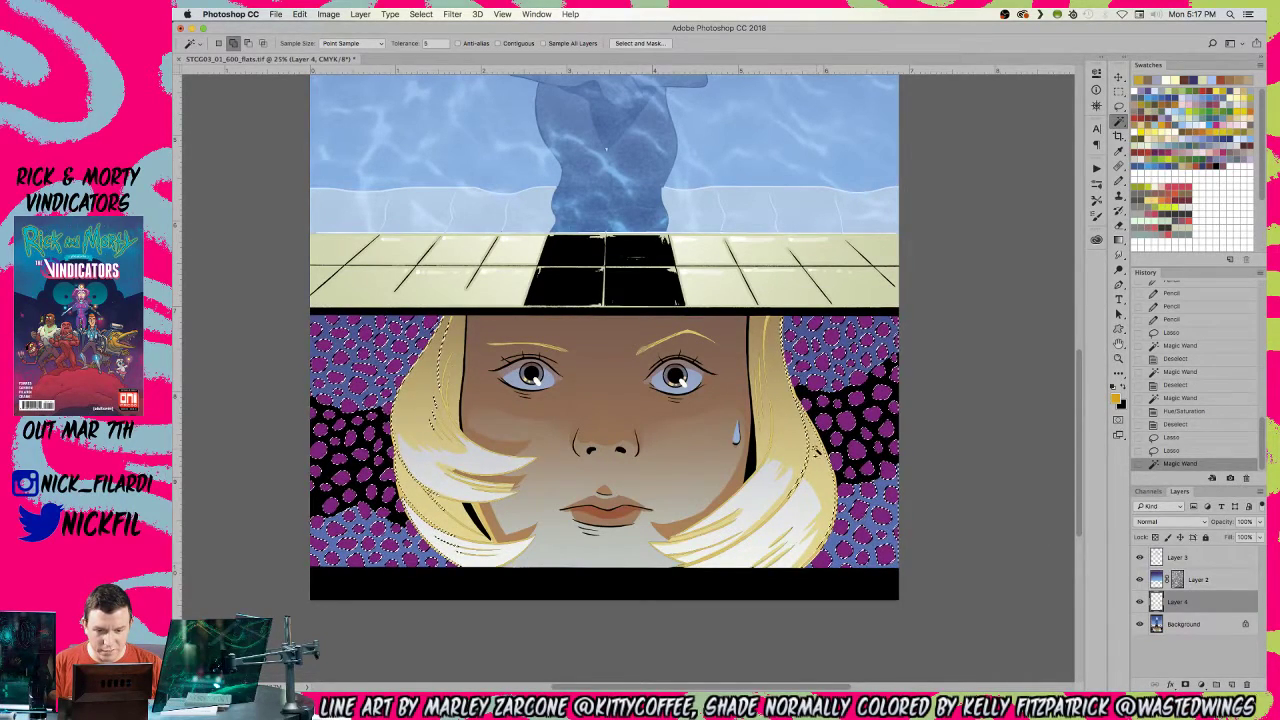
left_click_drag(601, 449, 657, 449)
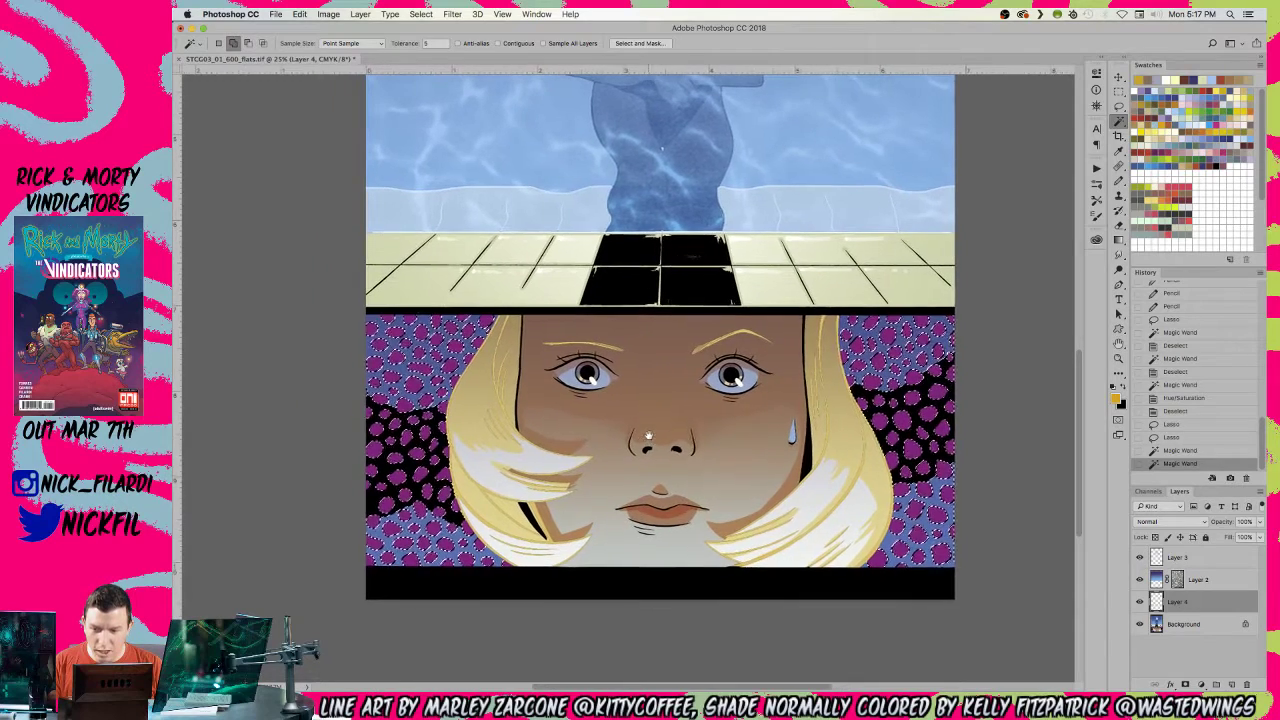
- Hide the selection edges and fill the selected background line art on Layer 4 with a magenta swatch
key("z")
left_click(683, 428, "alt")
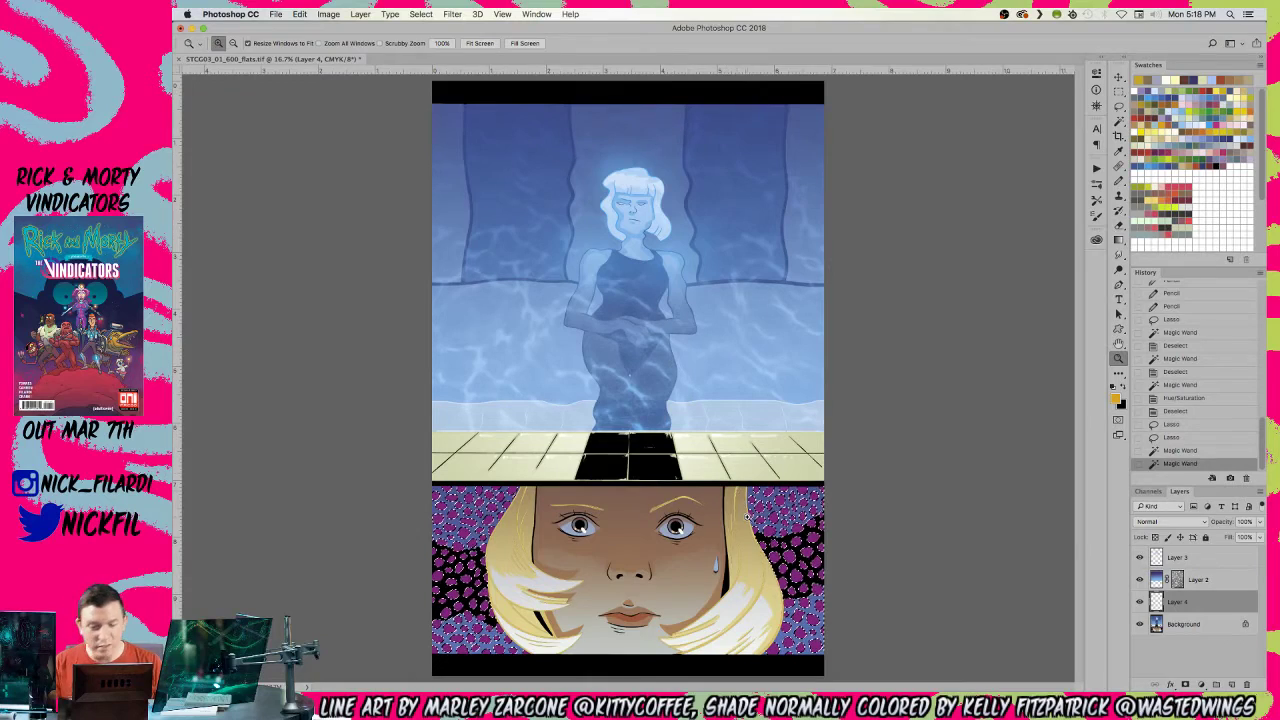
key("super+semicolon")
key("super+semicolon")
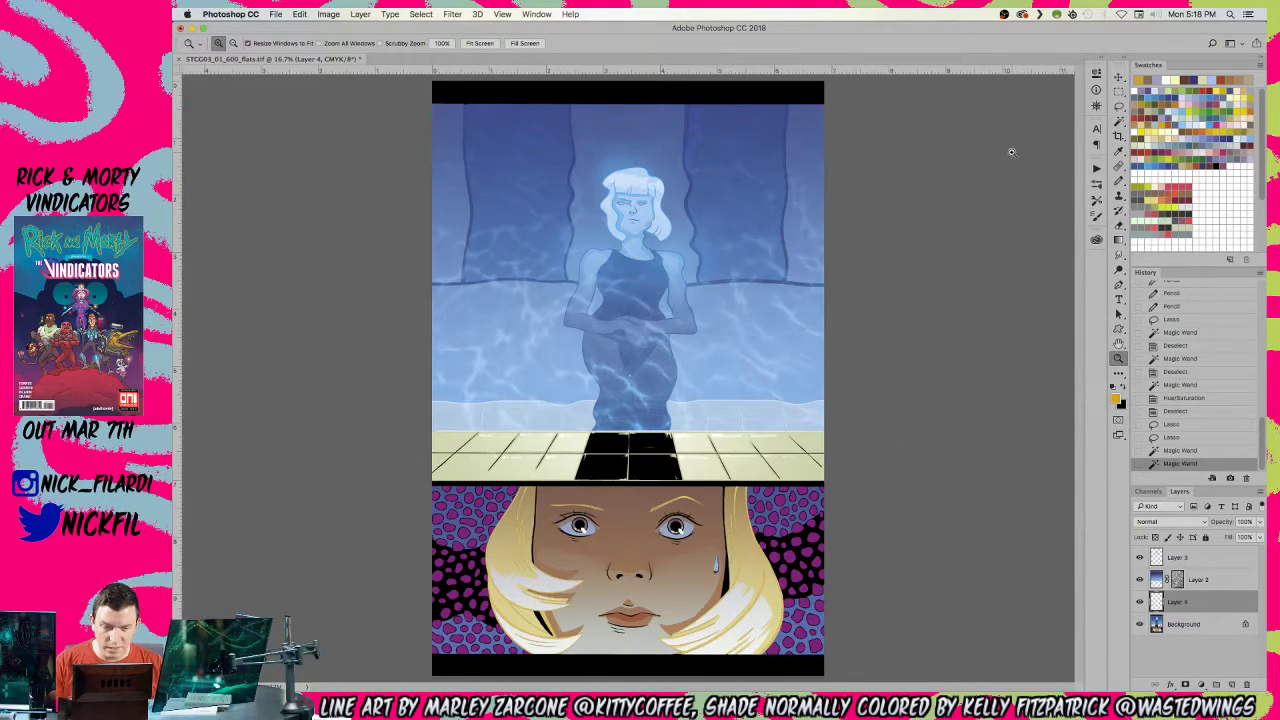
left_click(1230, 147)
key("alt+BackSpace")
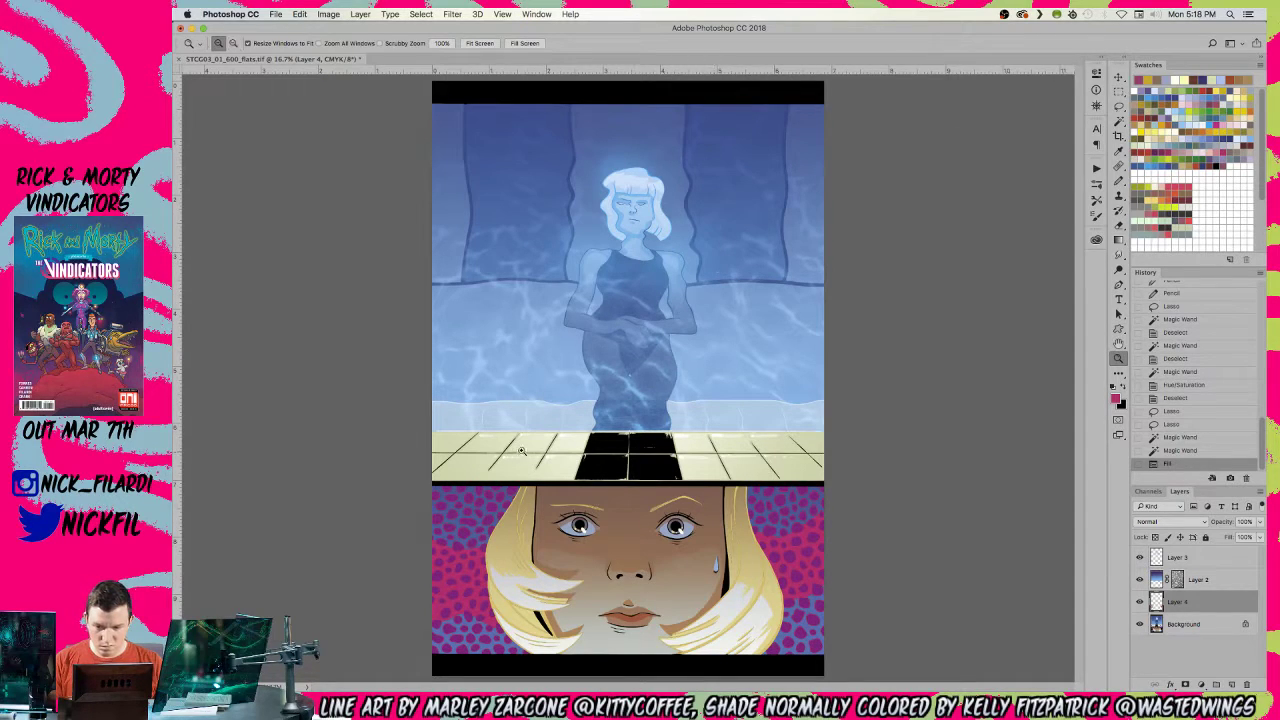
- Examine the recolored dotted background in close-up and at full-page size, and deselect
left_click(557, 496)
left_click_drag(677, 536, 589, 274)
left_click(589, 274, "alt")
left_click(589, 274, "alt")
left_click(670, 303, "alt")
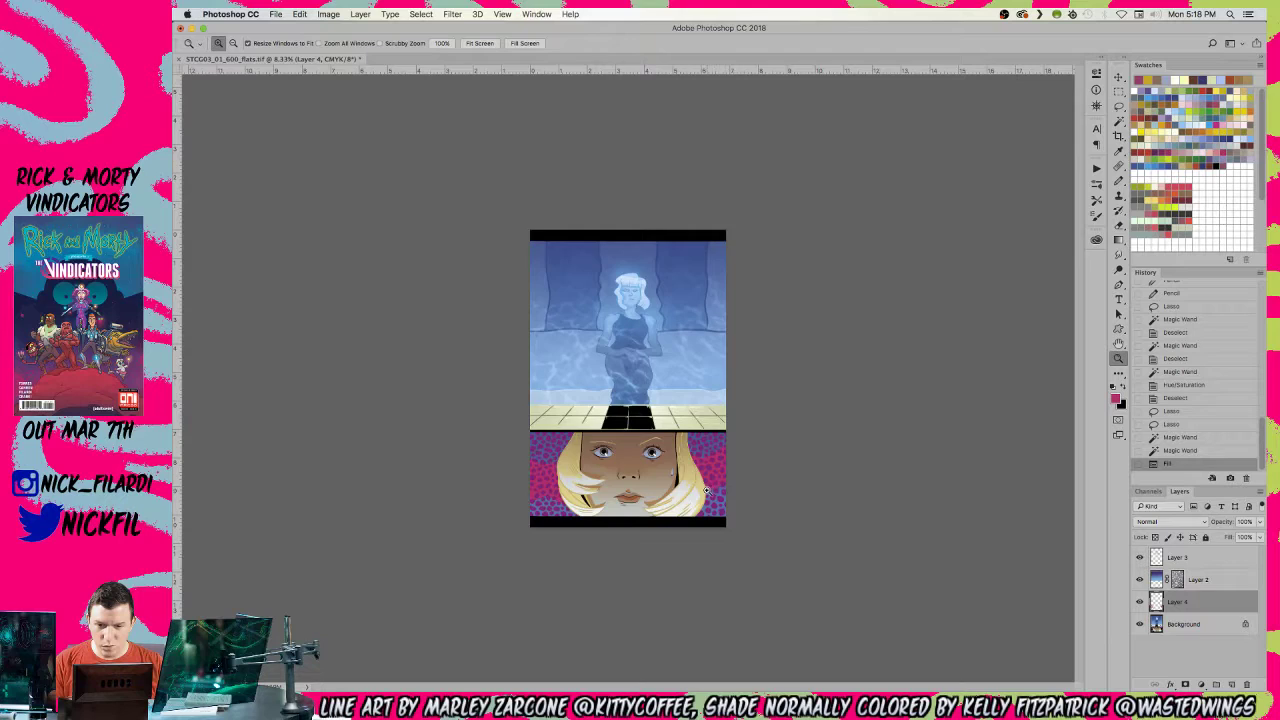
left_click(706, 490)
left_click(706, 490)
left_click(706, 490)
key("ctrl+d")
key("w")
left_click(690, 322)
key("ctrl+d")
- Select the yellow hair sections with the Magic Wand on the Background layer's Cyan, Magenta and Yellow channels
left_click(1199, 625)
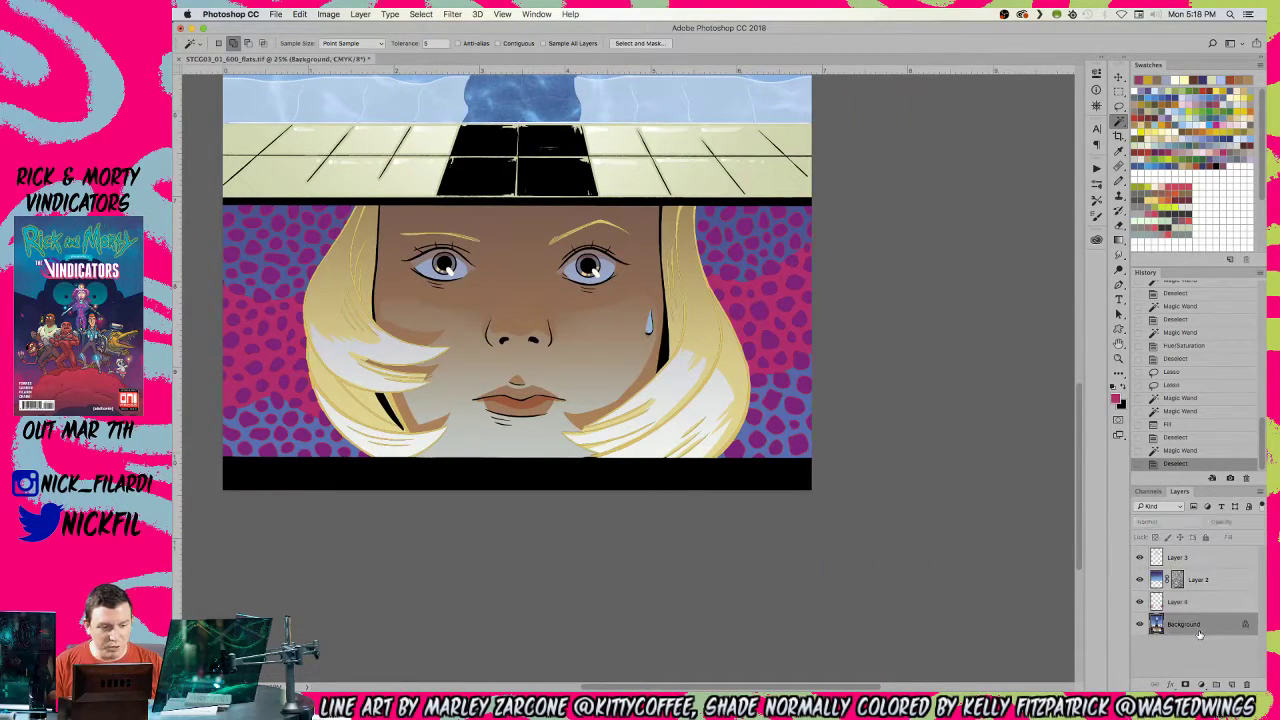
left_click(1150, 491)
left_click(1137, 594)
left_click(1137, 594)
left_click_drag(547, 316, 675, 450)
left_click(510, 376)
left_click(496, 350)
left_click(476, 390)
left_click(466, 410)
left_click(468, 381)
left_click(463, 386)
left_click(455, 392)
left_click(447, 398)
left_click(451, 455)
left_click(453, 465)
left_click(456, 478)
left_click(459, 489)
left_click(478, 510)
left_click(438, 460)
- With the Magic Wand tolerance set to 20, add the remaining hair to the selection, and activate the CMYK composite
left_click(439, 45)
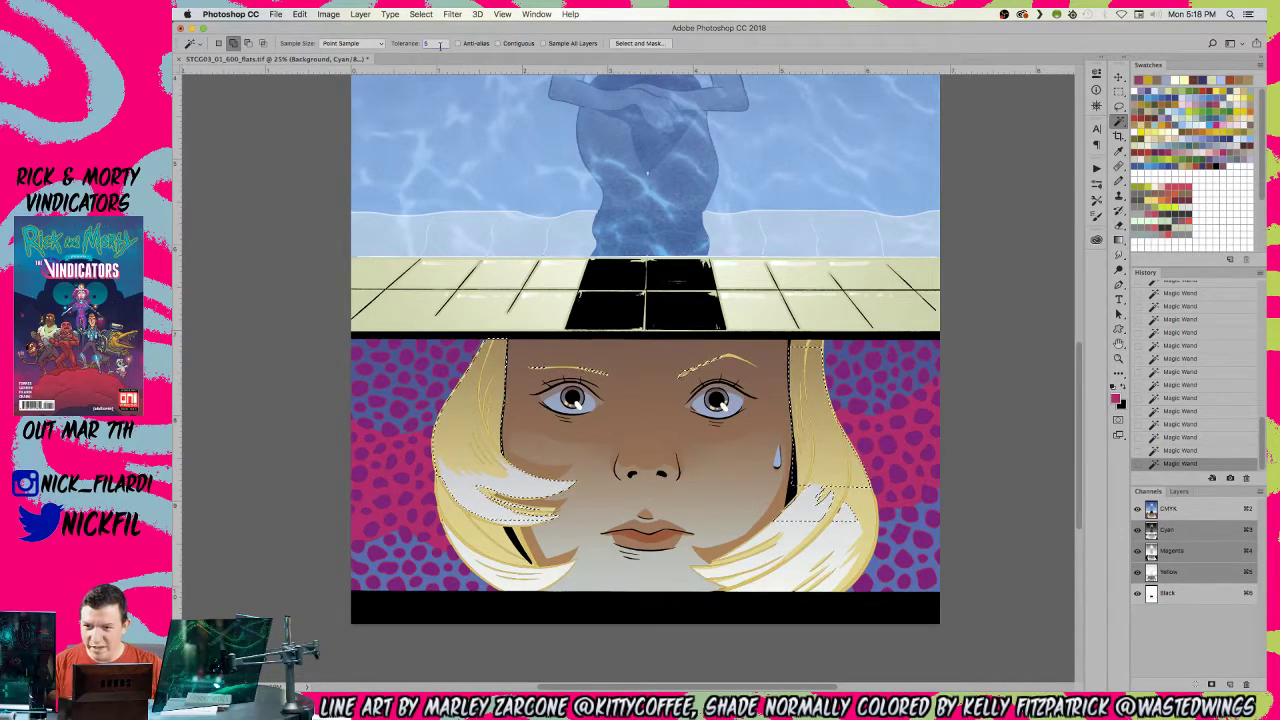
type("20")
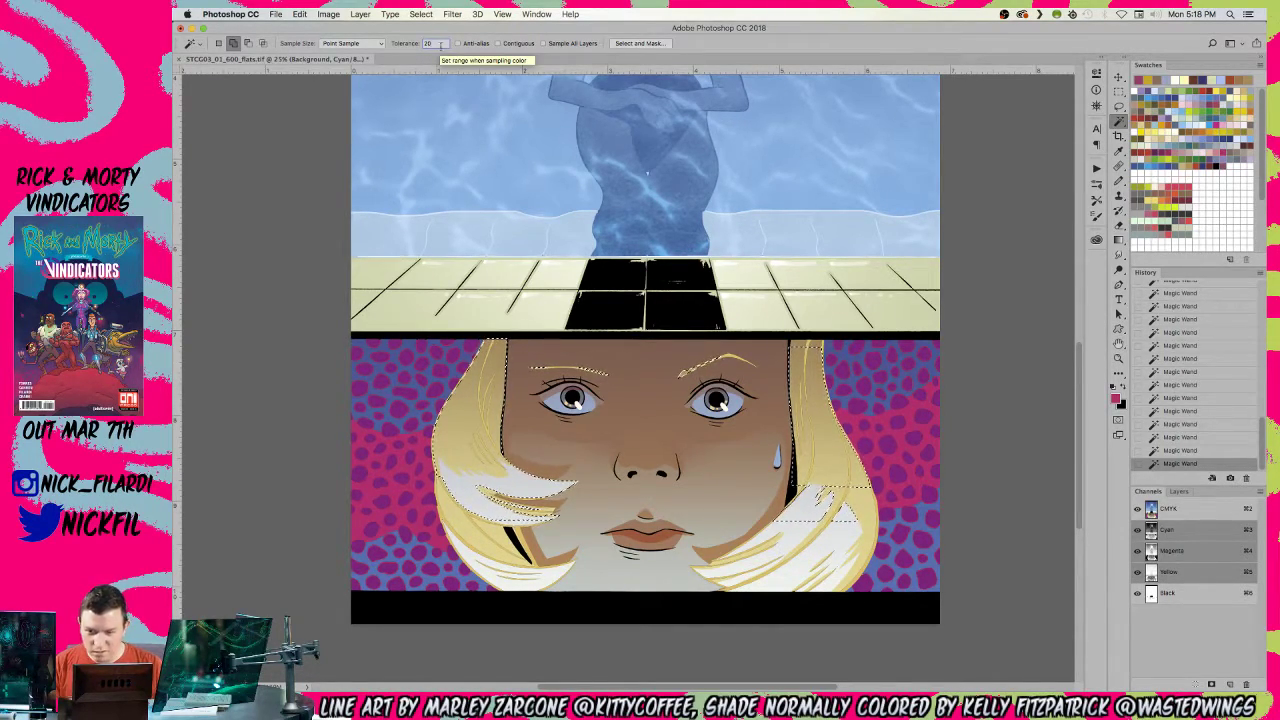
left_click(501, 563)
left_click(508, 584)
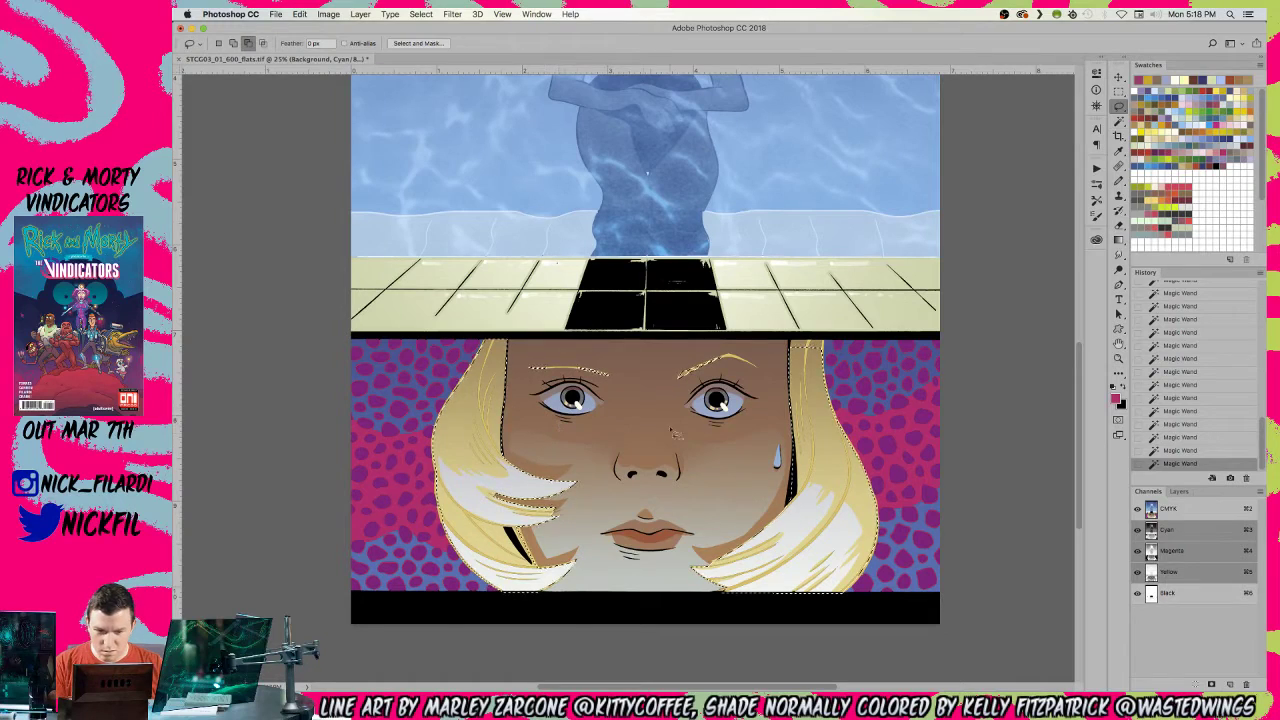
key("z")
left_click(652, 530, "alt")
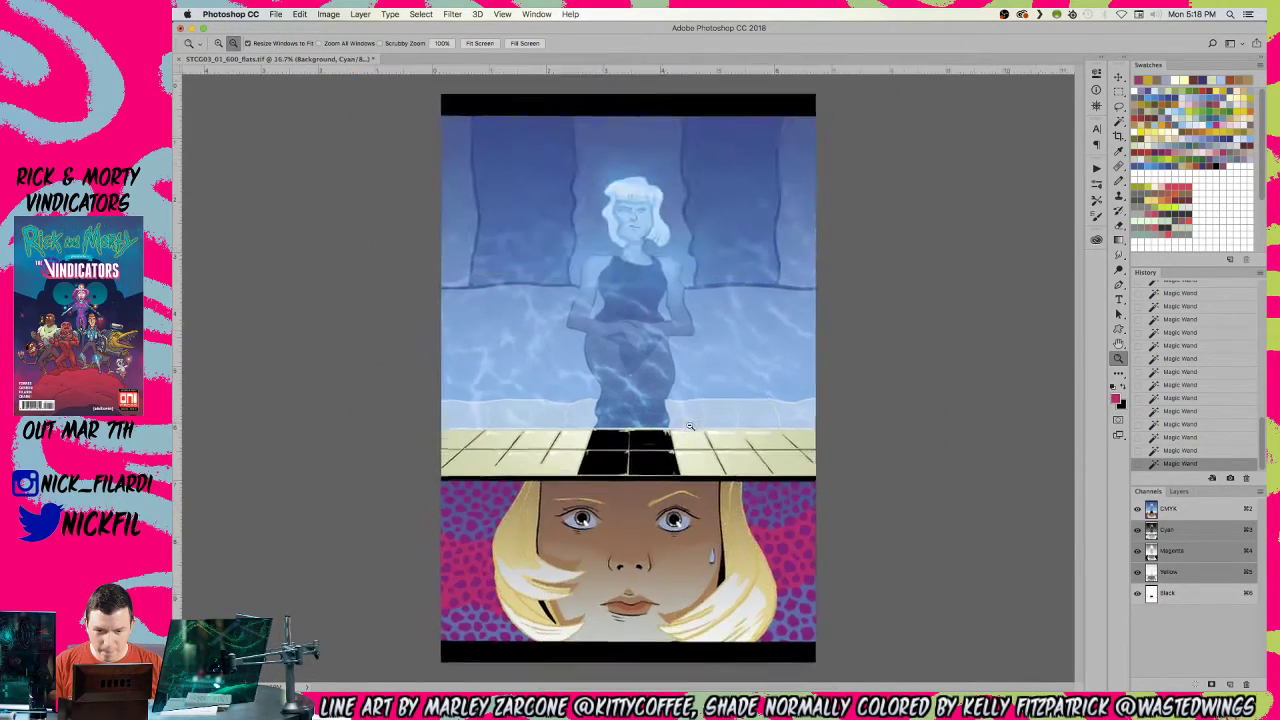
left_click(661, 570, "alt")
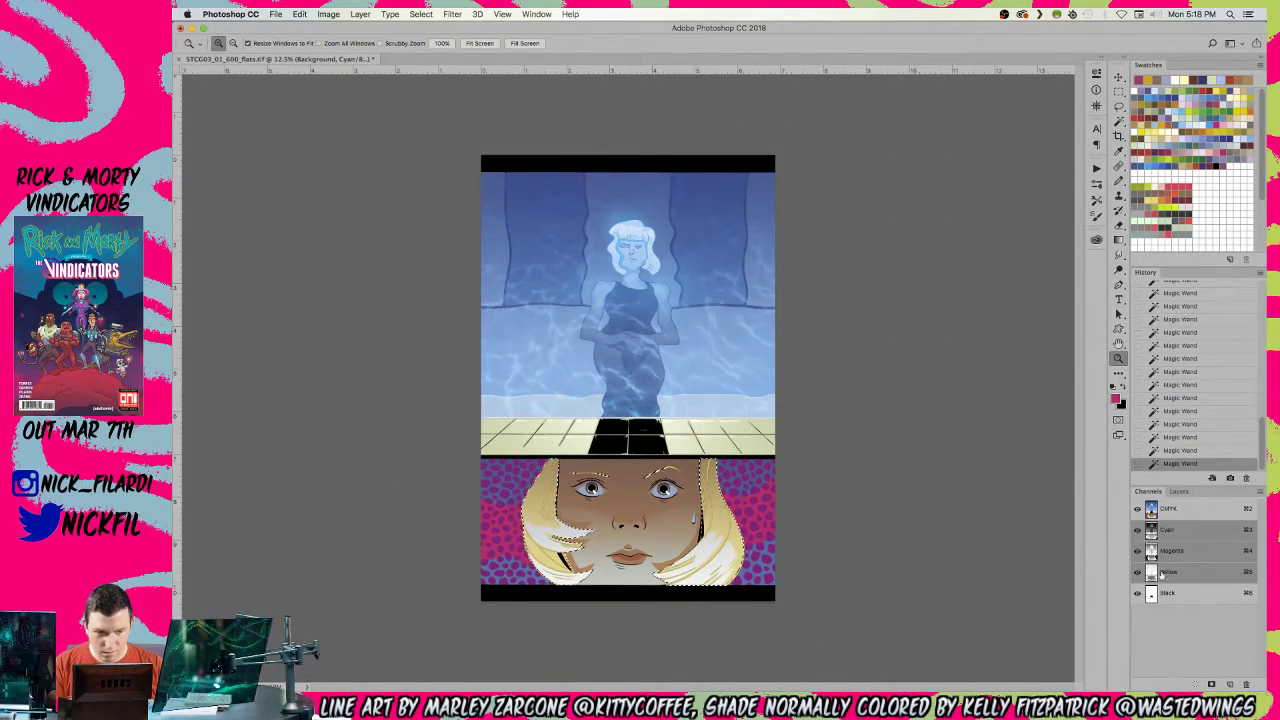
key("super+2")
key("super+u")
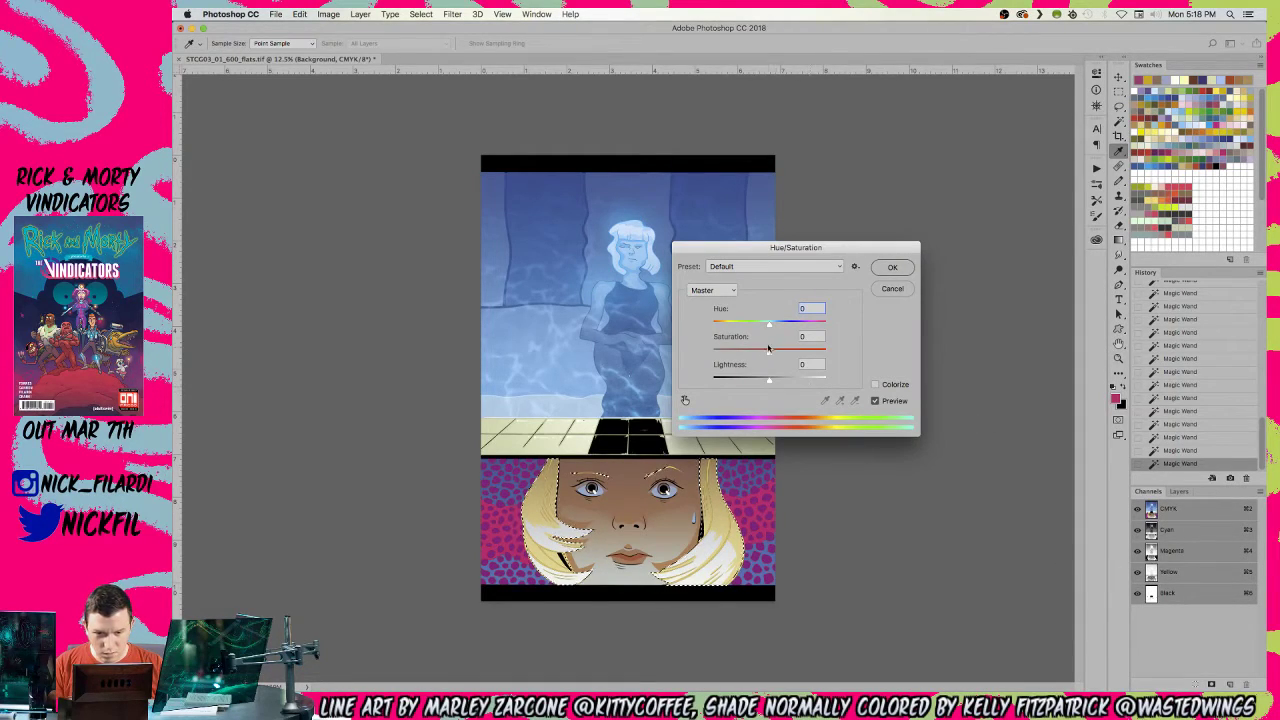
left_click_drag(769, 351, 786, 354)
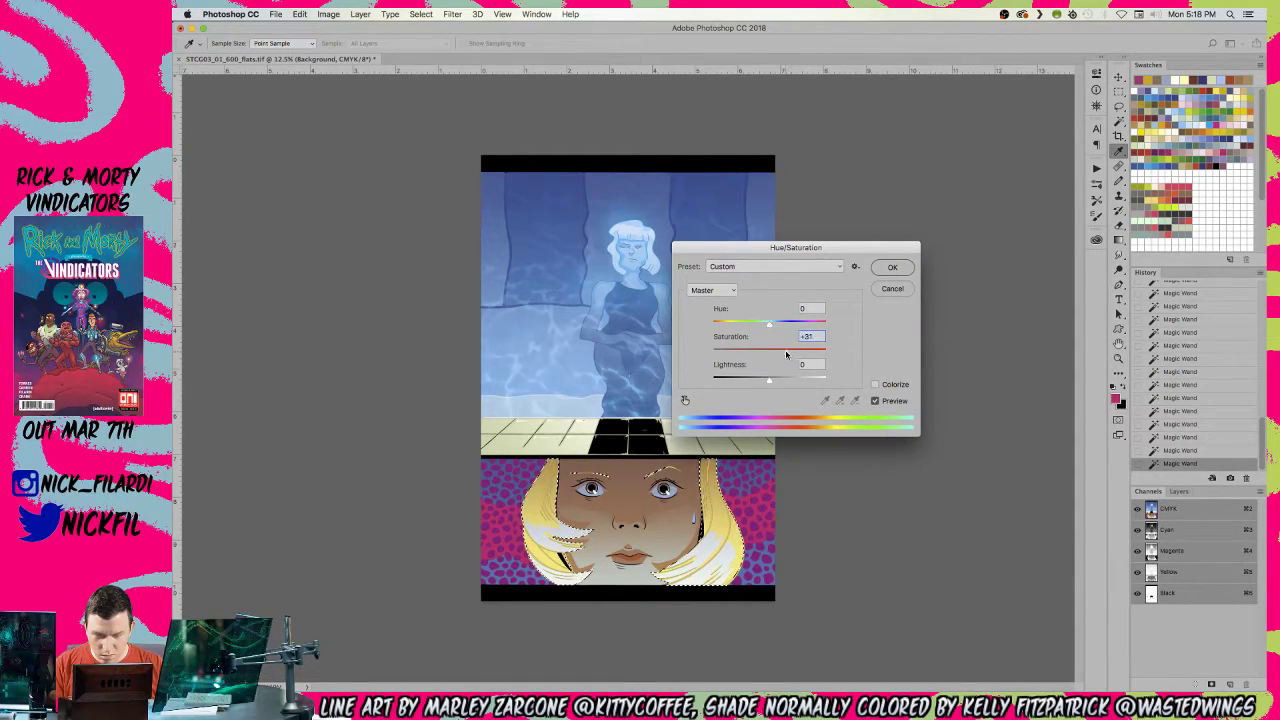
left_click(903, 292)
- Warm the selected hair with a midtone Color Balance of +55, 0, -34, and deselect
key("super+b")
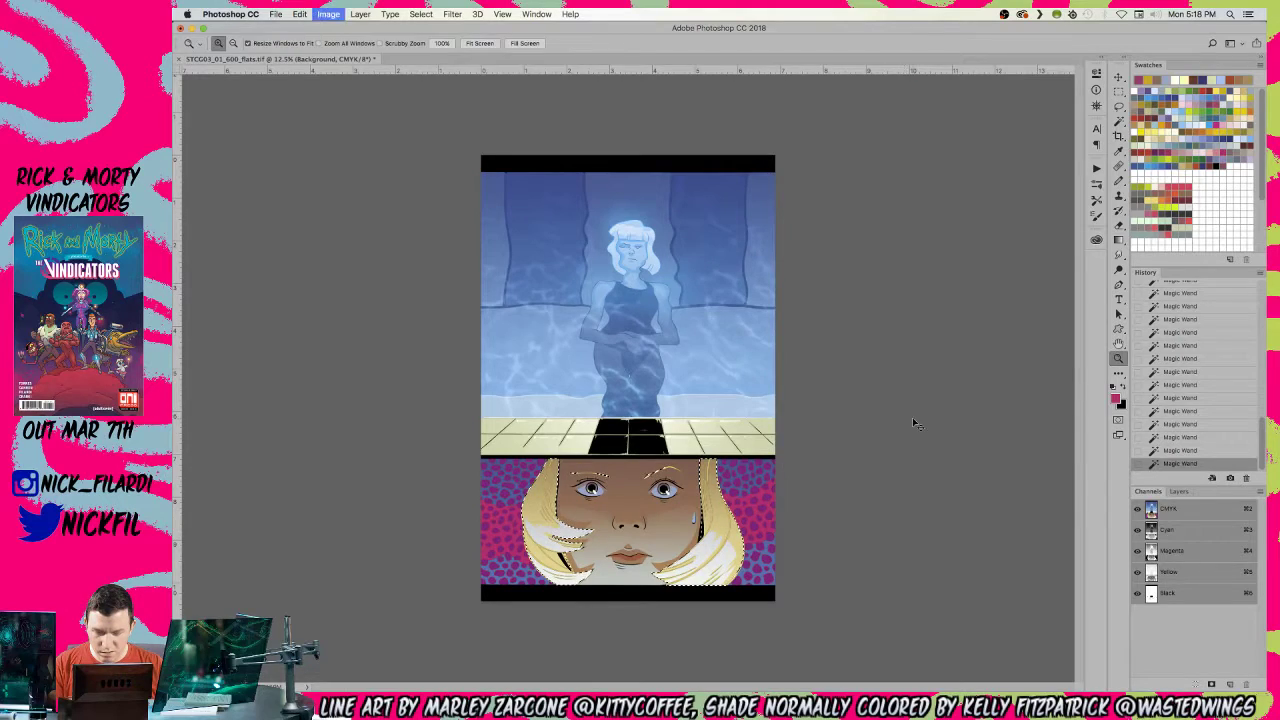
left_click_drag(931, 370, 910, 398)
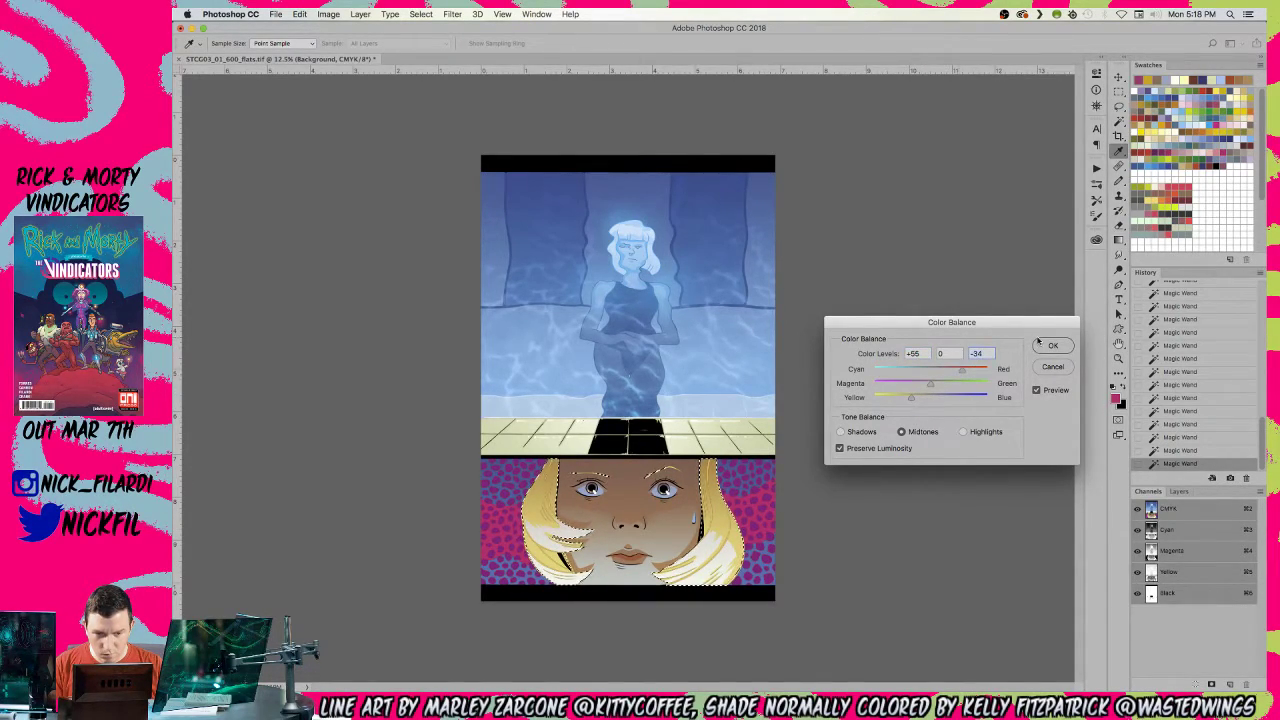
left_click(1050, 346)
key("z")
key("super+d")
- Save the page file and check the finished colors at full-page size
left_click(620, 572)
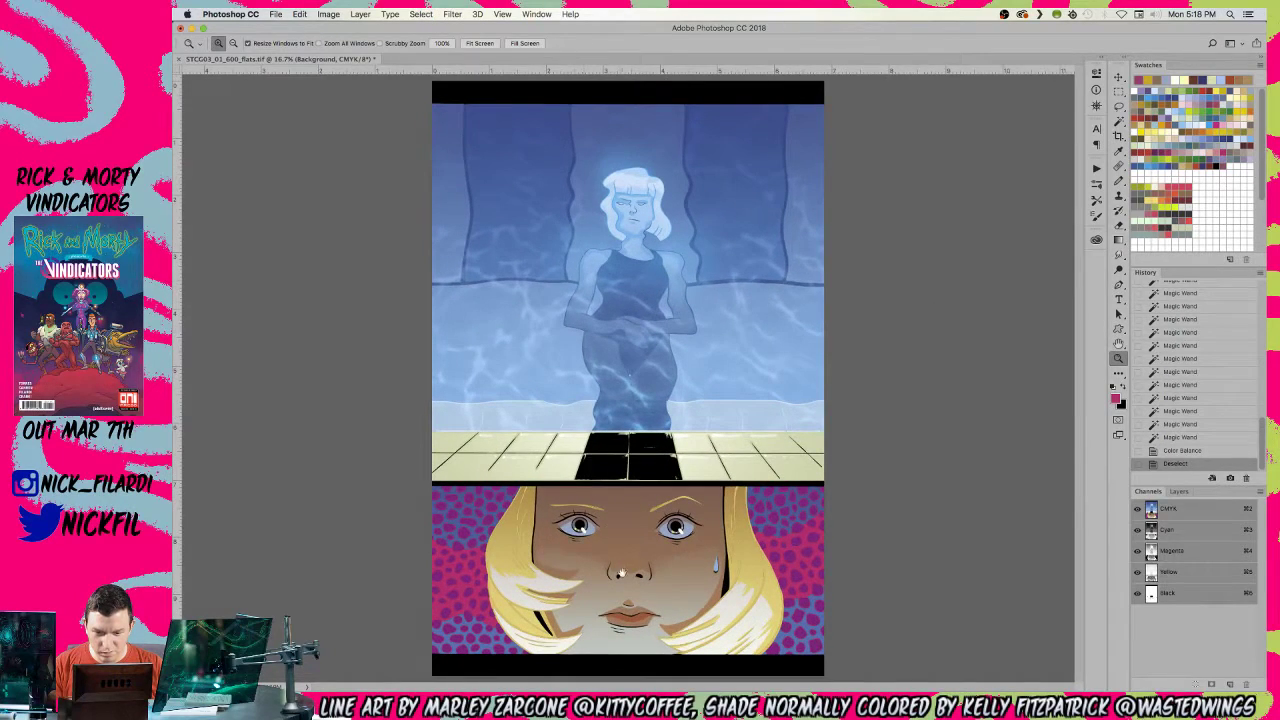
left_click(615, 538, "alt")
key("super+s")
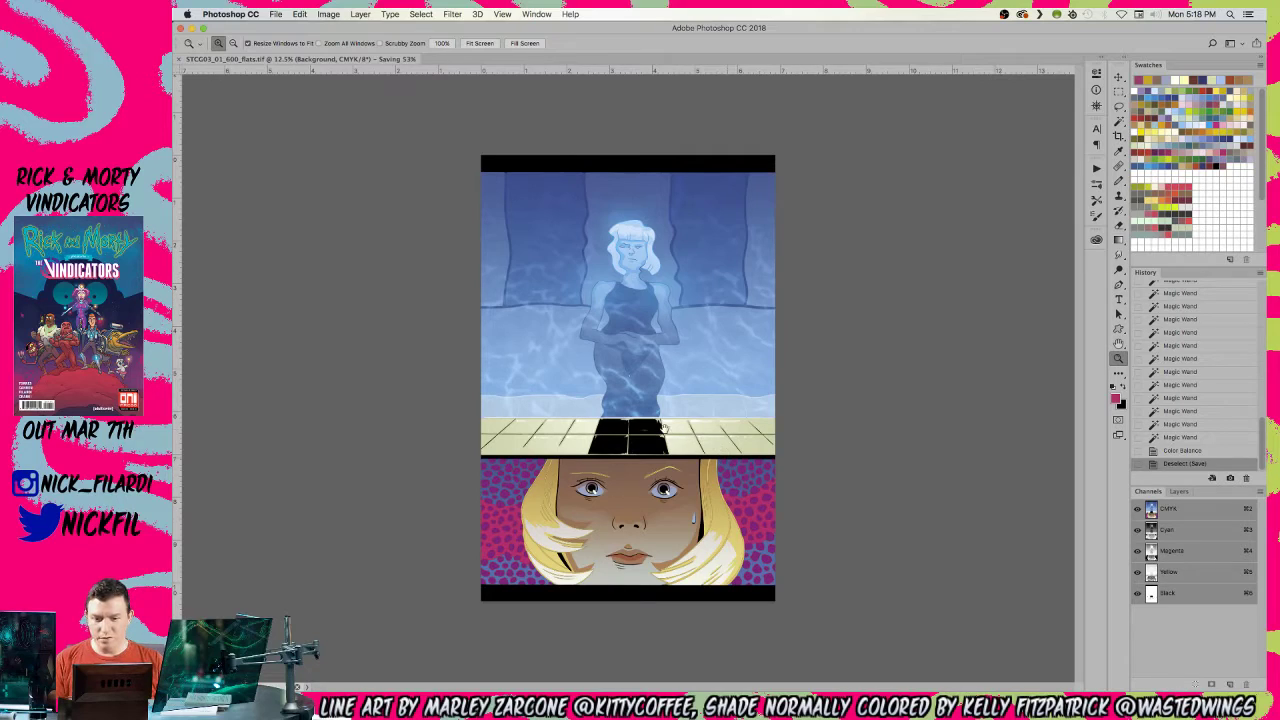
left_click(625, 443, "alt")
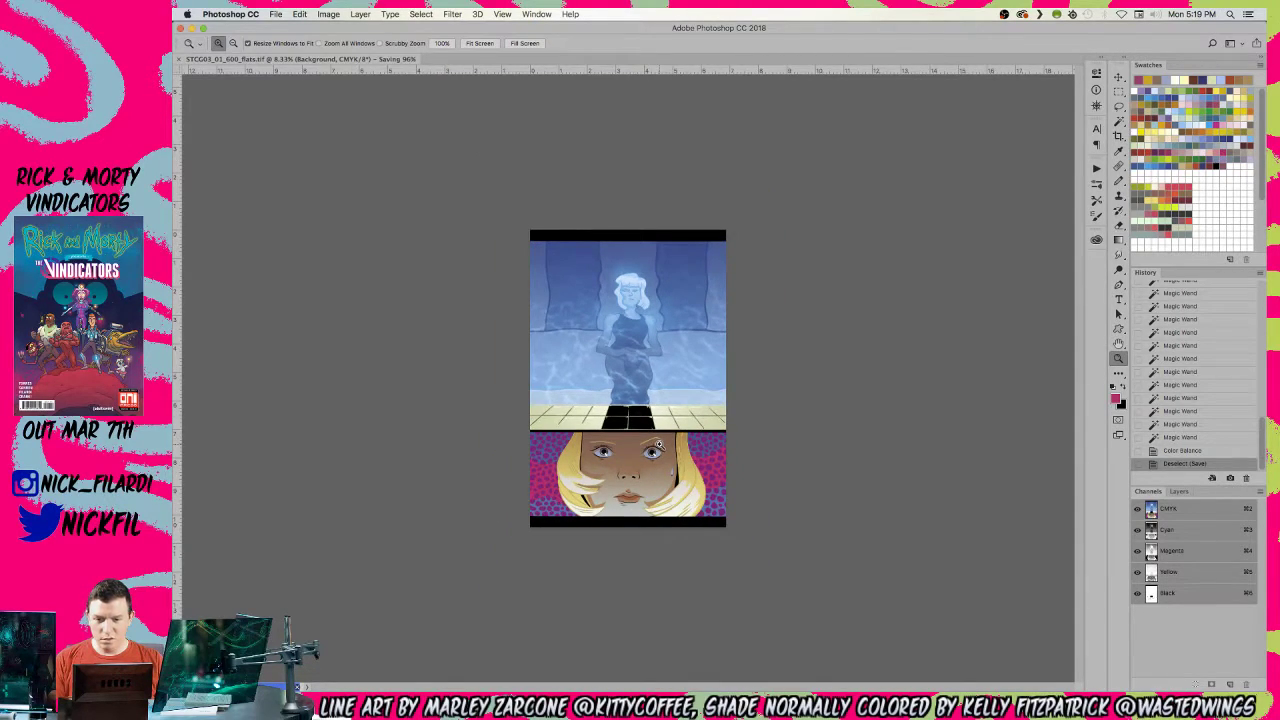
left_click(630, 380)
left_click(625, 377)
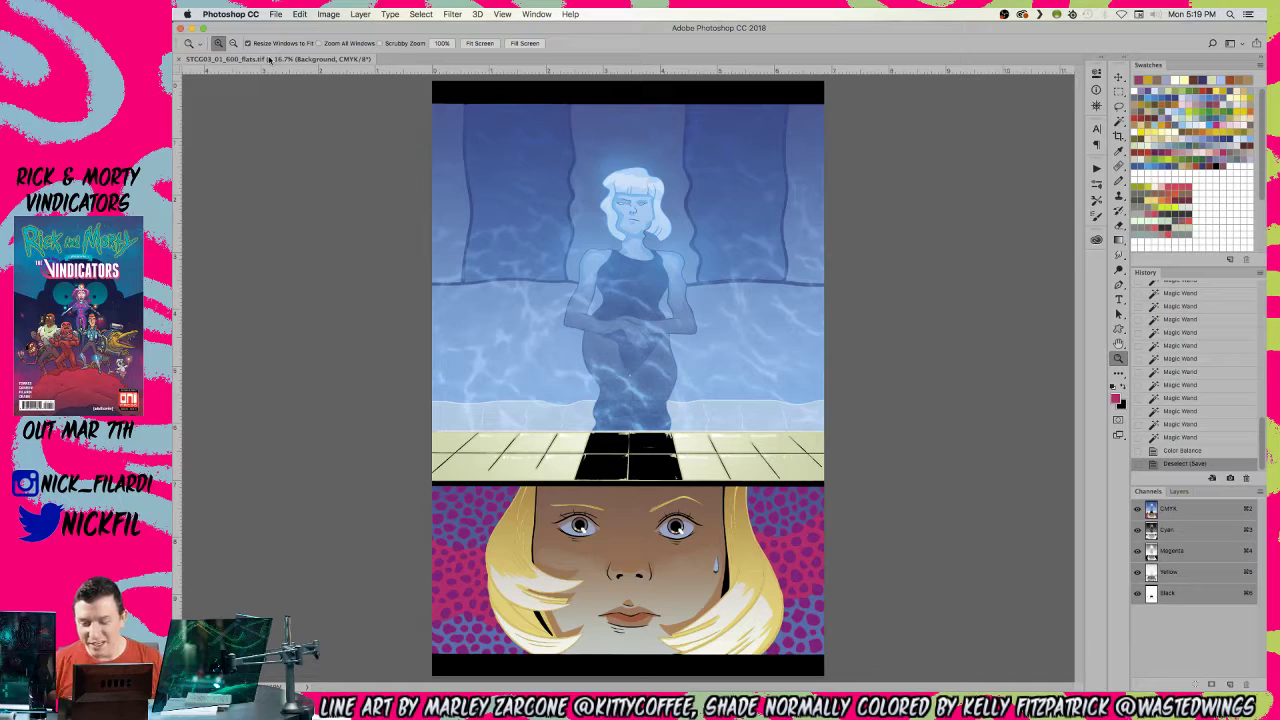
- Outline the block of four black tiles at the middle of the pool edge with a straight-sided Lasso selection
left_click(750, 362)
left_click(672, 406, "alt")
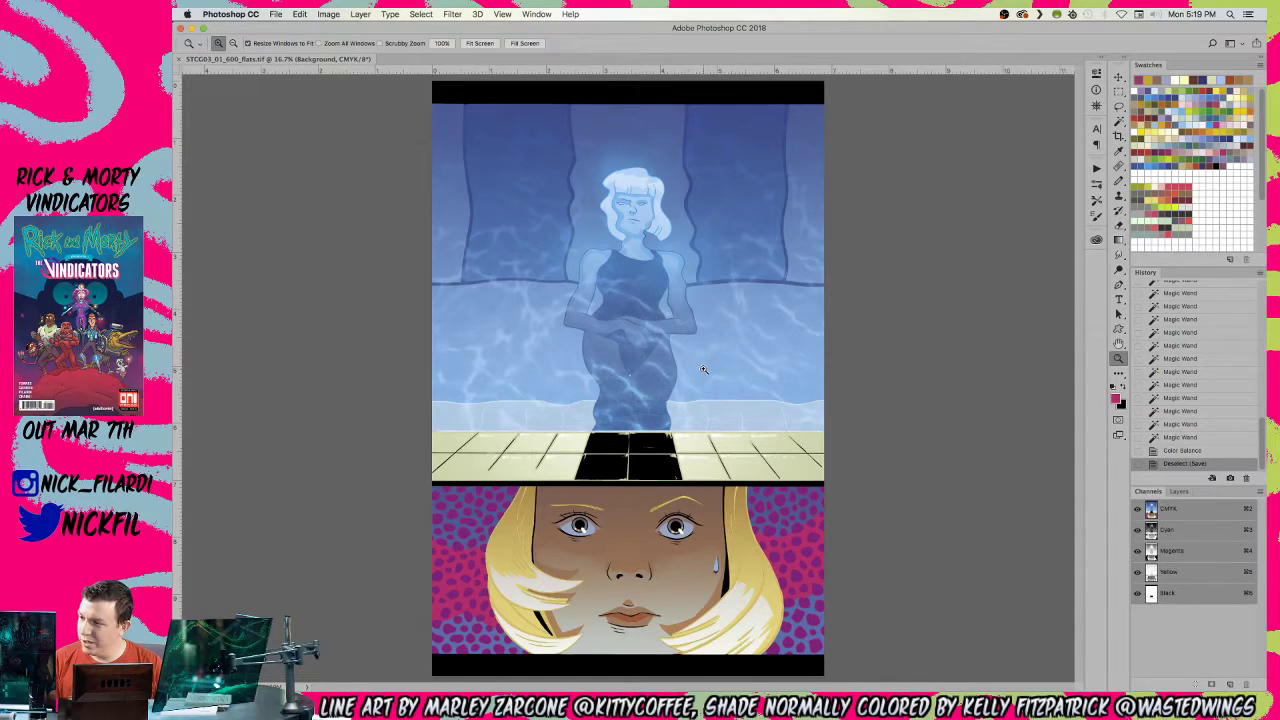
left_click(622, 460)
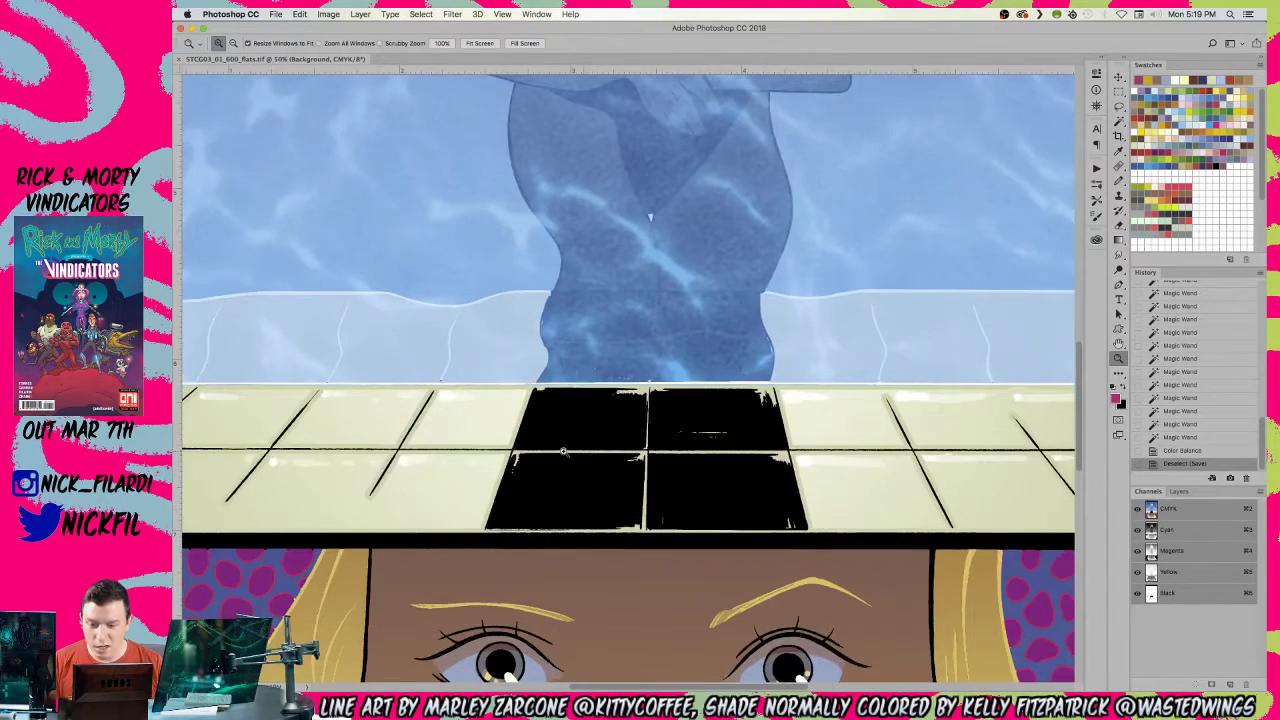
key("l")
left_click(535, 386)
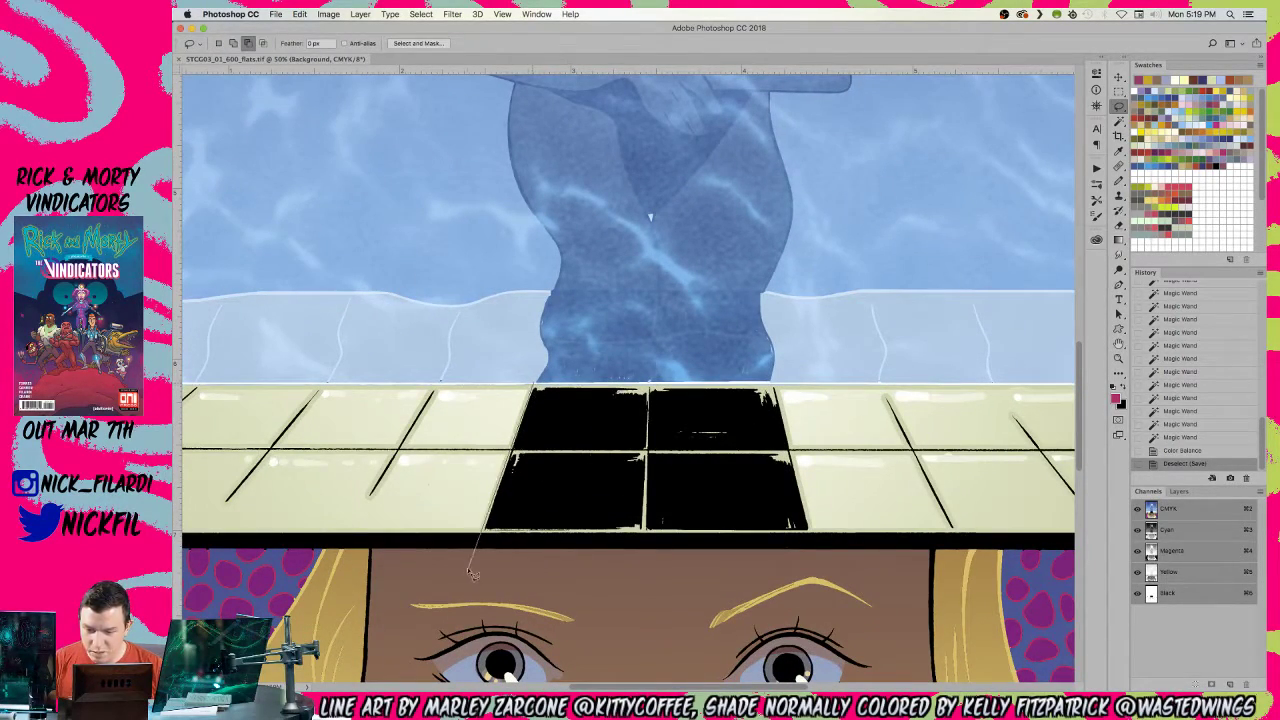
left_click(482, 534)
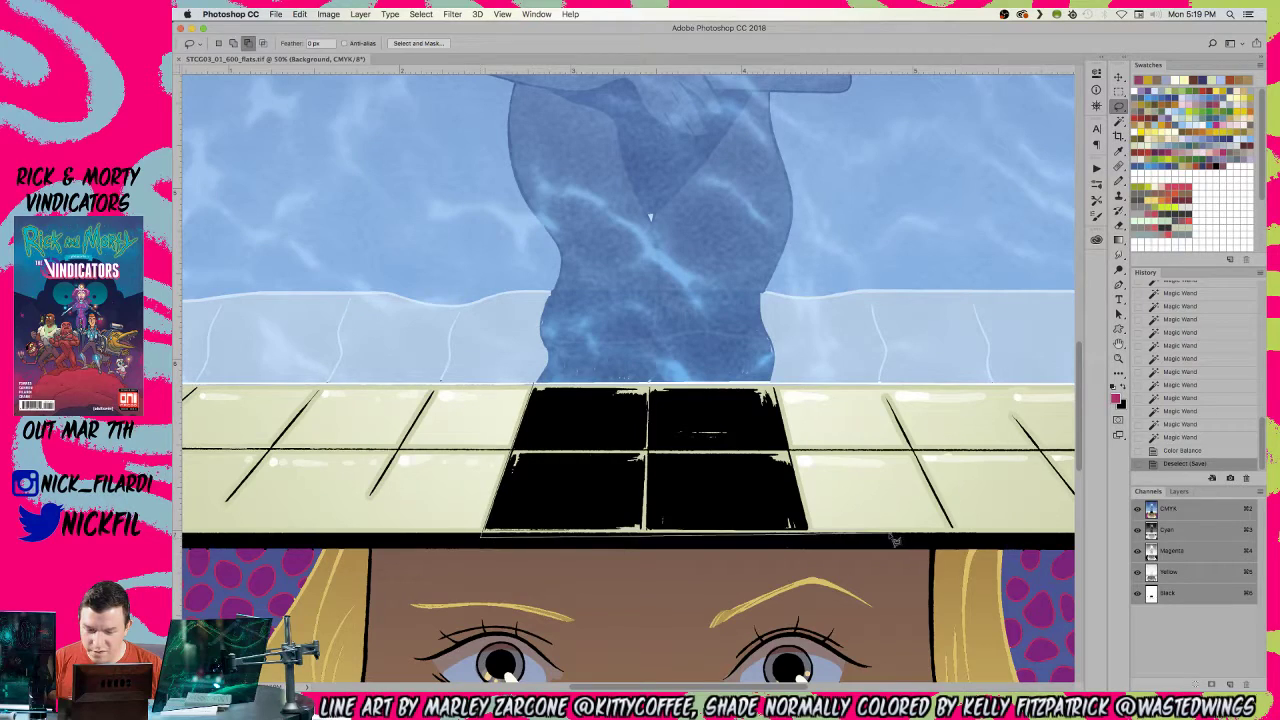
left_click(812, 535)
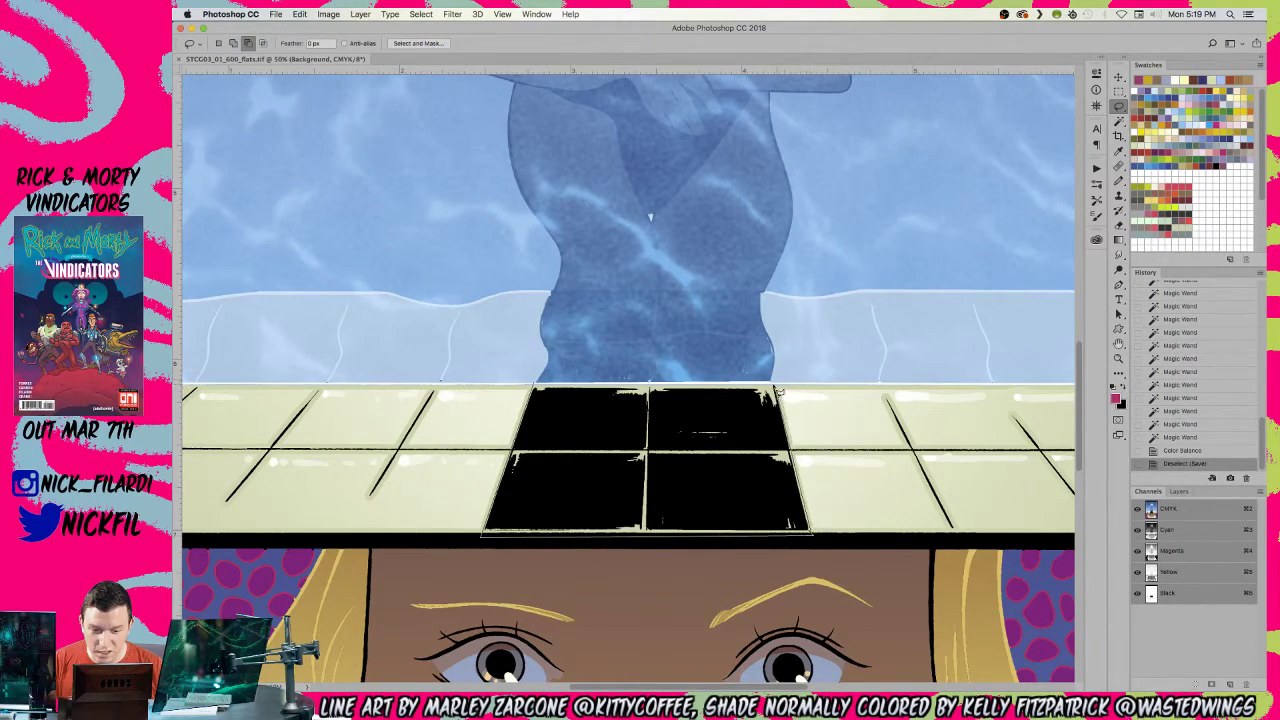
left_click(774, 385)
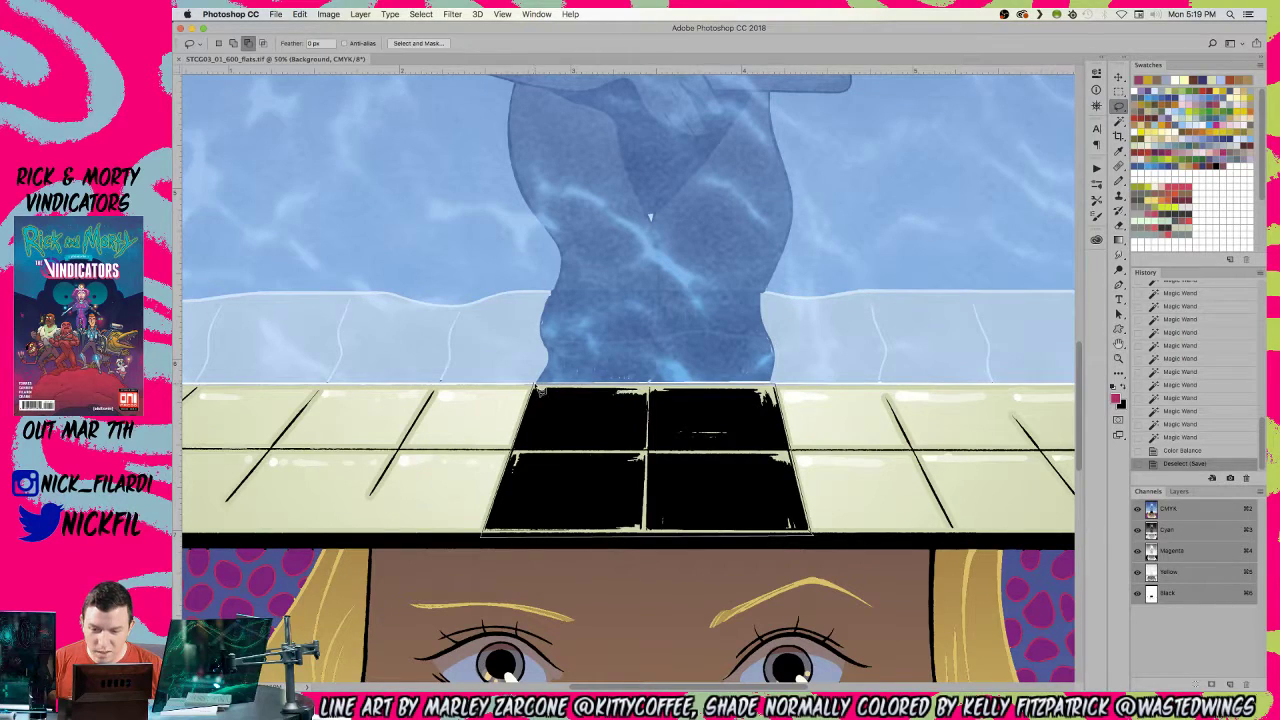
- Select the black floor tiles beneath the submerged woman using the Lasso and Magic Wand tools
left_click(535, 386)
key("w")
left_click(549, 388, "shift")
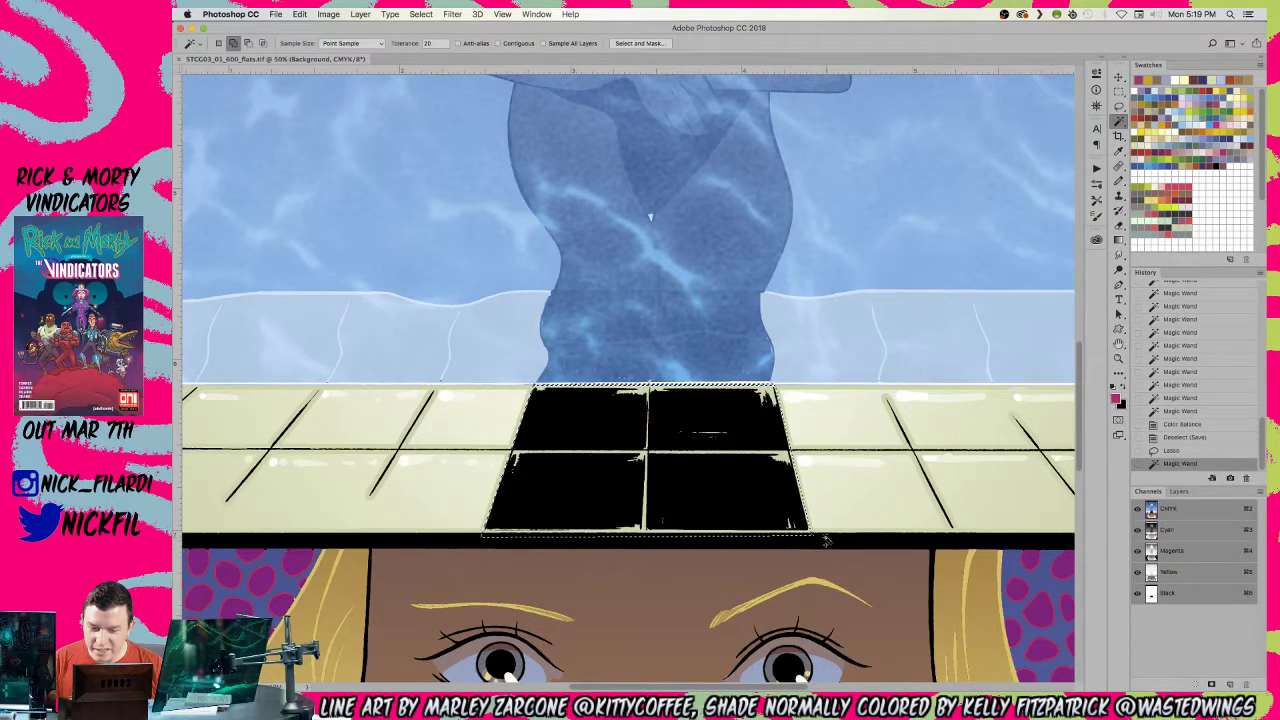
key("z")
left_click(664, 437, "alt")
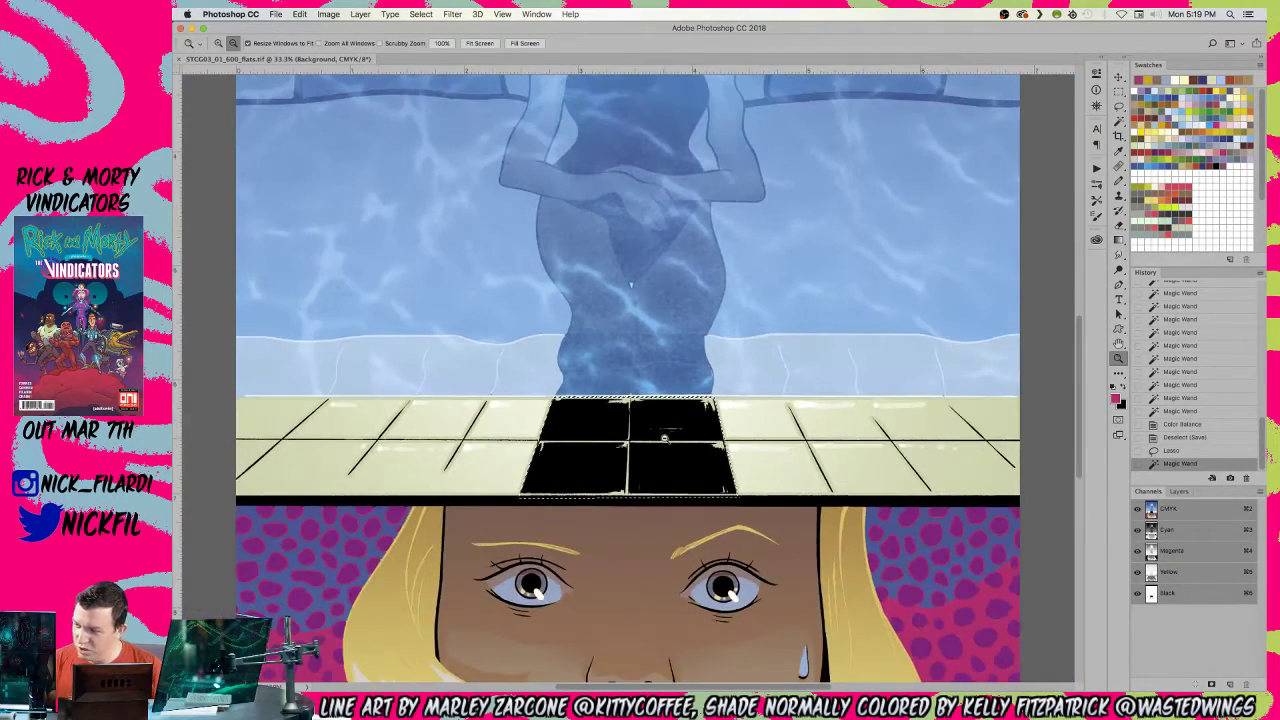
- Fill the selected tiles with dark blue in every channel except black, fade the fill and clear the selection
left_click(1228, 139)
left_click(1163, 592, "shift")
left_click(1137, 593)
left_click(704, 413, "alt")
left_click(703, 412, "alt")
key("alt+BackSpace")
key("shift+super+f")
key("Return")
key("super+d")
- Copy a rectangular area spanning the pool and face, and create a 2201 x 2334 pixel CMYK document at 600 pixels/inch from it
left_click(703, 418, "alt")
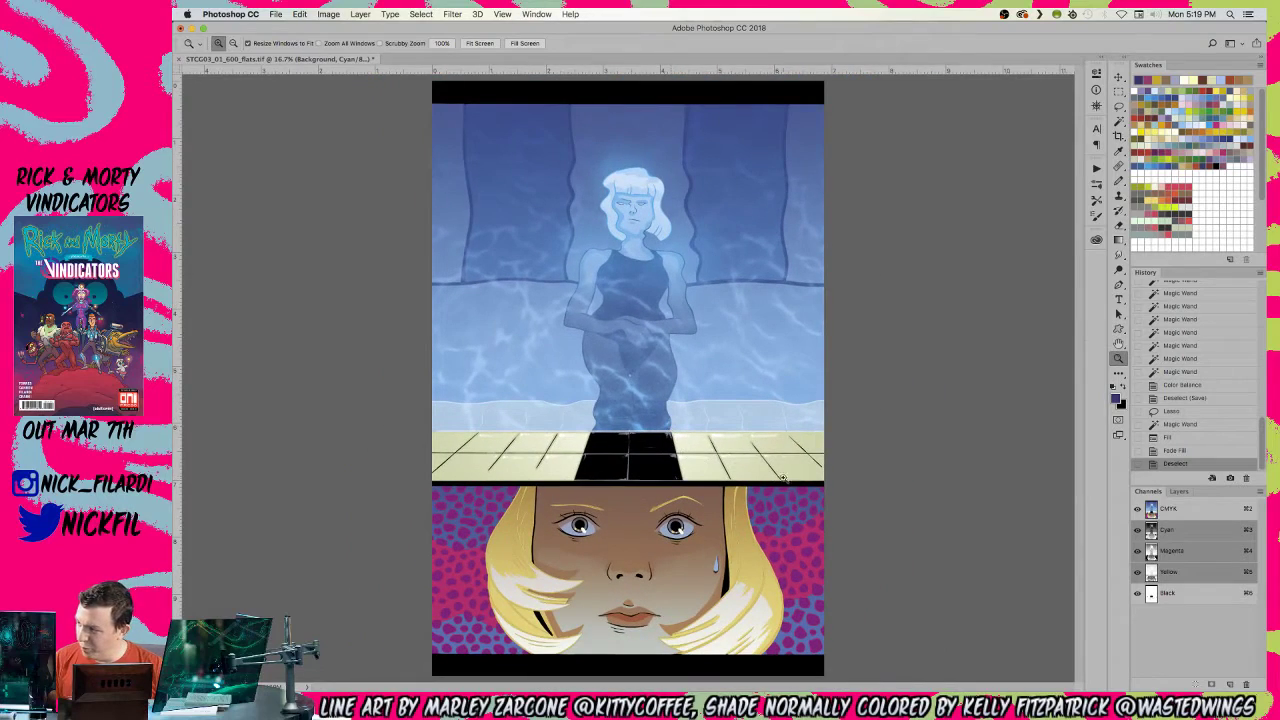
left_click(660, 402, "alt")
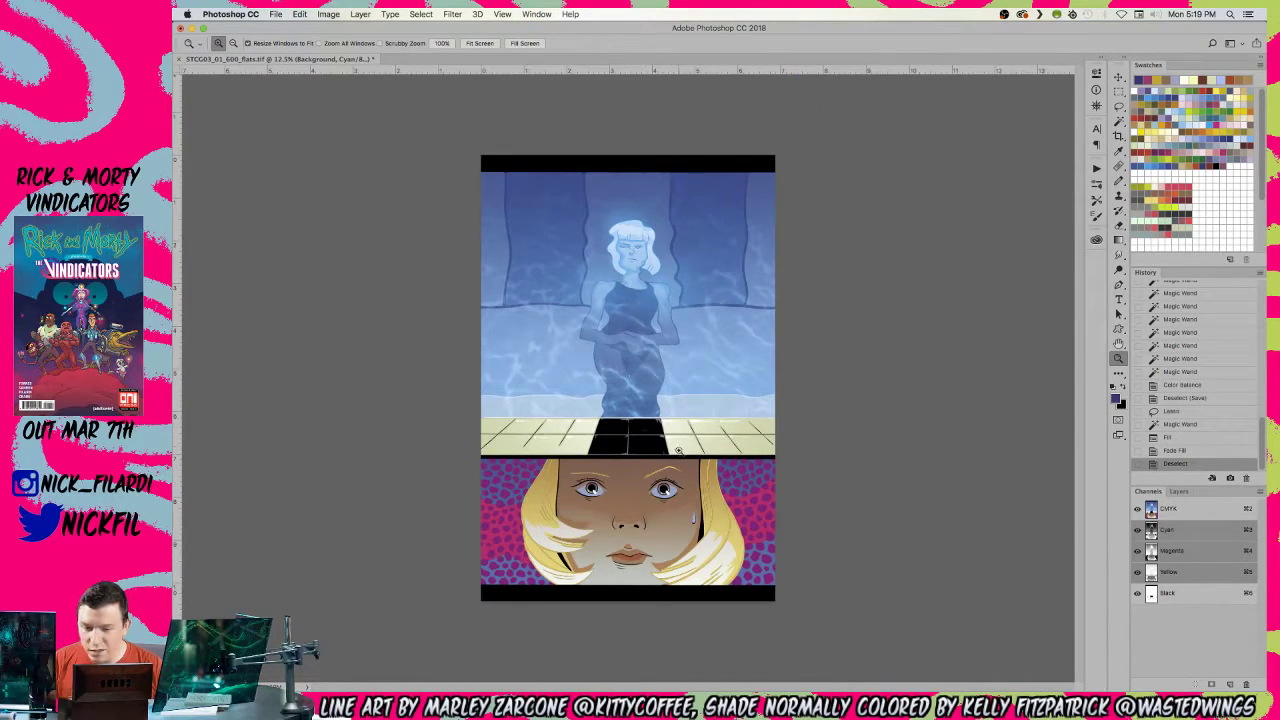
left_click(647, 465)
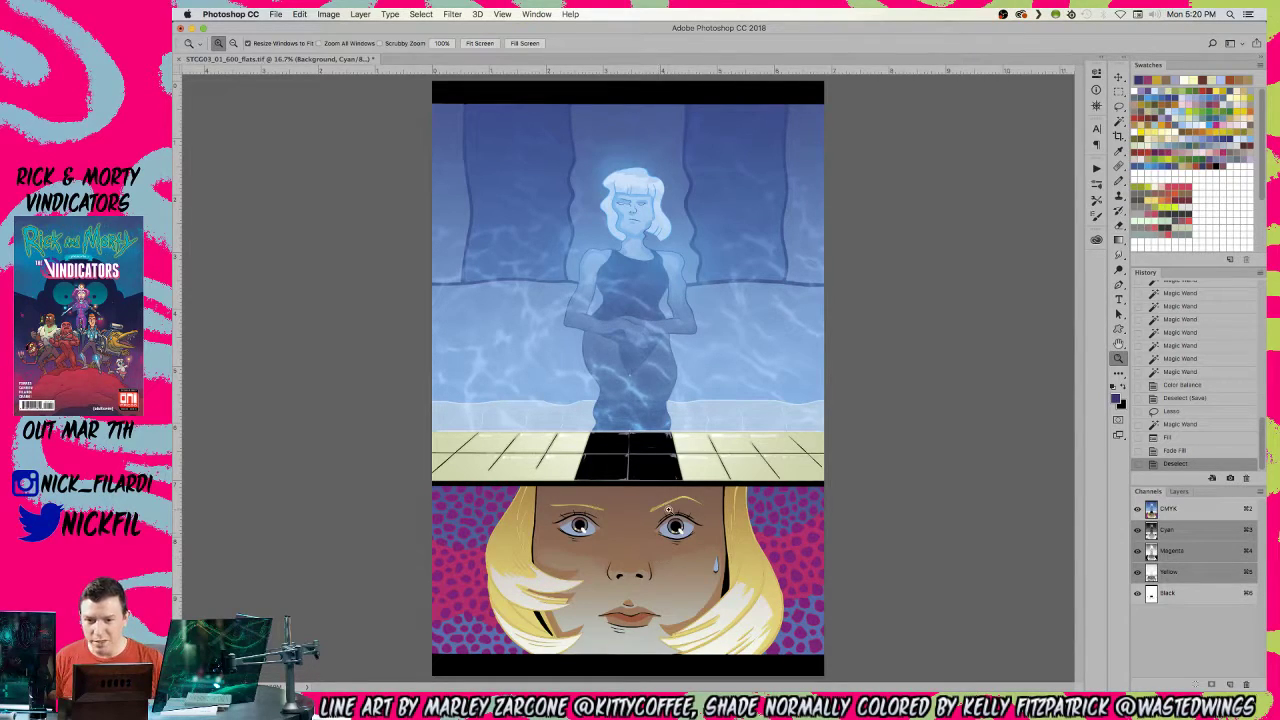
key("m")
left_click_drag(475, 322, 686, 545)
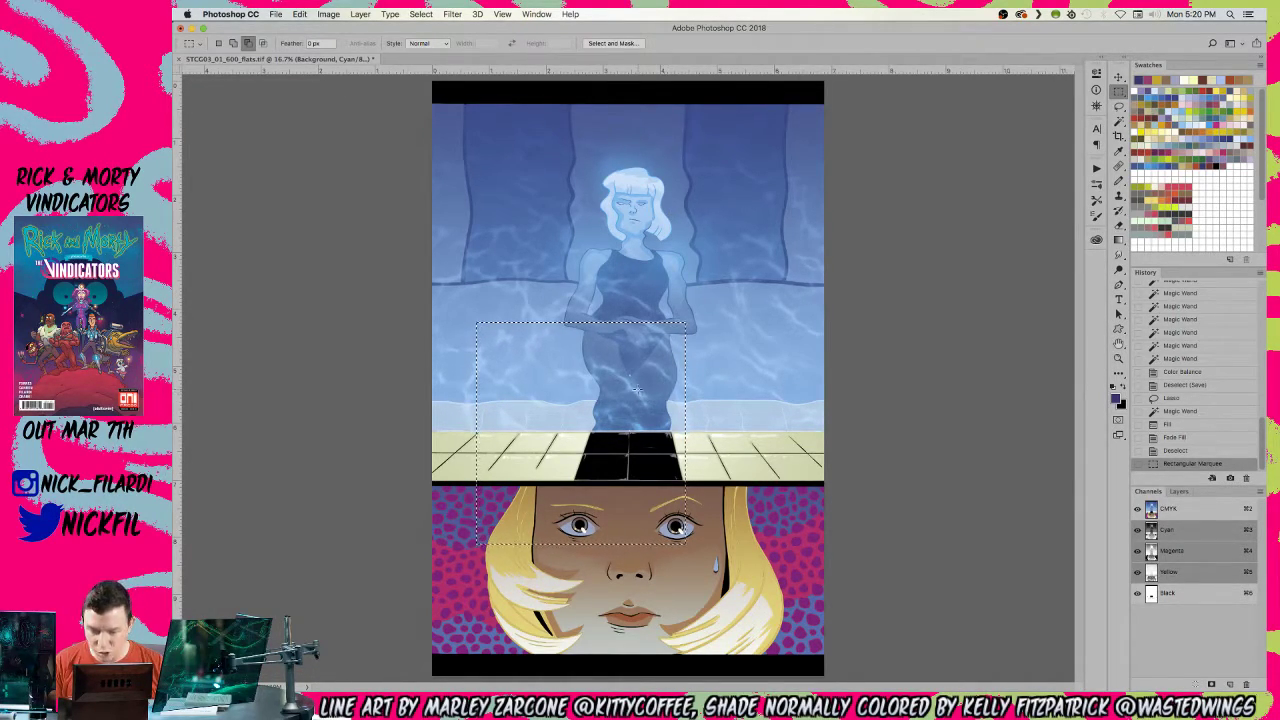
key("super+n")
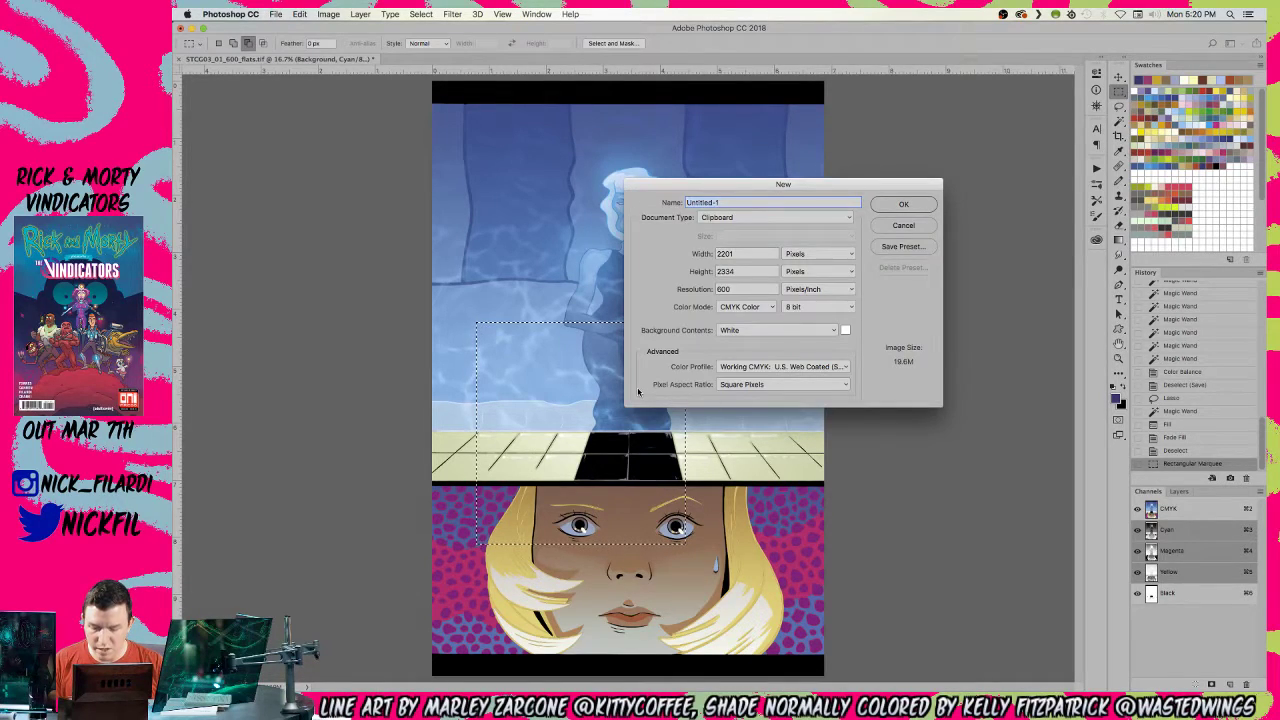
key("Return")
- Convert the new blank document to grayscale, discarding its color information
left_click(300, 13)
mouse_move(328, 14)
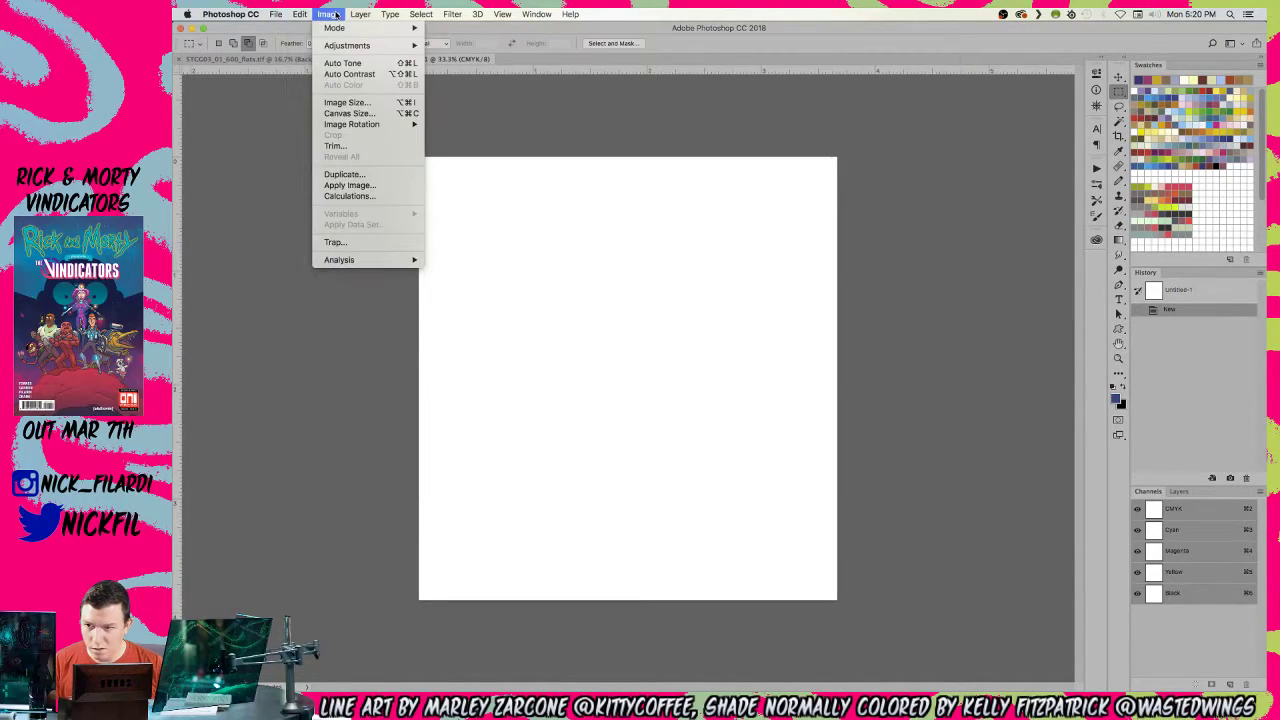
left_click(455, 42)
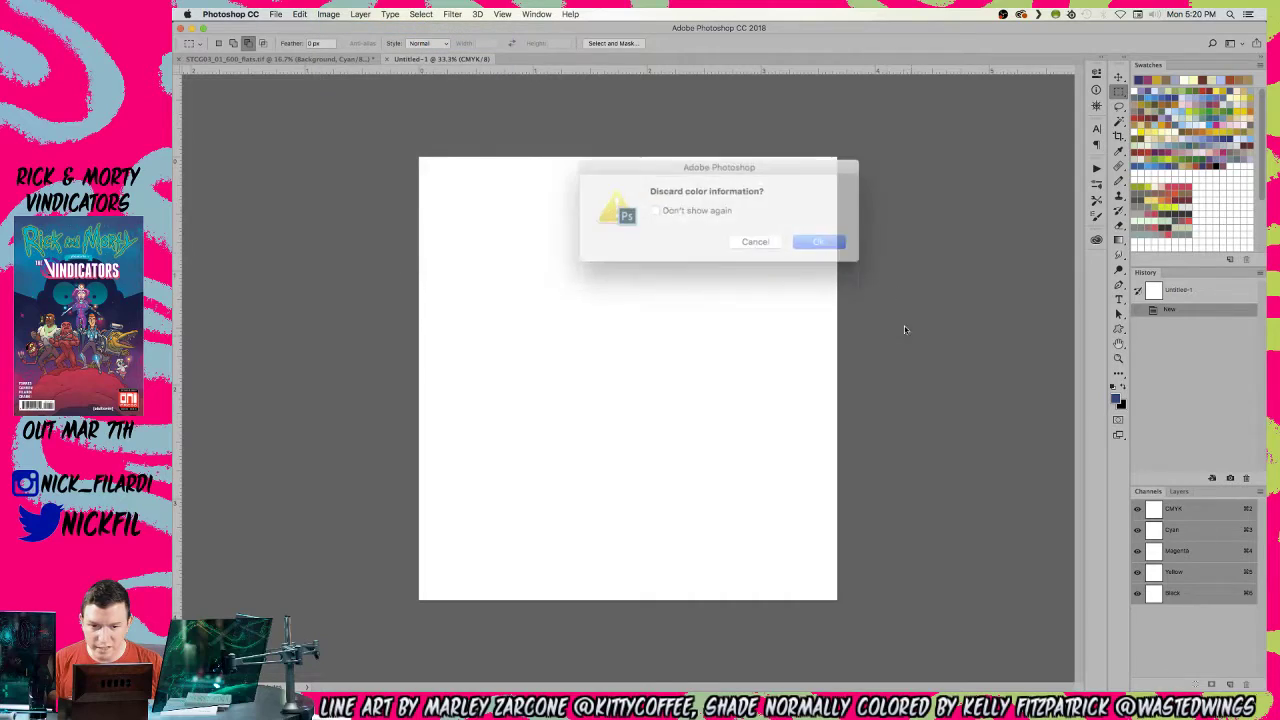
left_click(808, 239)
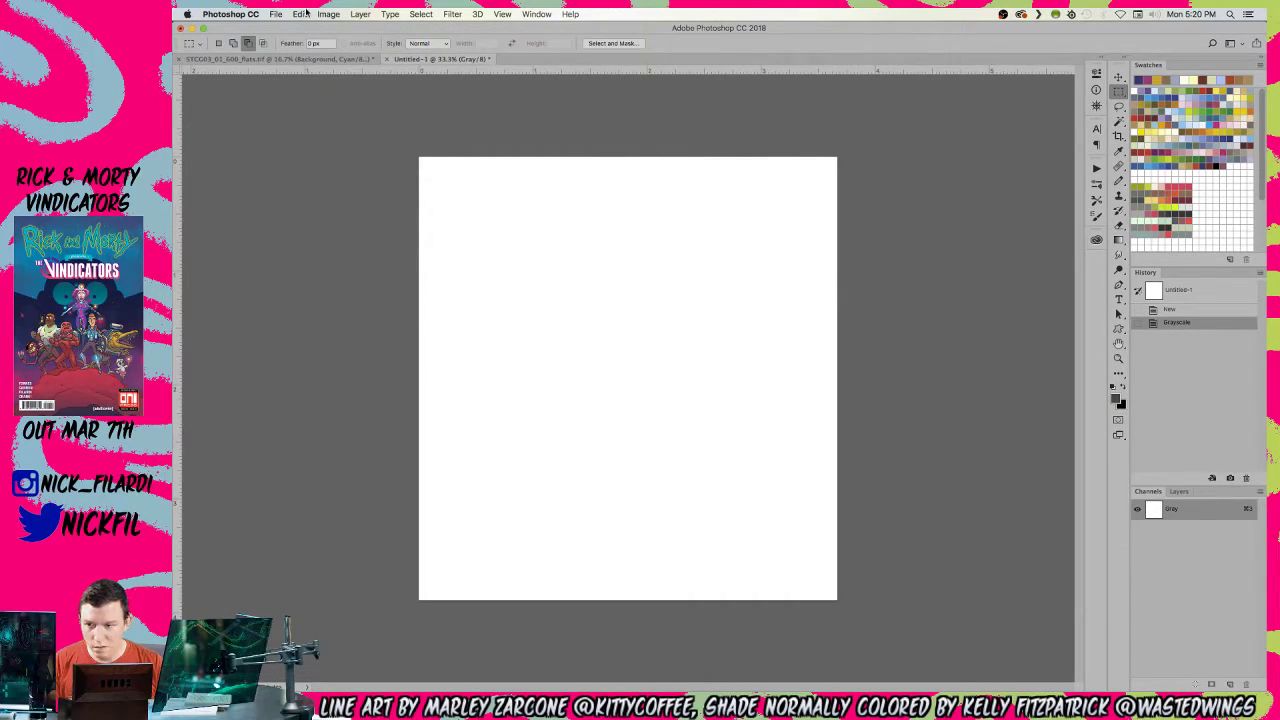
- Fill the blank canvas with black and fade the fill to a light gray
key("d")
key("x")
key("x")
key("F2")
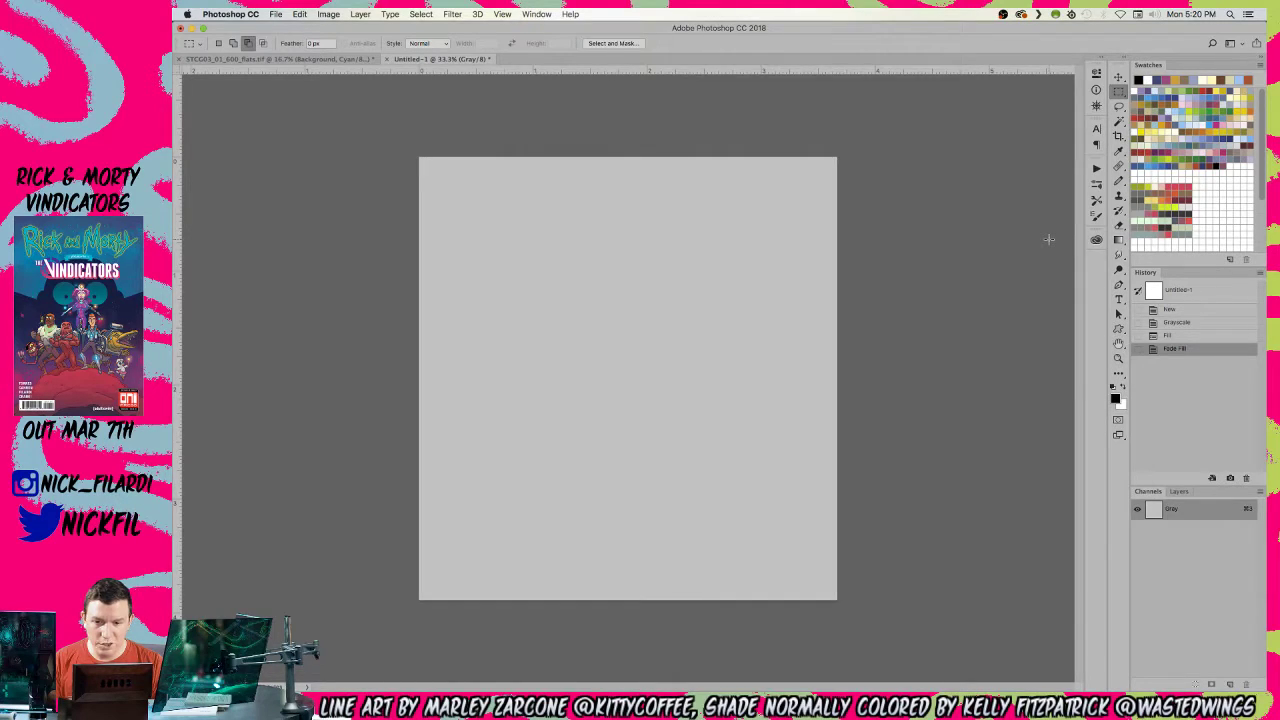
- Apply the Color Halftone filter to the gray canvas to turn it into a dot pattern
left_click(421, 14)
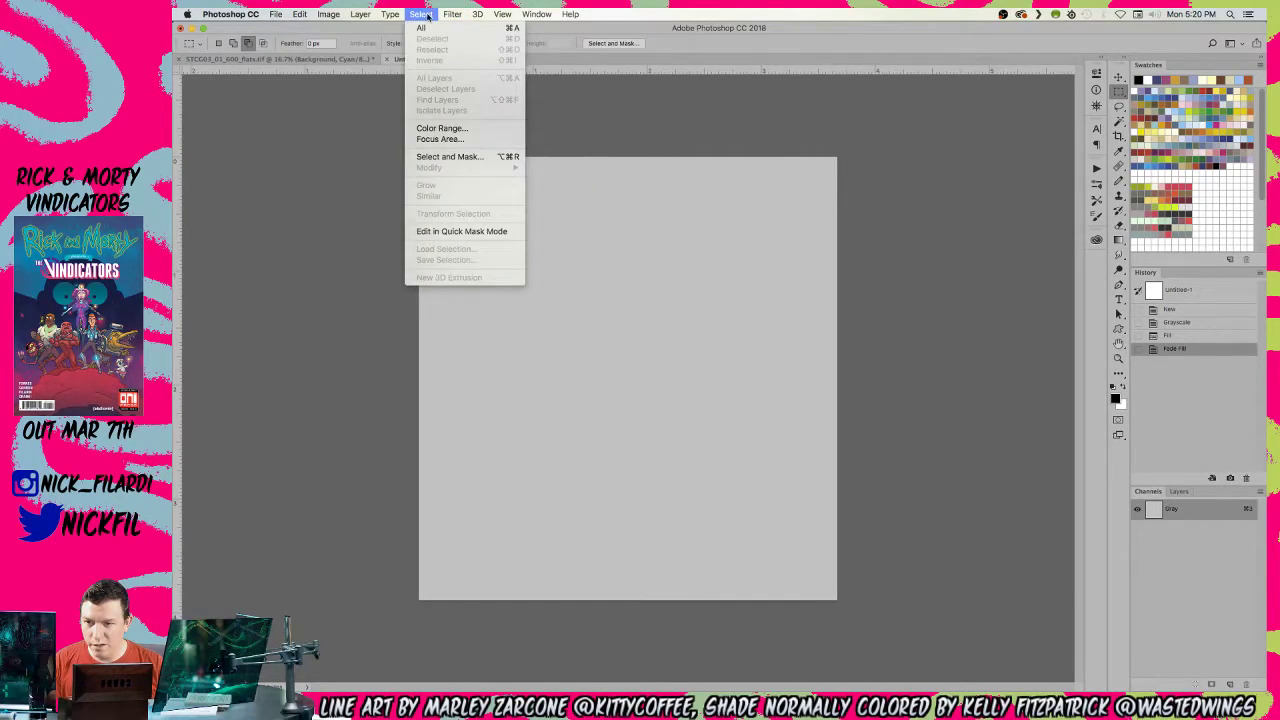
left_click(480, 28)
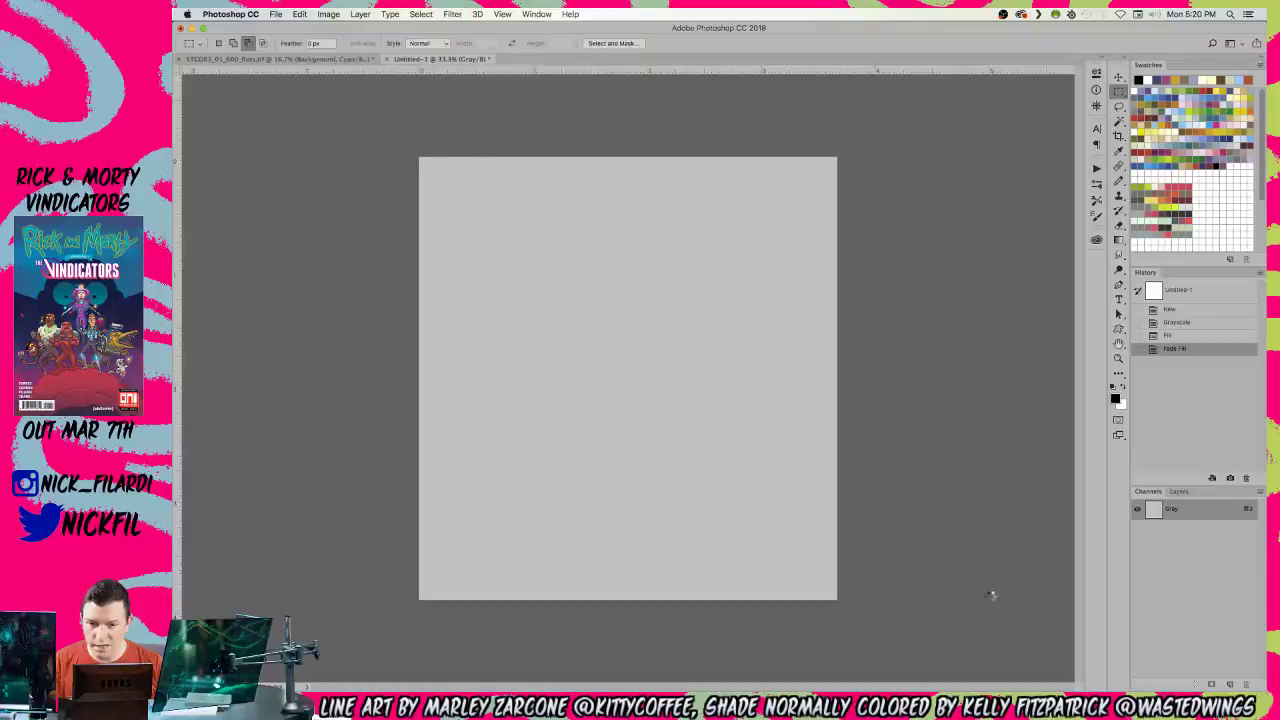
key("z")
left_click_drag(565, 379, 627, 419)
key("super+minus")
key("super+minus")
key("super+minus")
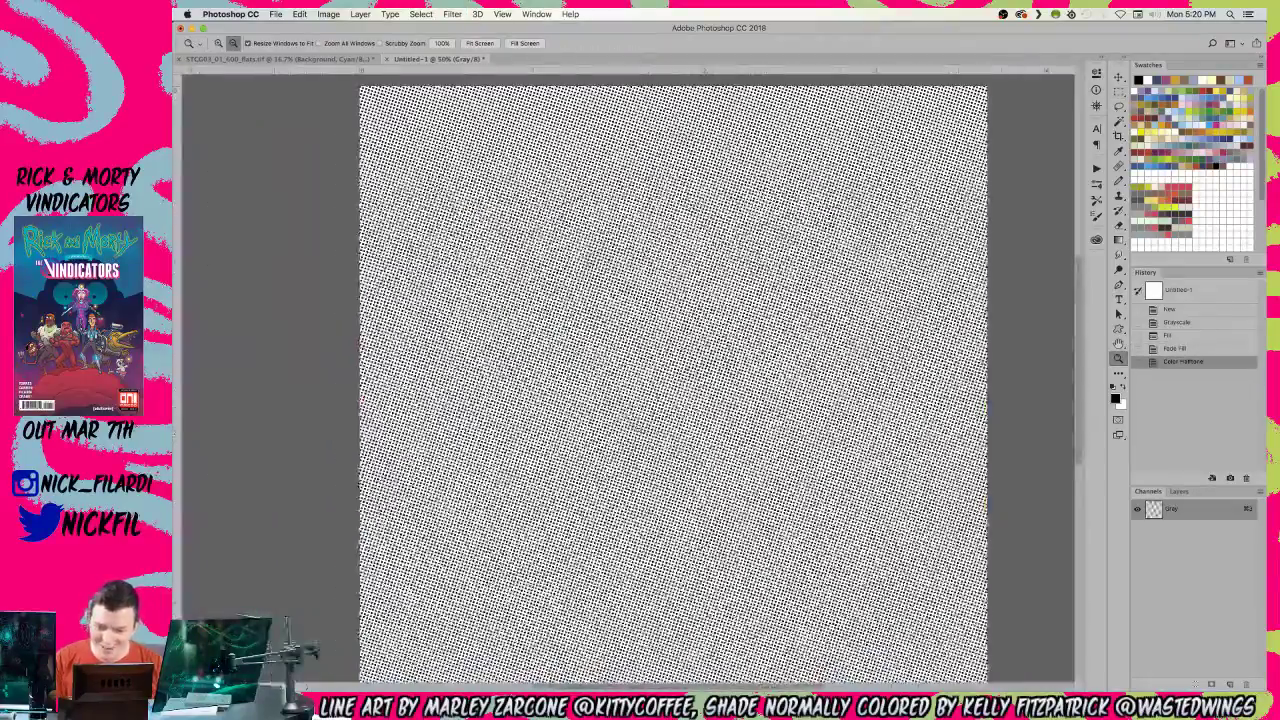
- Copy a roughly square area from the middle of the halftone pattern and switch back to STCG03_01_600_flats.tif
key("m")
left_click_drag(500, 268, 777, 533)
left_click(297, 60)
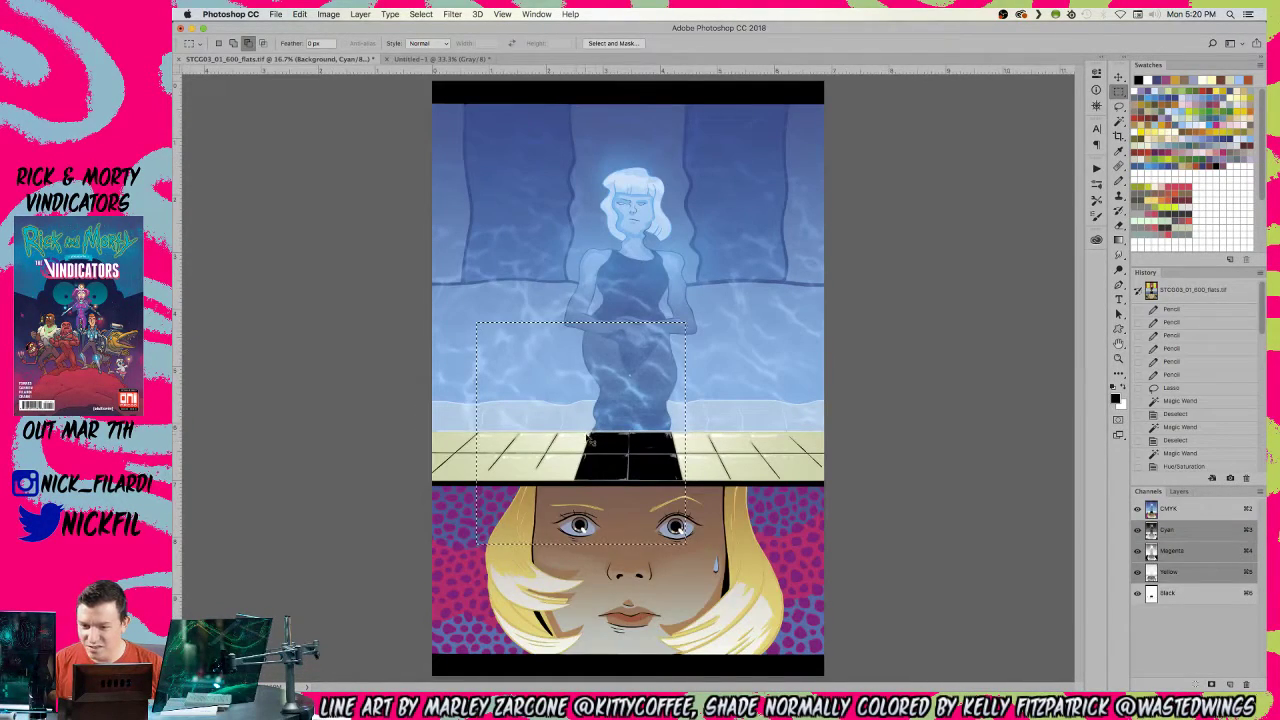
key("super+v")
left_click(1179, 491)
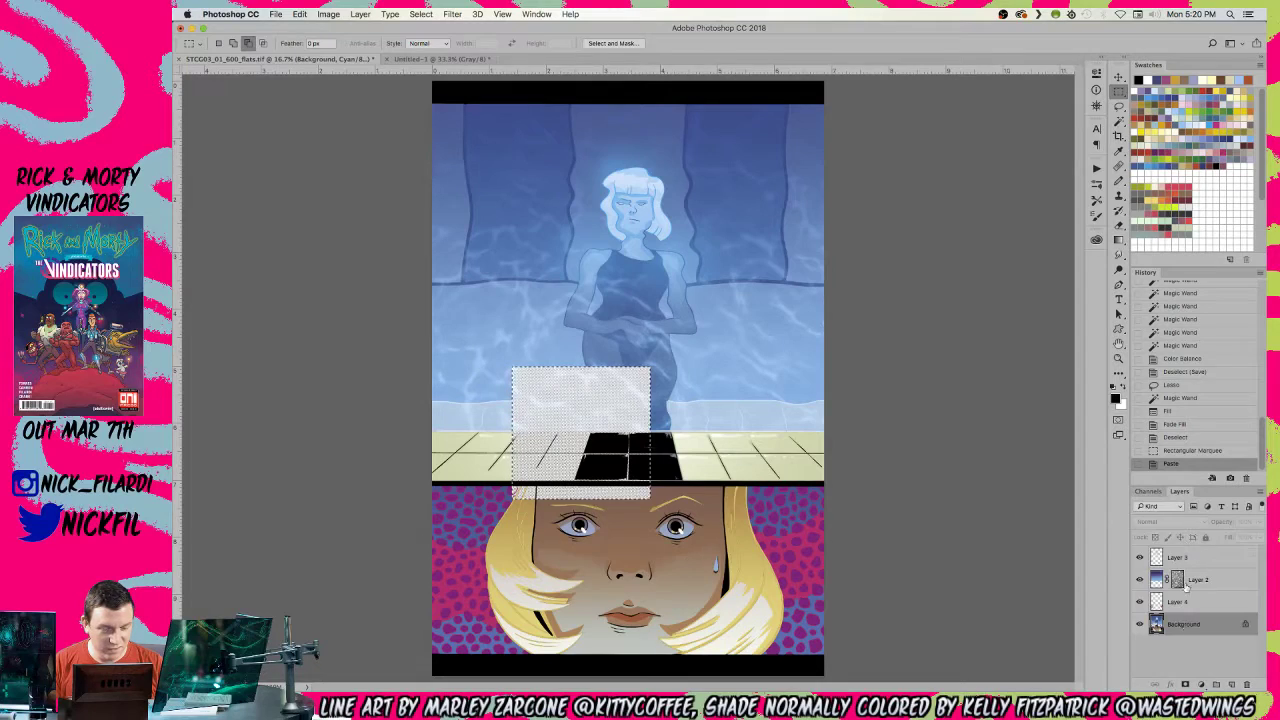
key("super+z")
- Clear the selection, paste the halftone pattern as a new layer and move it above all other layers
key("super+d")
key("super+v")
key("z")
left_click_drag(1245, 601, 1206, 549)
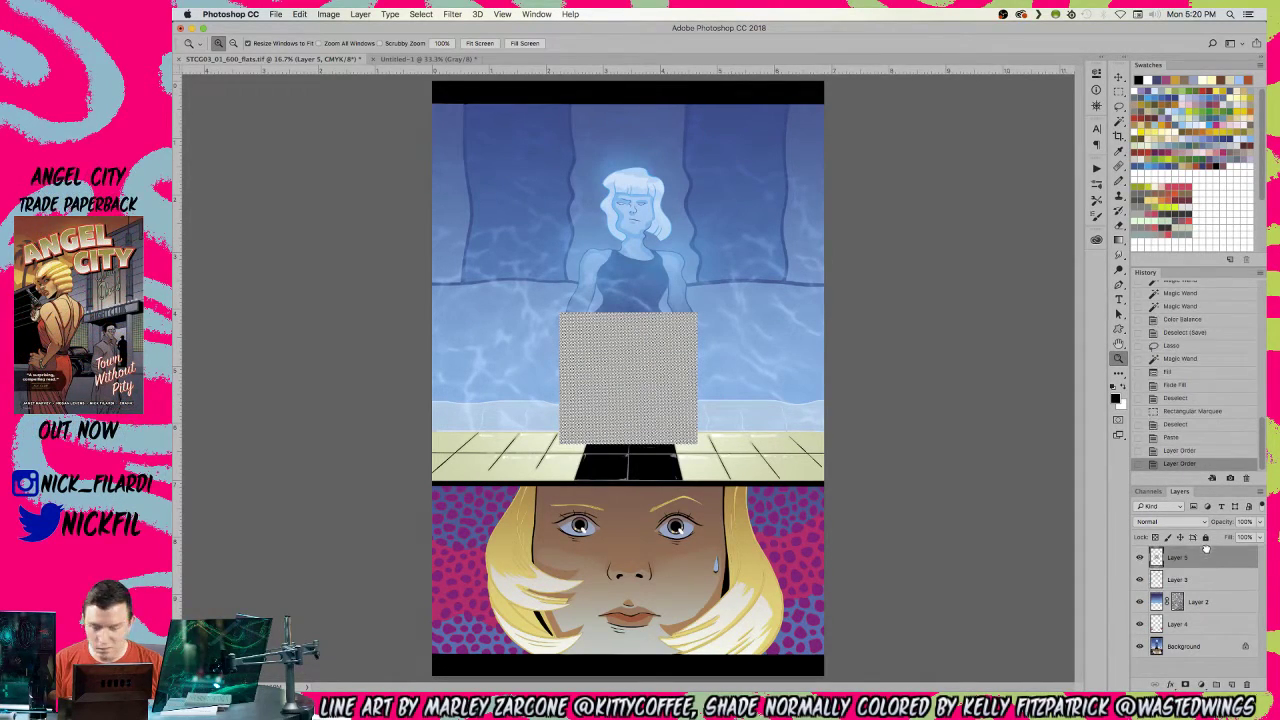
- Apply a Threshold adjustment at level 128 to the pasted halftone layer
left_click(677, 337)
left_click(677, 337)
left_click(677, 337)
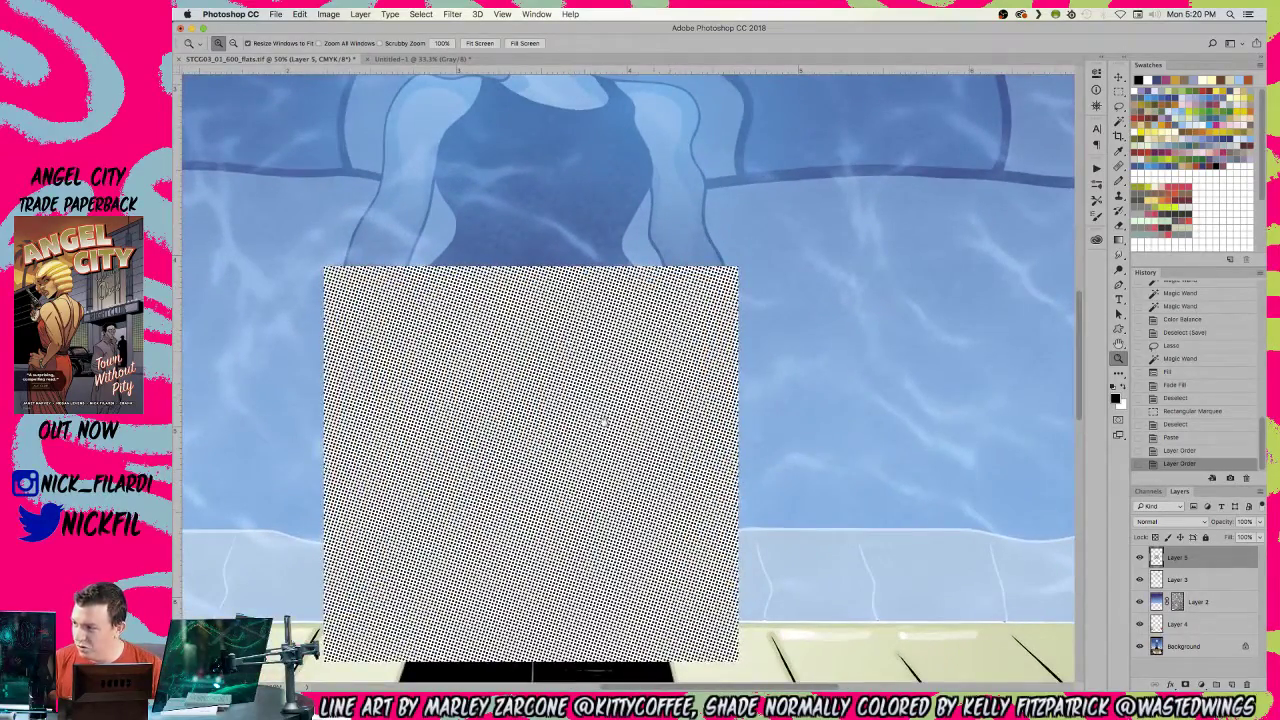
scroll(607, 411, "down", 5)
left_click(590, 262)
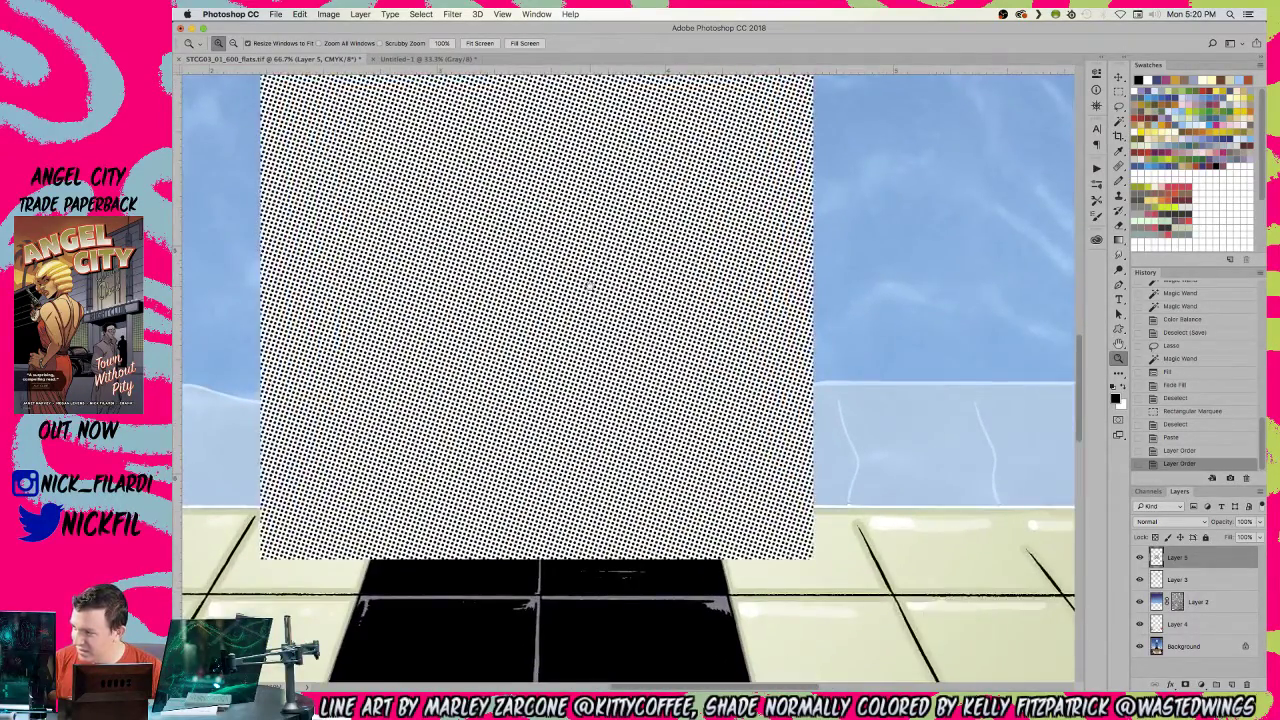
scroll(580, 310, "up", 1)
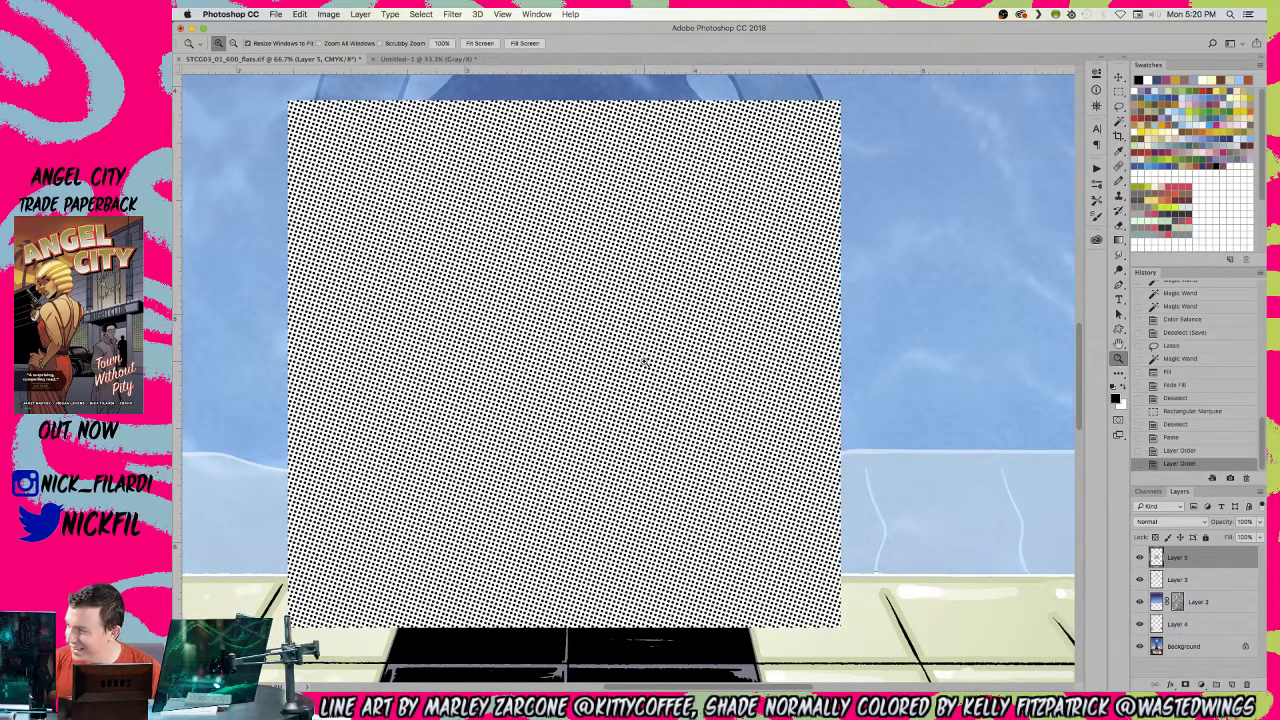
left_click(330, 14)
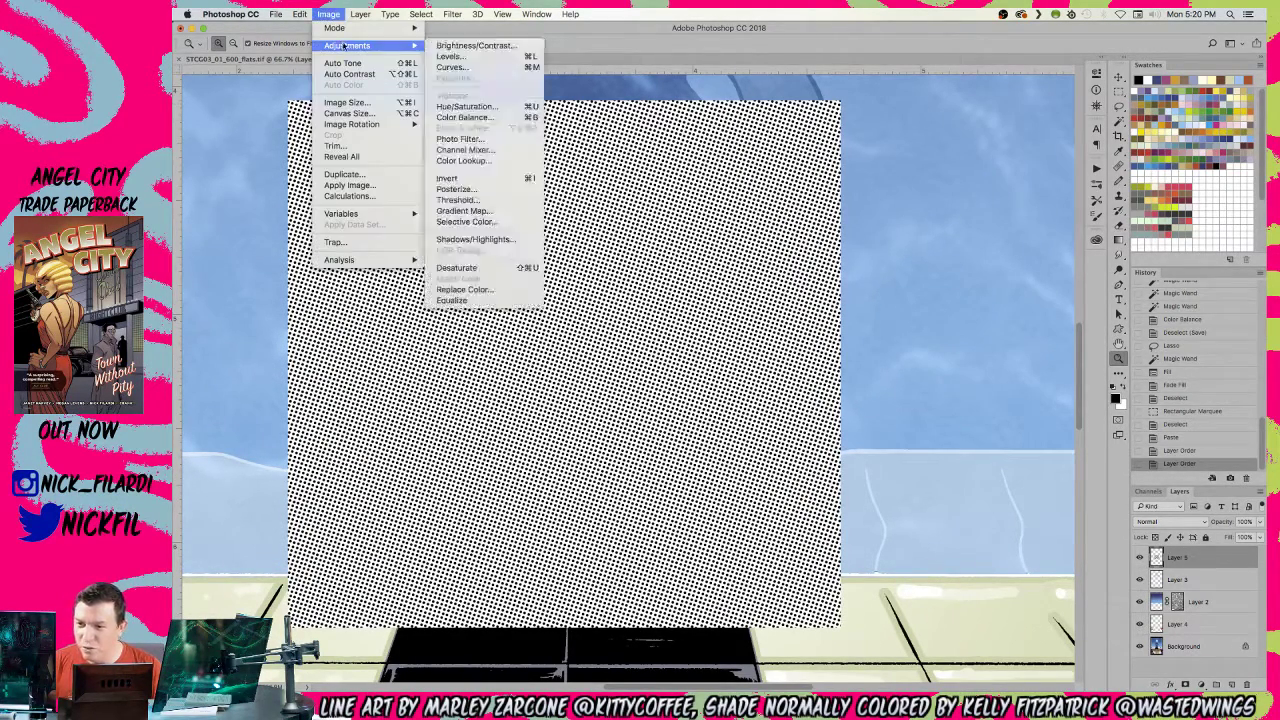
mouse_move(350, 45)
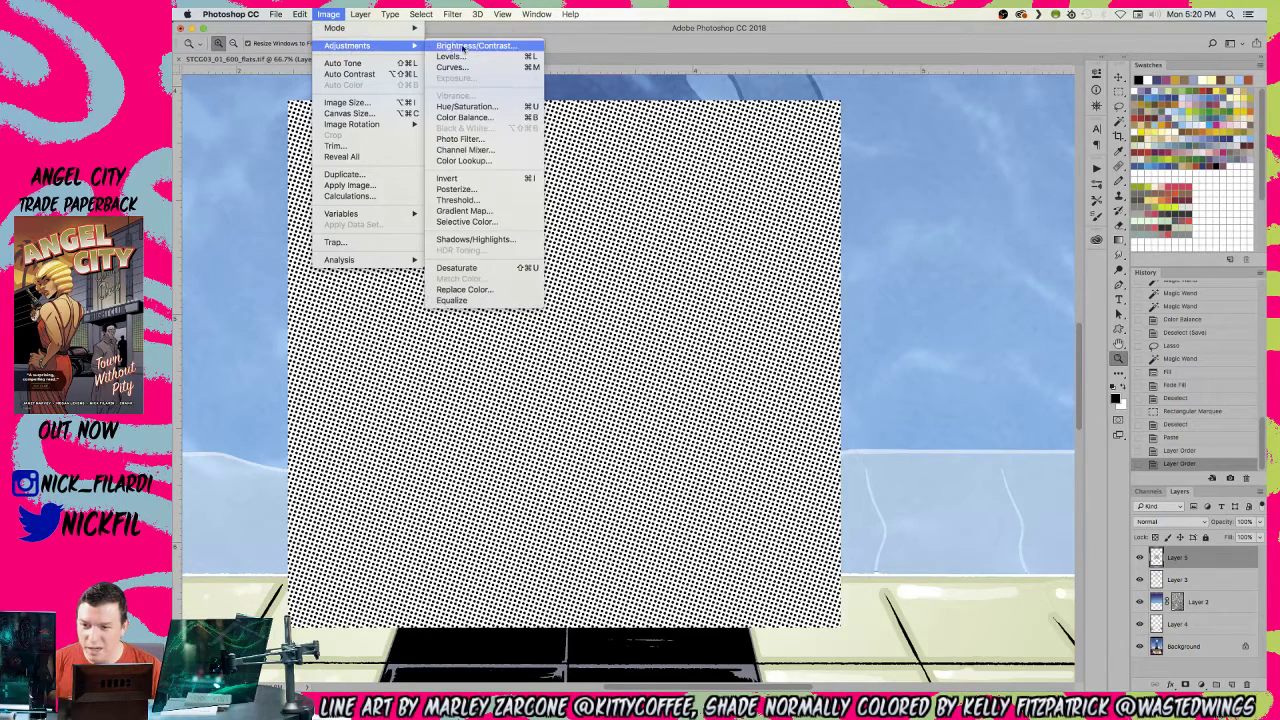
left_click(473, 201)
left_click(797, 310)
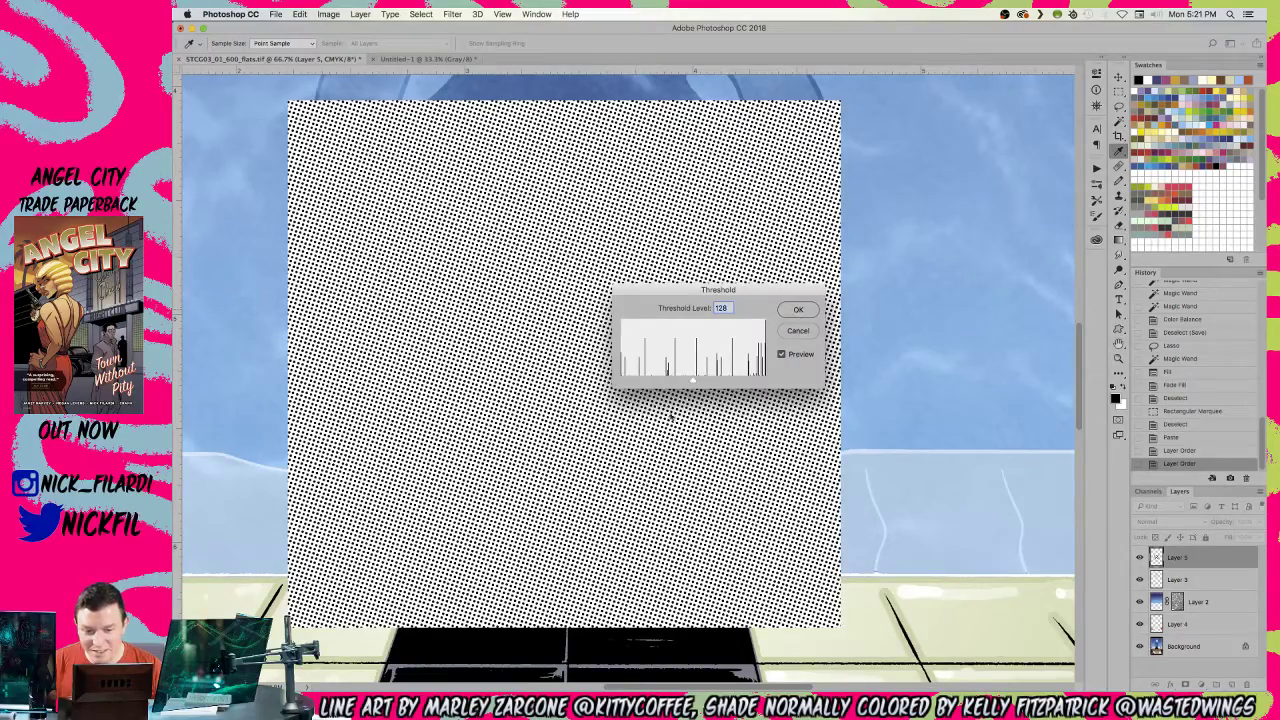
- Move the halftone square to the page's upper-left corner and scale it up with Free Transform until it covers the whole page
key("z")
key("super+0")
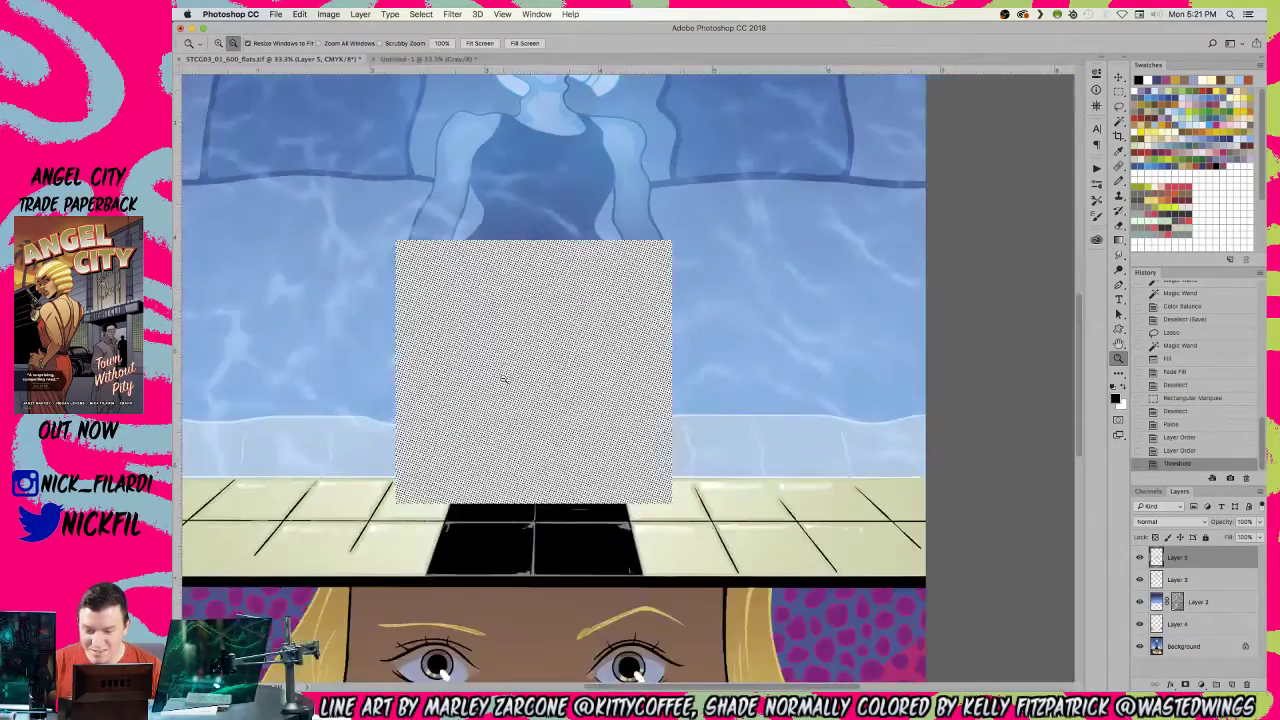
key("v")
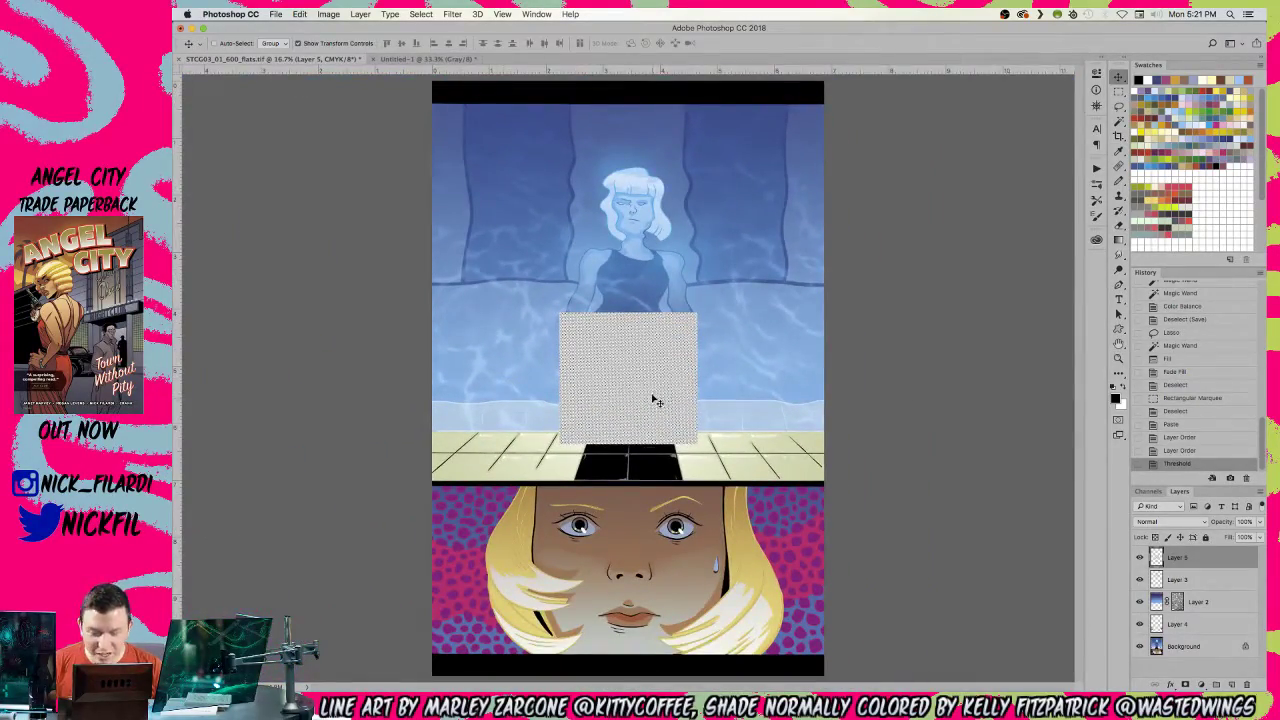
left_click_drag(651, 399, 520, 165)
key("super+t")
left_click_drag(558, 208, 910, 658)
left_click_drag(711, 423, 689, 509)
left_click_drag(352, 120, 250, 30)
key("Return")
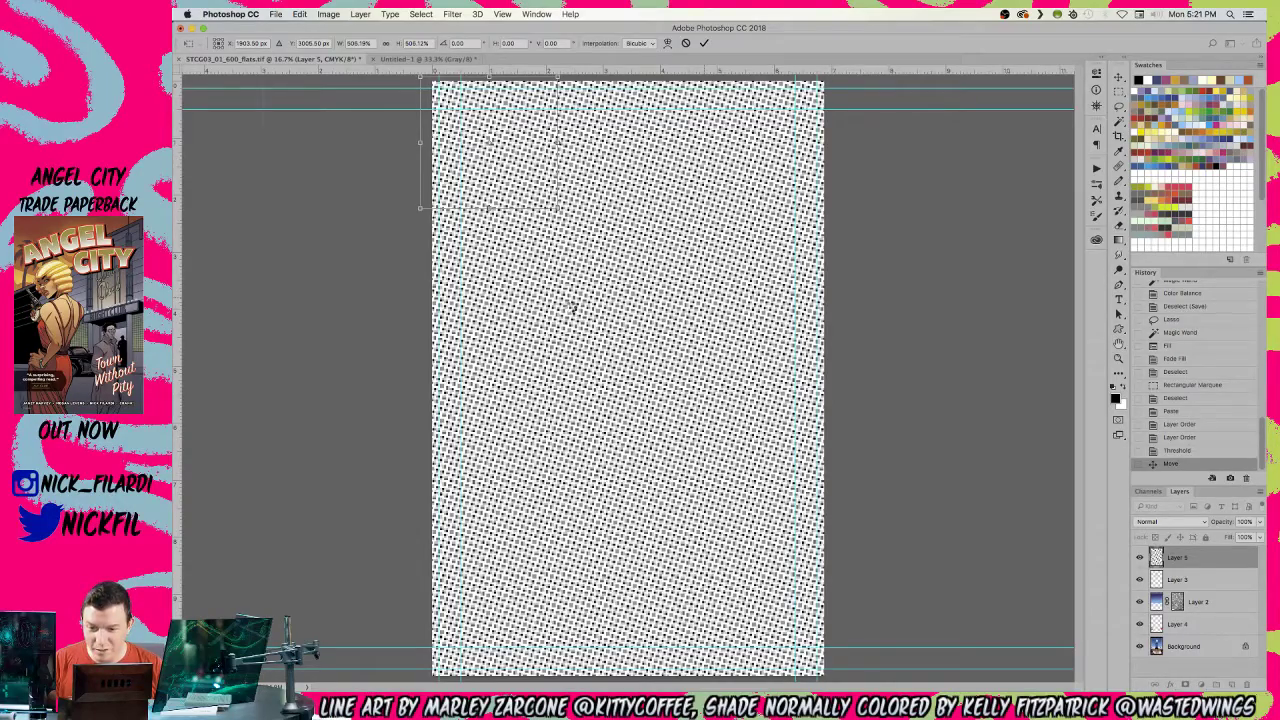
key("Return")
- Reapply Threshold at level 128 to the enlarged halftone layer to harden the blurred dot edges
key("z")
left_click(592, 356)
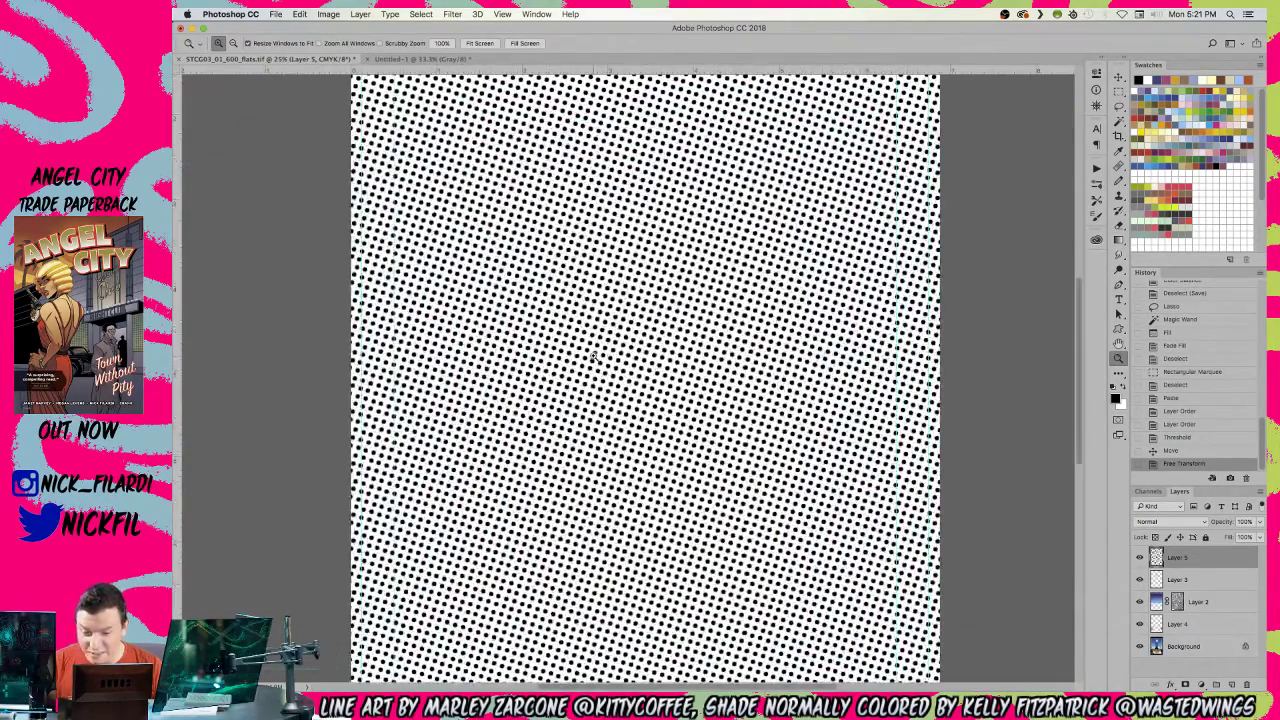
left_click(594, 356)
left_click(594, 356)
left_click(594, 356)
key("w")
left_click(330, 14)
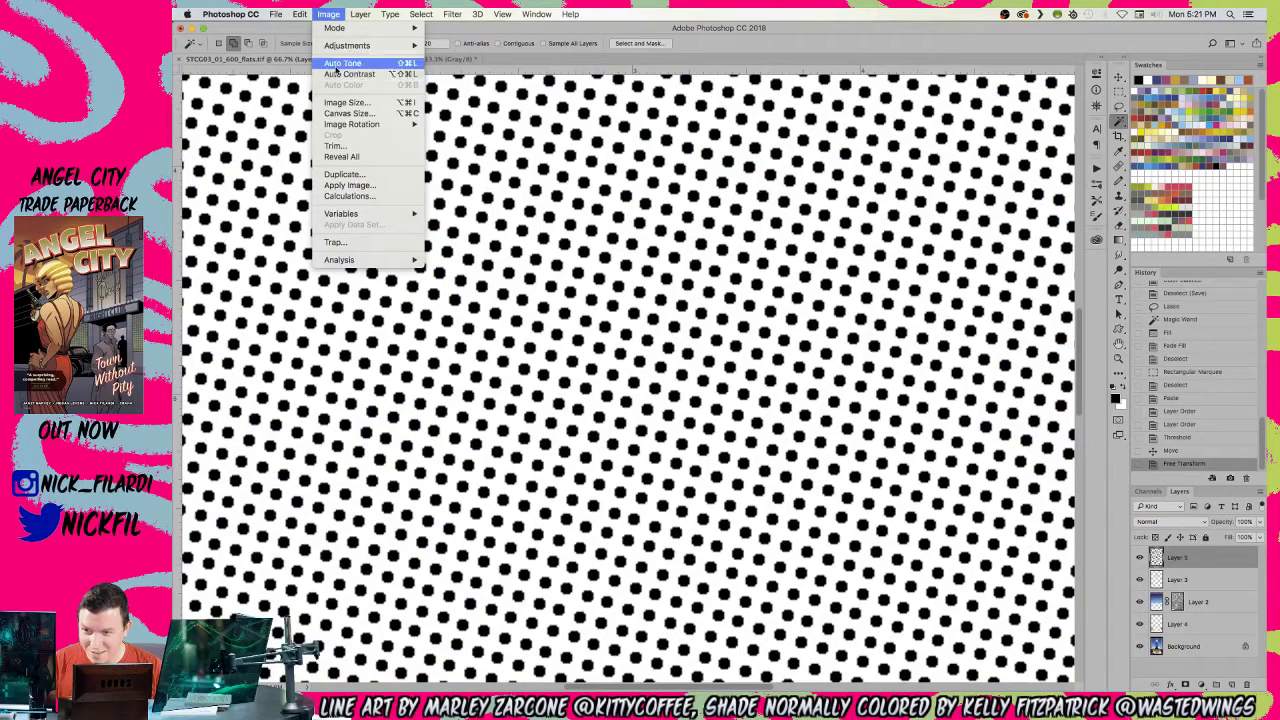
mouse_move(346, 45)
left_click(440, 190)
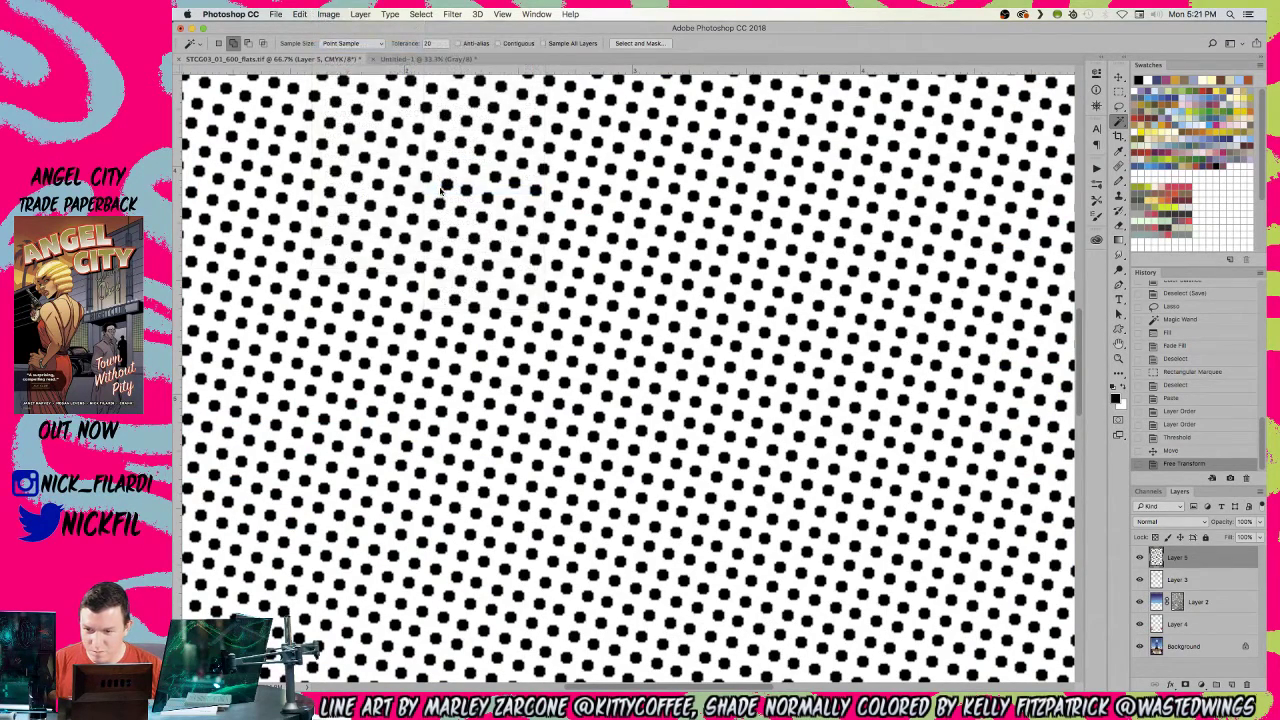
key("Escape")
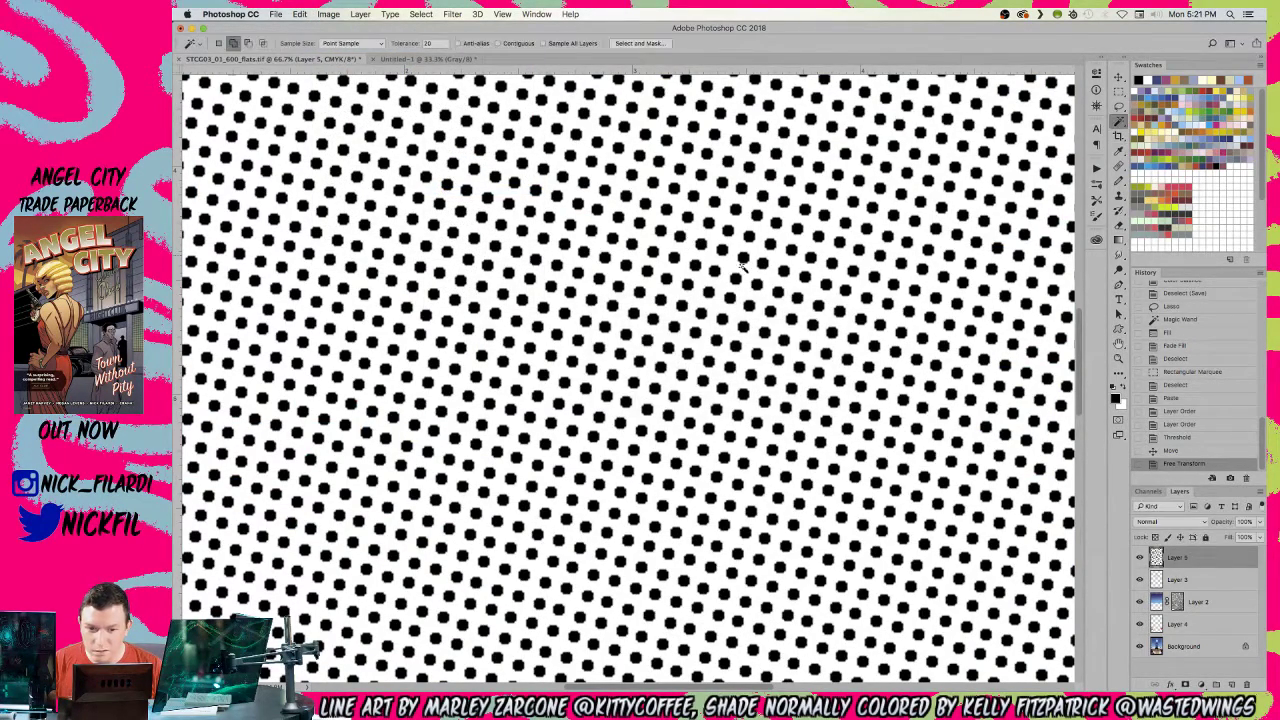
left_click(329, 14)
mouse_move(346, 45)
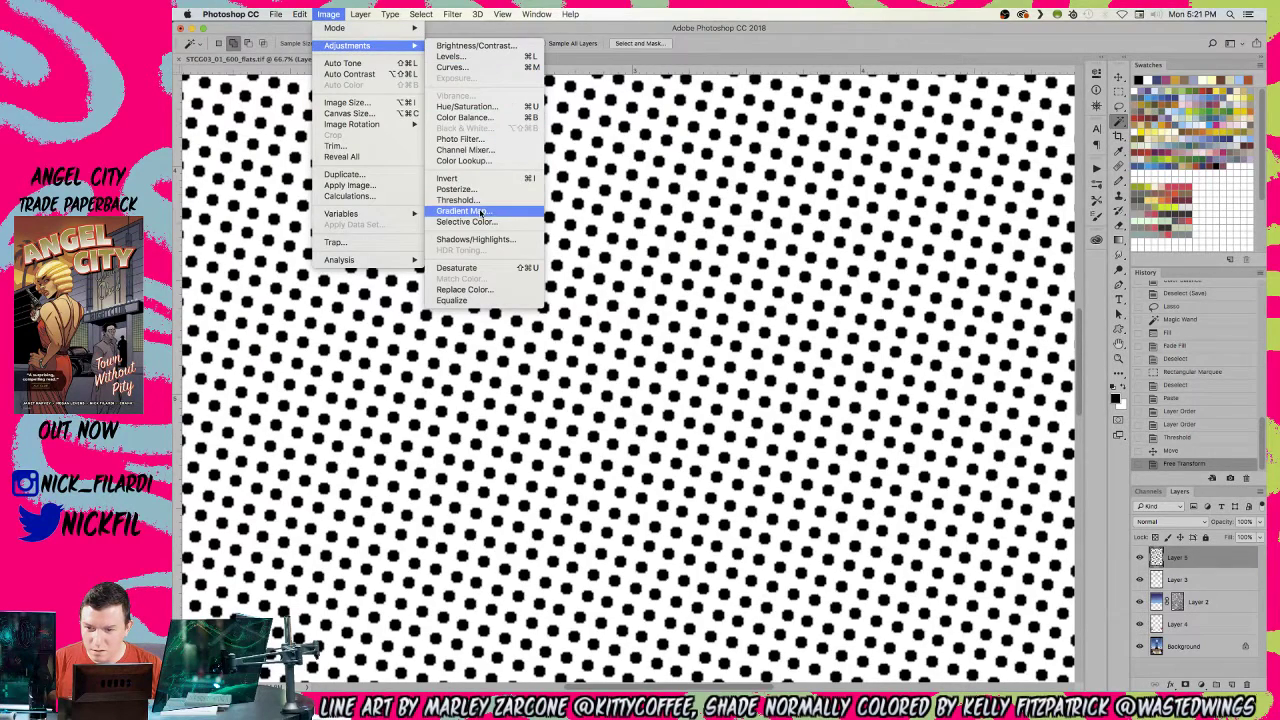
left_click(488, 205)
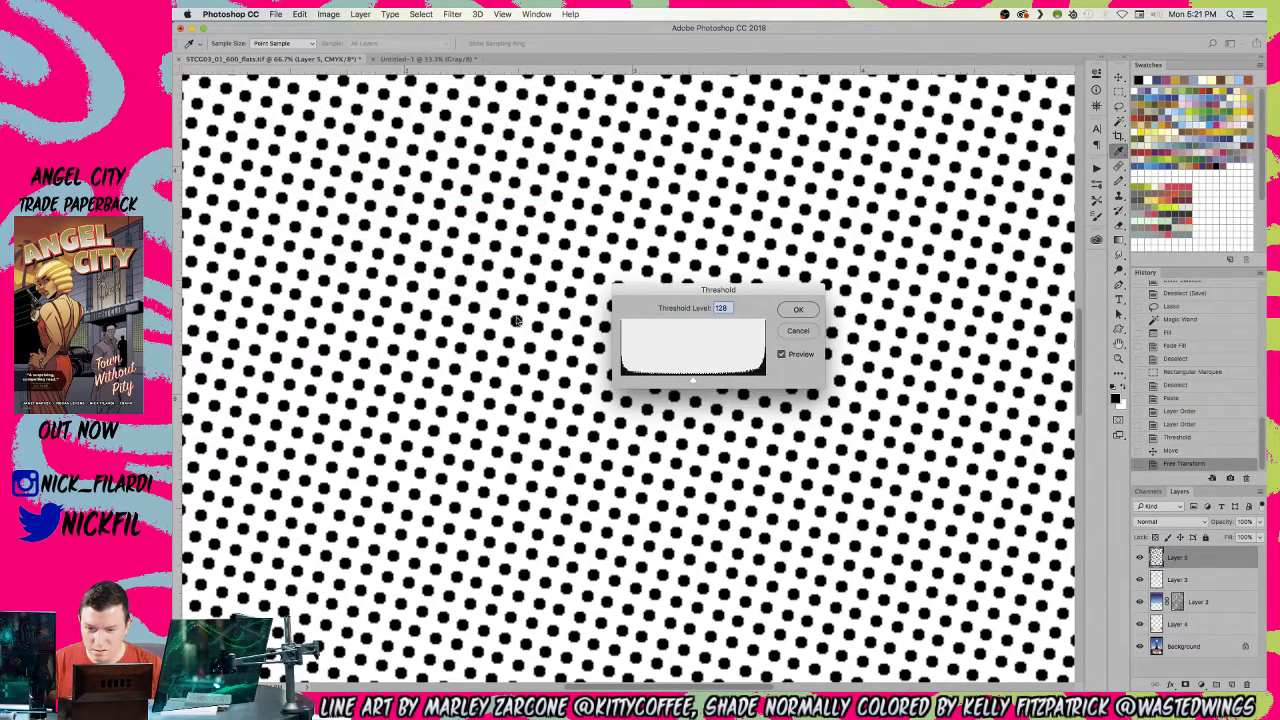
key("Return")
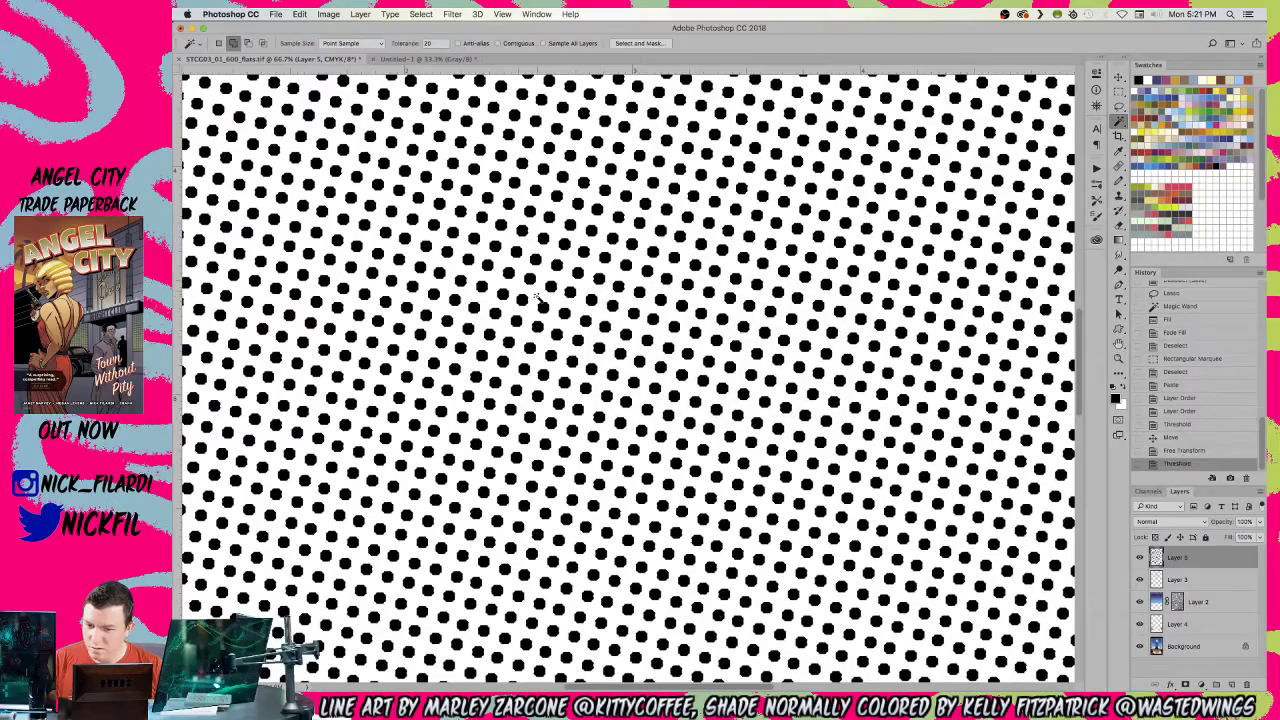
- Select the white between the halftone dots with the Magic Wand, delete it and clear the selection
left_click(537, 296)
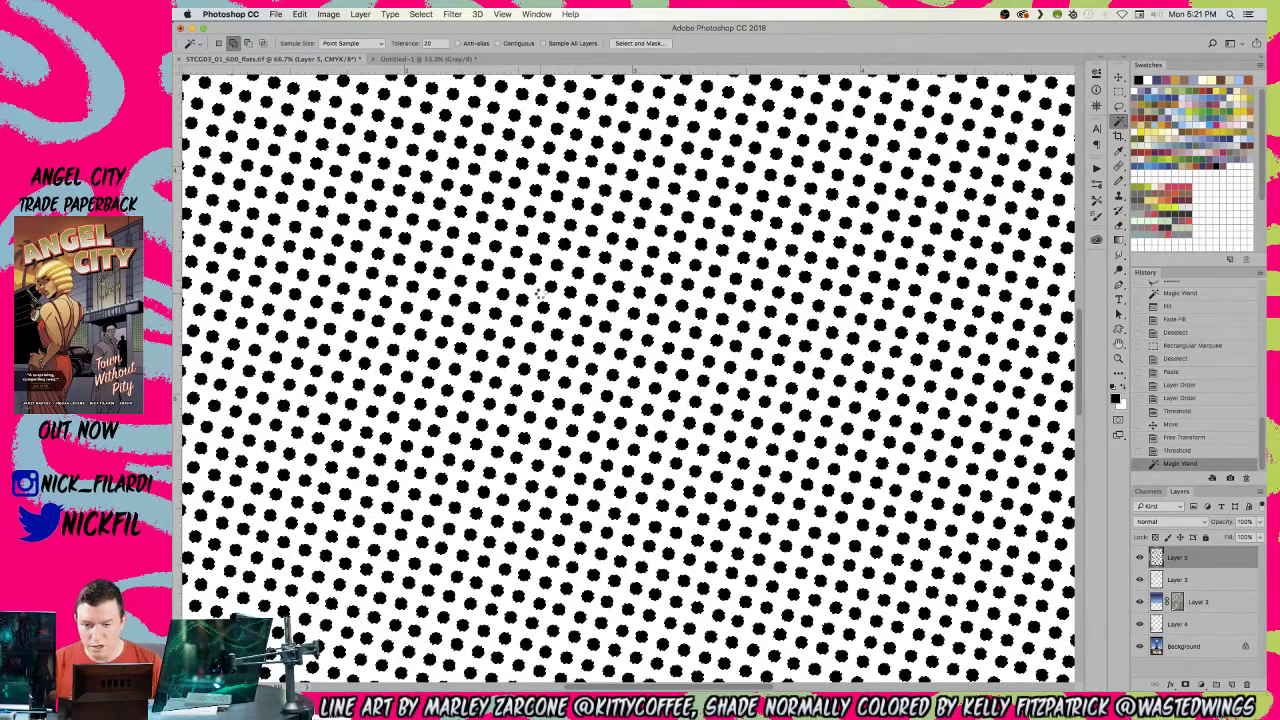
key("Delete")
key("super+d")
key("z")
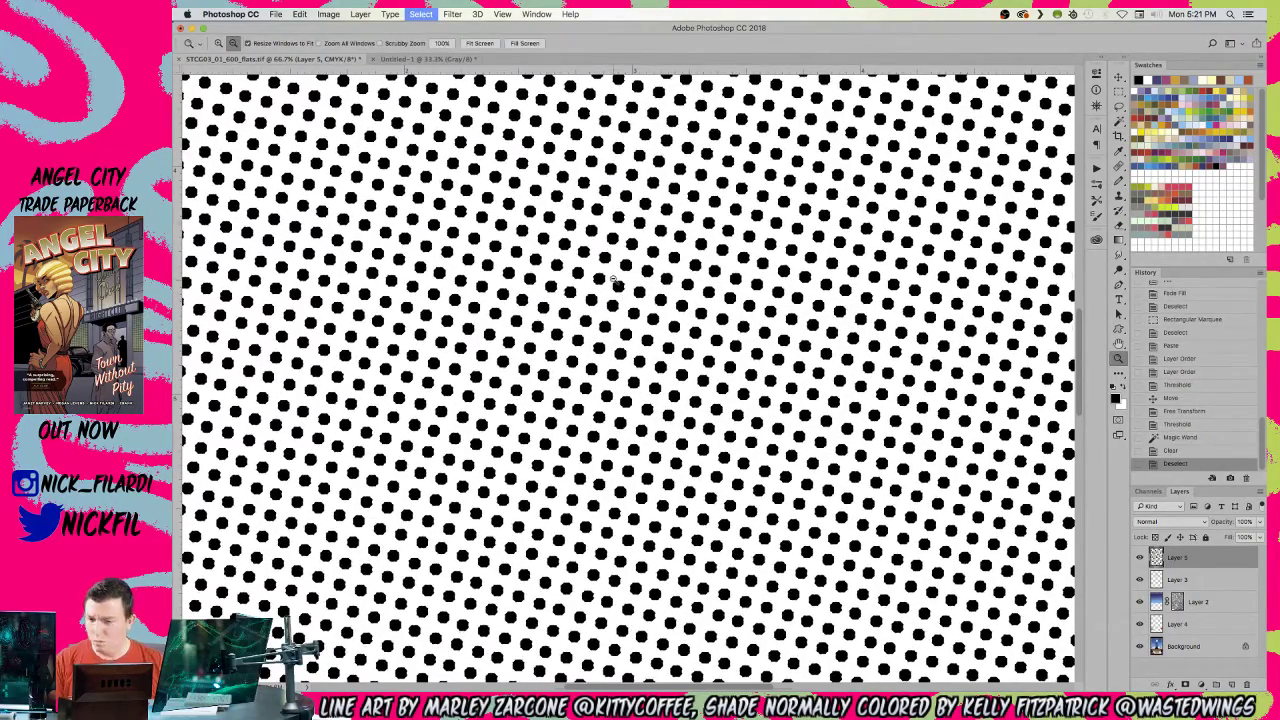
- Select only the halftone dots by selecting the whole canvas and subtracting the transparent gaps with the Magic Wand
left_click(613, 278, "alt")
left_click(613, 278, "alt")
left_click(613, 278, "alt")
left_click(600, 266, "alt")
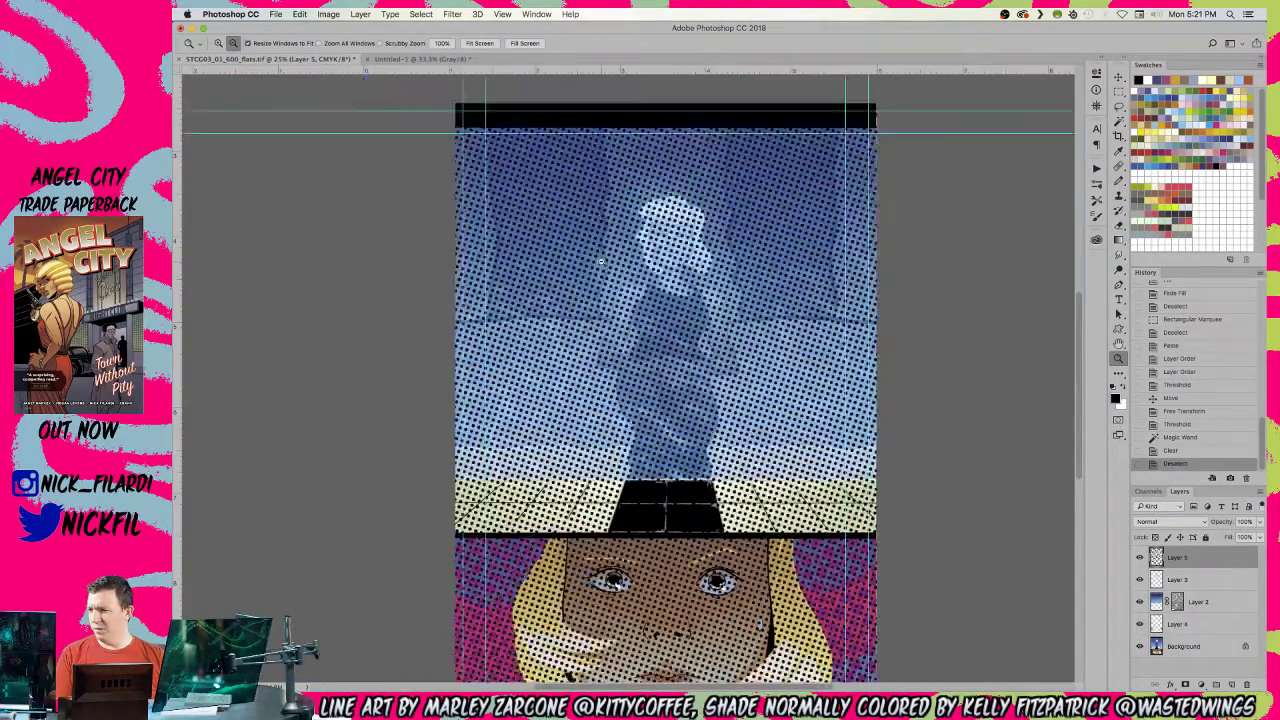
key("super+a")
key("w")
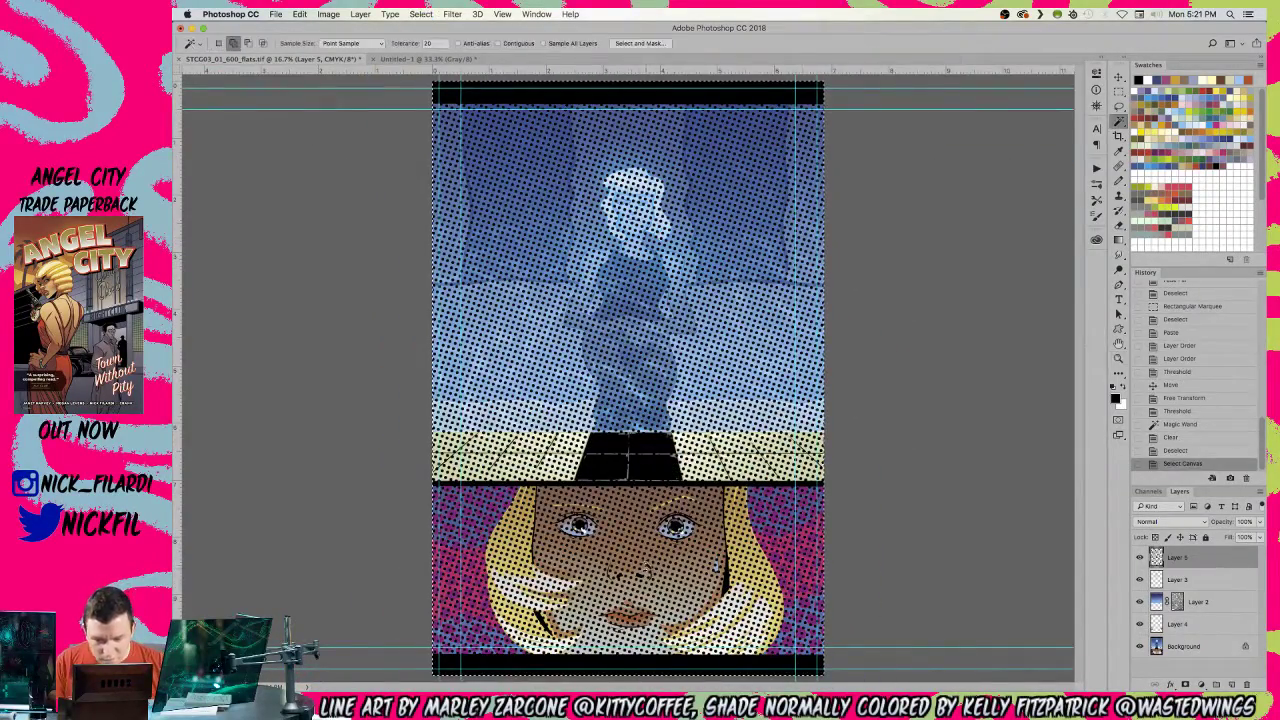
left_click(642, 559, "alt")
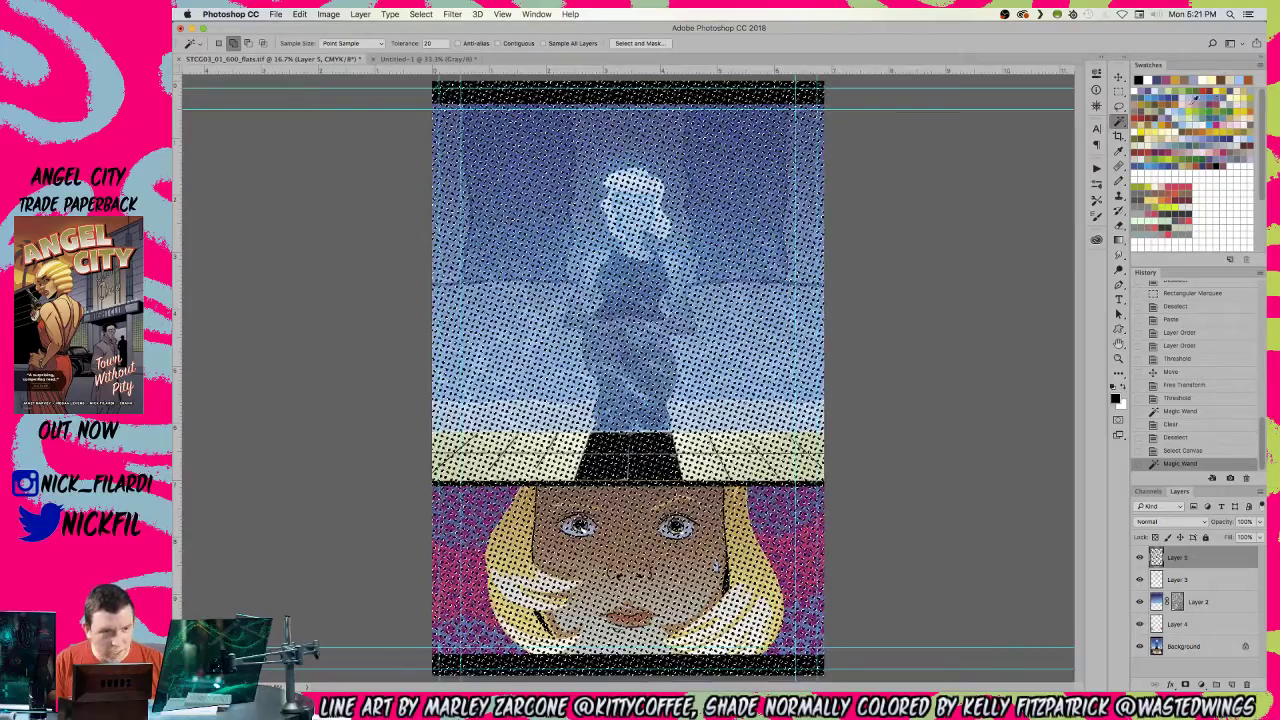
- Fill the selected halftone dots with pale yellow, clear the selection and compare the page with the dot layer hidden and shown
left_click(1163, 127)
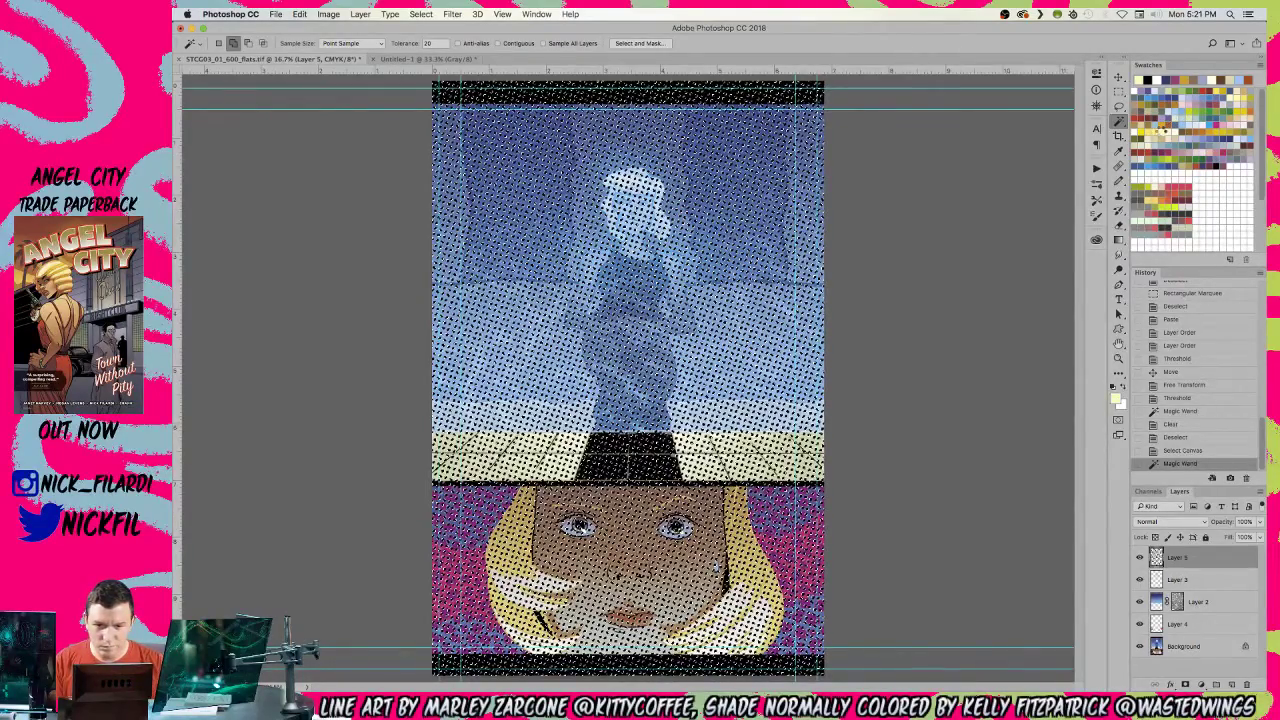
key("alt+BackSpace")
key("super+d")
key("z")
left_click(737, 236, "alt")
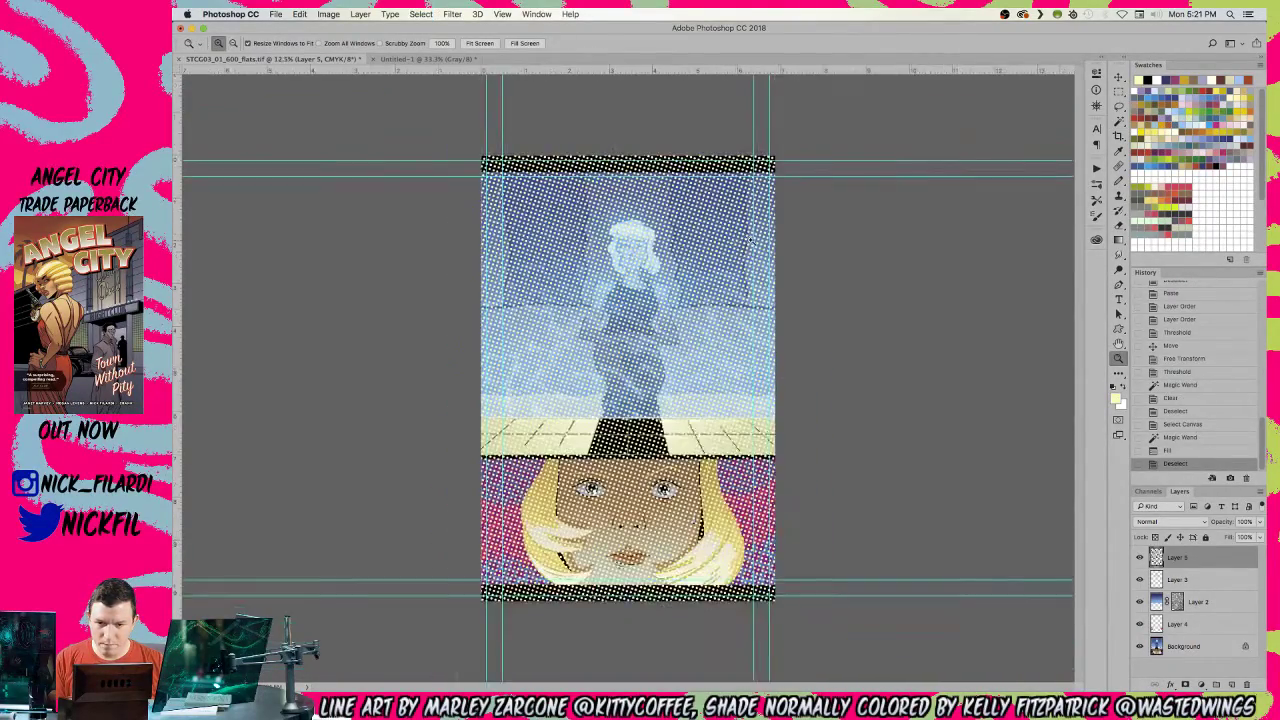
left_click(953, 511)
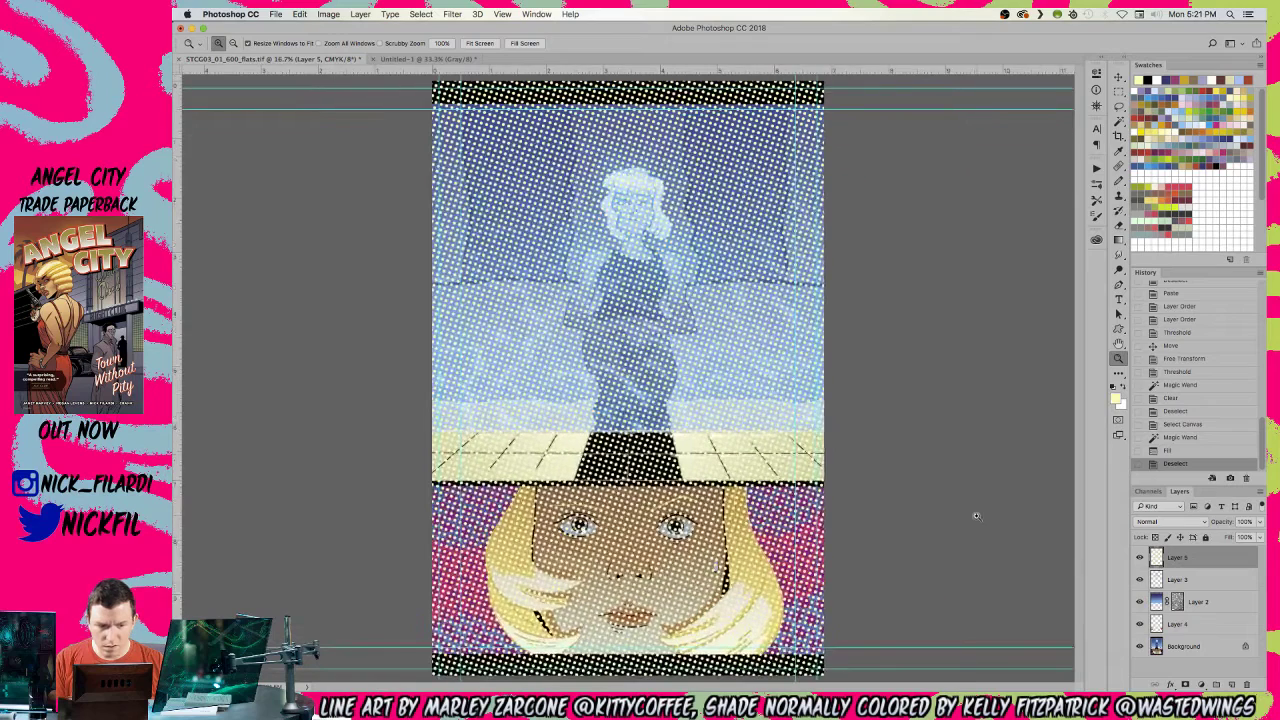
left_click(1139, 559)
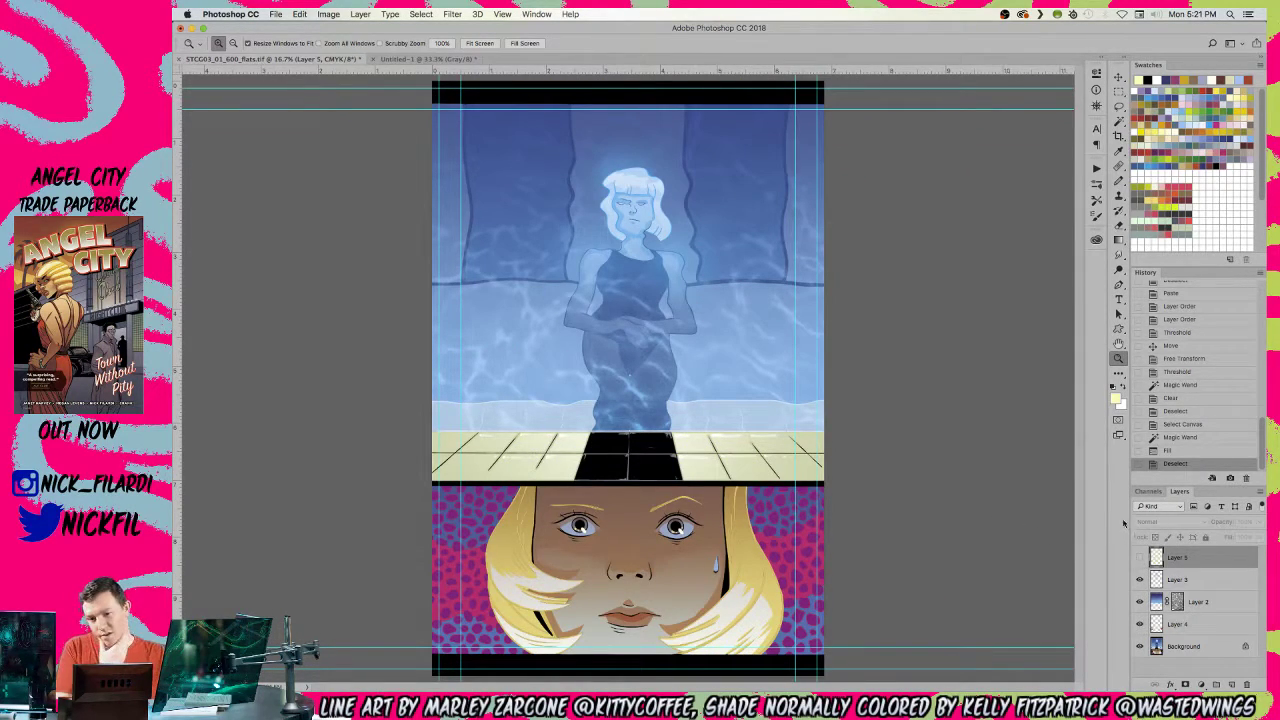
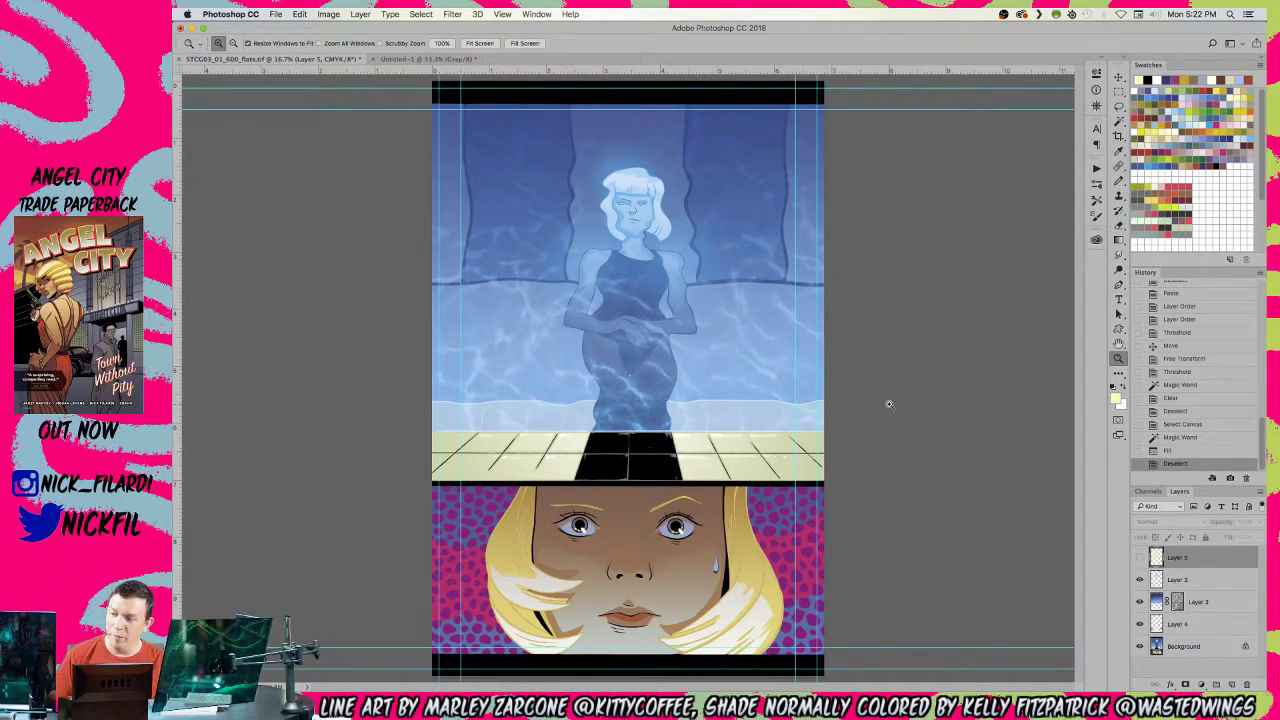
left_click(1140, 558)
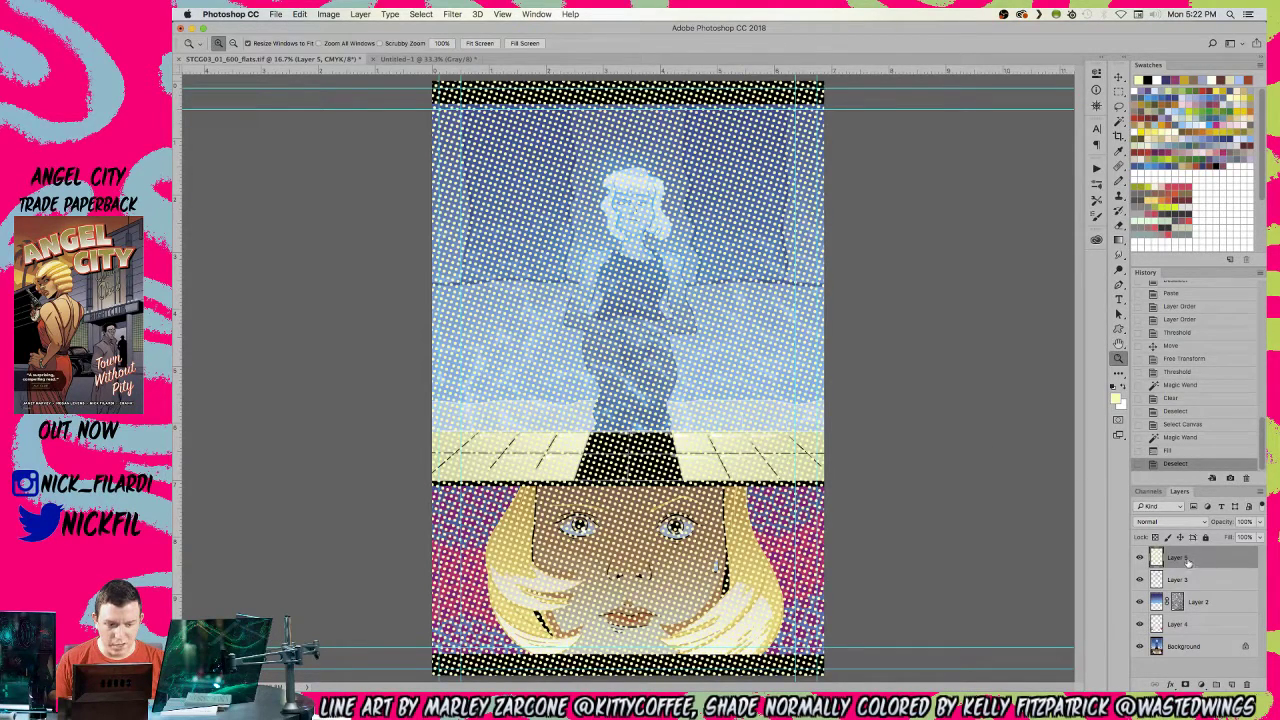
- Add a layer mask to the halftone layer and set the Pencil's blending mode to Normal for painting on it
left_click(1185, 685)
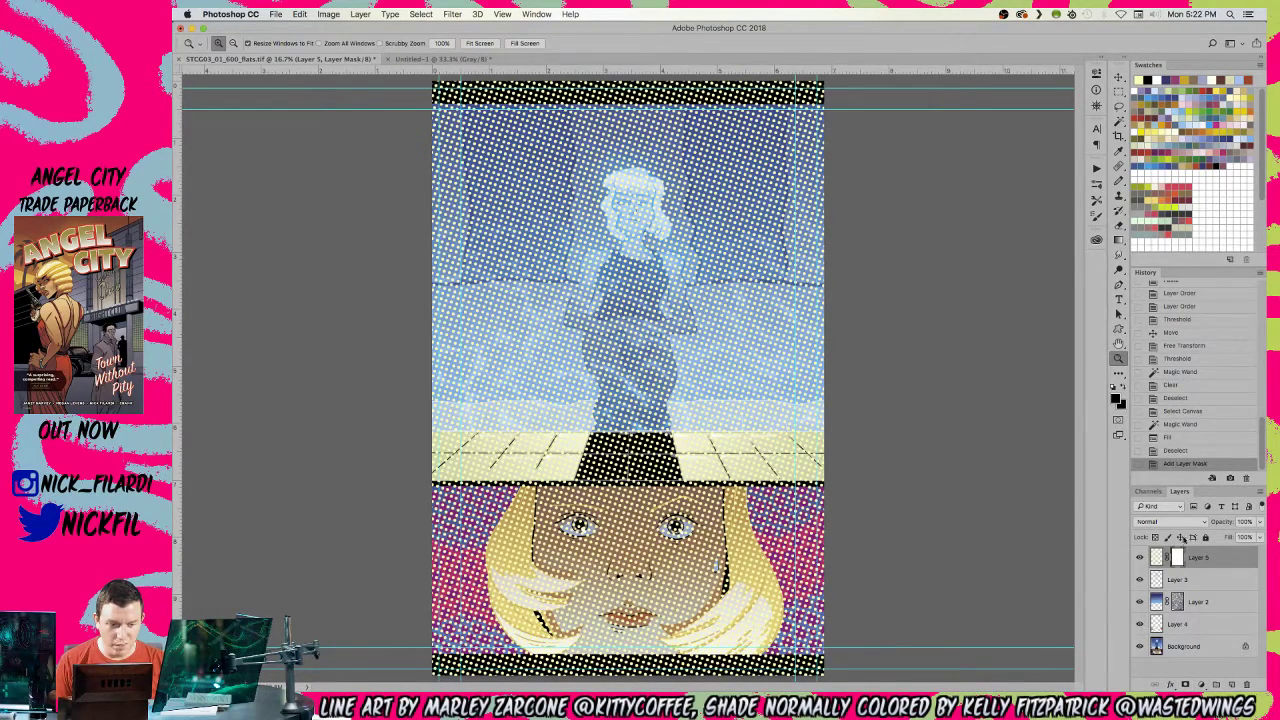
key("b")
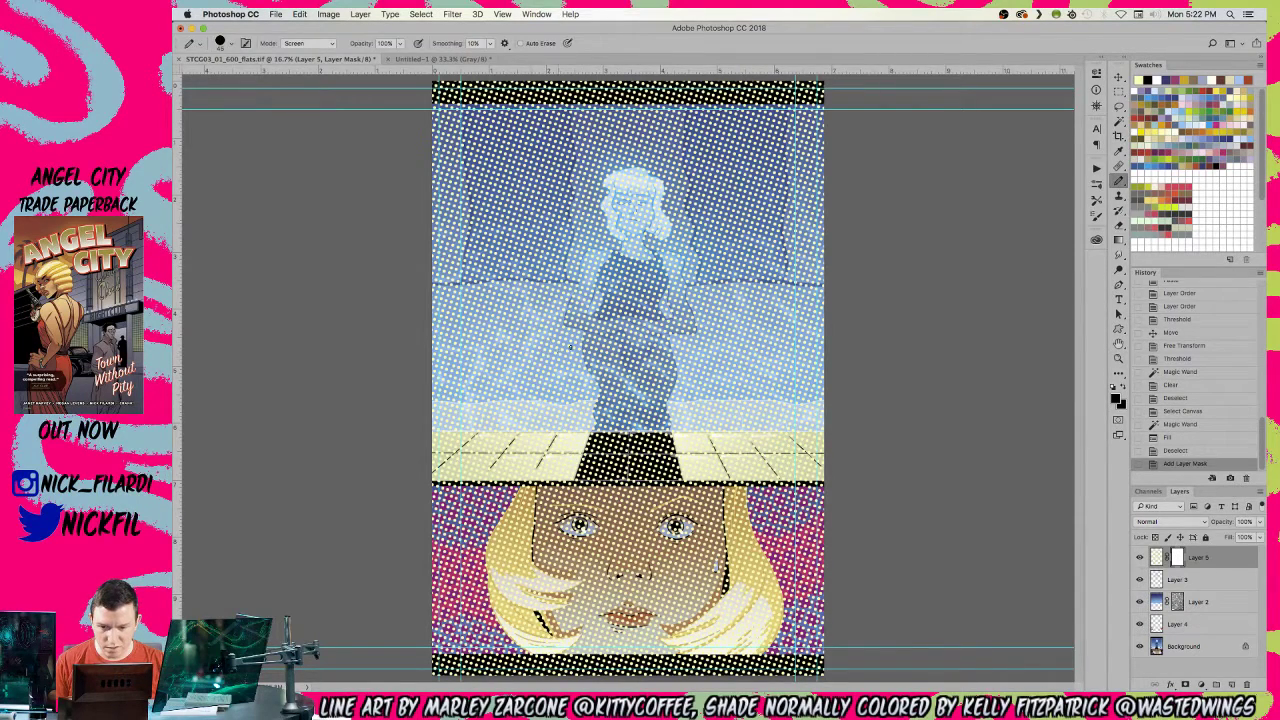
left_click(638, 320)
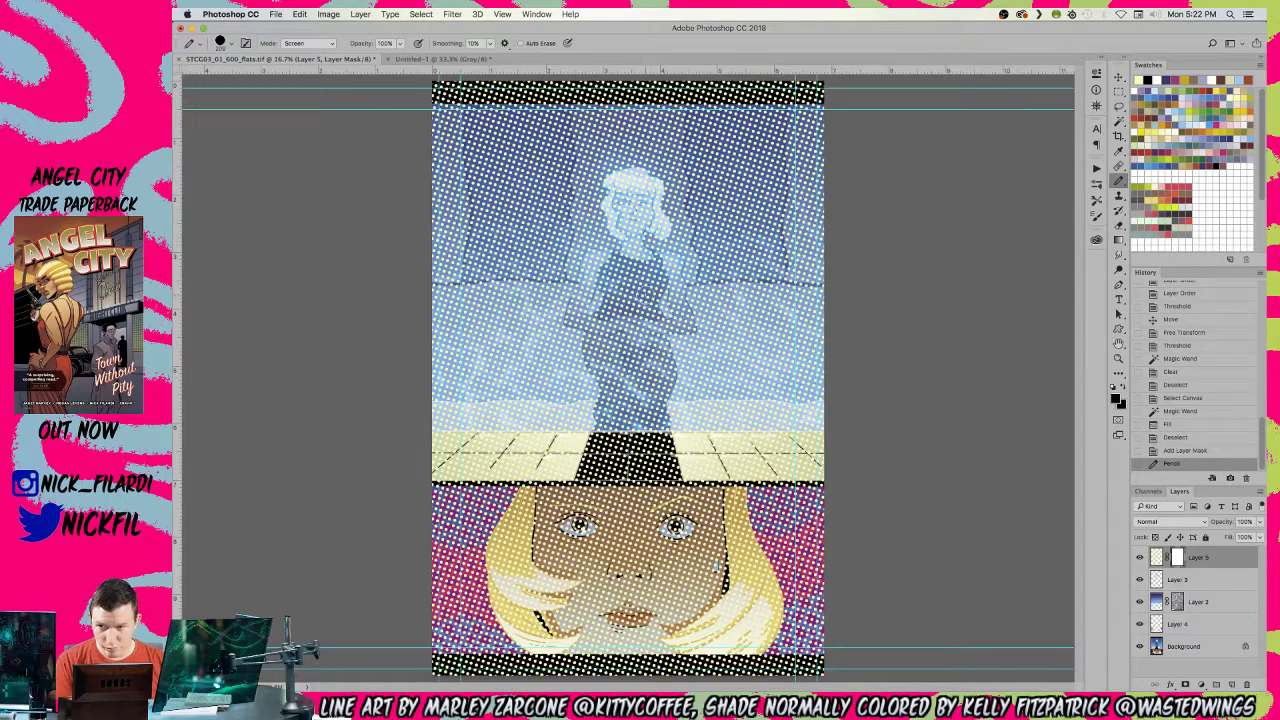
left_click(308, 43)
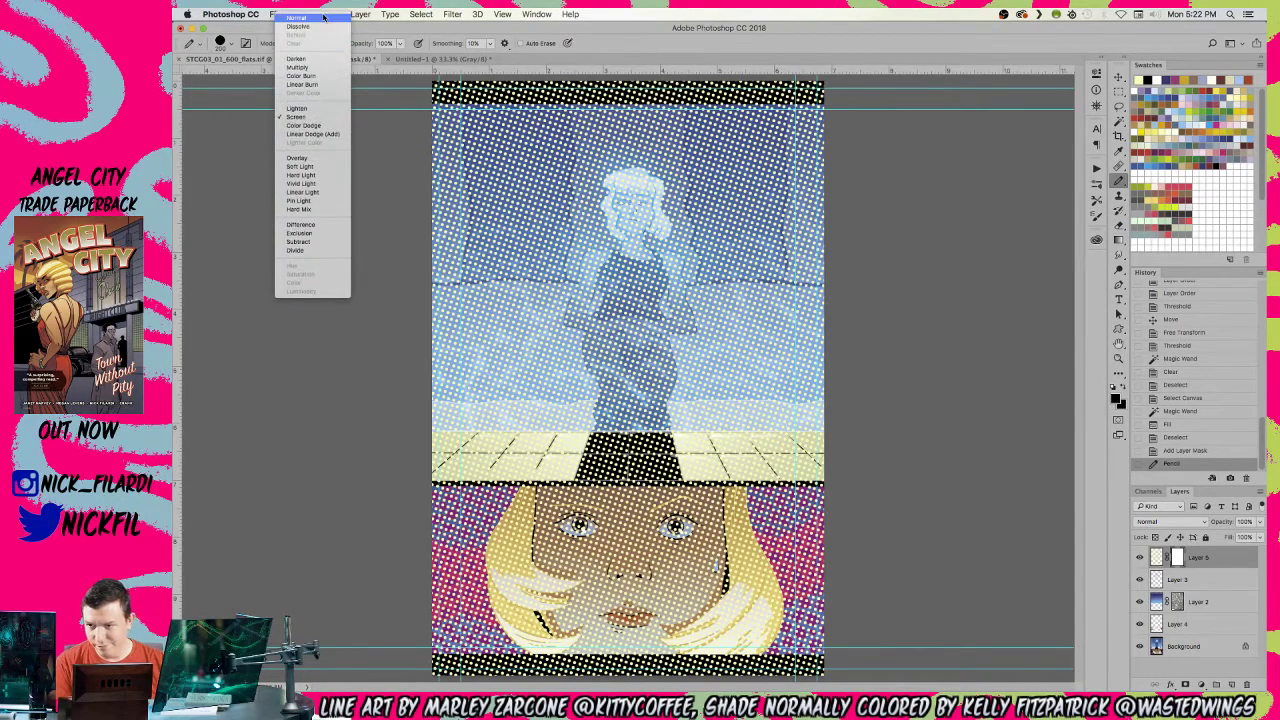
left_click(300, 30)
- Paint black on the halftone mask with an enlarged Pencil to hide the dots around the standing woman's head and over the close-up face
mouse_move(641, 205)
left_mouse_down()
mouse_move(652, 196)
mouse_move(633, 222)
mouse_move(660, 236)
left_mouse_up()
key("bracketright")
key("bracketright")
key("bracketright")
key("bracketright")
key("bracketright")
key("bracketright")
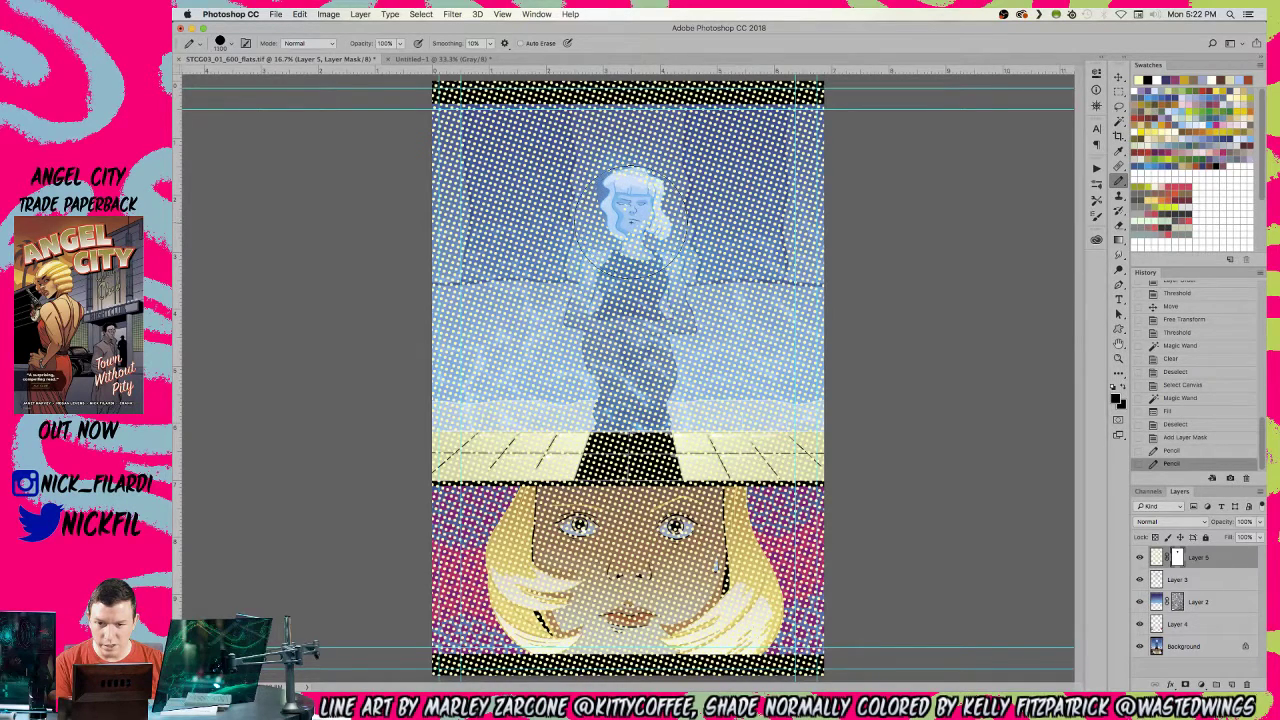
left_click(630, 225)
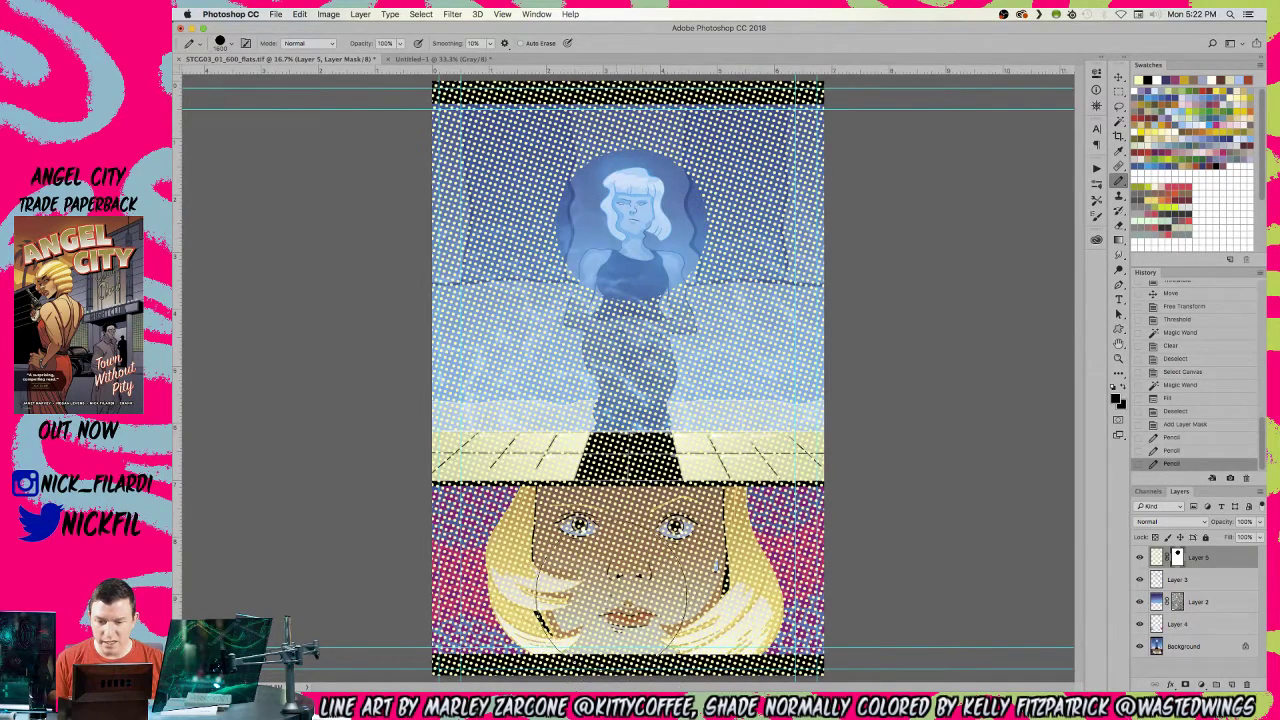
mouse_move(595, 560)
left_mouse_down()
mouse_move(630, 580)
mouse_move(625, 540)
mouse_move(630, 560)
mouse_move(645, 560)
mouse_move(610, 570)
mouse_move(650, 600)
left_mouse_up()
key("z")
left_click(580, 548, "alt")
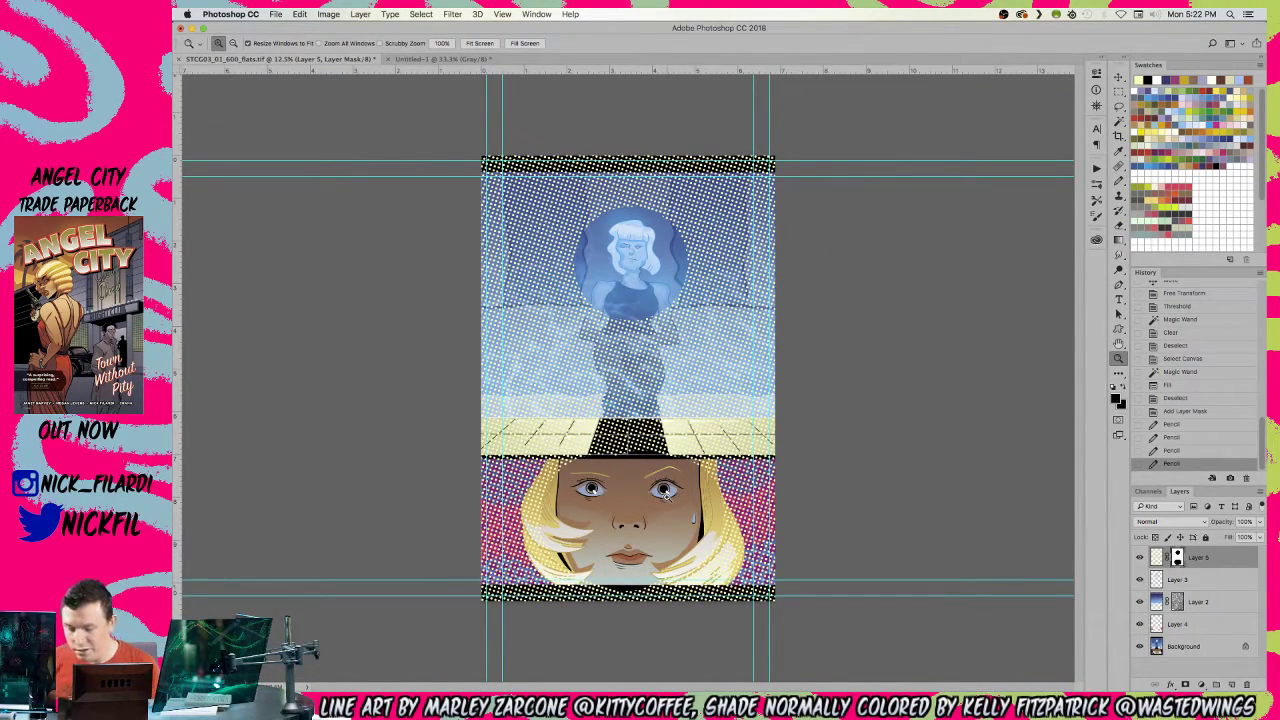
- Enlarge the Pencil to 3300 px and mask one large circle over the close-up face and another around the standing woman
key("b")
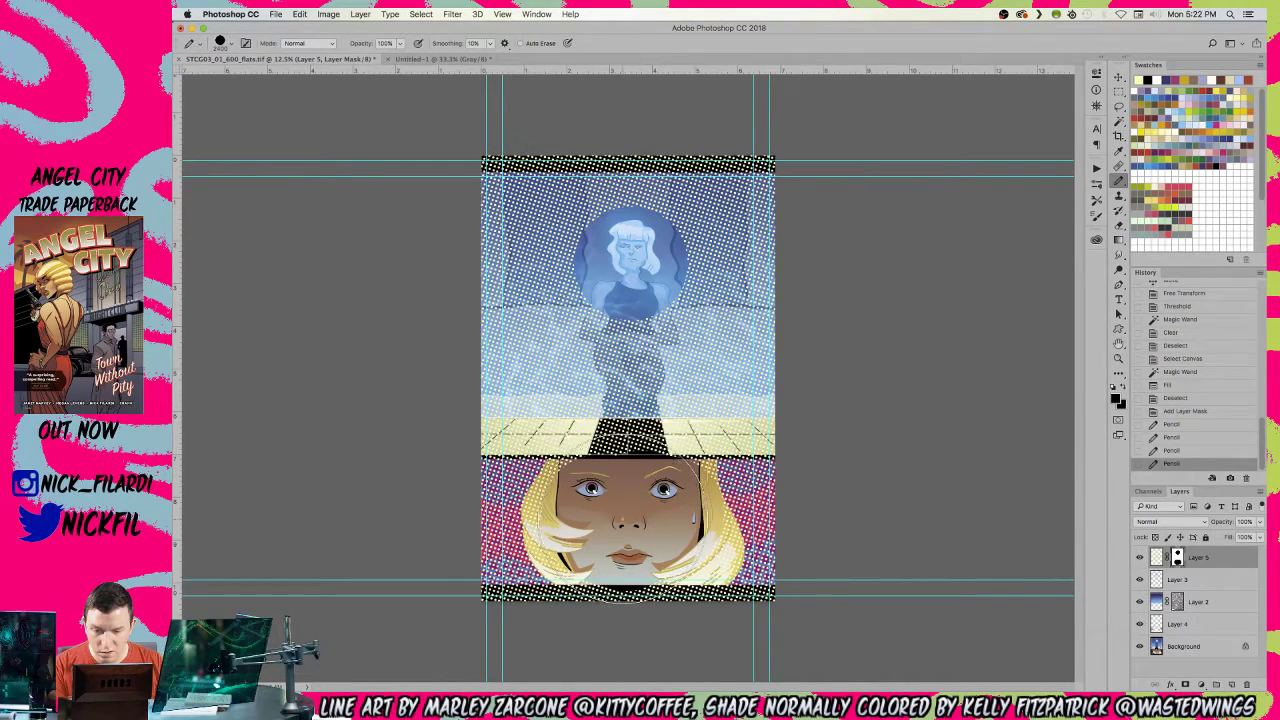
key("bracketright")
key("bracketright")
key("bracketright")
key("bracketright")
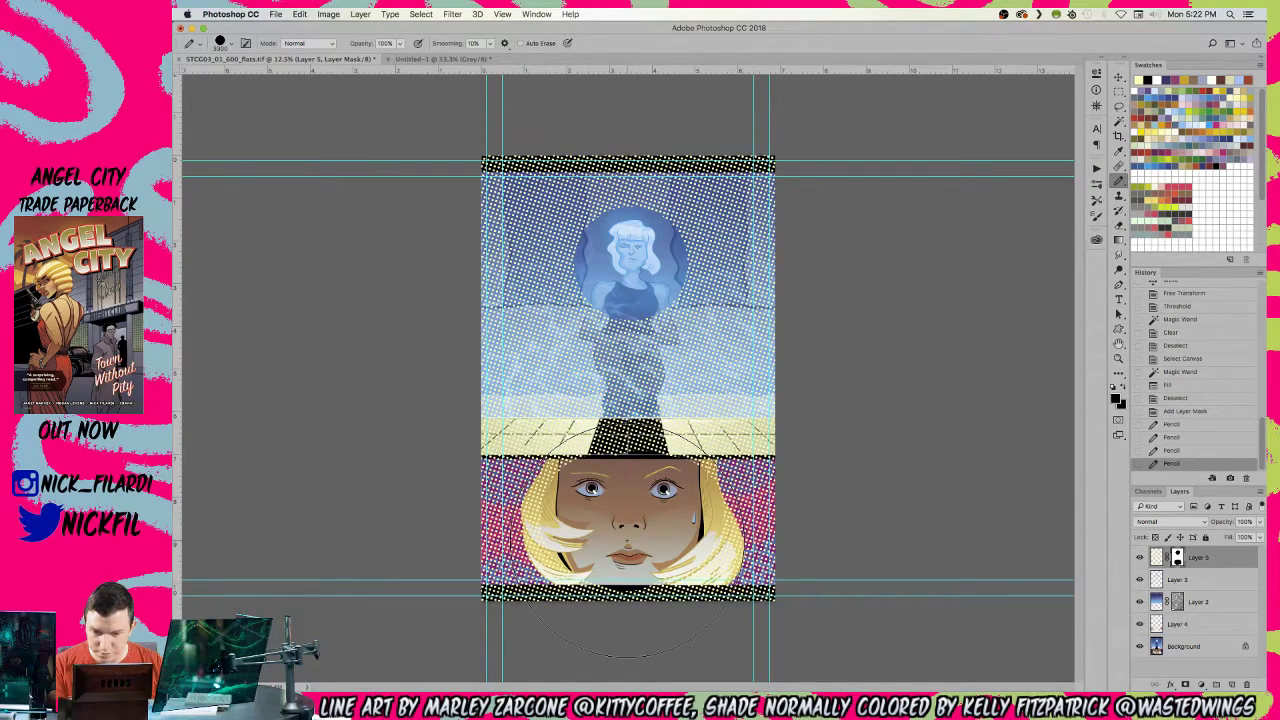
left_click(626, 538)
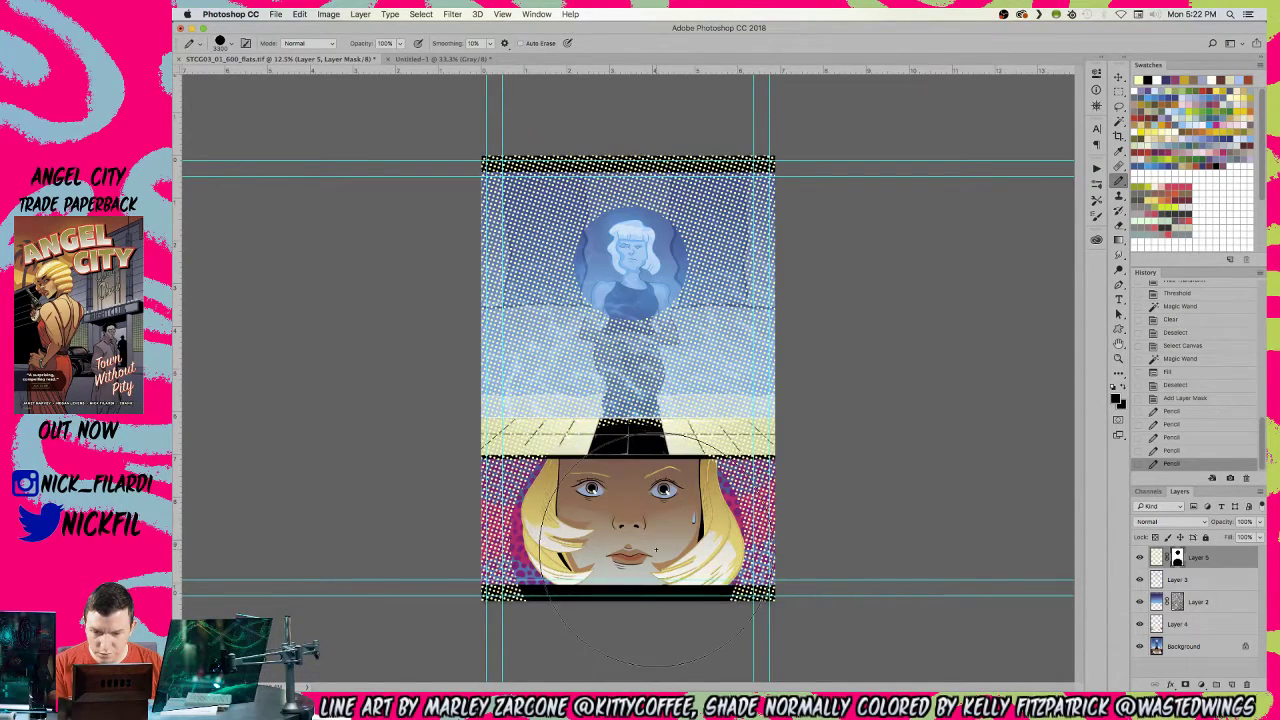
left_click(627, 273)
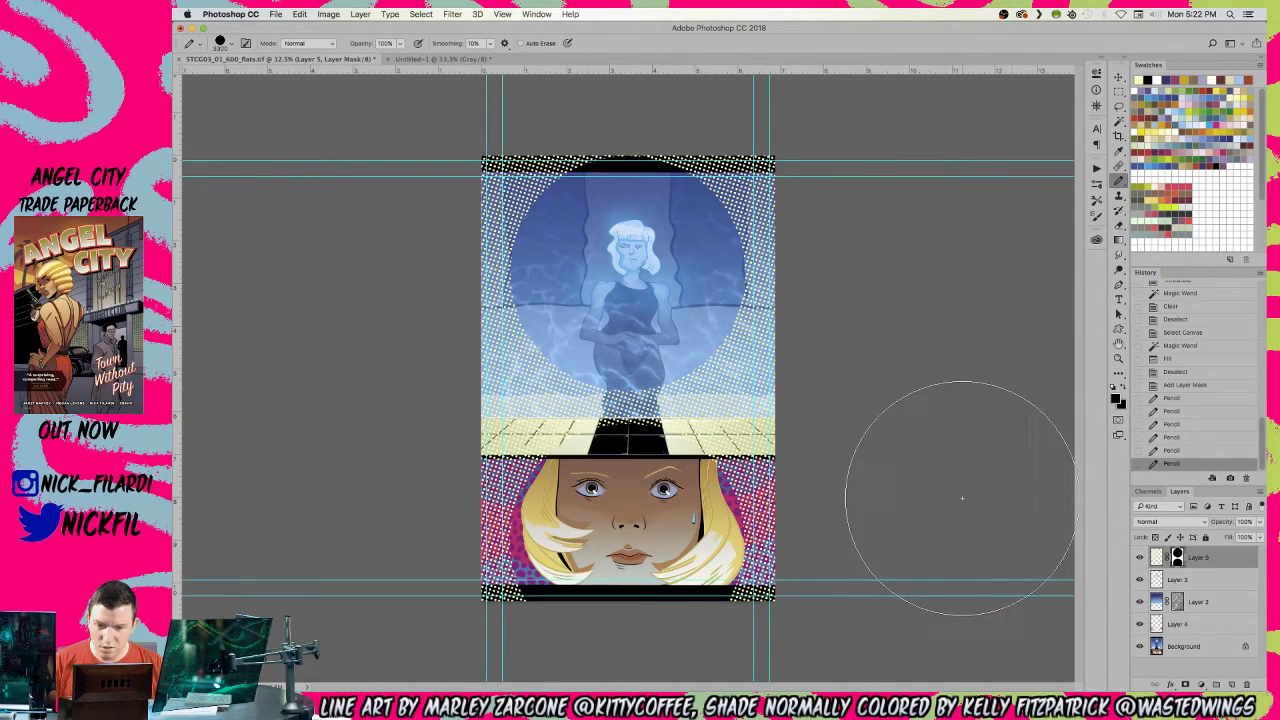
- Try a radial black-to-transparent gradient on the halftone mask, spreading outward from the standing woman
key("z")
left_click(567, 383)
key("ctrl+a")
key("ctrl+minus")
key("ctrl+d")
key("g")
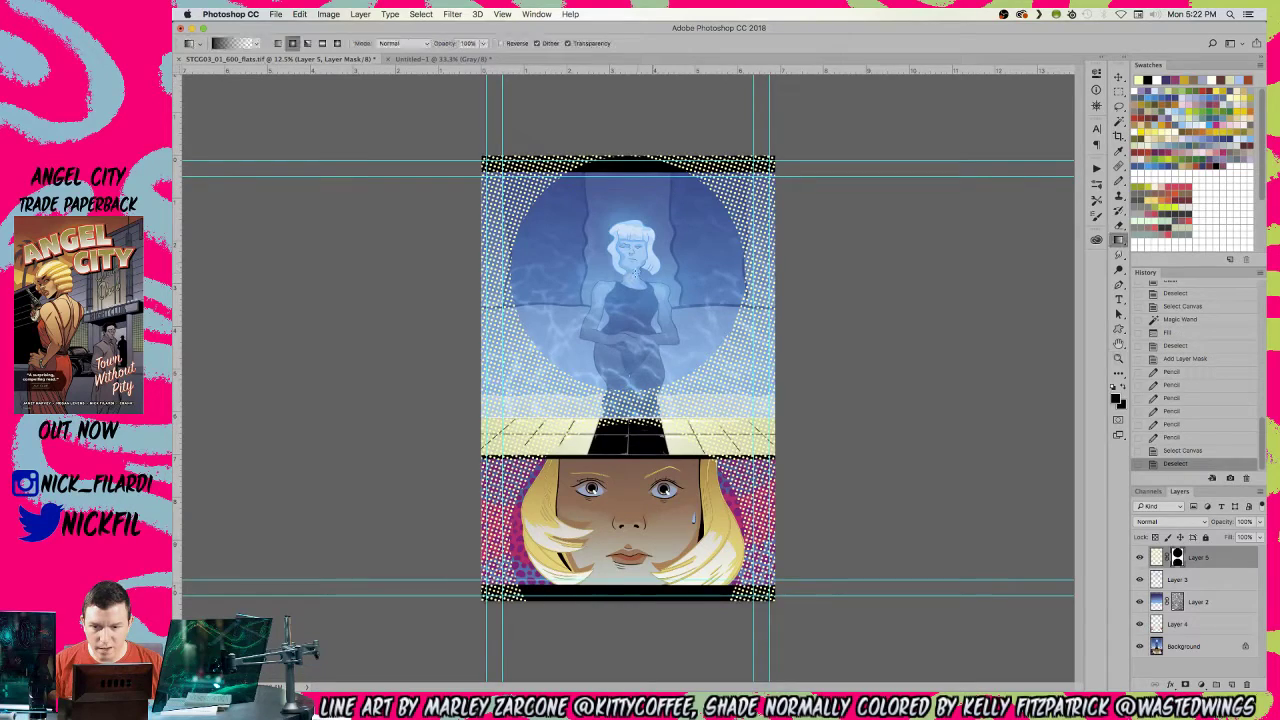
left_click_drag(636, 278, 752, 78)
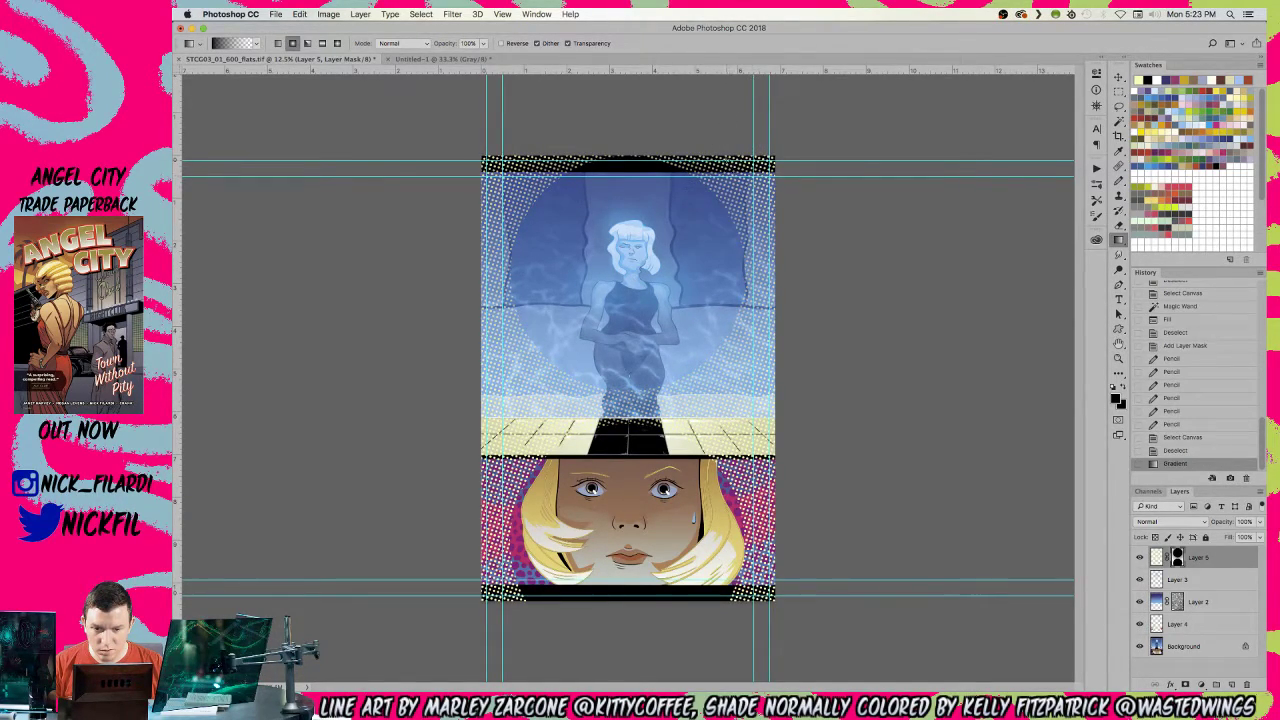
key("ctrl+z")
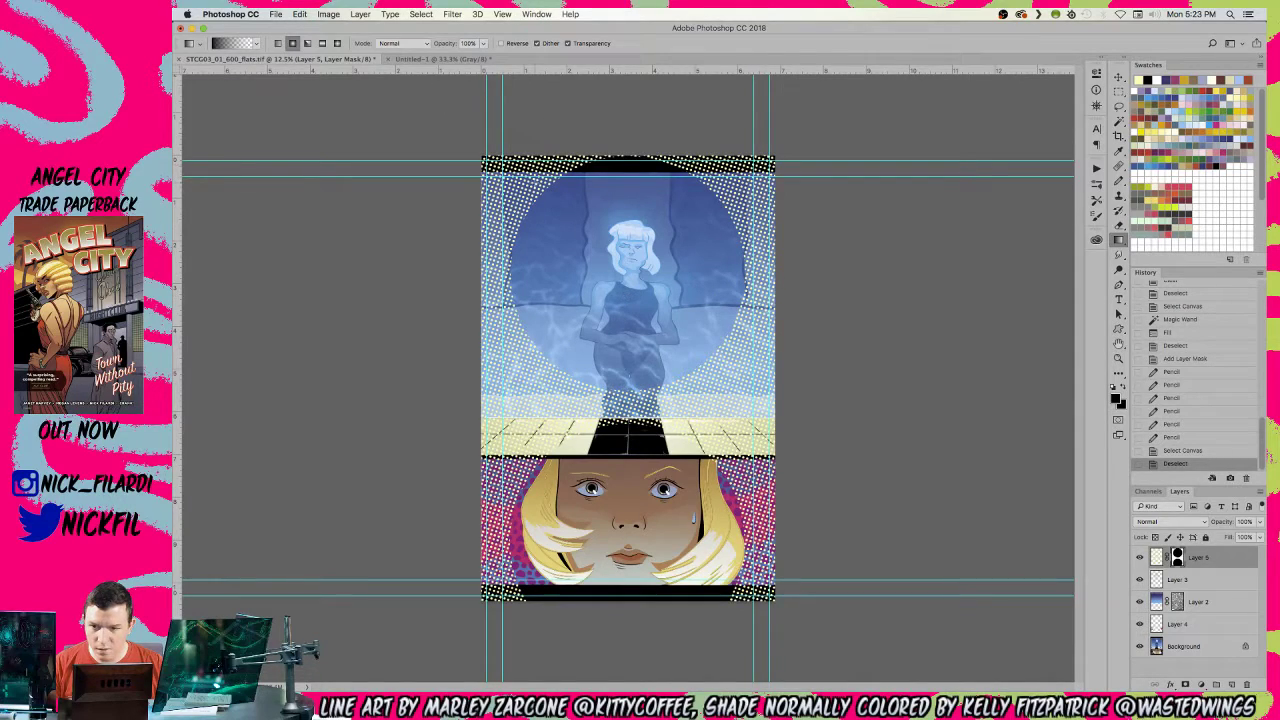
- Select the upper panel with the Rectangular Marquee and fade its dots upward from the floor with a linear black-to-transparent mask gradient
key("m")
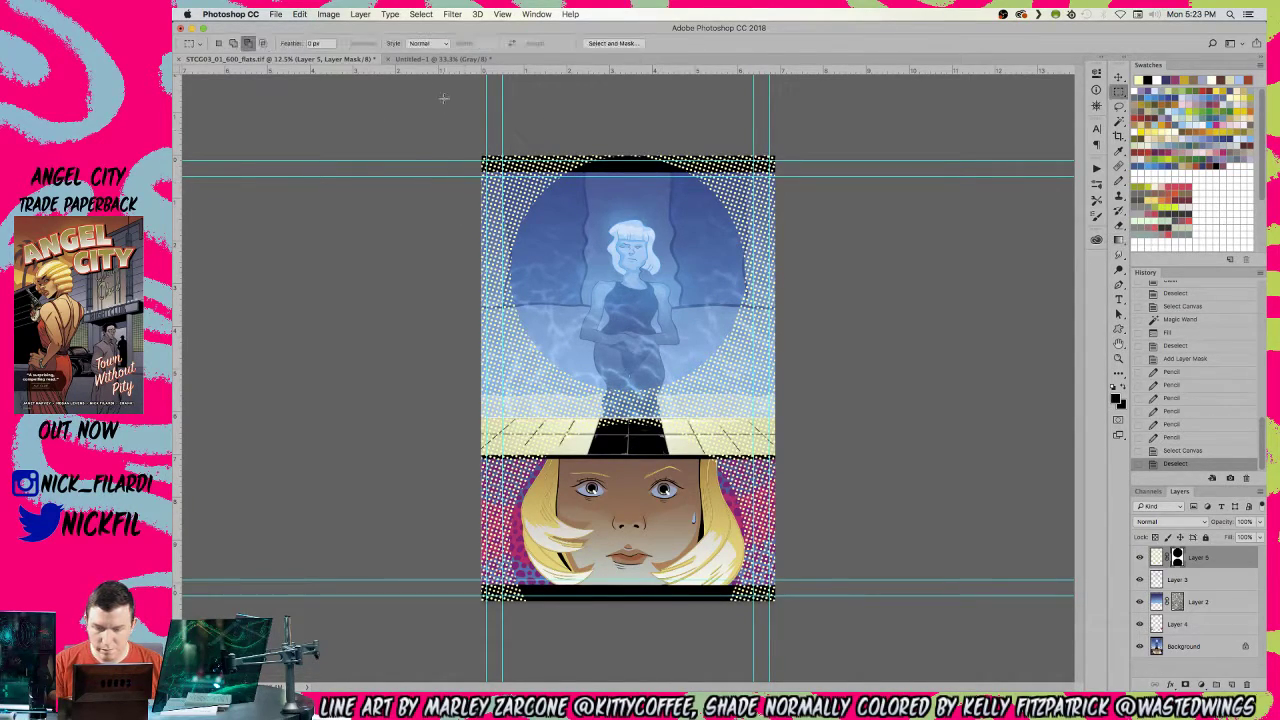
left_click_drag(440, 120, 934, 457)
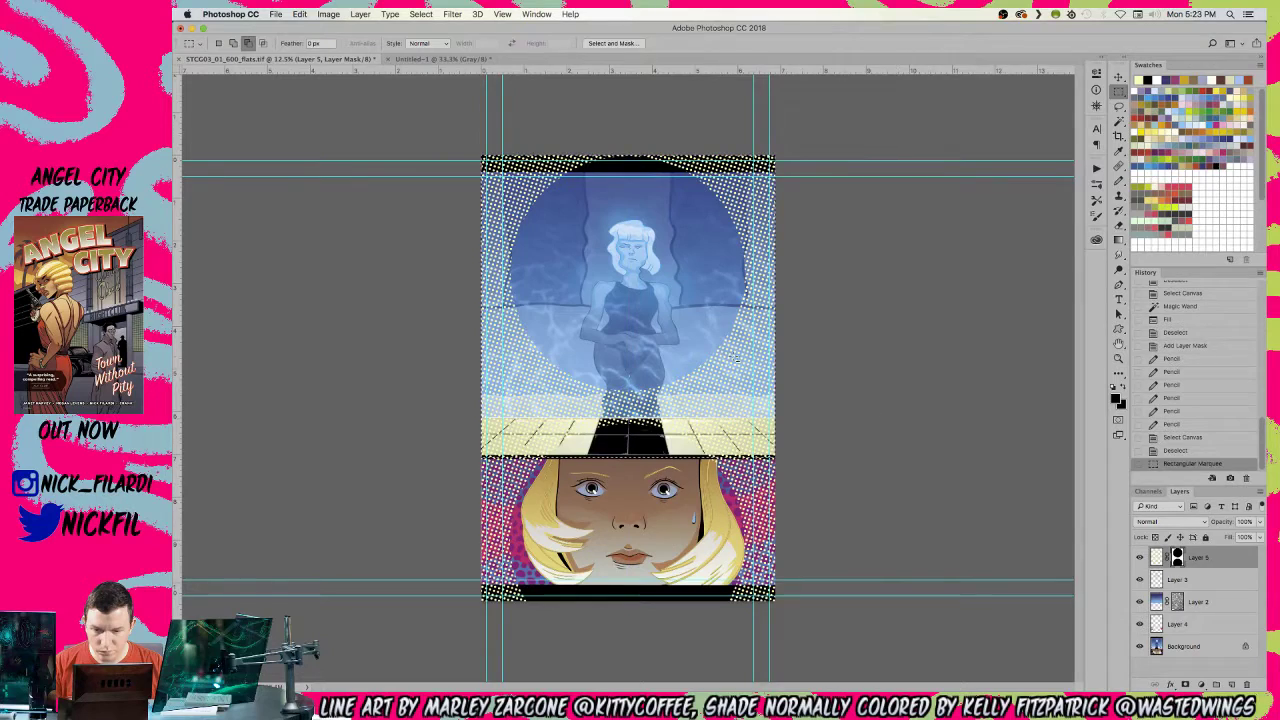
key("g")
left_click_drag(628, 437, 630, 162)
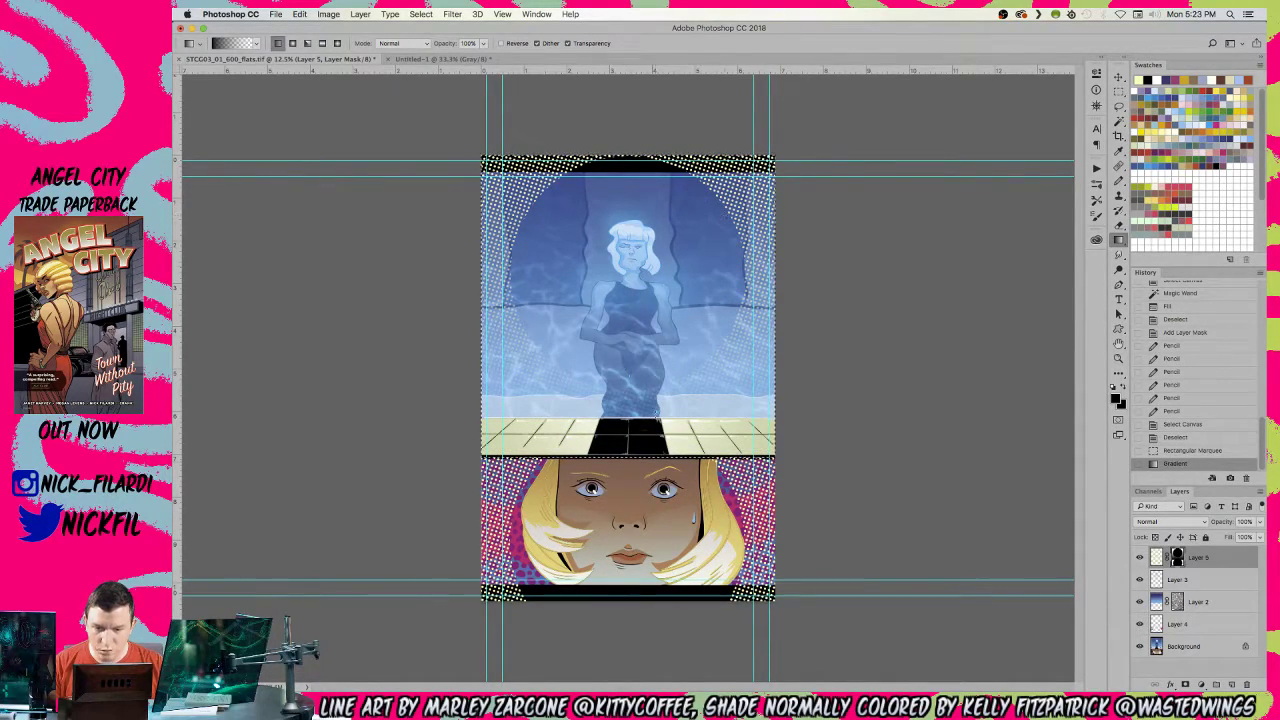
key("super+z")
left_click_drag(631, 486, 631, 261)
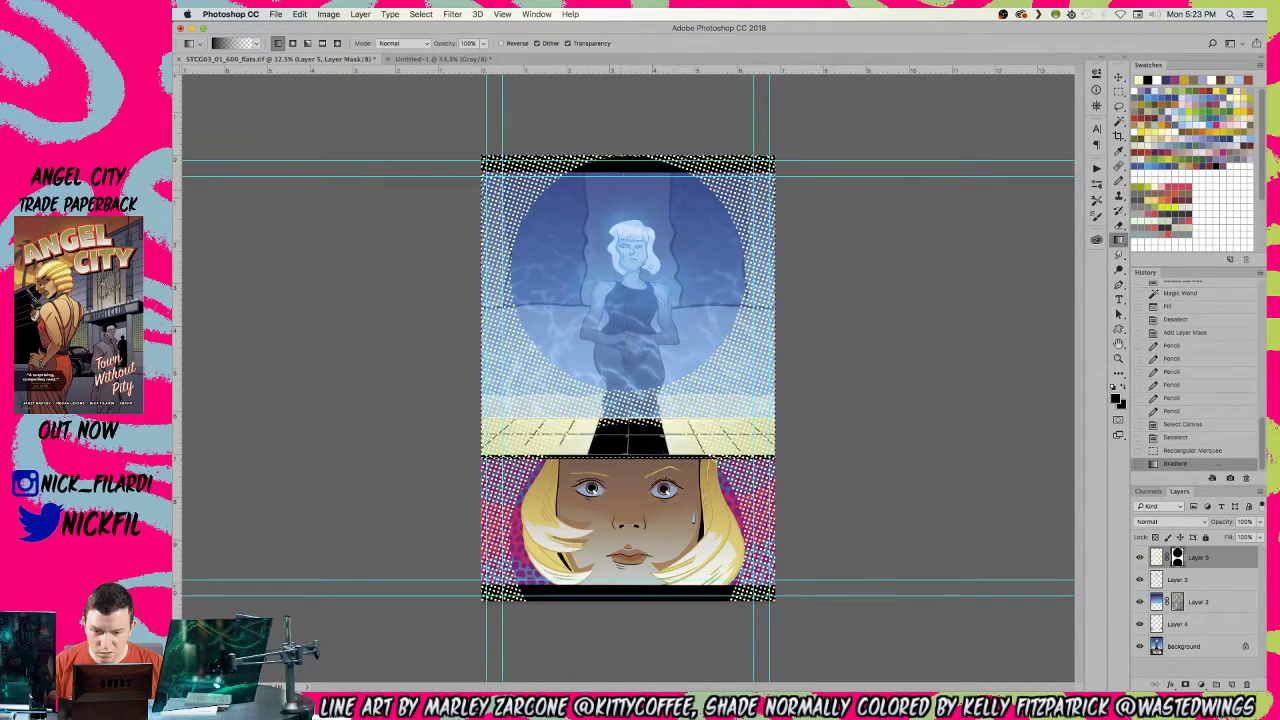
left_click_drag(623, 174, 623, 172)
- Examine how the dots fade over the standing woman's legs and the floor tiles
key("z")
left_click(608, 420)
left_click(606, 422)
left_click(598, 428)
left_click(583, 440)
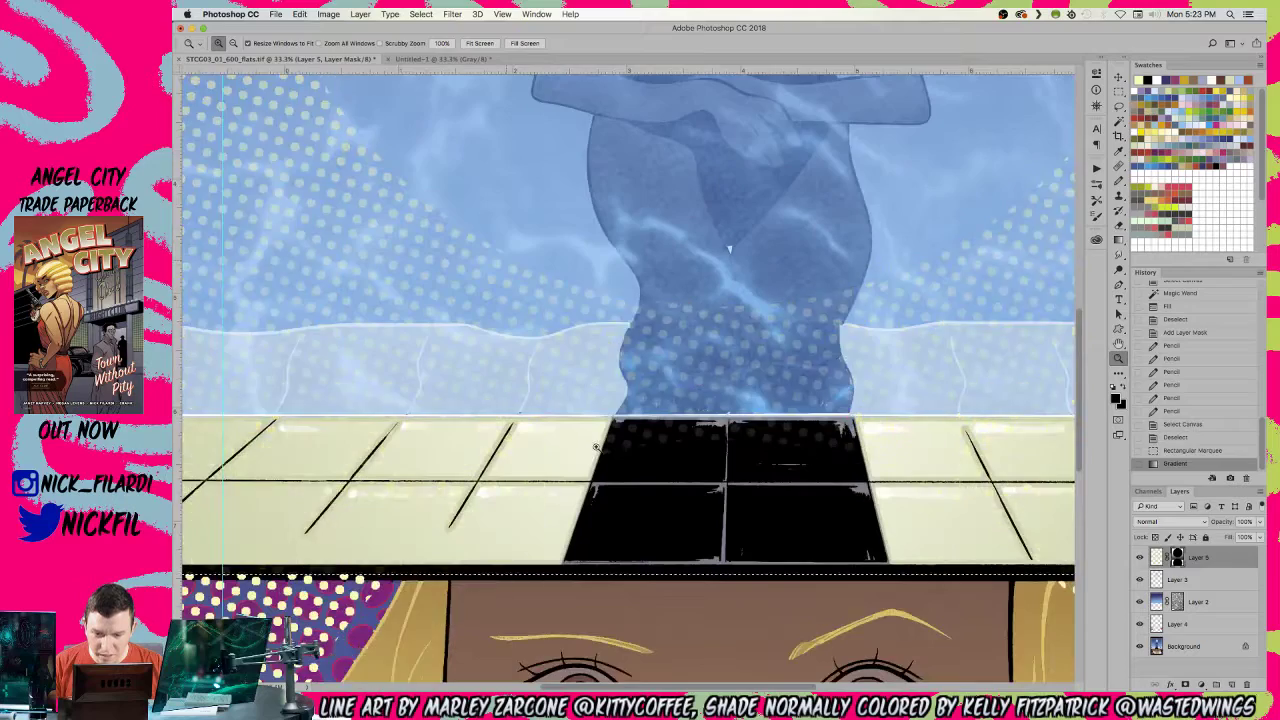
left_click(596, 447)
left_click_drag(880, 485, 737, 429)
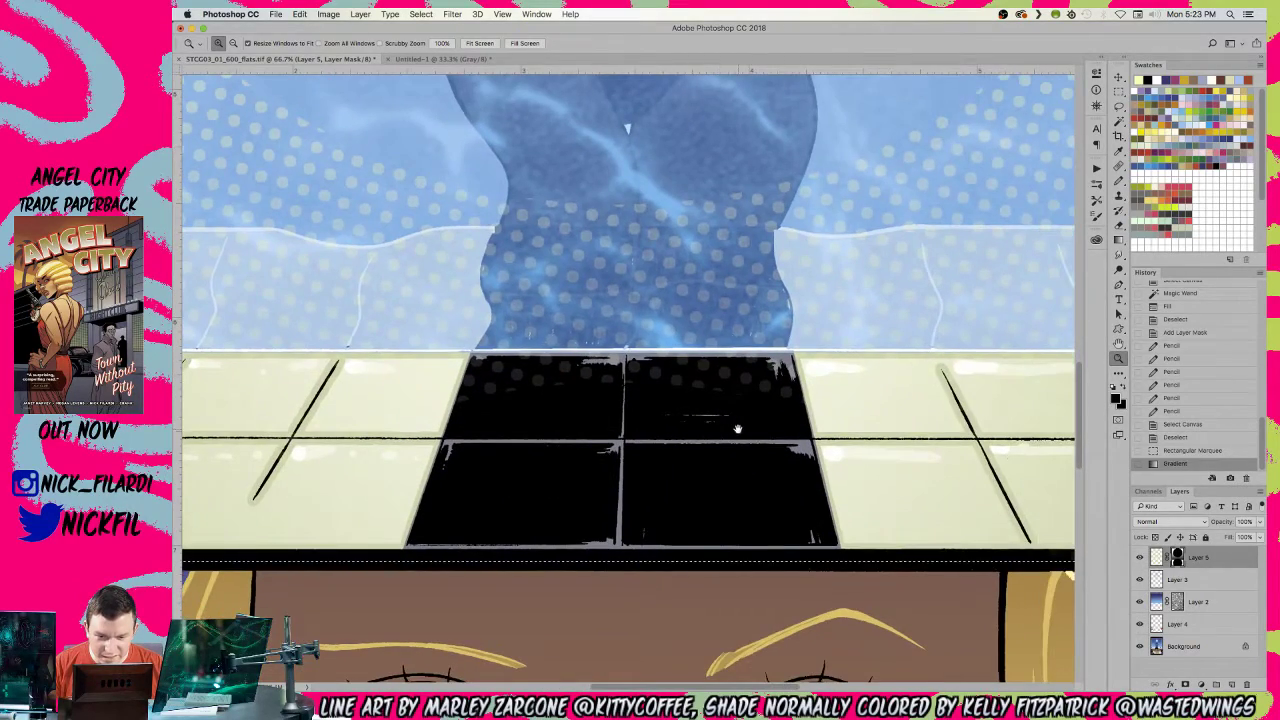
left_click(746, 416, "alt")
left_click(748, 416, "alt")
left_click(748, 416, "alt")
left_click(748, 416, "alt")
left_click(748, 415, "alt")
- Fade the mask gradient to 73% opacity and clear the selection
key("super+shift+f")
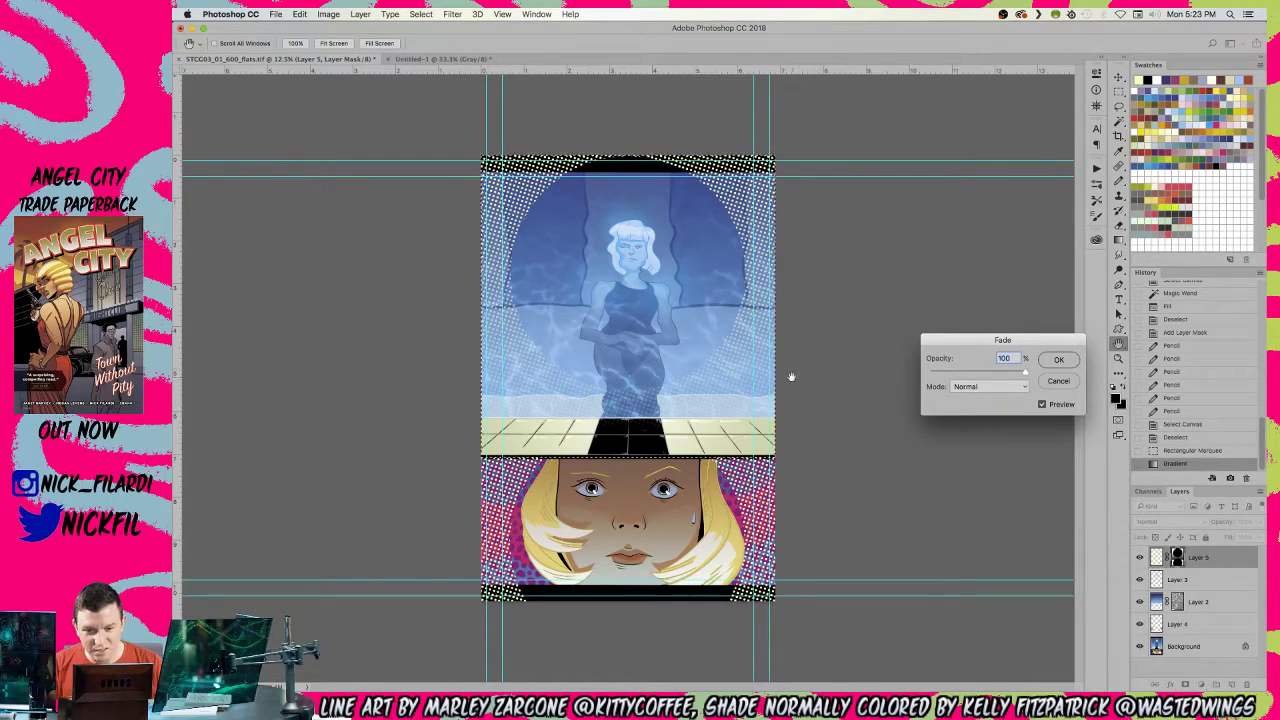
left_click(999, 373)
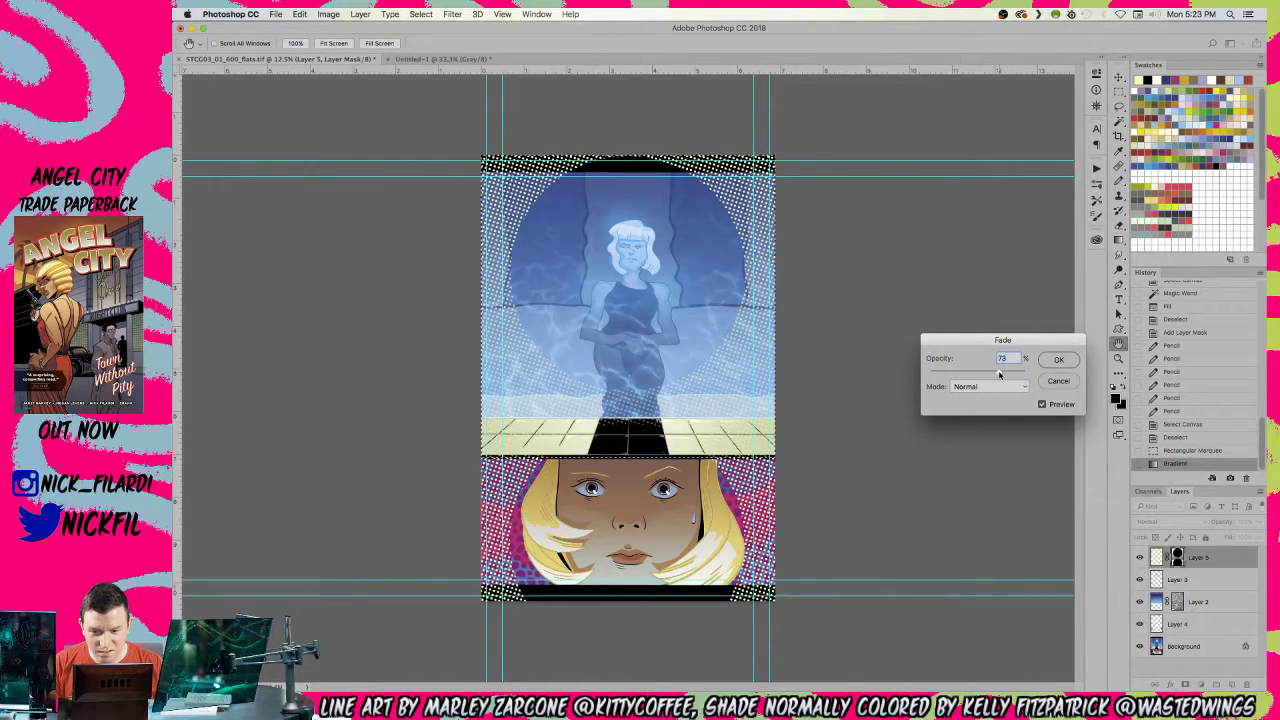
key("Return")
key("z")
key("super+d")
- Select the black border strip above the upper panel, fill it with white on the halftone mask and clear the selection
key("m")
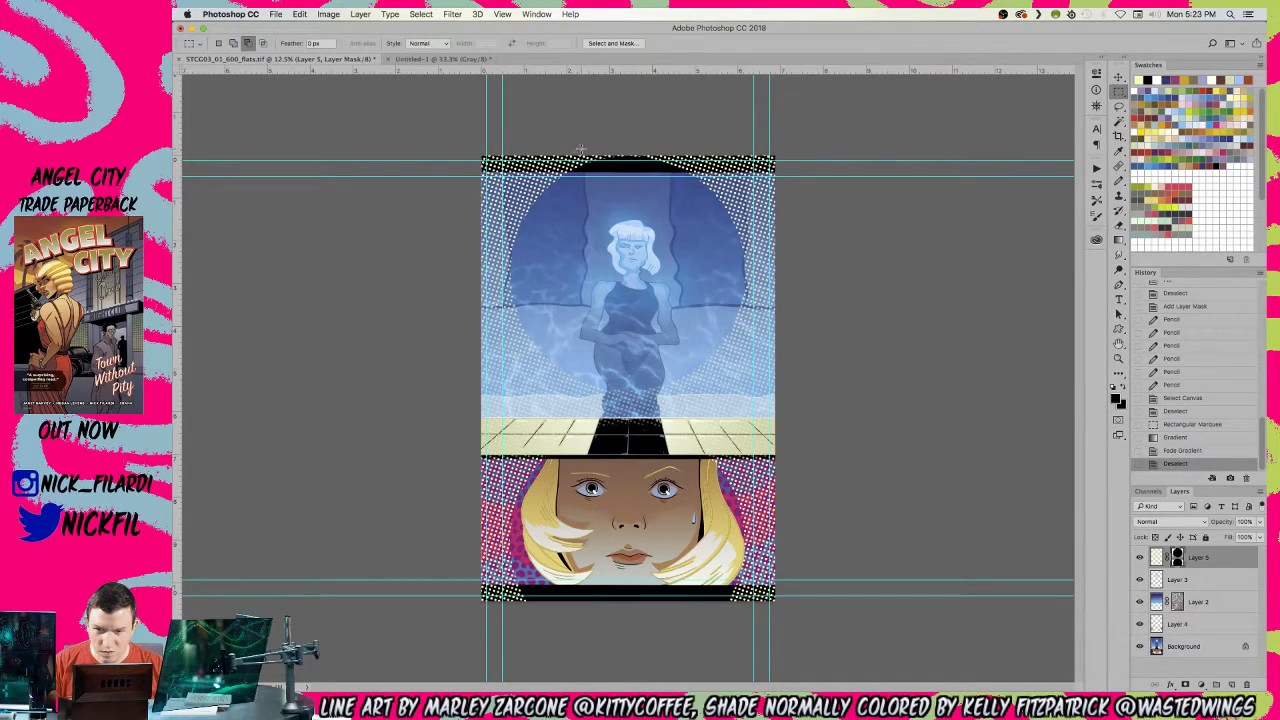
left_click_drag(538, 140, 891, 177)
left_click(1208, 558)
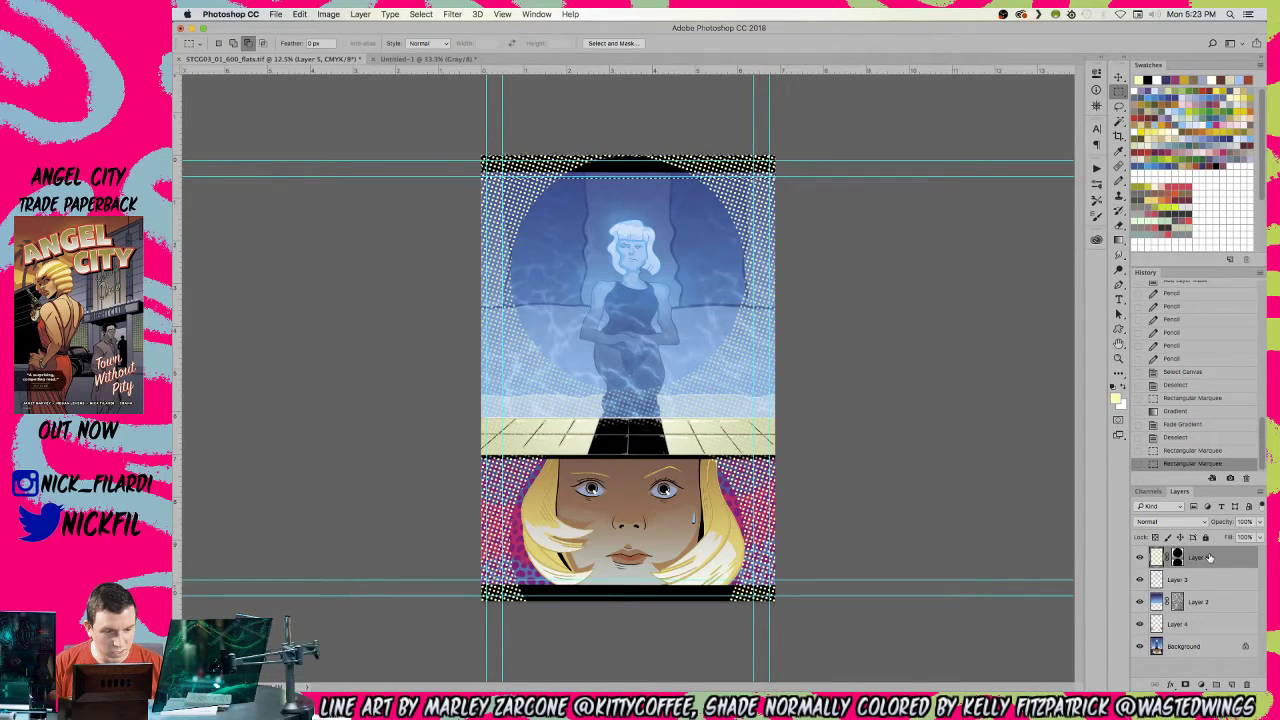
left_click(1178, 557)
key("d")
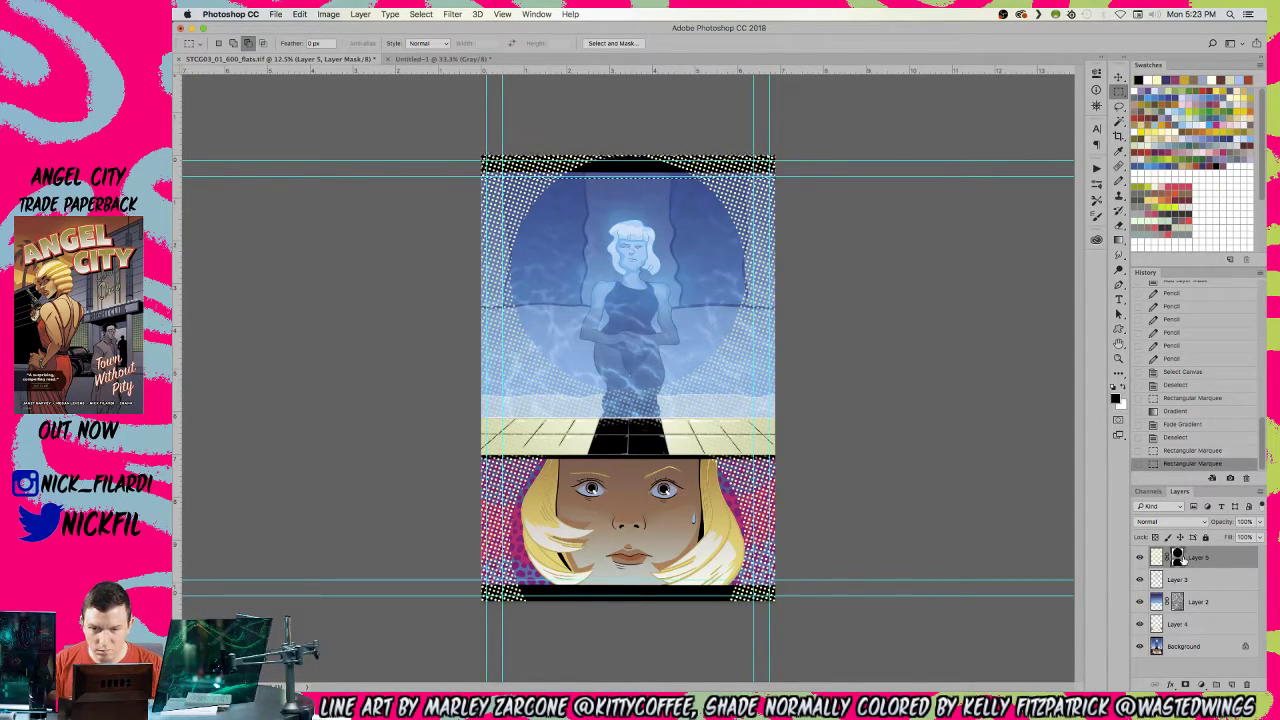
key("alt+BackSpace")
key("x")
key("alt+BackSpace")
key("ctrl+d")
key("z")
left_click(586, 596)
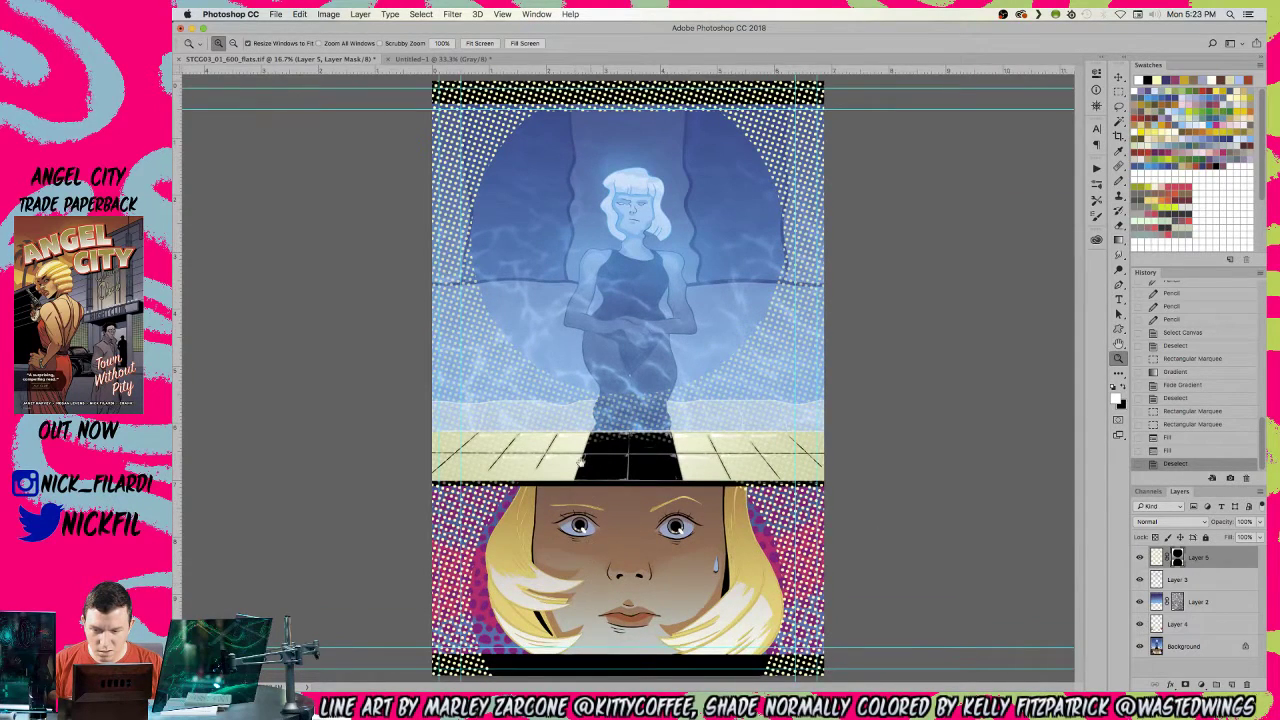
- Select the black border strip below the lower panel, fill it with white on the halftone mask and clear the selection
left_click(595, 600, "alt")
key("m")
left_click_drag(475, 634, 921, 588)
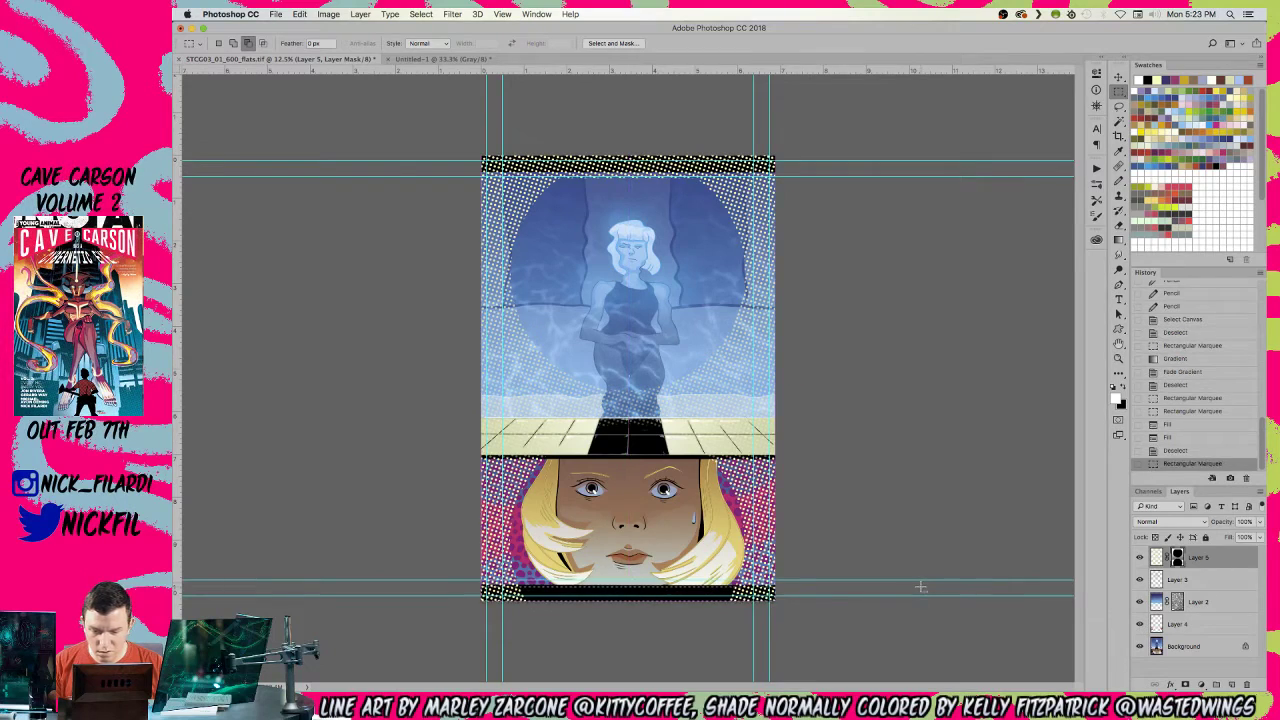
key("alt+BackSpace")
key("super+d")
- Set the halftone layer's blend mode to Multiply, check its effect on both panels and clear the canvas selection
key("z")
left_click(855, 504)
key("super+a")
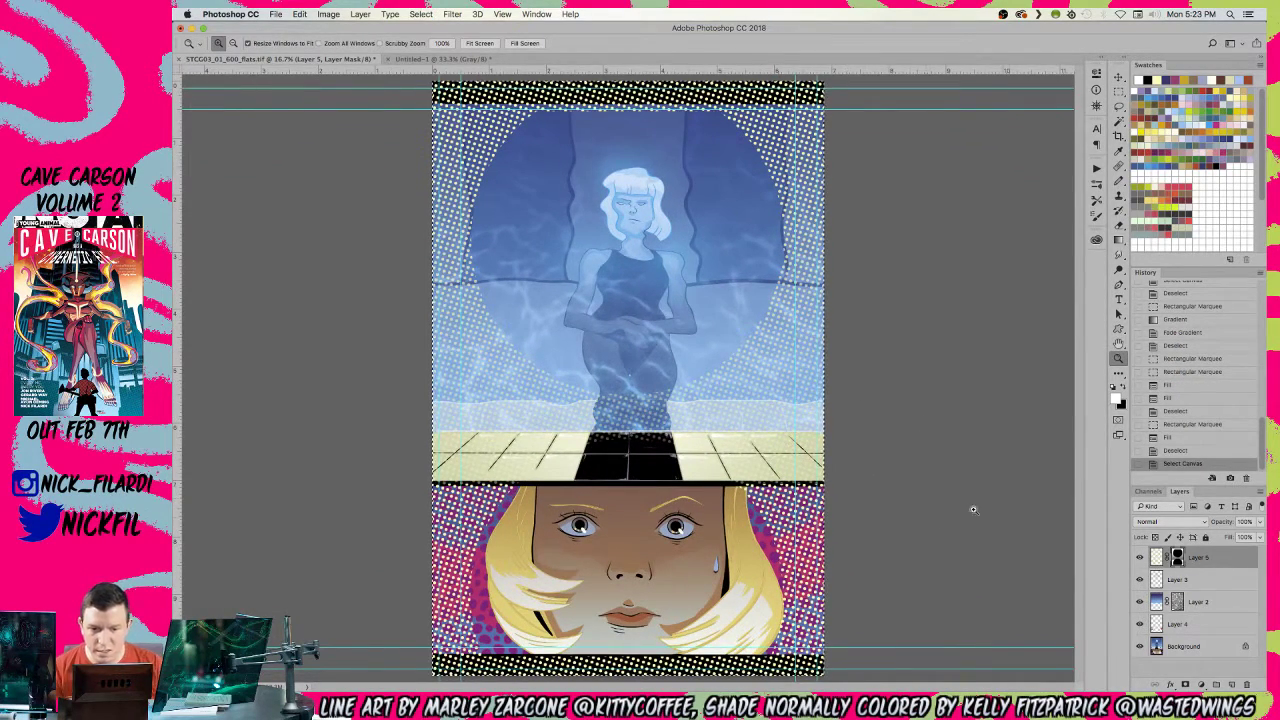
left_click(1165, 521)
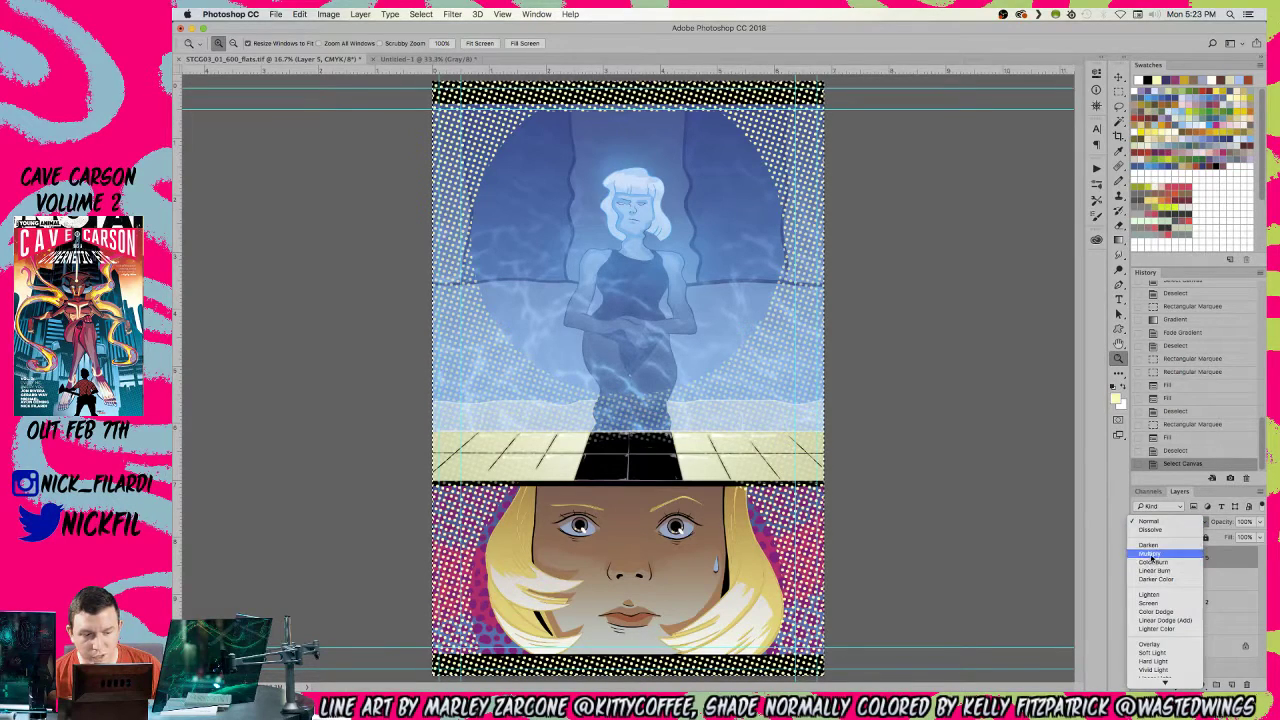
left_click(1152, 560)
left_click(600, 328, "alt")
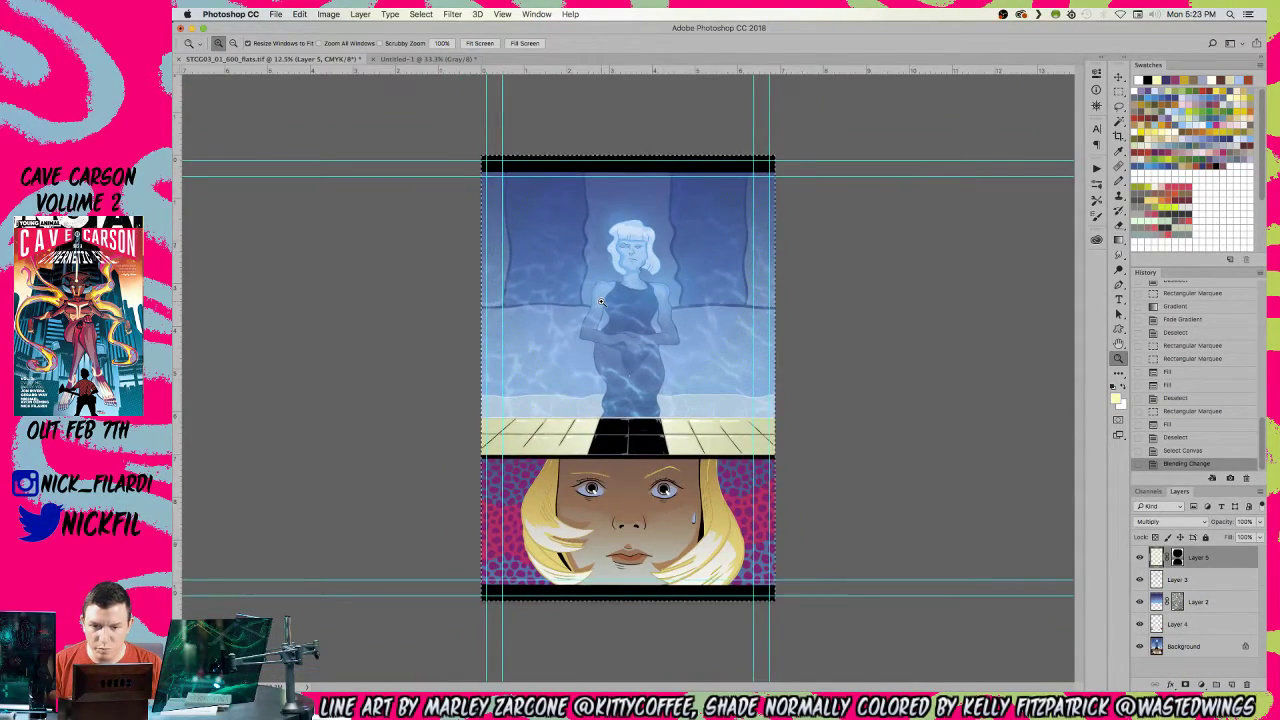
left_click(601, 328)
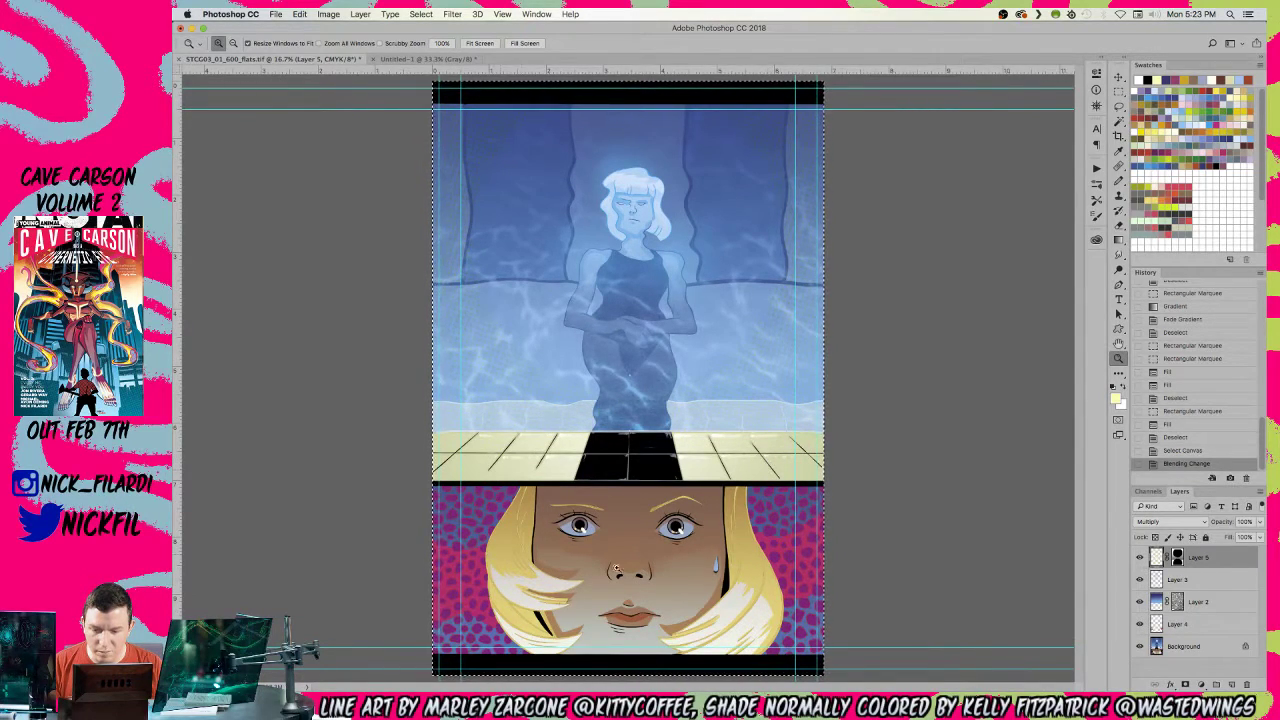
left_click(569, 337)
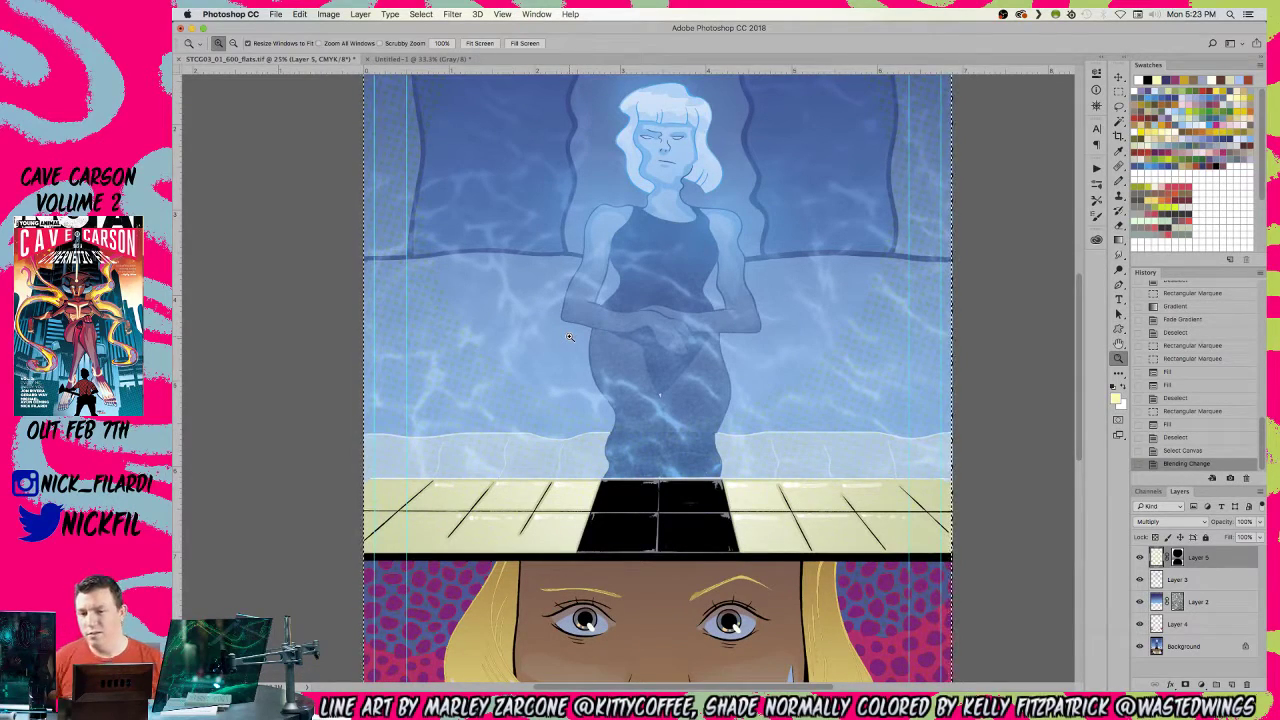
left_click(600, 357, "alt")
key("super+d")
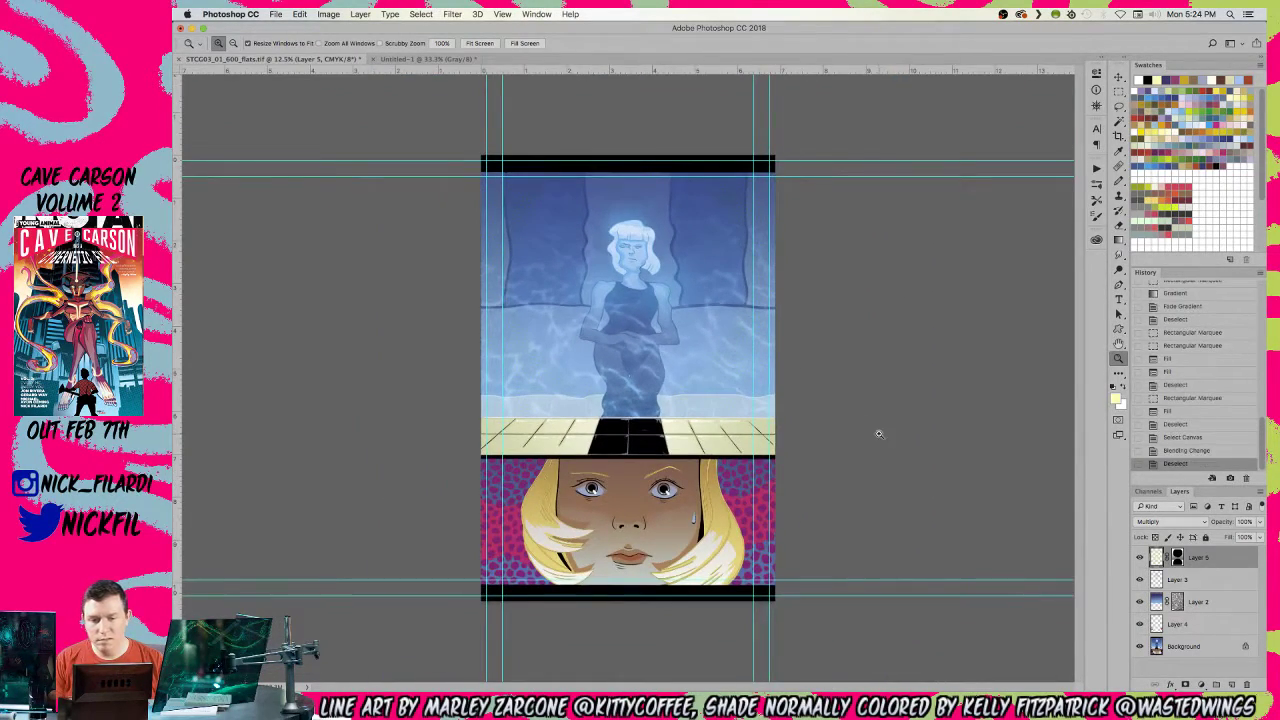
- Shift the hue of the halftone dots by +180 with Hue/Saturation
key("super+u")
left_click_drag(770, 324, 828, 330)
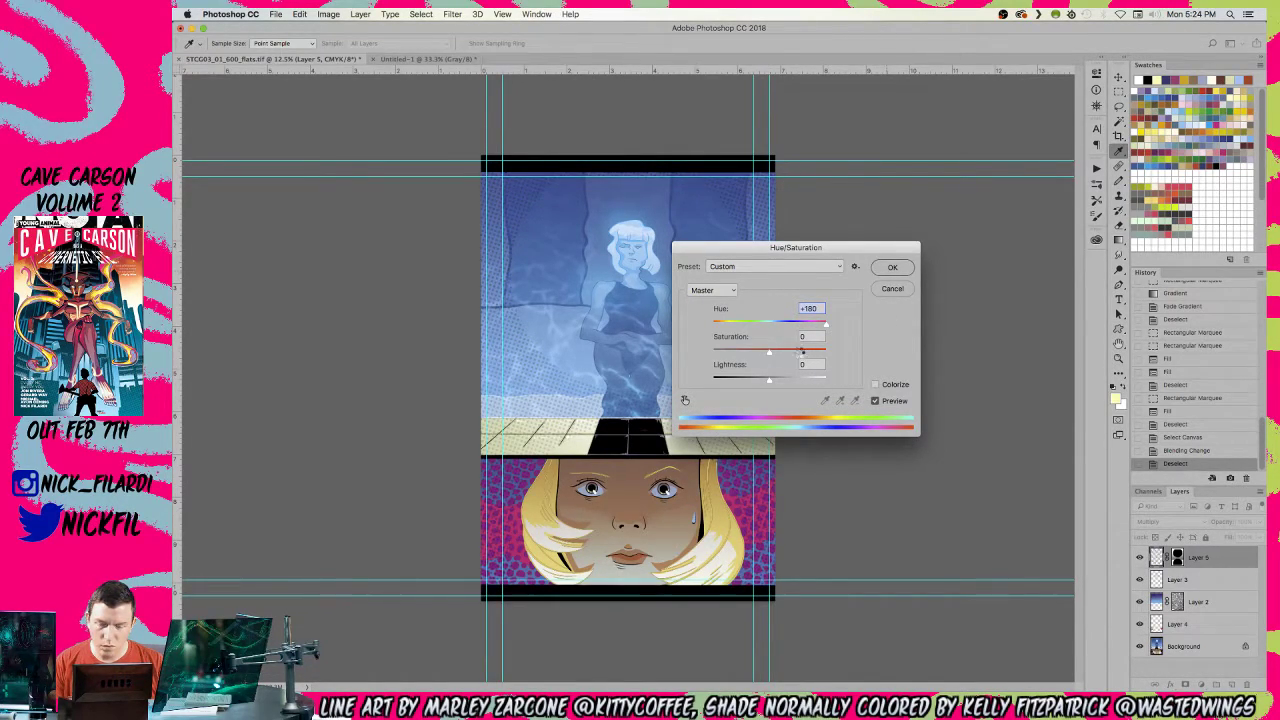
key("Return")
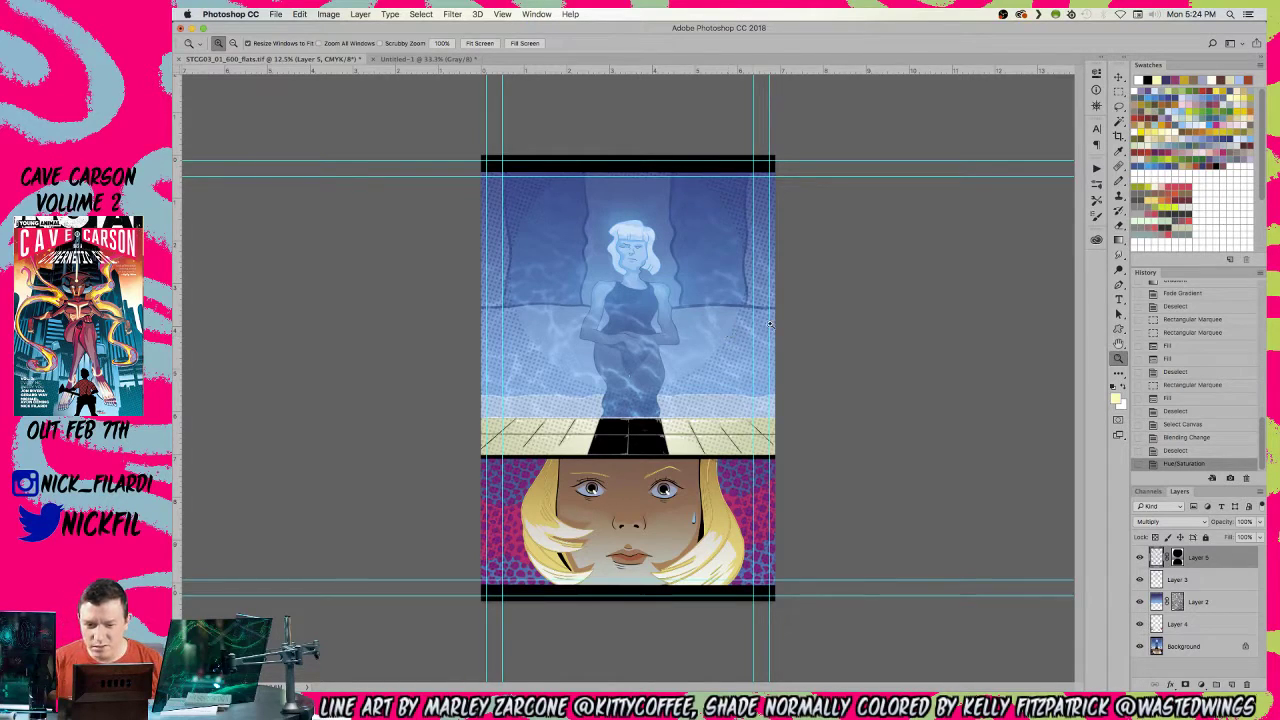
left_click(695, 304)
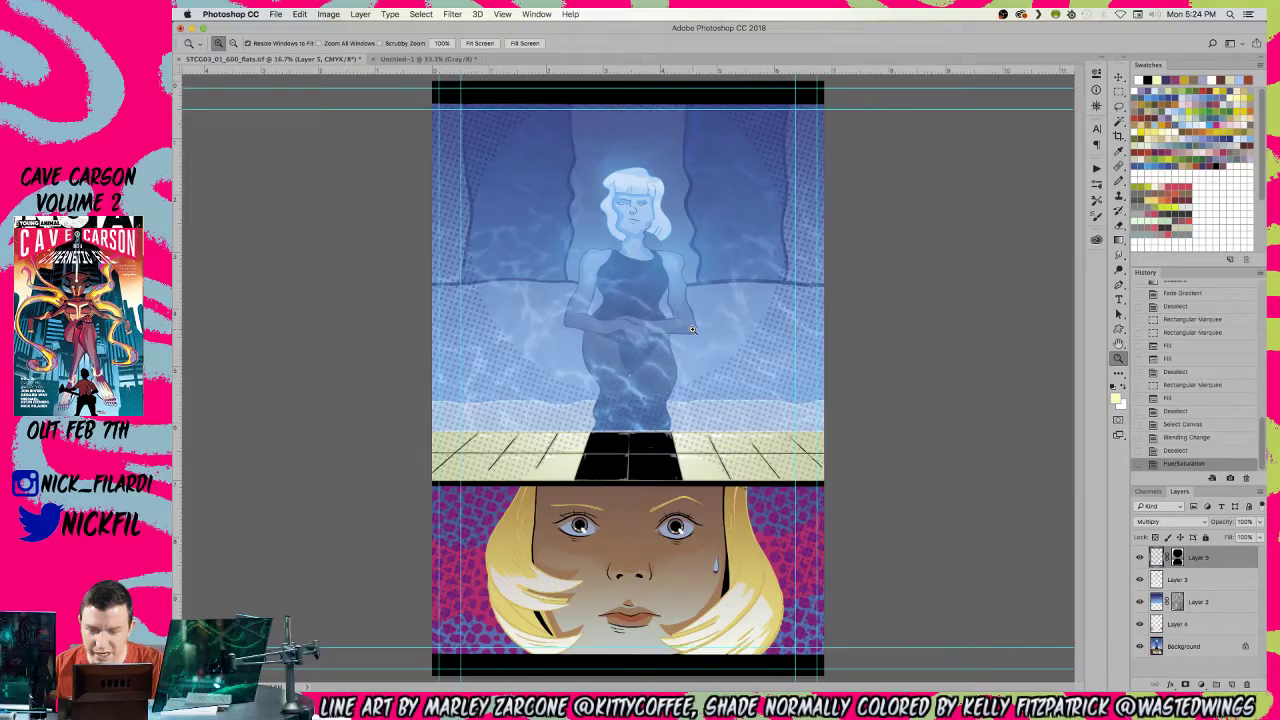
- Select the whole canvas and subtract from the selection with the Magic Wand, working on the halftone layer
key("super+a")
key("w")
left_click(688, 254, "alt")
key("z")
left_click(589, 353, "alt")
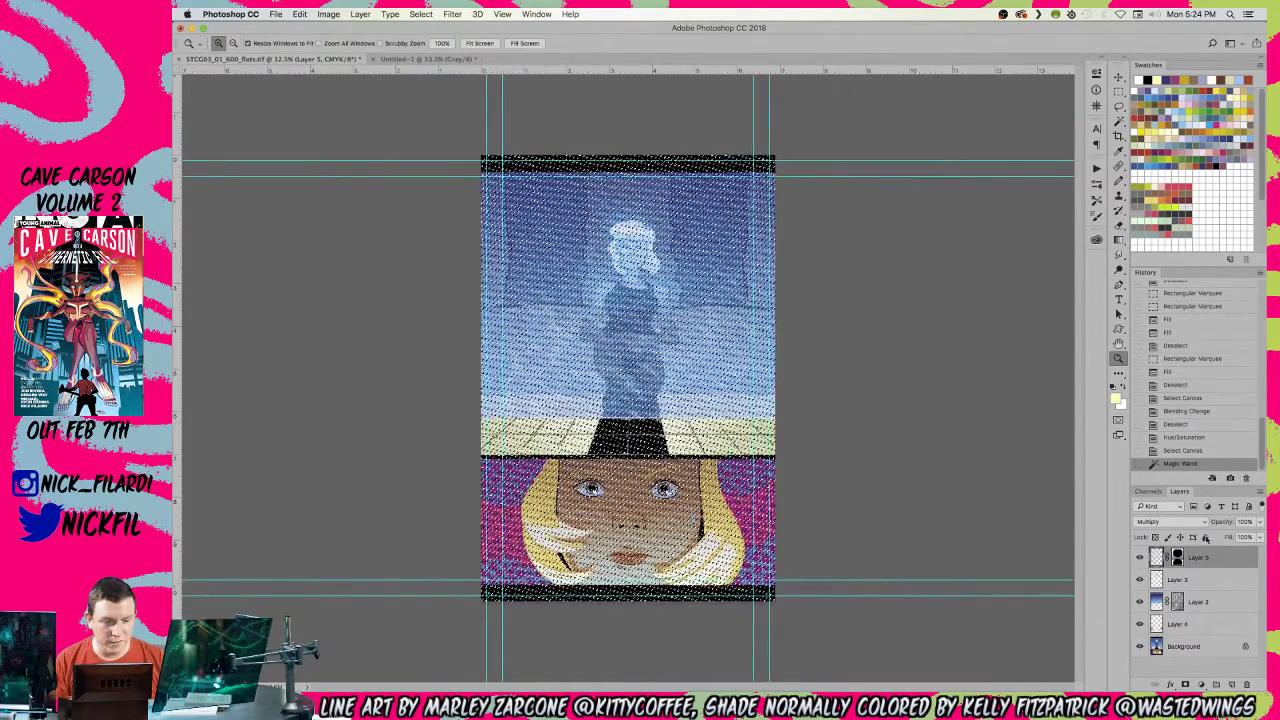
- Set the halftone layer's blend mode to Screen and clear the selection
left_click(1160, 521)
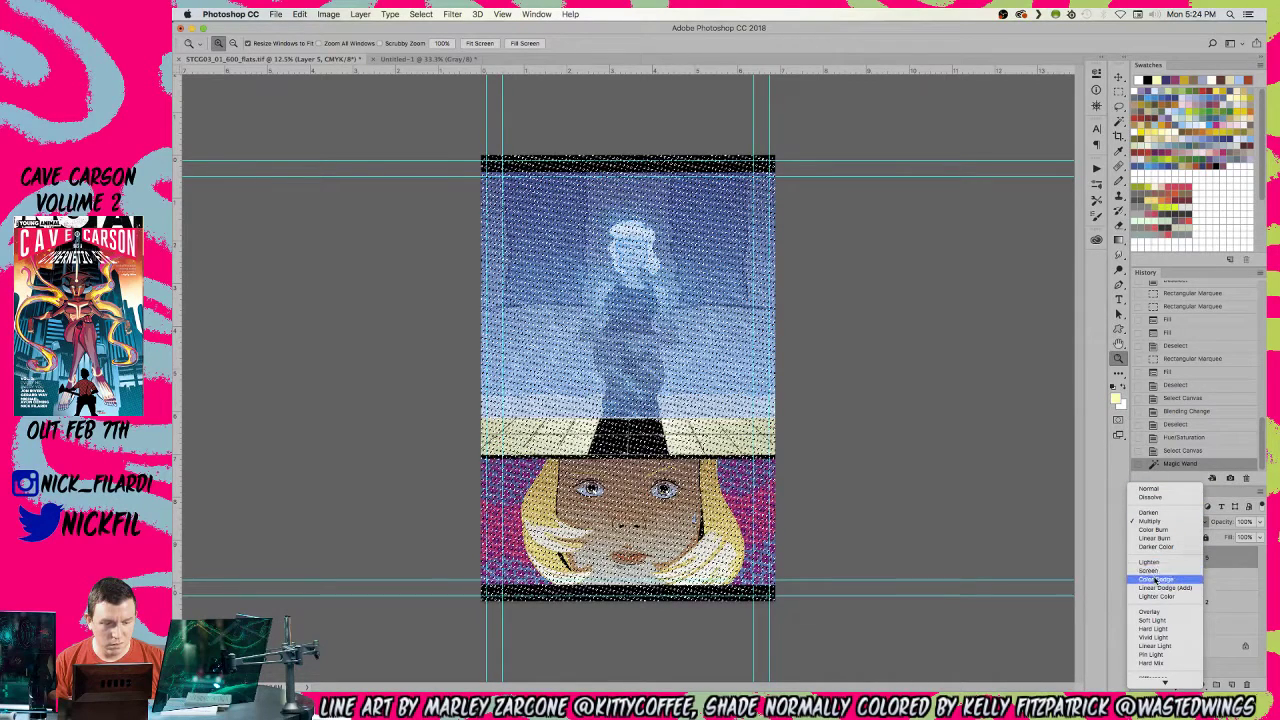
left_click(1153, 563)
key("super+d")
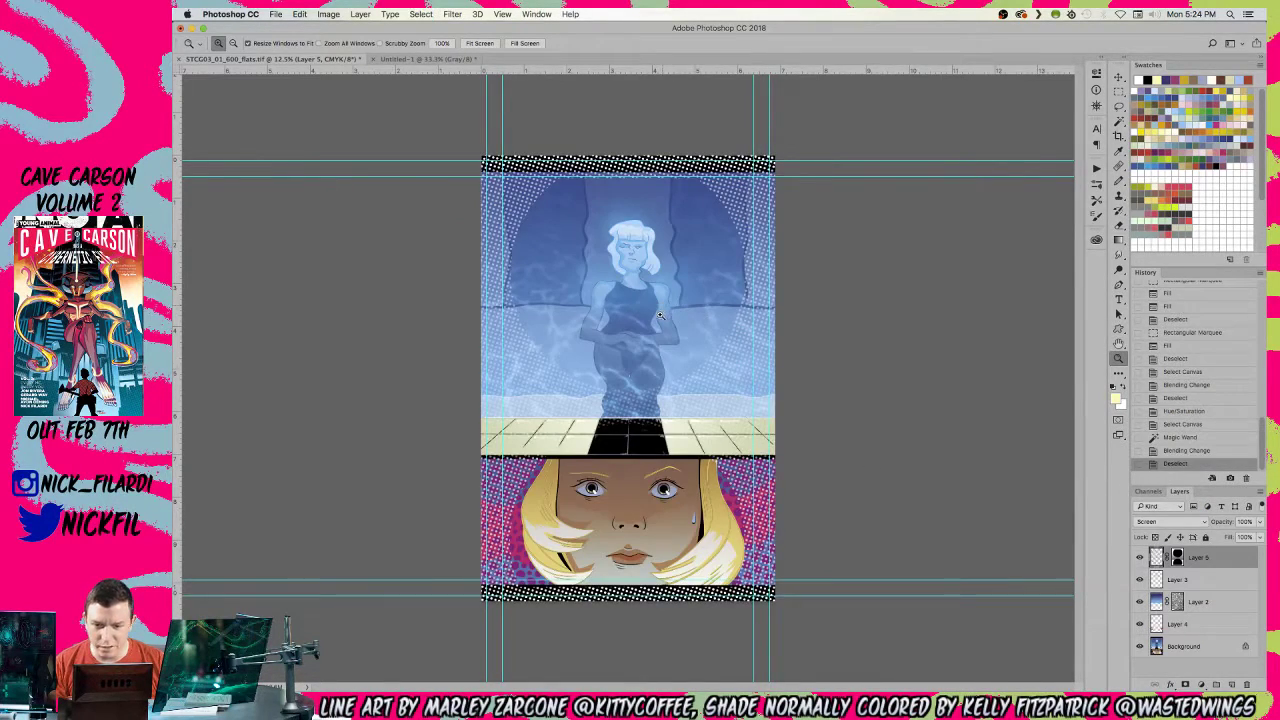
- Isolate the halftone dots across the page in a selection, using the Magic Wand on the whole-canvas selection
key("super+a")
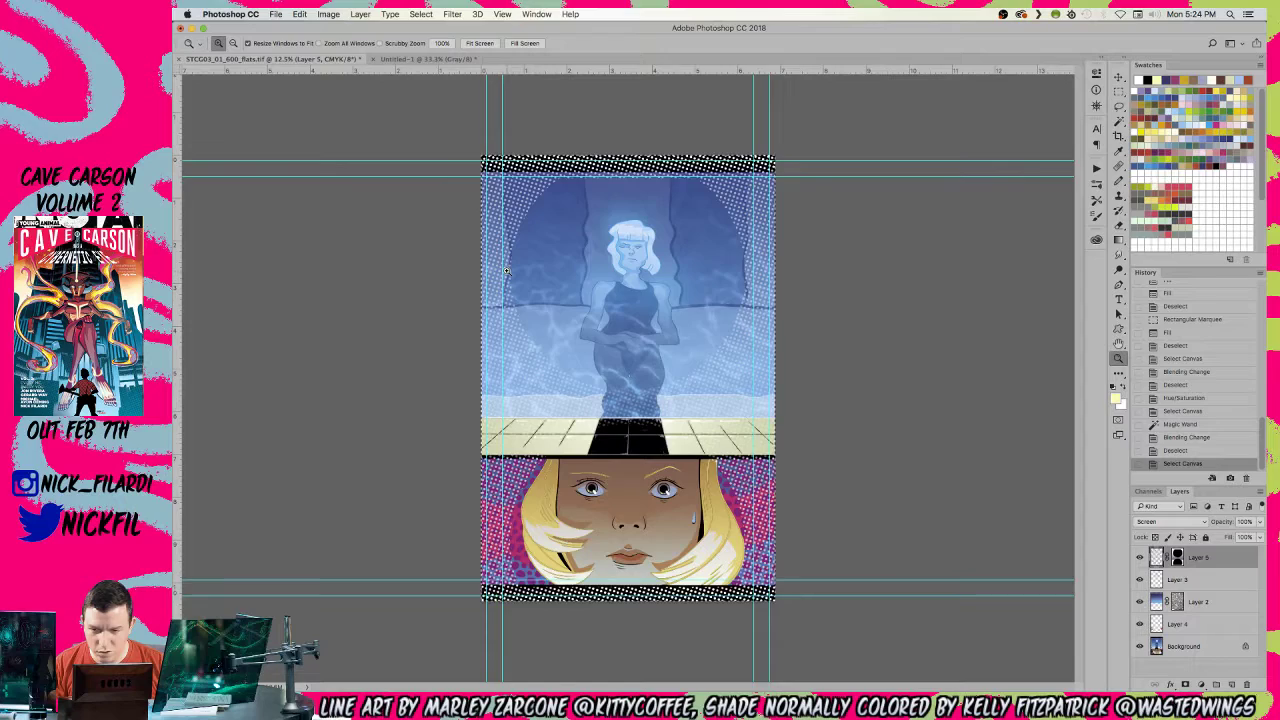
left_click_drag(481, 242, 486, 270)
key("w")
left_click(487, 269)
key("z")
left_click(514, 290, "alt")
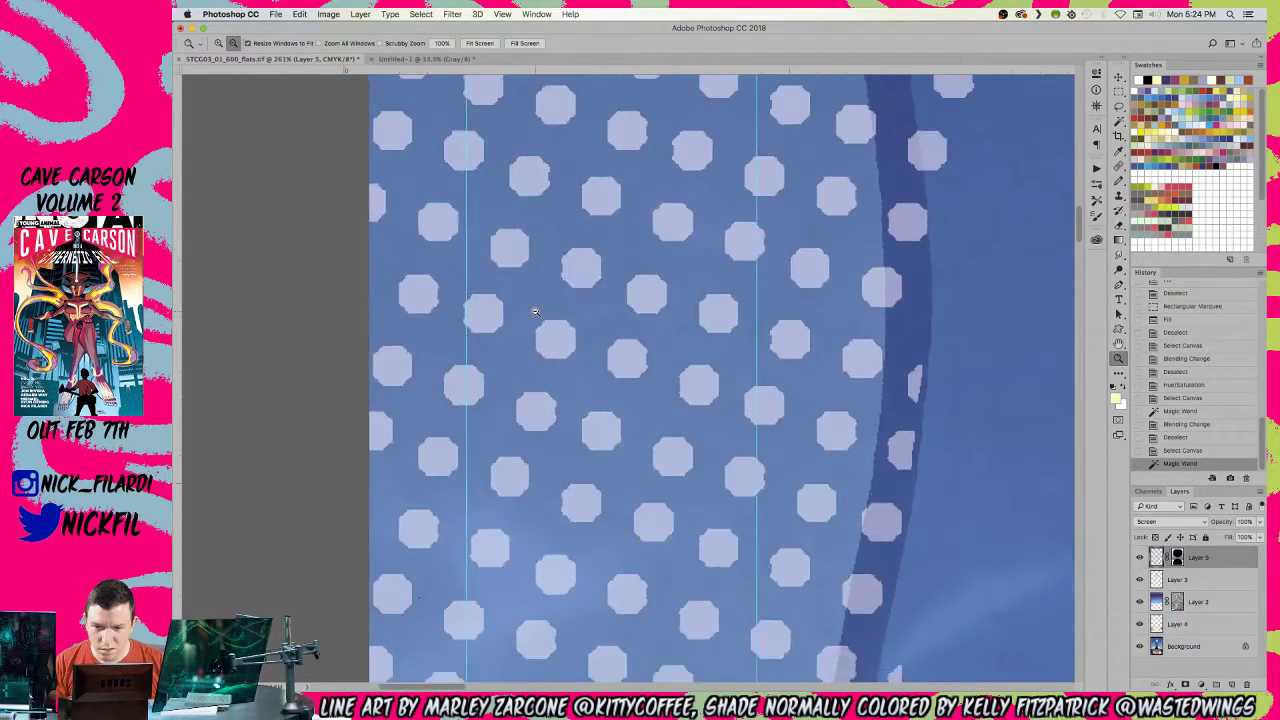
left_click(535, 334, "alt")
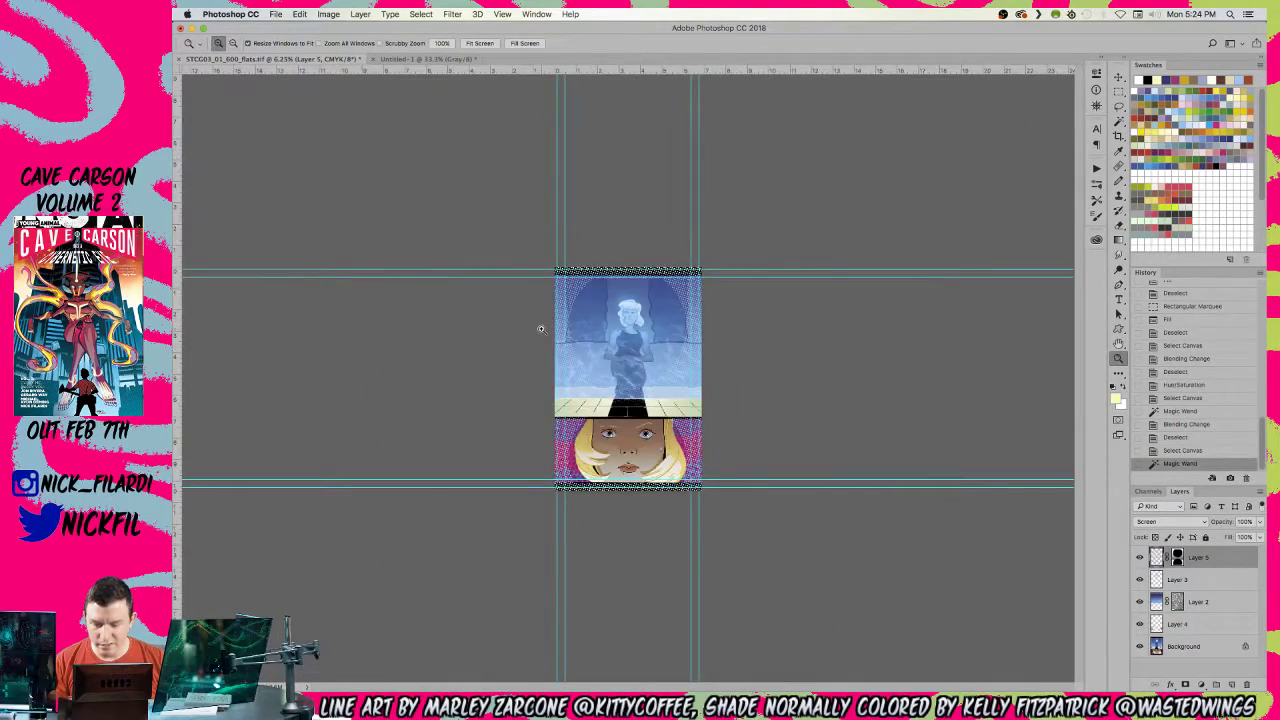
- Hide the guides and recolor the selected dots with a linear rainbow gradient running vertically down the page
key("g")
key("super+semicolon")
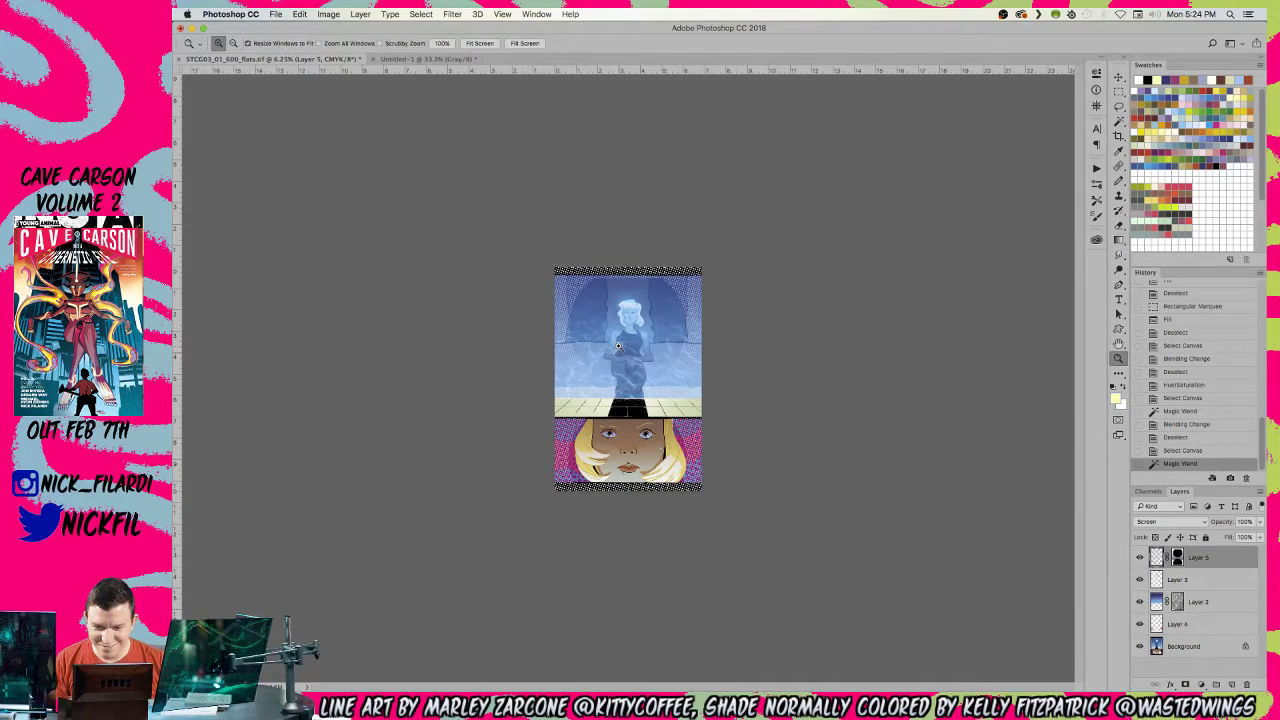
key("super+equal")
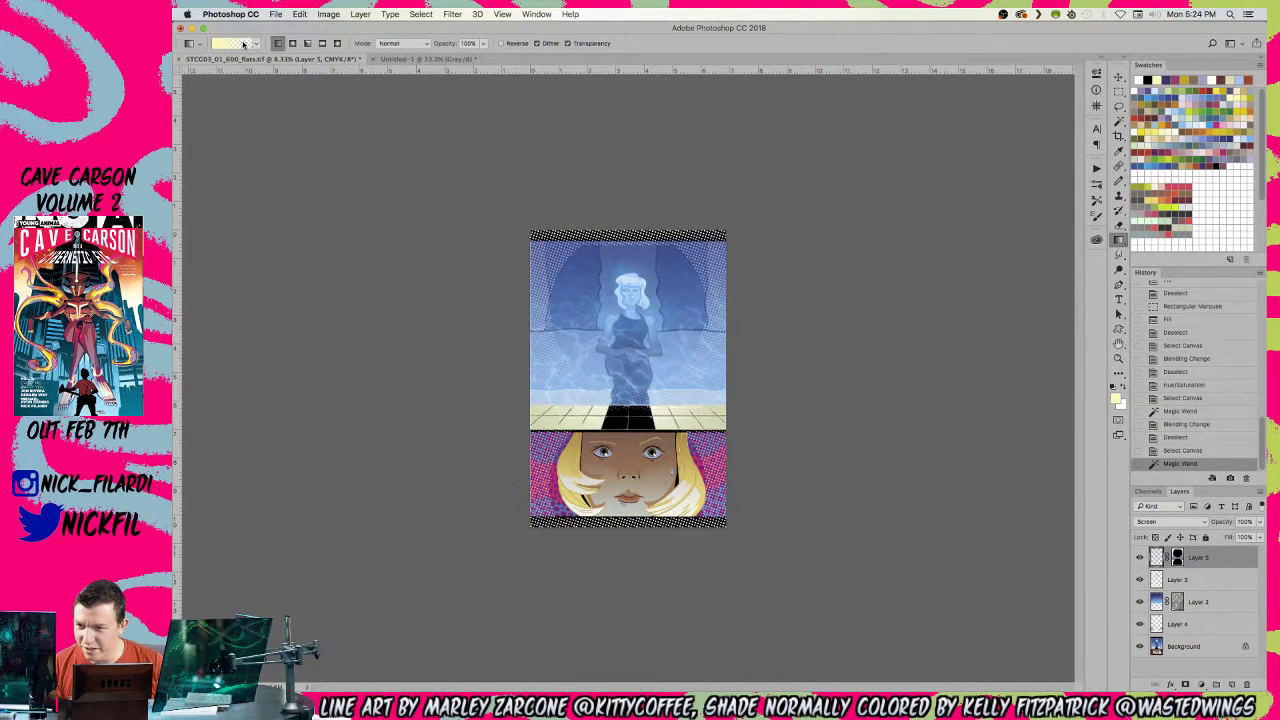
left_click(248, 44)
left_click(870, 339)
left_click(1018, 307)
left_click_drag(627, 268, 631, 509)
left_click_drag(706, 519, 712, 516)
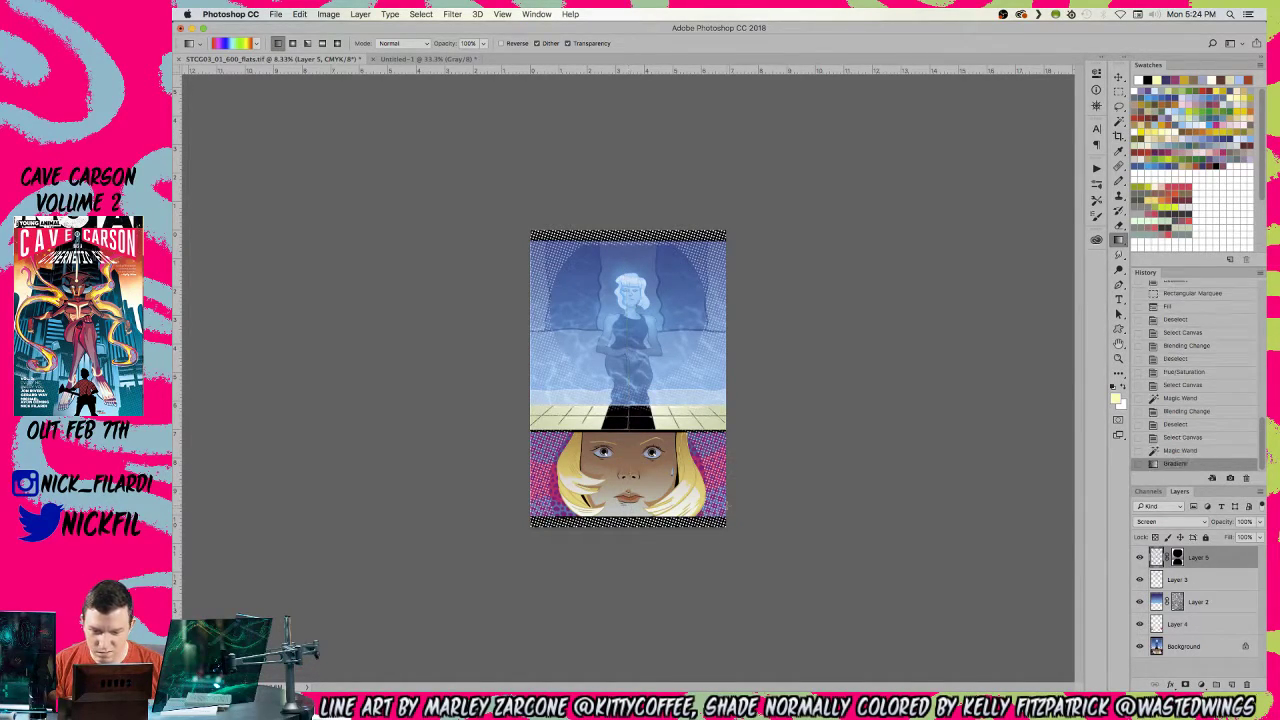
key("z")
left_click(616, 389)
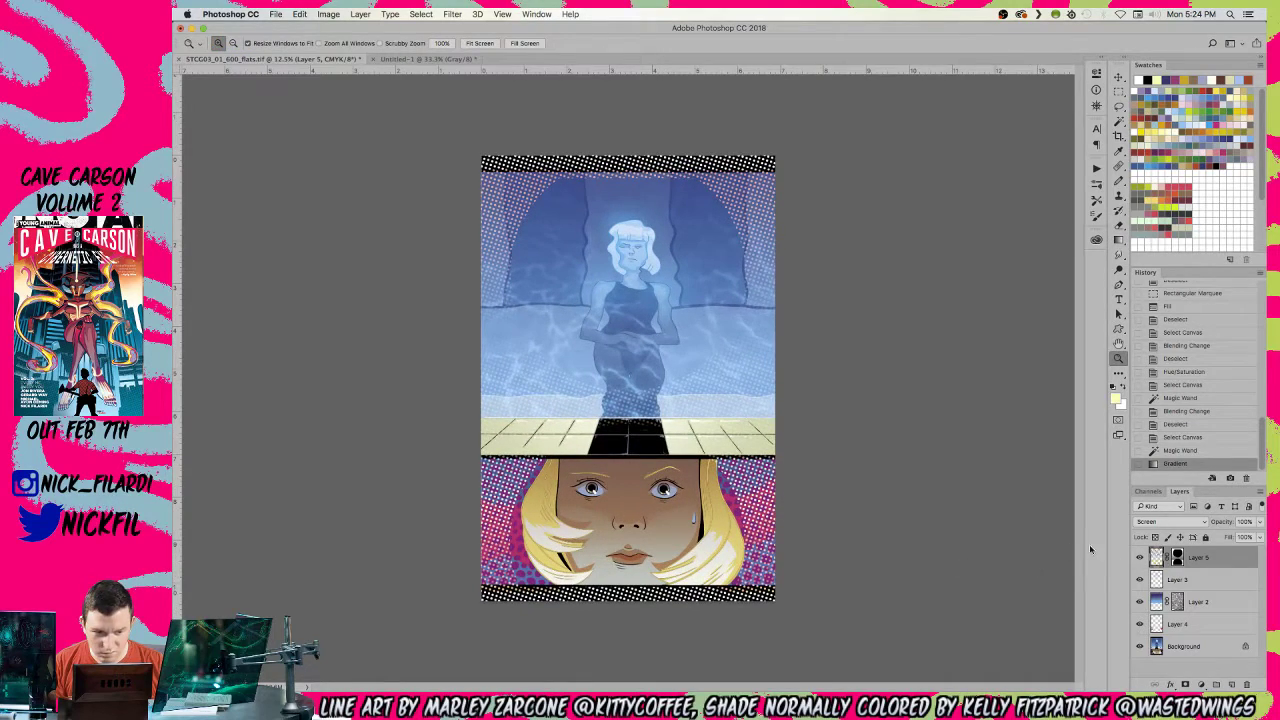
- Set the blend mode of the rainbow halftone layer to Overlay and check the dots around the figures
left_click(1158, 523)
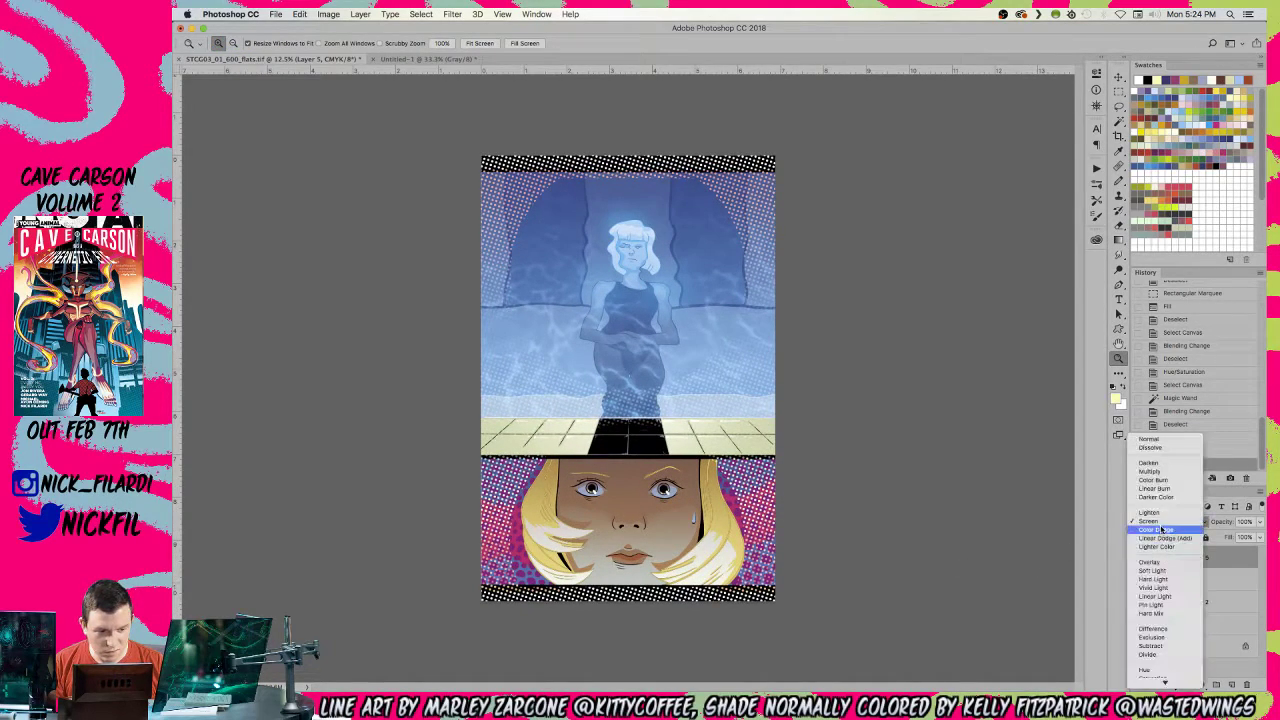
left_click(1163, 580)
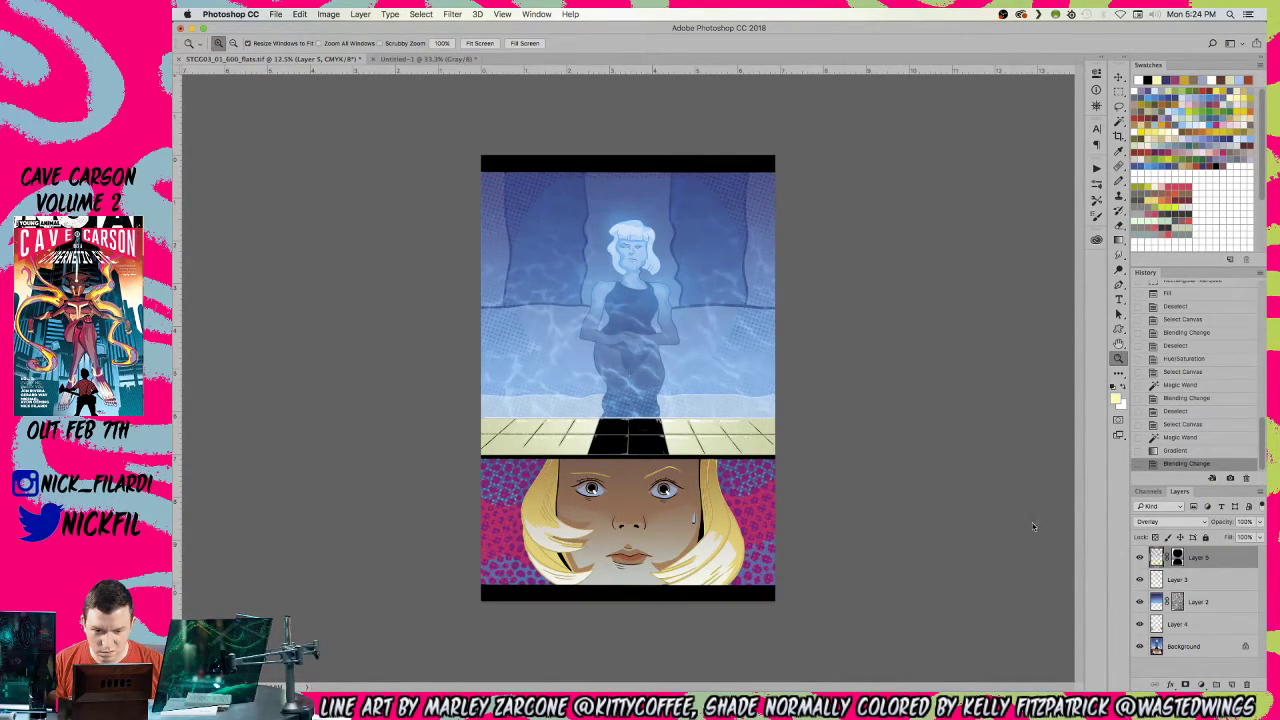
left_click(563, 533)
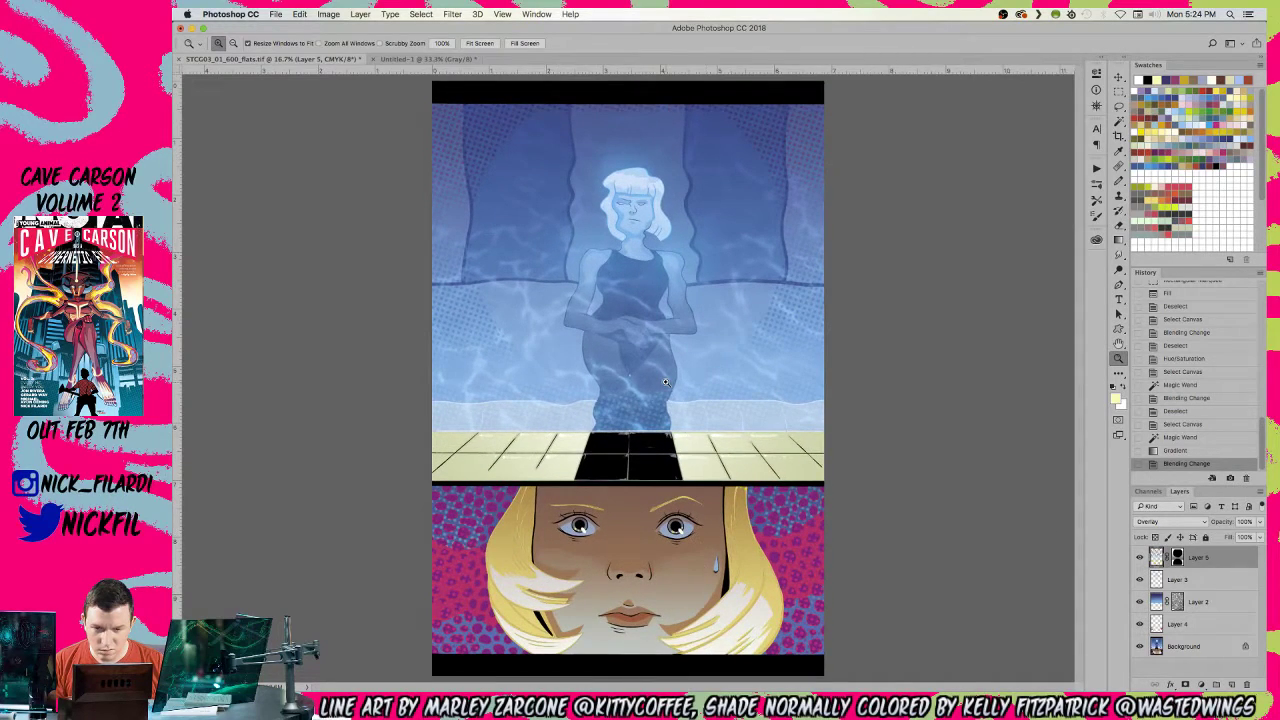
left_click(666, 382, "alt")
- Duplicate the halftone layer and set the copy to Normal blending at 59% opacity
right_click(1240, 556)
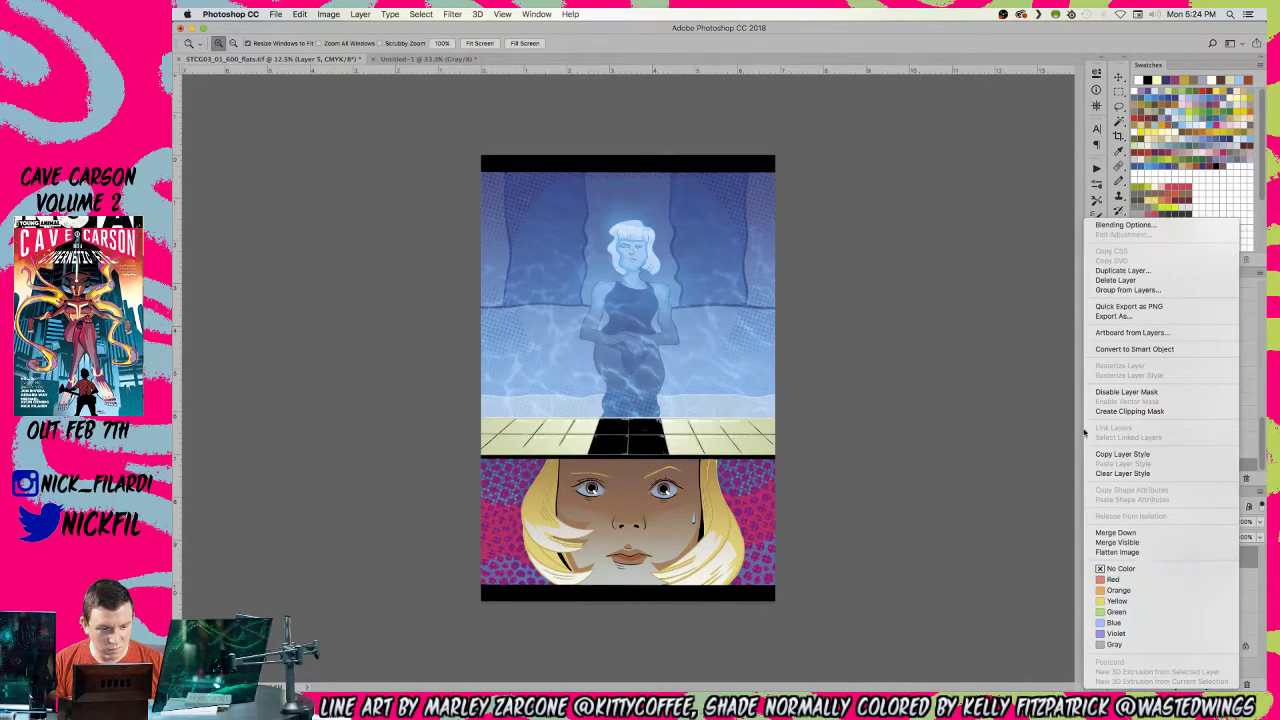
left_click(1124, 272)
key("Return")
left_click(1148, 522)
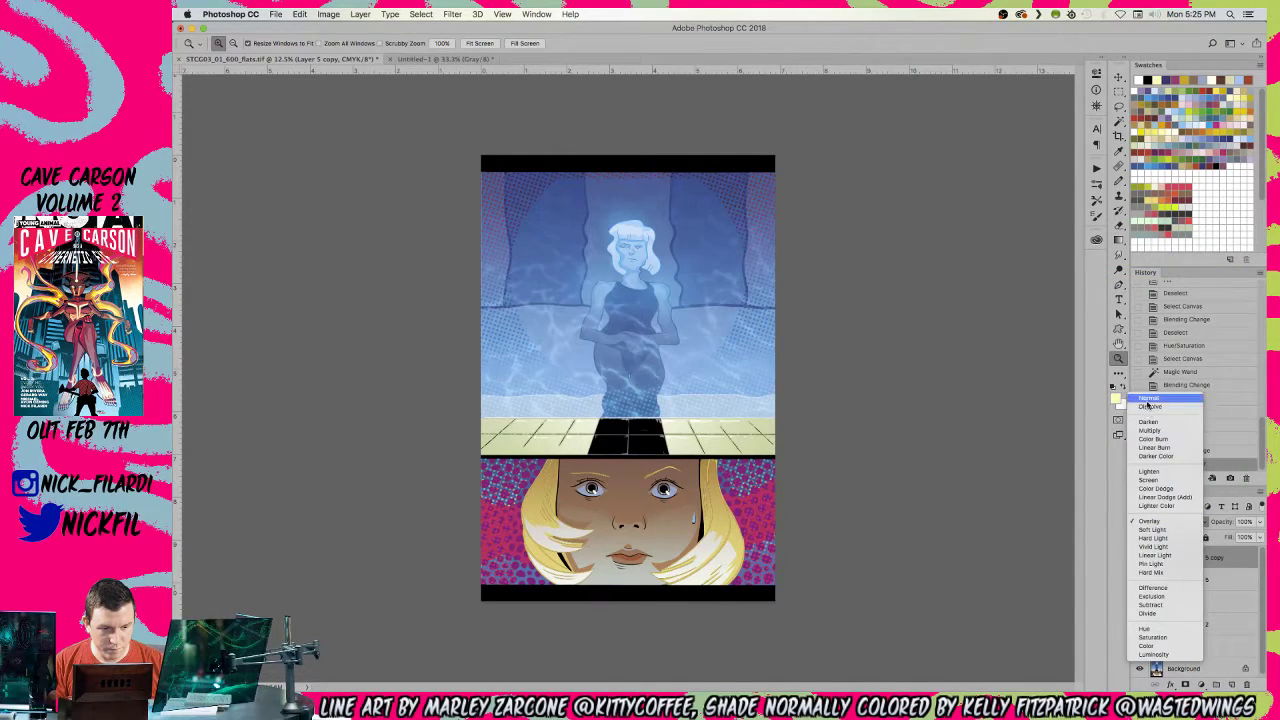
left_click(1149, 398)
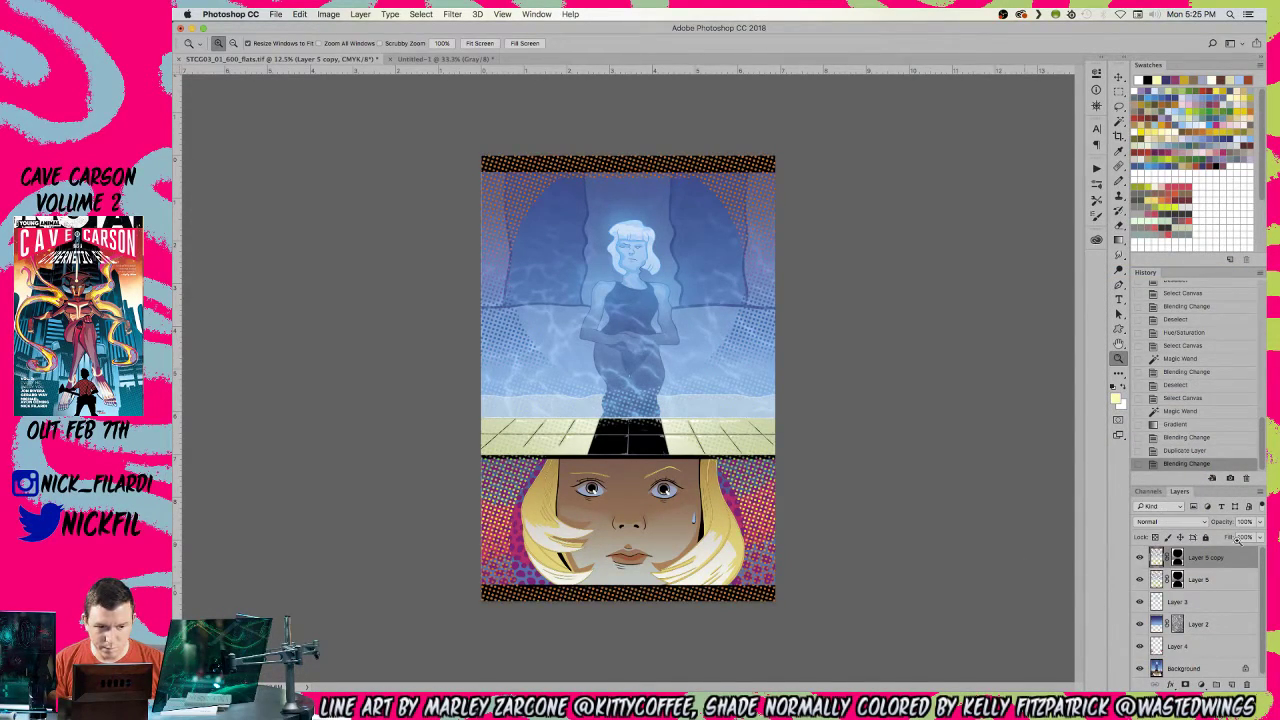
left_click_drag(1263, 522, 1237, 537)
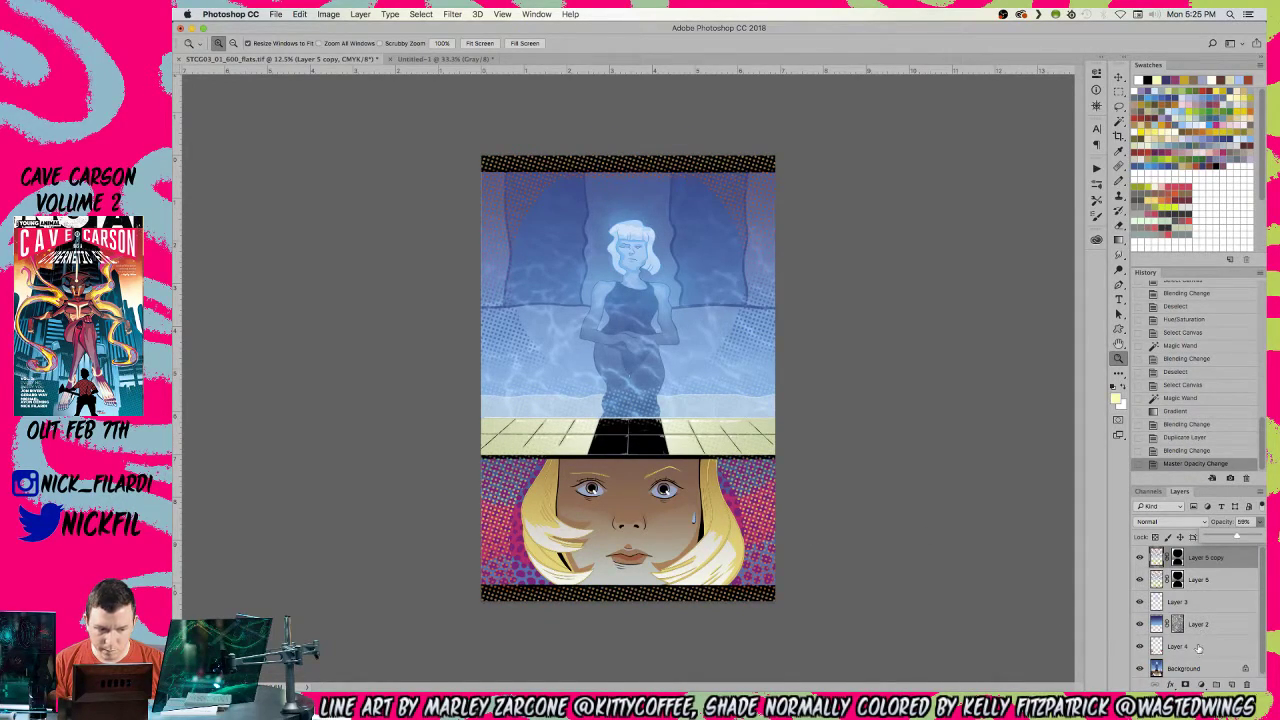
key("super+equal")
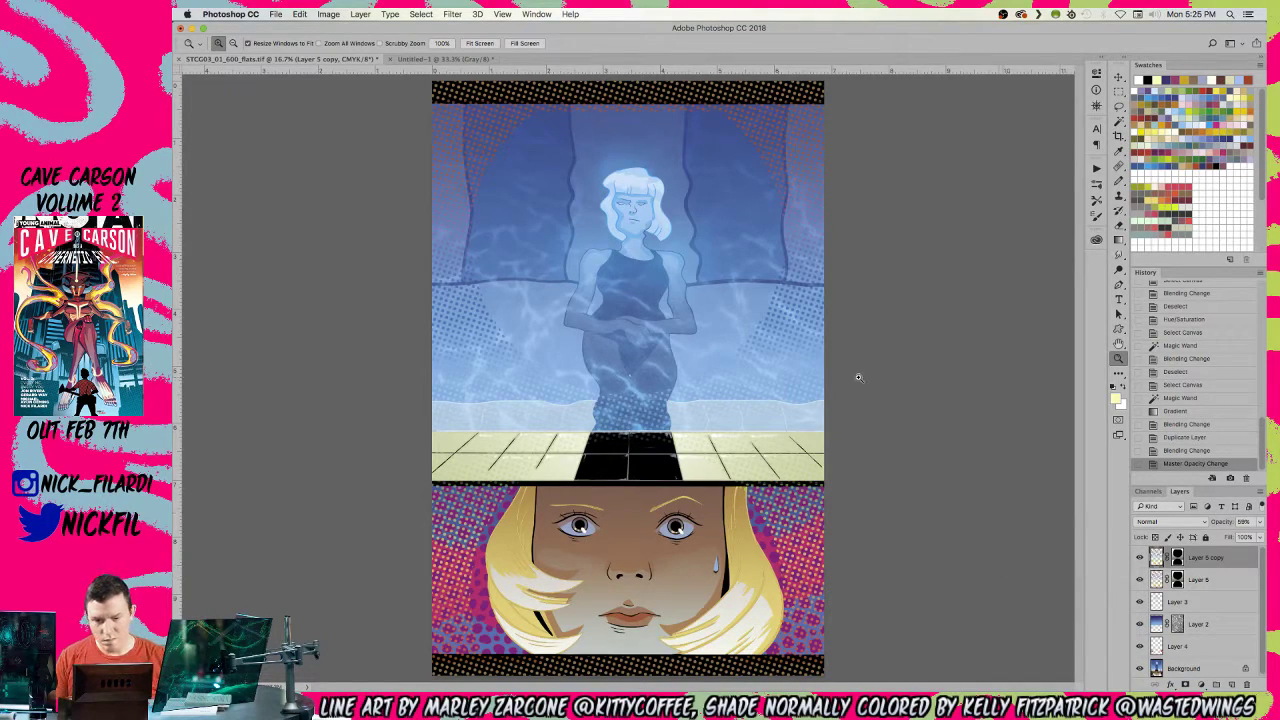
left_click(717, 424, "alt")
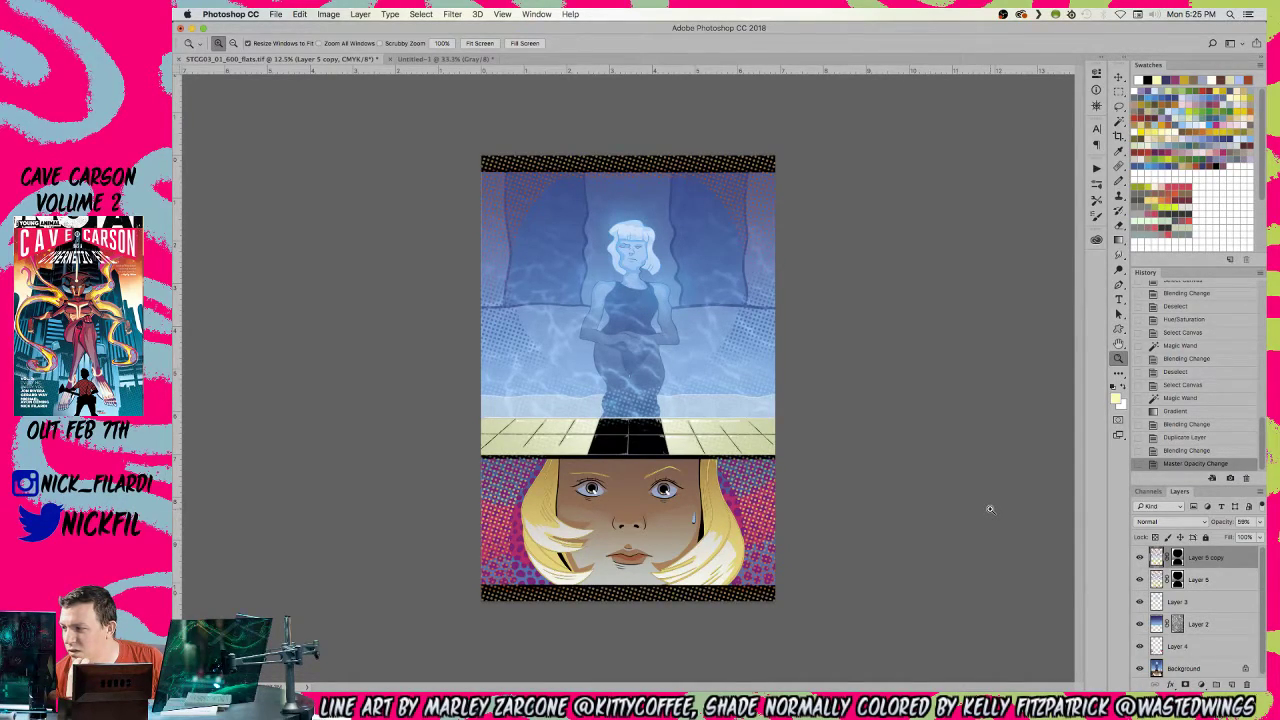
- Delete both masked halftone layers, Layer 5 and Layer 5 copy
left_click(1217, 580)
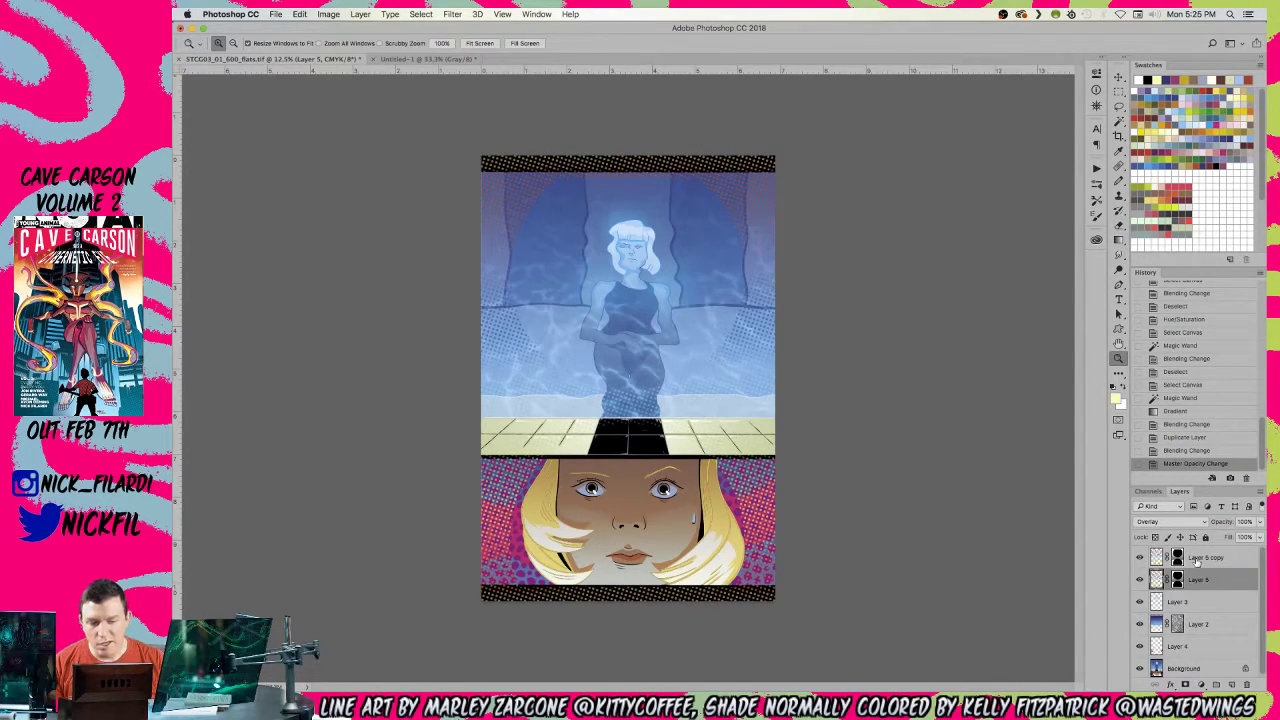
left_click(1203, 560)
left_click(1213, 580, "shift")
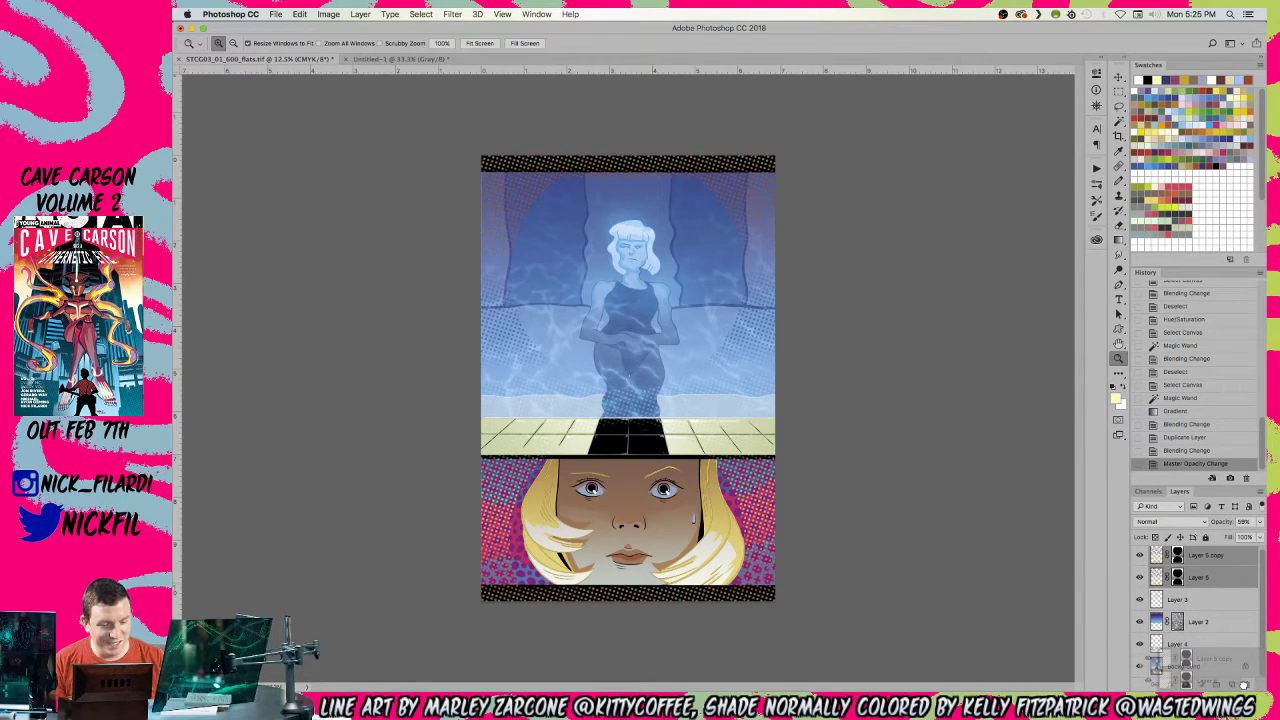
left_click(1246, 684)
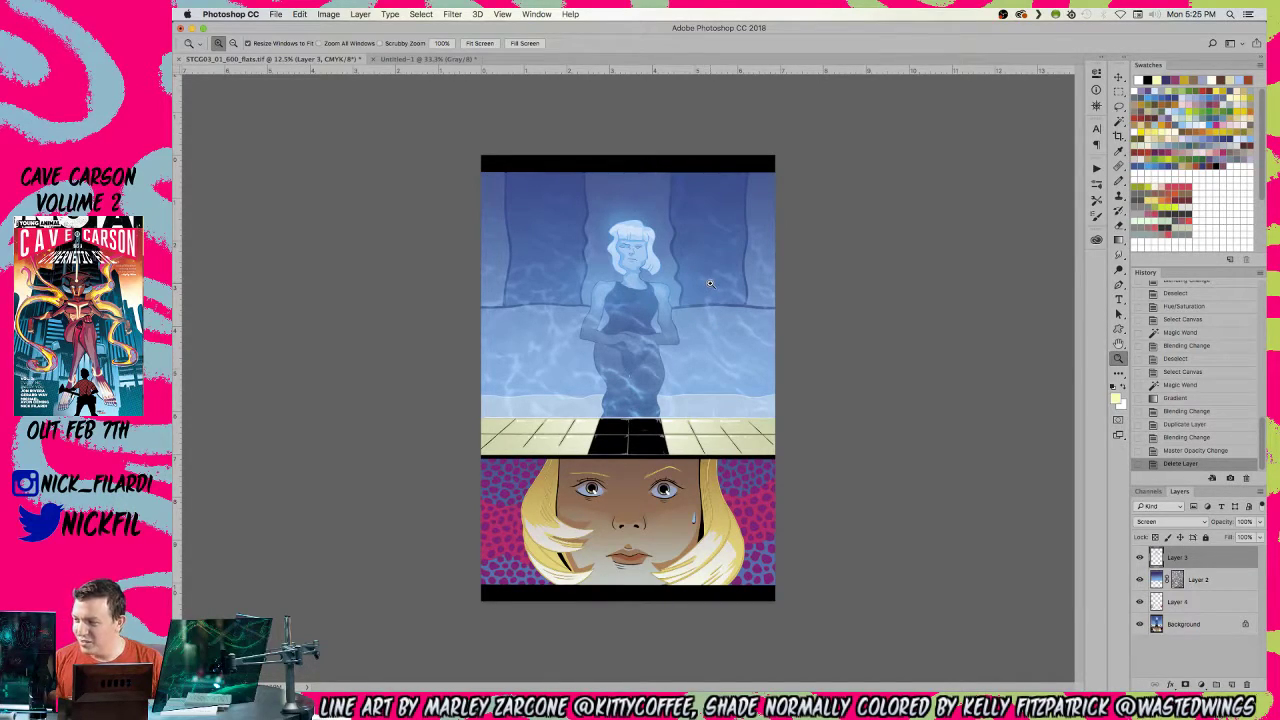
- Paste the black-and-white halftone pattern as a new layer and move it to the page's upper-left corner
key("super+v")
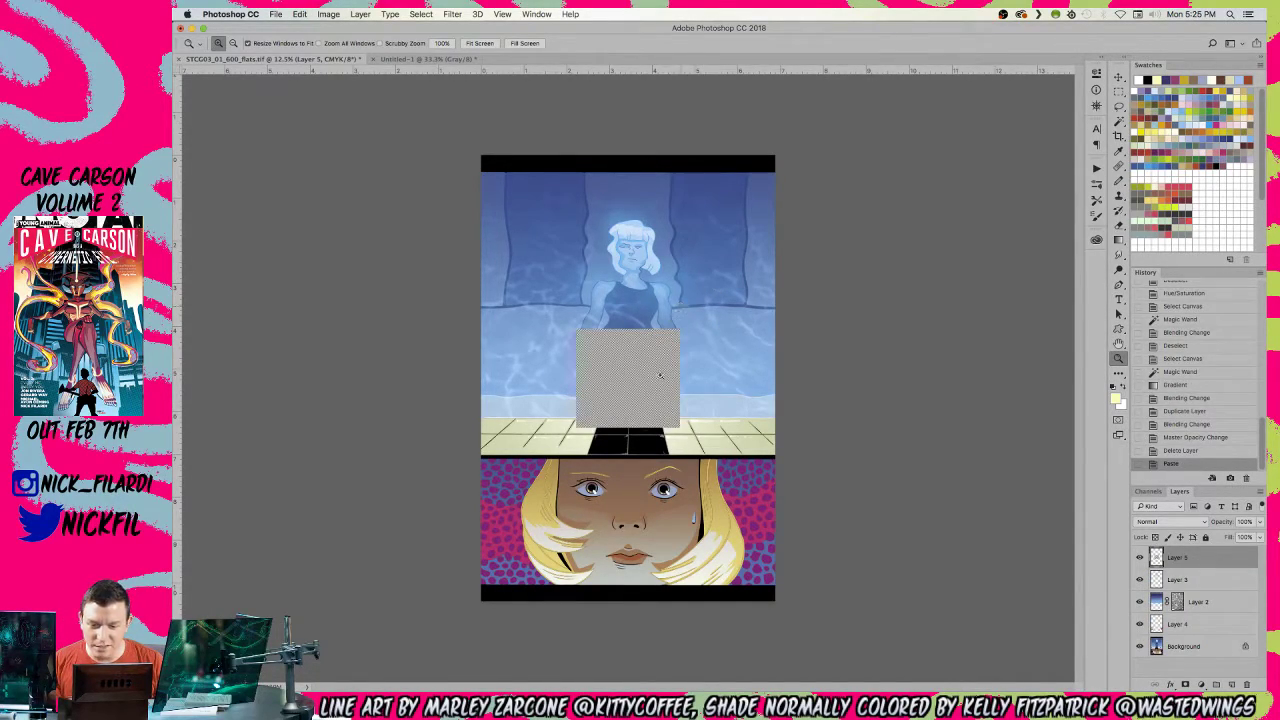
key("v")
left_click_drag(652, 376, 502, 167)
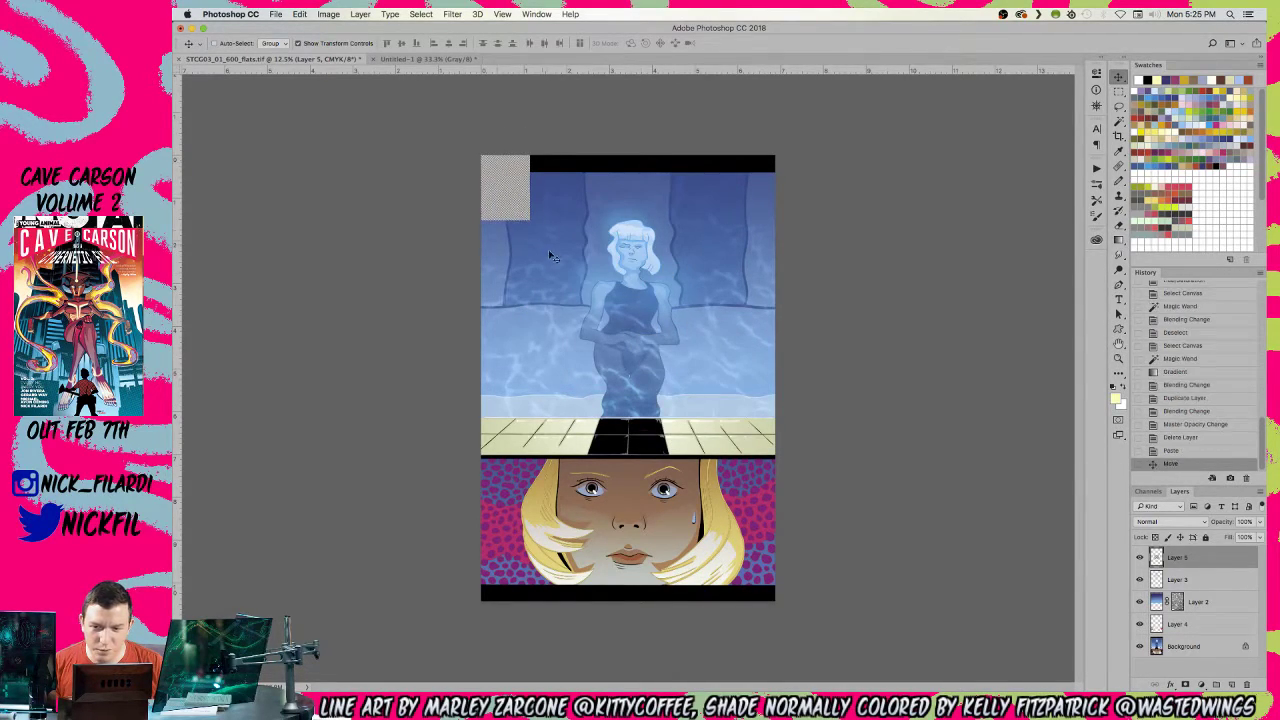
- Show the guides and scale the pasted halftone pattern up to cover the page width and the whole upper panel
key("super+h")
left_click_drag(529, 219, 836, 448)
key("Return")
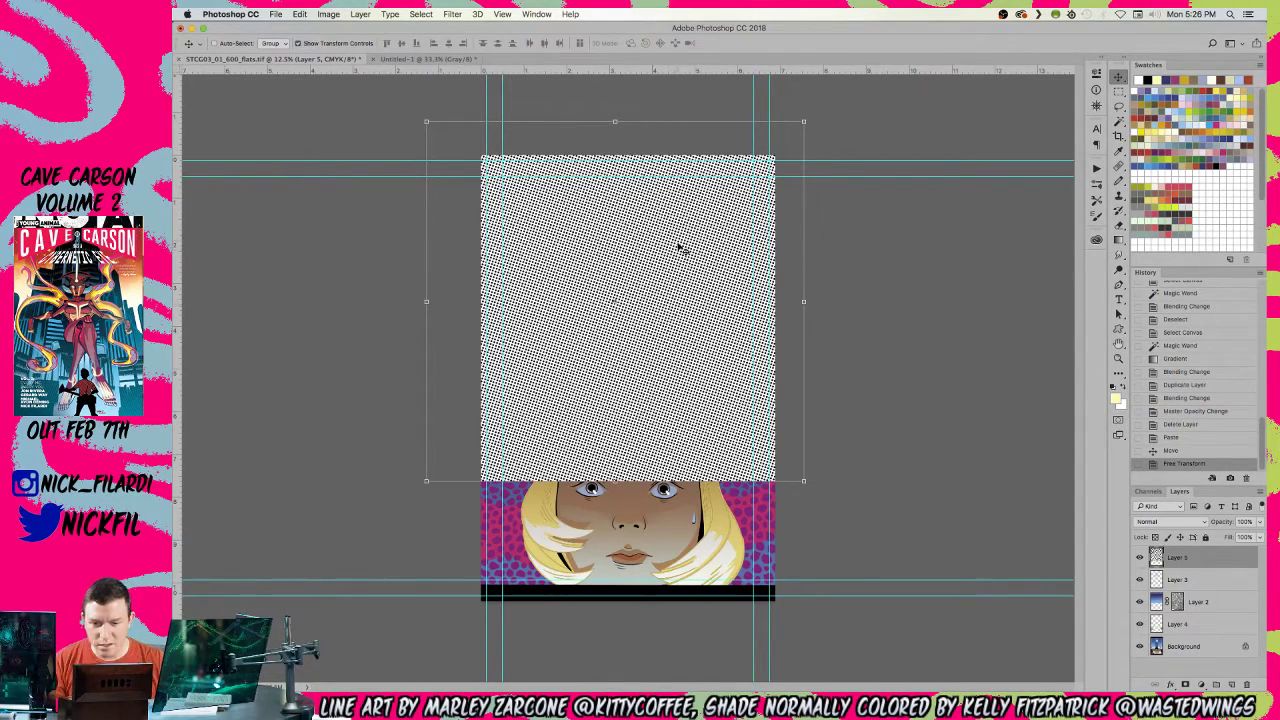
- Place a duplicate of the scaled halftone layer lower so the dots cover the whole page, and merge both halftone layers
key("Return")
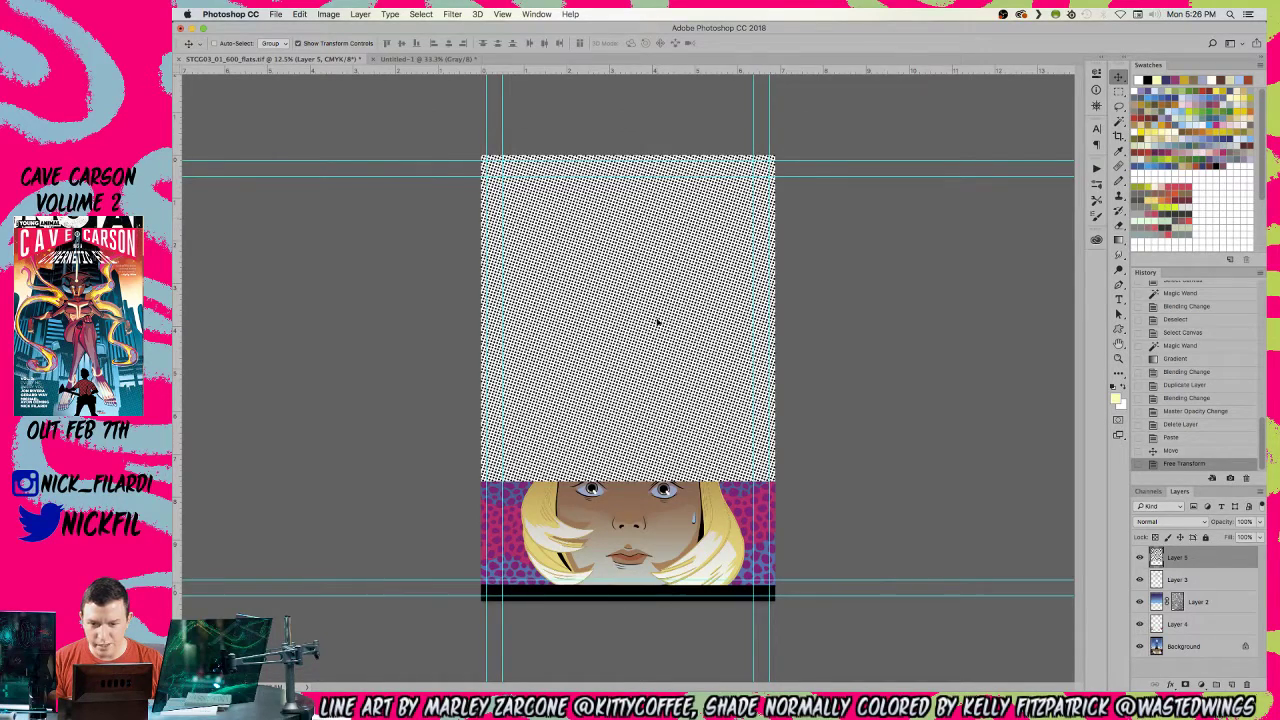
left_click_drag(657, 320, 686, 437)
key("z")
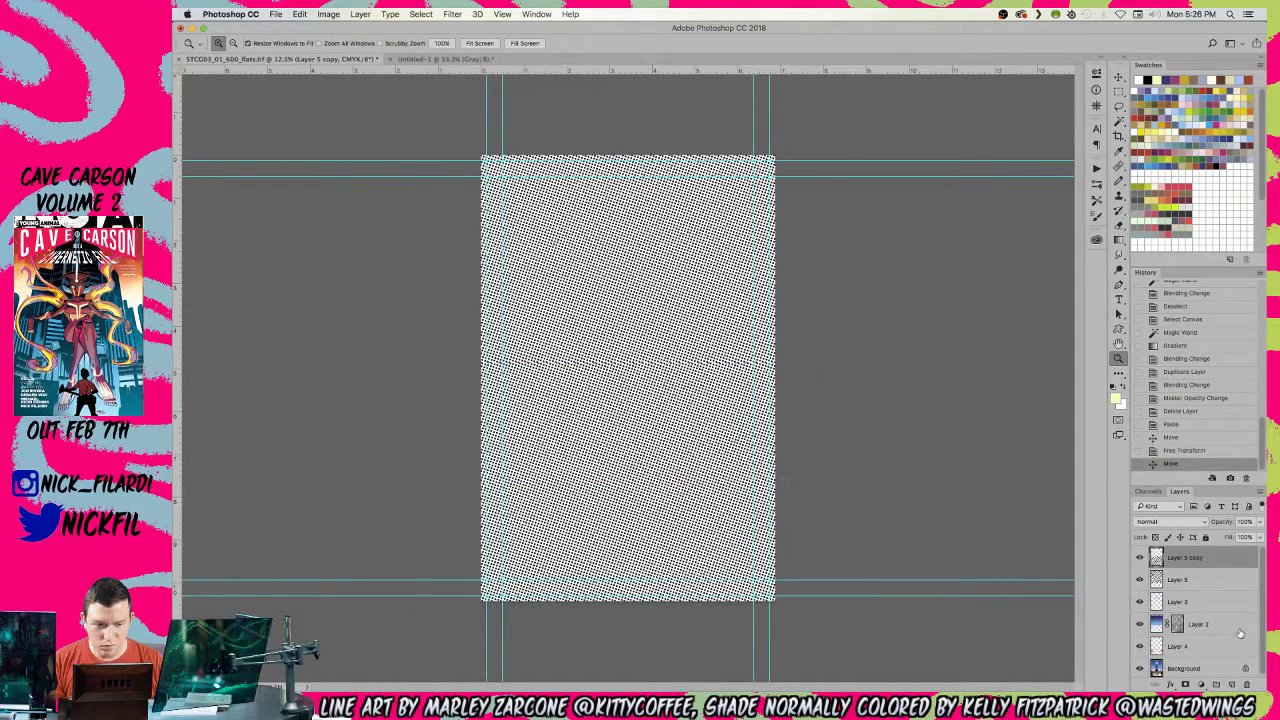
left_click(1186, 581, "shift")
key("super+e")
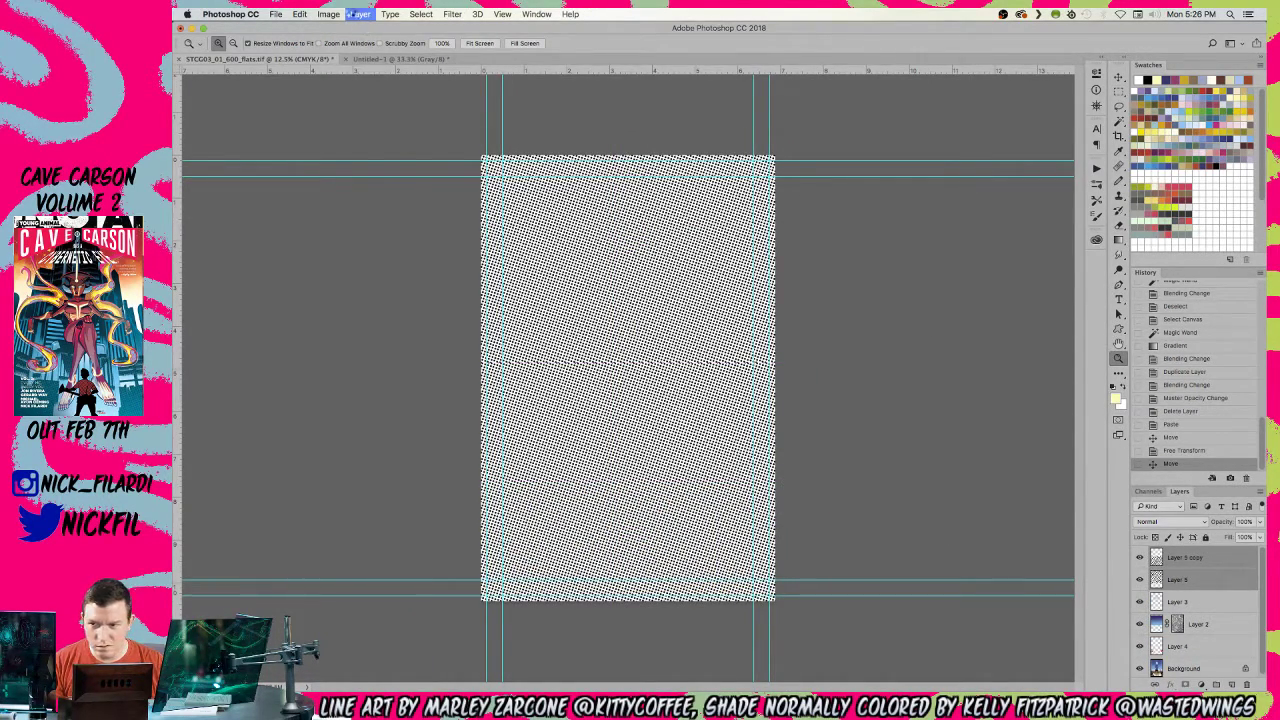
- Apply a Threshold adjustment at level 128 to the merged halftone layer
left_click(328, 14)
mouse_move(346, 45)
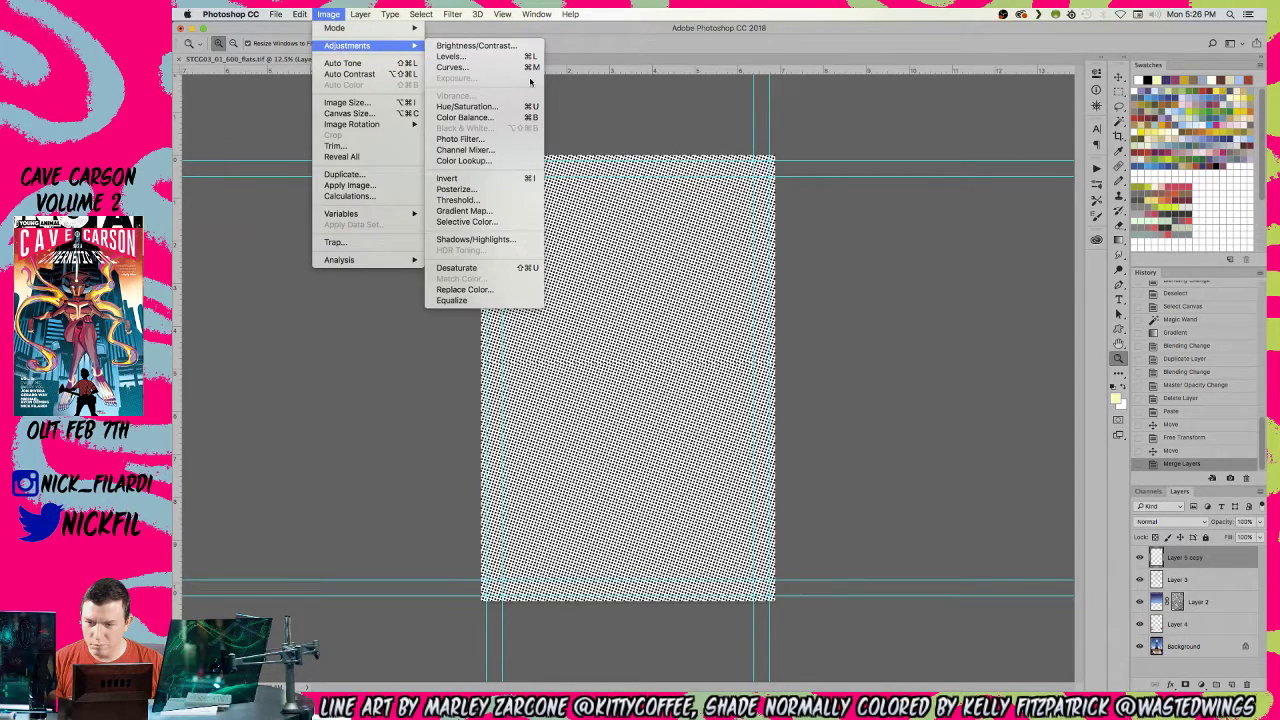
left_click(470, 202)
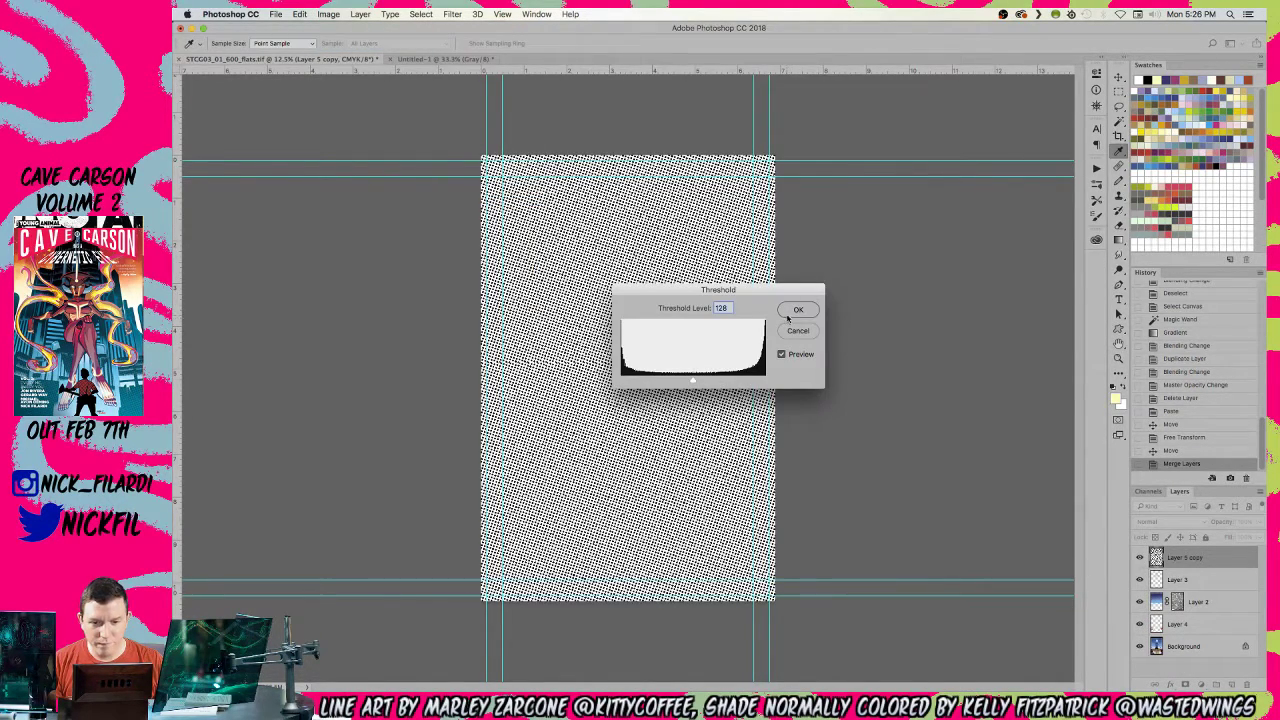
key("Return")
- Set the merged halftone layer's blending mode to Multiply
key("z")
left_click(622, 252)
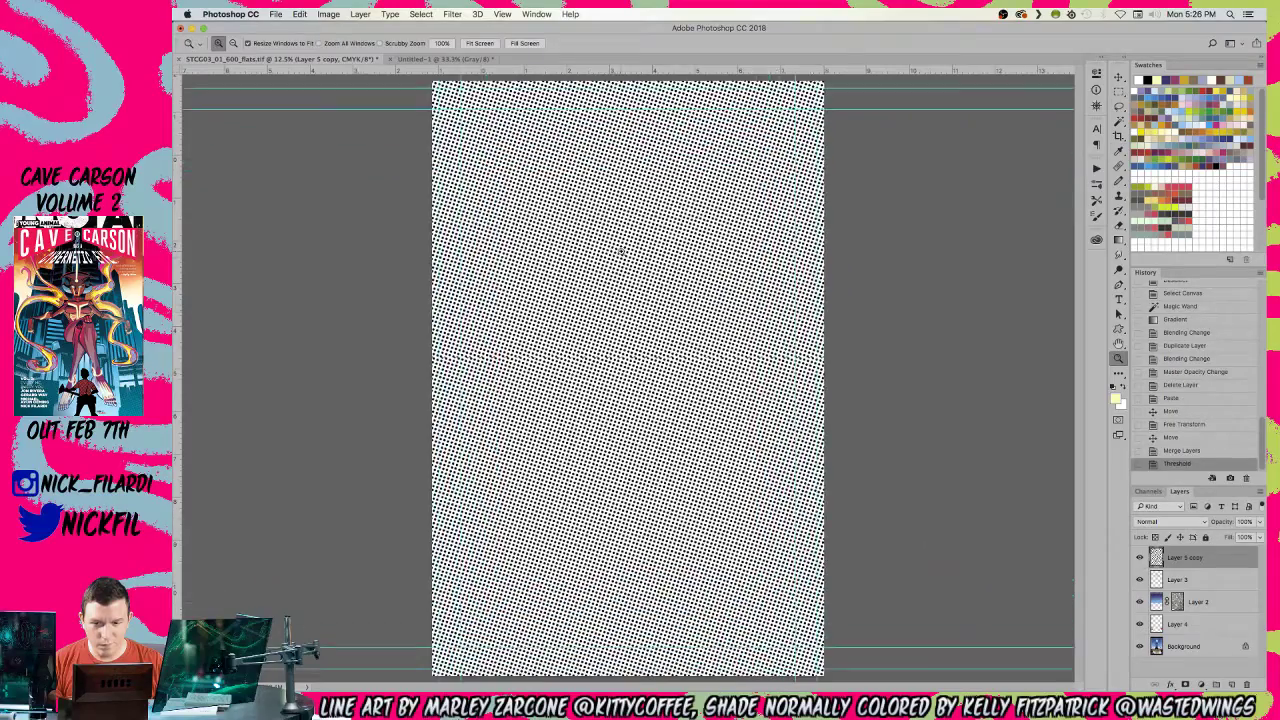
left_click(1166, 521)
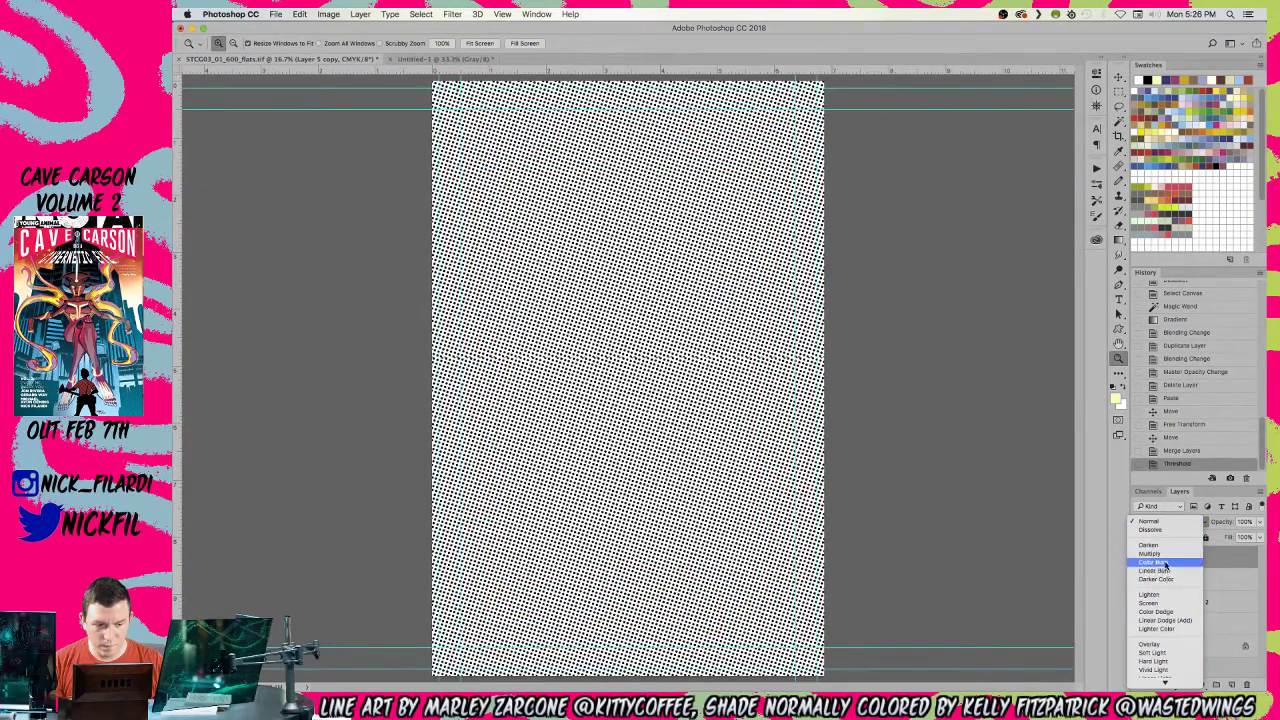
left_click(1164, 554)
- Examine the multiplied halftone dots over the page art both close up and at reduced size
left_click(600, 330)
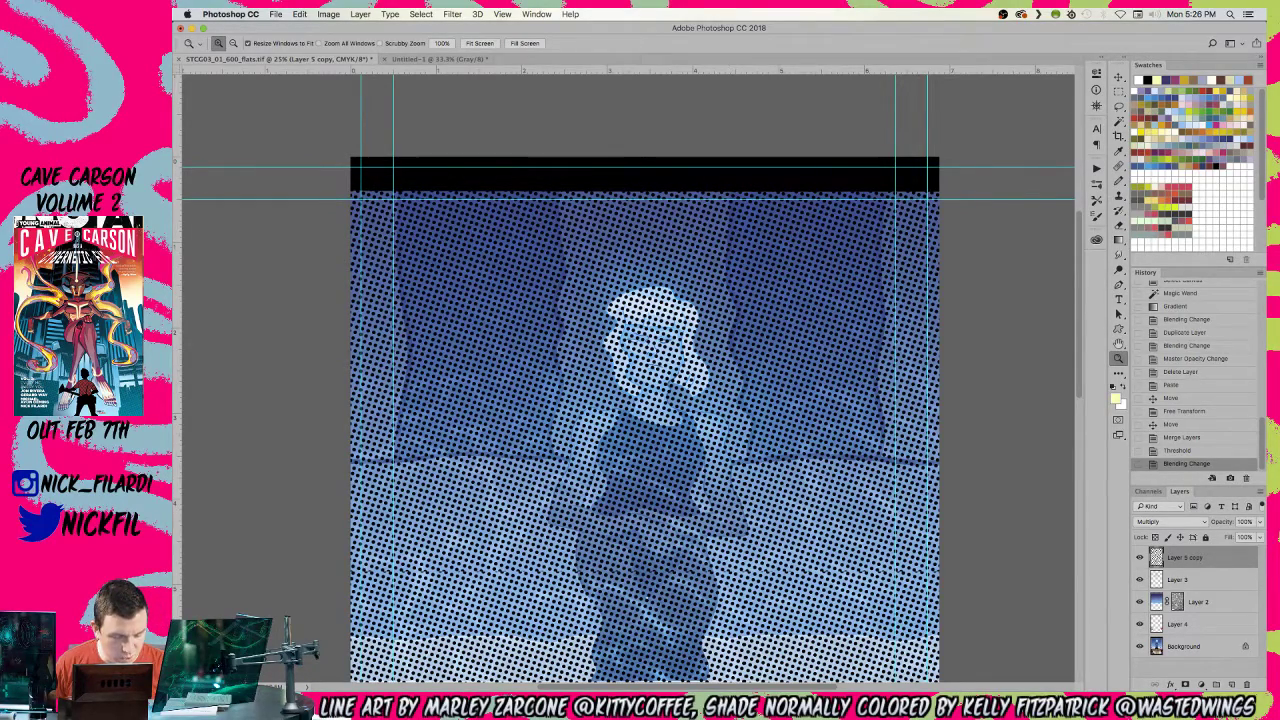
left_click(782, 297, "alt")
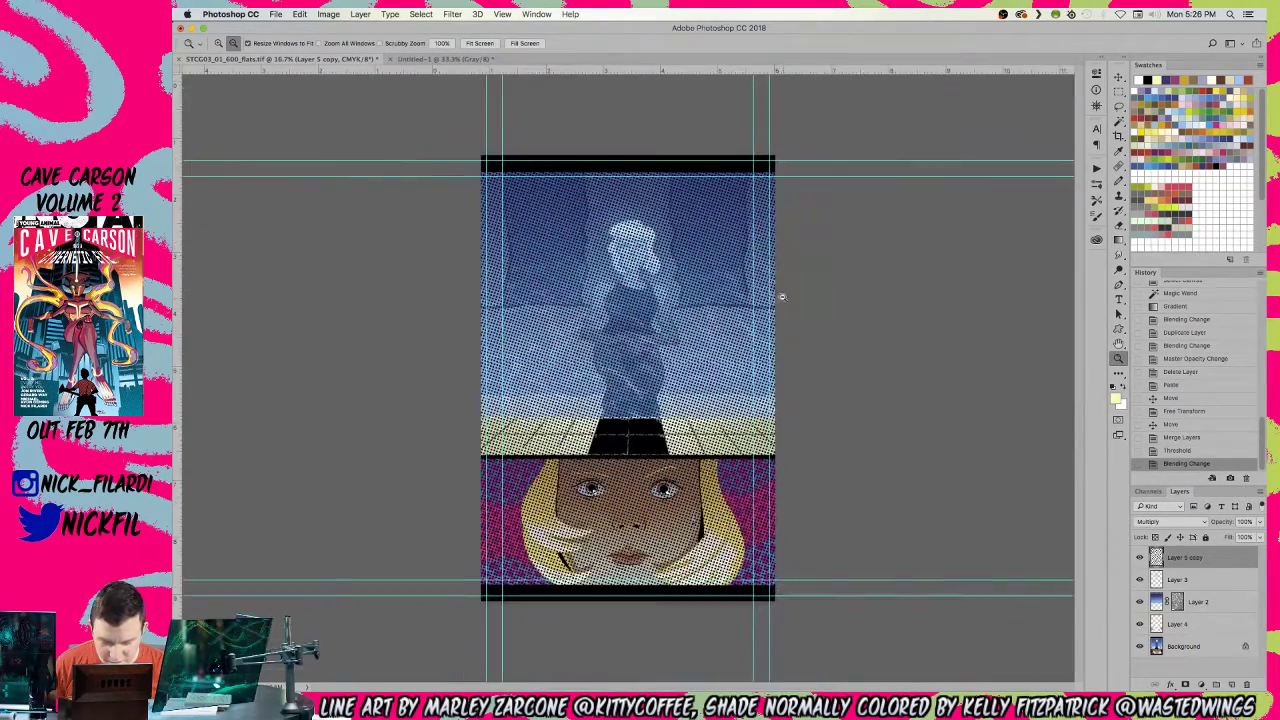
left_click(771, 279, "alt")
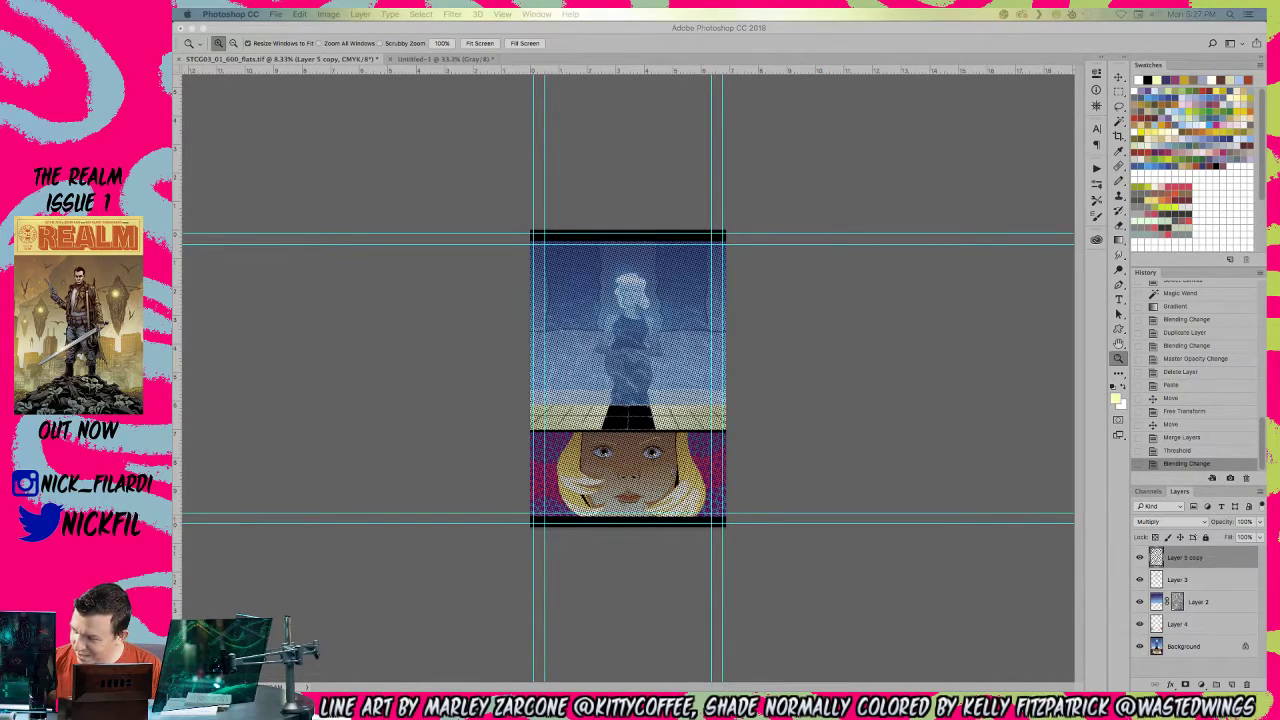
left_click(1119, 106)
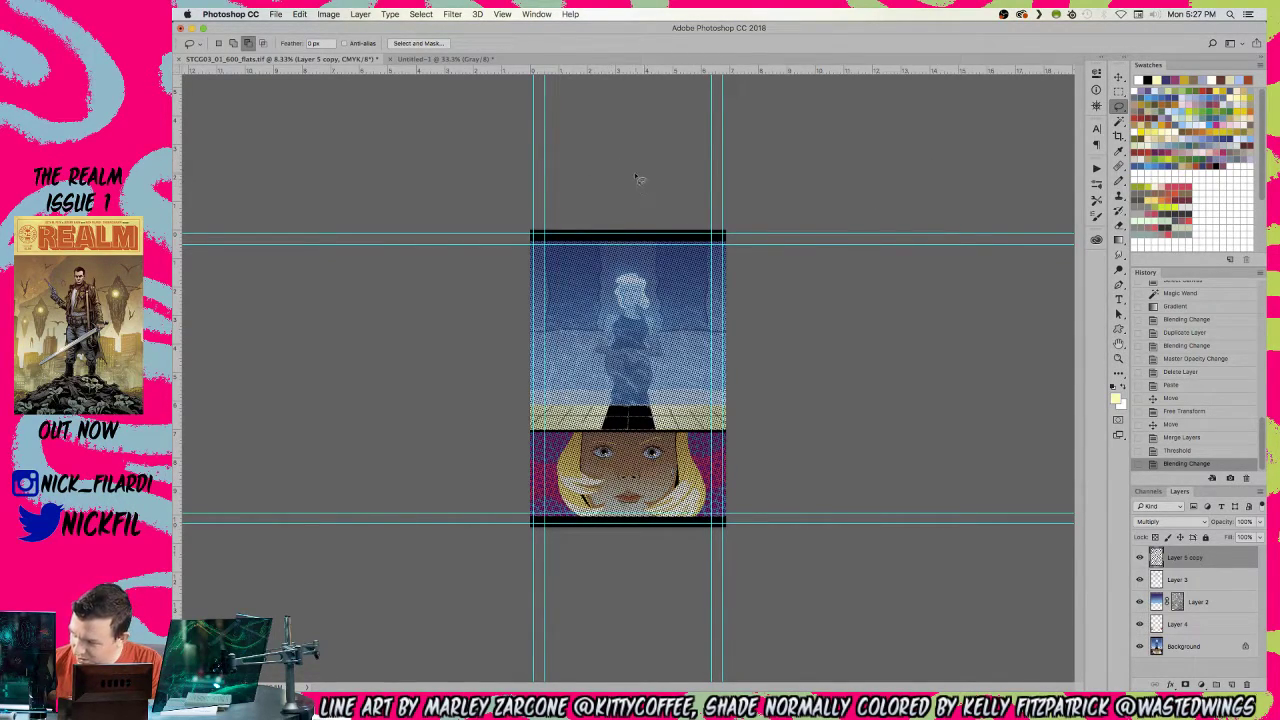
left_click(1119, 358)
left_click(633, 382)
left_click(633, 382)
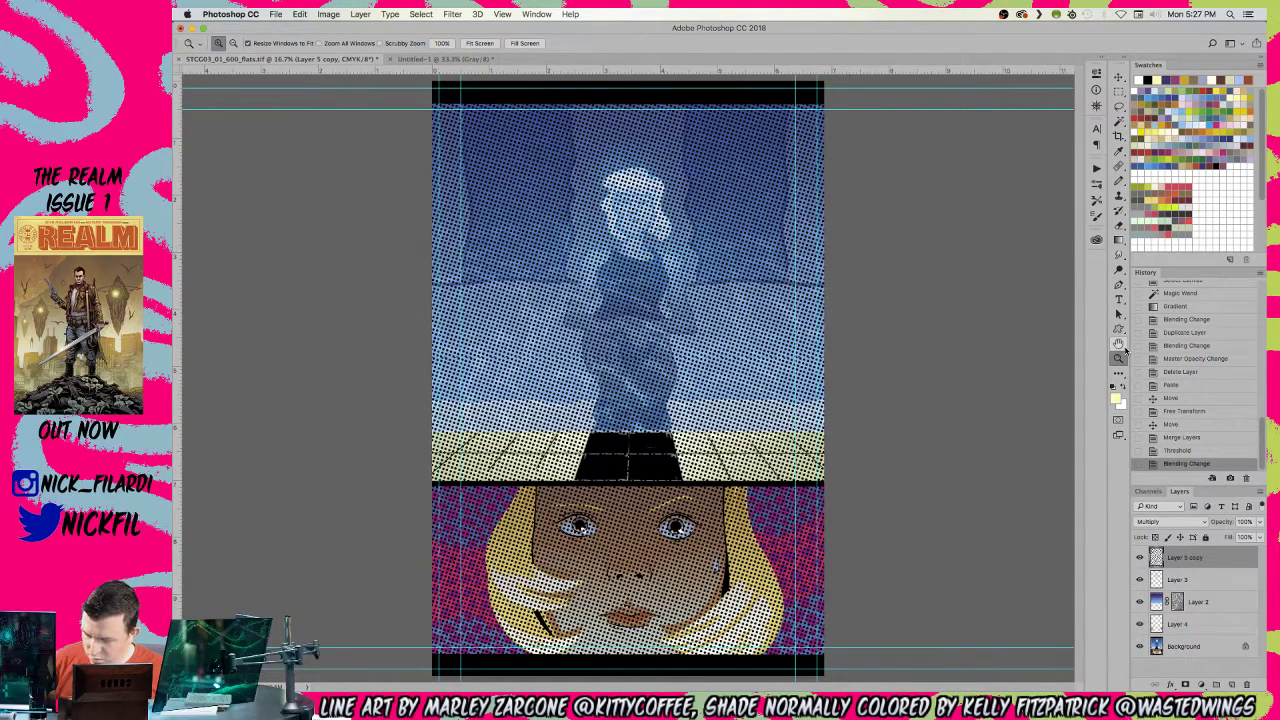
key("super+minus")
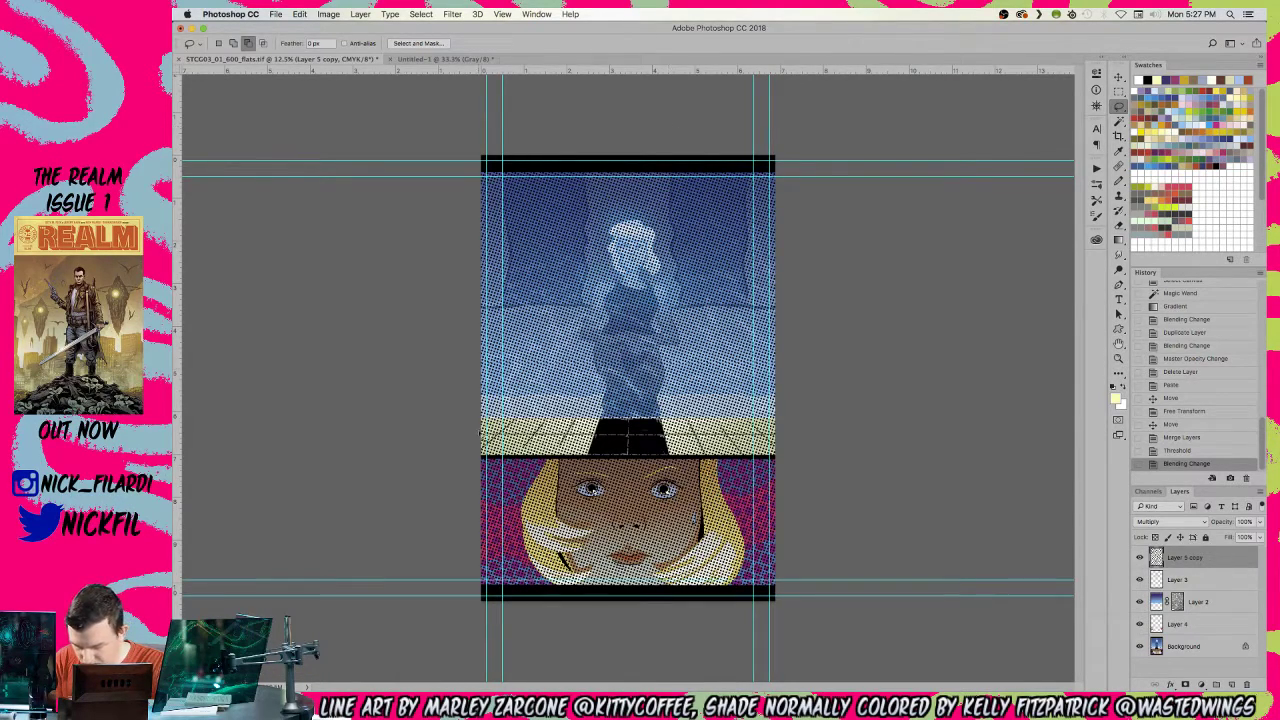
- Lasso a broad curved beam from the upper panel's floor over the figure to the right edge, refining its inner and lower edges
mouse_move(563, 292)
left_mouse_down()
mouse_move(641, 204)
mouse_move(707, 176)
mouse_move(763, 186)
mouse_move(818, 266)
mouse_move(818, 290)
mouse_move(612, 455)
mouse_move(465, 483)
left_mouse_up()
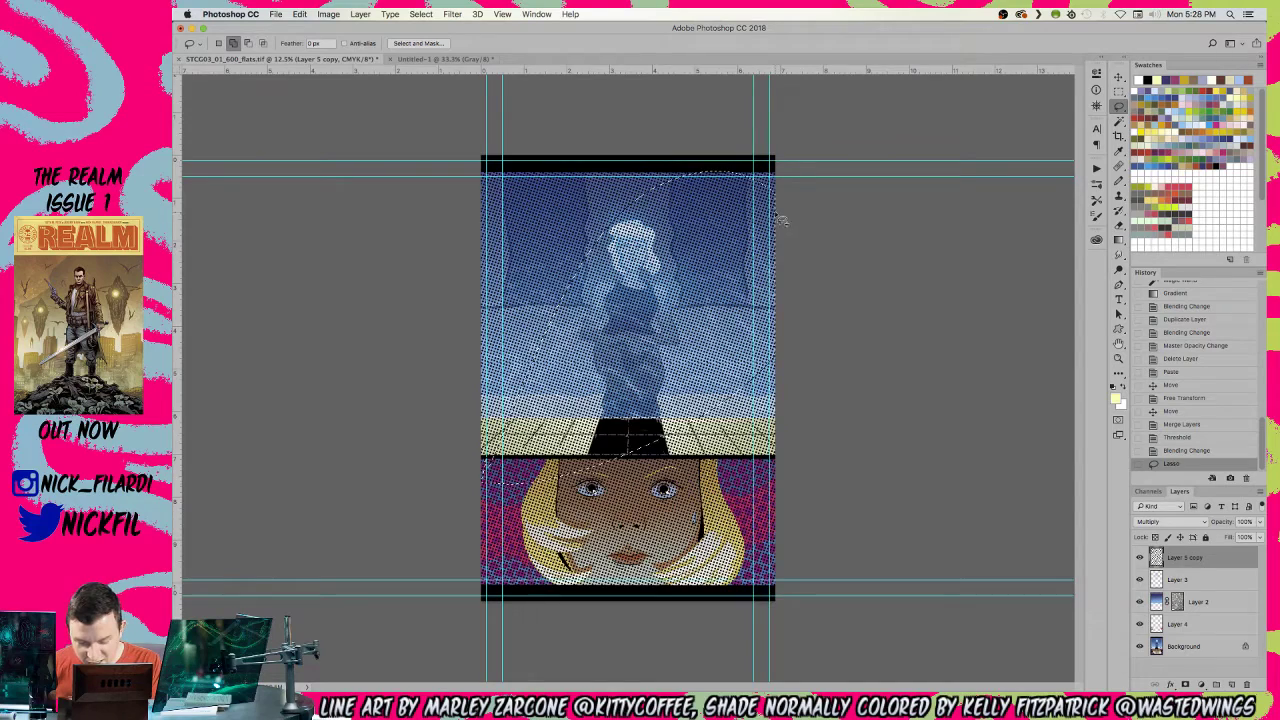
mouse_move(782, 218)
left_mouse_down()
mouse_move(672, 254)
mouse_move(823, 391)
mouse_move(800, 262)
left_mouse_up()
mouse_move(520, 518)
left_mouse_down()
mouse_move(431, 497)
mouse_move(536, 458)
mouse_move(478, 480)
mouse_move(502, 506)
left_mouse_up()
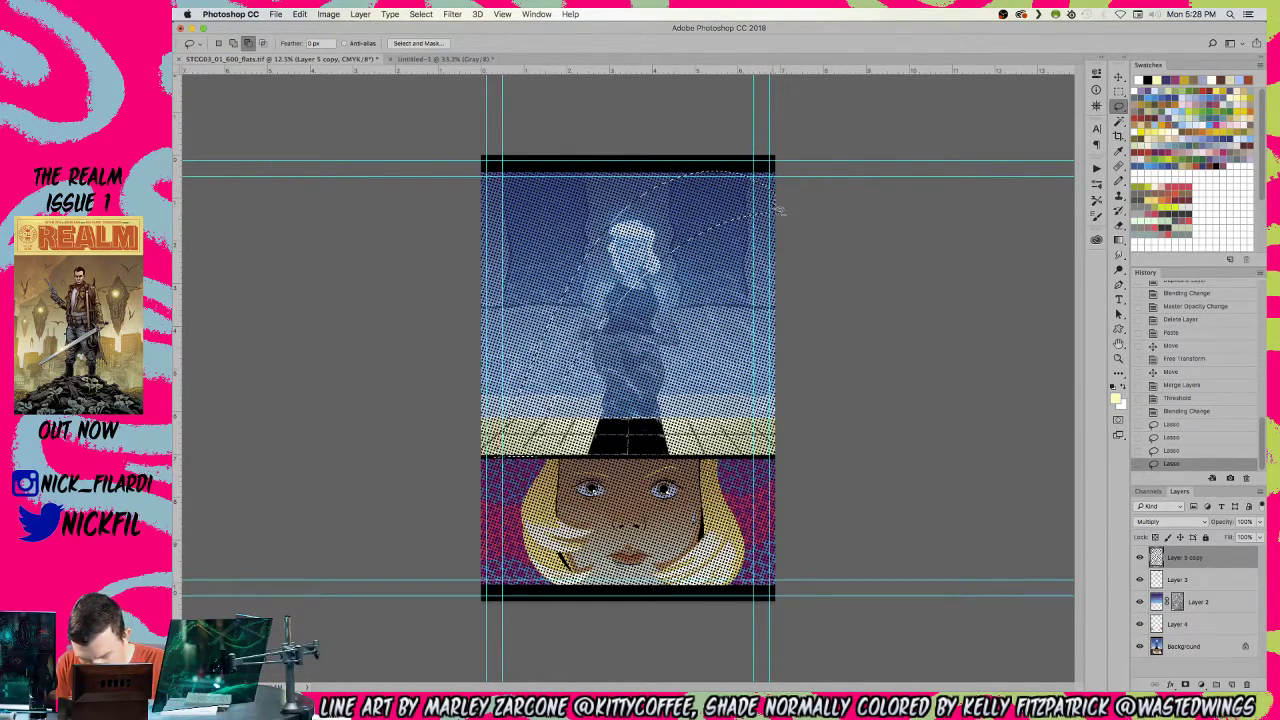
left_click(233, 43)
mouse_move(672, 250)
left_mouse_down()
mouse_move(626, 330)
mouse_move(609, 470)
mouse_move(548, 460)
mouse_move(582, 484)
left_mouse_up()
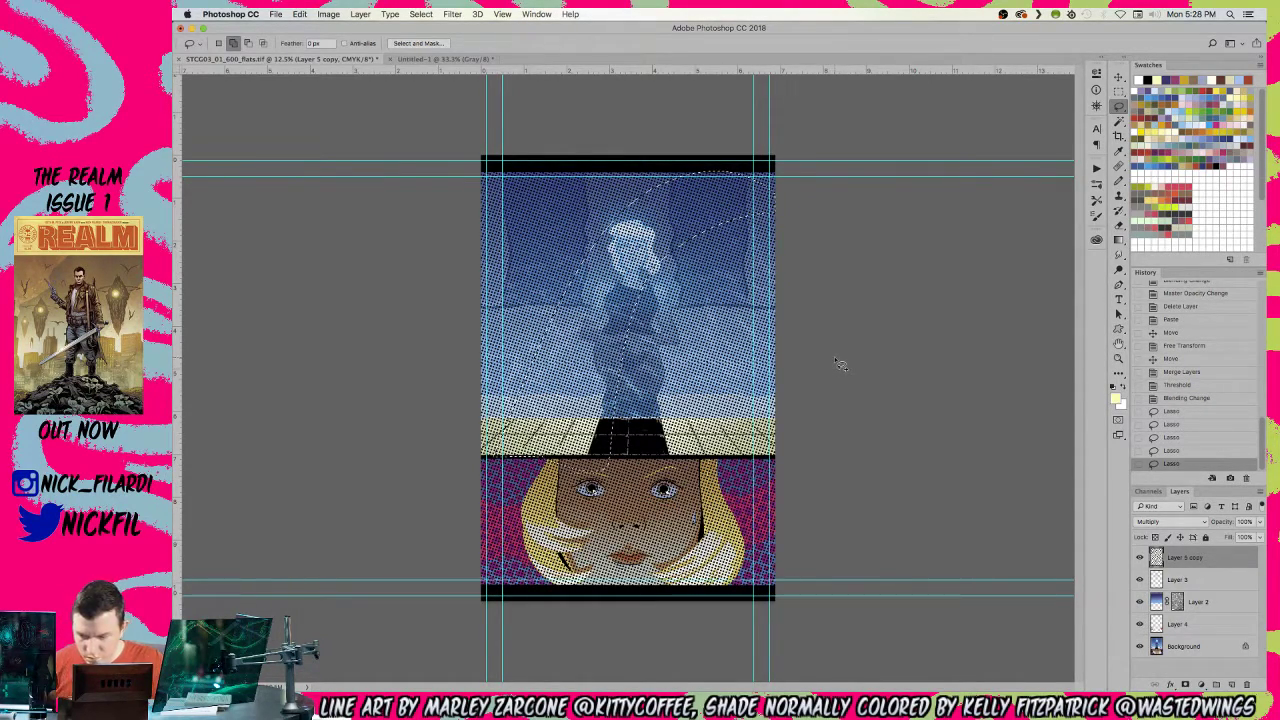
left_click(249, 44)
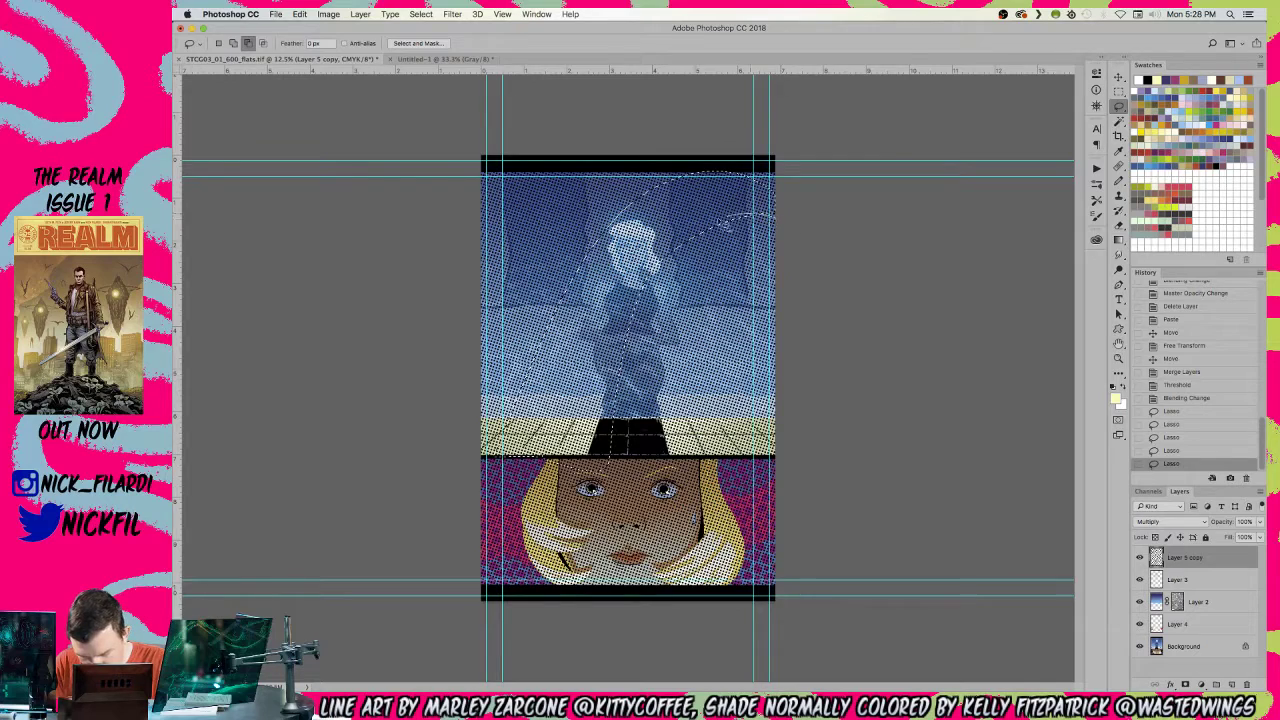
mouse_move(604, 465)
left_mouse_down()
mouse_move(643, 514)
mouse_move(815, 325)
left_mouse_up()
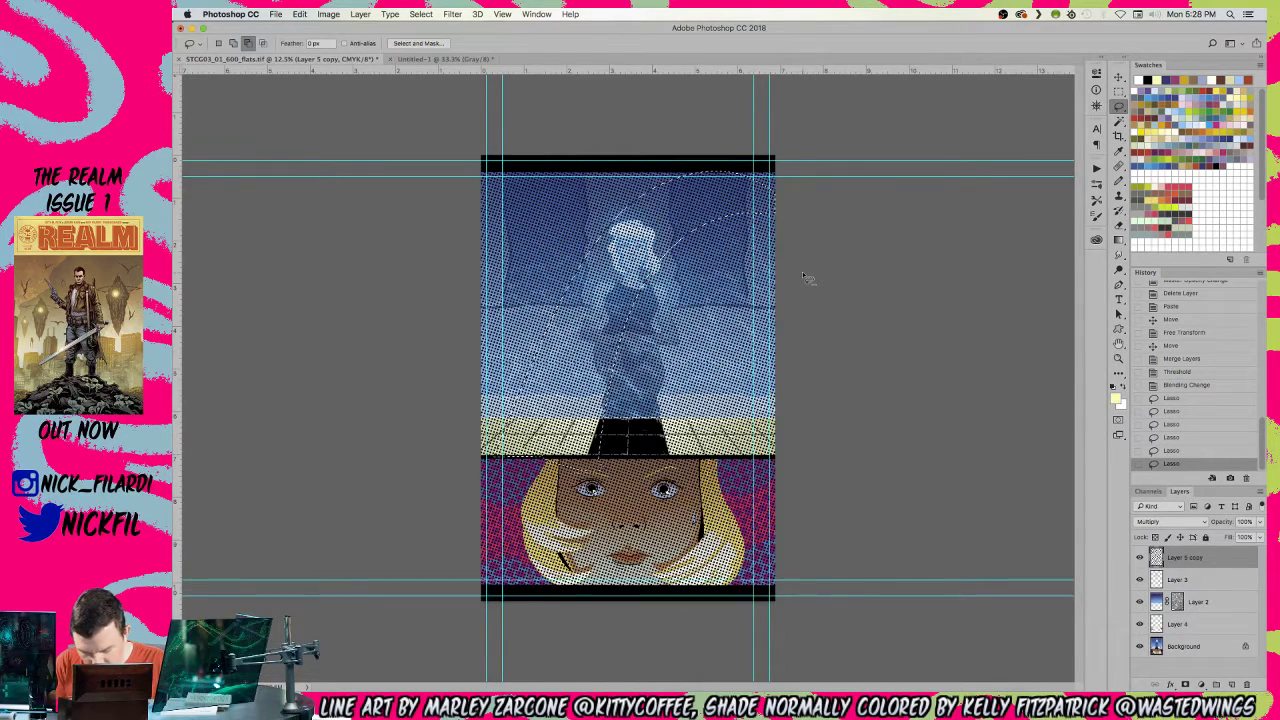
mouse_move(655, 467)
left_mouse_down()
mouse_move(664, 478)
mouse_move(692, 458)
mouse_move(813, 312)
left_mouse_up()
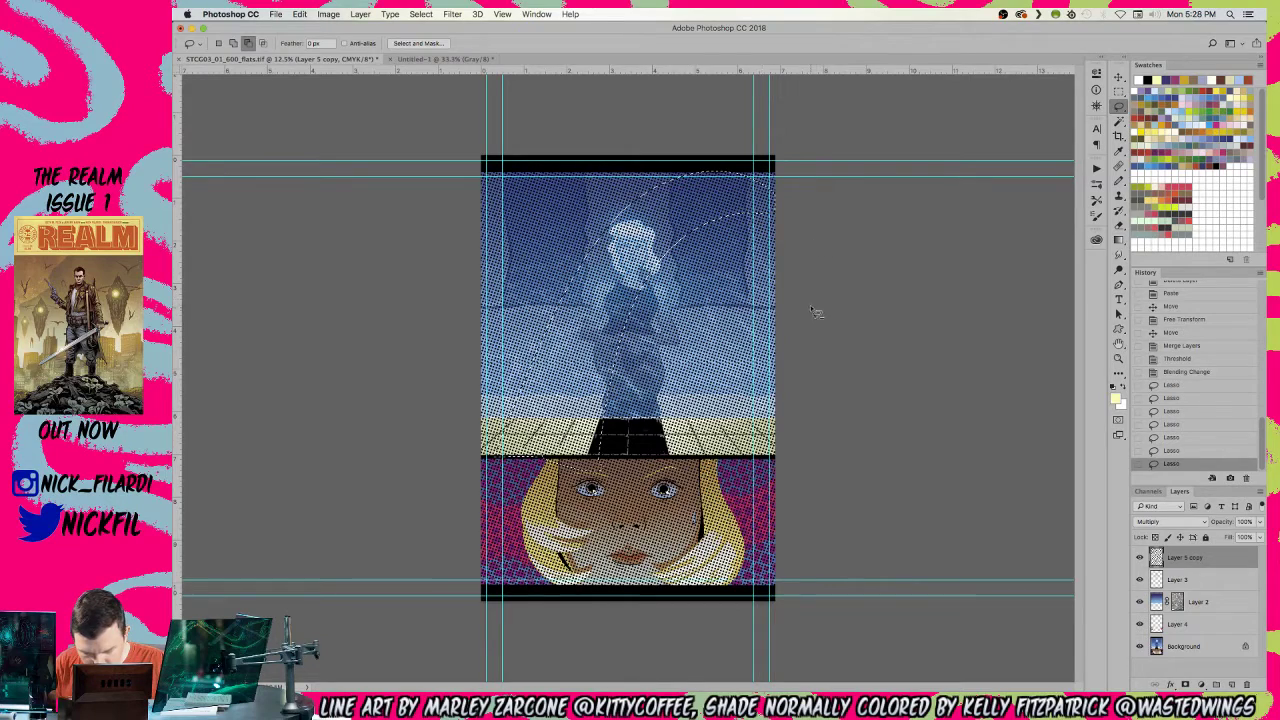
- Add a second curved band right of the figure to the selection, trim it, clear the halftone dots inside the selection, and deselect
left_click(234, 44)
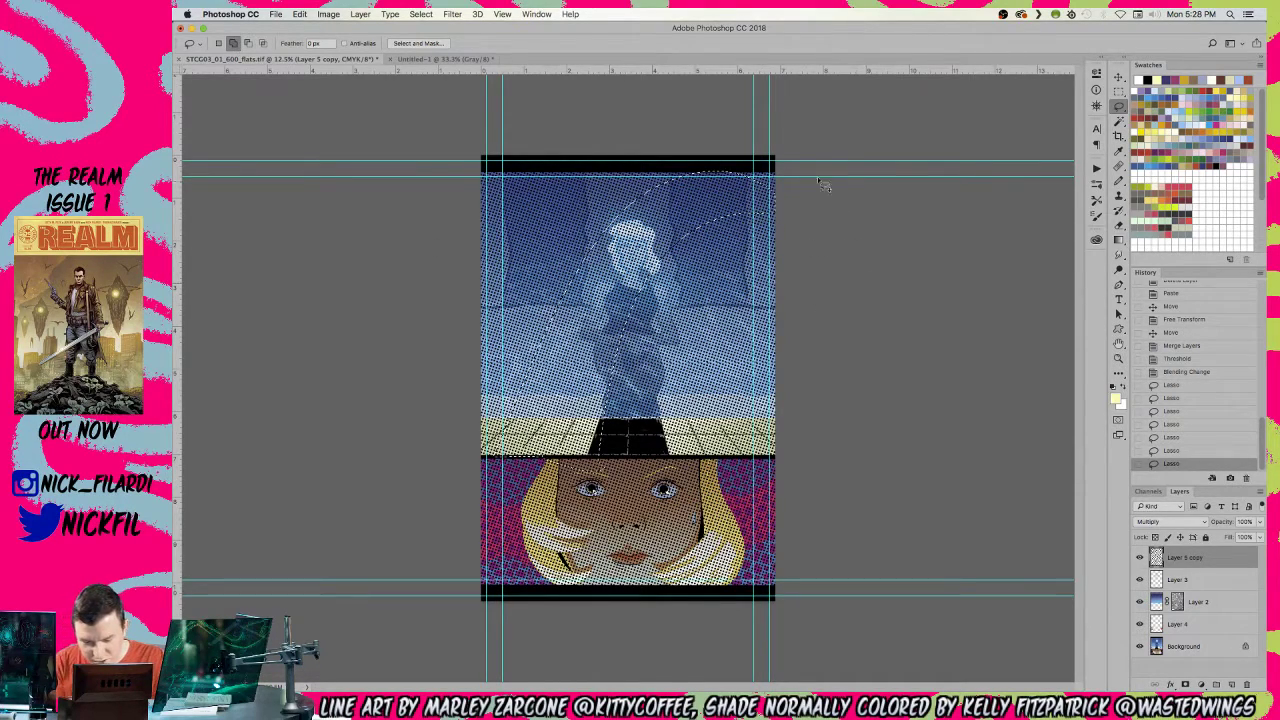
mouse_move(656, 420)
left_mouse_down()
mouse_move(668, 480)
mouse_move(718, 444)
mouse_move(801, 222)
left_mouse_up()
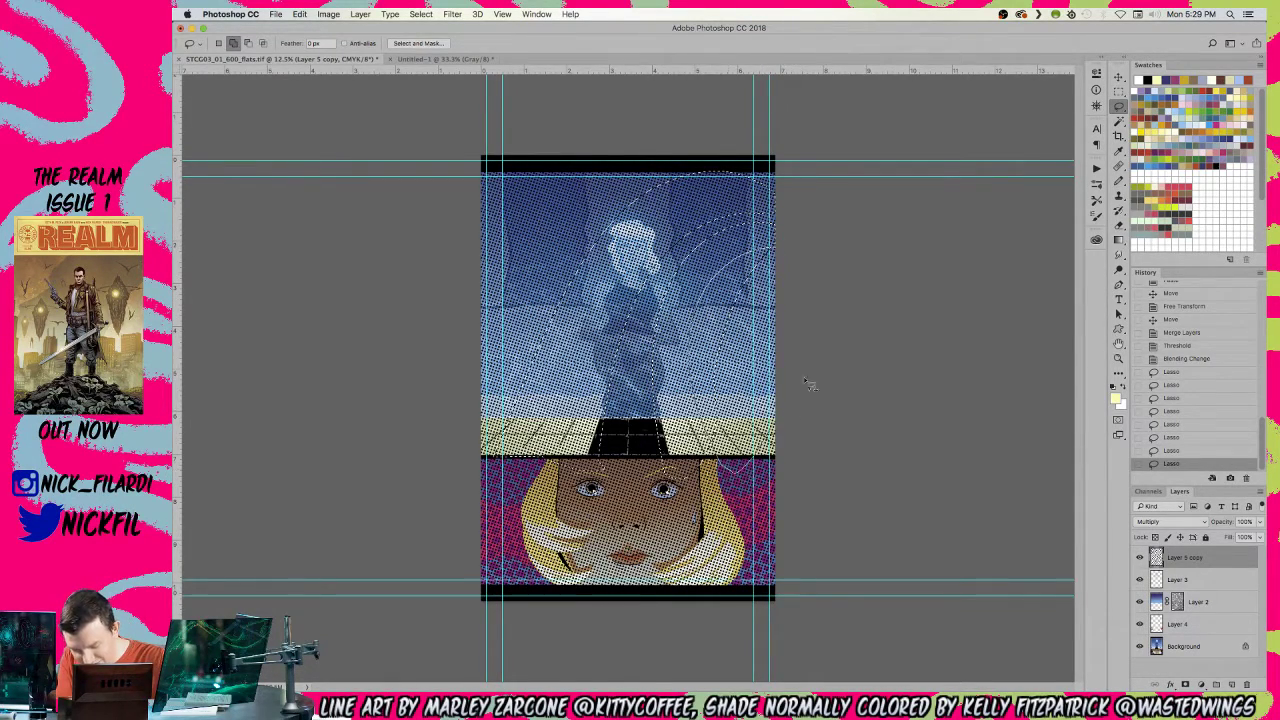
left_click(248, 43)
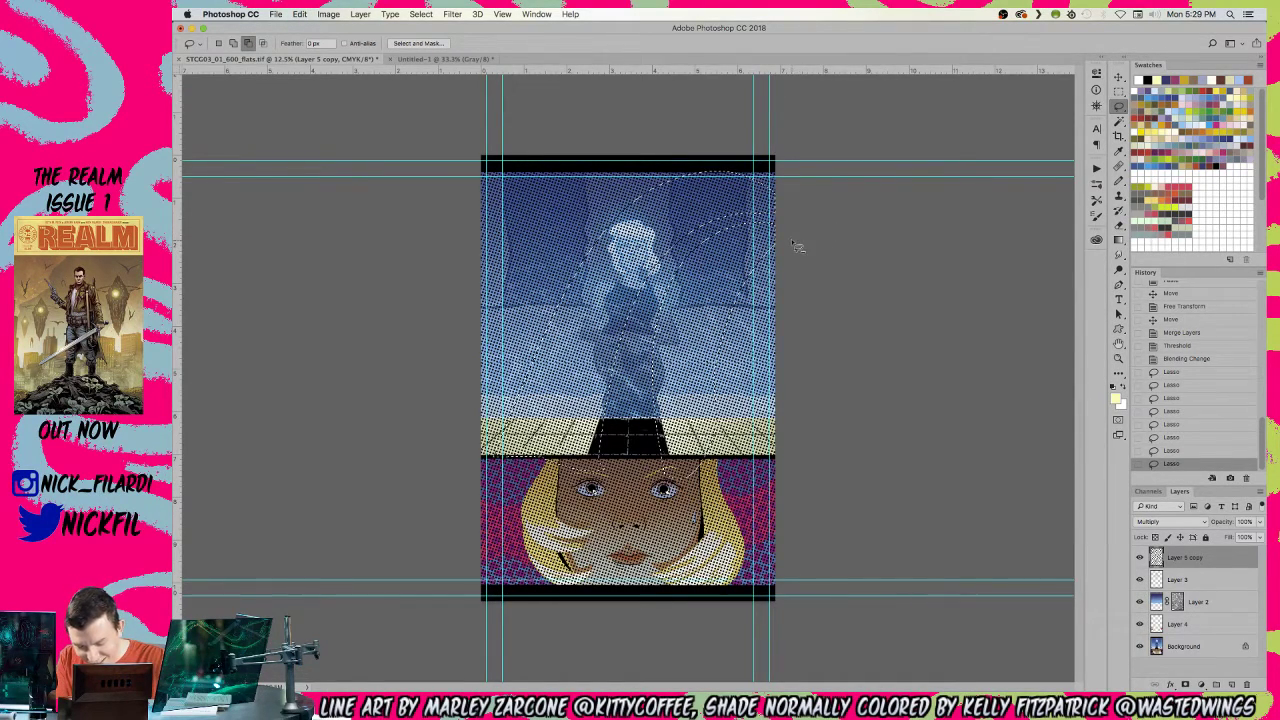
mouse_move(686, 340)
left_mouse_down()
mouse_move(664, 420)
mouse_move(831, 286)
left_mouse_up()
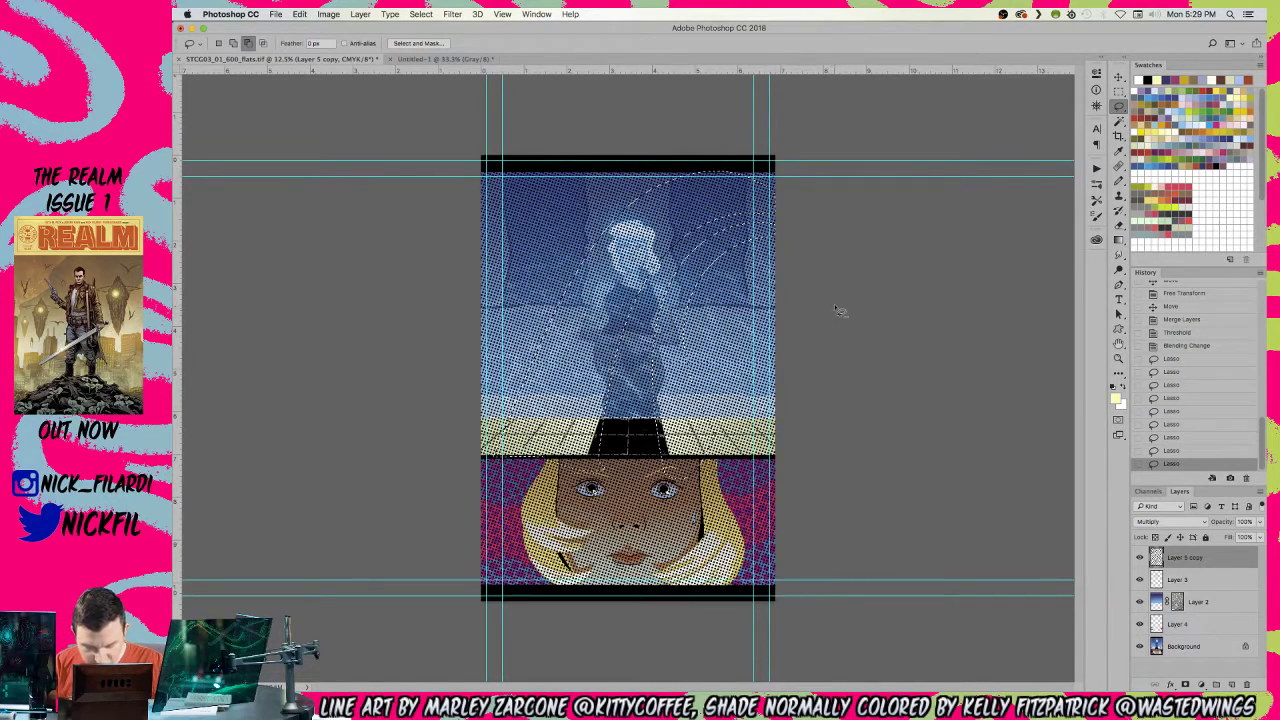
left_click(233, 43)
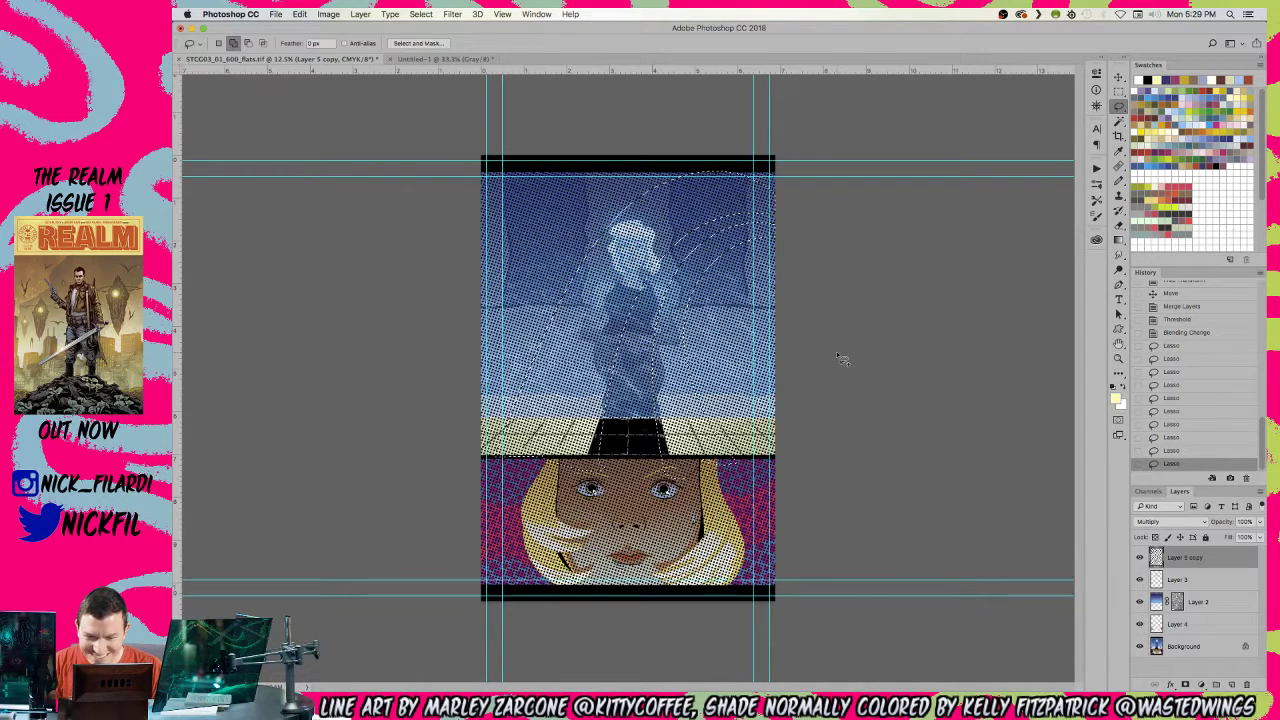
key("Delete")
key("super+d")
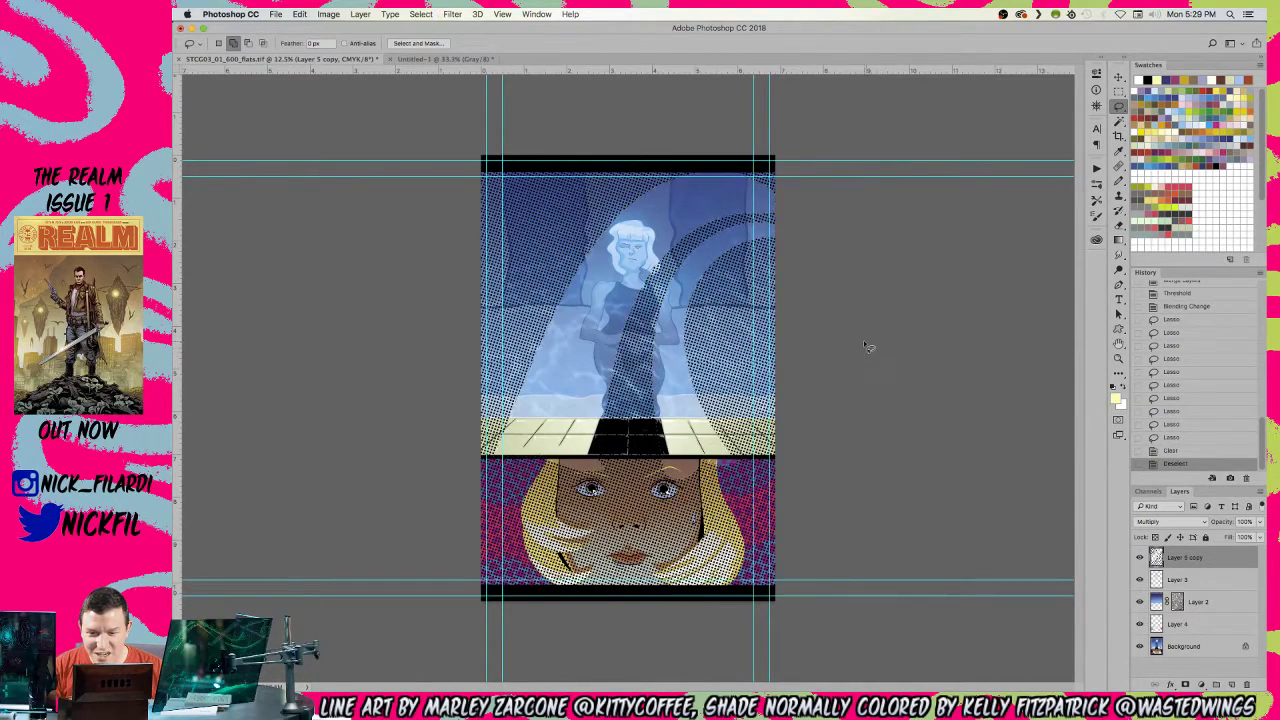
- Lasso along the left edge of the remaining dotted streak across the figure, clear the dots there to narrow it, and deselect
key("z")
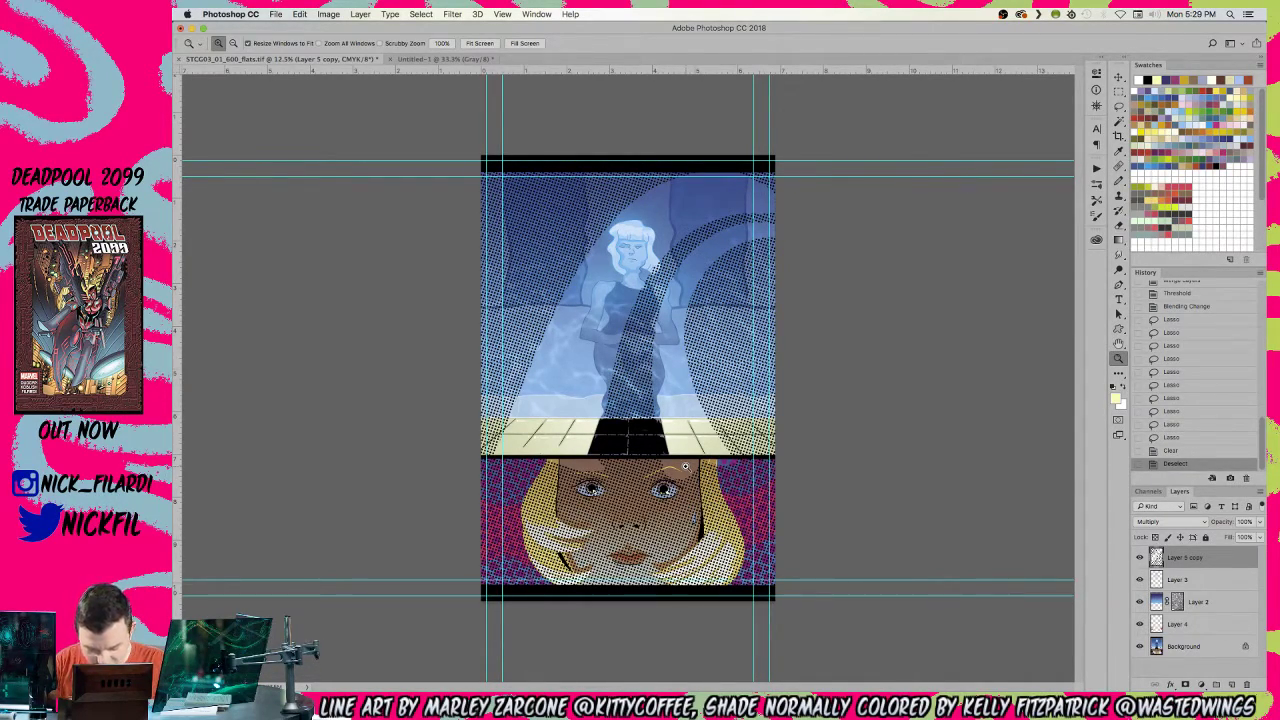
left_click(771, 227)
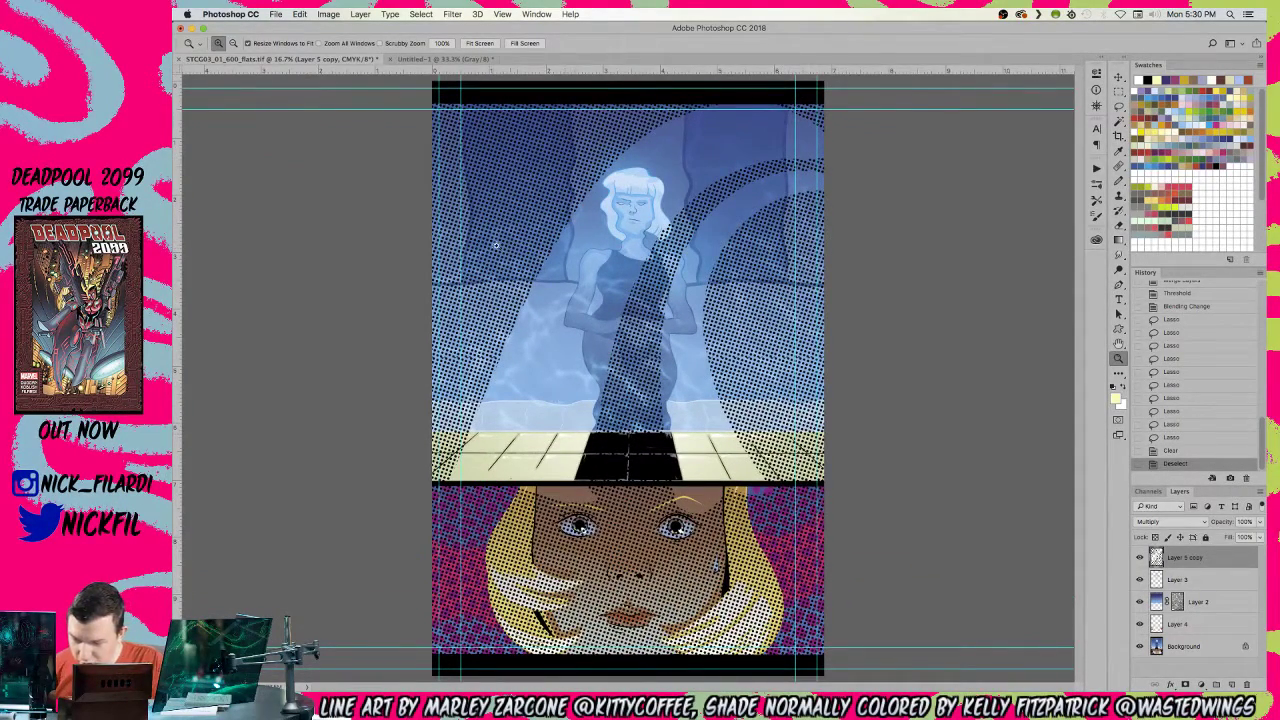
left_click(675, 323, "alt")
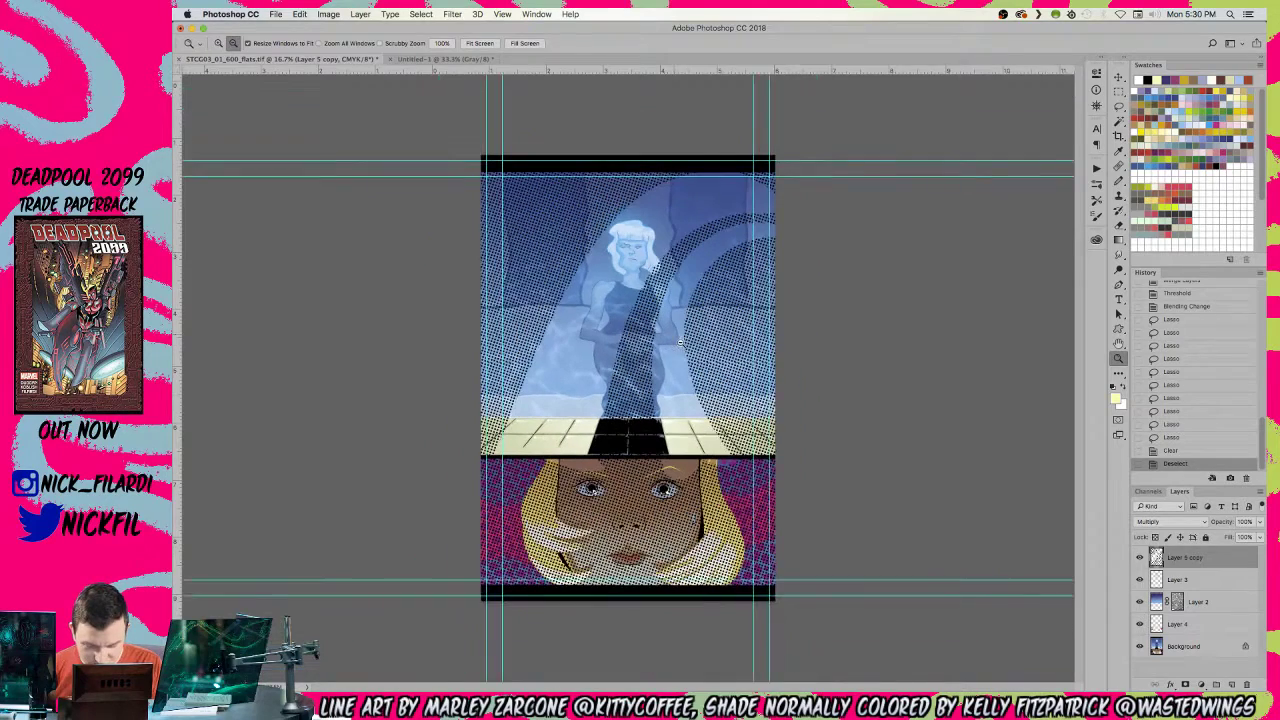
left_click(676, 345, "alt")
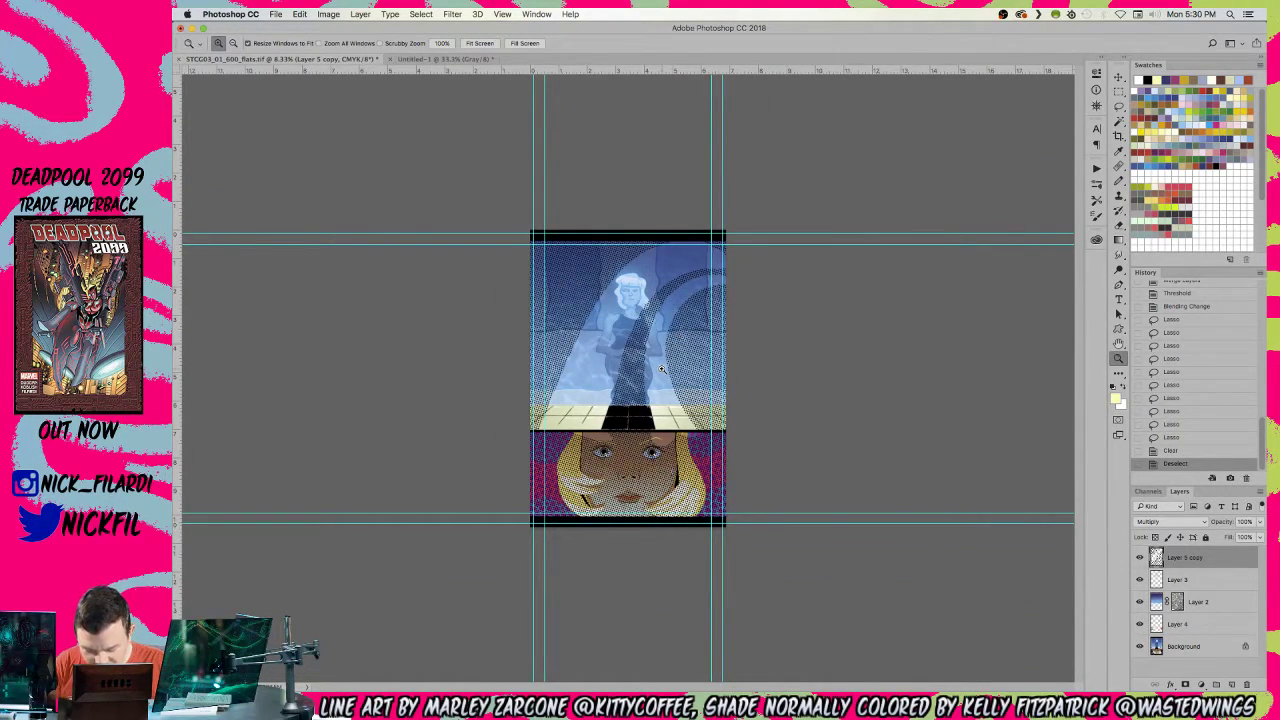
key("l")
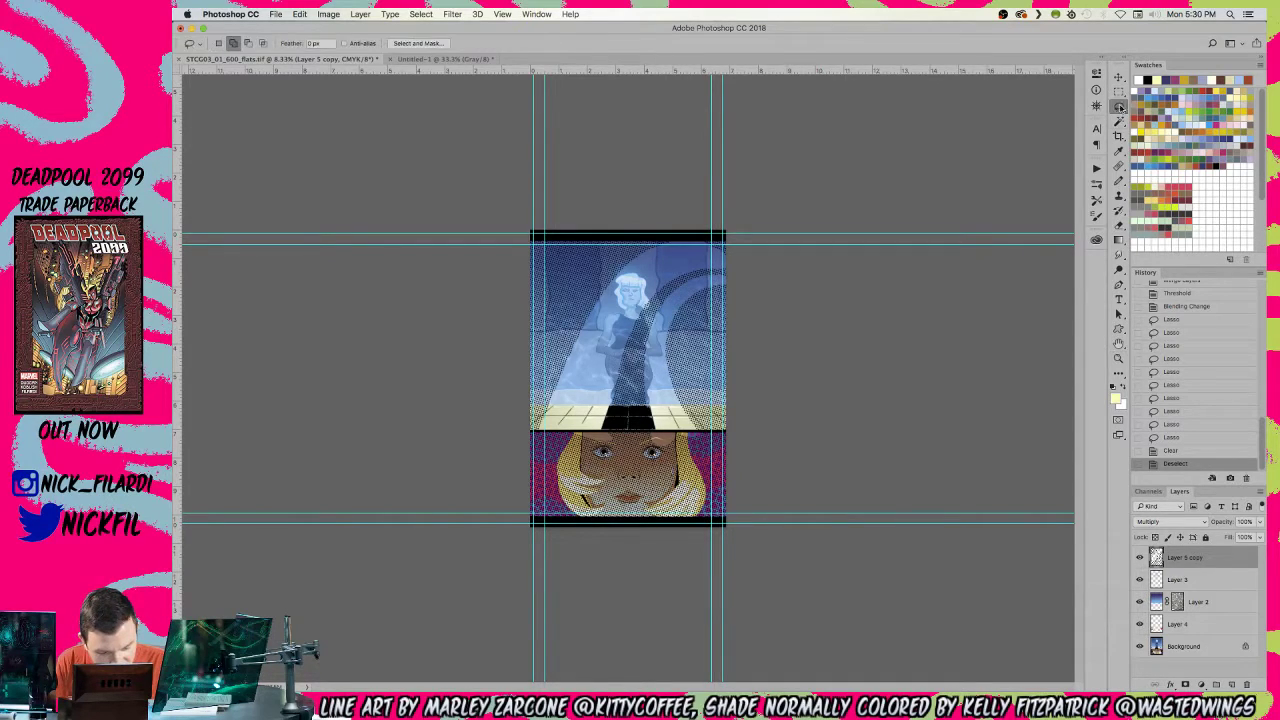
mouse_move(722, 276)
left_mouse_down()
mouse_move(634, 361)
mouse_move(637, 424)
mouse_move(601, 410)
mouse_move(622, 338)
mouse_move(669, 274)
mouse_move(756, 268)
left_mouse_up()
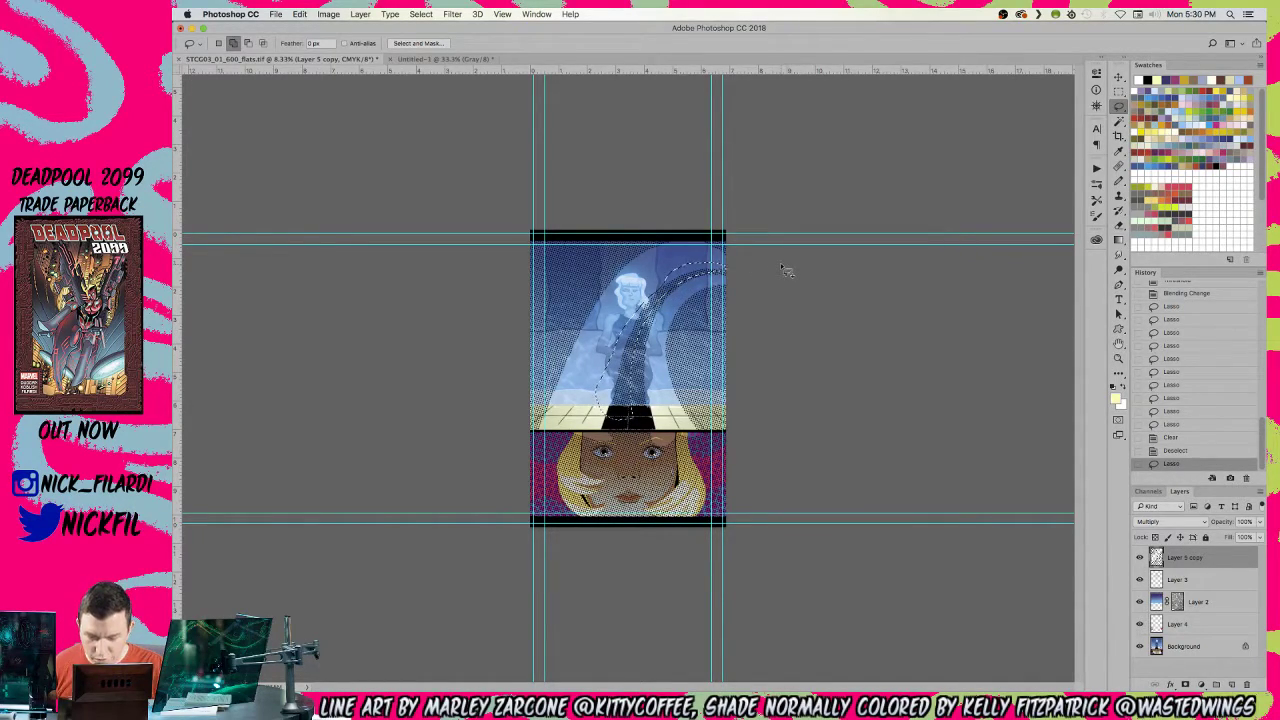
key("Delete")
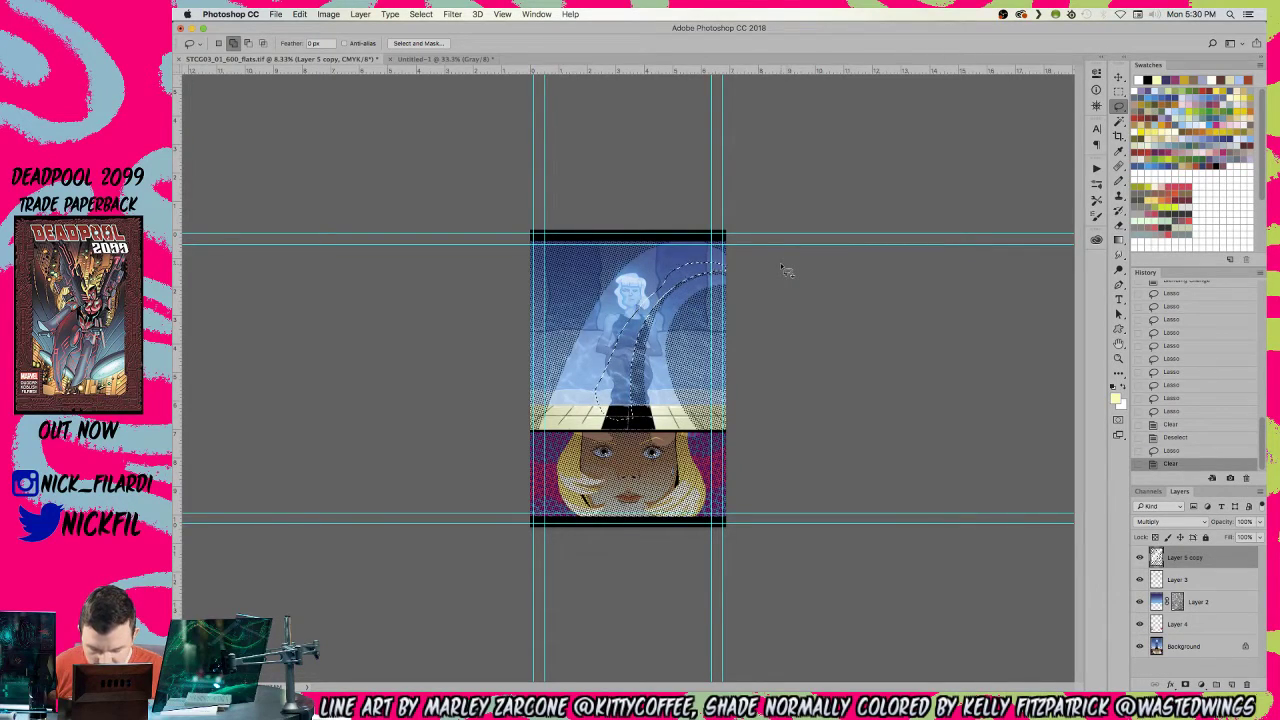
key("super+d")
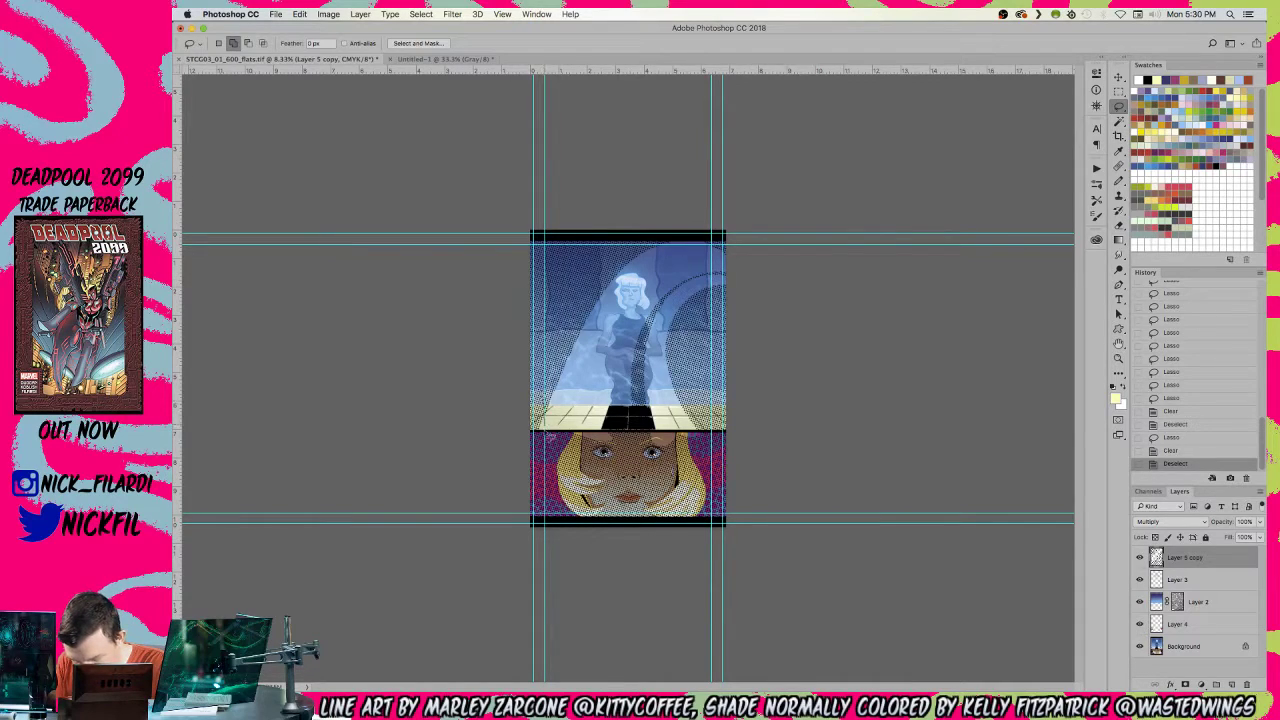
- Lasso a curved band along the upper panel's left side, trim it off the lower panel, clear the dots inside it, and deselect
mouse_move(548, 410)
left_mouse_down()
mouse_move(594, 268)
mouse_move(640, 242)
mouse_move(670, 245)
mouse_move(640, 206)
mouse_move(638, 224)
mouse_move(613, 226)
mouse_move(551, 283)
mouse_move(518, 409)
left_mouse_up()
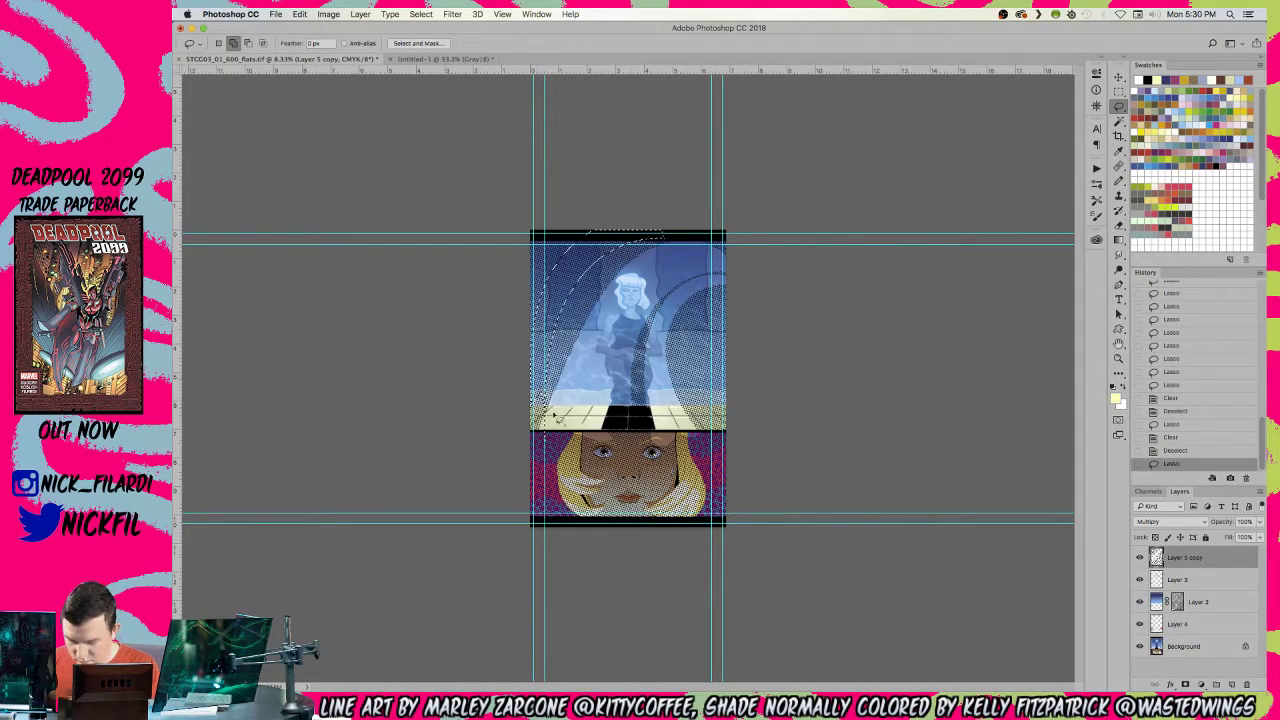
left_click_drag(541, 397, 538, 438)
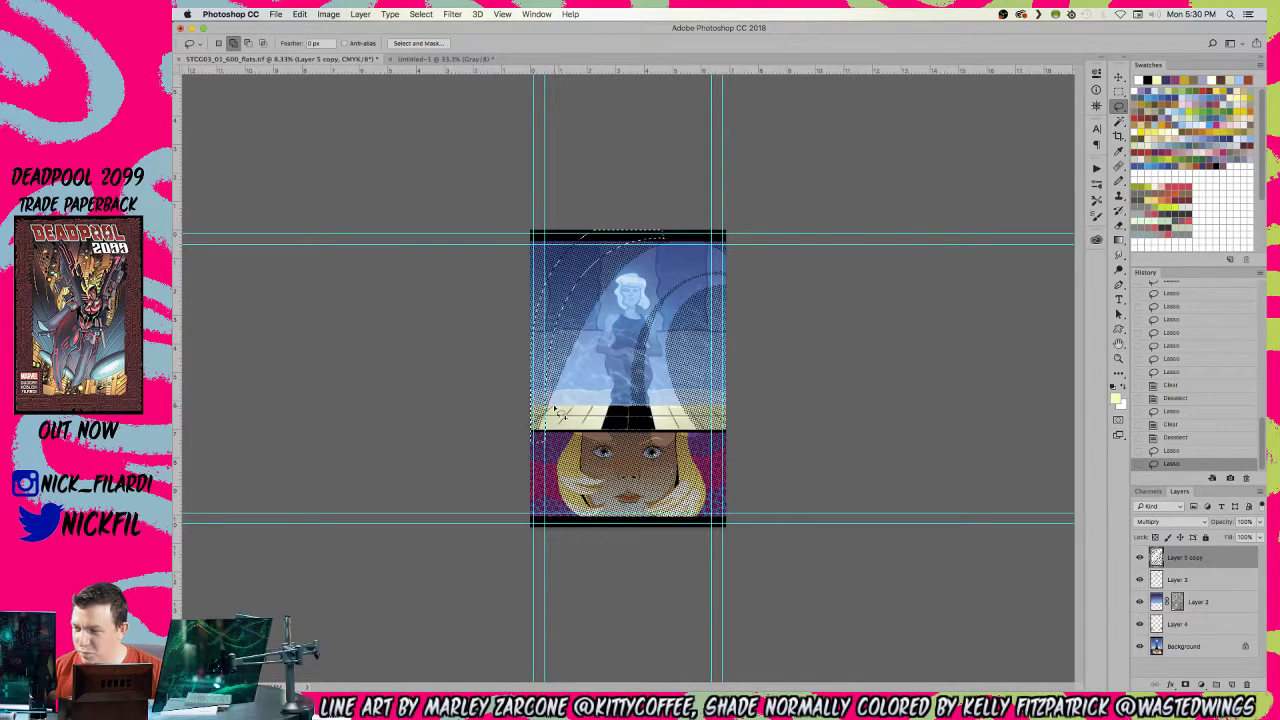
key("m")
left_click_drag(553, 456, 507, 431)
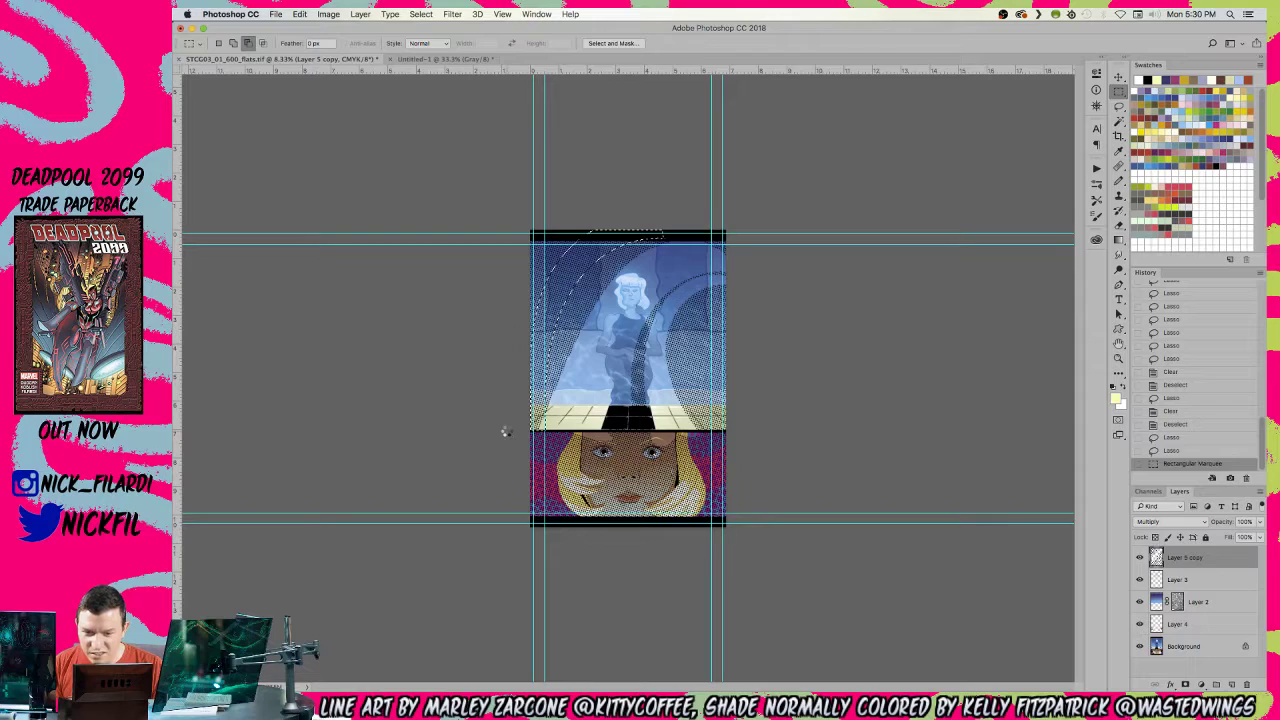
key("Delete")
key("super+d")
key("z")
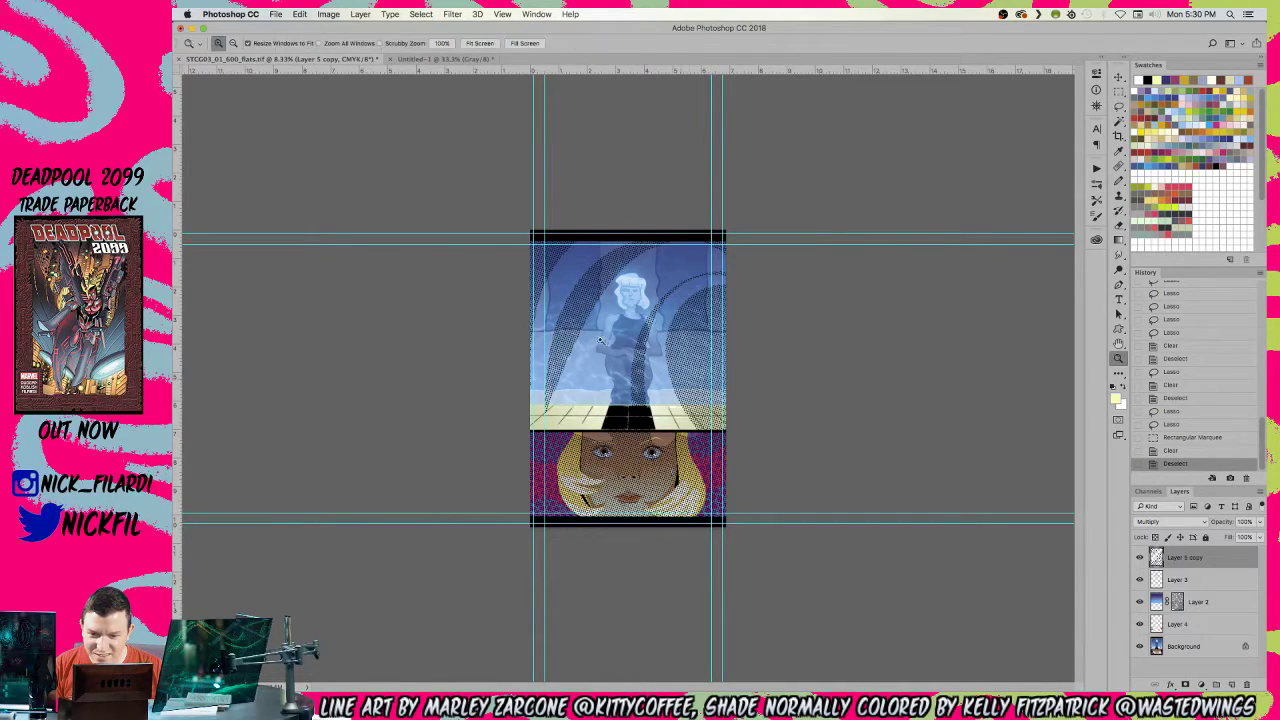
left_click(591, 325)
key("super+a")
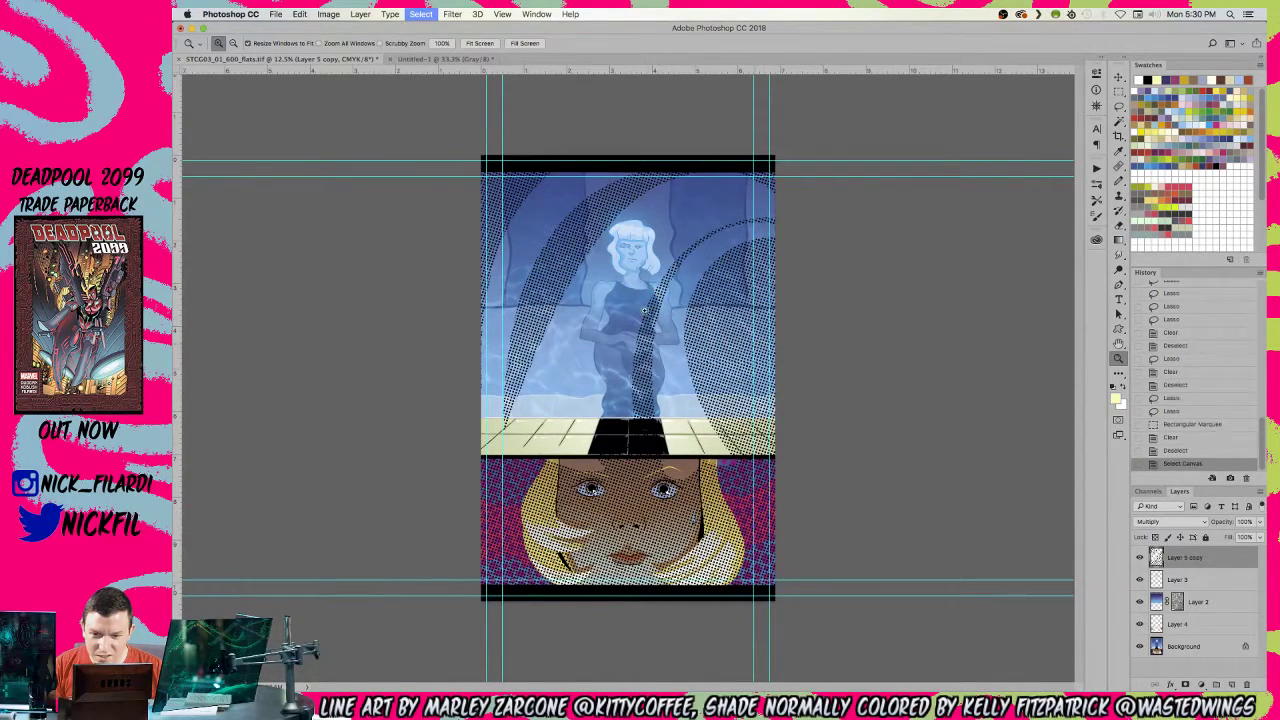
key("w")
left_click(601, 332, "alt")
key("super+shift+i")
key("super+d")
- Select the entire lower panel with a rectangular marquee, clear its halftone dots, and deselect
key("z")
key("super+equal")
key("m")
left_click_drag(425, 482, 1035, 686)
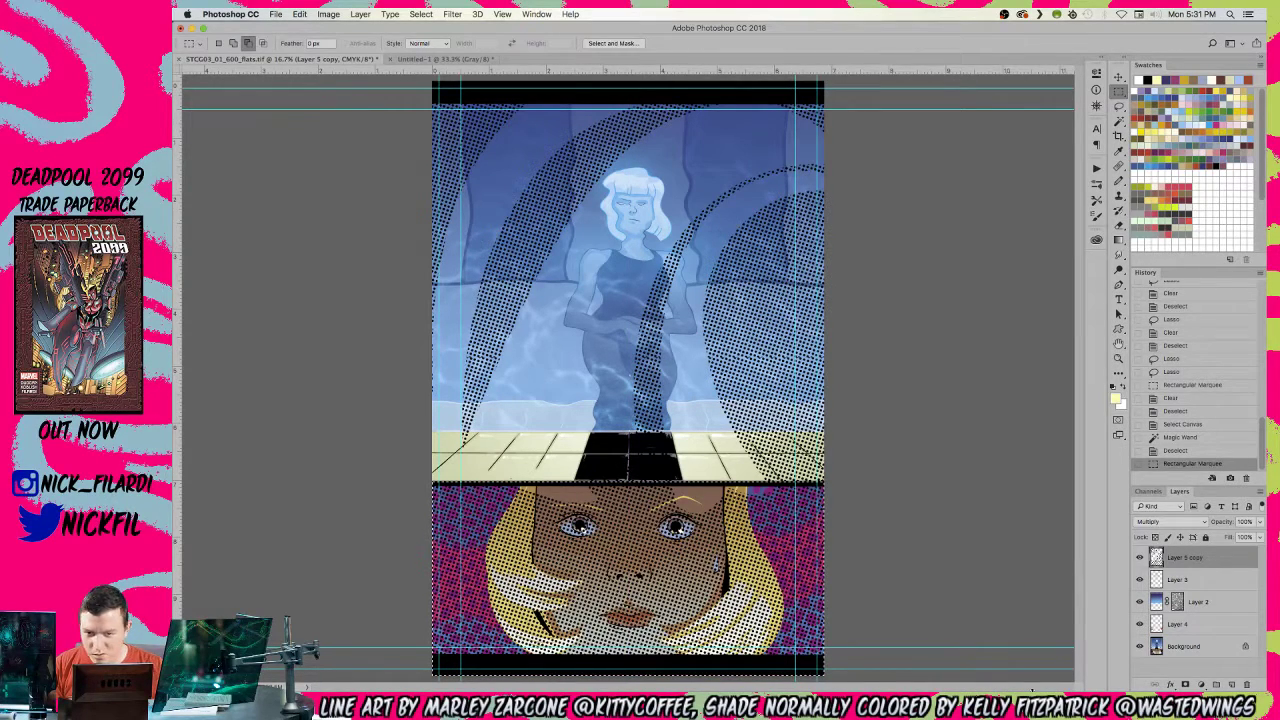
key("Delete")
key("super+d")
key("z")
key("super+minus")
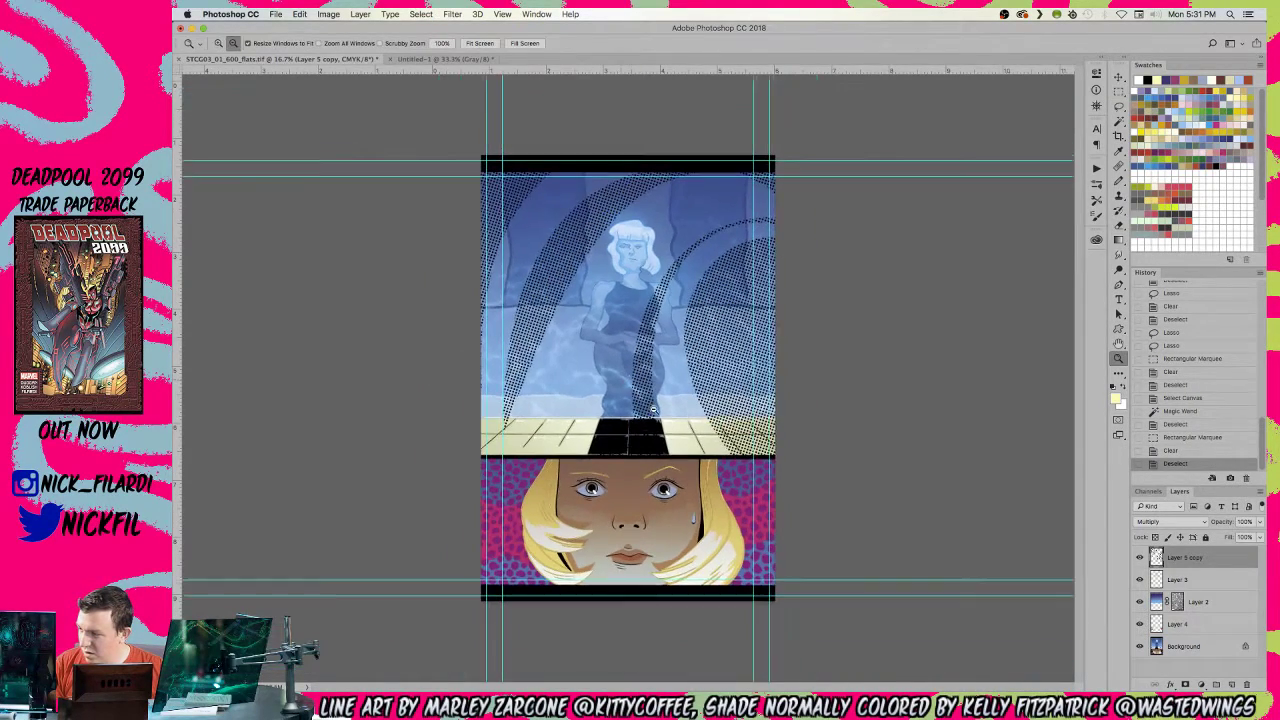
- Marquee the black border strip above the upper panel and clear the halftone pattern from it
left_click(653, 410, "alt")
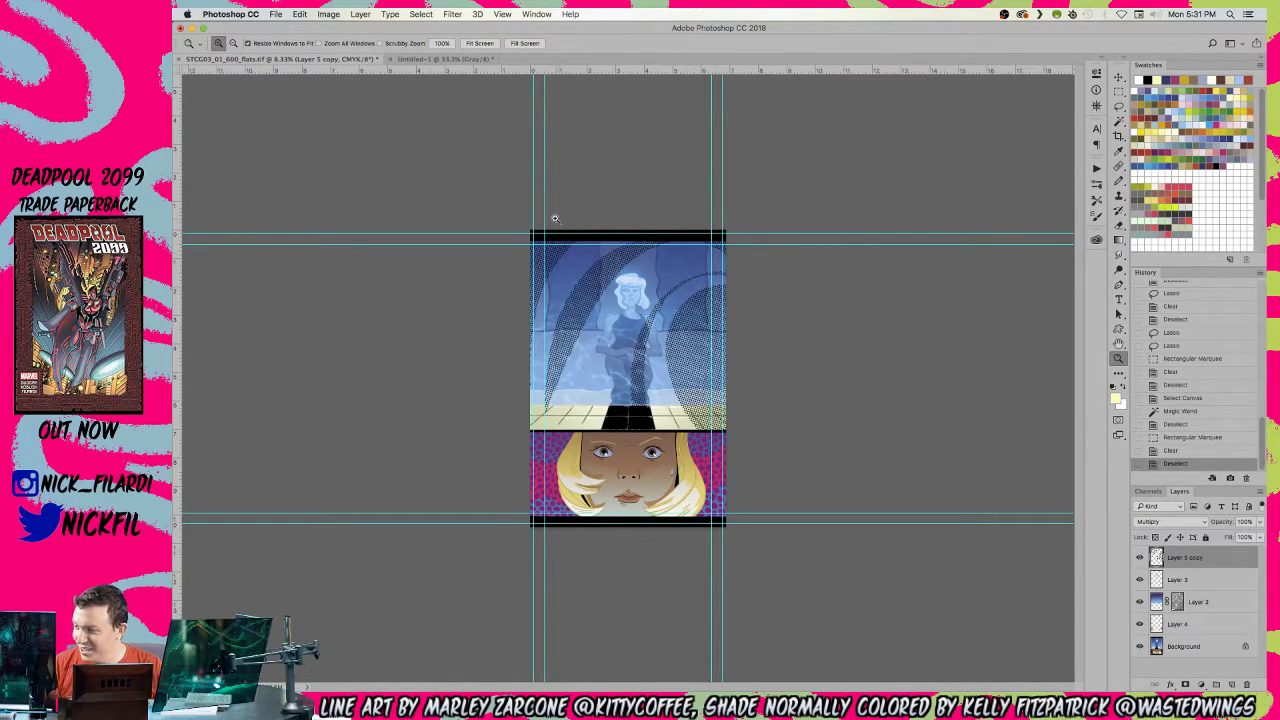
key("m")
left_click_drag(530, 229, 829, 239)
key("super+a")
key("z")
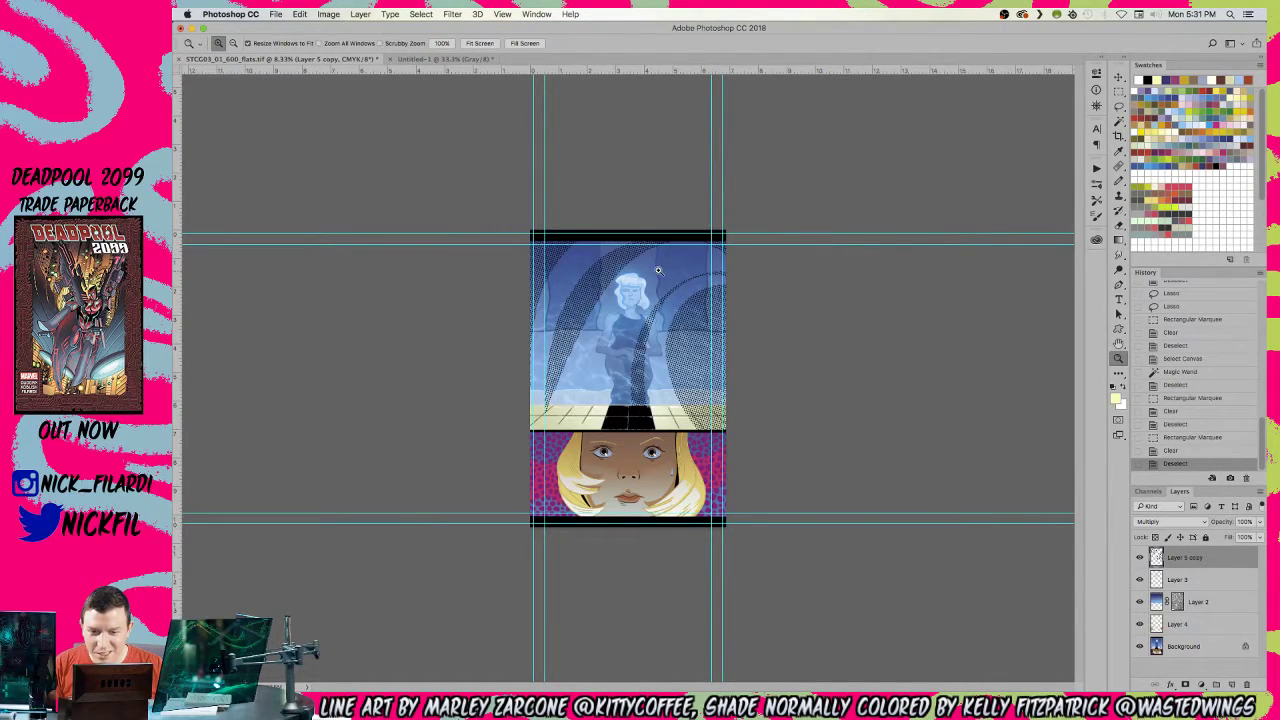
left_click(830, 240)
key("w")
left_click(560, 336)
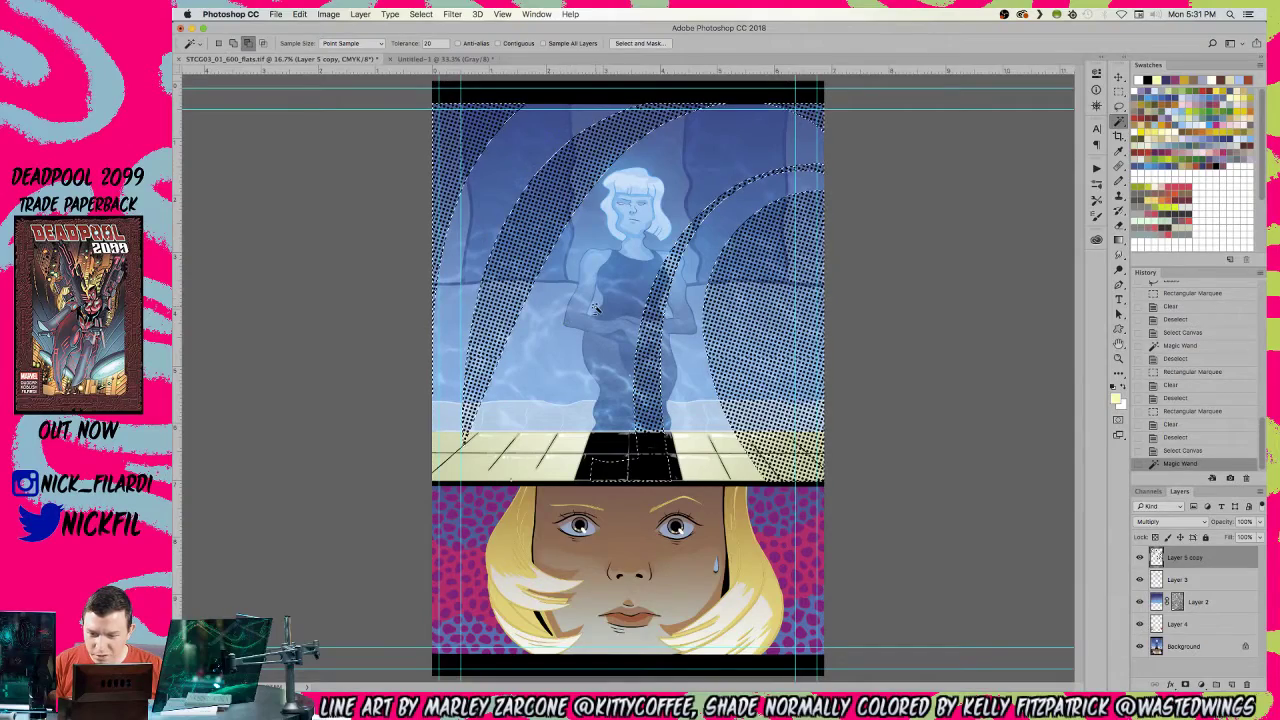
left_click(567, 272, "shift")
key("z")
left_click(506, 199)
left_click(506, 199)
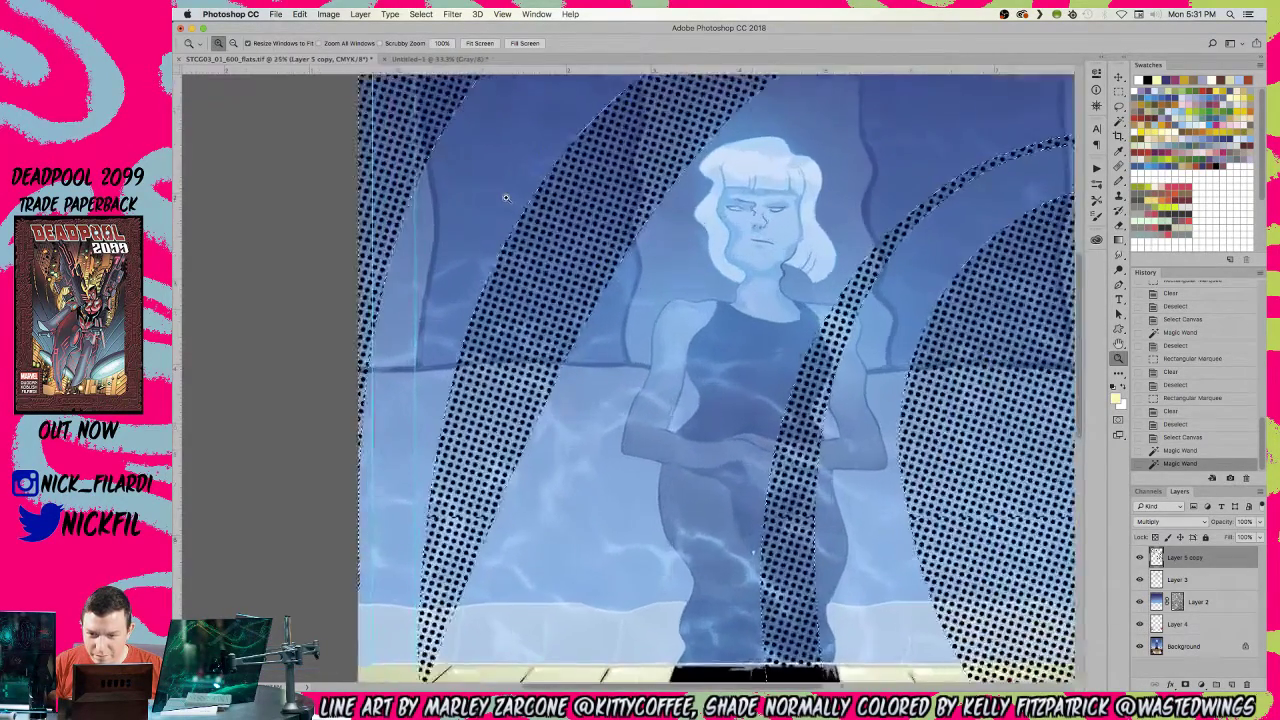
left_click(506, 199)
key("w")
left_click(540, 226, "alt")
key("super+d")
- Use the Magic Wand to clear the fill between the dots in the wide streak and the left-edge streak, then deselect
left_click(542, 228)
key("Delete")
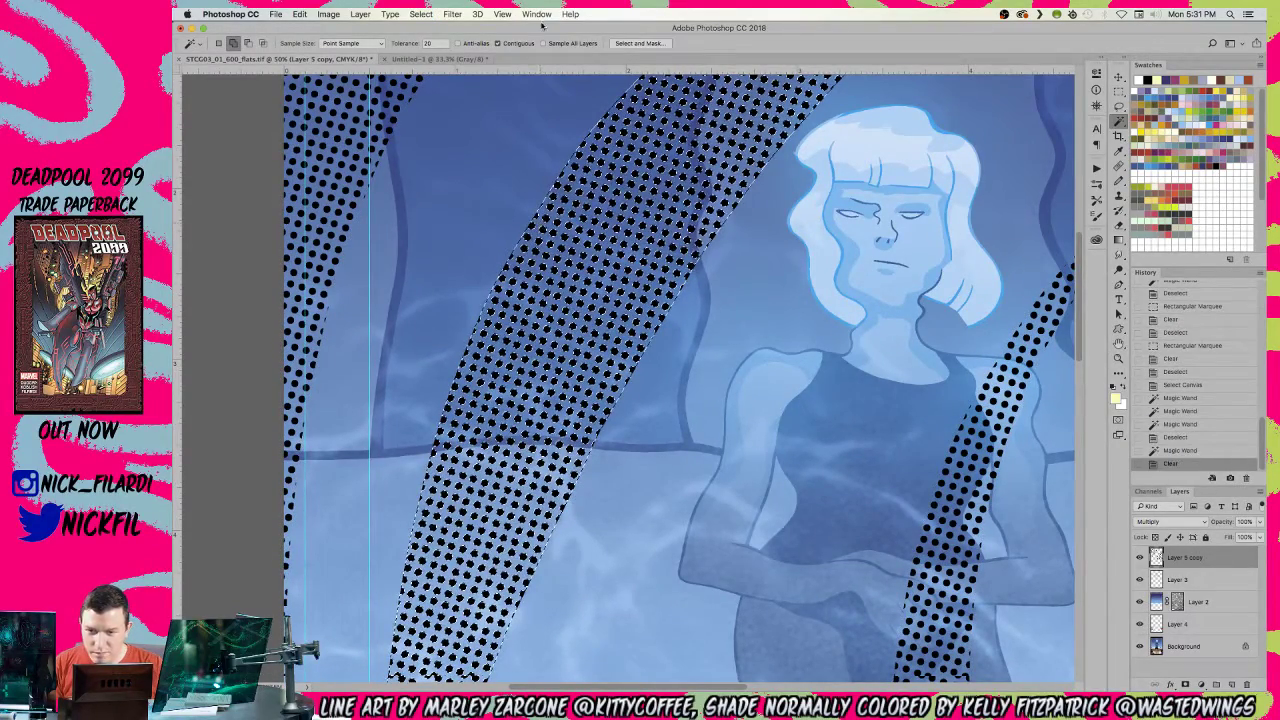
left_click(339, 110, "shift")
key("Delete")
key("super+d")
key("z")
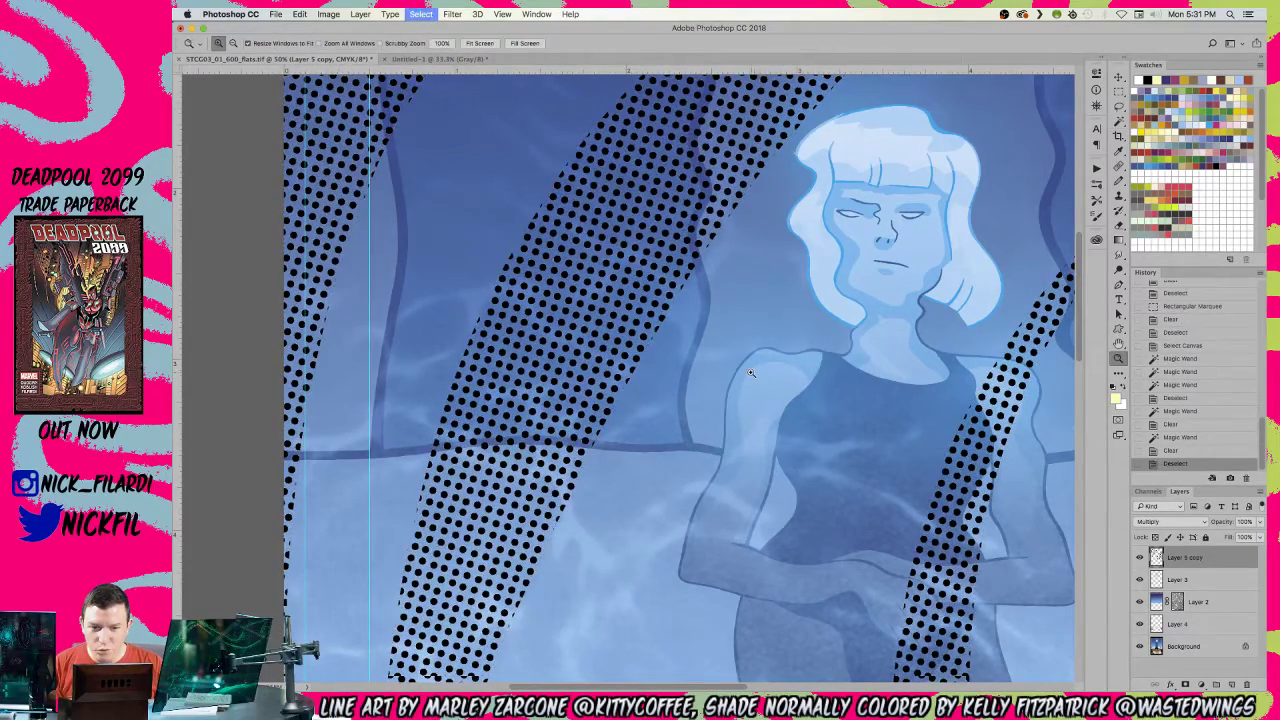
left_click(756, 390, "alt")
left_click(756, 388, "alt")
left_click(752, 372, "alt")
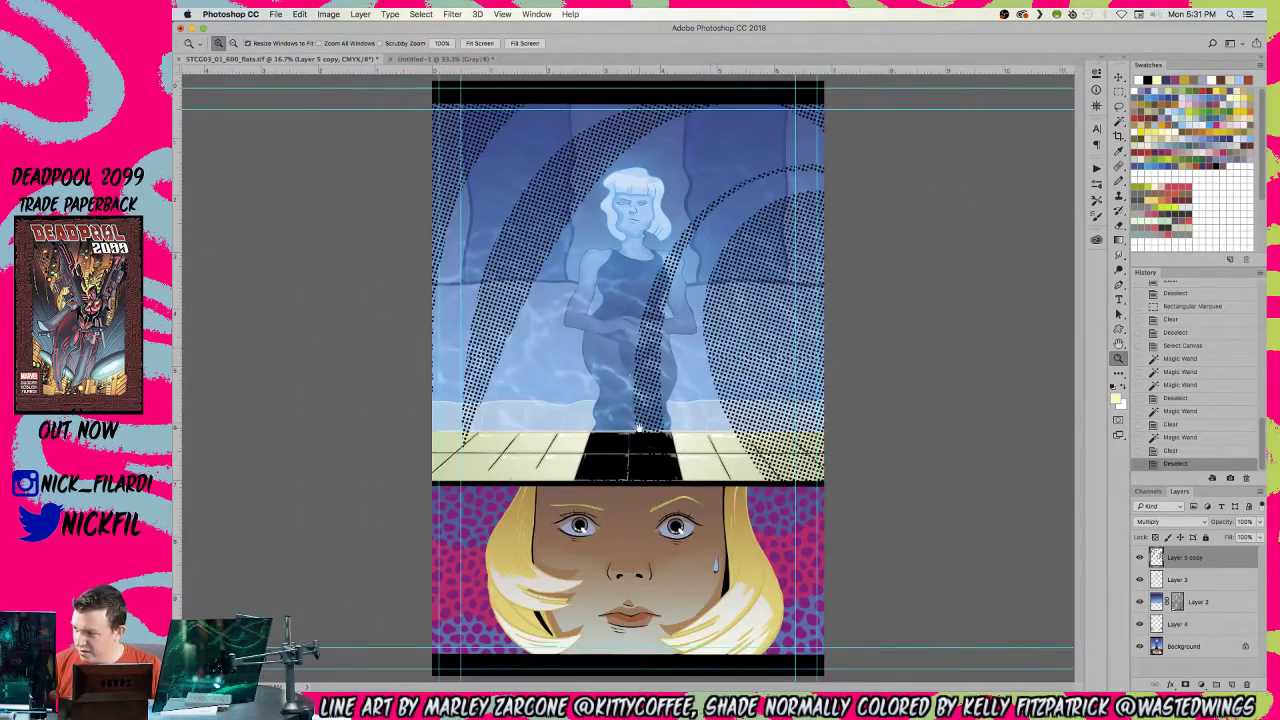
- Isolate the halftone dots in a selection and check for stray selected areas over the black floor tiles
key("super+a")
key("w")
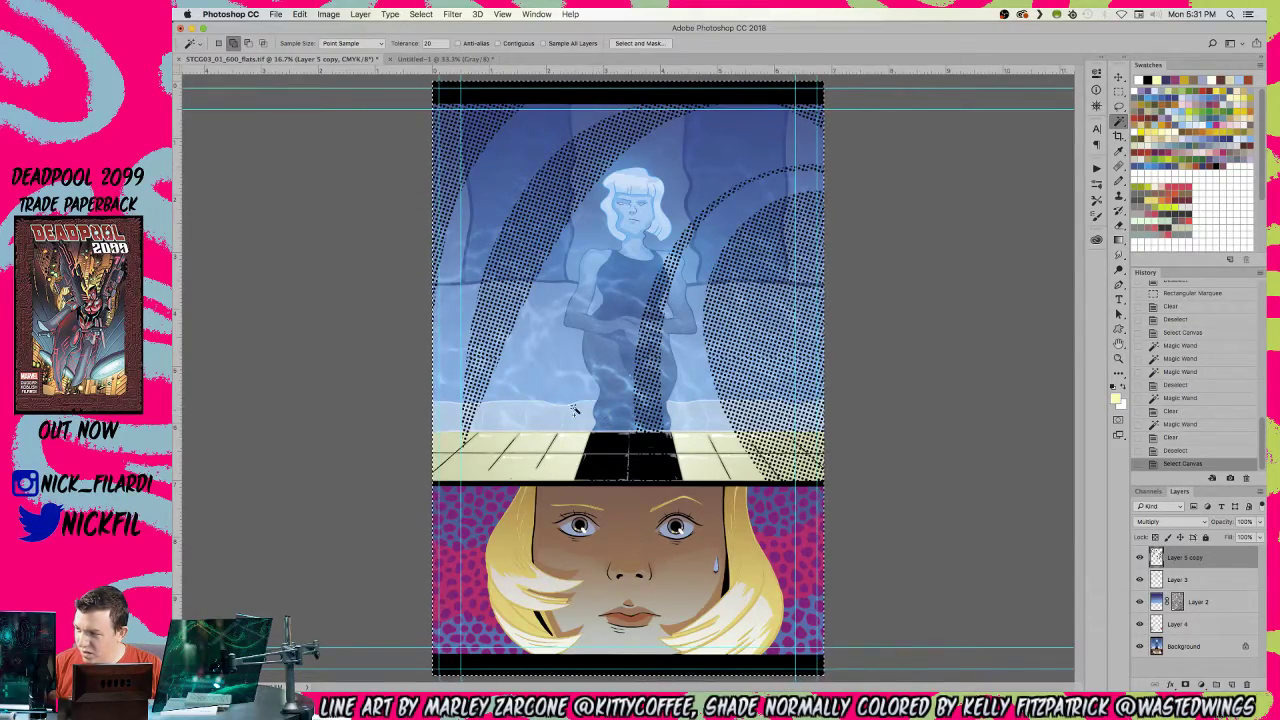
left_click(562, 320)
key("z")
key("super+minus")
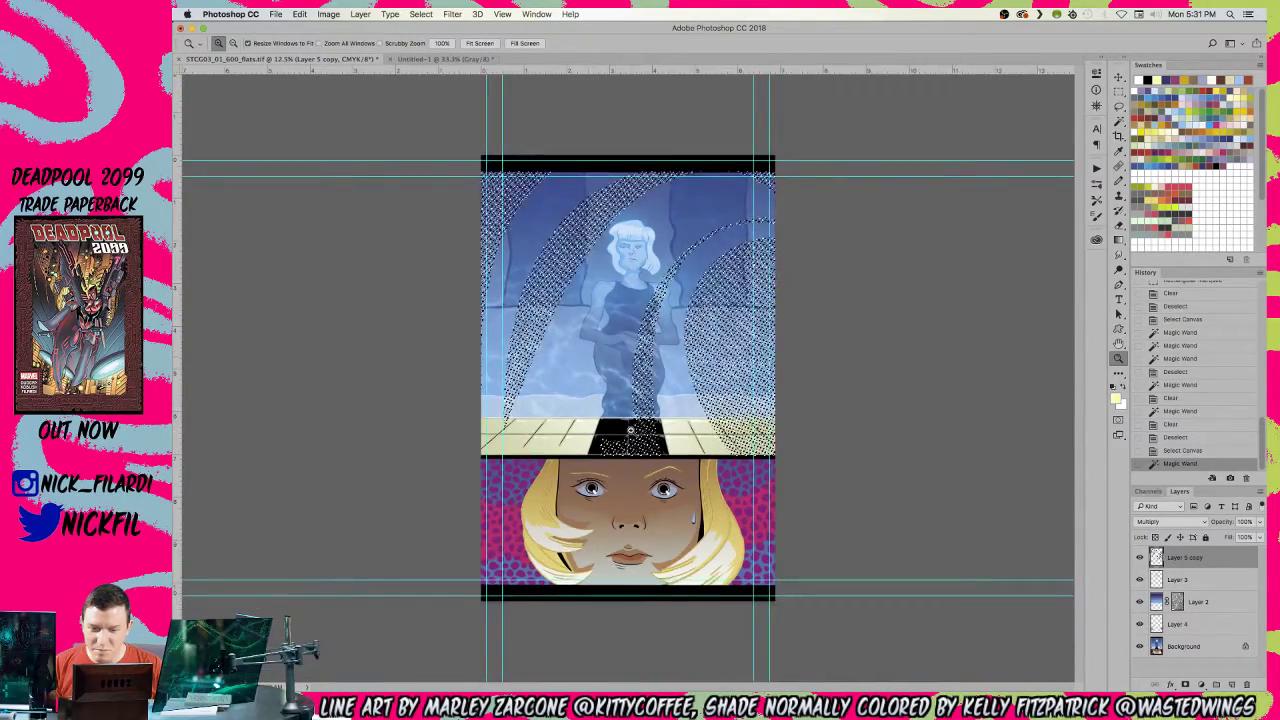
left_click(624, 438)
left_click(624, 438)
left_click(624, 438)
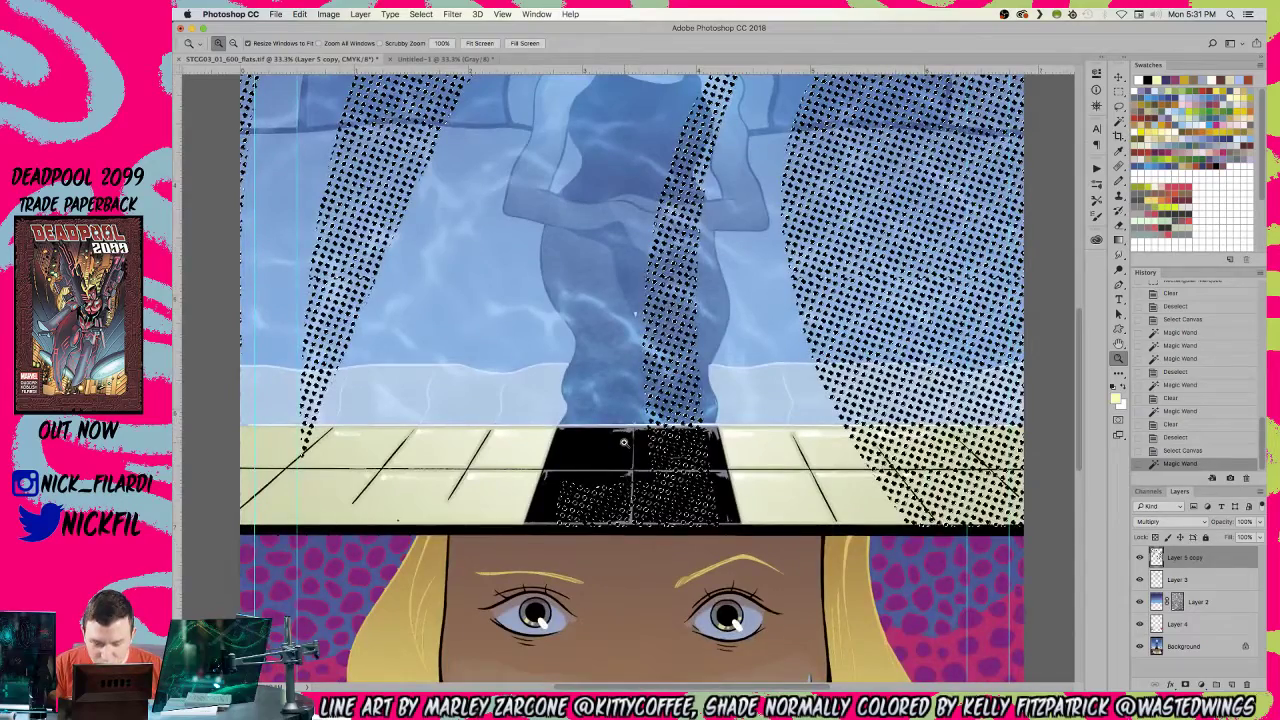
- Lasso the stray halftone patch on the black floor tiles, clear it, and deselect
key("l")
key("super+d")
mouse_move(646, 442)
left_mouse_down()
mouse_move(660, 575)
mouse_move(622, 588)
mouse_move(556, 446)
left_mouse_up()
key("Delete")
key("super+d")
key("super+minus")
key("super+minus")
- Select only the halftone dots by removing the empty area from a full-canvas selection, fill them with light blue, and deselect
key("super+a")
key("w")
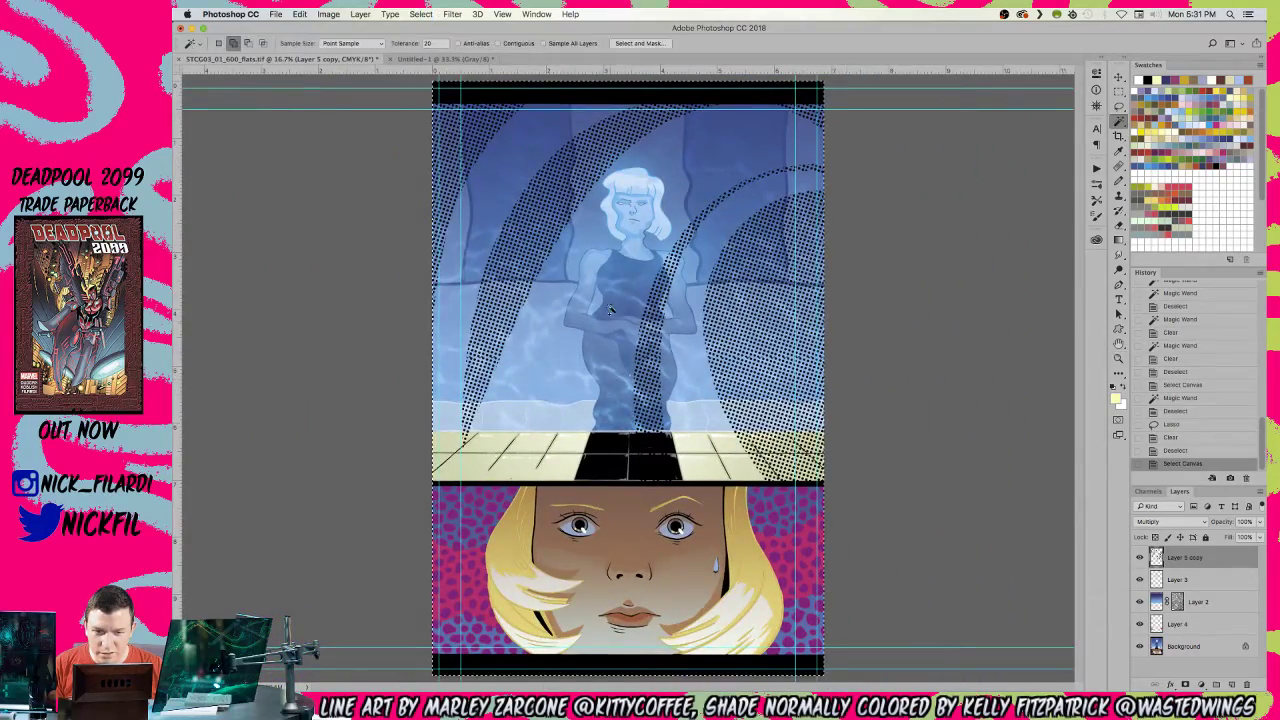
left_click(618, 345)
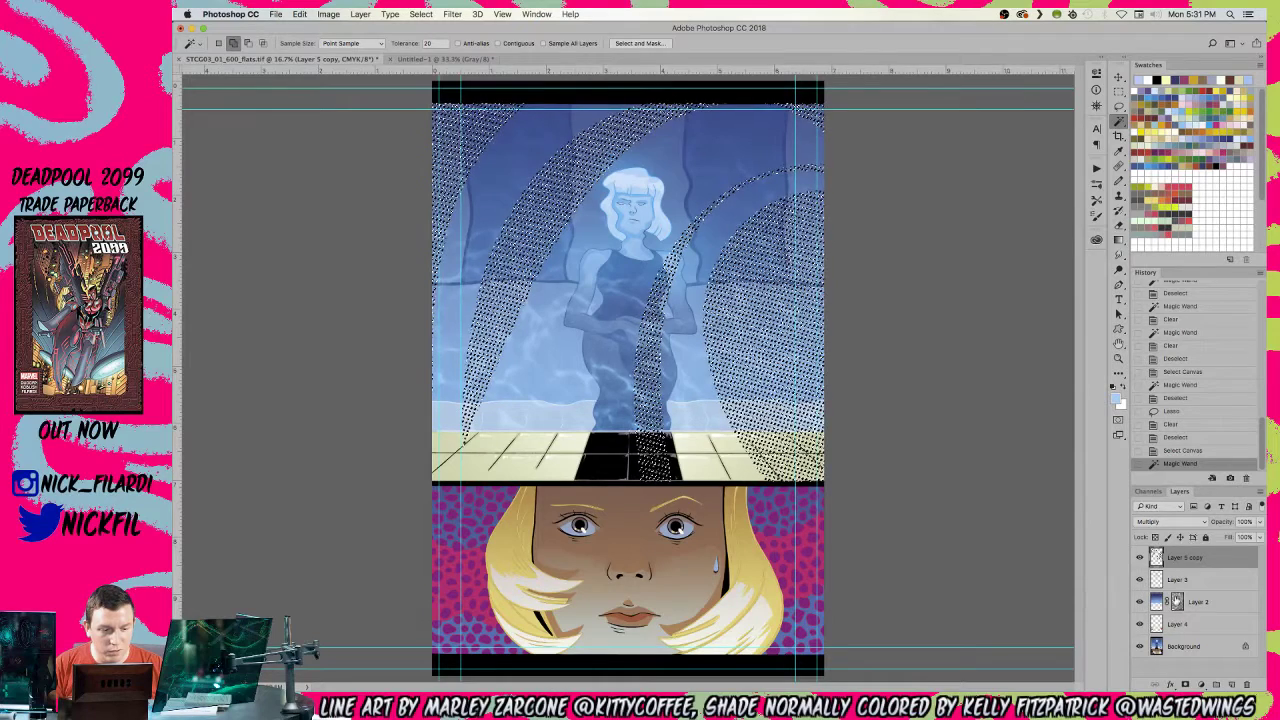
key("alt+BackSpace")
key("super+d")
key("z")
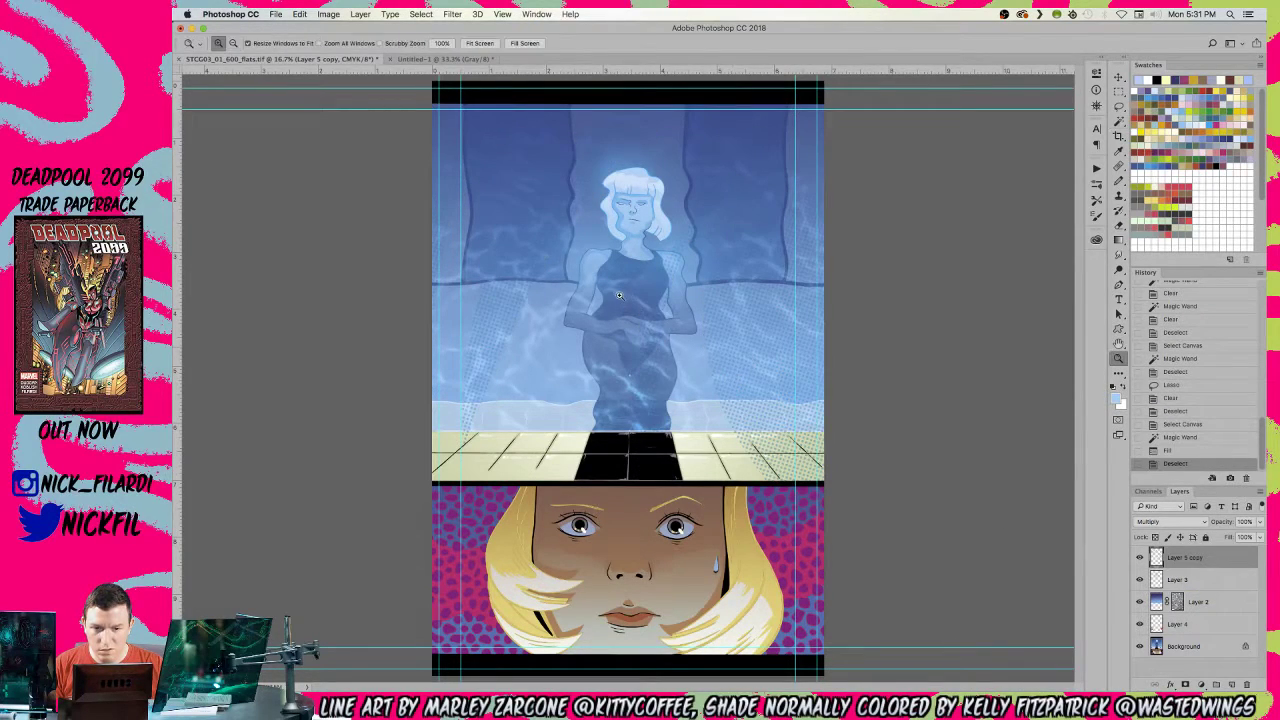
- Change the halftone layer's blend mode from Multiply to Normal
left_click(642, 312, "alt")
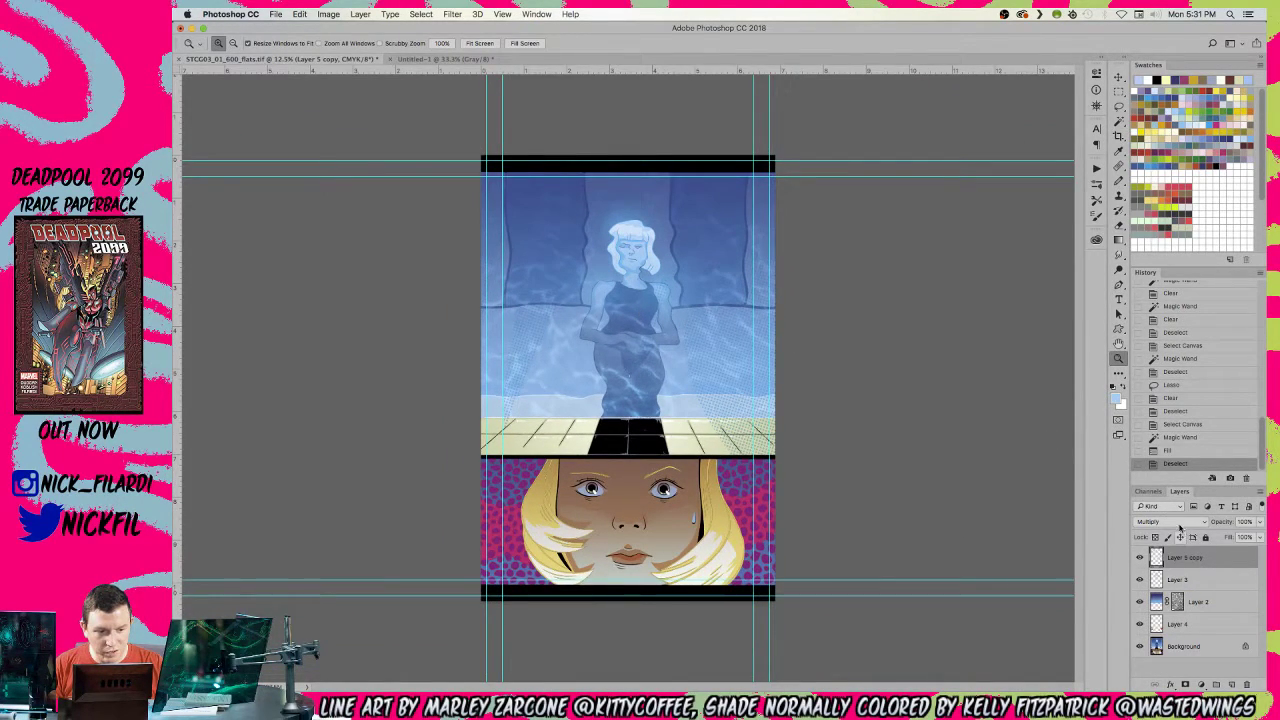
left_click(1179, 524)
left_click(1164, 490)
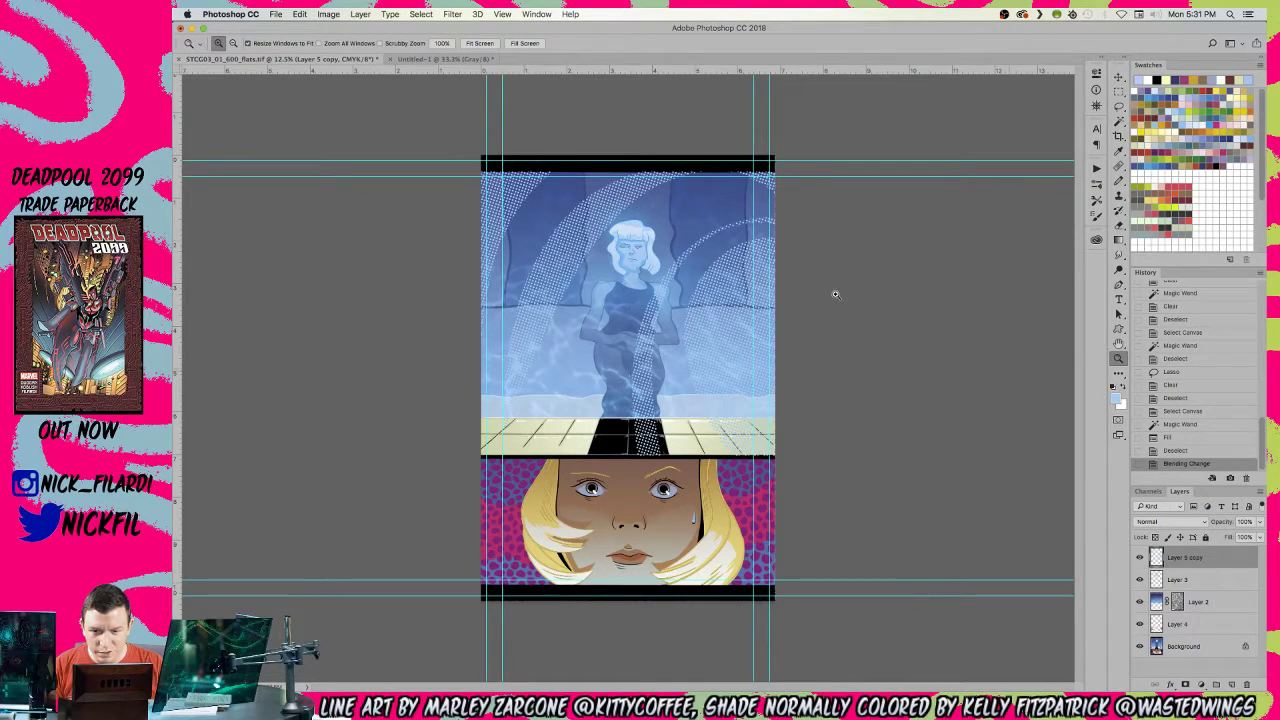
- Reselect only the halftone dots with the Magic Wand and set the foreground color to yellow-green
key("super+a")
key("w")
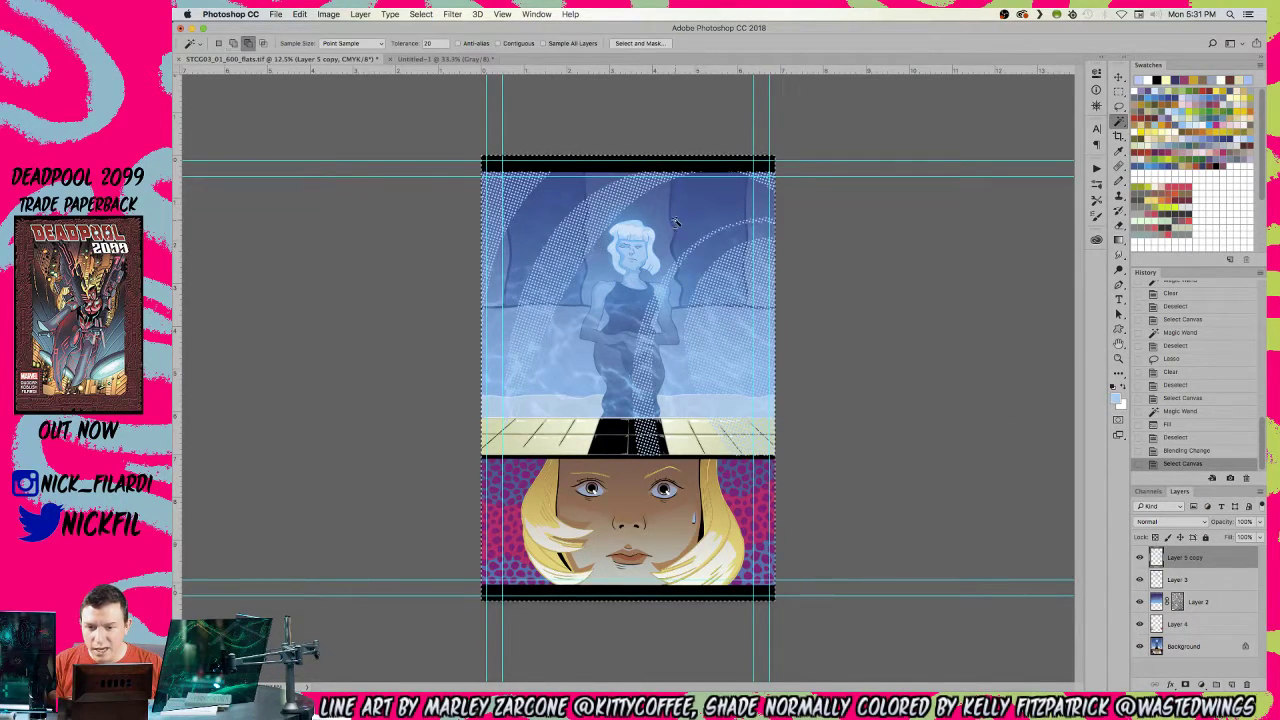
left_click(680, 216, "alt")
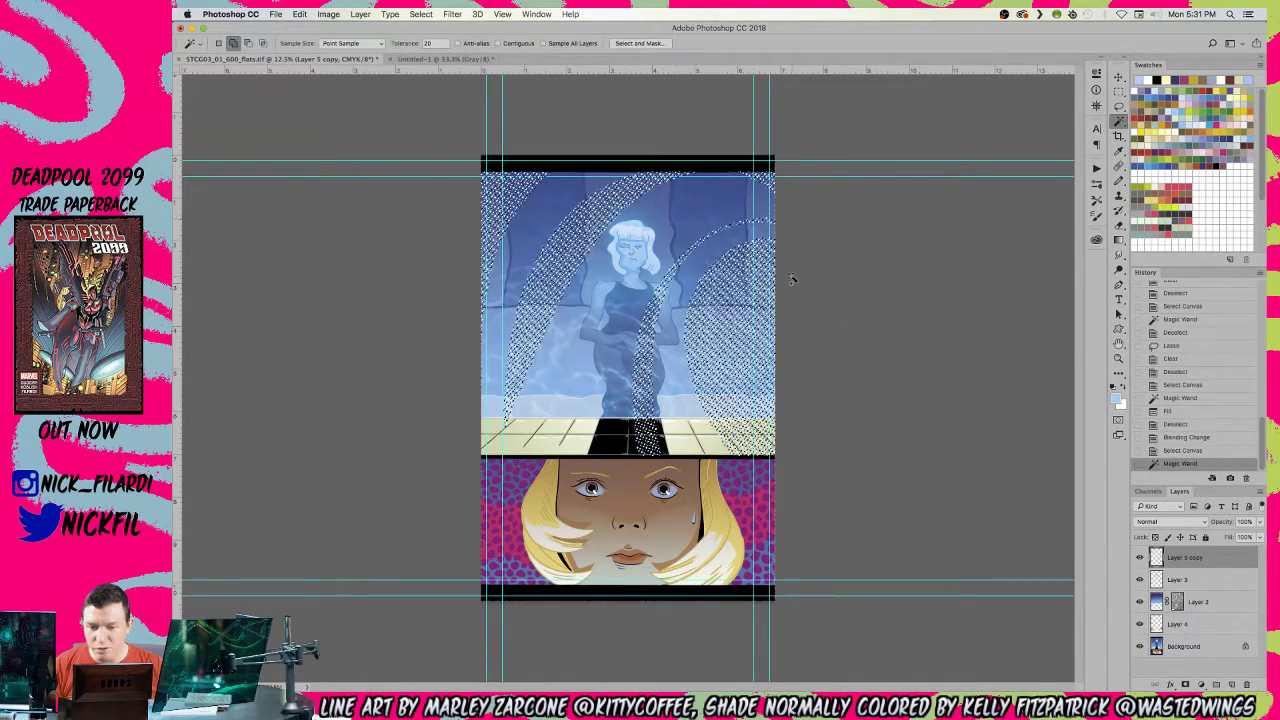
left_click(1166, 156)
- Hide the guides and selection edges, and apply a fading yellow-green linear gradient downward through the selected dots using a foreground-color preset
key("g")
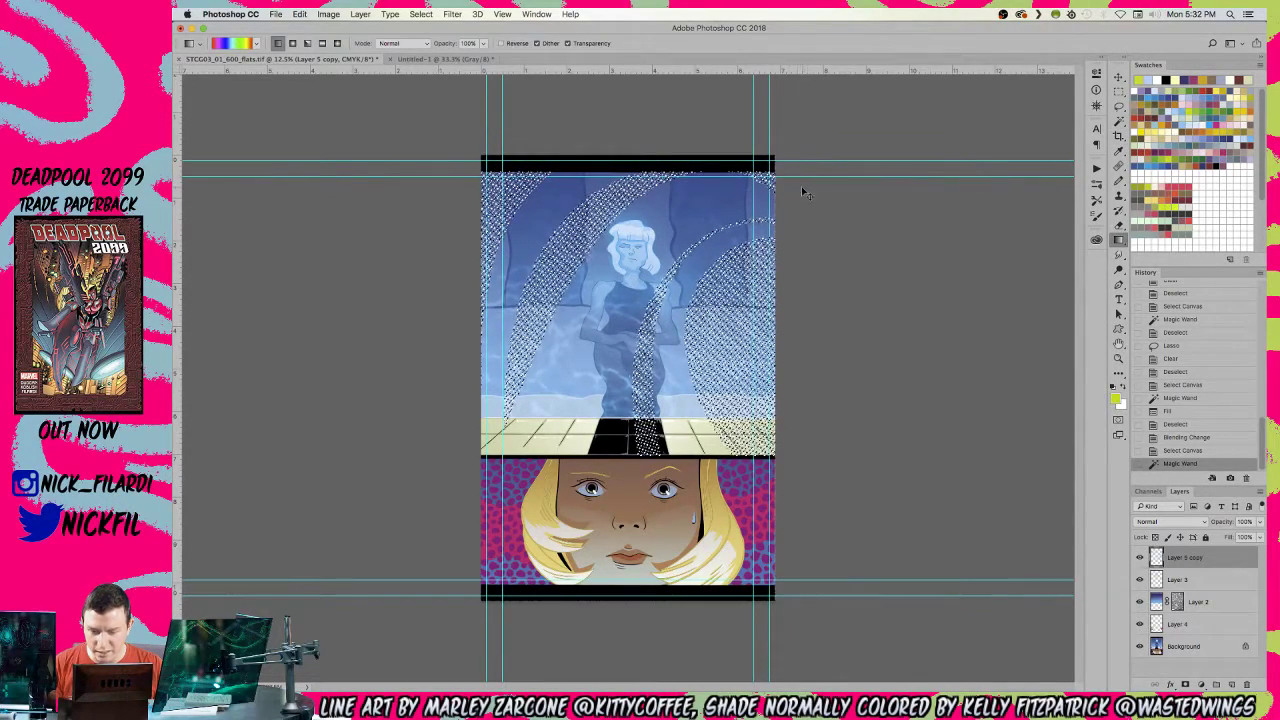
key("super+h")
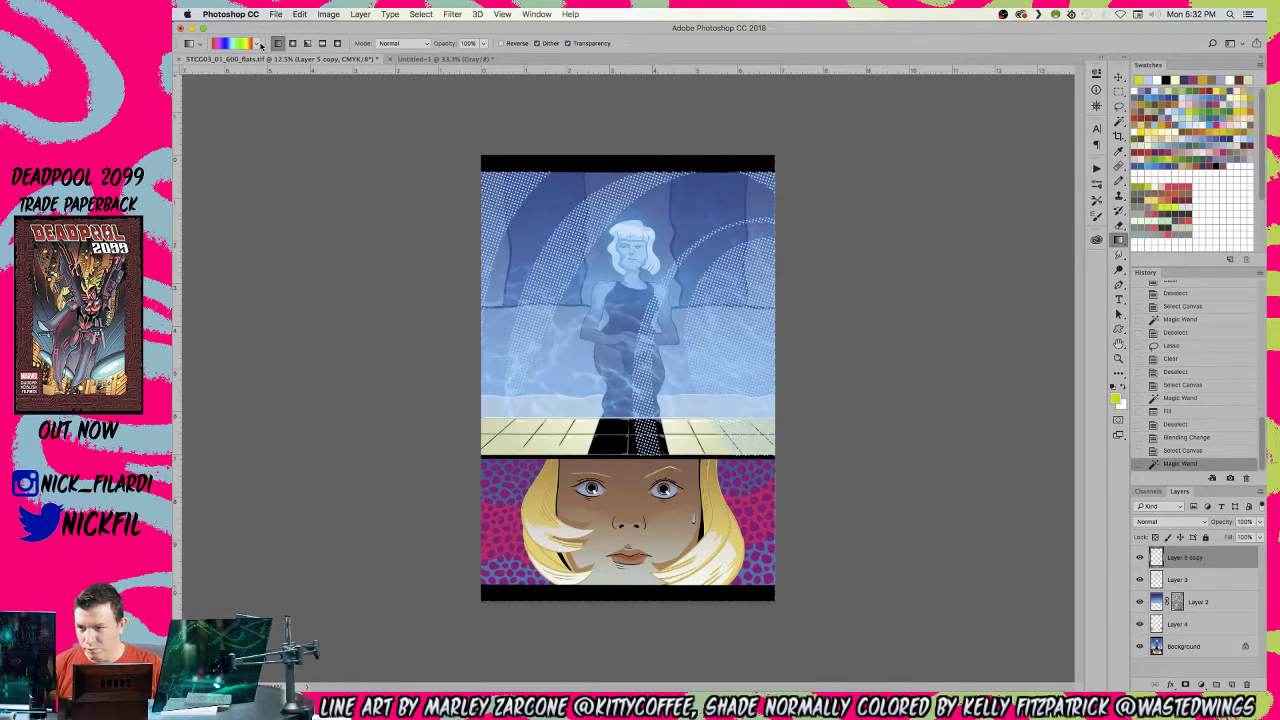
left_click(249, 44)
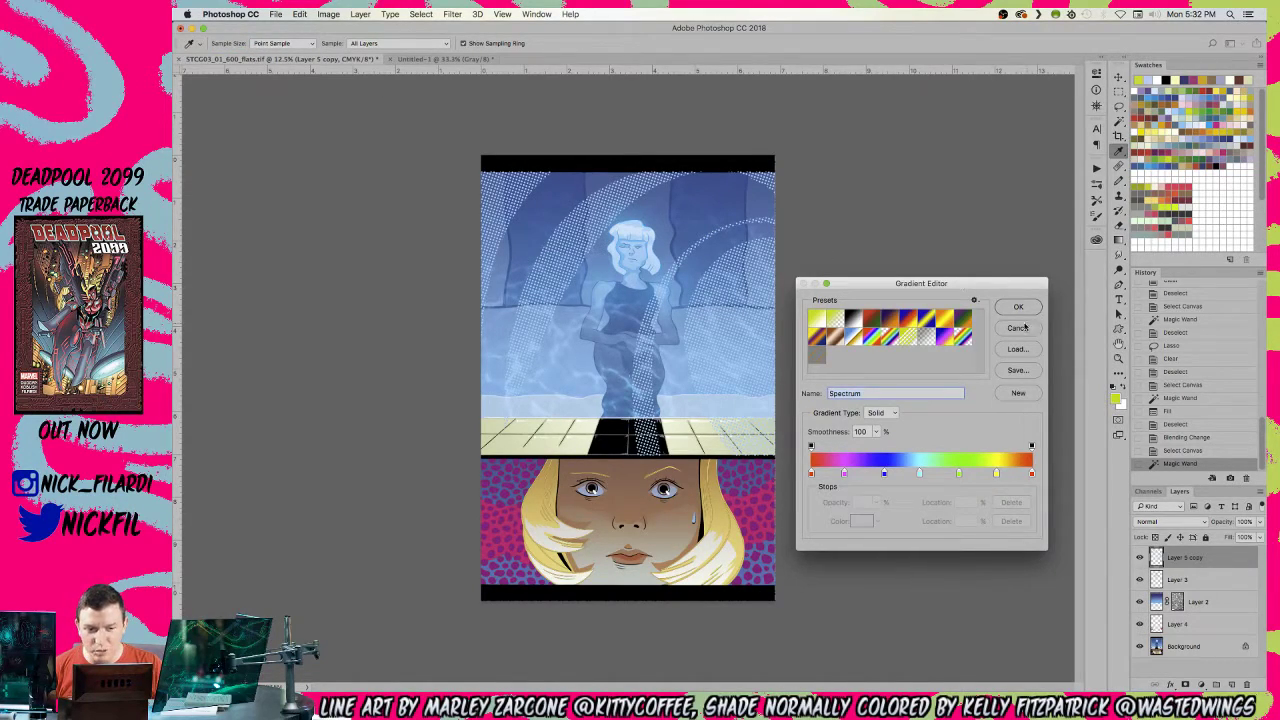
left_click(1024, 327)
left_click(240, 46)
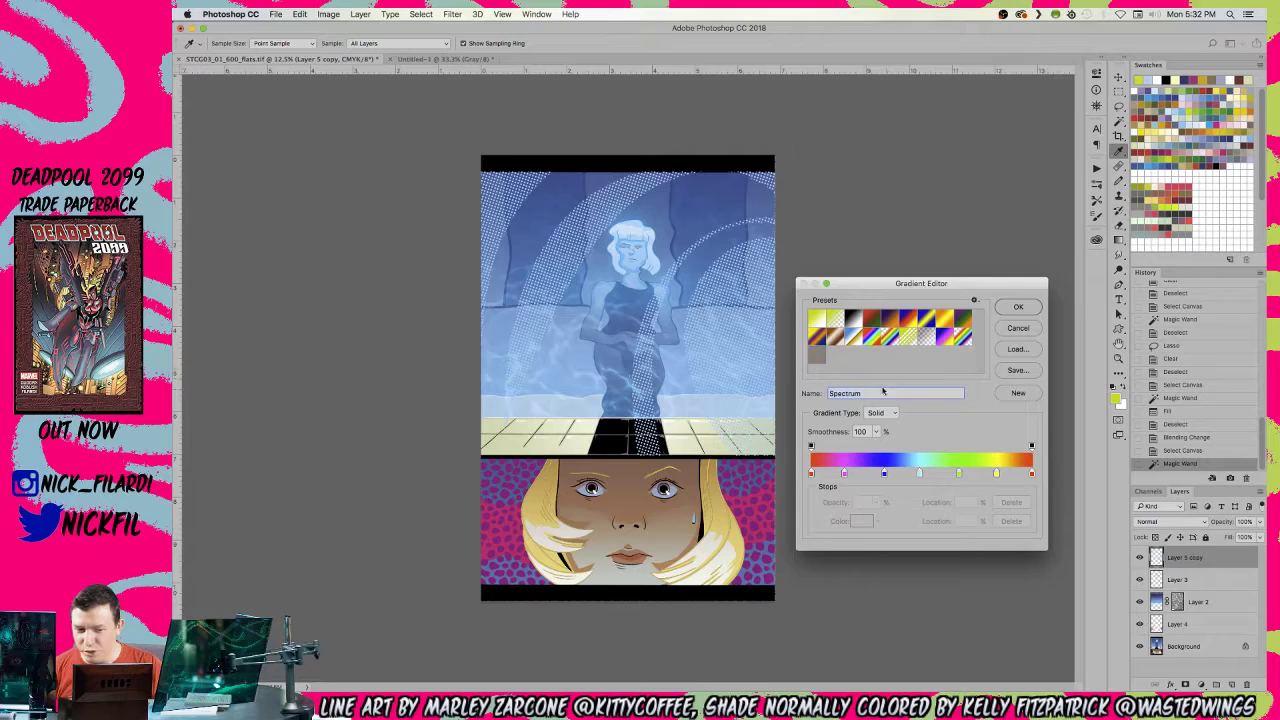
left_click(830, 320)
left_click(1018, 307)
left_click_drag(595, 103, 596, 522)
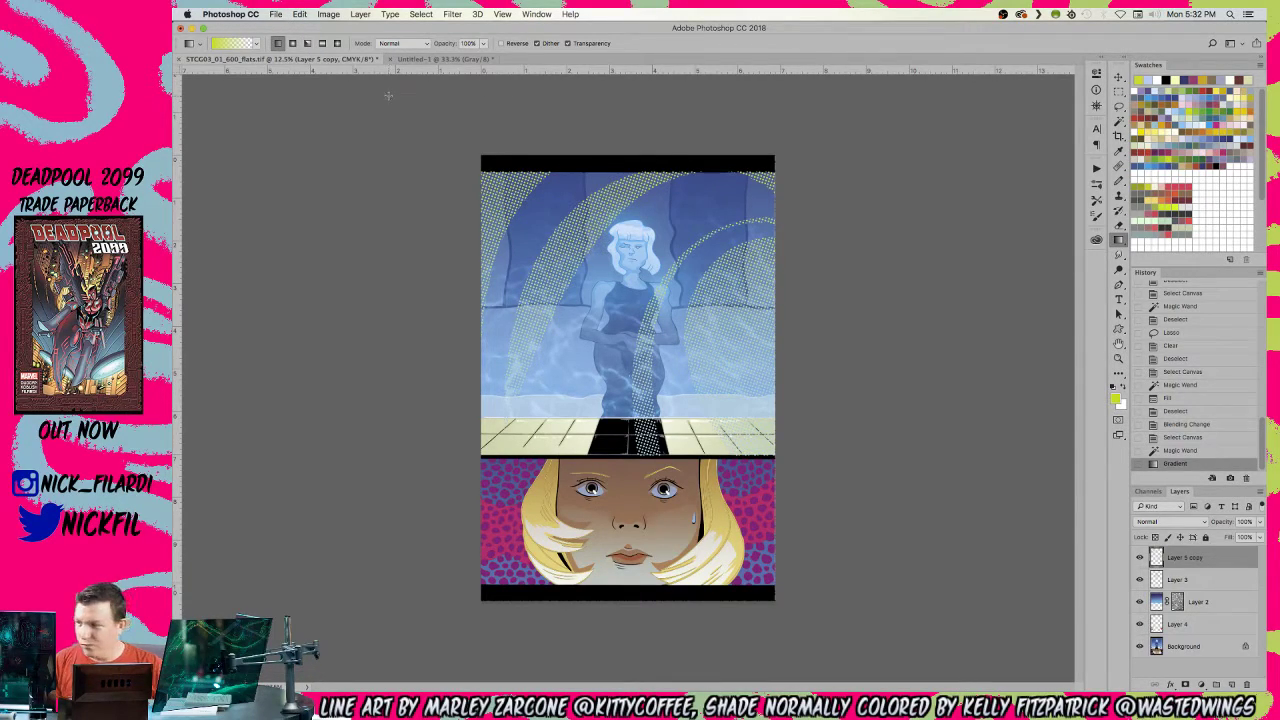
- Duplicate the halftone dot layer
key("z")
left_click(656, 496)
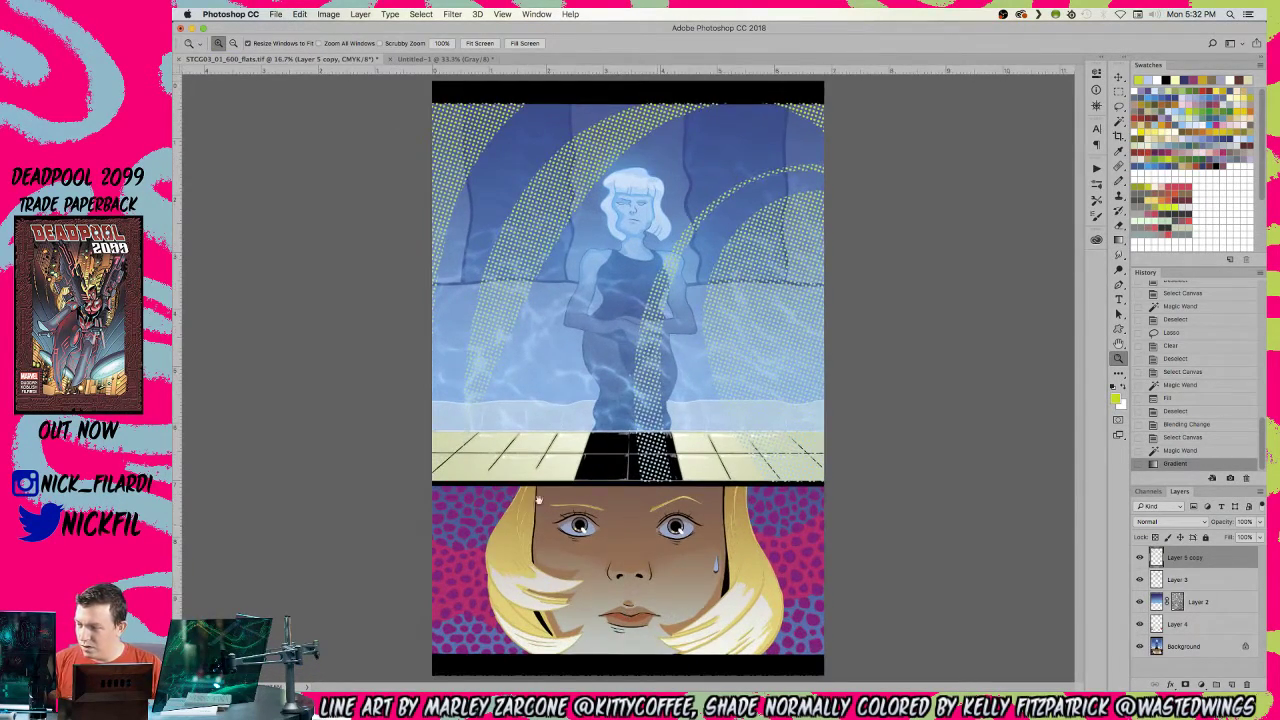
left_click(577, 472)
left_click(606, 474, "alt")
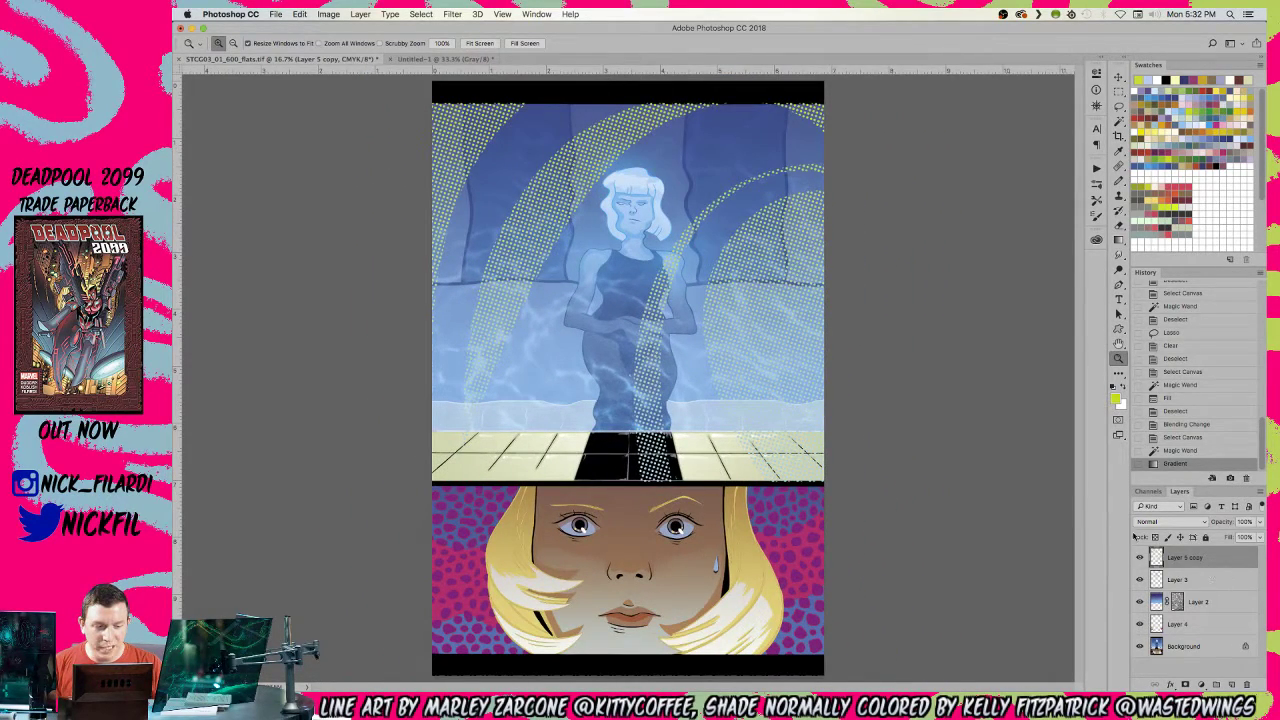
key("v")
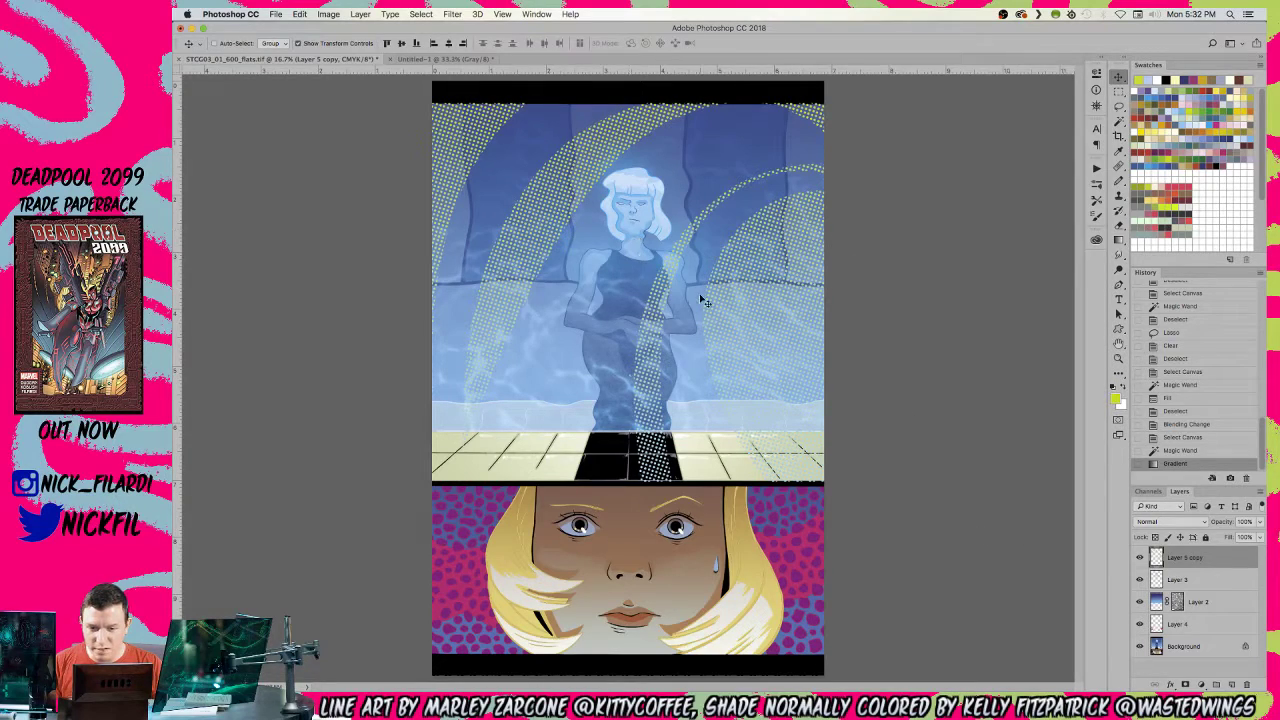
right_click(1192, 574)
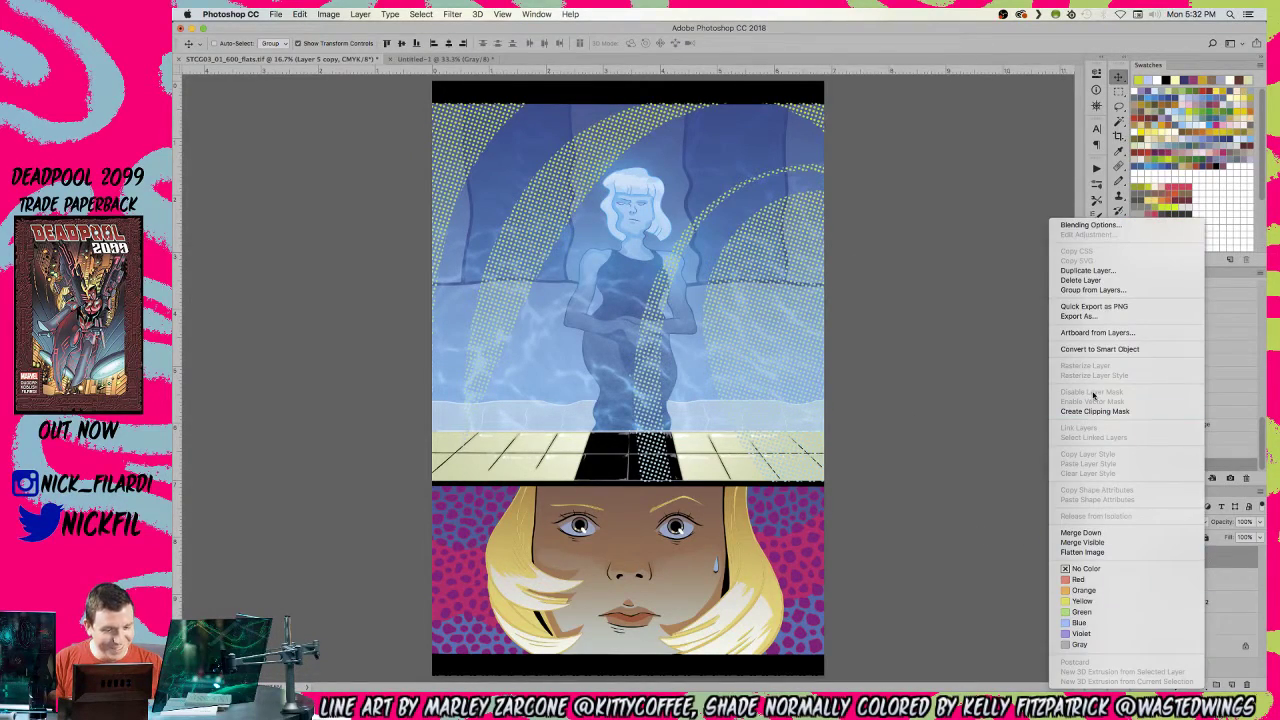
left_click(1101, 270)
key("Return")
- Restrict the duplicated halftone dot layer's blending to the cyan channel only
left_click(1184, 522)
left_click(1215, 551)
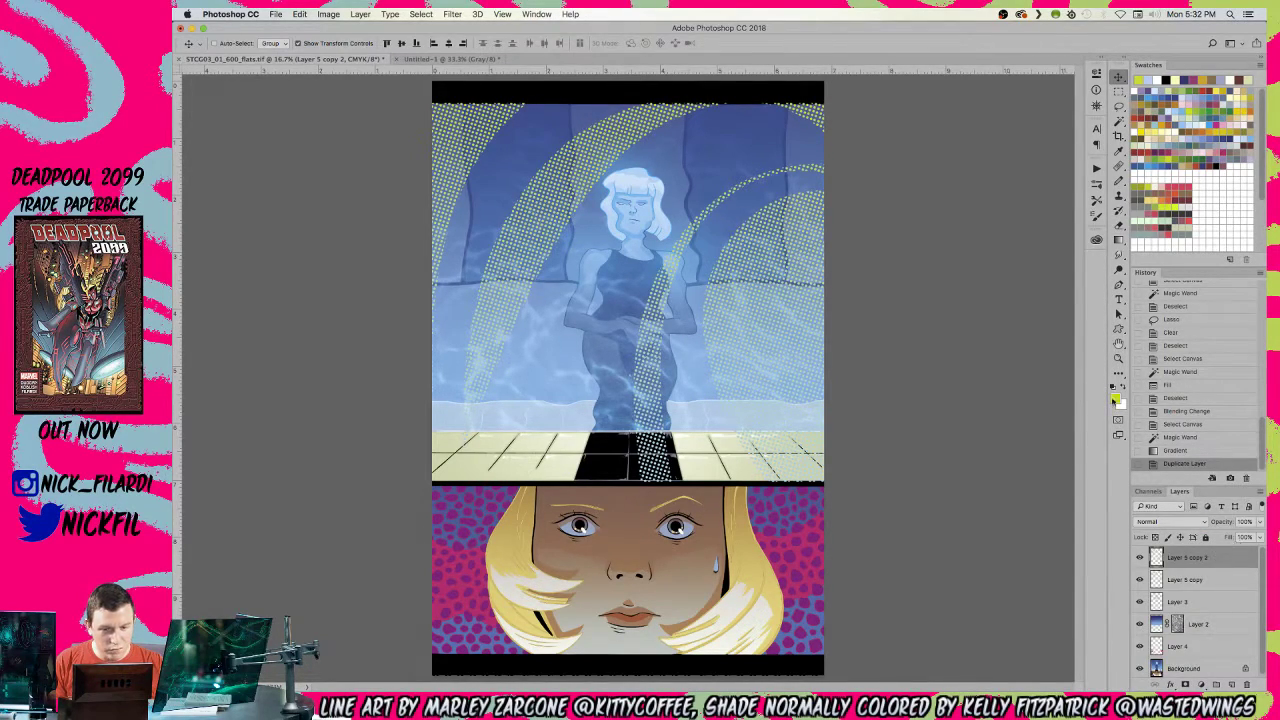
double_click(1230, 557)
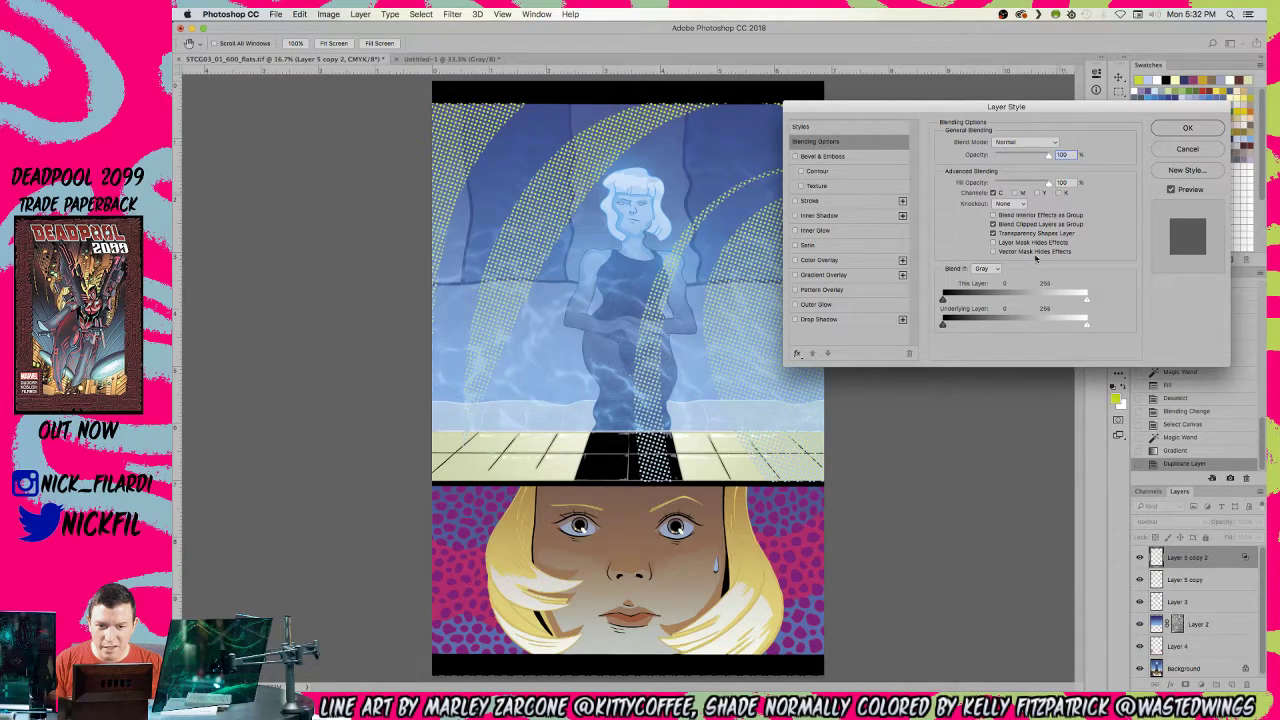
left_click(1187, 128)
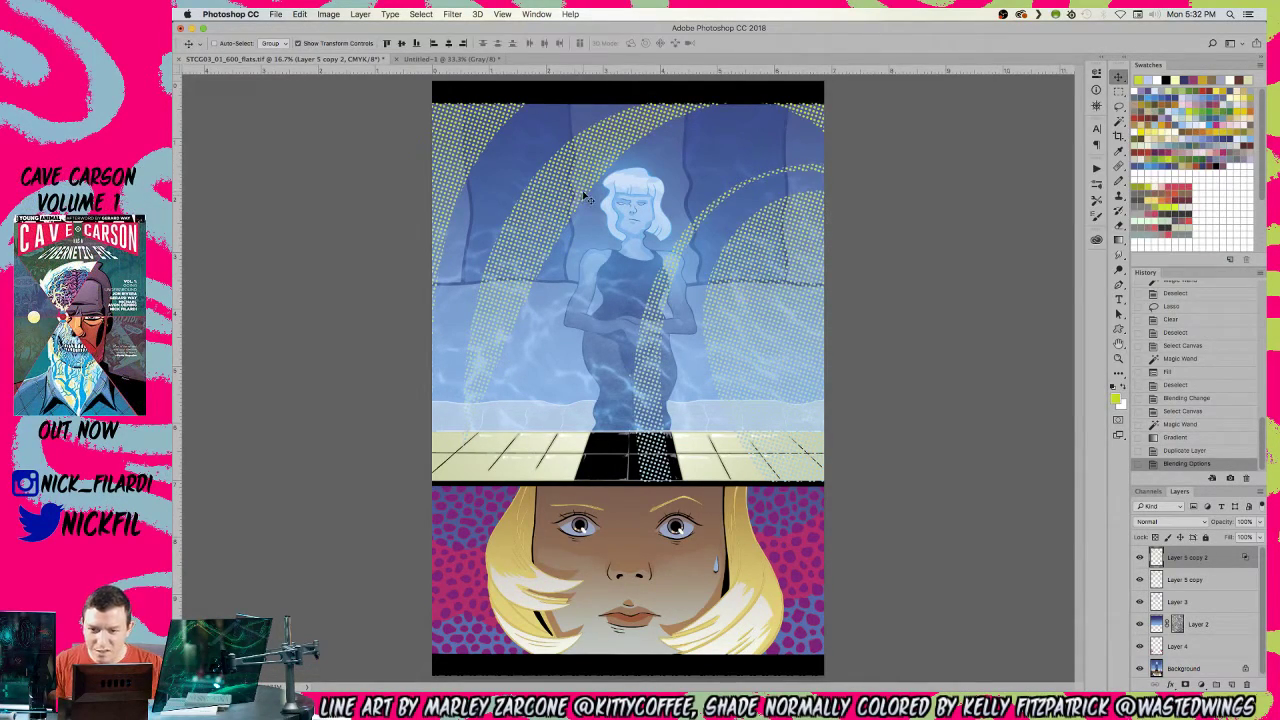
- Offset the duplicate dot layer slightly, scale it to about 101.8%, and nudge it upward
left_click_drag(578, 195, 578, 196)
key("super+h")
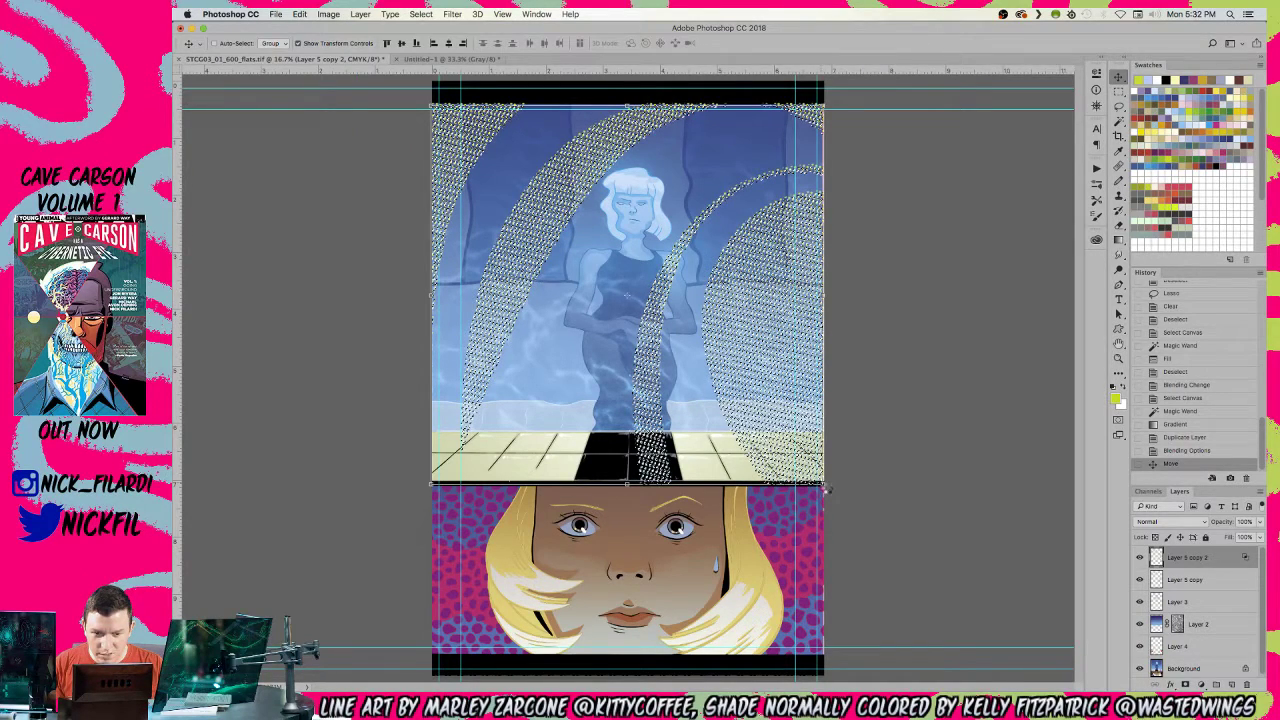
left_click_drag(826, 487, 830, 490)
key("Return")
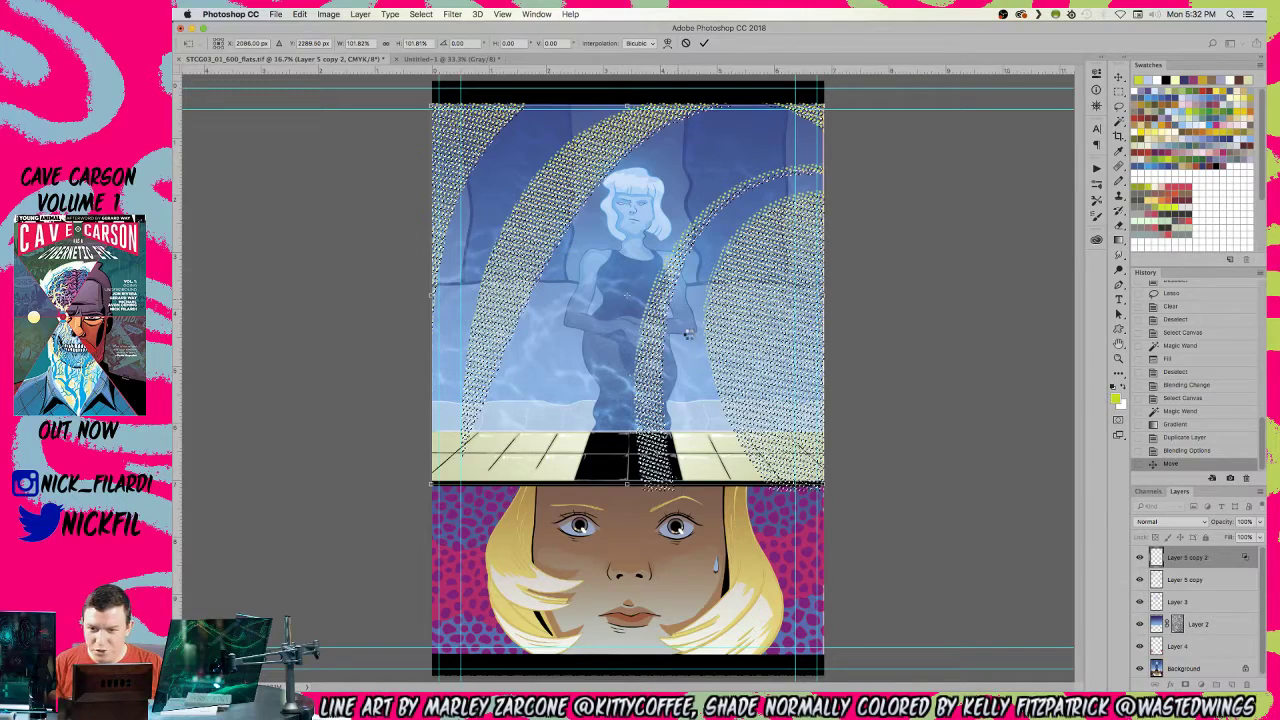
key("Return")
key("Up")
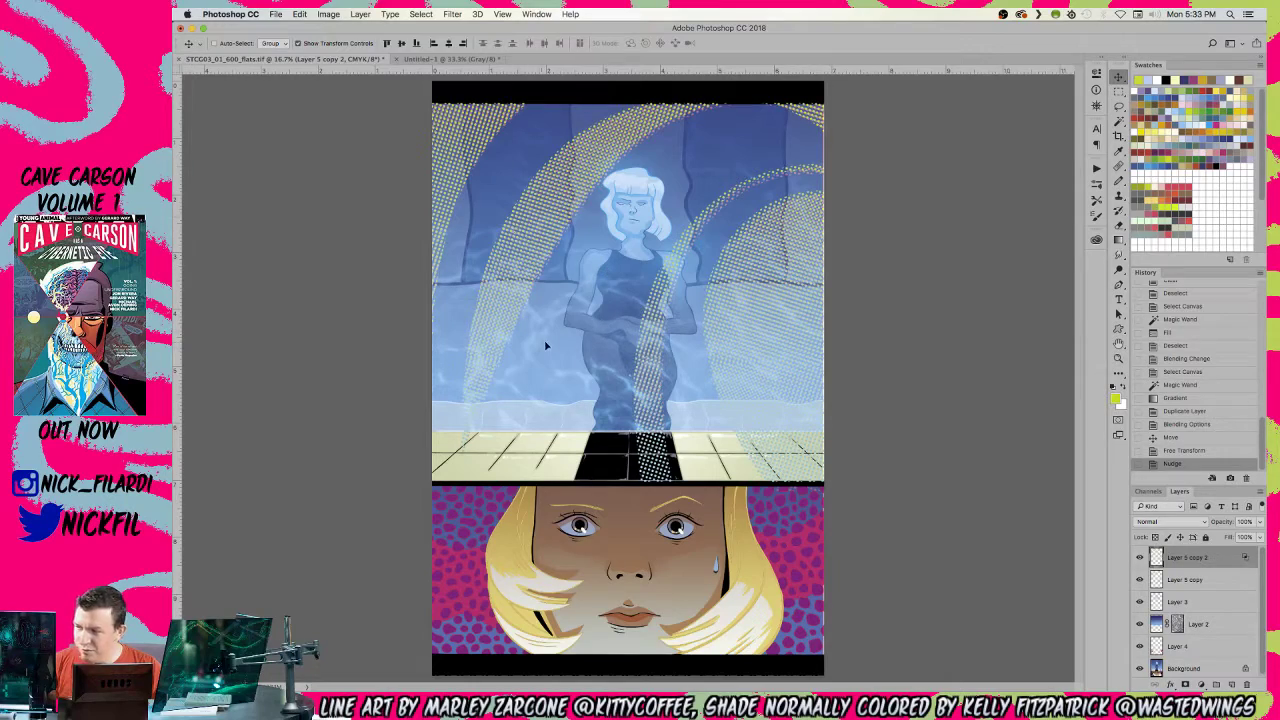
key("z")
left_click_drag(542, 326, 461, 429)
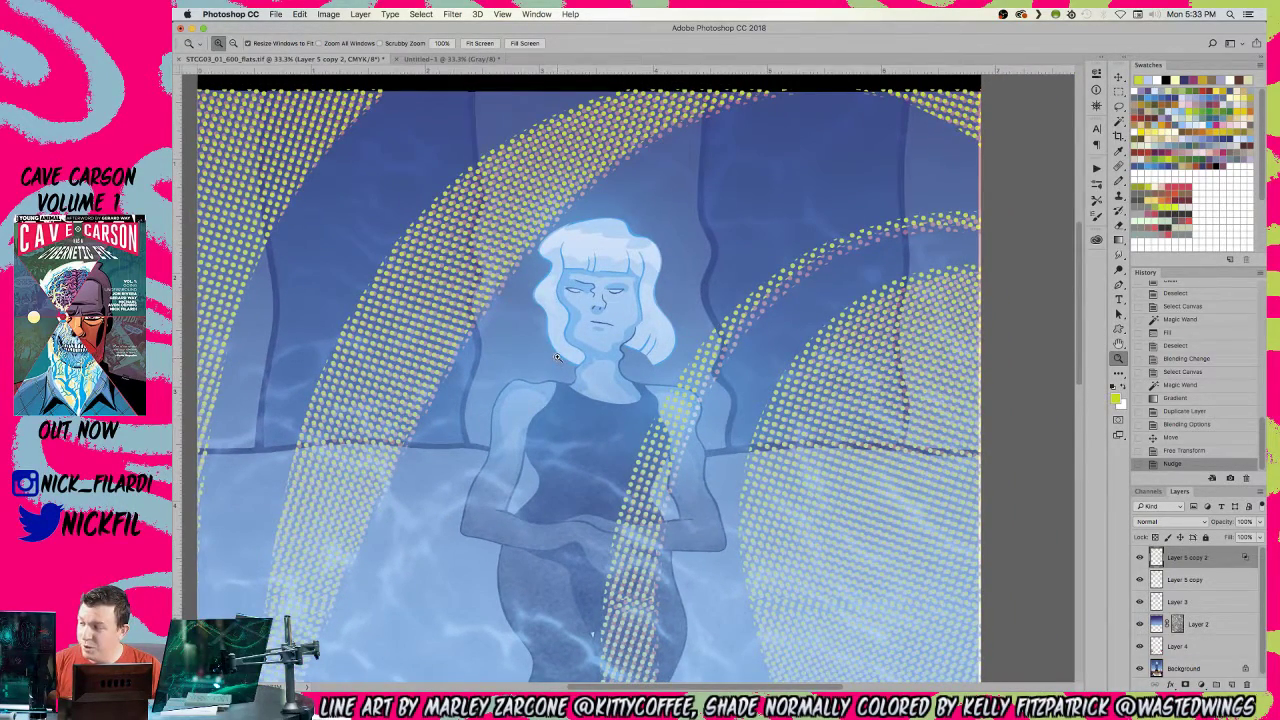
key("super+0")
key("super+a")
key("w")
left_click(660, 343)
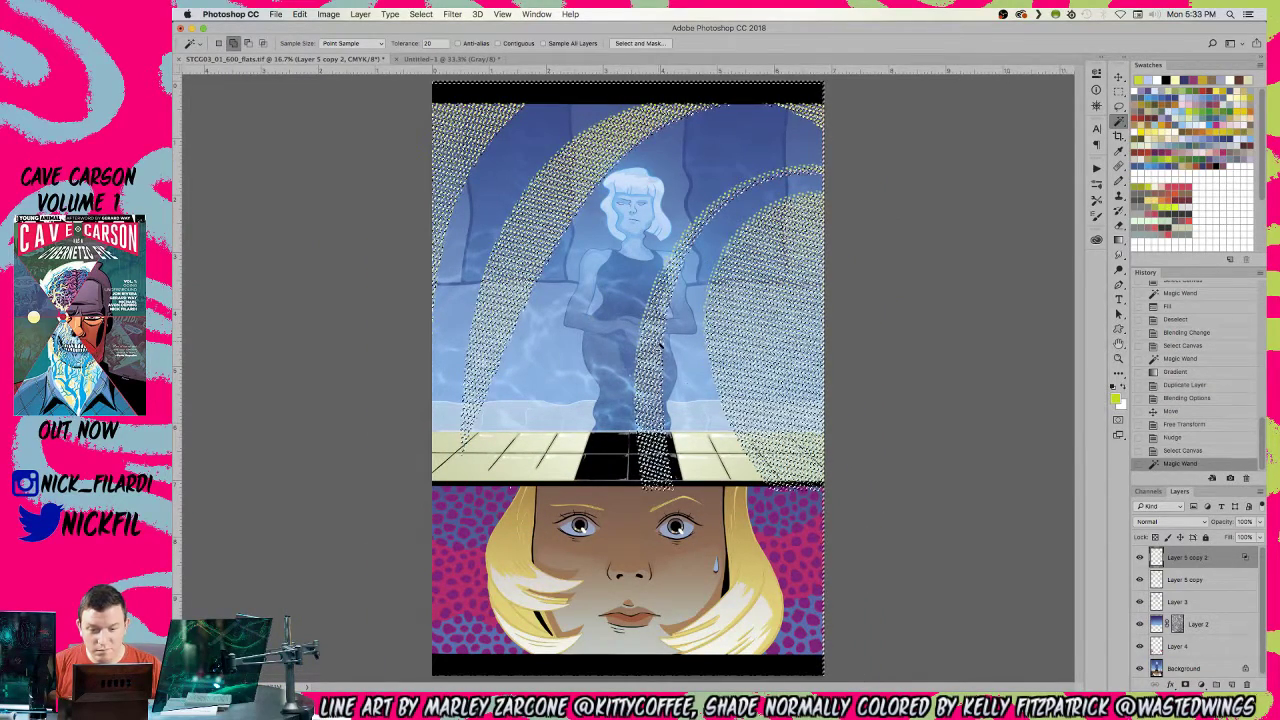
key("super+d")
- Switch the duplicate dot layer's blending from the cyan channel to the magenta channel only
double_click(1231, 560)
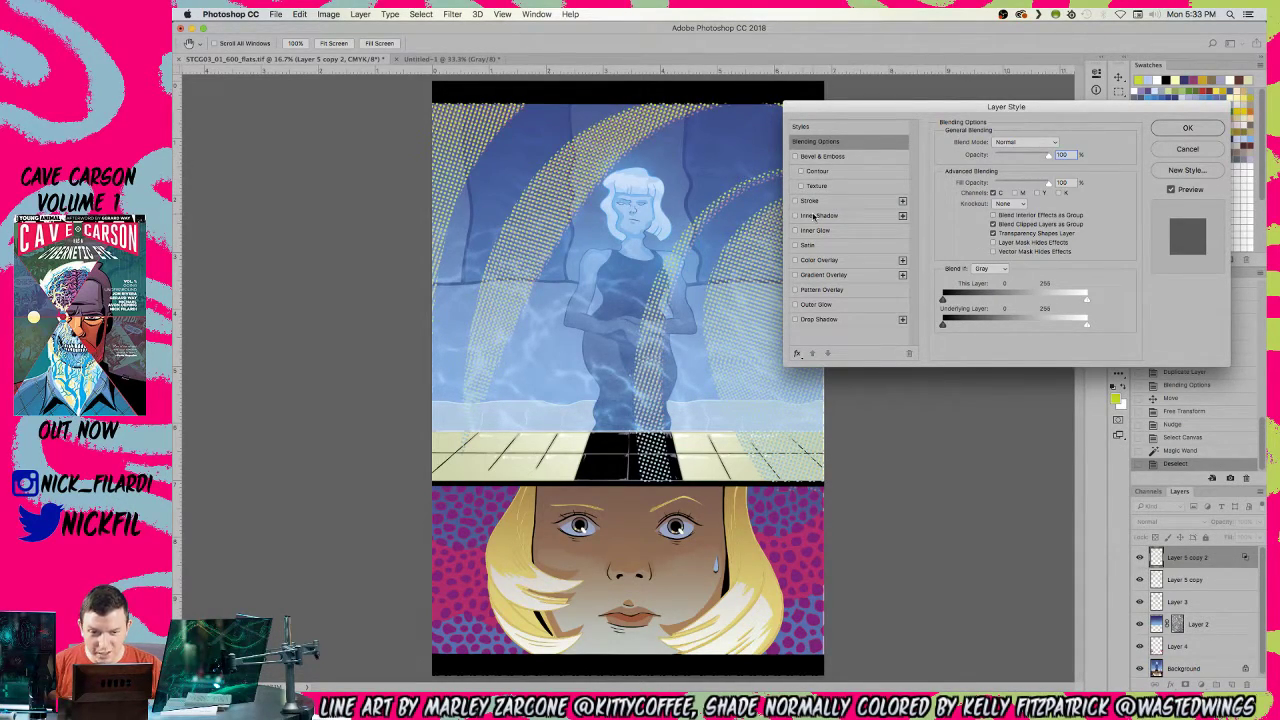
left_click(997, 193)
left_click(1016, 193)
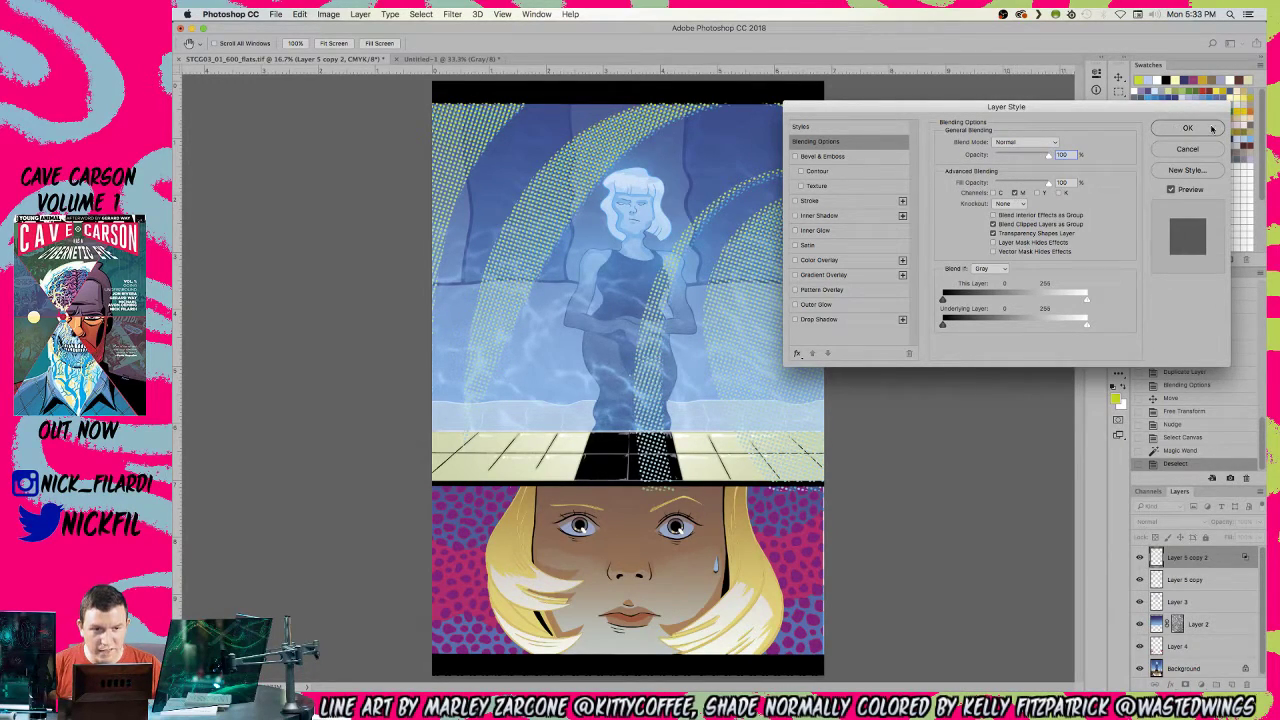
key("Return")
- Select the area where the duplicate's dots spill into the face panel and clear them
left_click(690, 229, "alt")
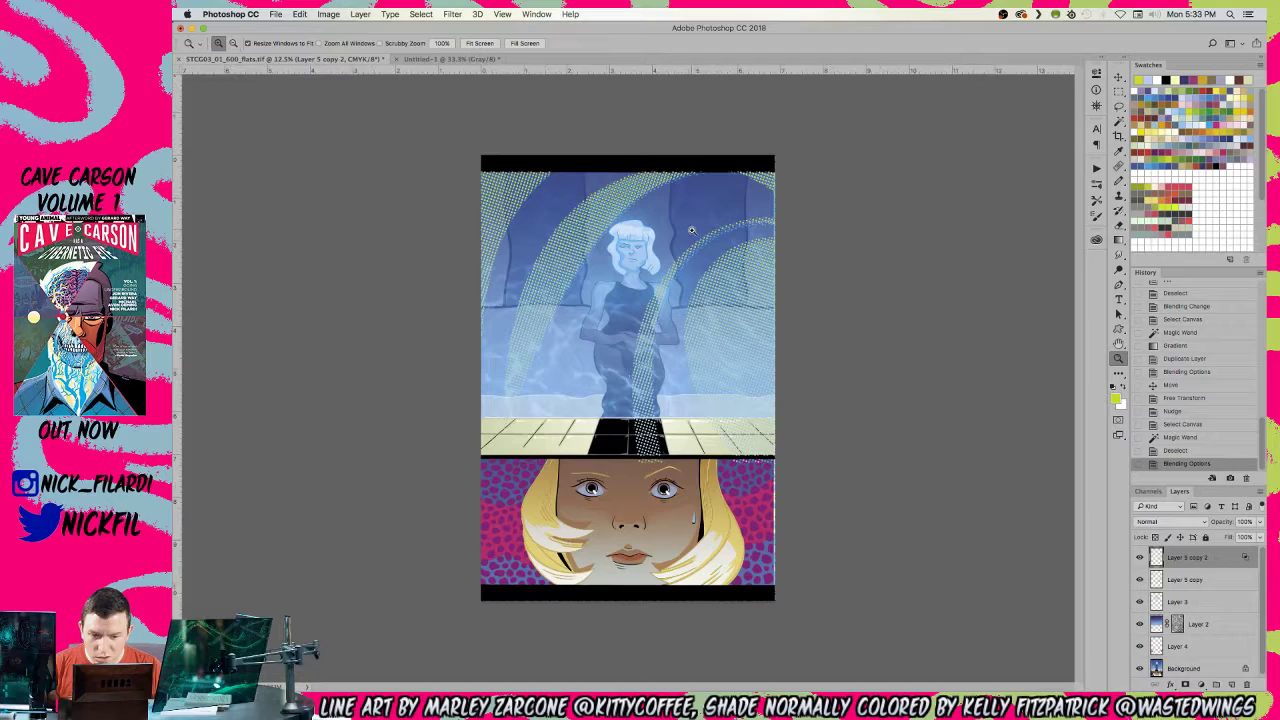
key("m")
left_click_drag(829, 537, 575, 456)
key("Delete")
key("super+d")
key("z")
left_click(580, 342)
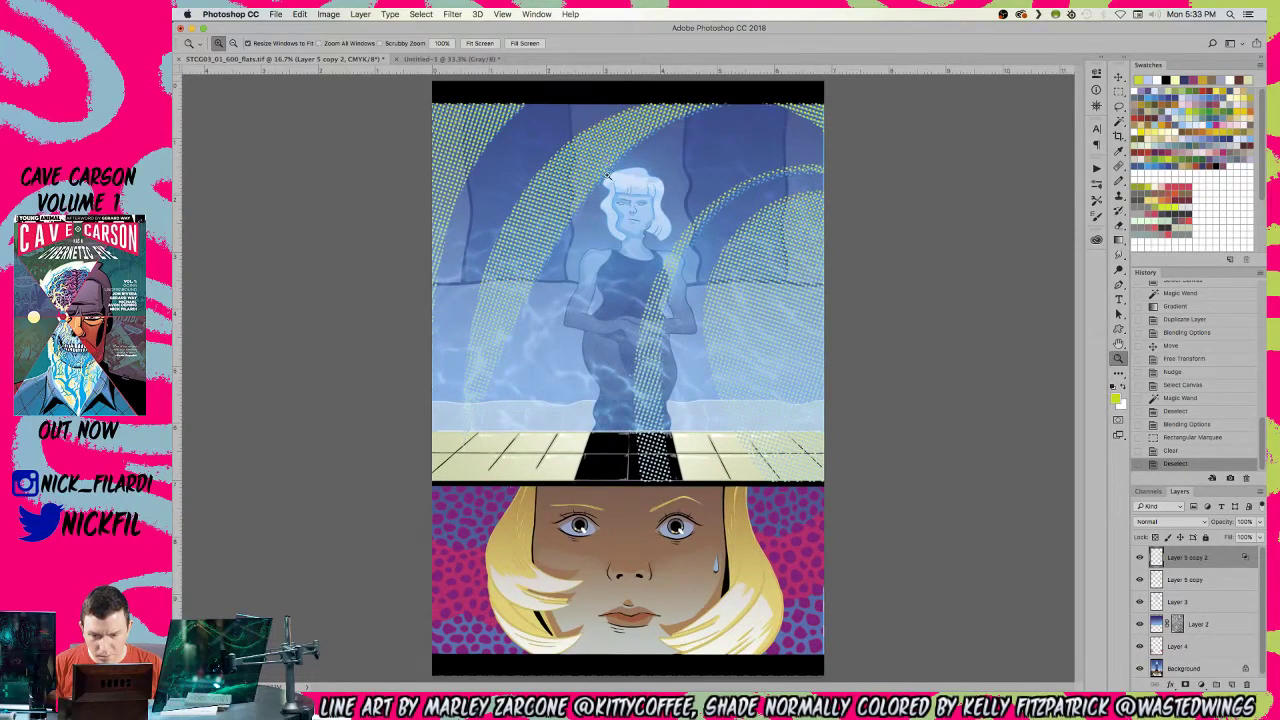
key("m")
left_click_drag(849, 338, 834, 398)
key("super+d")
key("z")
left_click(794, 312, "alt")
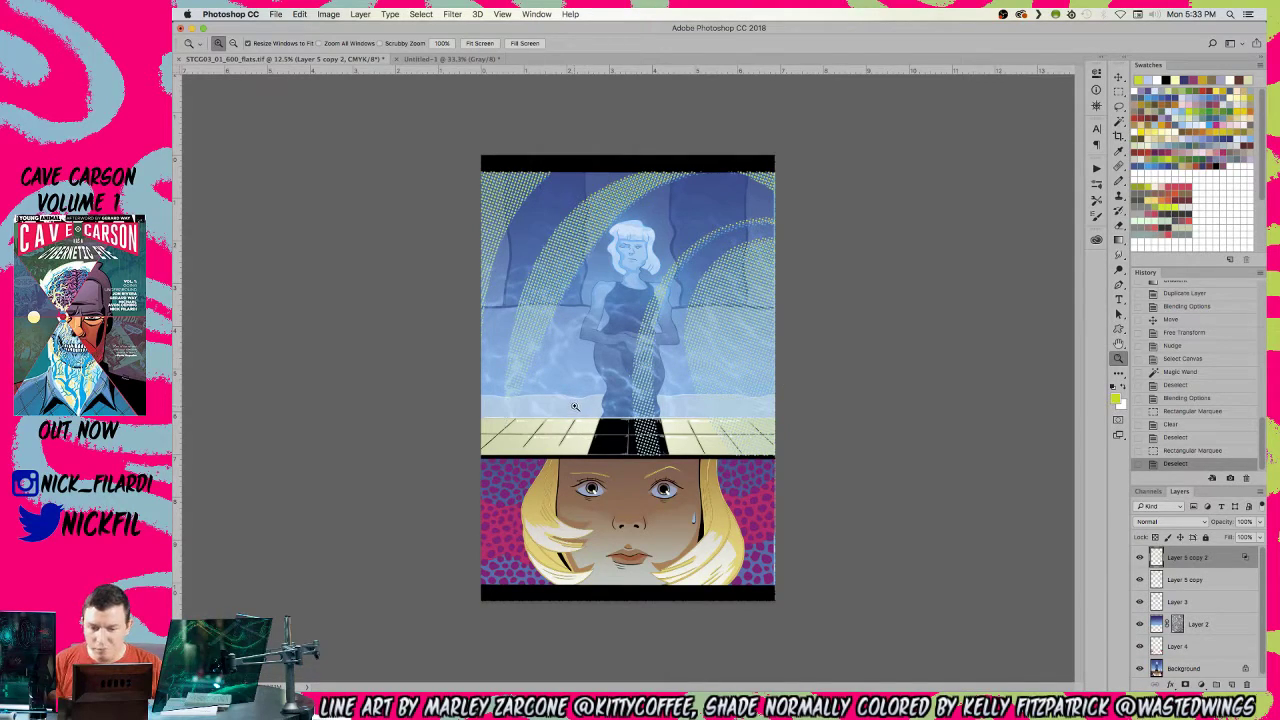
- Switch from the Pencil tool to the Brush tool
left_click(1120, 182)
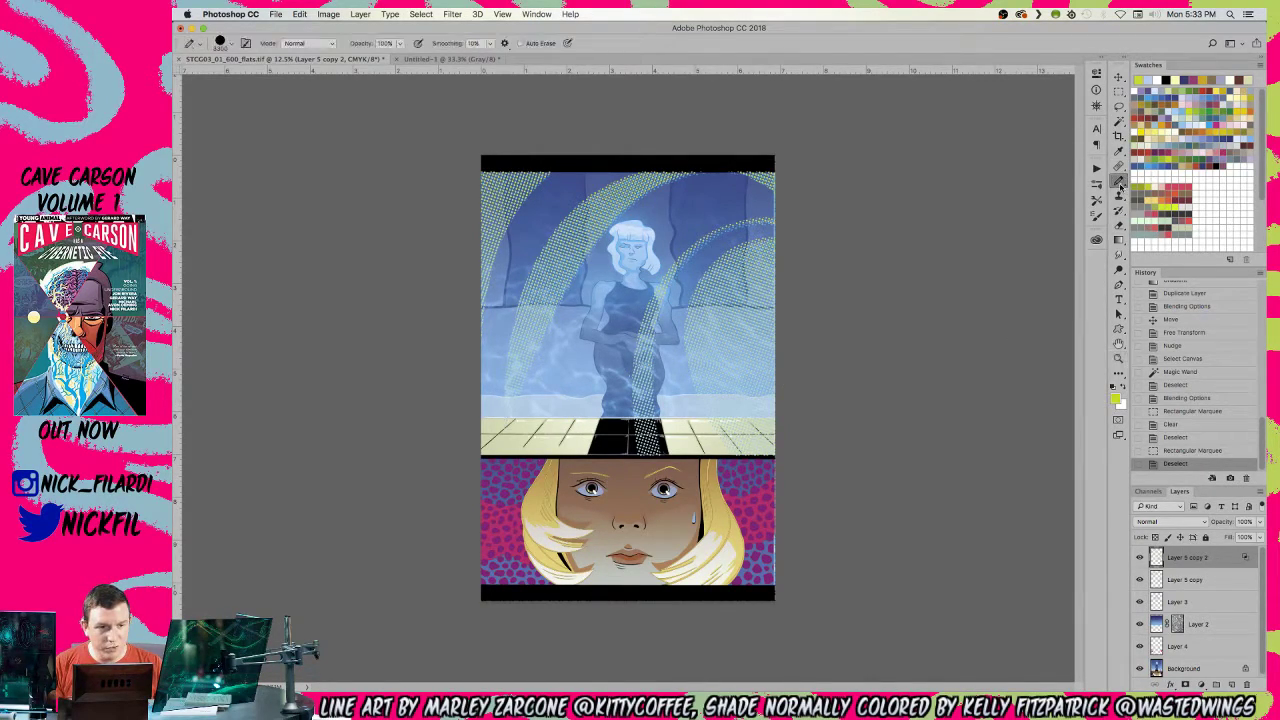
key("shift+b")
key("shift+b")
key("shift+b")
key("shift+b")
key("shift+b")
key("shift+b")
key("shift+b")
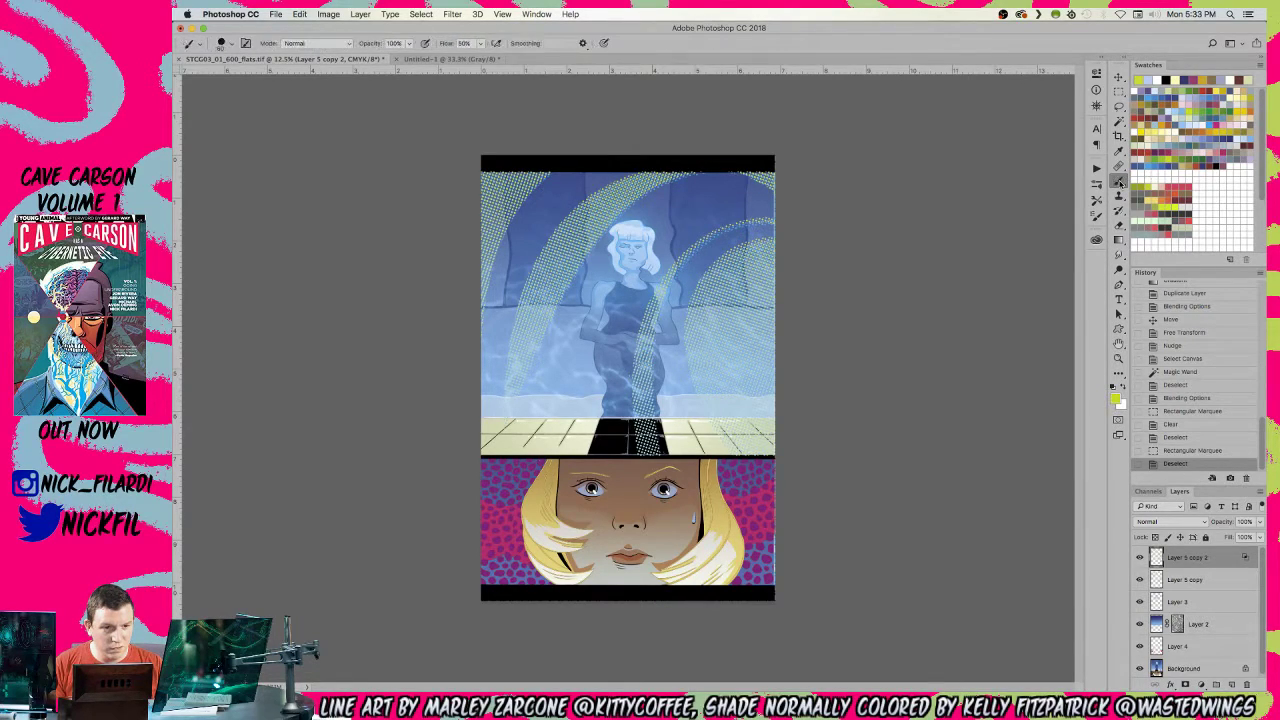
- Examine the face panel and the tiled floor above it up close
key("z")
left_click(640, 455)
left_click(640, 455)
left_click(640, 455)
left_click_drag(516, 628, 661, 370)
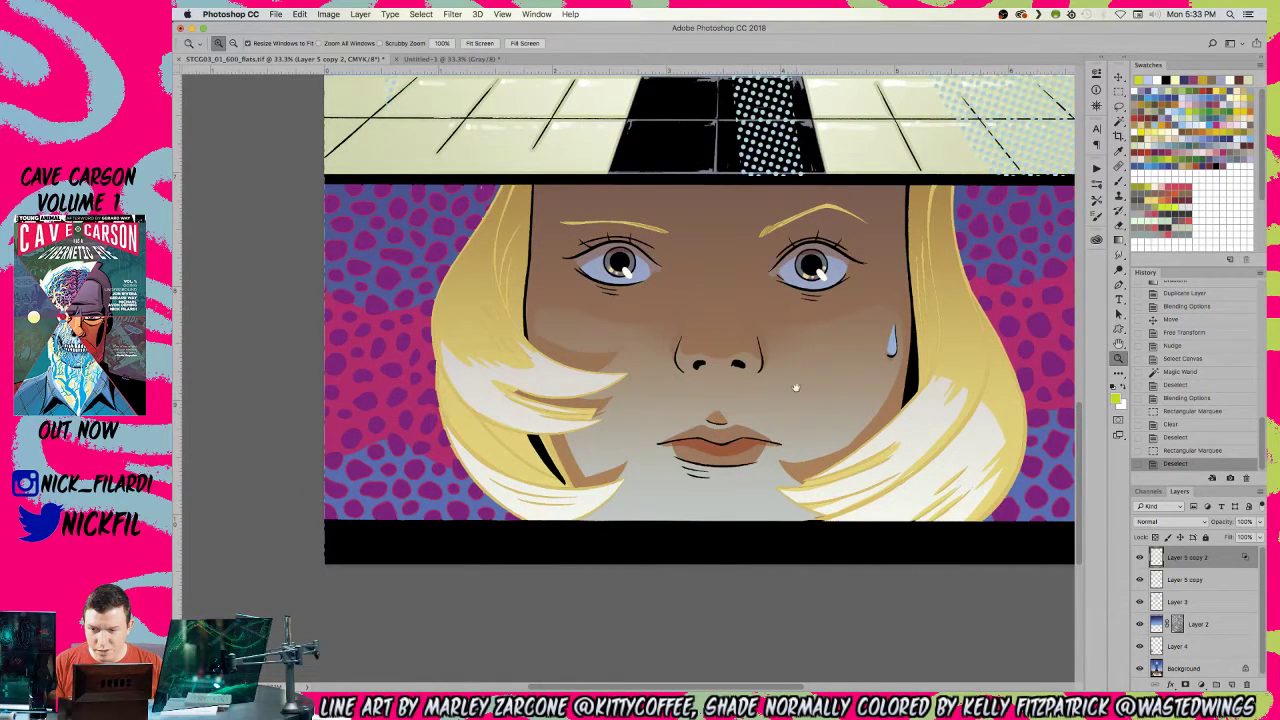
left_click_drag(796, 388, 483, 314)
left_click(620, 309, "alt")
left_click(620, 309, "alt")
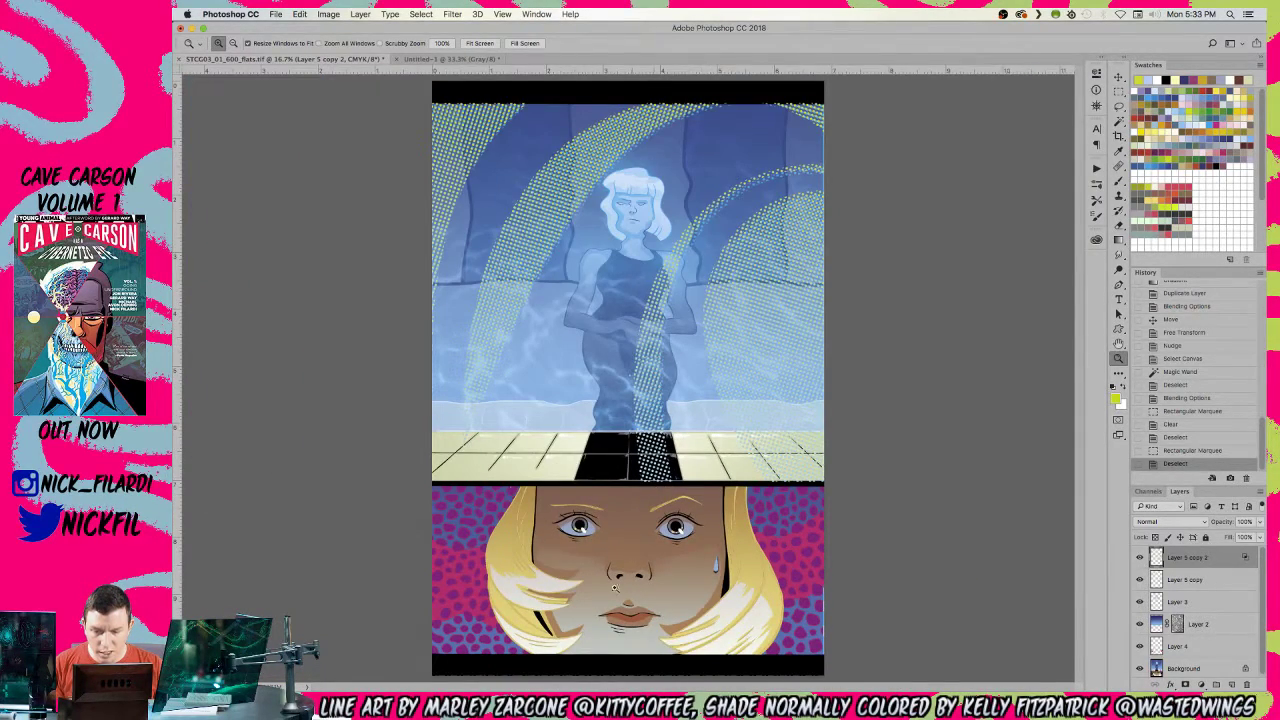
key("w")
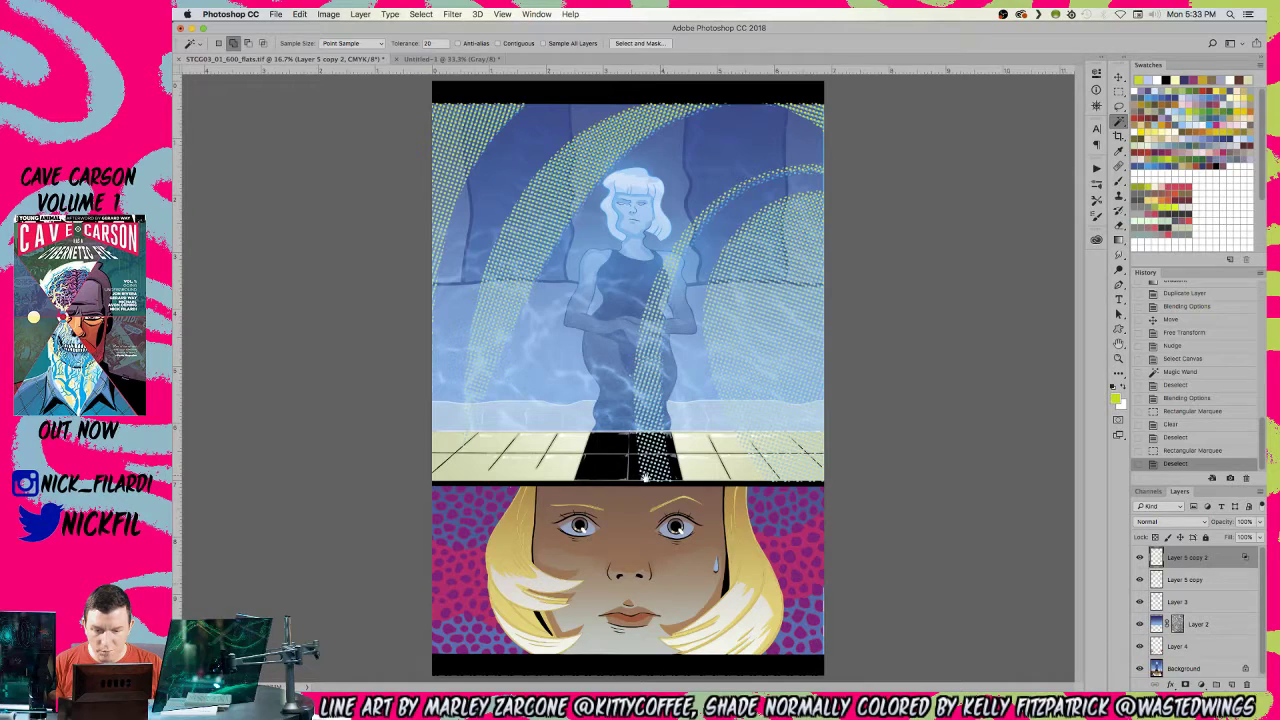
key("z")
left_click(716, 565)
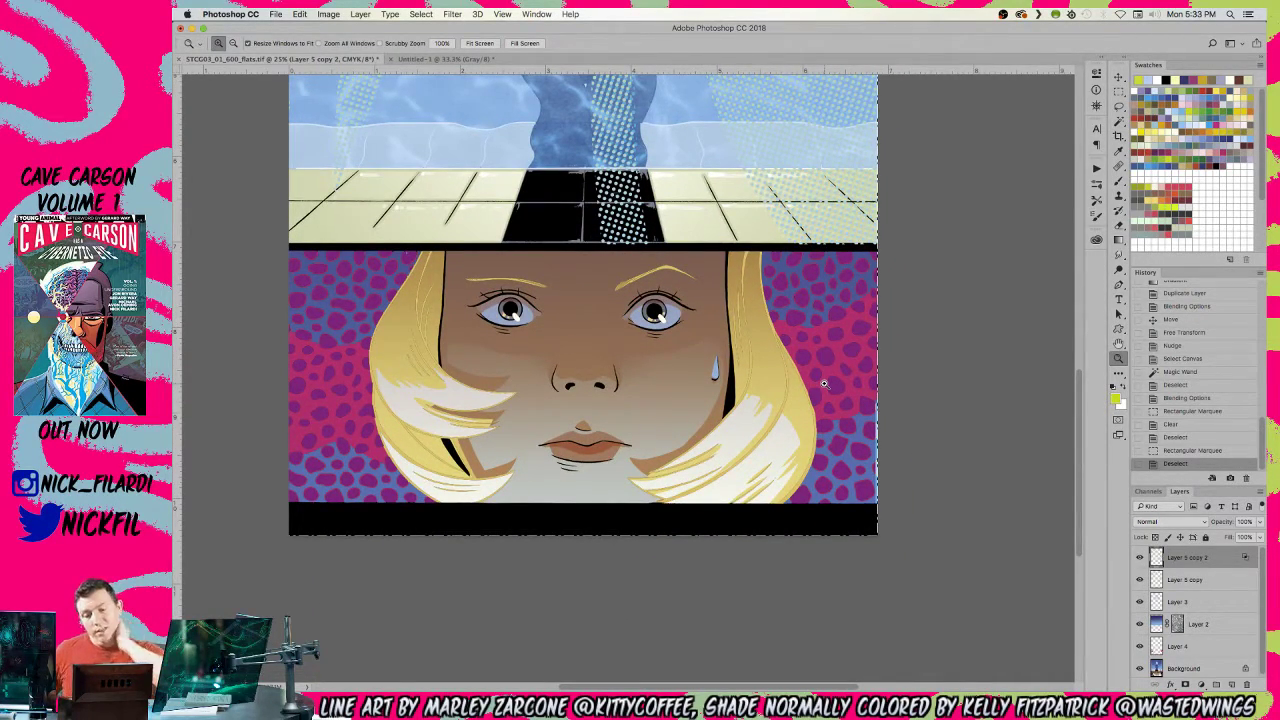
- Choose the large radial-burst brush preset at 3350 px, and undo a trial stamp on the dot layer
key("b")
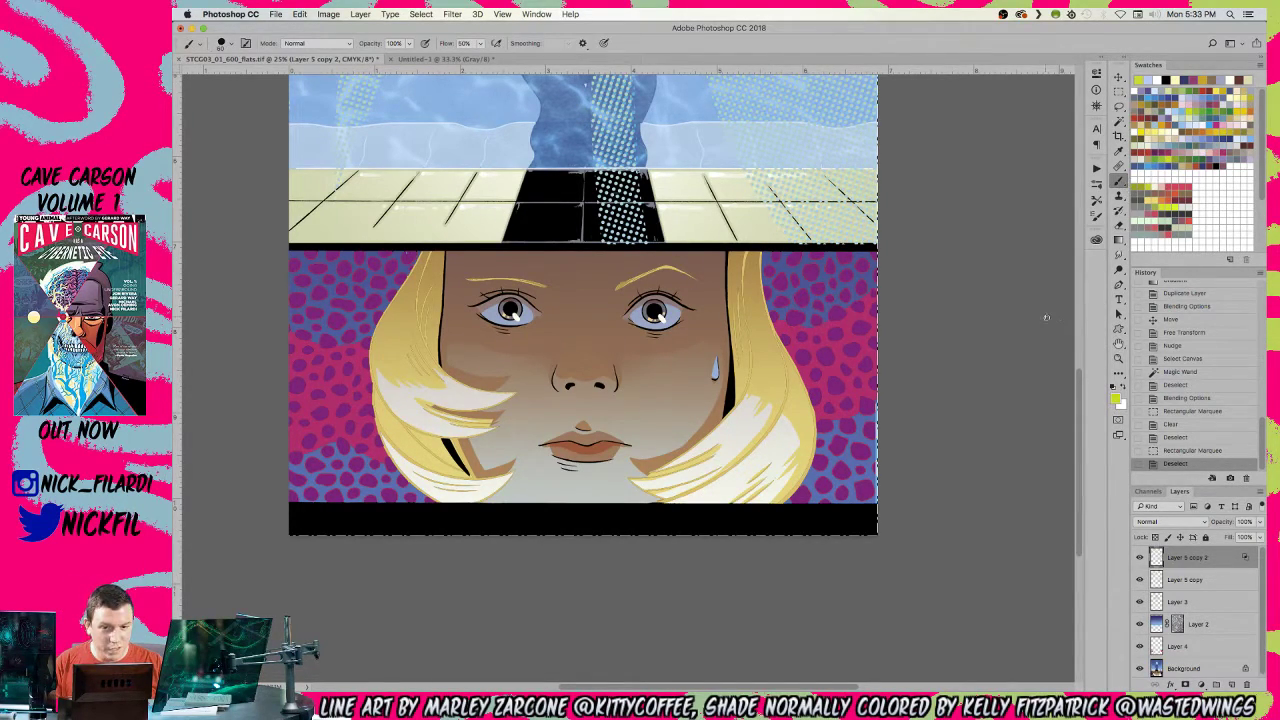
right_click(606, 305)
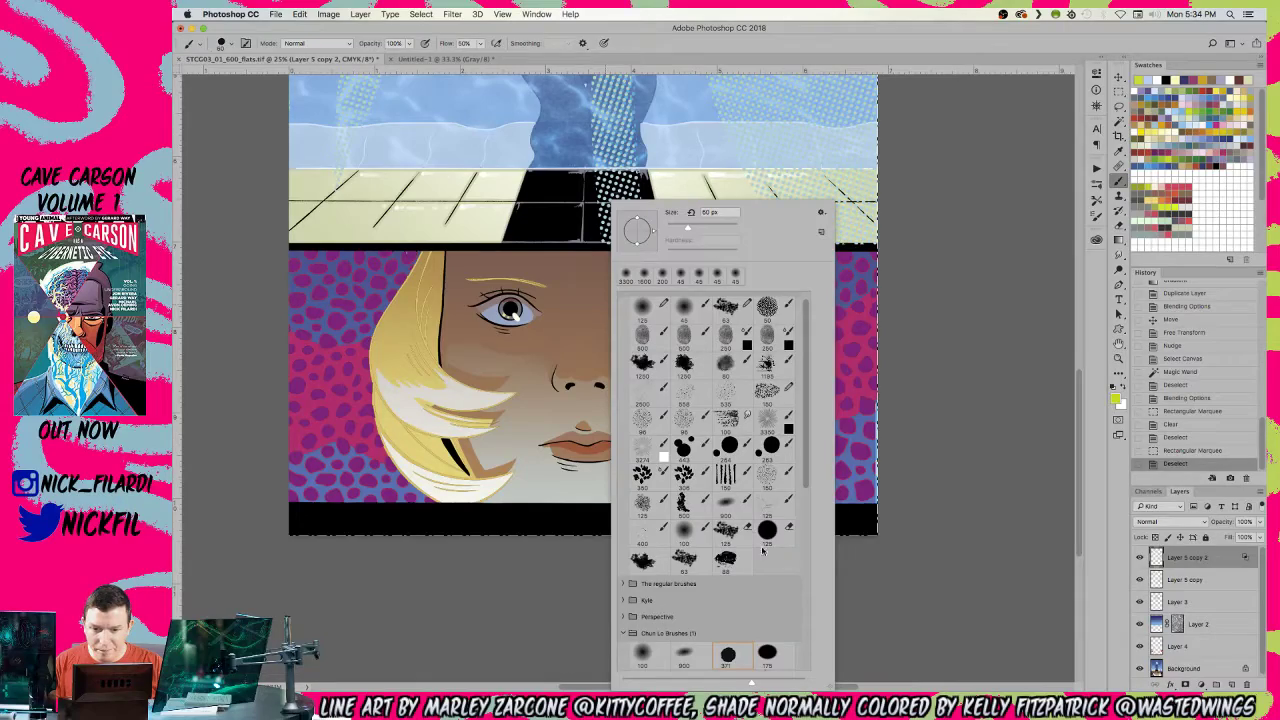
left_click(776, 428)
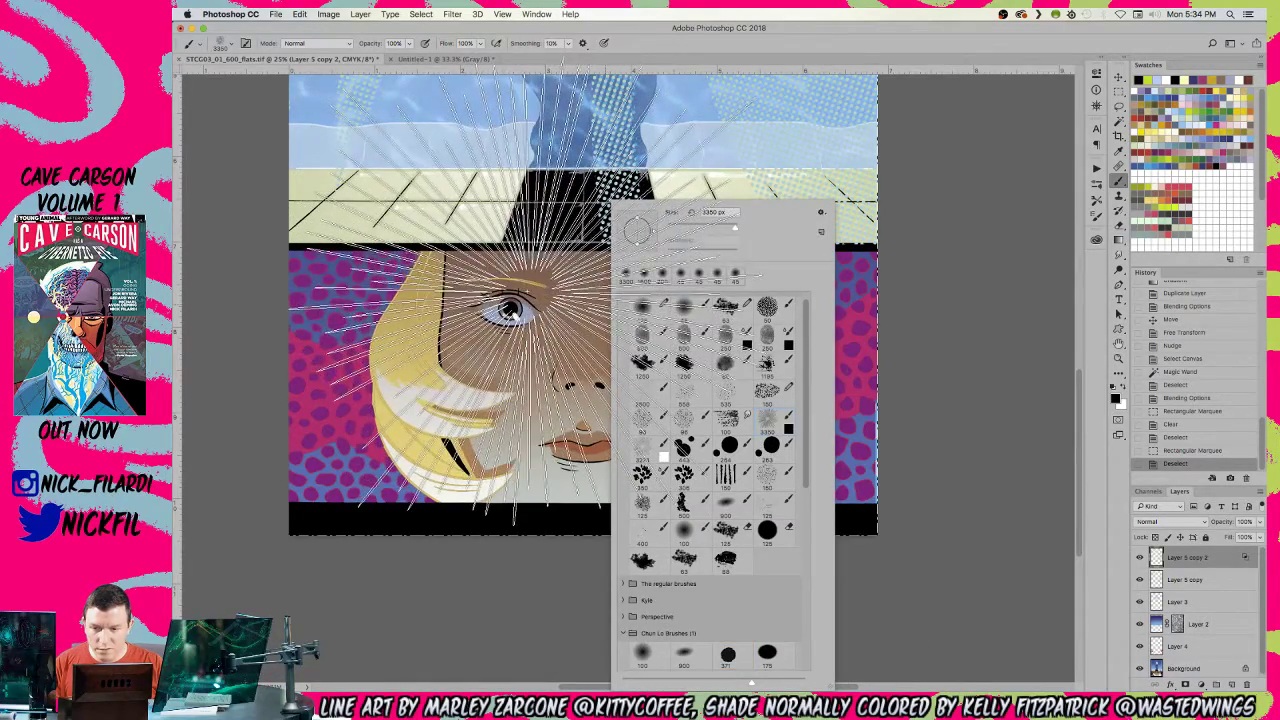
key("Return")
left_click(706, 394)
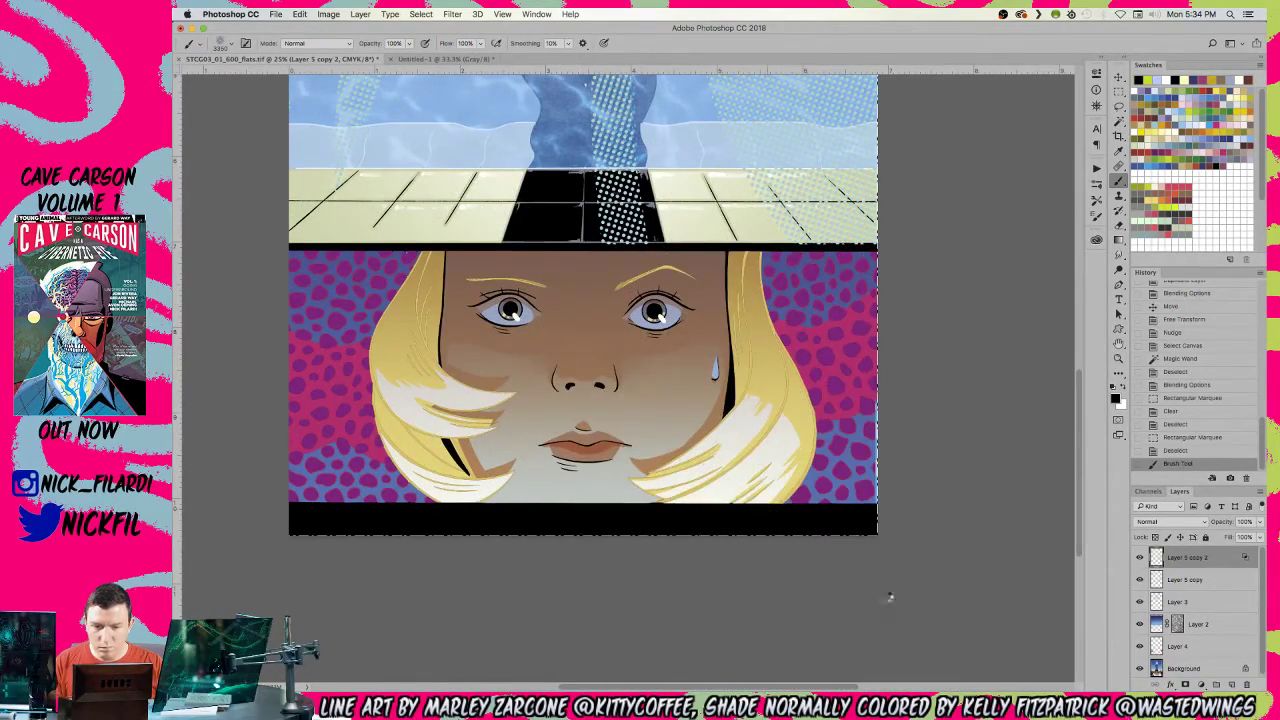
left_click(1200, 455)
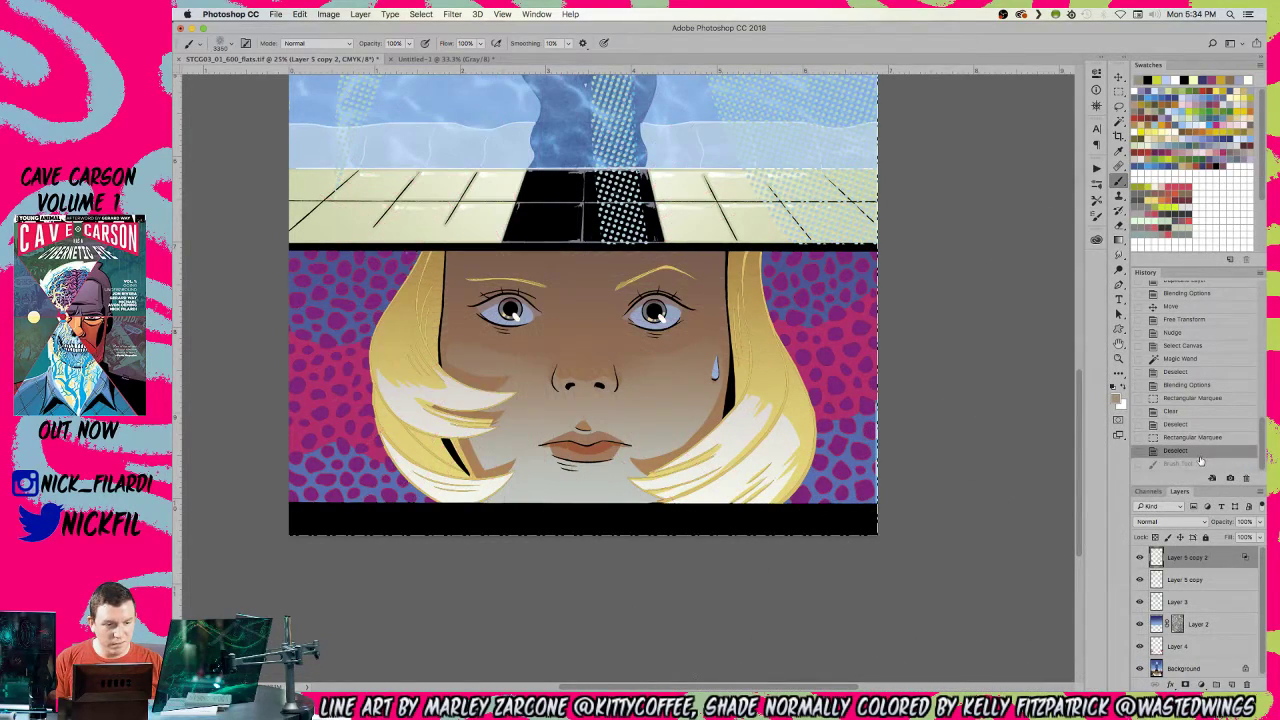
- Create a new layer and stamp one black radial burst centered on the forehead in the face panel
left_click(1231, 685)
left_click(668, 430, "alt+super")
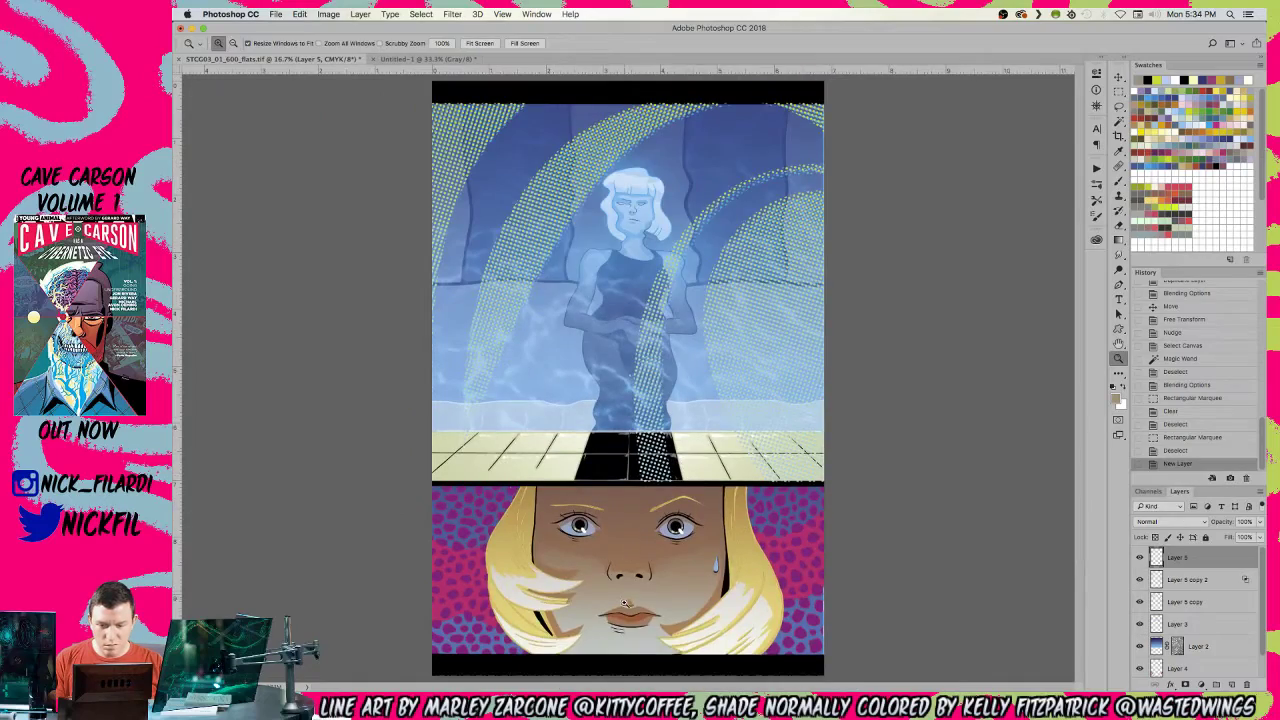
left_click(624, 660, "alt")
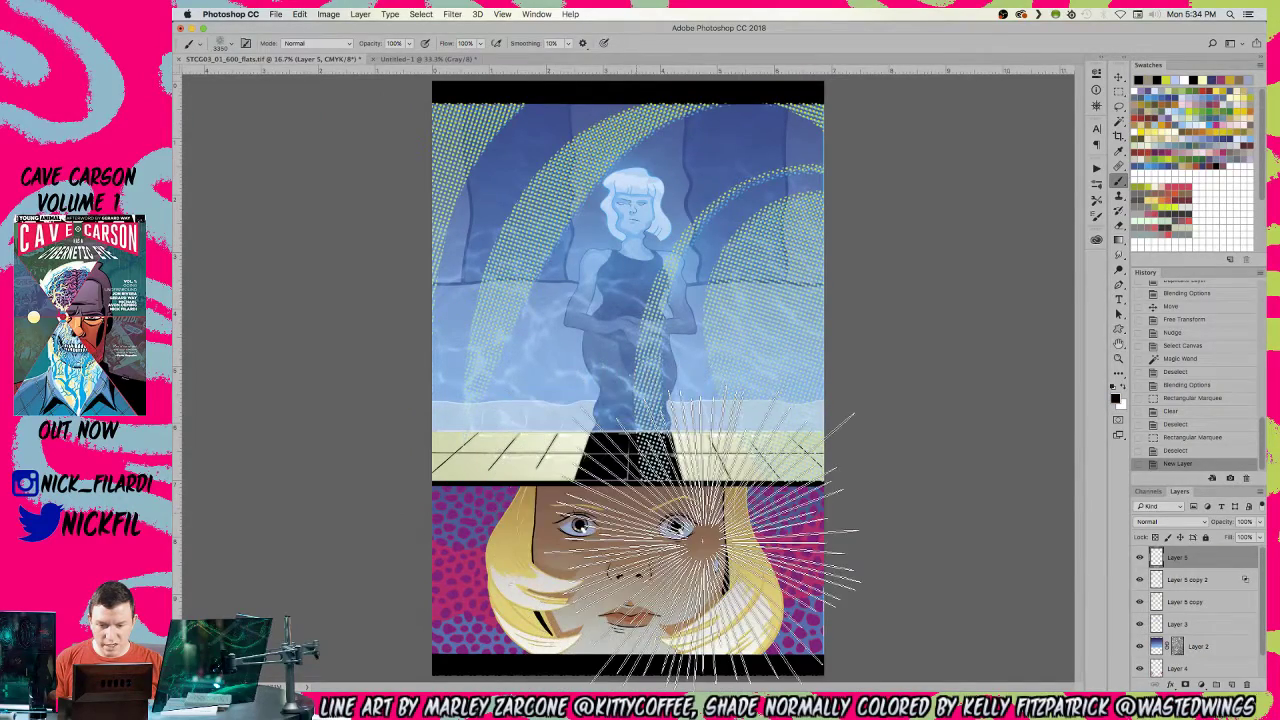
left_click(635, 505)
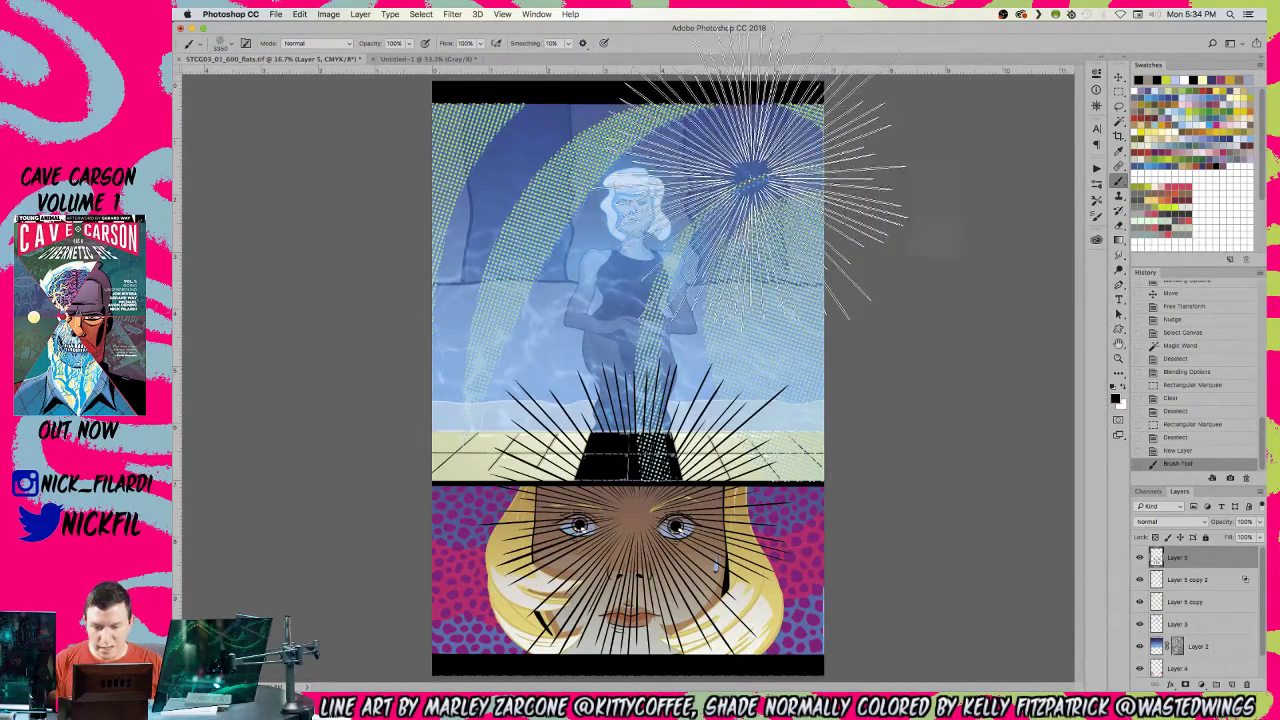
- Move the radial burst down so it radiates from around the mouth in the face panel
key("v")
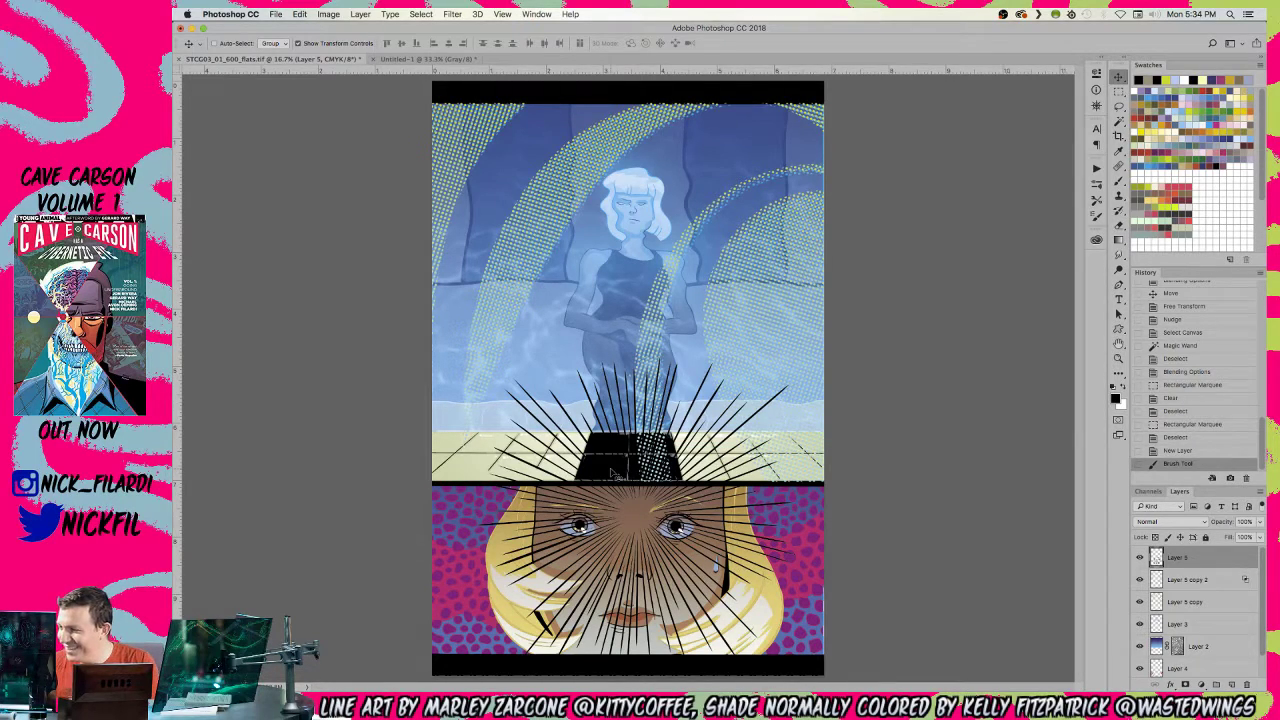
key("z")
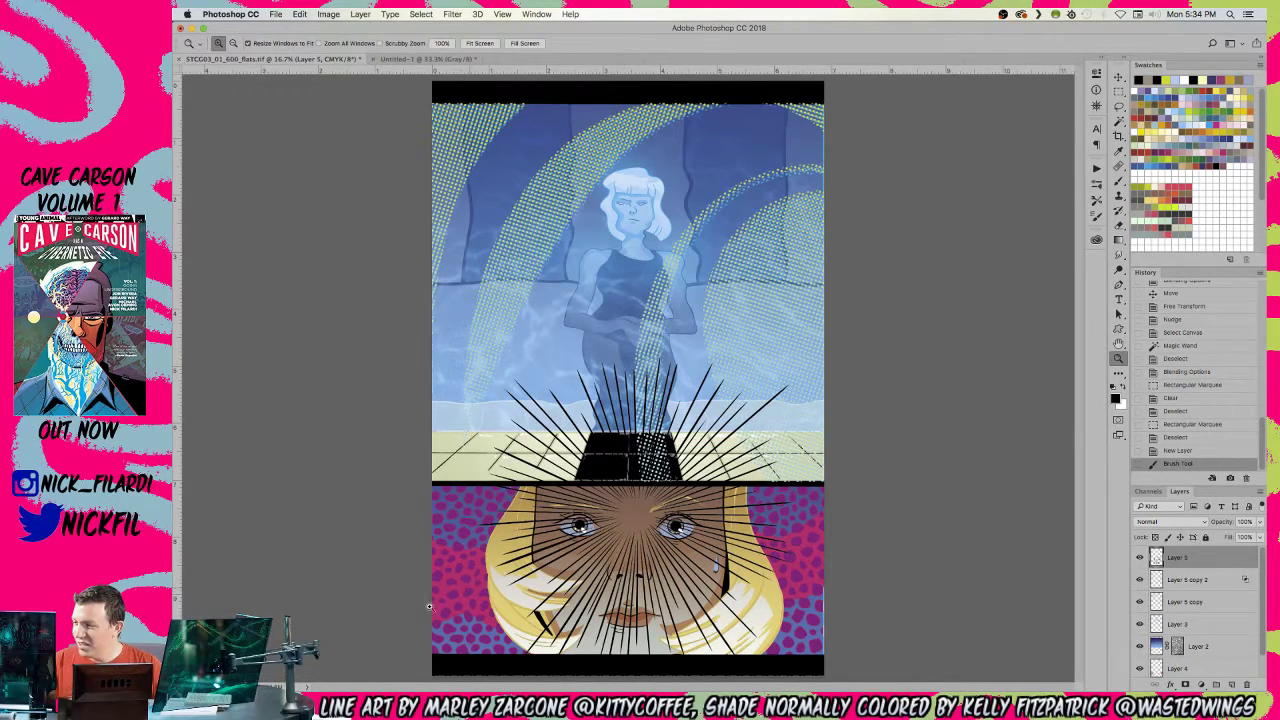
left_click(547, 594)
left_click(545, 462, "alt")
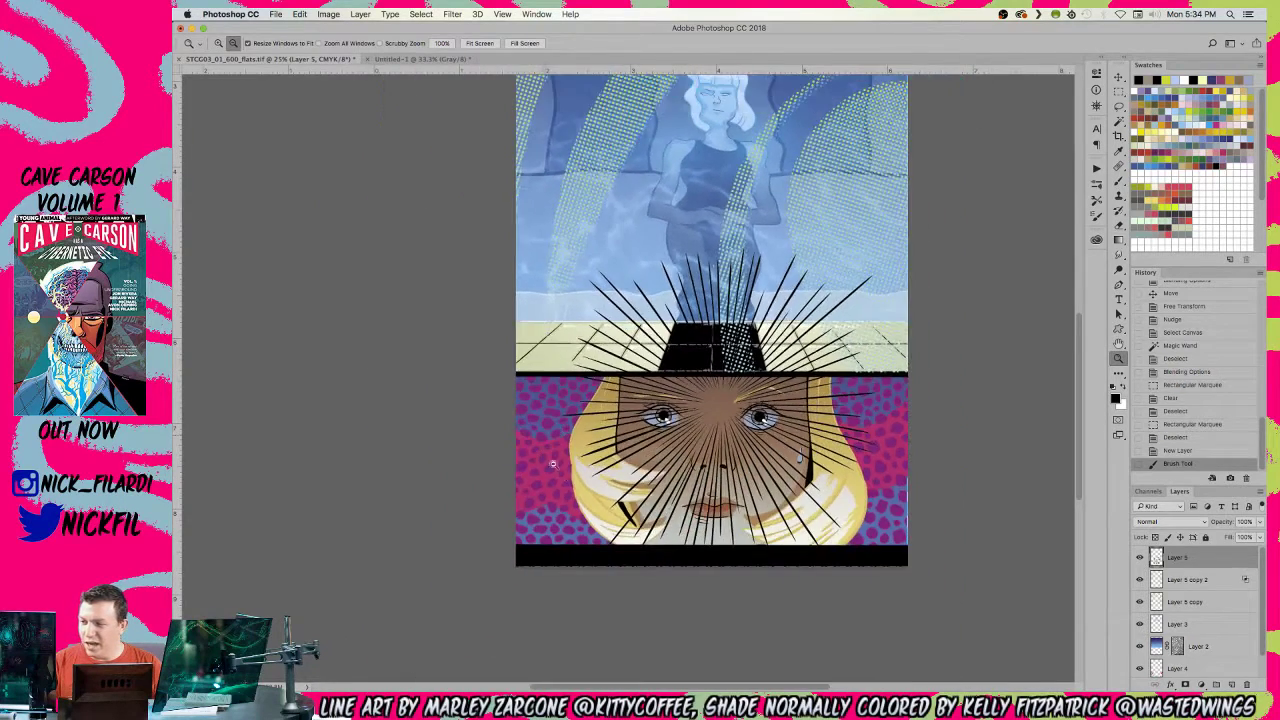
key("v")
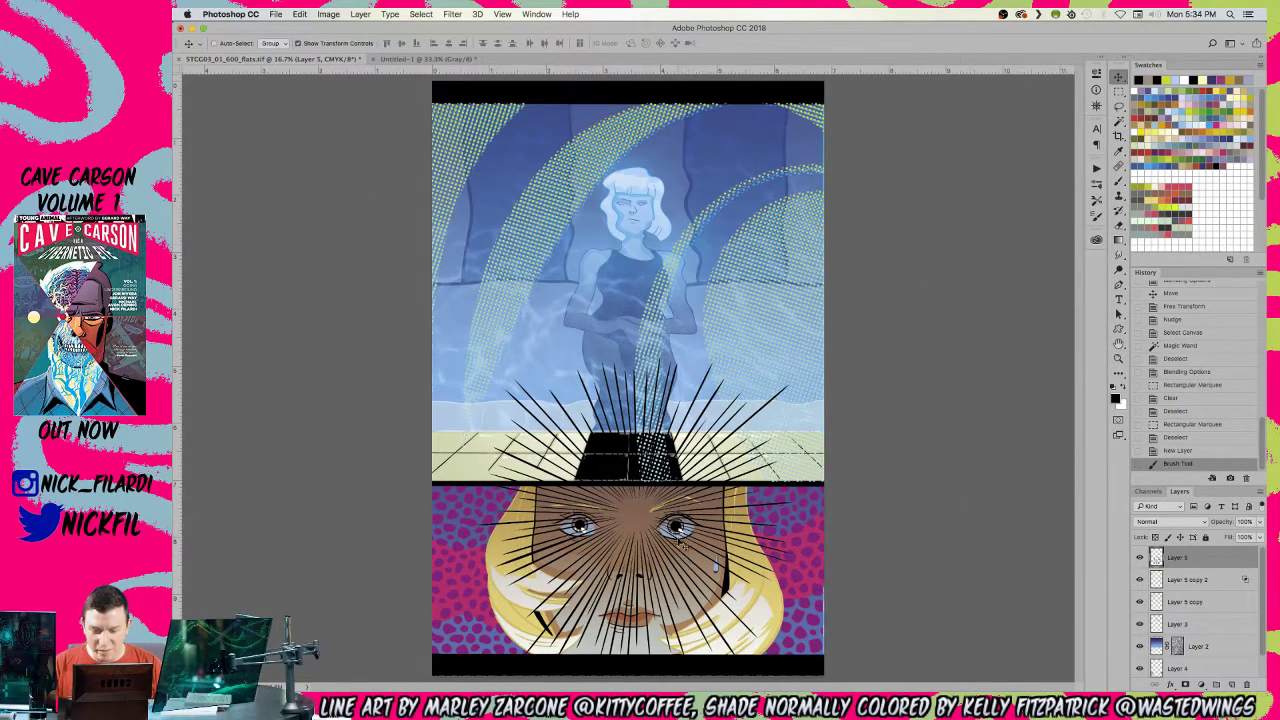
left_click_drag(640, 513, 652, 552)
left_click_drag(658, 595, 658, 595)
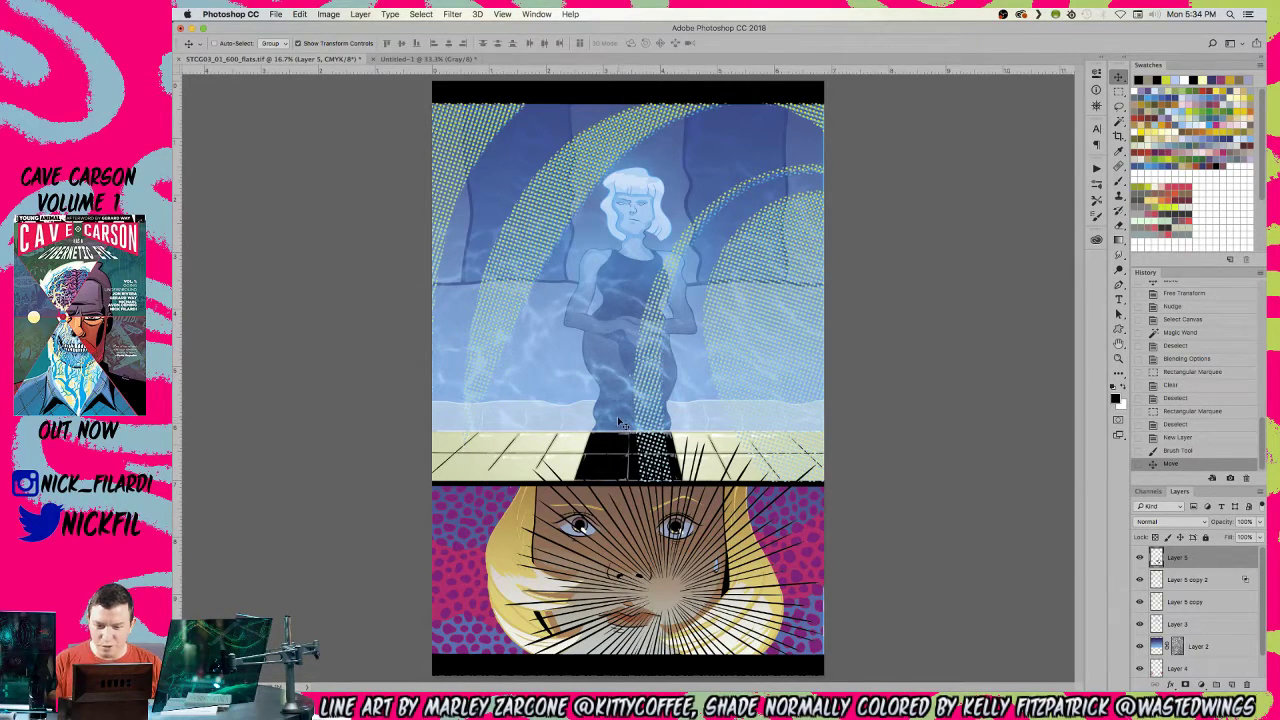
- Center the radial burst horizontally on the page near the face panel's upper edge, and show the guides
key("z")
left_click(659, 530, "alt")
key("v")
left_click_drag(665, 545, 636, 485)
key("super+semicolon")
key("super+semicolon")
key("super+semicolon")
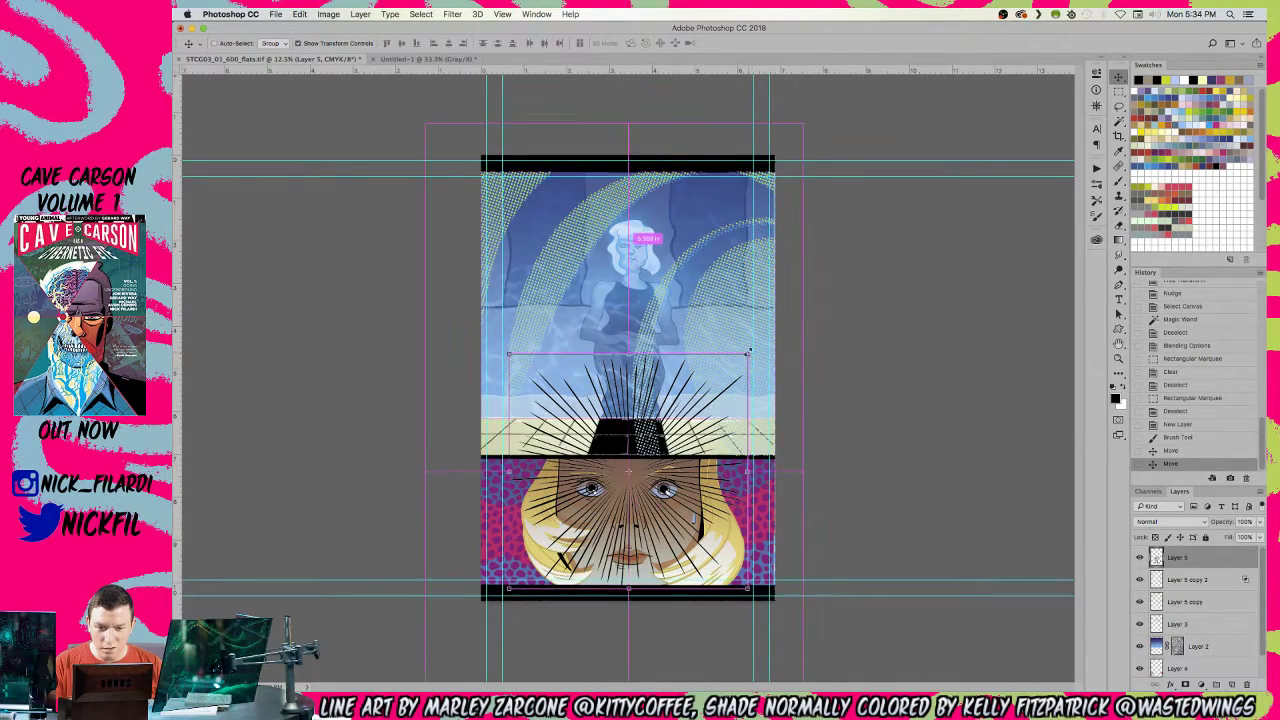
right_click(625, 449)
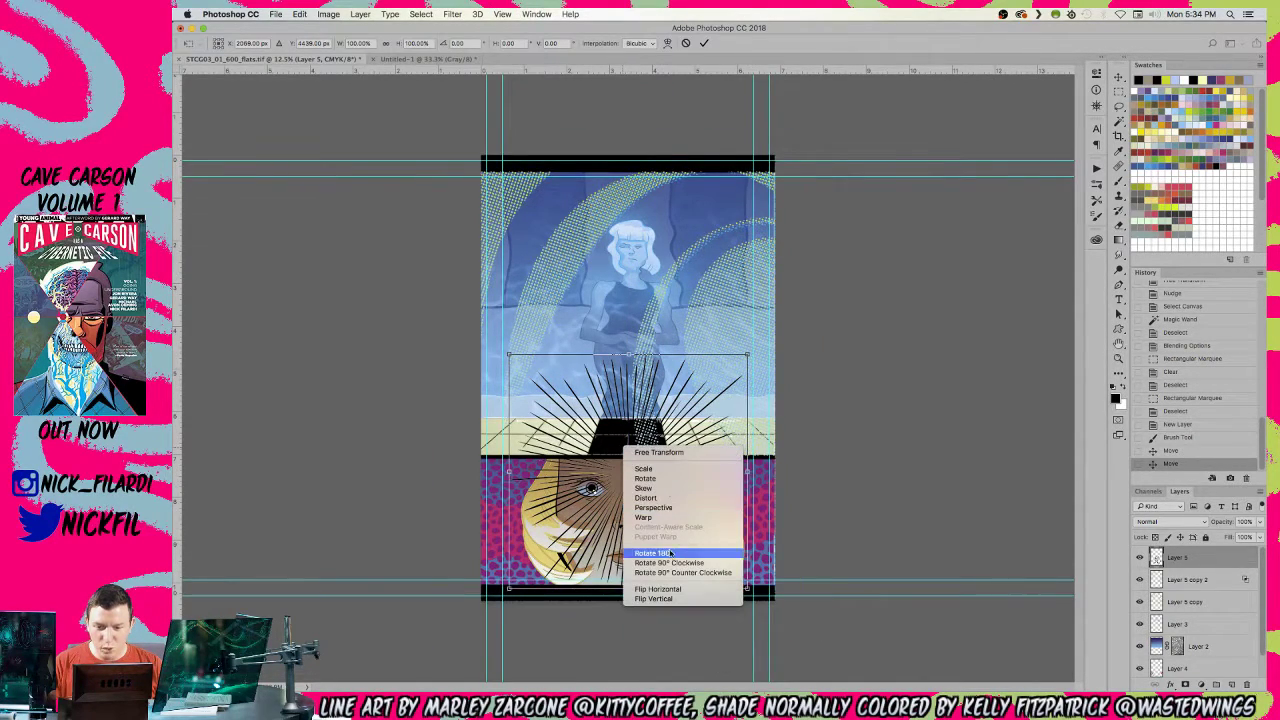
left_click(677, 498)
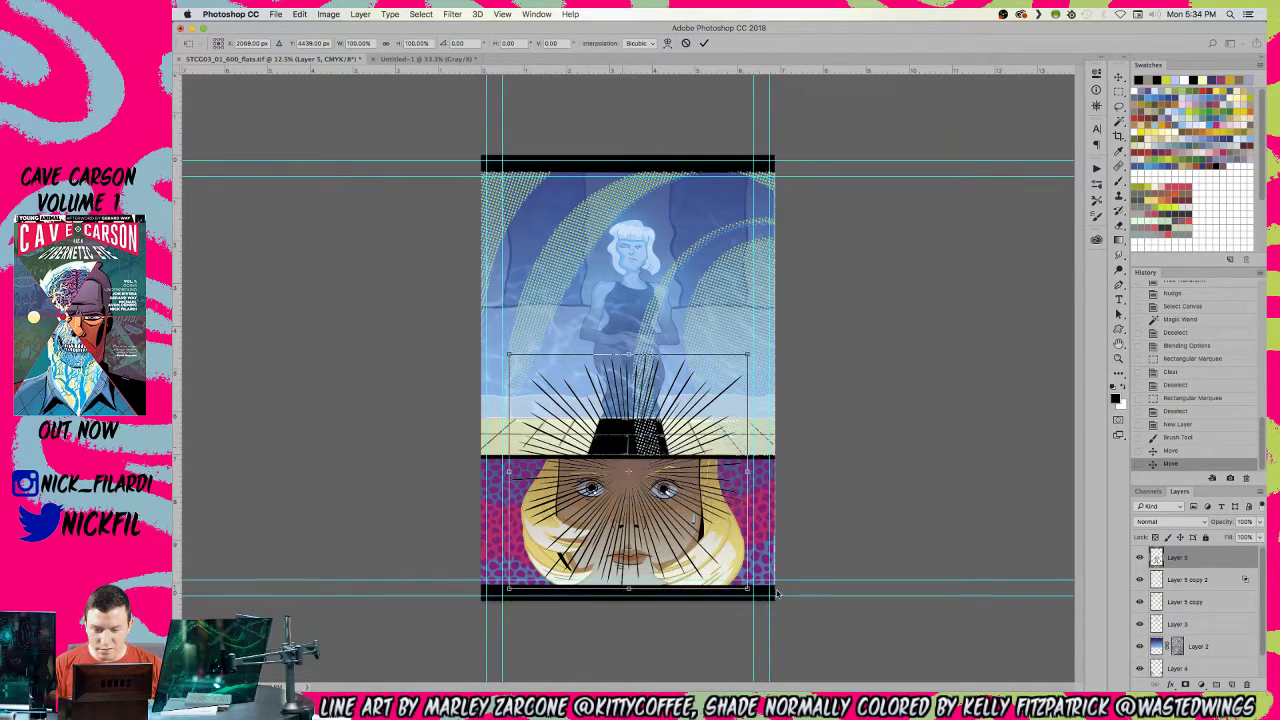
right_click(666, 511)
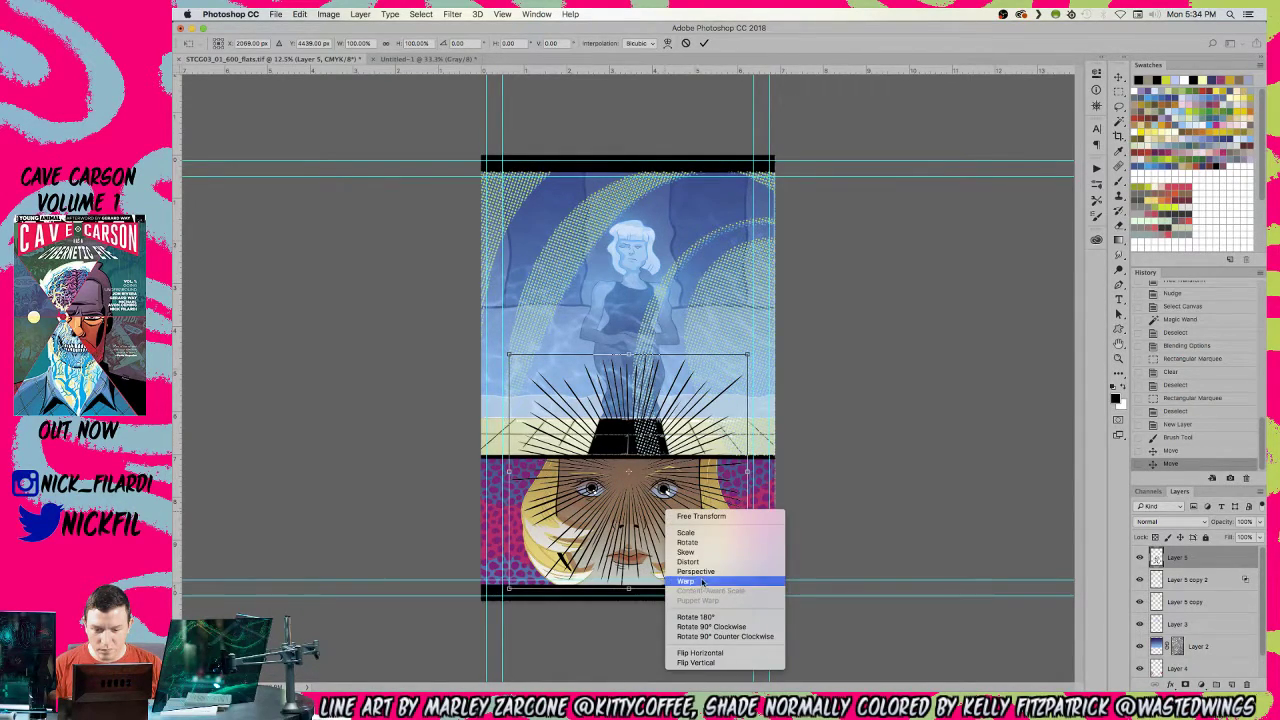
left_click(688, 581)
left_click_drag(688, 535, 769, 609)
left_click_drag(604, 603, 570, 631)
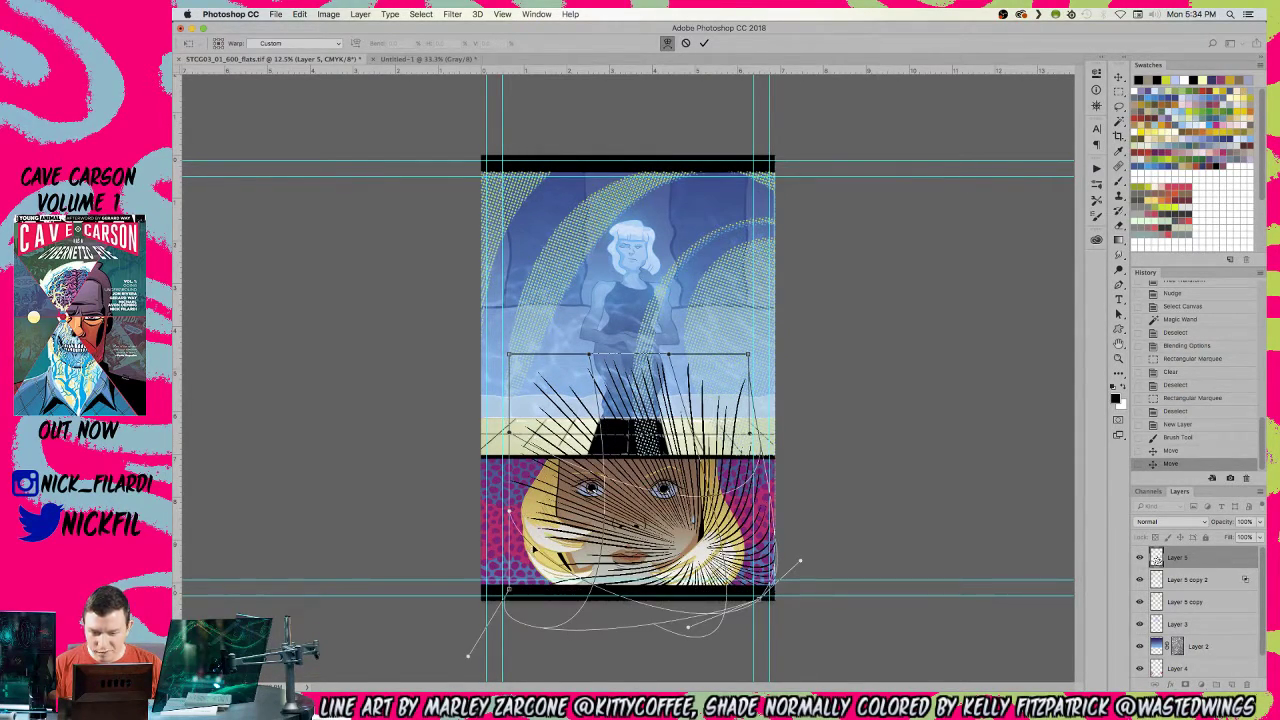
left_click_drag(543, 489, 498, 409)
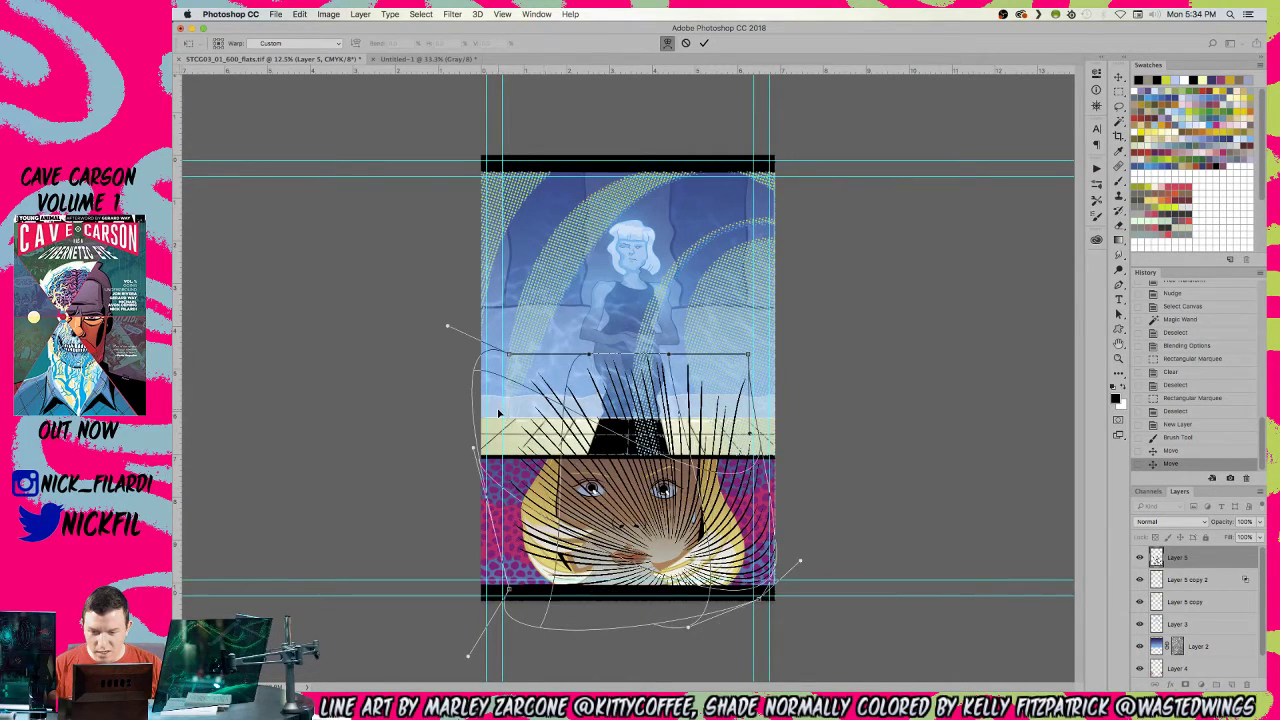
left_click(686, 43)
- Reposition the radial burst over the face and scale it up proportionally to about 141%
left_click_drag(646, 548, 676, 458)
key("ctrl+t")
left_click_drag(520, 398, 444, 310)
left_click_drag(738, 478, 748, 487)
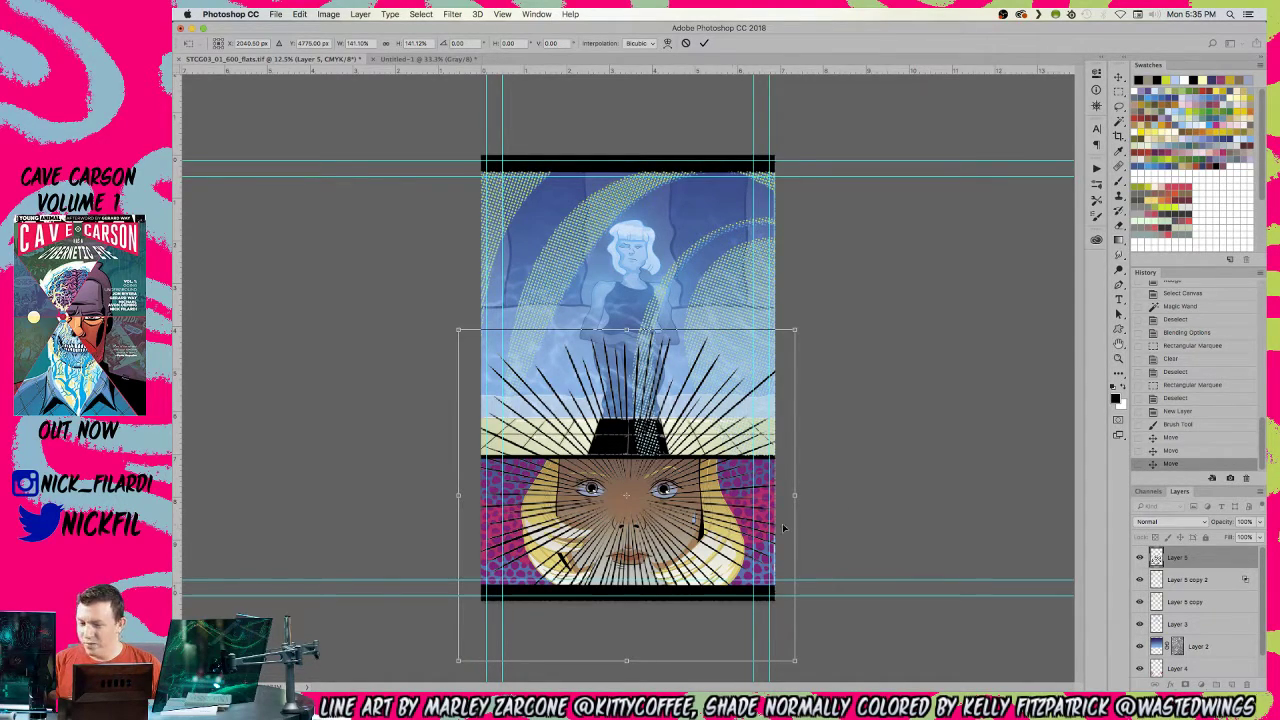
- Distort the enlarged burst by pulling its upper-left corner slightly outward, and apply the transform
right_click(703, 412)
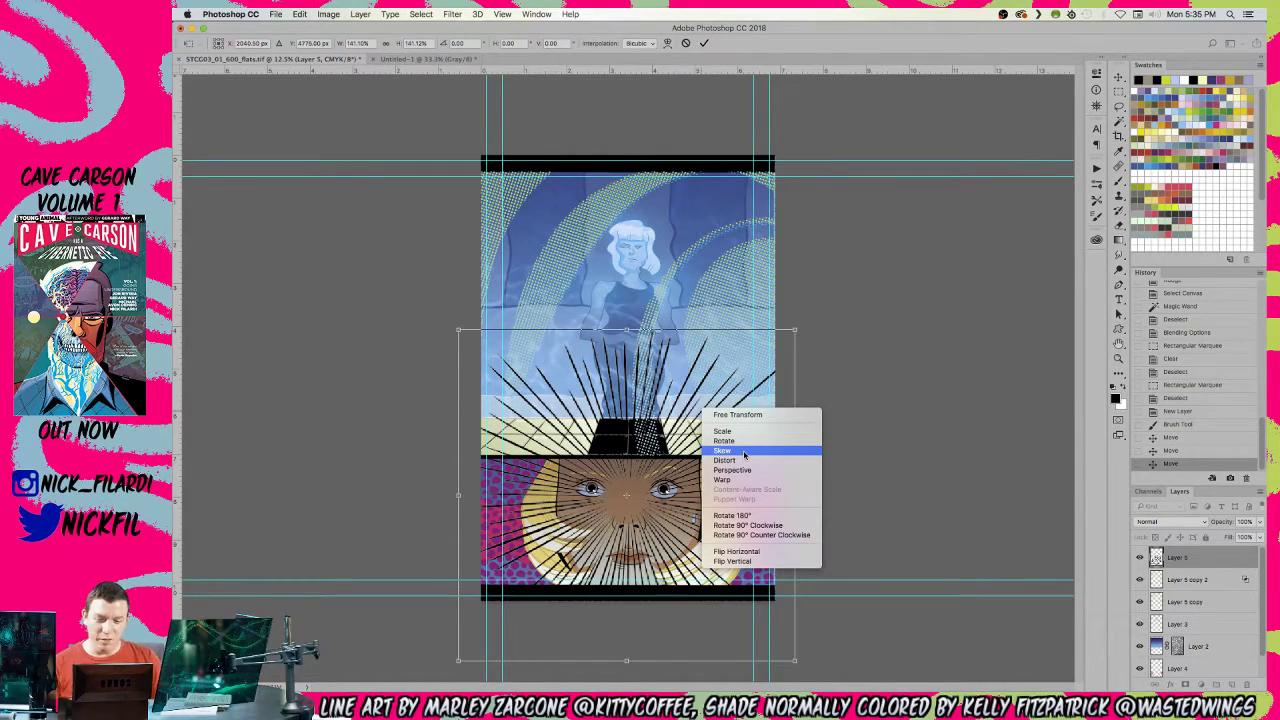
left_click(750, 457)
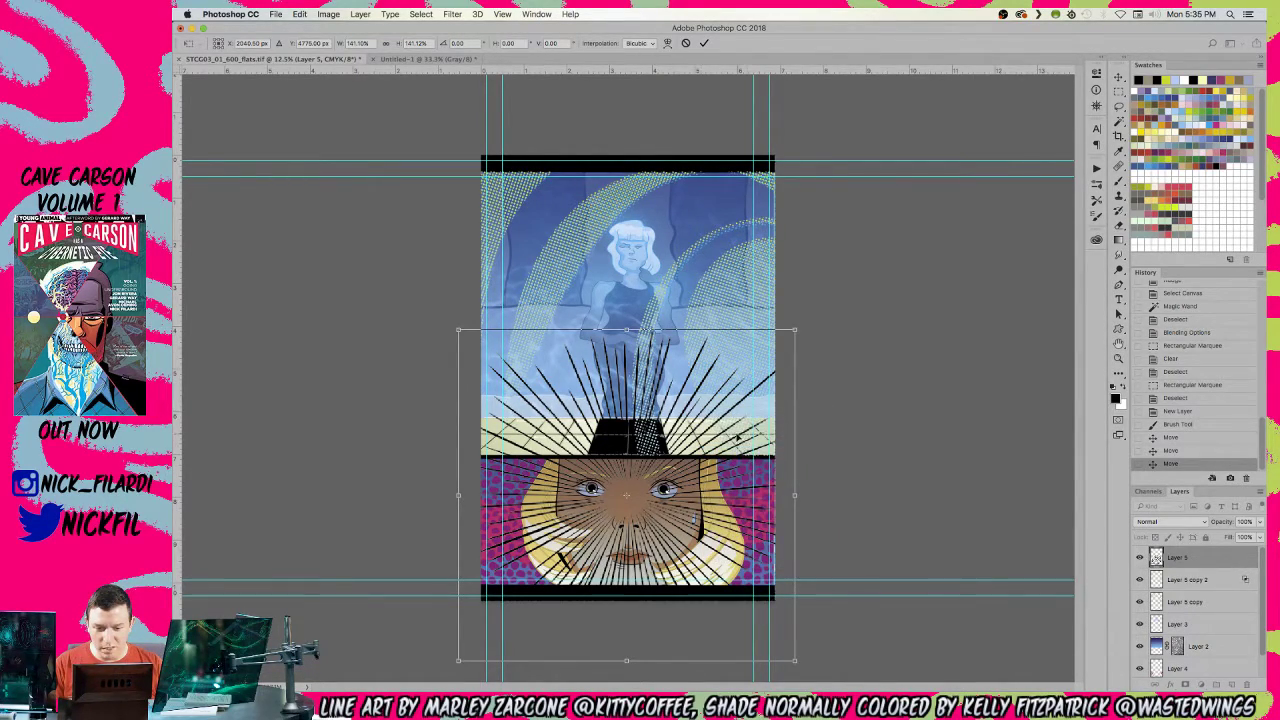
right_click(735, 433)
left_click(781, 484)
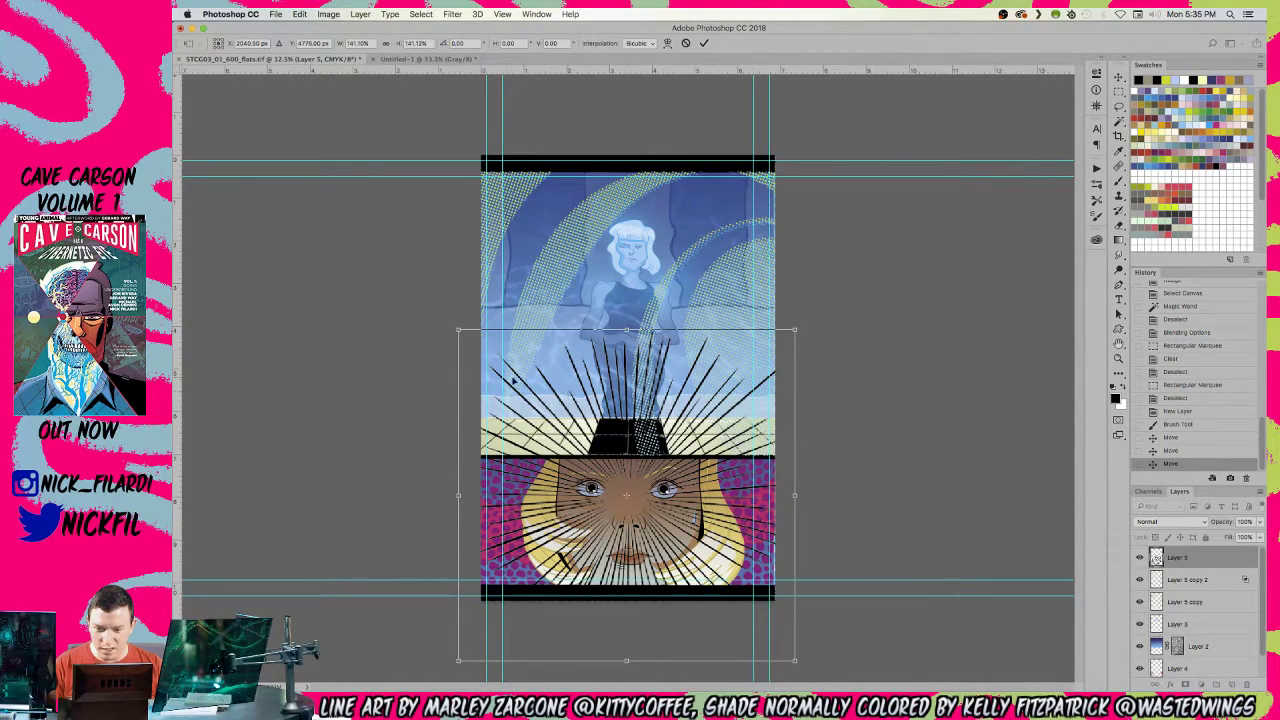
mouse_move(458, 331)
left_mouse_down()
mouse_move(508, 337)
mouse_move(508, 357)
mouse_move(474, 320)
mouse_move(455, 330)
left_mouse_up()
right_click(652, 436)
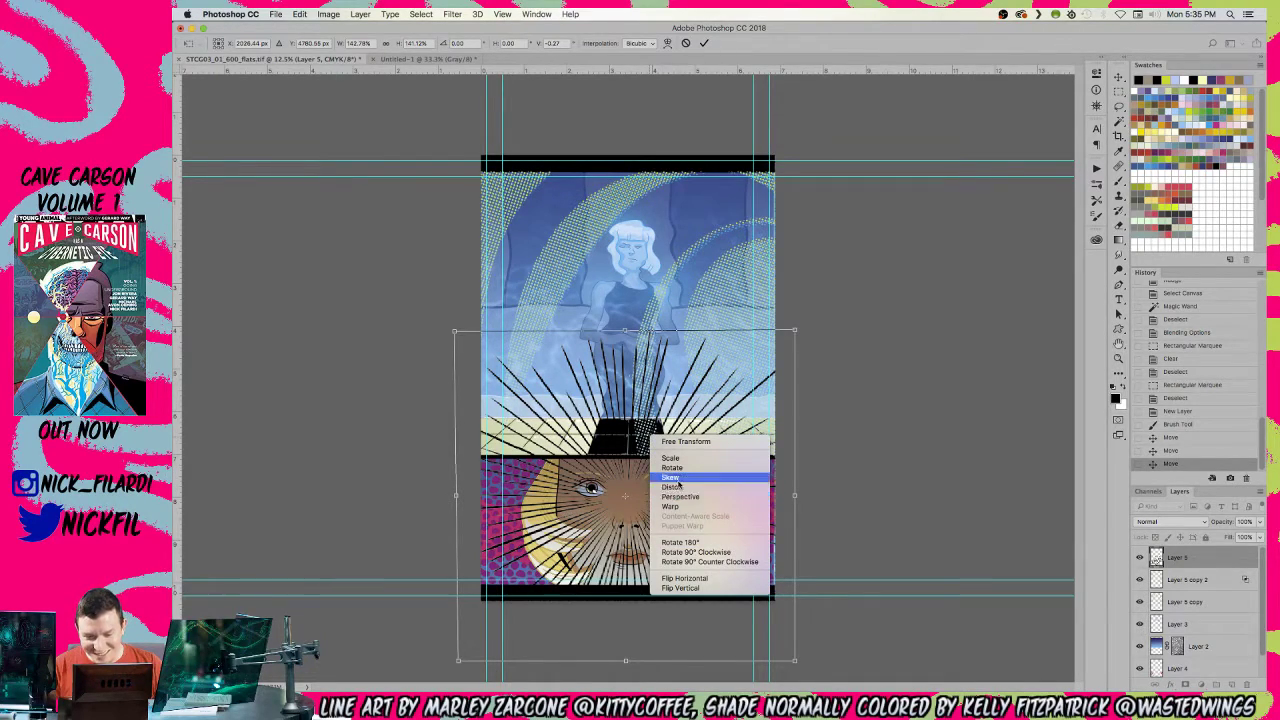
left_click(680, 488)
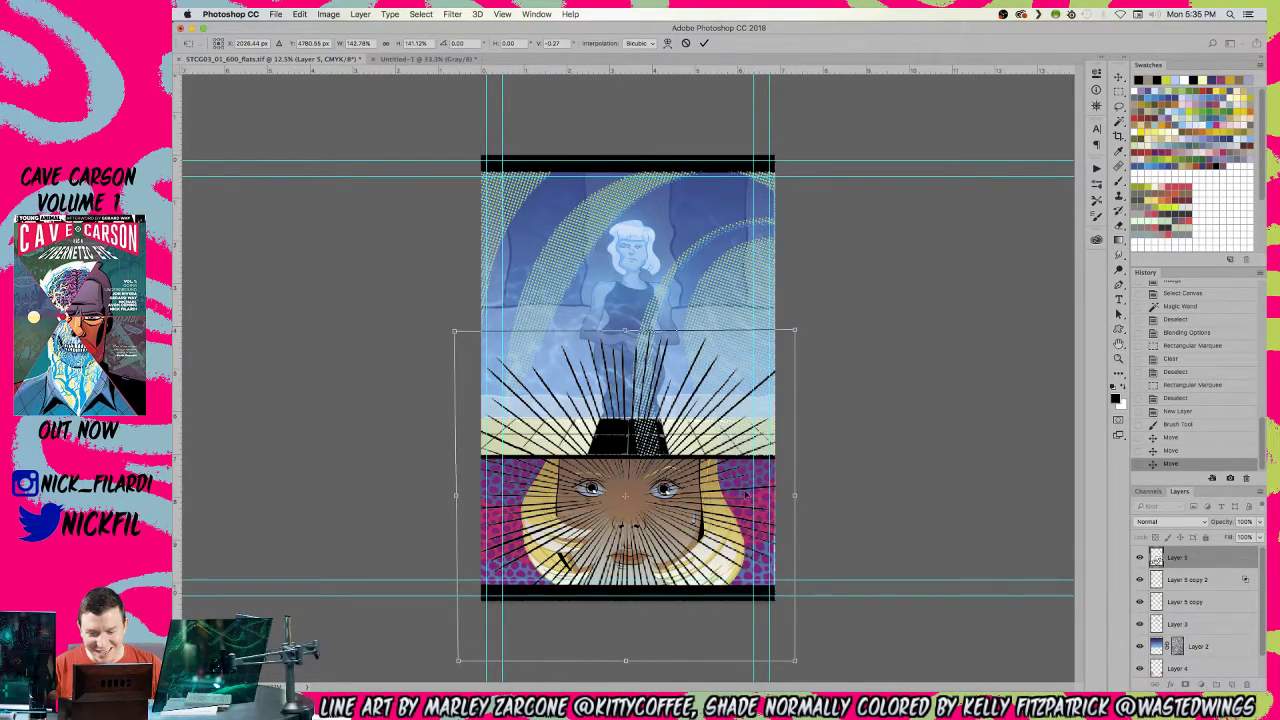
left_click(704, 43)
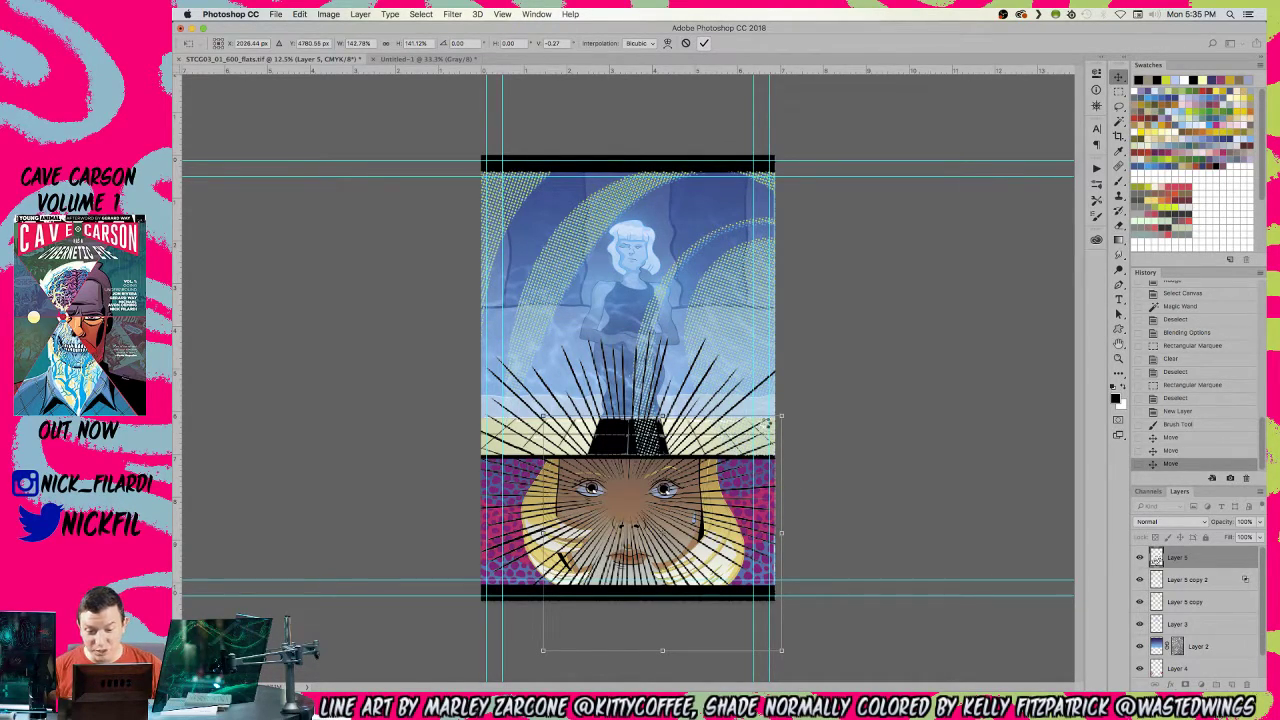
key("Return")
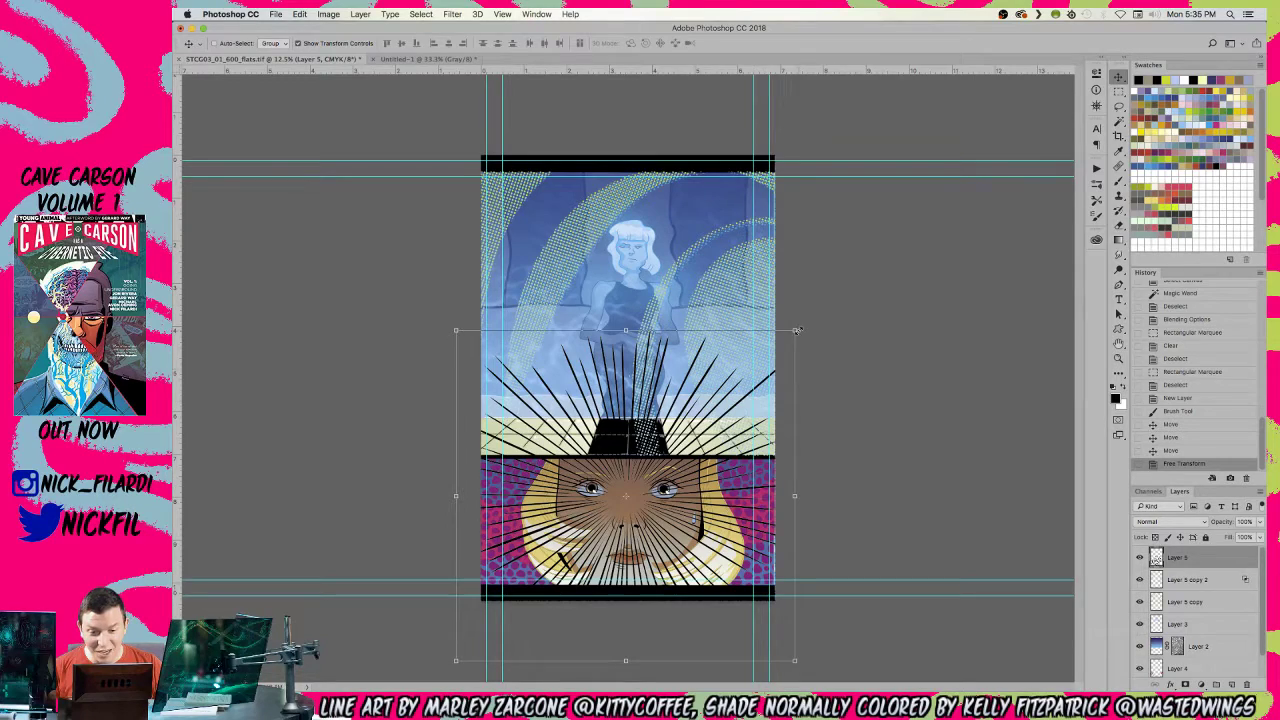
- Warp the radial burst so its left side bulges outward and its rays curve across the face panel
key("ctrl+t")
right_click(676, 396)
left_click(713, 449)
right_click(698, 467)
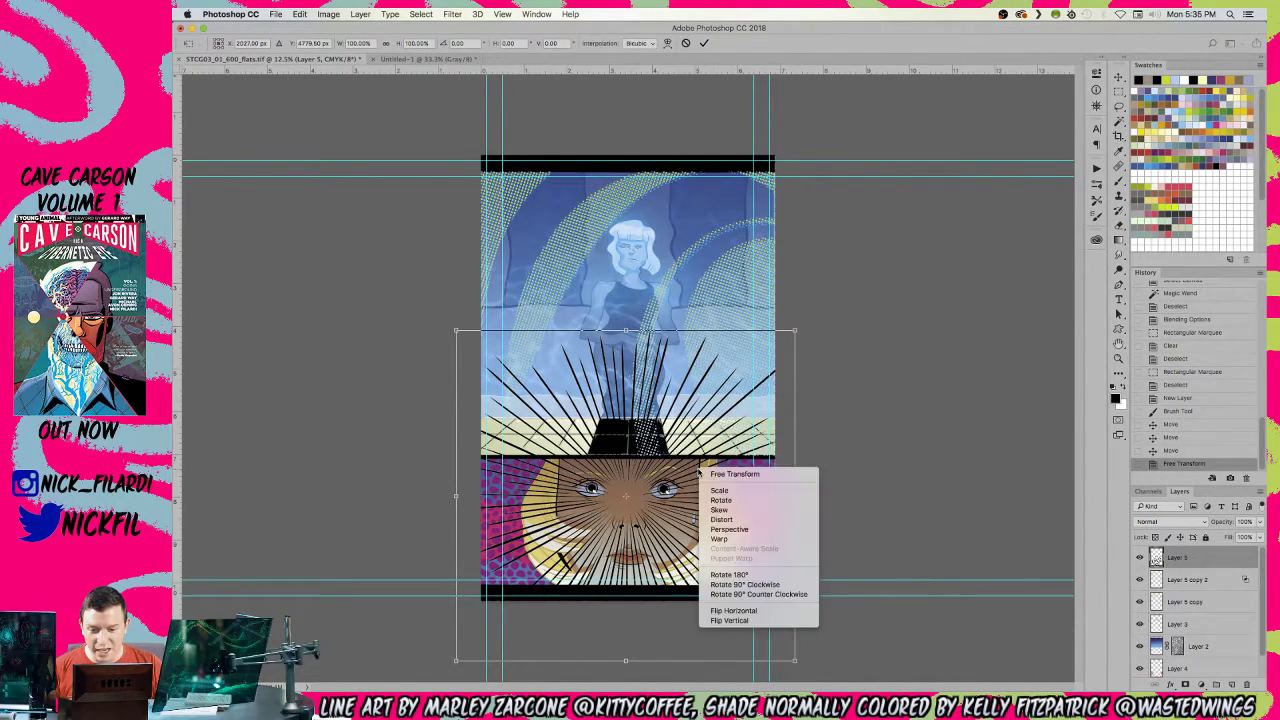
left_click(750, 536)
left_click_drag(649, 494, 663, 494)
left_click_drag(529, 556, 508, 505)
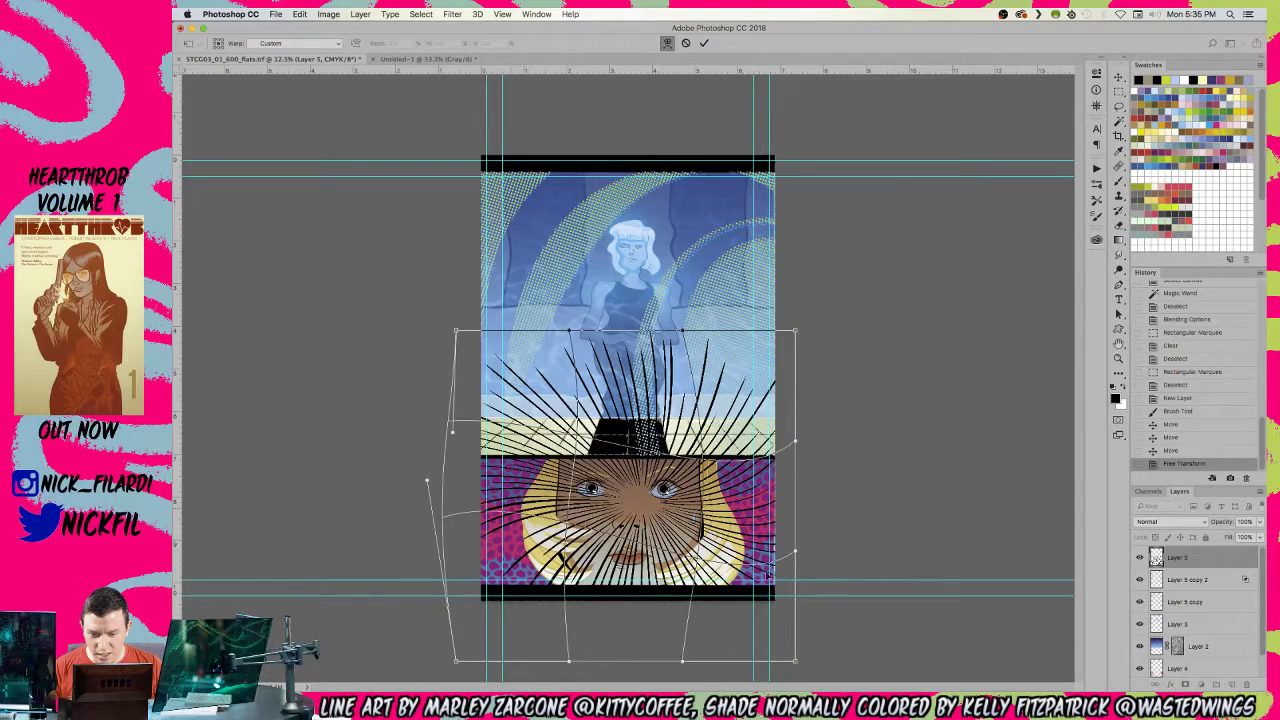
left_click_drag(650, 524, 664, 551)
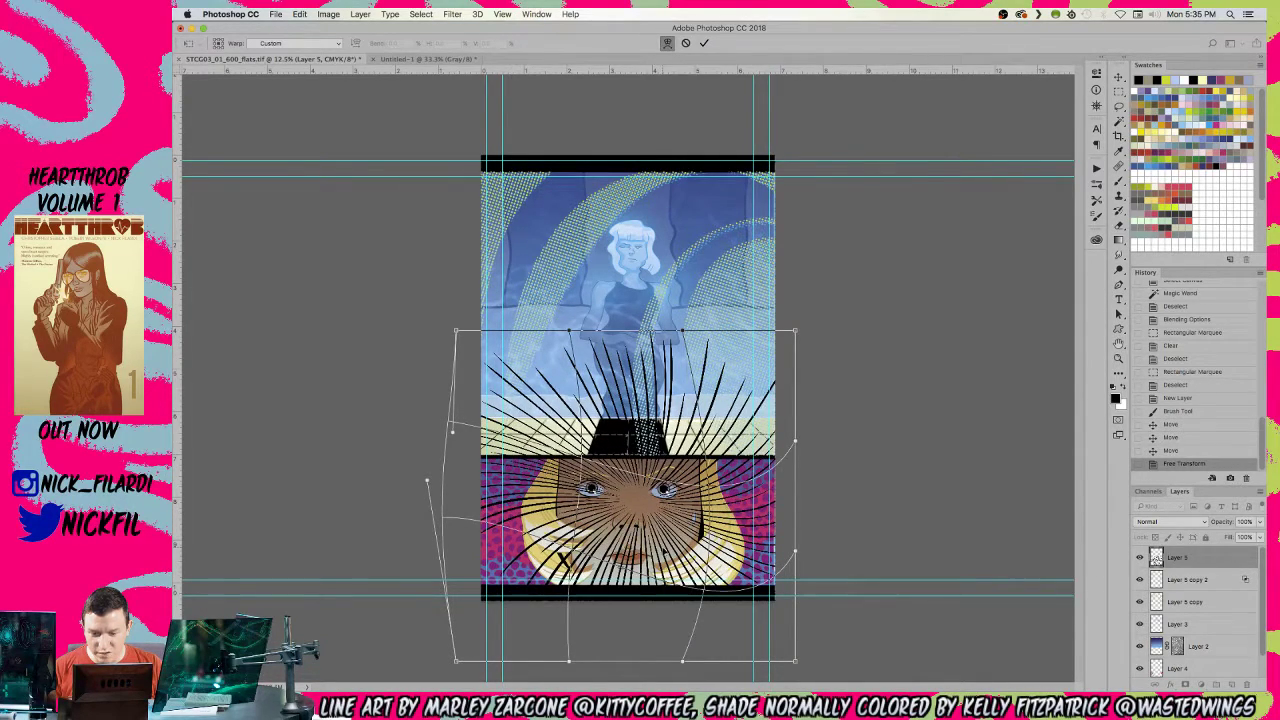
- Stretch the warp's upper edge up over the standing figure, settle the ray center around the nose, and apply the warp
left_click_drag(676, 450, 714, 385)
left_click_drag(749, 333, 748, 310)
left_click_drag(660, 512, 505, 370)
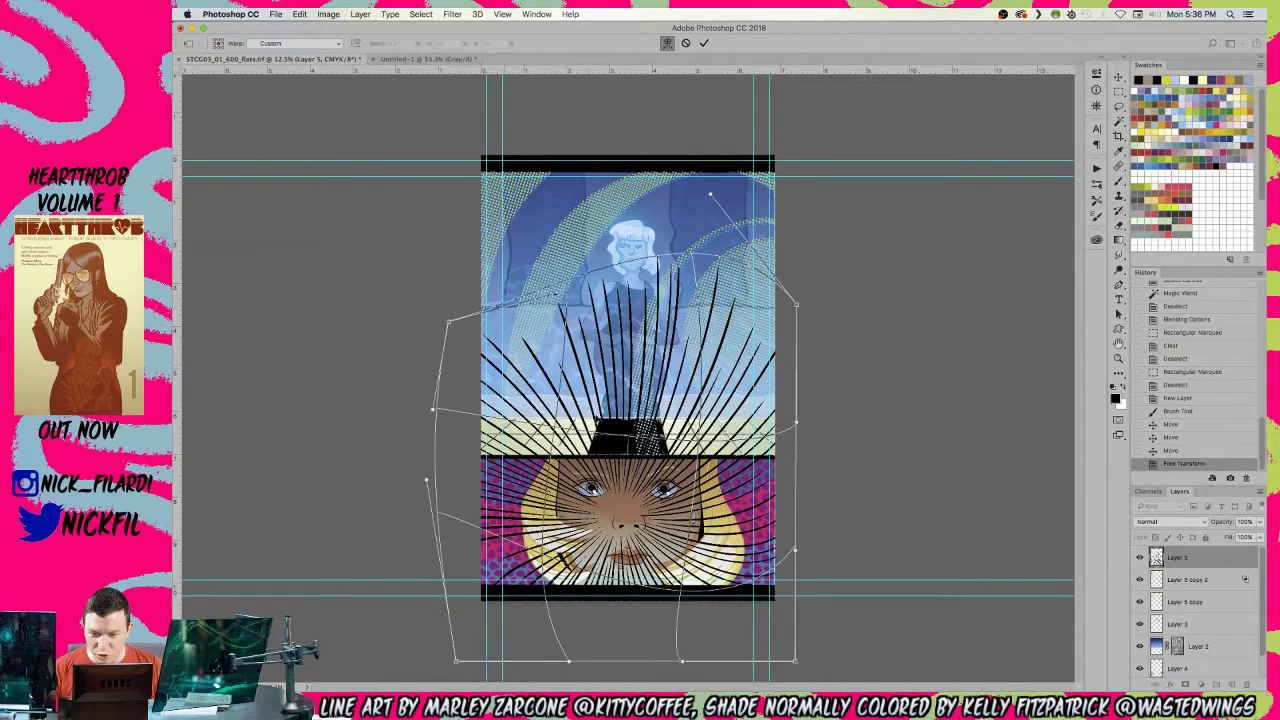
left_click_drag(604, 432, 624, 497)
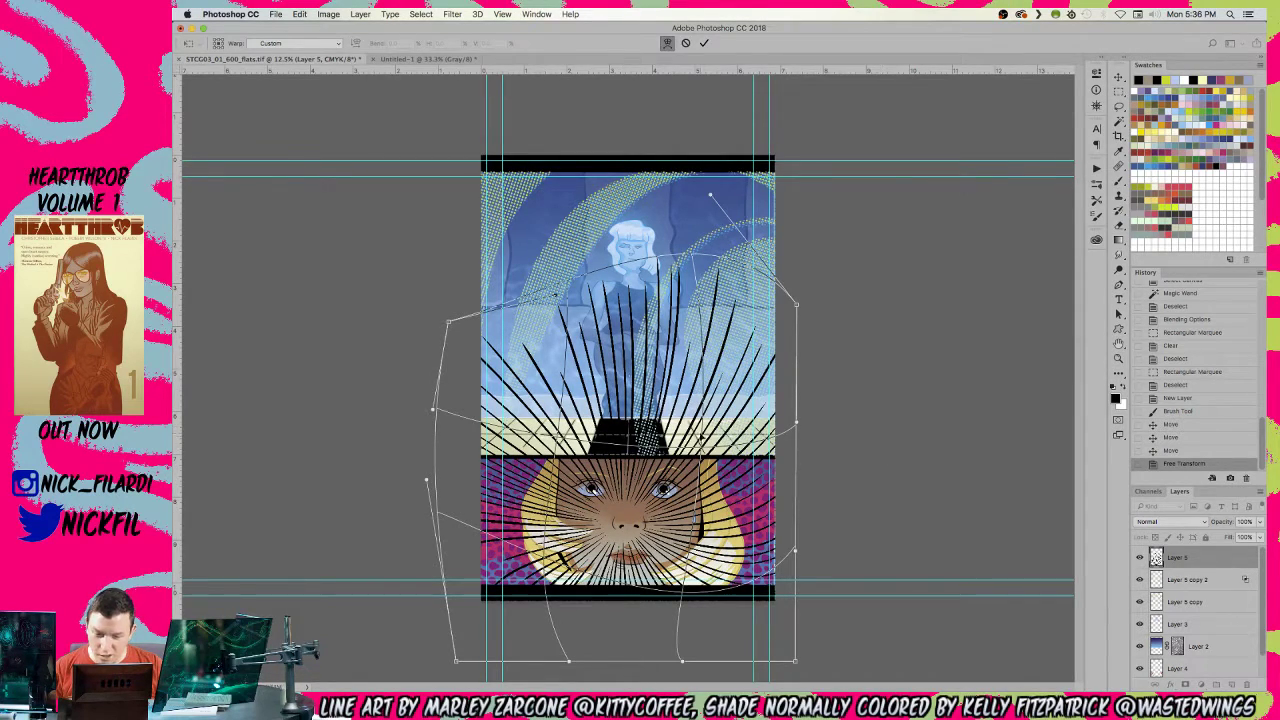
left_click_drag(636, 520, 640, 520)
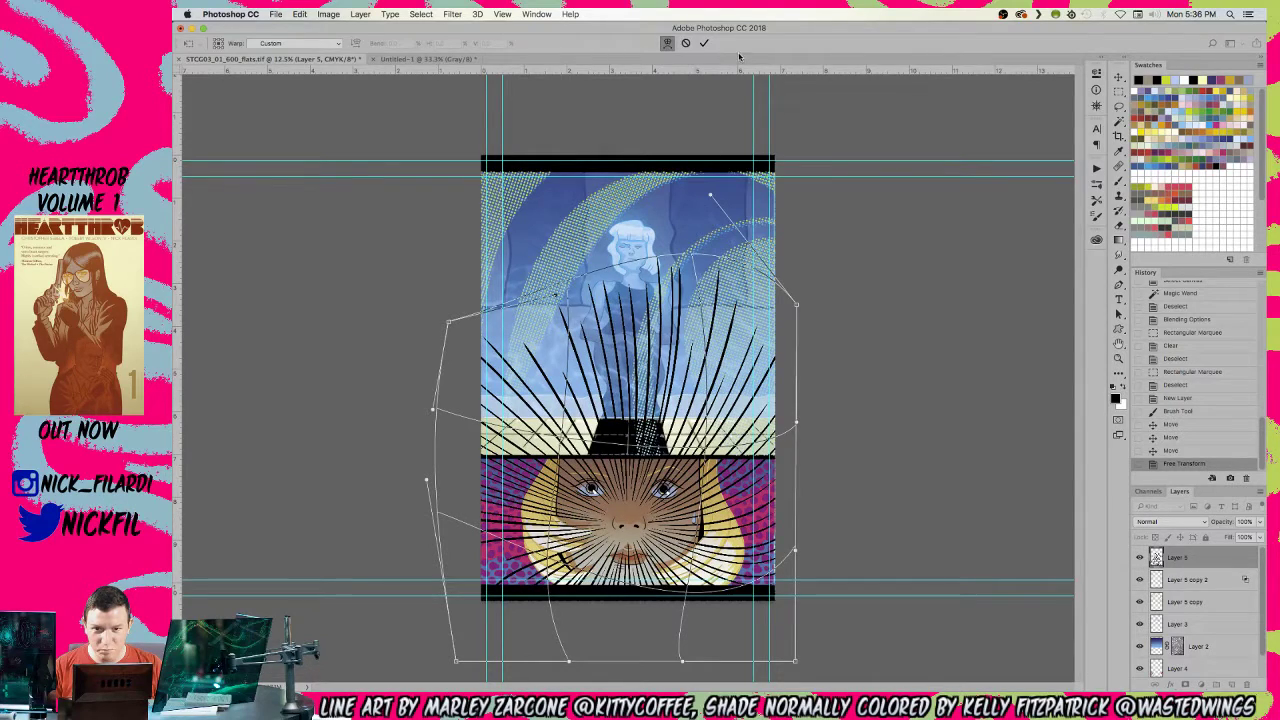
left_click(704, 43)
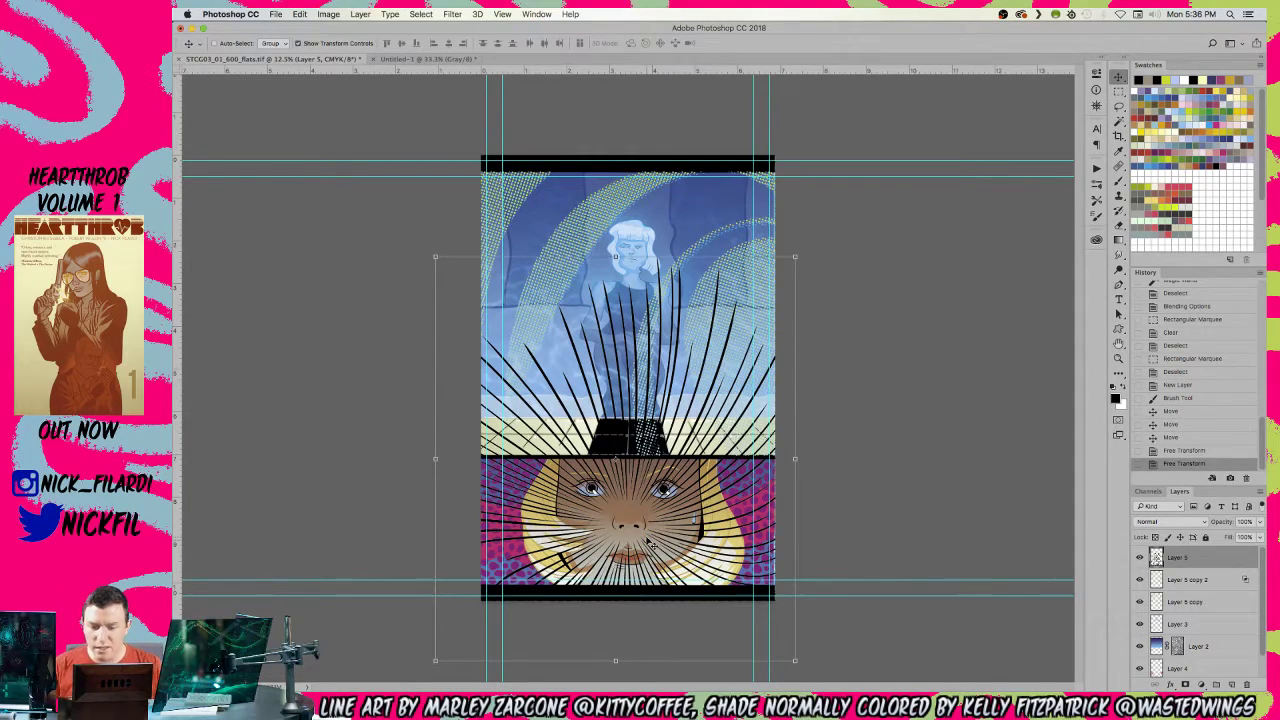
- Select only the burst's rays by selecting the whole canvas and subtracting the empty area with the Magic Wand
key("super+a")
key("w")
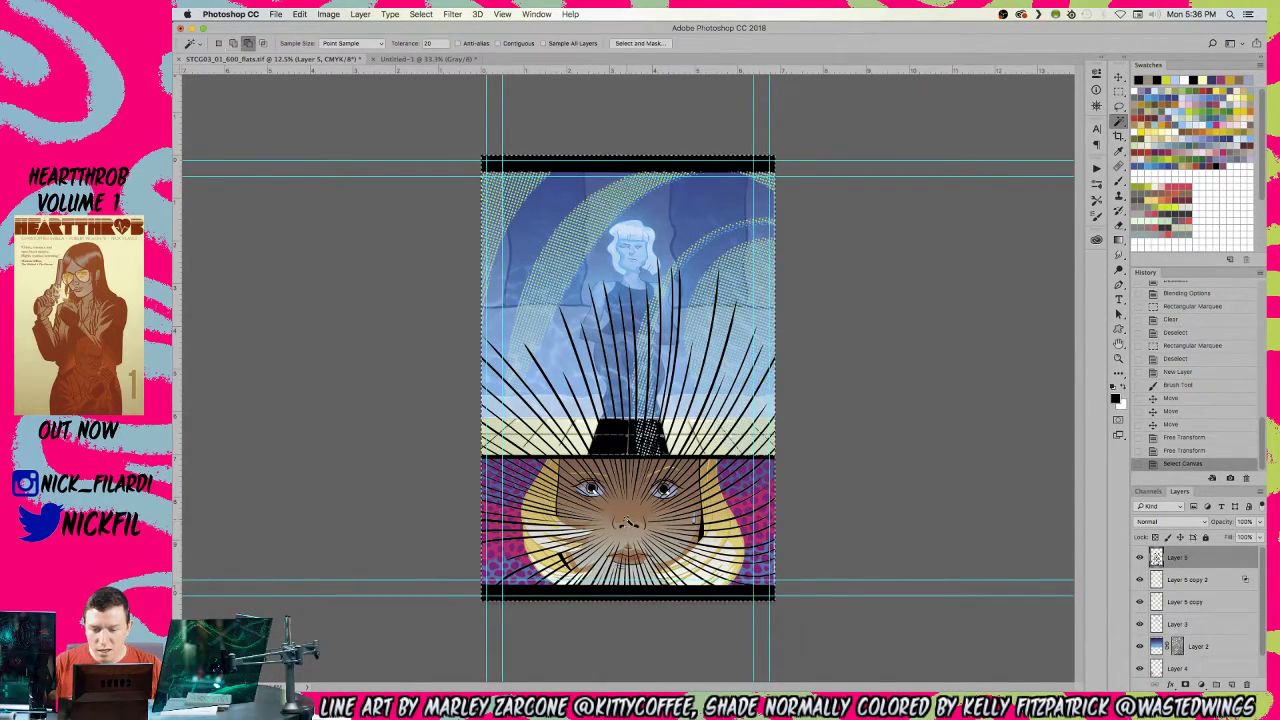
left_click(628, 521)
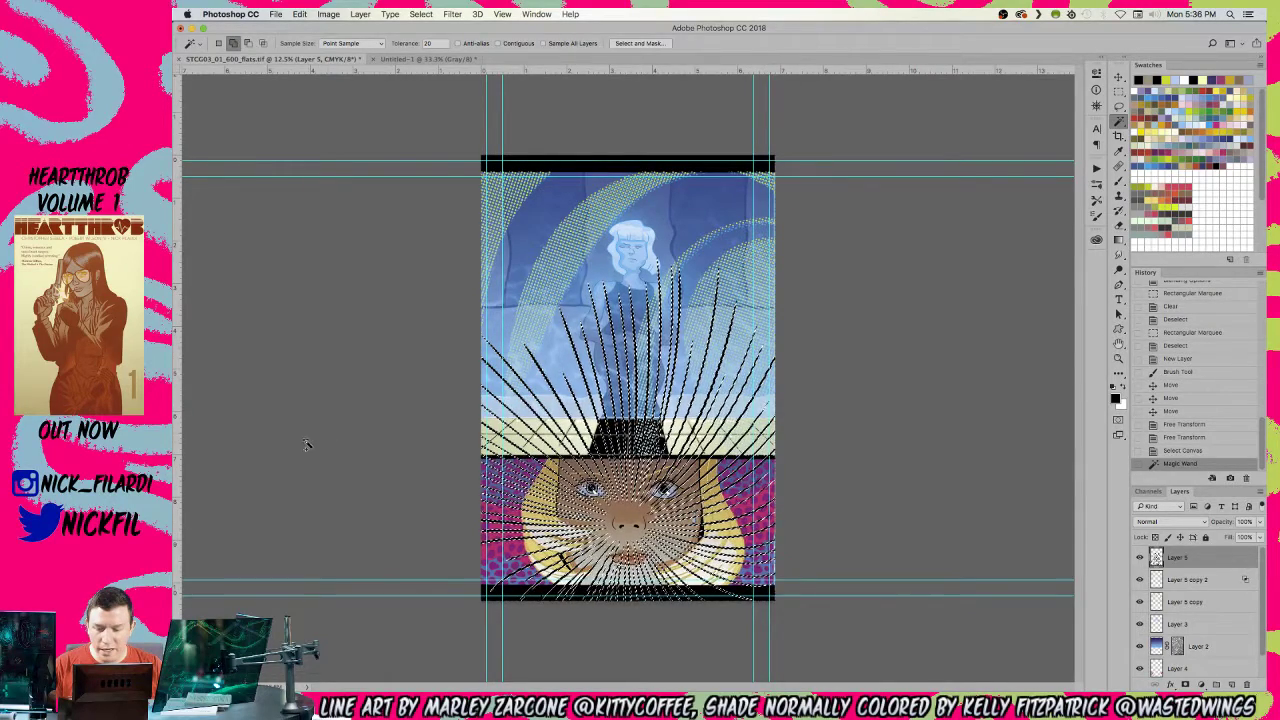
- Set up the Gradient tool with a rainbow preset, linear style and Normal mode
key("g")
left_click(196, 44)
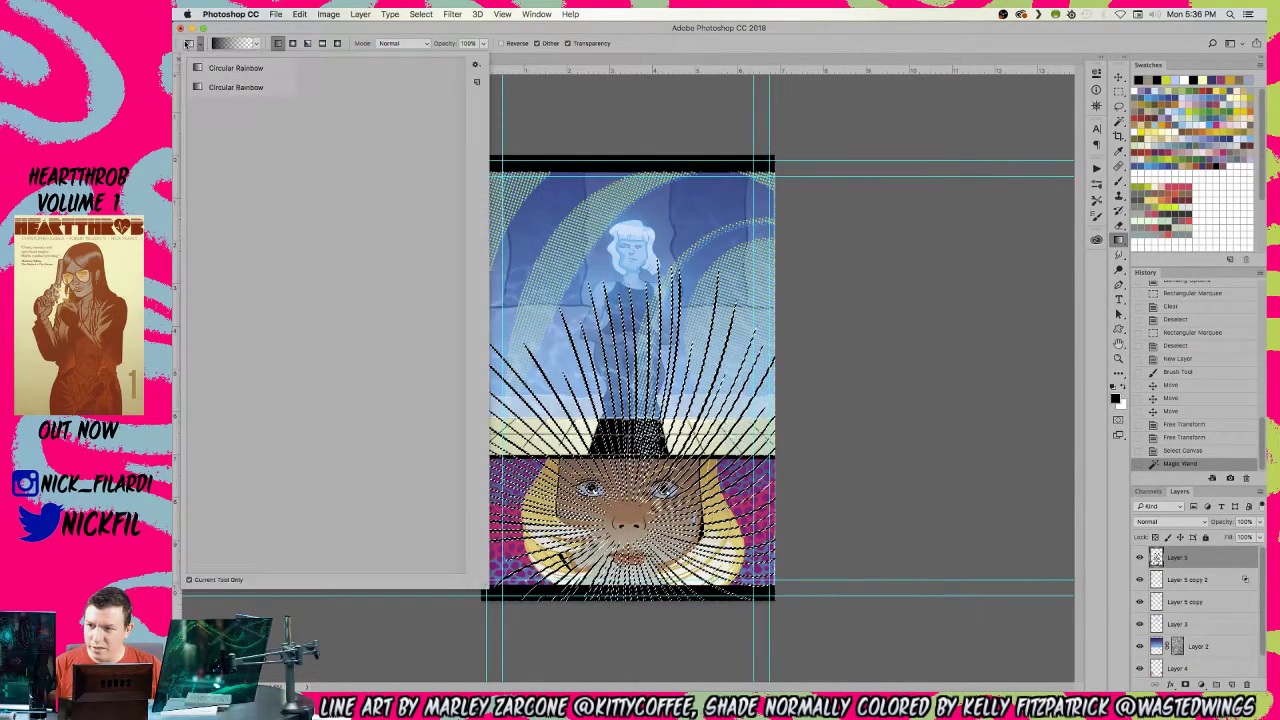
left_click(277, 44)
left_click(236, 45)
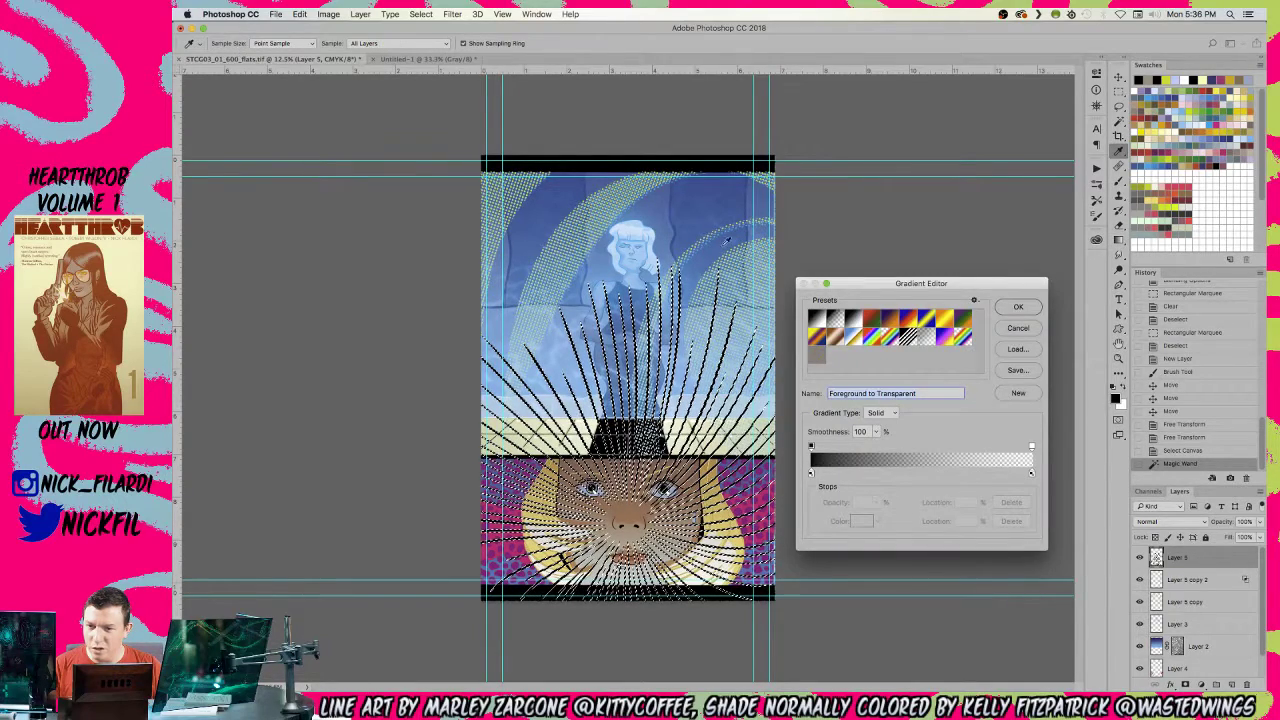
left_click(873, 340)
left_click(1016, 308)
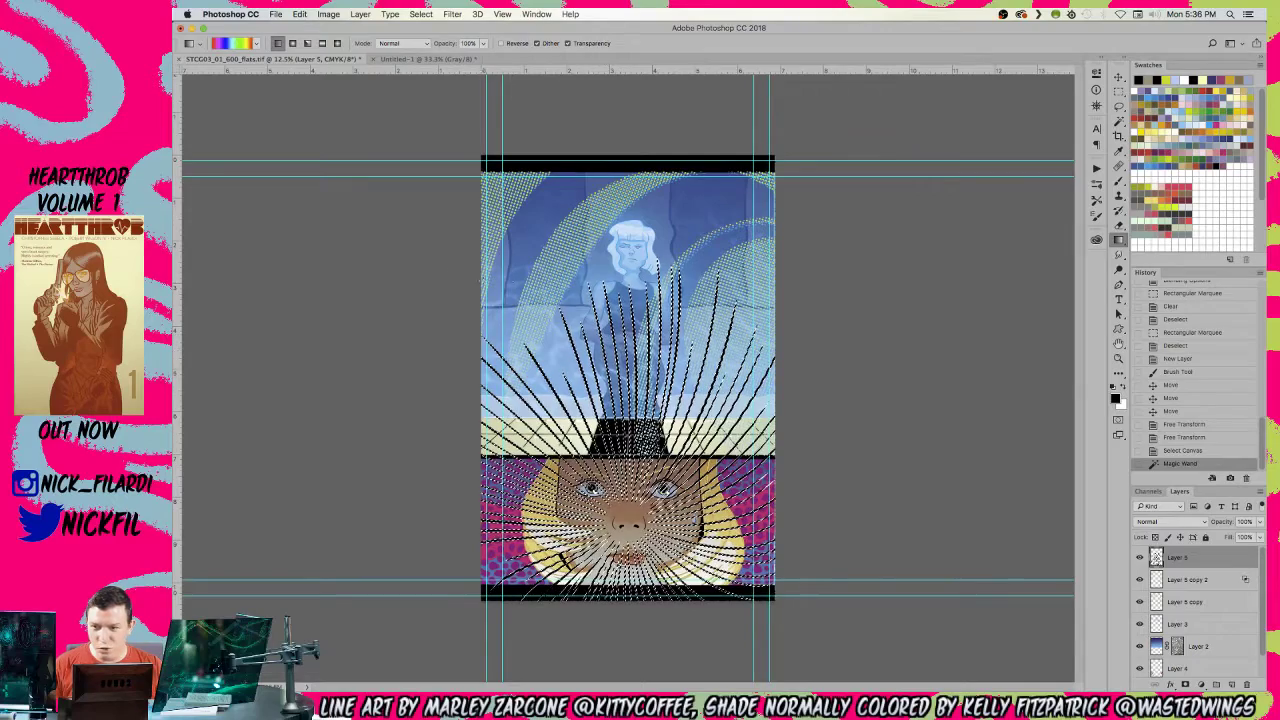
left_click(398, 43)
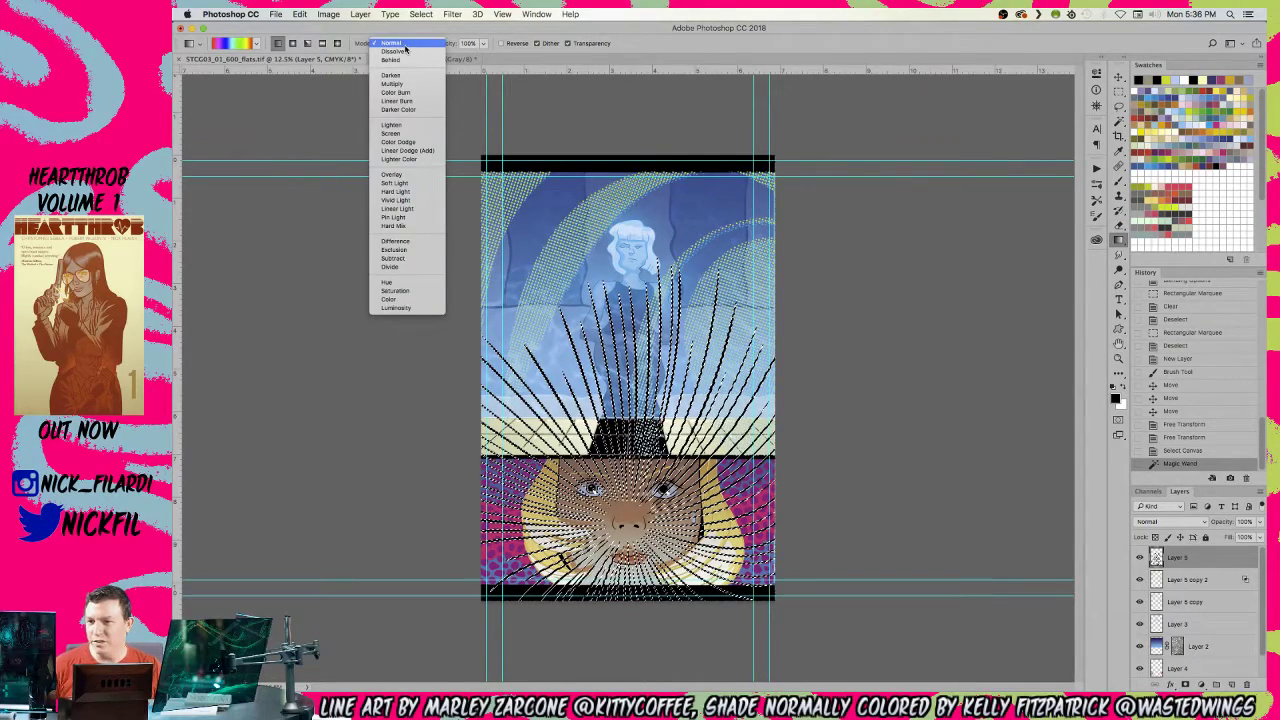
left_click(404, 45)
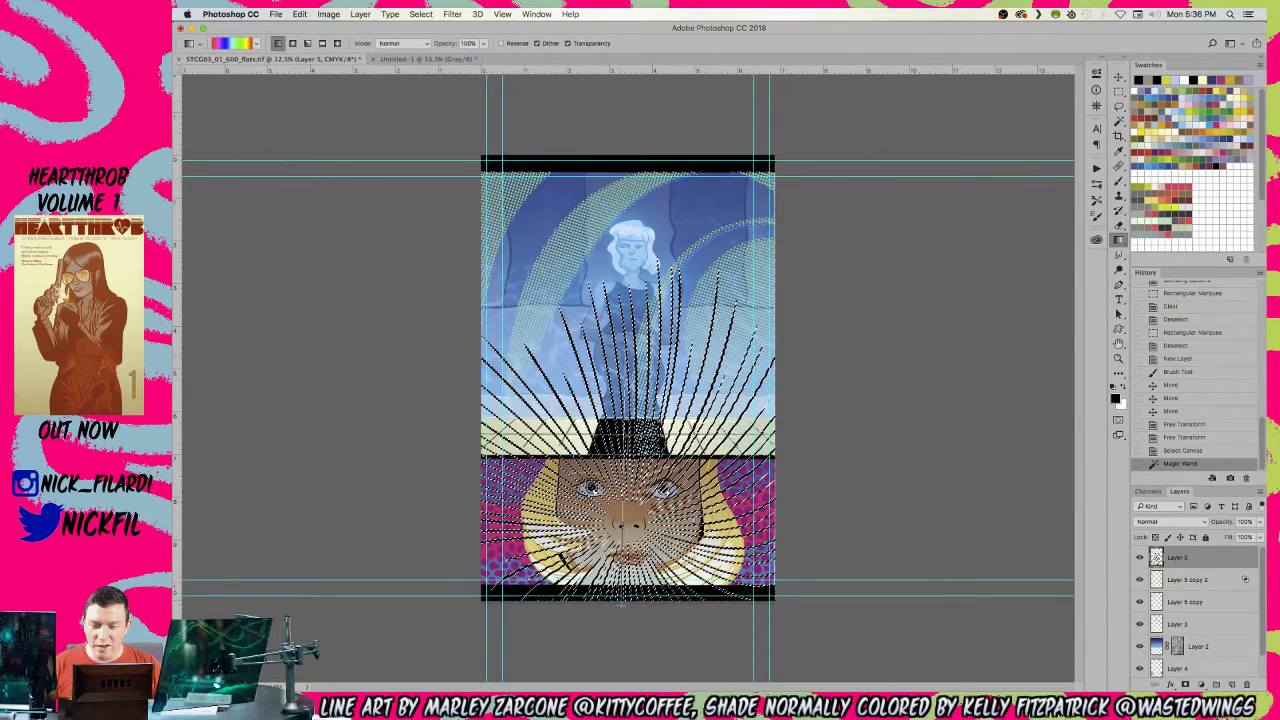
- Fill the selected rays with a vertical rainbow gradient ending just below the page, and hide the guides and selection outline
left_click_drag(629, 617, 629, 618)
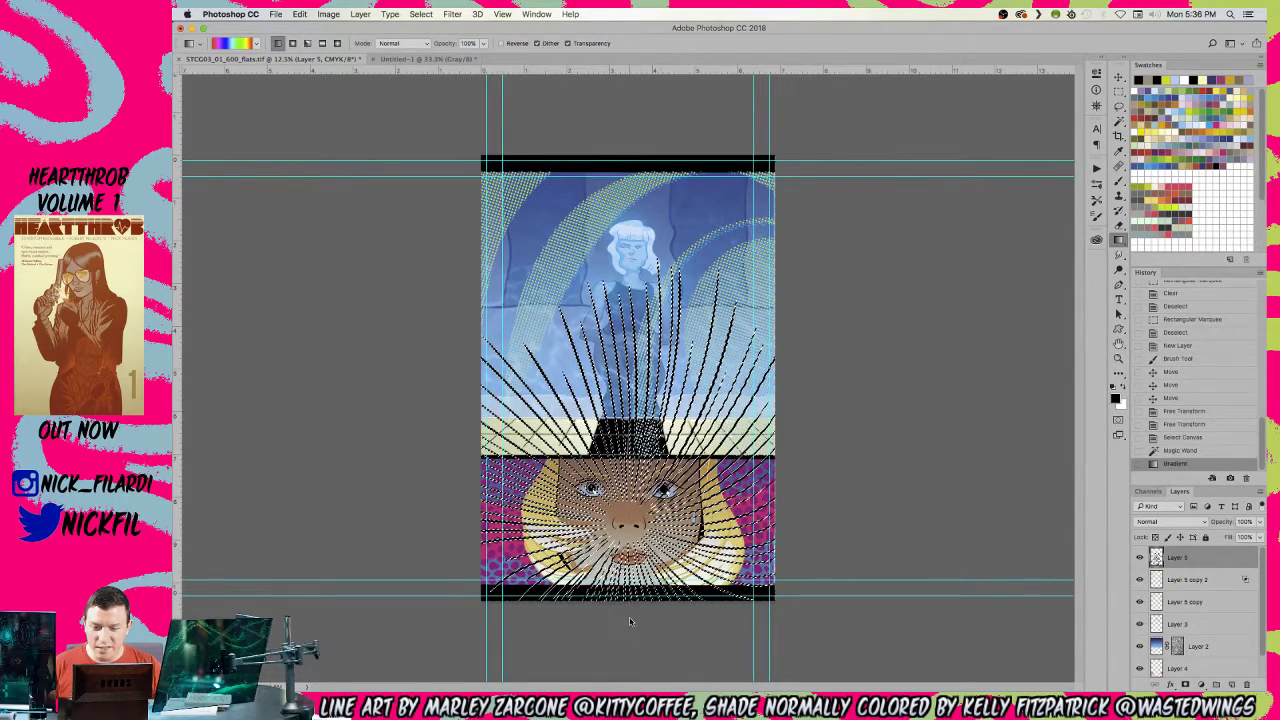
key("super+h")
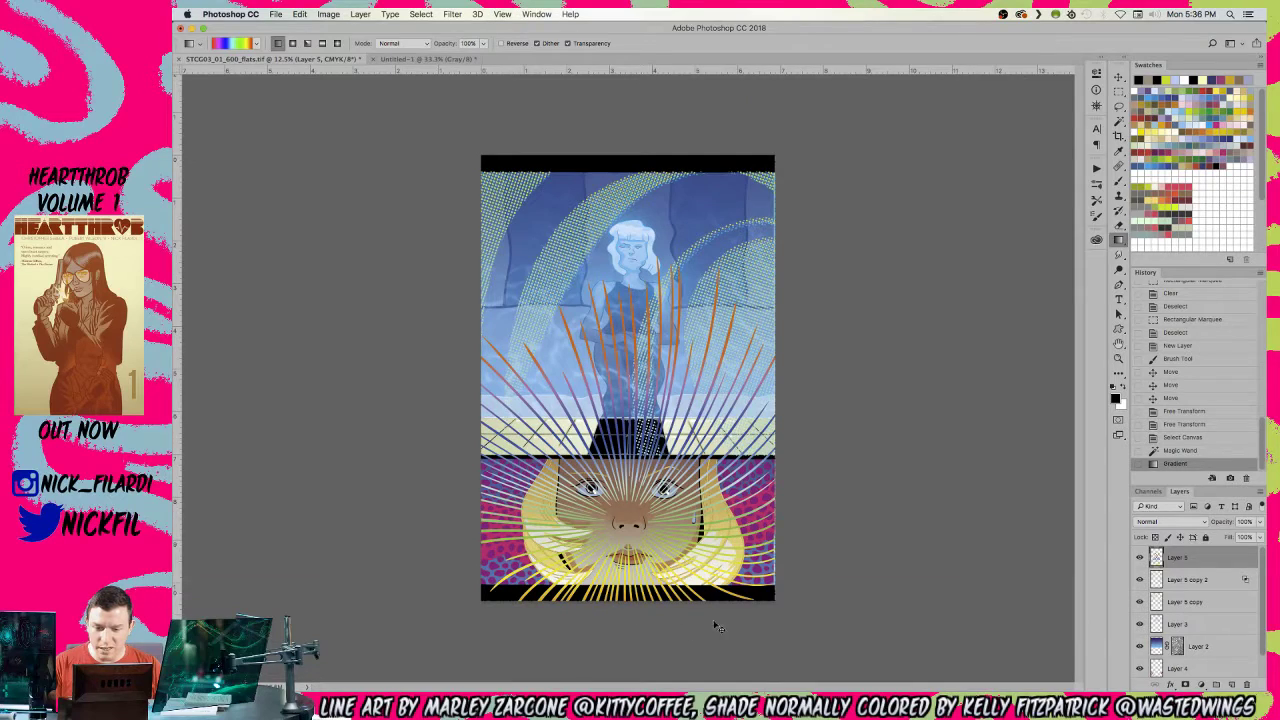
key("z")
left_click(628, 506)
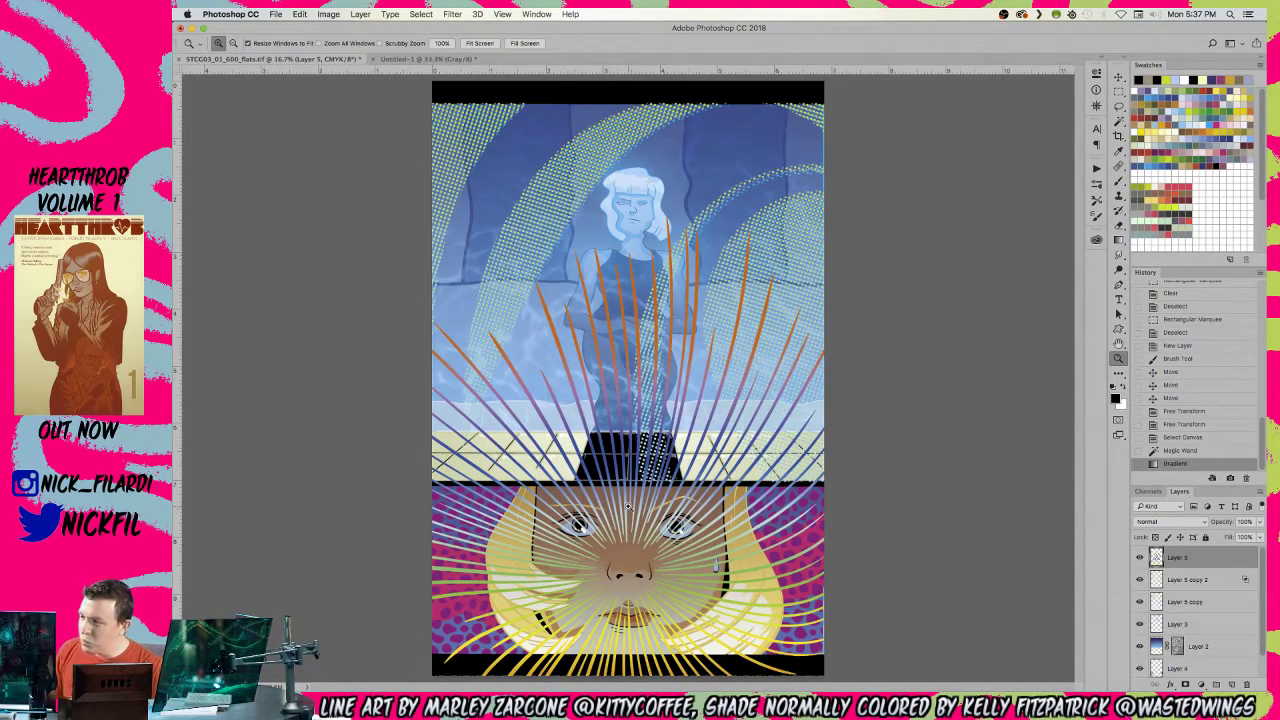
left_click(706, 392, "alt")
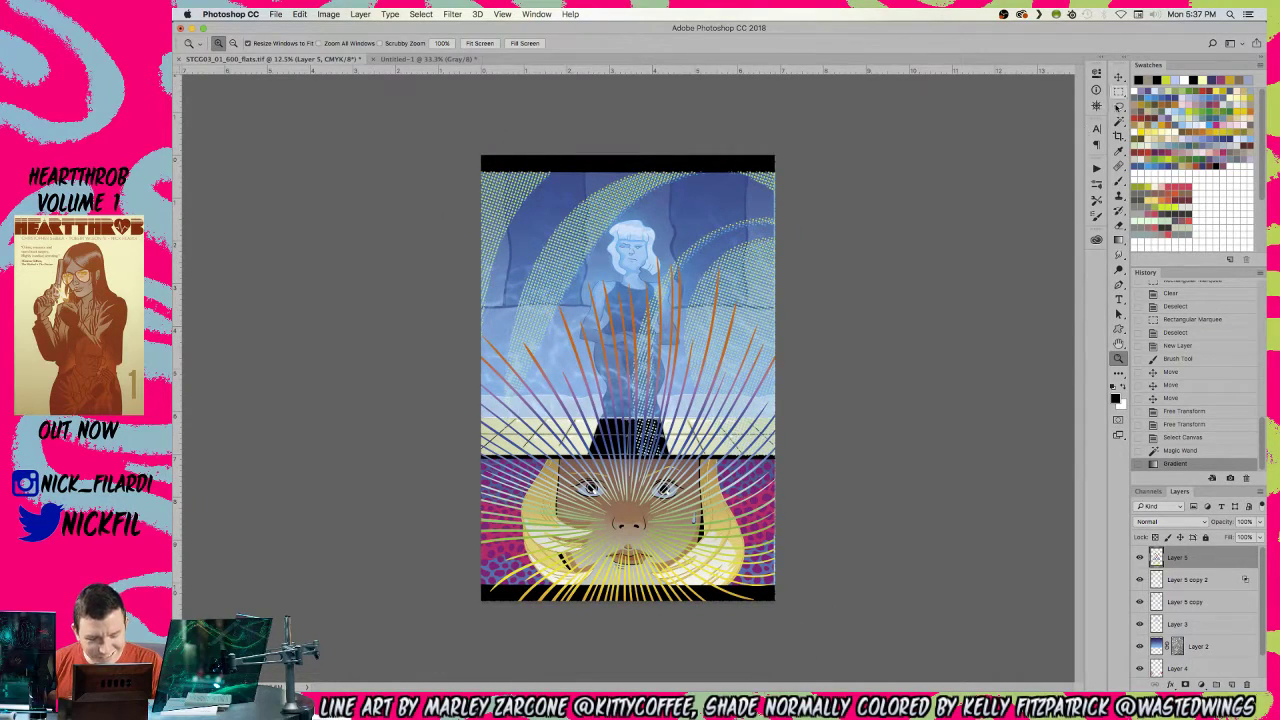
- Try to delete the rays over the standing figure by adding a lasso area around her to the selection
left_click(1119, 105)
mouse_move(513, 338)
left_mouse_down()
mouse_move(621, 512)
mouse_move(691, 465)
mouse_move(639, 515)
mouse_move(730, 369)
mouse_move(677, 465)
mouse_move(733, 265)
mouse_move(598, 224)
mouse_move(567, 232)
left_mouse_up()
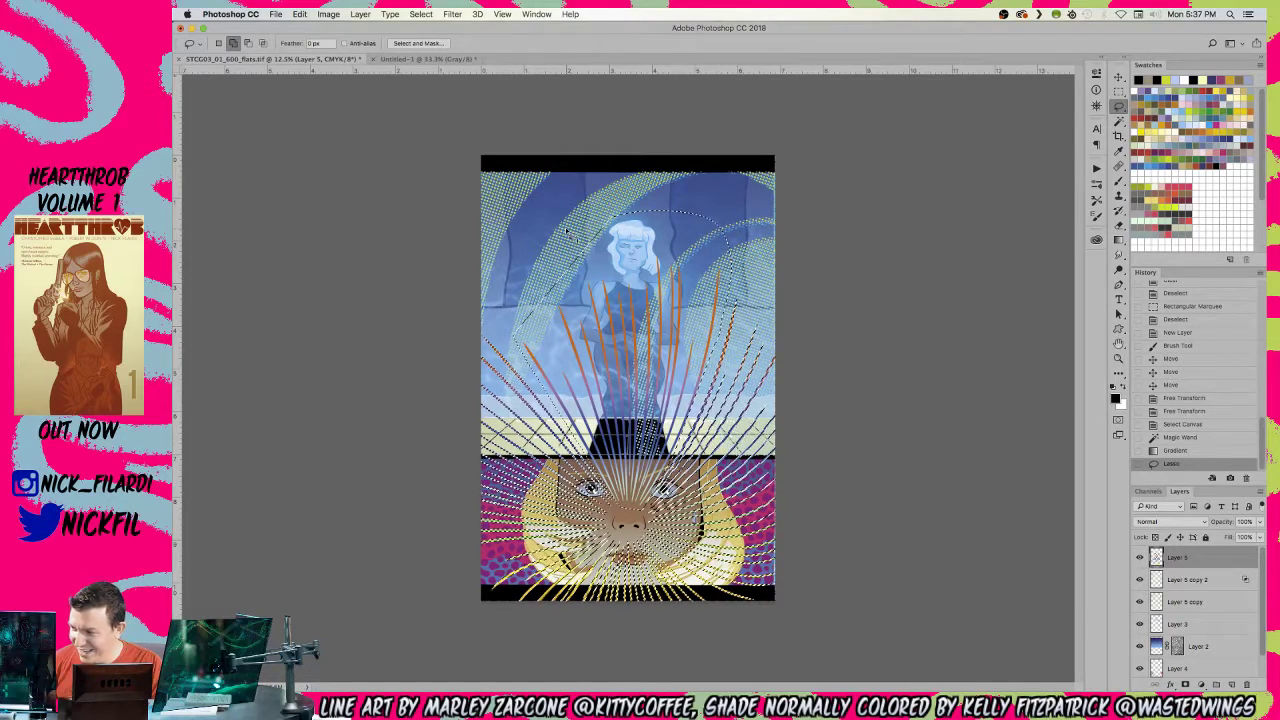
key("Delete")
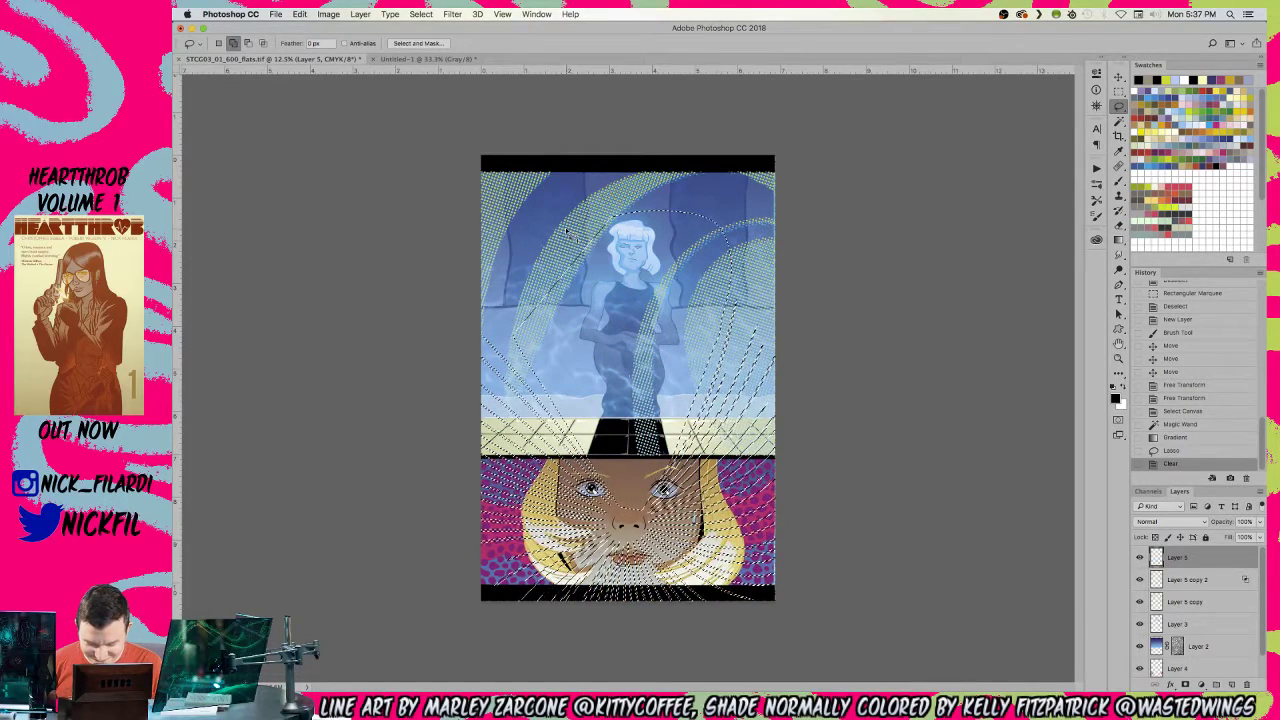
- Clear the selection and set up the Eraser in Pencil mode with a greatly enlarged brush tip
key("super+d")
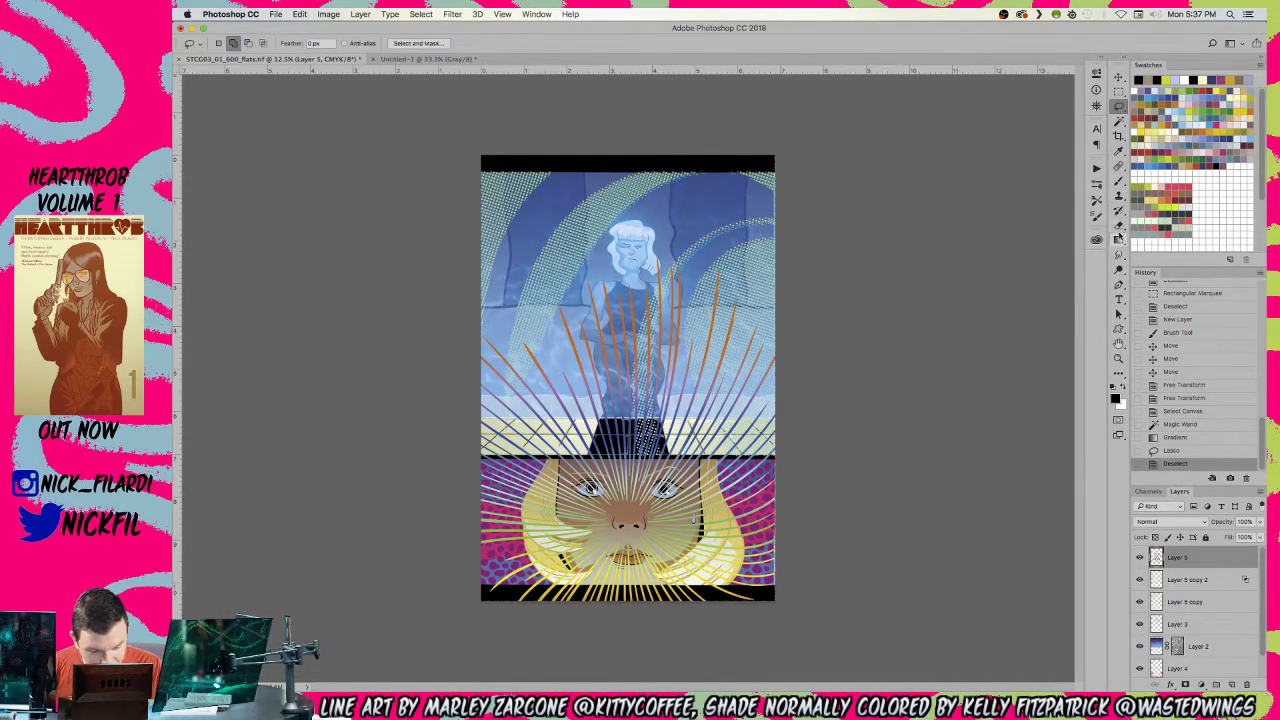
left_click(1120, 228)
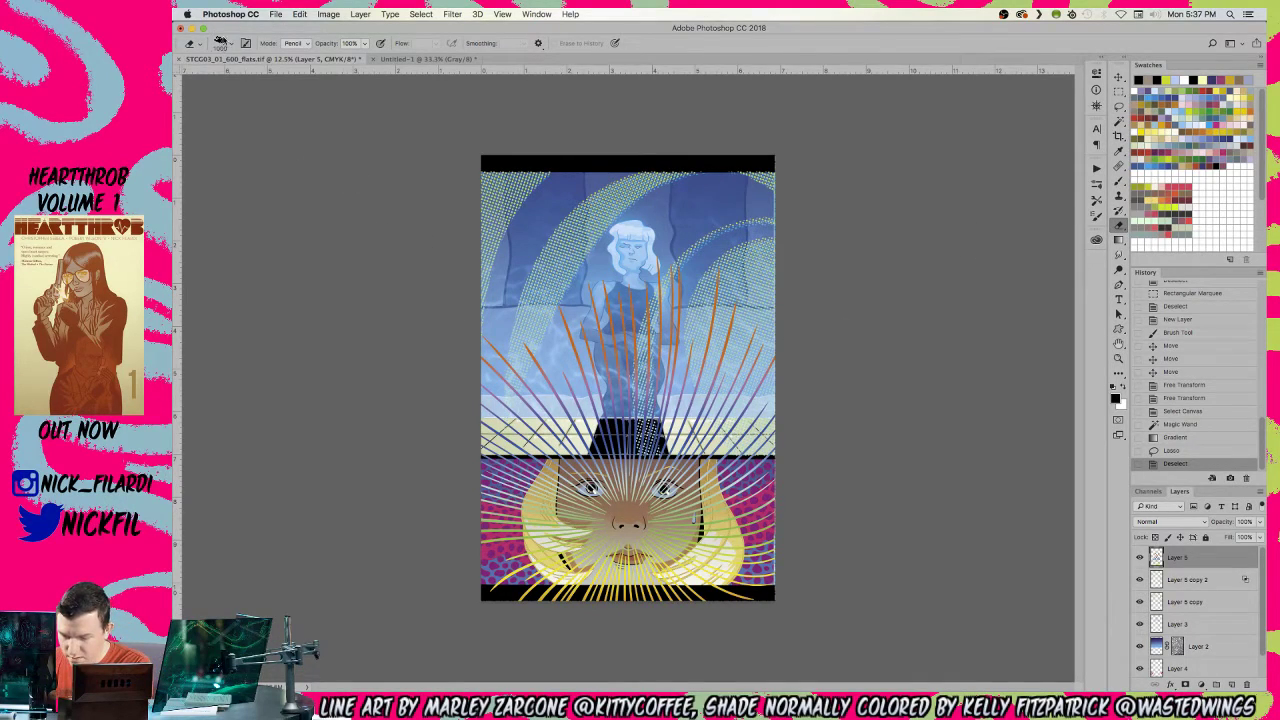
left_click(223, 43)
left_click(305, 381)
left_click(628, 508)
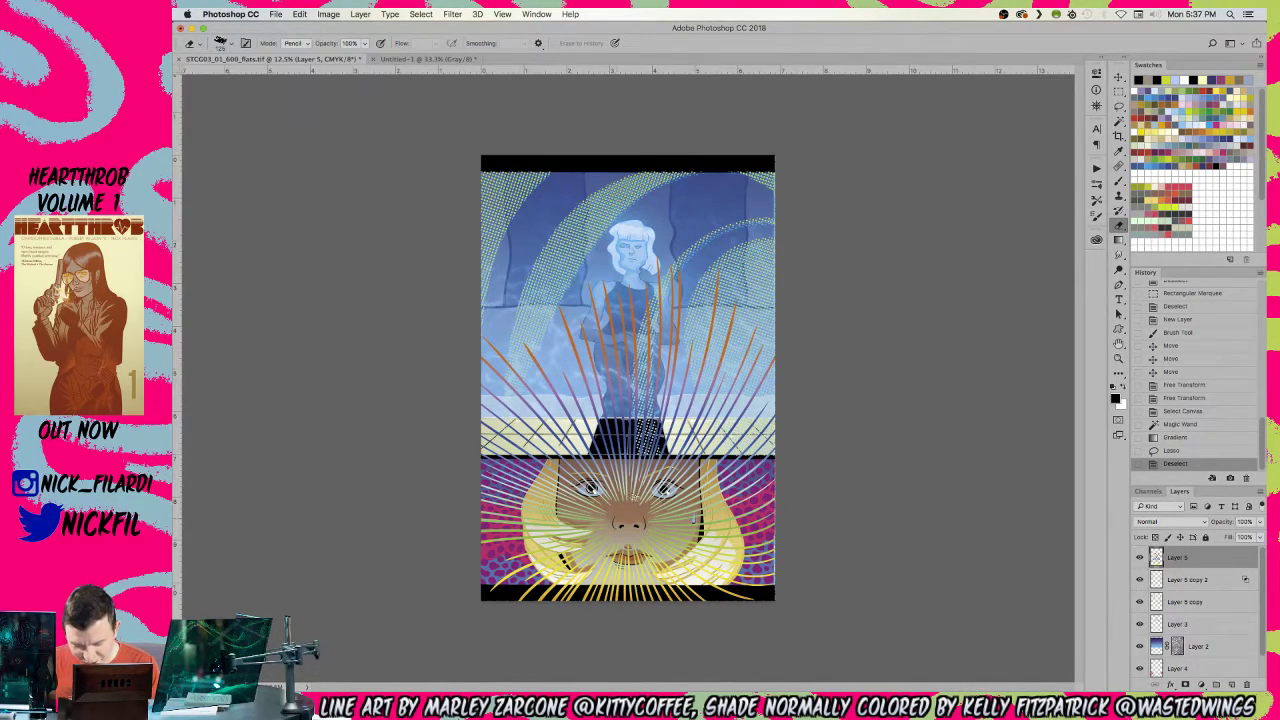
key("bracketright")
key("bracketright")
key("bracketright")
key("bracketright")
key("bracketright")
key("bracketright")
key("bracketright")
key("bracketright")
key("bracketright")
key("bracketright")
key("bracketright")
key("bracketright")
- Erase the rays covering the eyes, nose, cheeks and mouth in the face panel
left_click(612, 505)
left_click(590, 522)
left_click(626, 478)
left_click(666, 492)
left_click(652, 498)
left_click(614, 550)
left_click(593, 537)
left_click(674, 488)
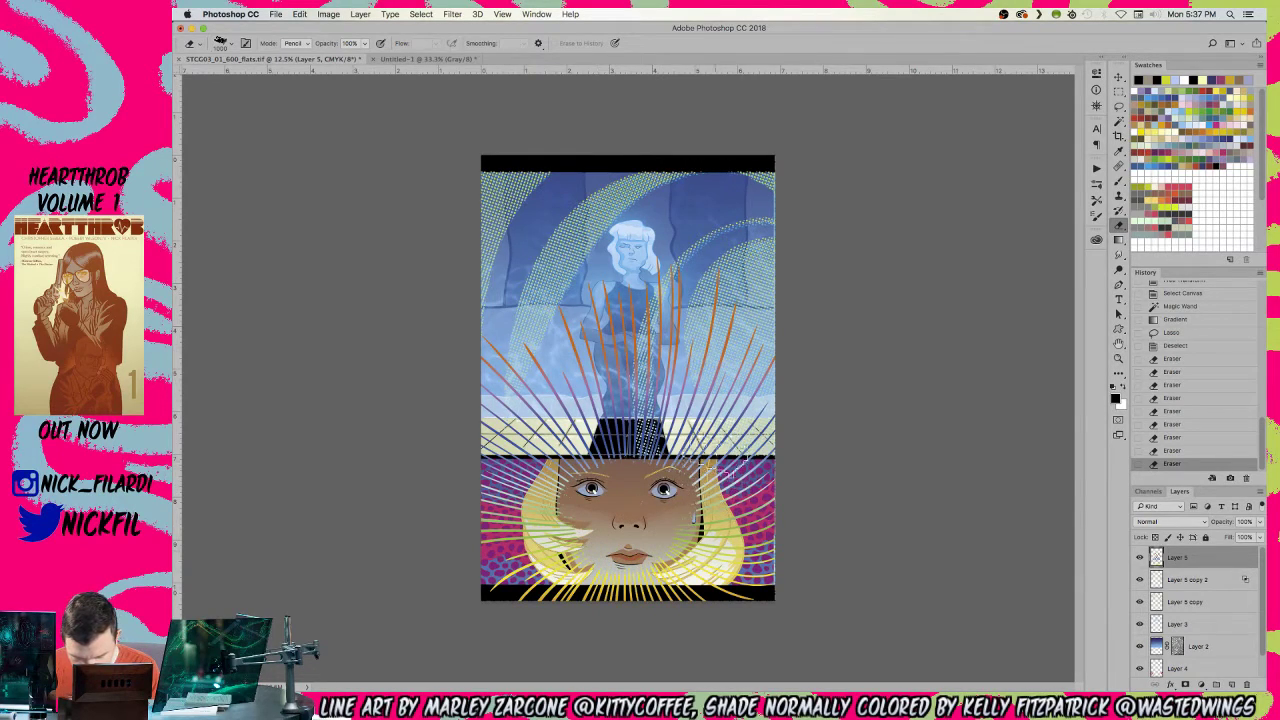
left_click(682, 478)
left_click(600, 554)
left_click(575, 515)
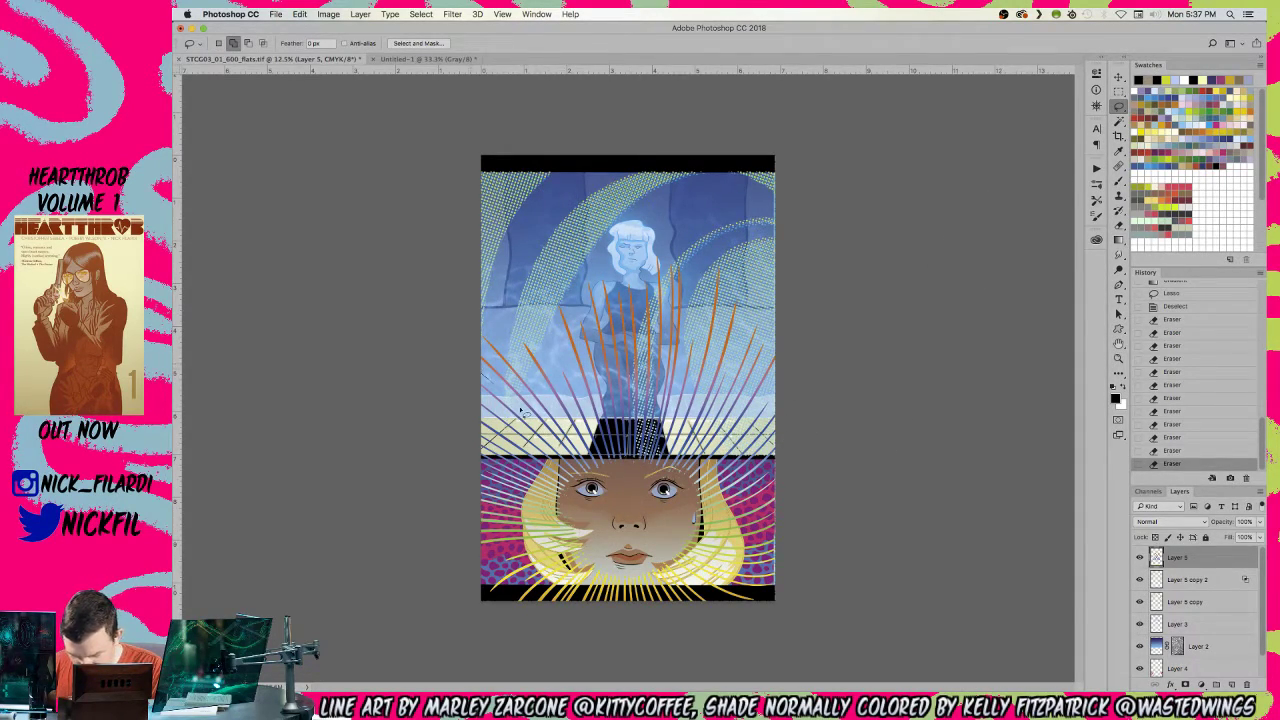
- Lasso and delete the rays over the standing figure and the middle of the upper panel, and drop the selection
mouse_move(631, 476)
left_mouse_down()
mouse_move(668, 492)
mouse_move(730, 440)
mouse_move(809, 253)
mouse_move(468, 287)
mouse_move(485, 345)
left_mouse_up()
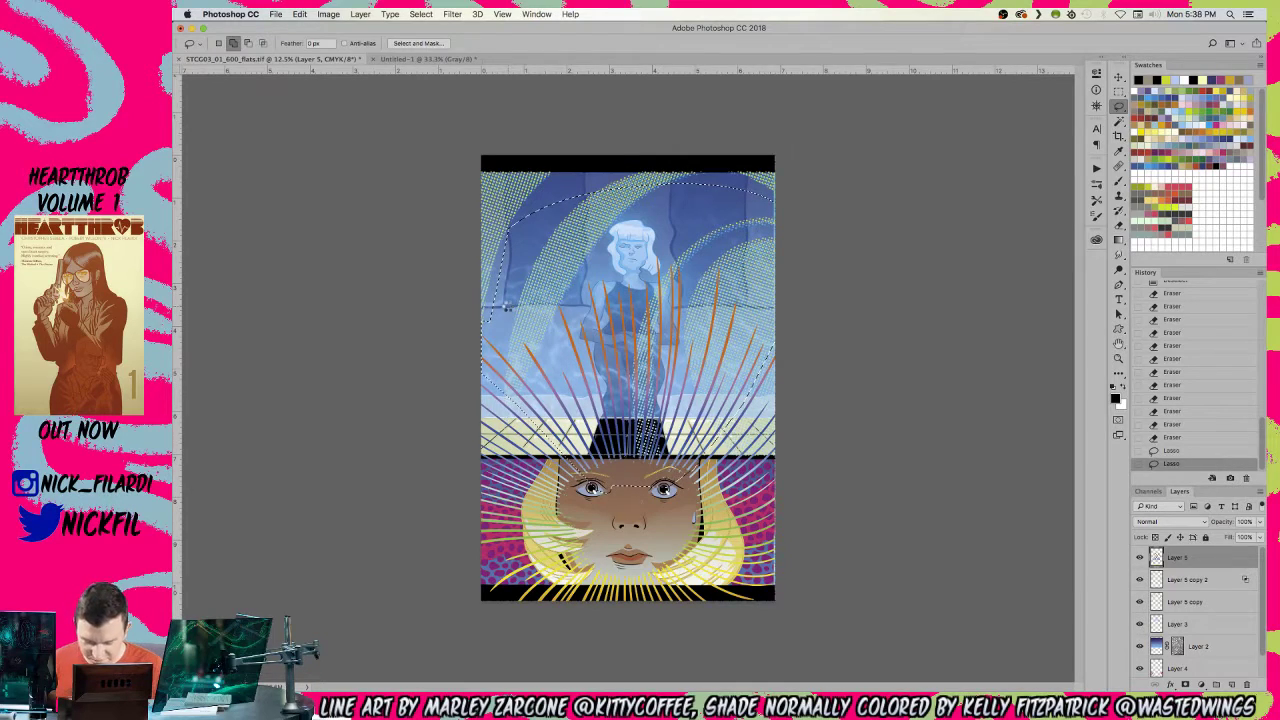
key("Delete")
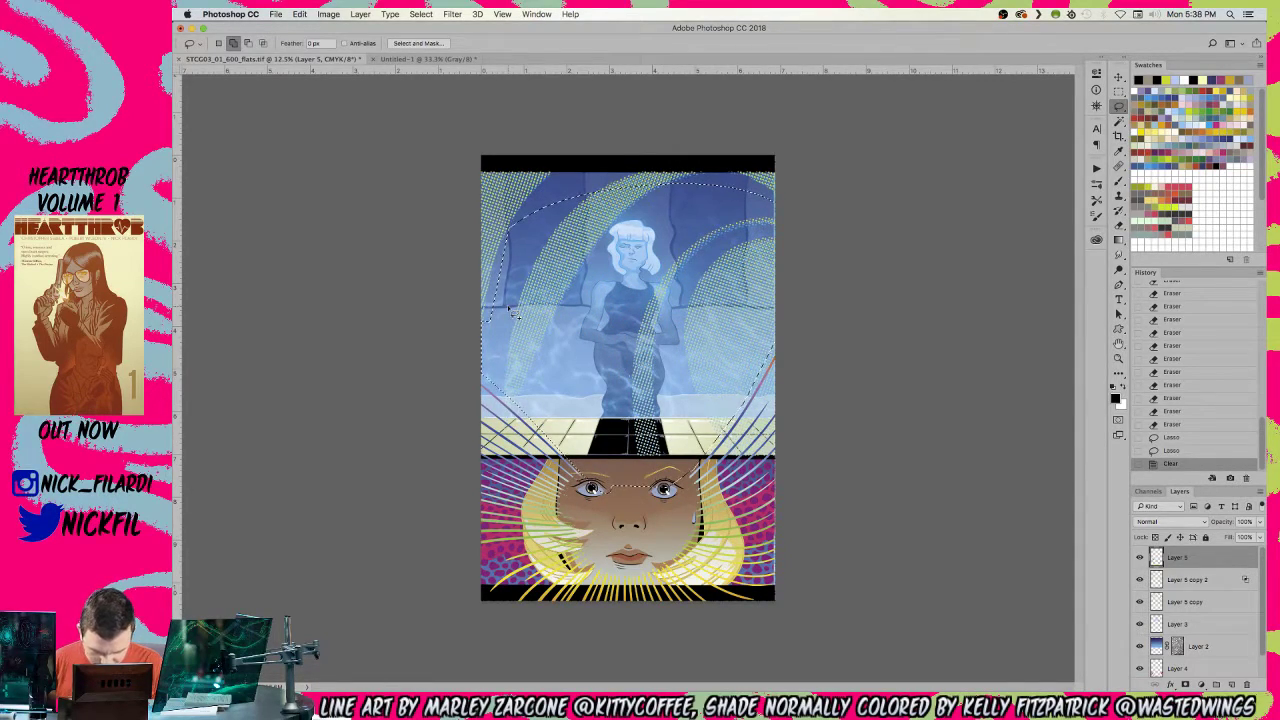
key("super+d")
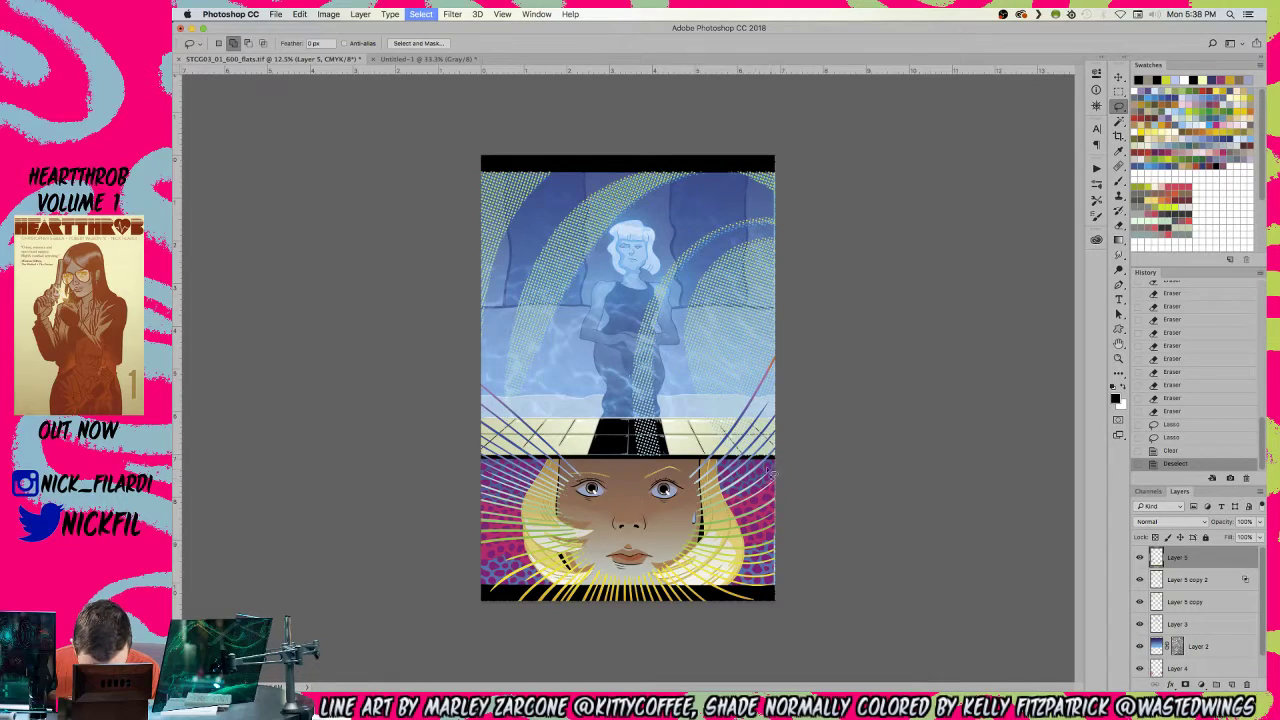
- Thin out the burst by lassoing several wedges of rays around both sides and below the face and deleting them
mouse_move(706, 502)
left_mouse_down()
mouse_move(738, 508)
mouse_move(792, 484)
mouse_move(750, 540)
mouse_move(692, 542)
mouse_move(684, 516)
left_mouse_up()
key("super+z")
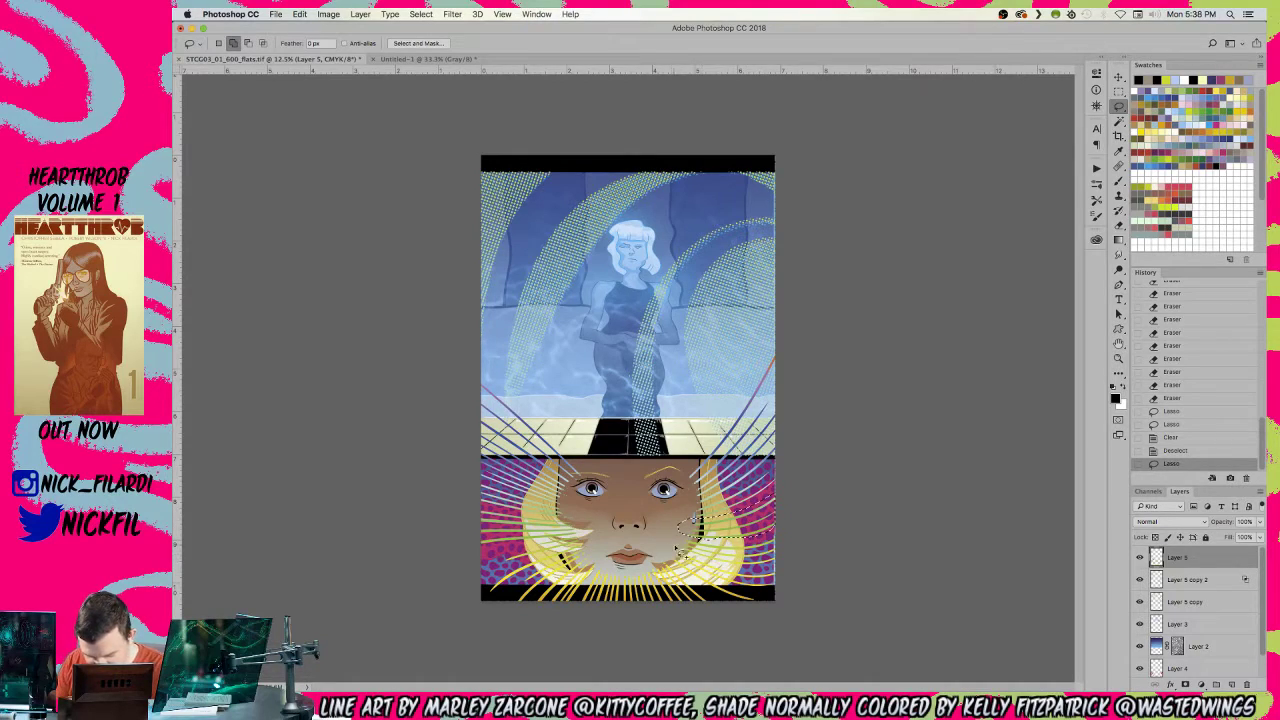
left_click_drag(668, 543, 648, 513)
mouse_move(668, 558)
left_mouse_down()
mouse_move(738, 598)
mouse_move(664, 550)
mouse_move(676, 546)
left_mouse_up()
mouse_move(594, 590)
left_mouse_down()
mouse_move(658, 643)
mouse_move(712, 608)
mouse_move(650, 560)
left_mouse_up()
mouse_move(540, 600)
left_mouse_down()
mouse_move(578, 555)
mouse_move(593, 561)
mouse_move(530, 616)
left_mouse_up()
mouse_move(548, 547)
left_mouse_down()
mouse_move(493, 592)
mouse_move(518, 566)
mouse_move(545, 575)
mouse_move(495, 600)
mouse_move(535, 545)
mouse_move(497, 541)
mouse_move(588, 537)
mouse_move(420, 576)
left_mouse_up()
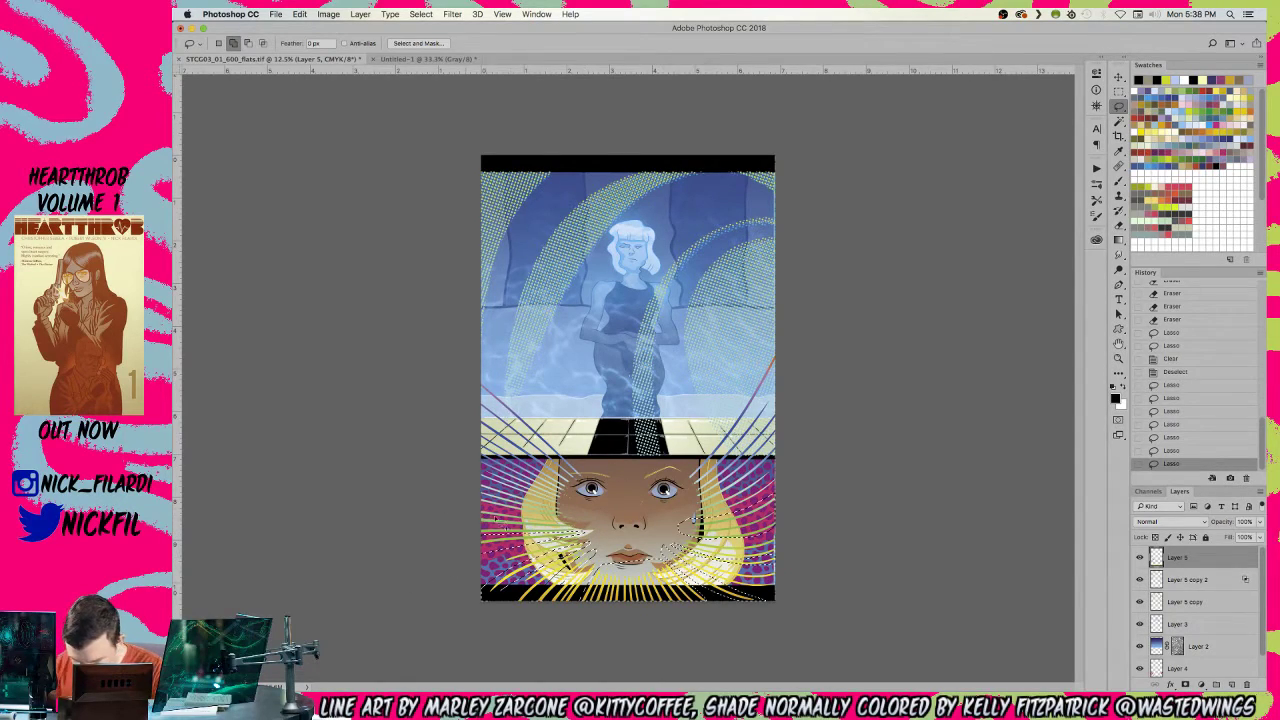
mouse_move(482, 528)
left_mouse_down()
mouse_move(447, 506)
mouse_move(389, 405)
mouse_move(492, 496)
mouse_move(448, 470)
left_mouse_up()
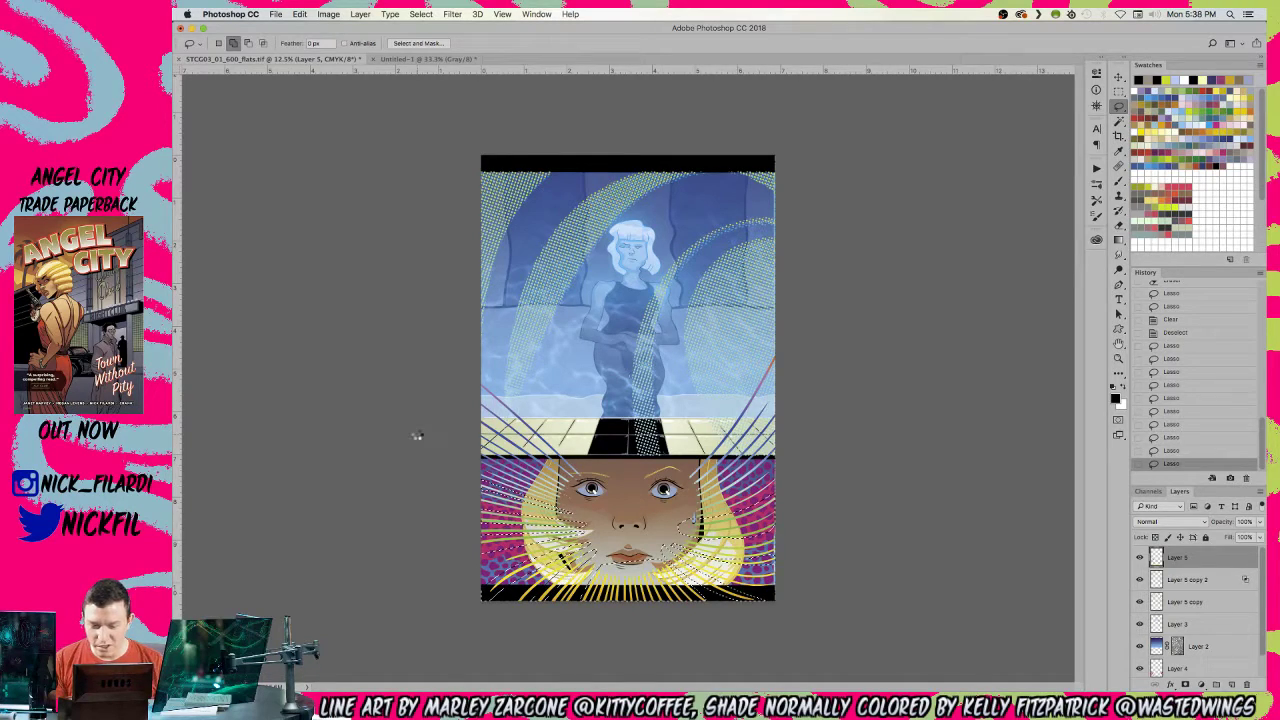
key("Delete")
key("ctrl+d")
- Lasso and delete further rays at the page's left edge and beside the face
key("z")
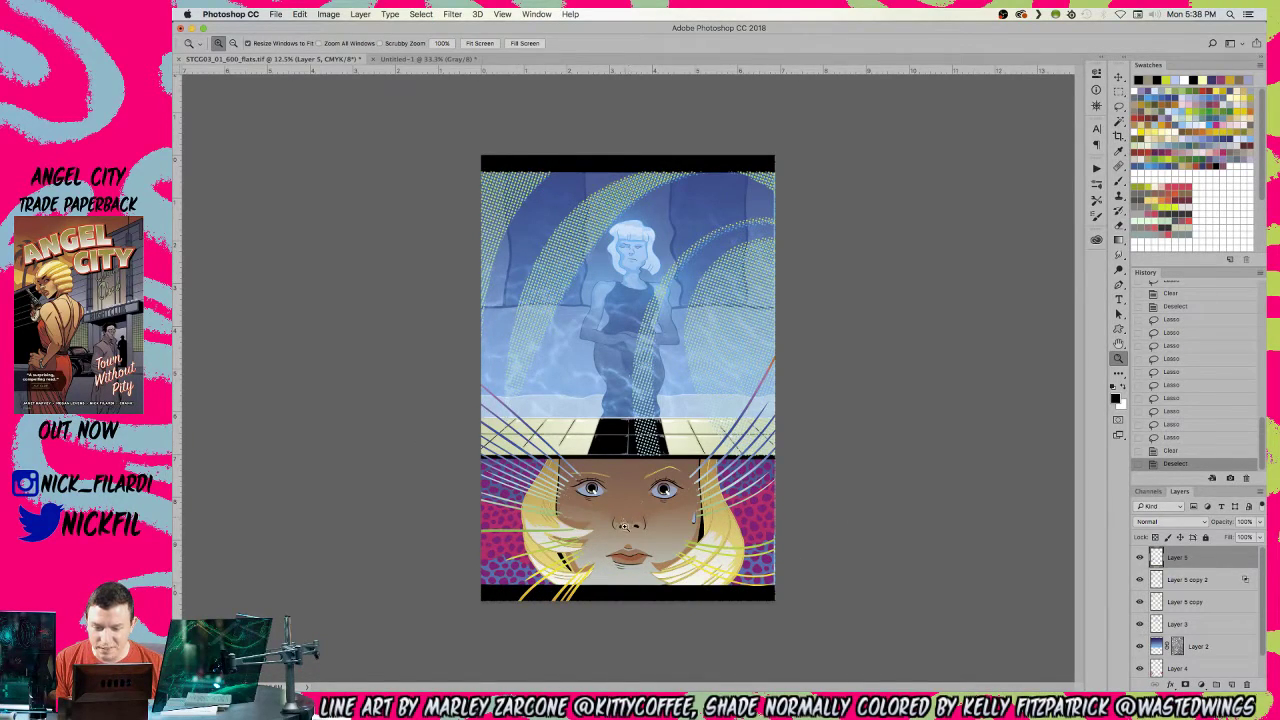
left_click(640, 507)
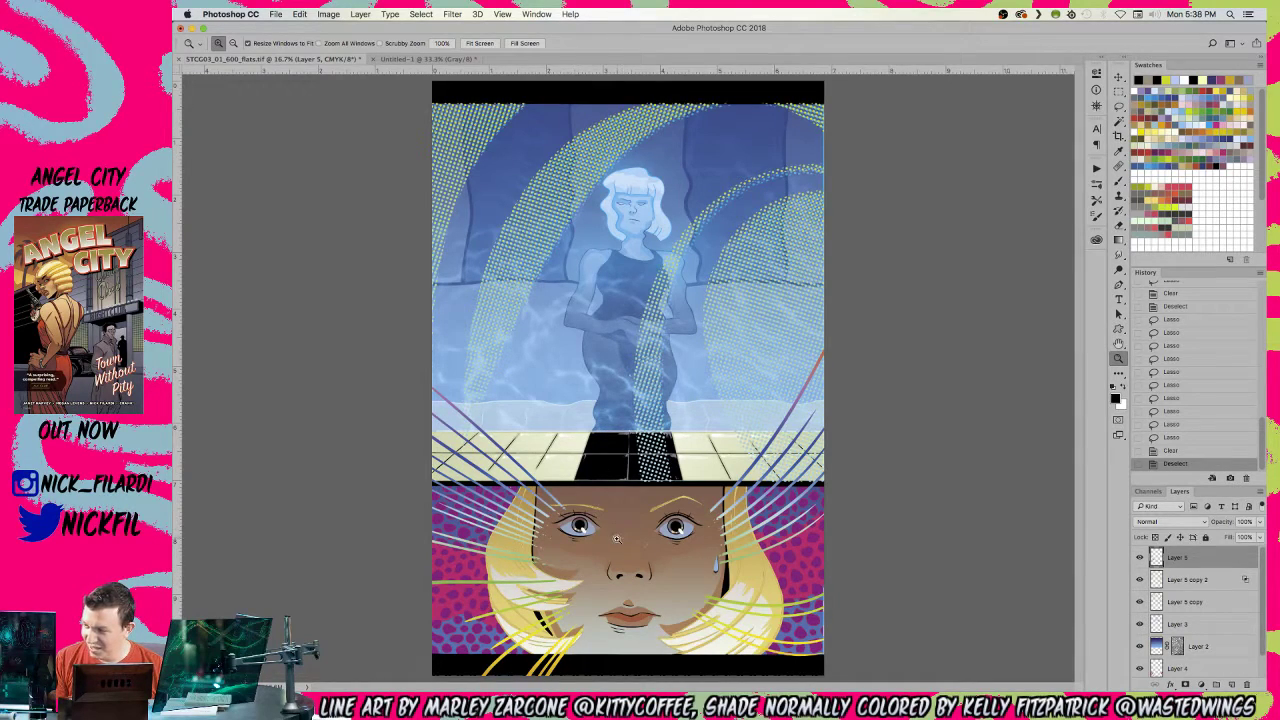
key("l")
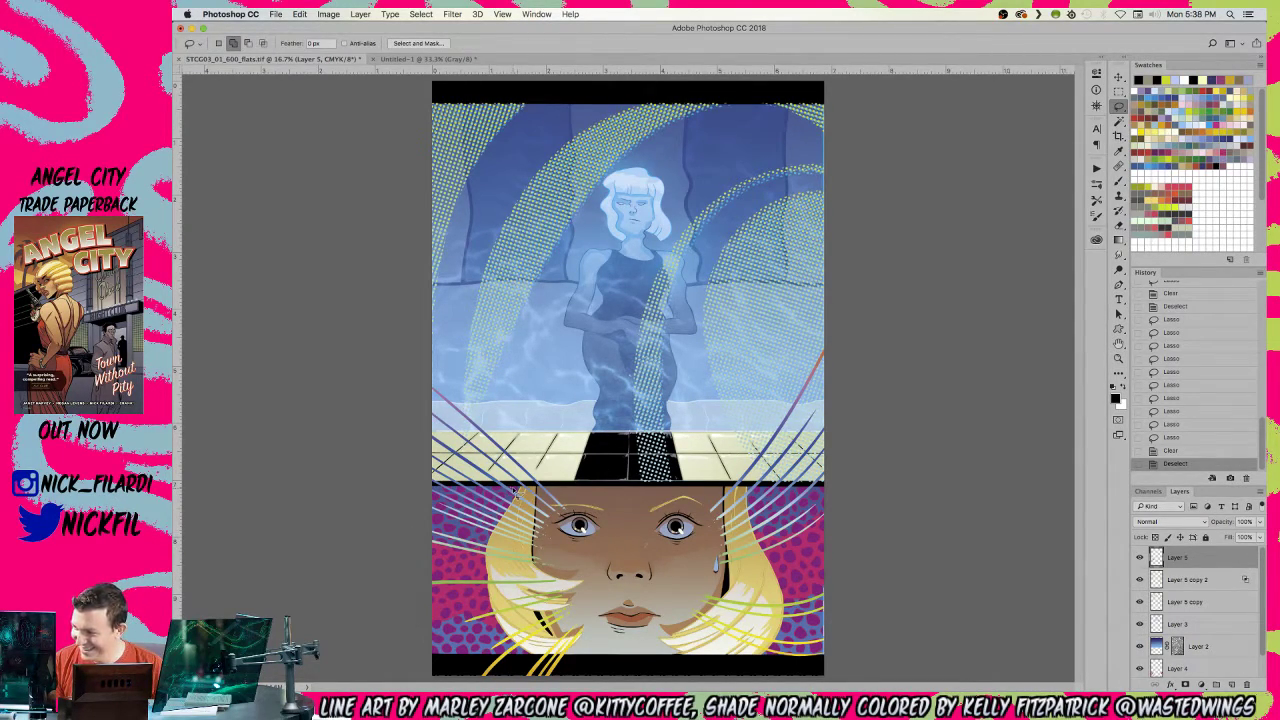
mouse_move(390, 366)
left_mouse_down()
mouse_move(587, 585)
mouse_move(597, 563)
mouse_move(580, 525)
mouse_move(478, 333)
left_mouse_up()
key("Delete")
key("super+d")
mouse_move(670, 522)
left_mouse_down()
mouse_move(620, 545)
mouse_move(651, 505)
left_mouse_up()
key("Delete")
key("super+d")
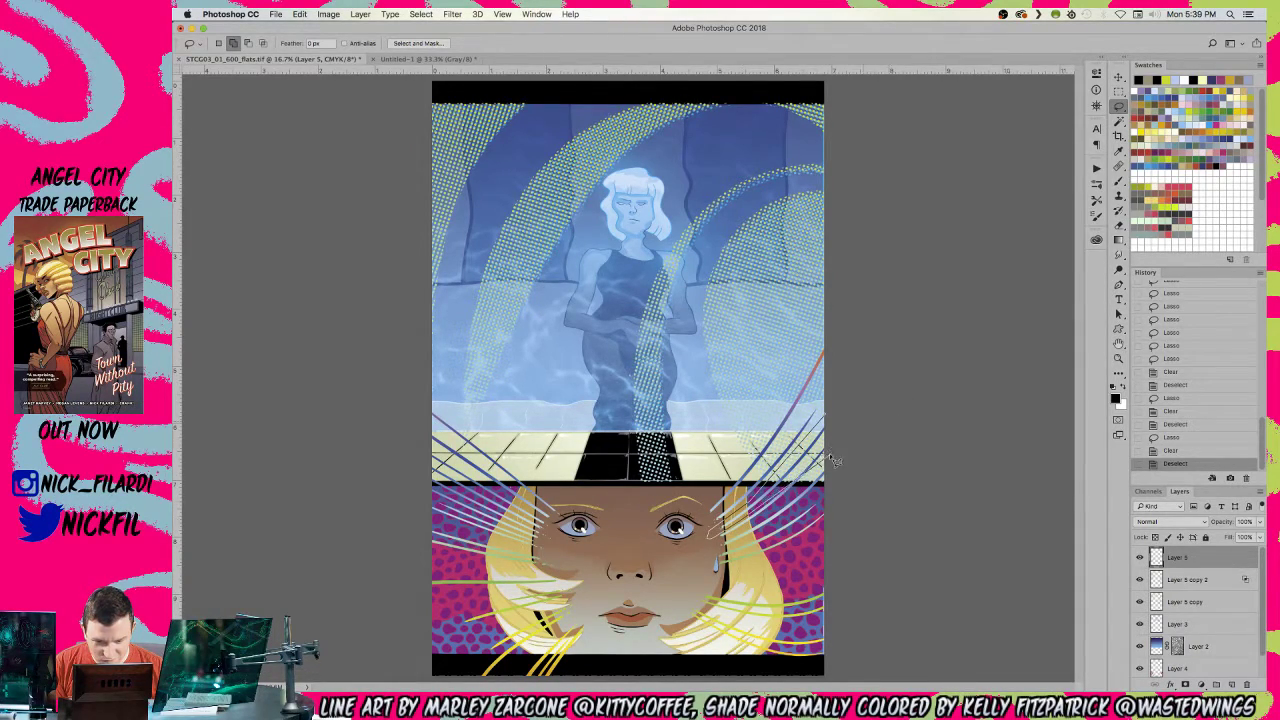
- Lasso and delete another group of rays on the right side of the page, and drop the selection
left_click_drag(845, 408, 855, 392)
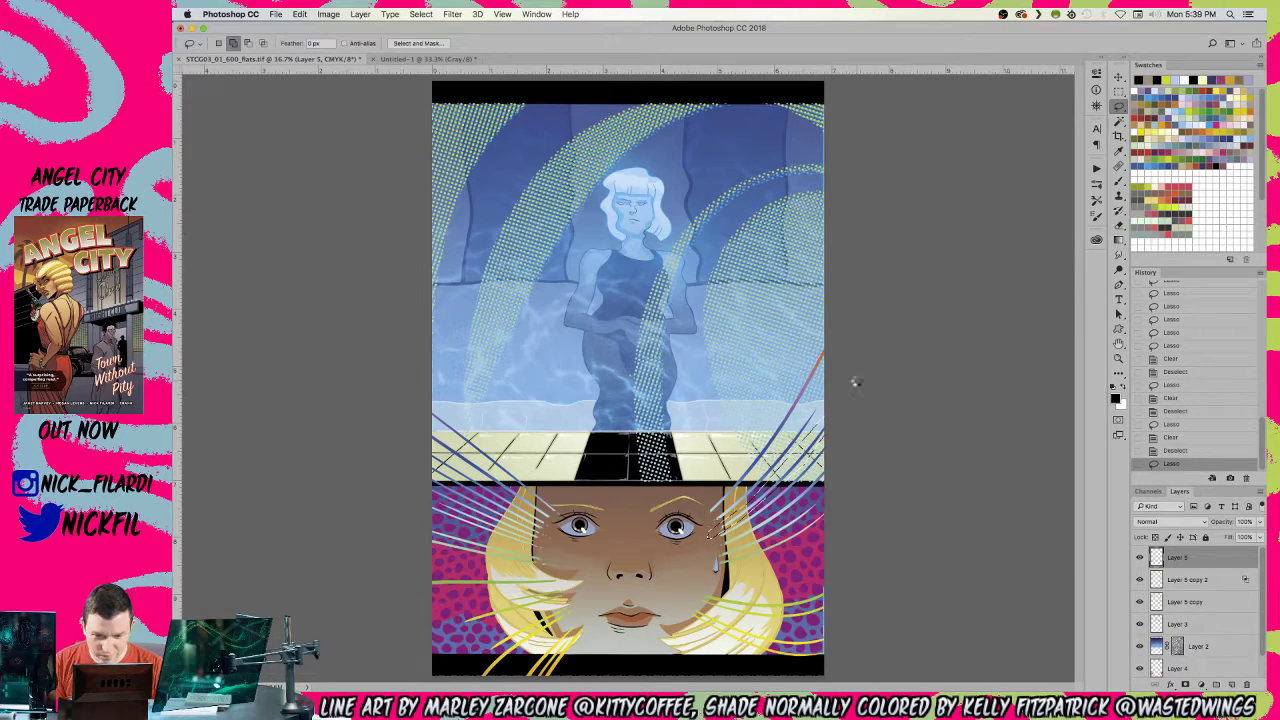
mouse_move(550, 522)
left_mouse_down()
mouse_move(406, 440)
mouse_move(587, 568)
mouse_move(585, 549)
mouse_move(597, 555)
left_mouse_up()
key("Delete")
key("ctrl+d")
- Set the ray layer's blending mode to Screen
key("z")
left_click(636, 512, "alt")
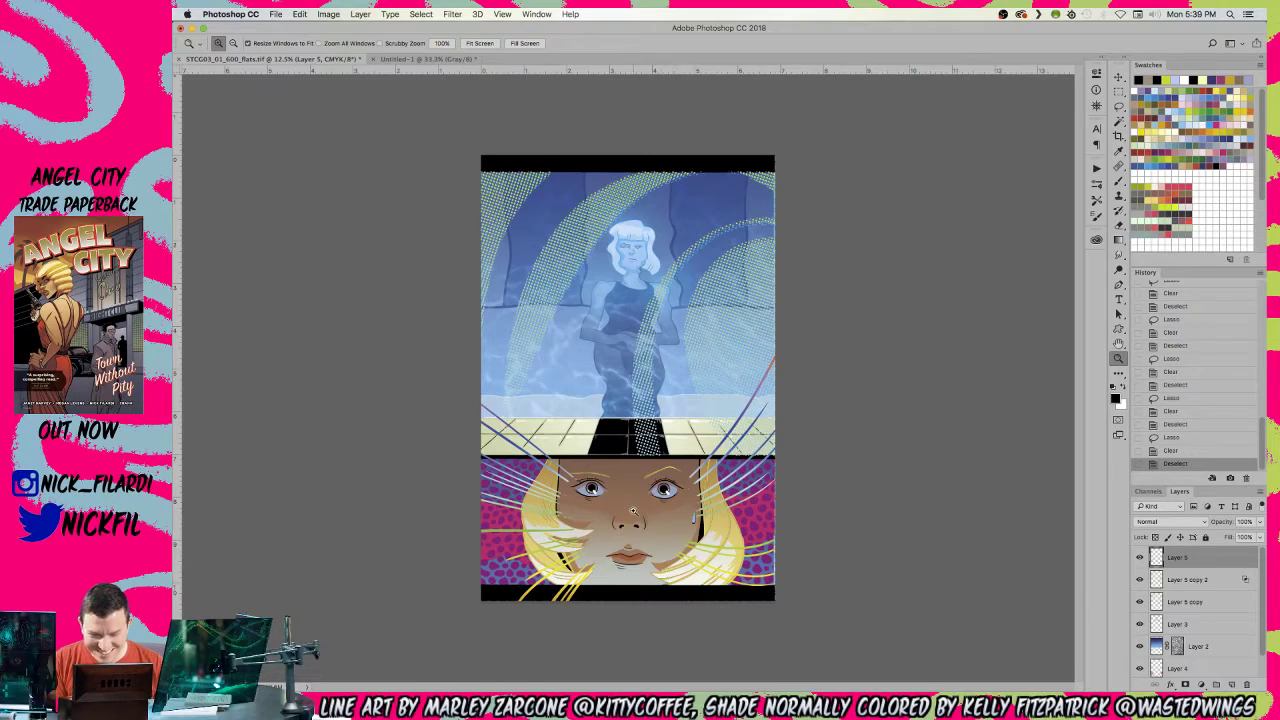
left_click(632, 511)
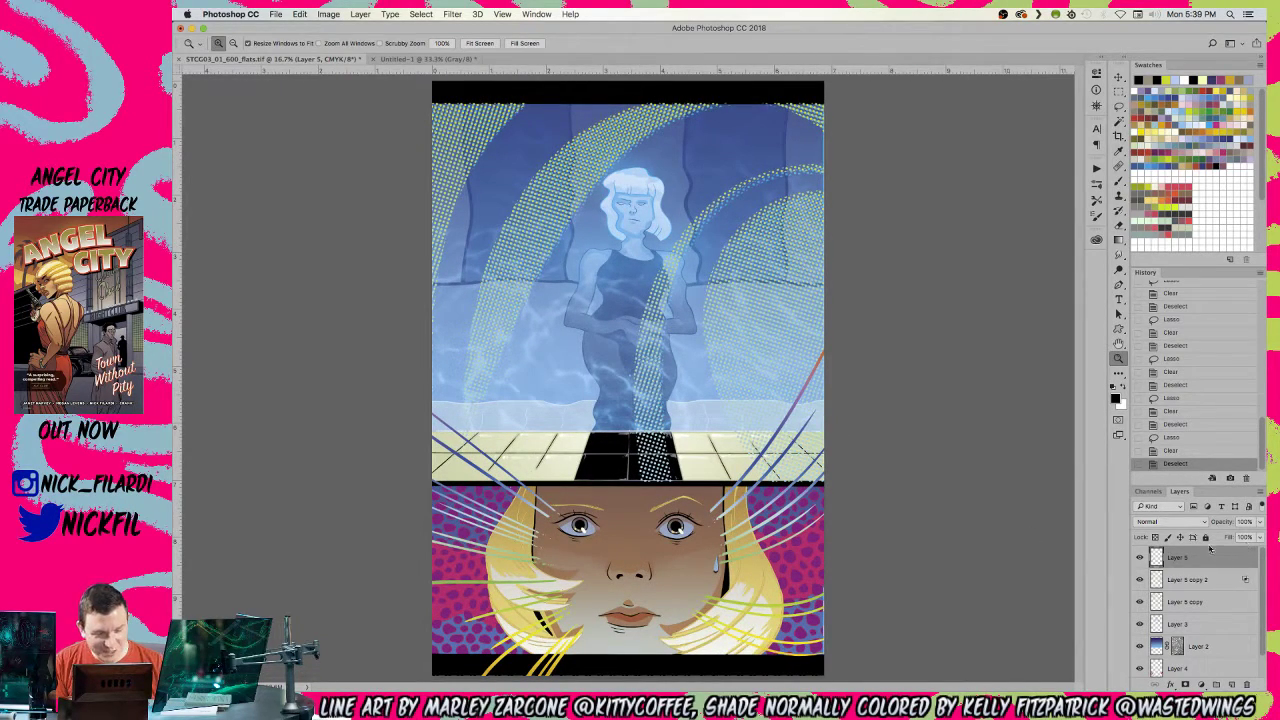
left_click(1168, 521)
left_click(1154, 602)
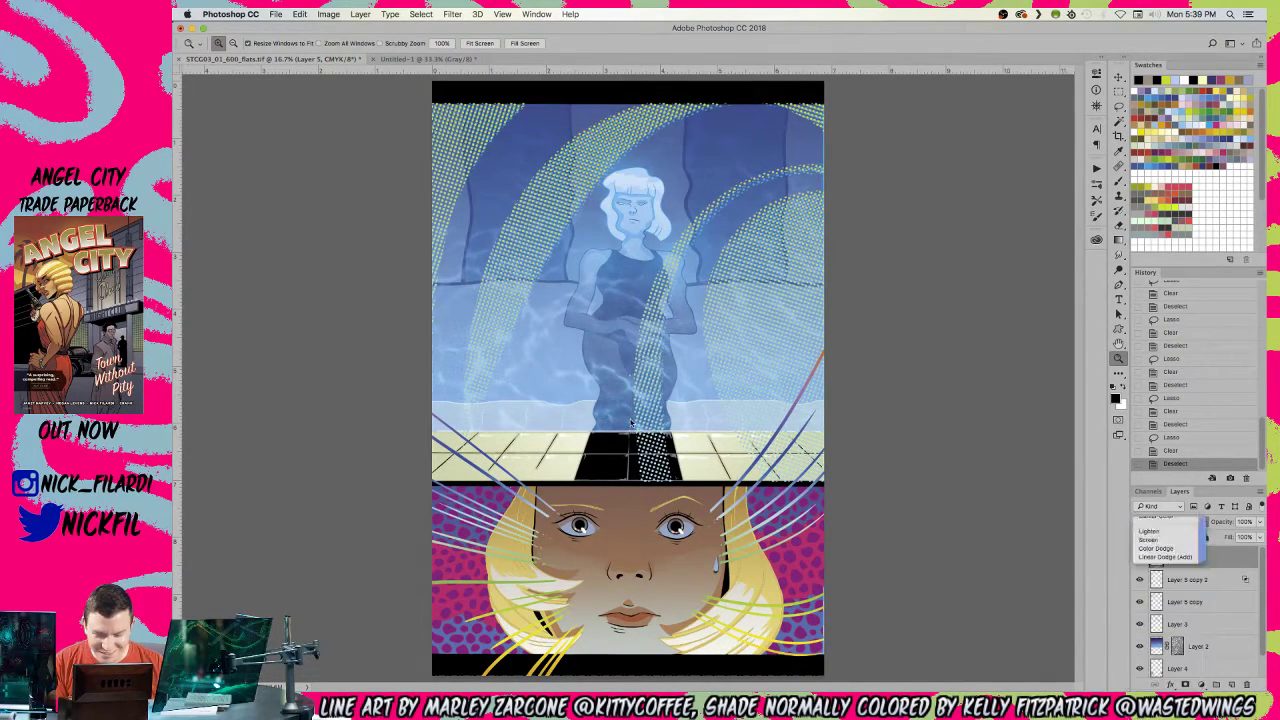
key("super+minus")
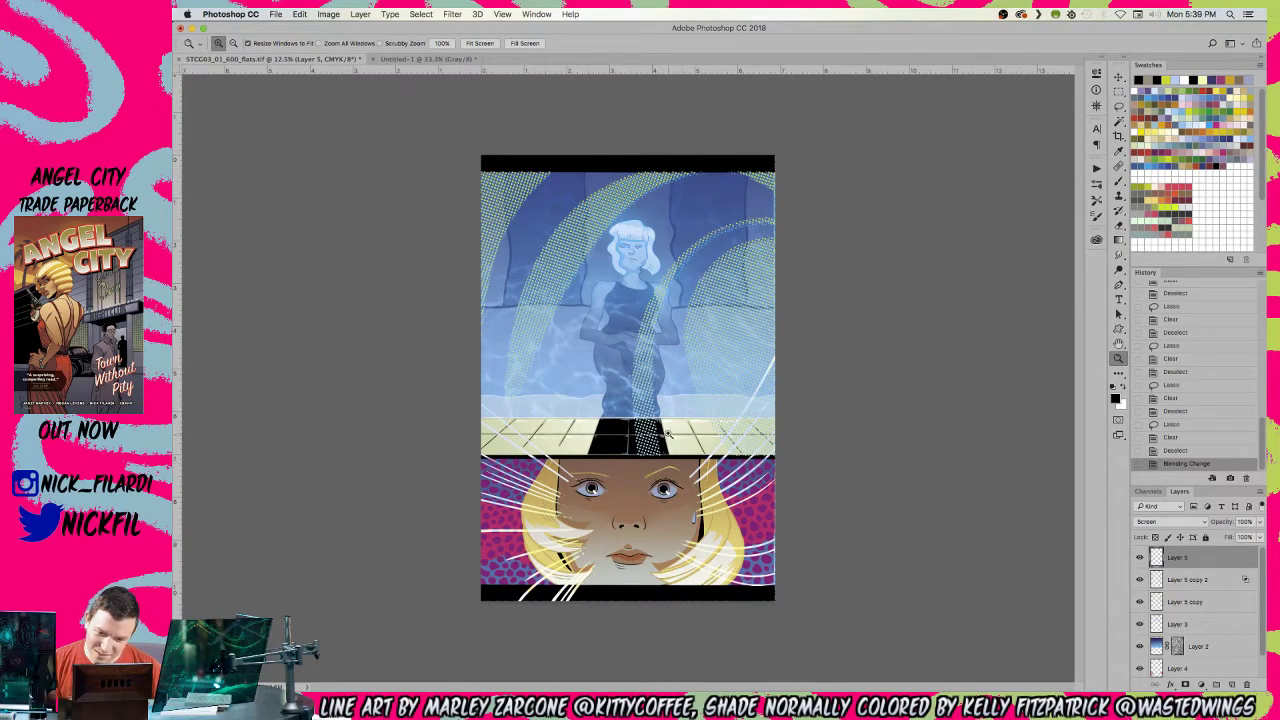
left_click(589, 523)
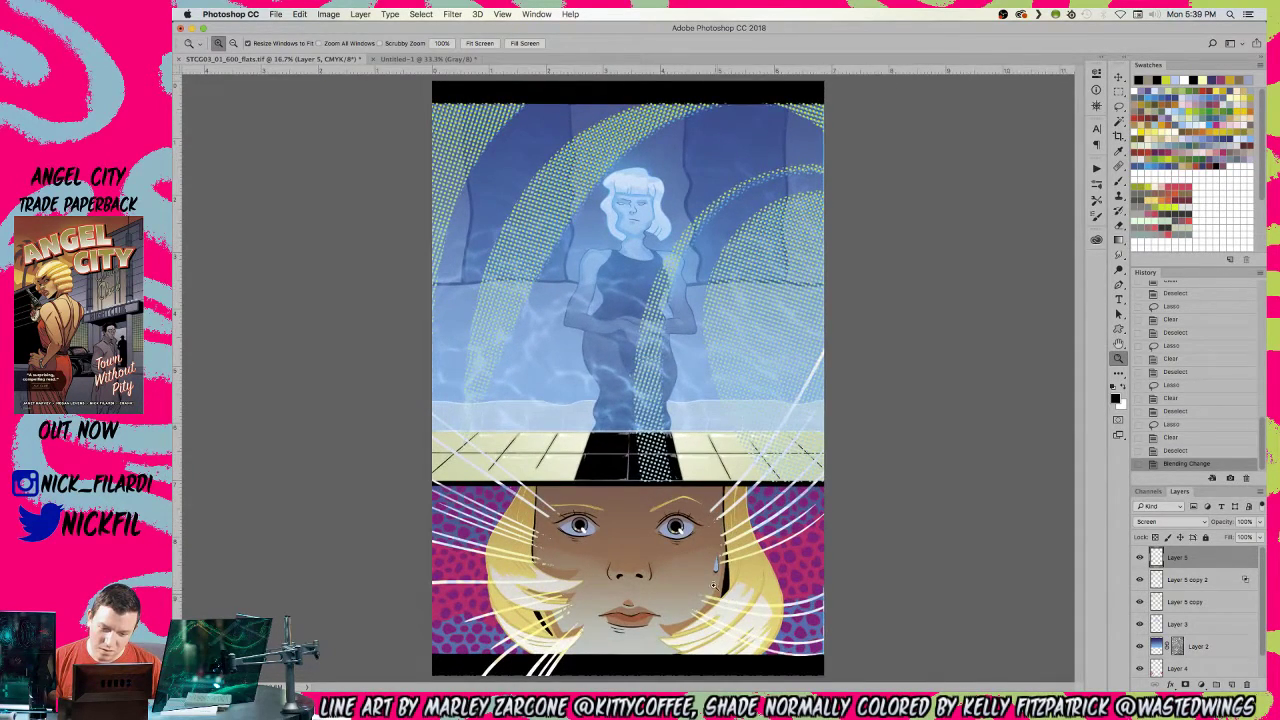
left_click(718, 578, "alt")
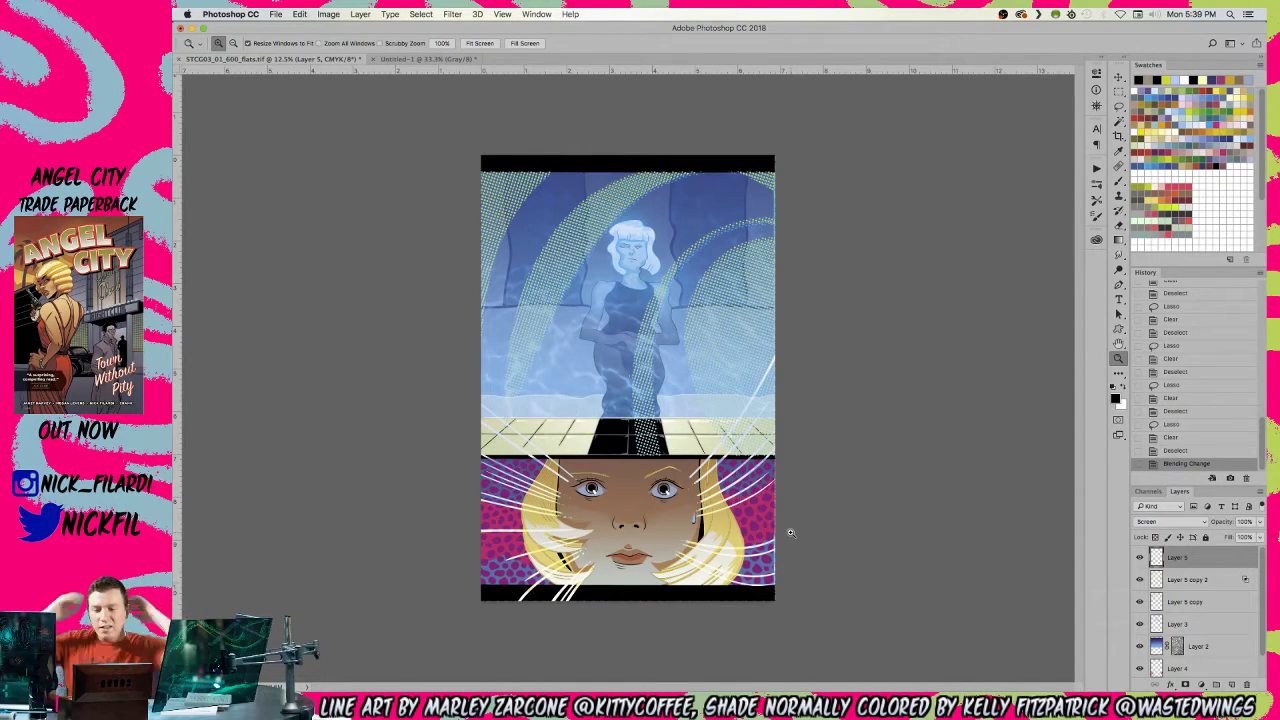
- Lasso and delete the rays crossing the hair and cheek on the left side of the face
left_click(517, 530)
left_click(517, 530)
left_click_drag(517, 530, 661, 330)
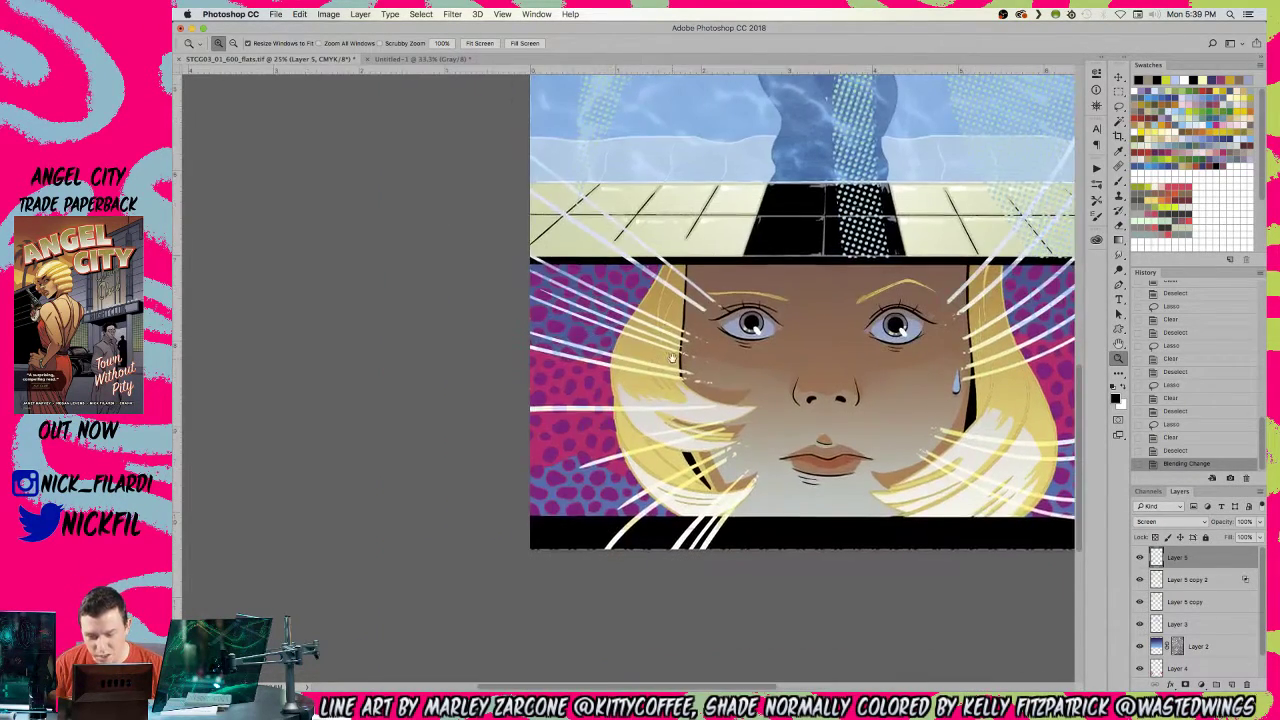
key("l")
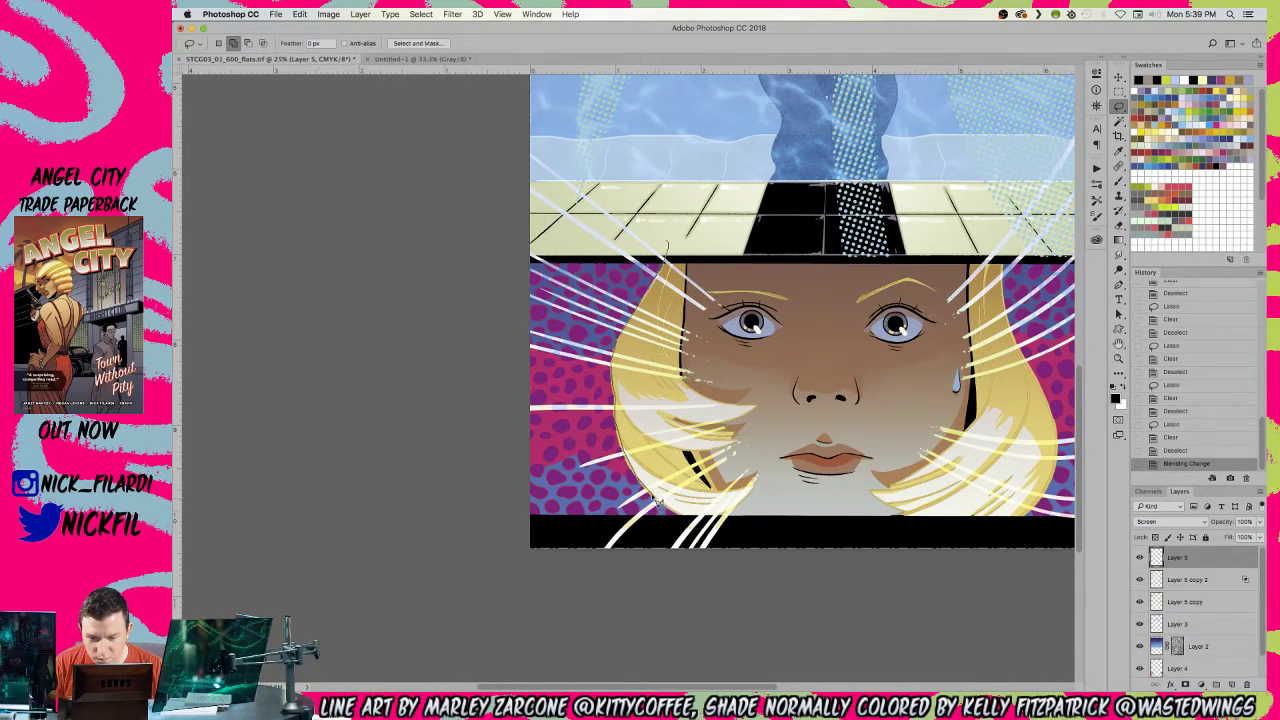
mouse_move(680, 520)
left_mouse_down()
mouse_move(755, 524)
mouse_move(823, 377)
mouse_move(790, 276)
mouse_move(752, 250)
left_mouse_up()
key("BackSpace")
key("super+d")
- Lasso and delete the leftover ray ends over the top of the hair on the face's left side
scroll(617, 287, "right", 2)
scroll(617, 287, "down", 1)
scroll(617, 287, "right", 4)
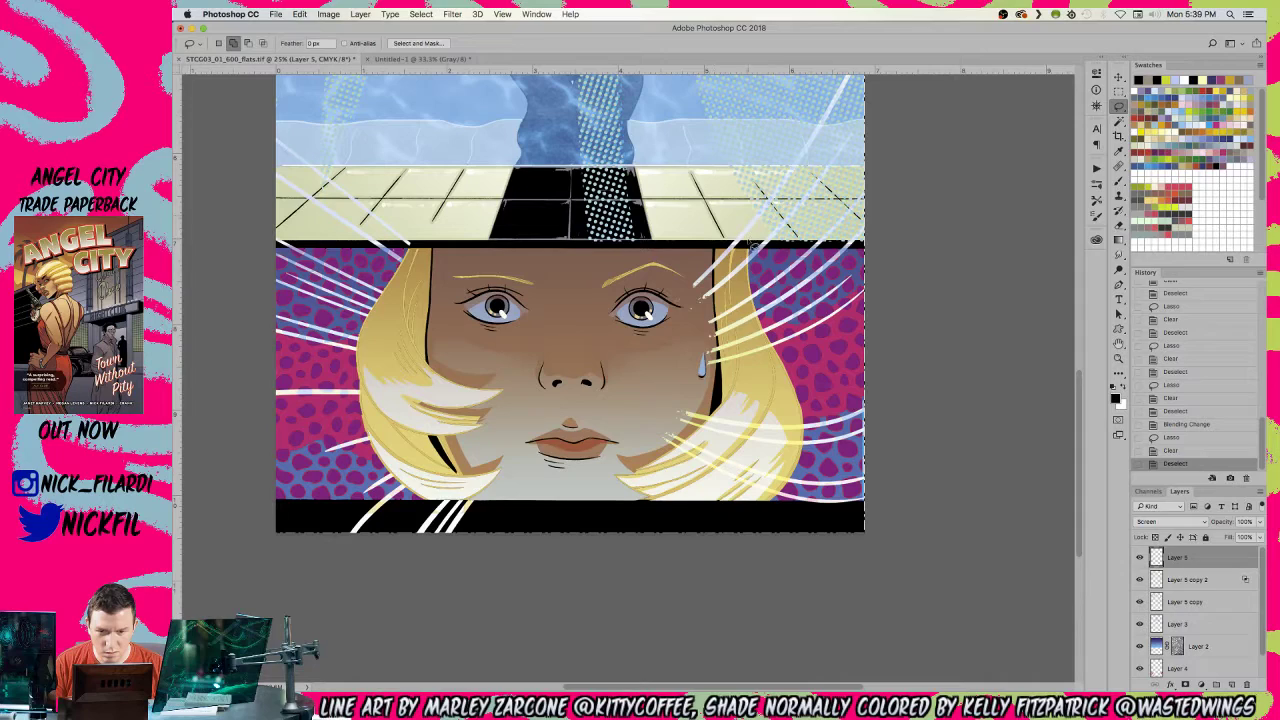
mouse_move(742, 234)
left_mouse_down()
mouse_move(728, 240)
mouse_move(732, 226)
left_mouse_up()
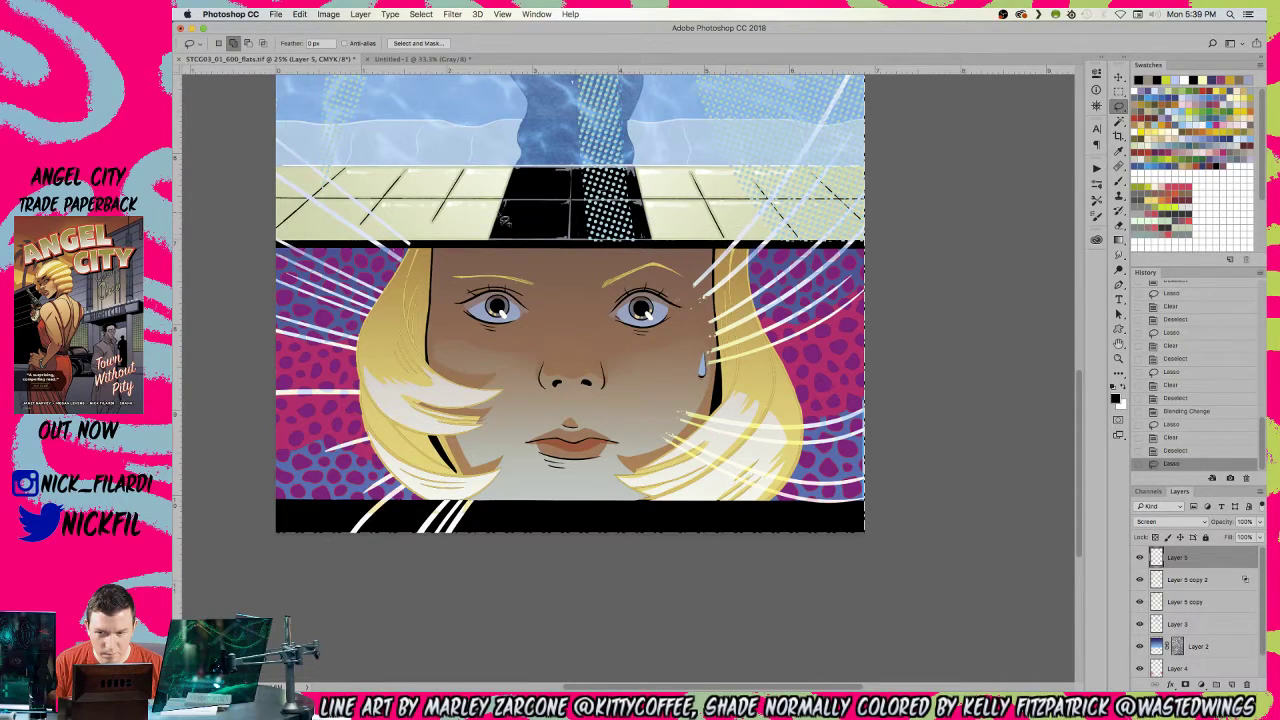
key("super+d")
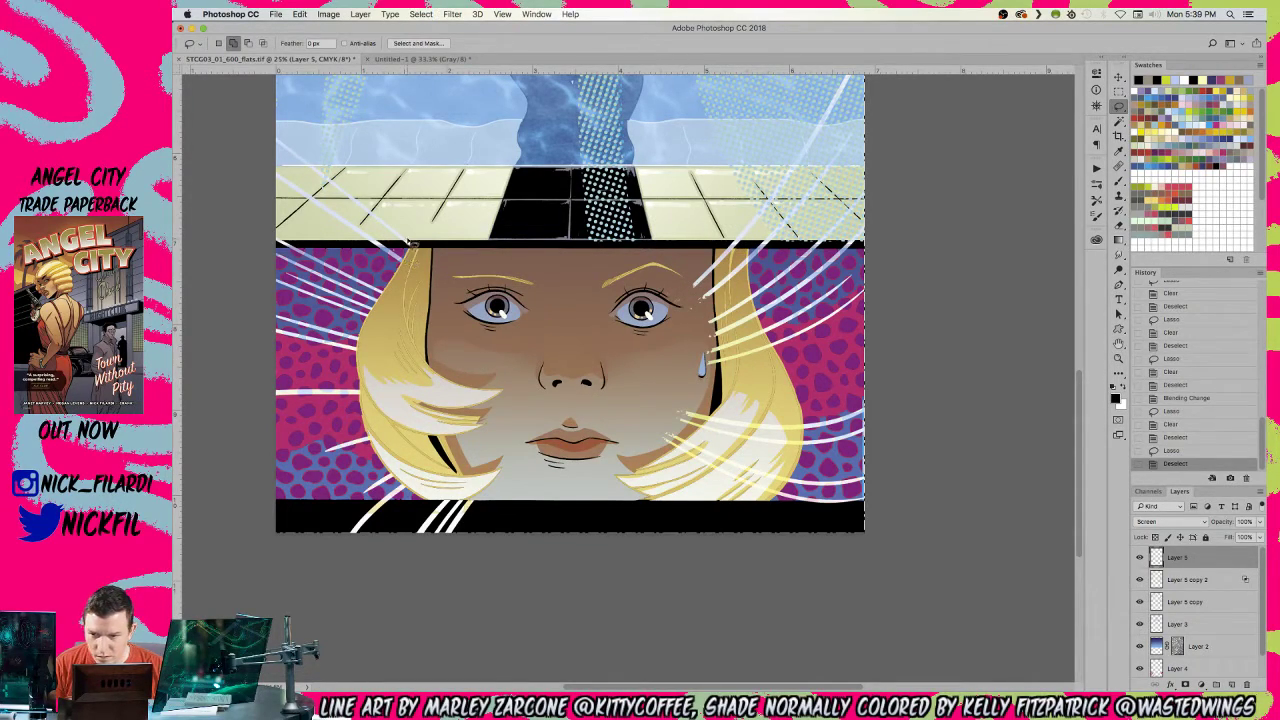
left_click_drag(405, 244, 458, 256)
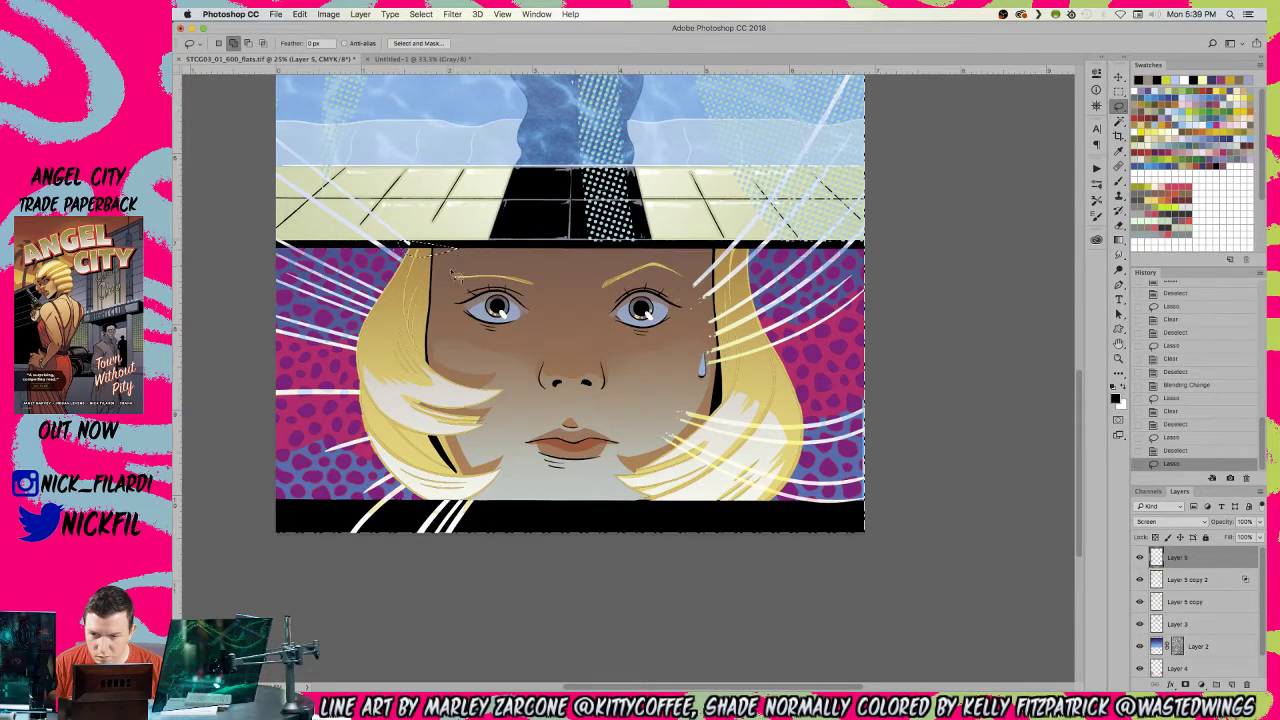
key("Delete")
key("super+d")
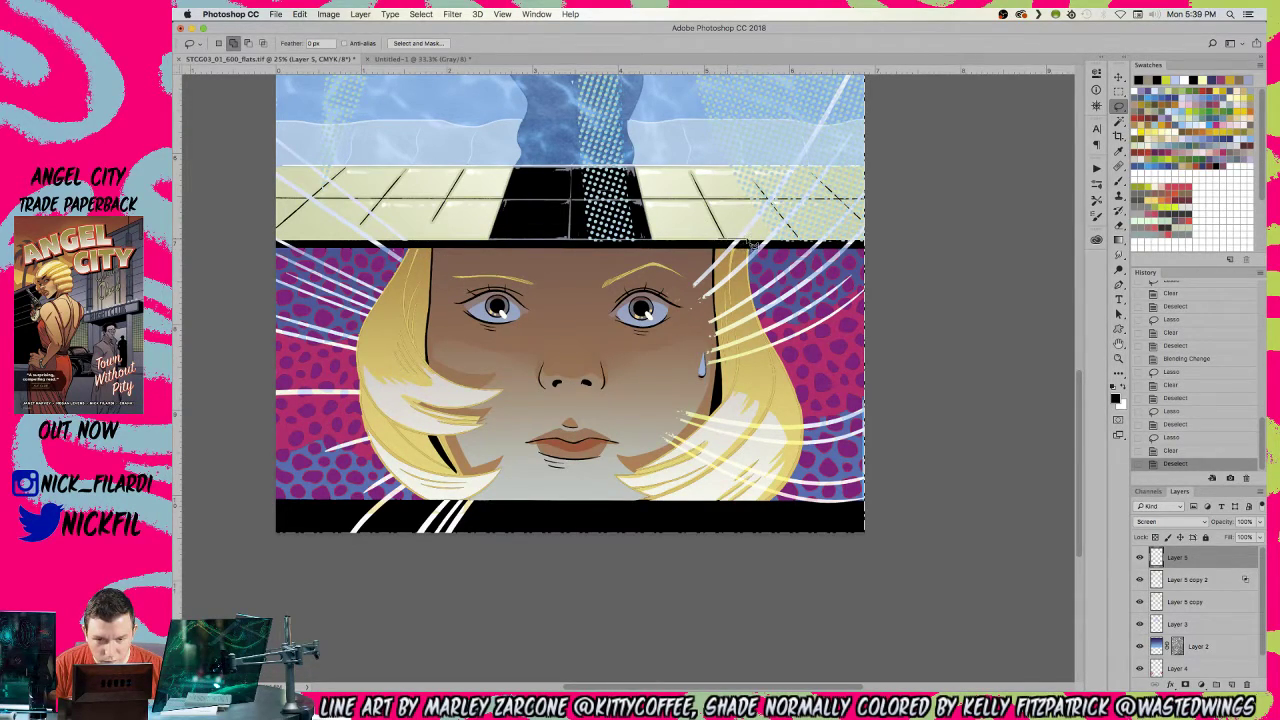
- Lasso and delete the rays crossing the hair and cheek on the right side of the face
mouse_move(750, 242)
left_mouse_down()
mouse_move(766, 334)
mouse_move(810, 442)
mouse_move(811, 430)
mouse_move(803, 468)
mouse_move(806, 458)
mouse_move(765, 515)
mouse_move(663, 523)
mouse_move(610, 358)
mouse_move(634, 246)
left_mouse_up()
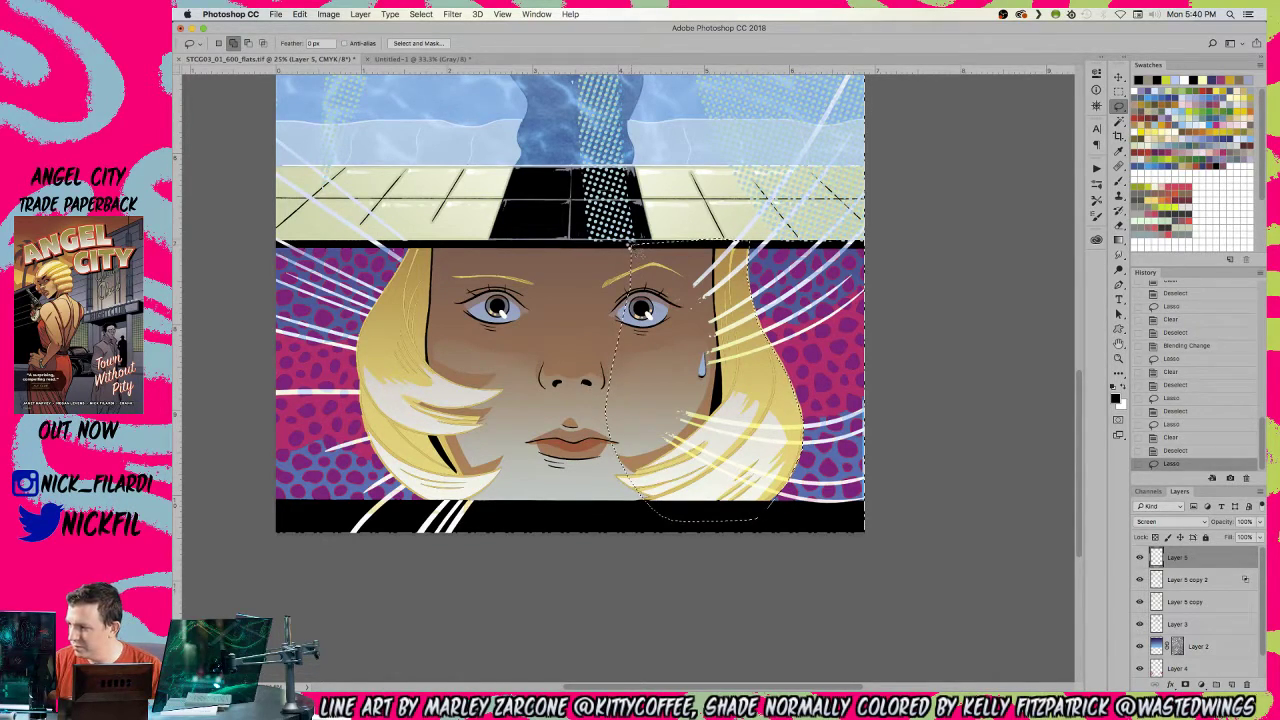
key("Delete")
key("super+d")
left_click_drag(636, 306, 652, 426)
- Lasso and delete the group of short rays in the black border below the chin
key("z")
left_click(677, 422, "alt")
left_click(677, 423, "alt")
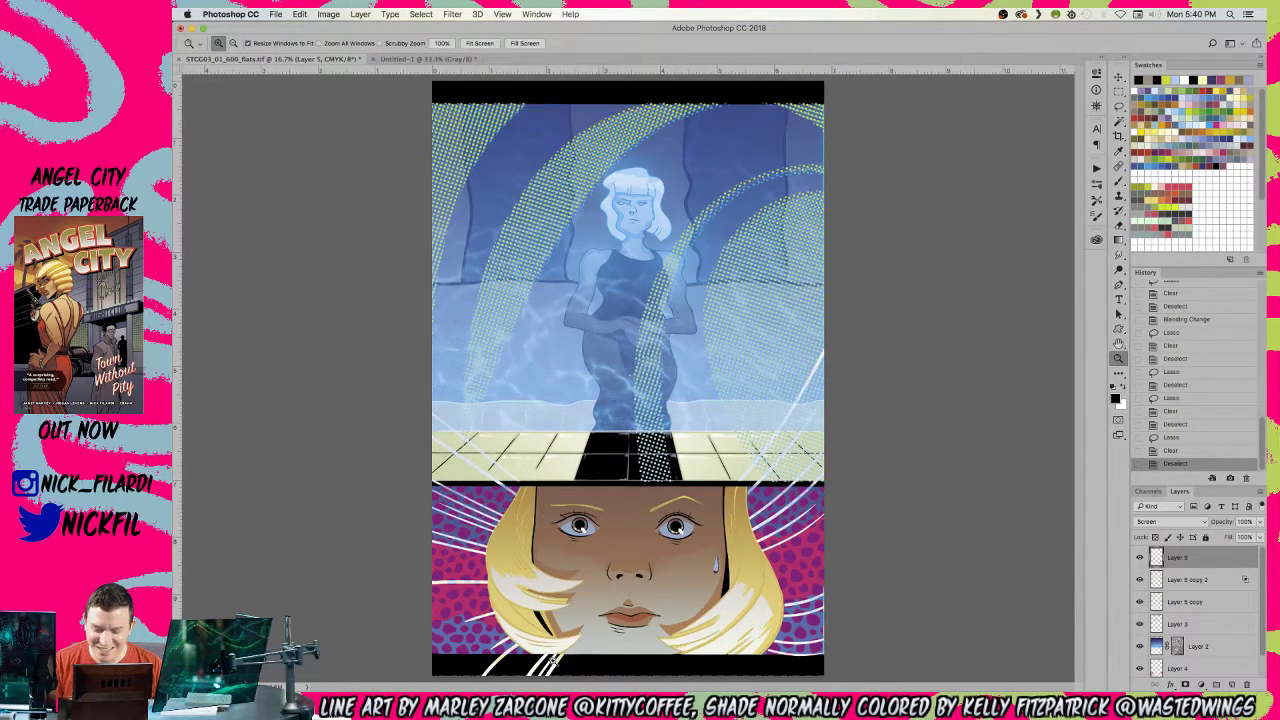
key("l")
mouse_move(620, 622)
left_mouse_down()
mouse_move(649, 661)
mouse_move(616, 626)
left_mouse_up()
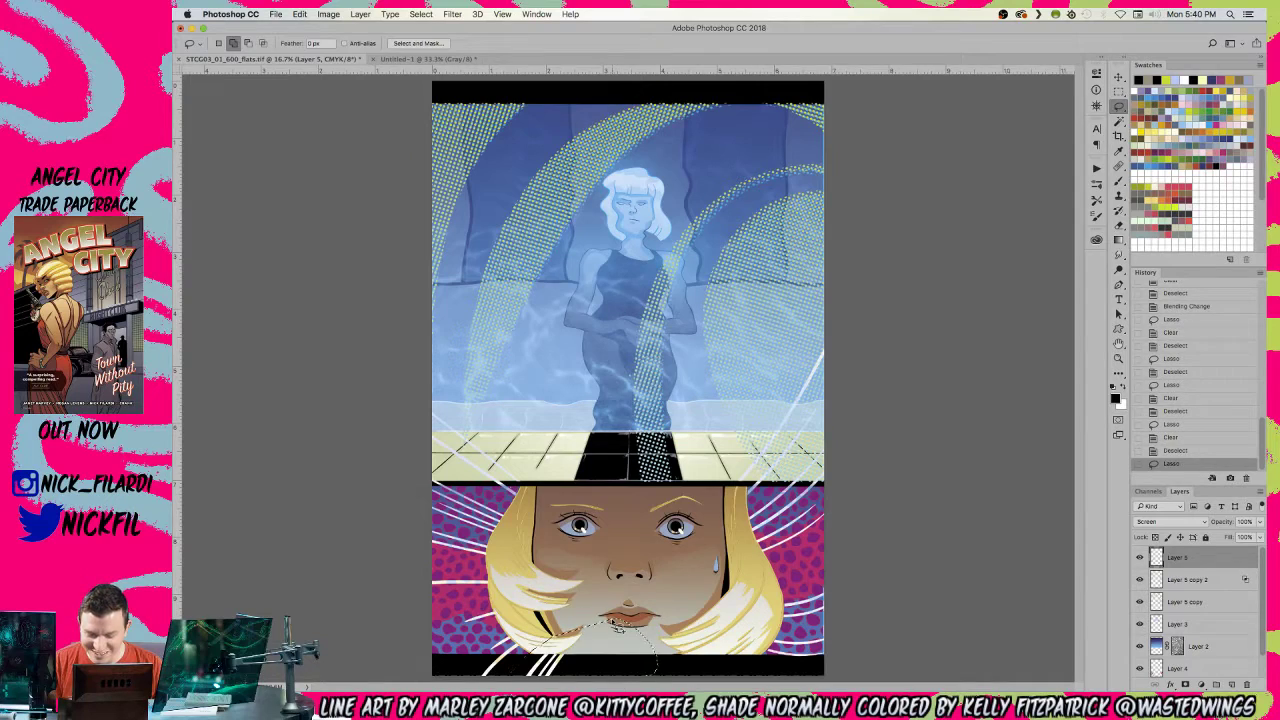
key("super+d")
key("z")
left_click(600, 584, "alt")
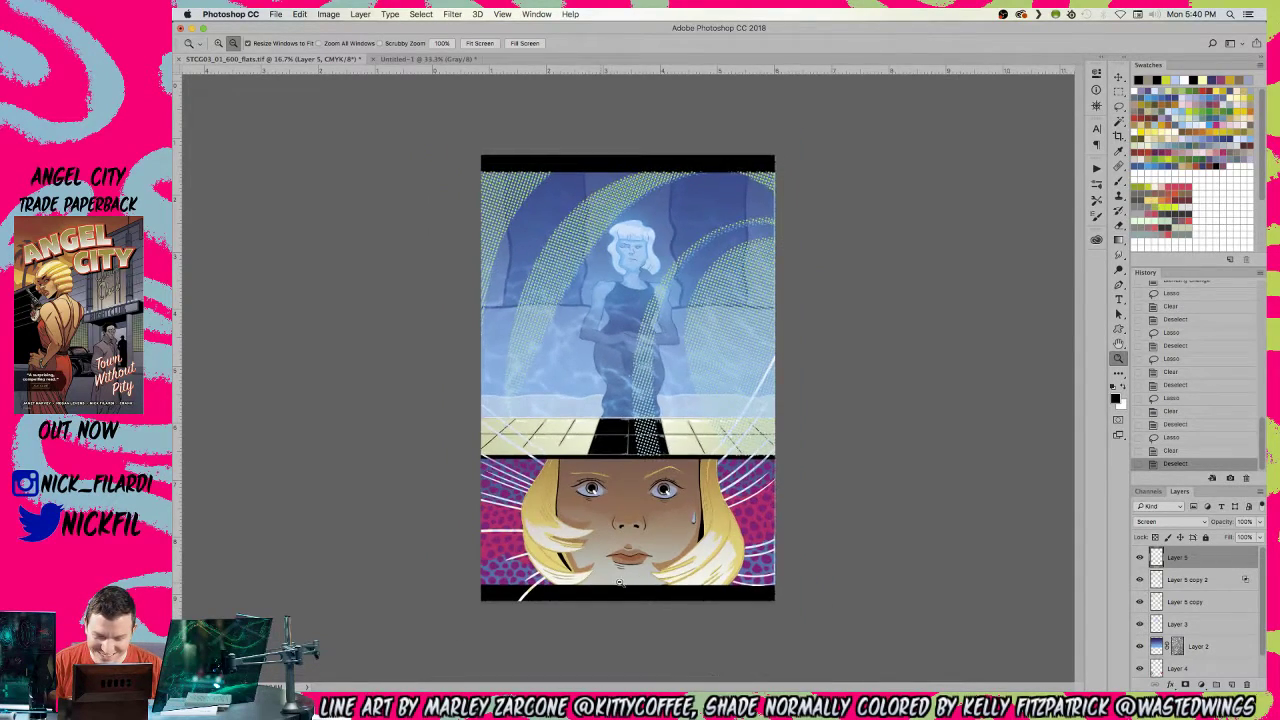
left_click(641, 414, "alt")
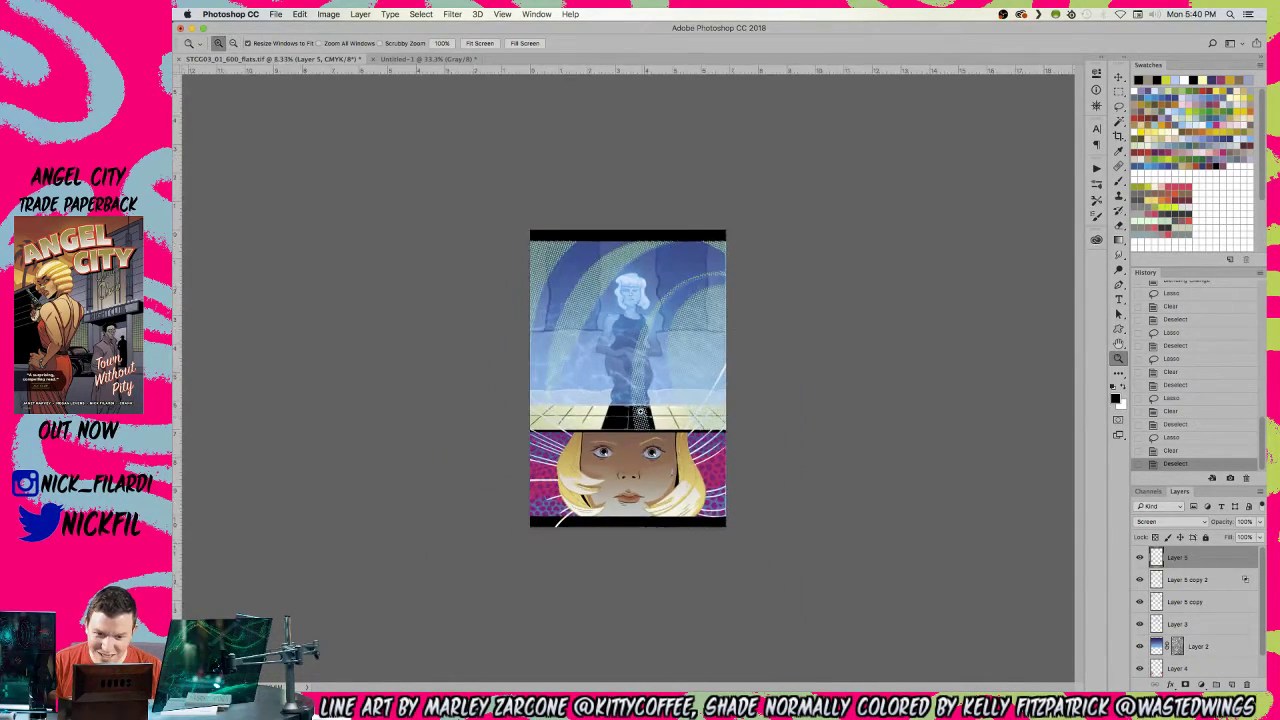
left_click(620, 395)
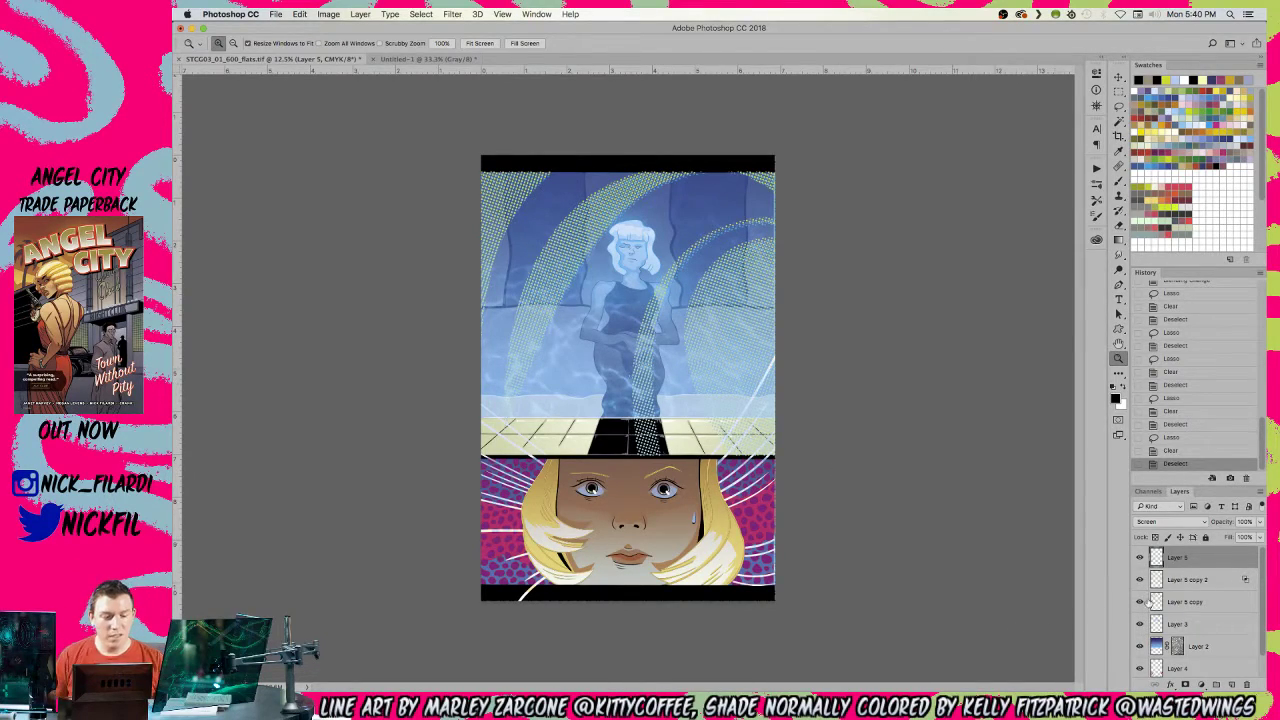
- Try the Normal, Overlay and Multiply blend modes on the ray burst layer, returning it to Screen
key("ctrl+a")
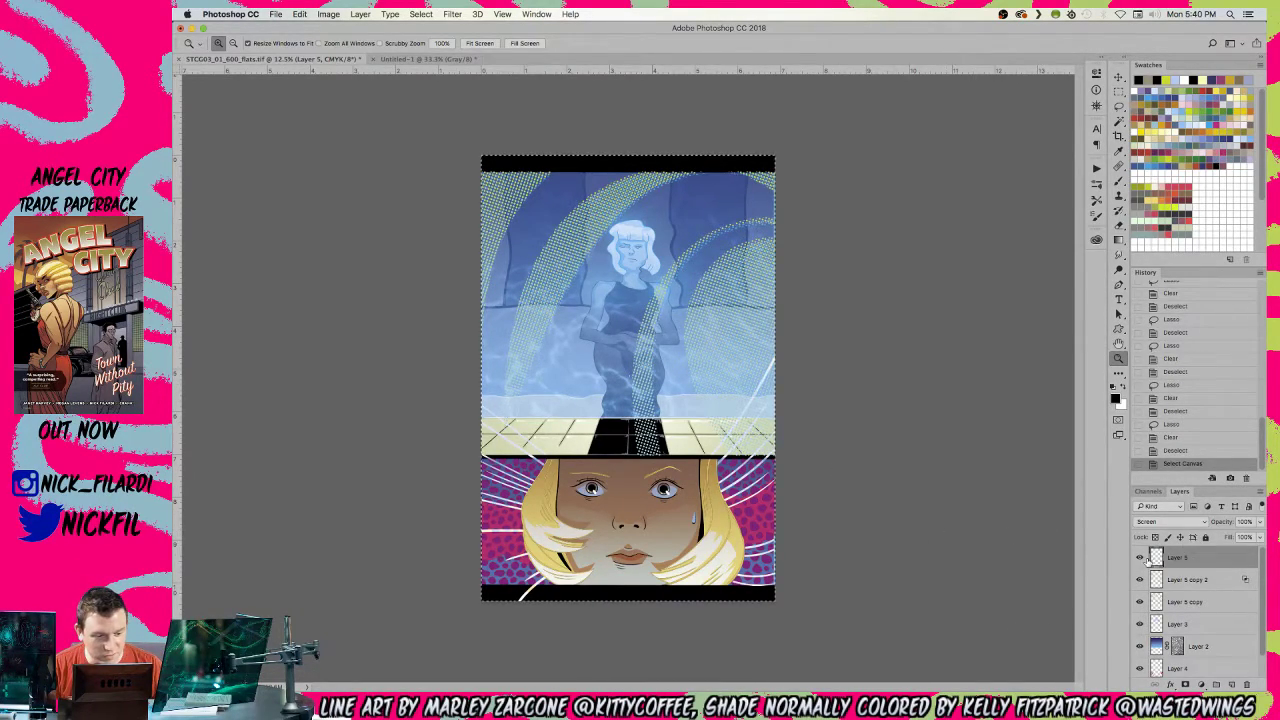
left_click(1163, 522)
left_click(1149, 439)
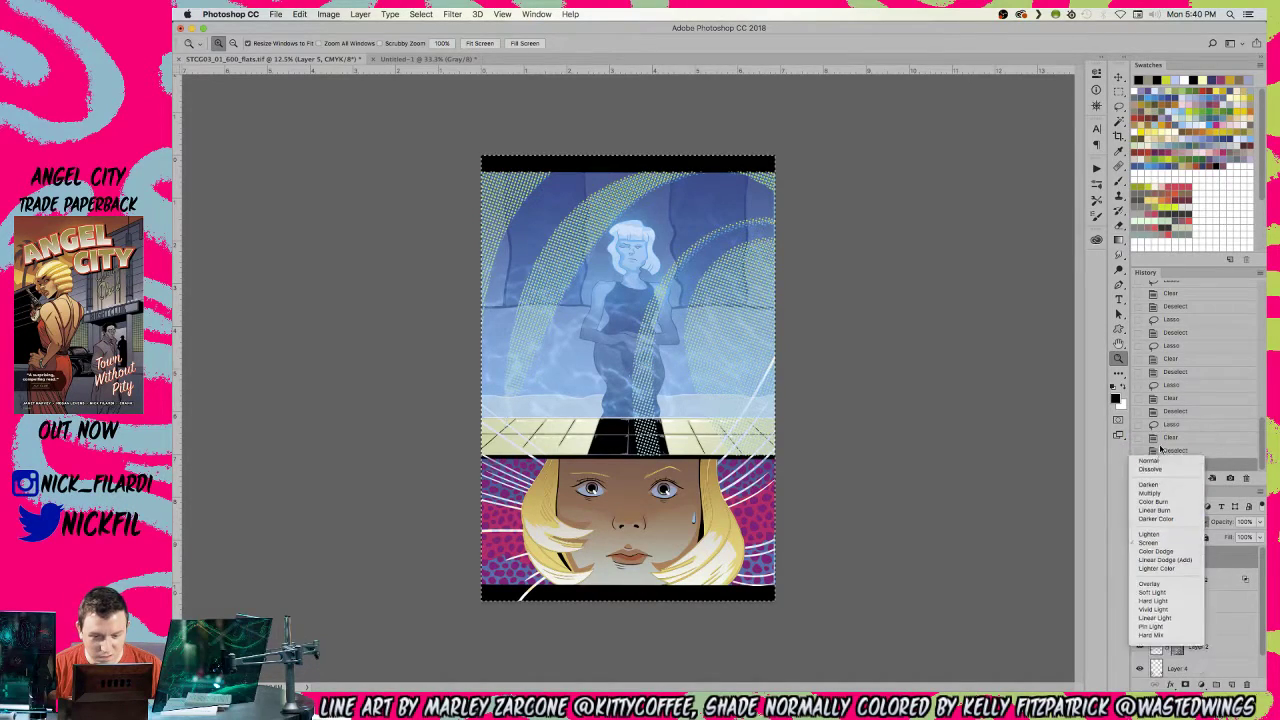
left_click(1152, 522)
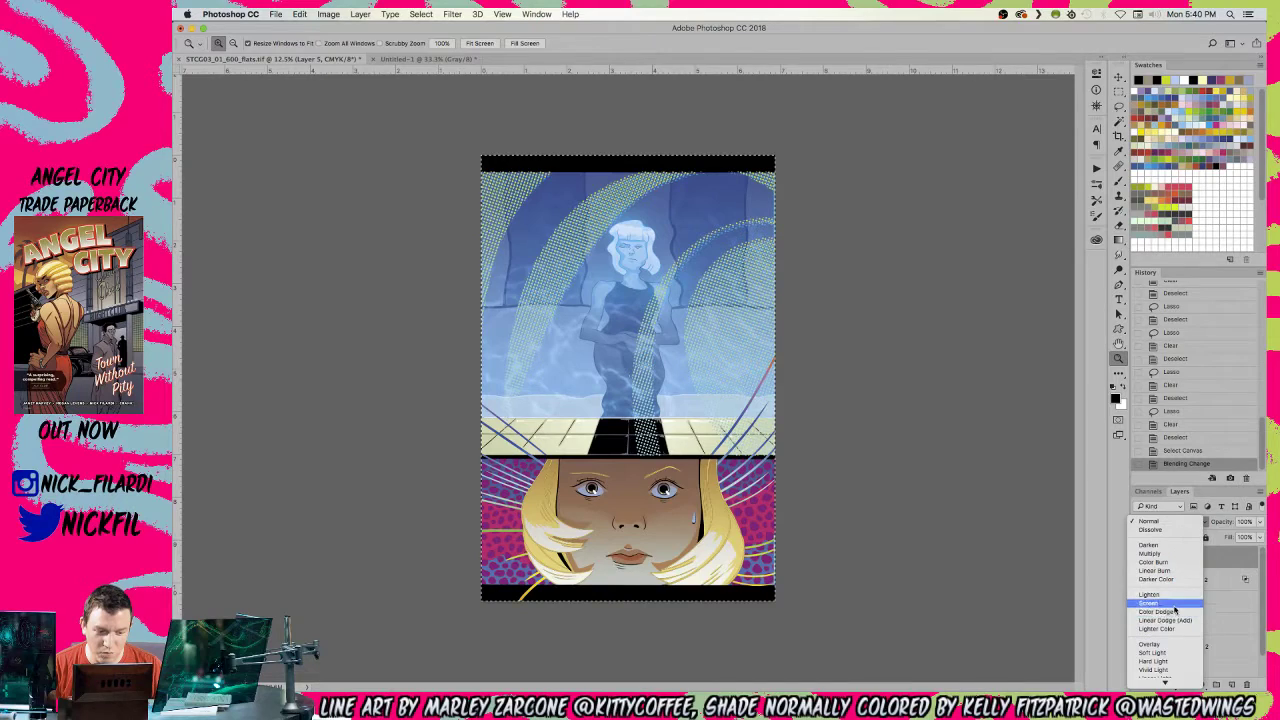
left_click(1174, 641)
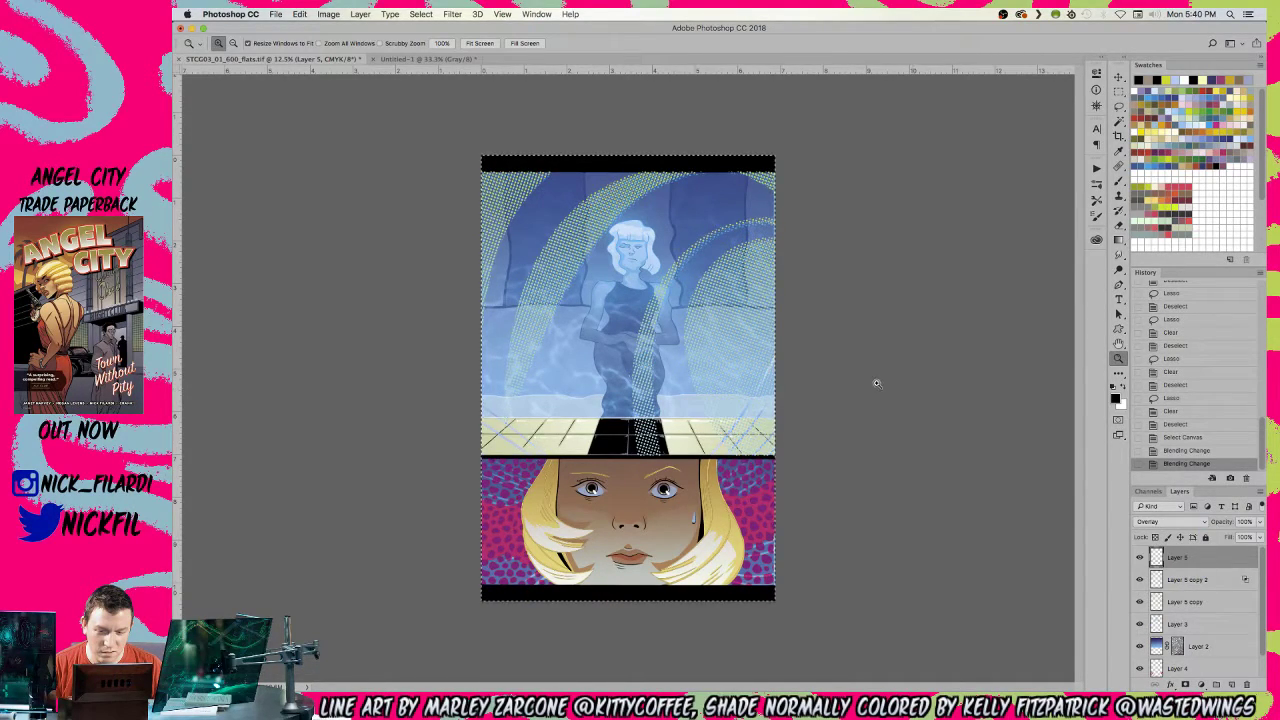
left_click(1174, 523)
left_click(1158, 480)
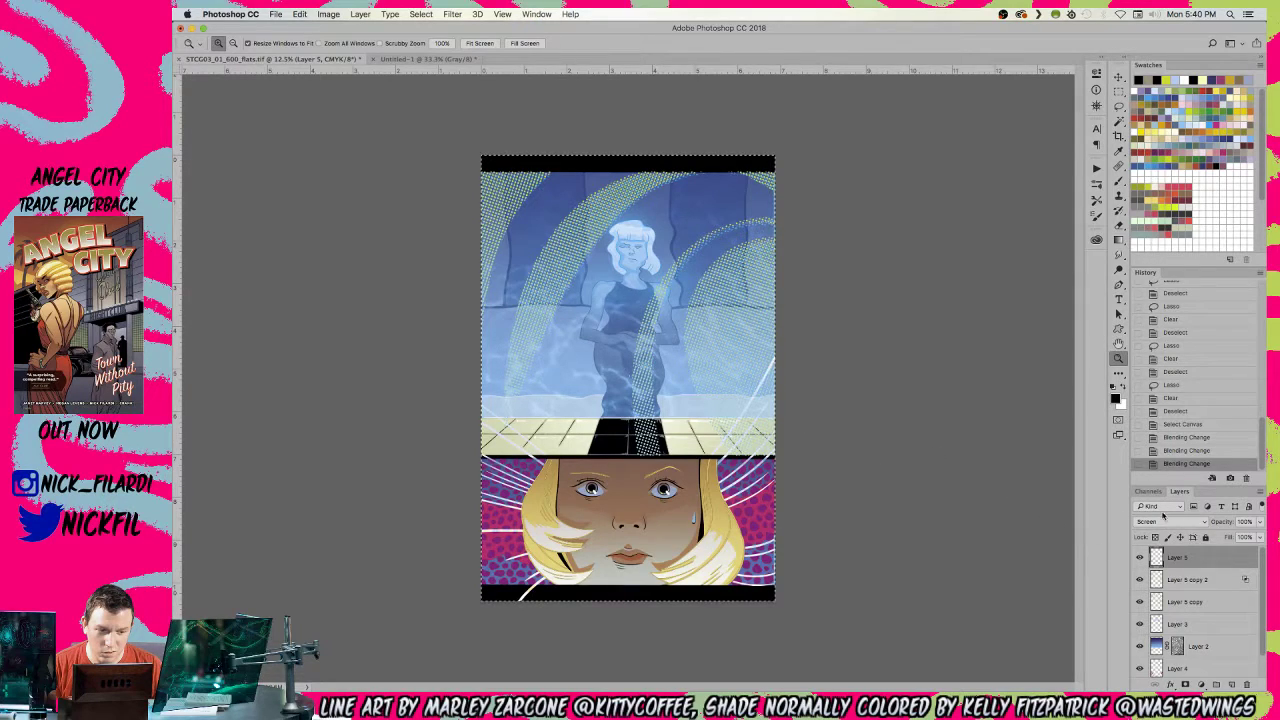
left_click(1168, 523)
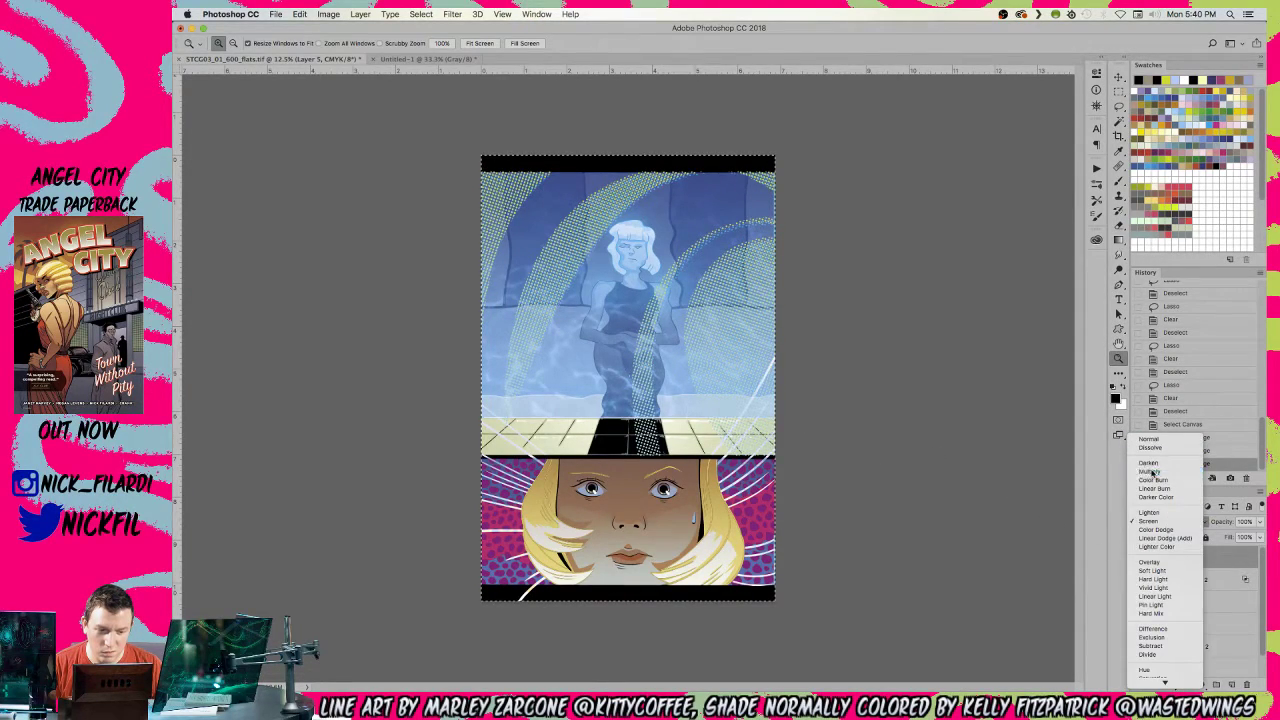
left_click(1166, 486)
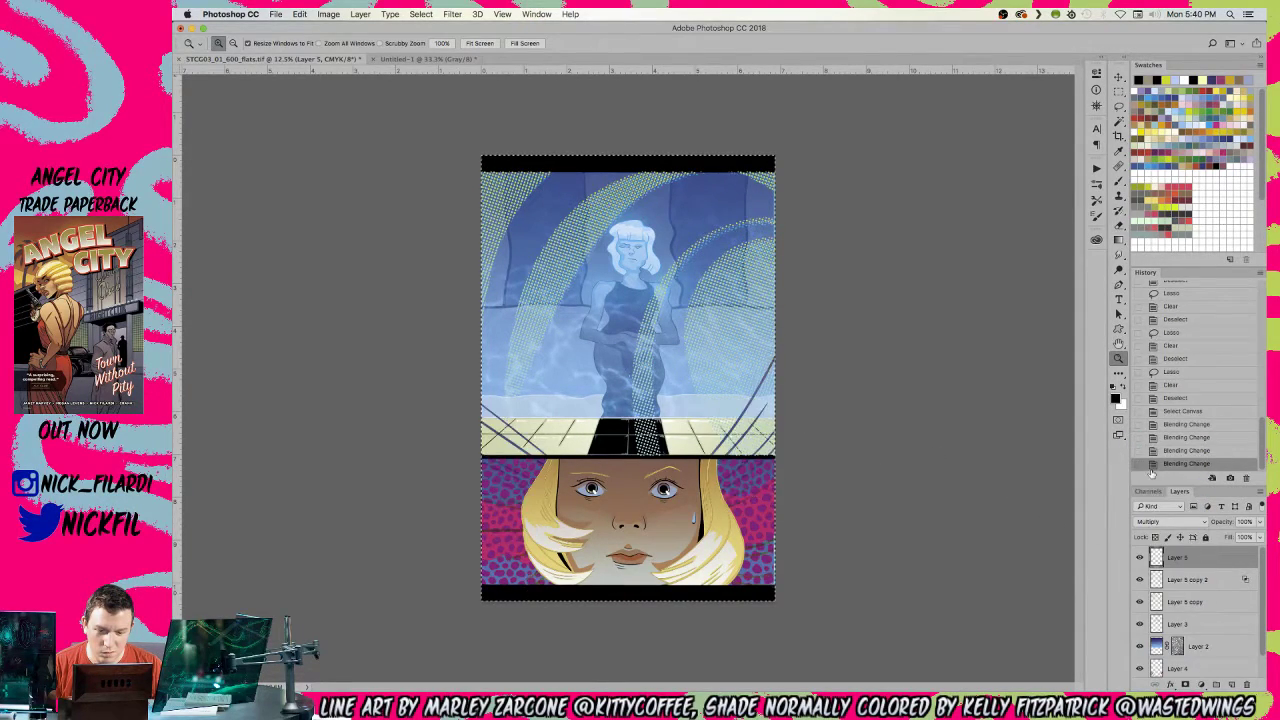
left_click(1168, 522)
left_click(1164, 572)
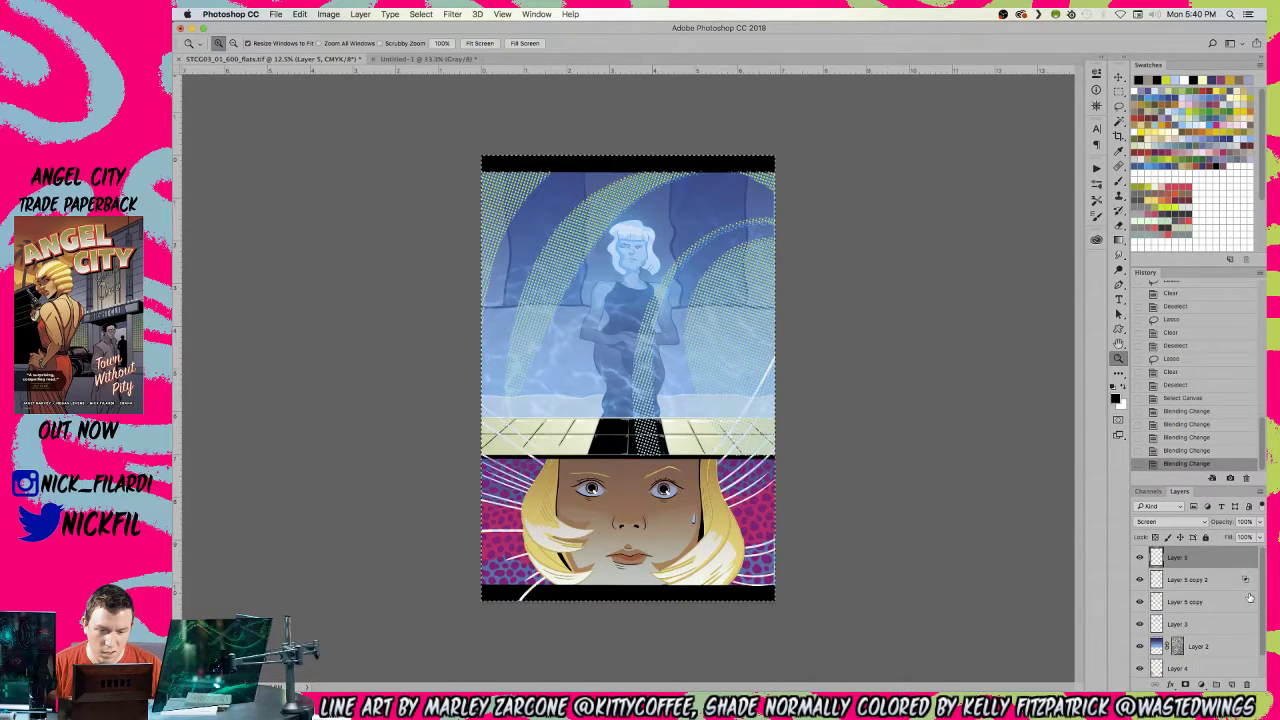
key("cmd+d")
- Duplicate the ray burst layer and set the copy to Normal blending at 37% opacity
right_click(1185, 560)
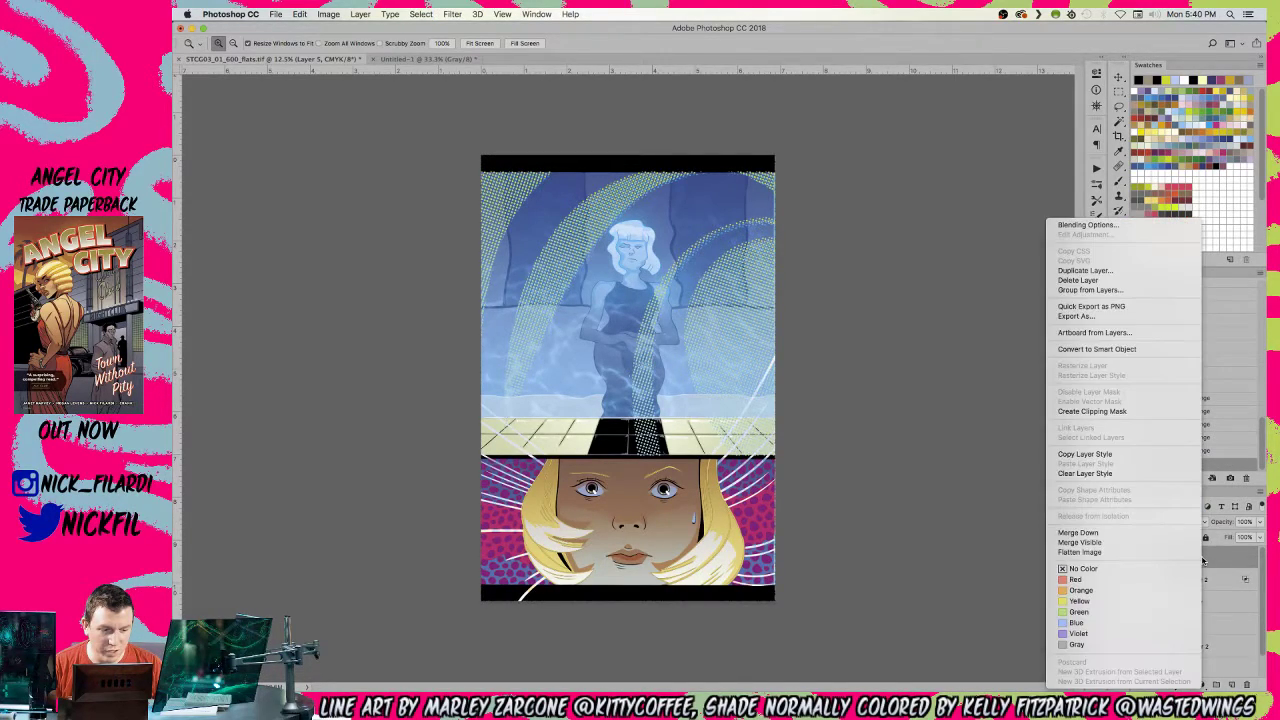
left_click(1092, 270)
key("Return")
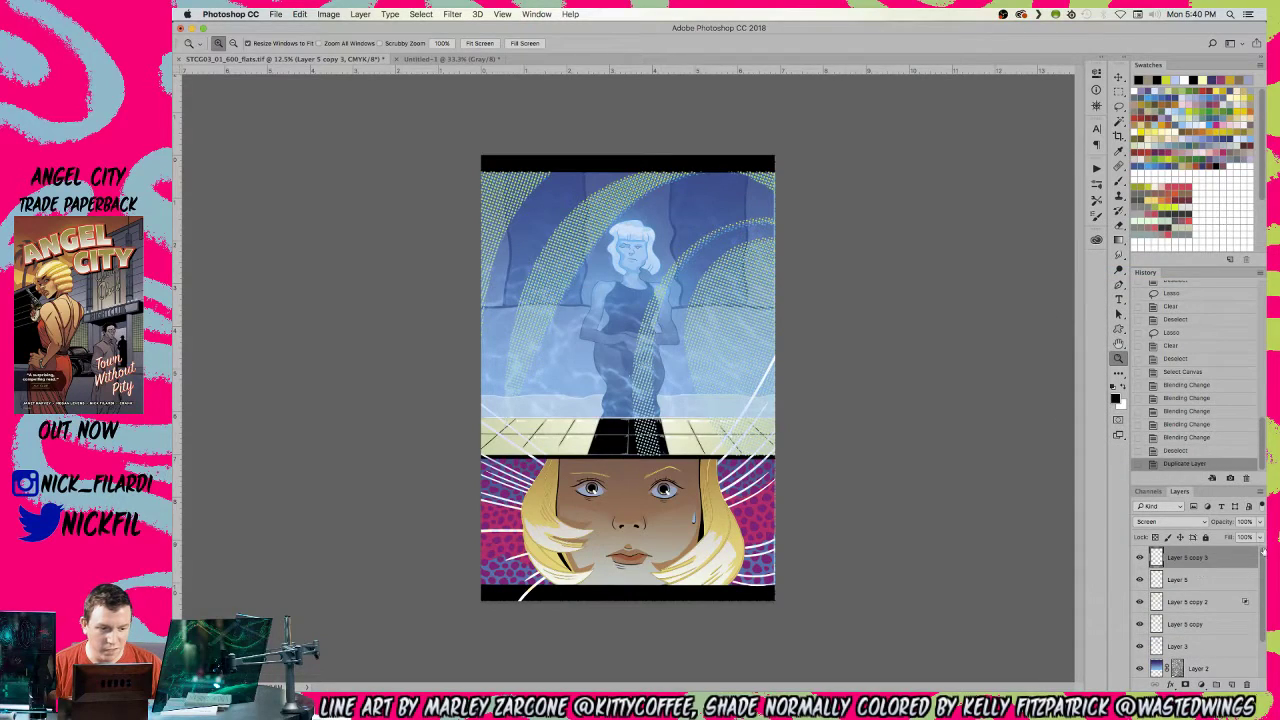
left_click(1258, 522)
left_click_drag(1226, 537, 1226, 537)
left_click(1172, 522)
left_click(1160, 481)
left_click(1174, 522)
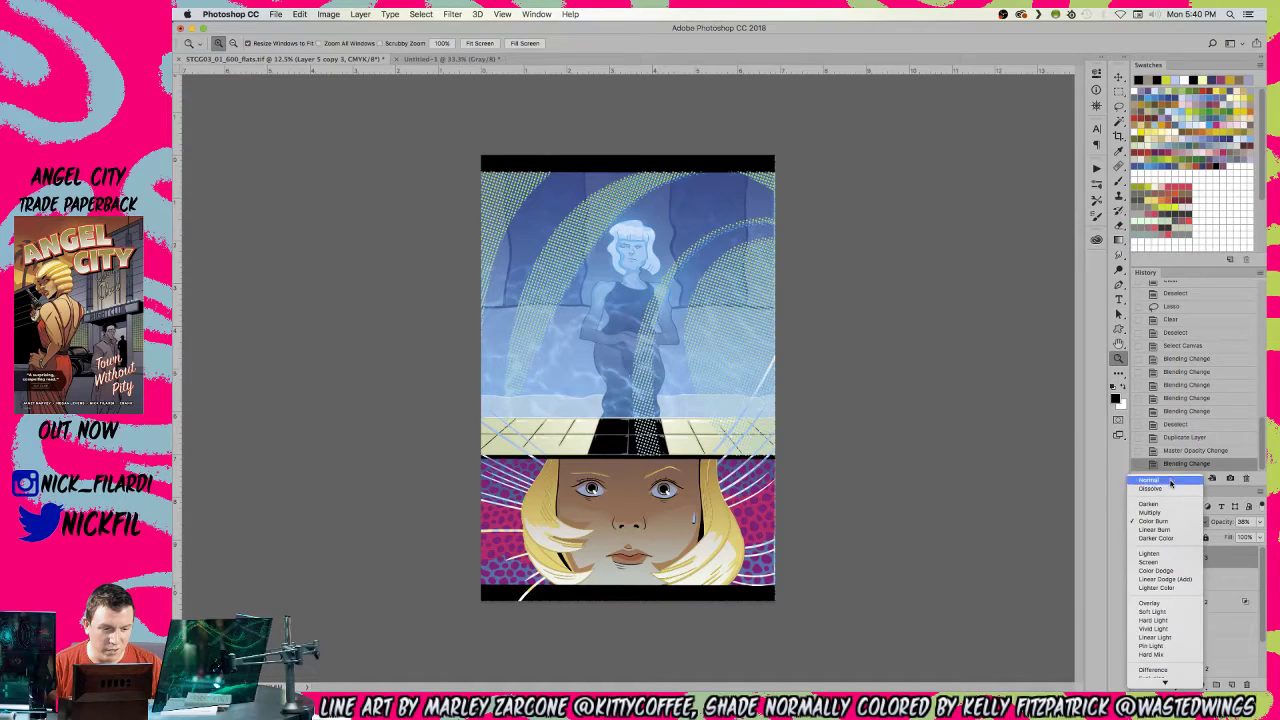
left_click(1150, 480)
left_click(1261, 522)
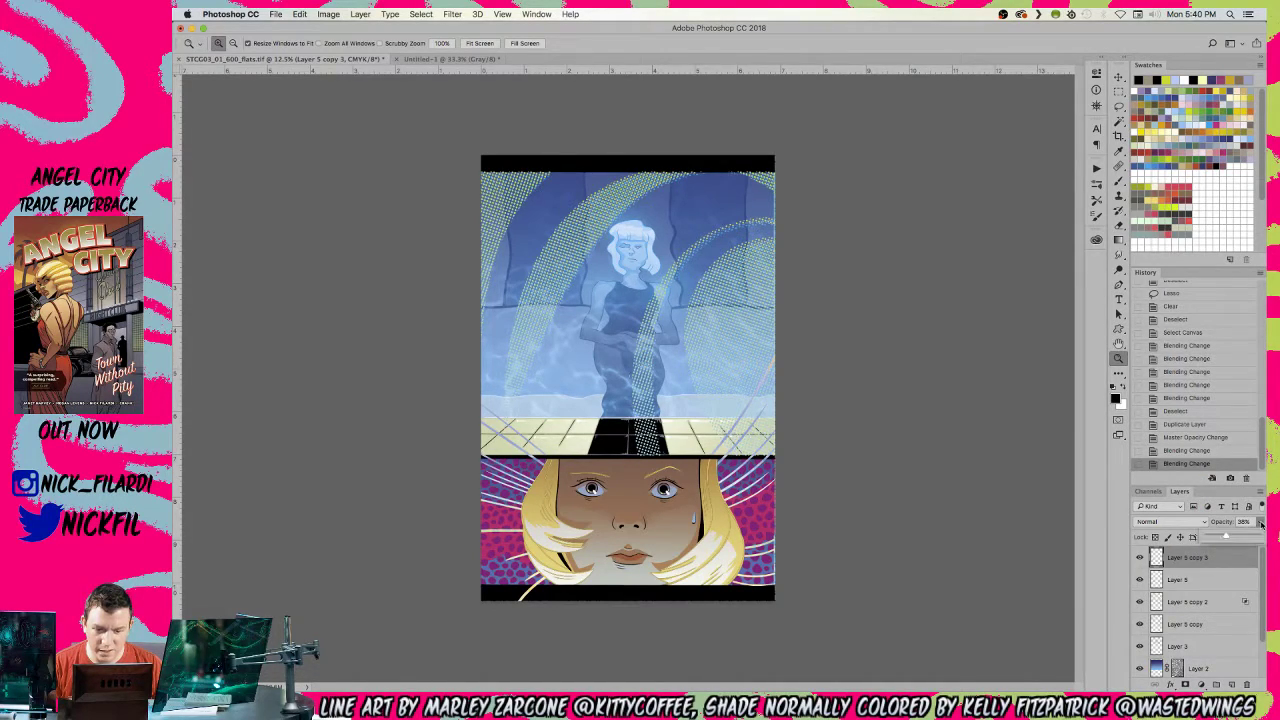
left_click_drag(1226, 537, 1226, 537)
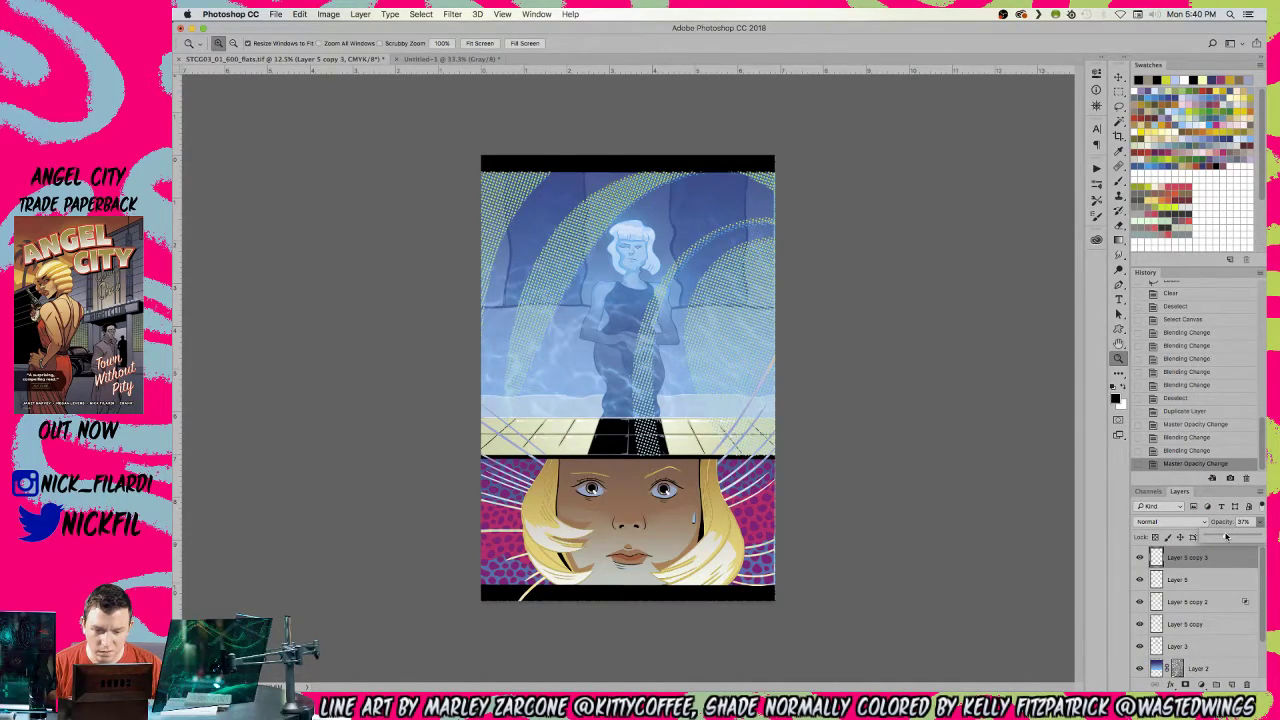
- Pick a light yellow swatch and add a new Screen-blended layer above the ray burst copy
left_click(630, 500)
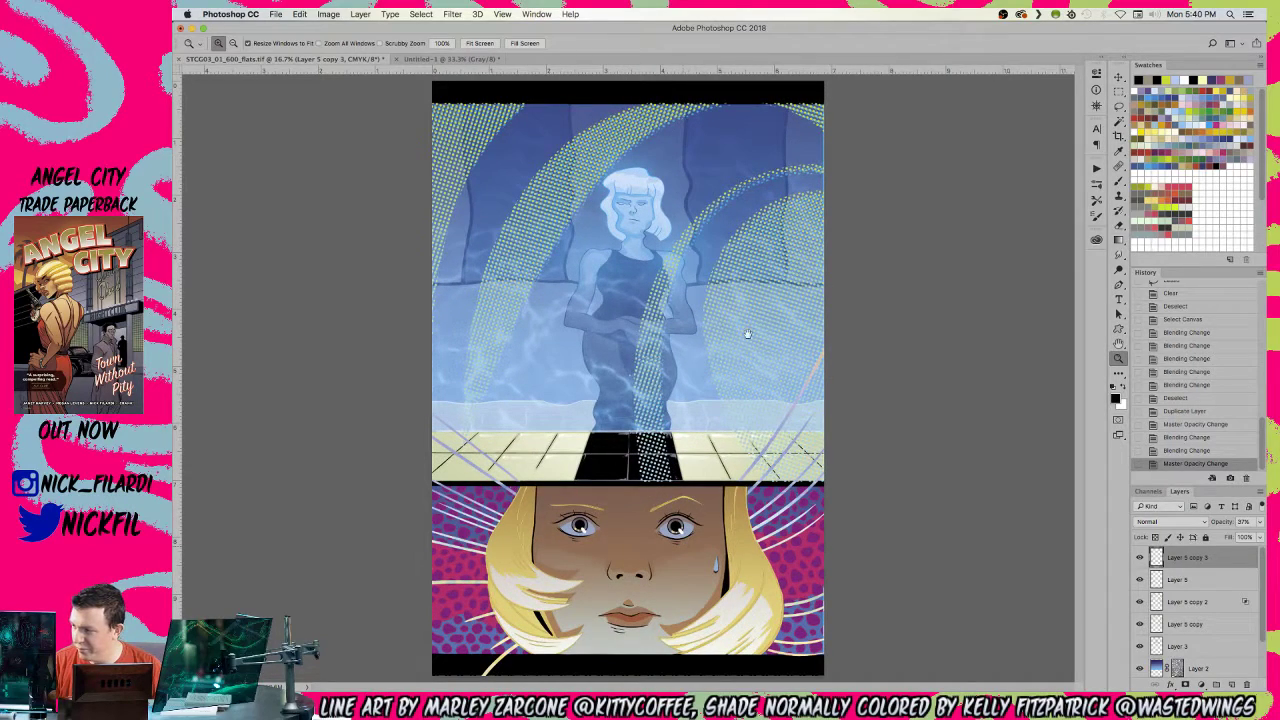
left_click(690, 510)
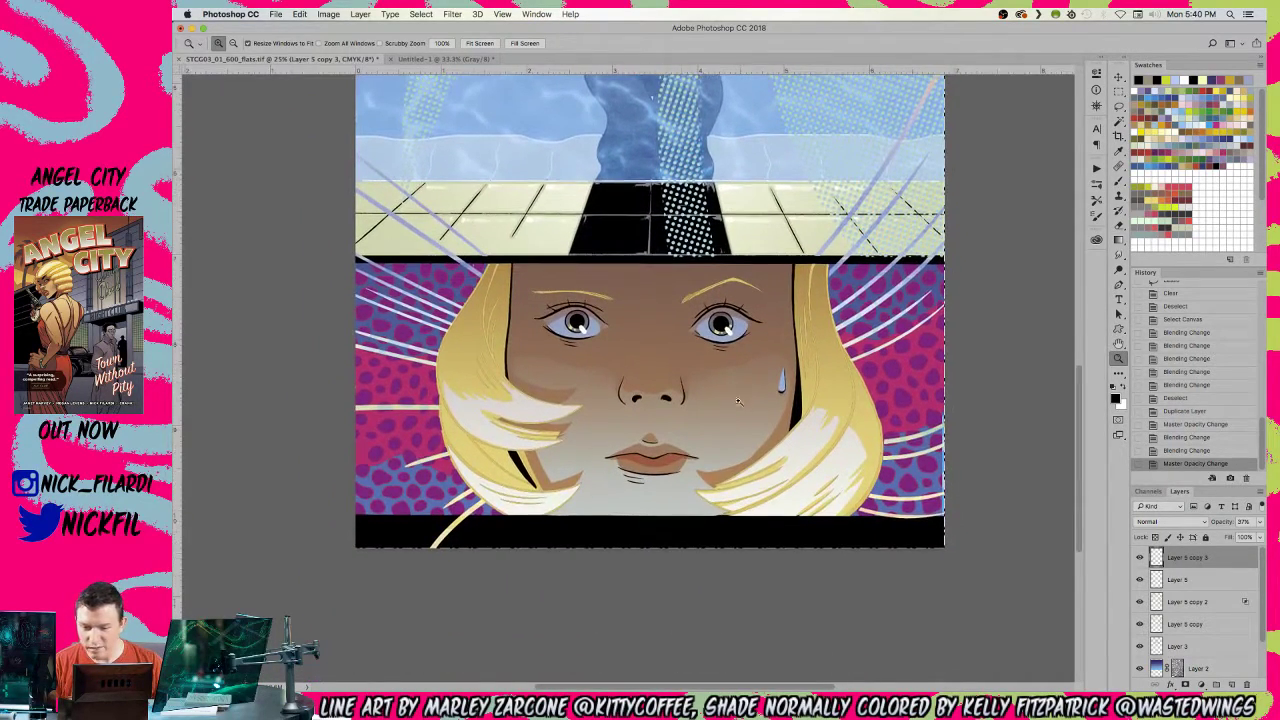
left_click(659, 367, "alt")
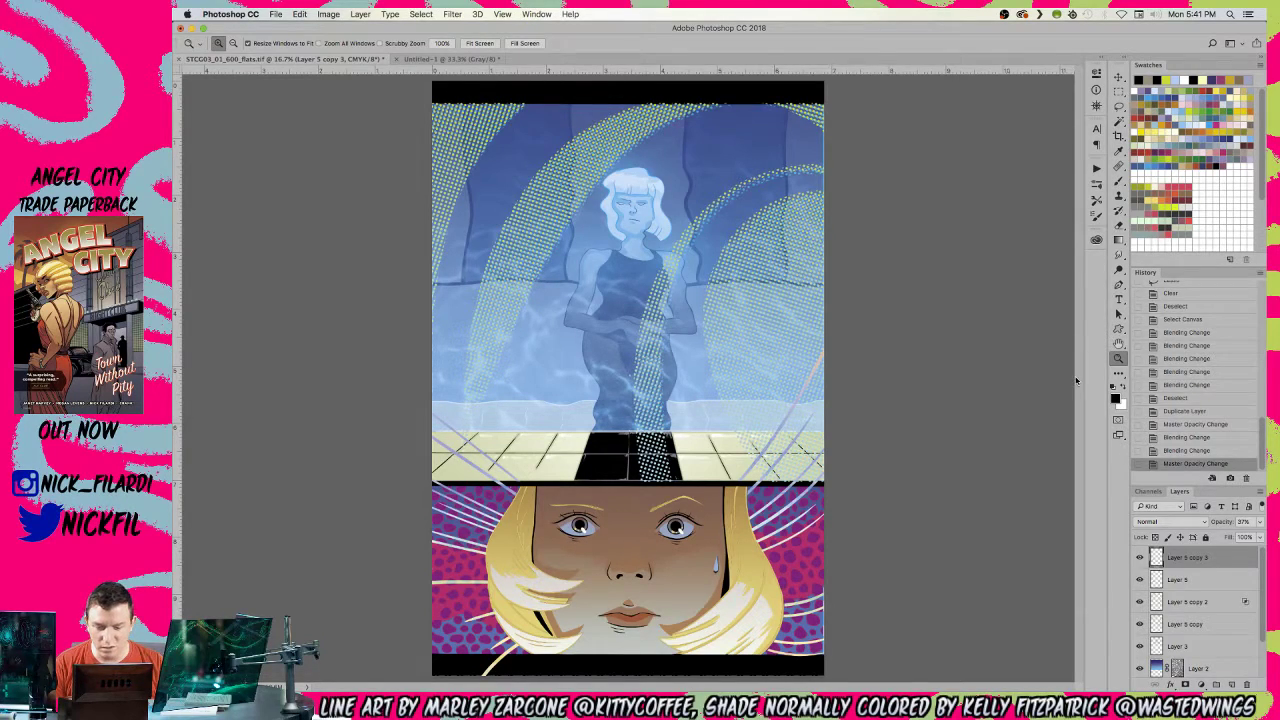
left_click(1160, 126)
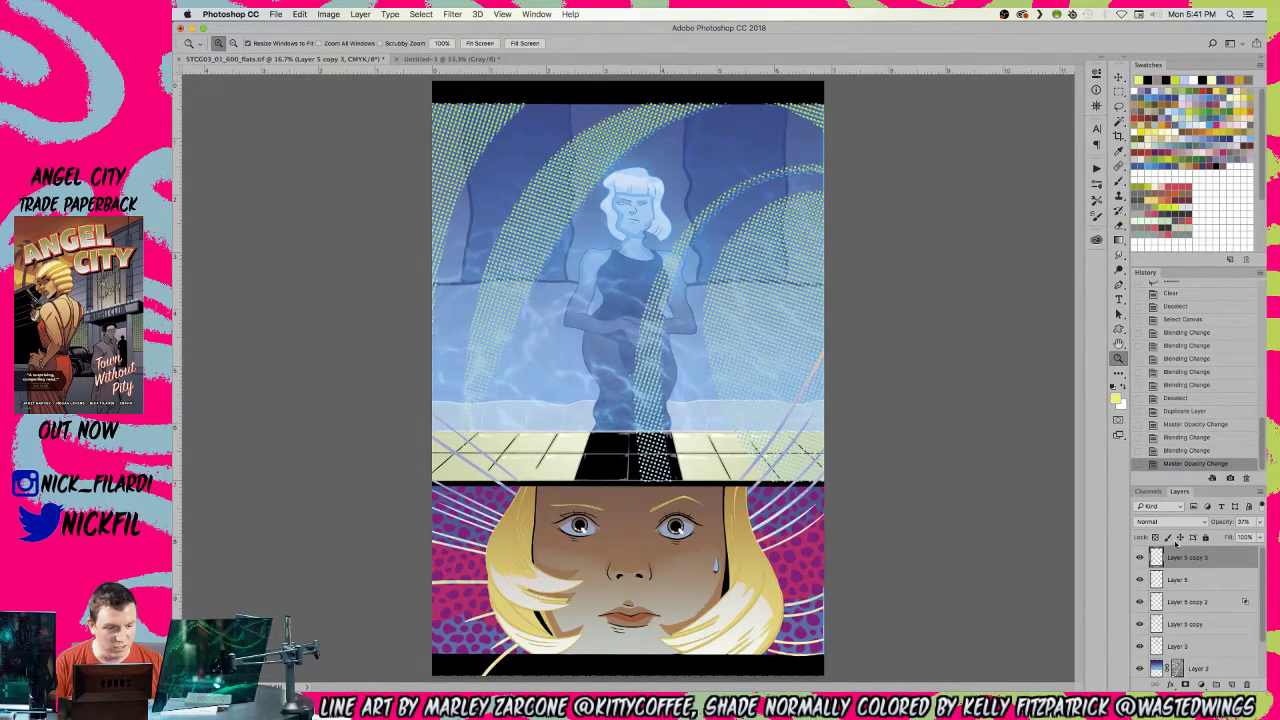
left_click(1200, 604)
left_click(1203, 624)
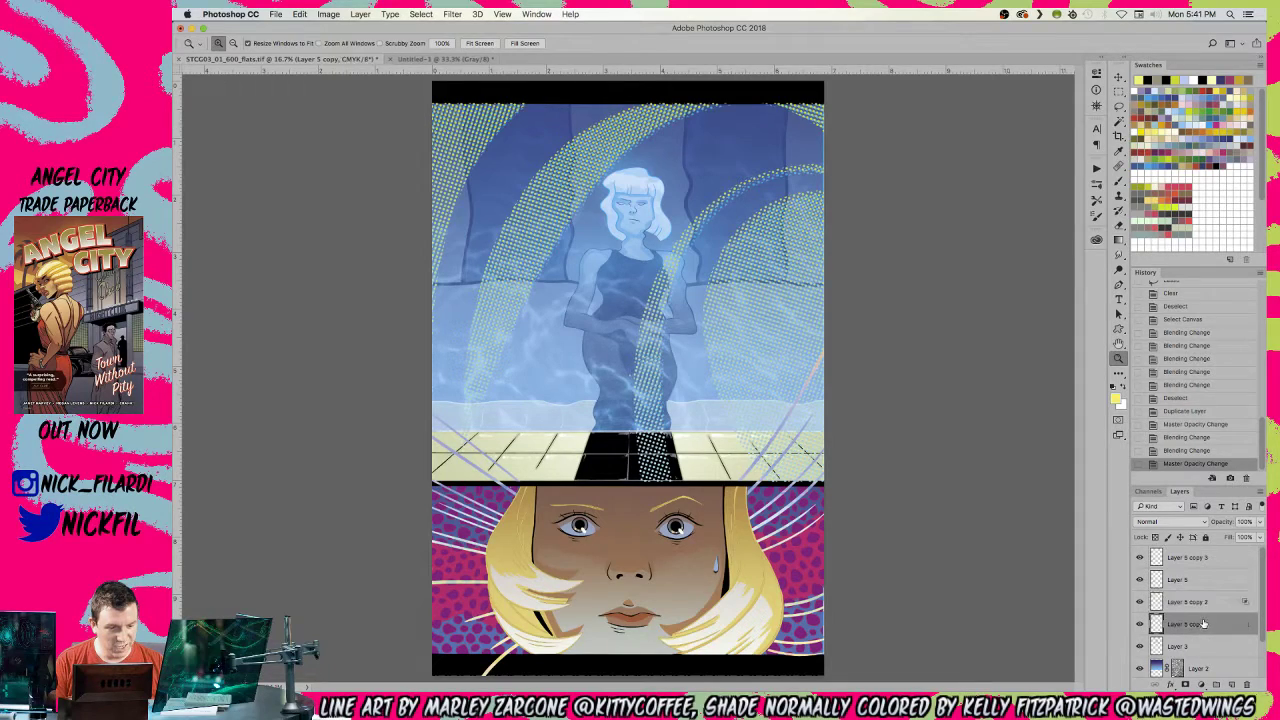
left_click(1197, 646)
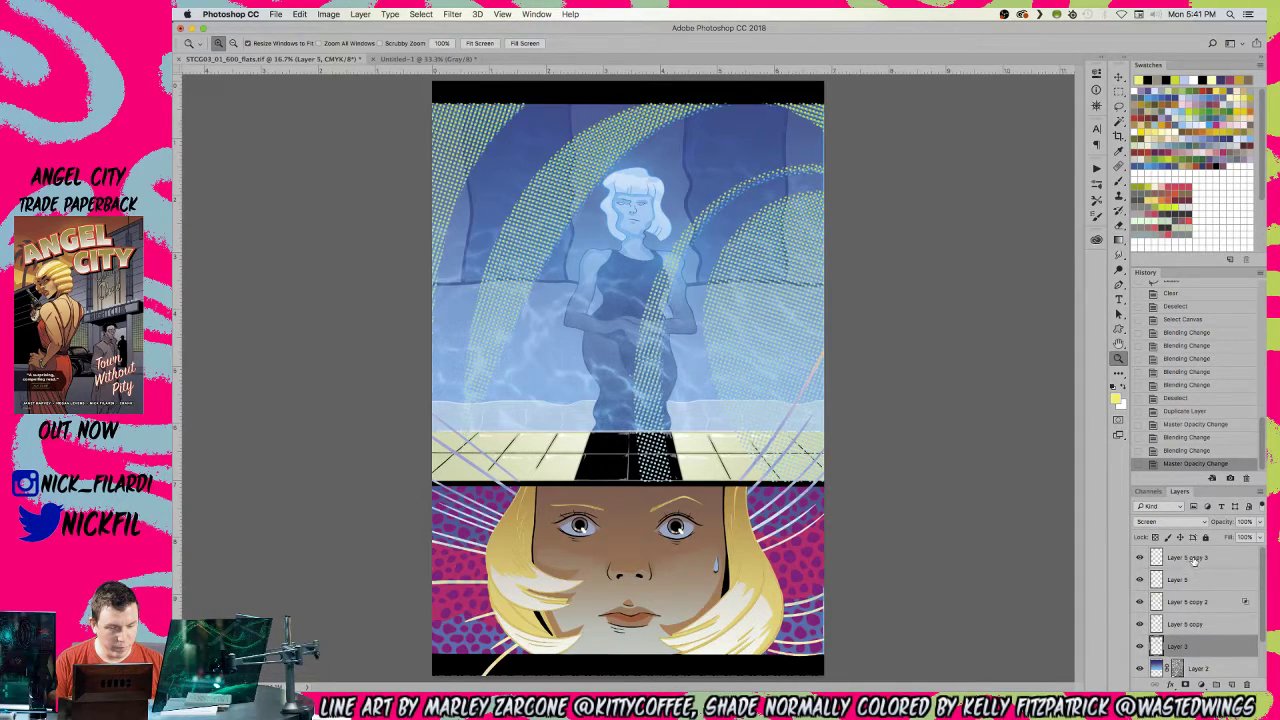
left_click(1193, 560)
left_click(1178, 522)
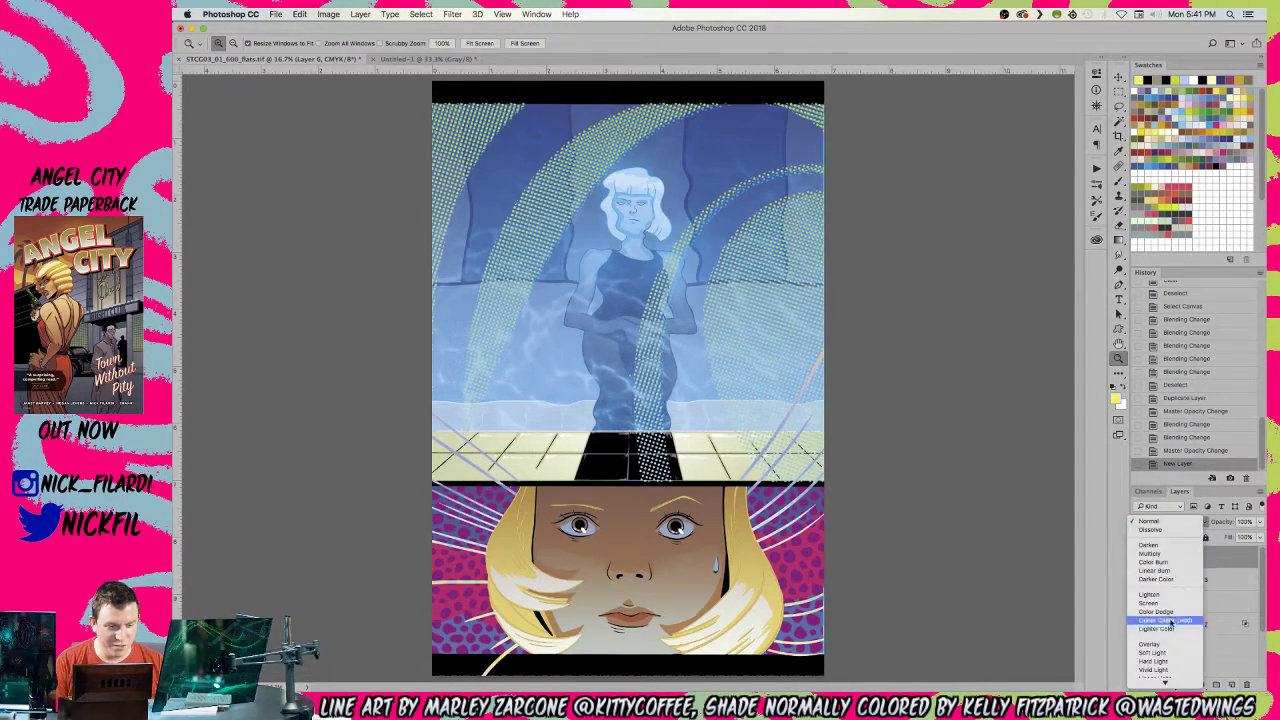
left_click(1165, 603)
- Set up a radial Foreground to Transparent gradient with a golden orange foreground color
key("g")
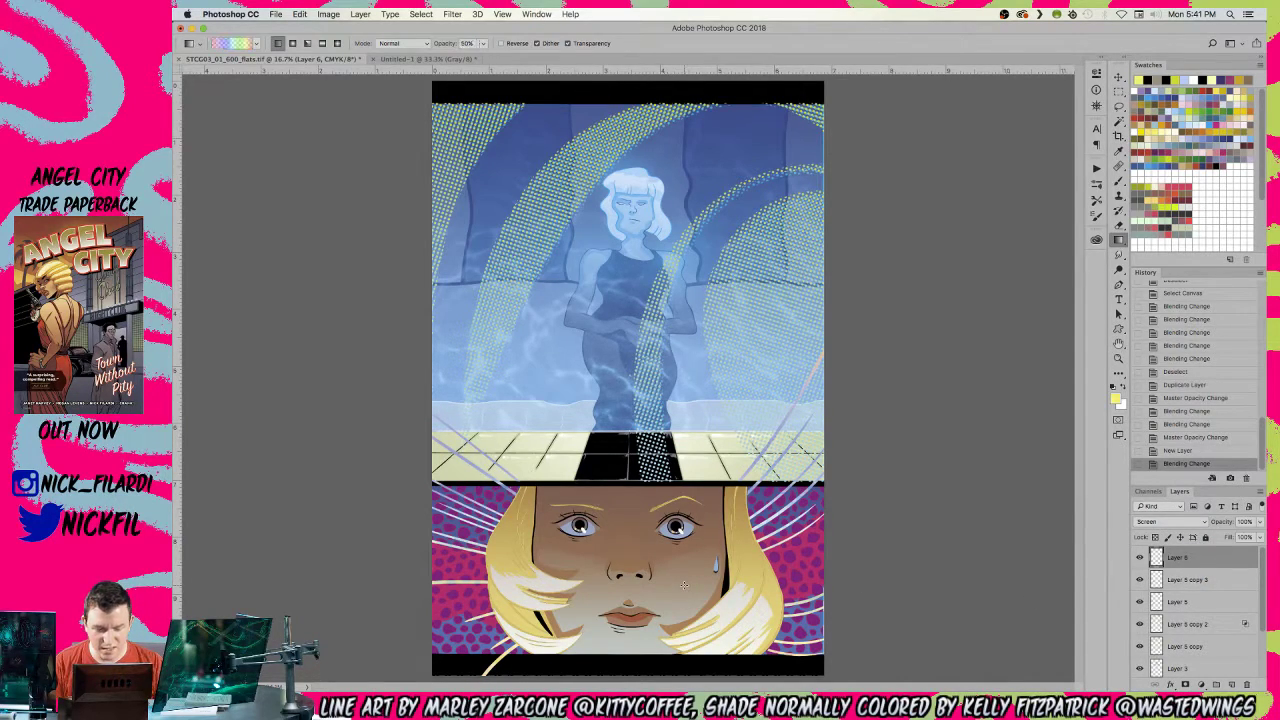
key("z")
left_click(640, 568, "alt")
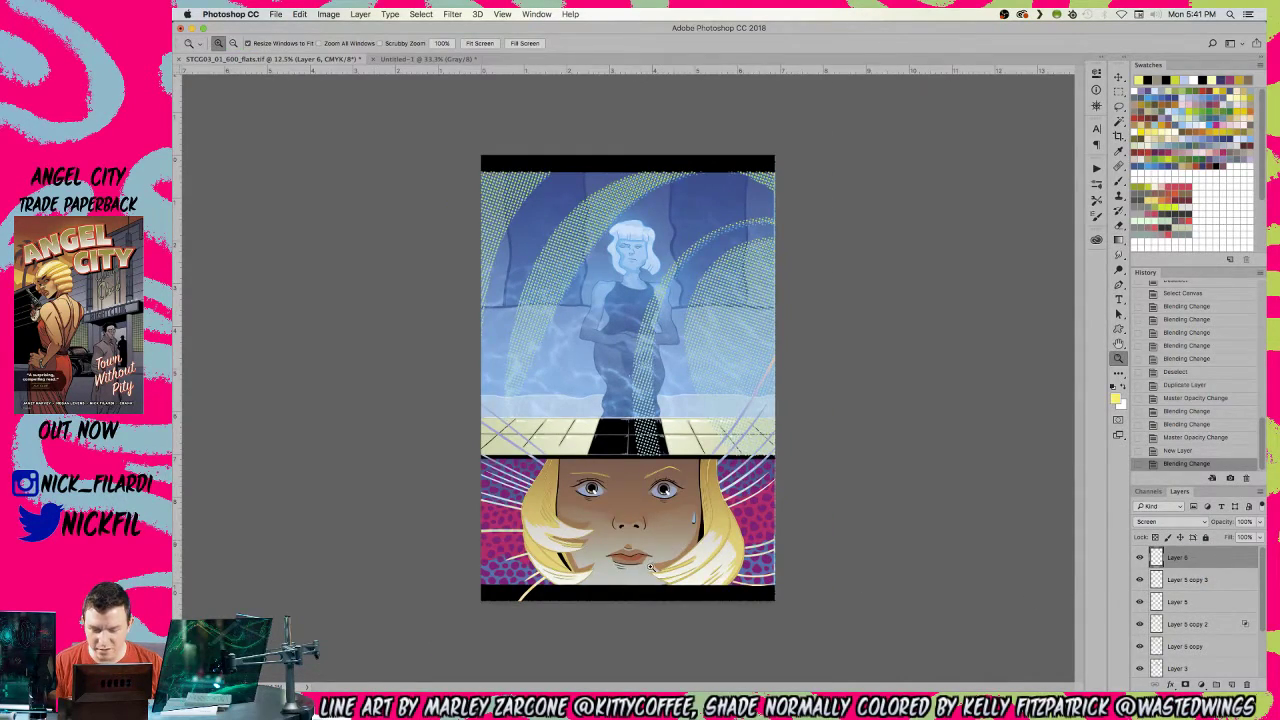
key("g")
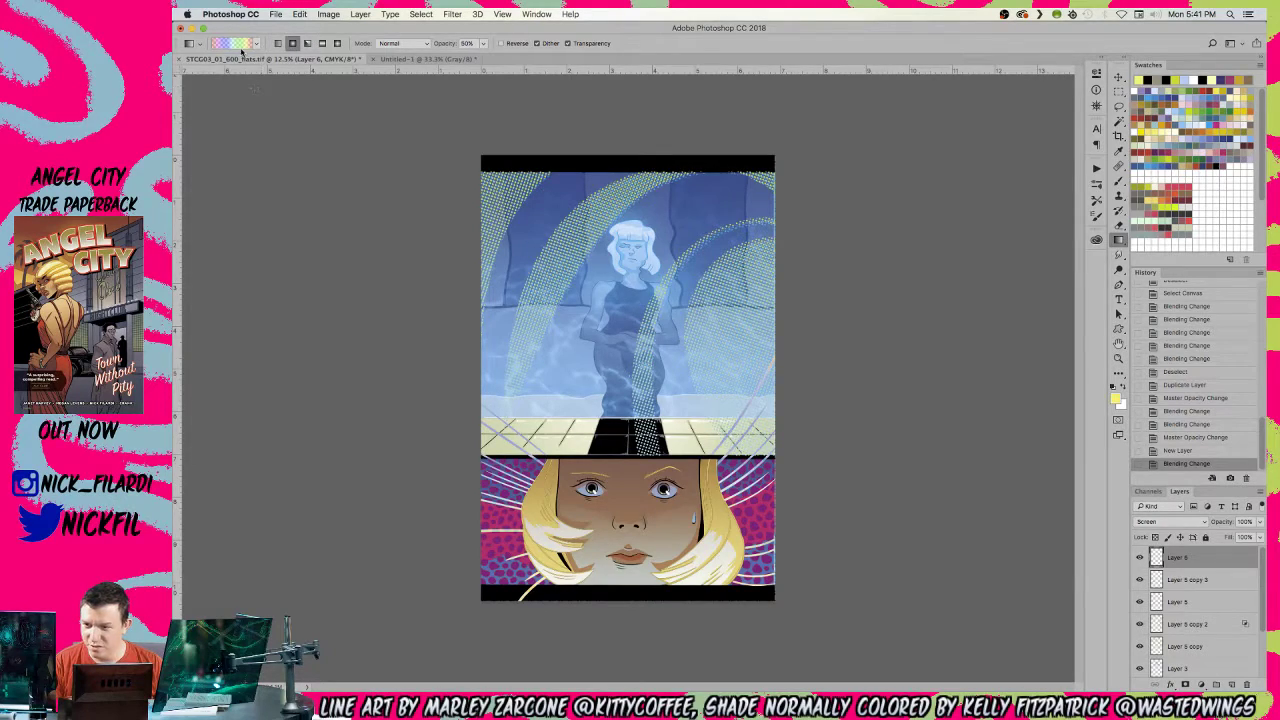
left_click(242, 45)
left_click(836, 321)
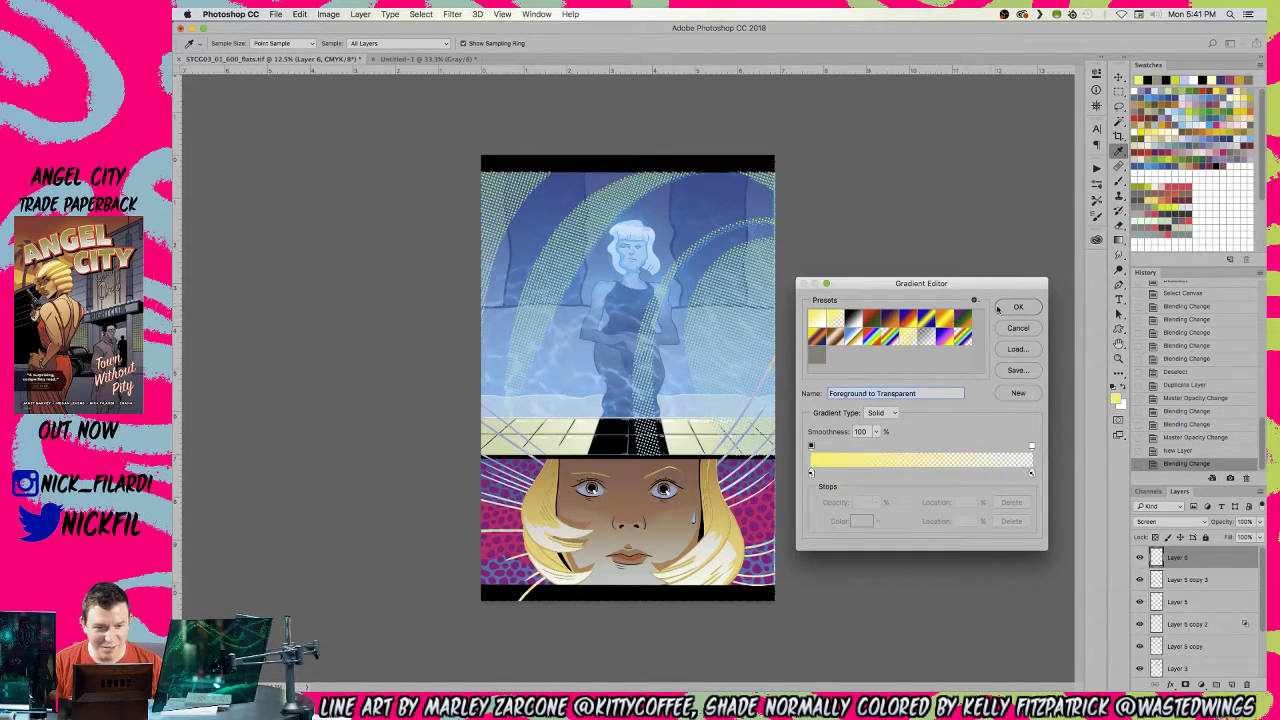
key("Return")
left_click(1168, 122)
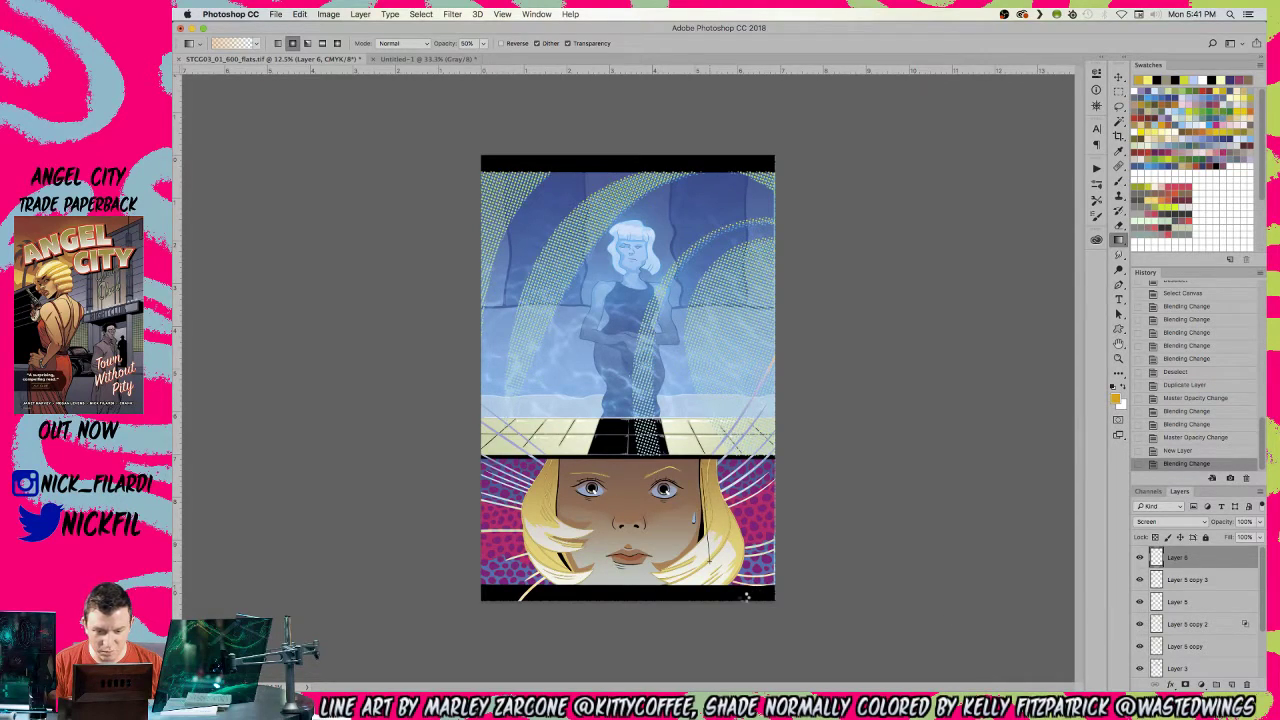
- Add golden radial gradient glows around the hair and lower face, four at 50% opacity and one at 100% over the right-hand hair
left_click_drag(750, 589, 741, 515)
left_click_drag(546, 574, 546, 480)
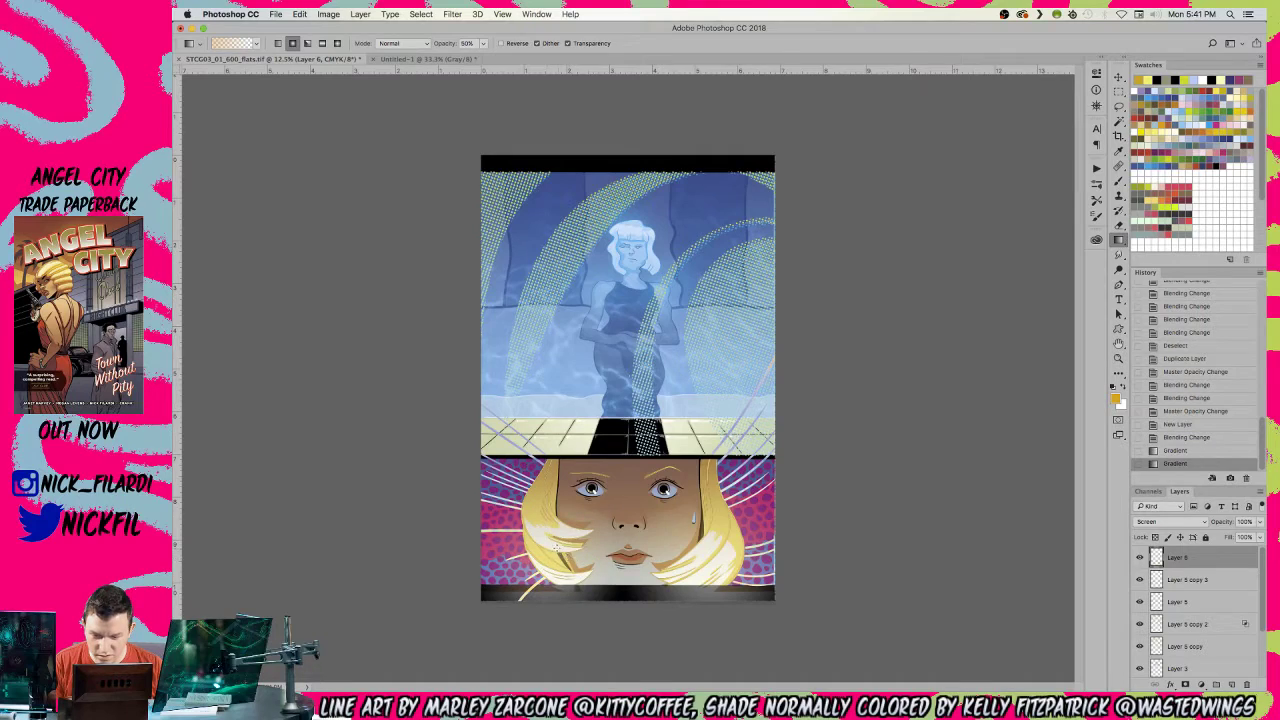
left_click_drag(620, 568, 635, 562)
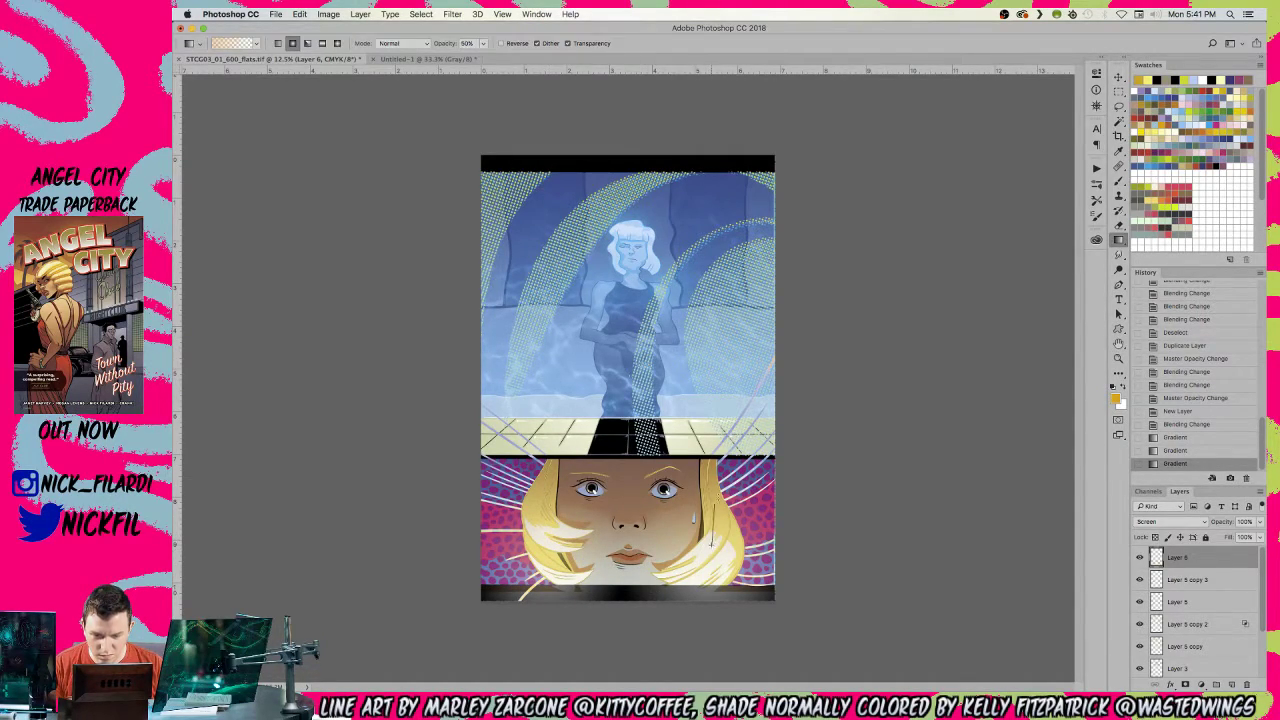
left_click_drag(720, 562, 726, 548)
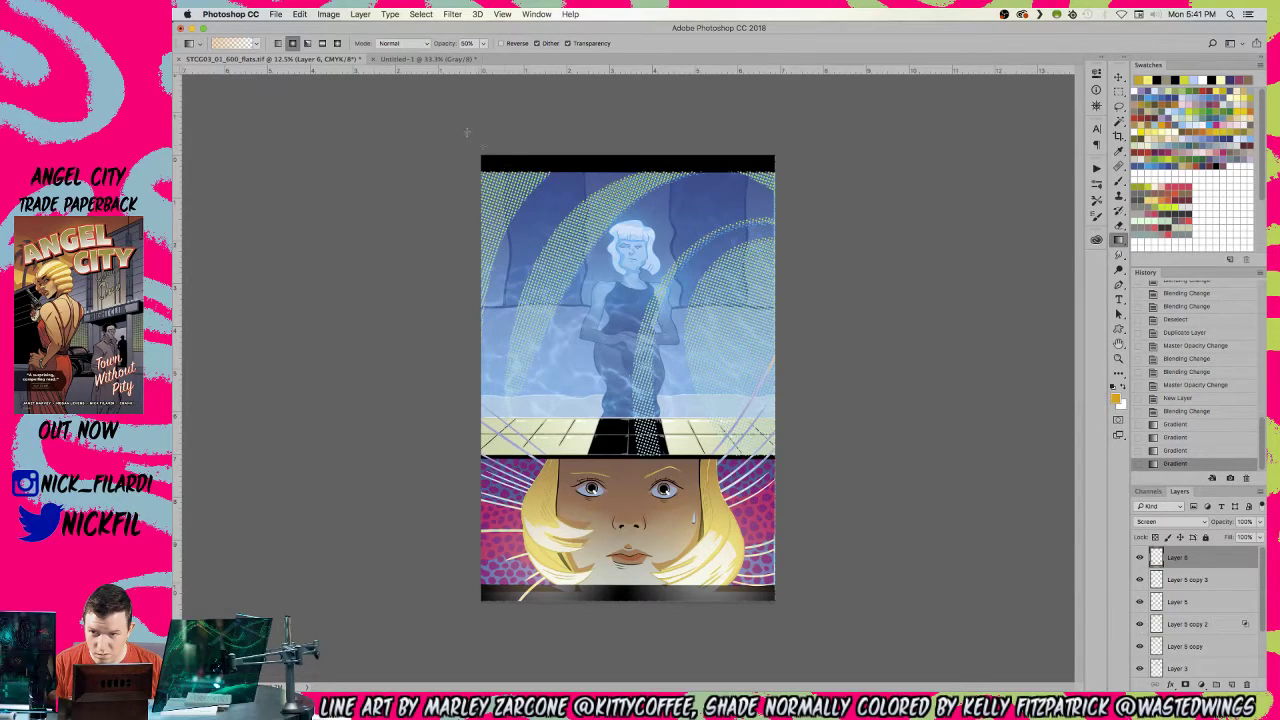
key("0")
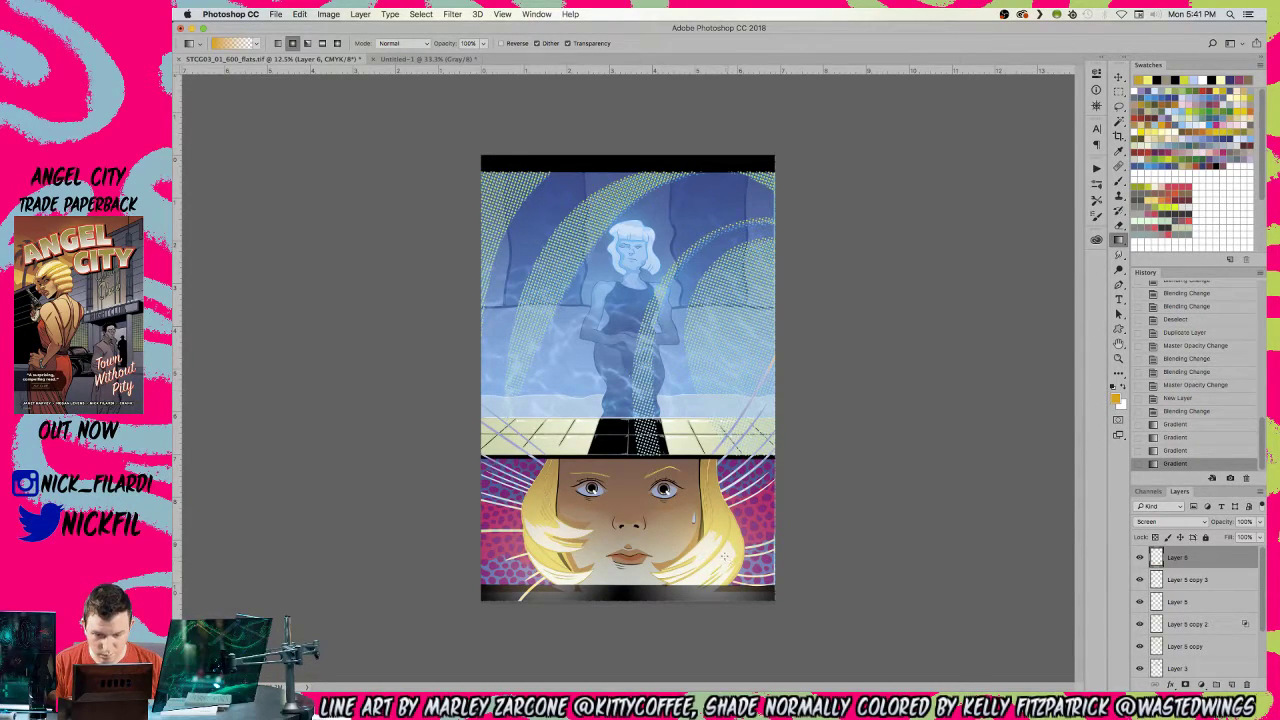
left_click_drag(716, 504, 724, 562)
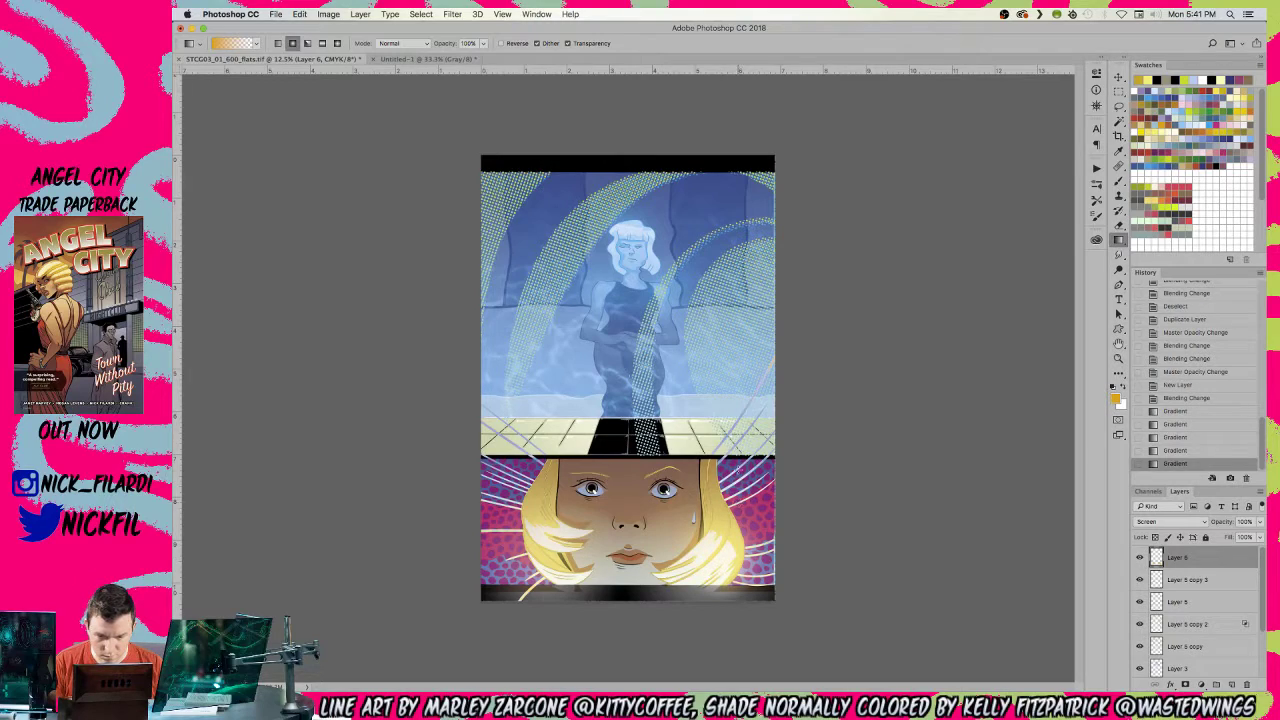
- Clear the gradient spill from the black border below the face panel
key("m")
left_click_drag(825, 645, 363, 583)
key("Delete")
key("ctrl+d")
- Paste the halftone dot pattern as a new layer and enlarge it to about 328% so it spans the page width over the upper panel
key("z")
left_click(731, 540, "alt")
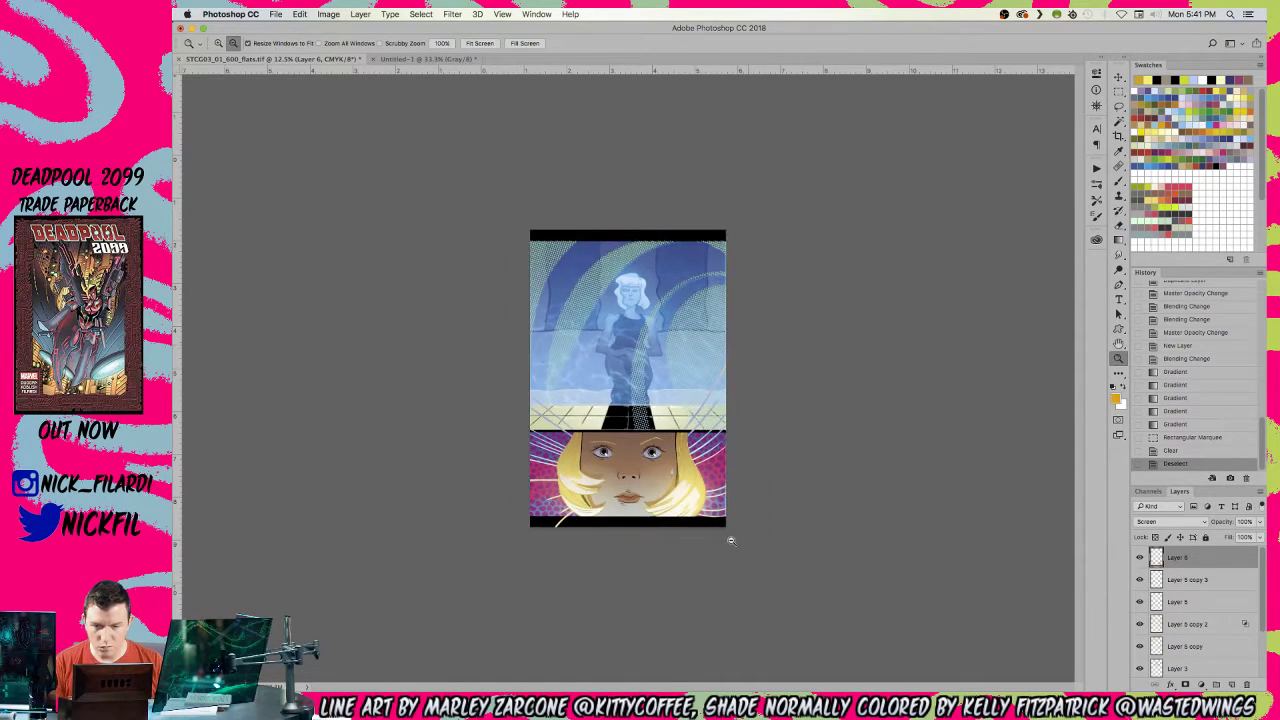
left_click(622, 418)
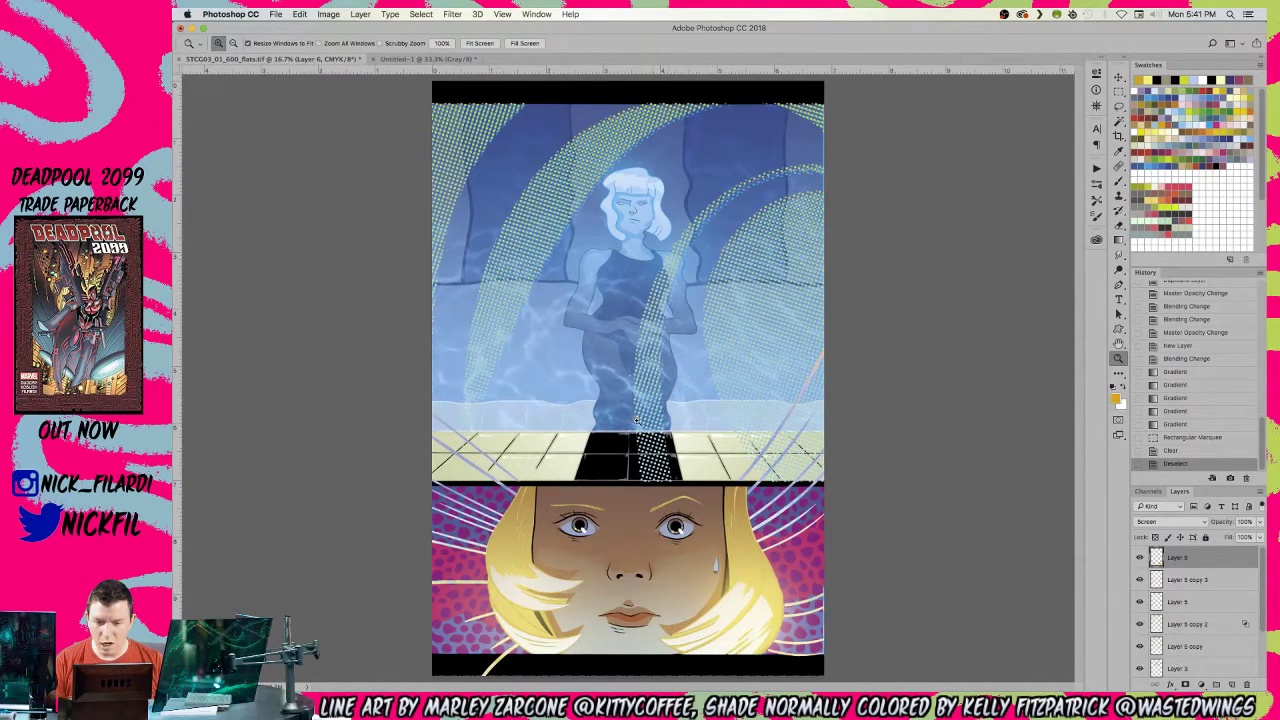
left_click(636, 431, "alt")
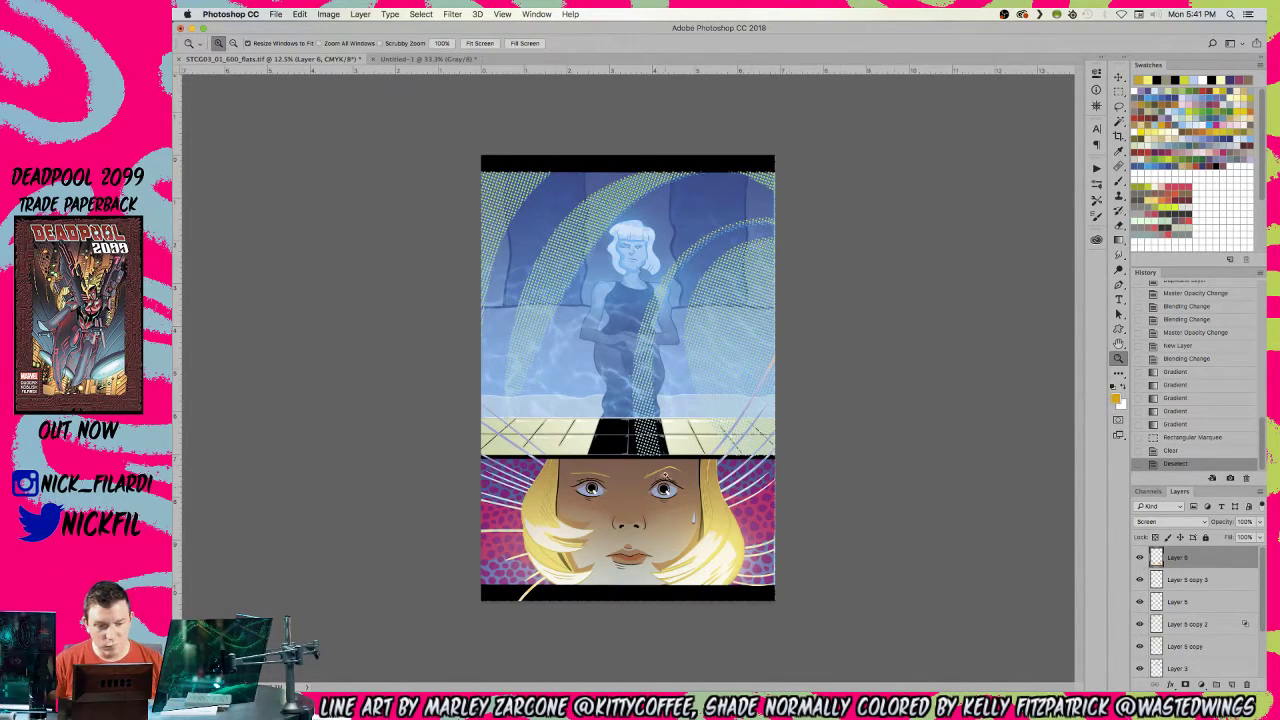
key("super+v")
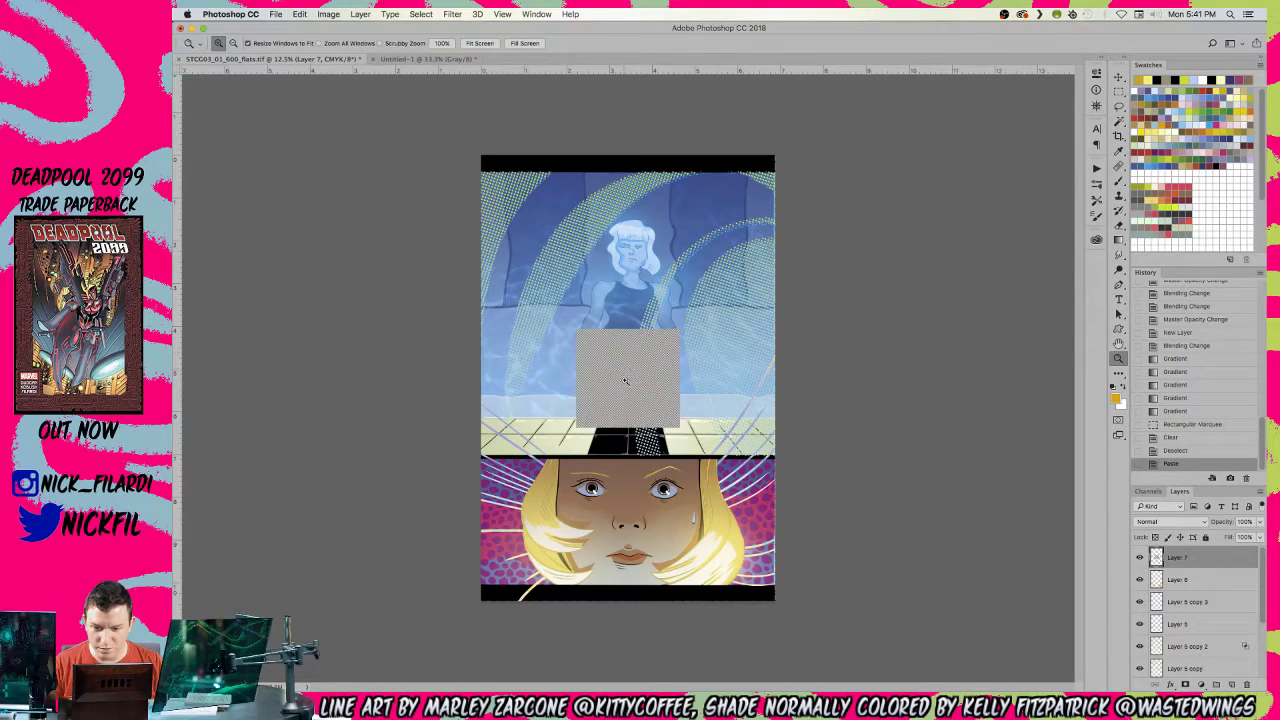
key("v")
left_click_drag(640, 395, 816, 446)
key("super+t")
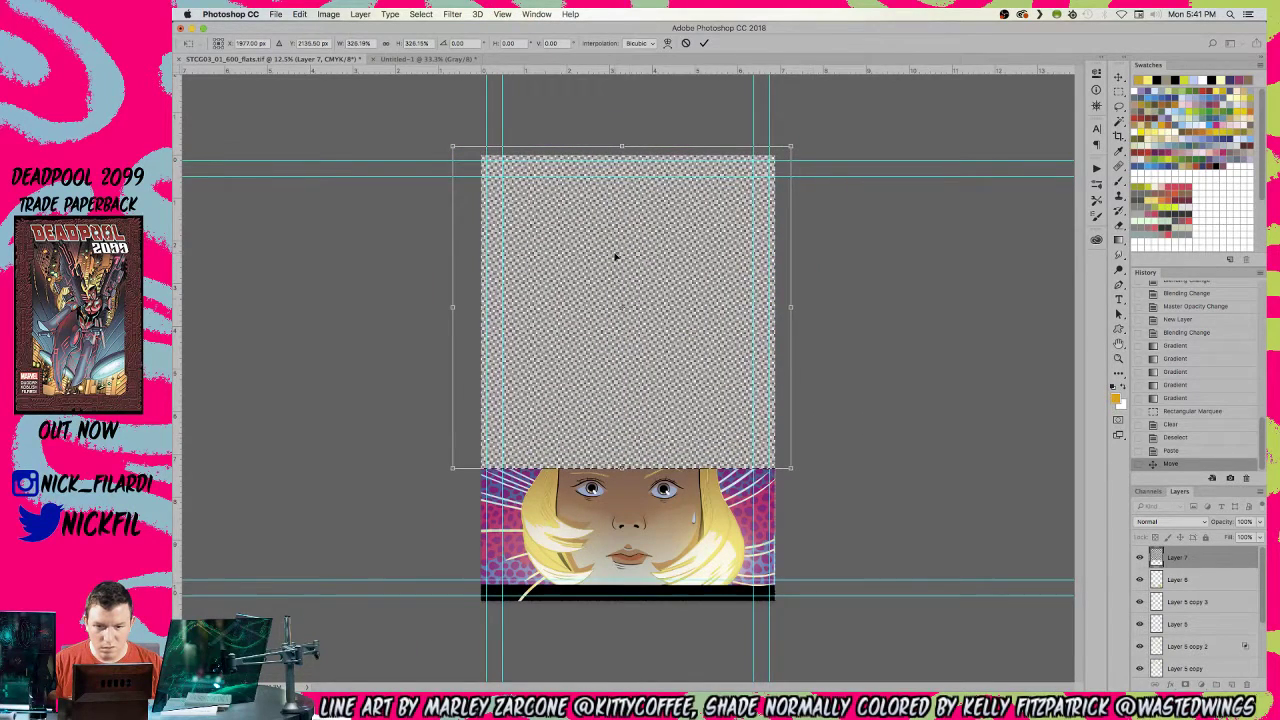
key("Return")
- Shift the lower strip of the dot pattern down over the page's bottom border and set the layer's blending to Multiply
key("m")
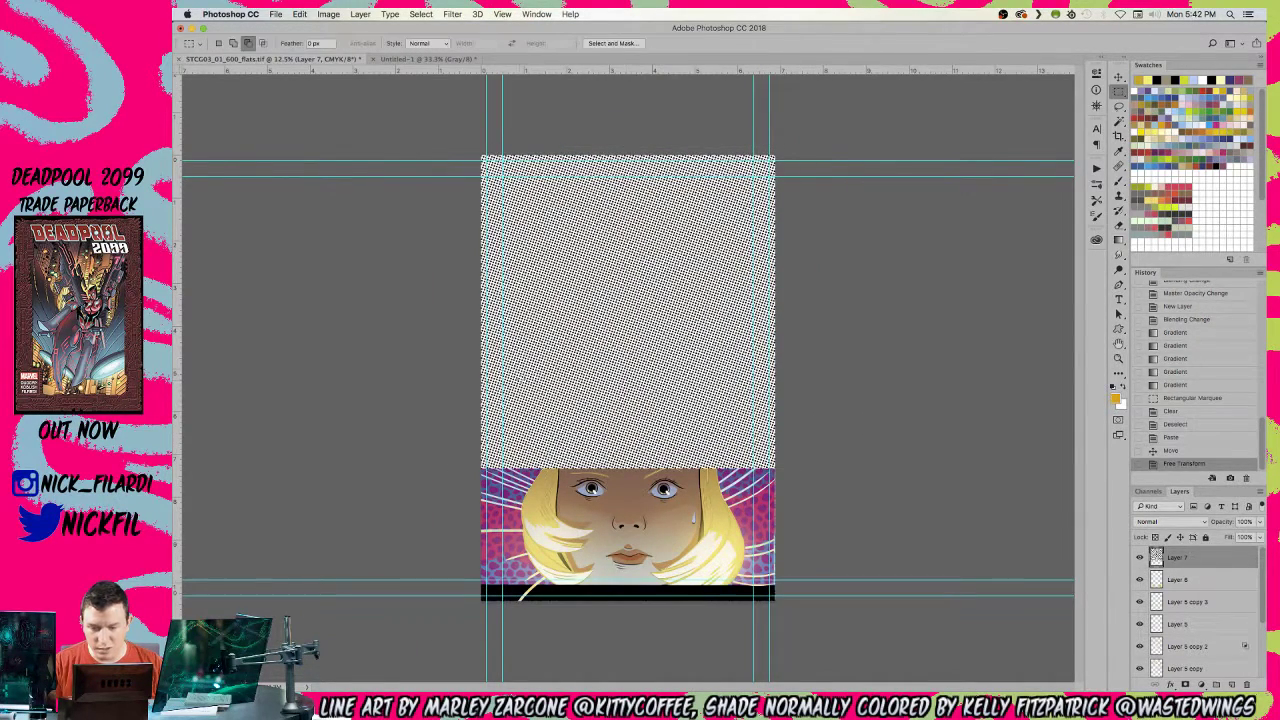
left_click_drag(437, 372, 826, 496)
key("v")
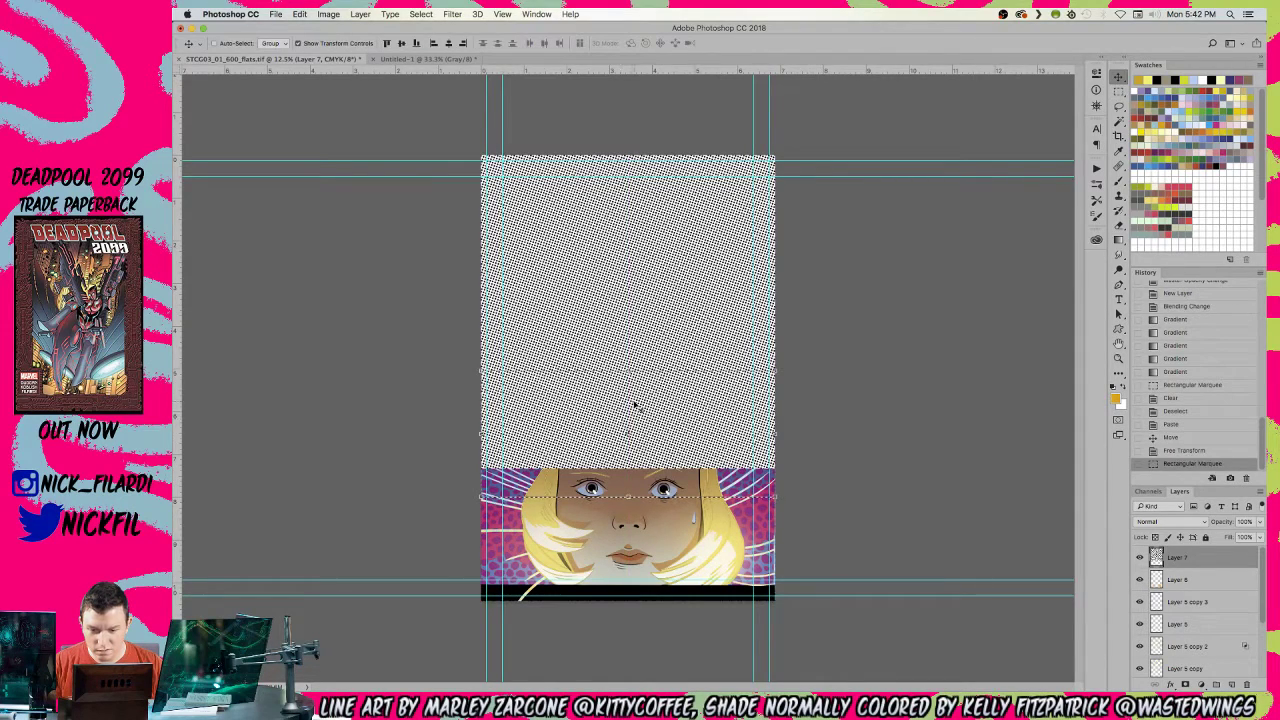
left_click_drag(627, 432, 633, 552)
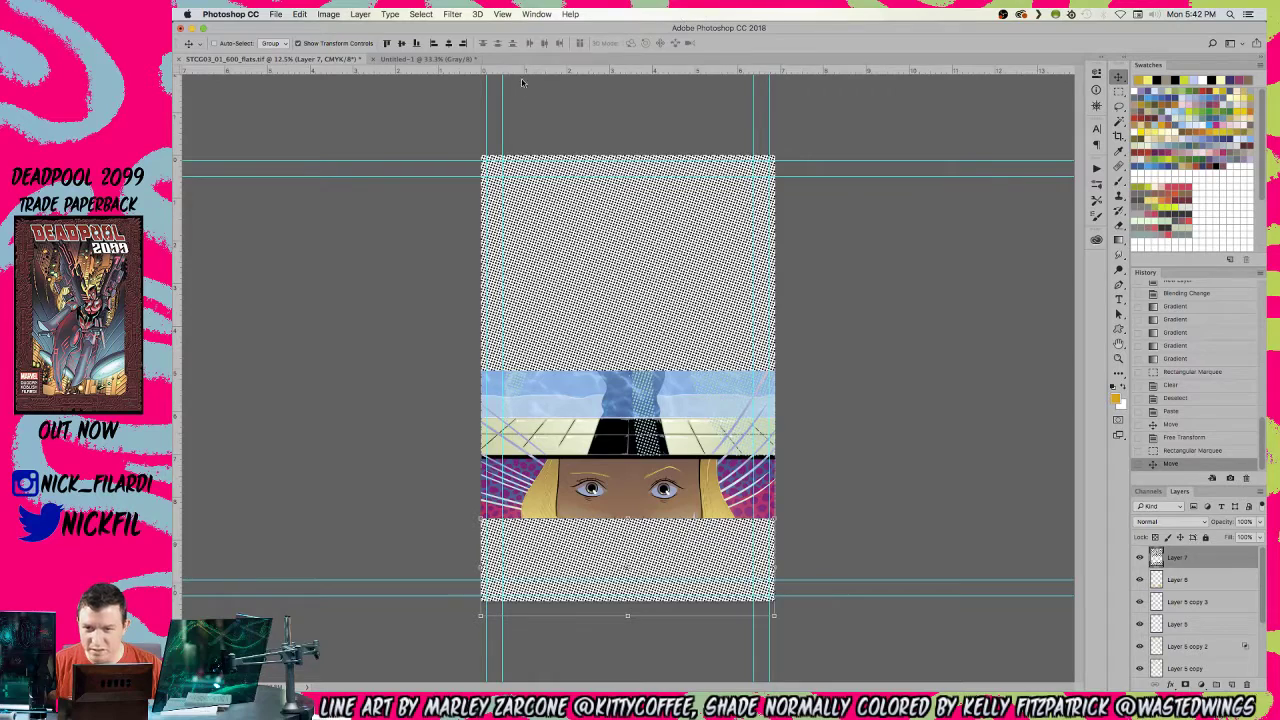
key("m")
key("ctrl+d")
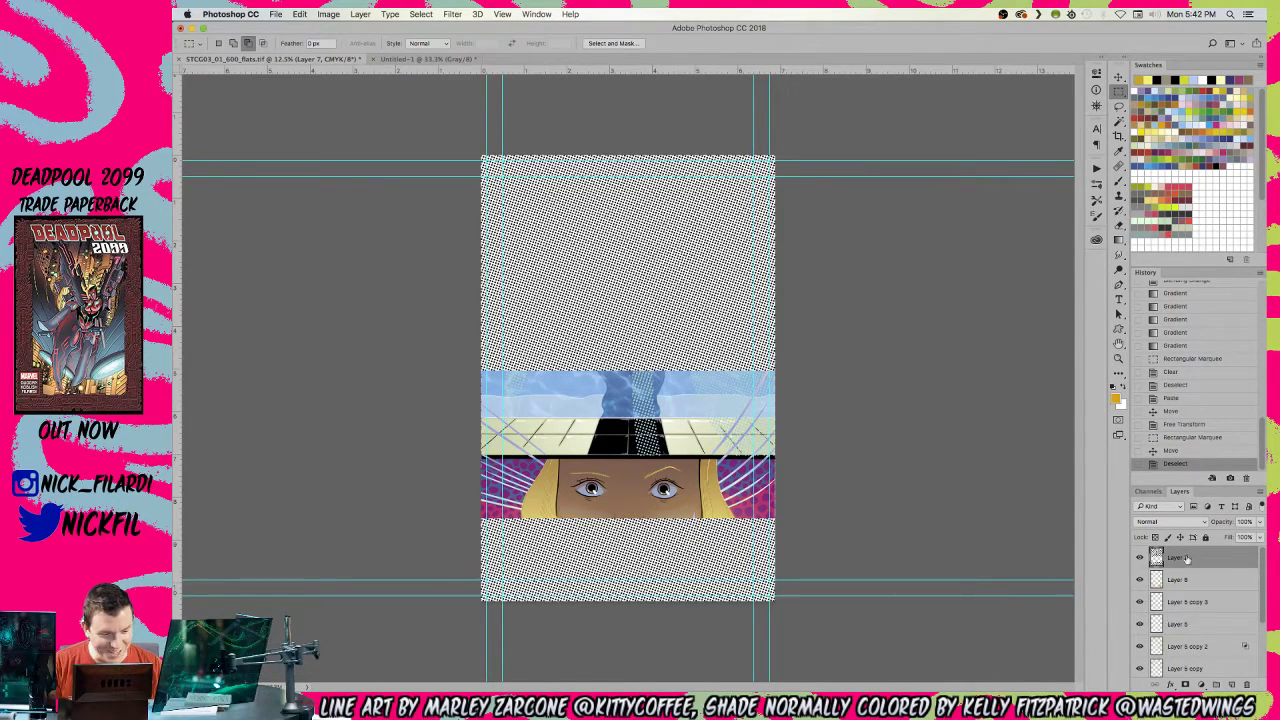
left_click(1168, 522)
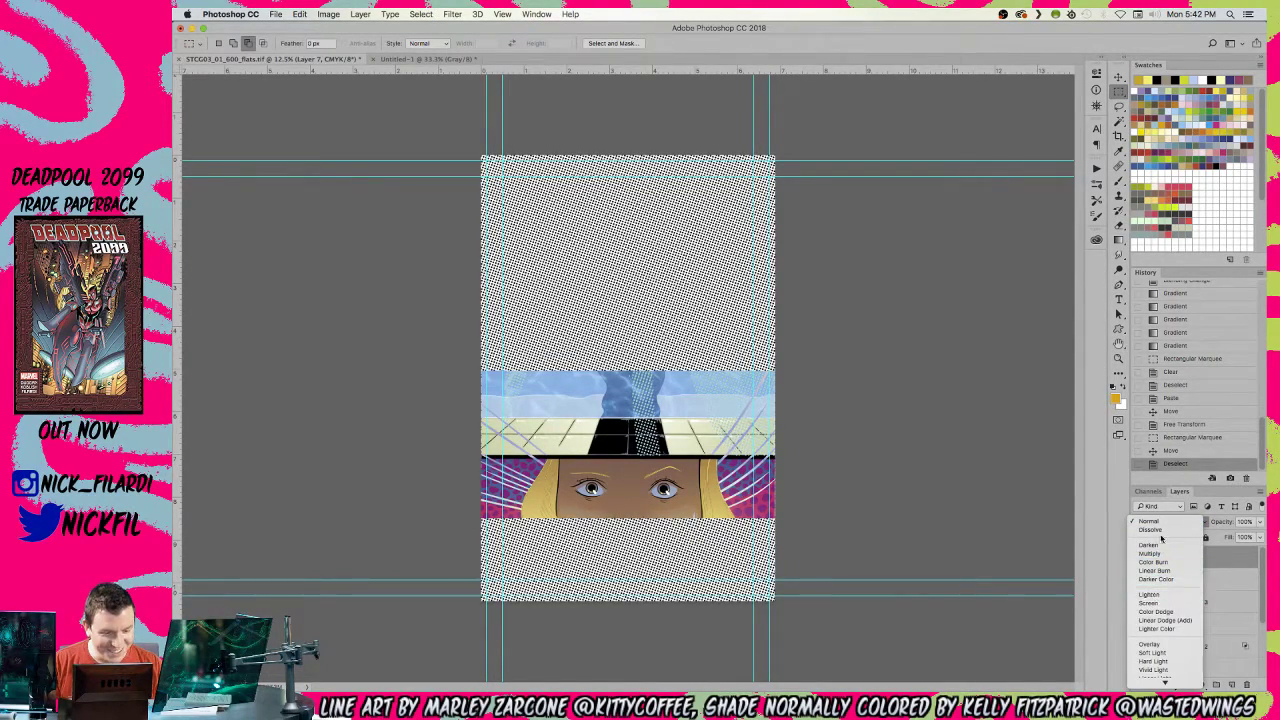
left_click(1150, 553)
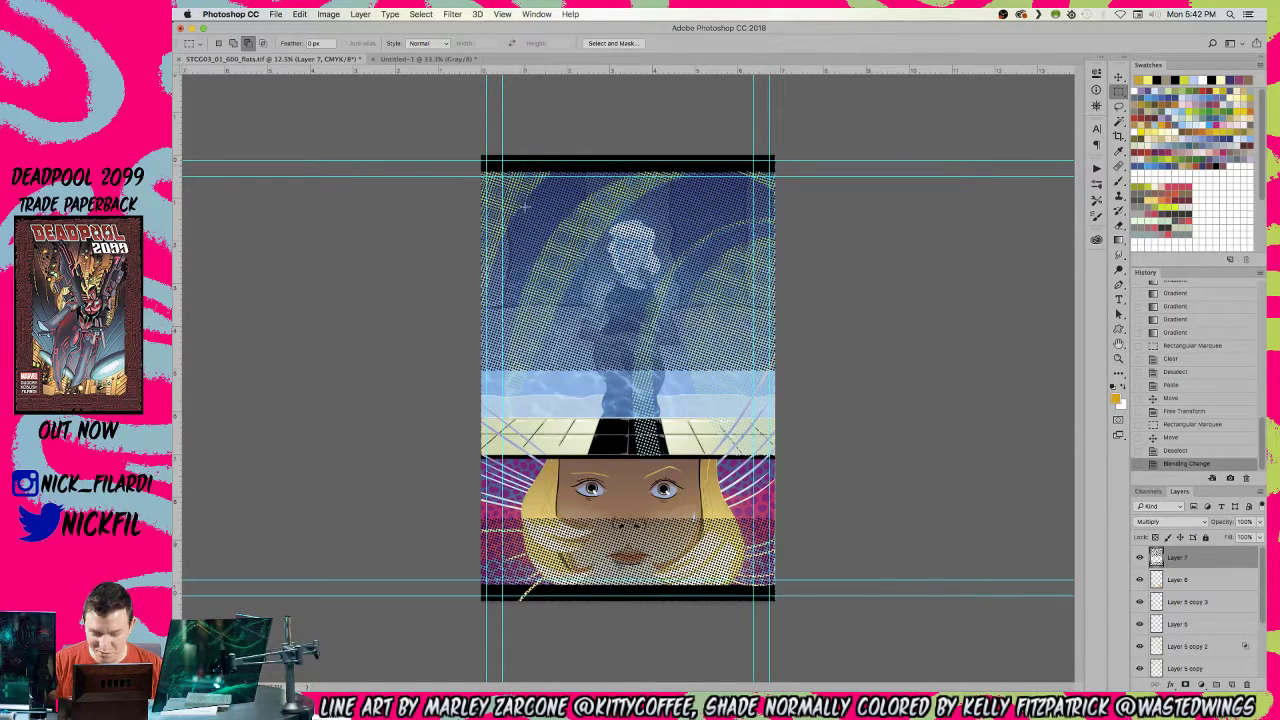
- Clear the dot pattern from the upper panel and the face, leaving it only on the black page borders
left_click_drag(476, 175, 915, 418)
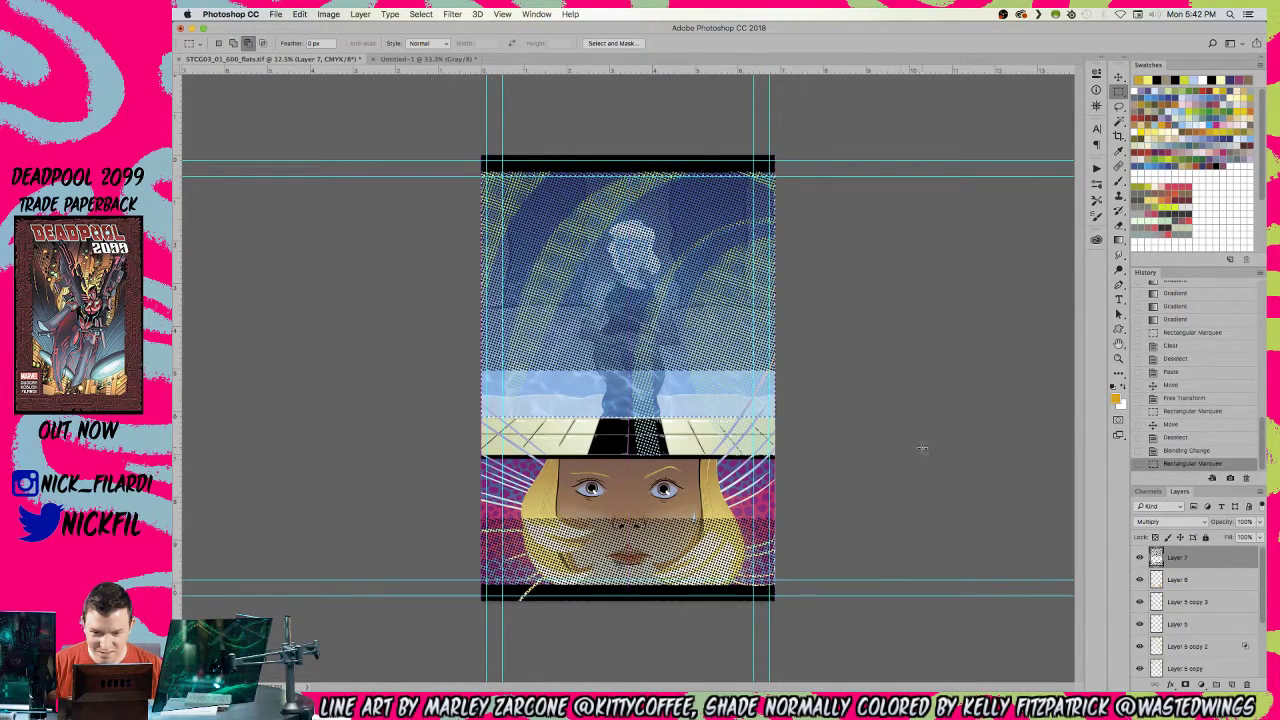
key("Delete")
key("super+d")
mouse_move(397, 477)
left_mouse_down()
mouse_move(786, 581)
mouse_move(788, 456)
left_mouse_up()
key("l")
key("super+d")
mouse_move(786, 585)
left_mouse_down()
mouse_move(504, 596)
mouse_move(467, 586)
mouse_move(420, 514)
mouse_move(752, 389)
mouse_move(848, 415)
left_mouse_up()
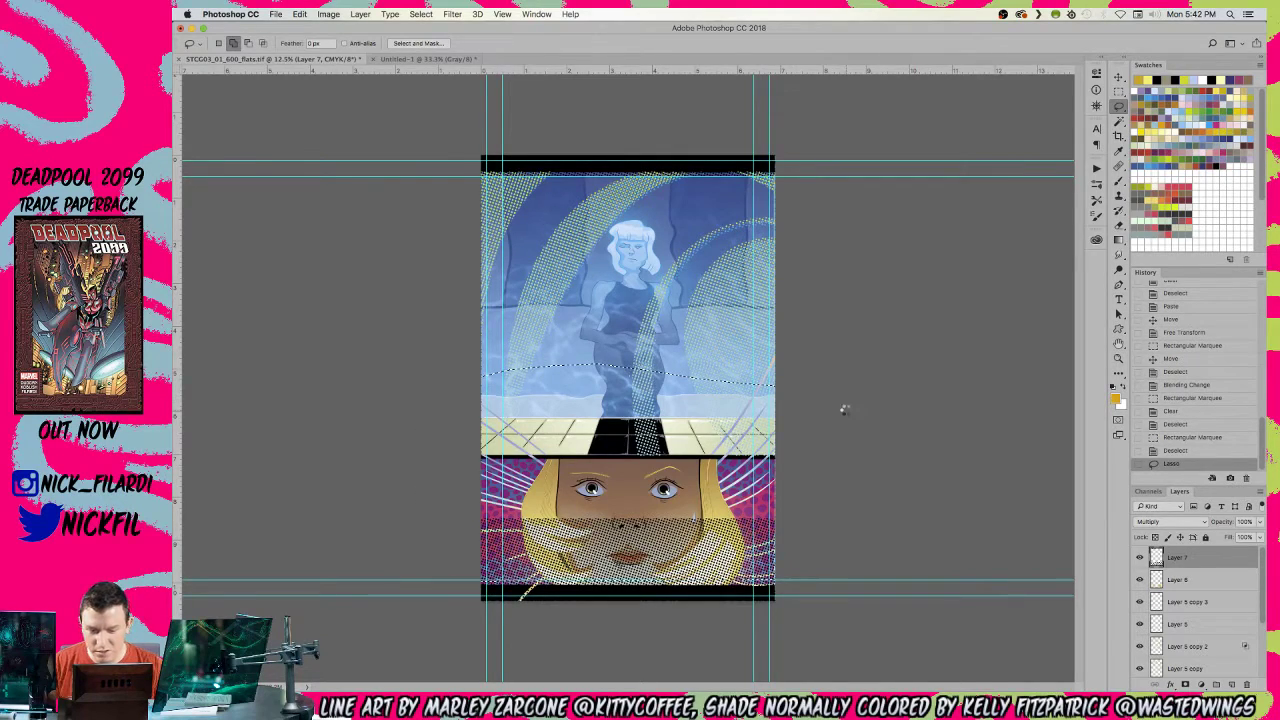
key("Delete")
key("super+d")
- Apply a Threshold adjustment at level 128 to the dot pattern layer
key("super+a")
key("z")
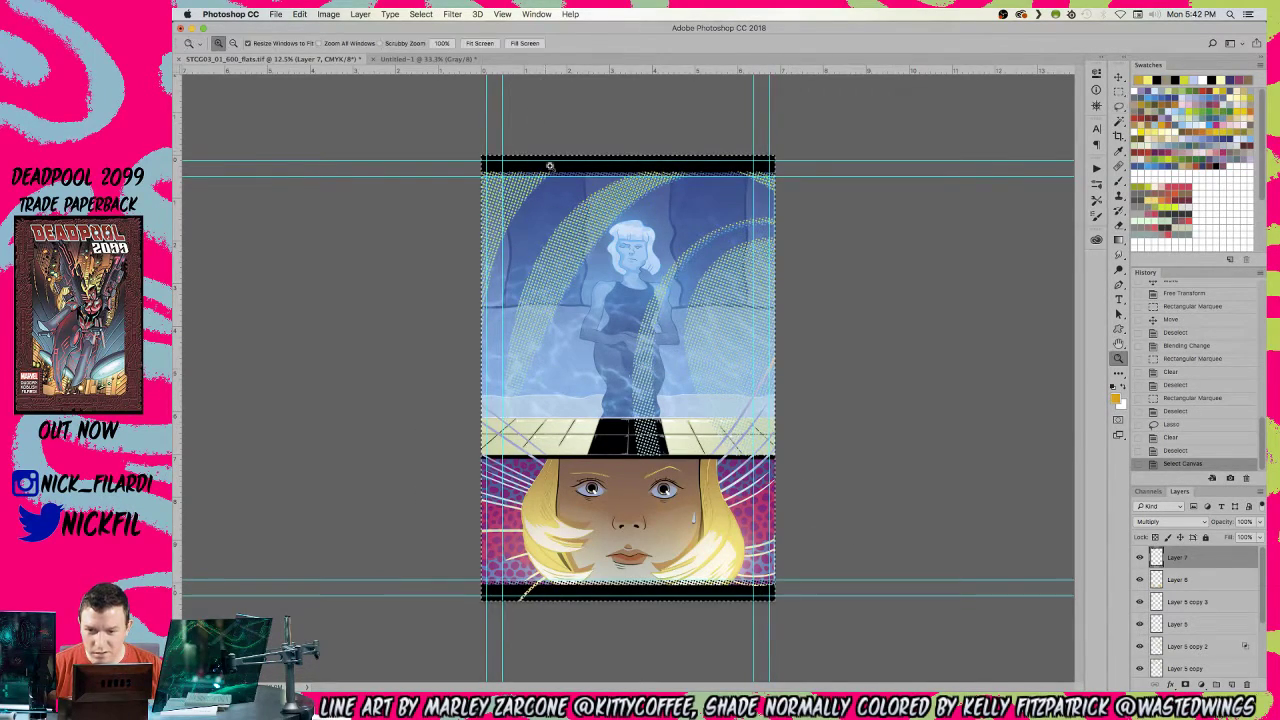
left_click(545, 150)
key("super+d")
key("w")
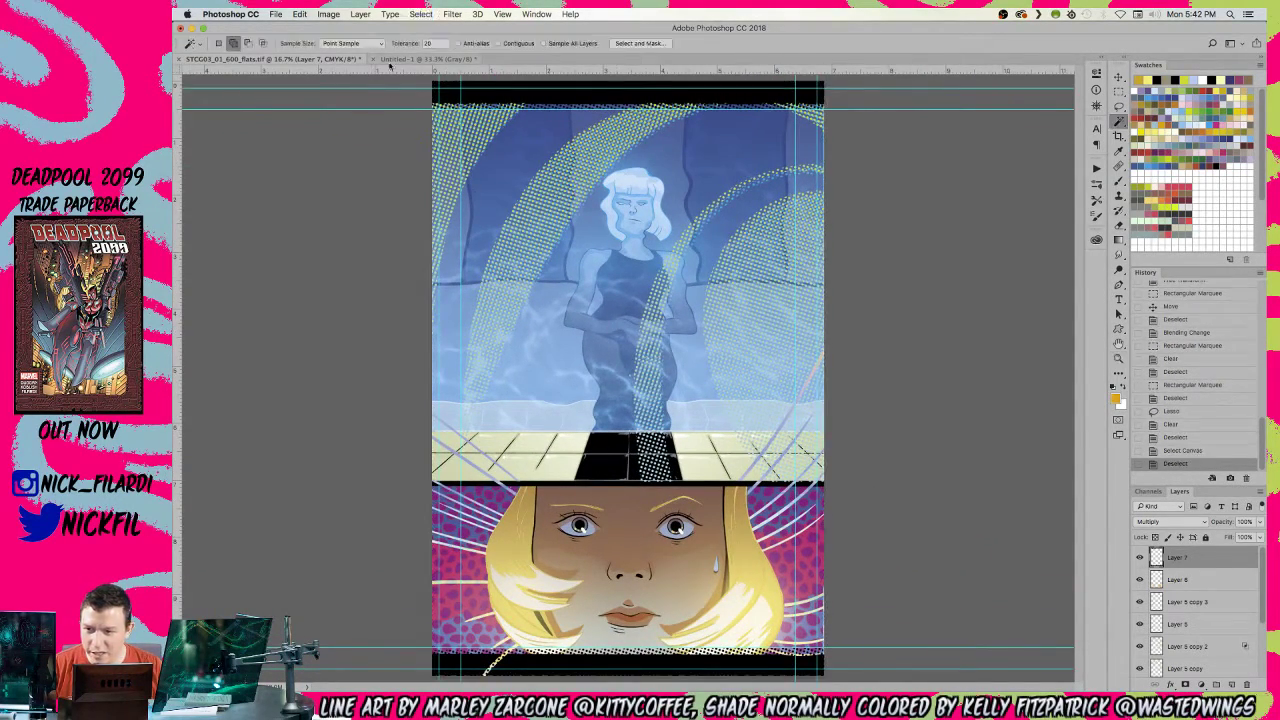
left_click(328, 13)
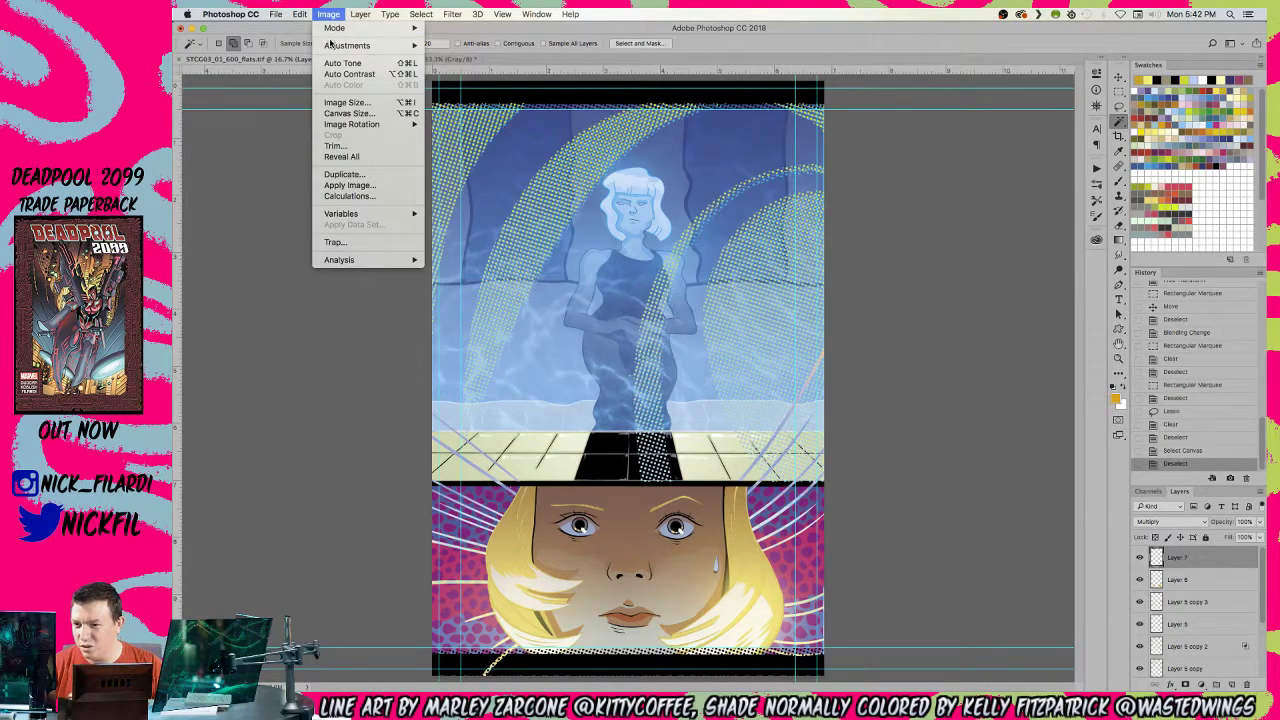
mouse_move(368, 46)
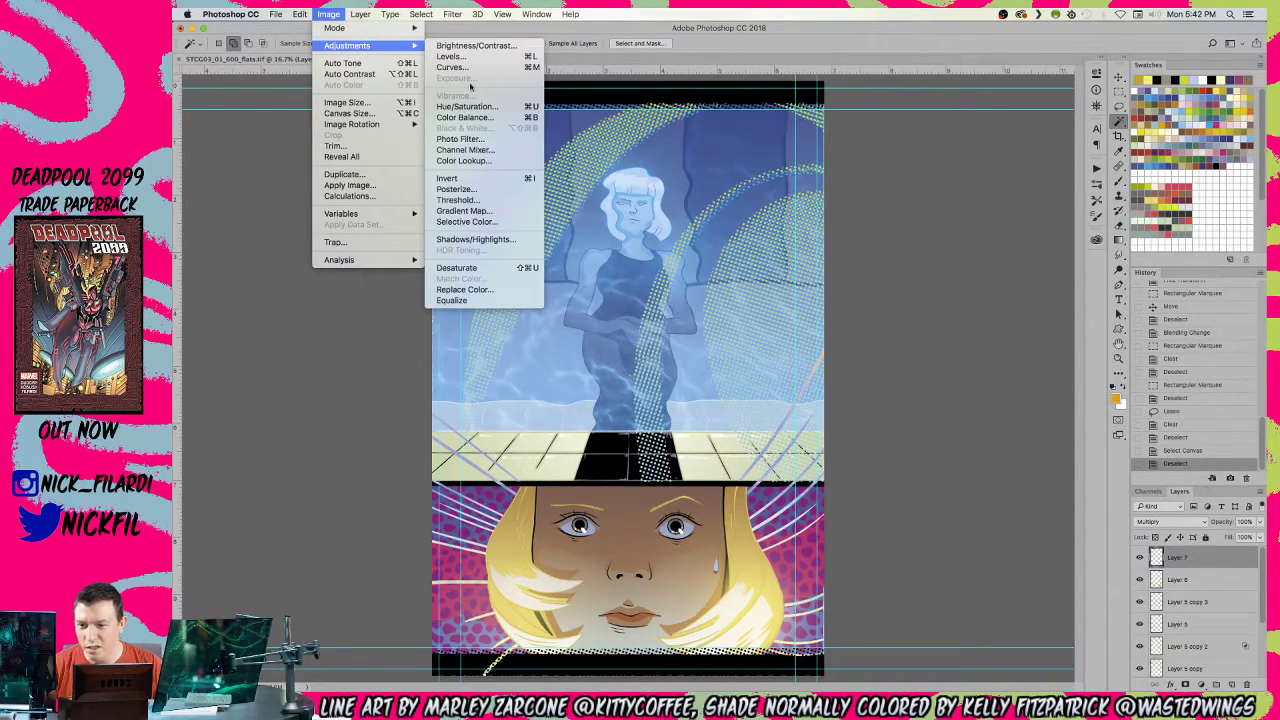
left_click(457, 200)
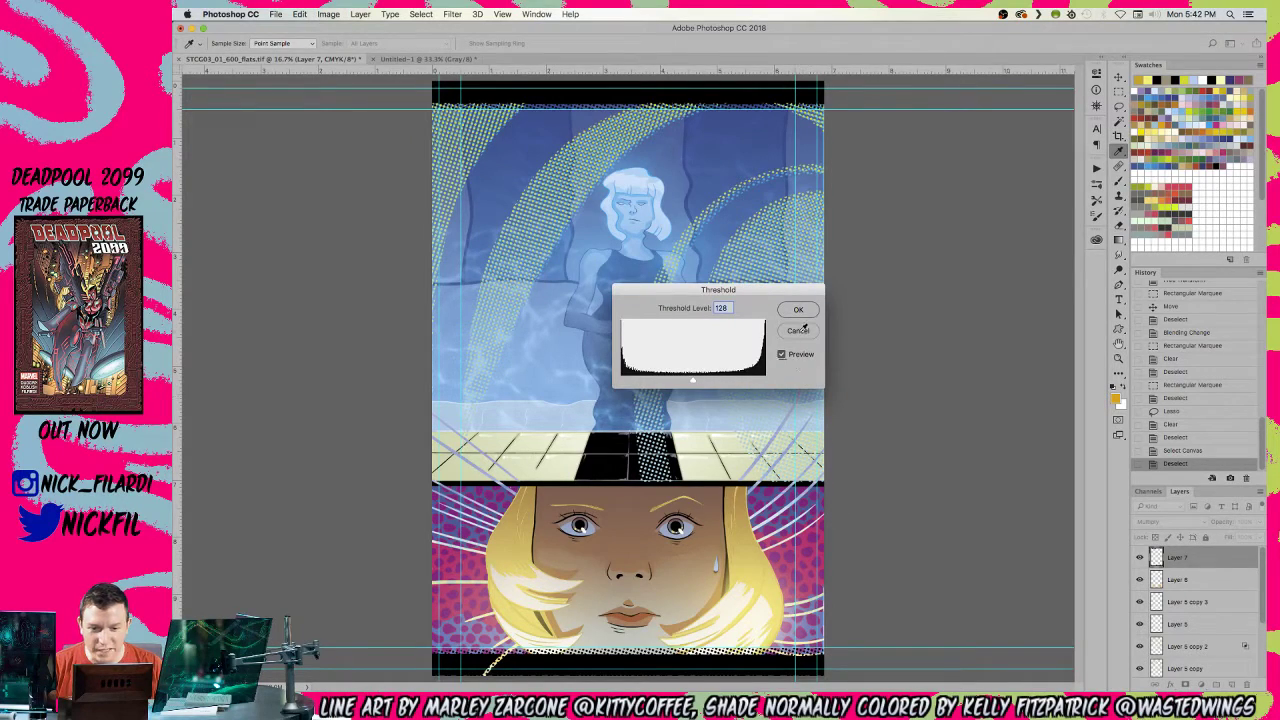
left_click(795, 310)
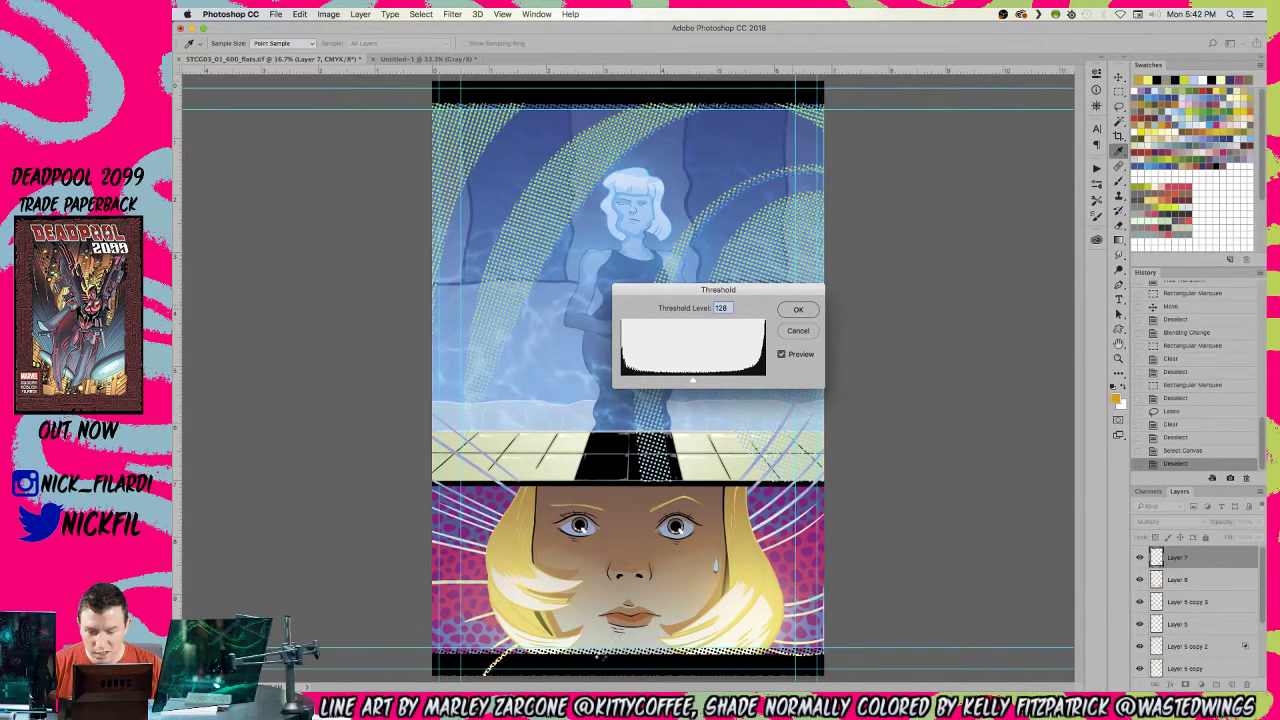
- Select the white areas between the dots with the Magic Wand, delete them, and deselect
key("z")
left_click(583, 657)
left_click(583, 657)
key("w")
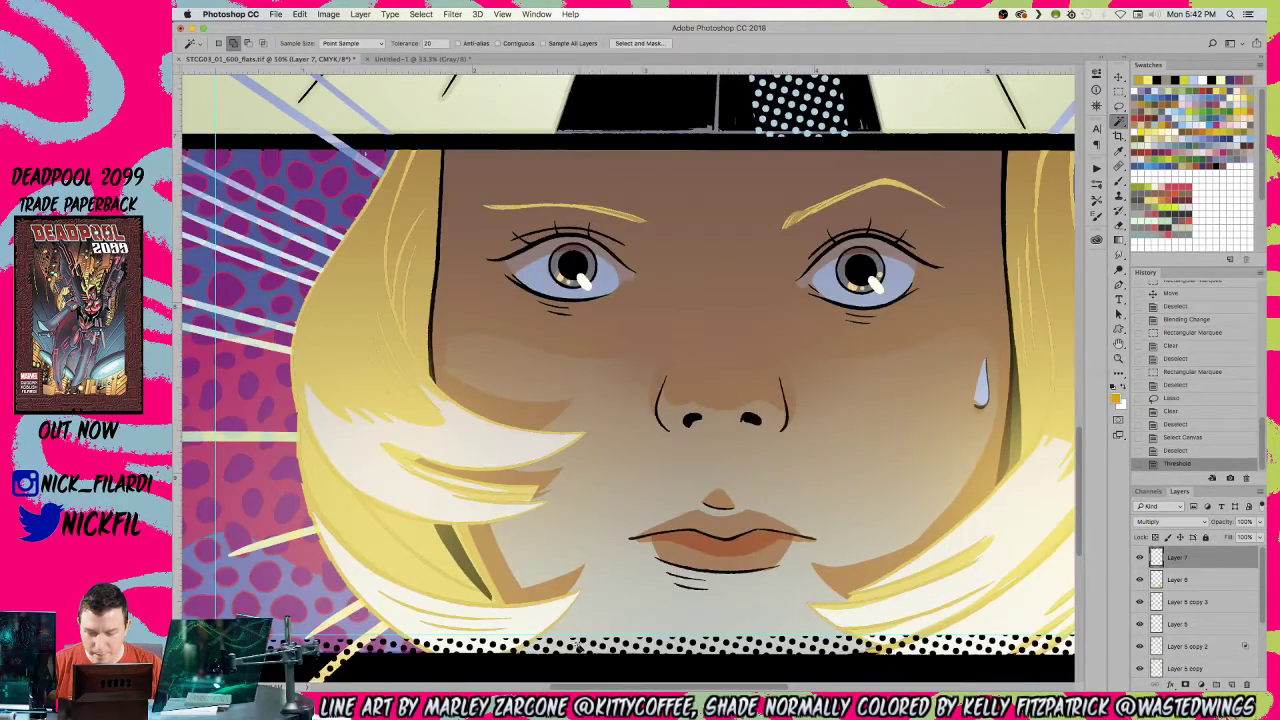
left_click(580, 648)
key("Delete")
key("super+d")
- Select only the remaining dots, fill them with a magenta sampled from the face panel's background, and hide the guides and selection outline
key("z")
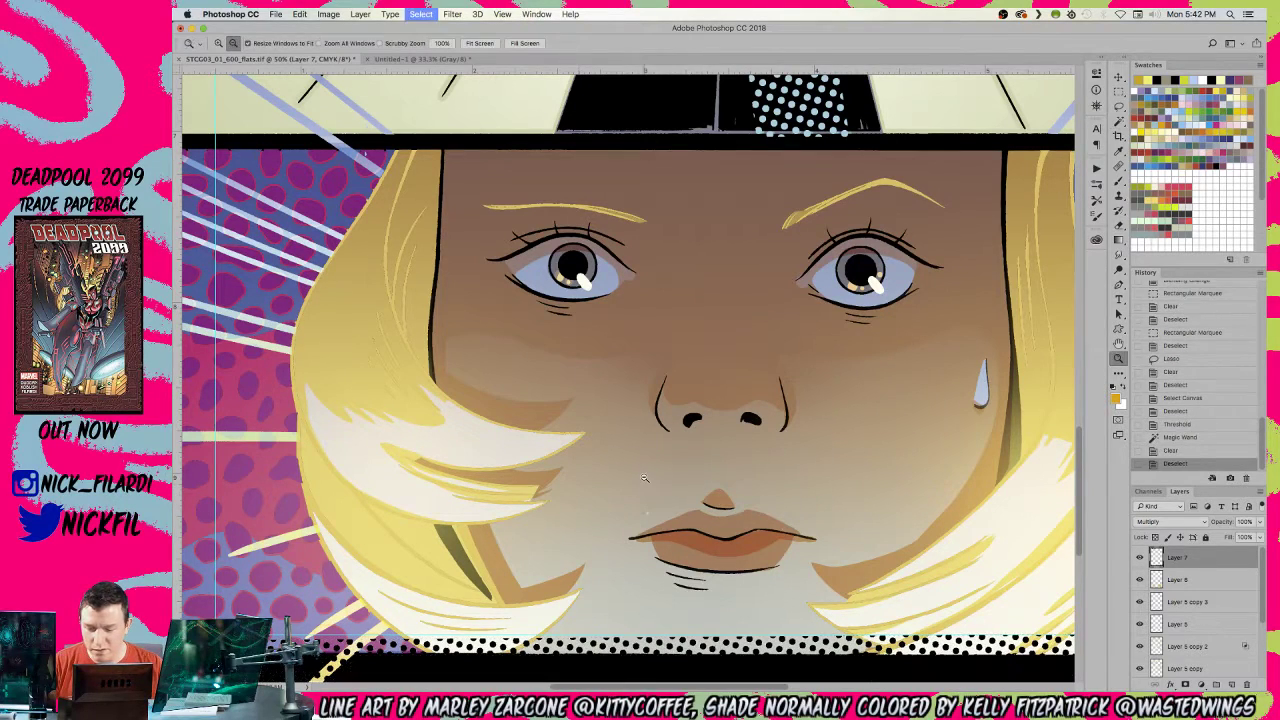
left_click(616, 566, "alt")
left_click(616, 566, "alt")
left_click(616, 566, "alt")
left_click(699, 493, "alt")
key("ctrl+a")
key("w")
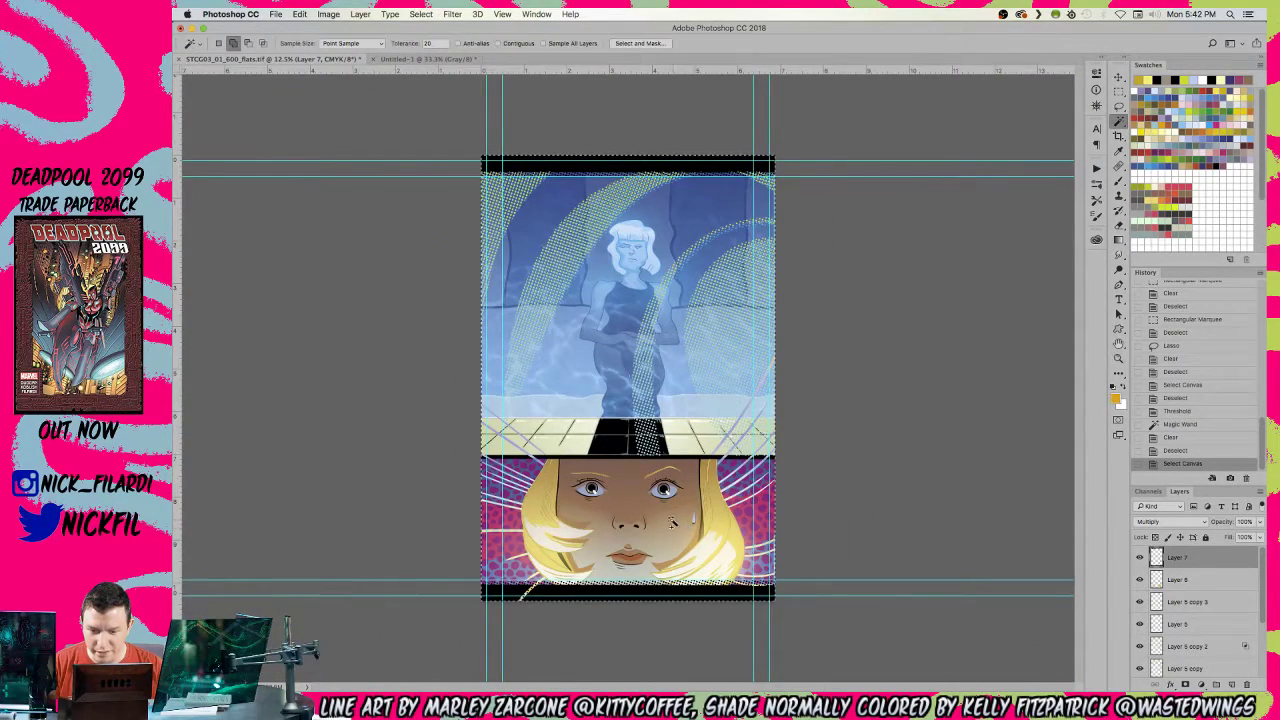
left_click(643, 460)
key("b")
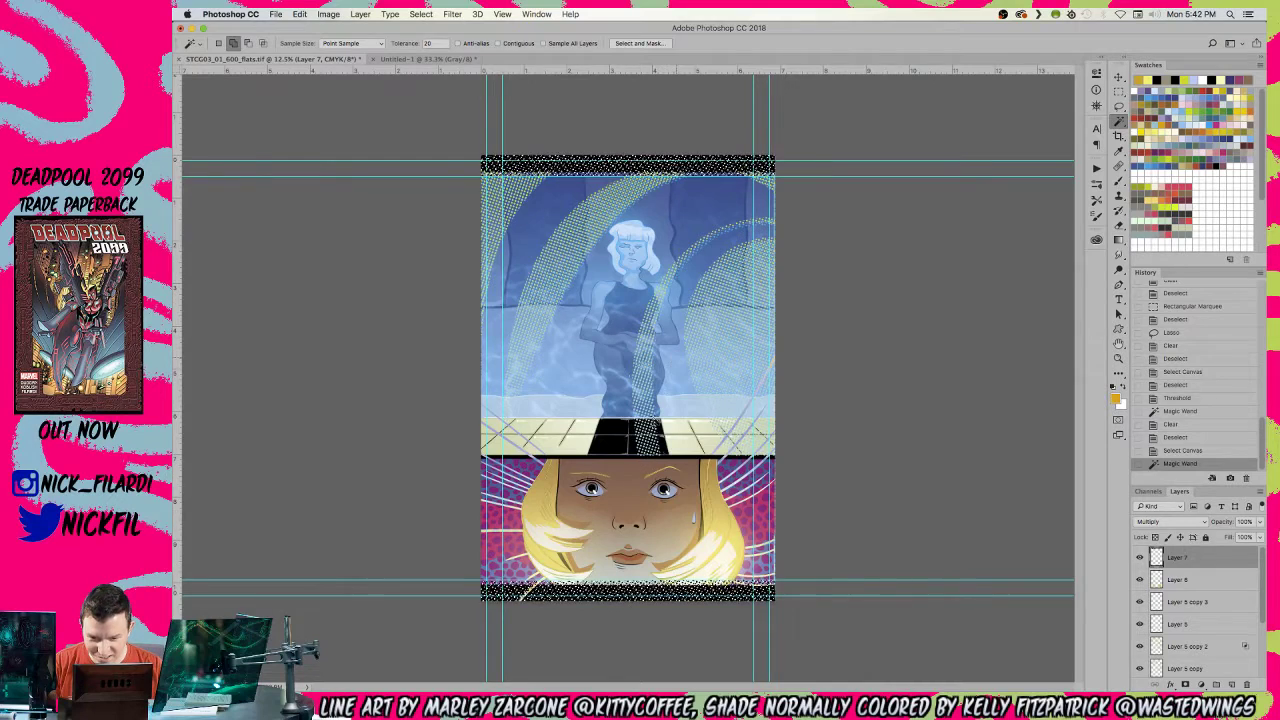
left_click(745, 502, "alt")
key("alt+BackSpace")
key("ctrl+h")
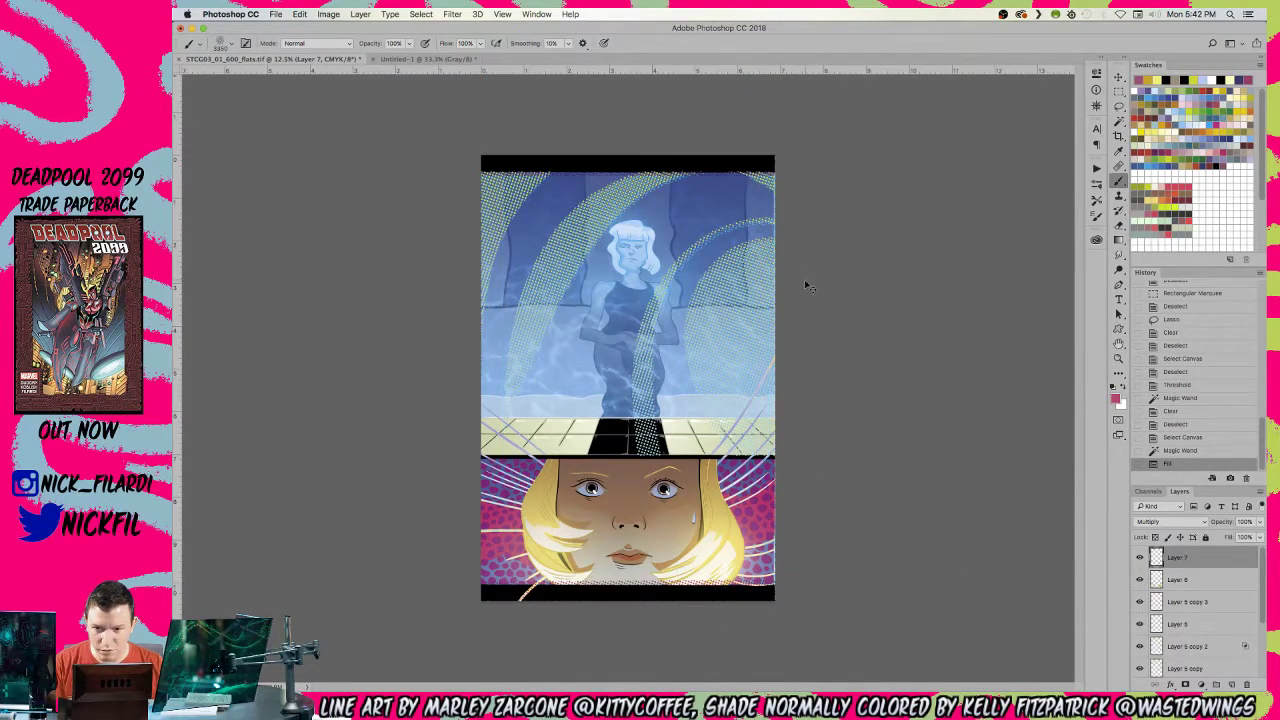
- Set the dot layer's blending to Normal and subtract the top border from the dot selection
left_click(1174, 522)
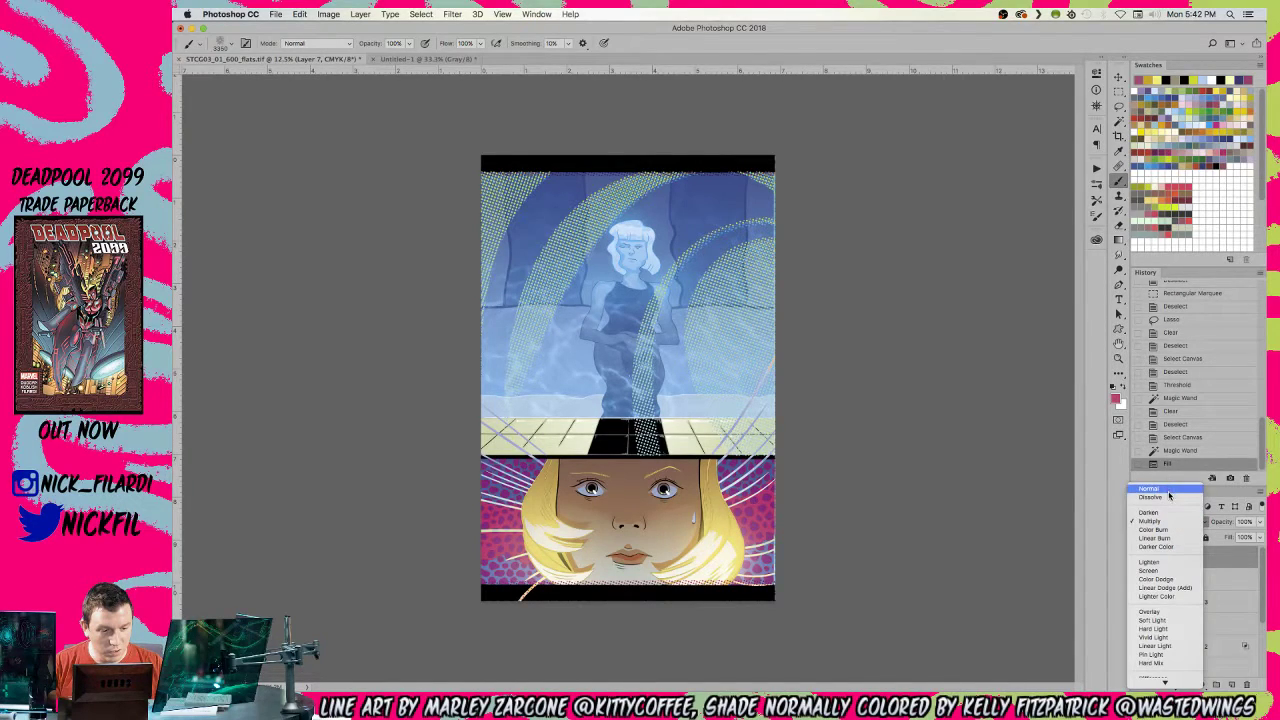
left_click(1148, 488)
left_click_drag(1070, 425, 783, 318)
key("m")
left_click_drag(409, 104, 953, 211)
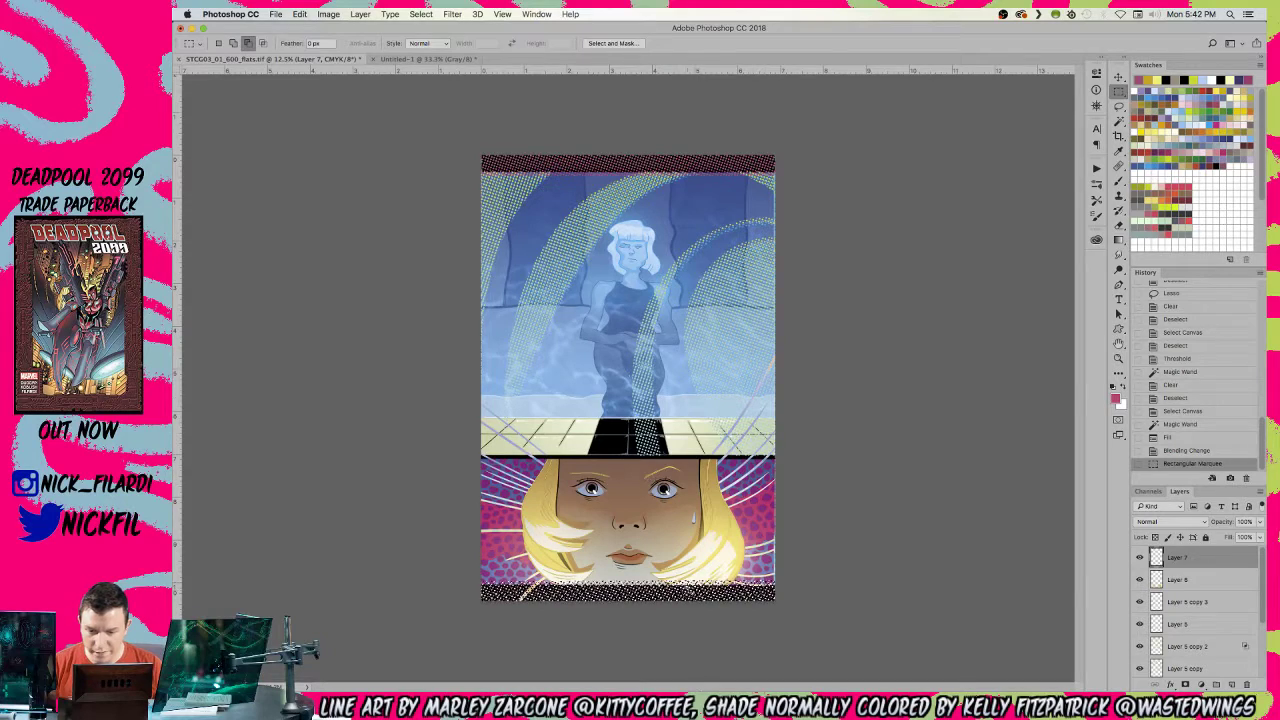
- Fill the bottom border's dots with blues sampled from the upper panel, ending on a light blue, and deselect
key("b")
left_click(576, 282, "alt")
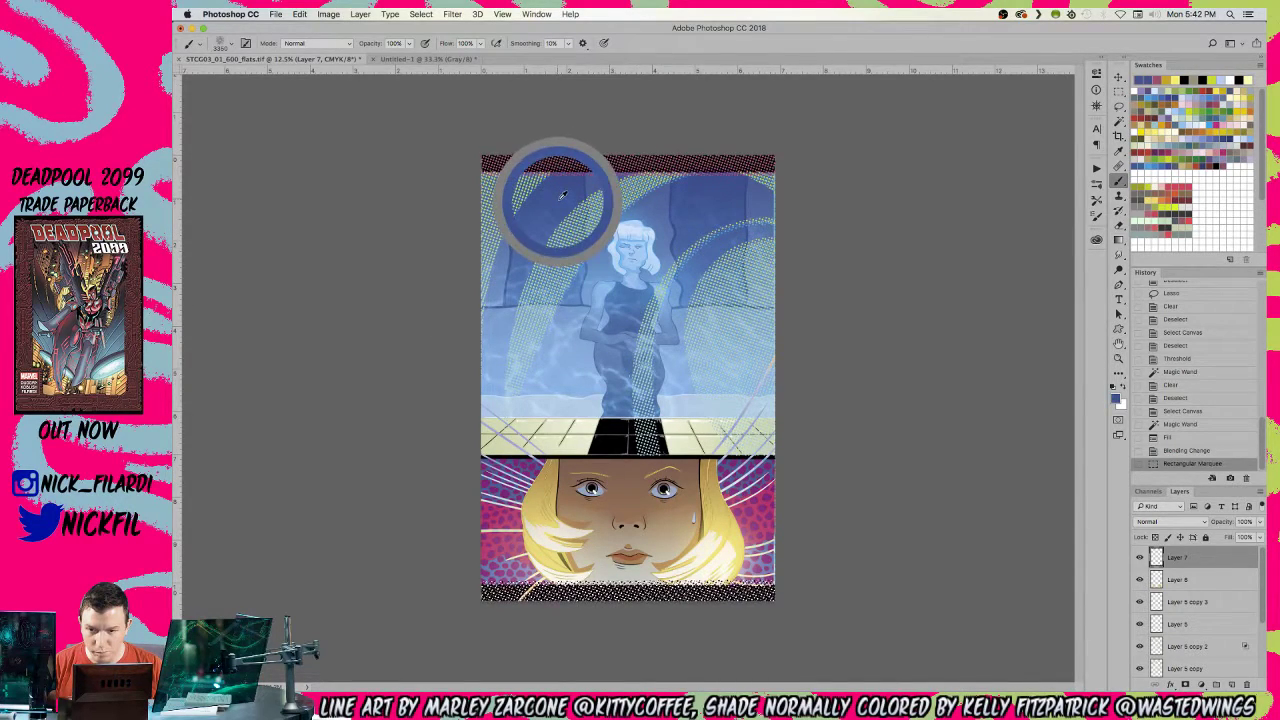
key("alt+BackSpace")
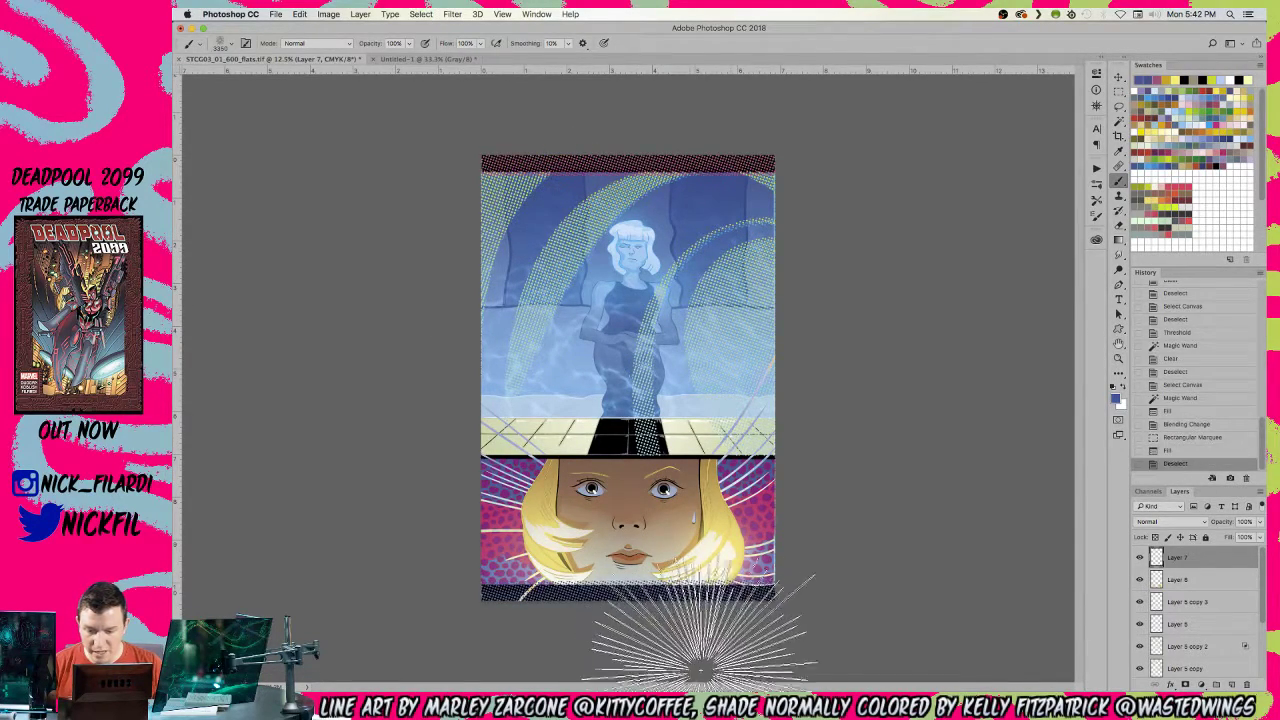
key("super+equal")
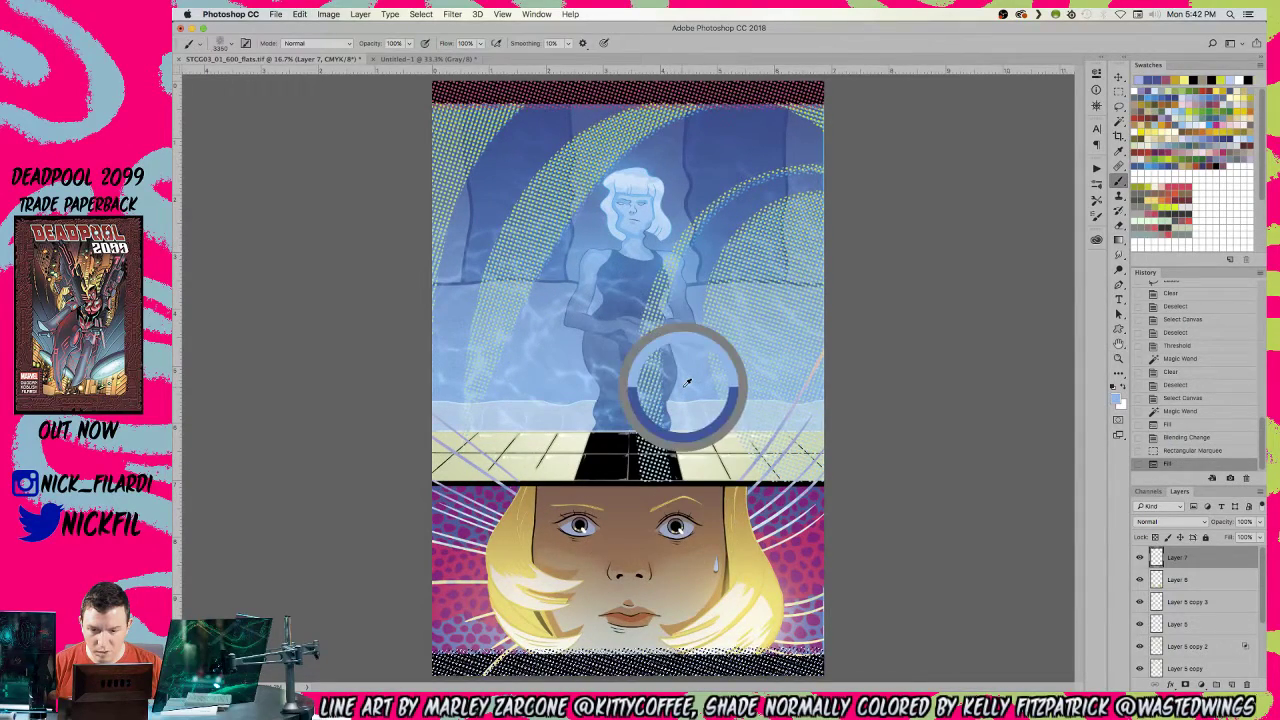
key("super+d")
key("z")
left_click(670, 444, "alt")
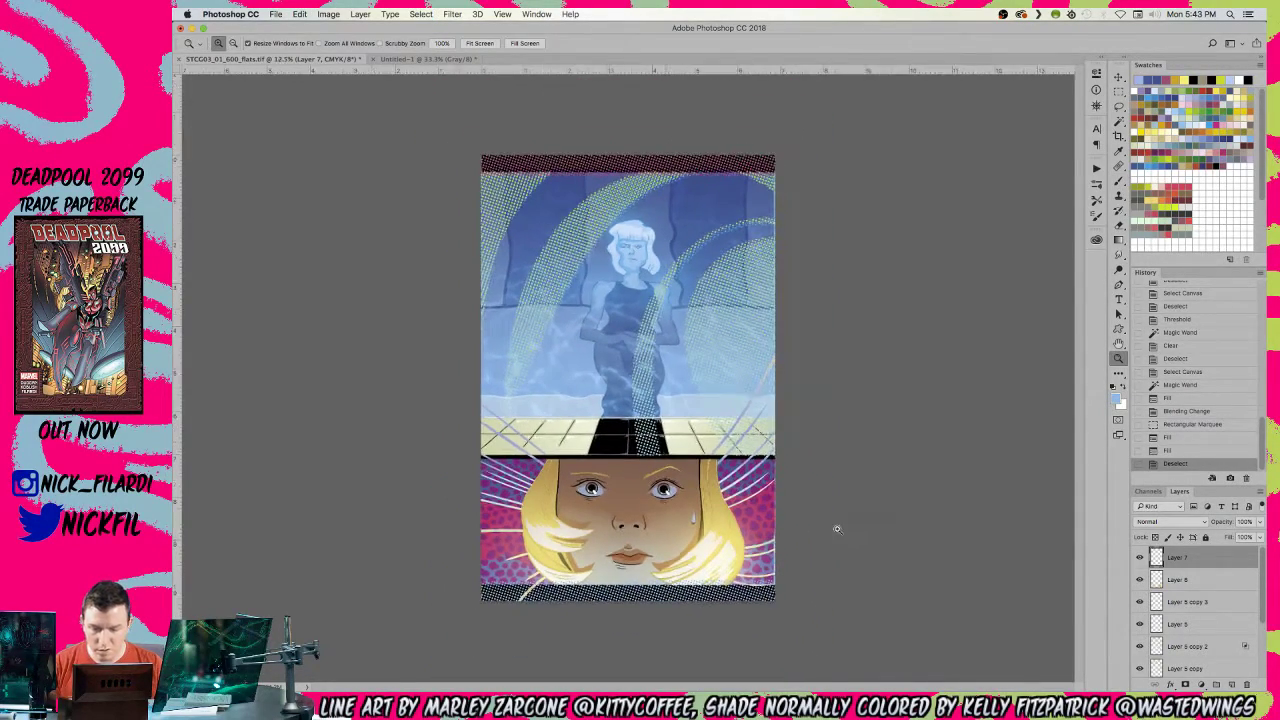
left_click(810, 537, "alt")
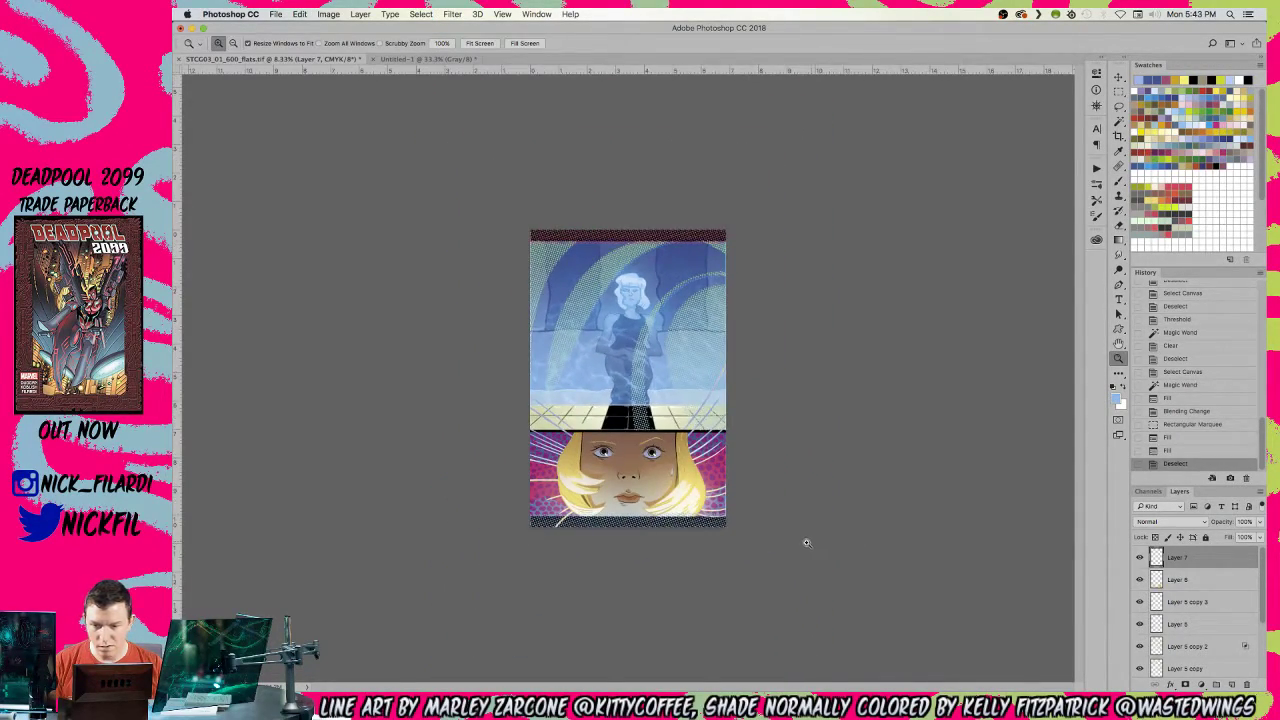
left_click(694, 522)
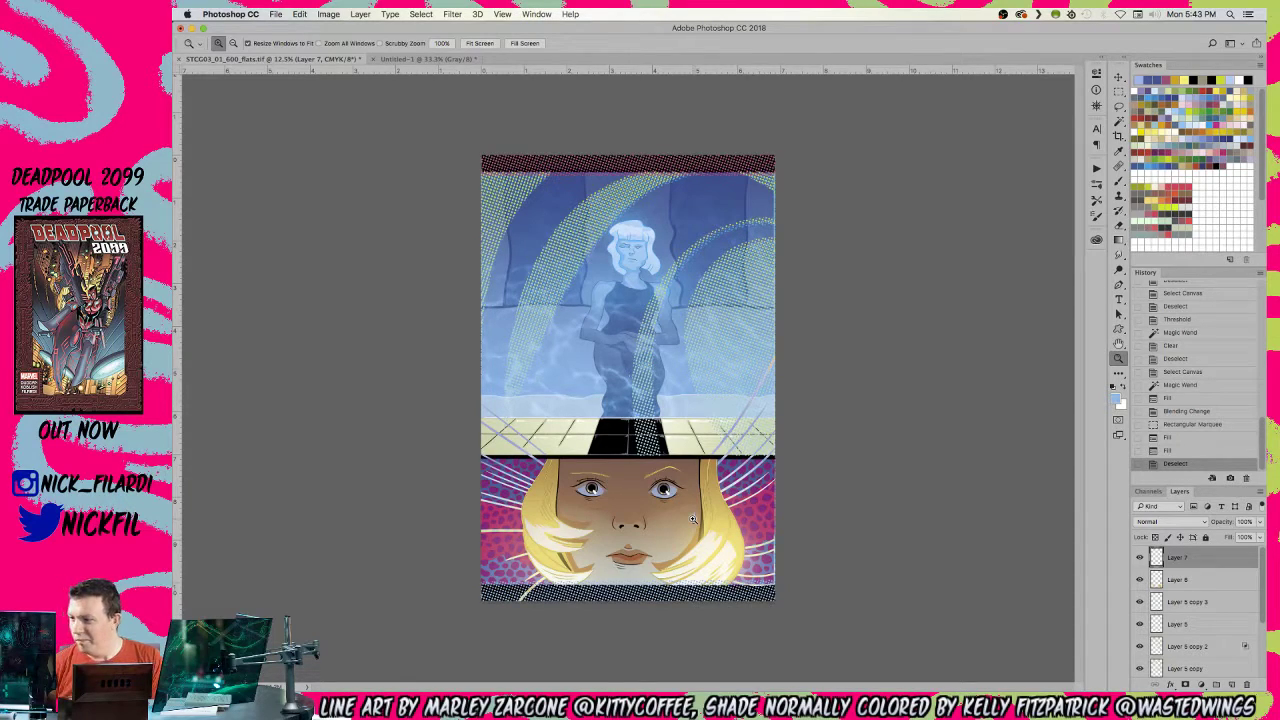
left_click(628, 408)
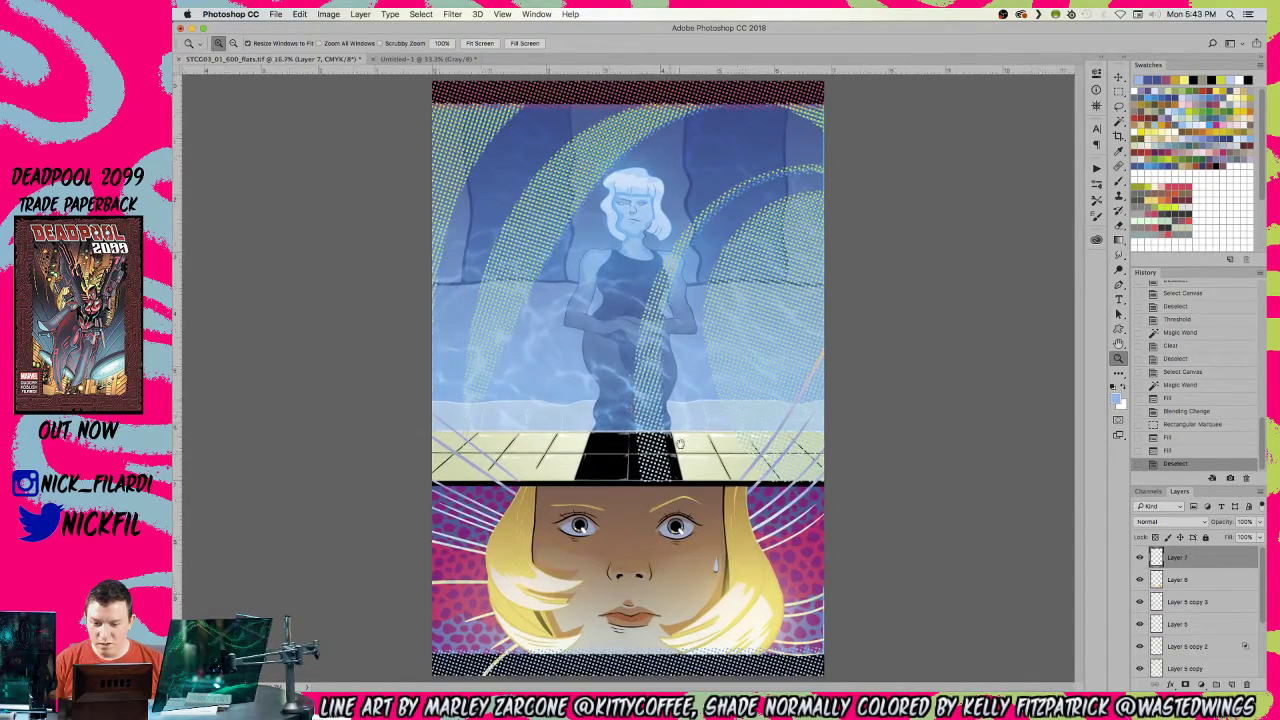
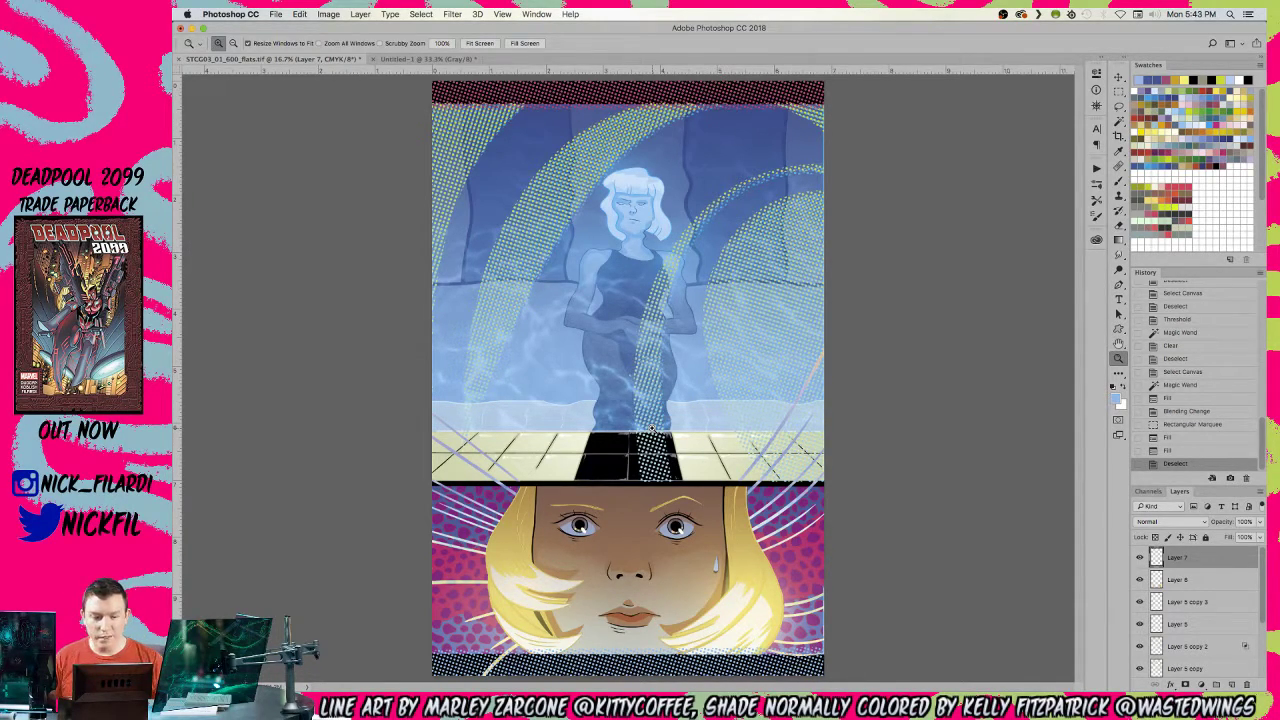
scroll(1190, 610, "down", 4)
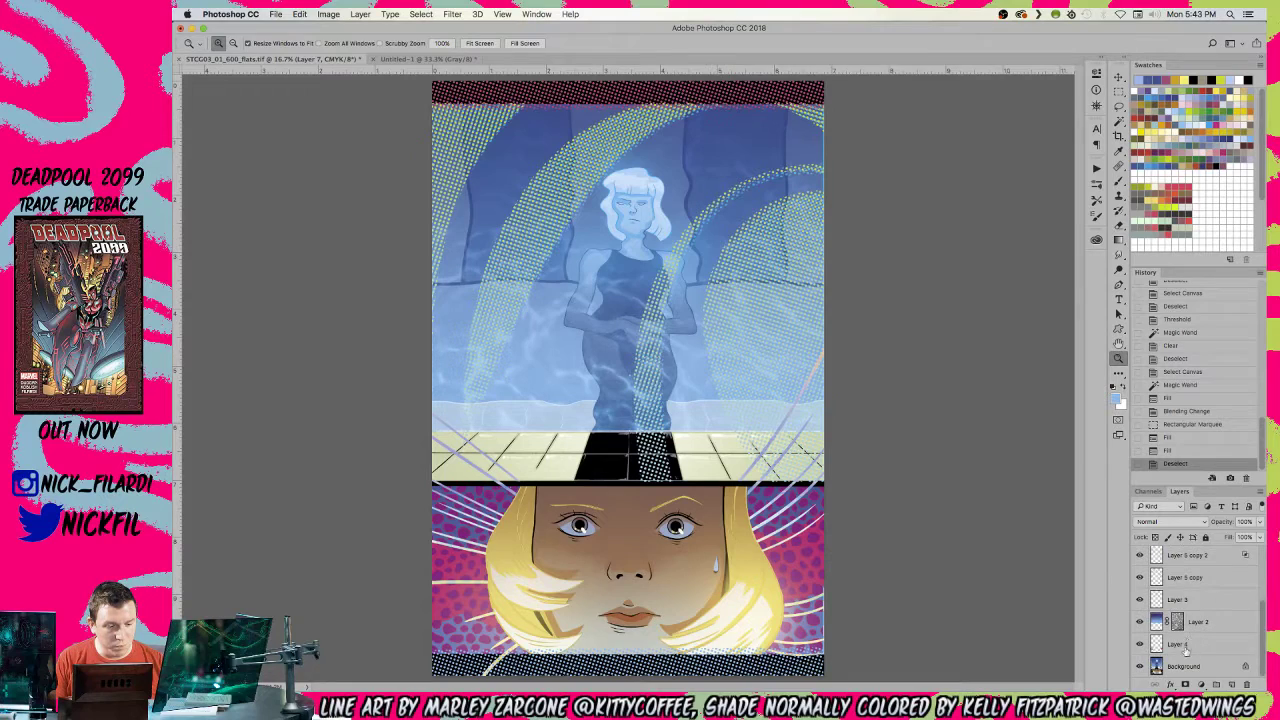
- Select the line art on the Background's Black channel with the Magic Wand and contract the selection by 1 pixel
left_click(1186, 666)
left_click(1148, 491)
left_click(1170, 593)
key("w")
left_click(598, 470)
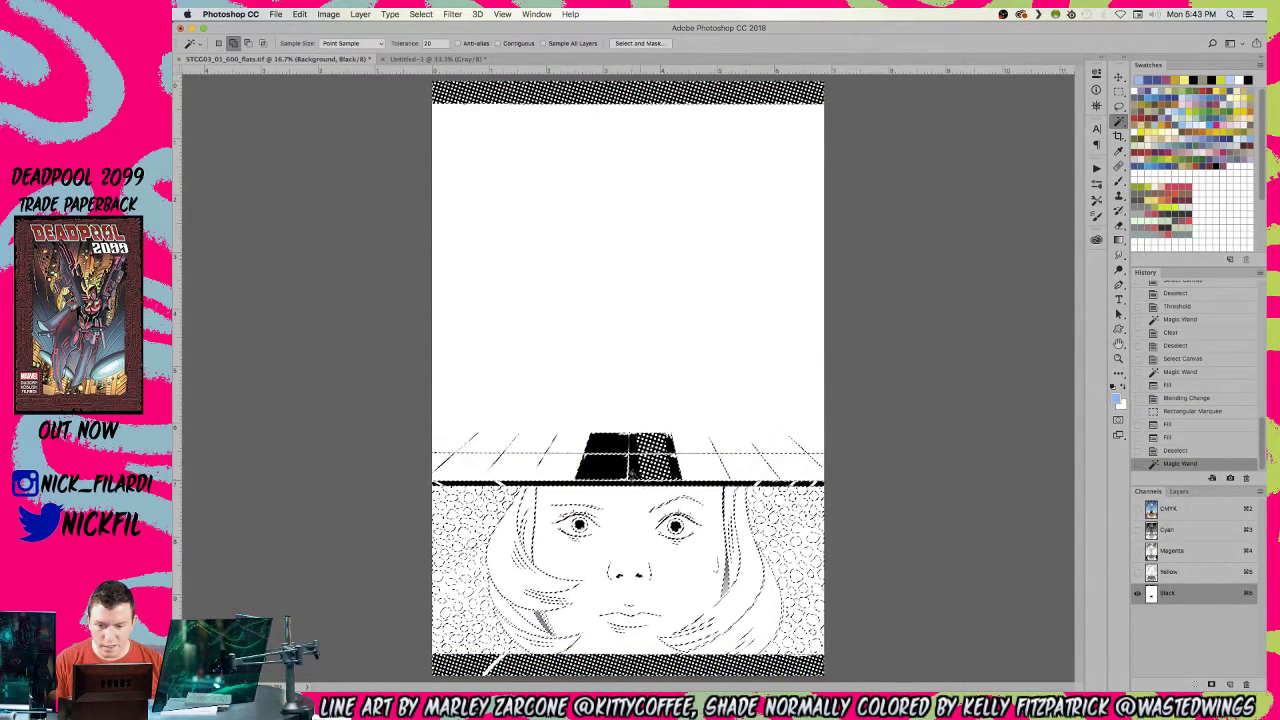
left_click(420, 14)
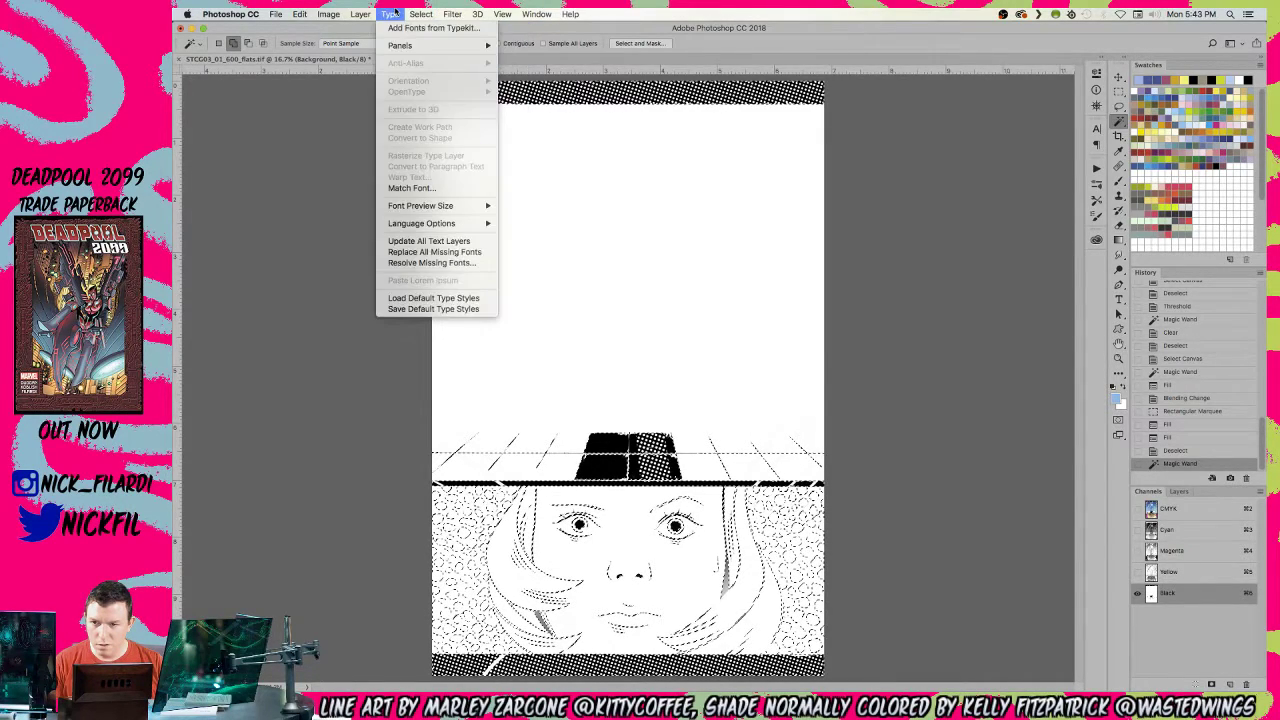
mouse_move(440, 168)
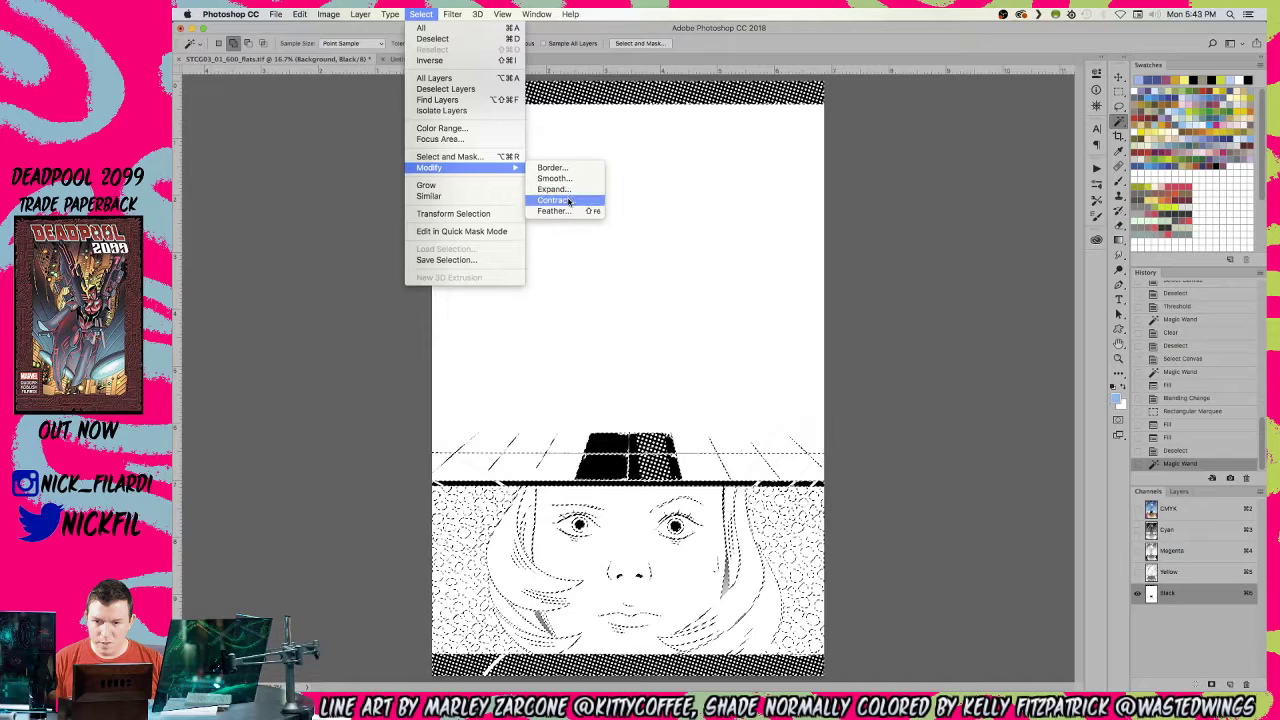
type("1")
left_click(762, 336)
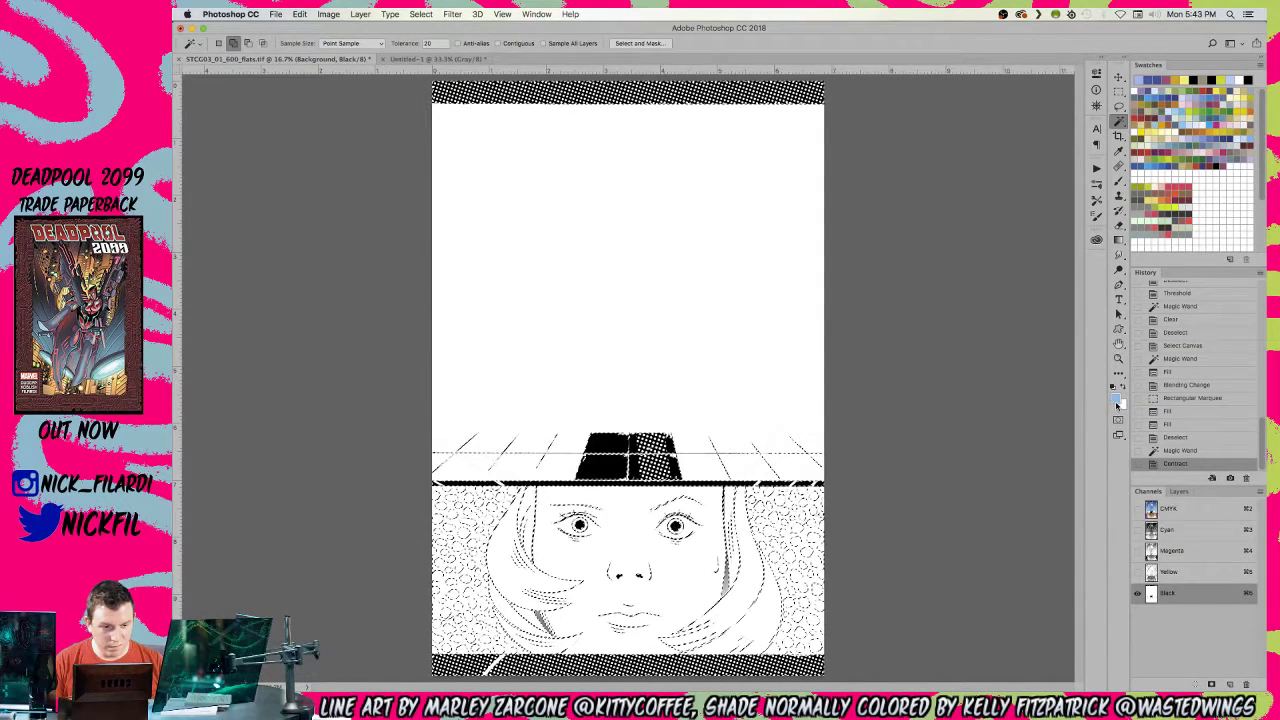
- Set the foreground to a CMYK black of 60, 60, 40, 100 and fill the line art selection on a new layer
left_click(1115, 397)
type("60")
key("Tab")
type("60")
key("Tab")
type("40")
key("Tab")
type("100")
key("Return")
key("super+shift+n")
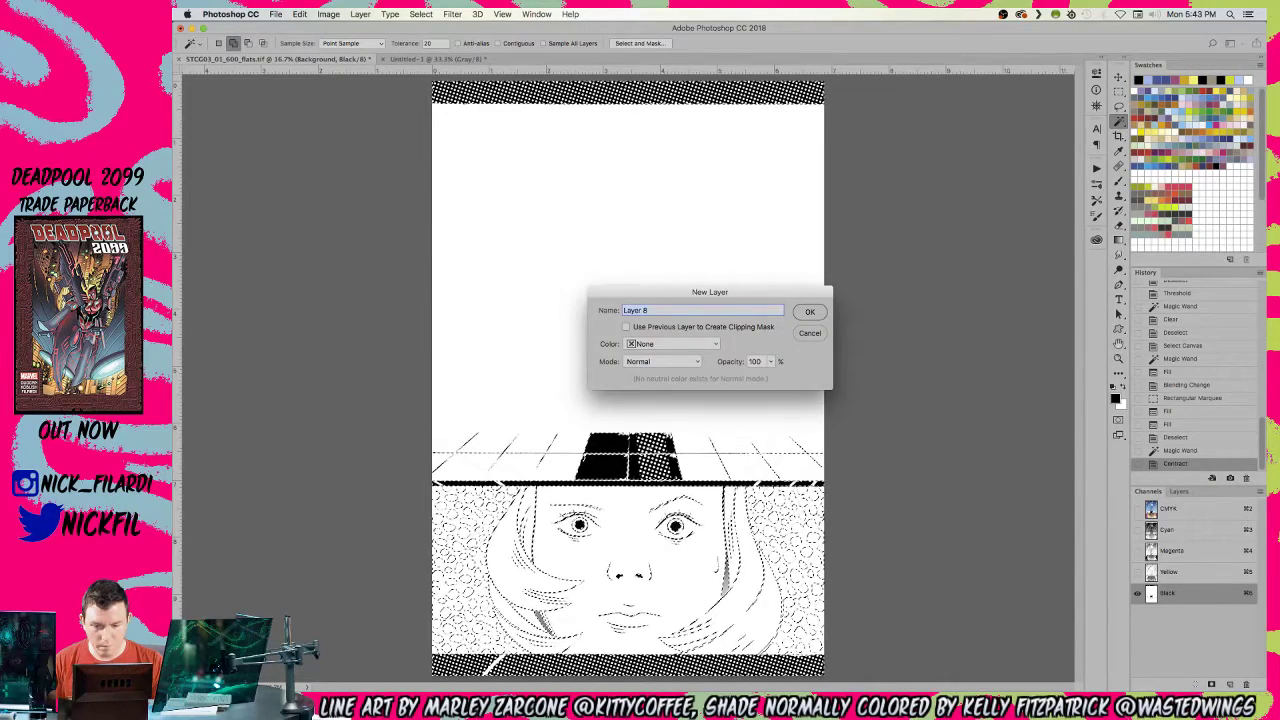
key("Return")
key("alt+BackSpace")
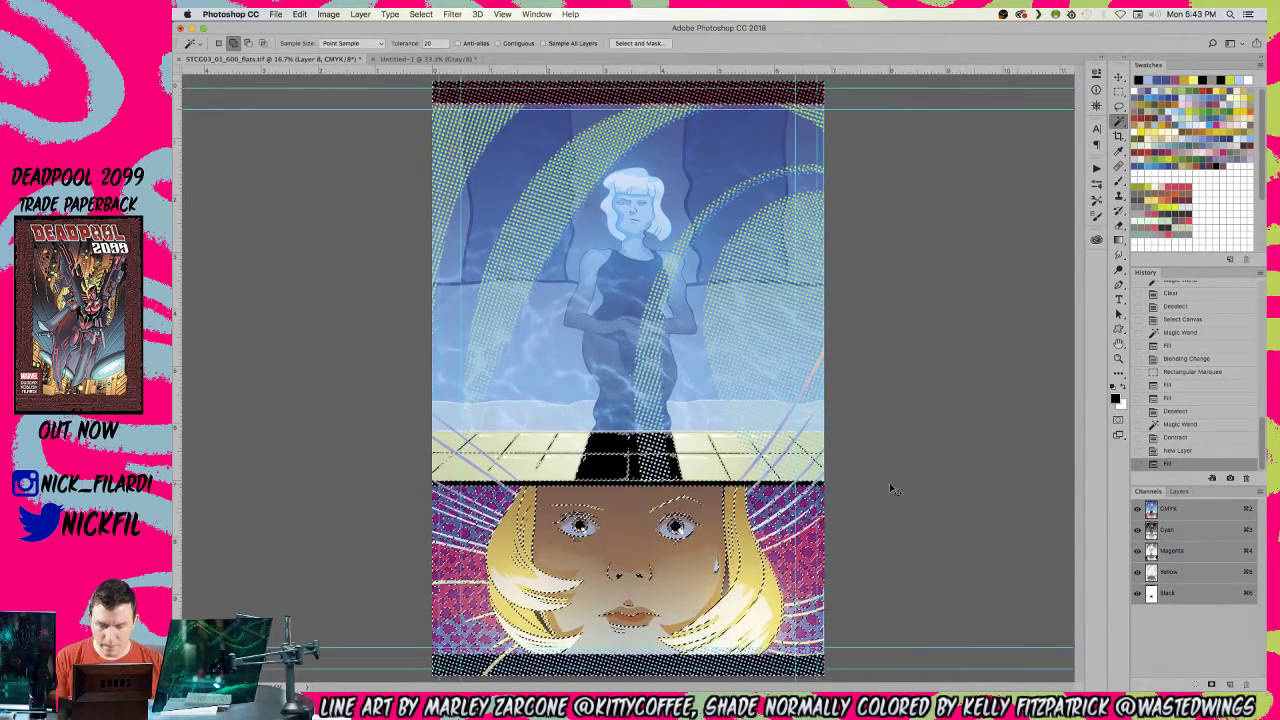
- Set the foreground to a black with 20 cyan, 80 magenta and 80 yellow, and apply radial gradients to the hair and face linework
left_click(1116, 398)
type("20")
key("Tab")
type("80")
key("Tab")
type("80")
key("Tab")
key("Return")
key("g")
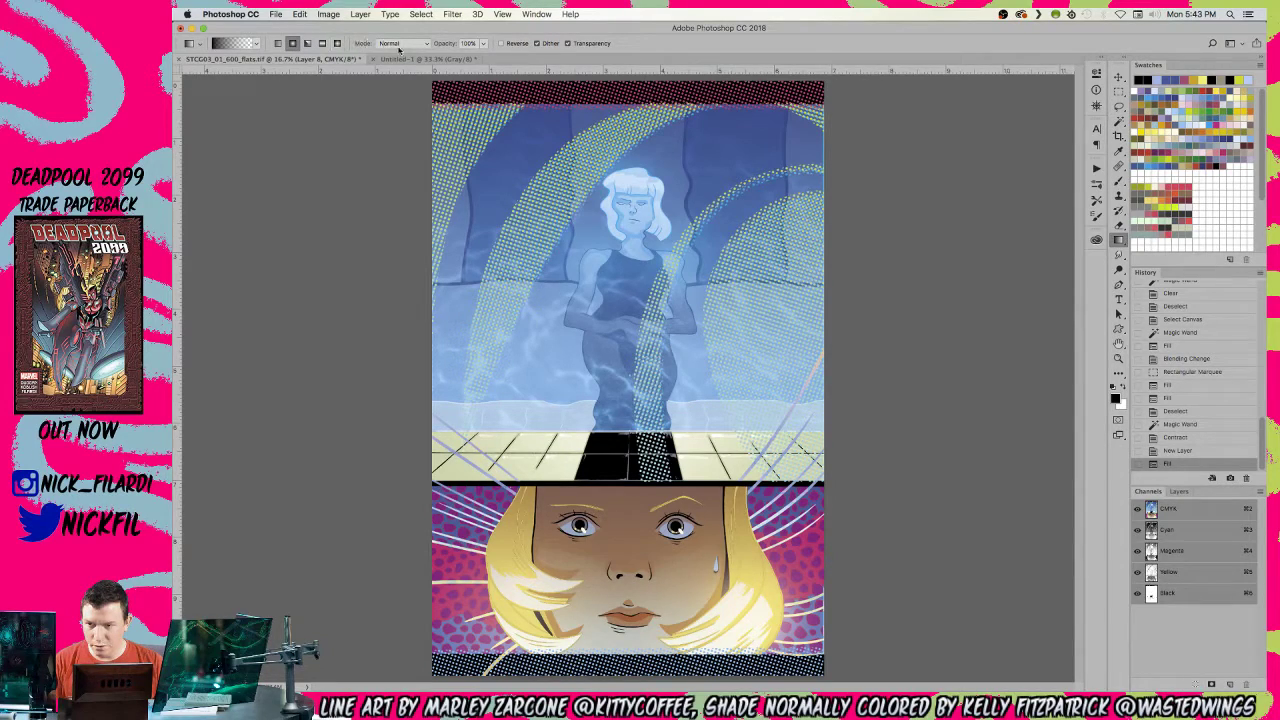
left_click_drag(515, 580, 545, 612)
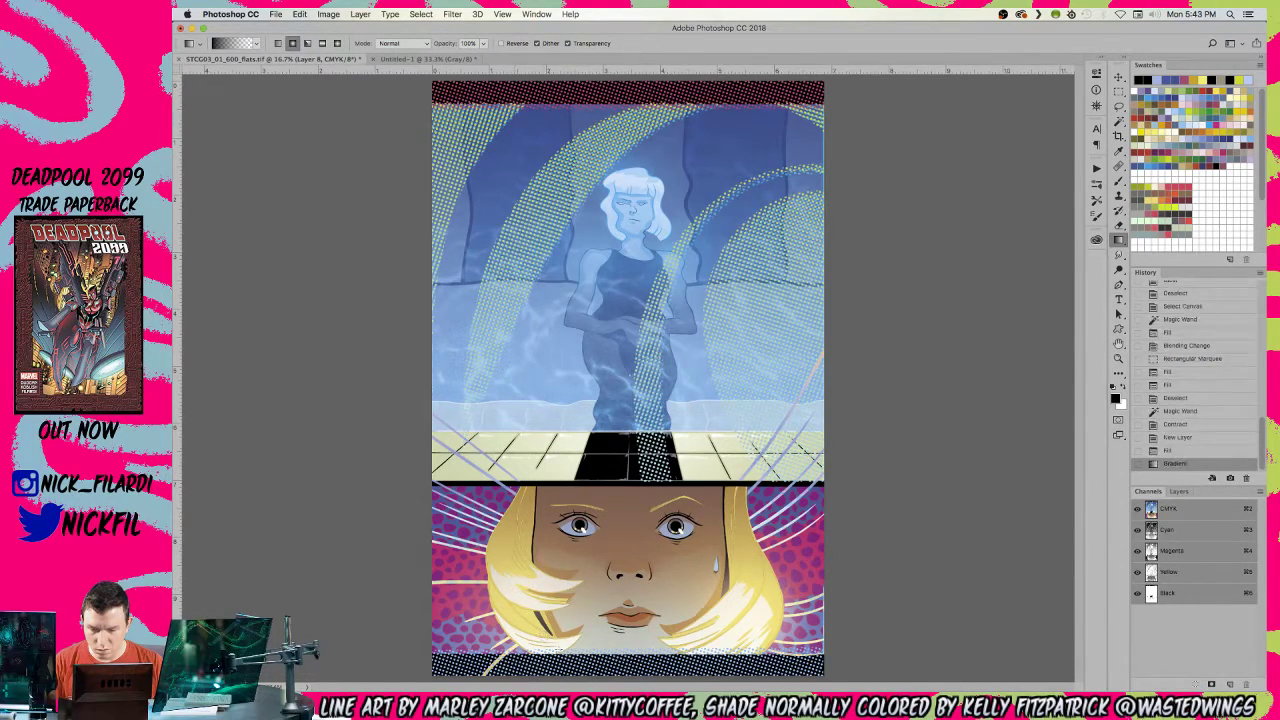
left_click_drag(720, 607, 733, 593)
left_click_drag(753, 662, 704, 520)
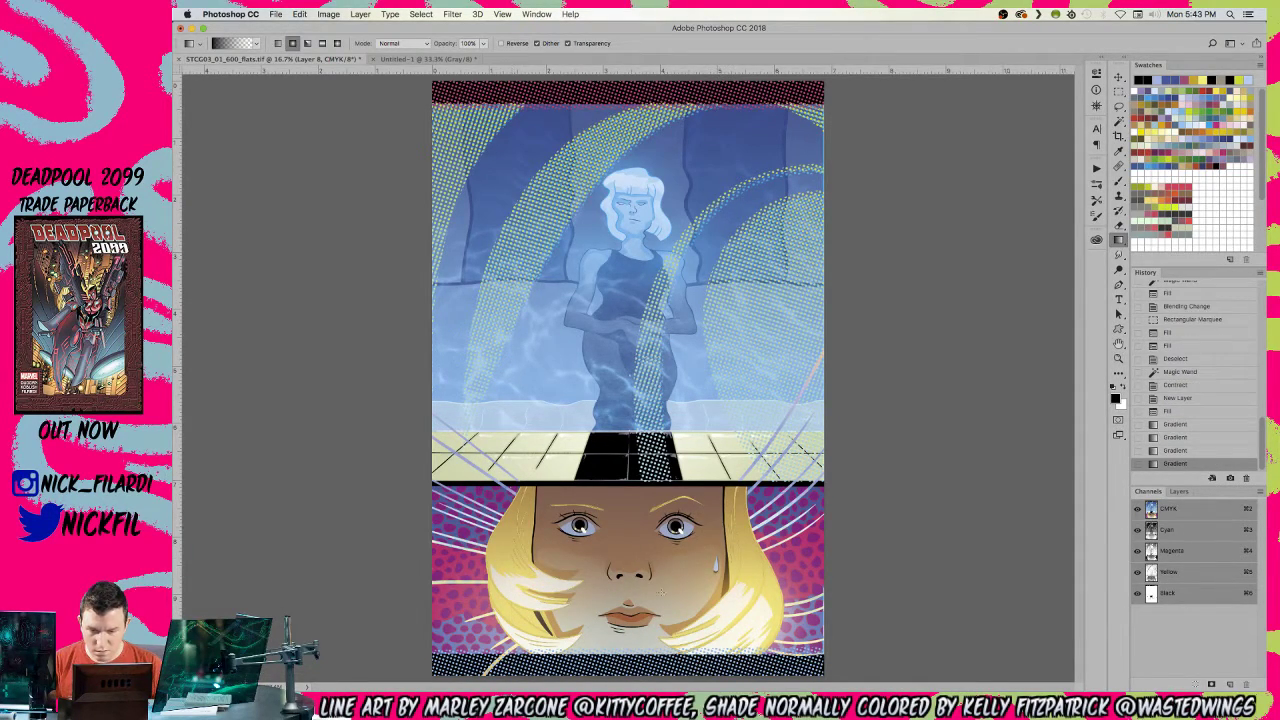
- Examine the lower panel's recolored linework and the dots along the bottom border up close
key("z")
left_click(600, 545, "alt")
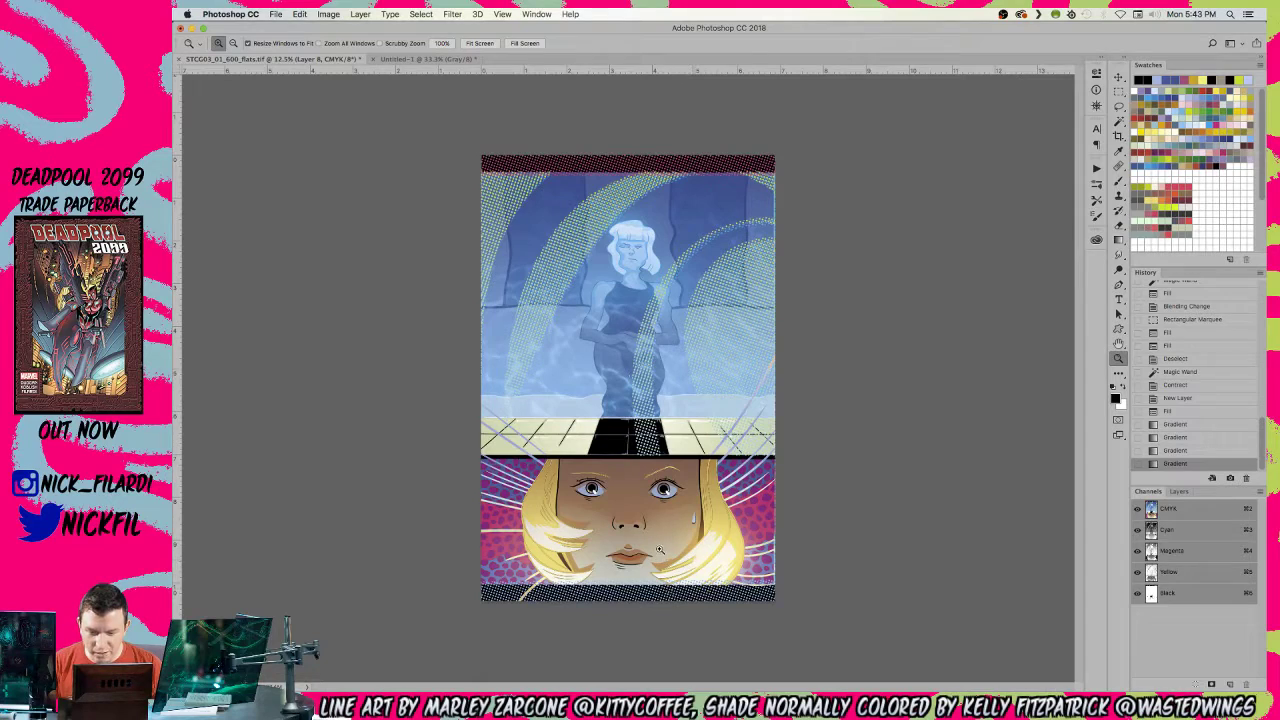
left_click(660, 549)
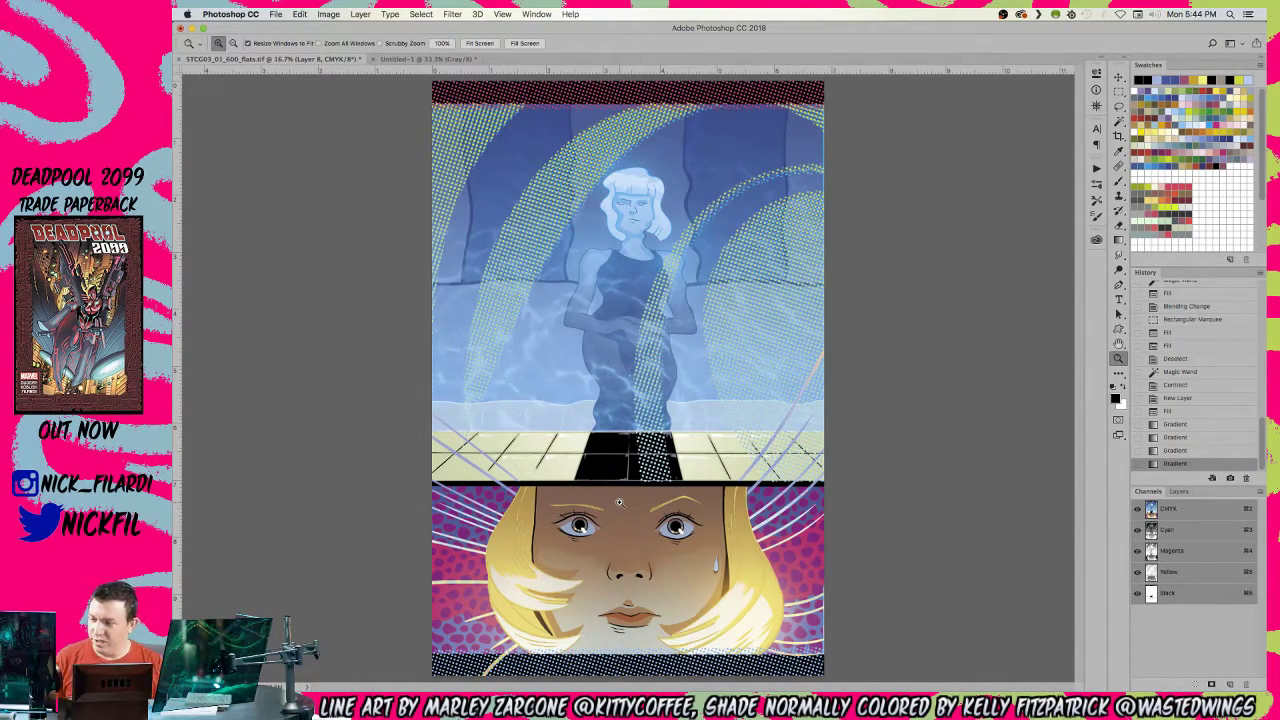
left_click(549, 614)
left_click(549, 614)
left_click_drag(543, 616, 673, 230)
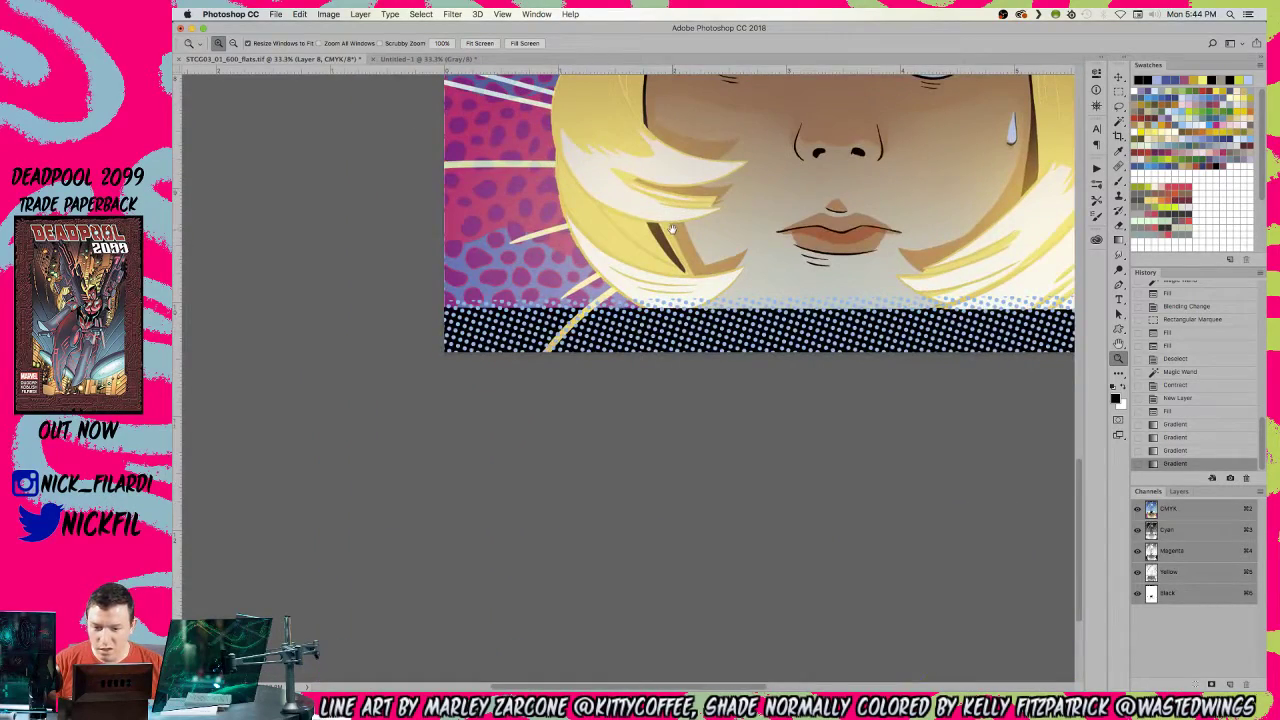
left_click_drag(671, 329, 617, 454)
left_click(583, 385)
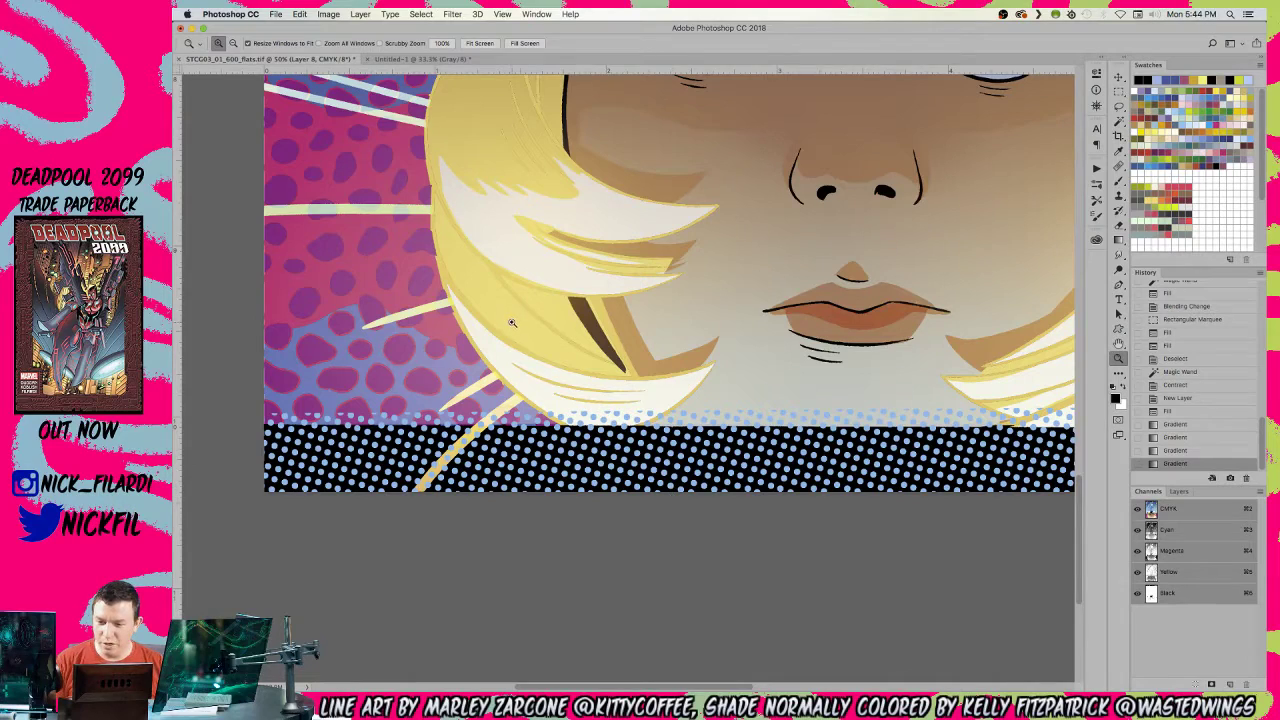
key("l")
mouse_move(505, 288)
left_mouse_down()
mouse_move(430, 563)
mouse_move(672, 401)
mouse_move(457, 298)
mouse_move(400, 325)
left_mouse_up()
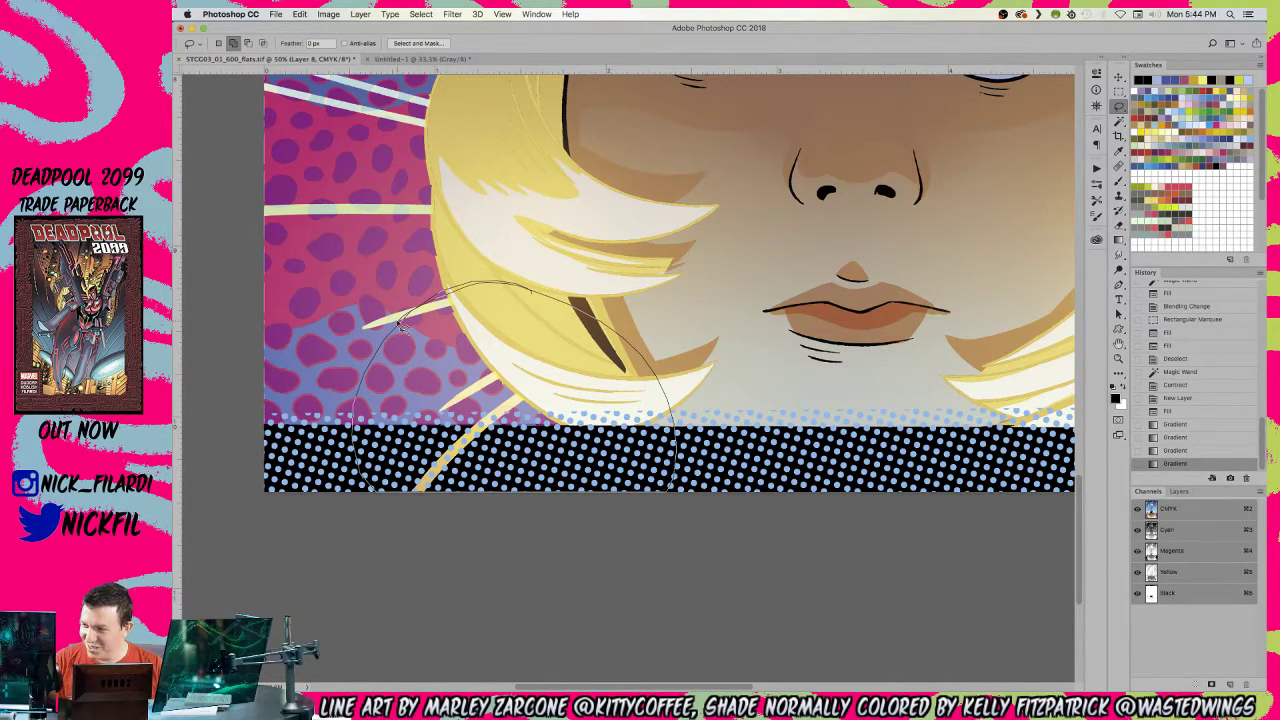
left_click_drag(400, 325, 398, 323)
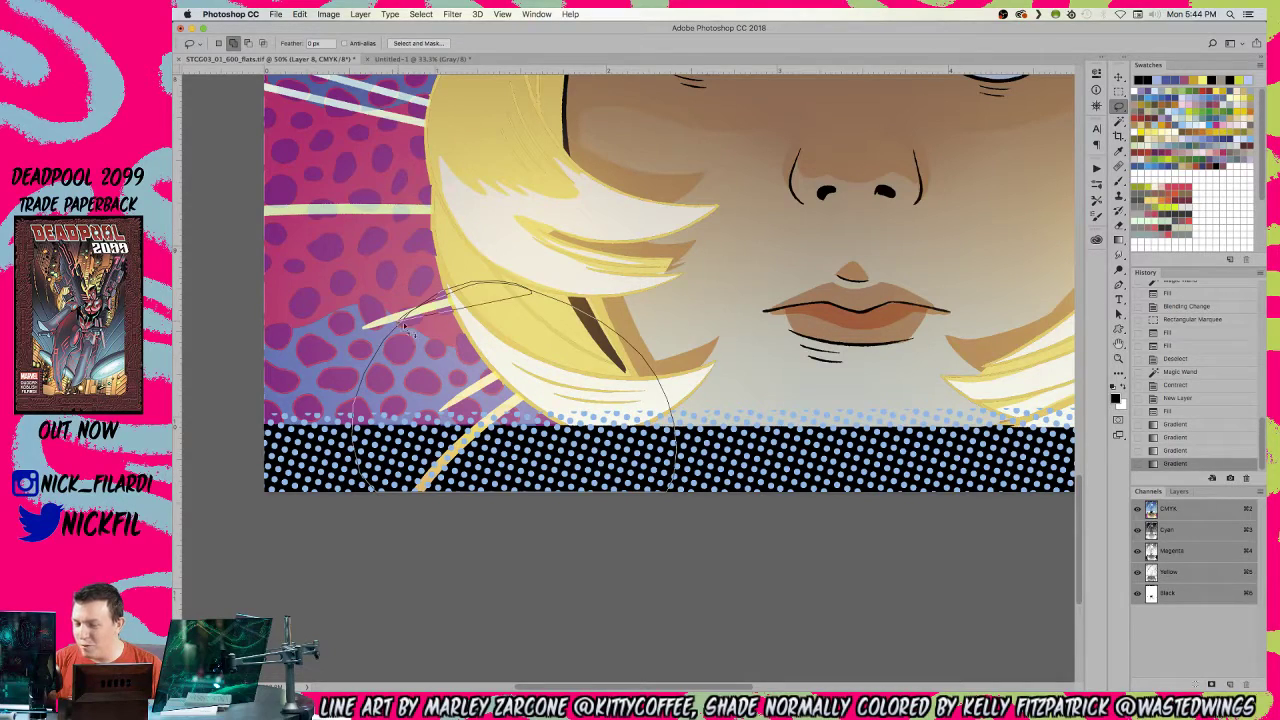
key("z")
left_click(681, 297, "alt")
left_click(681, 297, "alt")
key("super+d")
left_click(684, 499, "alt")
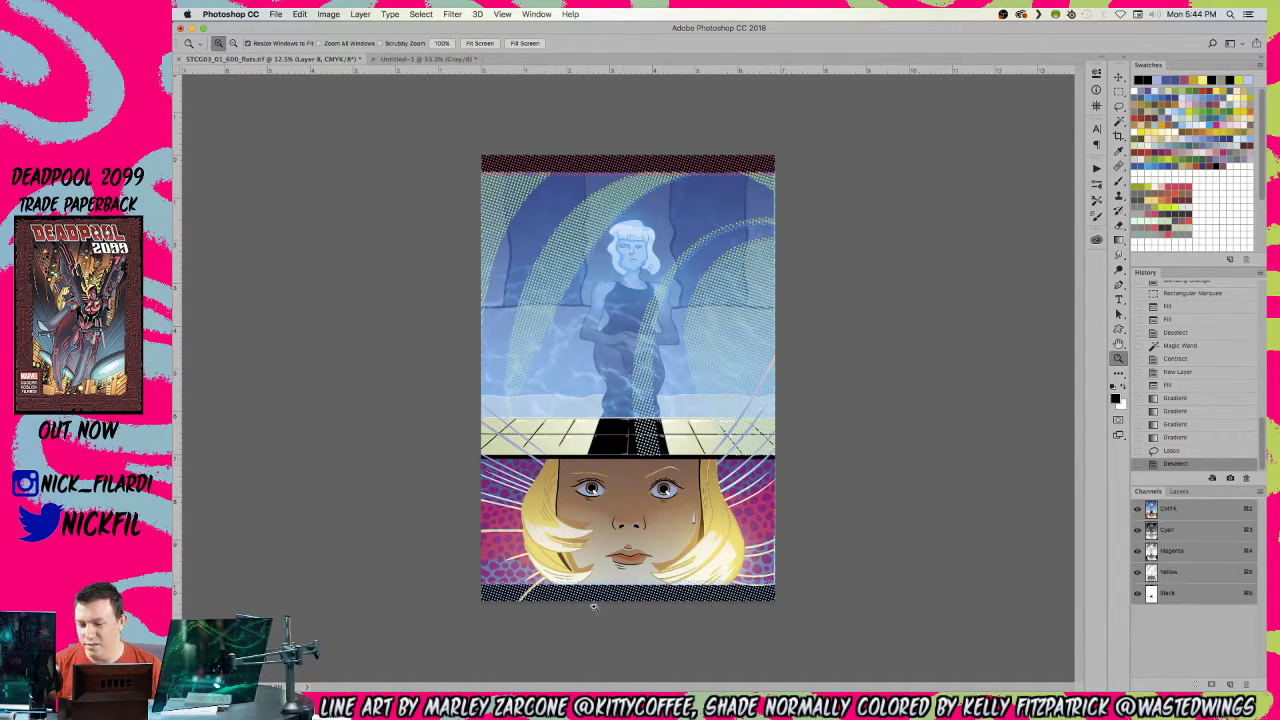
left_click_drag(531, 585, 531, 585)
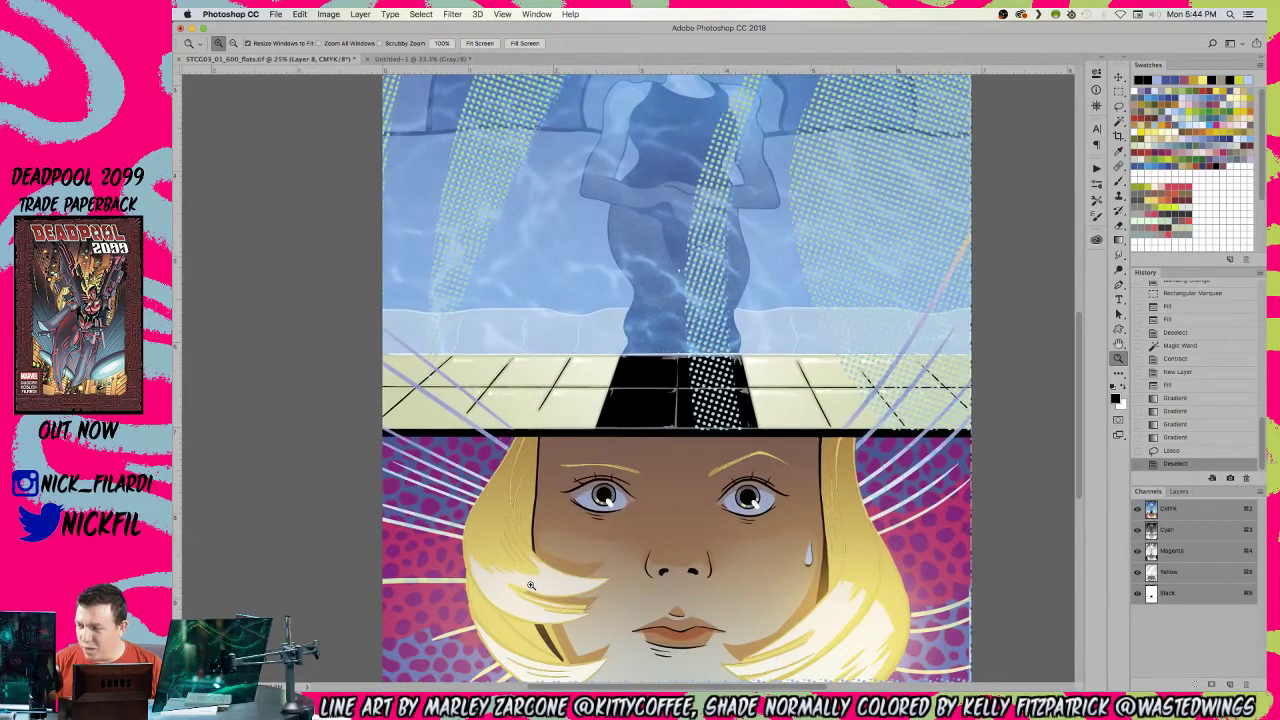
scroll(531, 585, "down", 5)
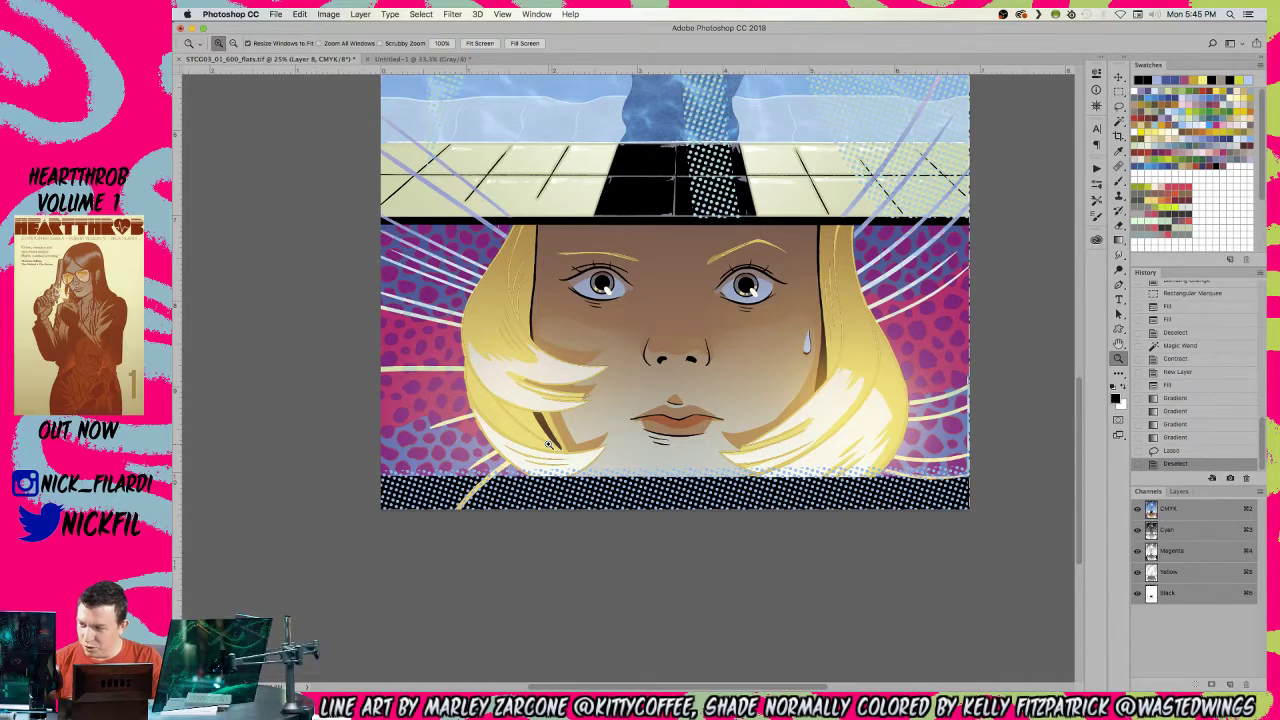
left_click(600, 300, "alt")
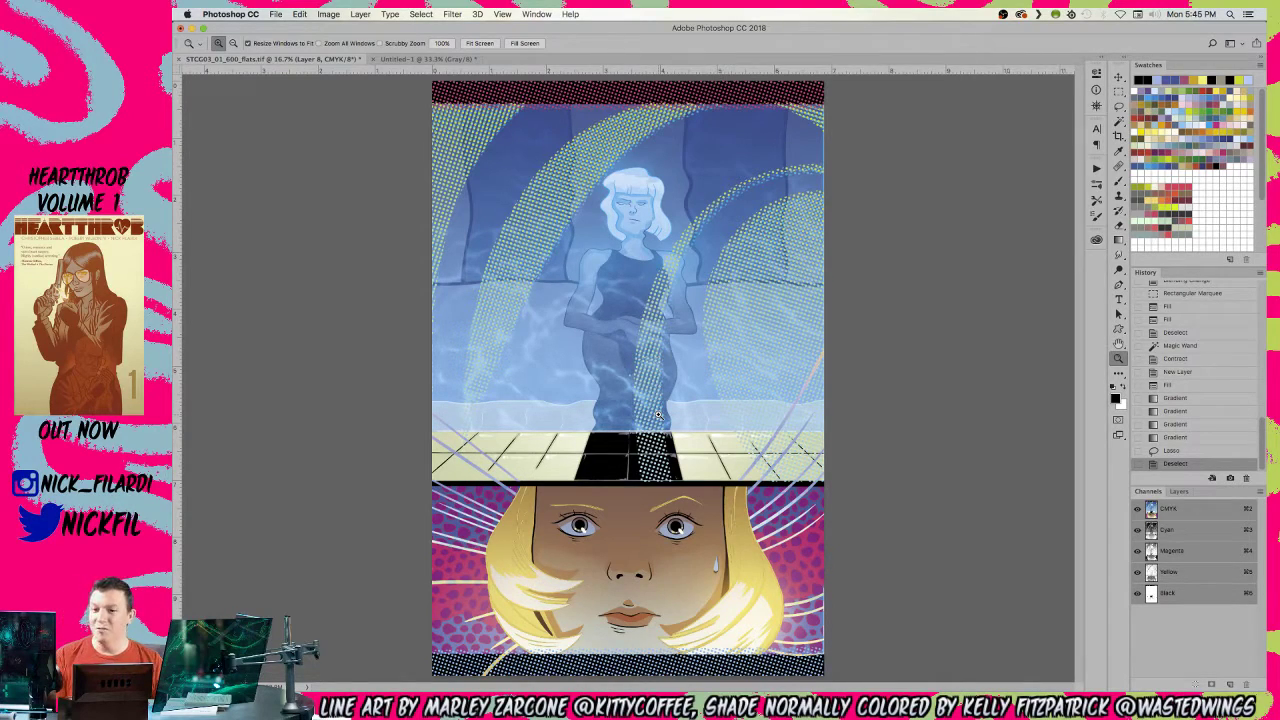
left_click(704, 370, "alt")
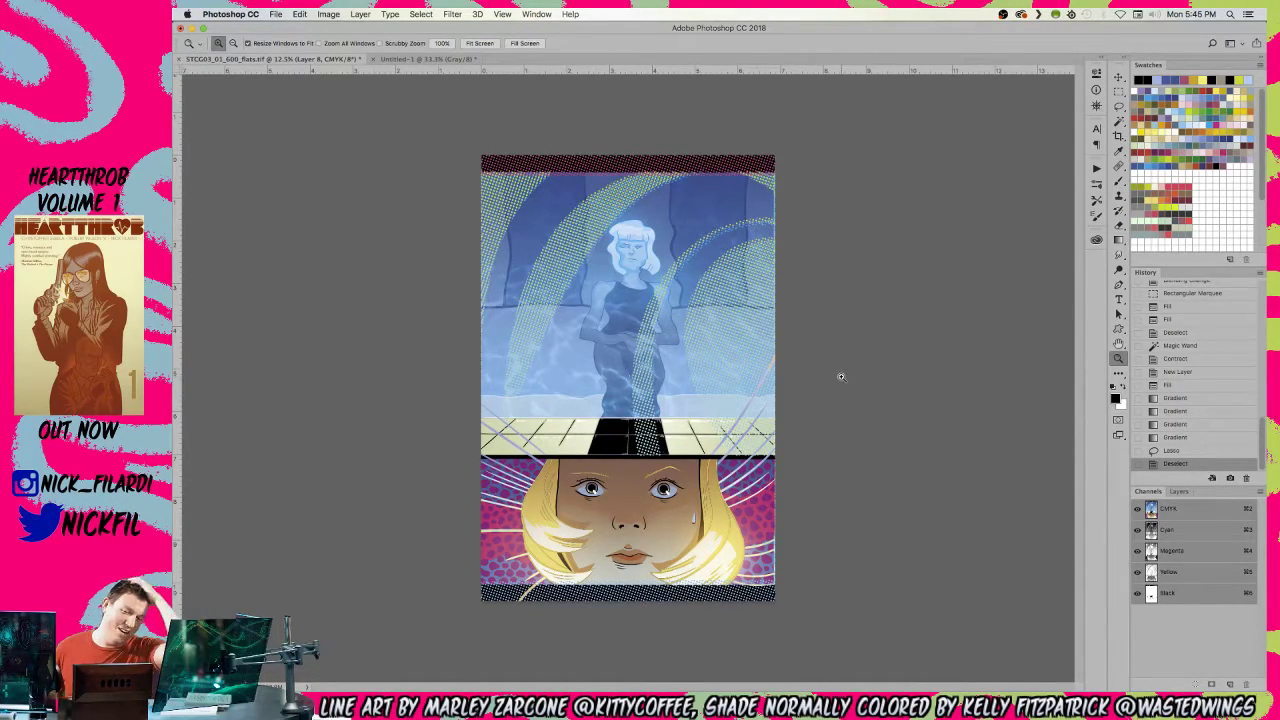
- Hide the yellow dots on Layer 5 copy and compare the upper panel with and without Layer 5 copy 2, leaving copy 2 shown
left_click(1179, 491)
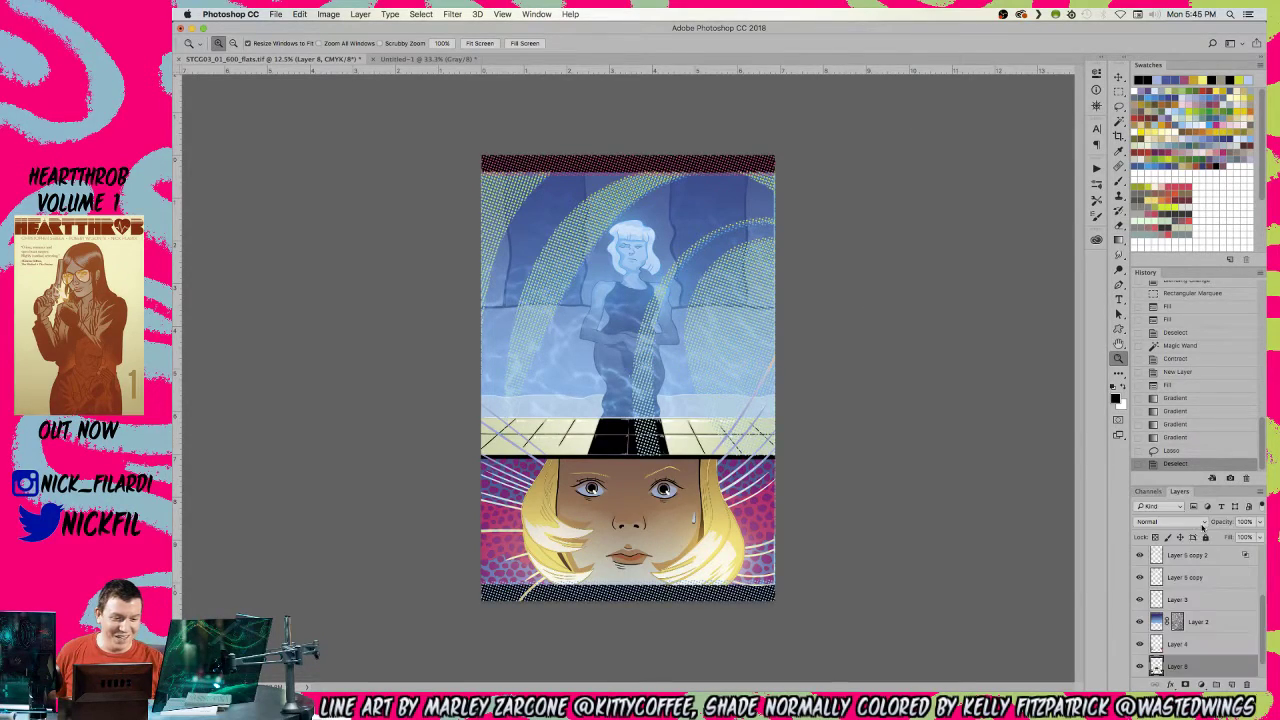
scroll(1142, 590, "up", 3)
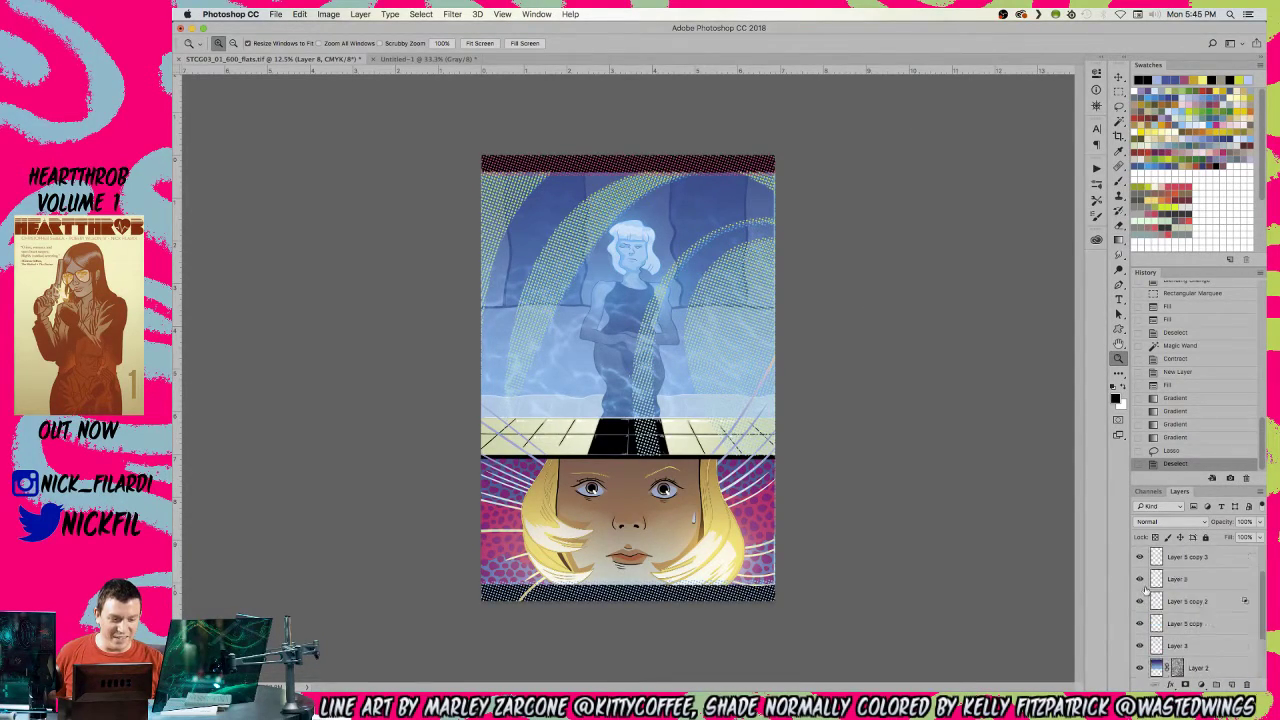
scroll(1147, 626, "down", 2)
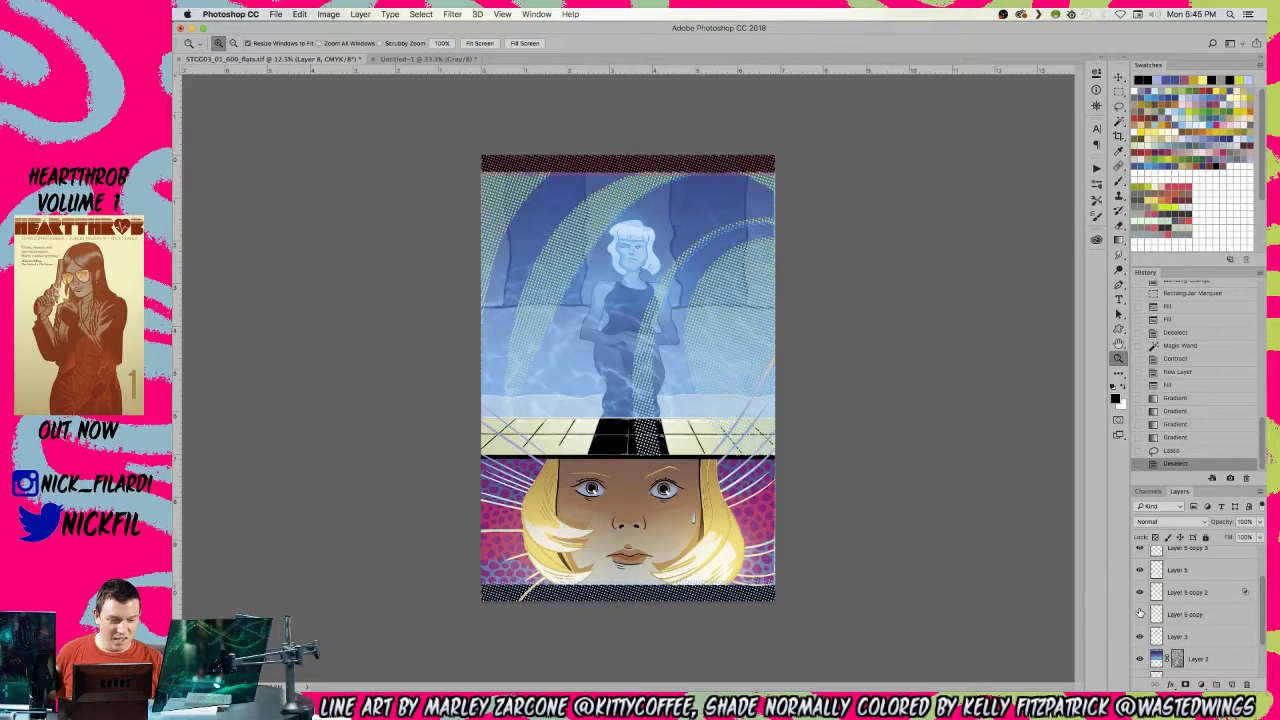
left_click(1139, 614)
left_click(1139, 592)
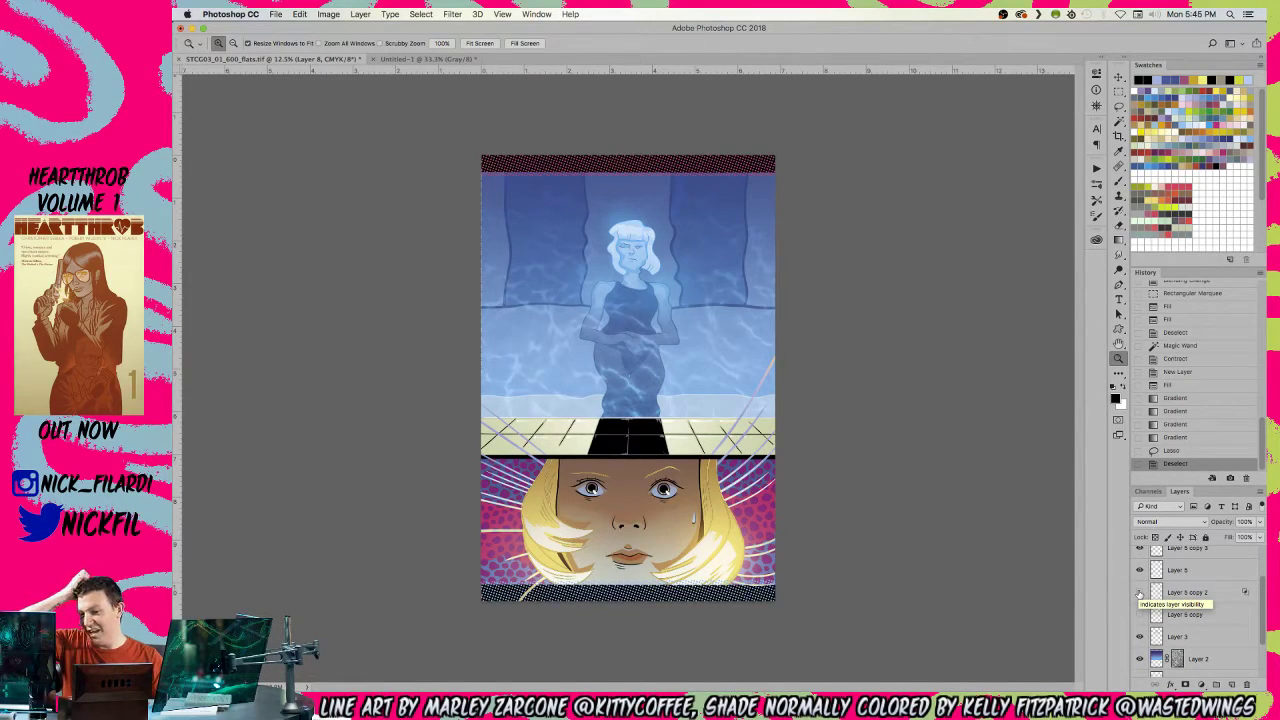
left_click(1139, 594)
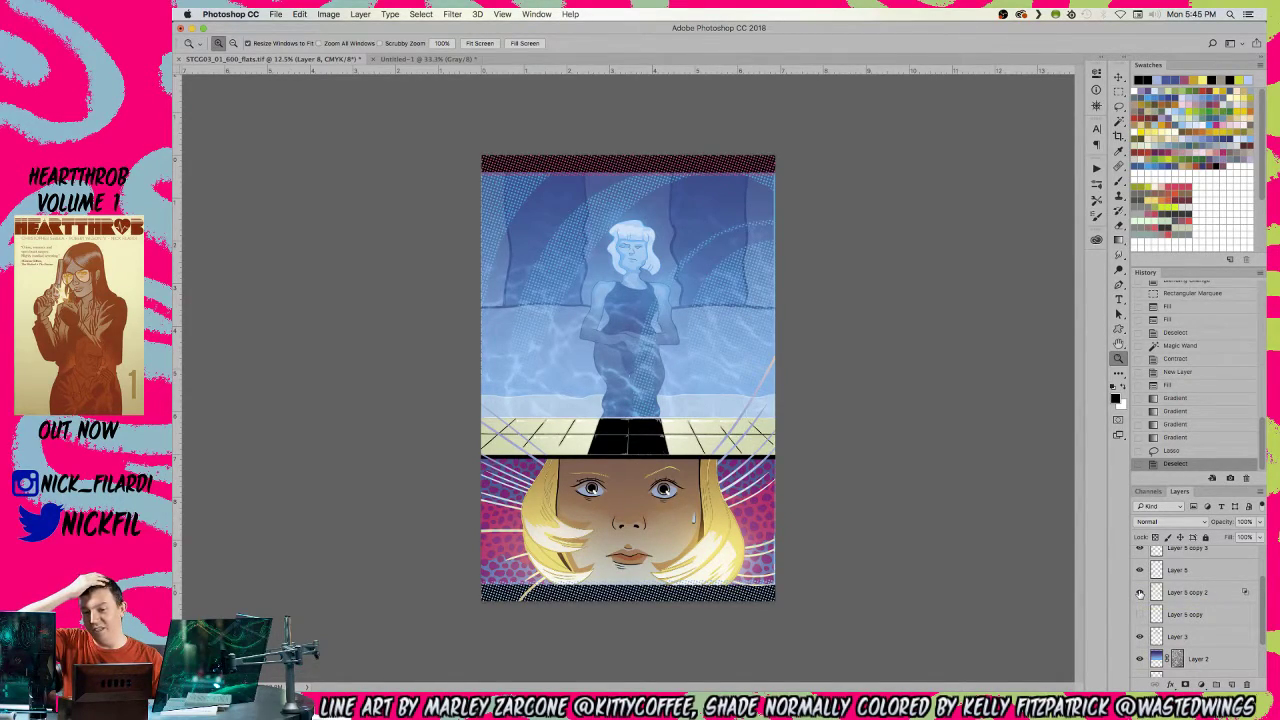
left_click(1139, 596)
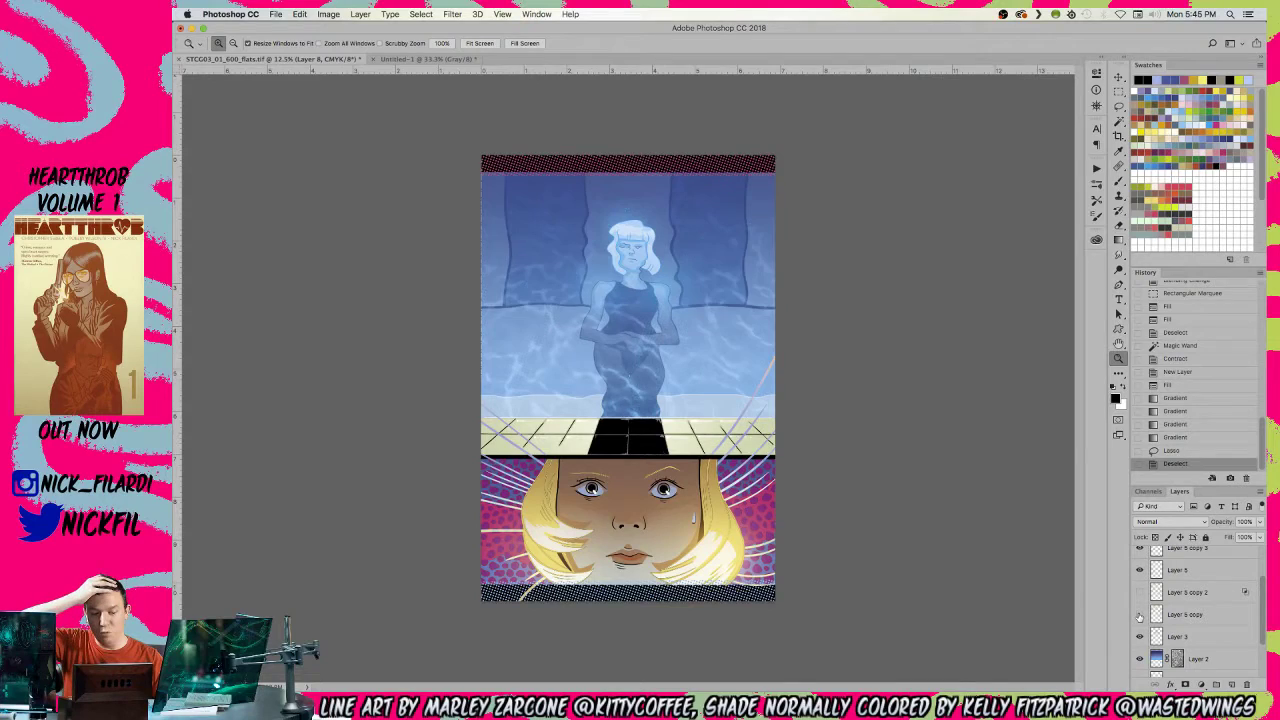
left_click(1139, 615)
left_click(1139, 615)
left_click(1139, 593)
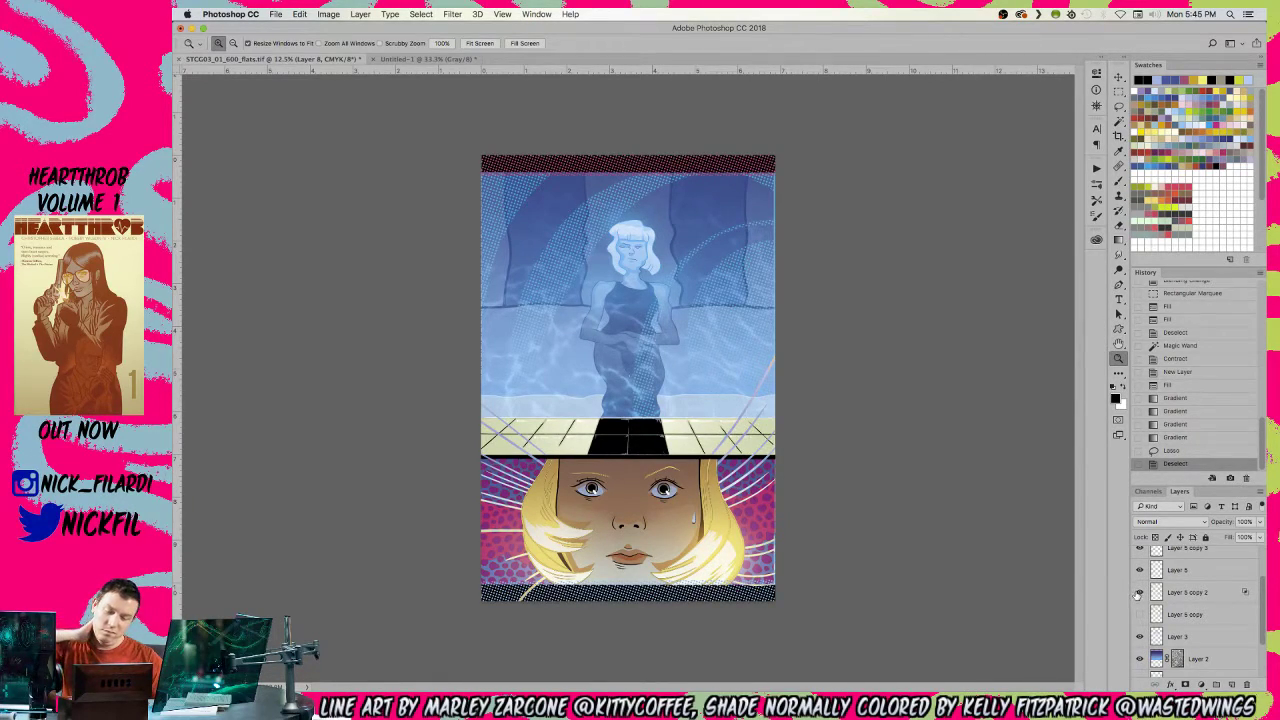
- Sample the light blue of the upper panel's halftone dots as the foreground color
key("super+equal")
left_click(523, 203)
left_click(523, 203)
key("b")
left_click(372, 133, "alt")
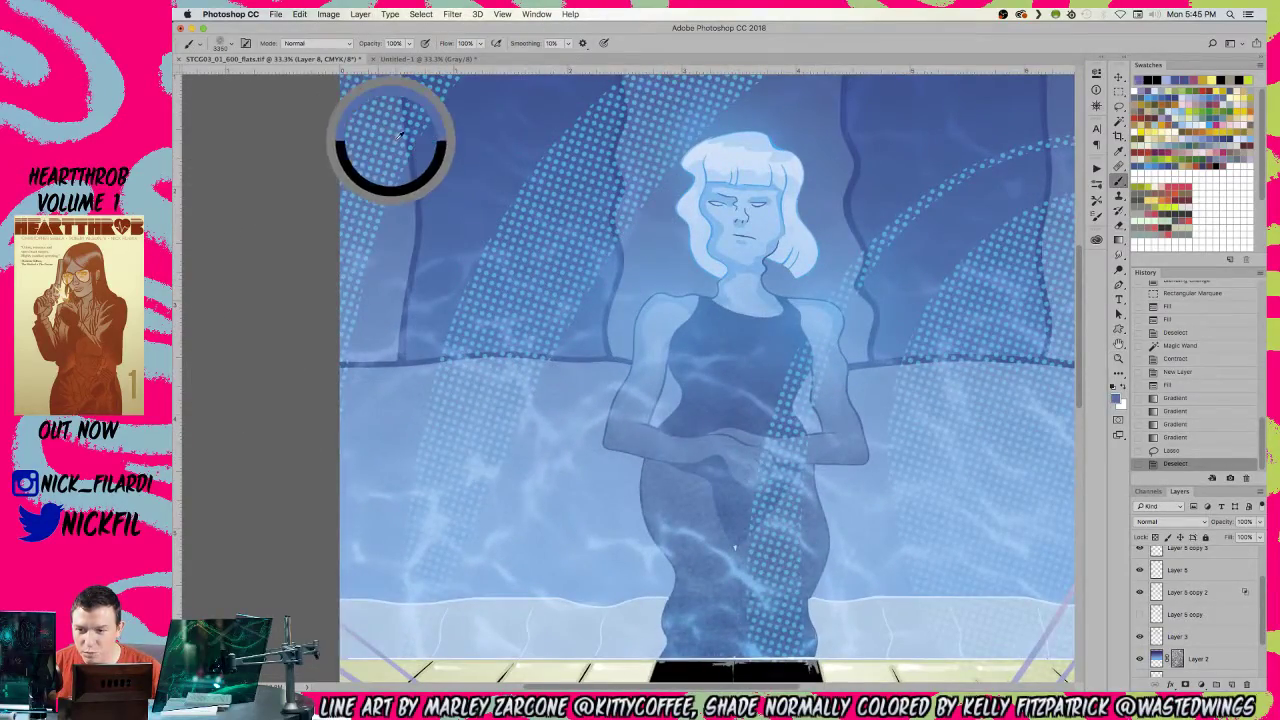
left_click_drag(786, 457, 703, 212)
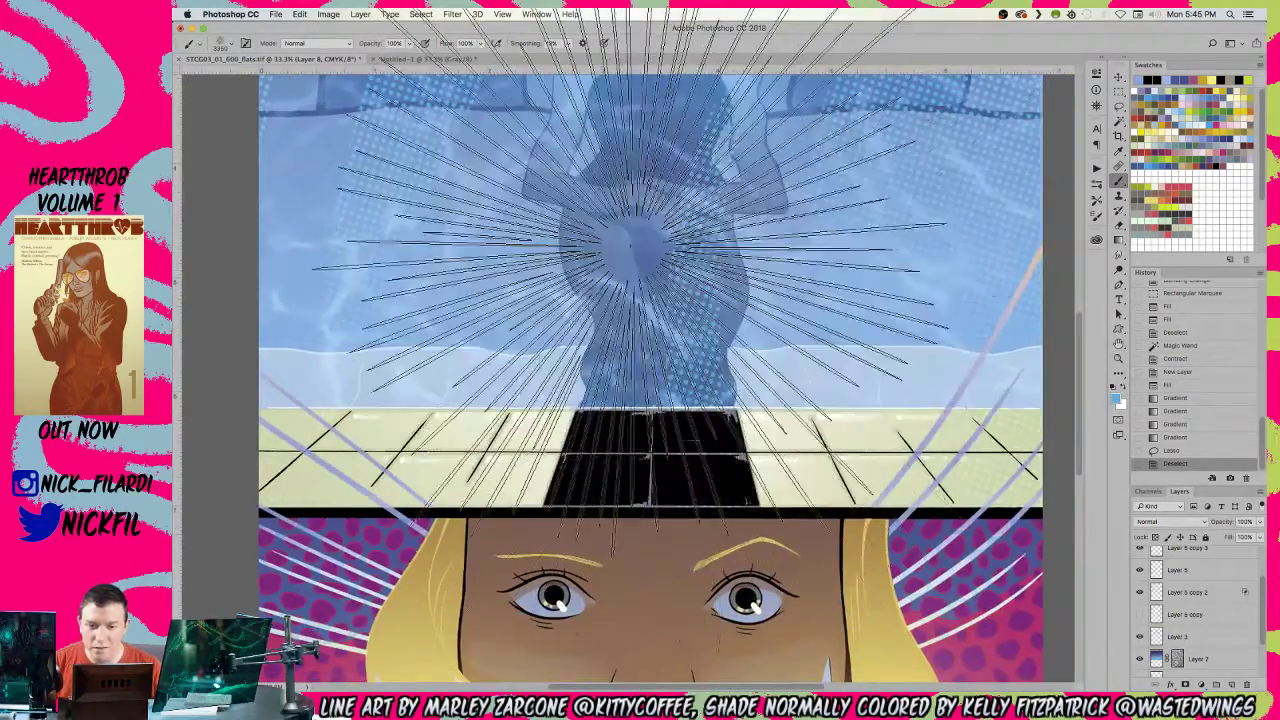
key("z")
left_click(631, 243, "alt")
left_click(631, 243, "alt")
left_click(630, 243, "alt")
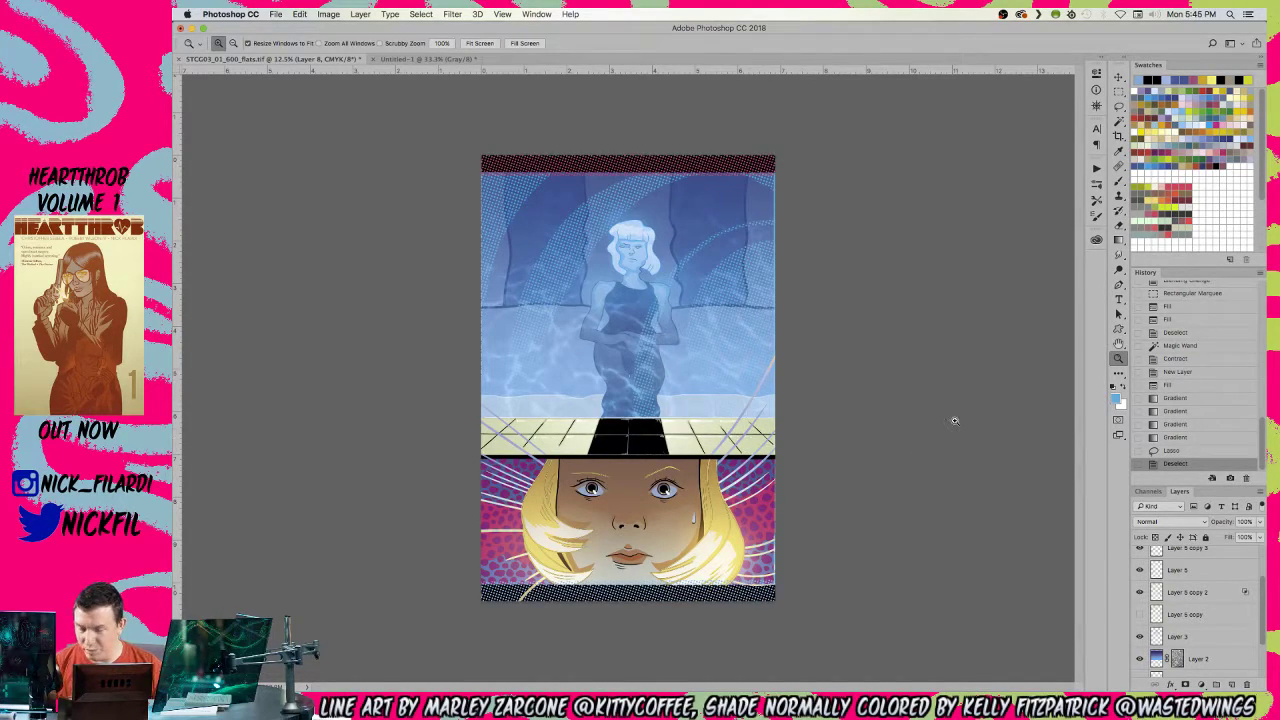
left_click(586, 509)
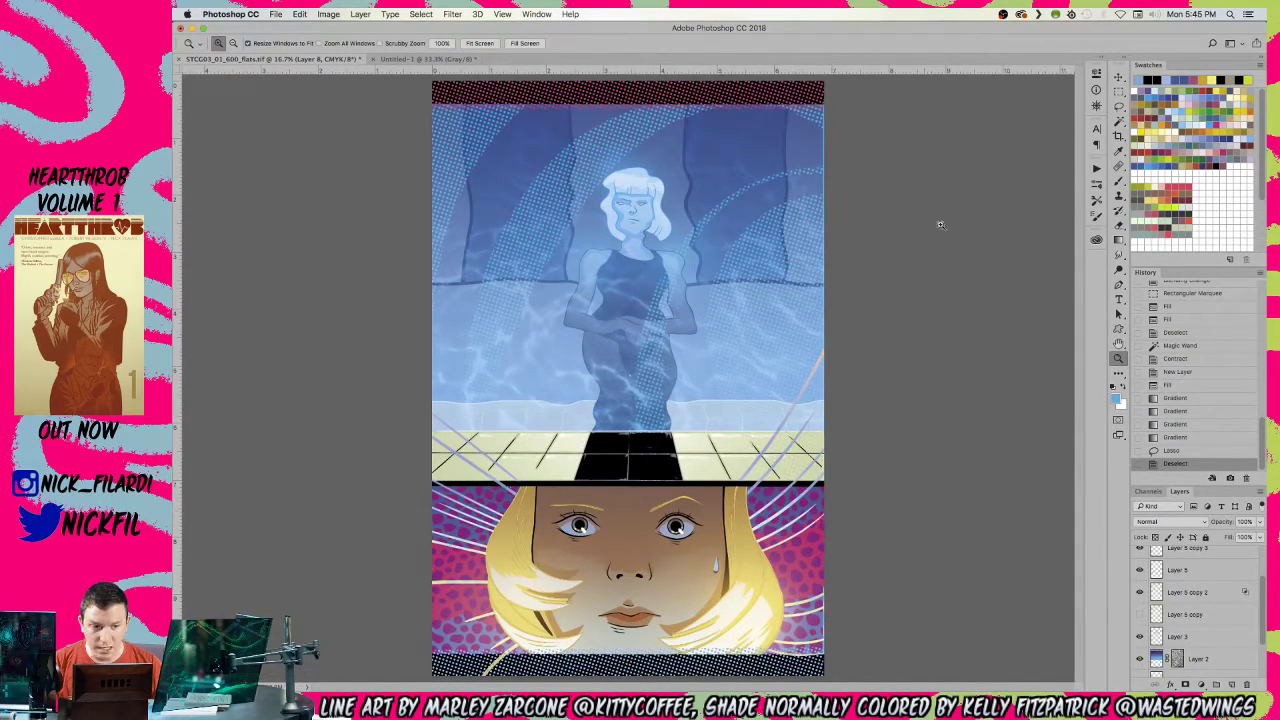
- Recolor the bottom border's halftone dots on Layer 7 with the sampled light blue, using a Magic Wand selection
left_click(1120, 180)
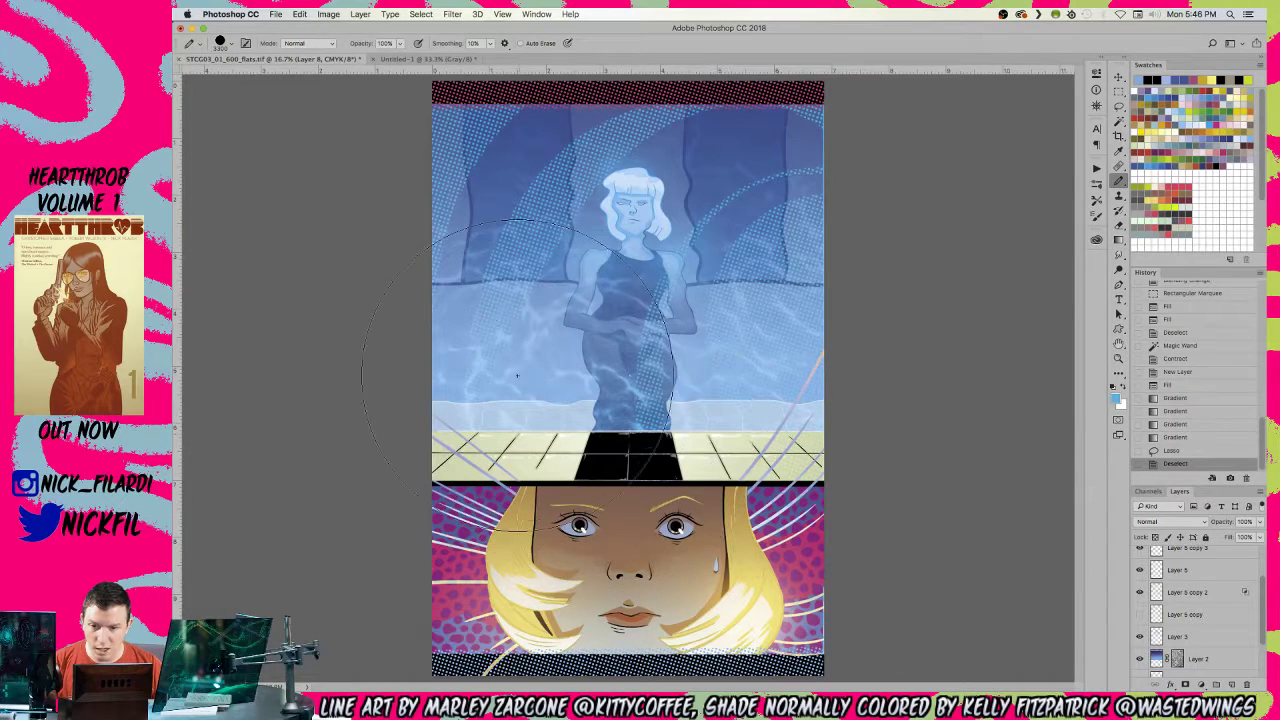
key("w")
scroll(575, 660, "up", 10)
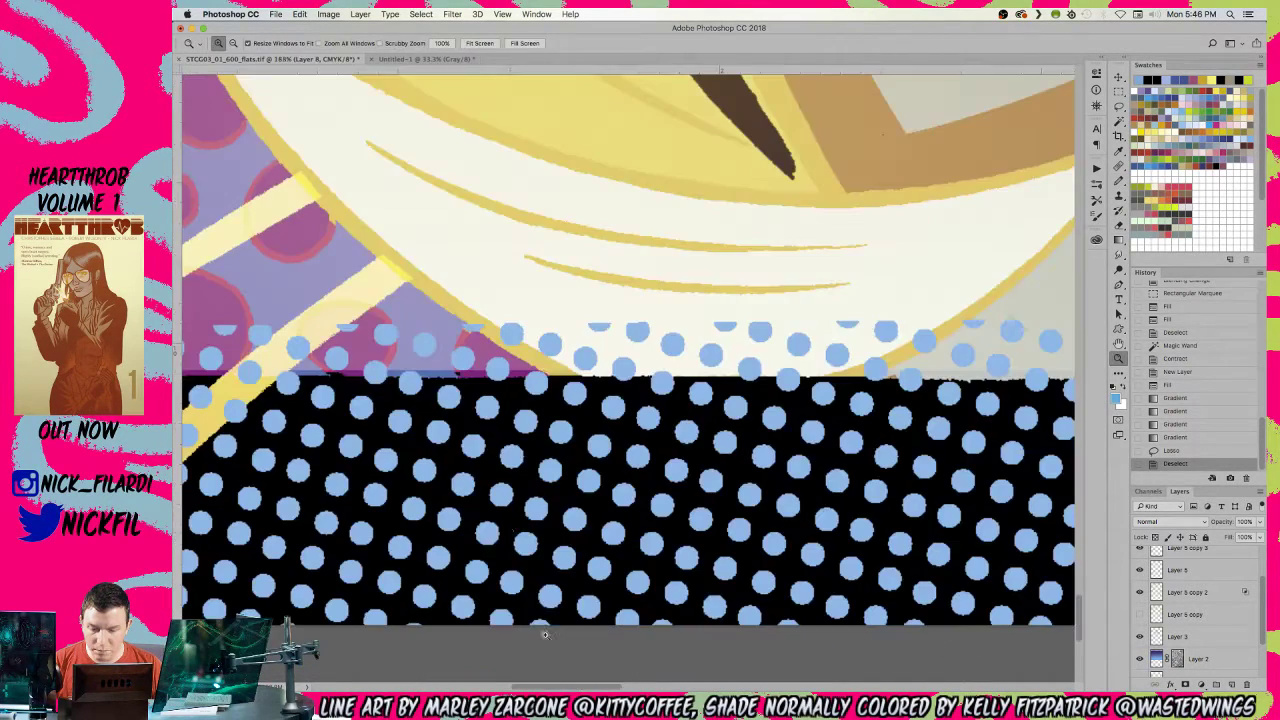
left_click(502, 497)
key("ctrl+d")
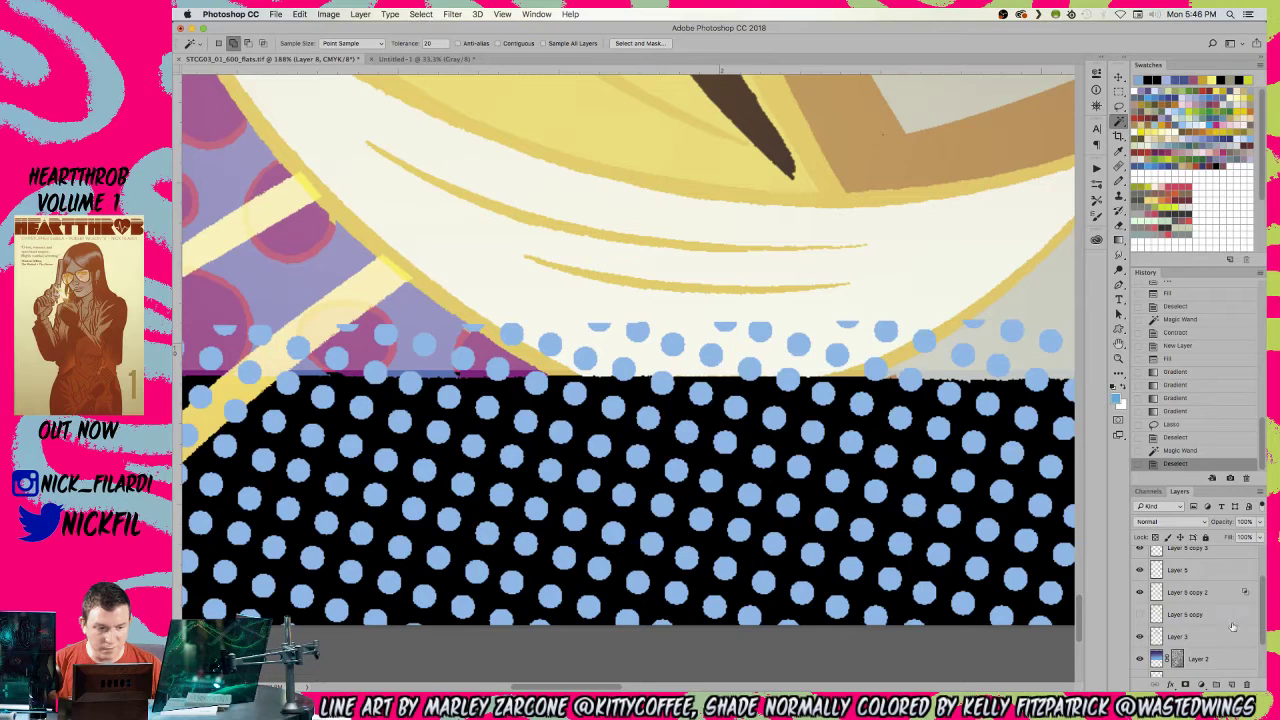
scroll(1189, 565, "up", 2)
left_click(1189, 565)
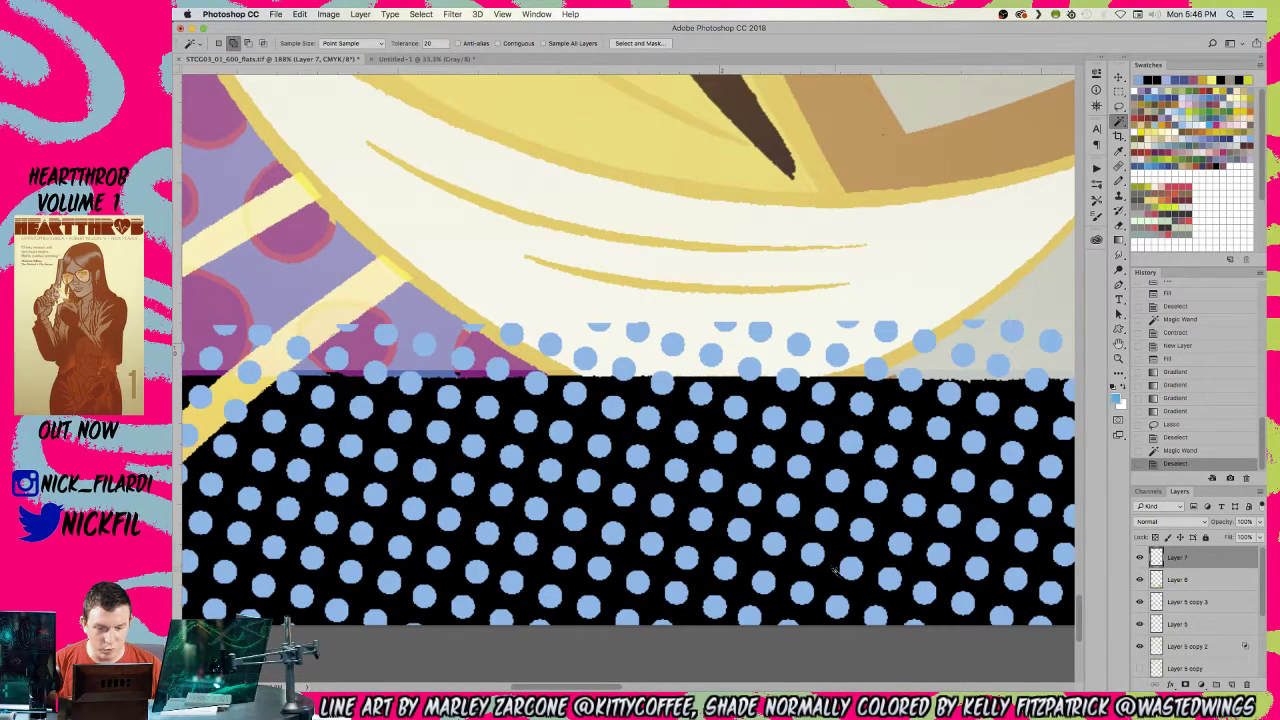
left_click(846, 570)
key("alt+BackSpace")
key("ctrl+d")
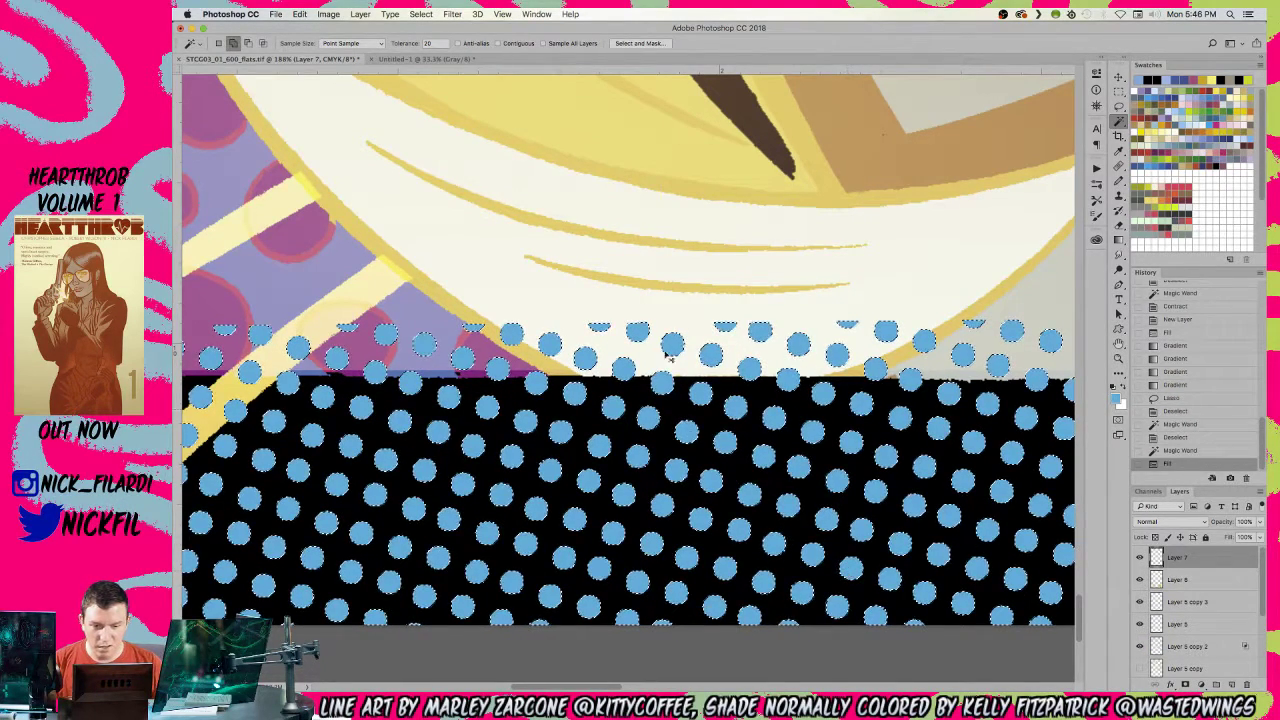
- Review the border dots and the overall page colors up close and at full-page size
key("z")
left_click(601, 256, "alt")
left_click(601, 256, "alt")
left_click(601, 256, "alt")
left_click(601, 256, "alt")
left_click(601, 256, "alt")
left_click_drag(560, 386, 507, 680)
left_click_drag(748, 211, 589, 497)
left_click(591, 497, "alt")
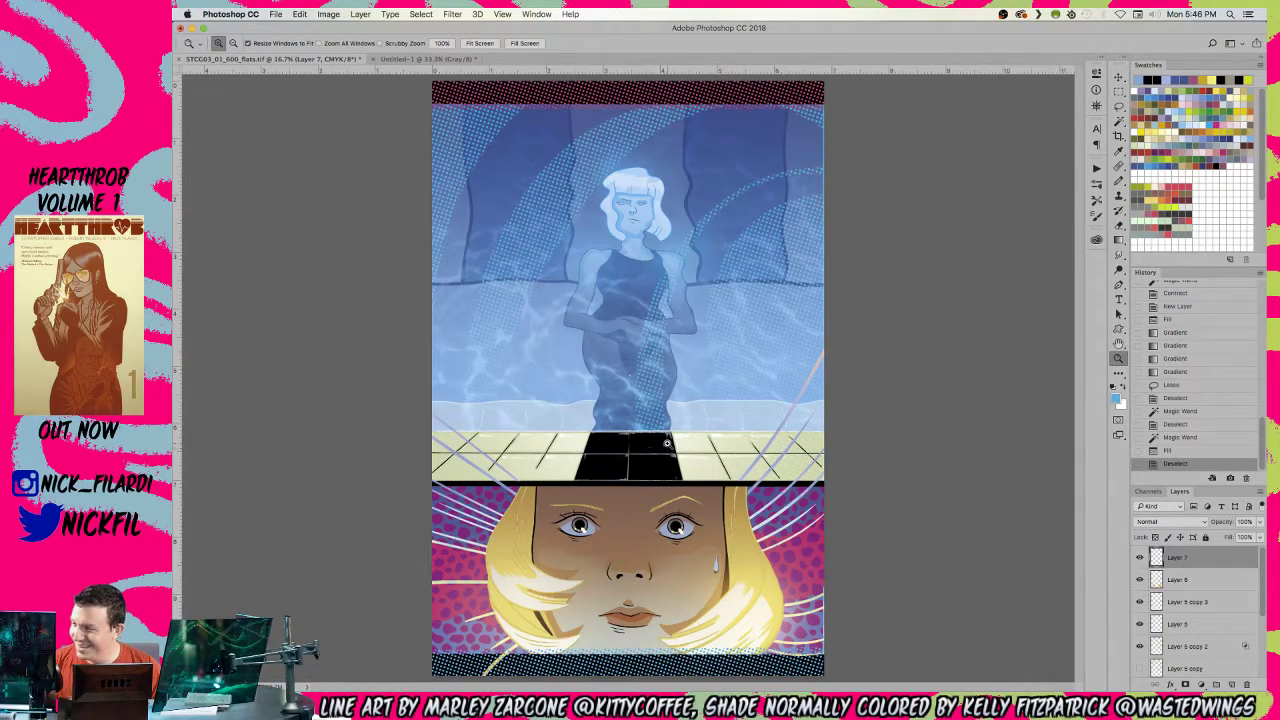
left_click(728, 425, "alt")
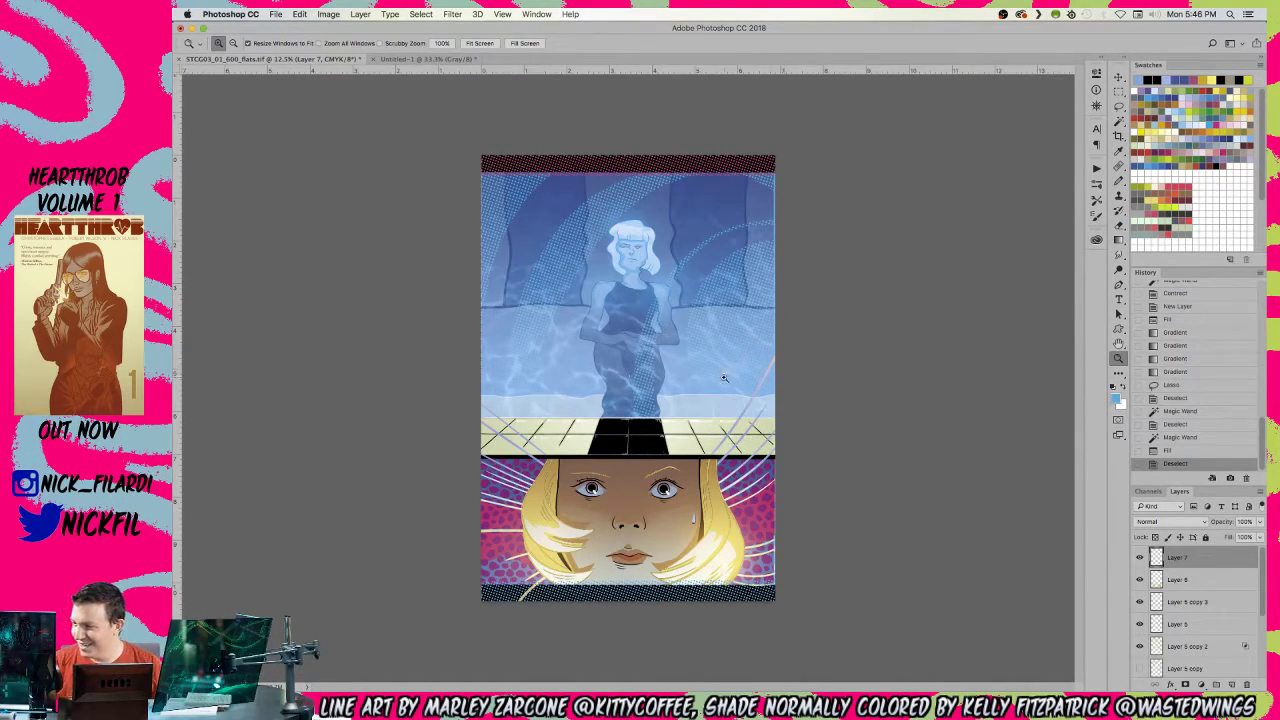
left_click(627, 335)
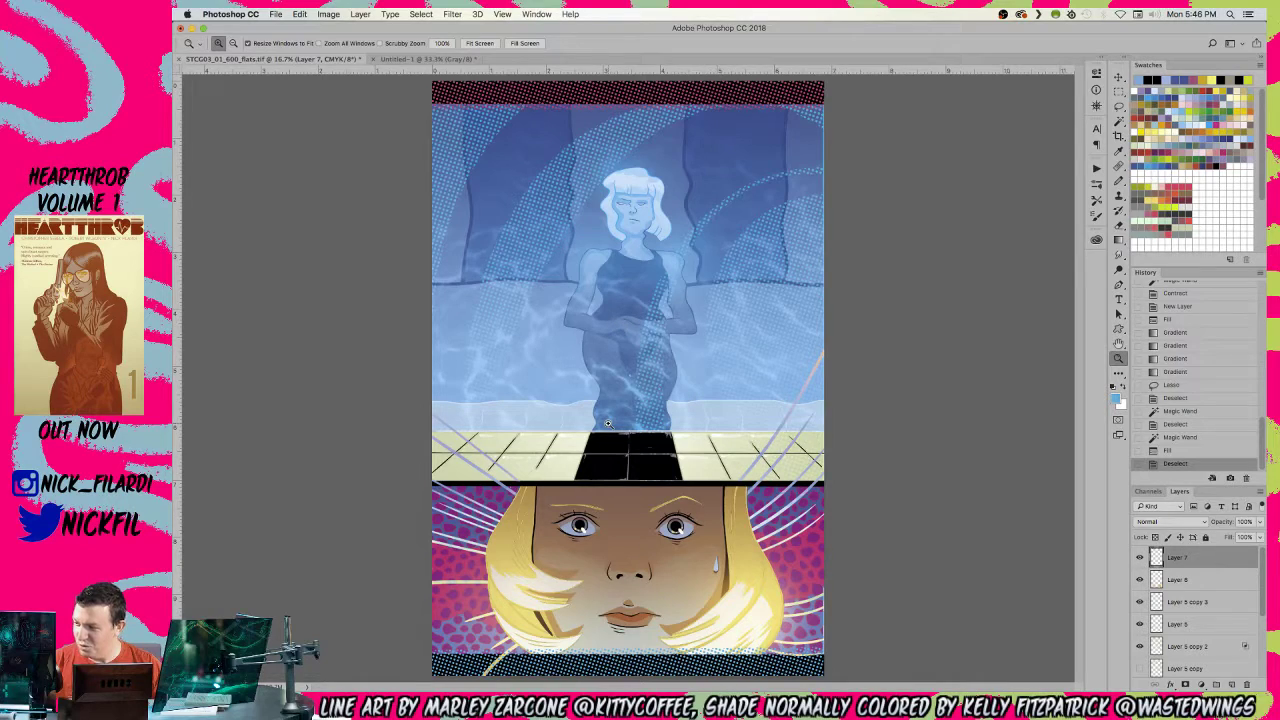
key("alt")
left_click(635, 376, "alt")
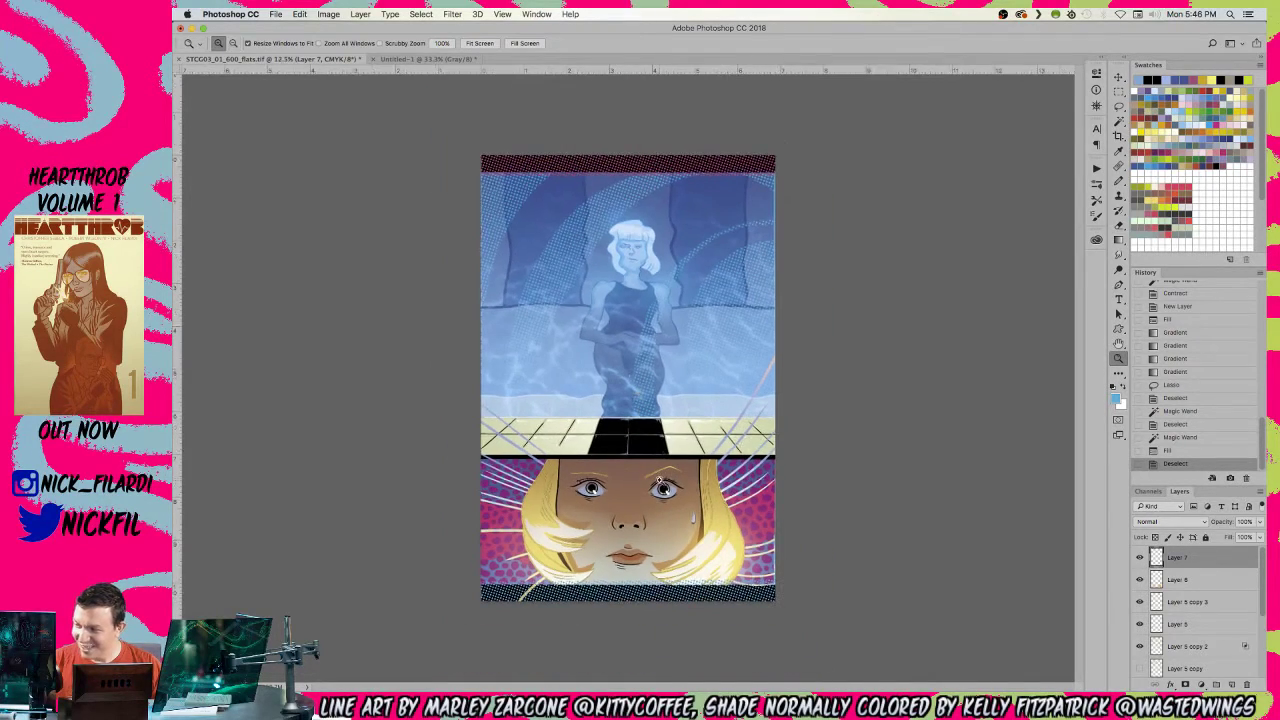
- Lasso around the teardrop on the cheek and narrow the selection to its linework using the Background layer's Black channel
left_click_drag(670, 484, 730, 570)
key("l")
mouse_move(588, 212)
left_mouse_down()
mouse_move(604, 206)
mouse_move(605, 305)
mouse_move(616, 299)
mouse_move(580, 400)
left_mouse_up()
key("w")
scroll(1190, 630, "down", 5)
left_click(1177, 664)
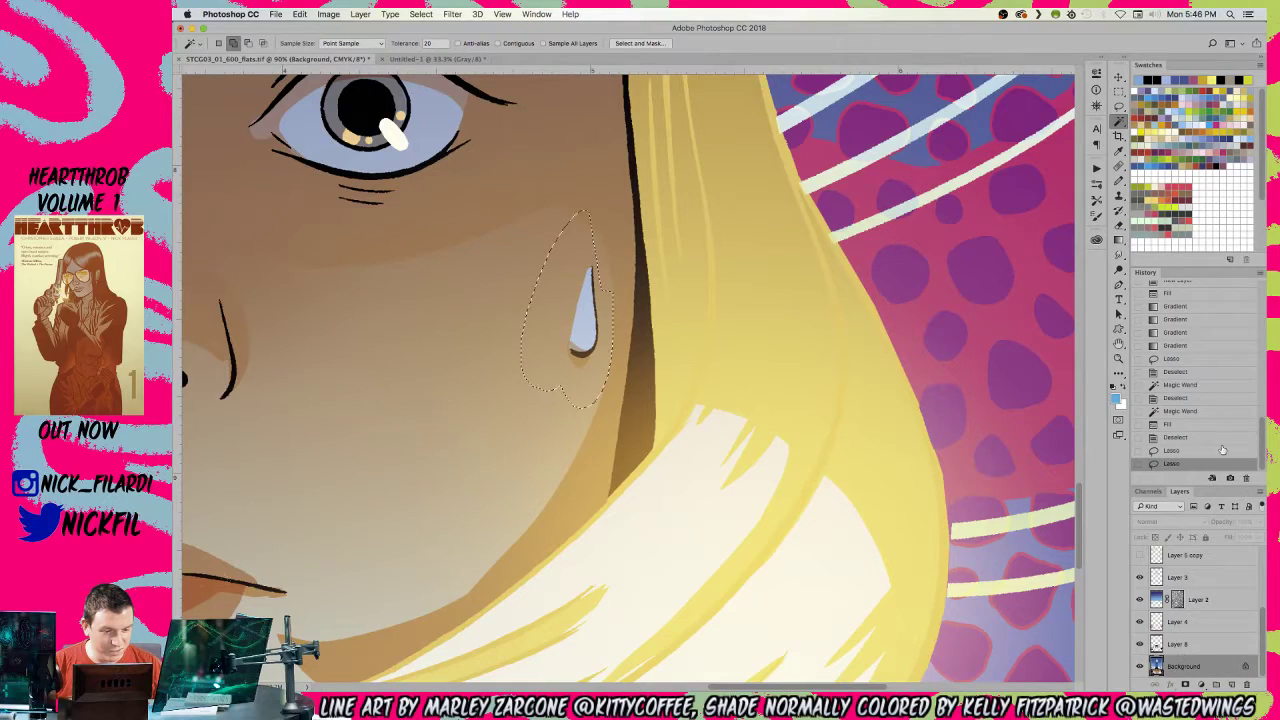
left_click(1148, 491)
left_click(1161, 597)
left_click(529, 312, "alt")
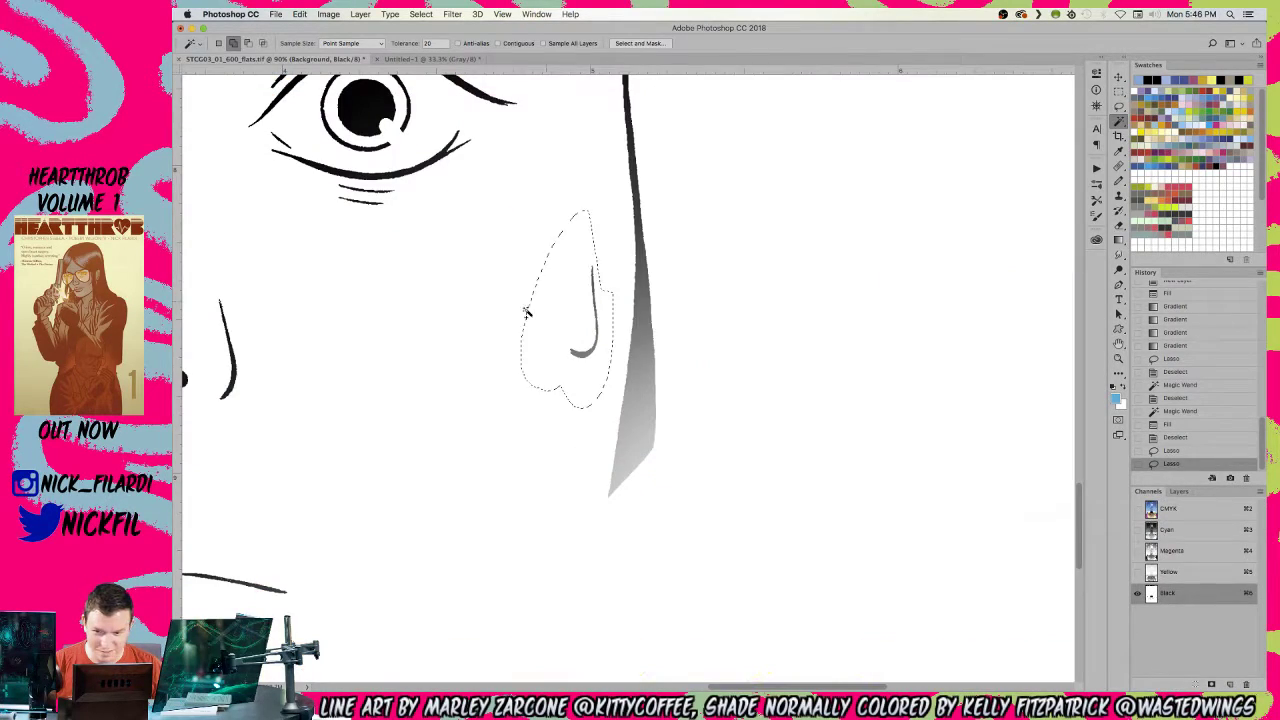
- Fill the selected teardrop linework on Layer 8 with a medium blue swatch and clear the selection
left_click(1176, 508)
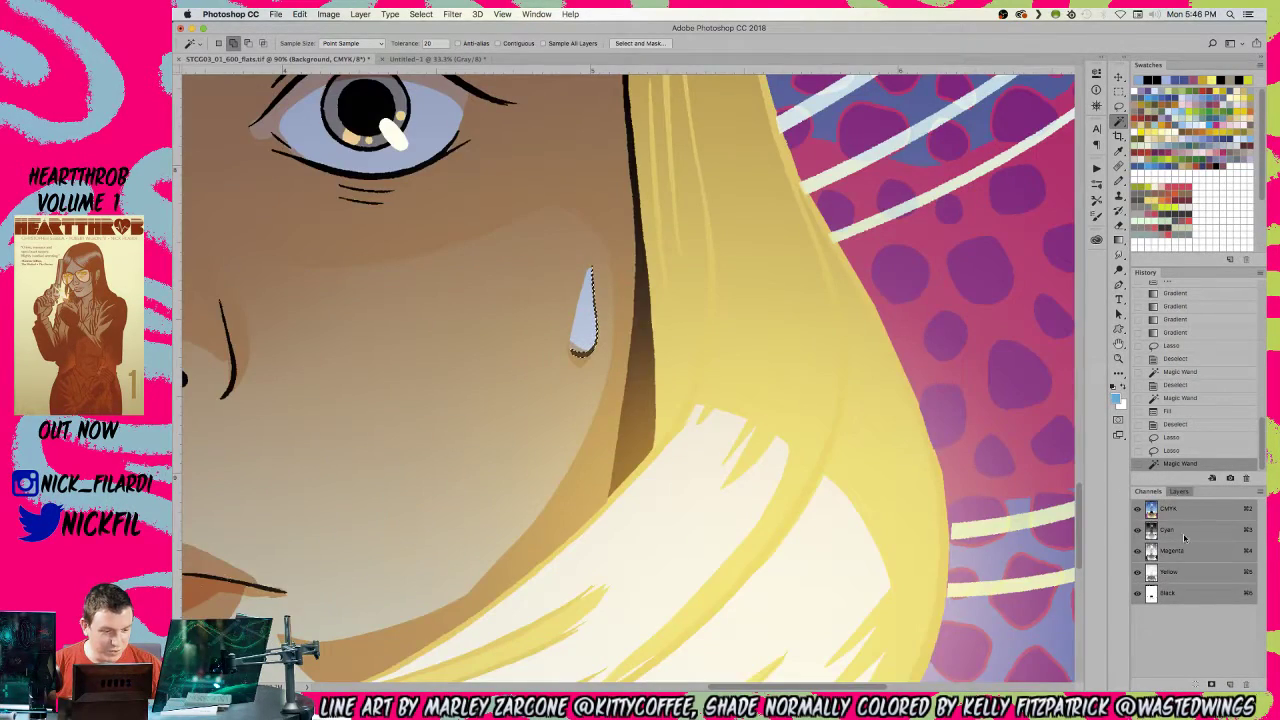
left_click(1179, 491)
left_click(1185, 643)
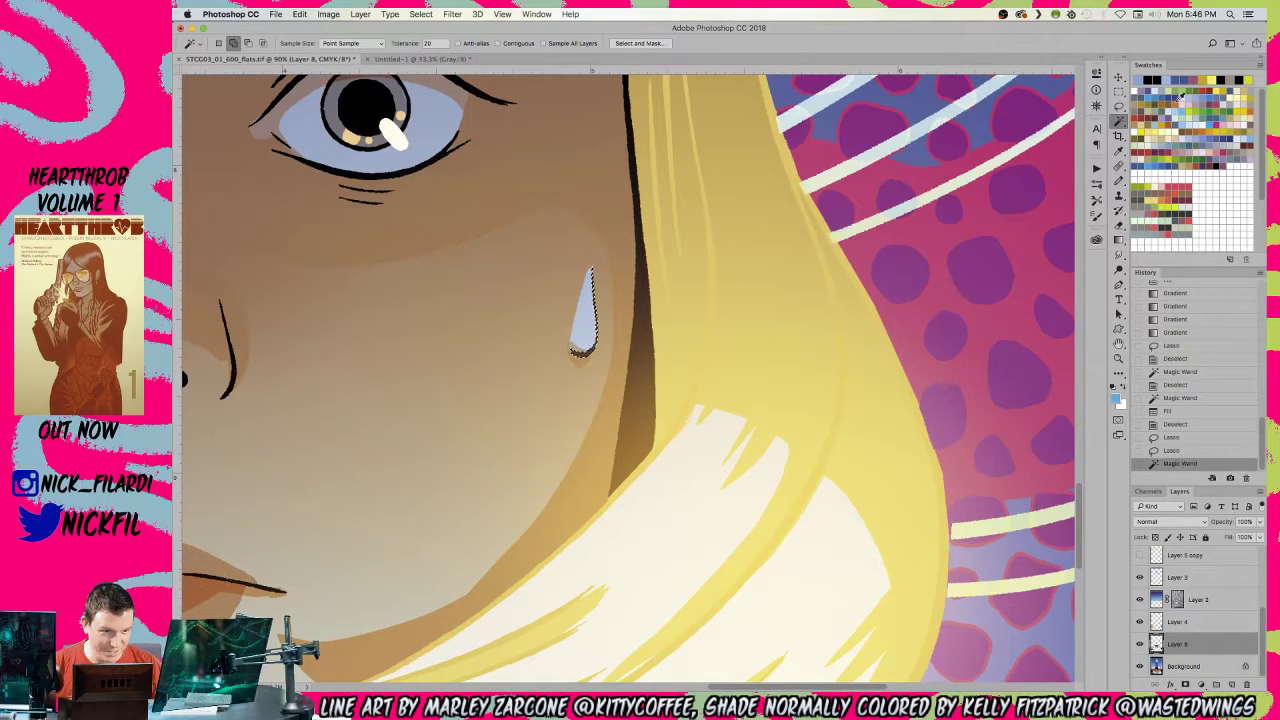
left_click(1166, 91)
key("alt+BackSpace")
key("super+d")
- Check how the recolored teardrop reads against the whole page
key("z")
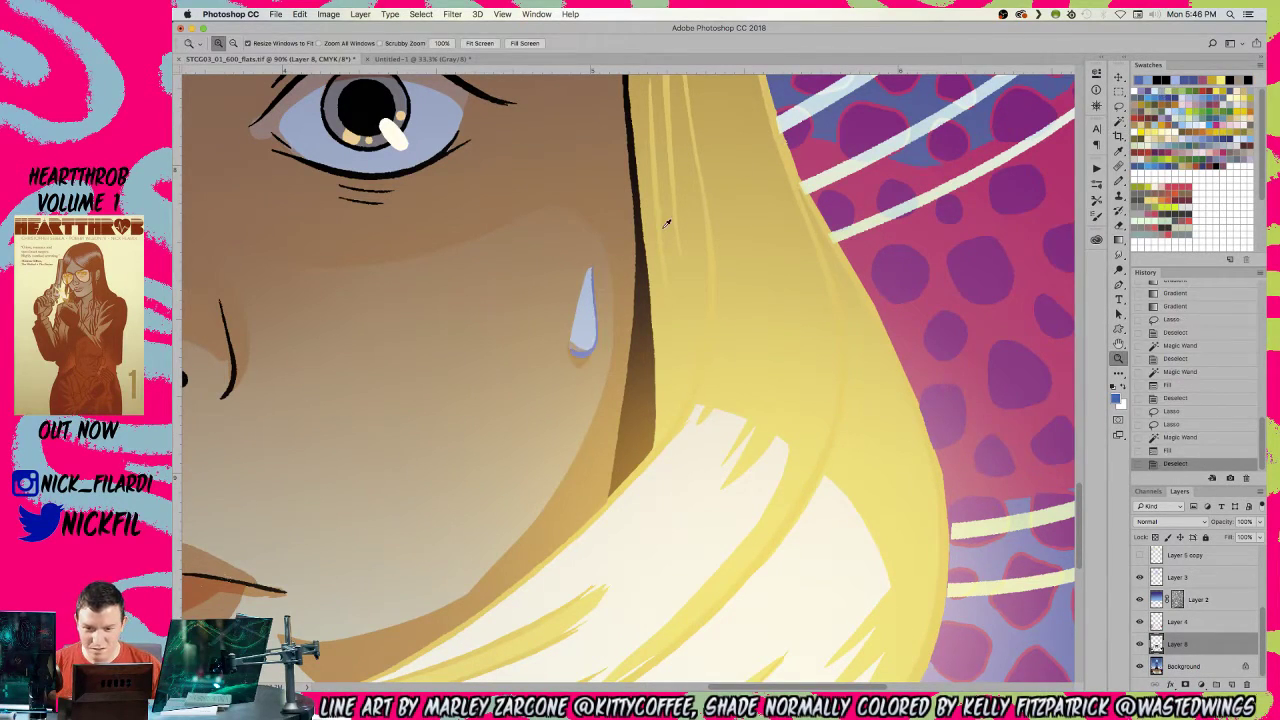
left_click(666, 224, "alt")
left_click(666, 232, "alt")
left_click(664, 238, "alt")
left_click(664, 240, "alt")
left_click(663, 243, "alt")
left_click(666, 262, "alt")
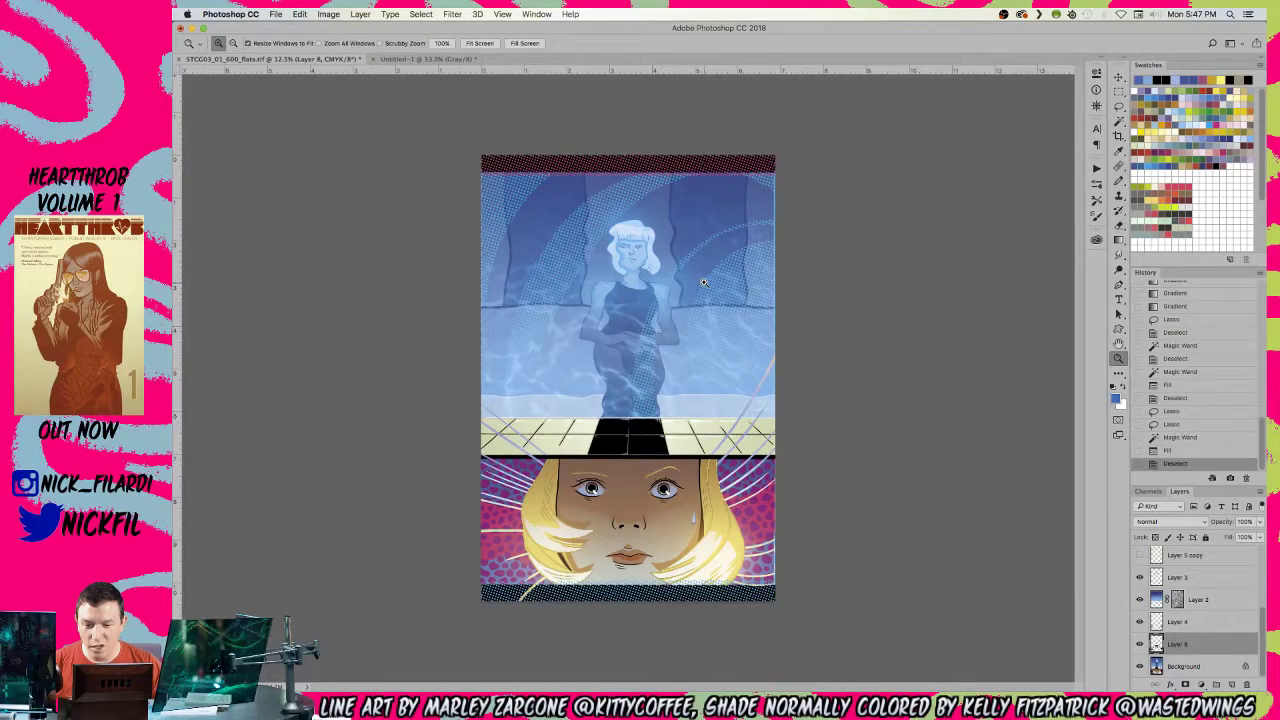
left_click(602, 292)
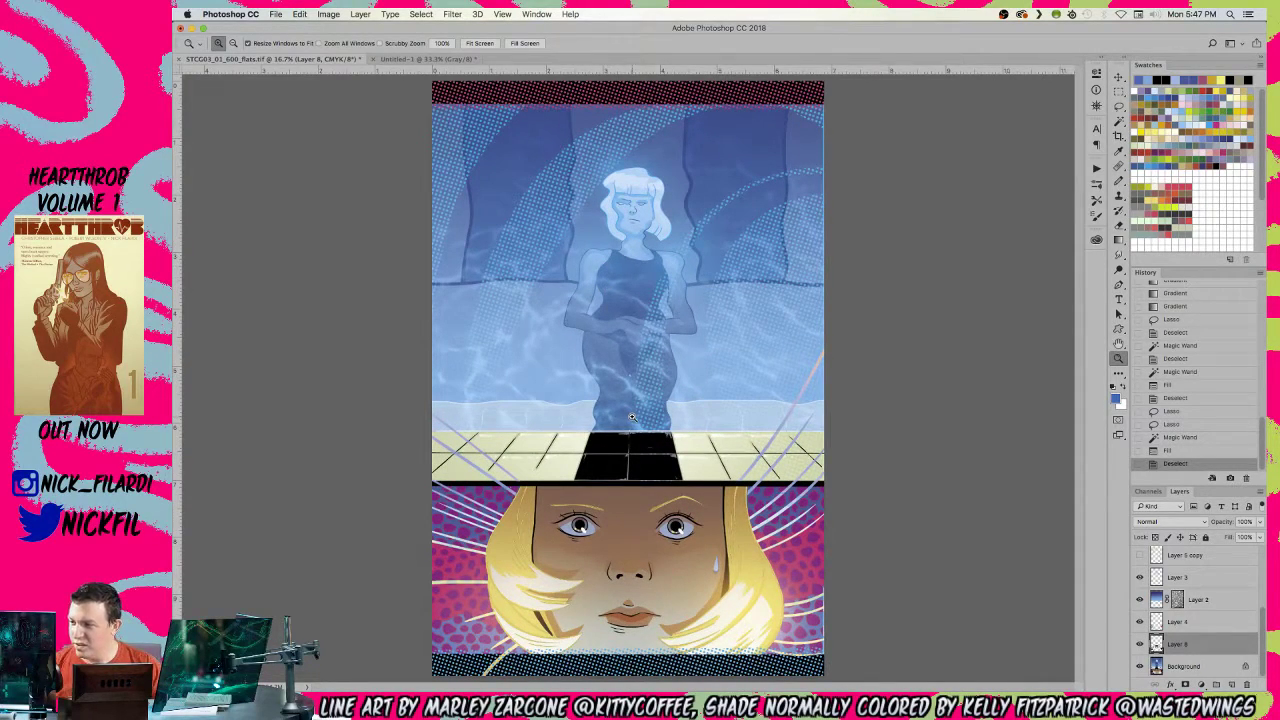